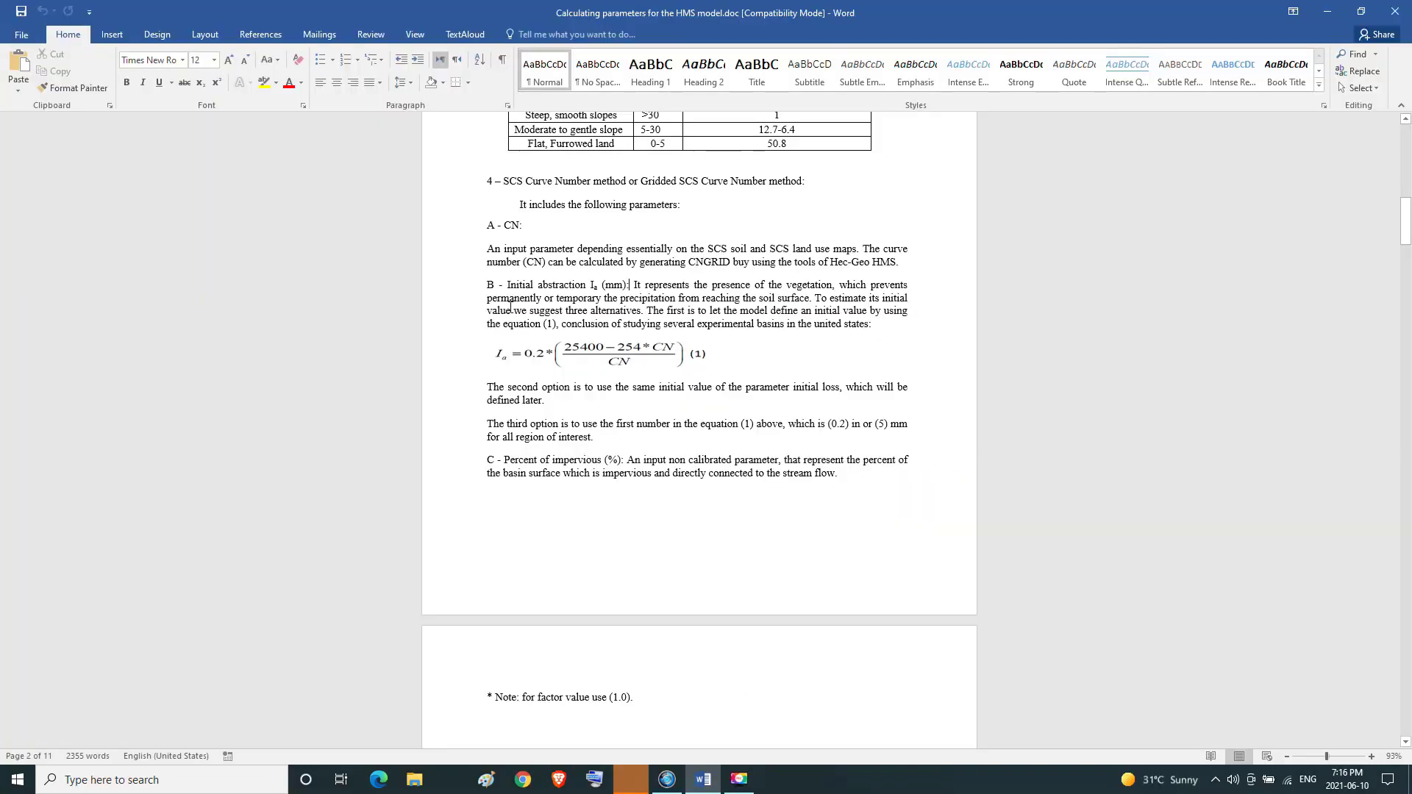
- Examine the SCS Curve Number method section's heading, its parameter list introduction and the CN parameter entry
left_click(490, 177)
left_click_drag(490, 177, 790, 184)
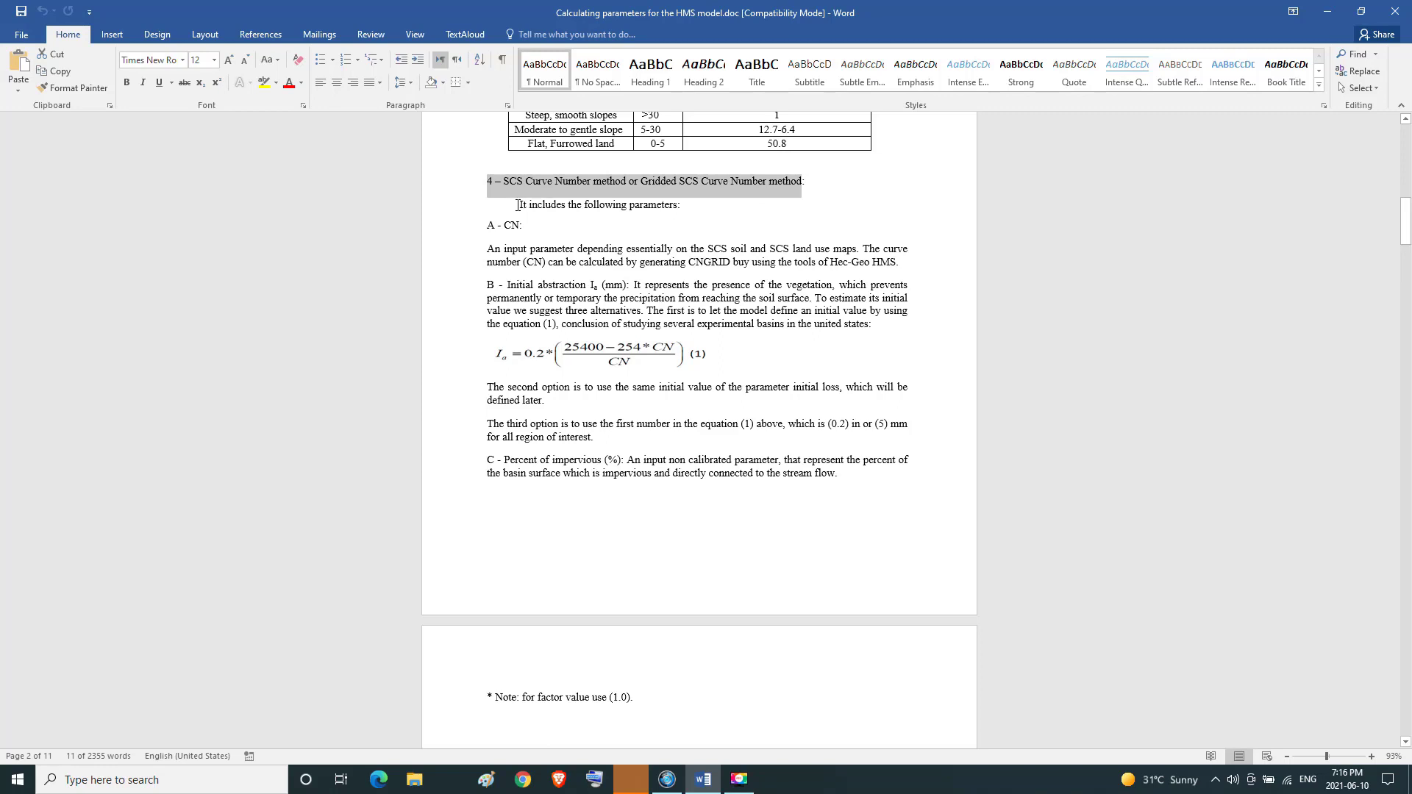
left_click_drag(518, 205, 664, 212)
left_click_drag(488, 227, 520, 230)
left_click(520, 230)
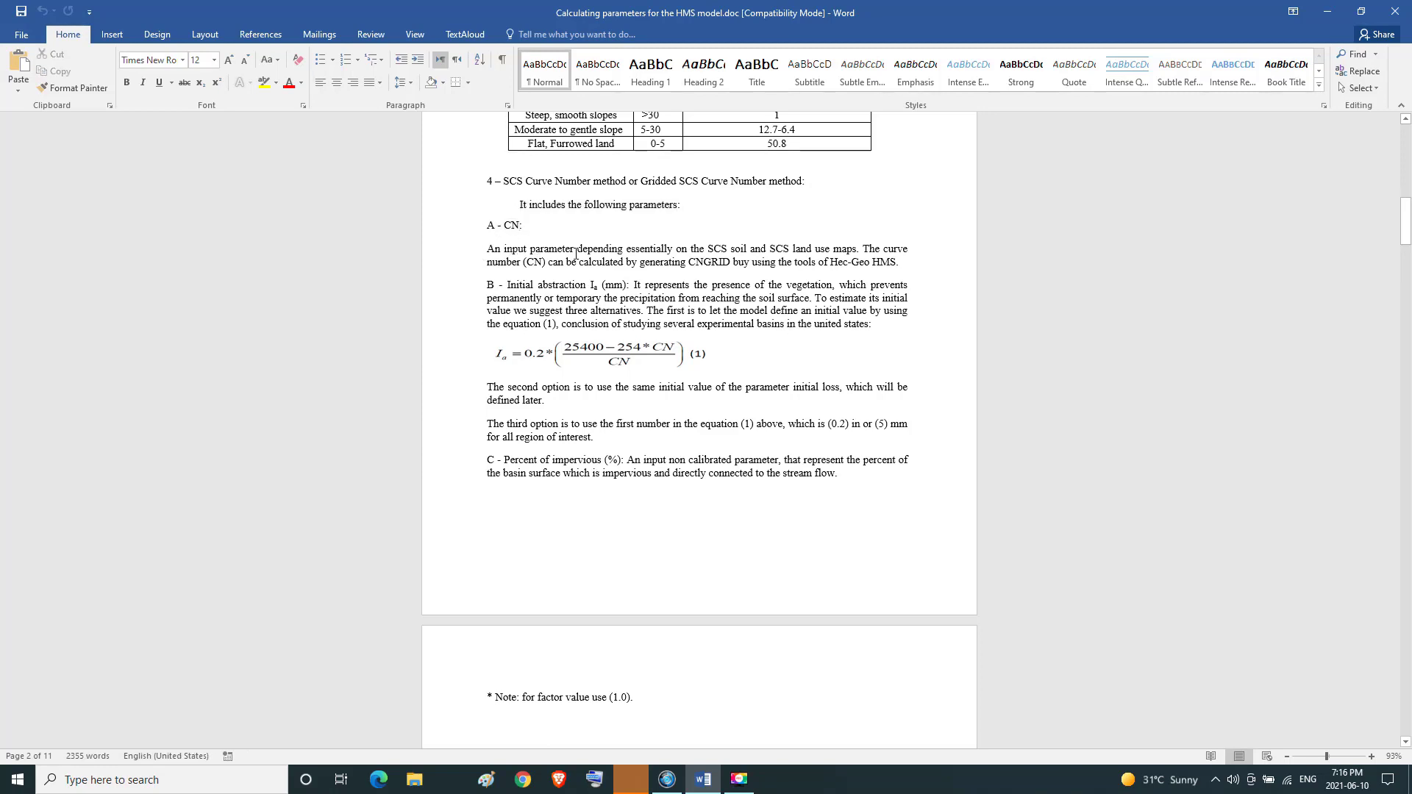
key("BackSpace")
type(":")
- Read the initial abstraction paragraph, equation (1), and the second and third options for estimating its initial value
left_click_drag(487, 287, 611, 289)
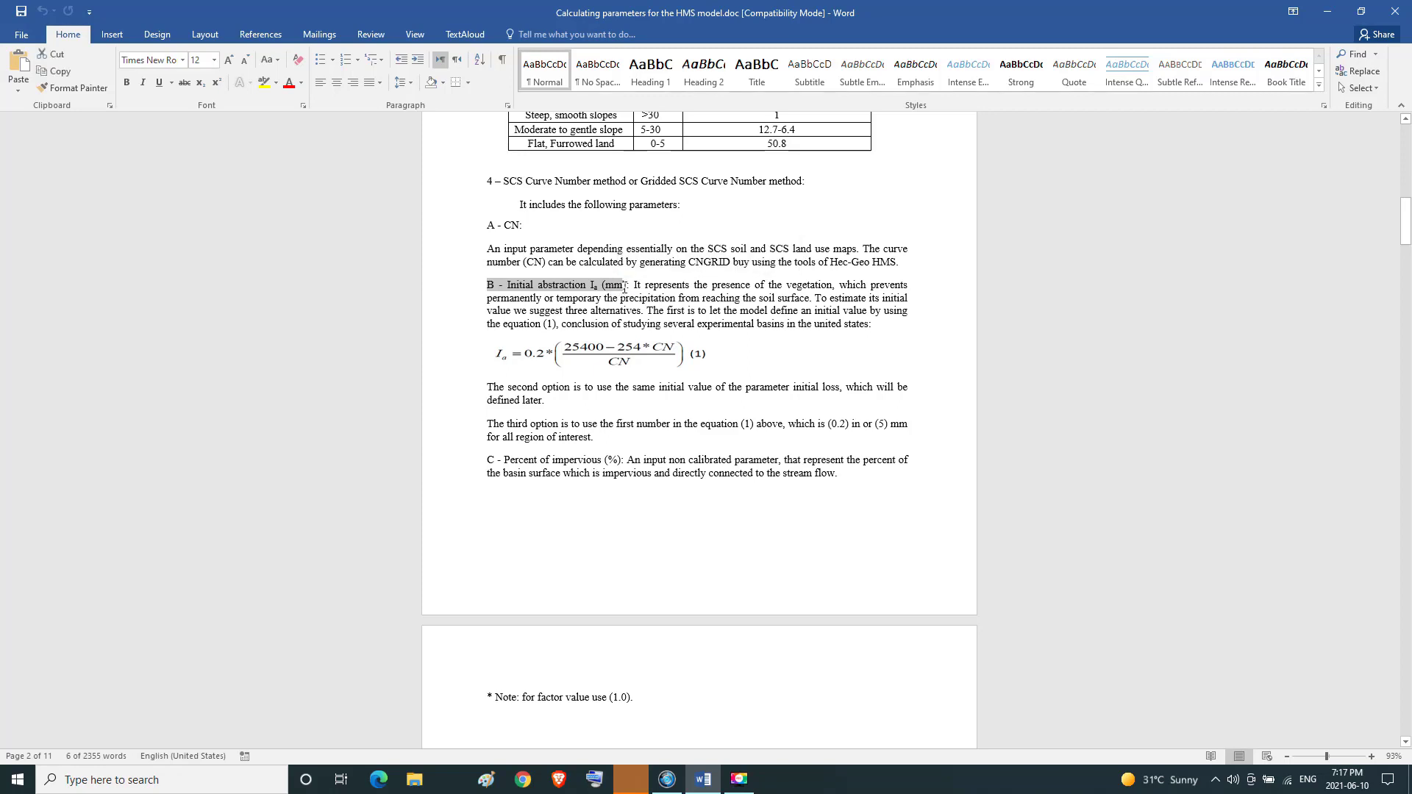
left_click(669, 292)
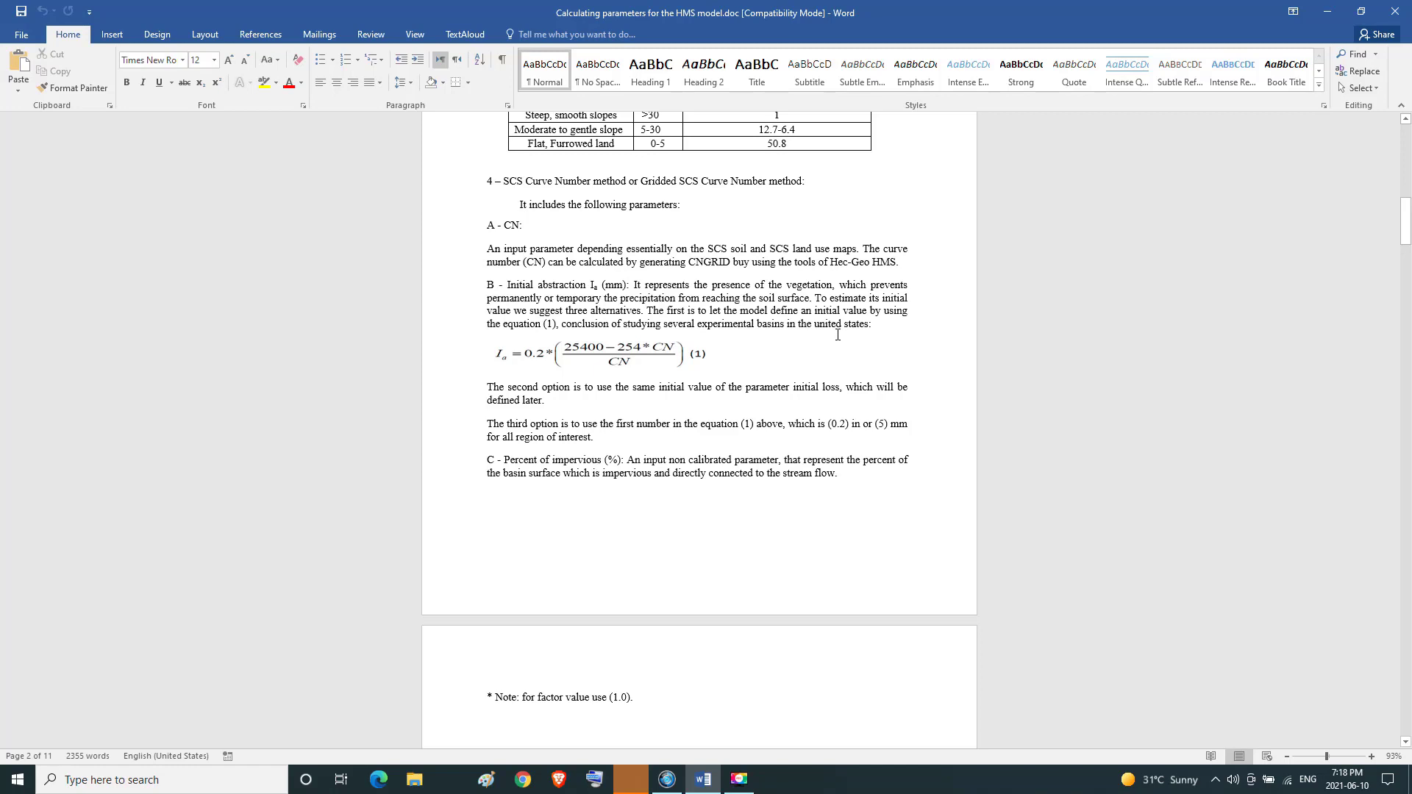
left_click(592, 355)
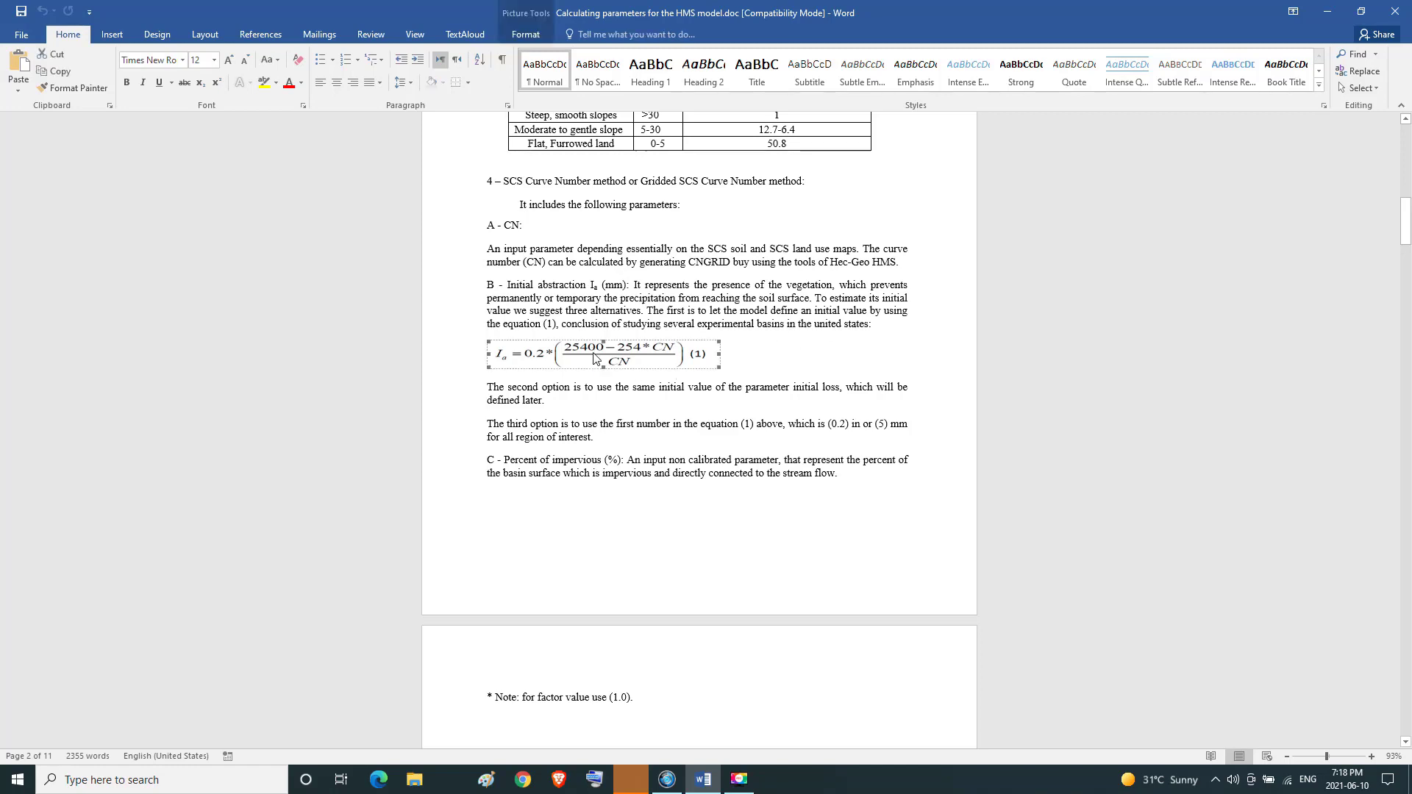
double_click(588, 358)
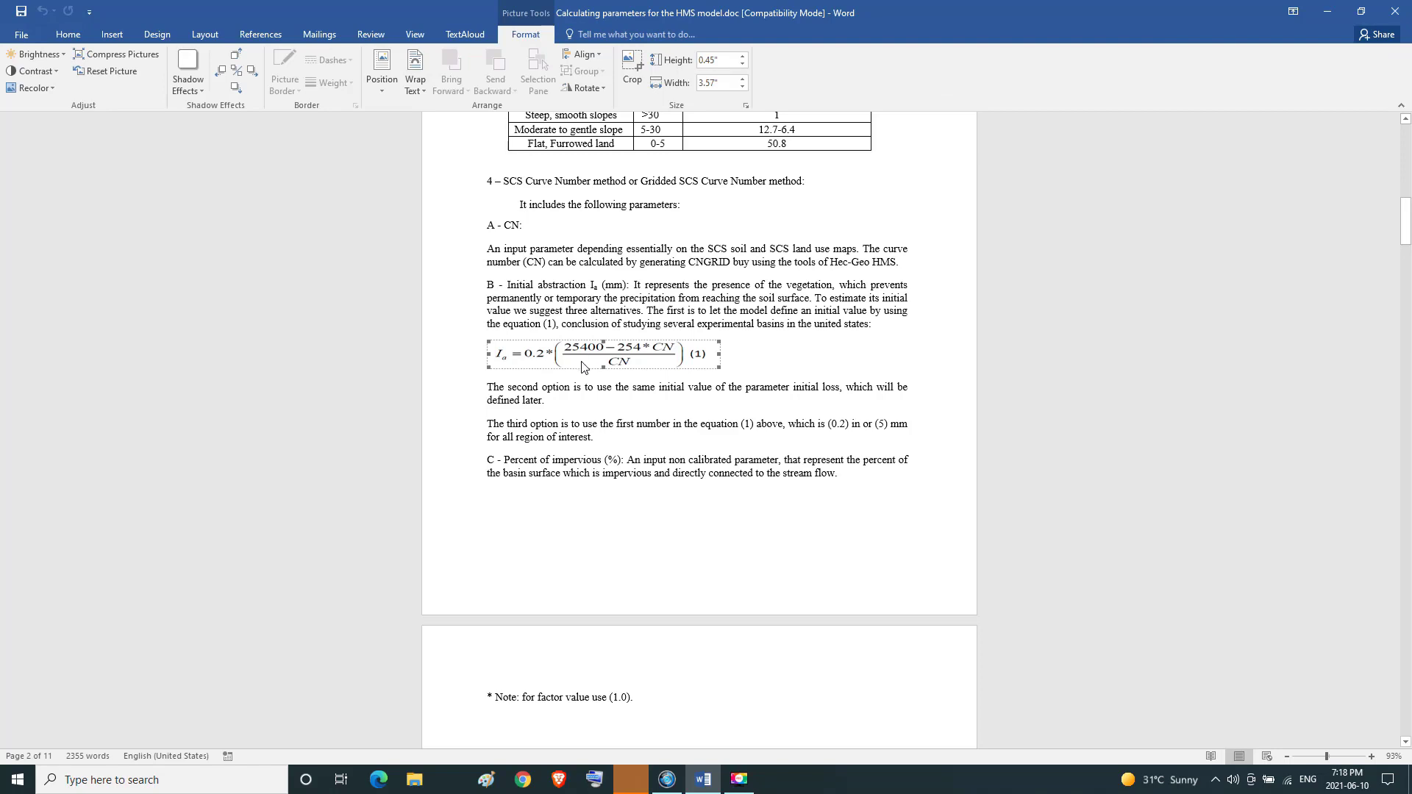
left_click_drag(488, 388, 575, 388)
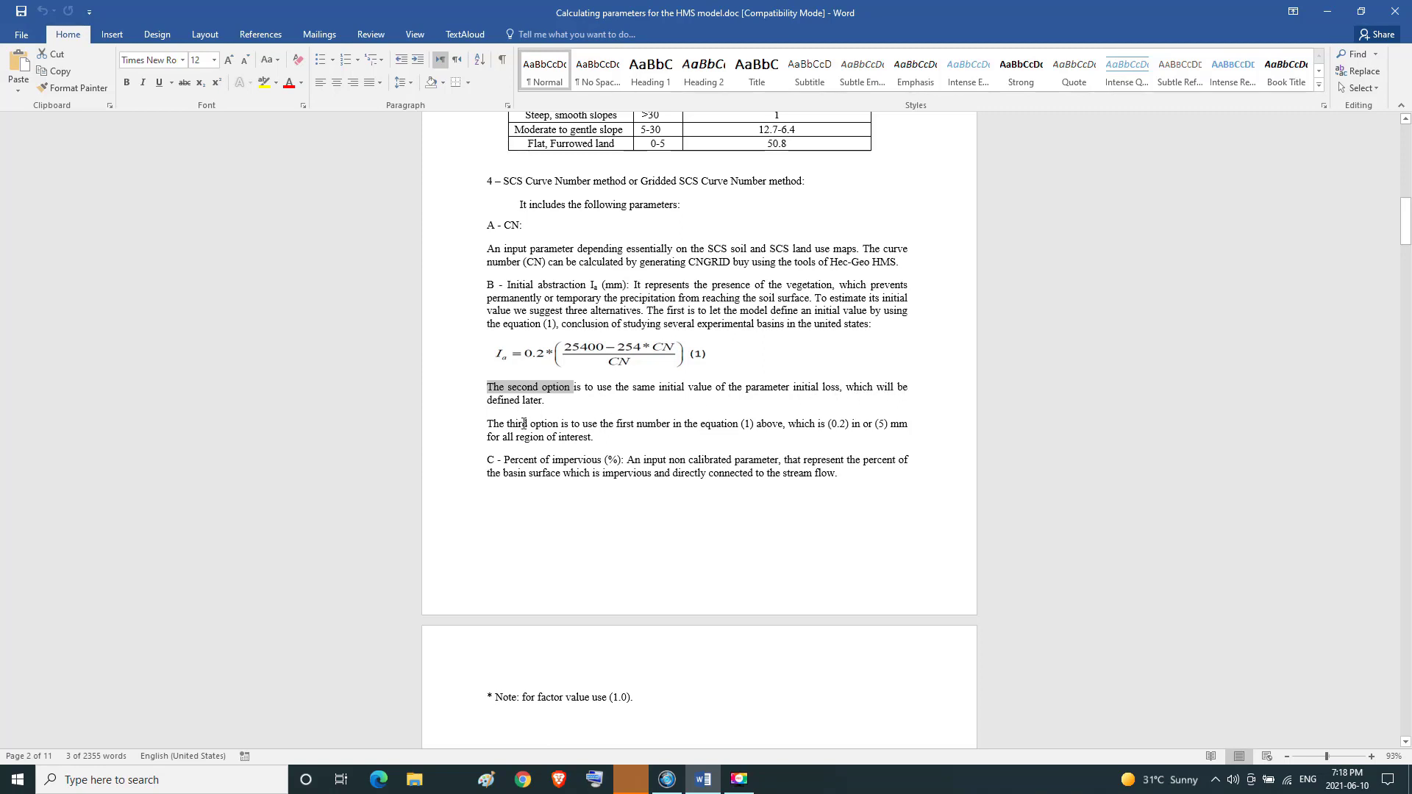
left_click_drag(488, 424, 528, 424)
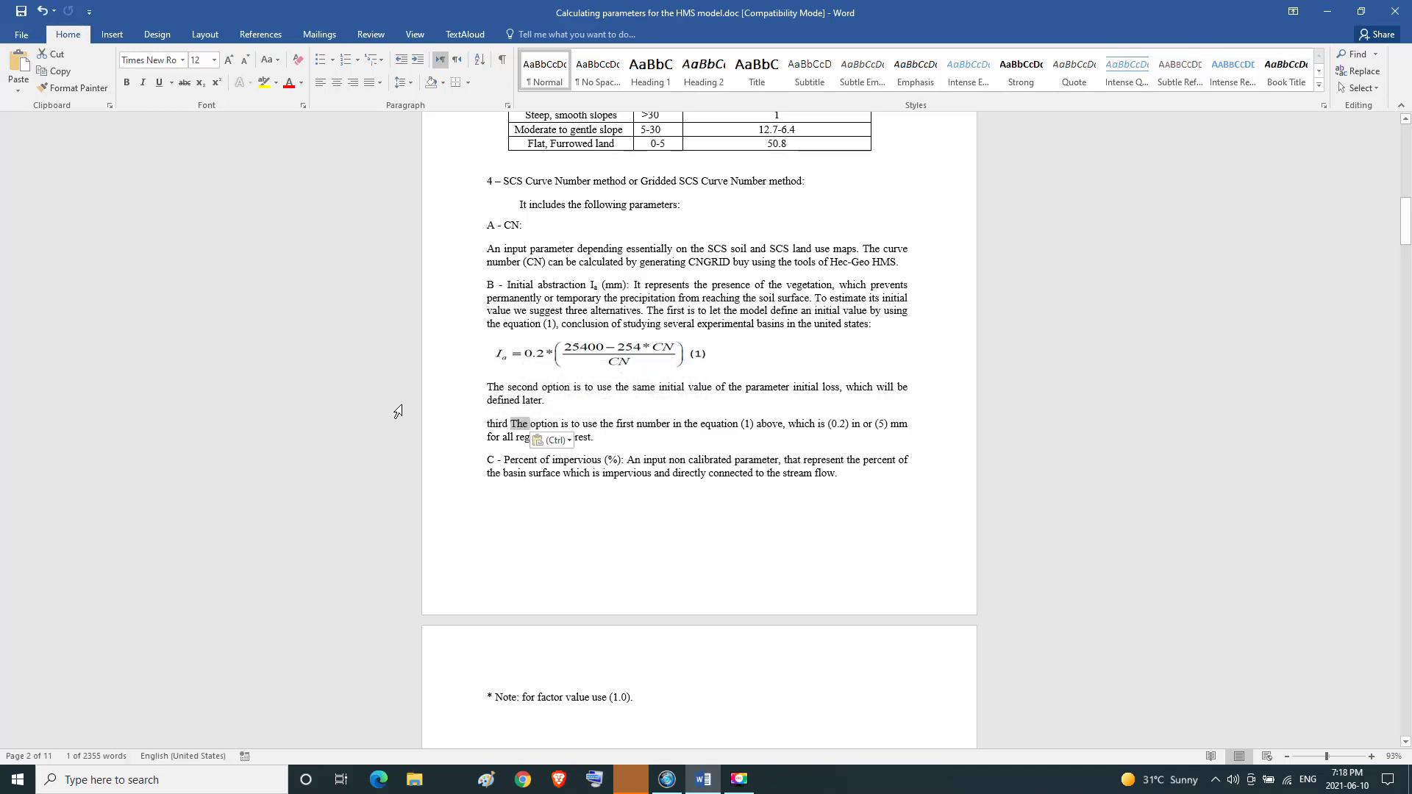
key("ctrl+z")
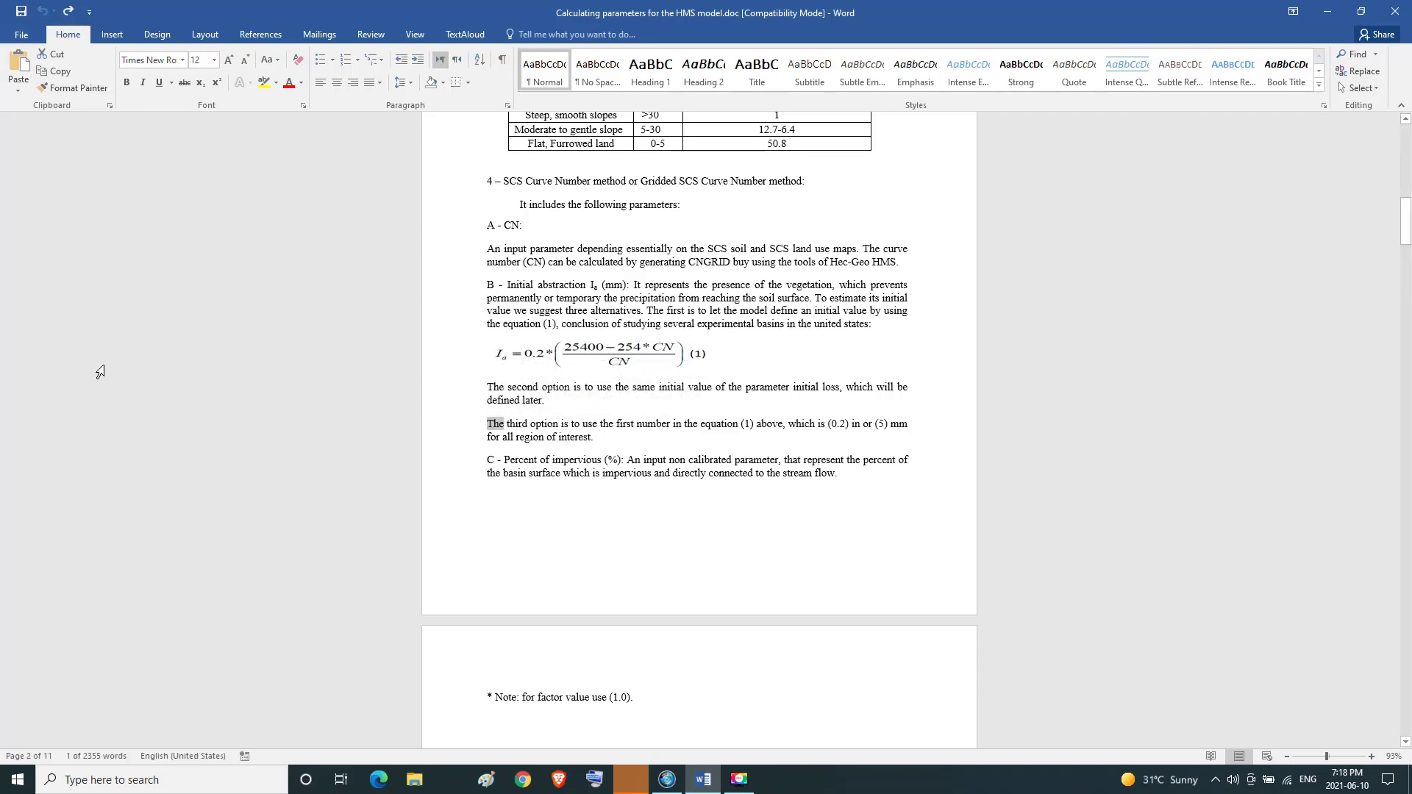
left_click_drag(481, 453, 555, 423)
left_click(487, 437)
left_click(861, 434)
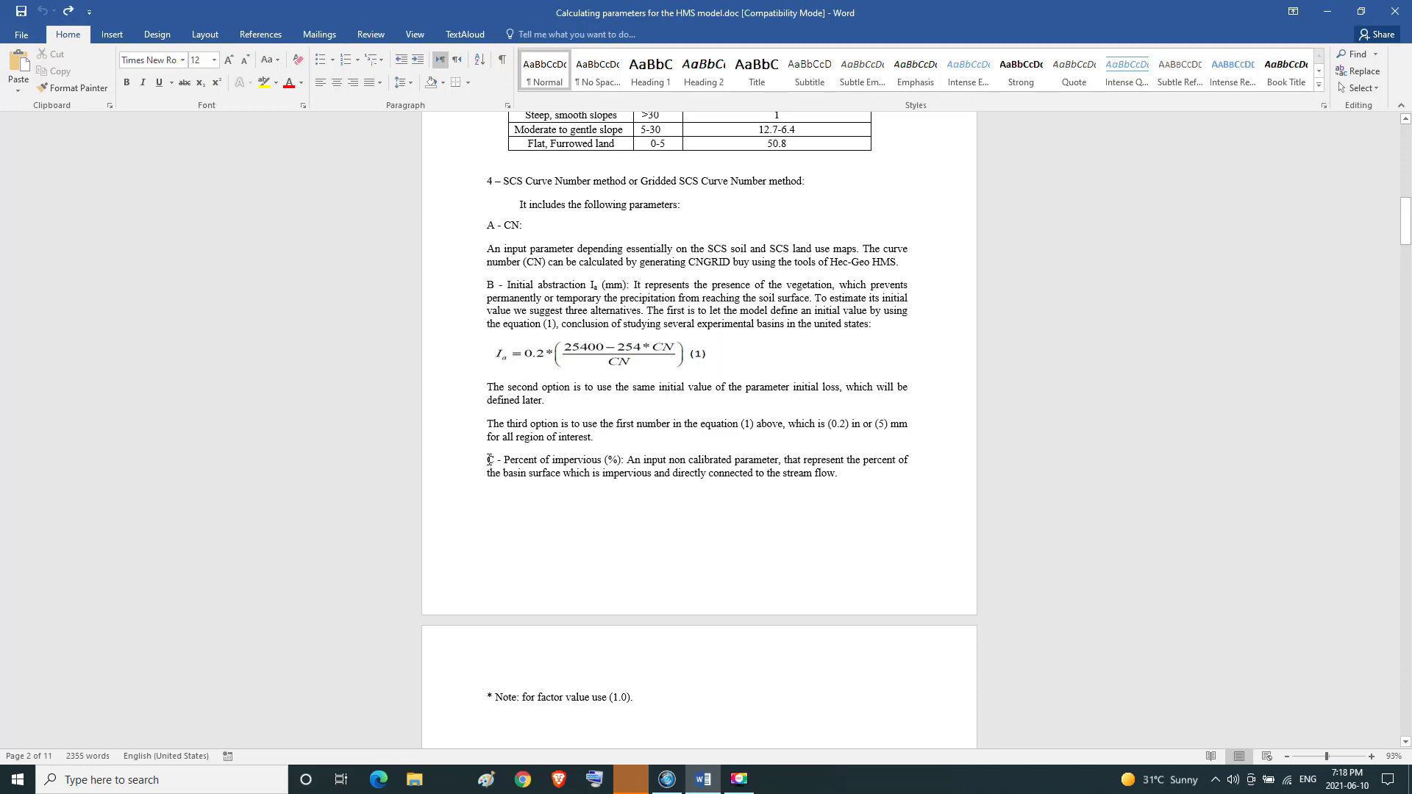
- Review the percent of impervious parameter, the factor value note, and the description of how CN is derived from soil and land use maps
left_click_drag(487, 460, 610, 457)
left_click(610, 457)
left_click_drag(487, 691, 636, 686)
left_click(631, 689)
left_click_drag(486, 225, 524, 223)
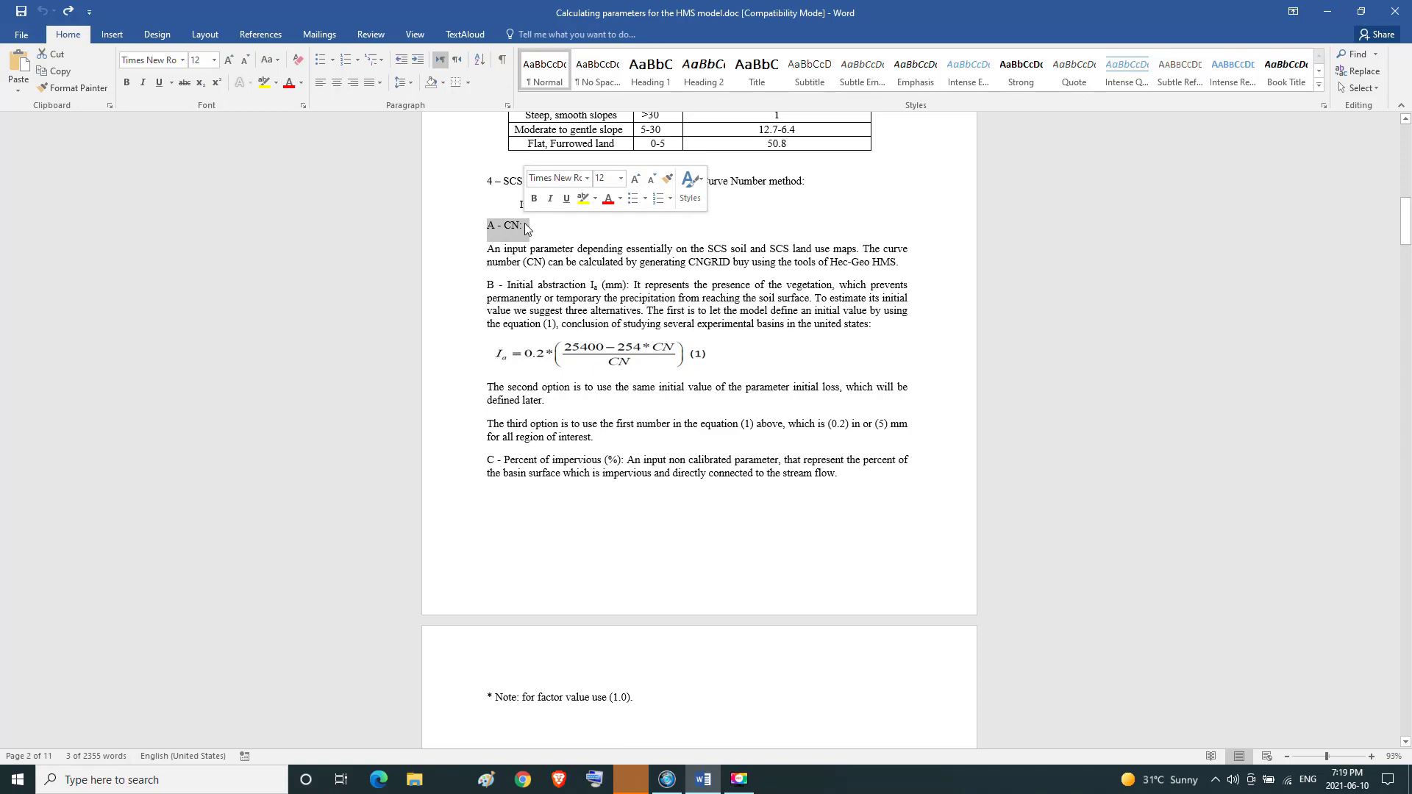
left_click_drag(488, 255, 735, 253)
left_click_drag(751, 251, 910, 262)
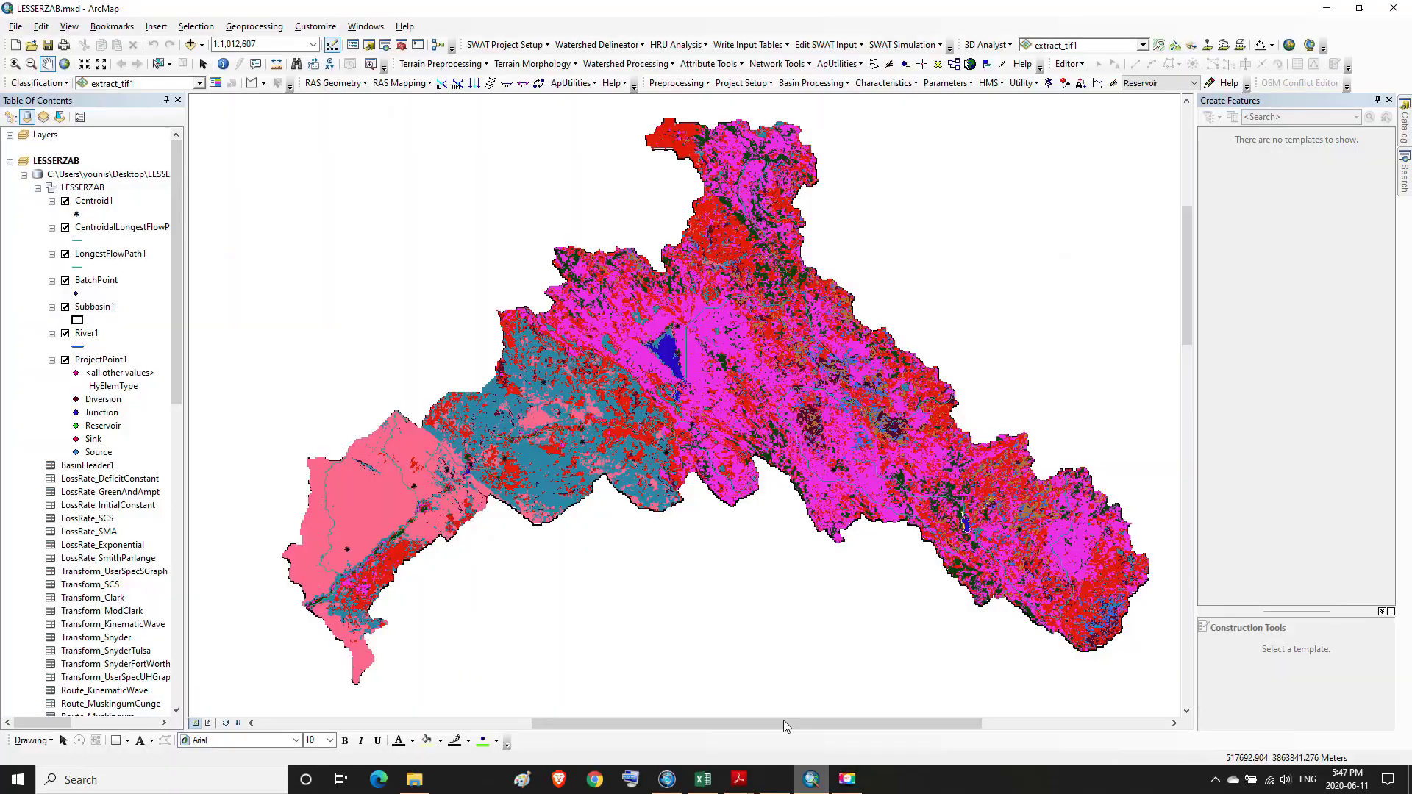
- In ArcMap, add the lesserzabdsmwutm_Intersect.shp shapefile from the intersect folder inside the desktop's CN folder, dismissing the coordinate system warning
left_click(191, 45)
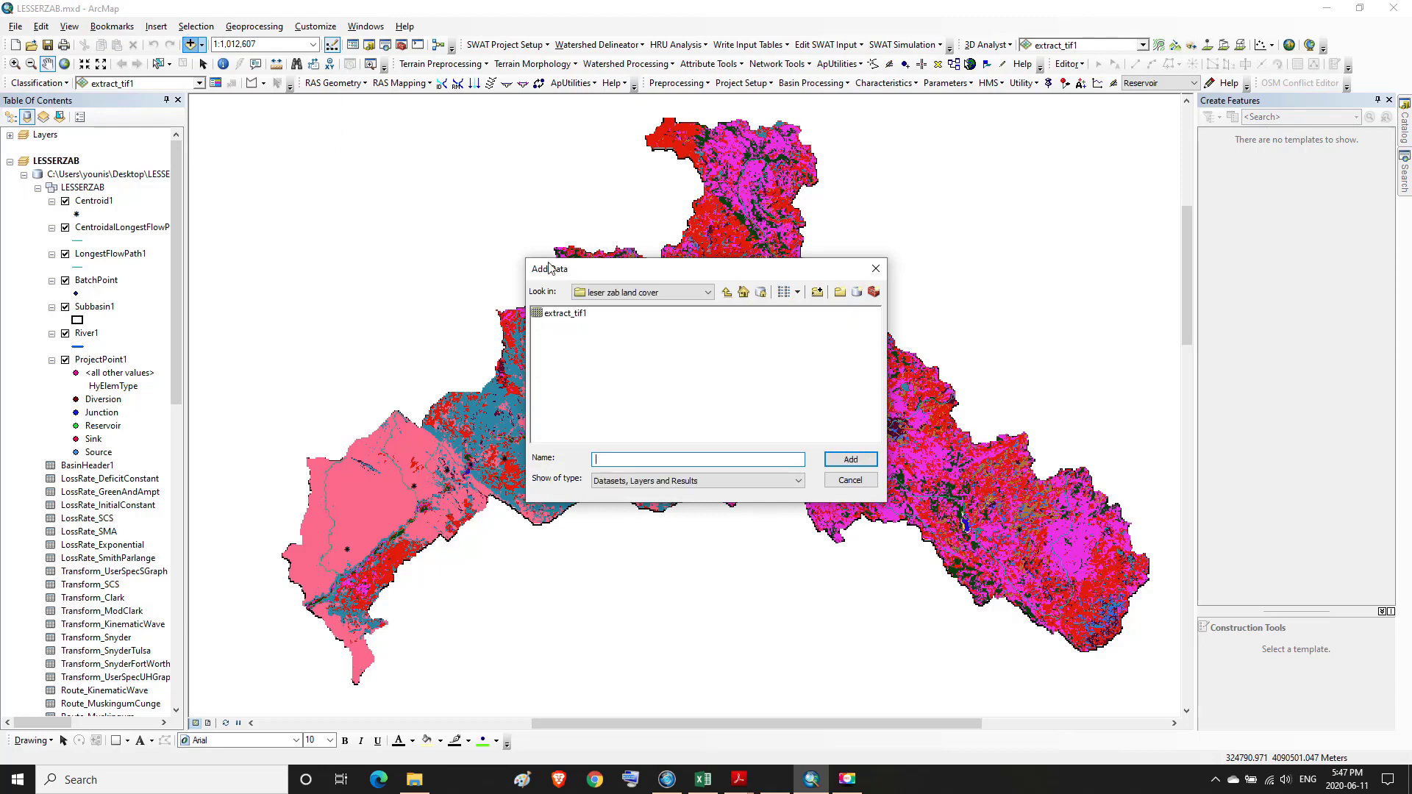
left_click(728, 293)
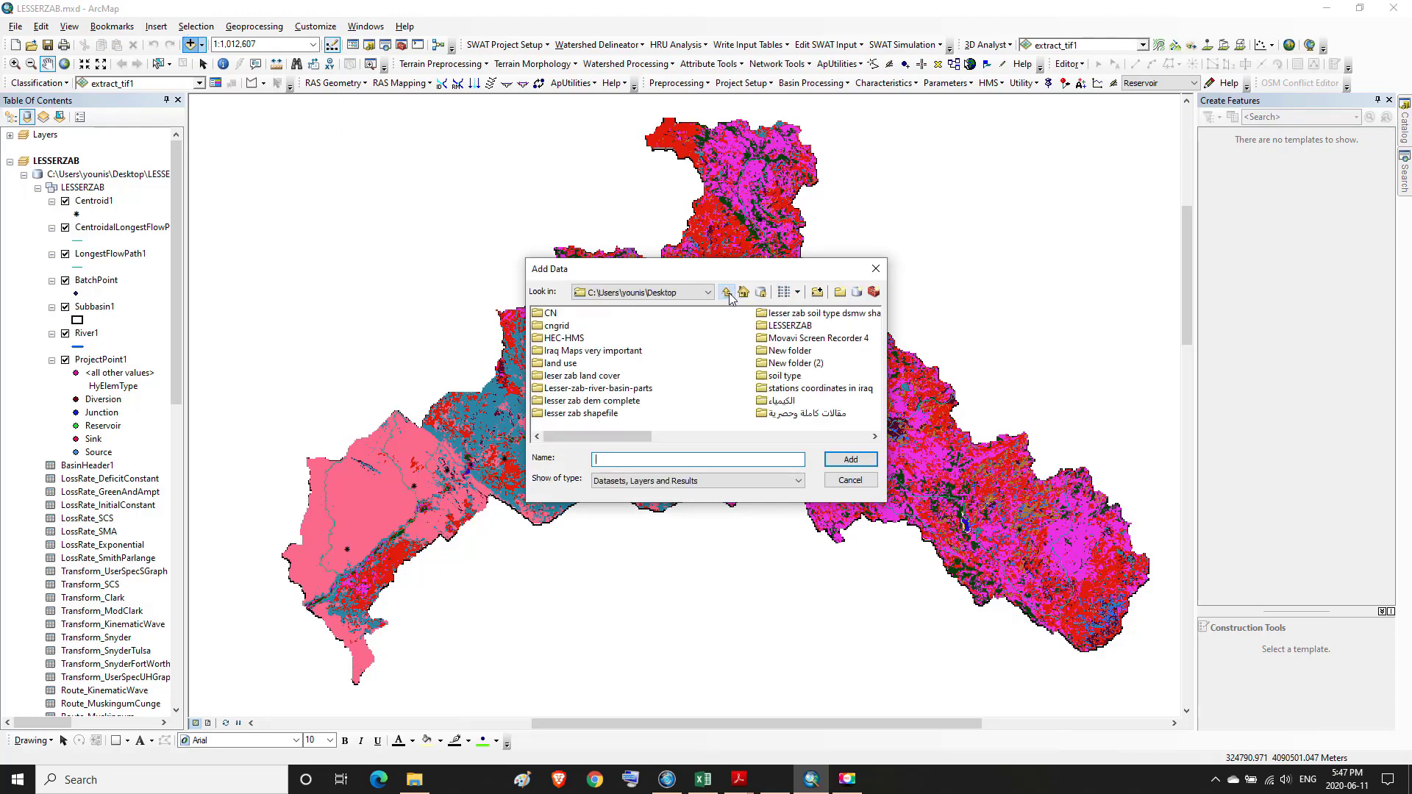
double_click(549, 315)
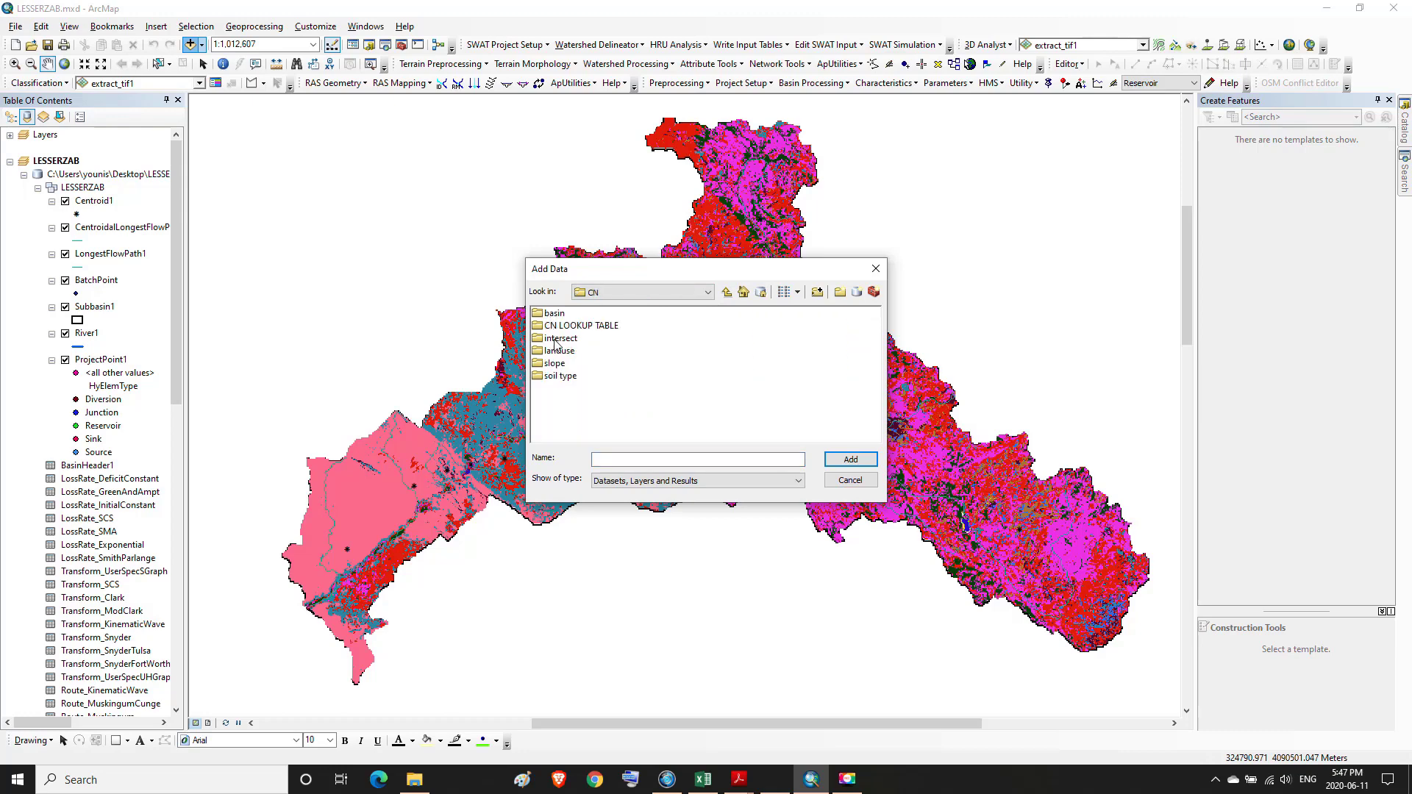
left_click(556, 343)
double_click(556, 340)
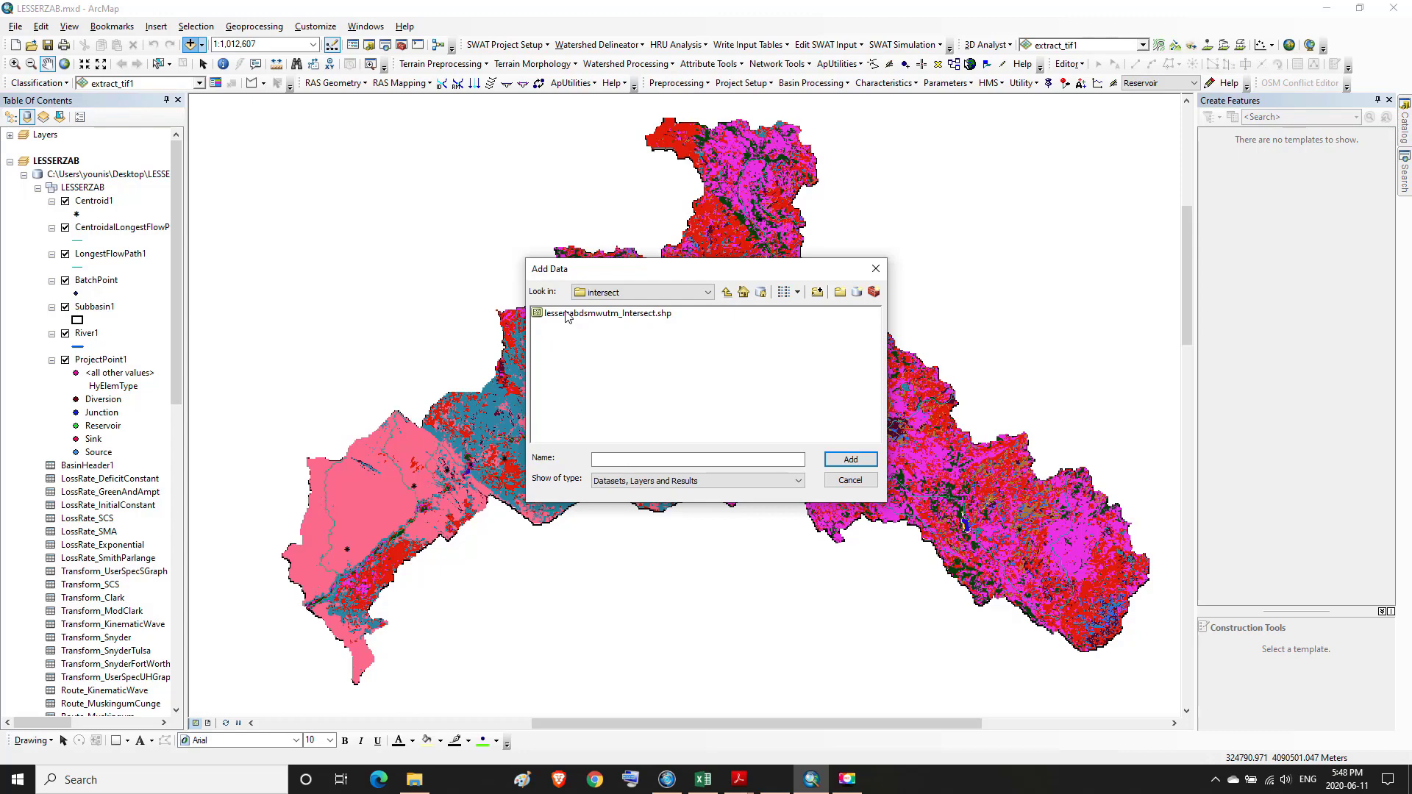
left_click(566, 316)
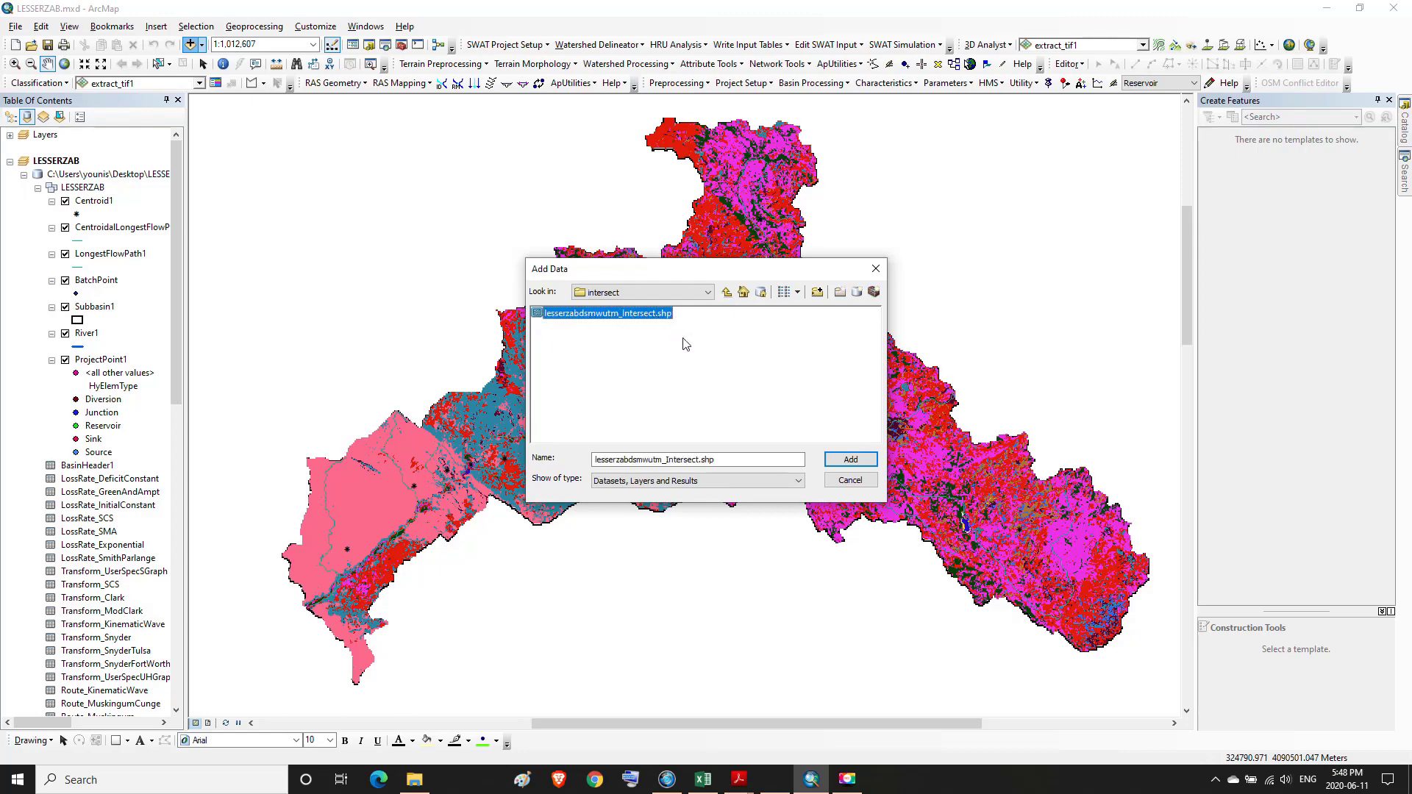
left_click(851, 461)
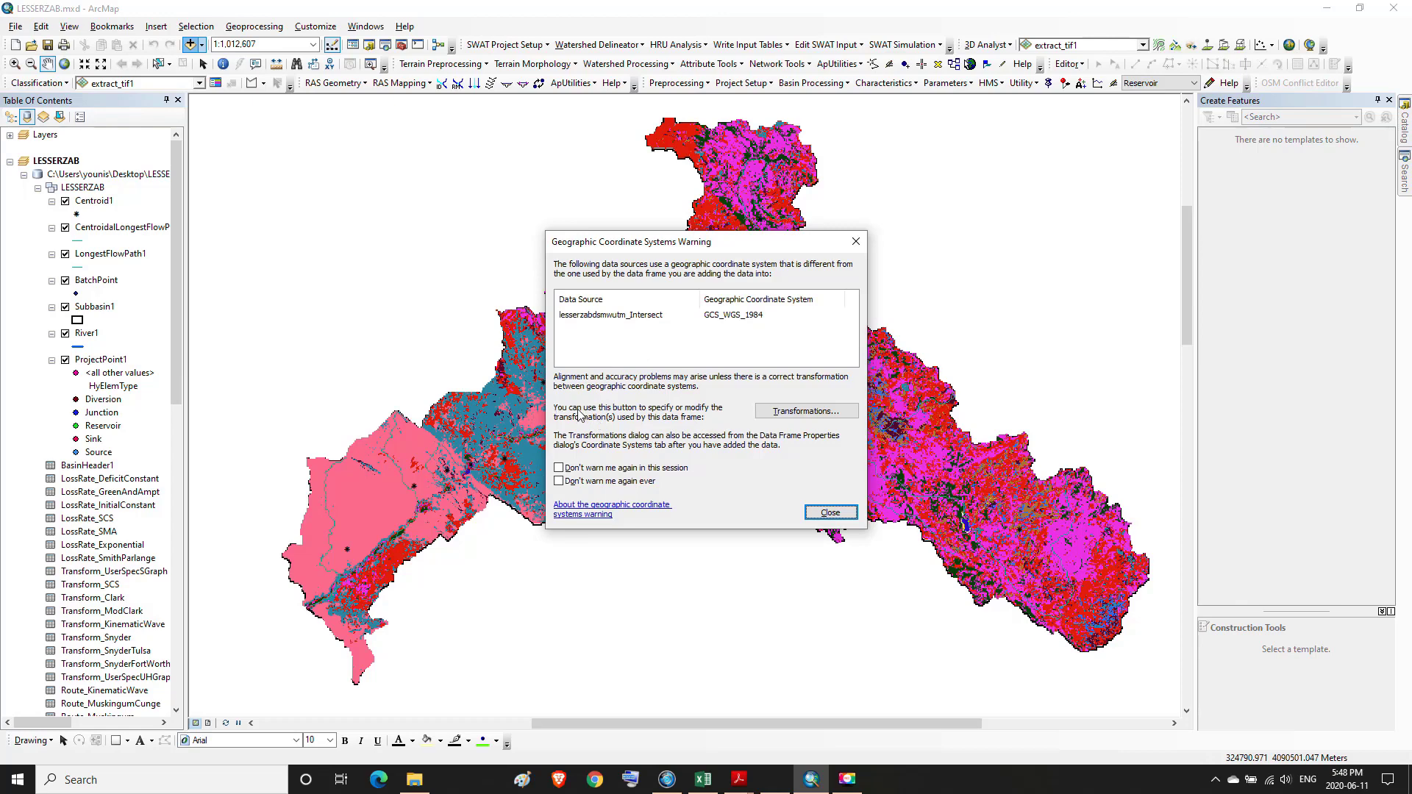
left_click(816, 517)
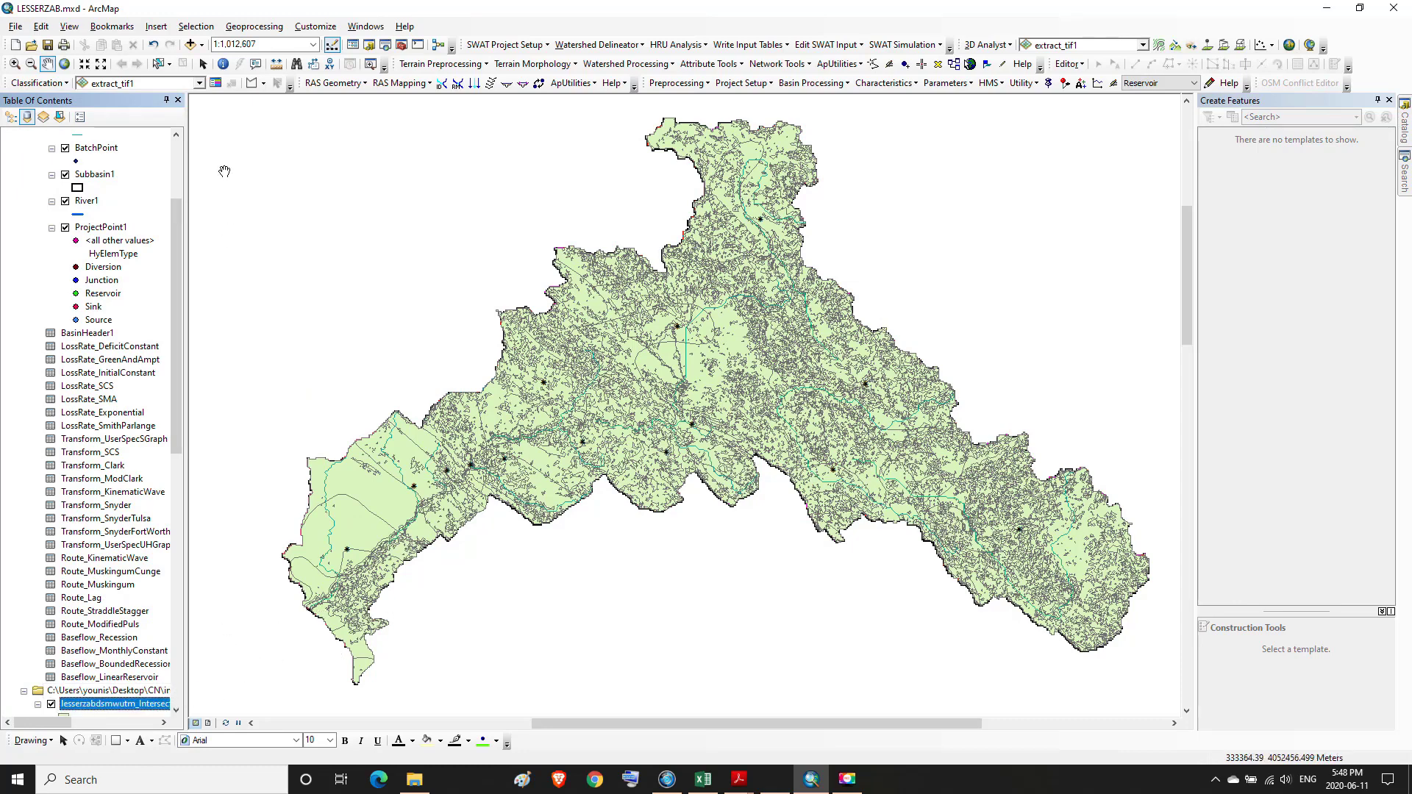
- Add the CNLOOKUP table from CNLOOKUP.gdb in the CN LOOKUP TABLE folder to the map
left_click(190, 44)
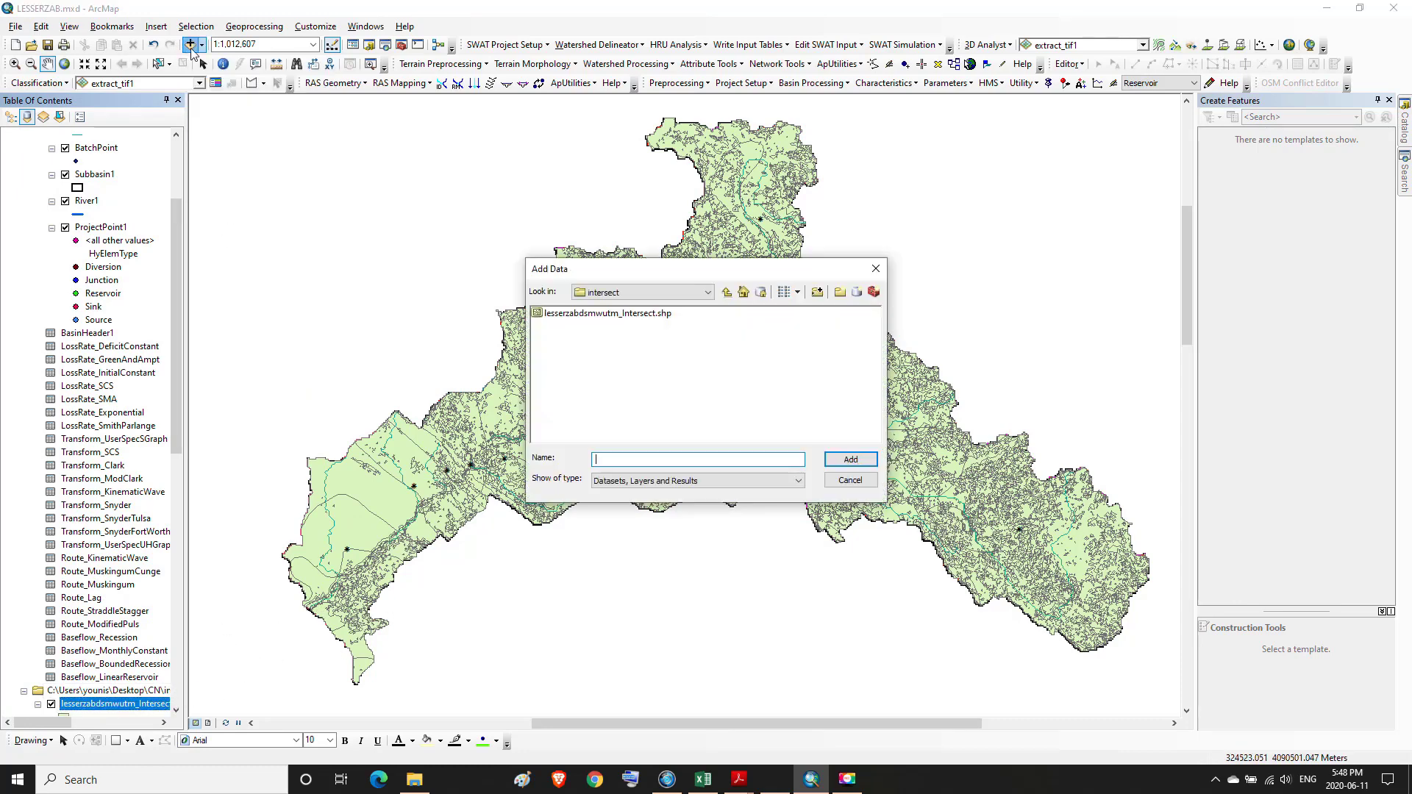
left_click(727, 292)
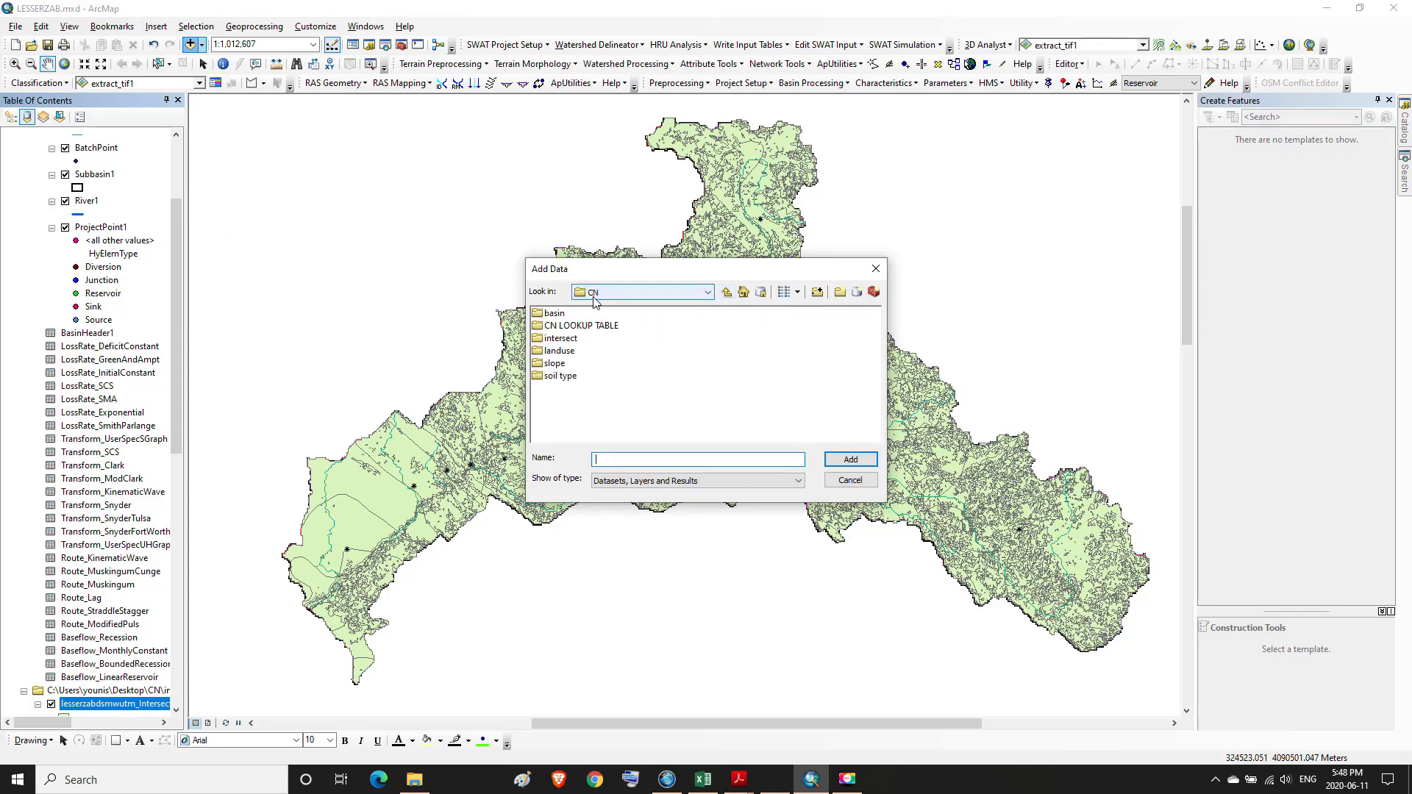
left_click(565, 328)
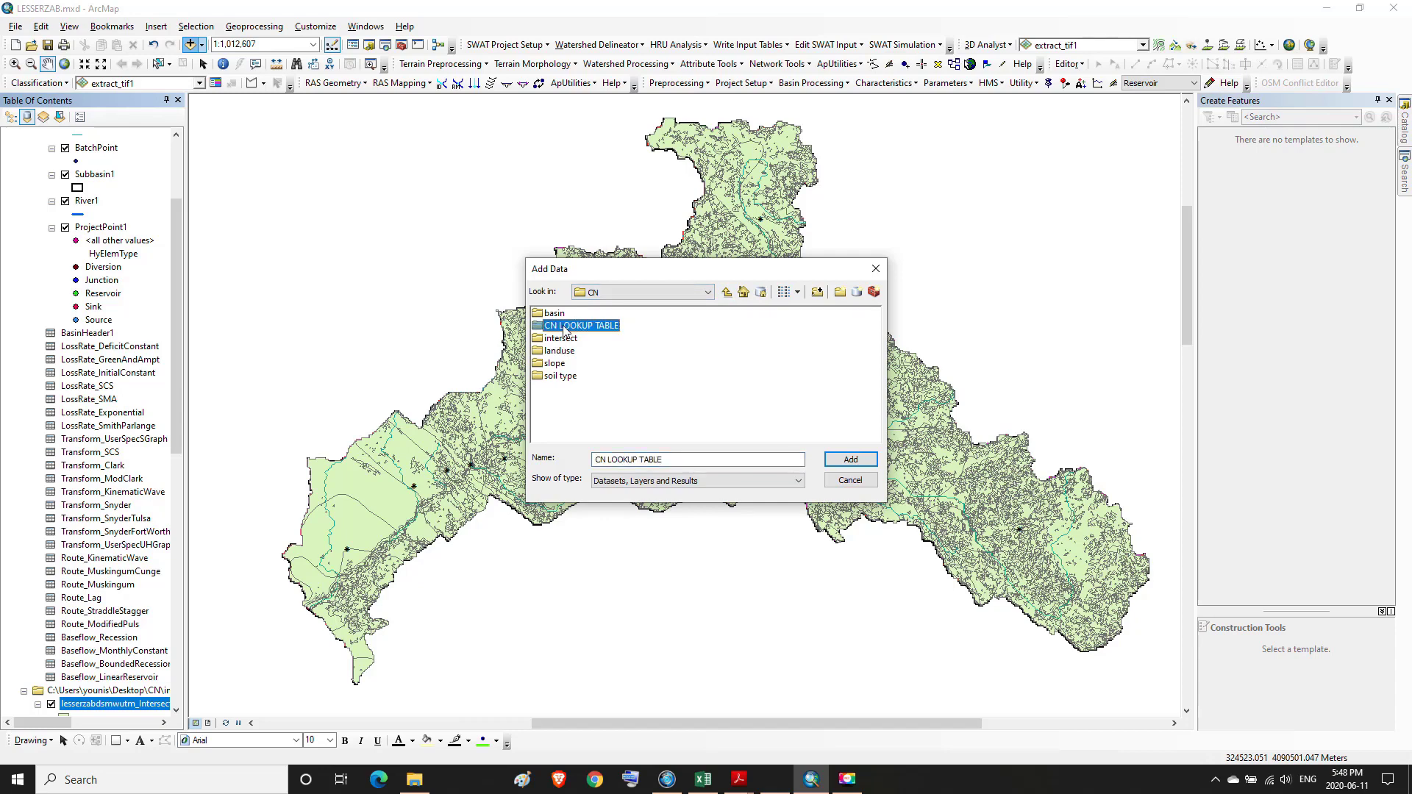
double_click(565, 328)
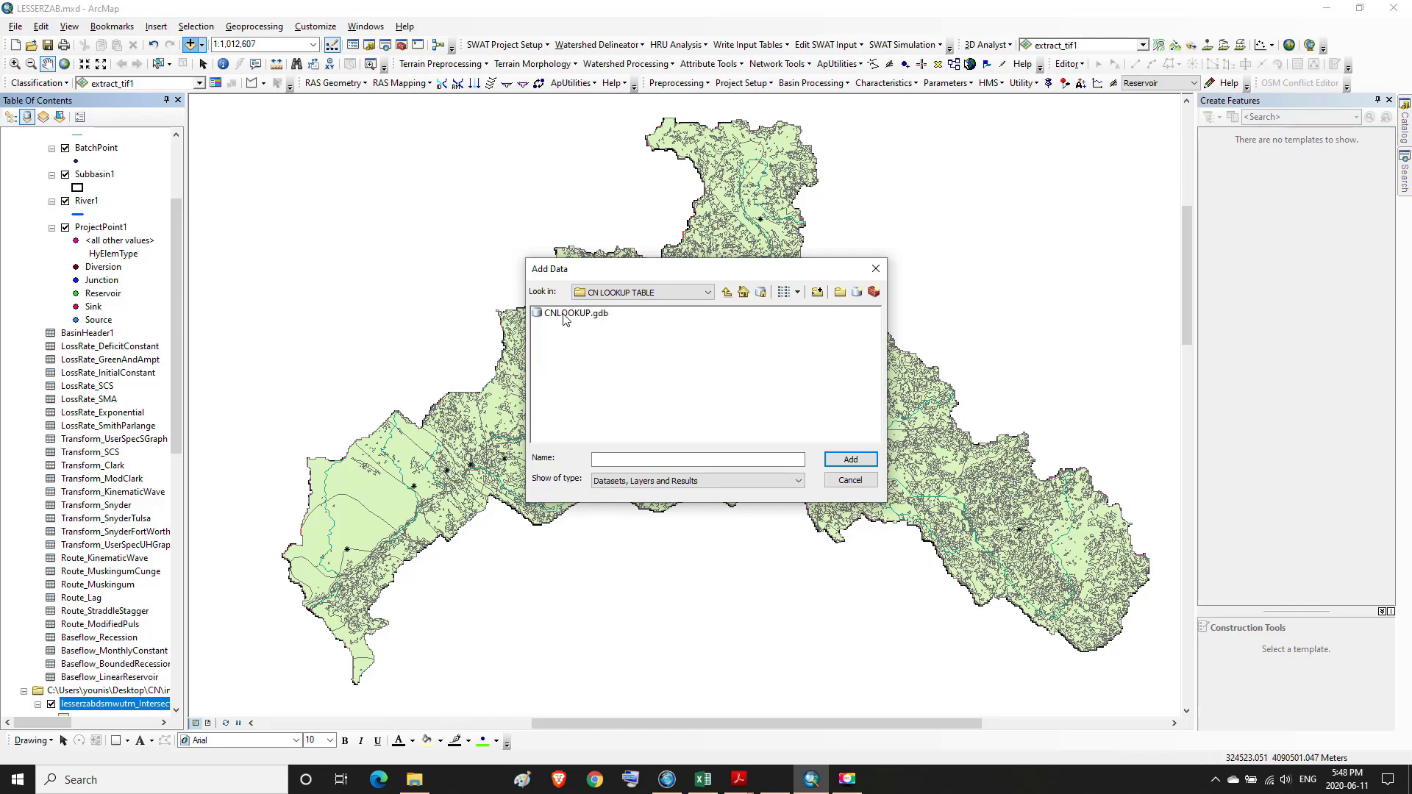
double_click(563, 317)
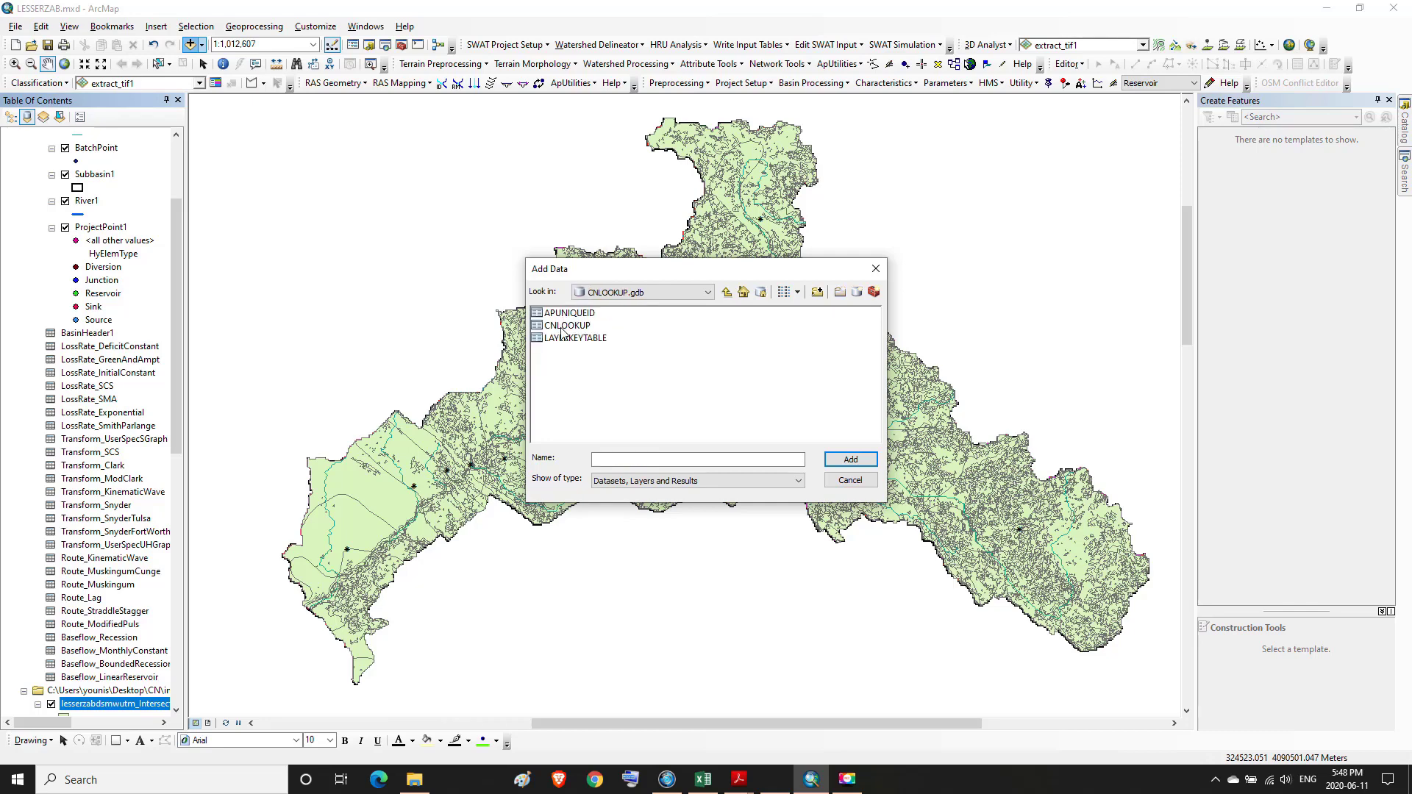
left_click(562, 329)
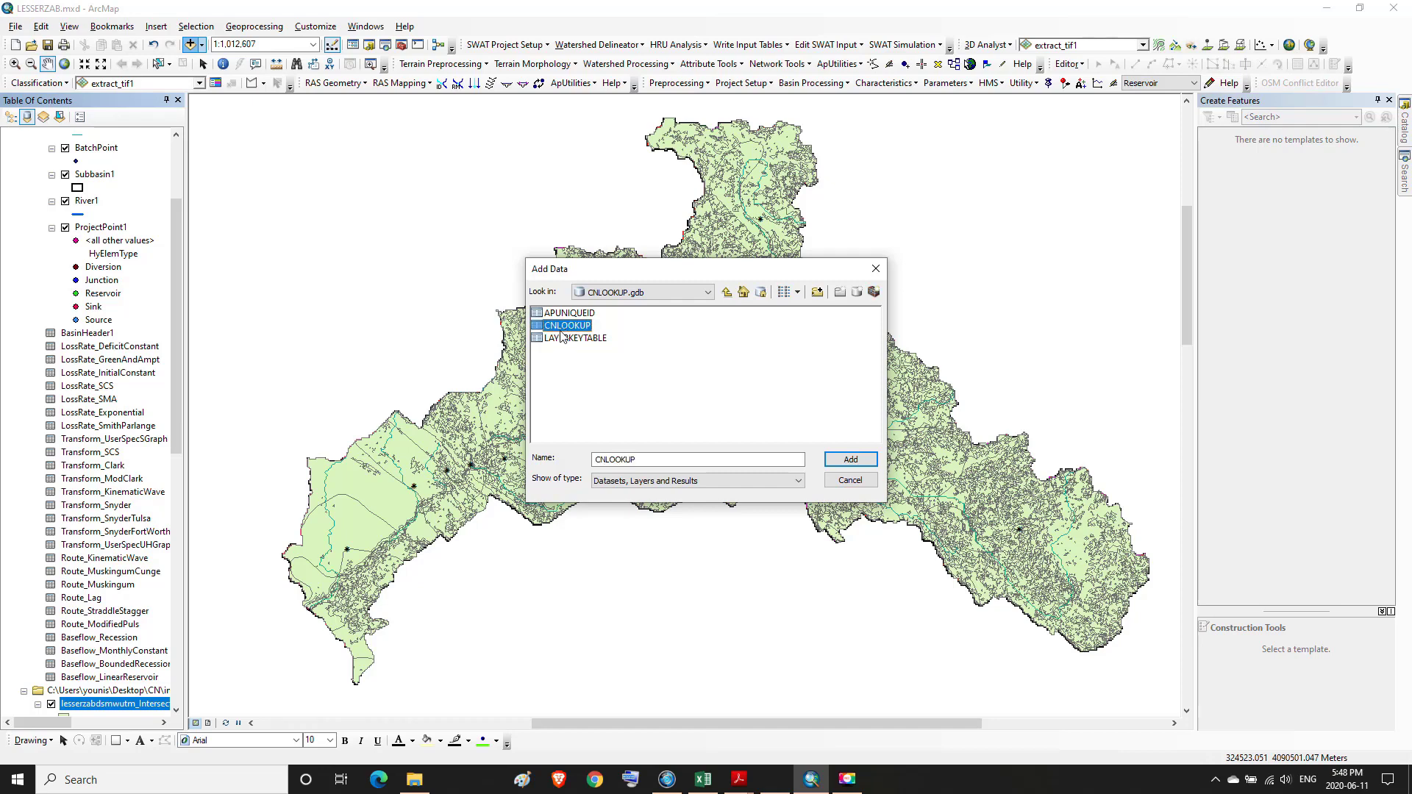
left_click(833, 461)
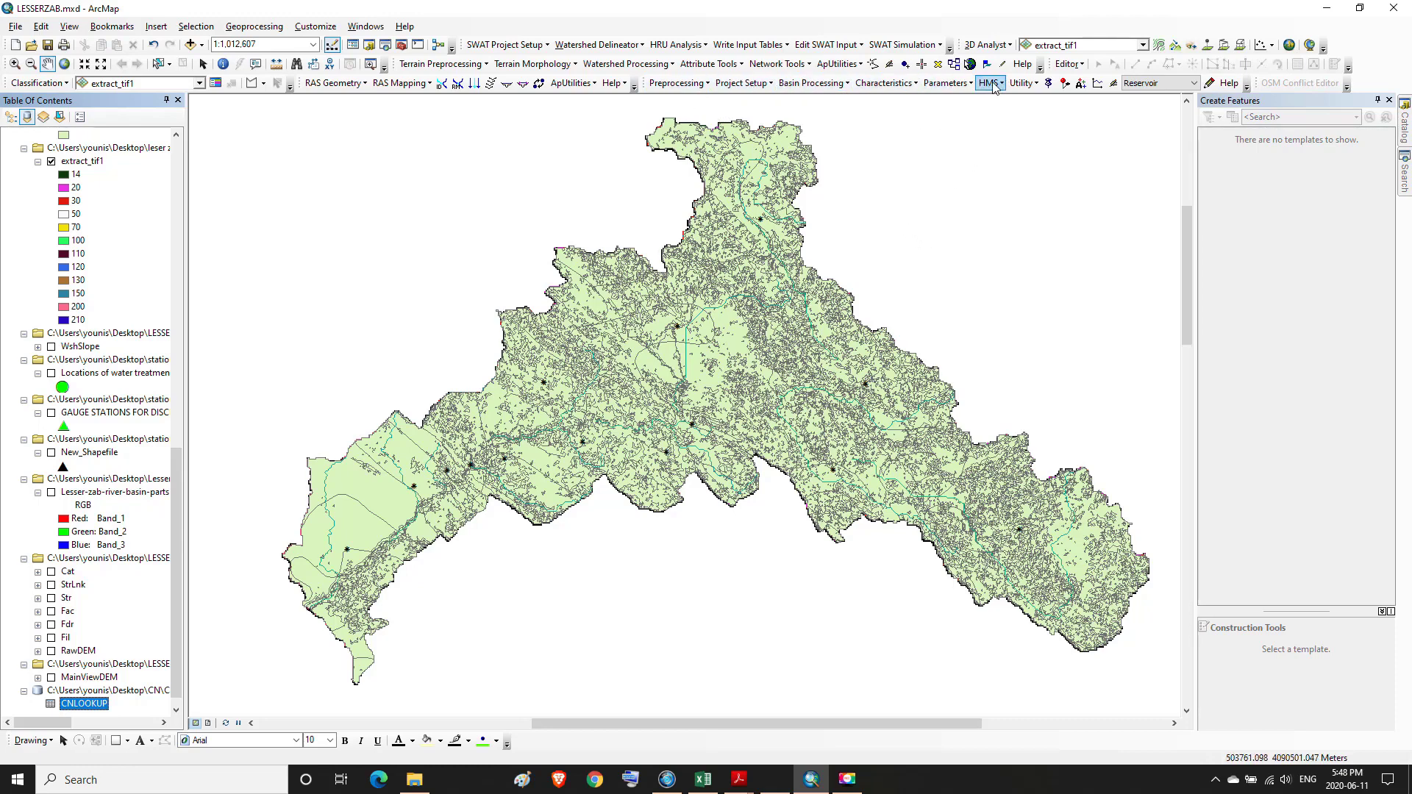
- Open the Generate CN Grid tool and set lesserzabdsmwutm_Intersect as the input soil landuse polygon
left_click(1035, 87)
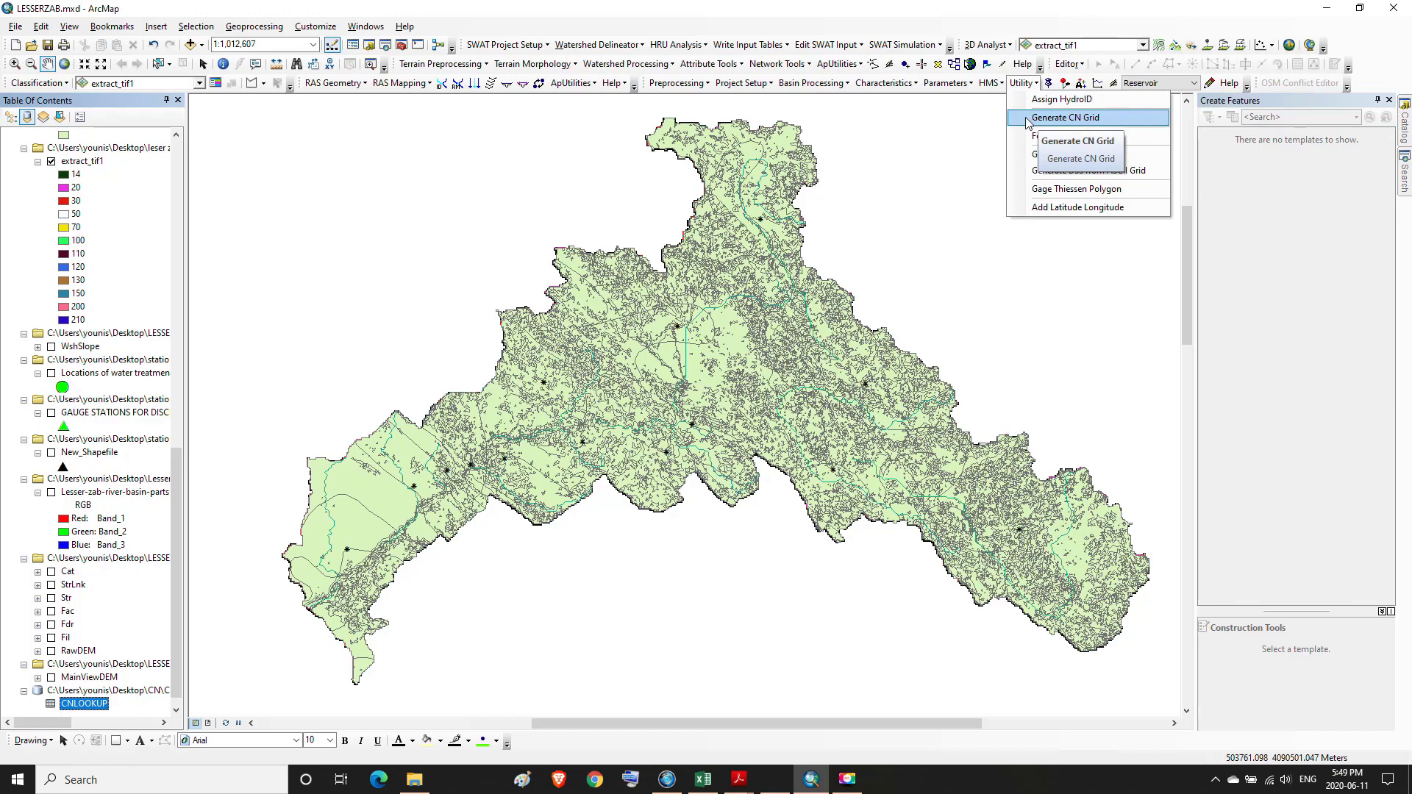
left_click(1028, 119)
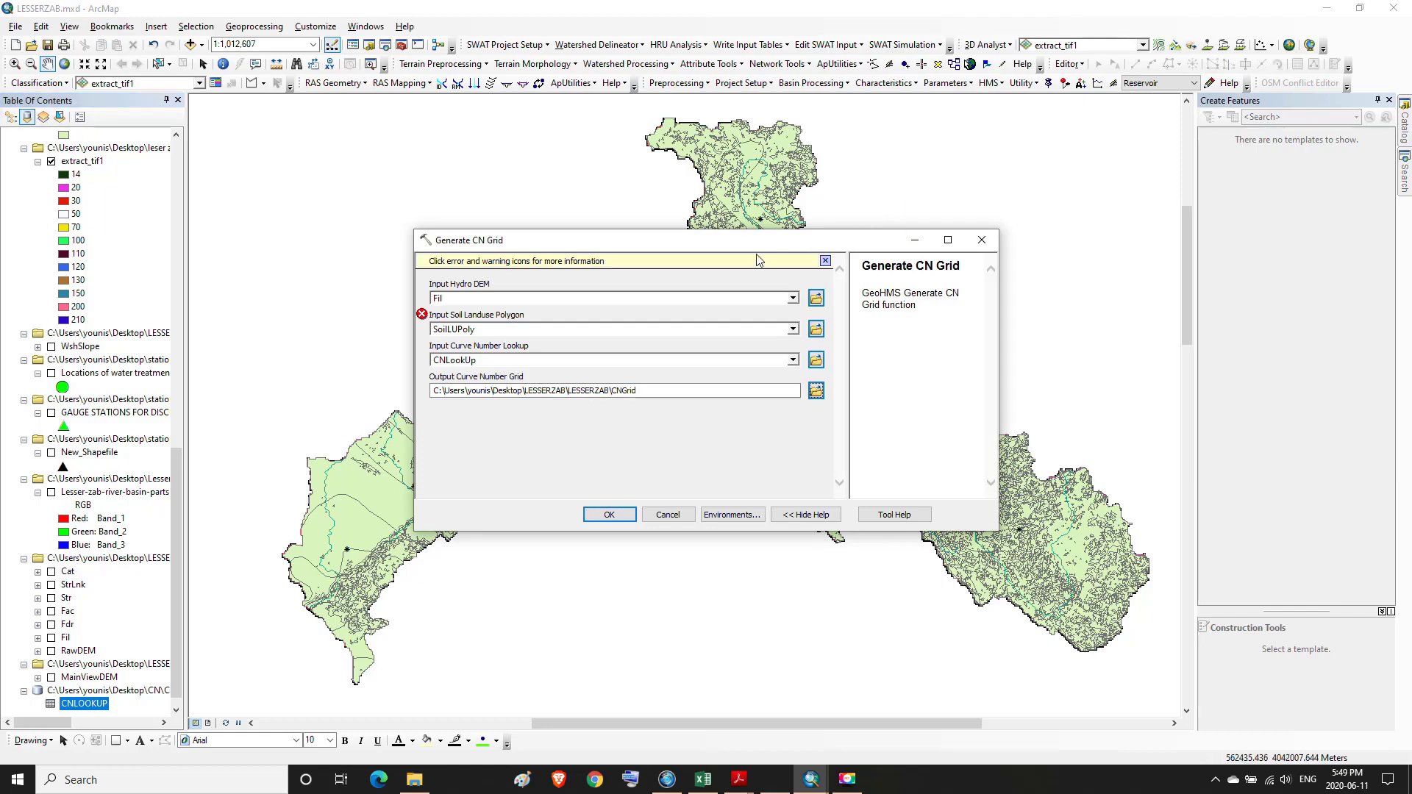
left_click(454, 298)
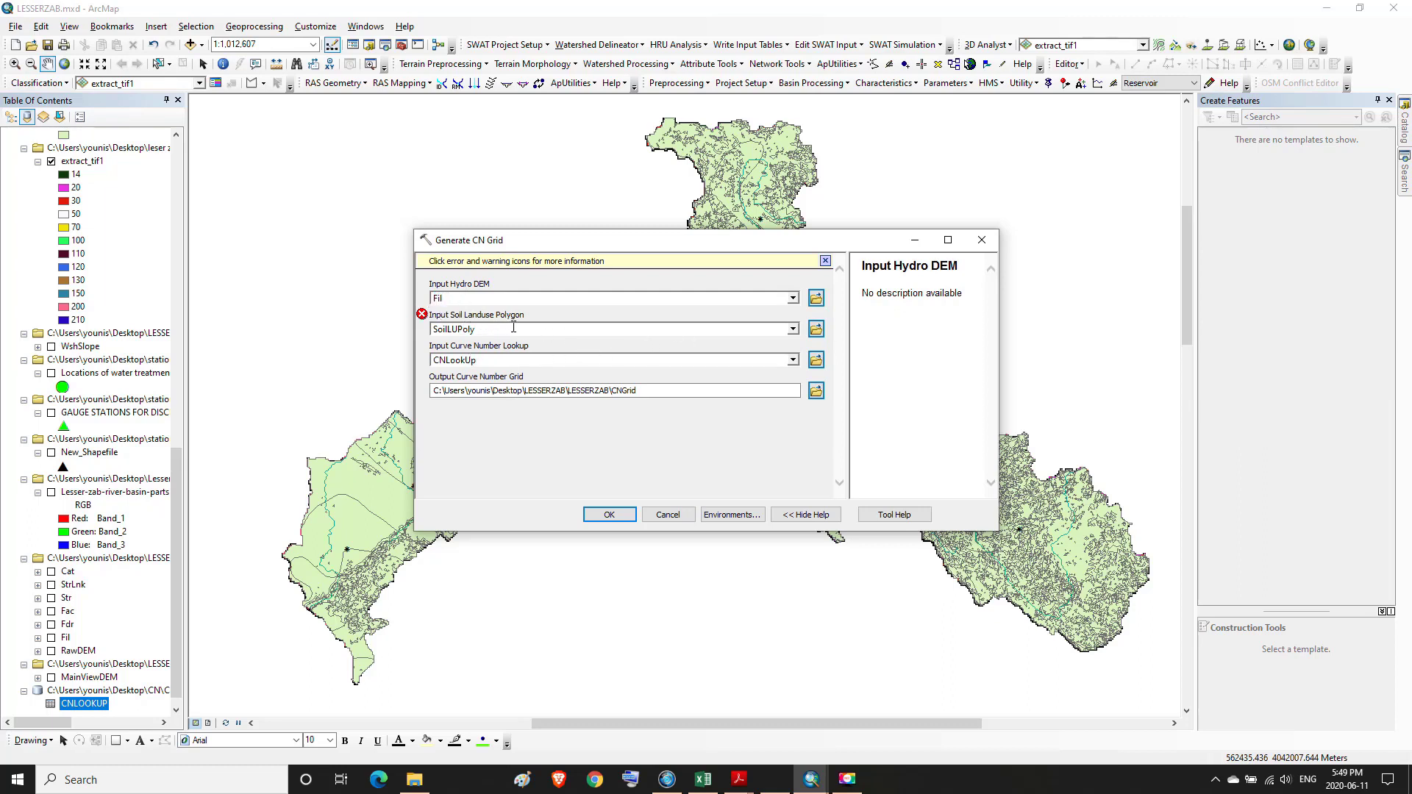
left_click(792, 329)
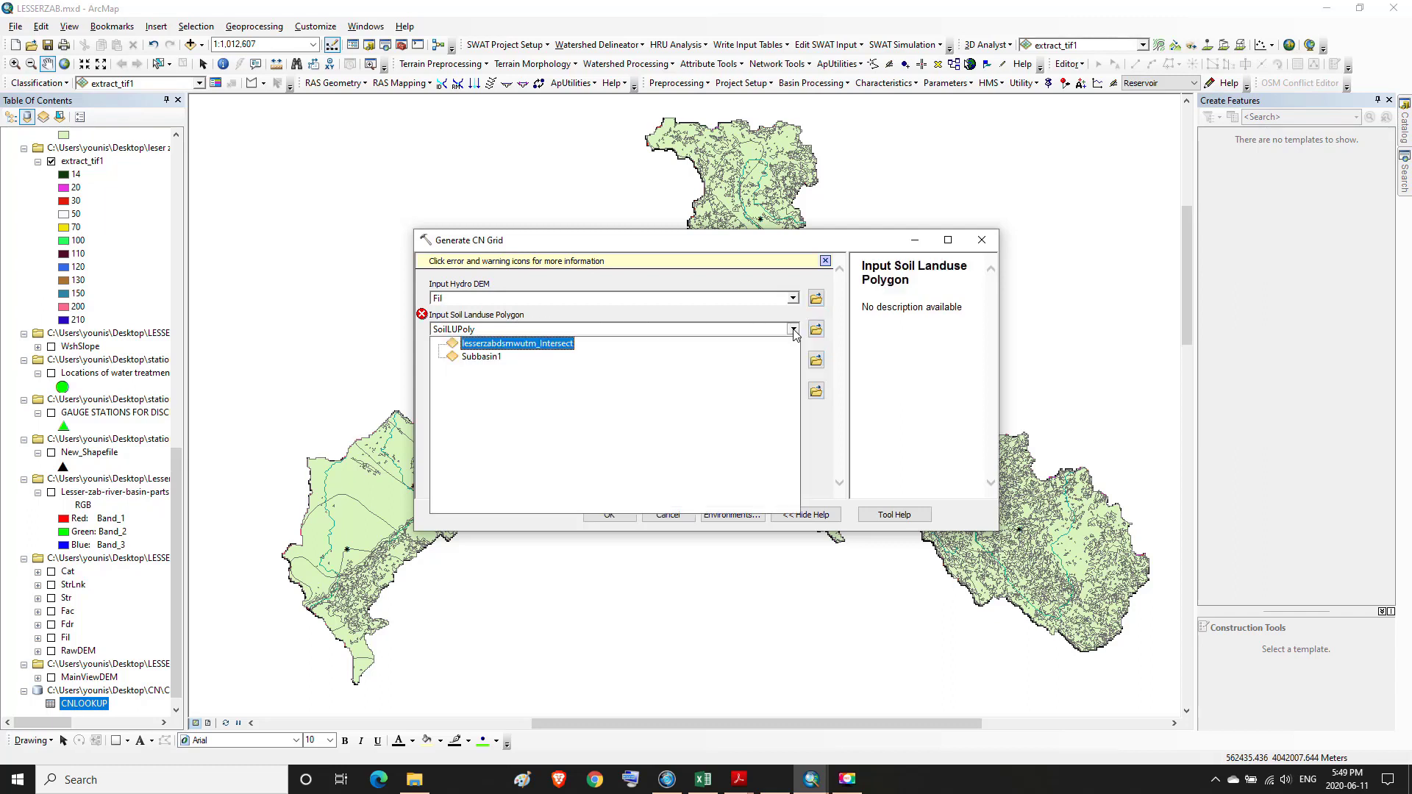
left_click(550, 344)
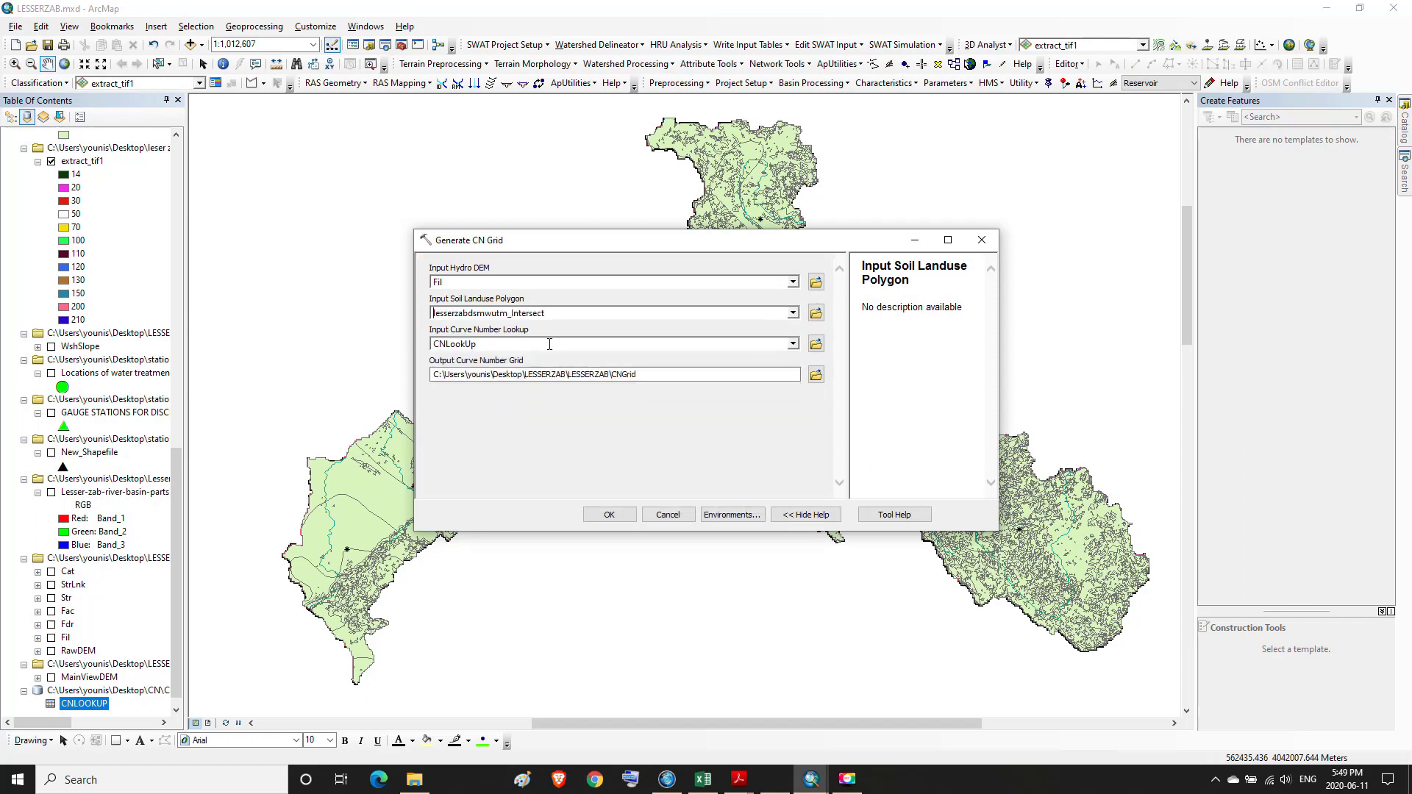
- Set the CNLOOKUP table as the input curve number lookup and generate the CN grid
double_click(487, 344)
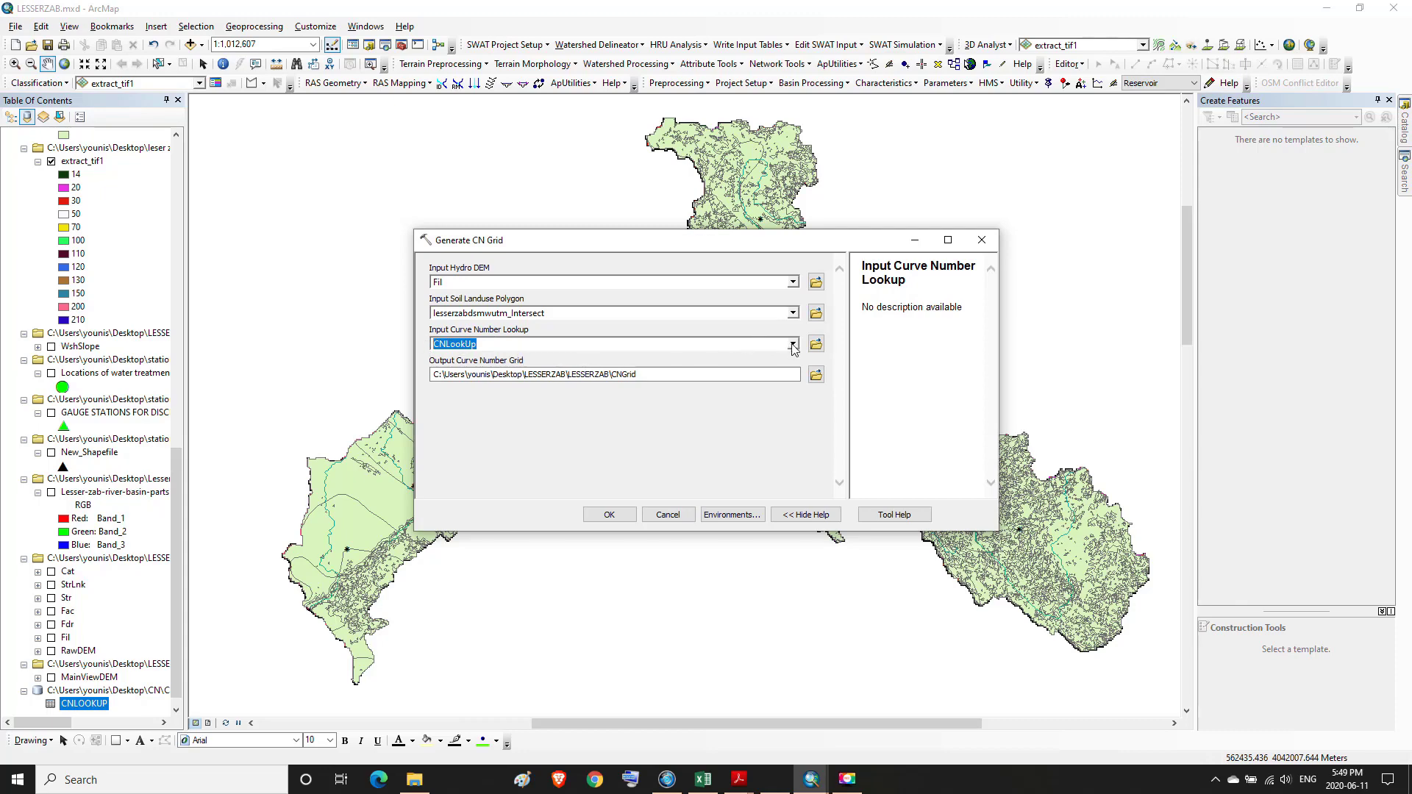
left_click(793, 344)
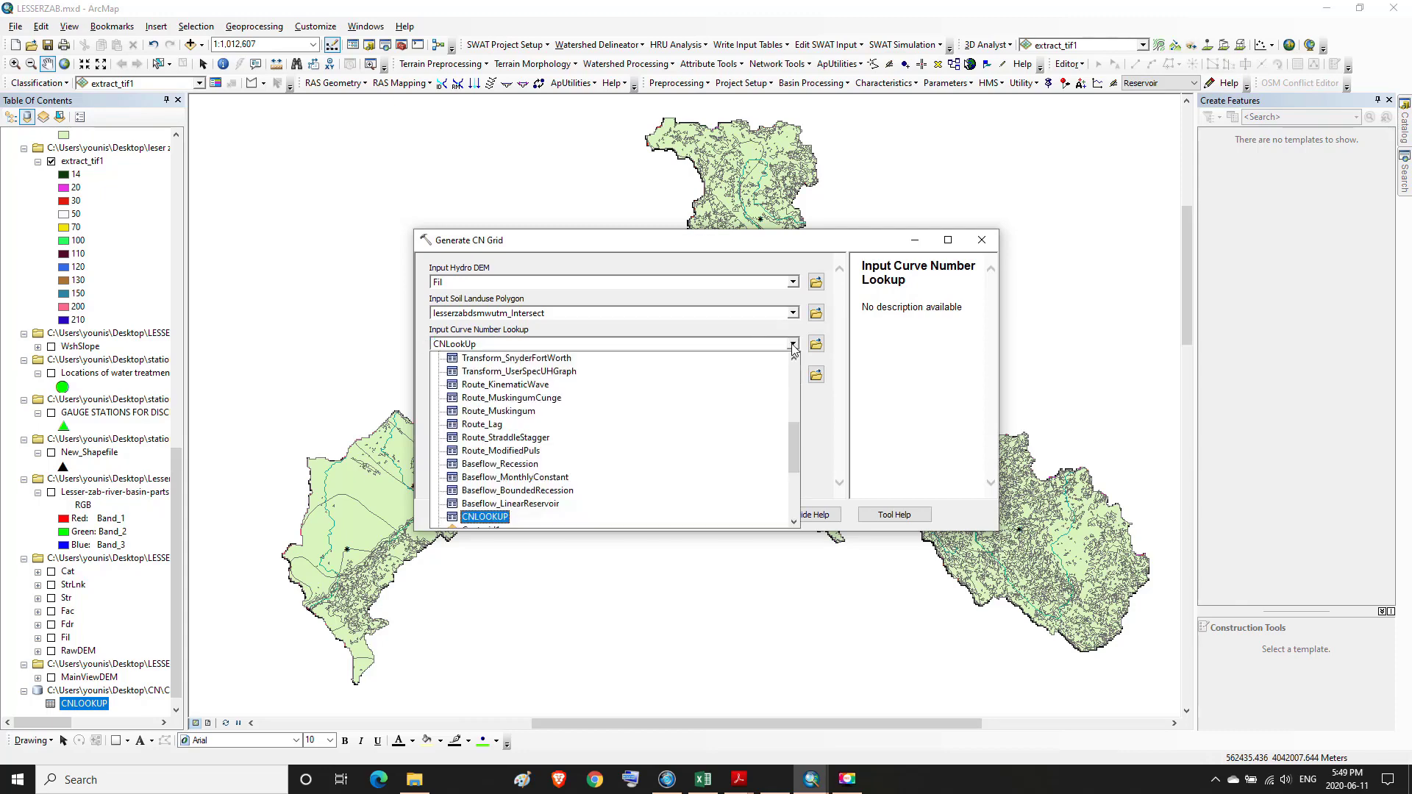
left_click(479, 516)
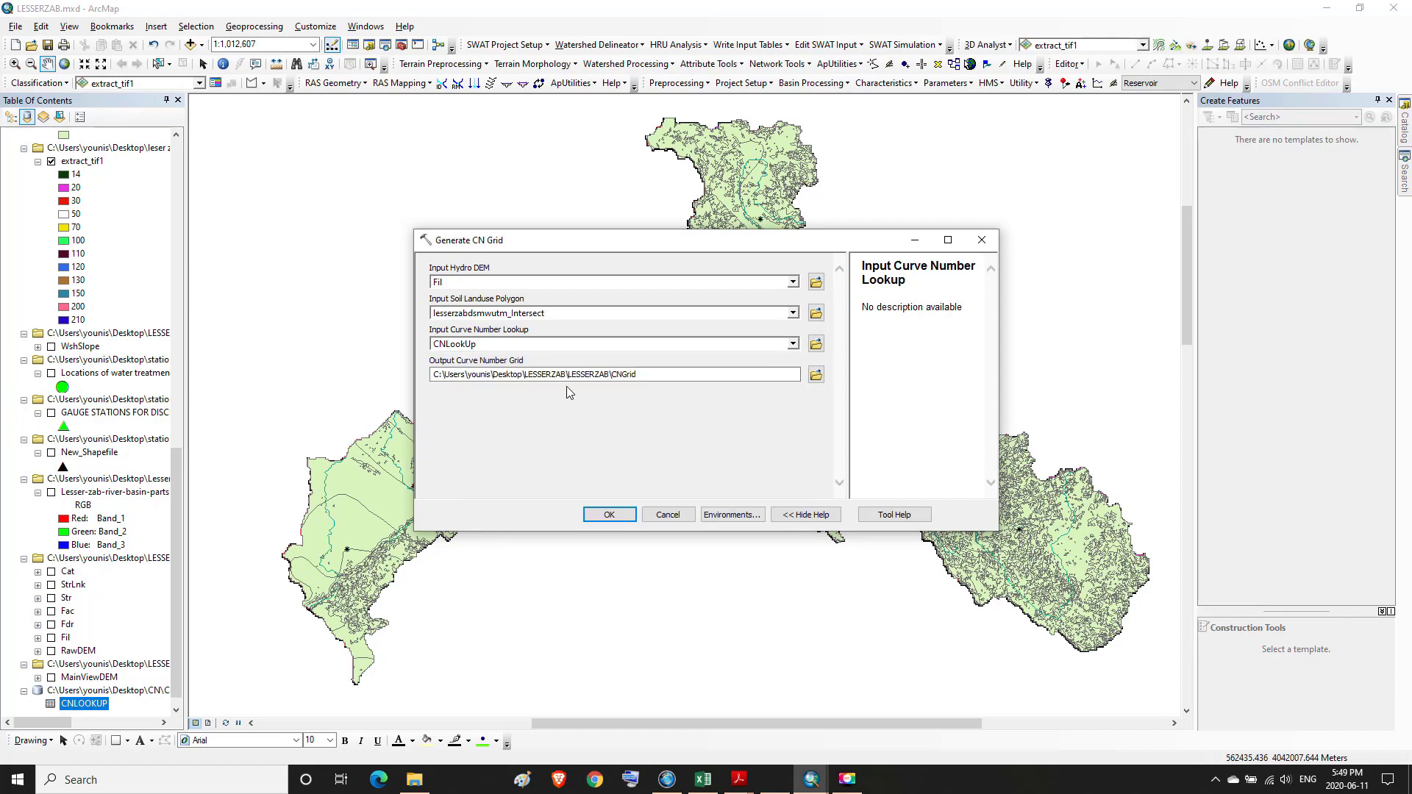
left_click(609, 514)
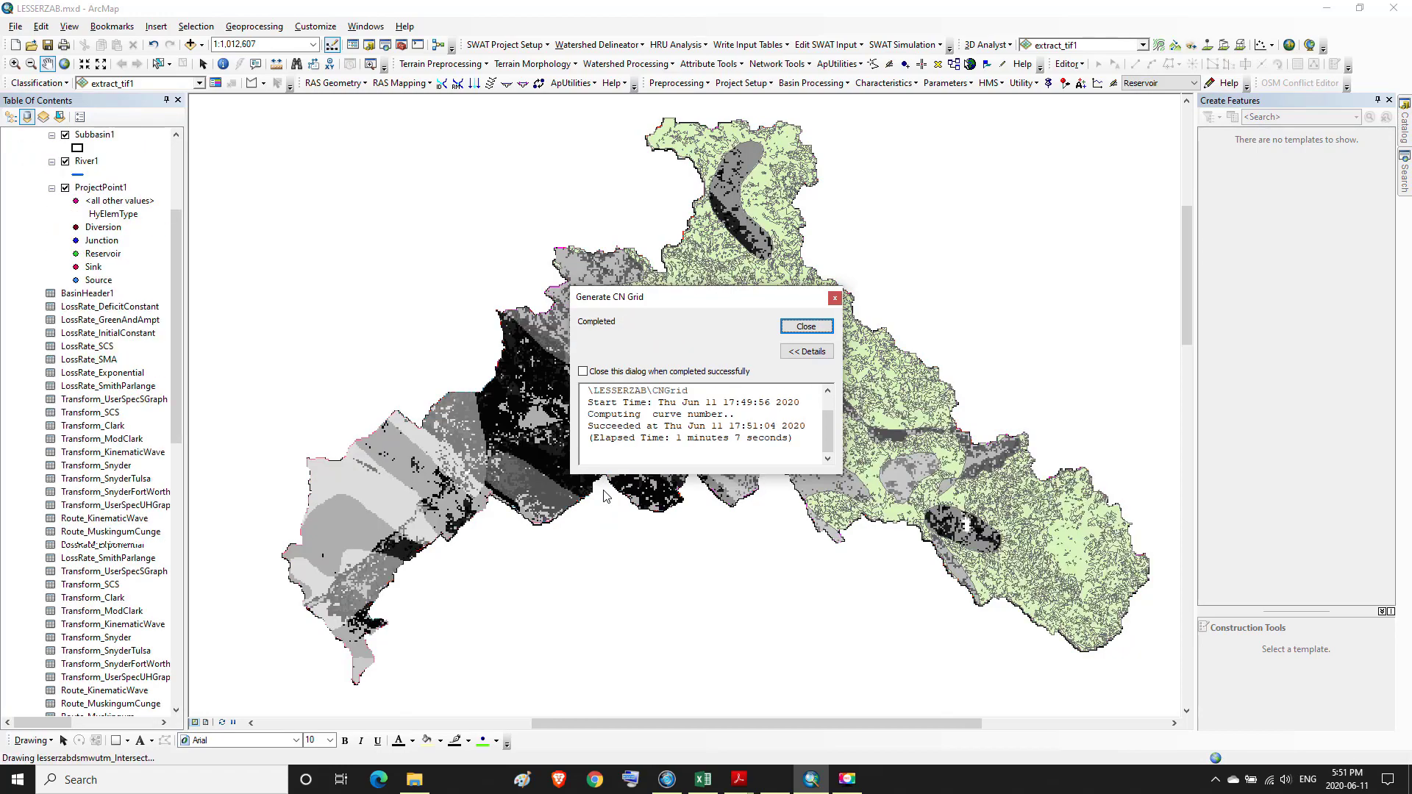
- Dismiss the completed Generate CN Grid dialog and bring the CNGrid layer's legend into view in the layer list
left_click(819, 329)
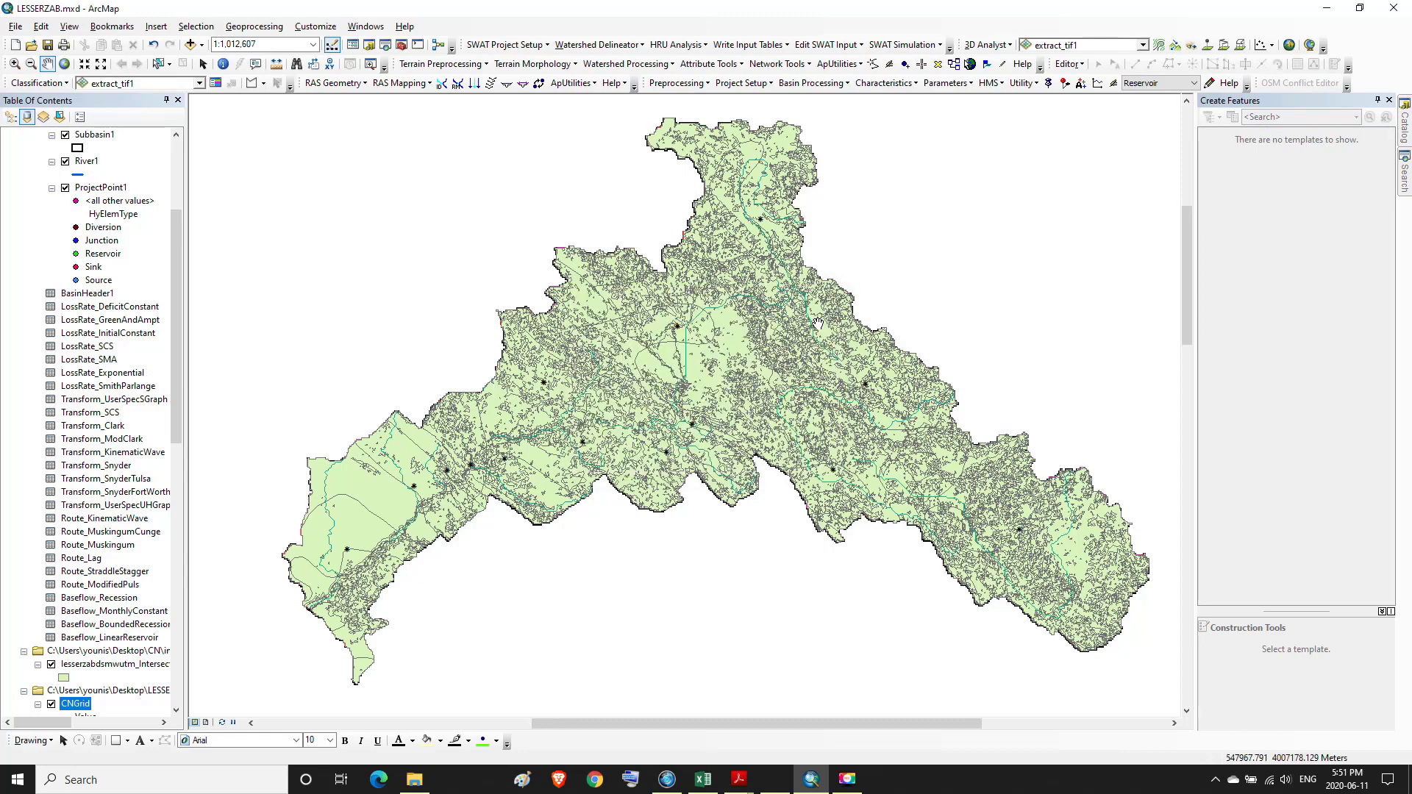
scroll(83, 647, "down", 3)
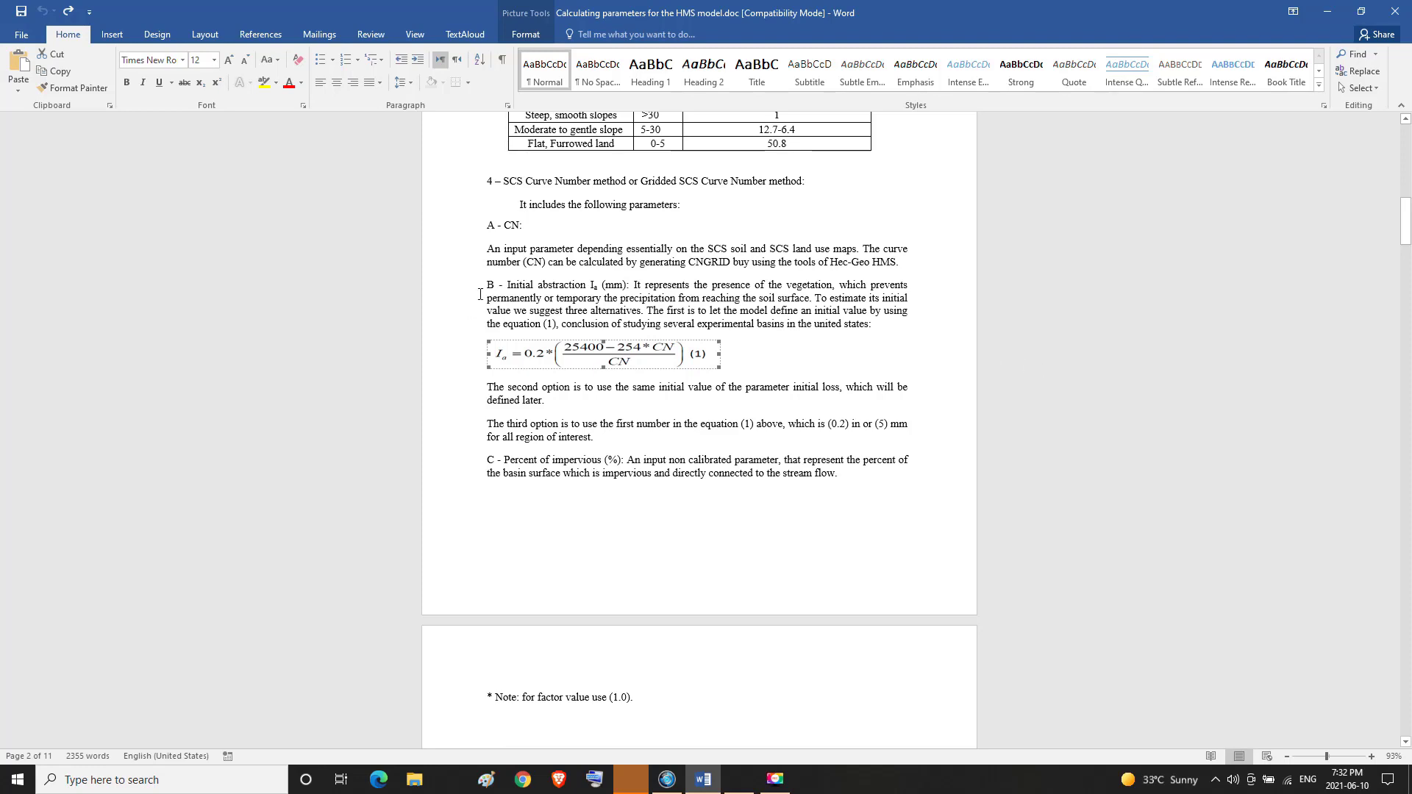
- In the Word parameters document, examine the initial abstraction section, including equation (1) and the second and third options for estimating Ia
left_click_drag(480, 293, 631, 286)
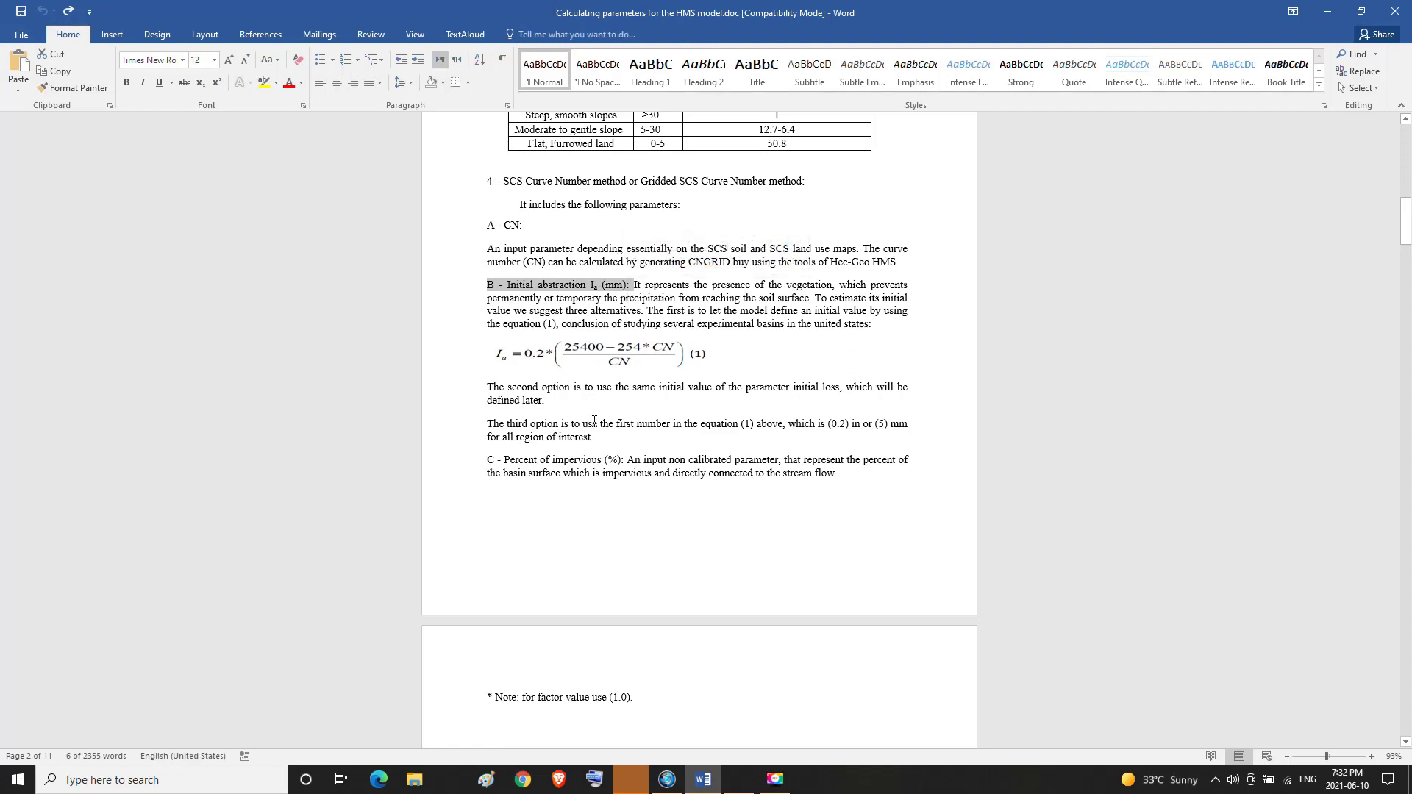
left_click(627, 360)
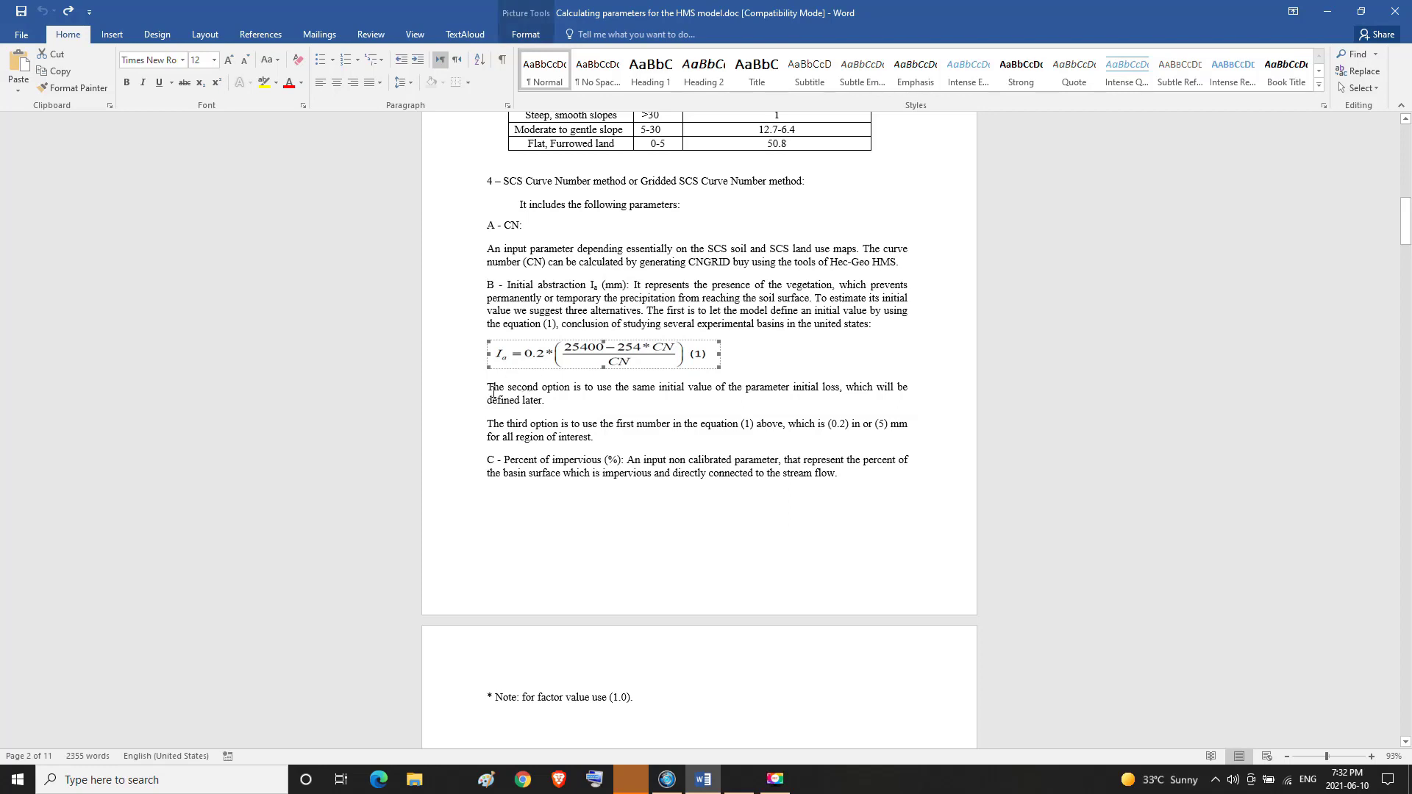
left_click_drag(488, 391, 583, 409)
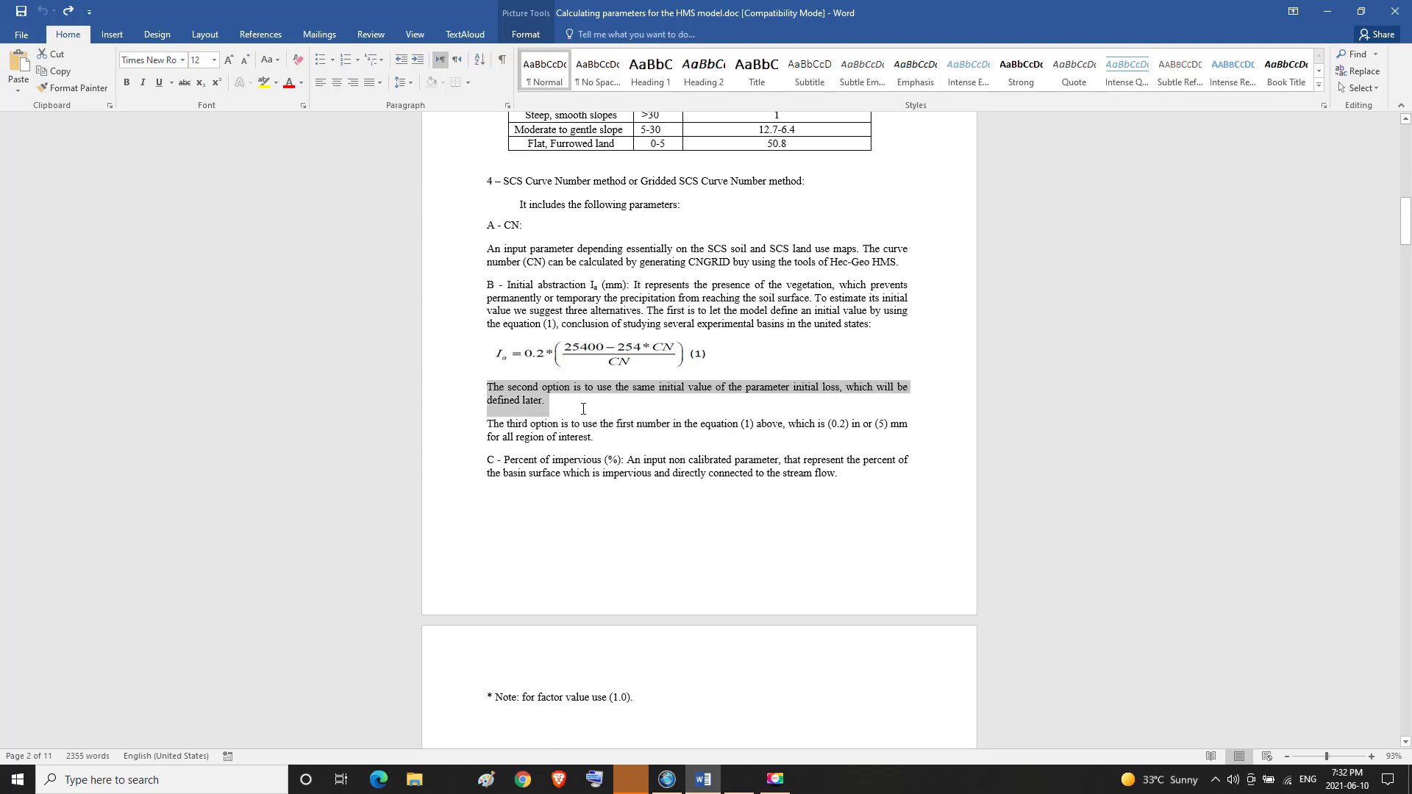
left_click(583, 409)
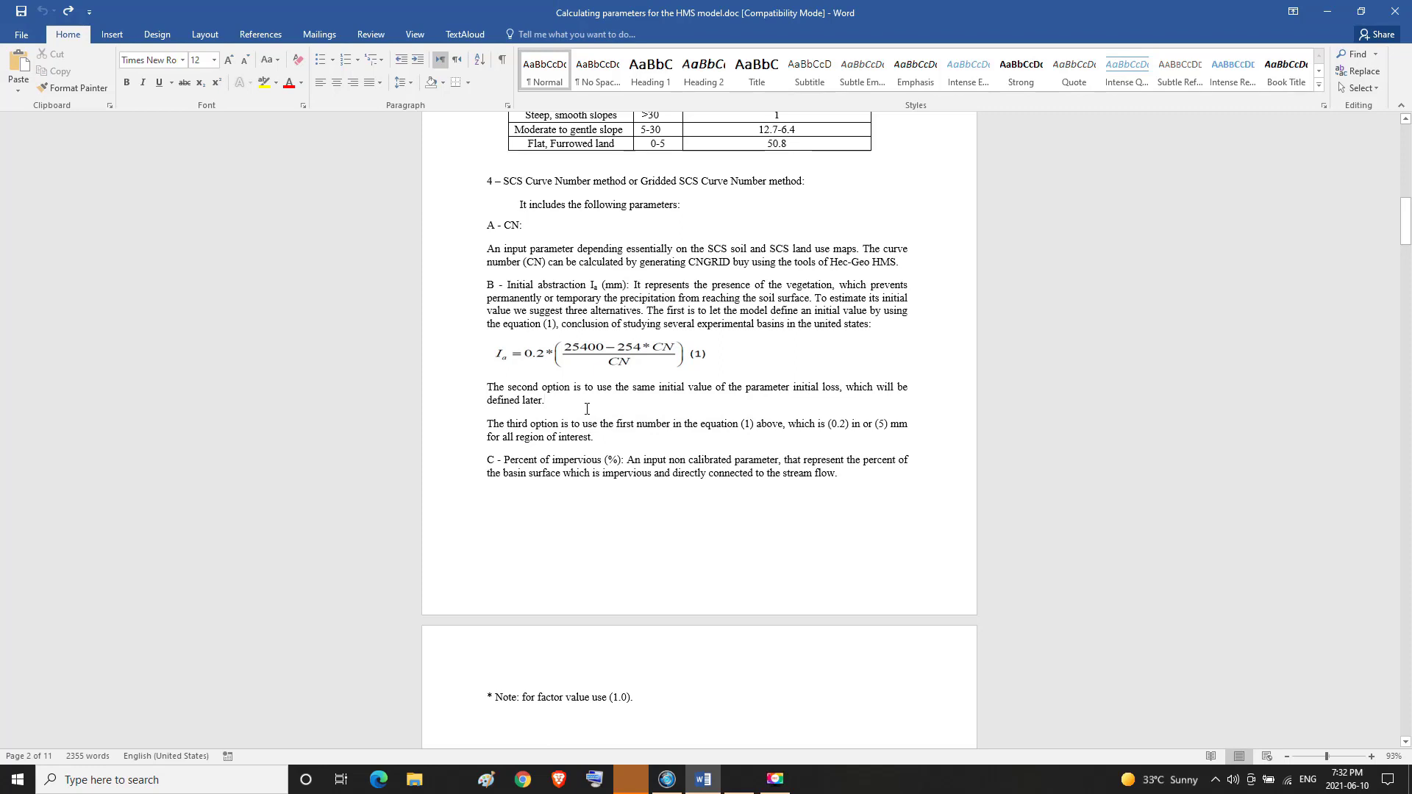
left_click(602, 357)
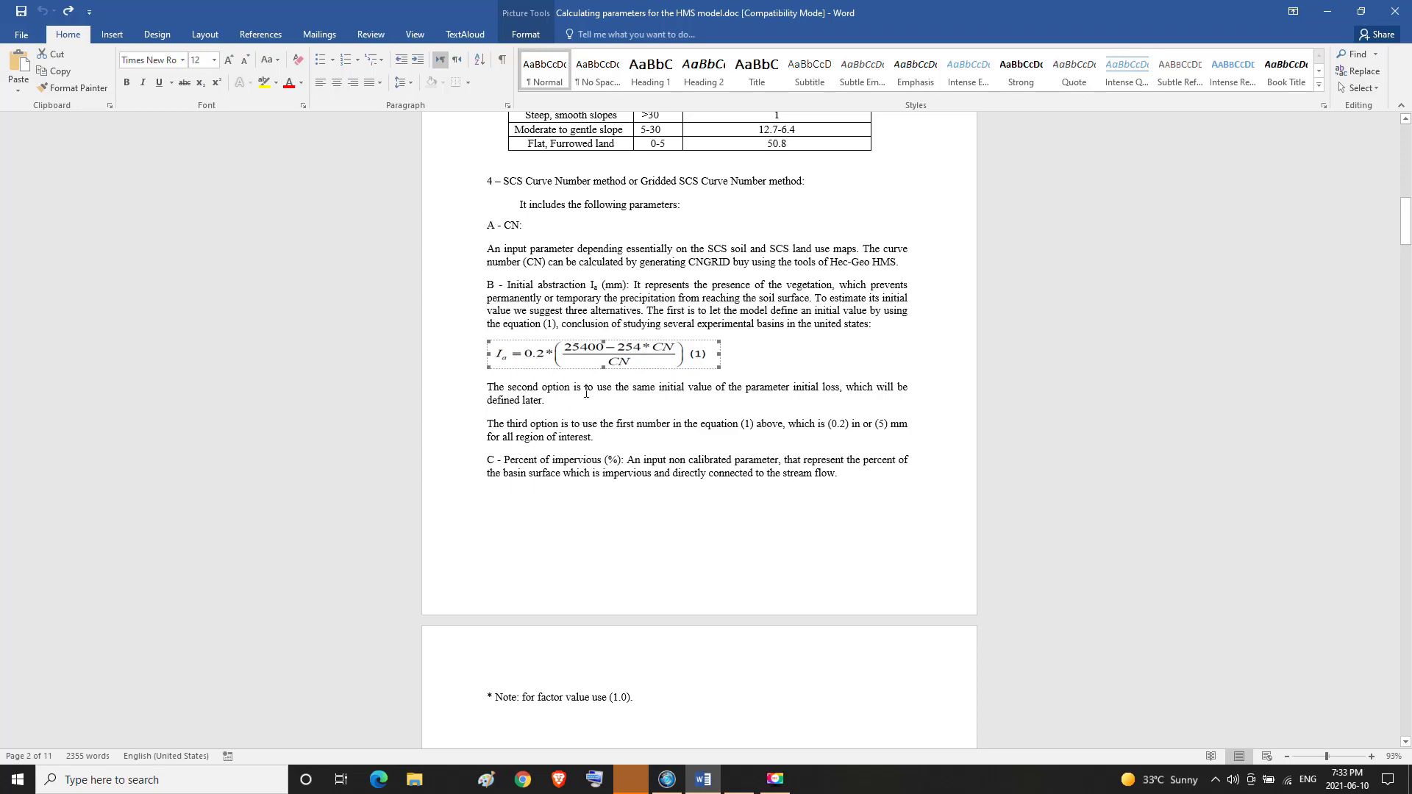
left_click_drag(828, 425, 849, 428)
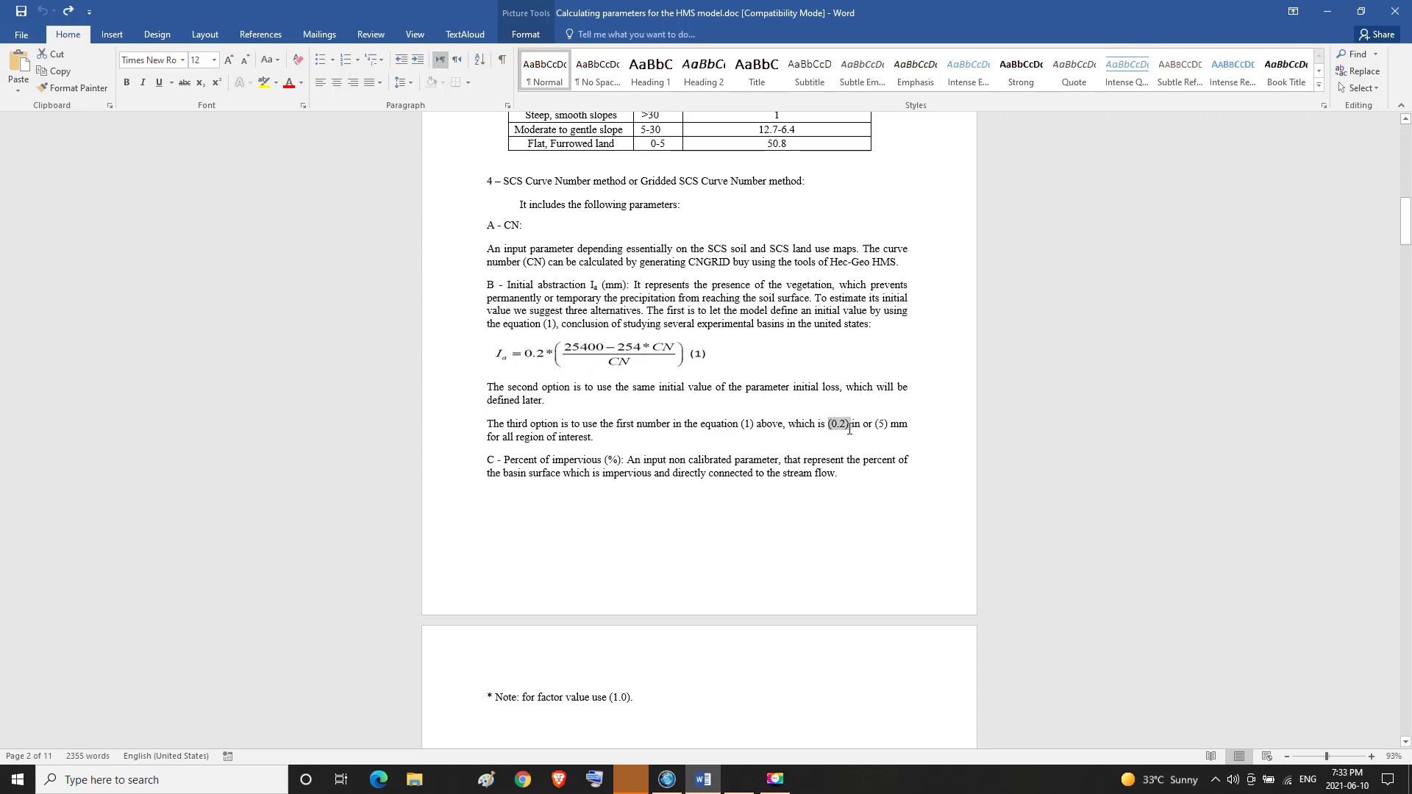
left_click(849, 428)
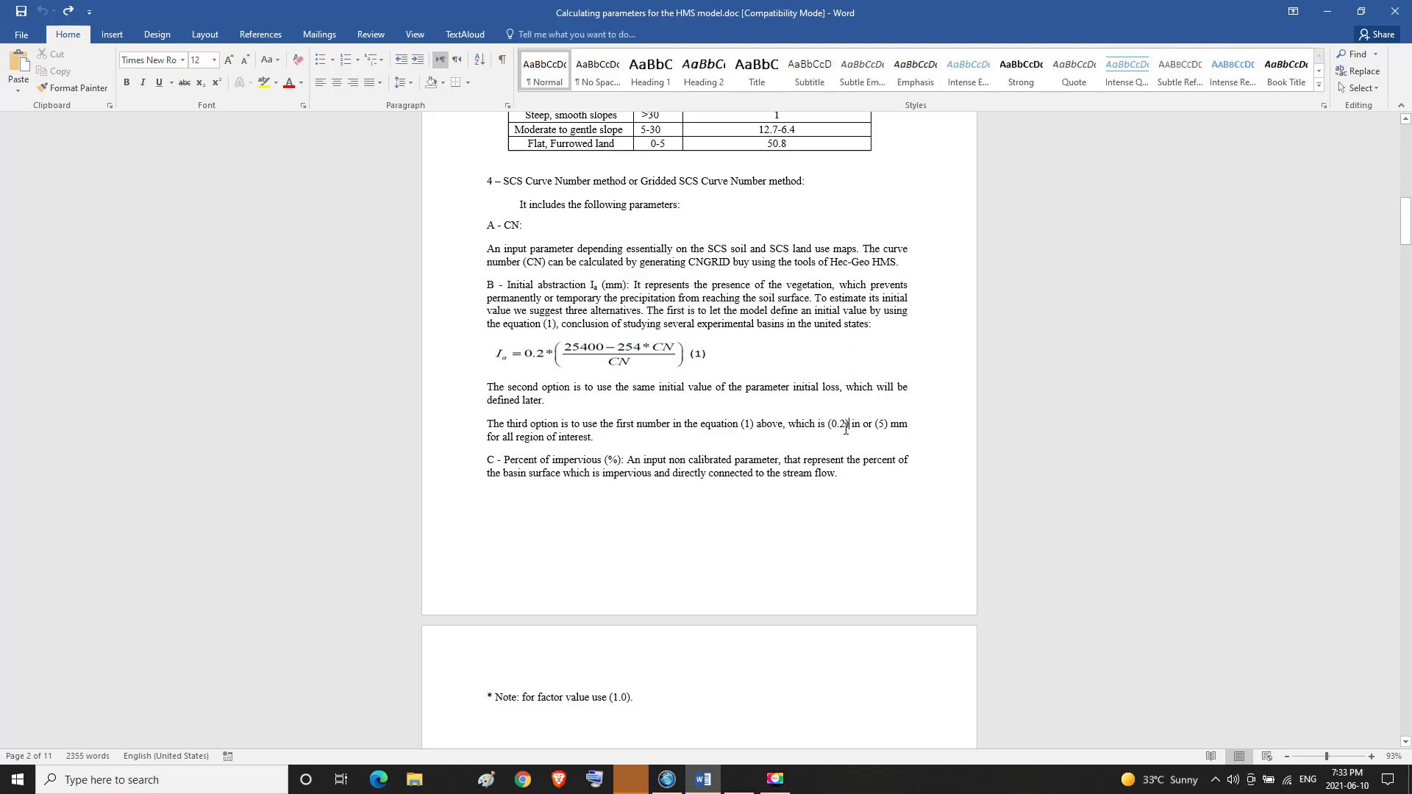
left_click_drag(848, 423, 859, 426)
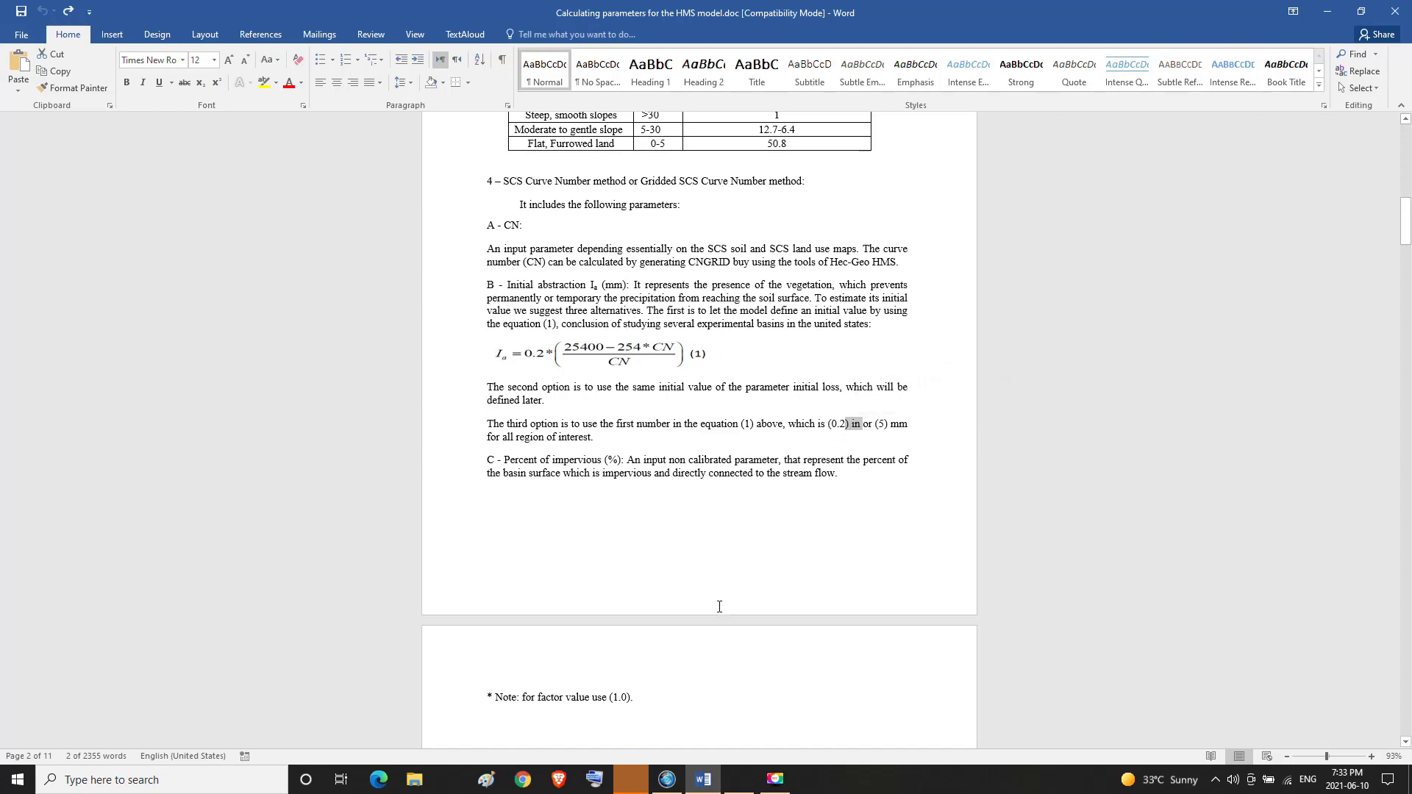
- In Calculator, multiply 0.2 by 25.4 to convert the initial abstraction from inches to millimetres
left_click(741, 782)
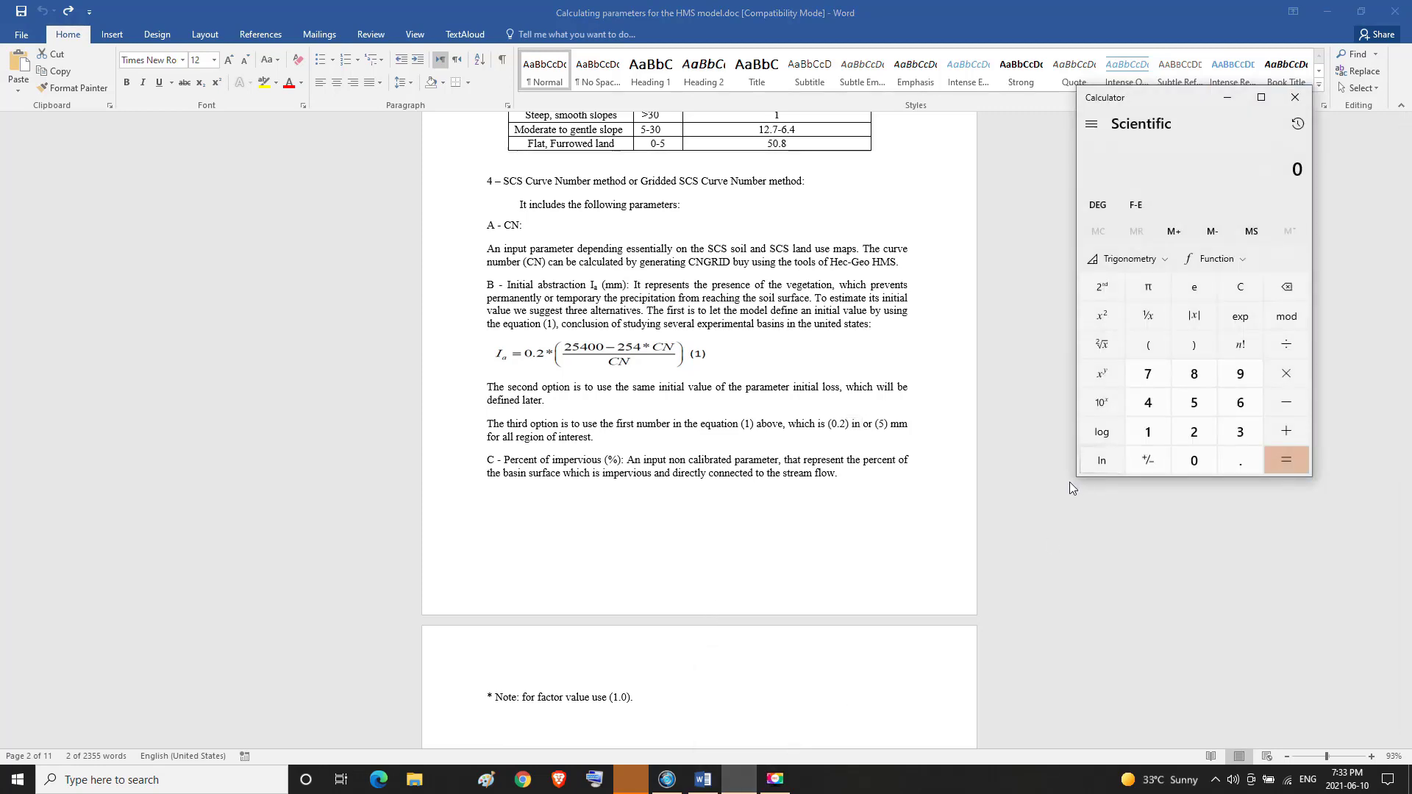
left_click(1236, 461)
left_click(1198, 434)
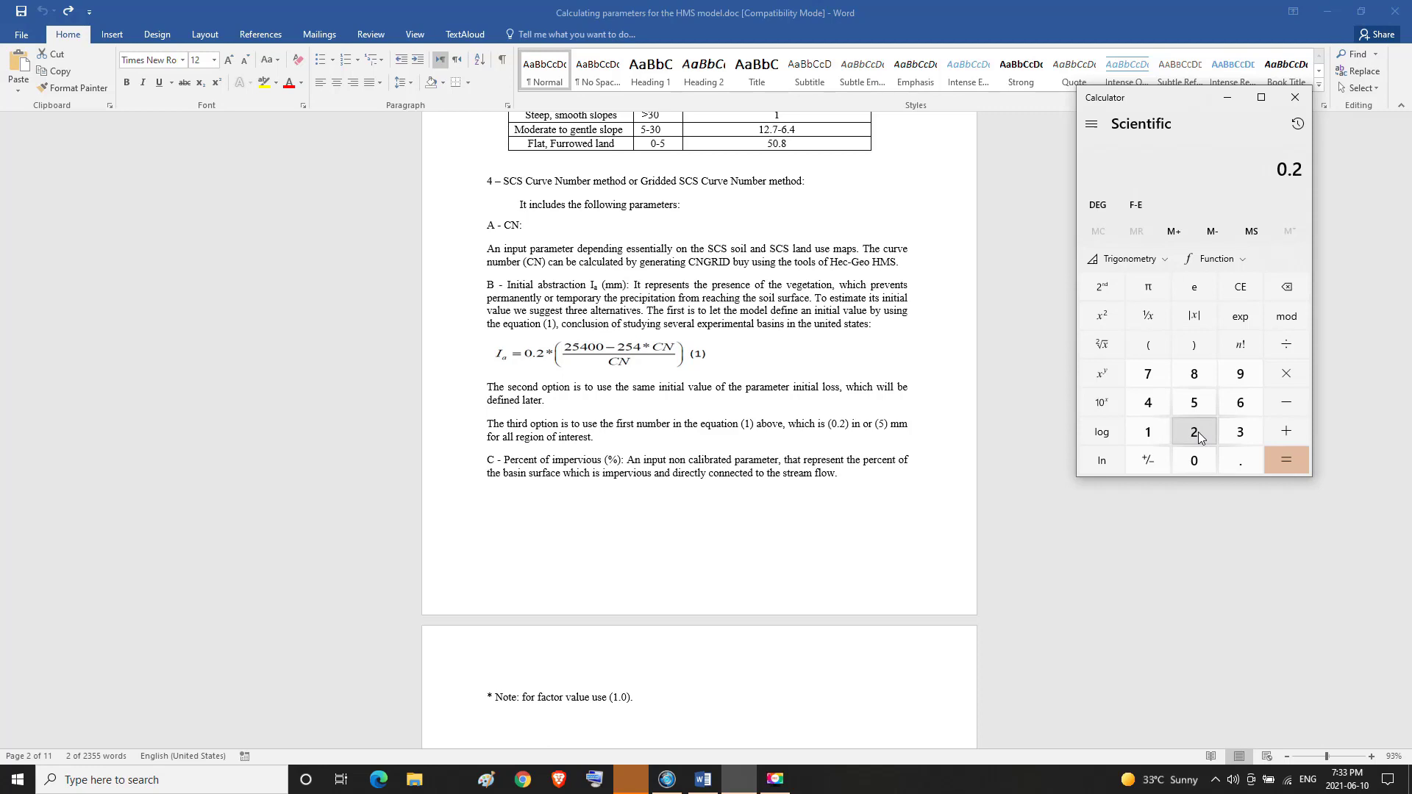
left_click(1284, 373)
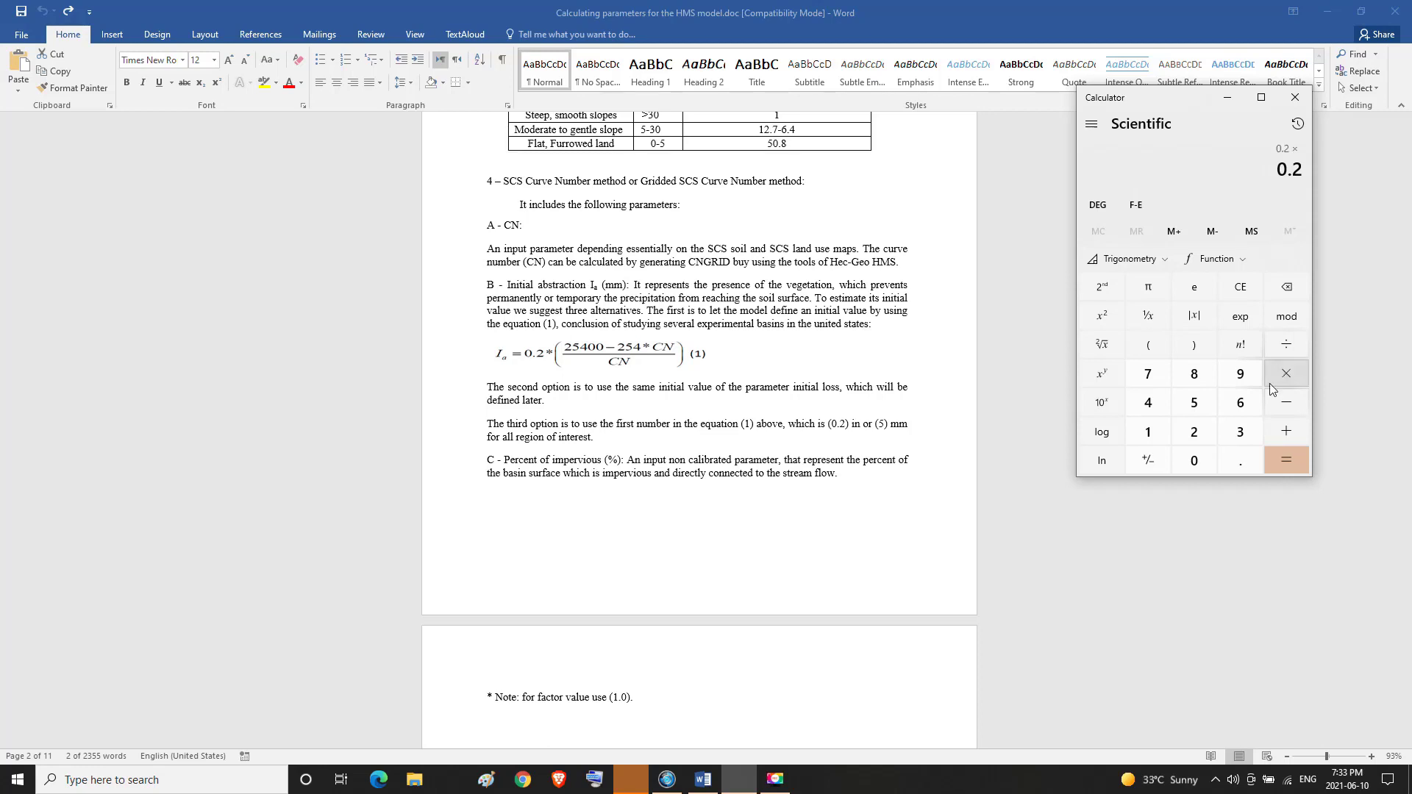
left_click(1197, 432)
left_click(1193, 403)
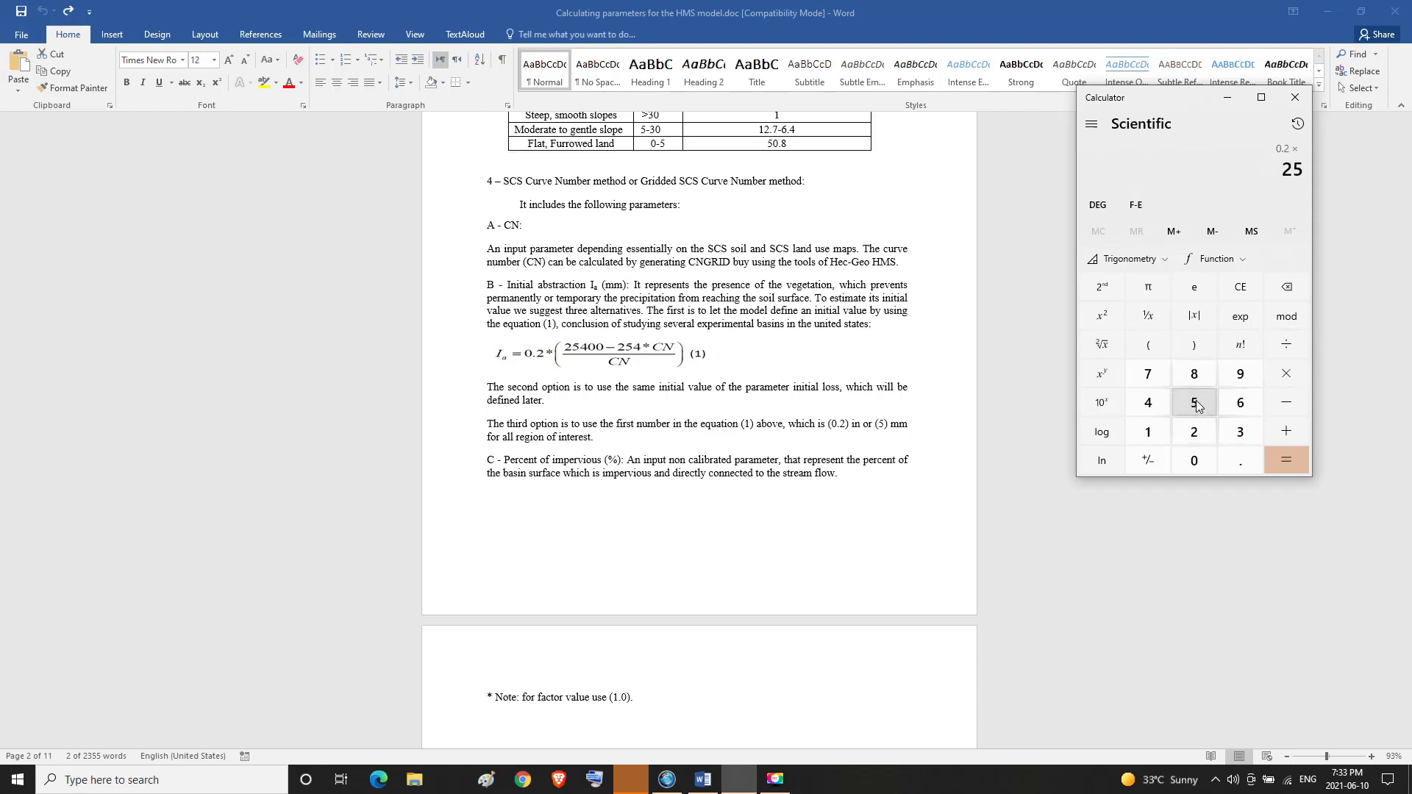
left_click(1229, 459)
left_click(1149, 406)
left_click(1150, 406)
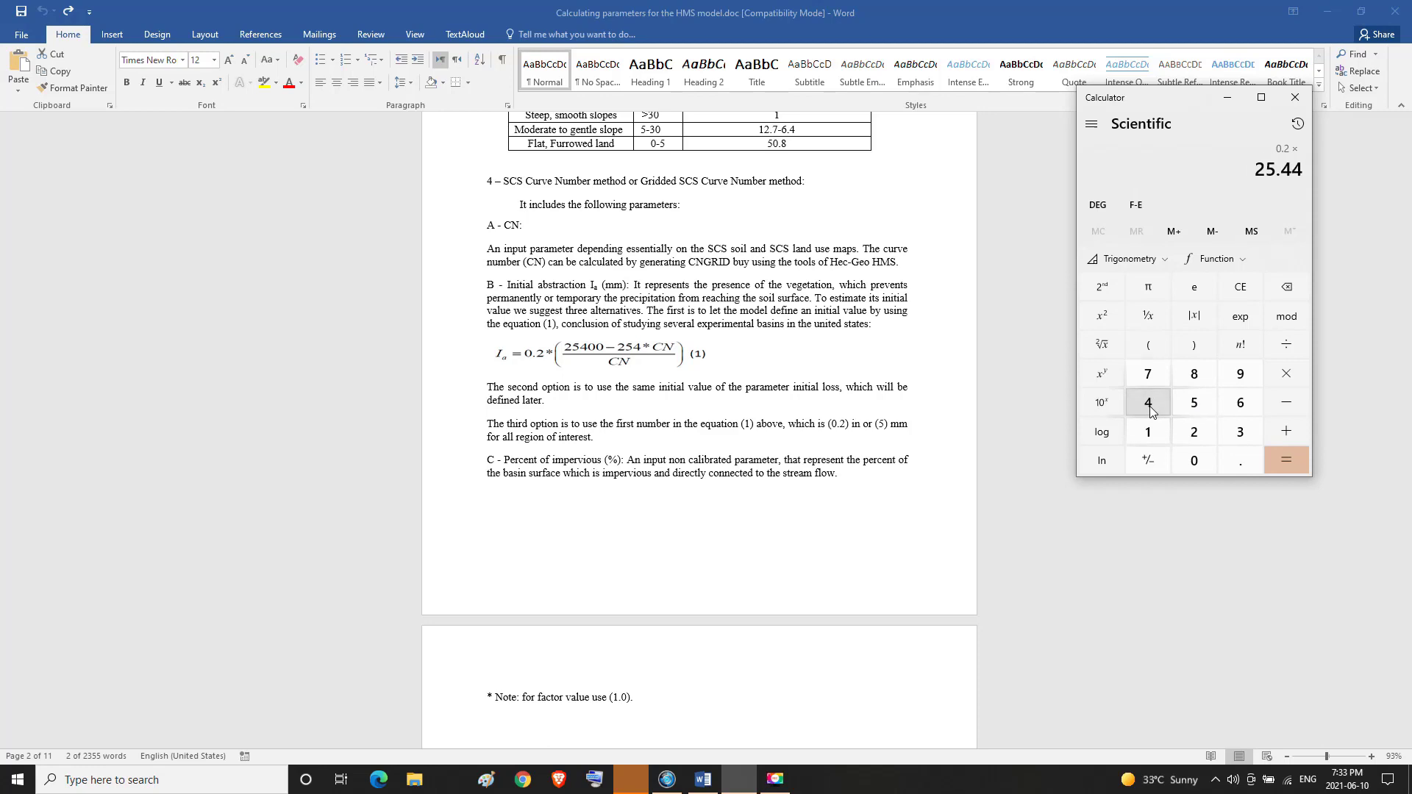
left_click(1290, 290)
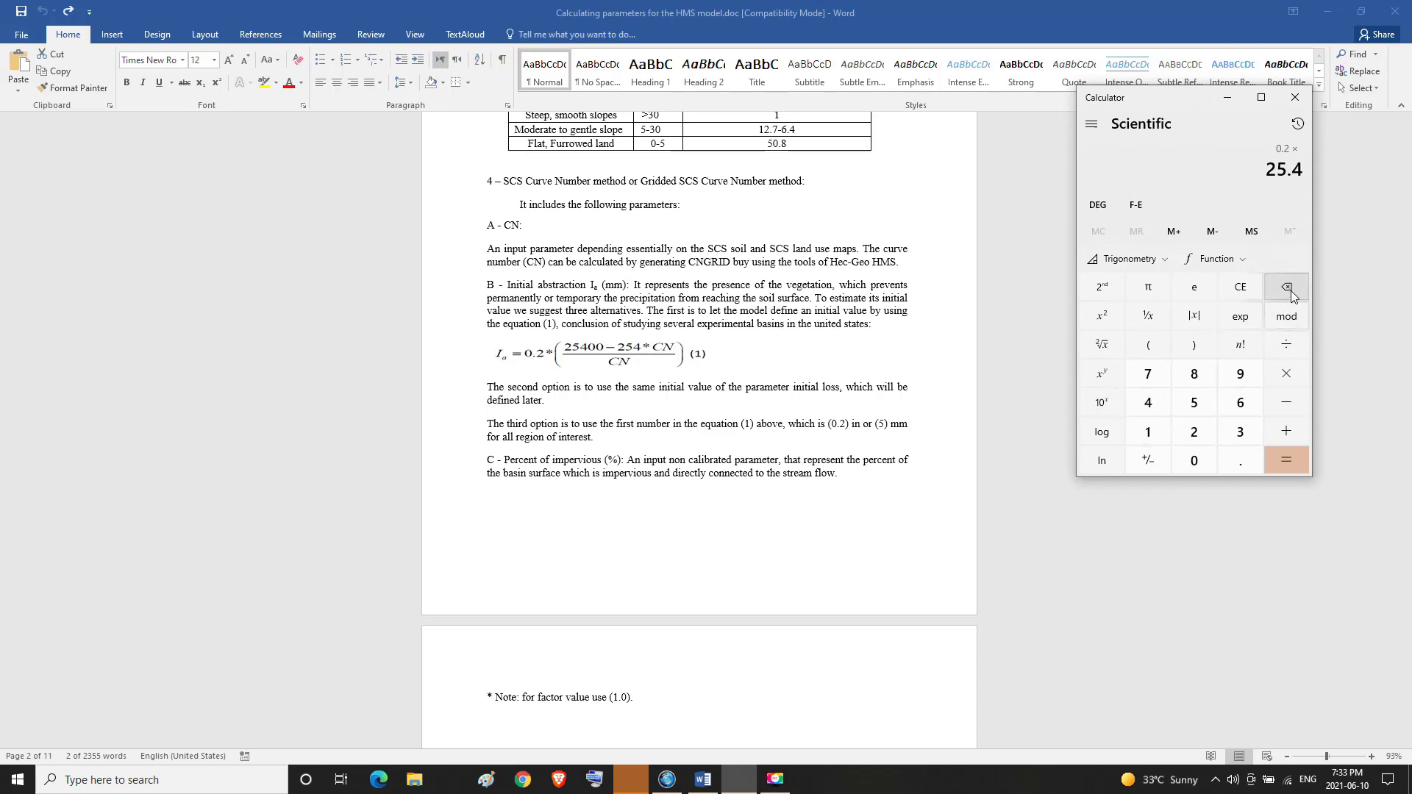
left_click(1287, 463)
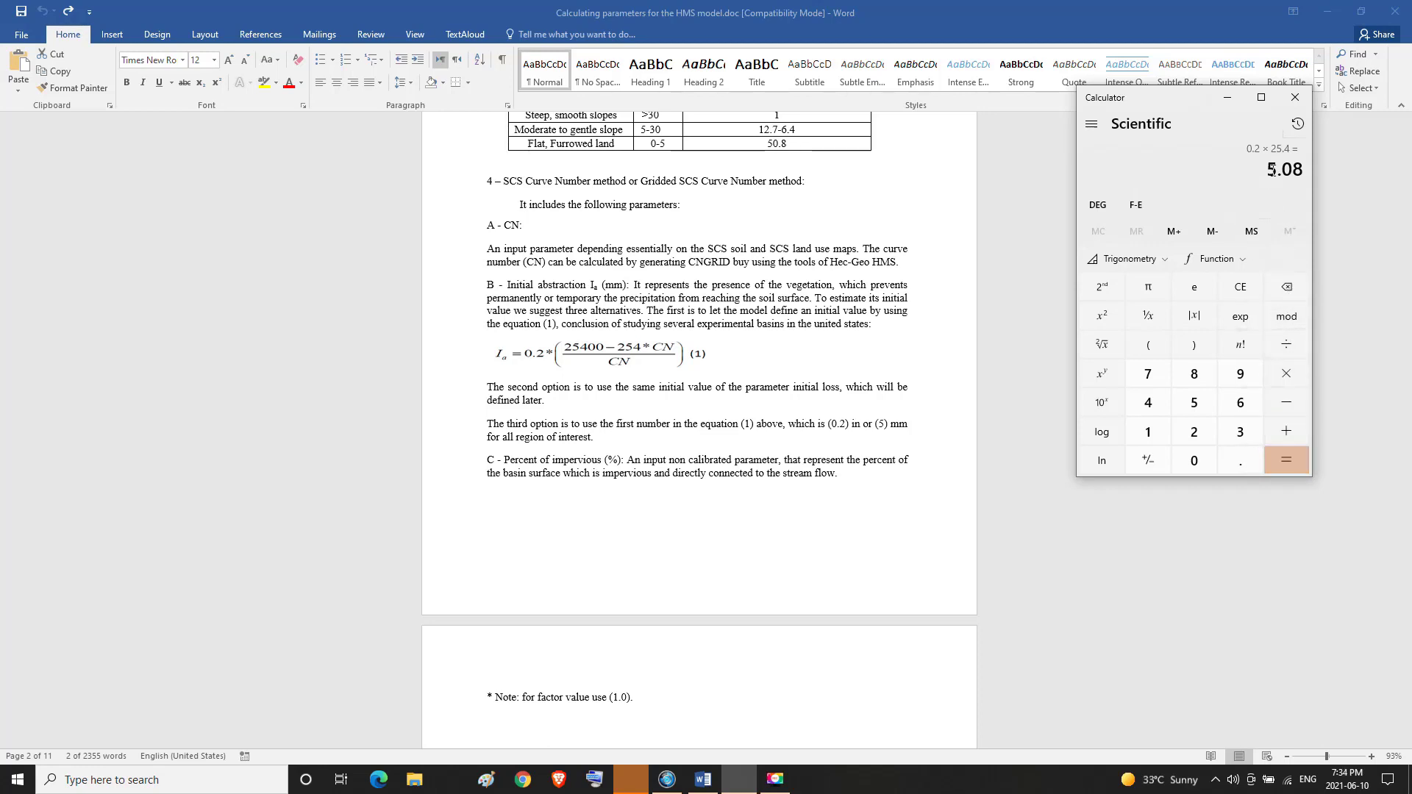
left_click_drag(1277, 170, 1268, 171)
left_click(1279, 177)
left_click_drag(1271, 168, 1306, 170)
left_click(1307, 169)
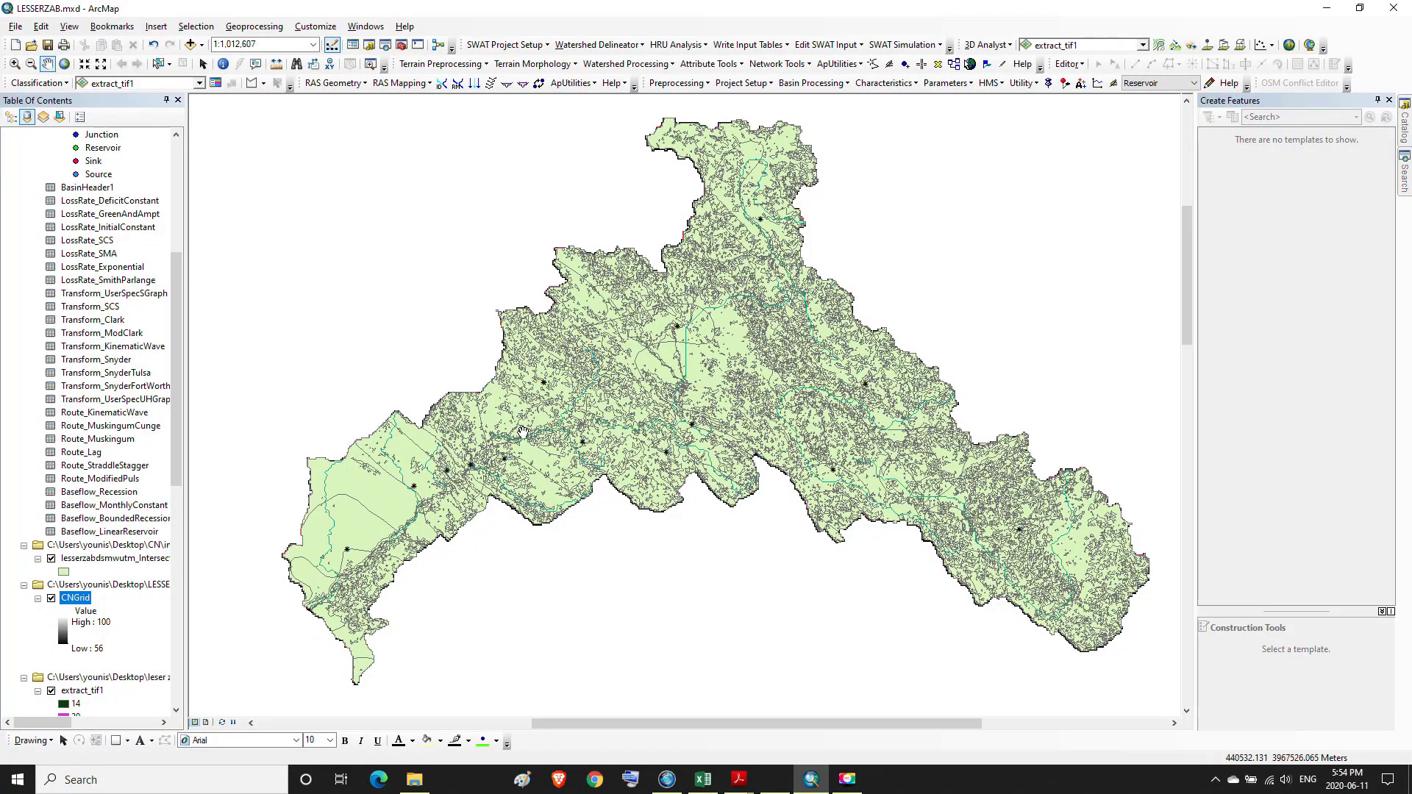
- In ArcMap, open the attribute table of the Subbasin1 layer and maximize it
left_click_drag(168, 337, 178, 195)
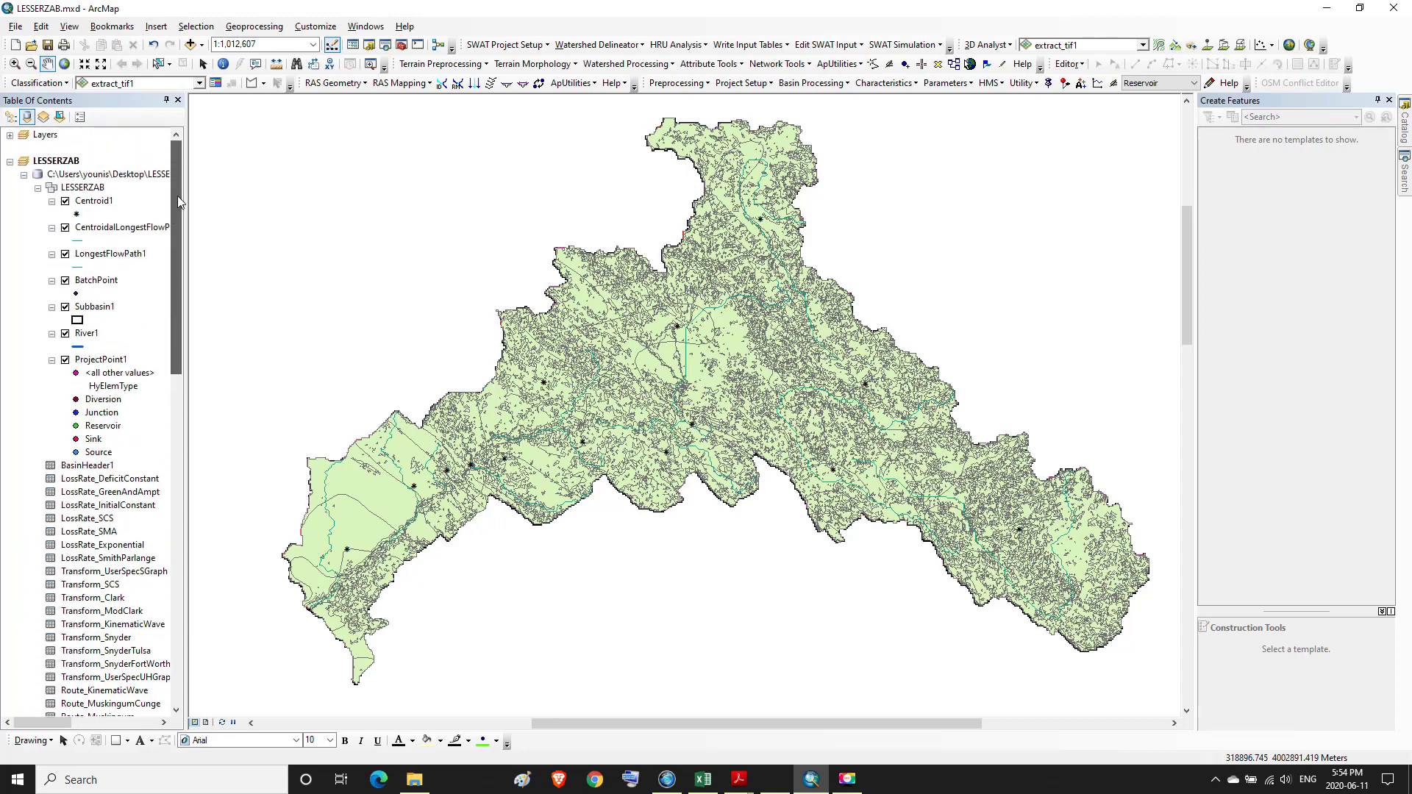
left_click(101, 307)
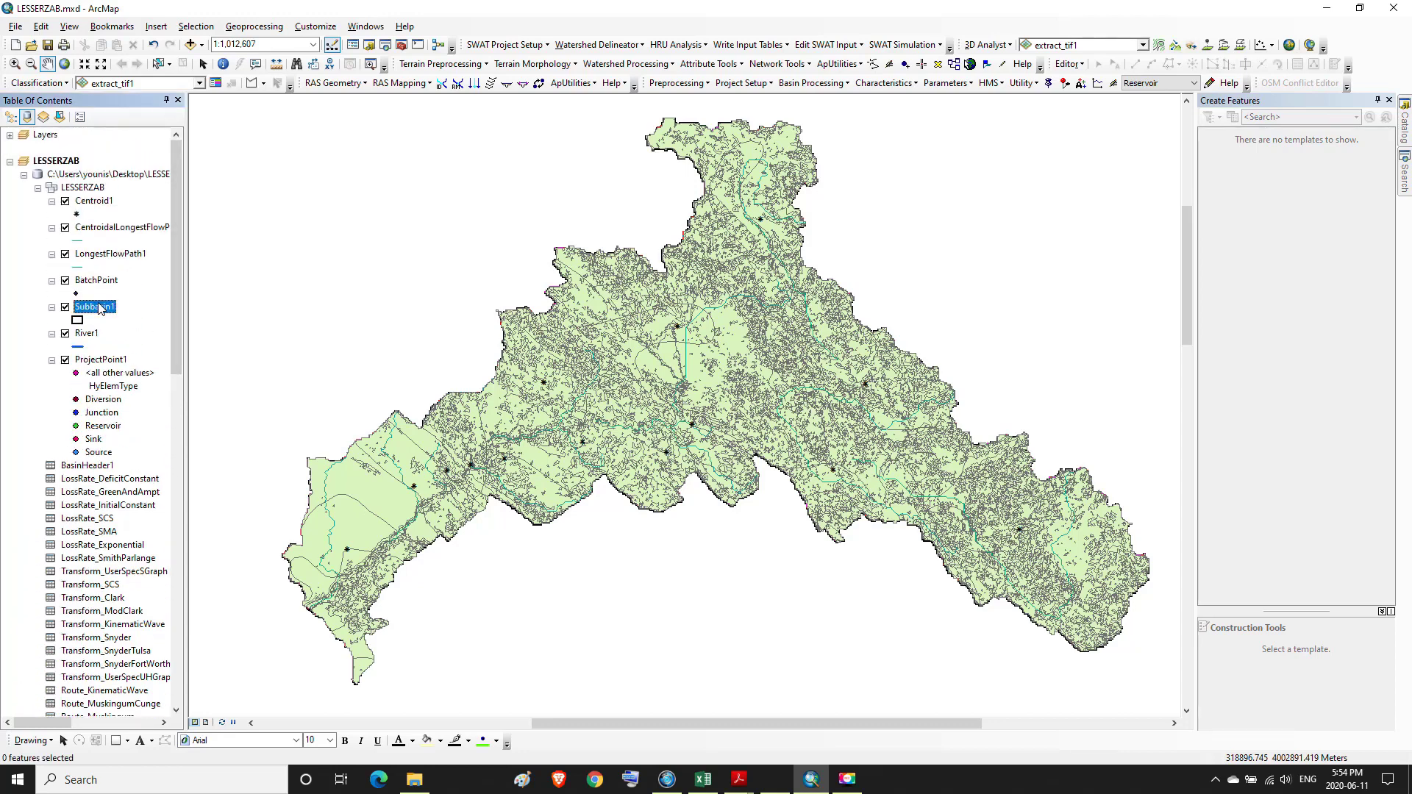
right_click(101, 308)
left_click(125, 346)
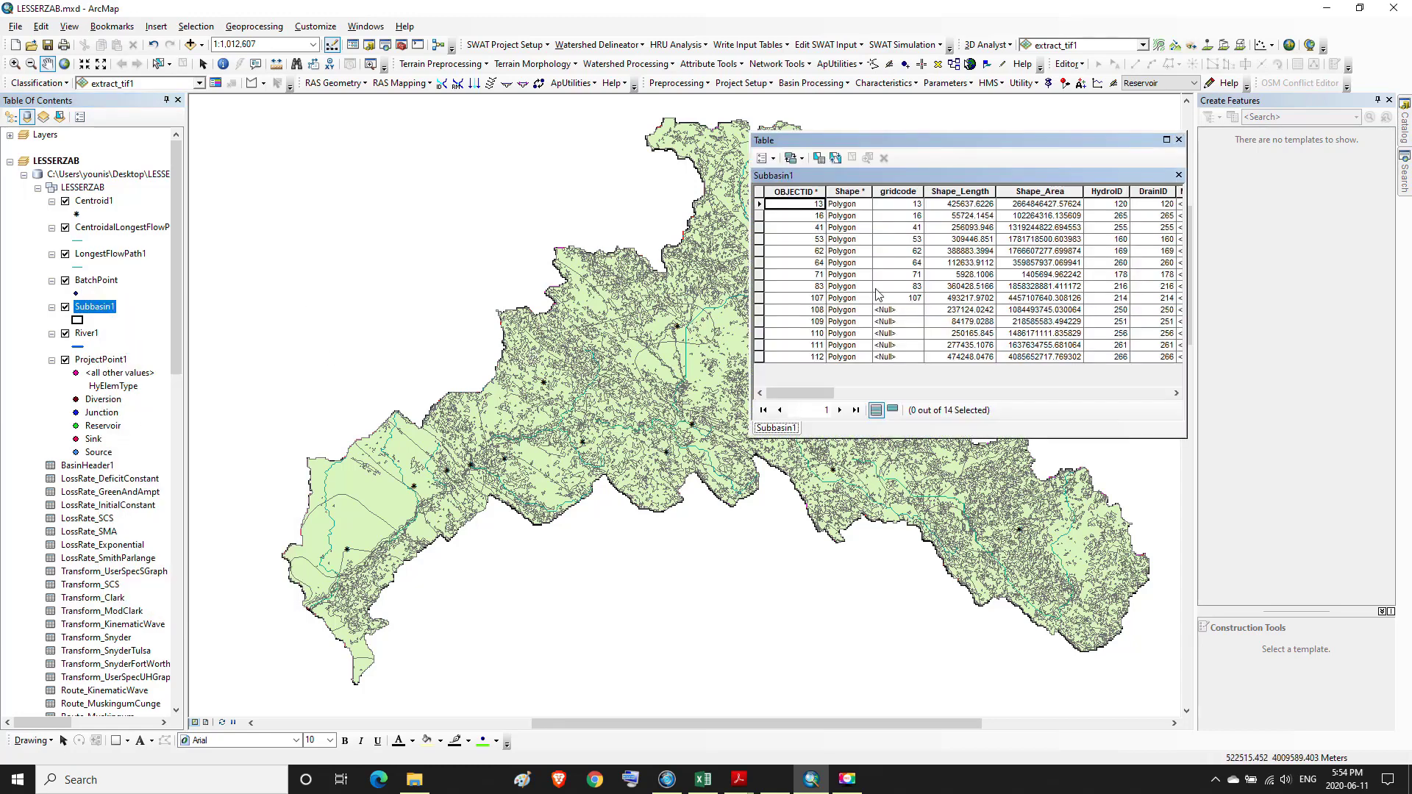
left_click(1166, 140)
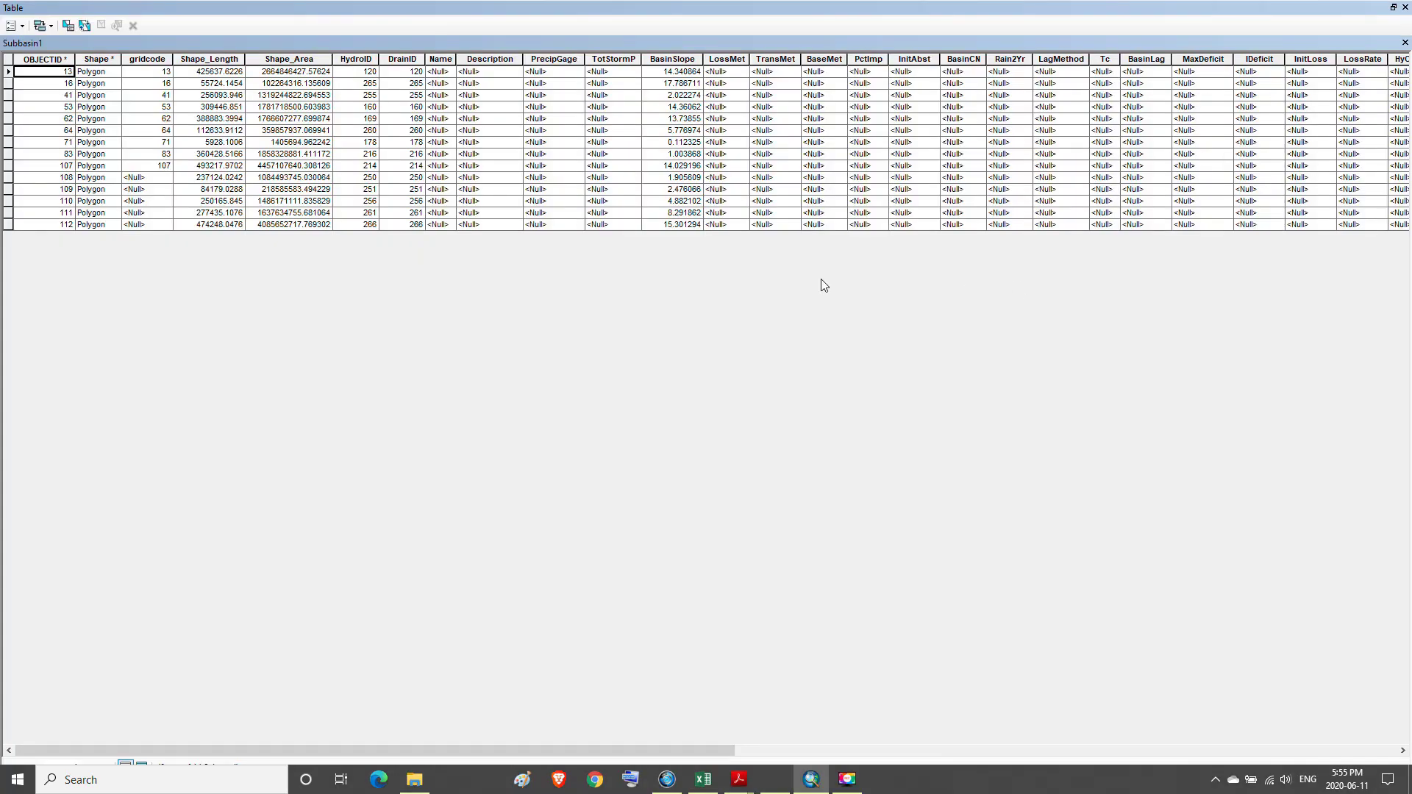
- Fill the InitAbst field with 5 for all subbasins using the Field Calculator outside an edit session, then restore the table window's size
left_click(918, 62)
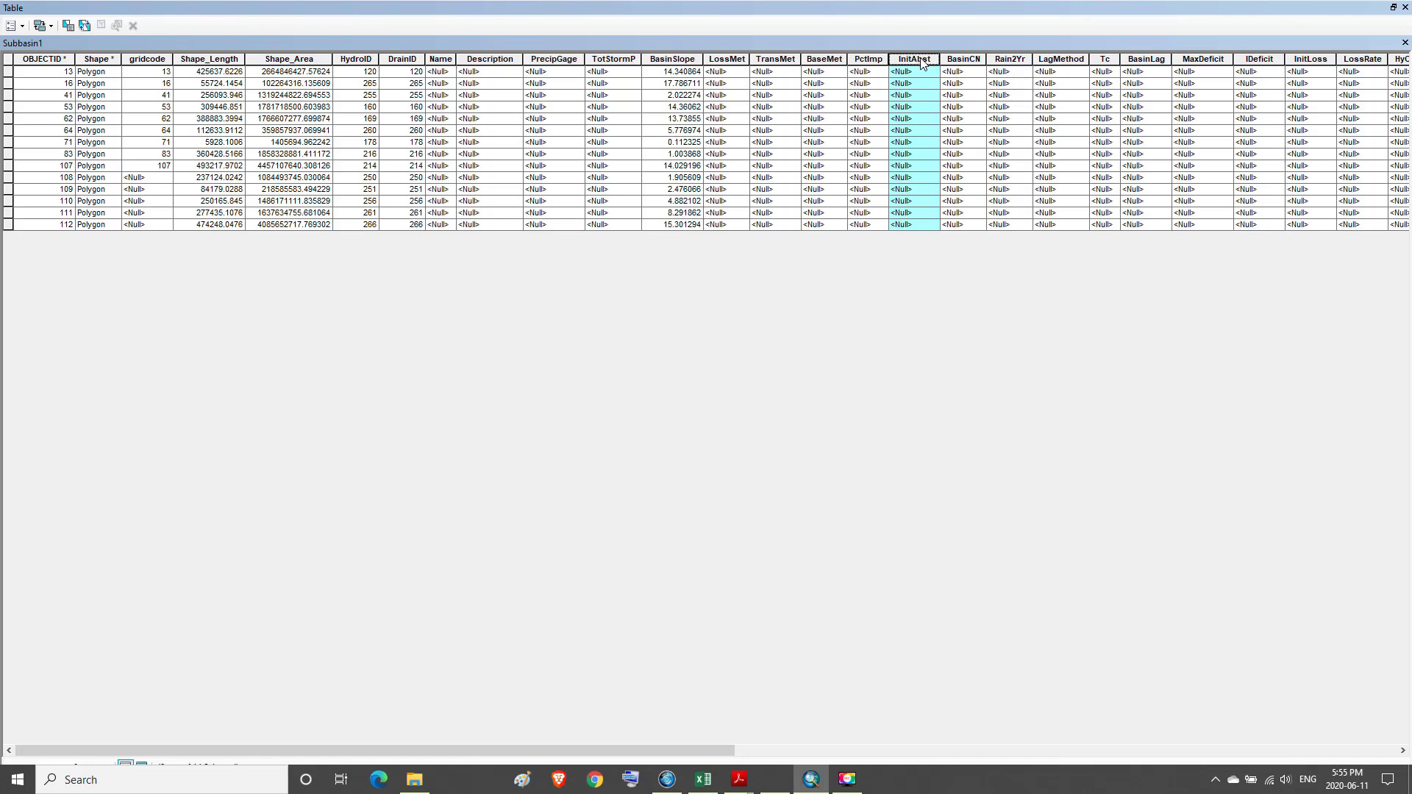
right_click(920, 59)
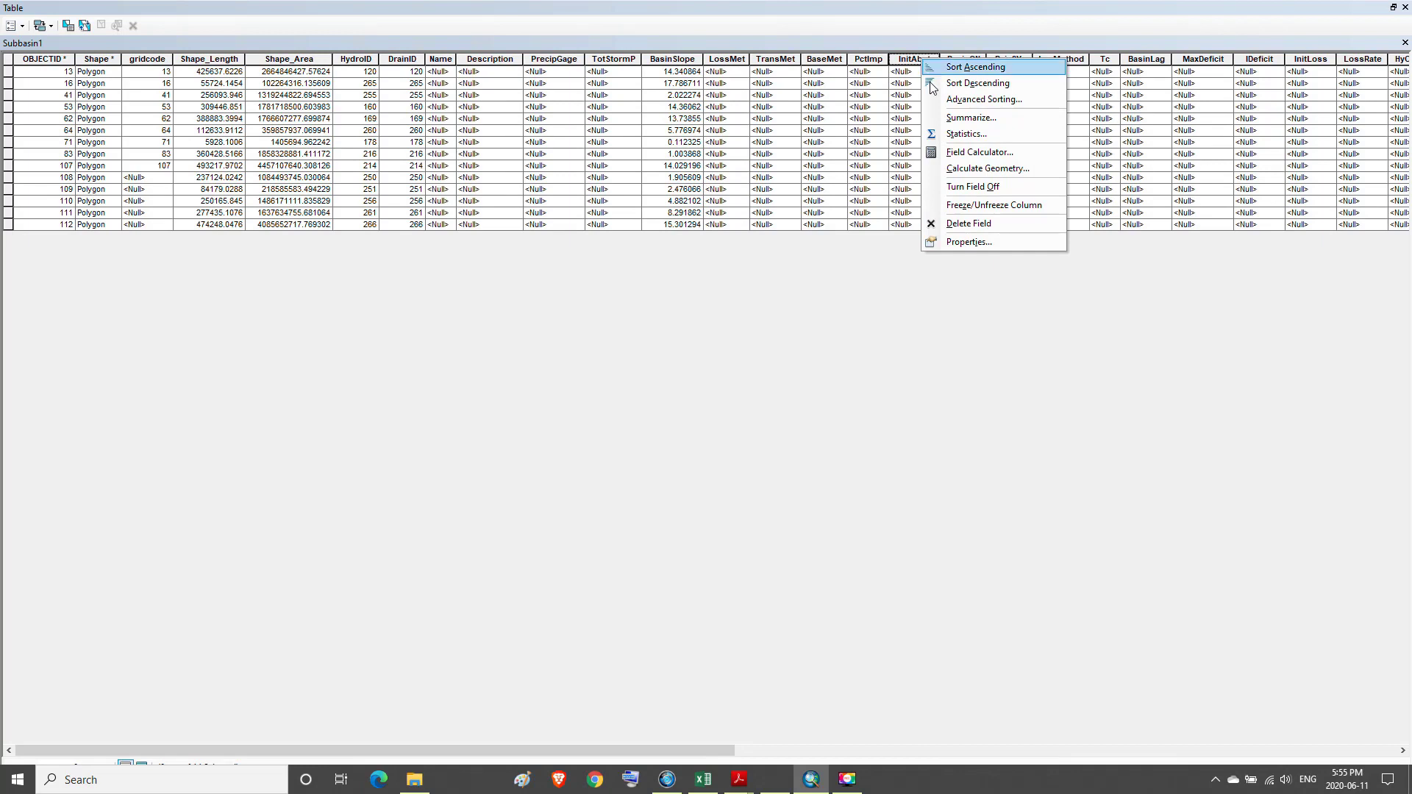
left_click(953, 153)
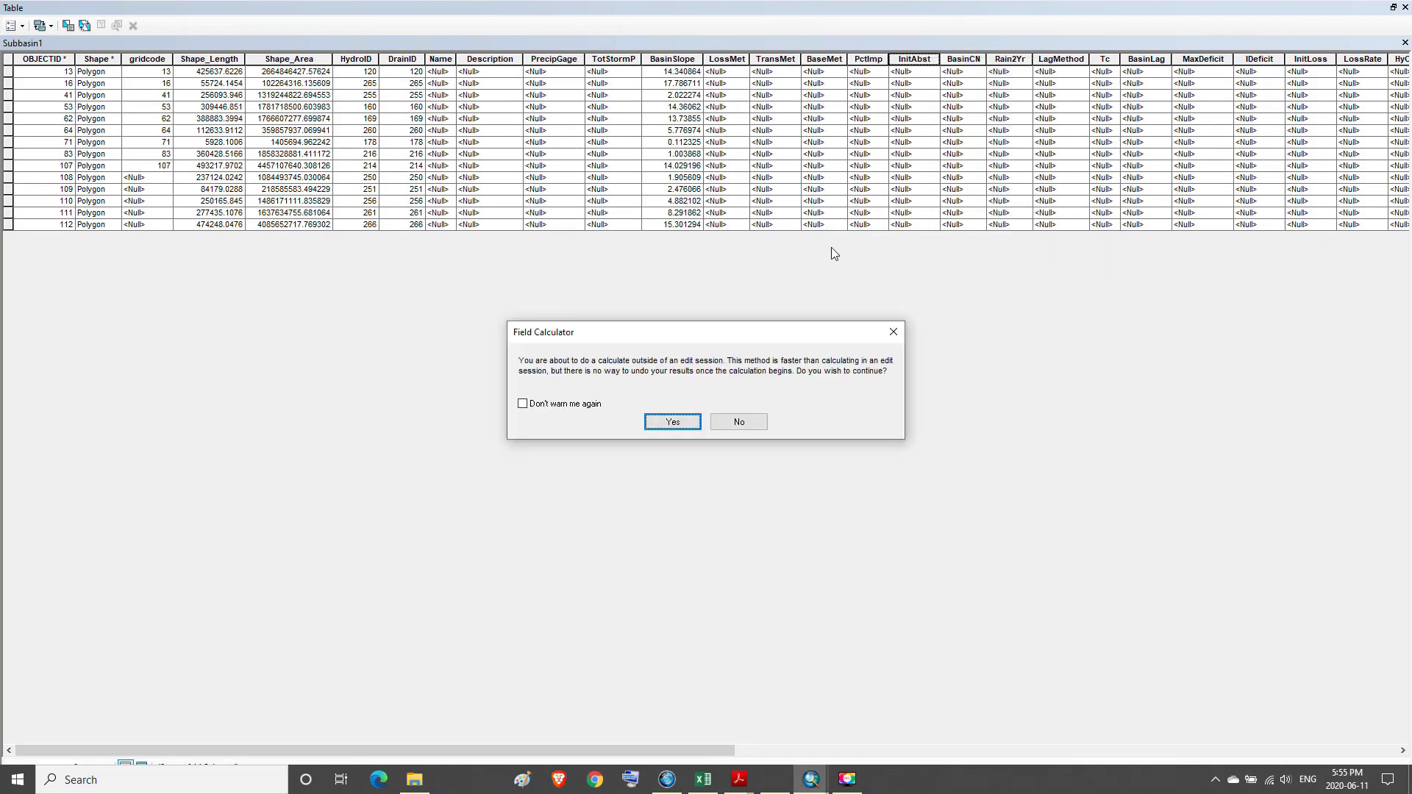
left_click(674, 422)
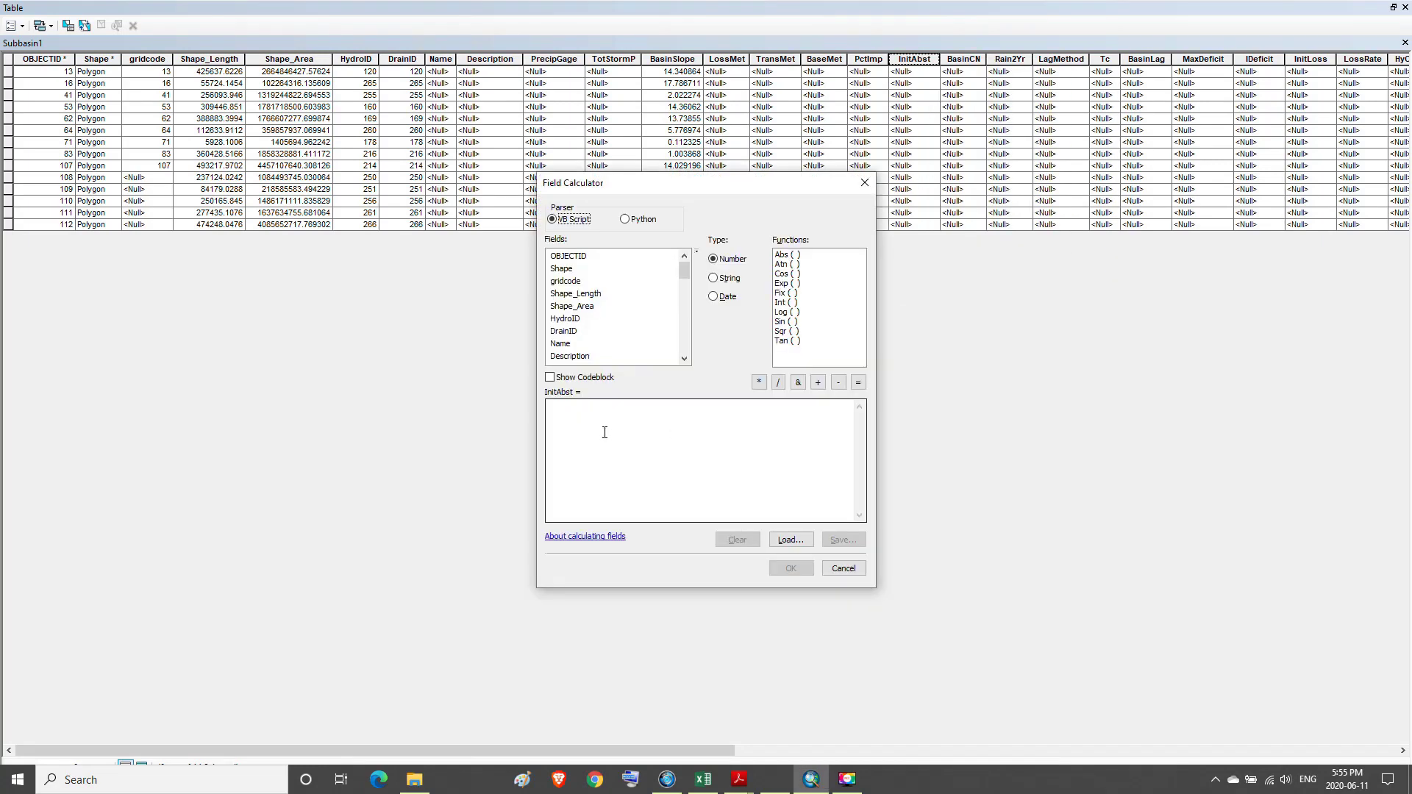
left_click(567, 414)
type("5")
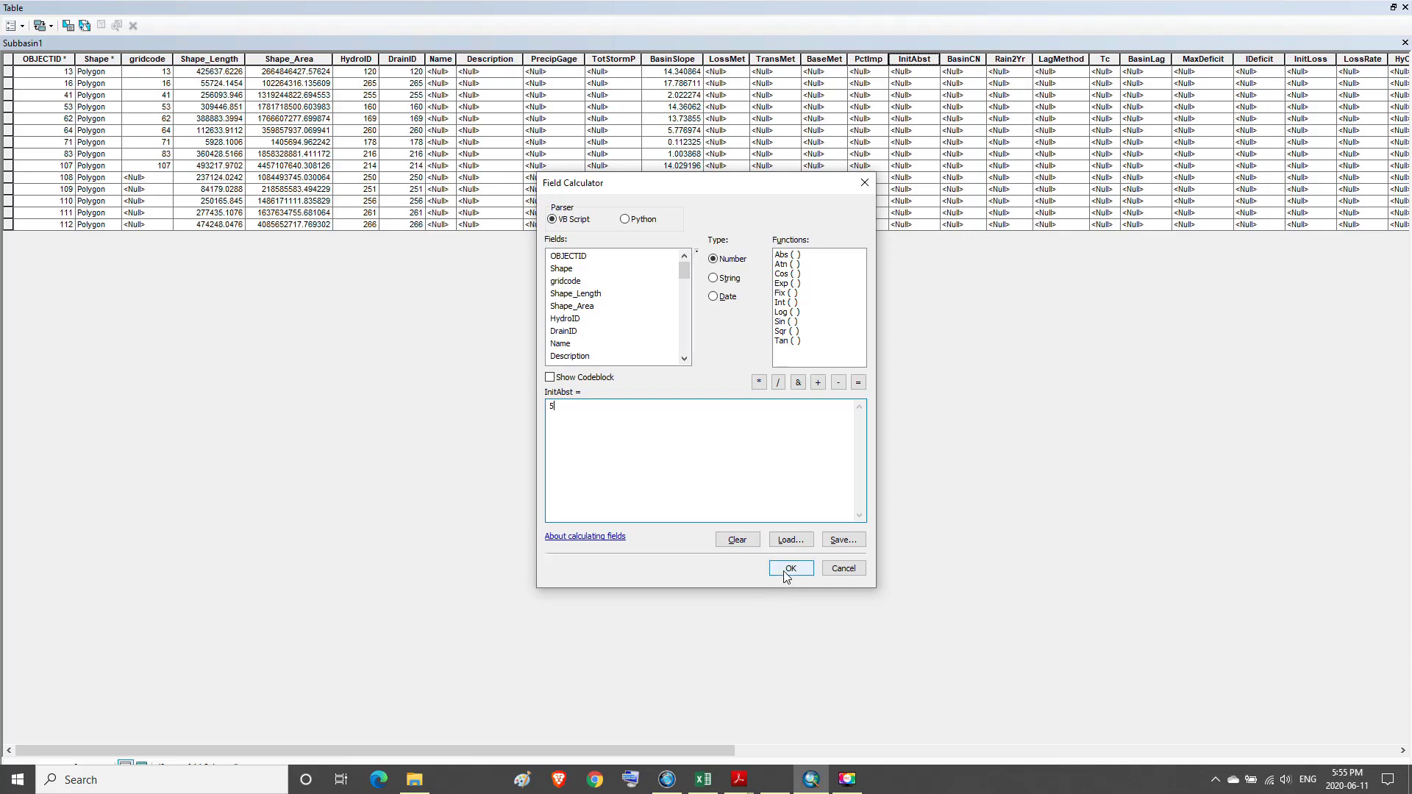
left_click(788, 569)
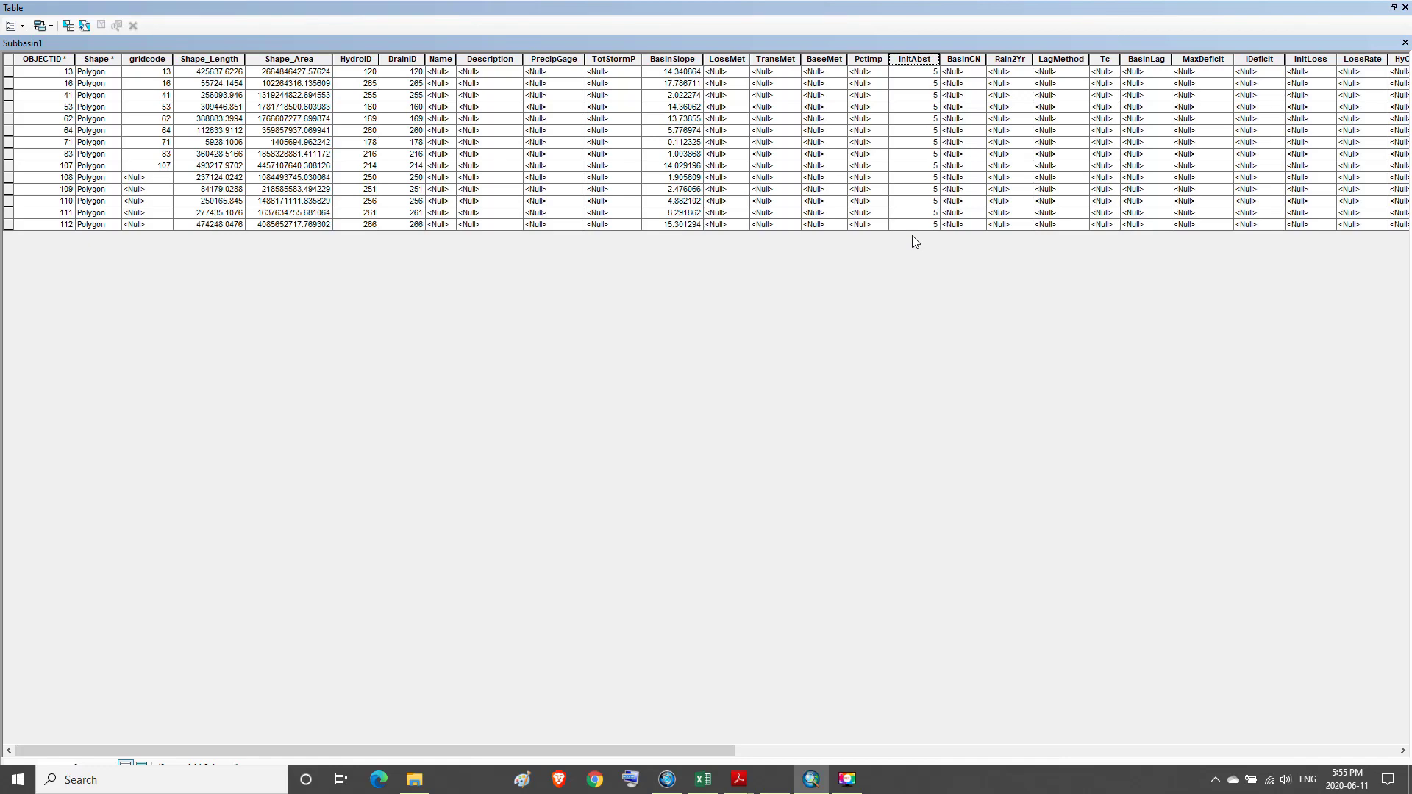
left_click(1392, 8)
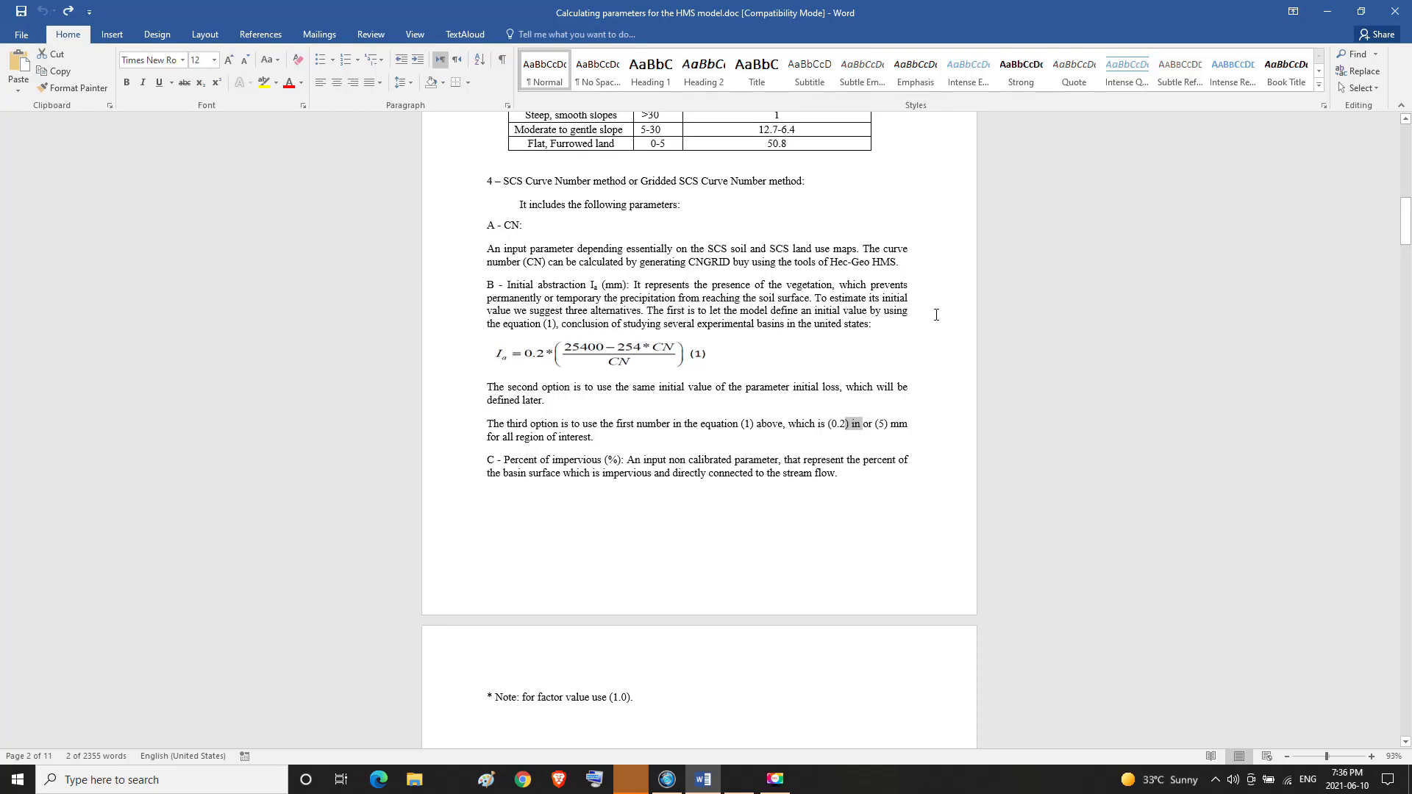
- In the Word parameters document, examine the definition of the percent of impervious parameter alongside the CN parameter
left_click_drag(482, 463, 626, 462)
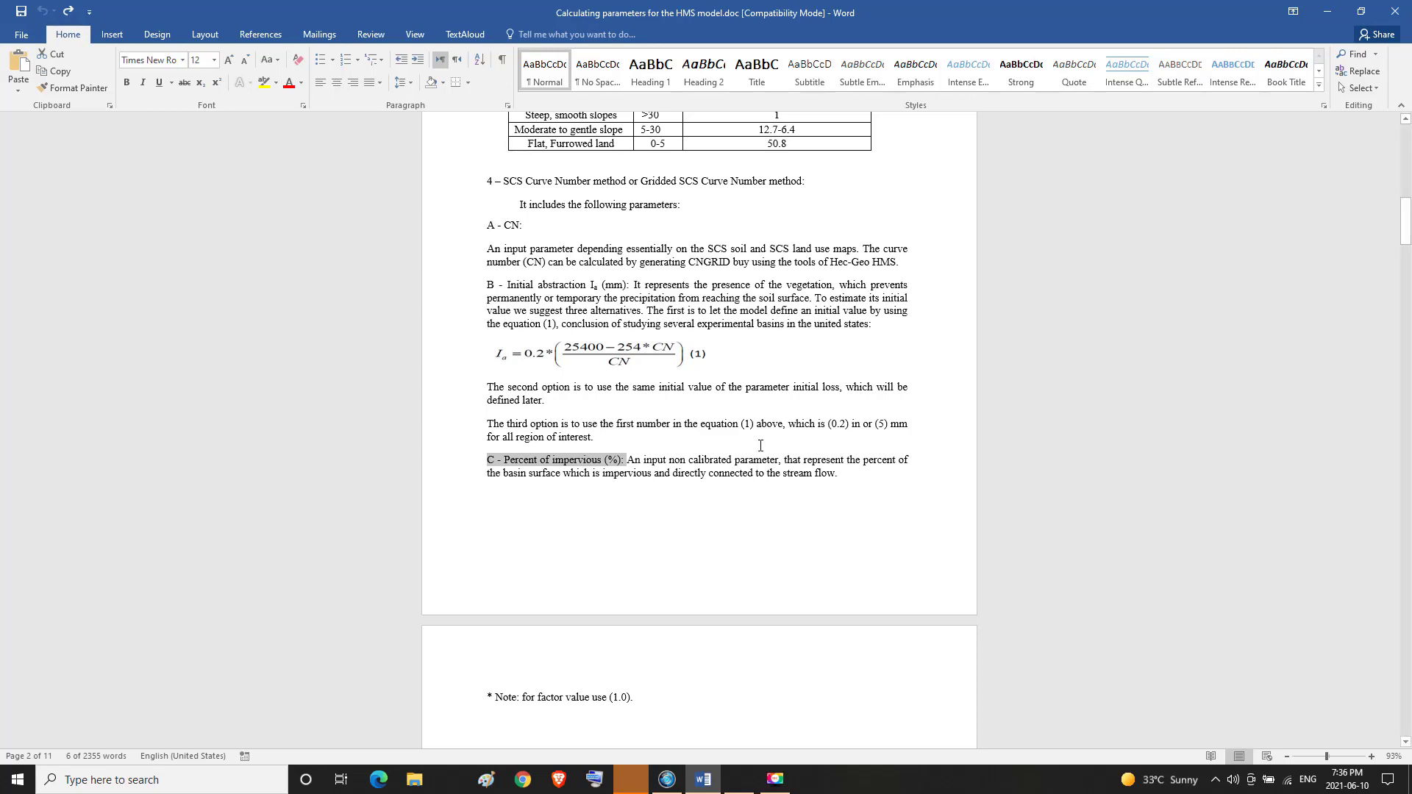
double_click(508, 226)
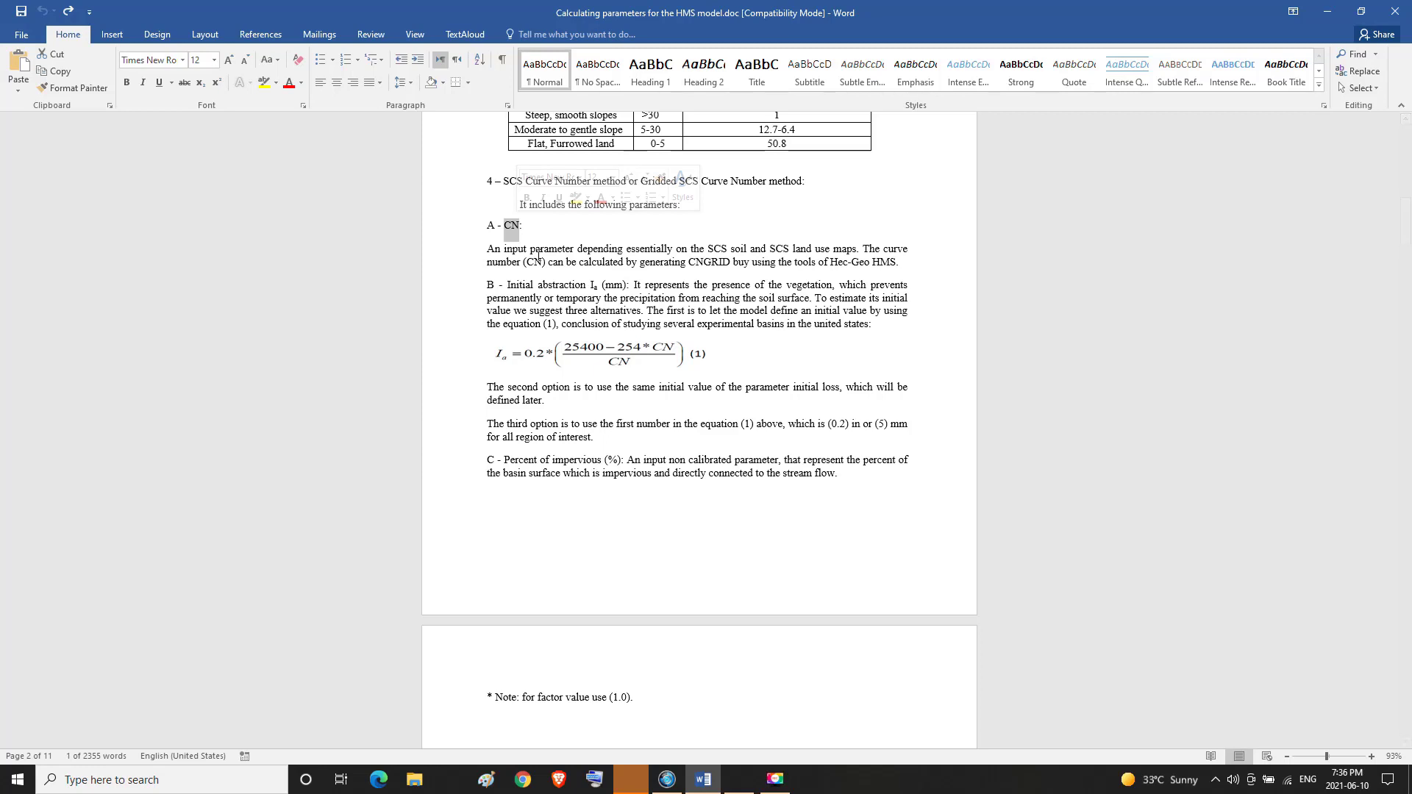
left_click_drag(486, 460, 623, 461)
left_click(624, 460)
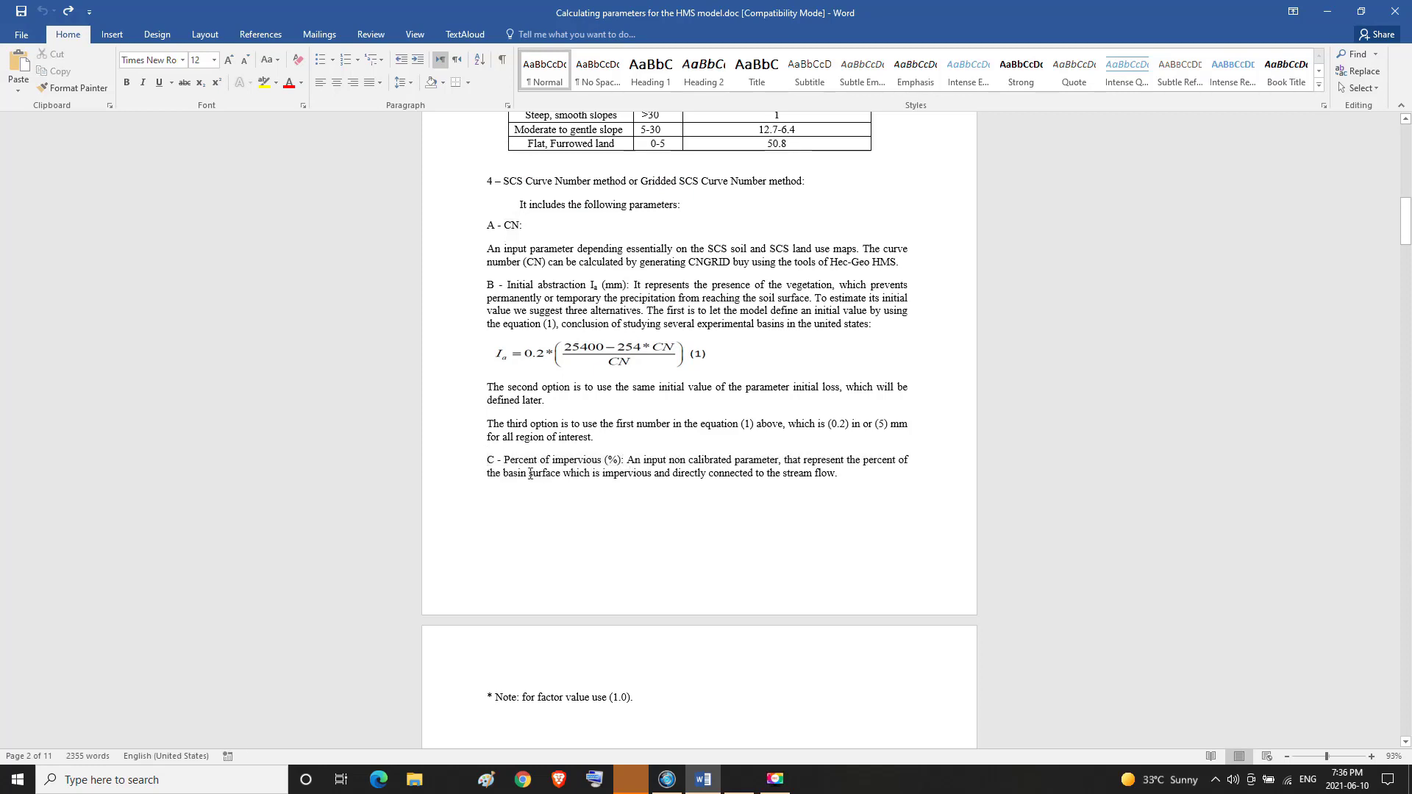
left_click_drag(490, 458, 628, 460)
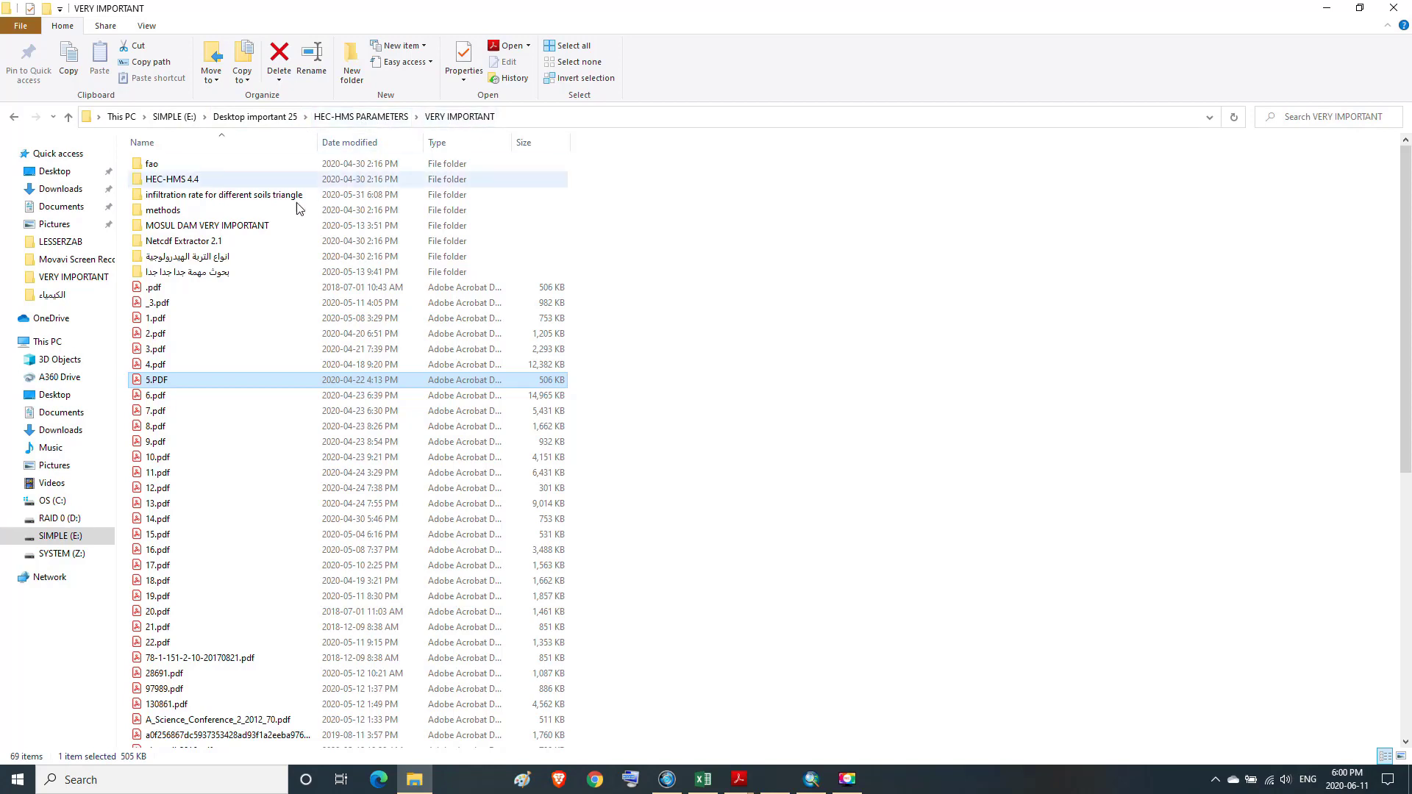
- Open 5.PDF from the VERY IMPORTANT folder and examine the average percent impervious area column of Table 3.4
double_click(165, 382)
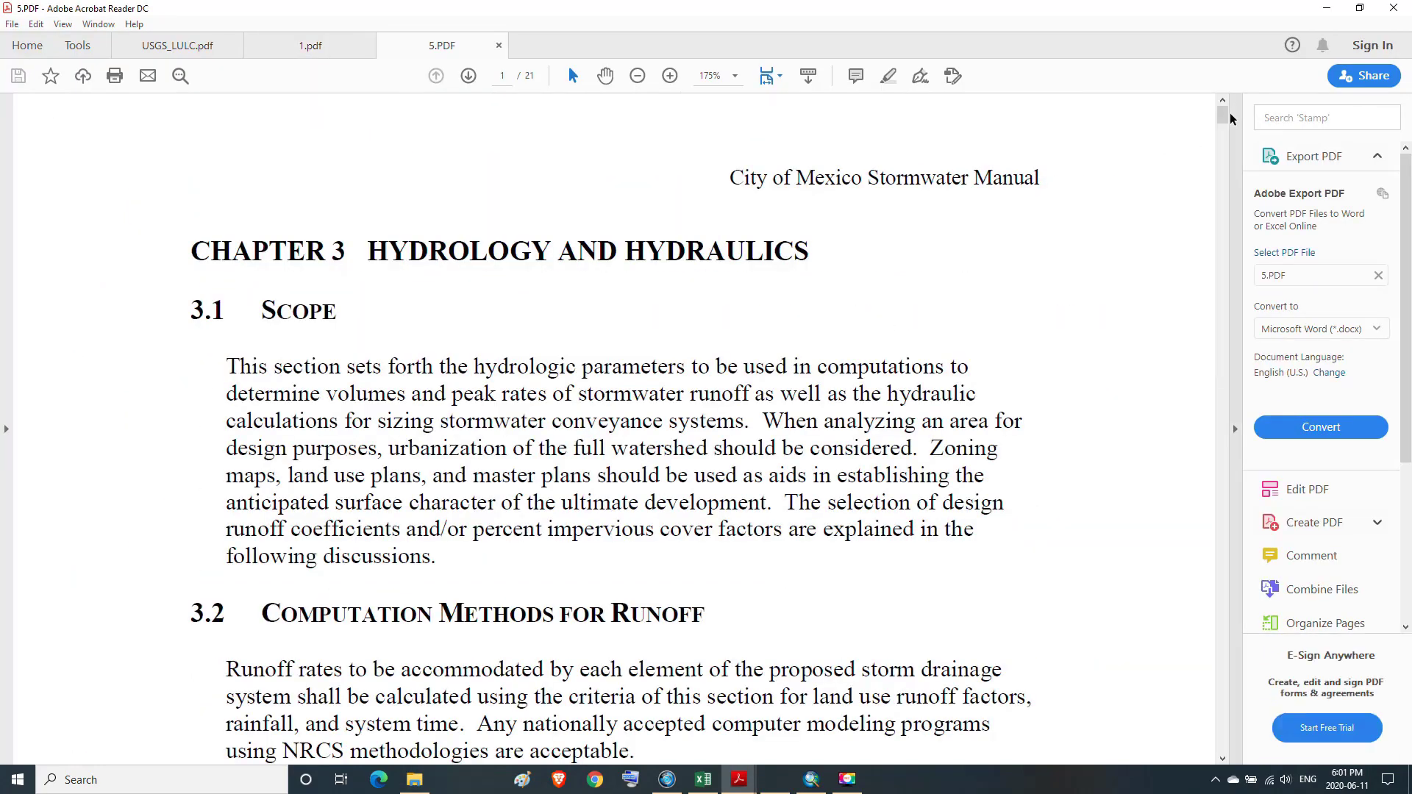
left_click_drag(1224, 117, 1224, 477)
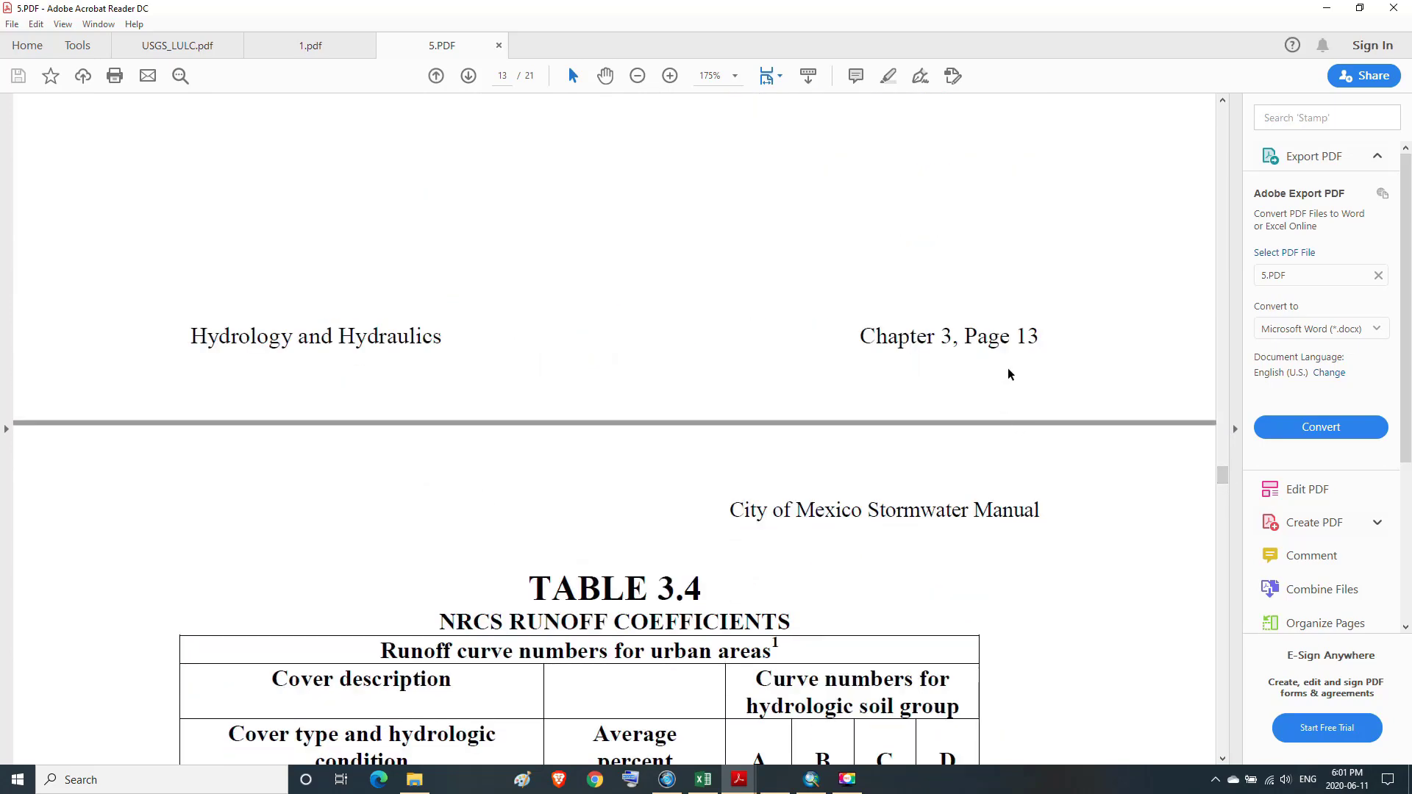
scroll(1009, 372, "down", 2)
left_click_drag(526, 444, 702, 450)
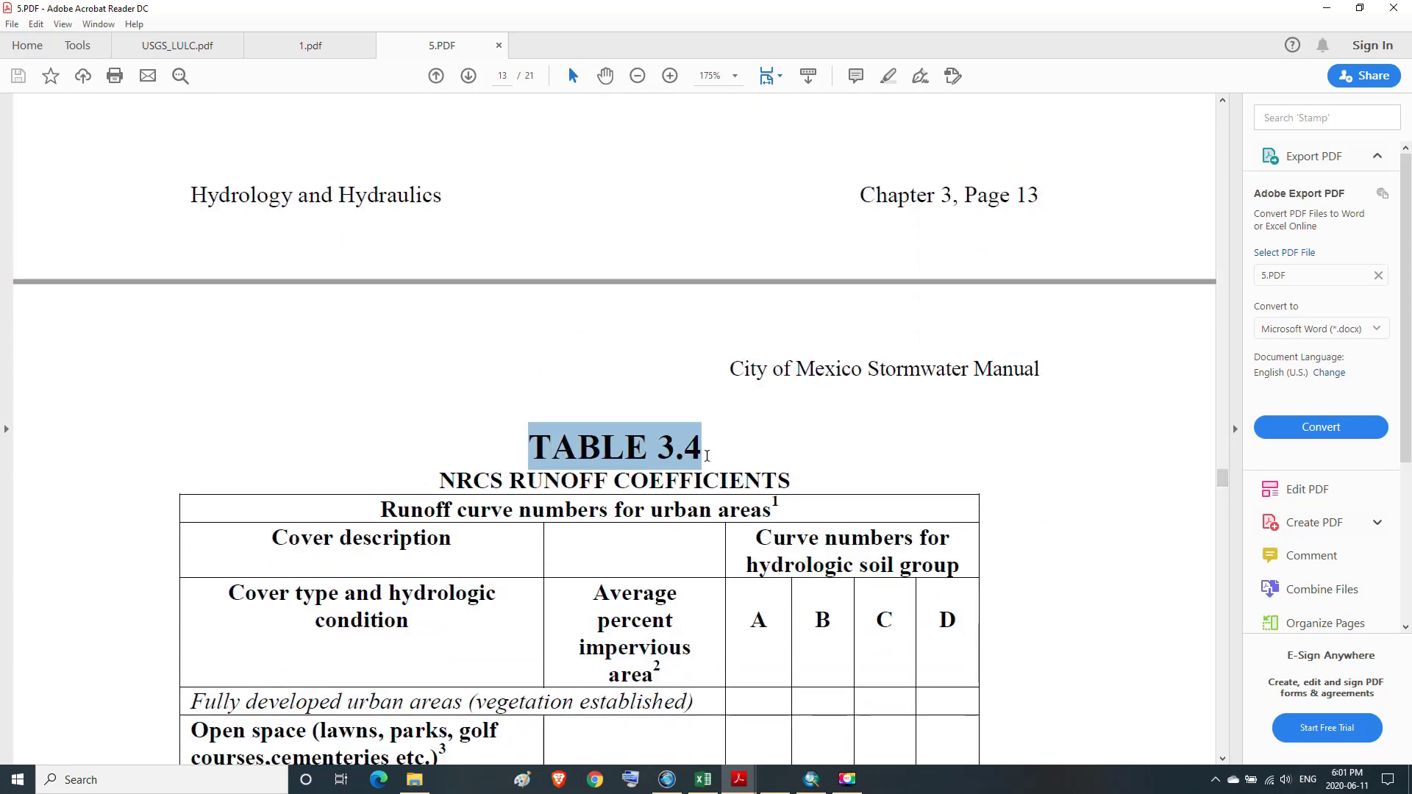
scroll(619, 386, "down", 2)
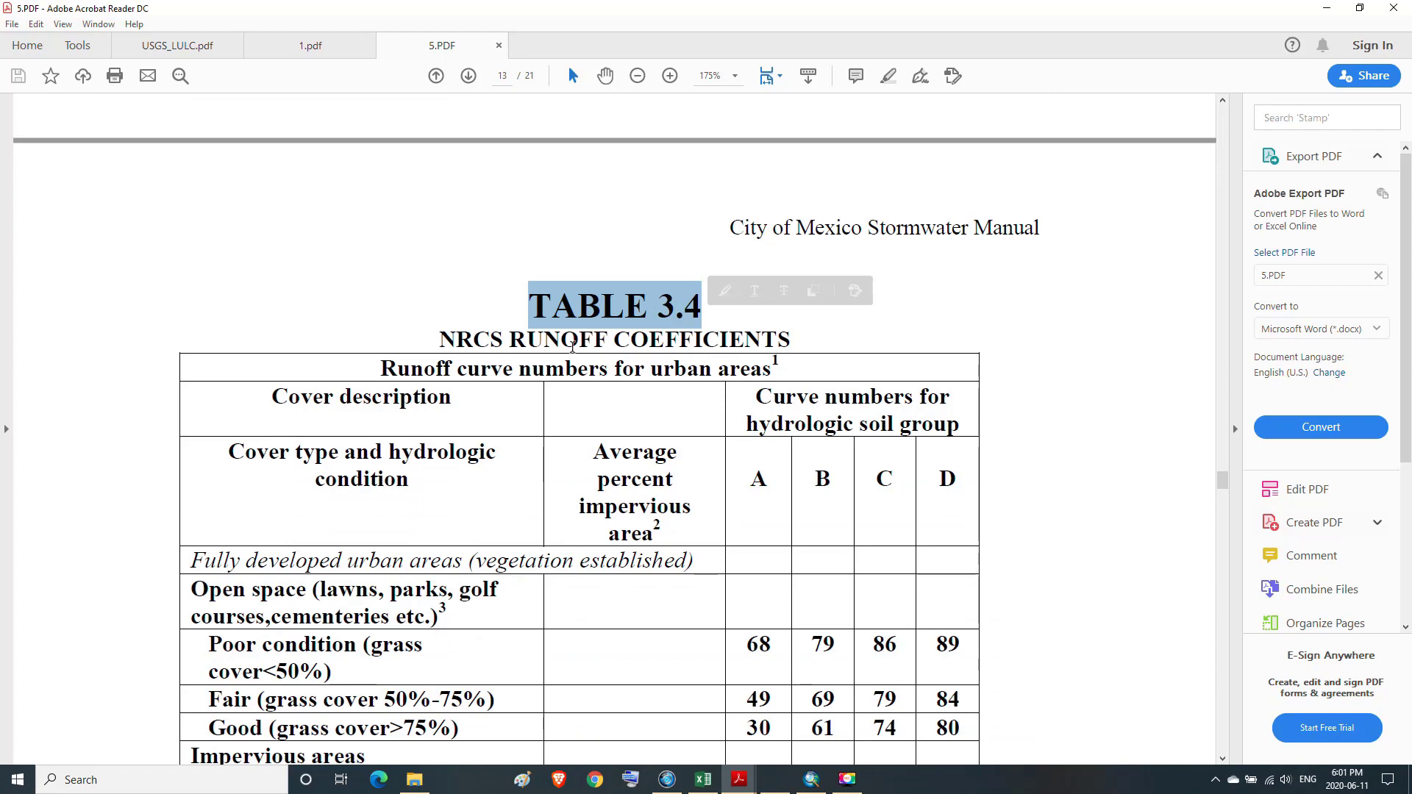
scroll(758, 350, "down", 3)
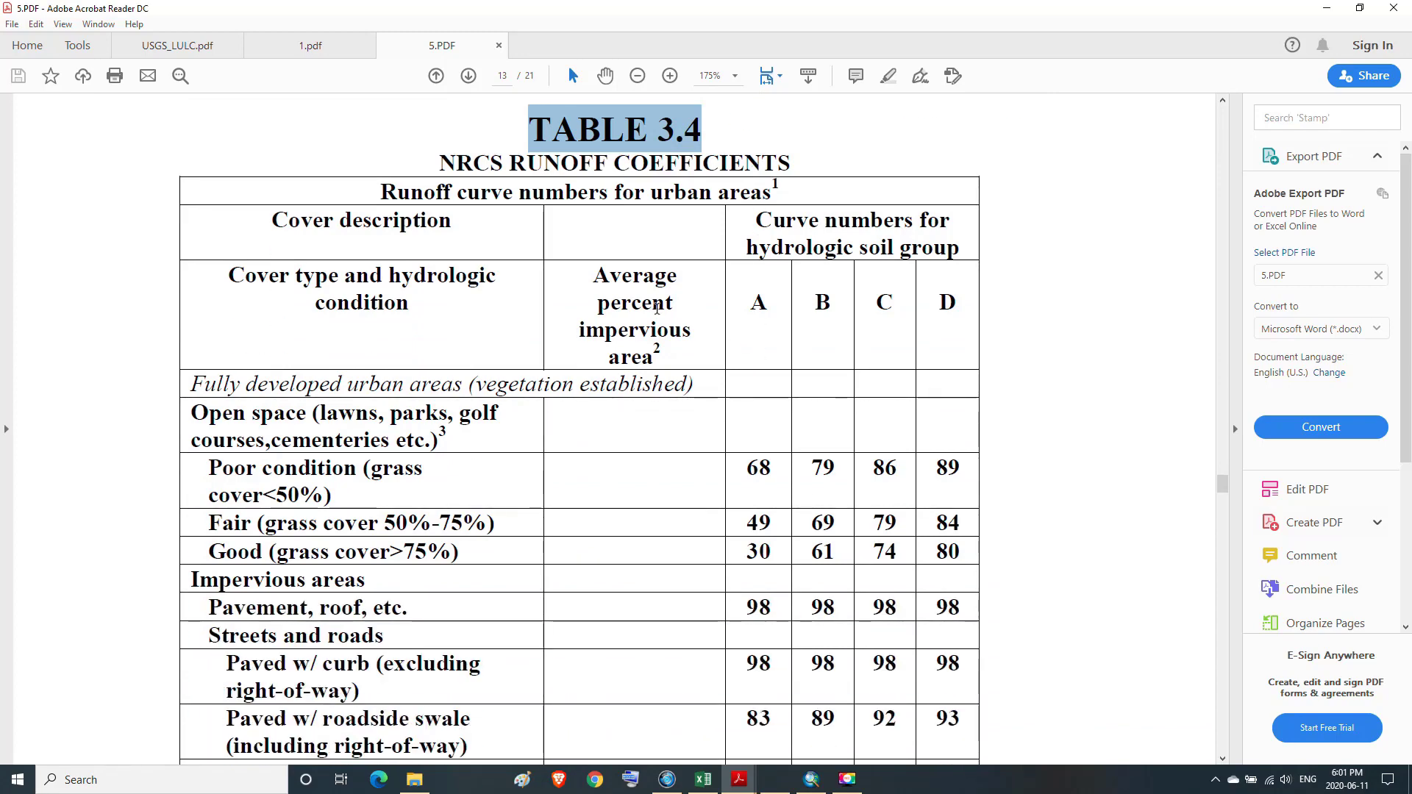
left_click_drag(592, 277, 689, 345)
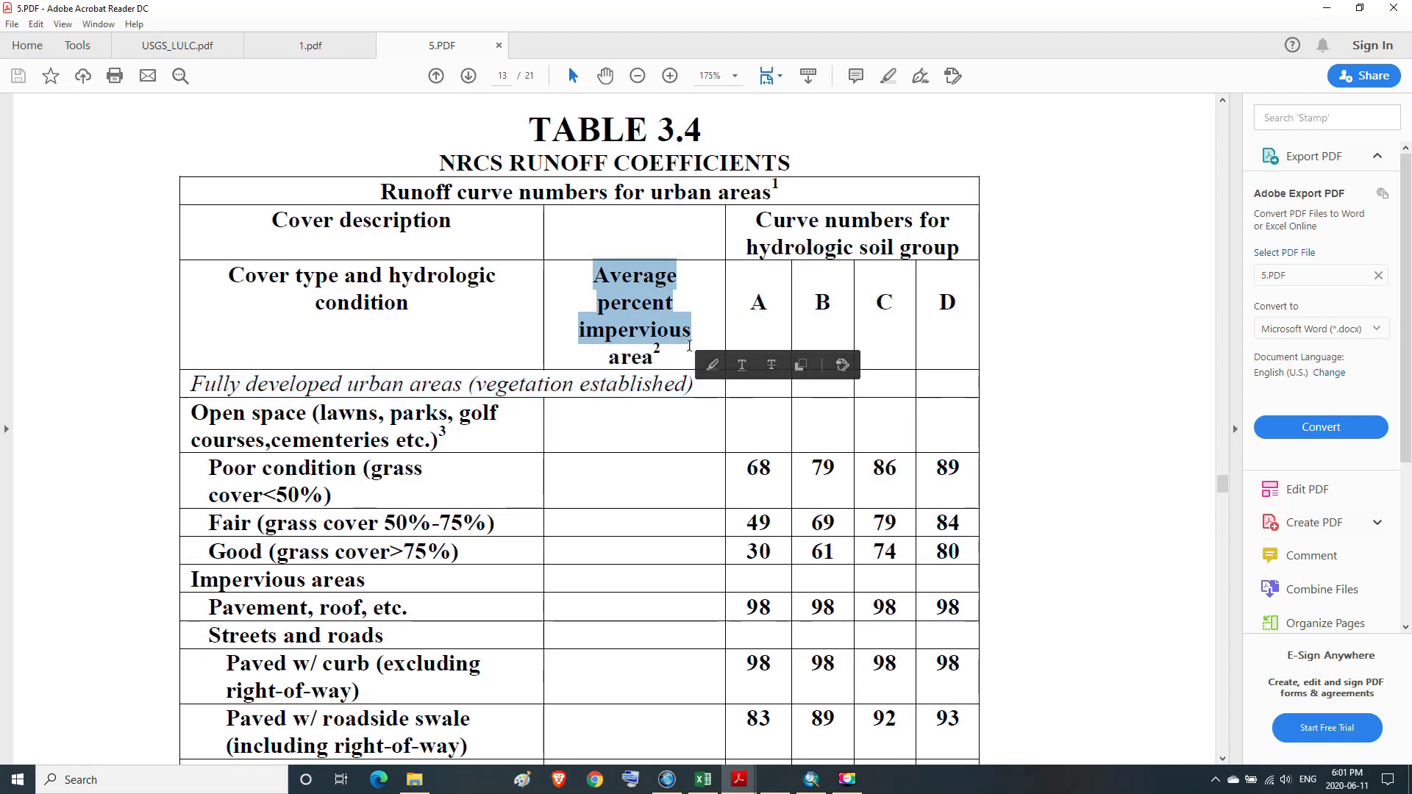
scroll(663, 323, "down", 3)
scroll(662, 323, "down", 4)
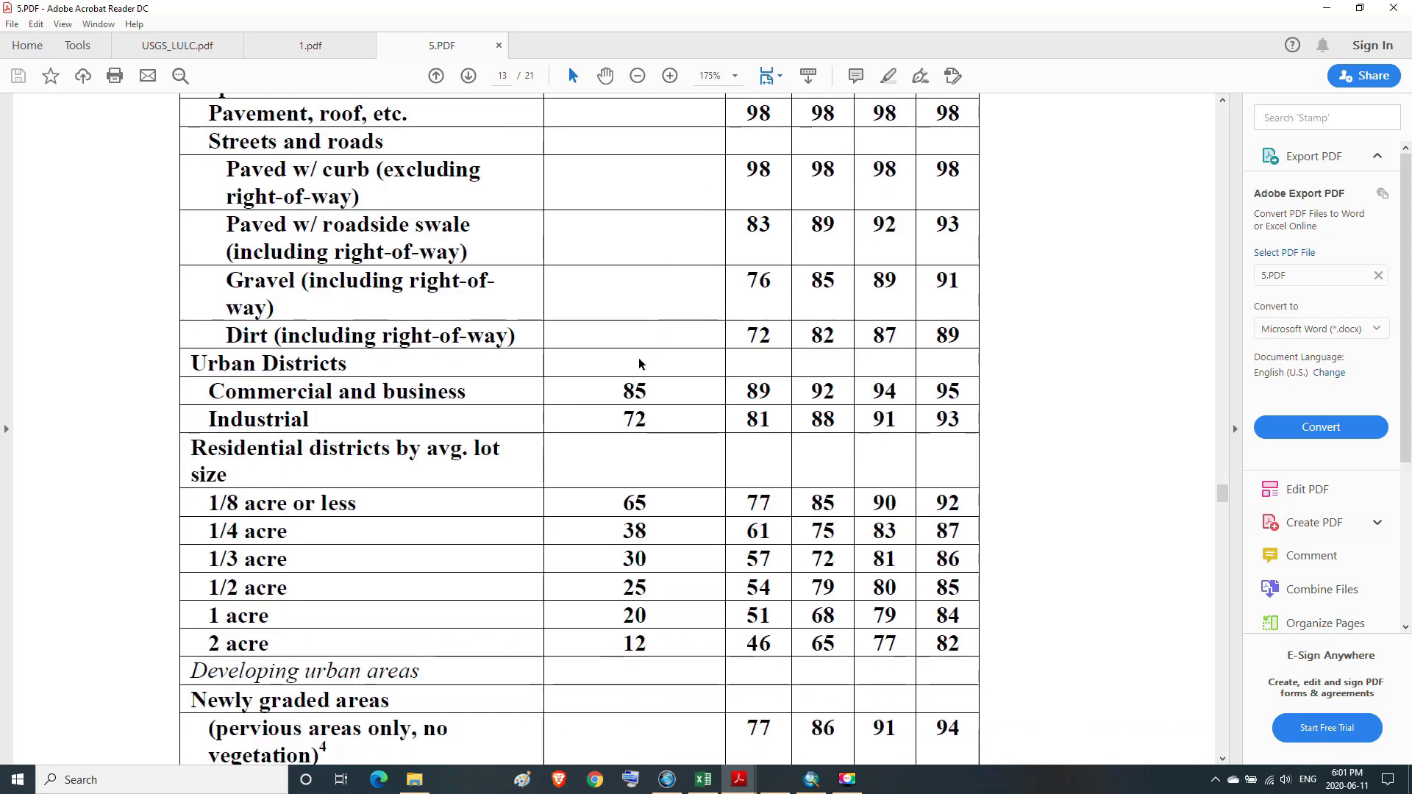
left_click_drag(617, 378, 660, 430)
left_click(659, 430)
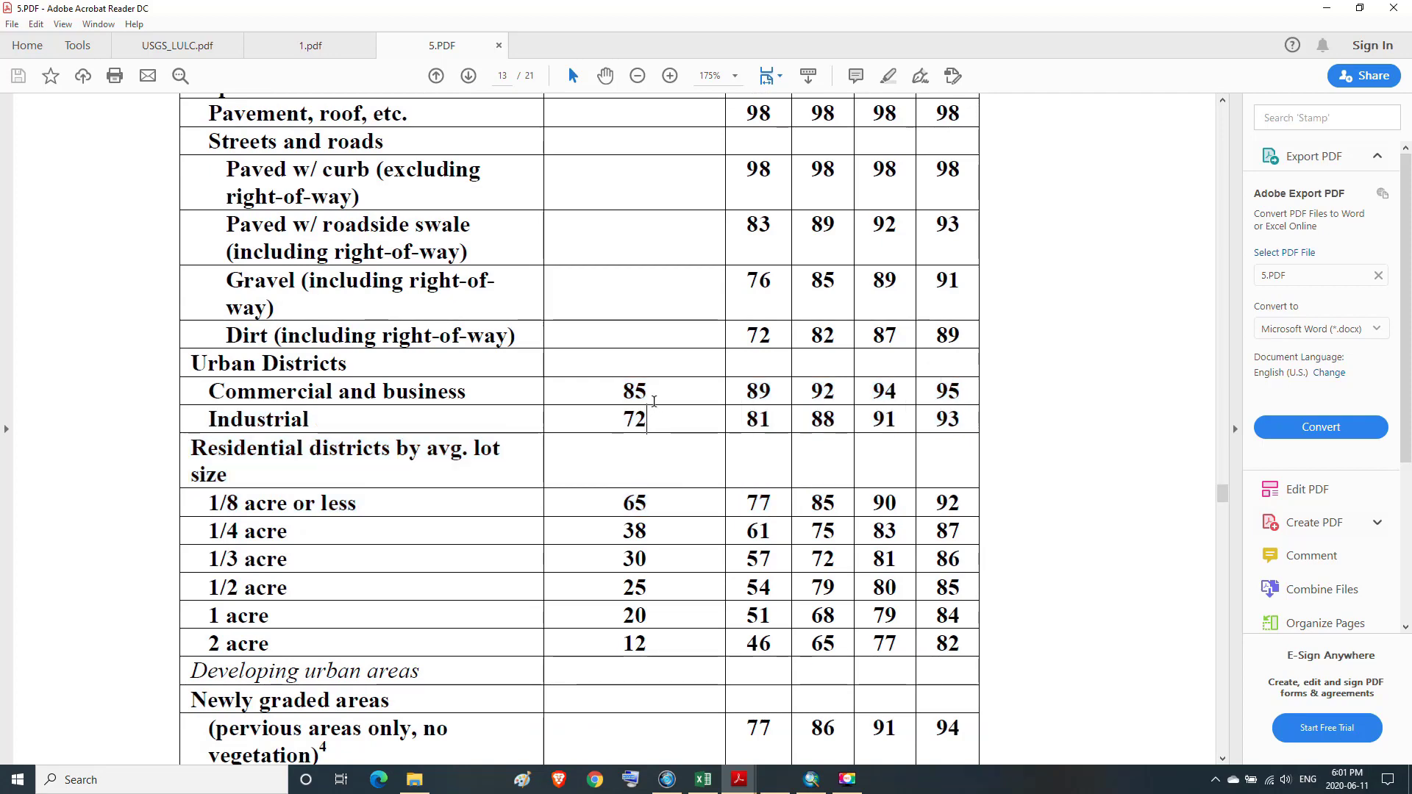
- Examine the Table 3.4 curve number columns for hydrologic soil groups A to D across the cover types
scroll(731, 379, "up", 5)
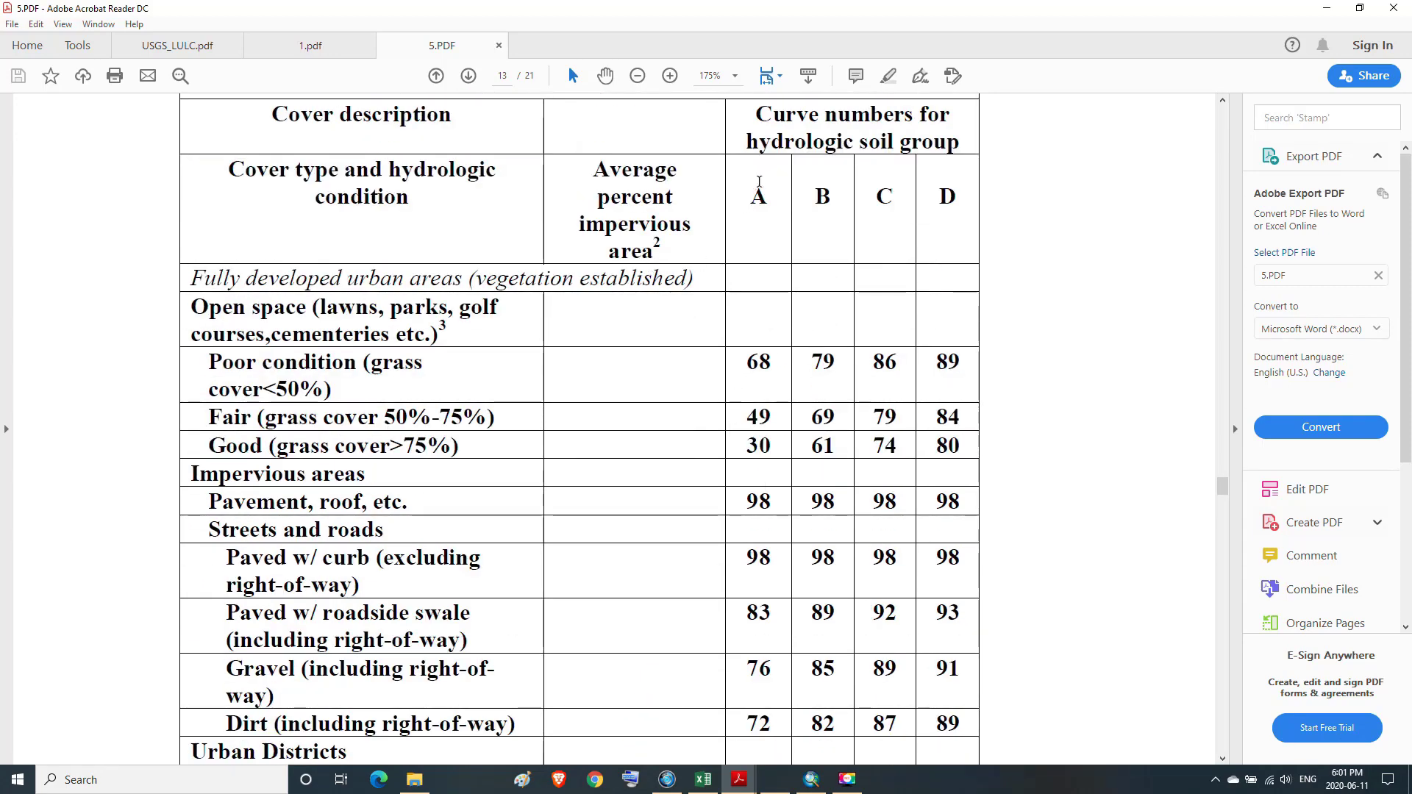
scroll(764, 181, "up", 1)
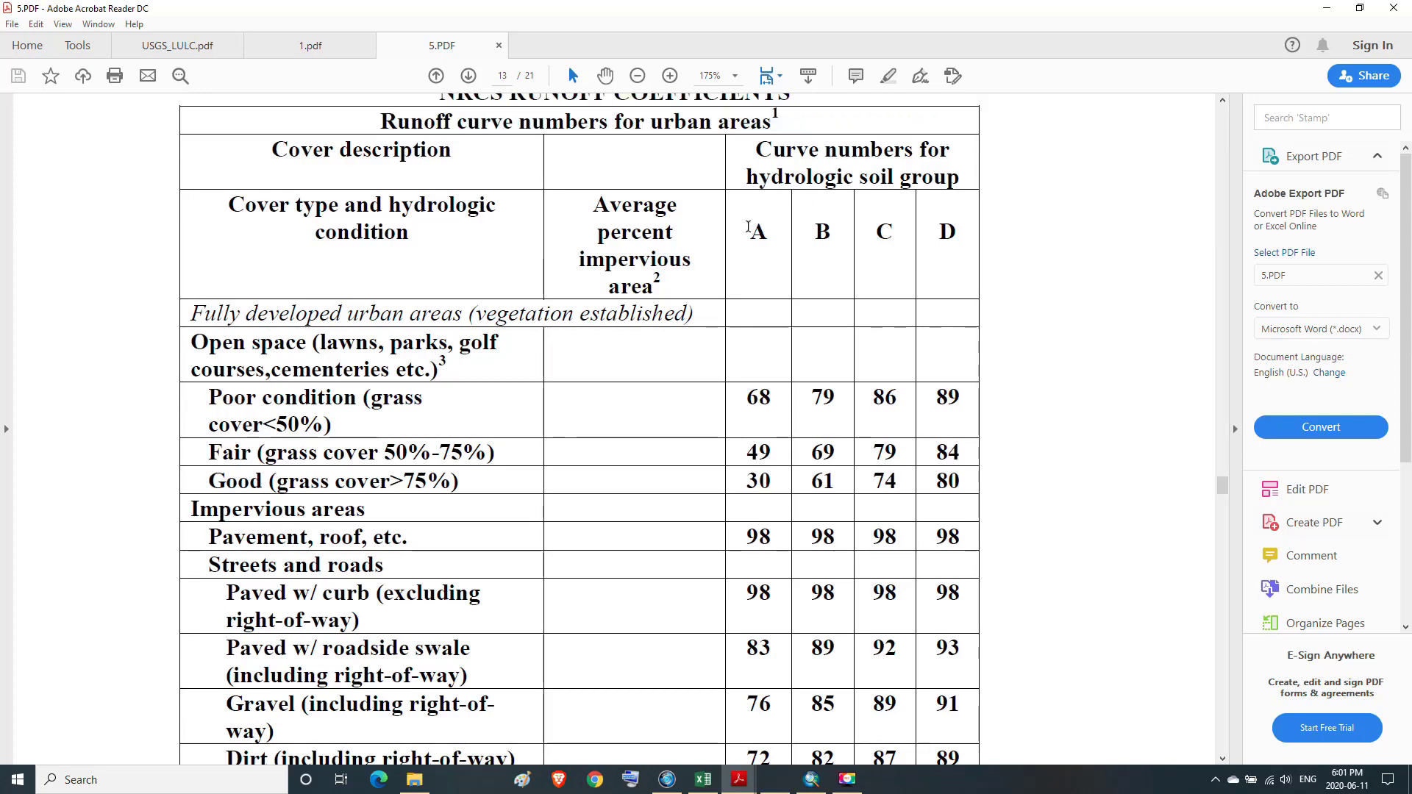
left_click_drag(749, 221, 851, 217)
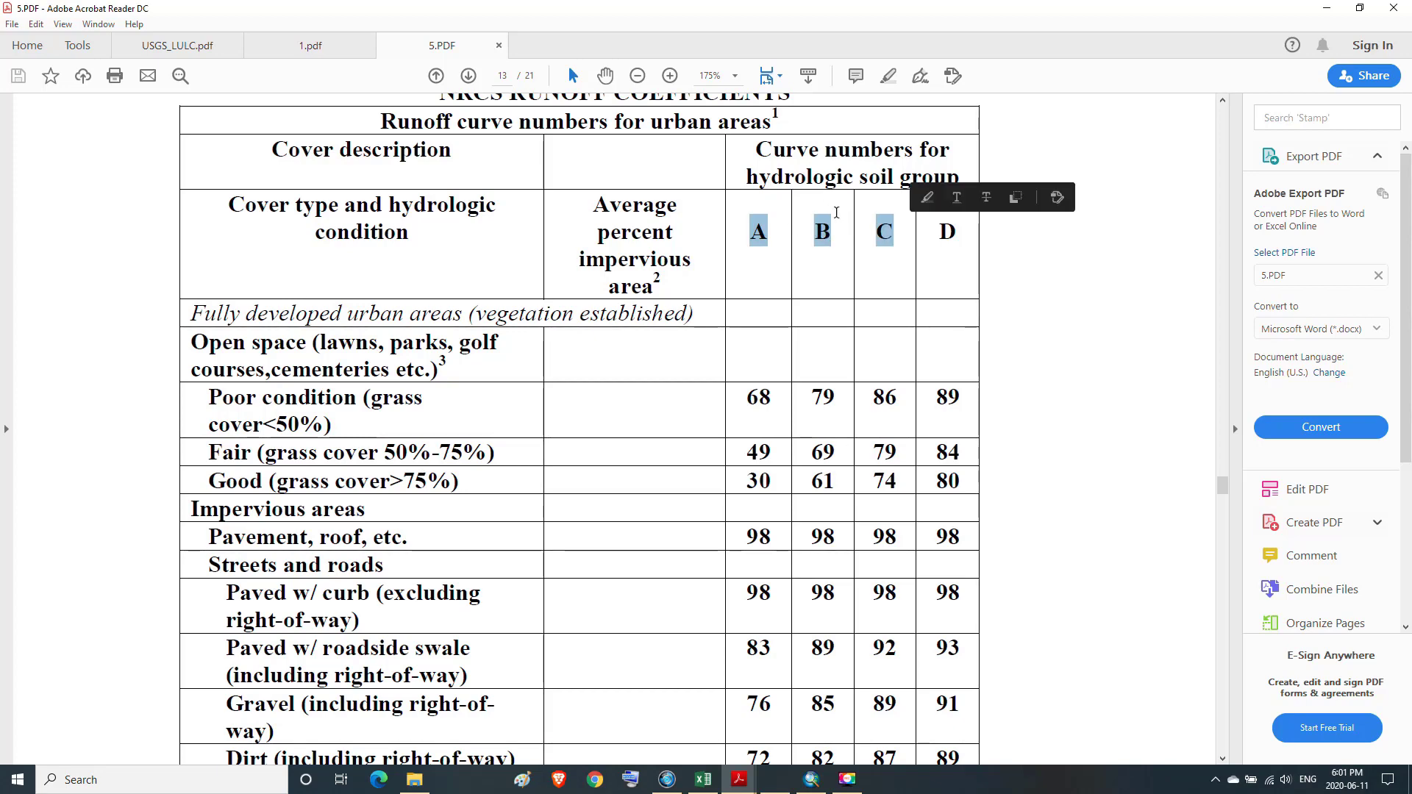
left_click(892, 234)
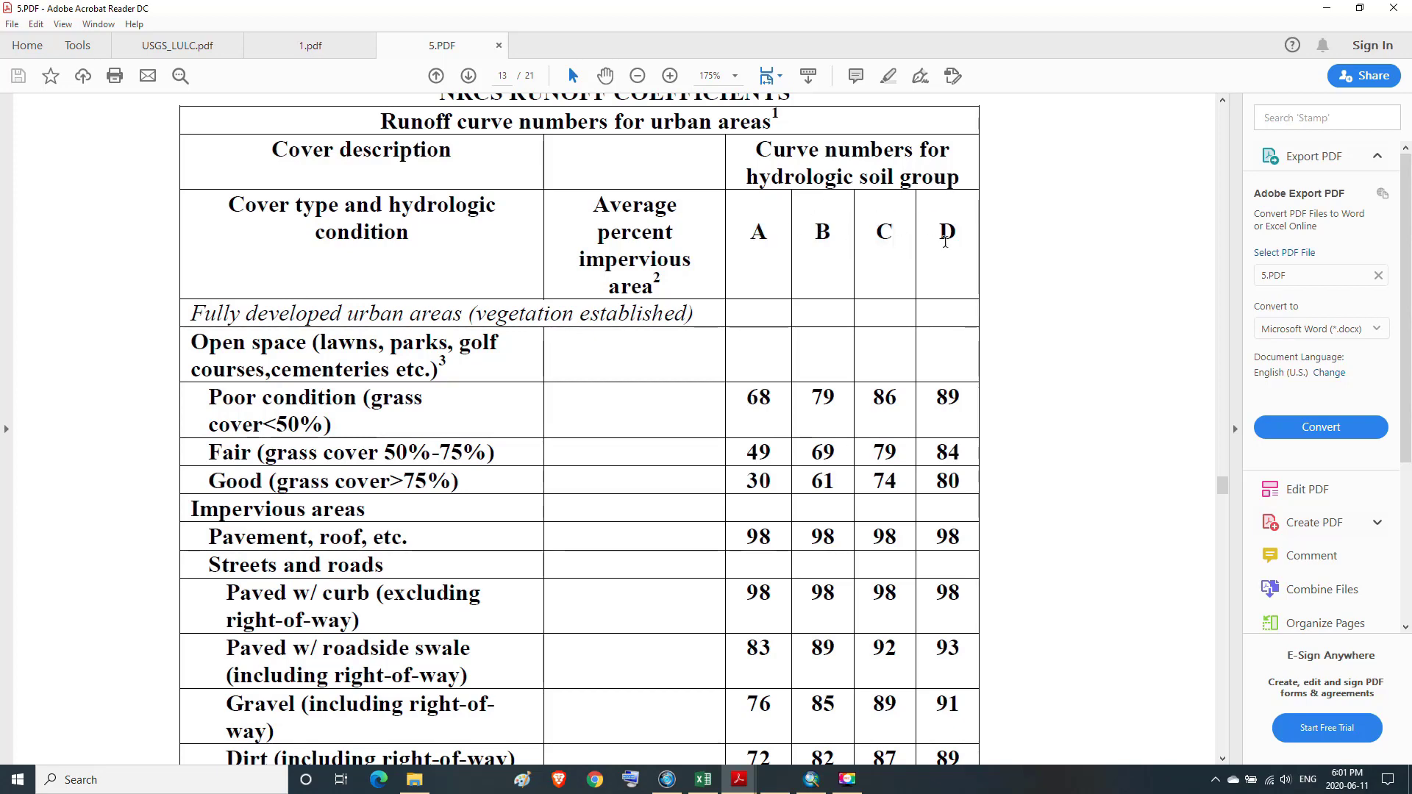
scroll(947, 228, "down", 5)
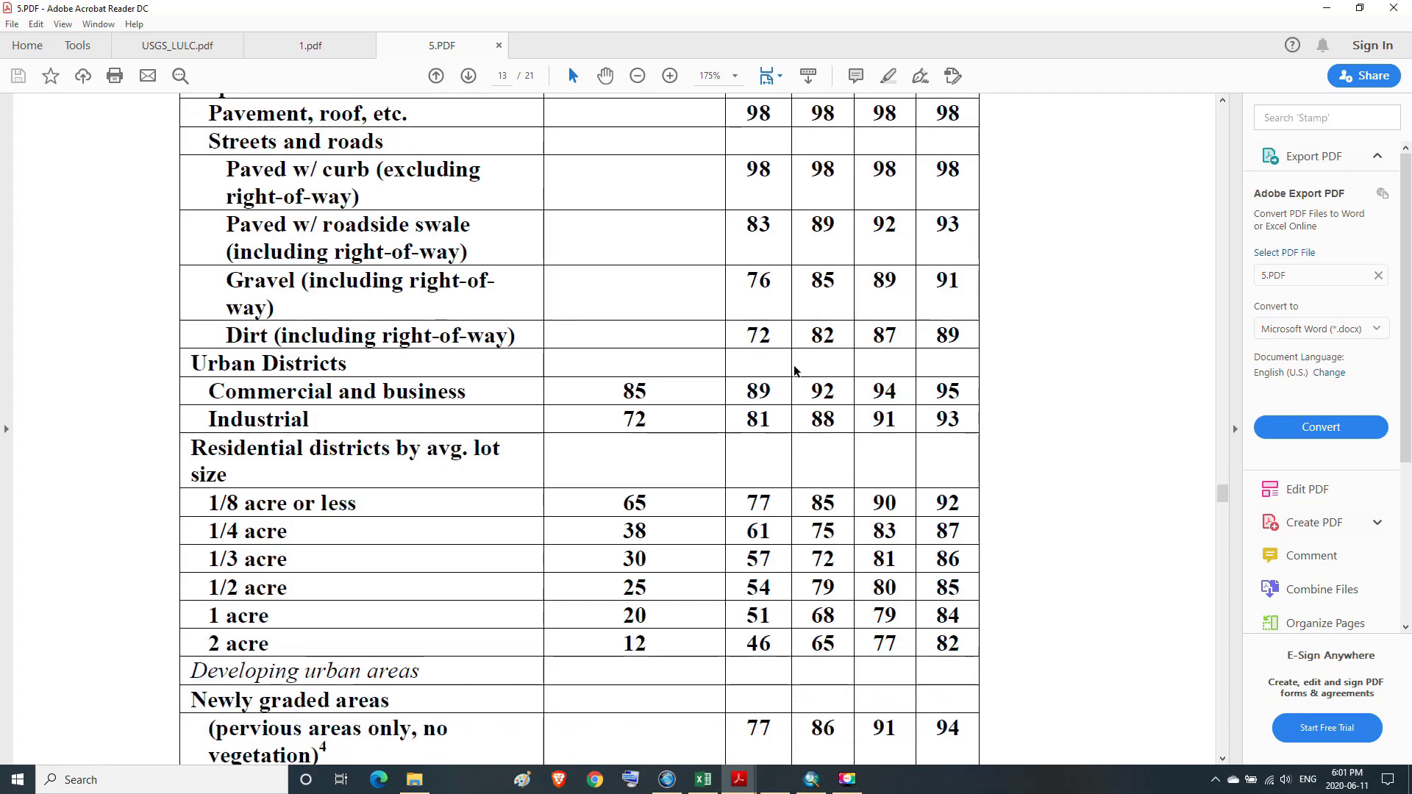
scroll(794, 363, "up", 5)
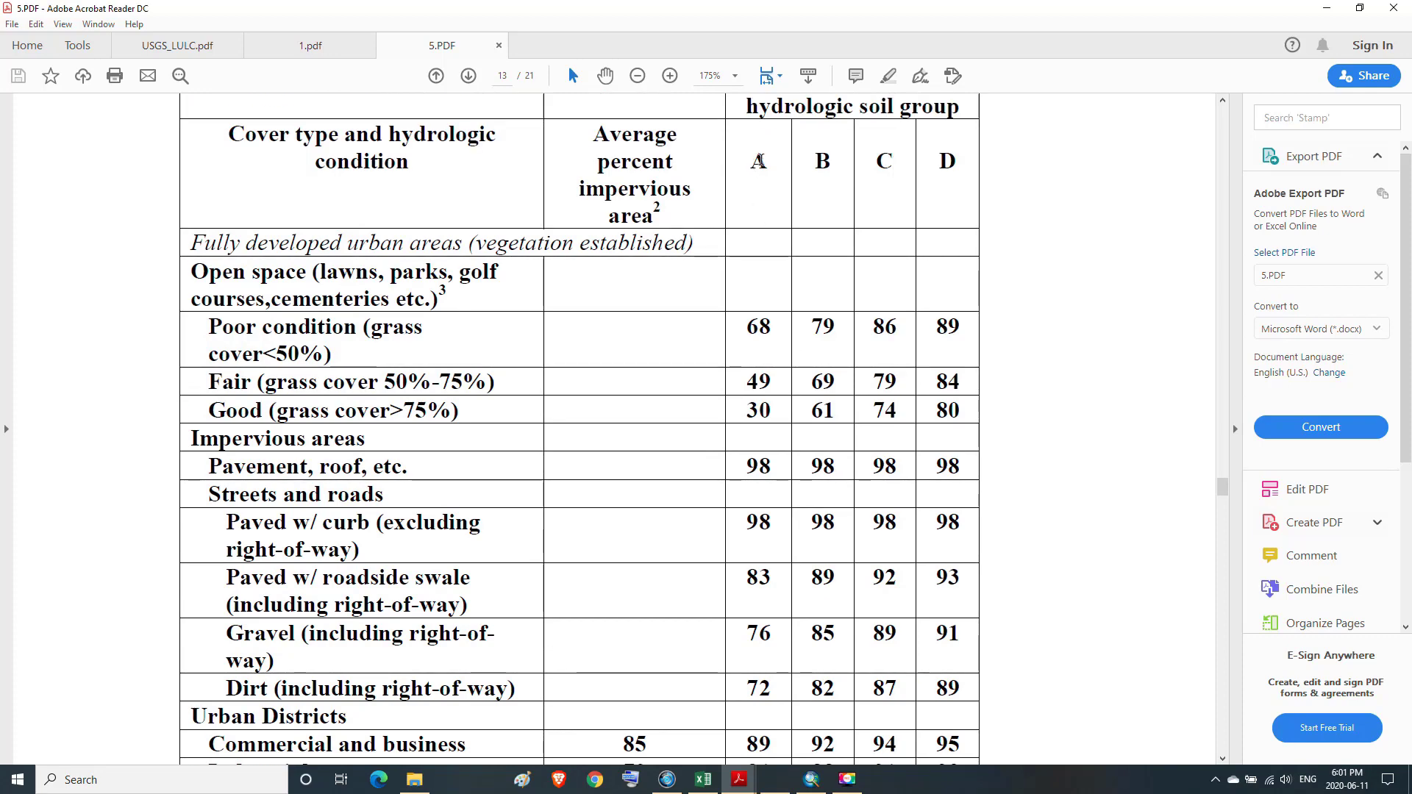
- Compare the percent impervious values with the curve numbers for the urban and residential district rows of Table 3.4
scroll(965, 171, "down", 3)
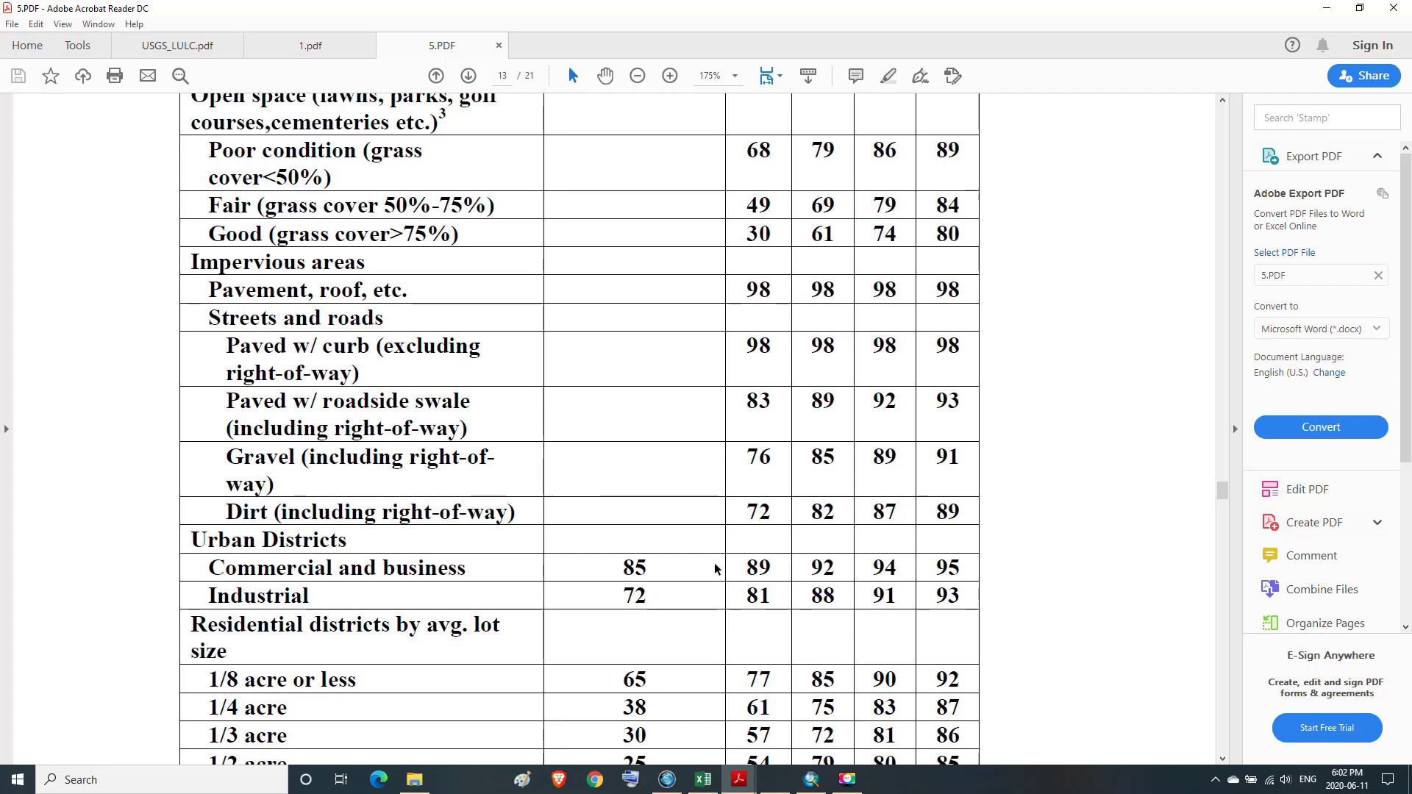
left_click_drag(636, 568, 646, 596)
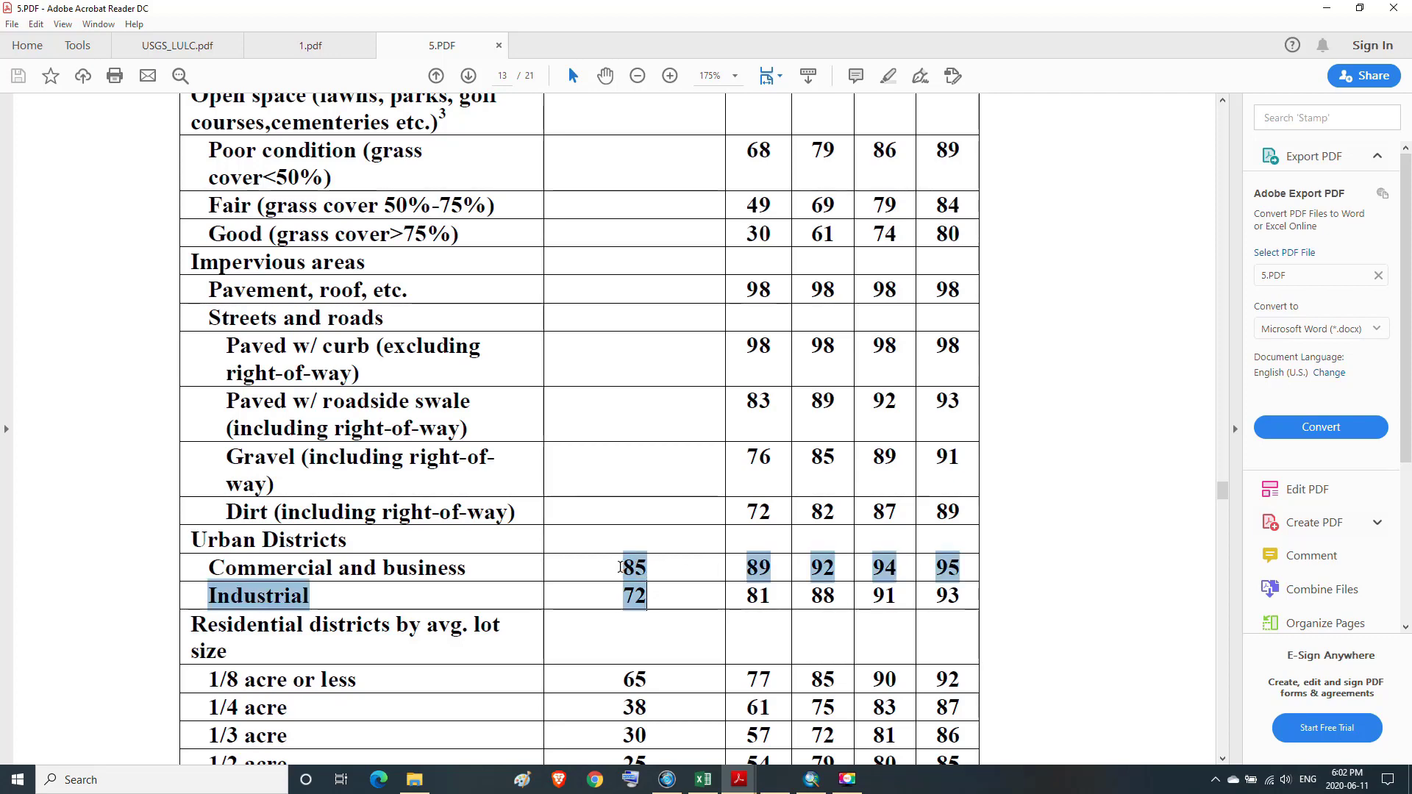
left_click(647, 572)
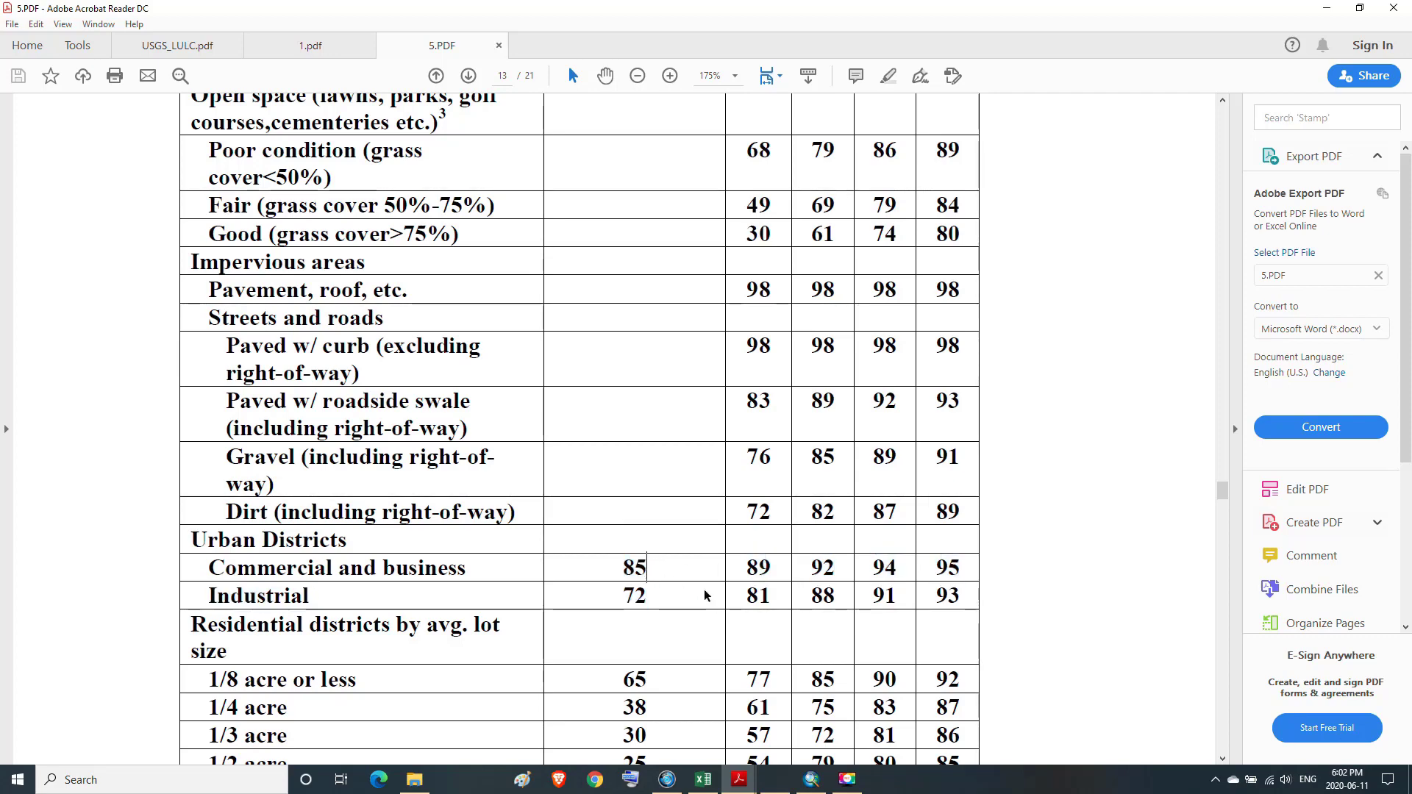
scroll(722, 563, "down", 1)
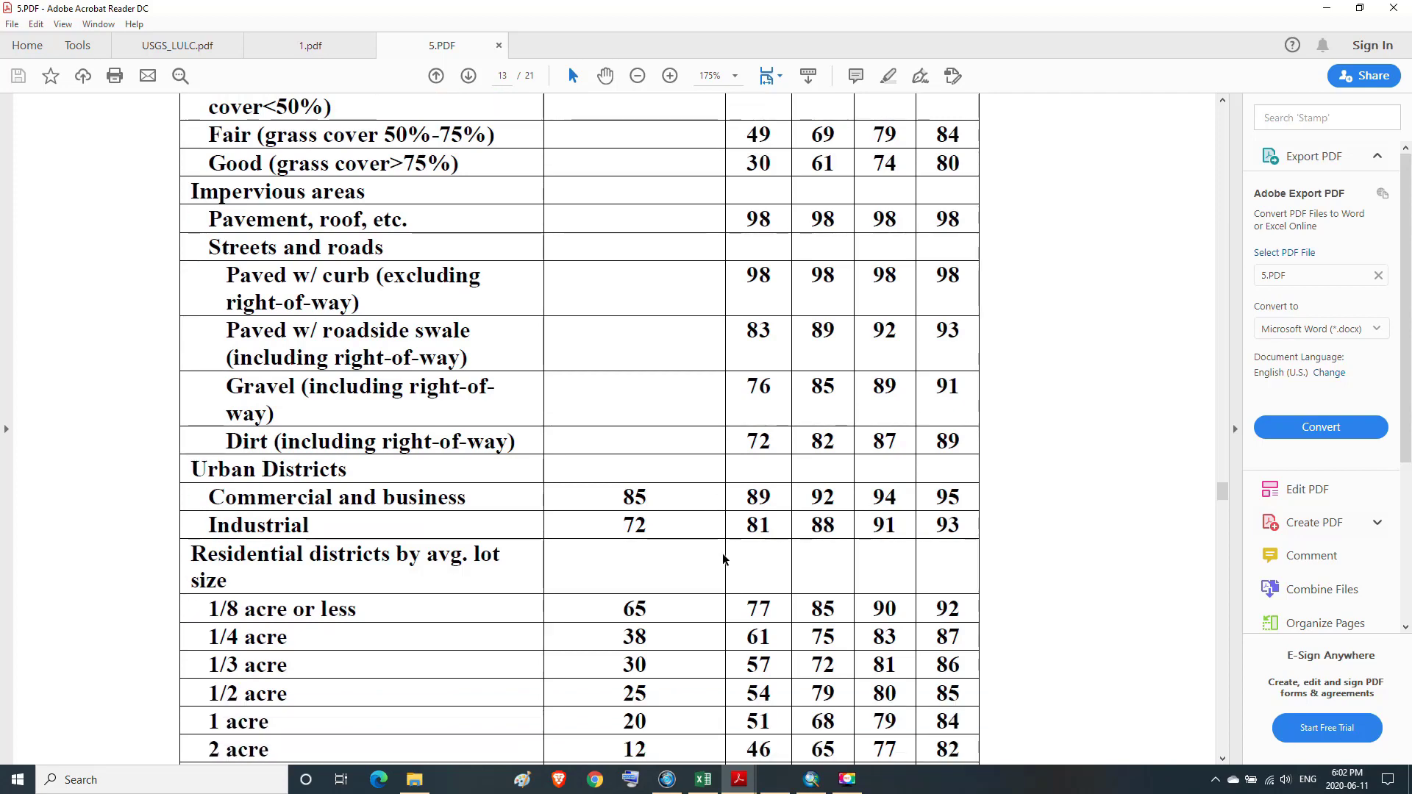
scroll(722, 559, "down", 1)
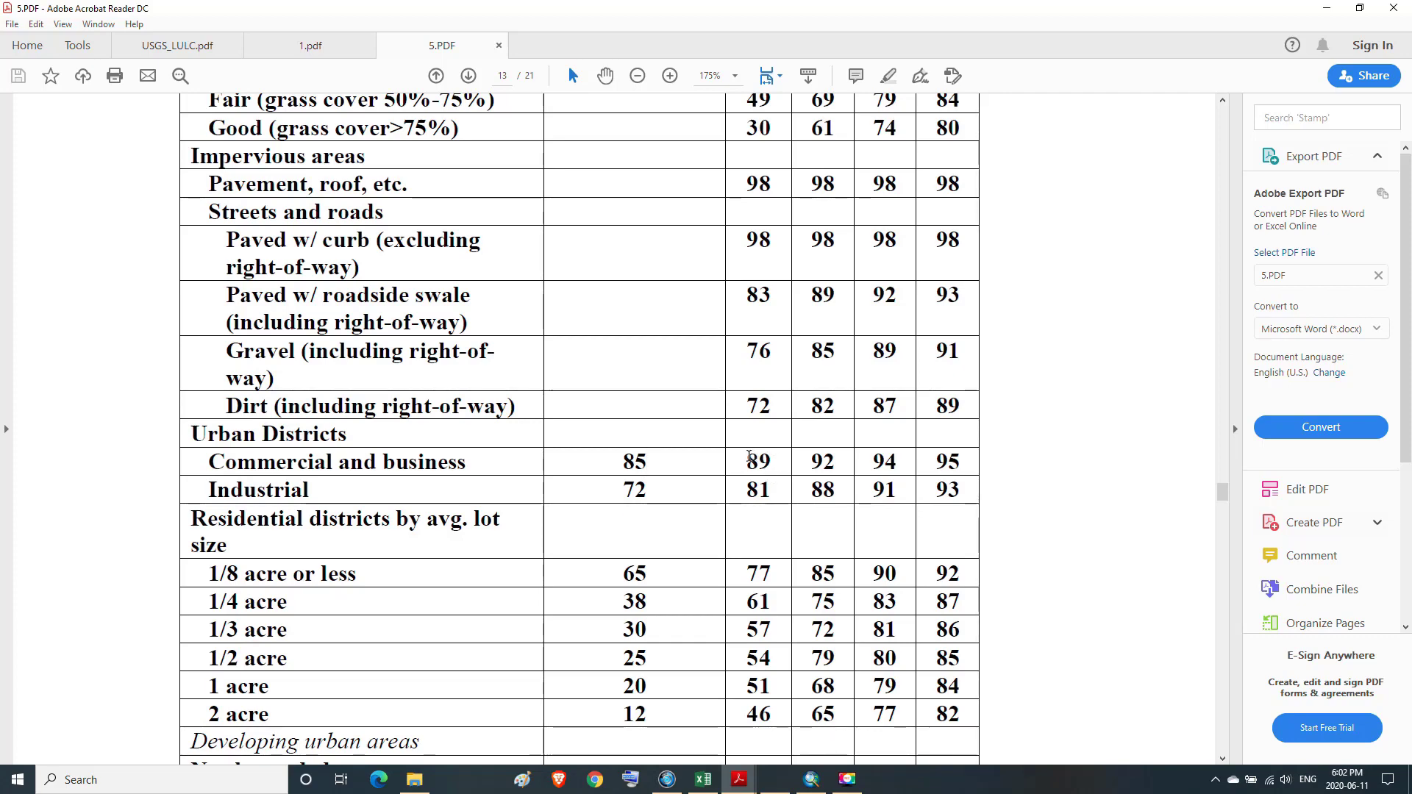
left_click_drag(748, 460, 957, 708)
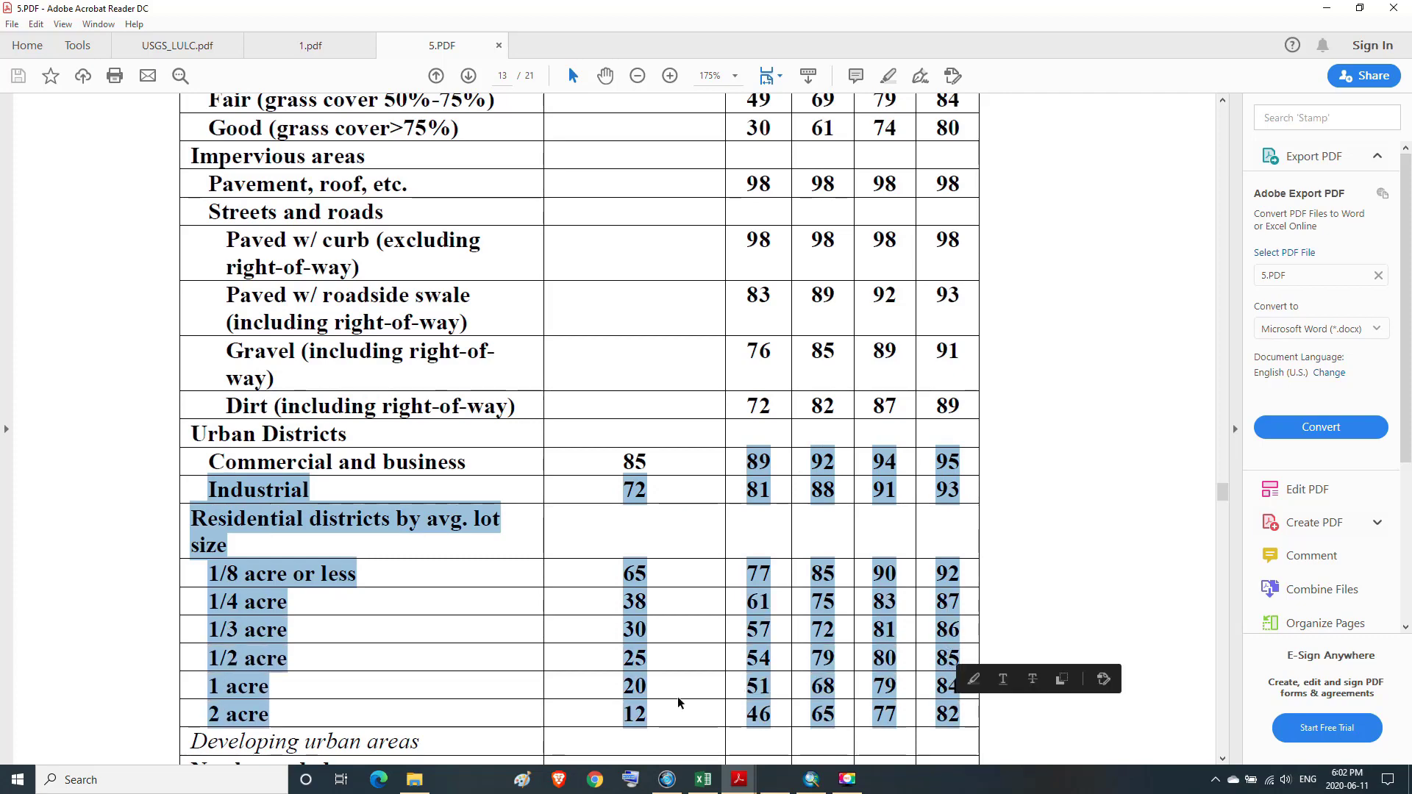
left_click(647, 727)
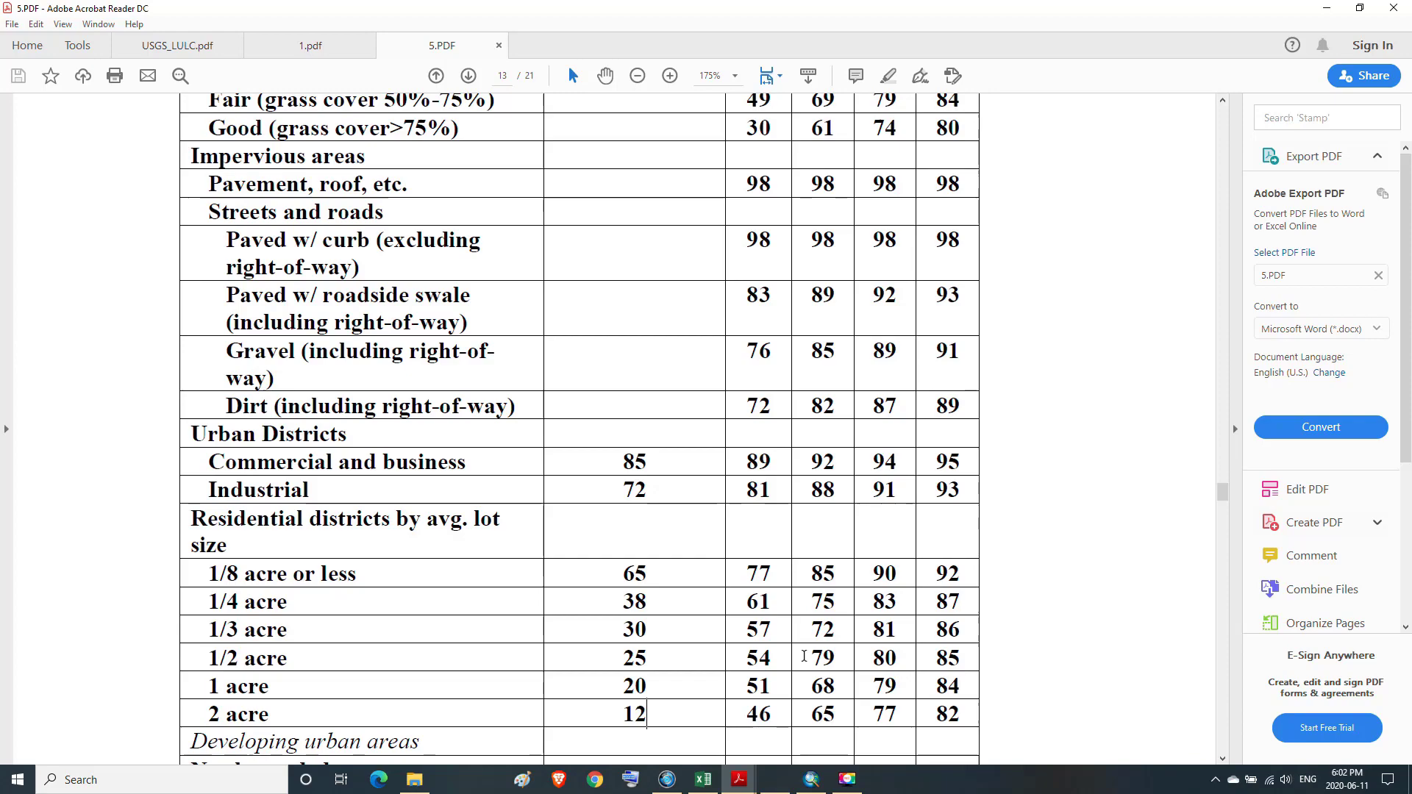
- Switch to ArcMap, close the Subbasin1 attribute table and select the CNGrid layer
left_click(812, 782)
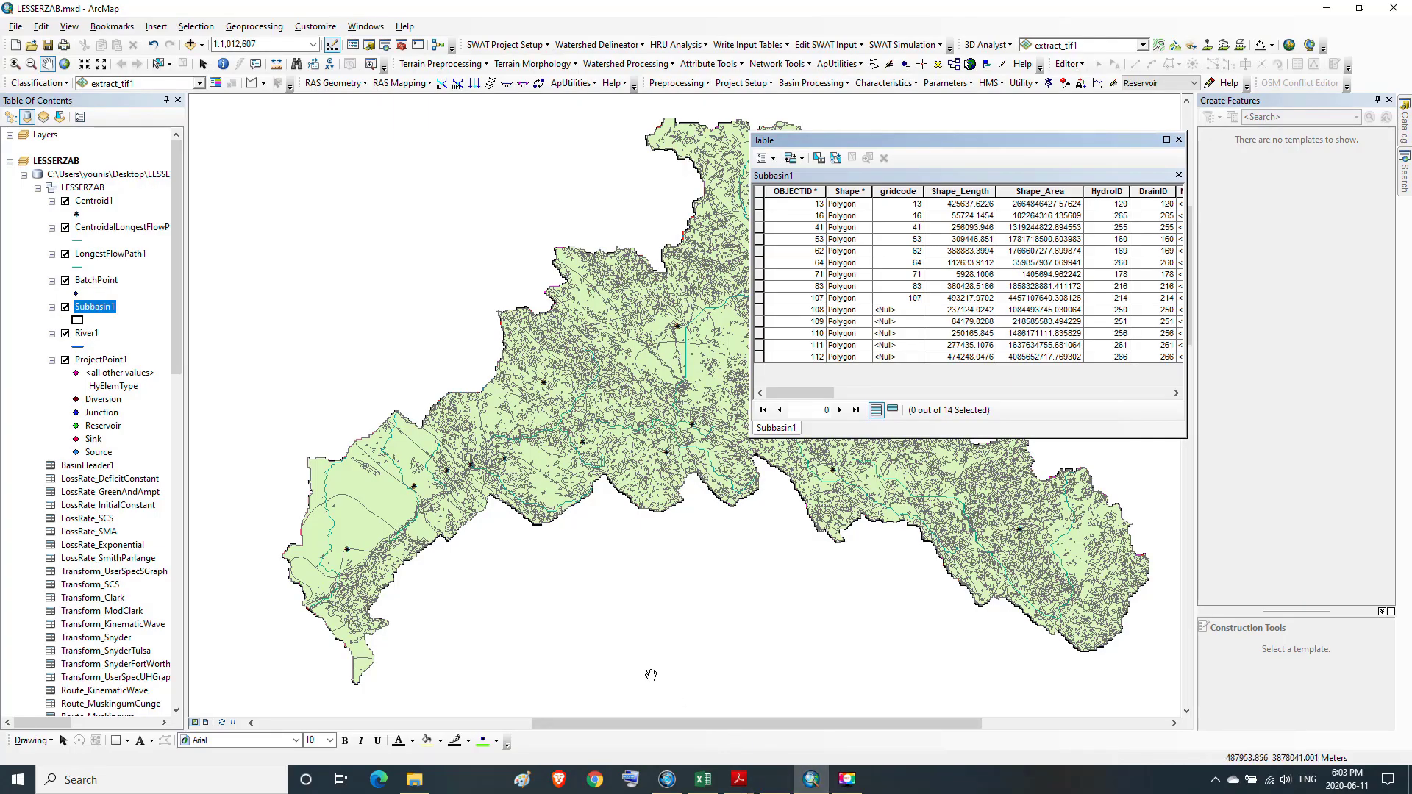
left_click(1179, 140)
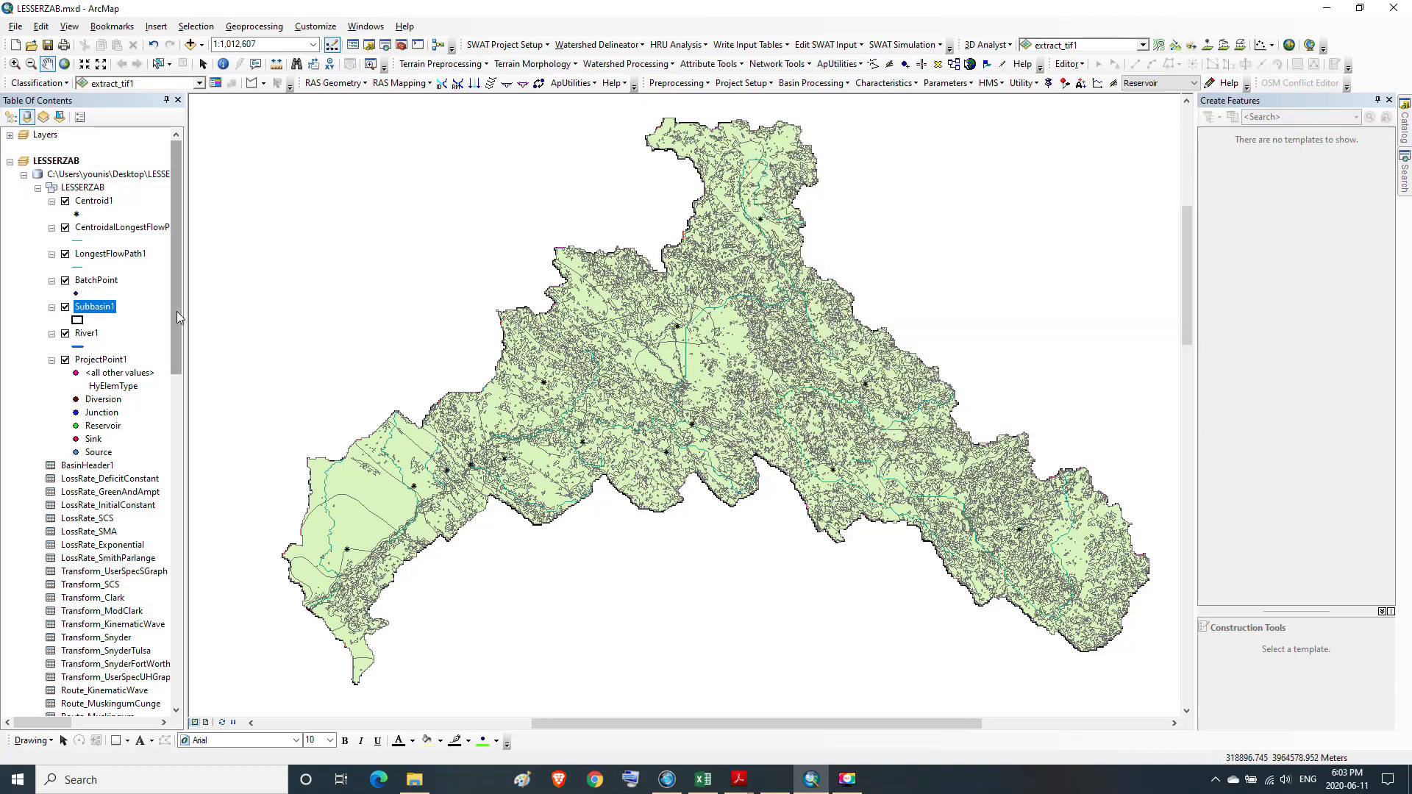
left_click_drag(176, 311, 196, 530)
left_click(75, 360)
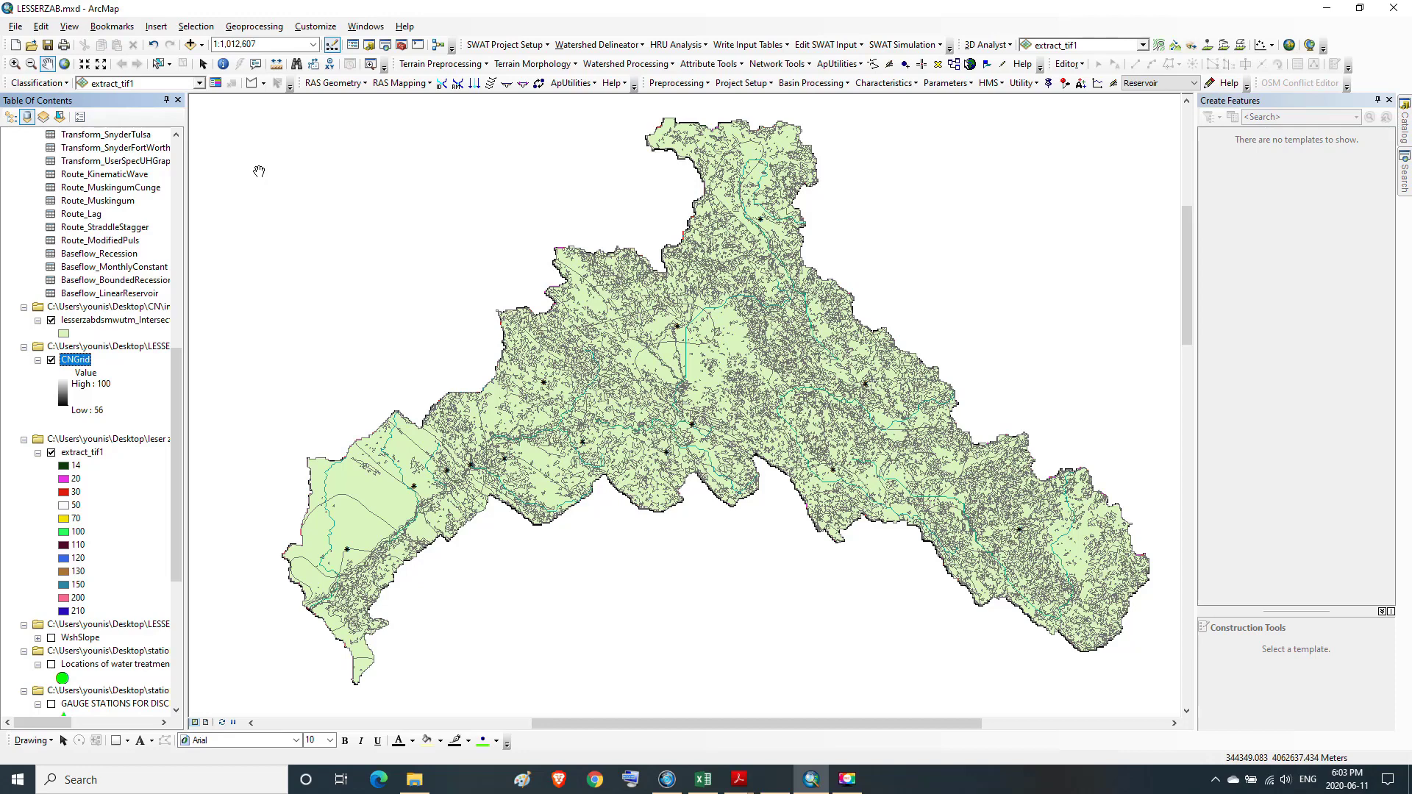
- Add the lesser zab dsmw utm.shp soil shapefile to the map from the desktop's lesser zab soil type dsmw shapefile utm folder
left_click(190, 44)
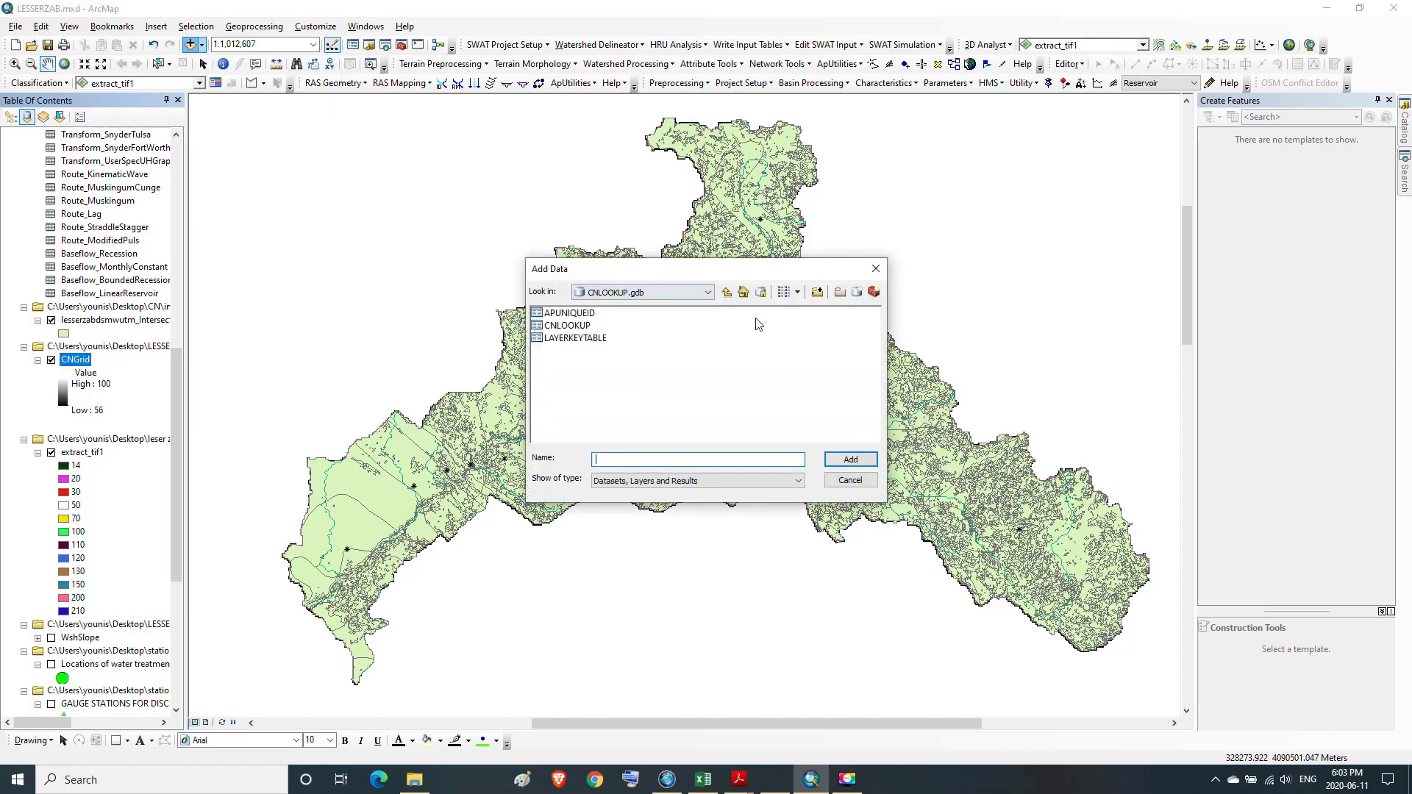
left_click(727, 293)
left_click(728, 293)
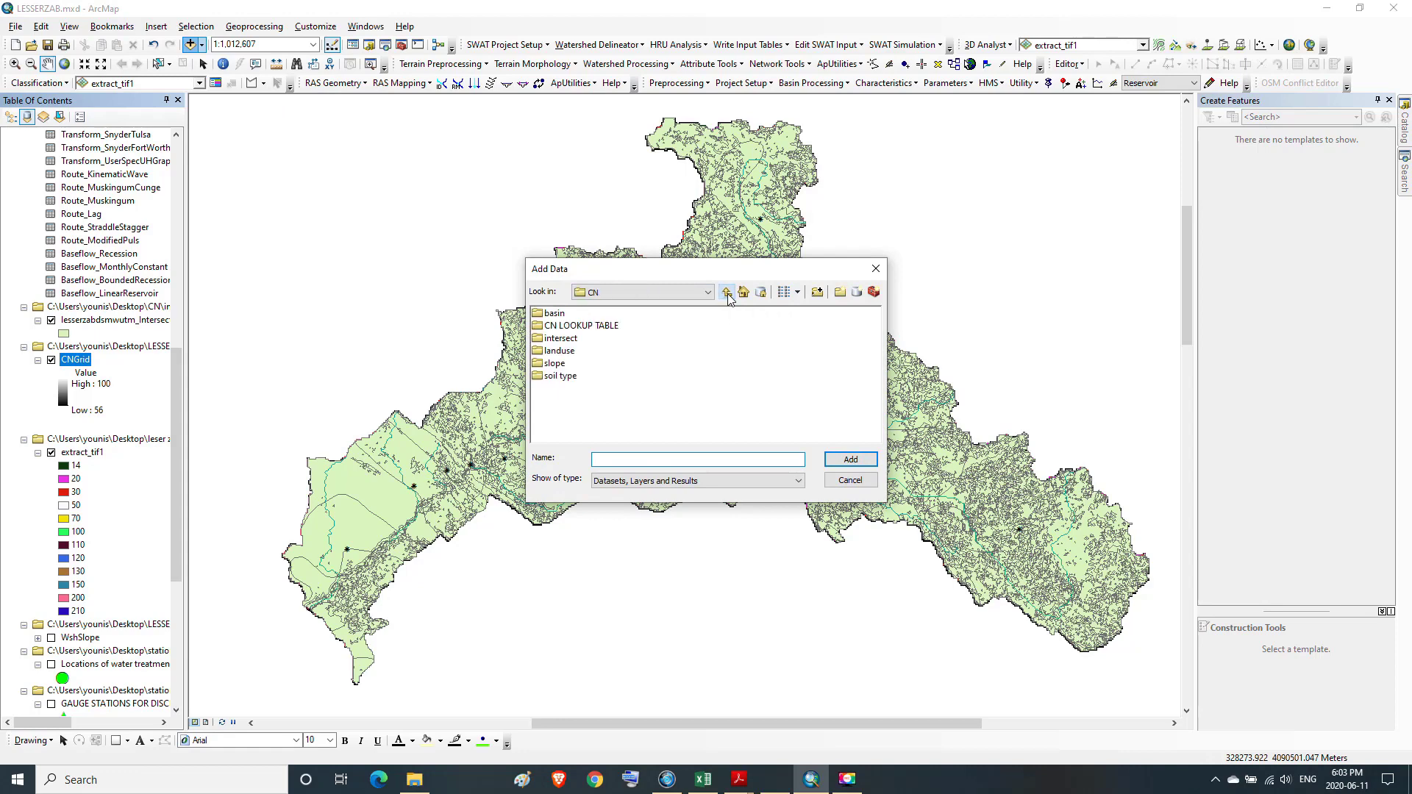
left_click(727, 293)
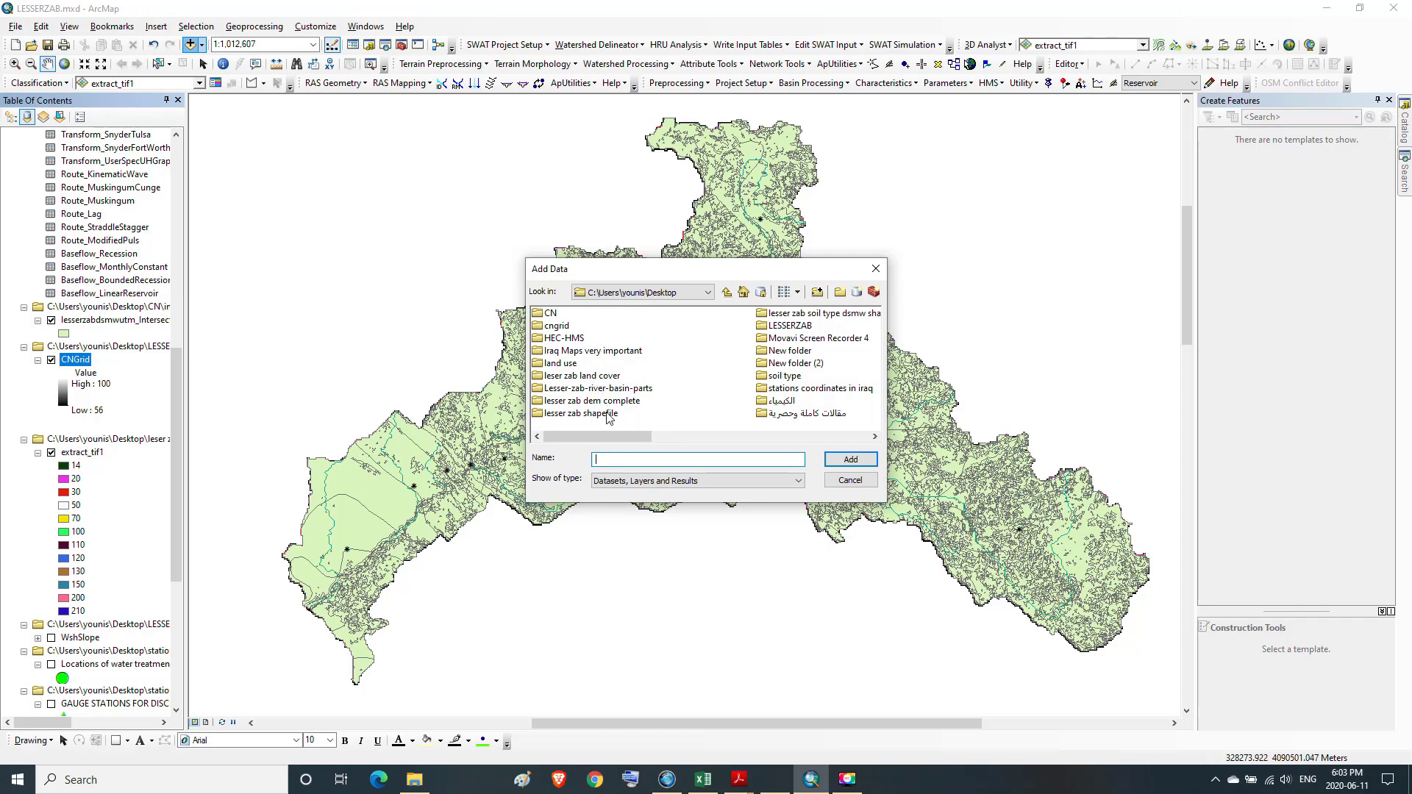
left_click(741, 438)
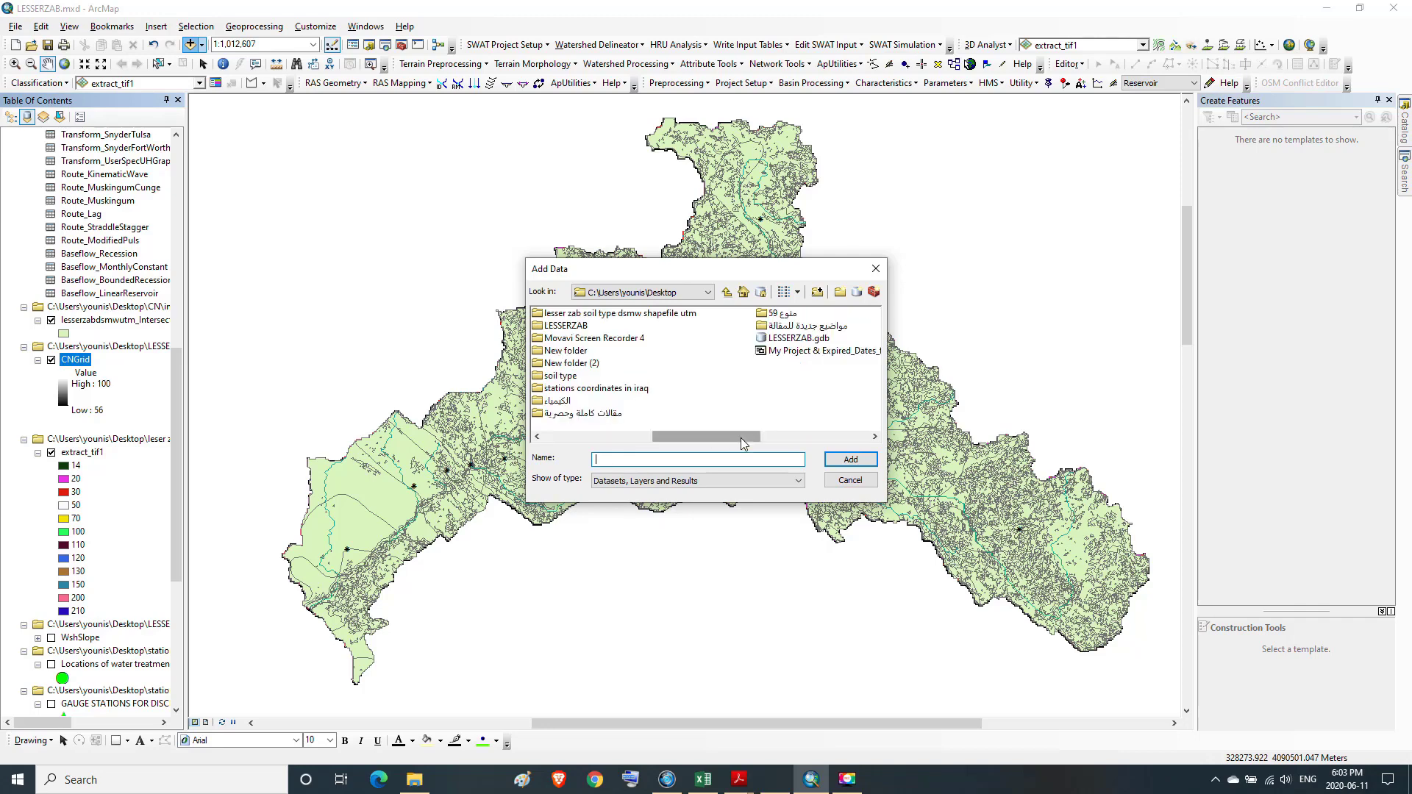
left_click(615, 315)
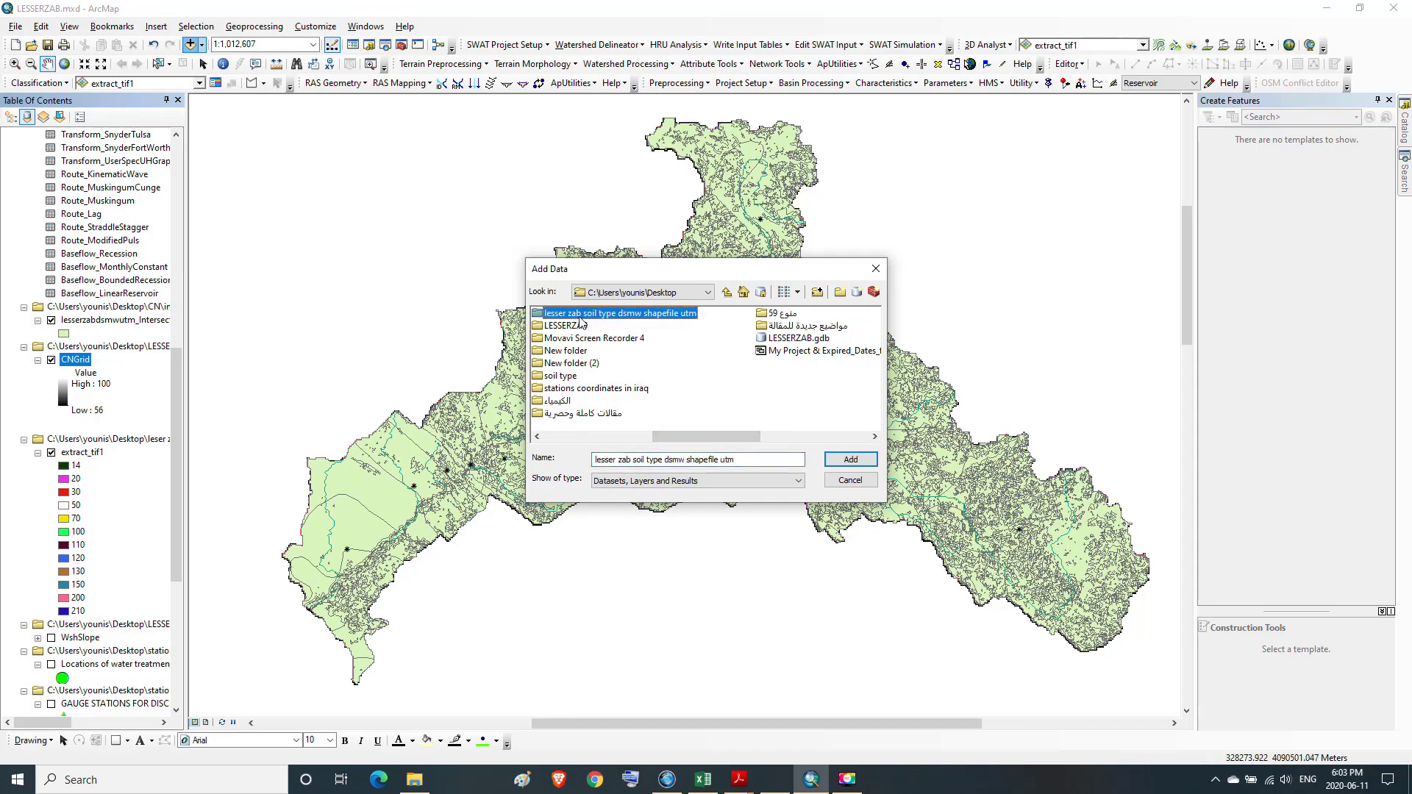
double_click(657, 314)
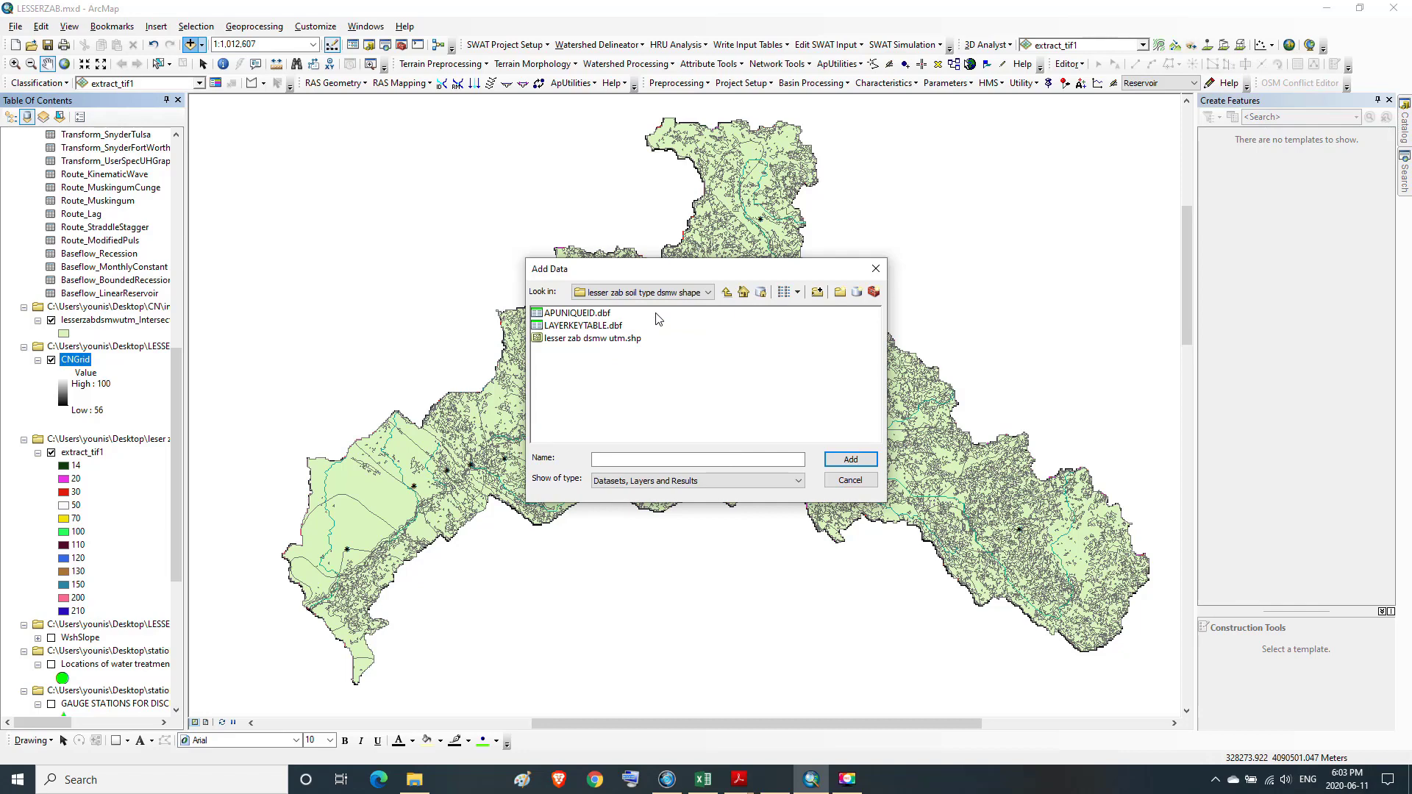
left_click(594, 342)
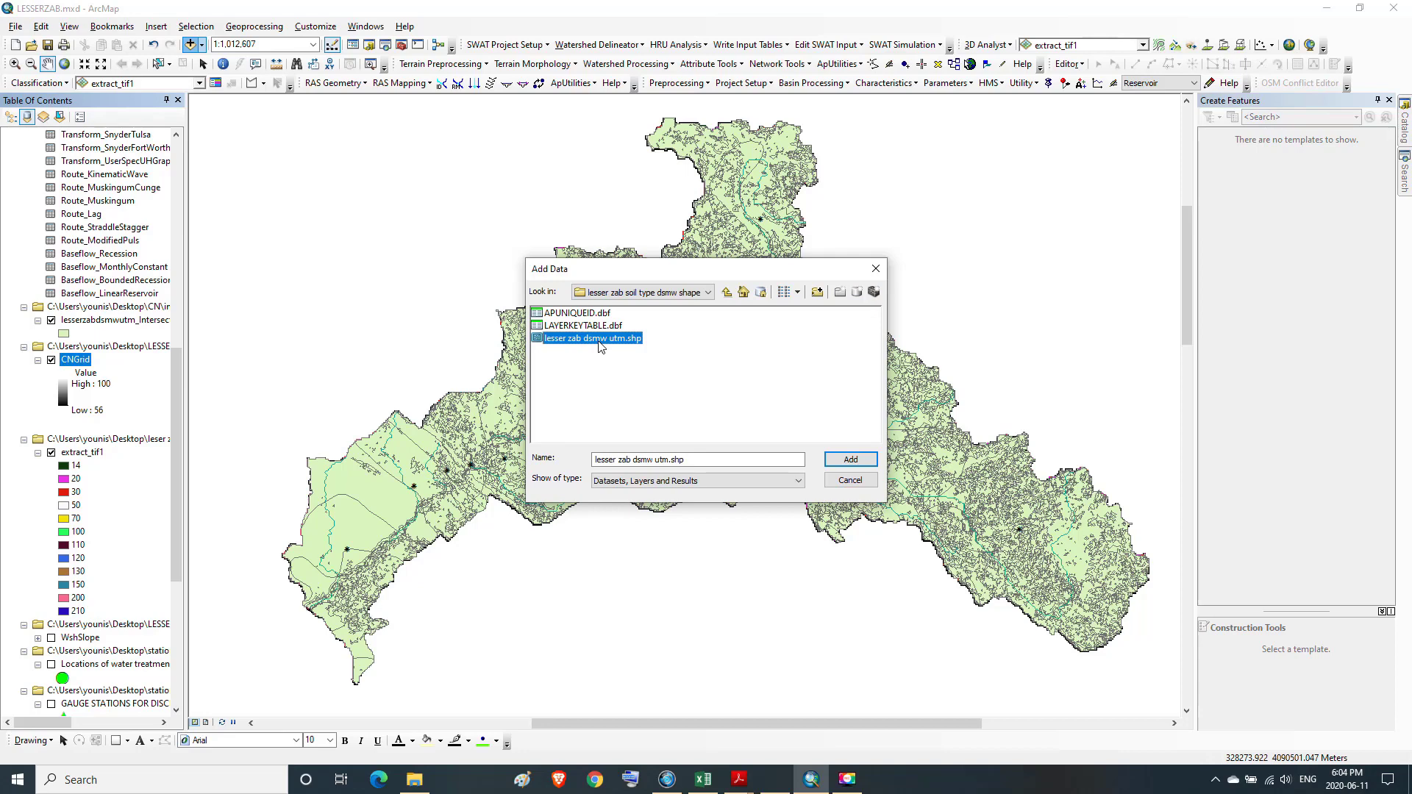
left_click(837, 458)
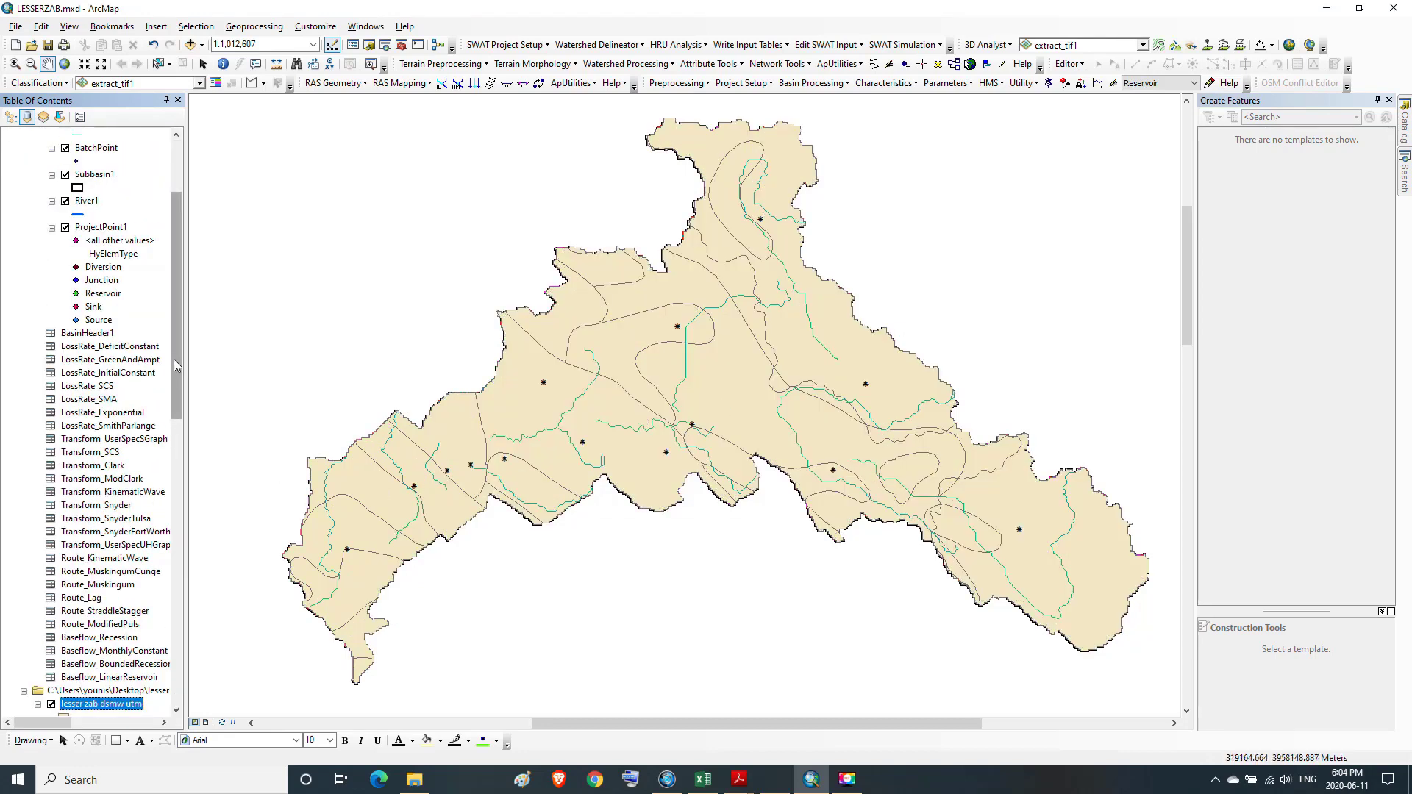
- Open the attribute table of the lesser zab dsmw utm layer
scroll(181, 412, "down", 3)
scroll(181, 403, "down", 1)
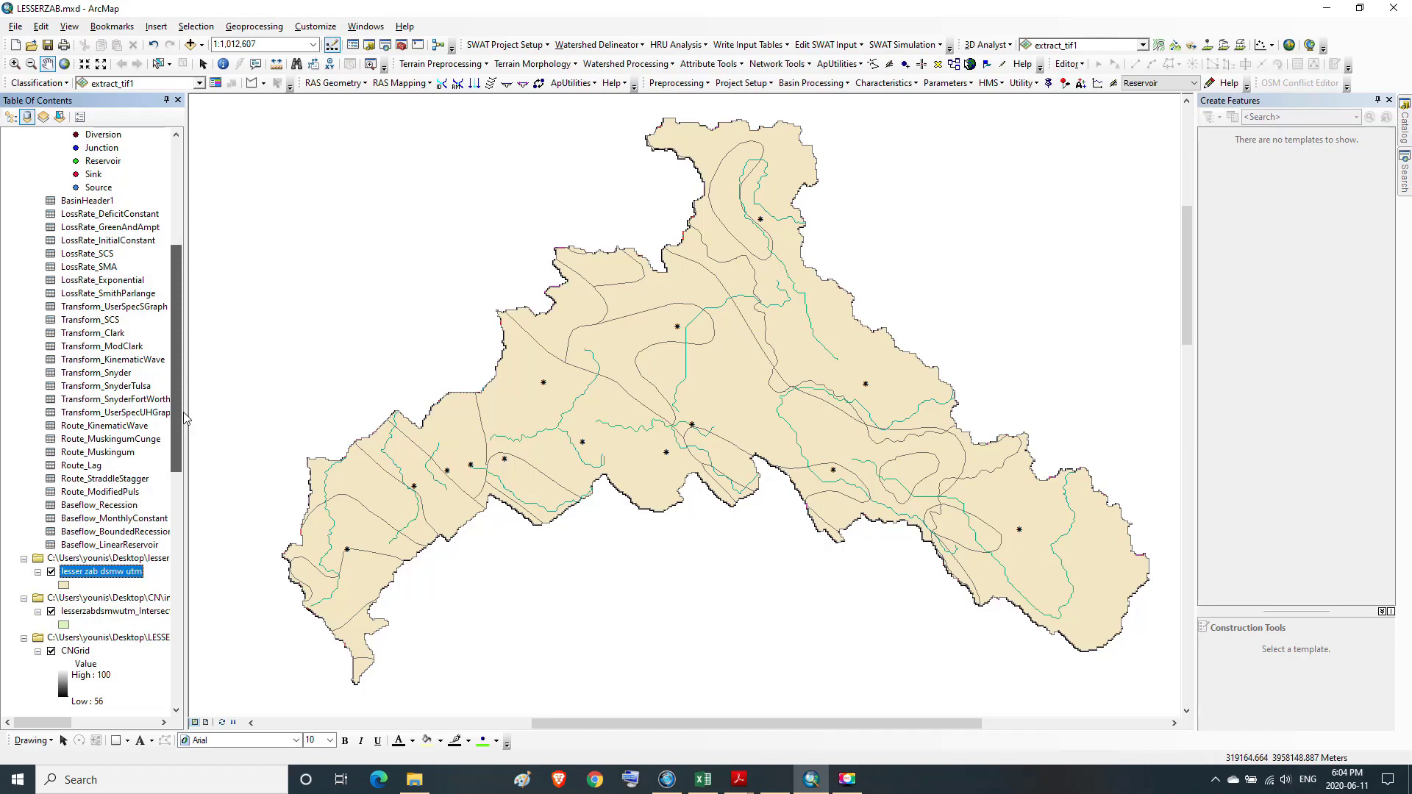
right_click(89, 573)
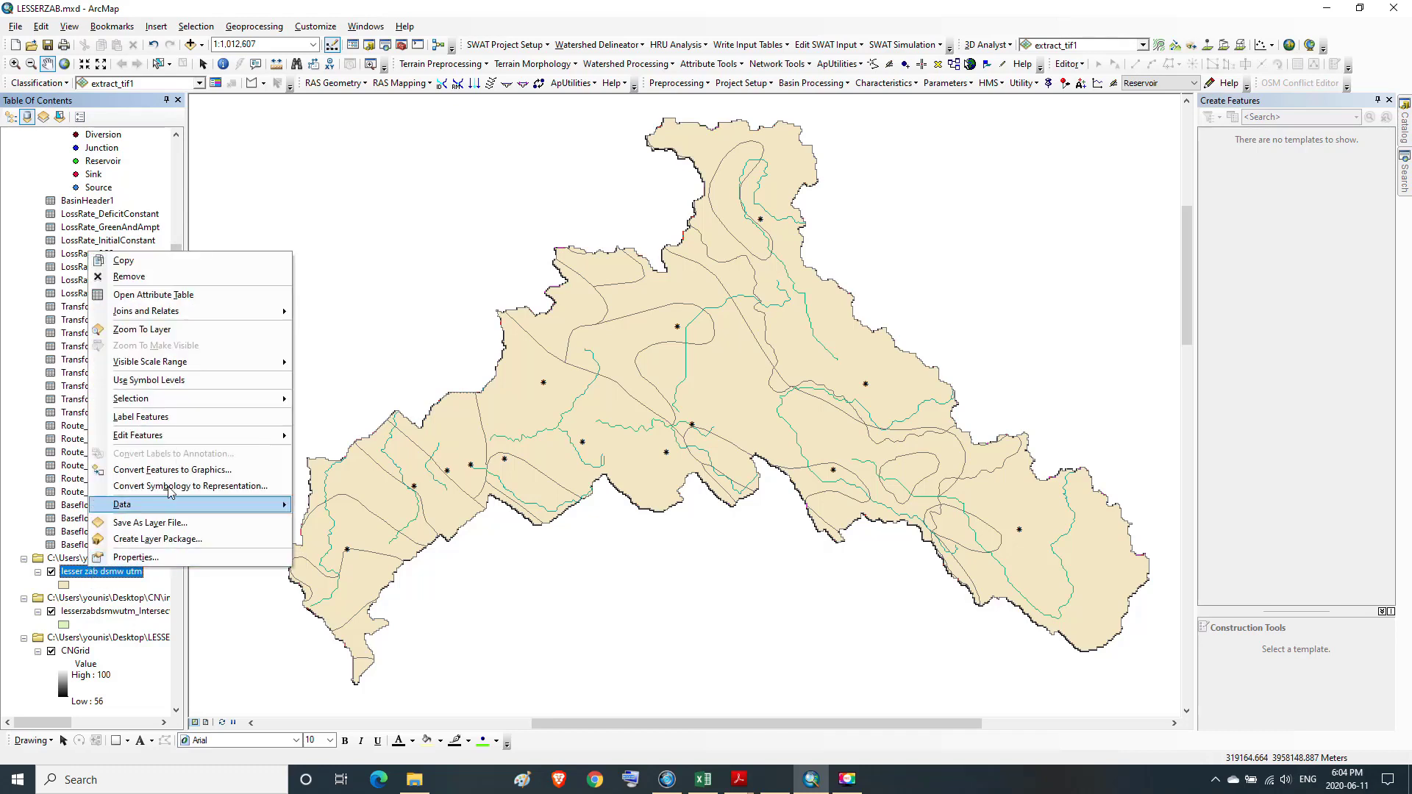
left_click(153, 295)
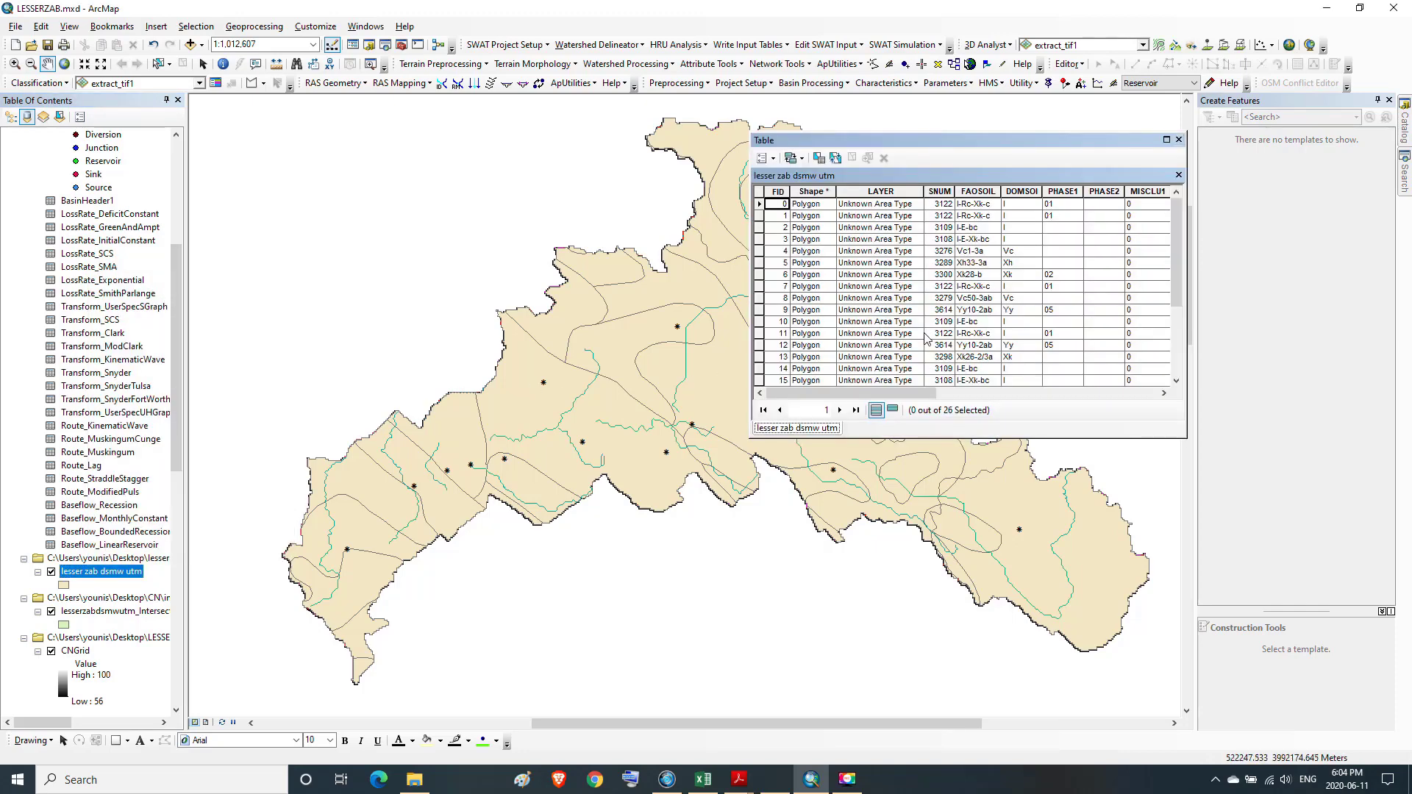
- Examine the SOILCODE column across the lesser zab dsmw utm attribute table and close the table
left_click(1167, 139)
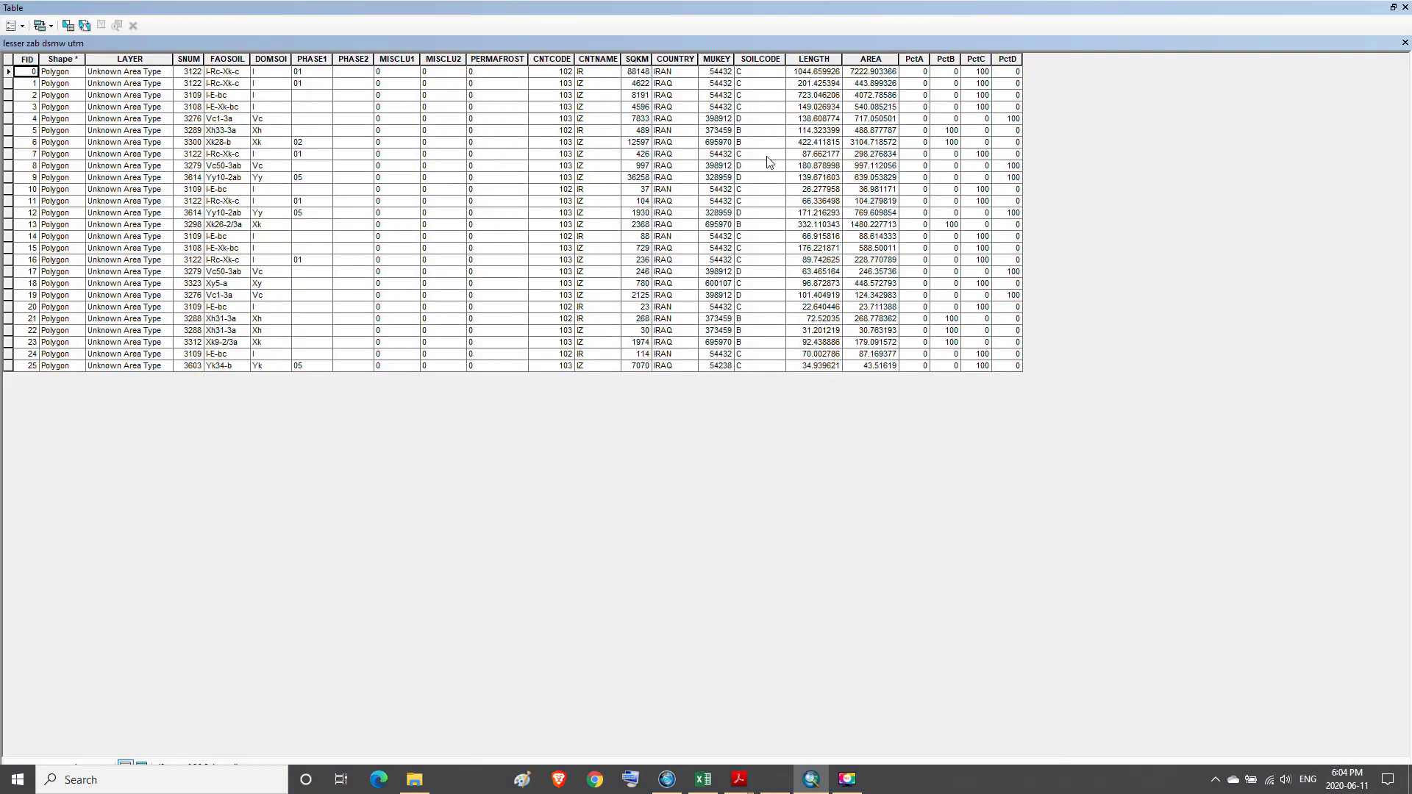
left_click(764, 59)
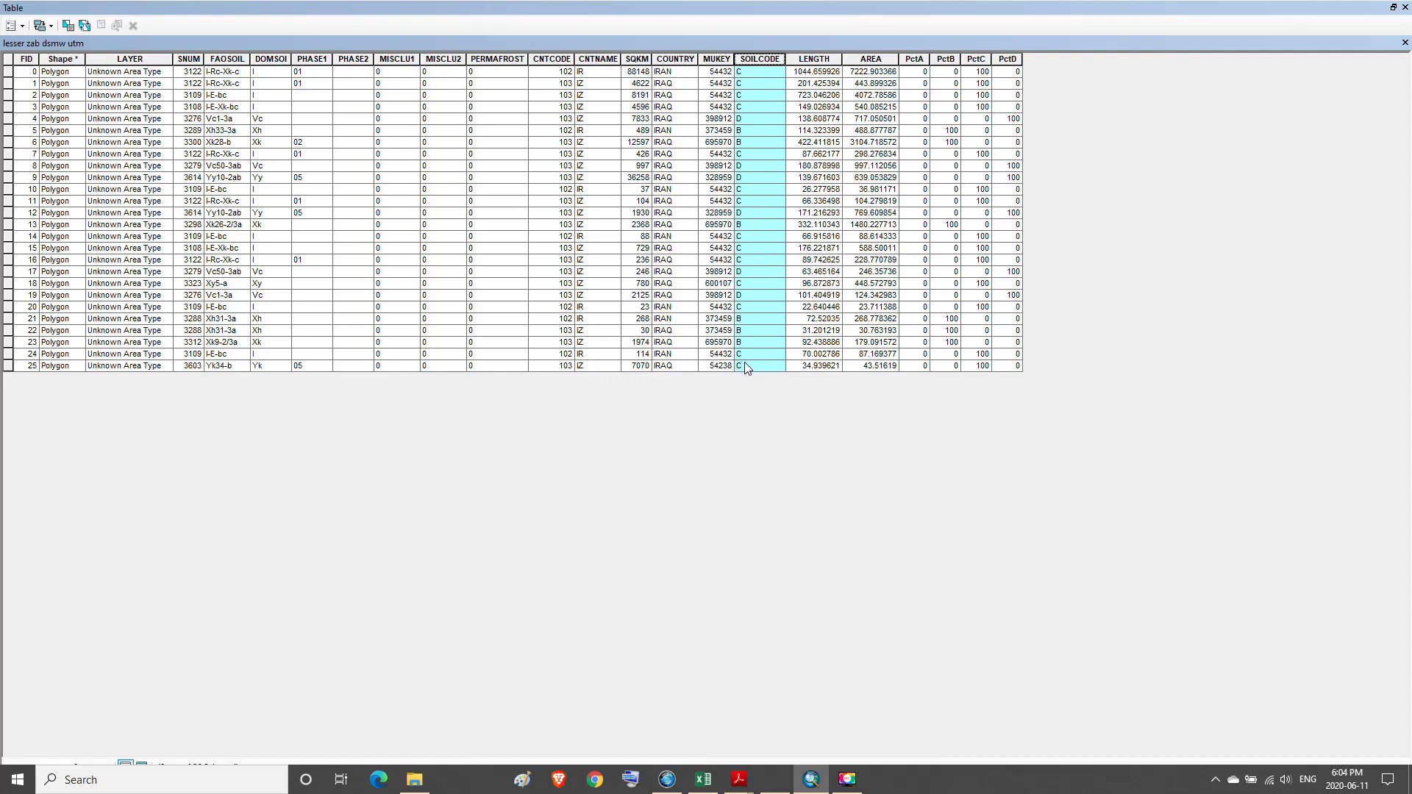
left_click(761, 70)
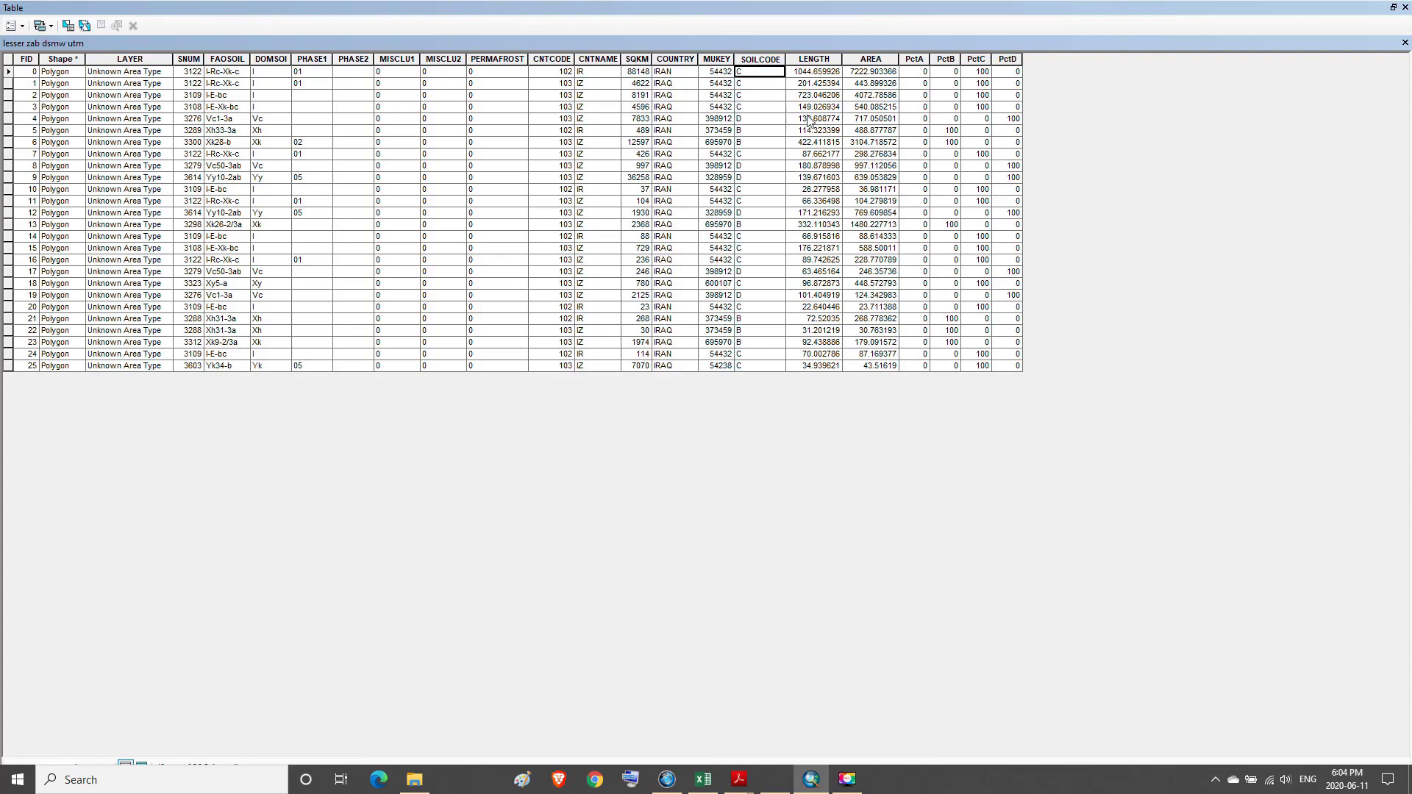
left_click(1393, 7)
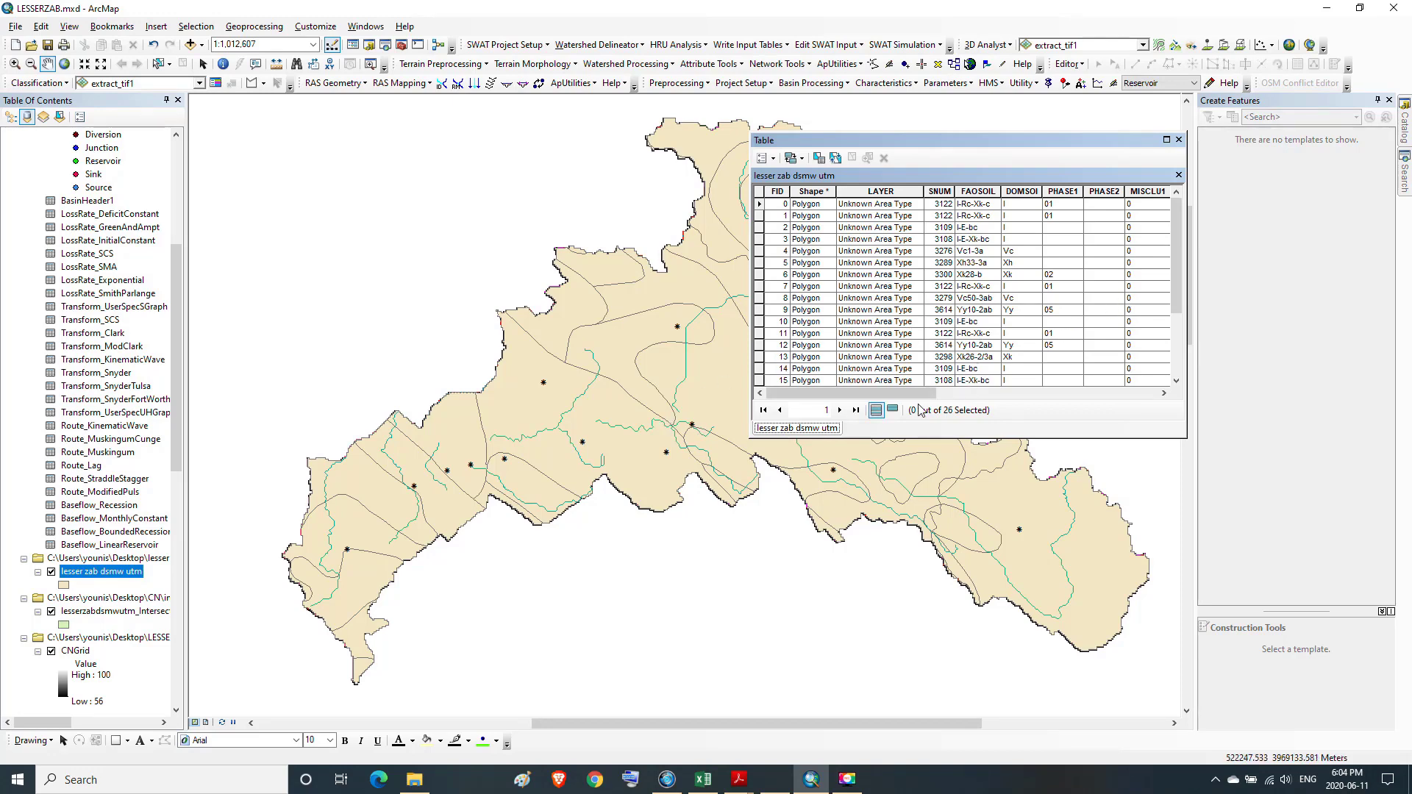
left_click_drag(919, 396, 1071, 399)
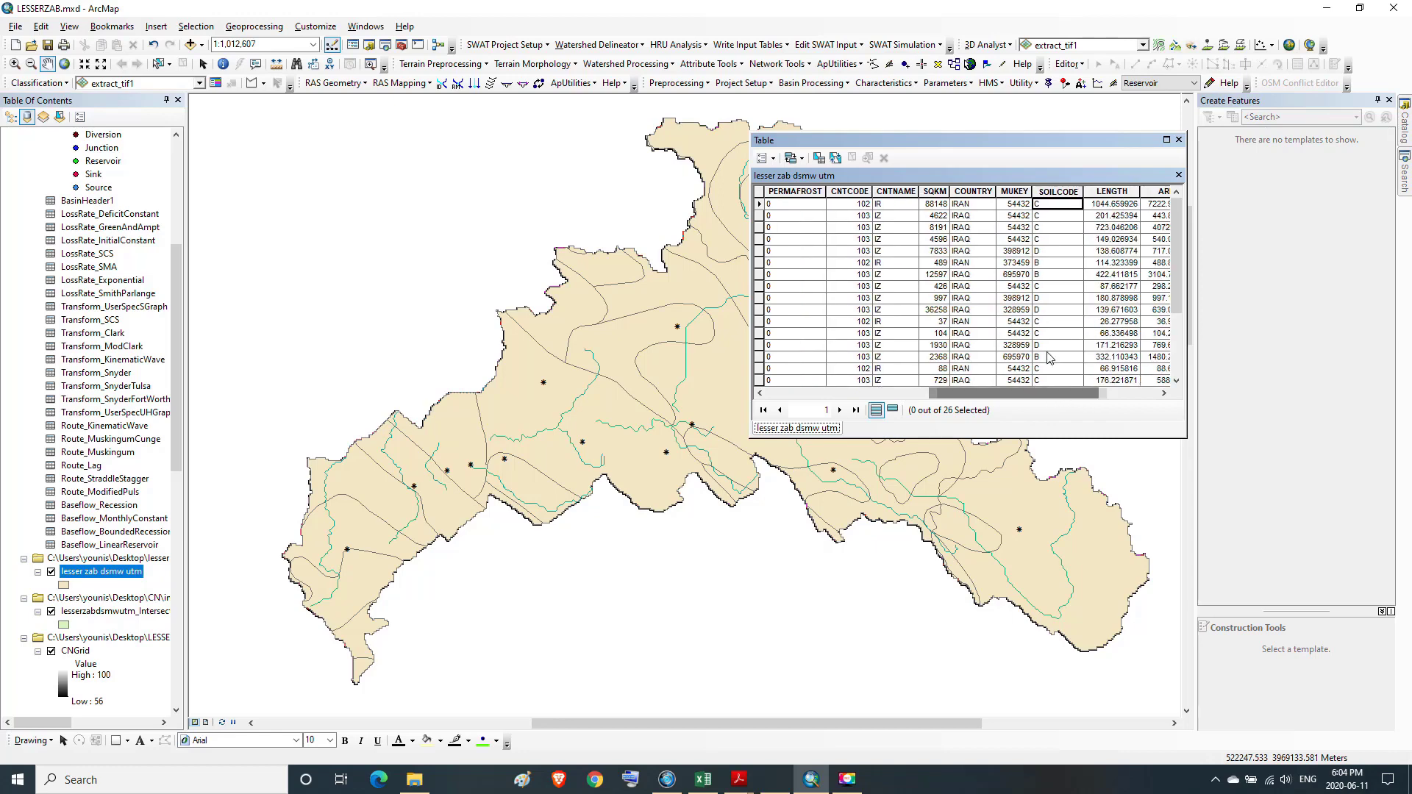
left_click(1056, 191)
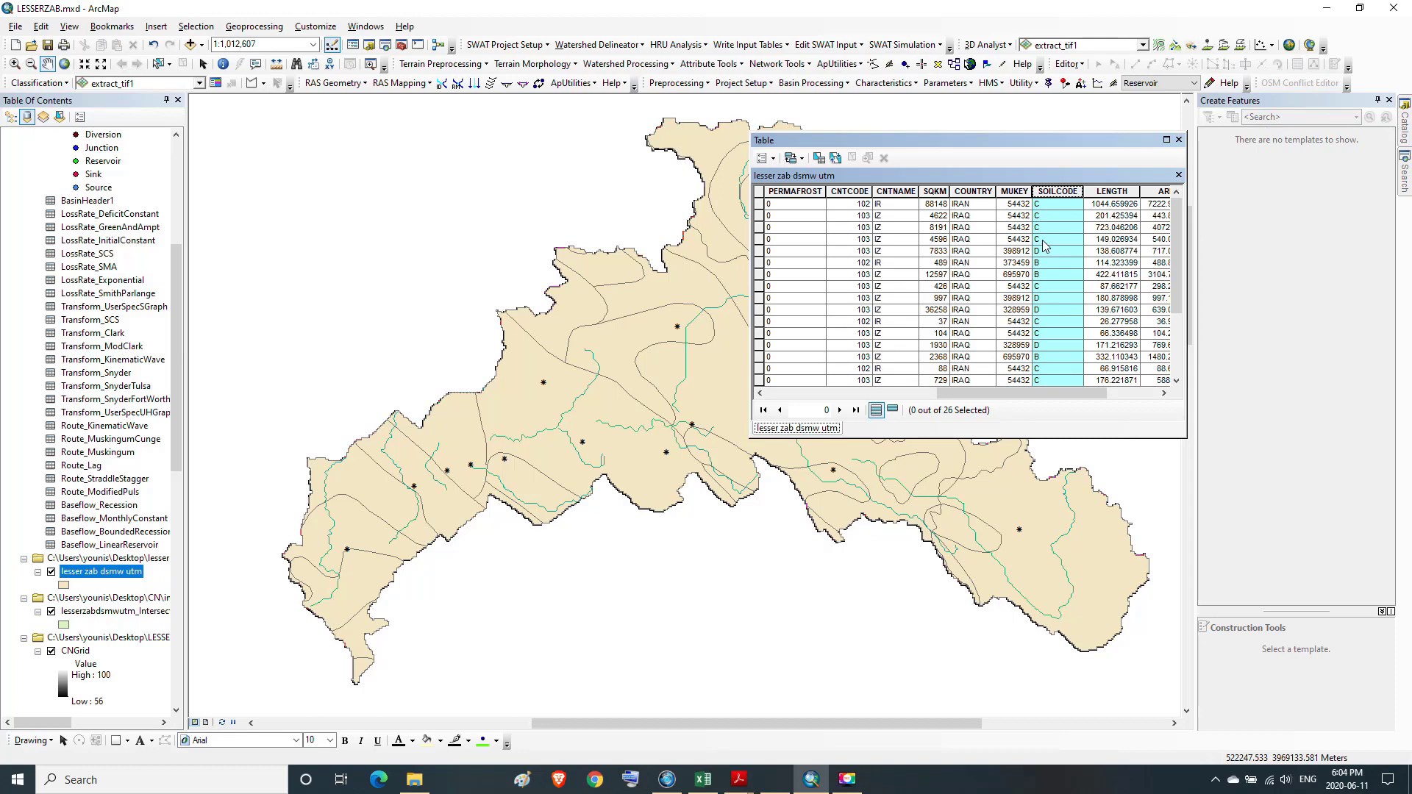
left_click(1061, 204)
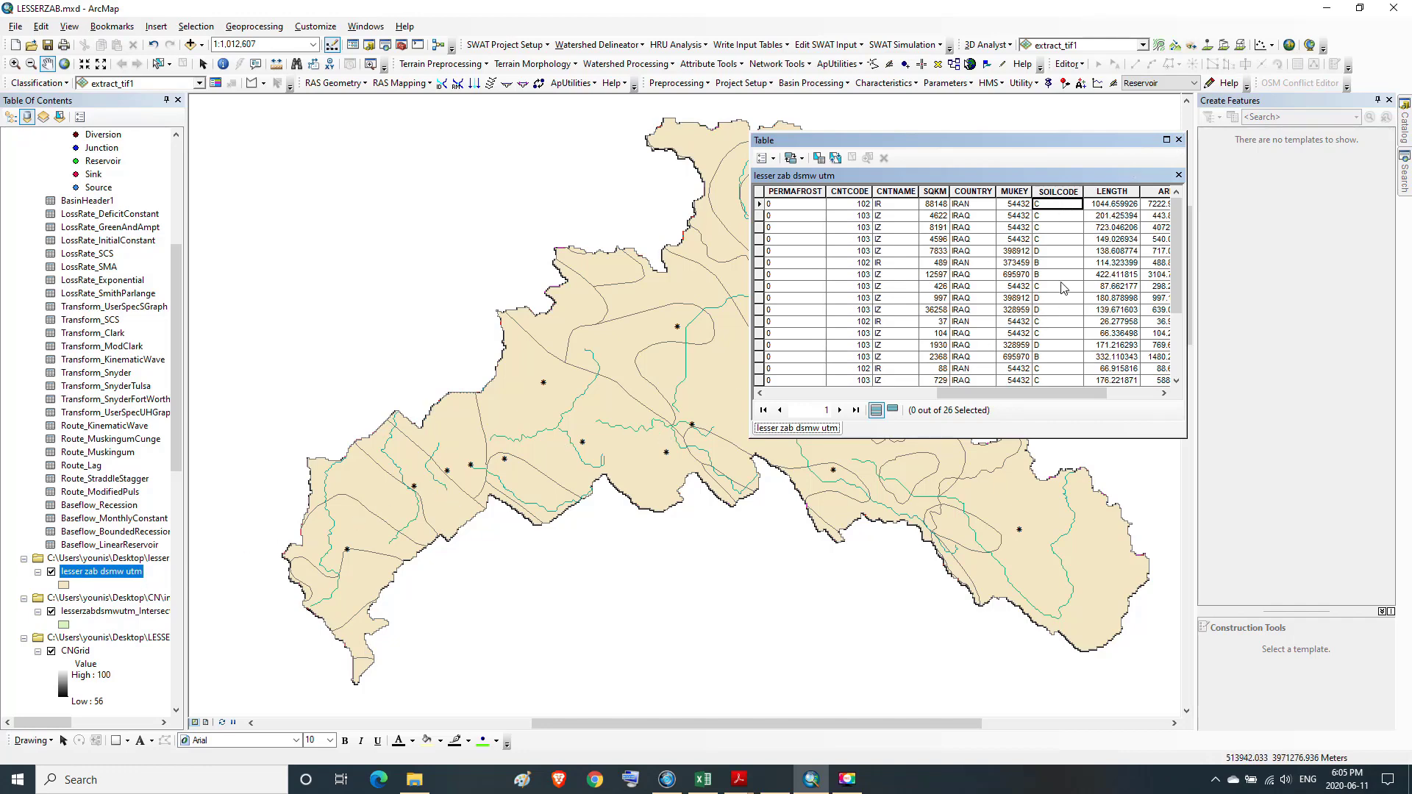
left_click(1179, 140)
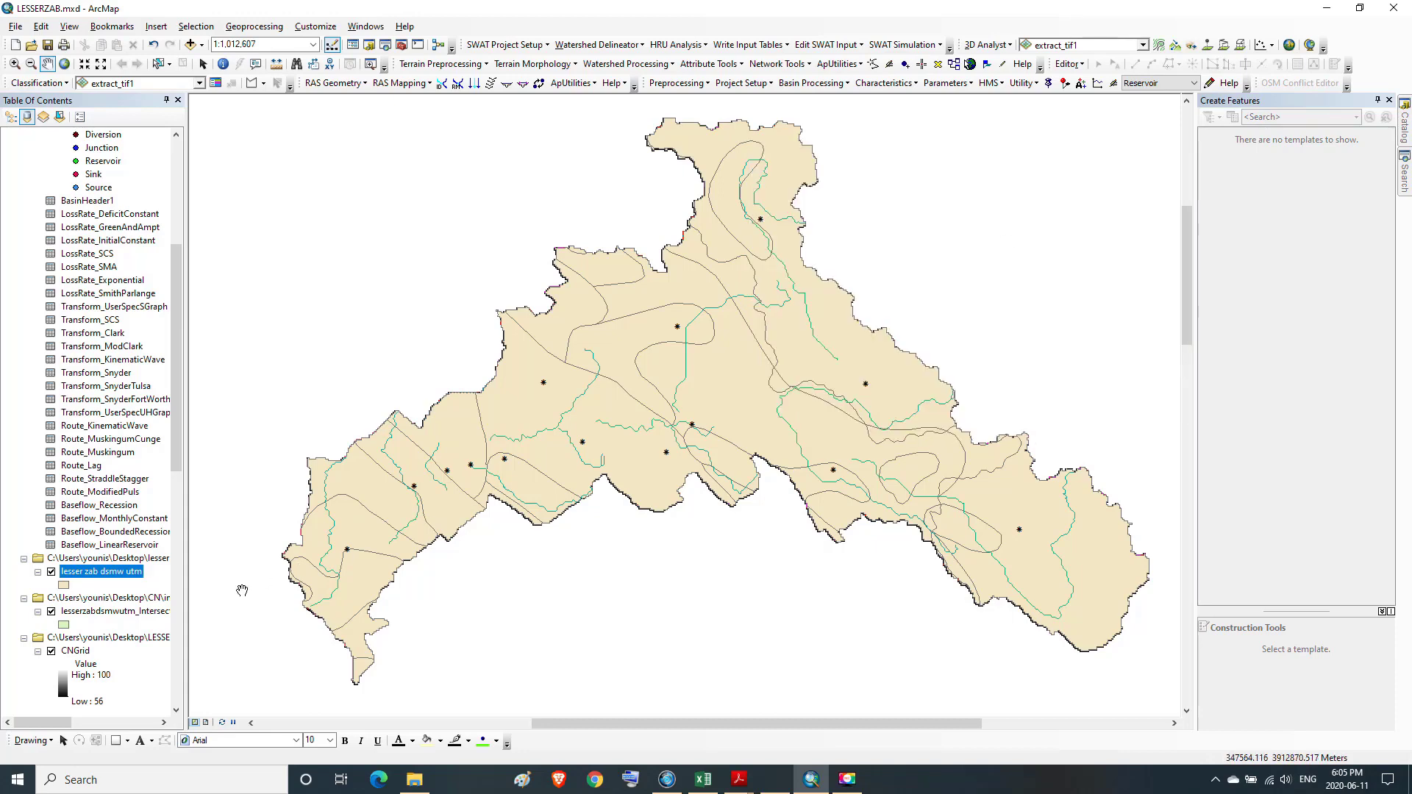
- Symbolize the CNGrid layer by unique values, computing the missing unique values, and show its curve number classes in the legend
left_click(73, 652)
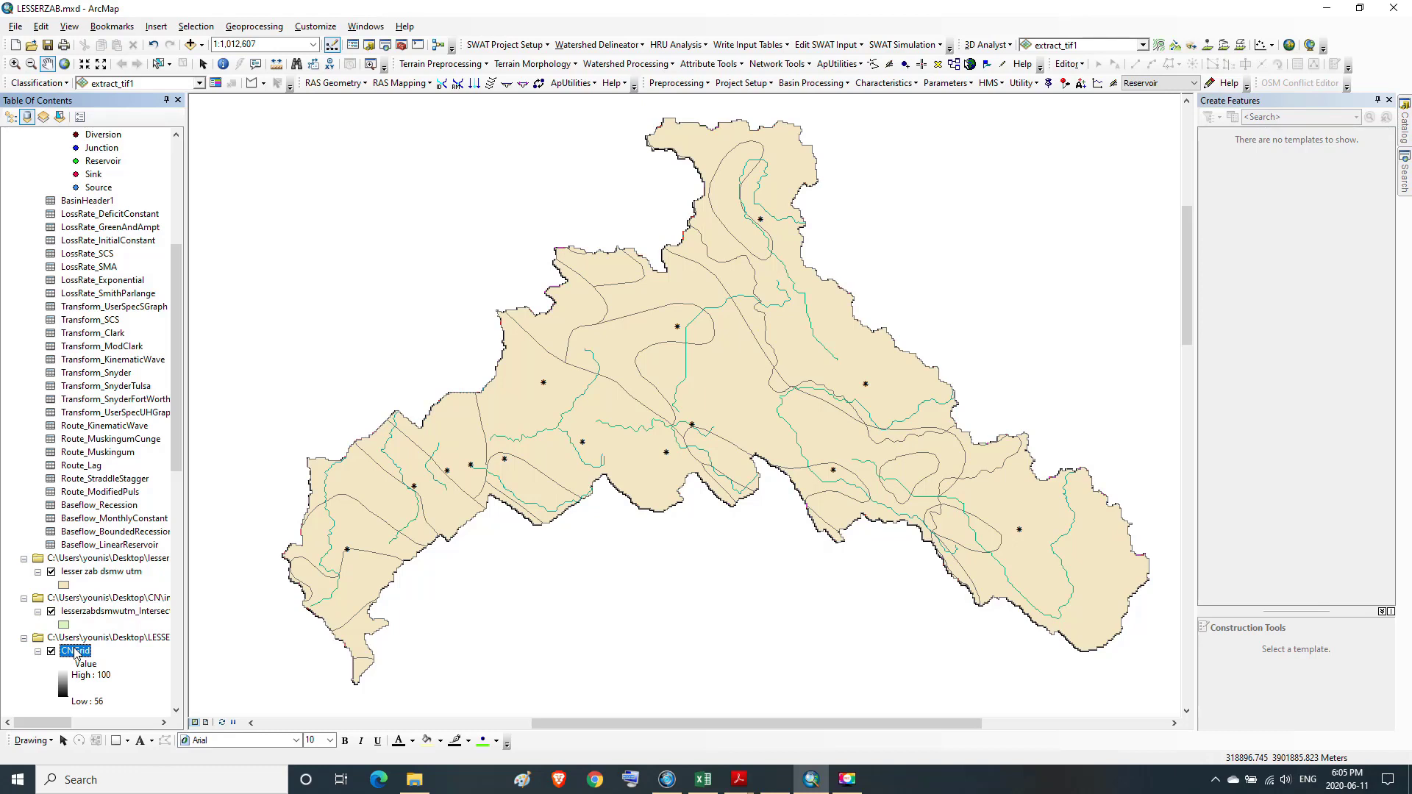
right_click(75, 653)
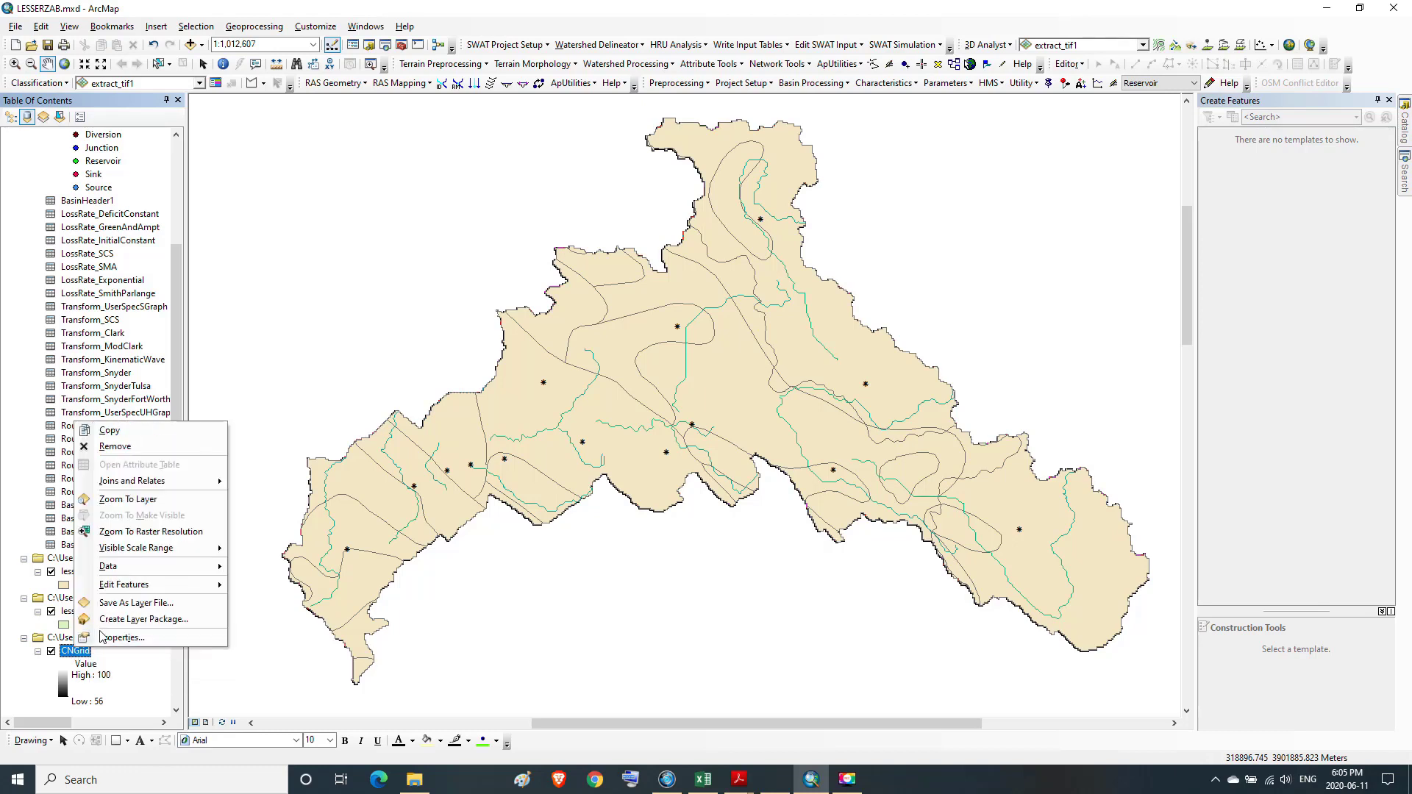
left_click(106, 637)
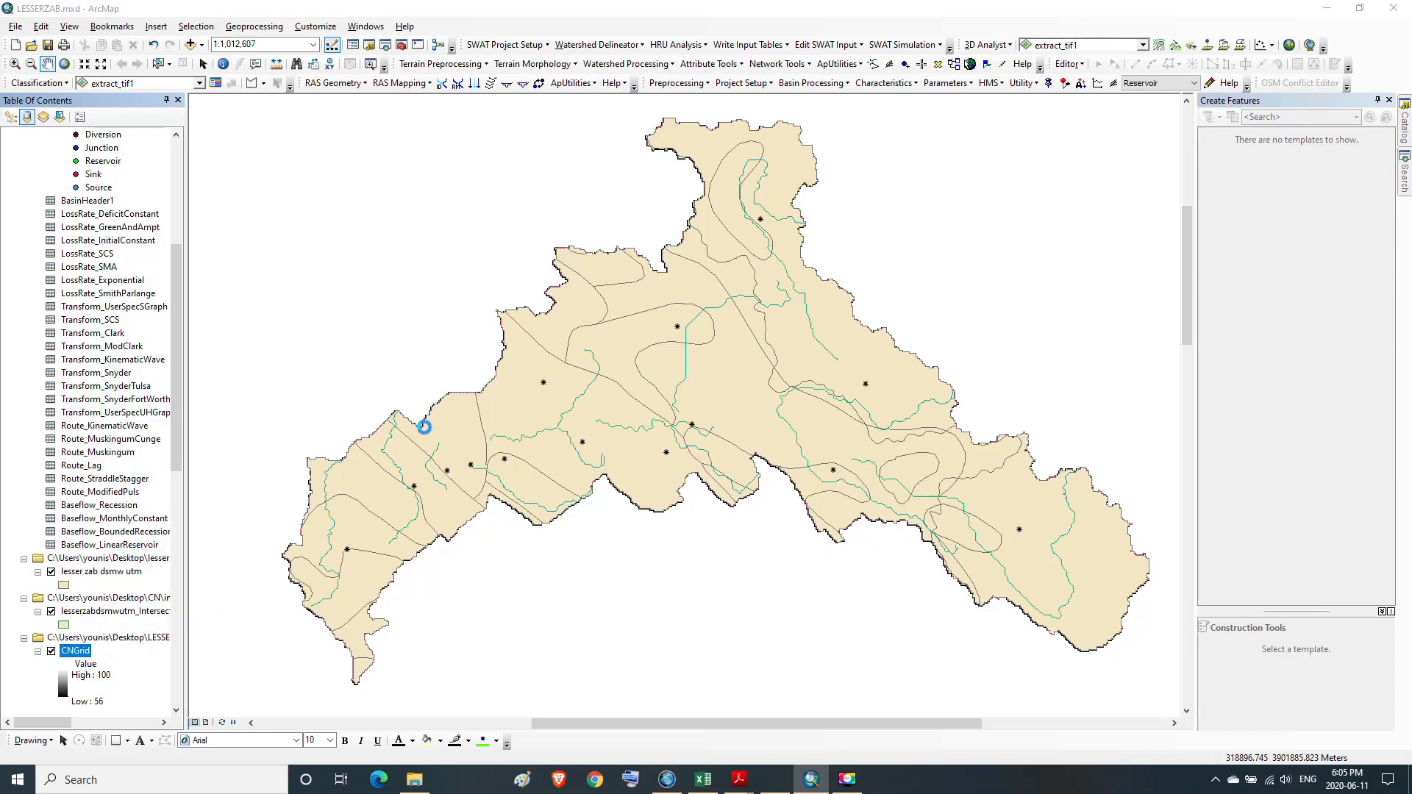
left_click(525, 273)
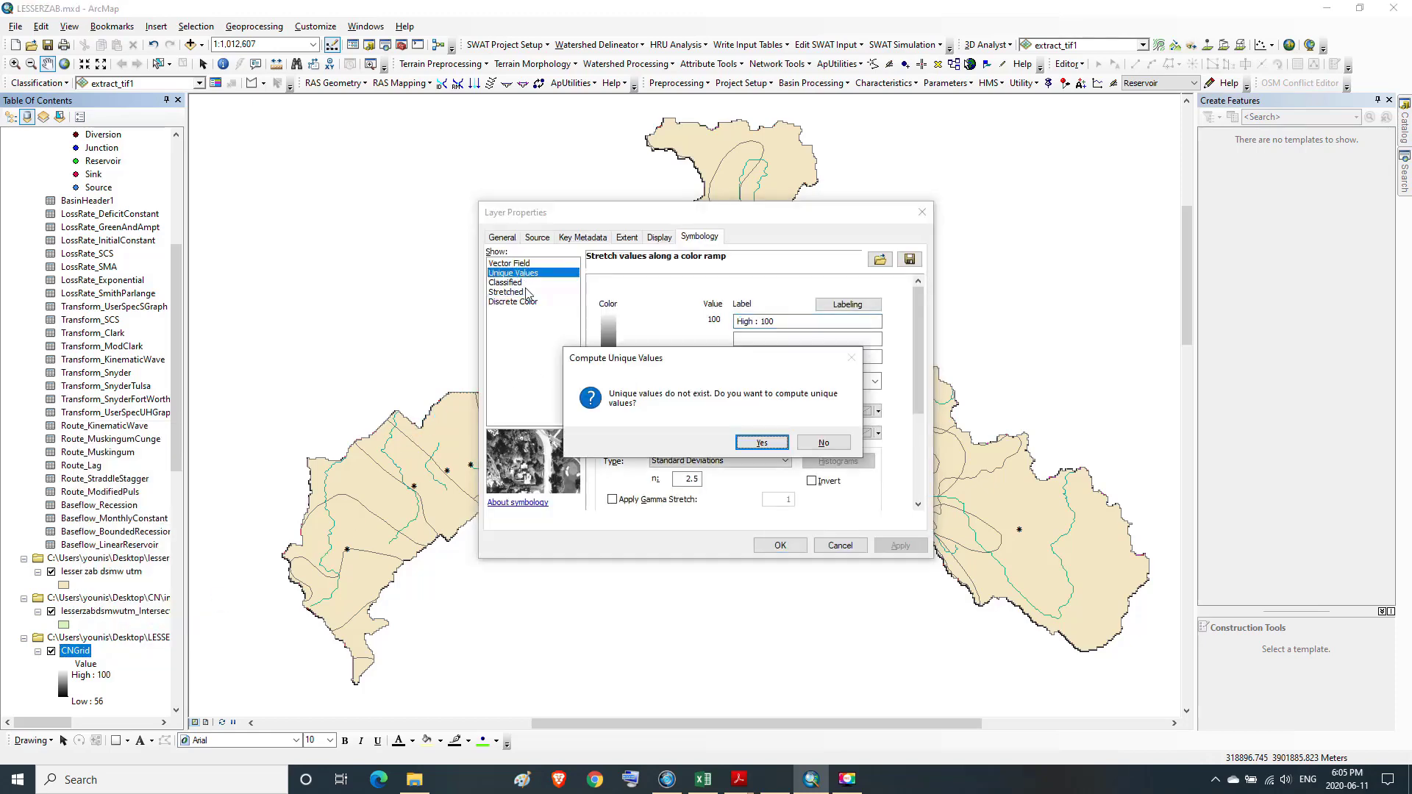
left_click(739, 446)
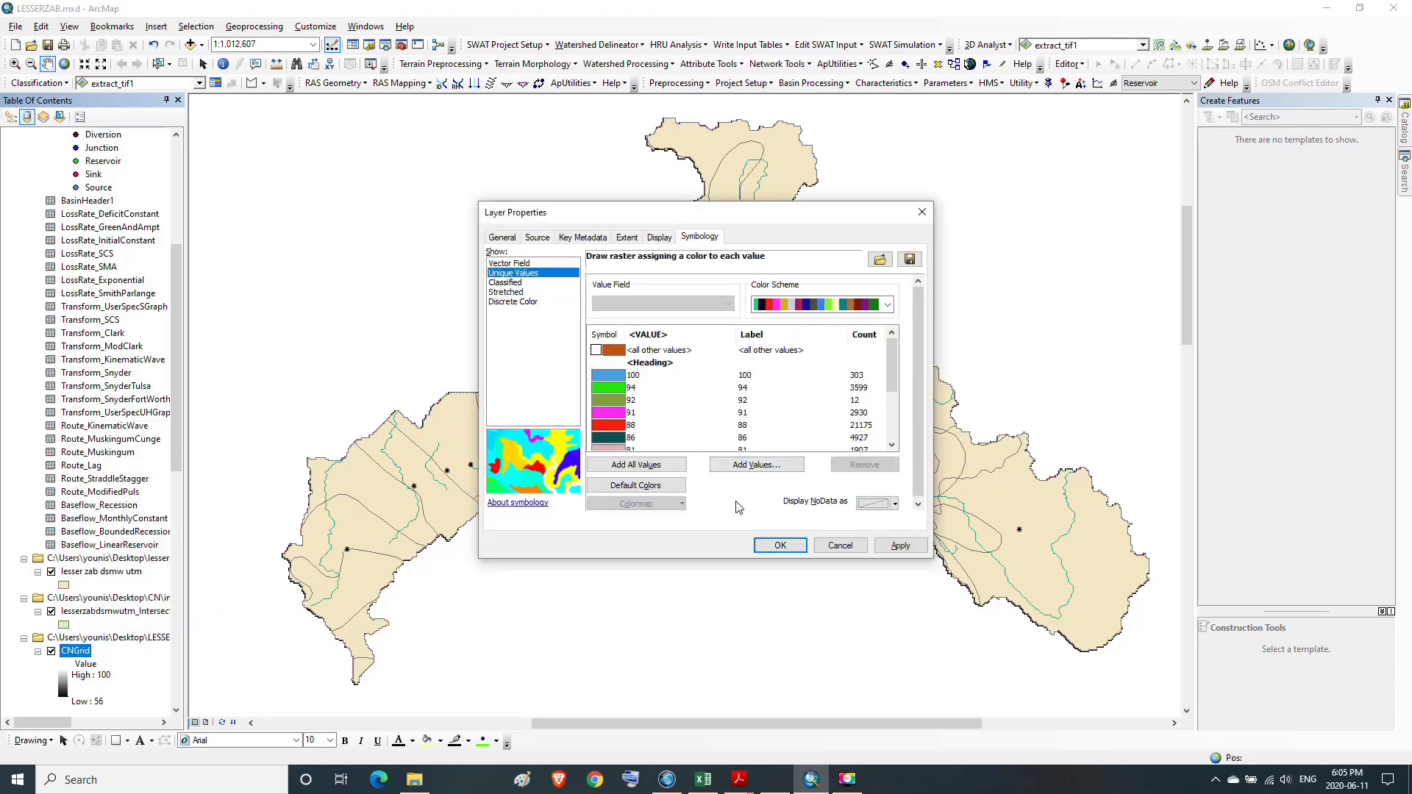
left_click(768, 544)
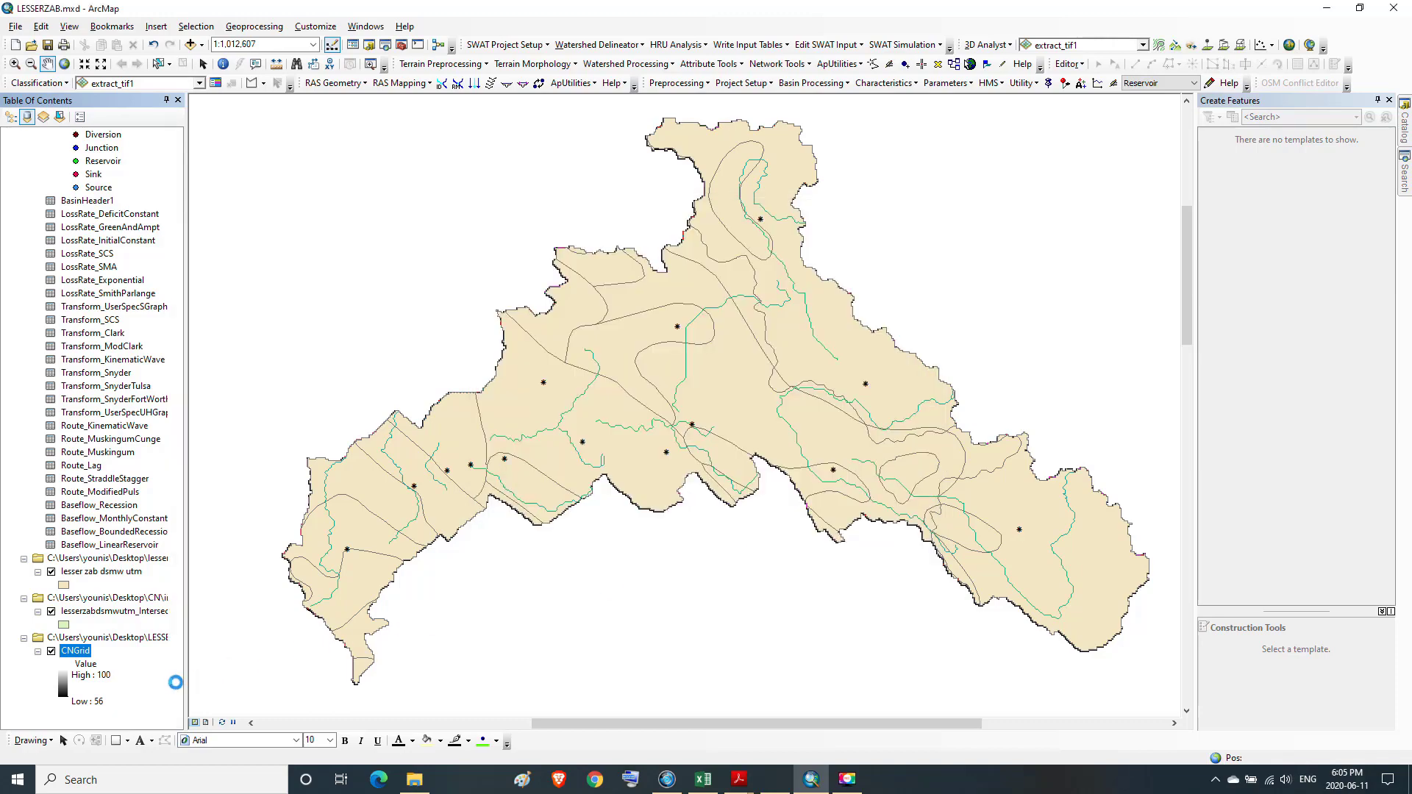
left_click_drag(182, 412, 179, 469)
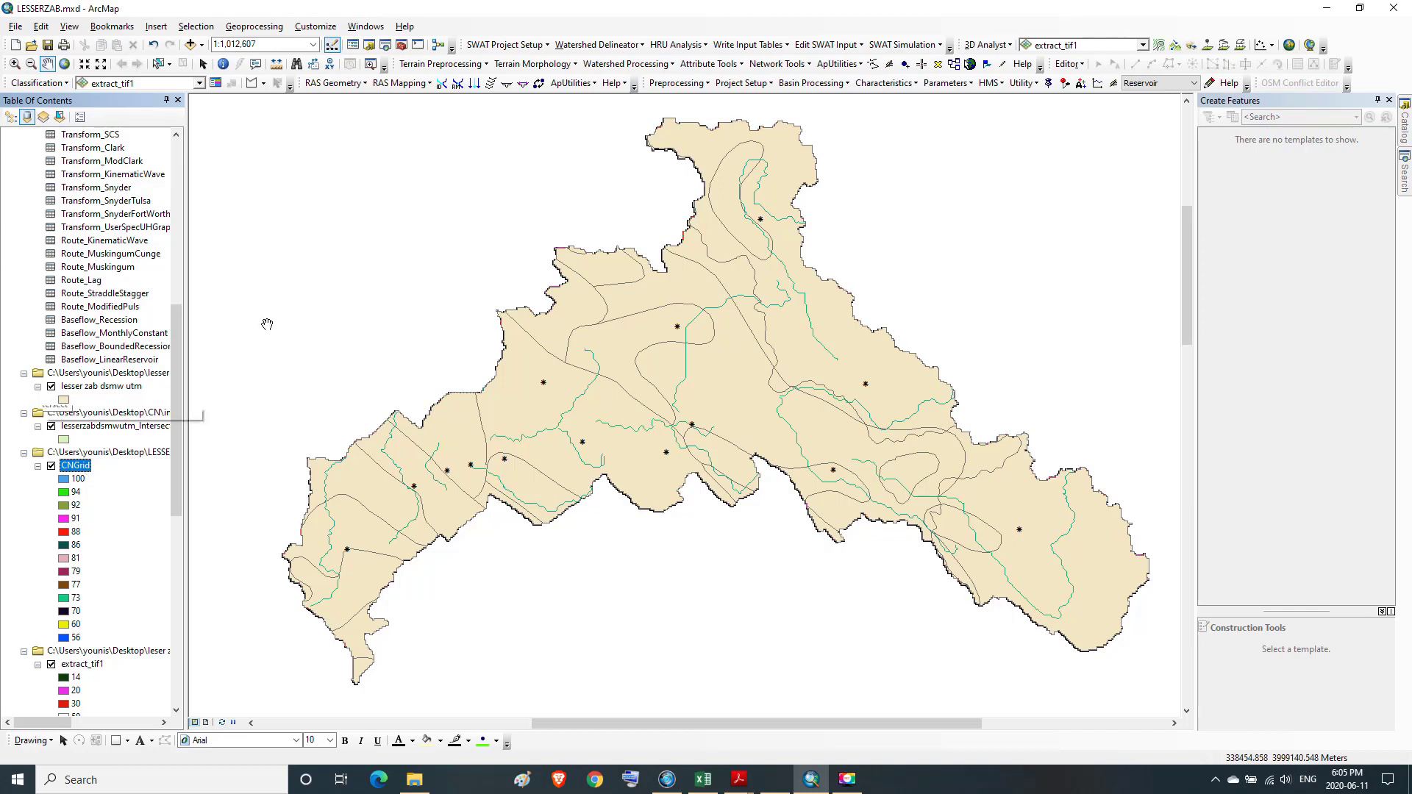
left_click(86, 466)
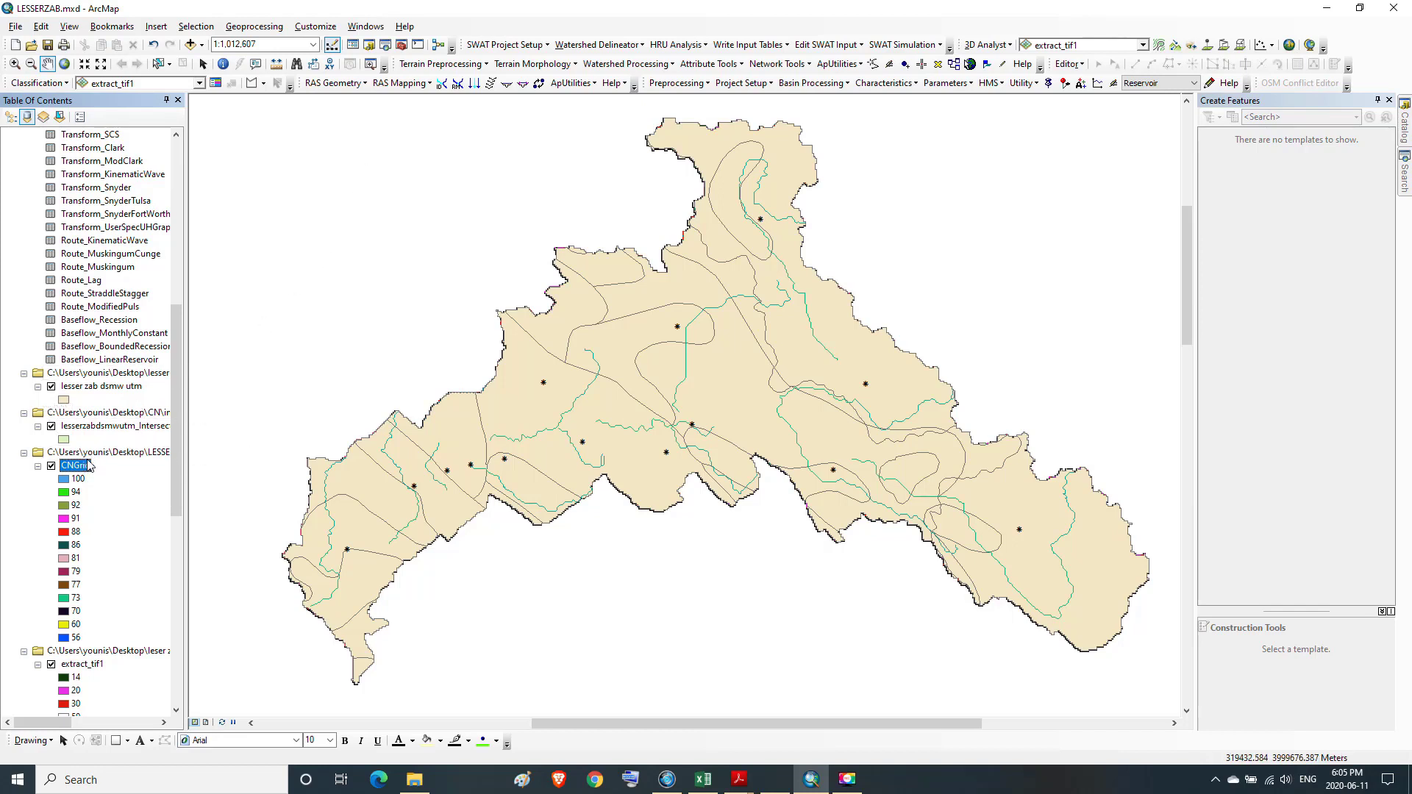
- Start the Raster to Point conversion tool with CNGrid as the input raster and Value as the field
left_click(402, 46)
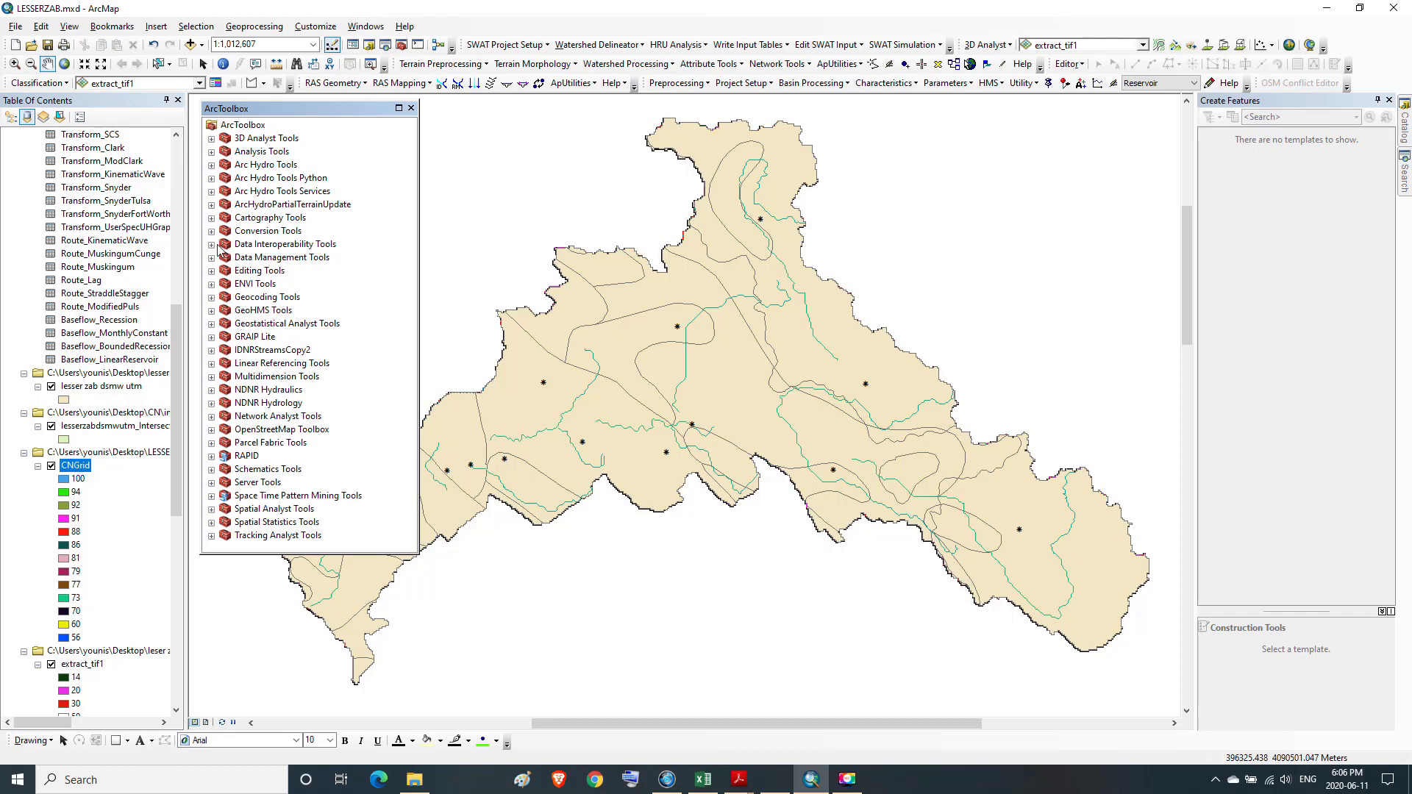
left_click(211, 233)
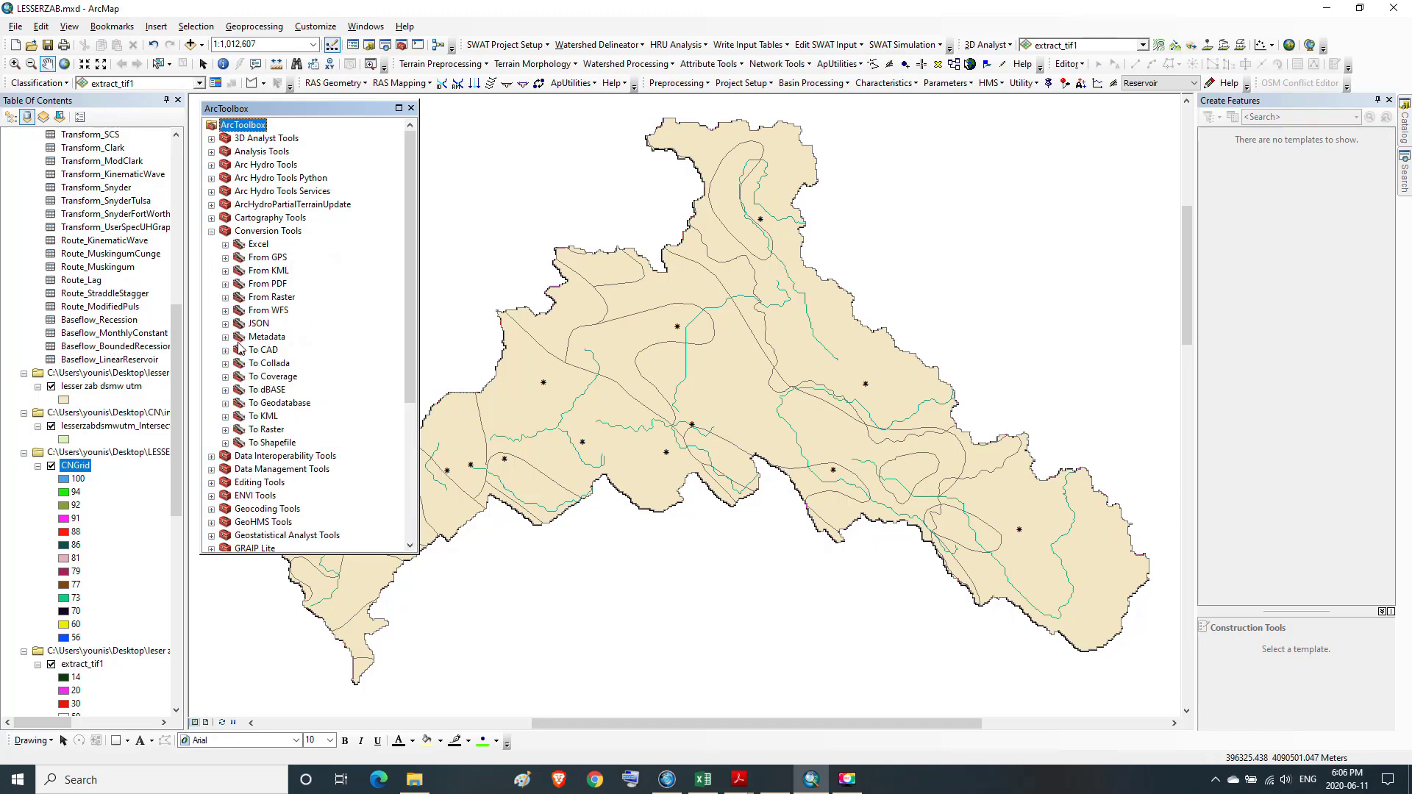
left_click(225, 298)
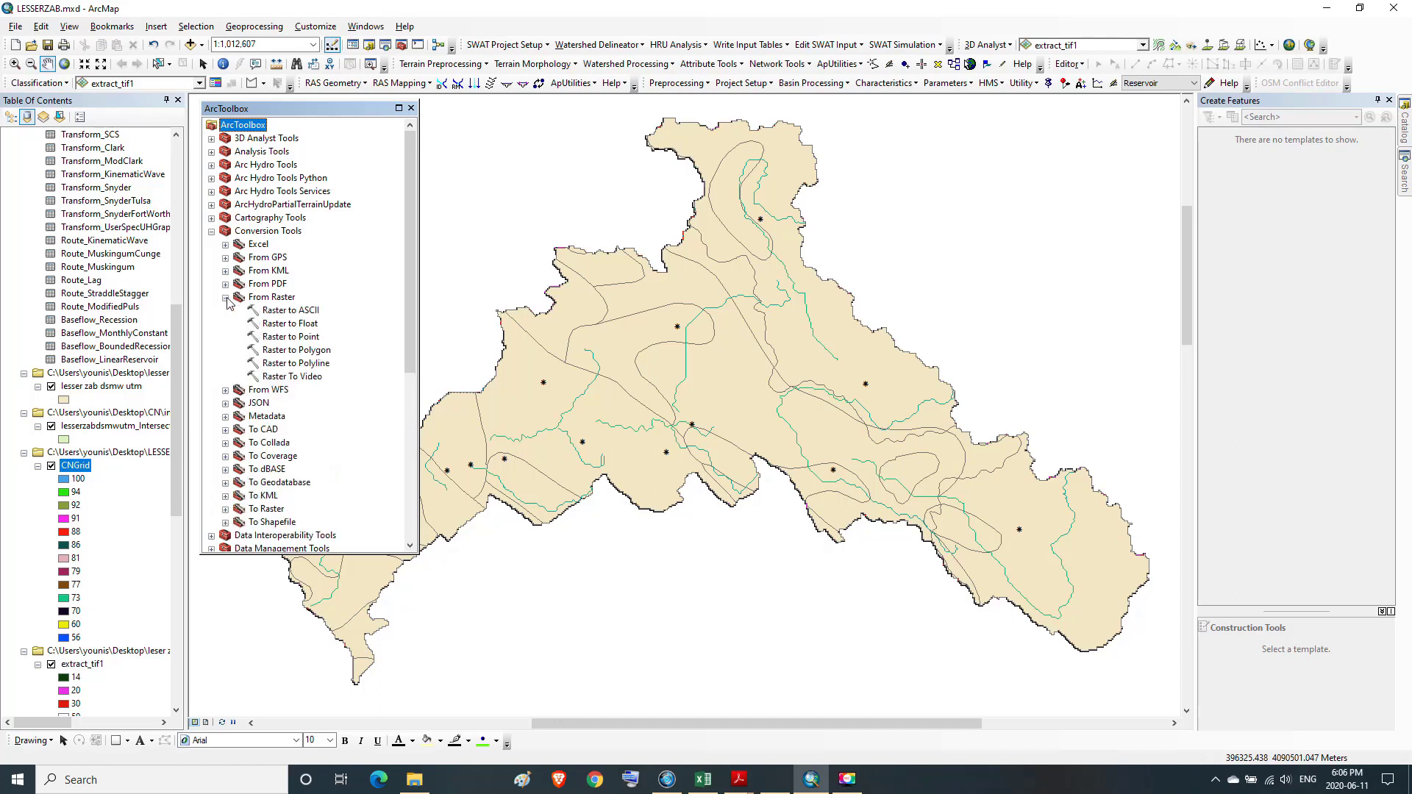
double_click(288, 337)
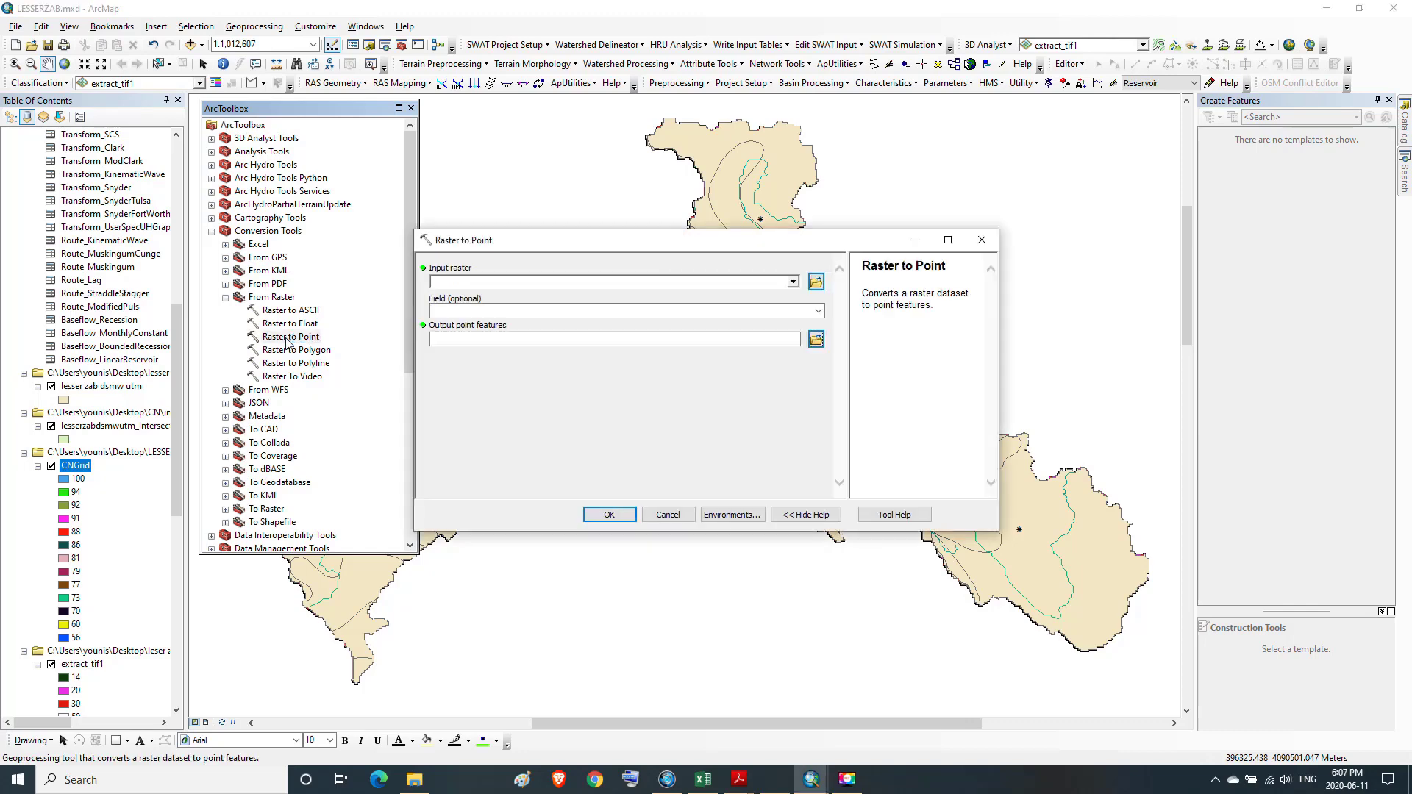
left_click(791, 282)
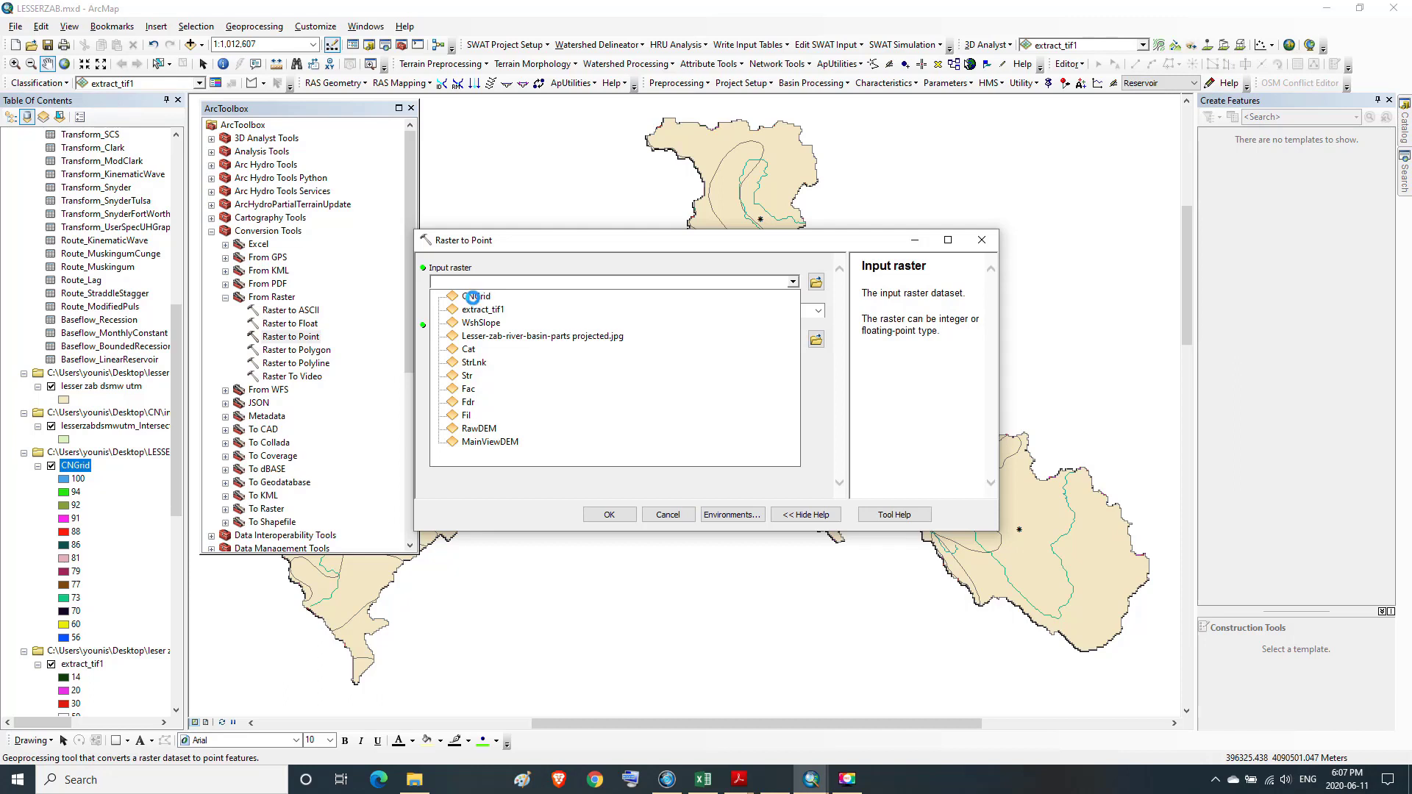
left_click(475, 297)
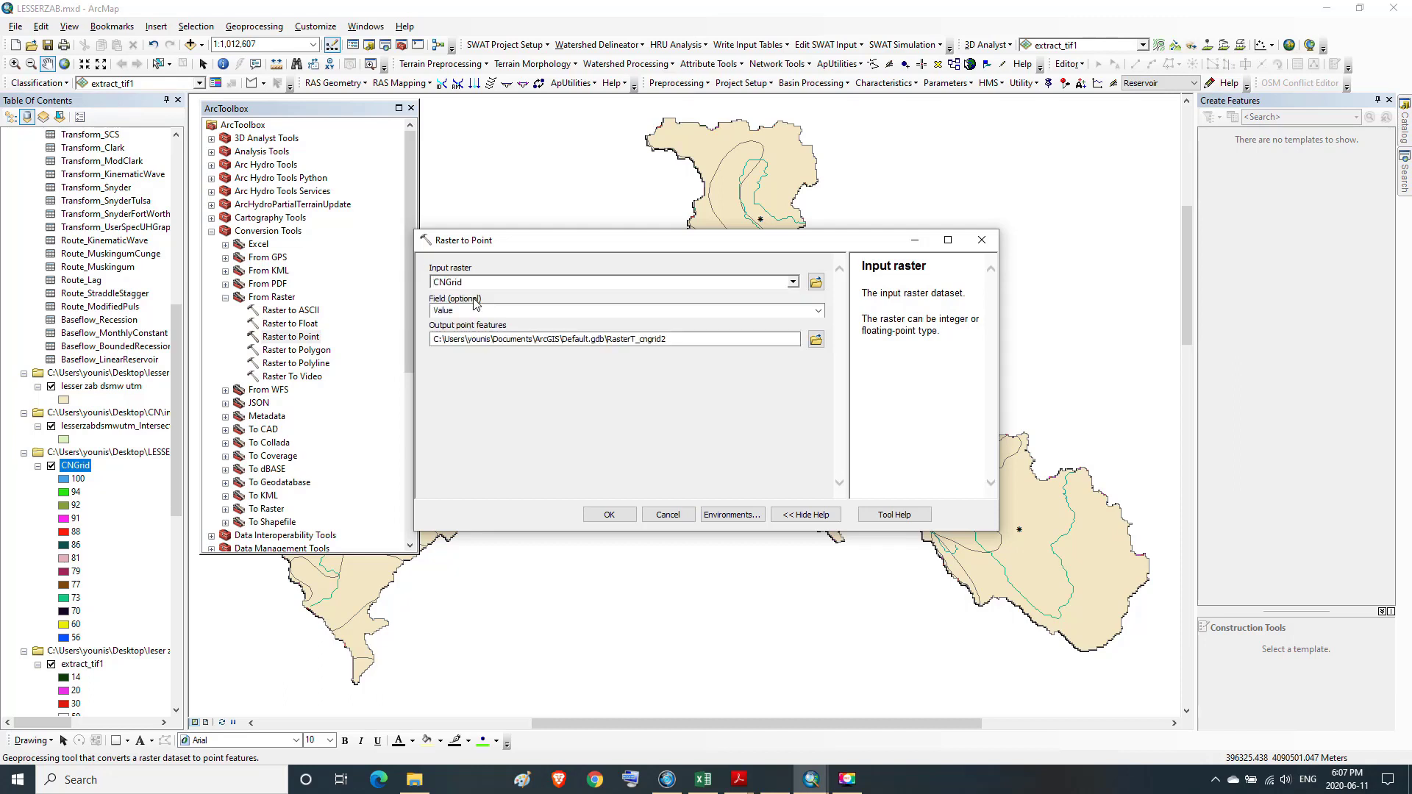
left_click(818, 312)
left_click(818, 314)
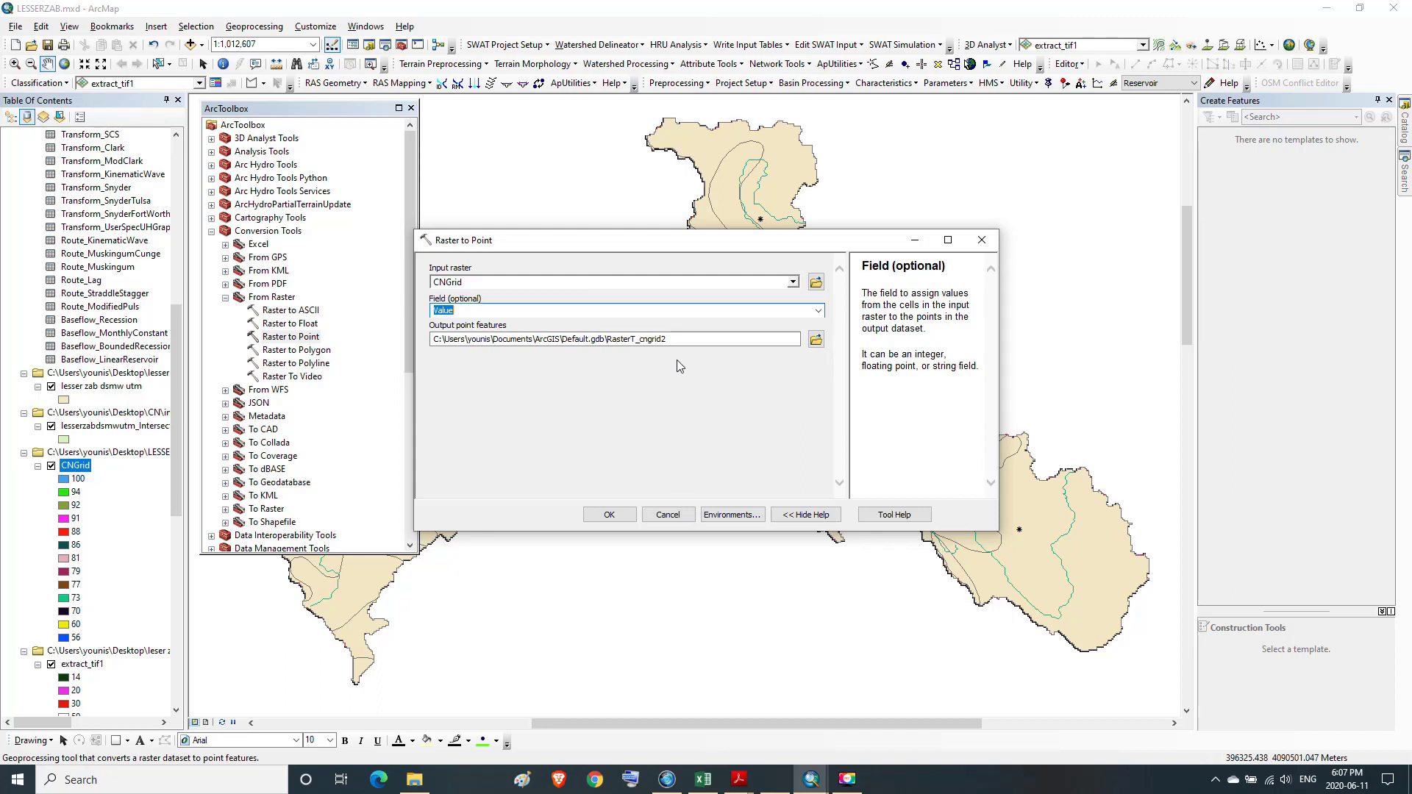
- Copy the output name RasterT_cngrid and browse to the desktop's LESSERZAB folder for the output point features
left_click(665, 339)
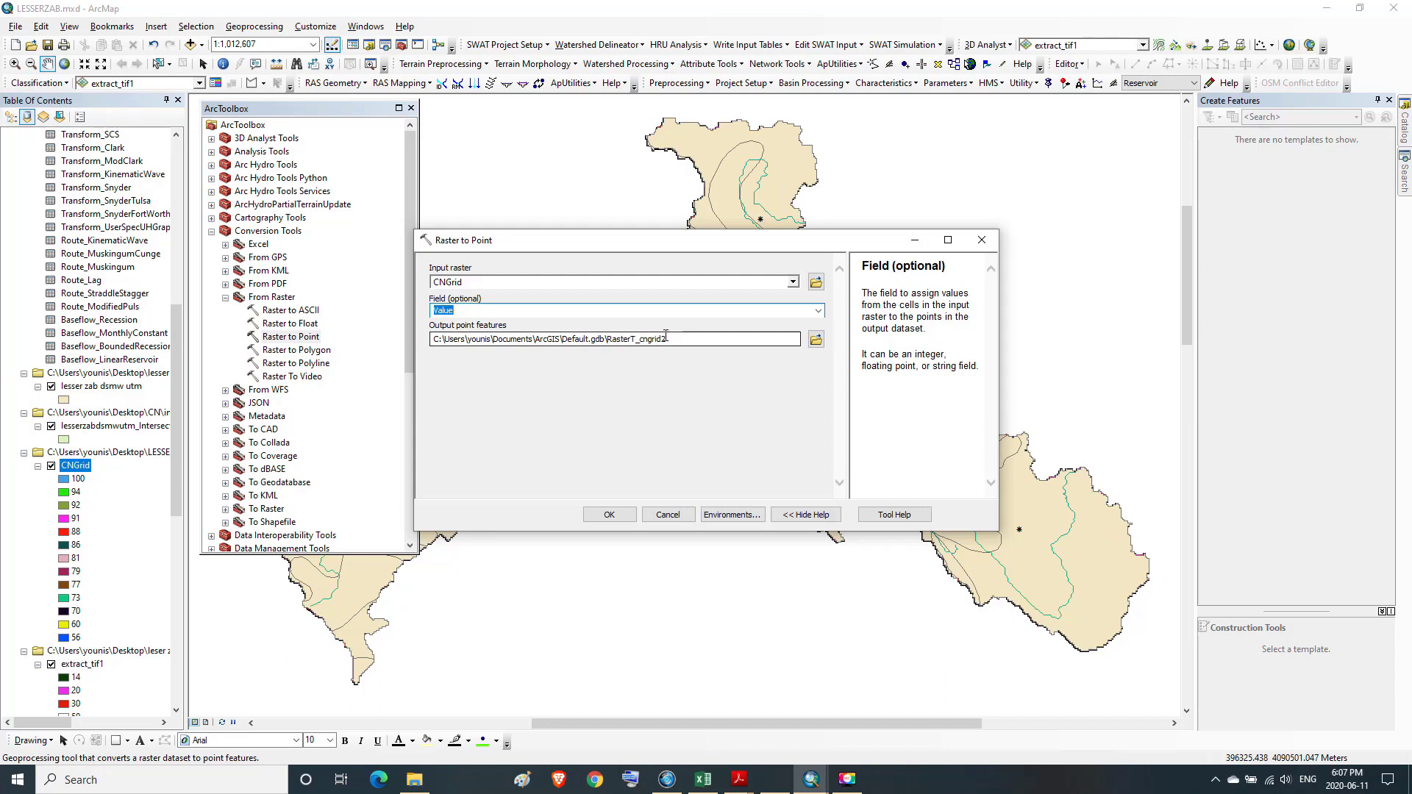
left_click_drag(664, 339, 616, 354)
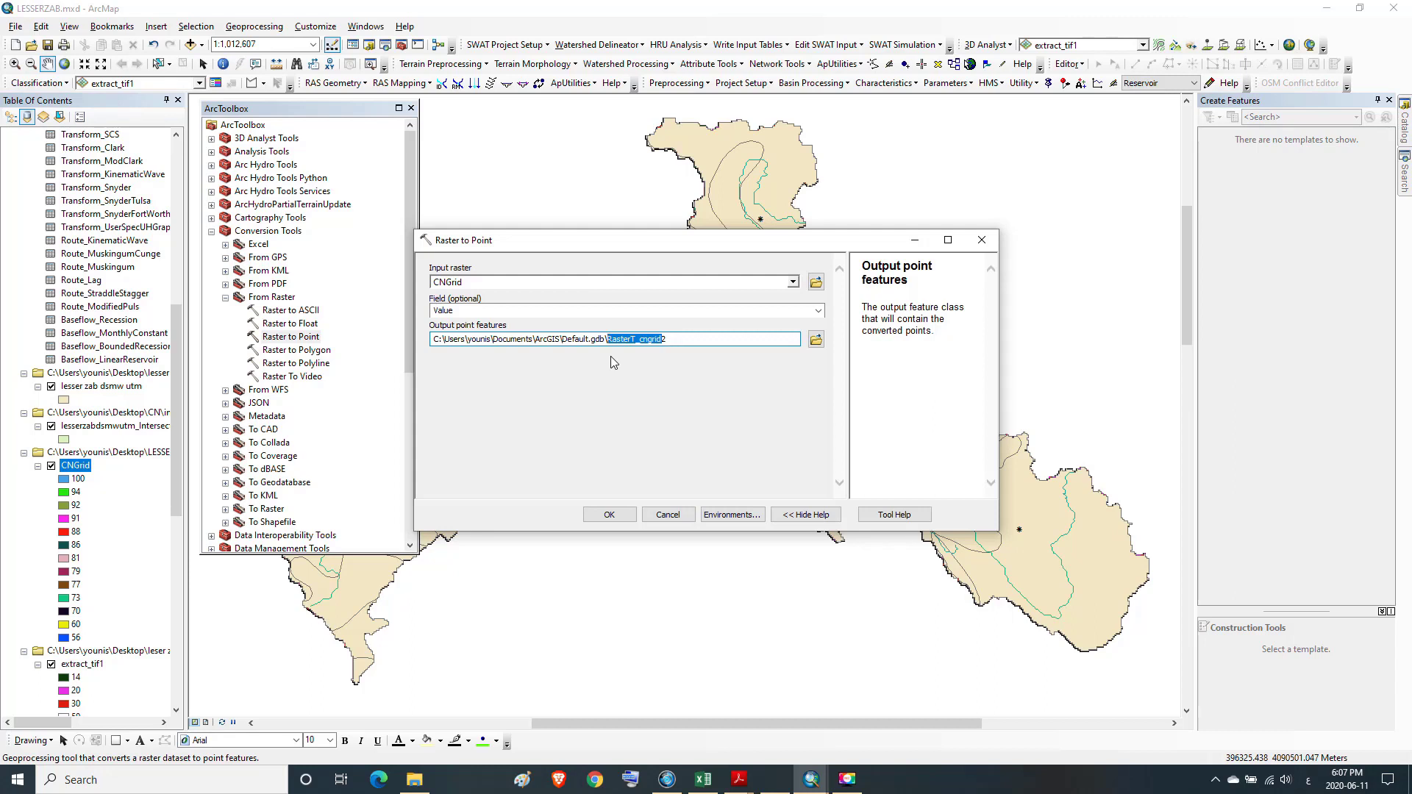
left_click(816, 339)
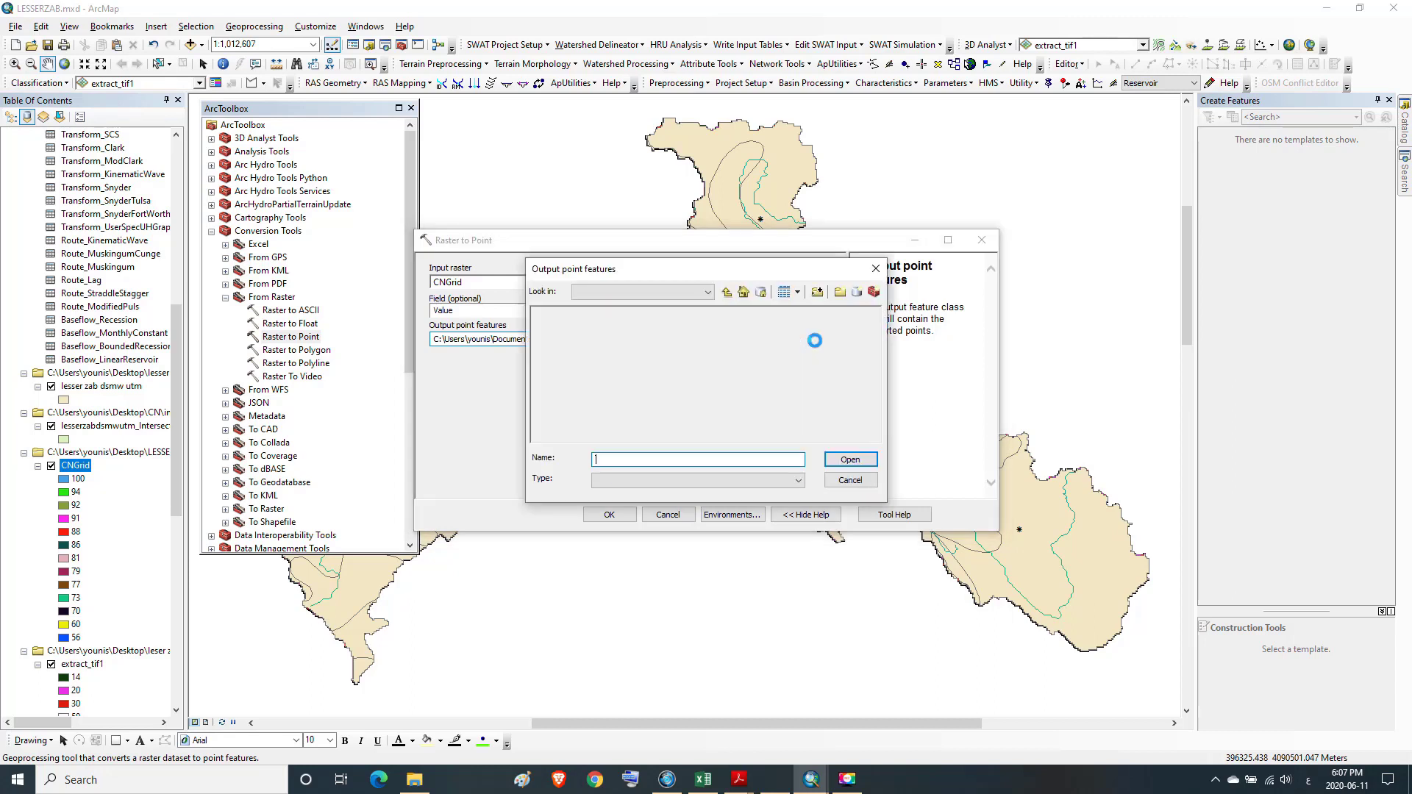
left_click(726, 293)
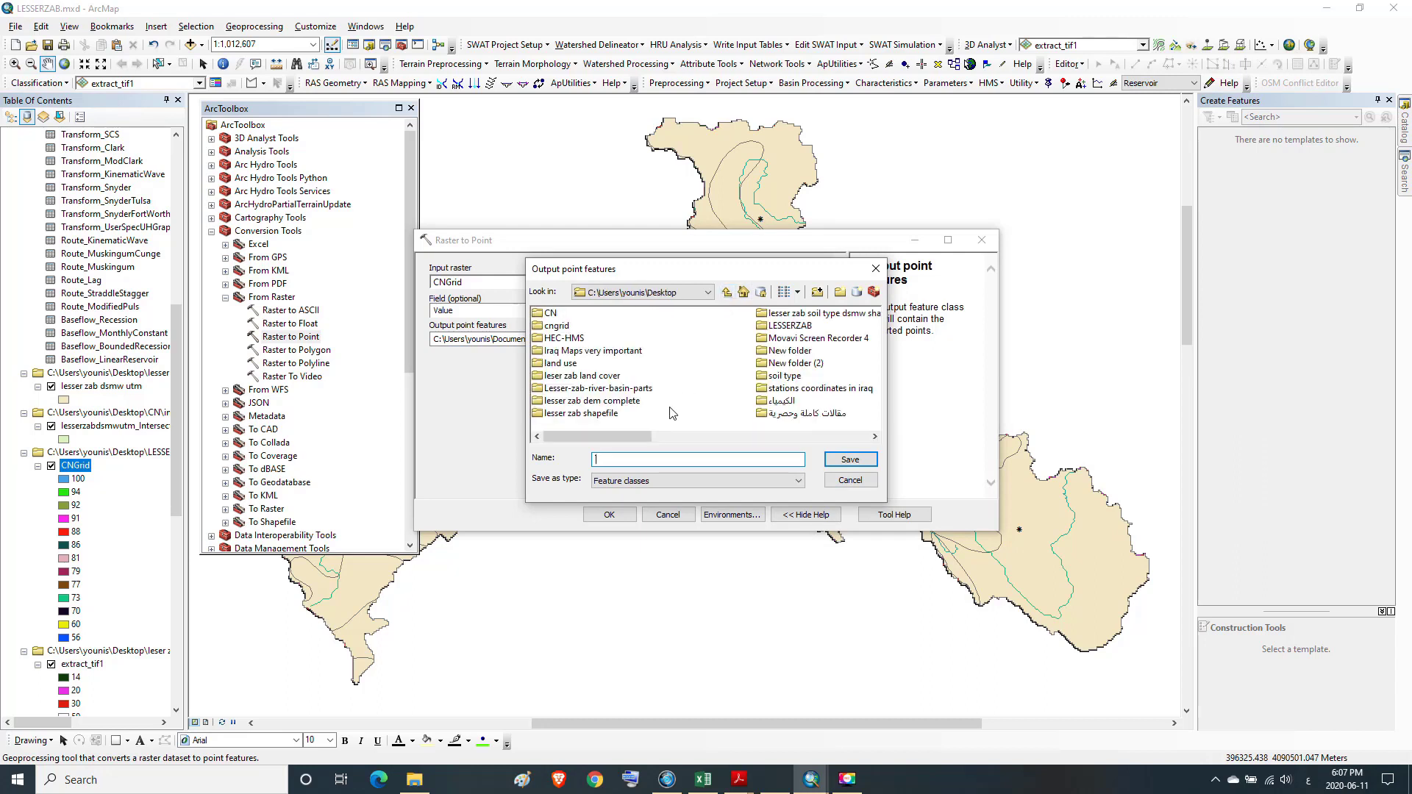
double_click(788, 328)
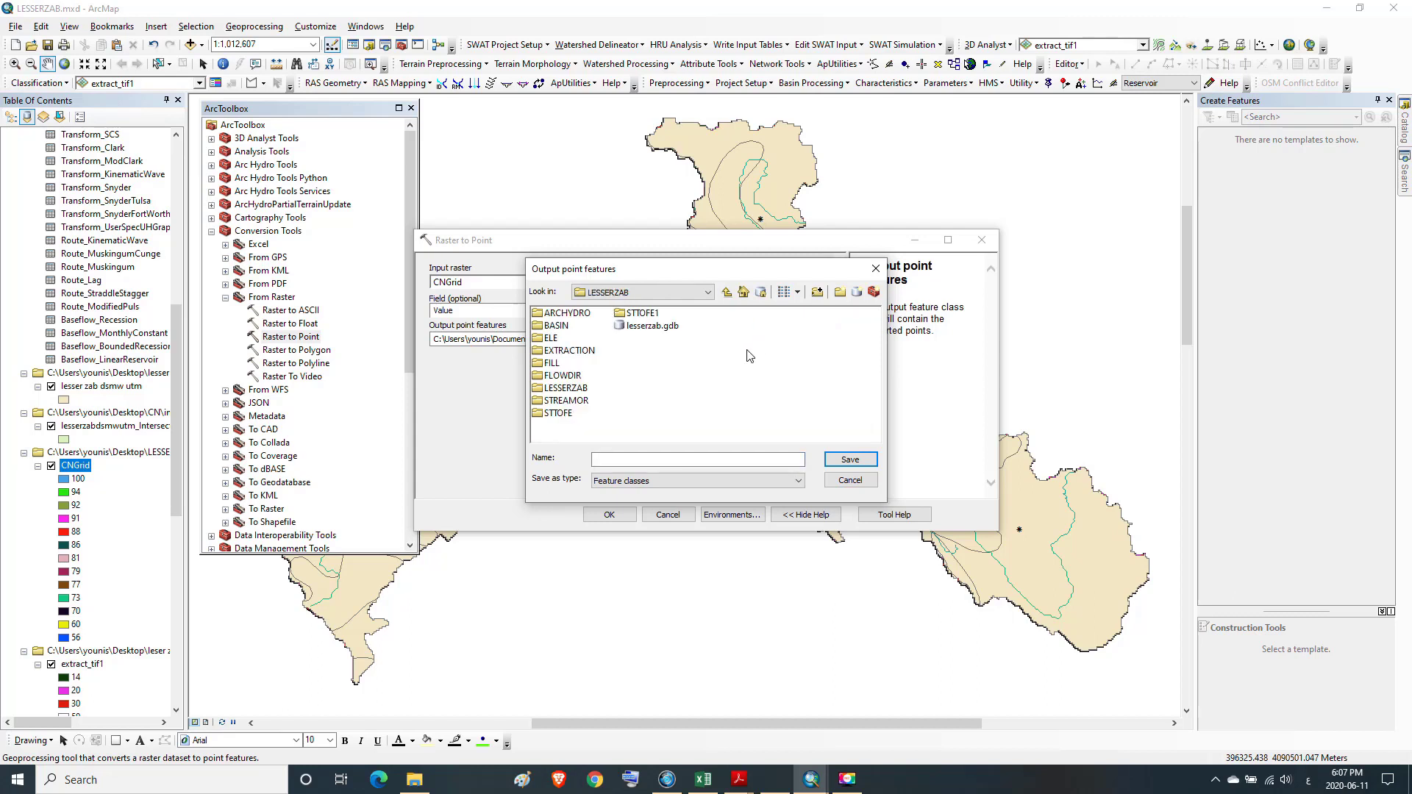
- Create a new folder named RATOPOINT inside the LESSERZAB folder
left_click(840, 294)
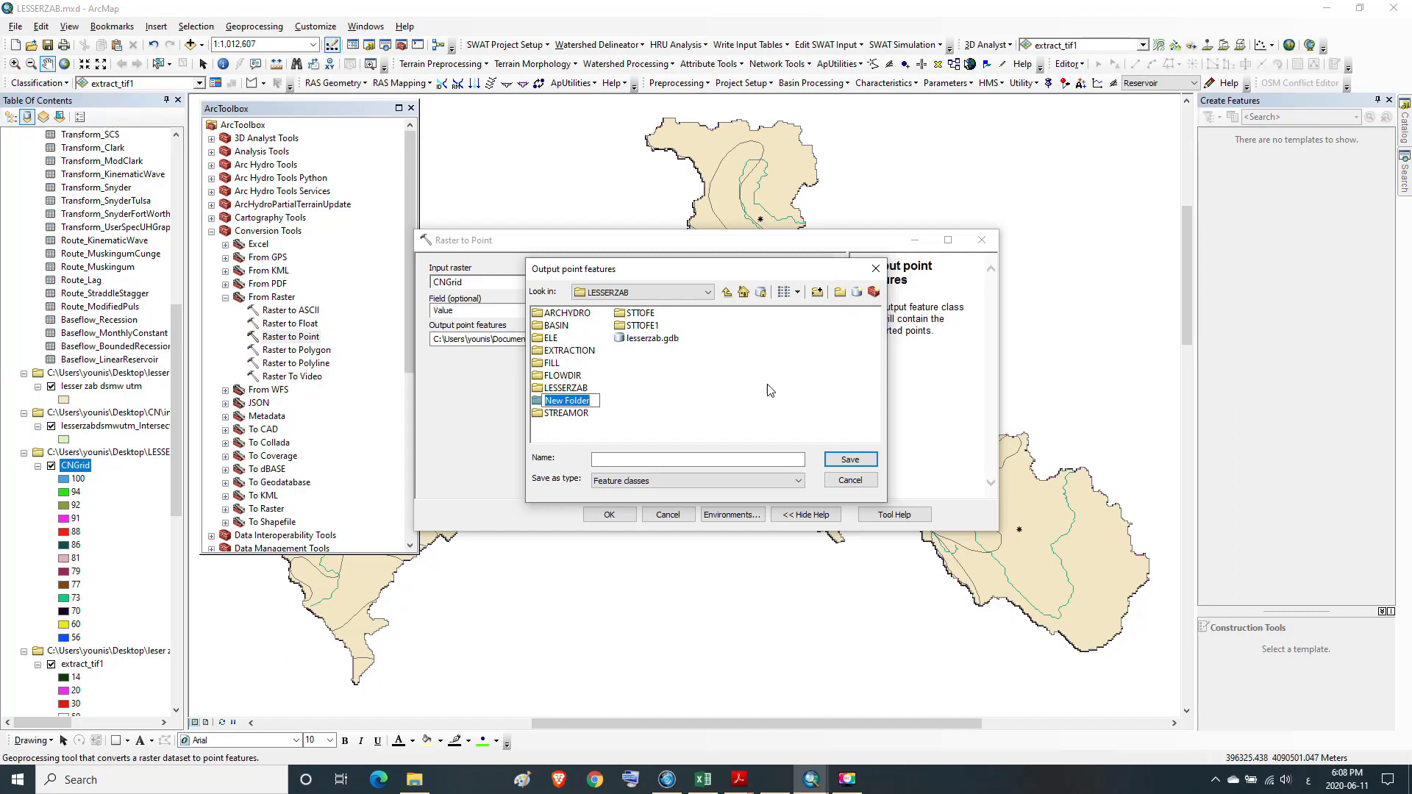
type("قش")
key("BackSpace")
key("BackSpace")
key("alt+shift")
key("BackSpace")
type("RATOPOINT")
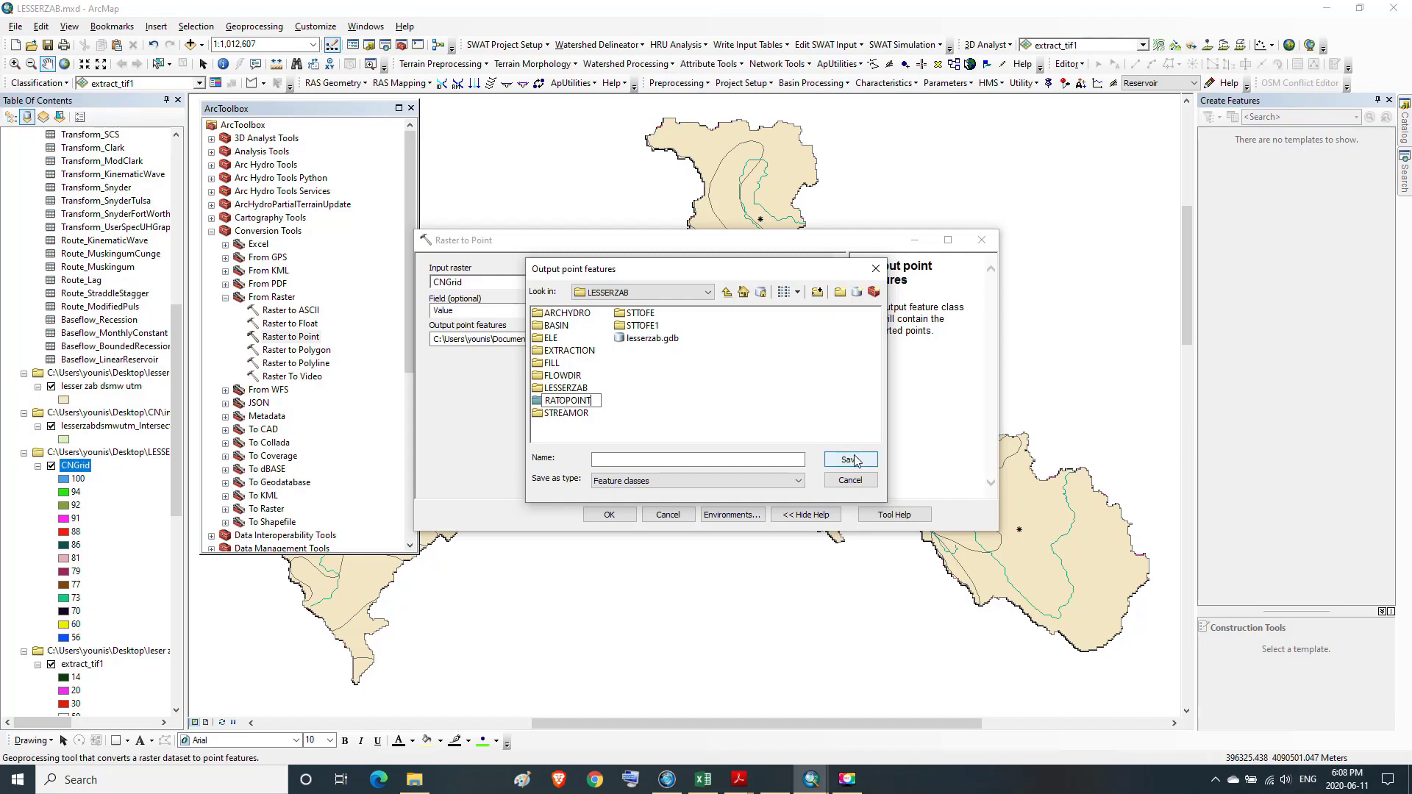
left_click(659, 398)
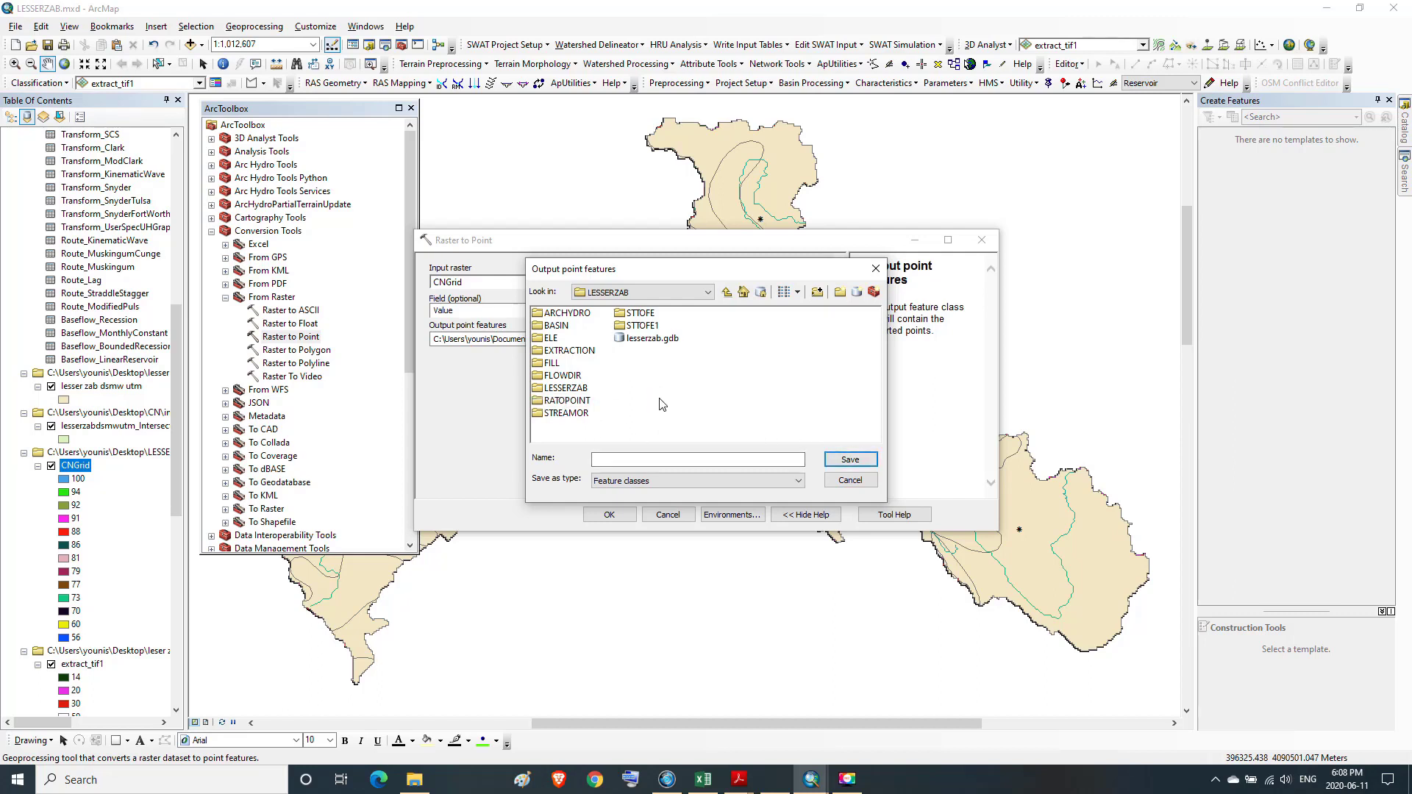
- Set the output point features to RasterT_cngrid in the RATOPOINT folder and run the Raster to Point conversion
double_click(572, 402)
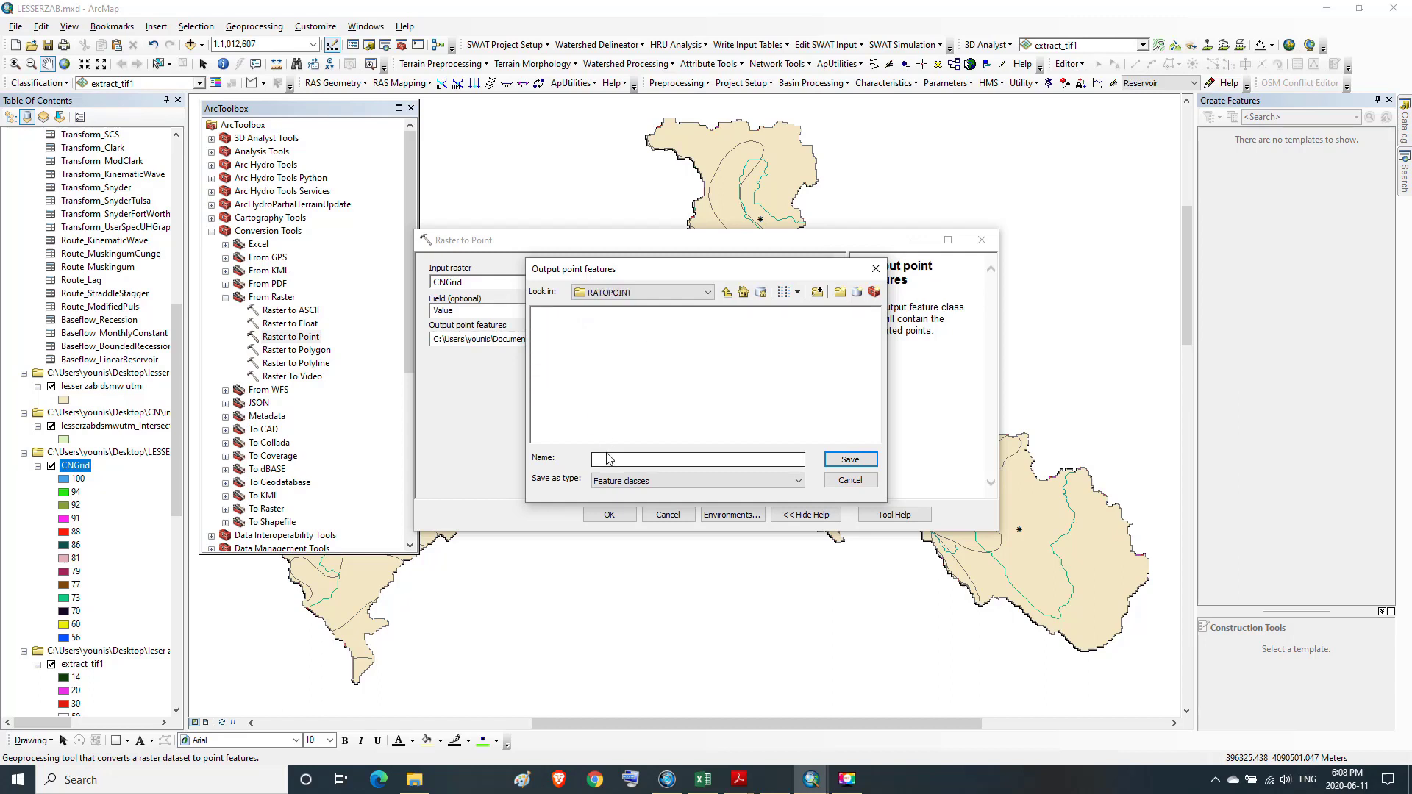
left_click(608, 456)
type("RasterT_cngrid")
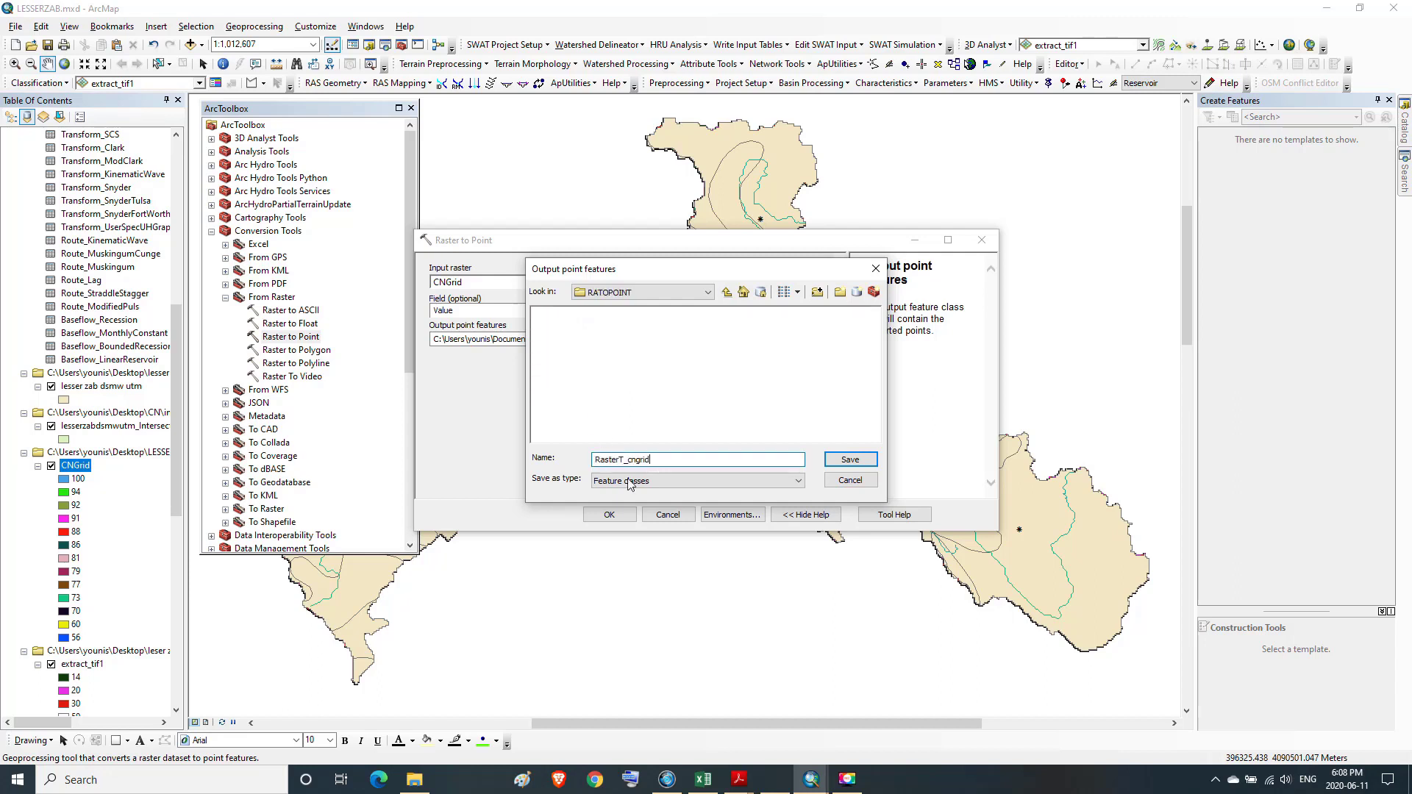
left_click(851, 461)
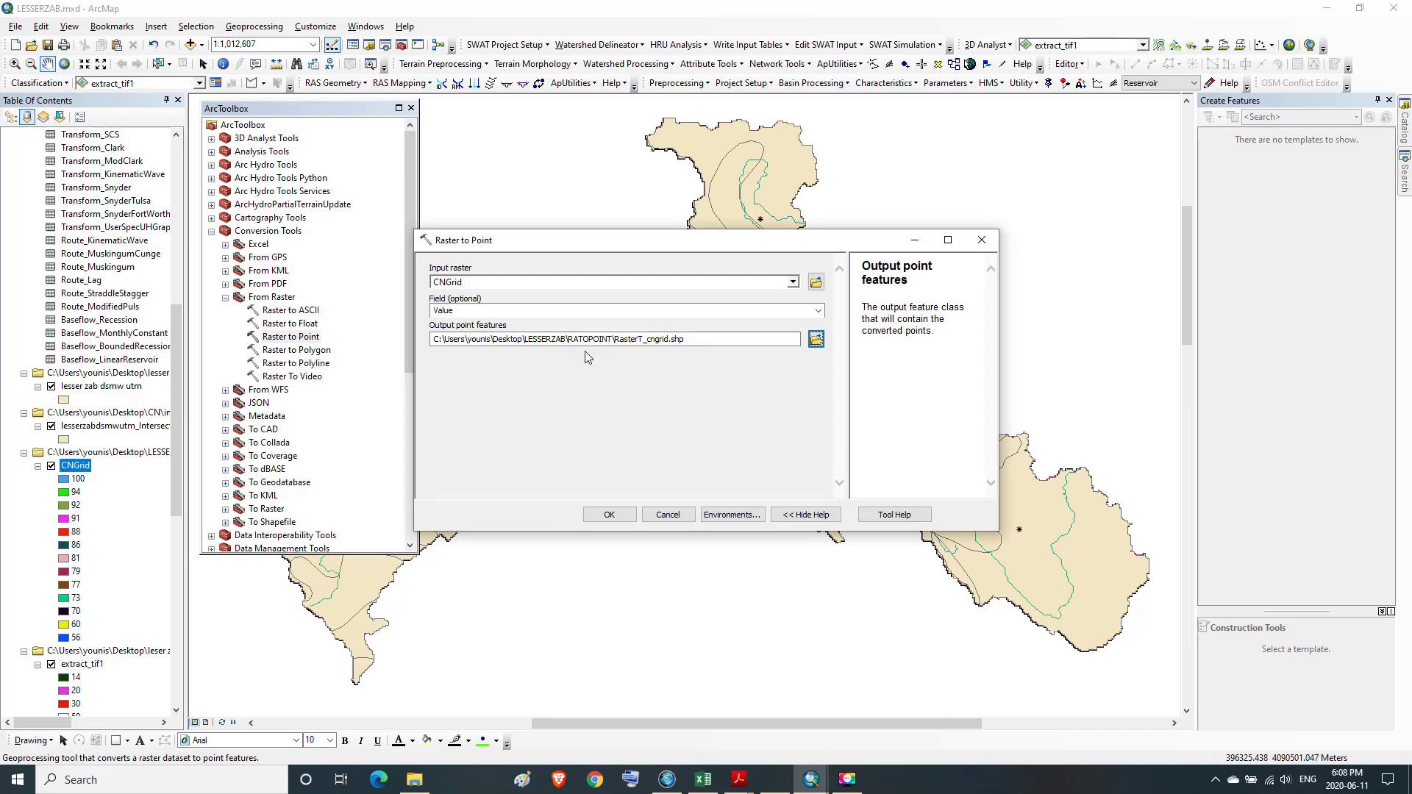
left_click(610, 514)
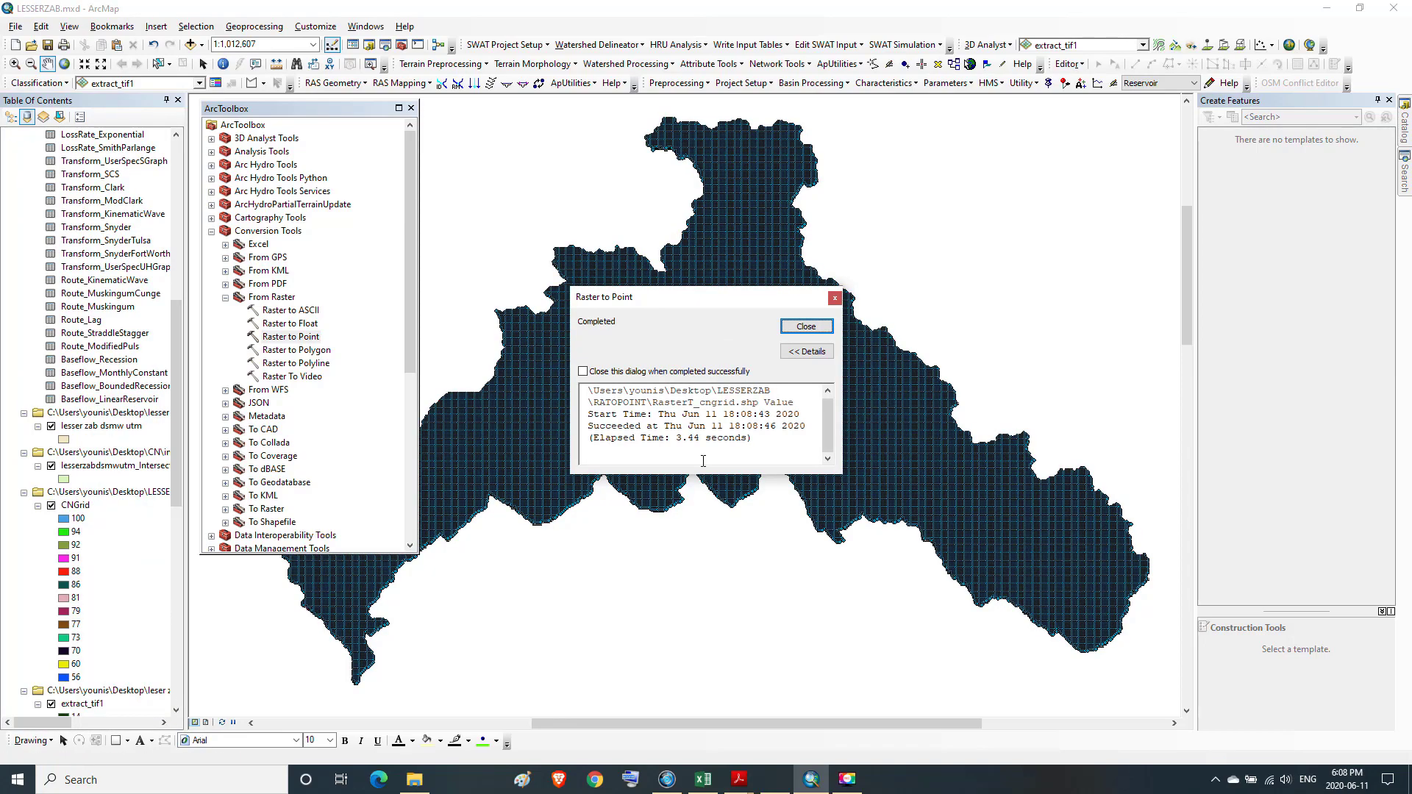
- Examine the GRID_CODE values in the attribute table of the RasterT_cngrid point layer
left_click(816, 329)
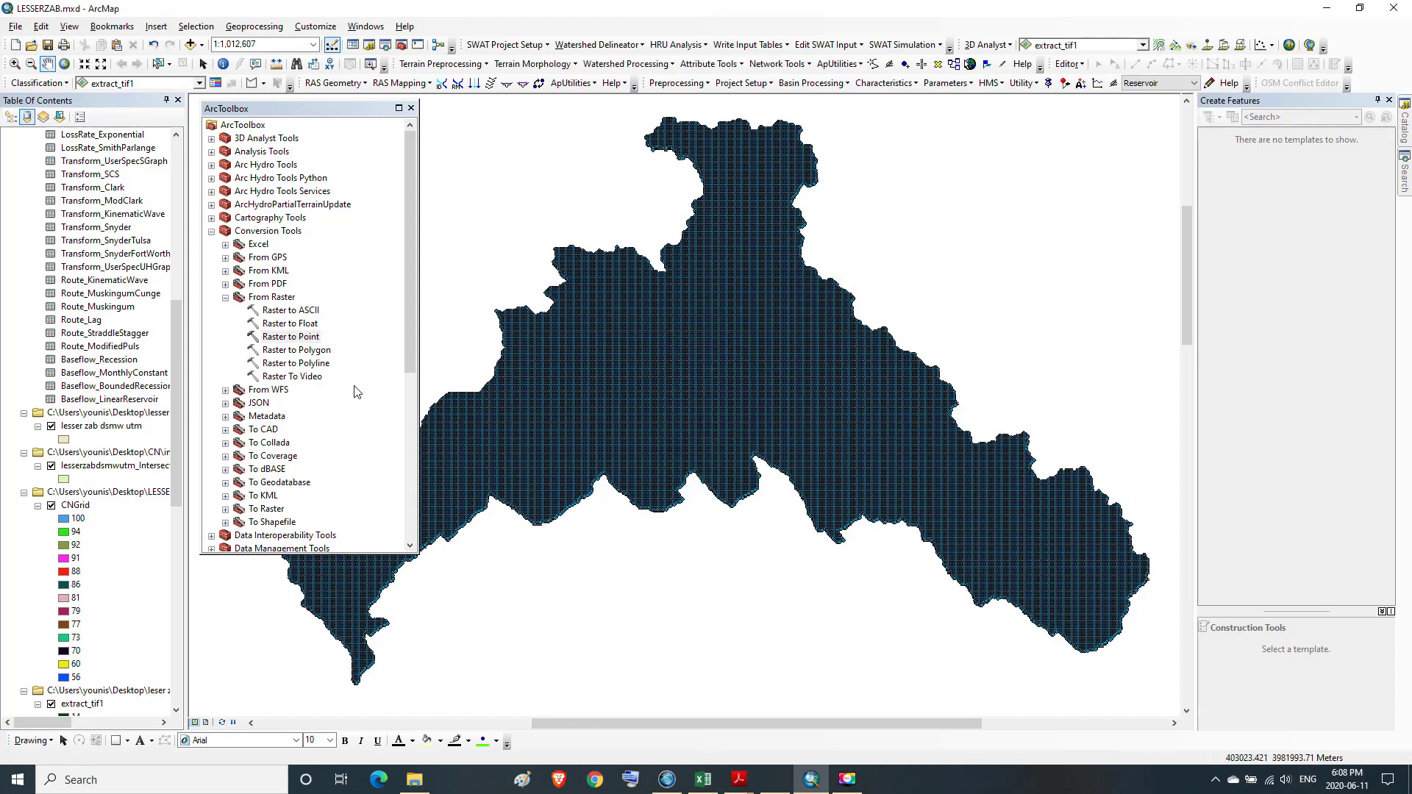
left_click_drag(172, 294, 170, 180)
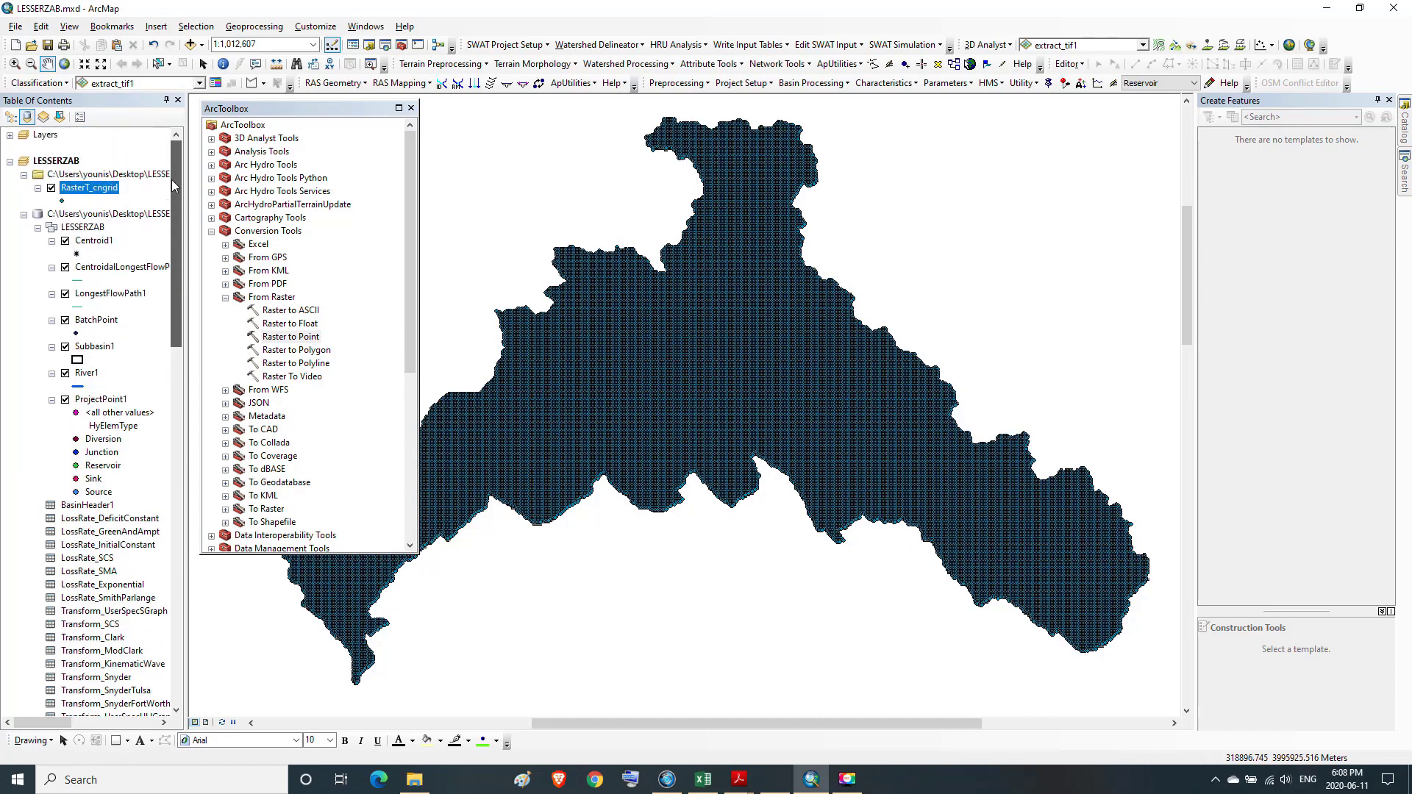
right_click(91, 189)
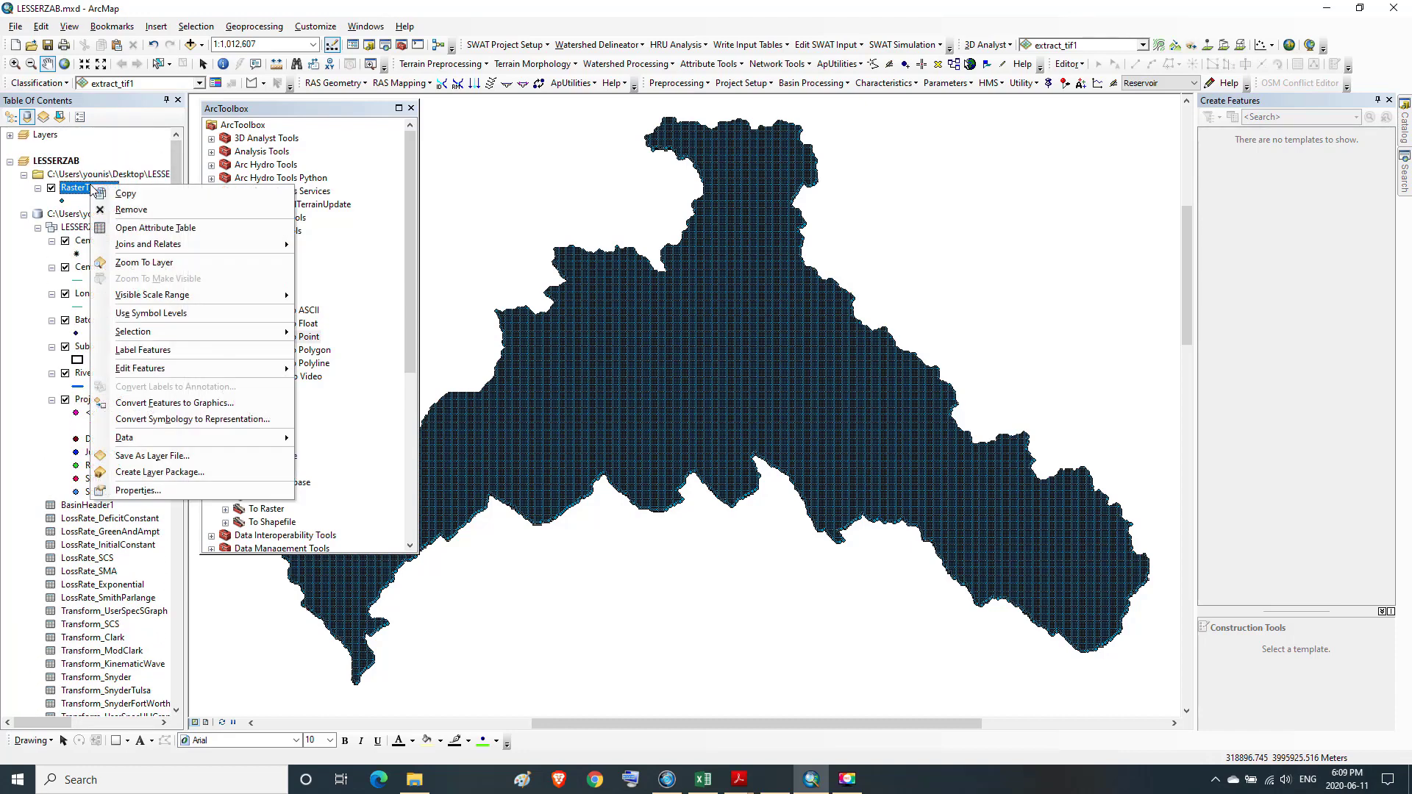
left_click(119, 229)
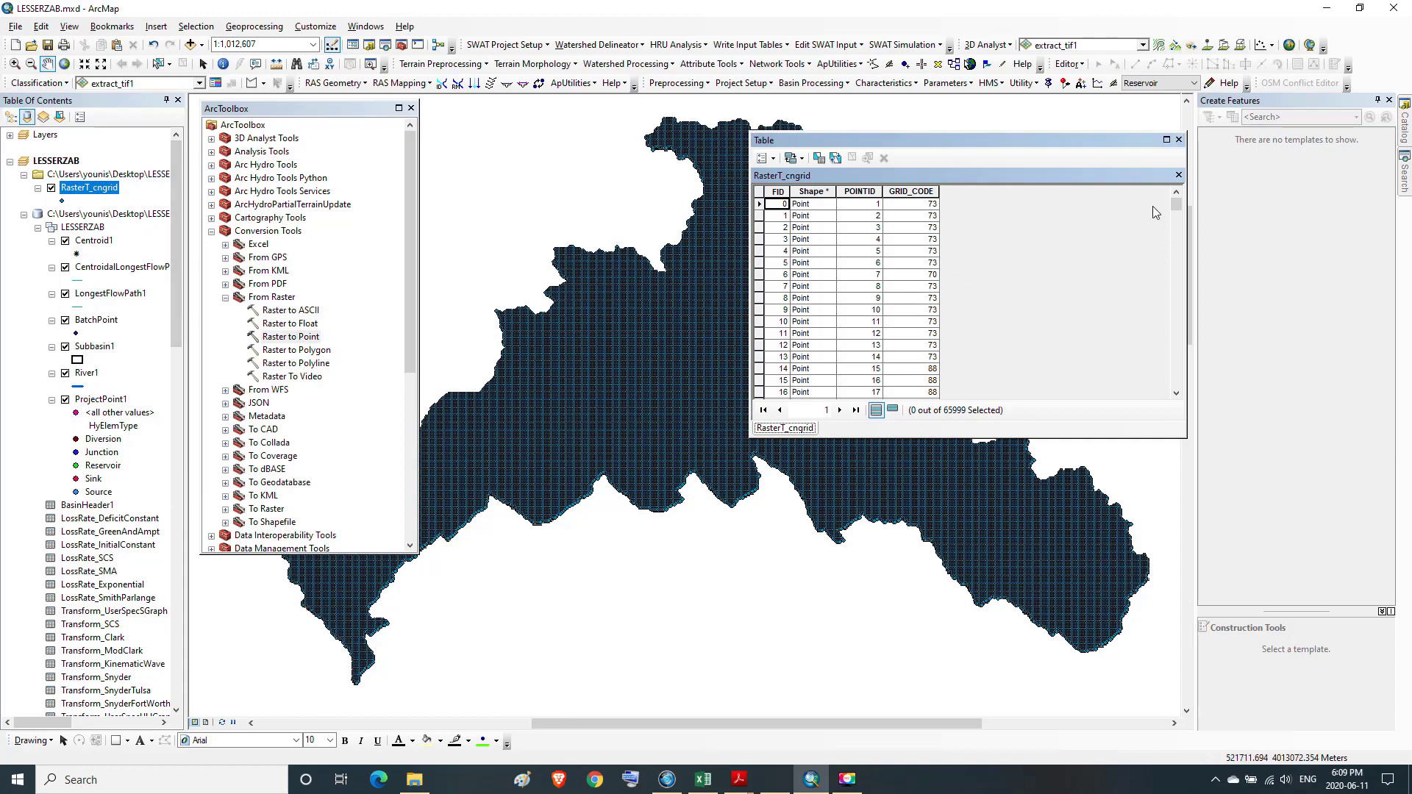
left_click_drag(1176, 207, 1191, 171)
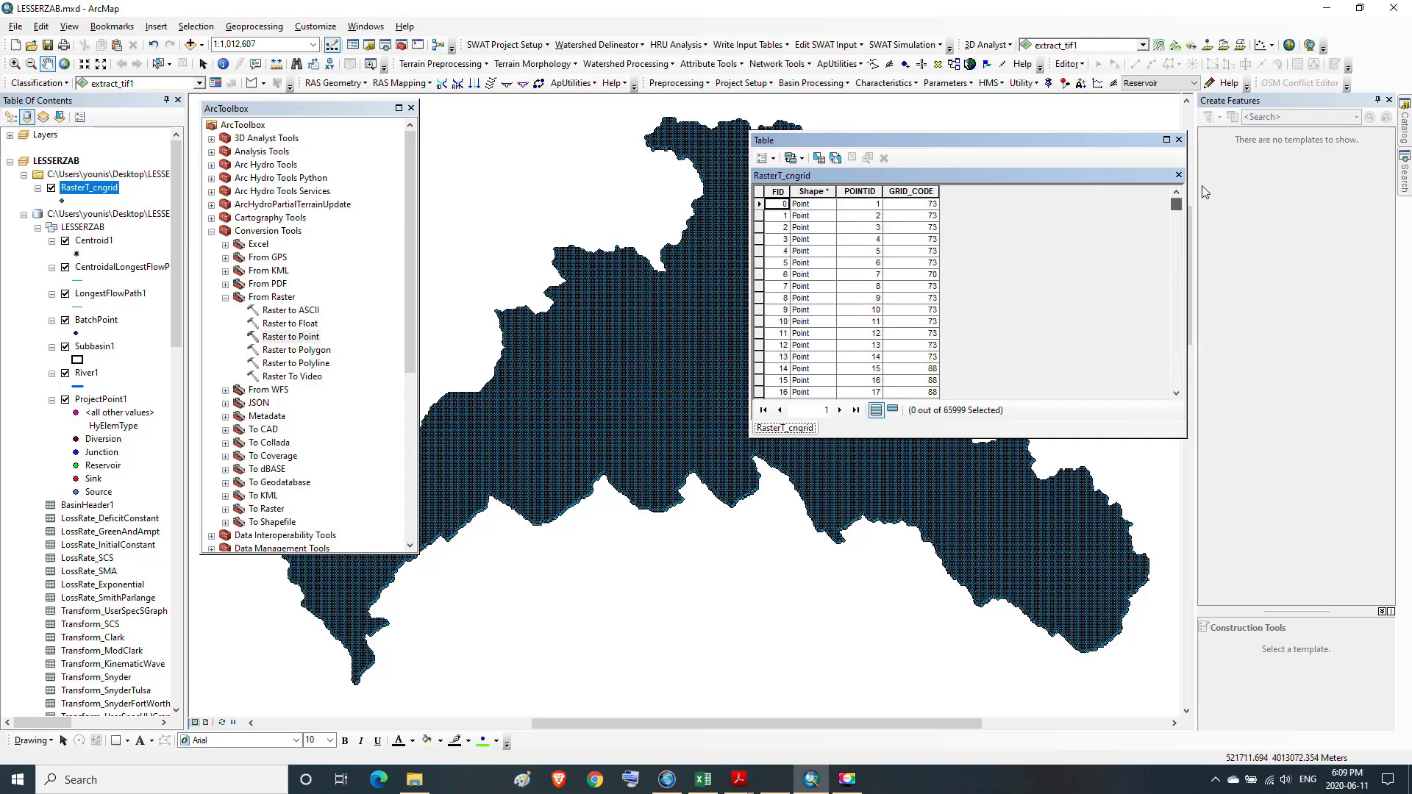
left_click(931, 190)
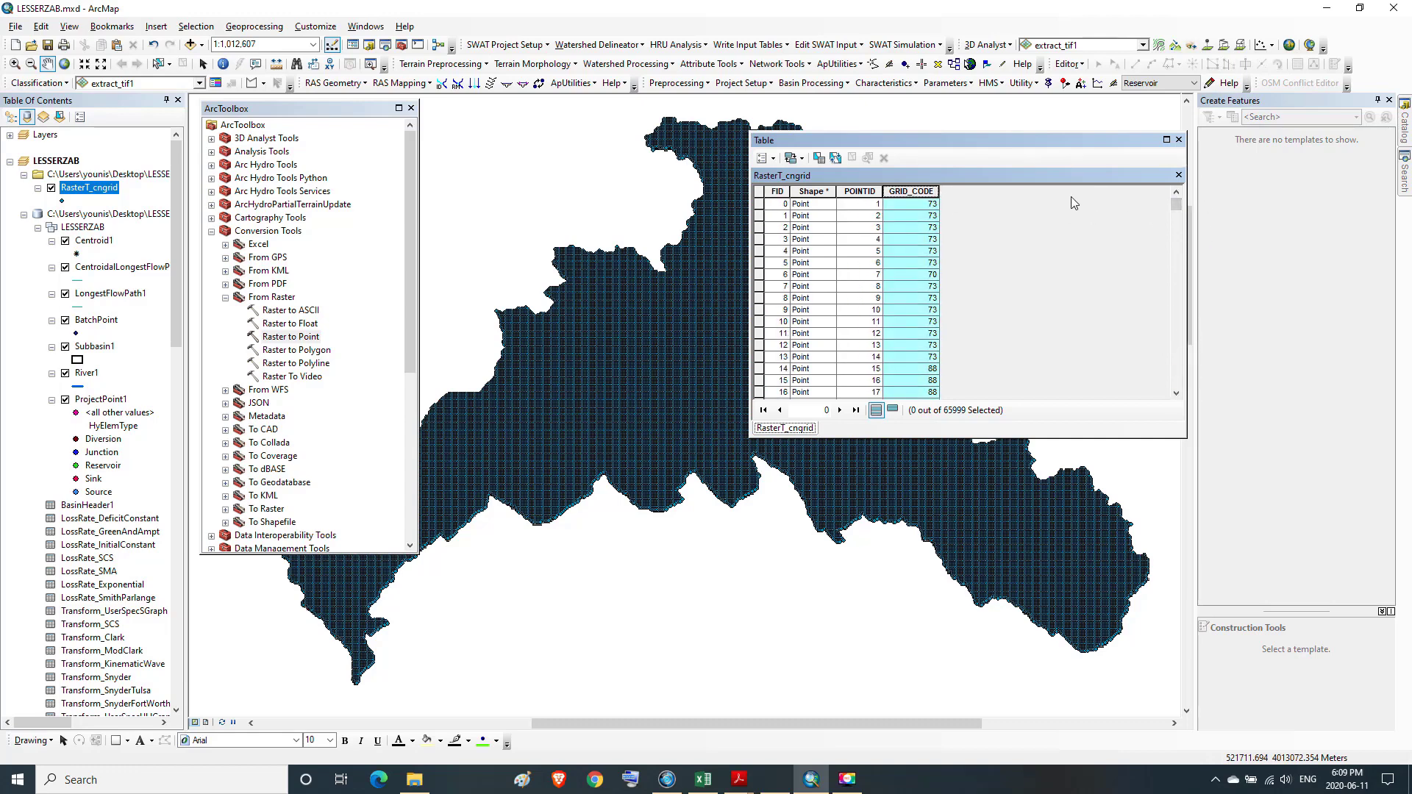
left_click(927, 205)
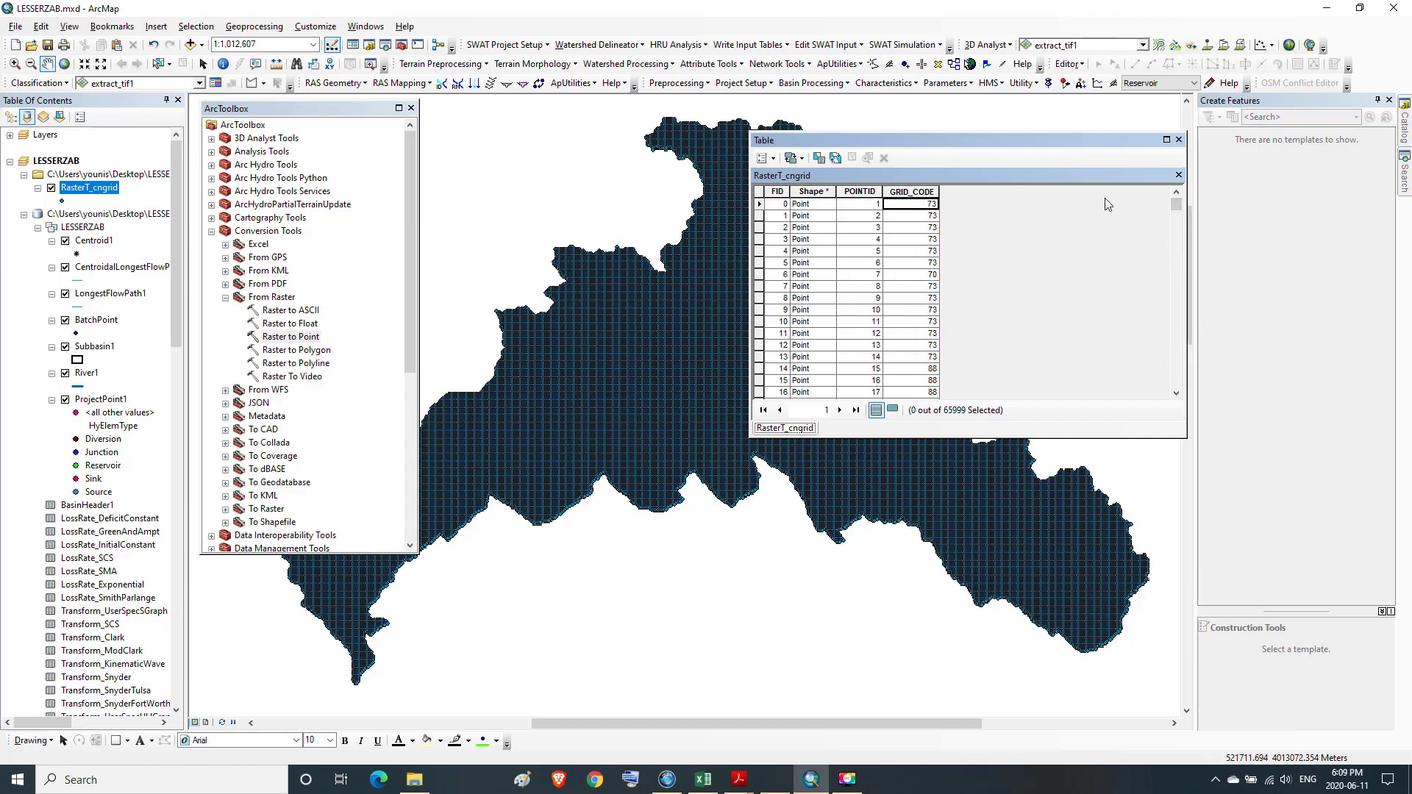
left_click(1179, 140)
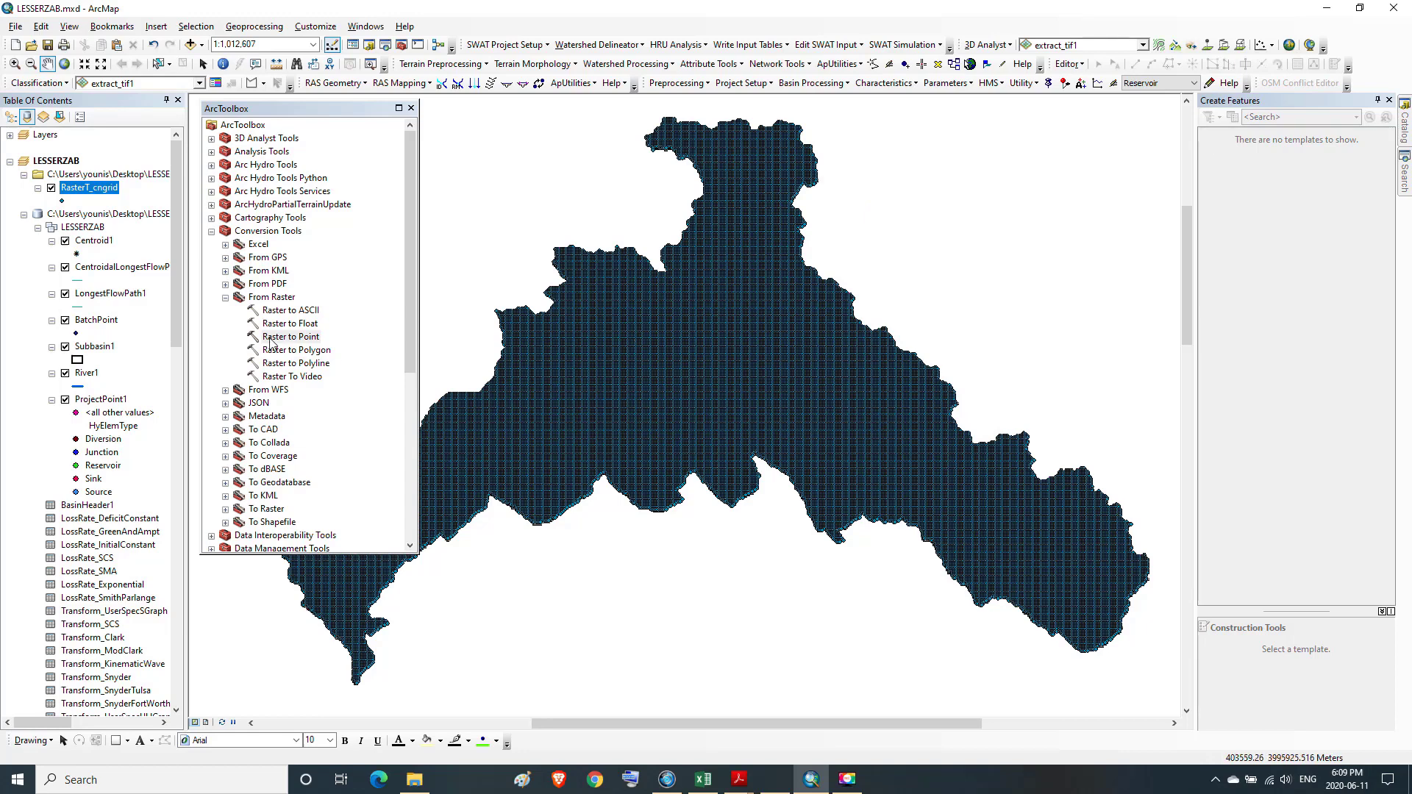
- Start the Intersect overlay analysis tool with RasterT_cngrid as the first input feature layer
left_click(225, 297)
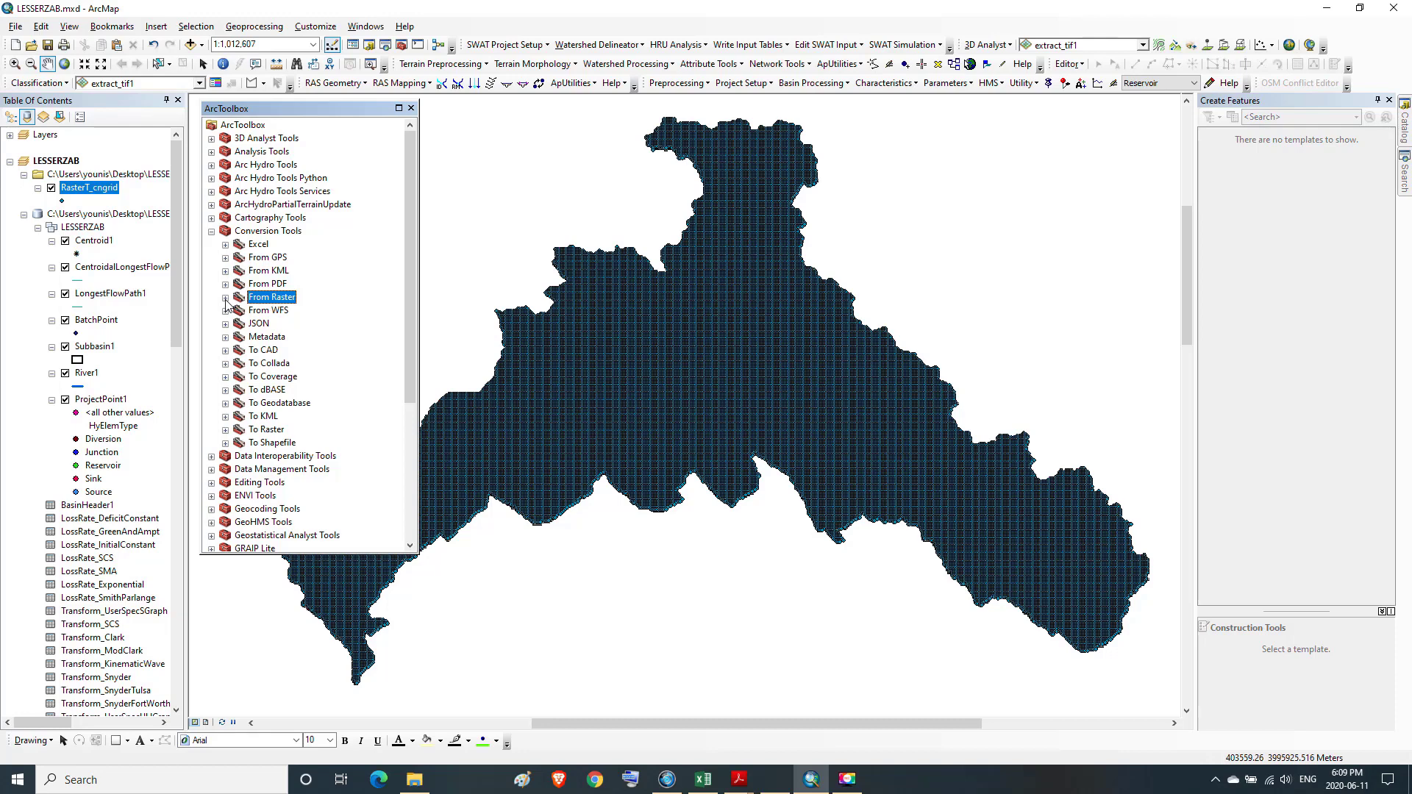
left_click(211, 230)
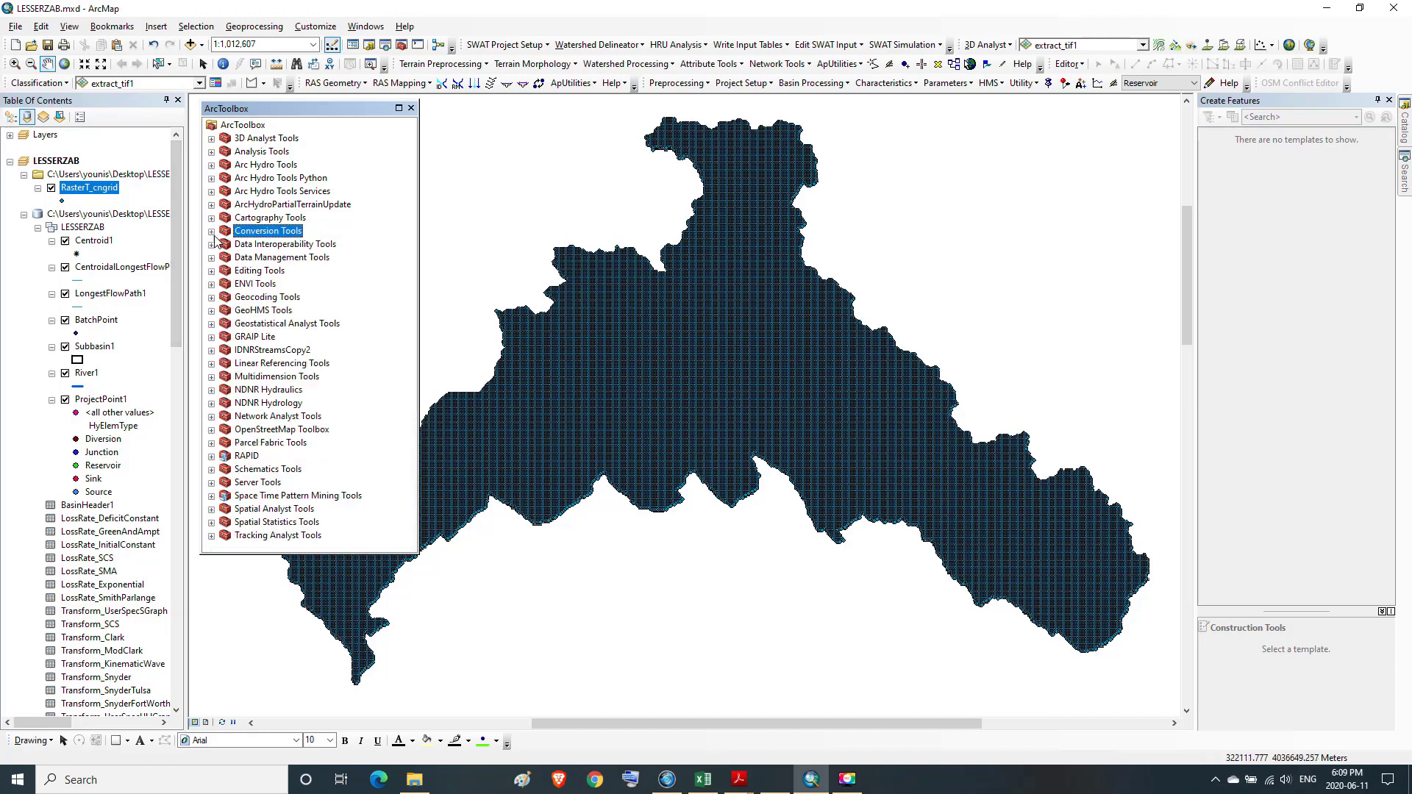
left_click_drag(179, 193, 173, 368)
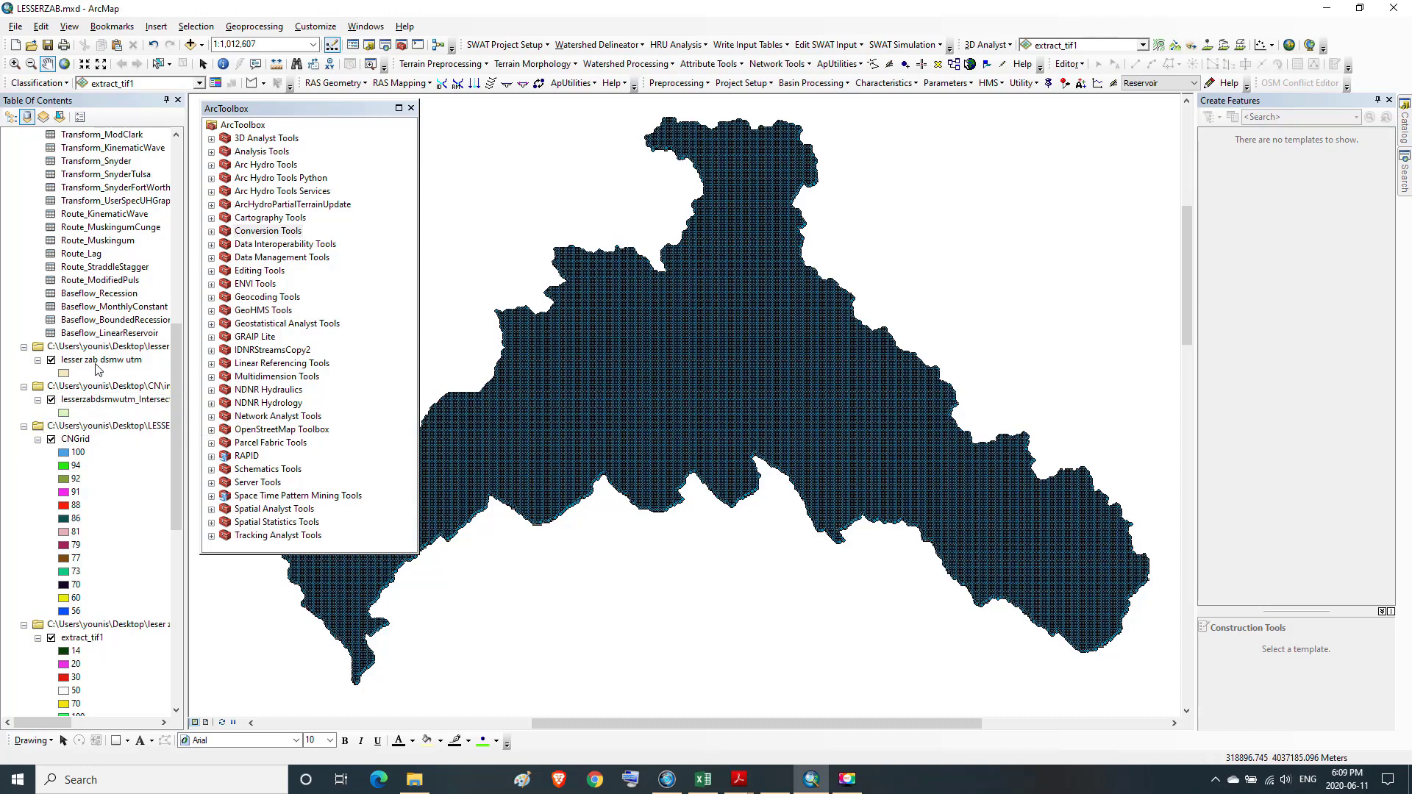
left_click_drag(176, 360, 181, 268)
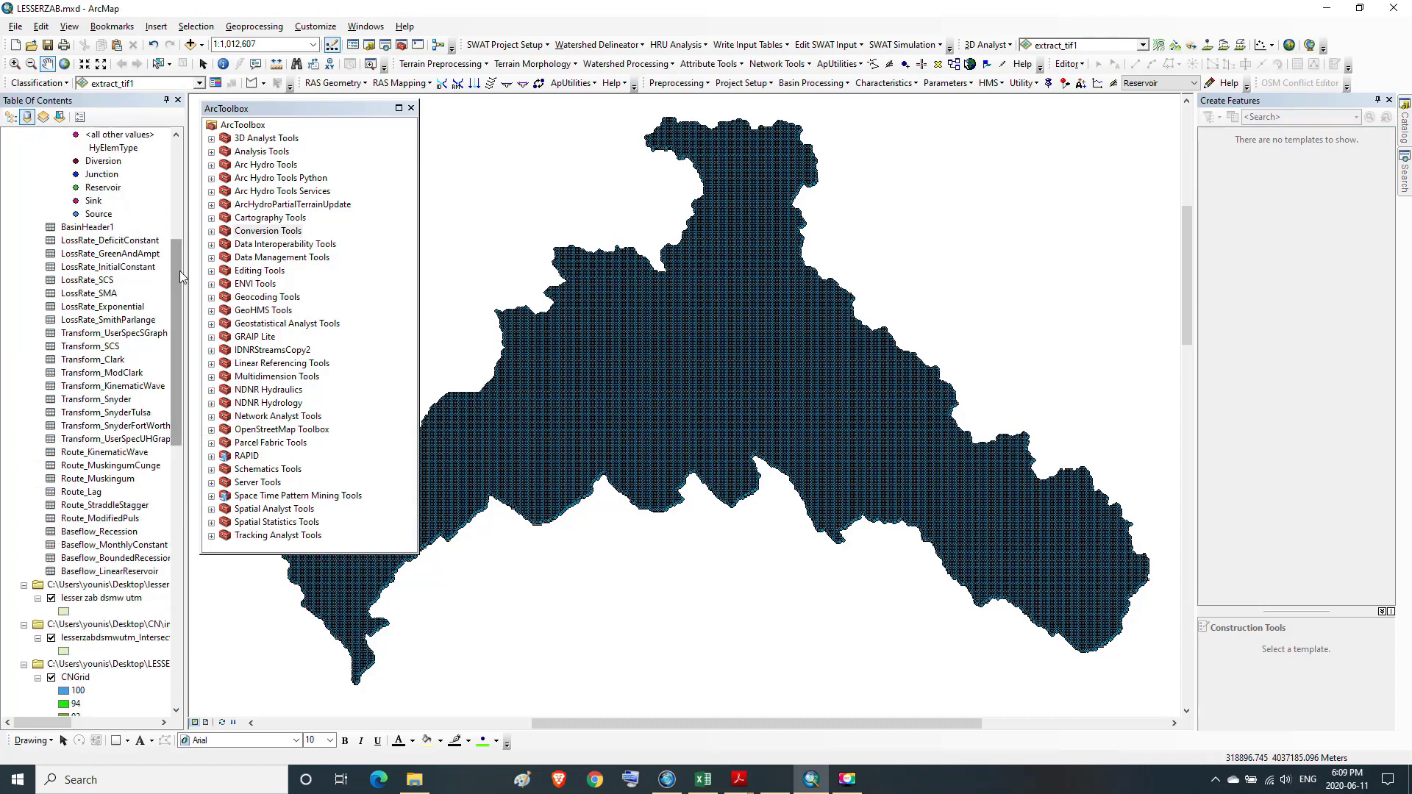
left_click(211, 152)
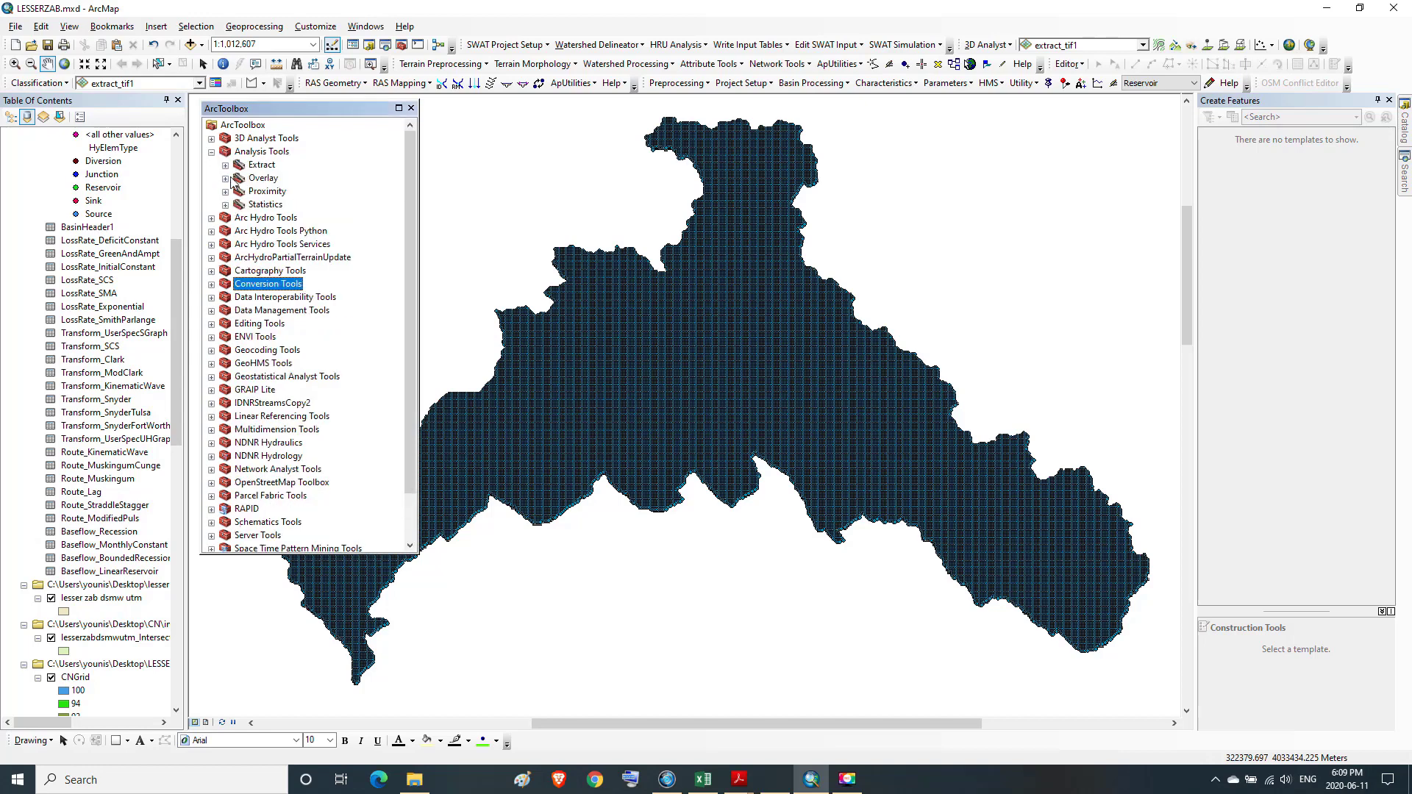
left_click(225, 179)
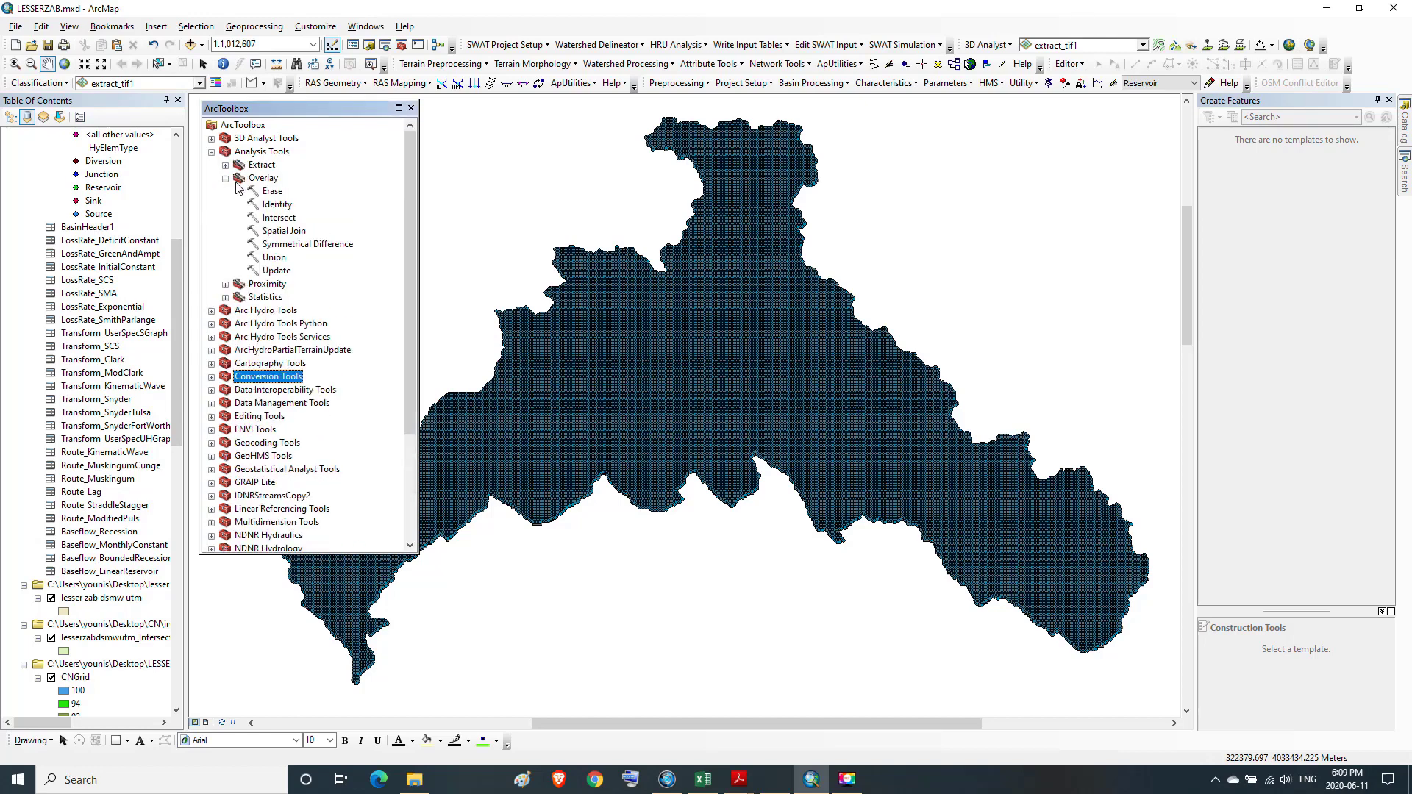
left_click(245, 153)
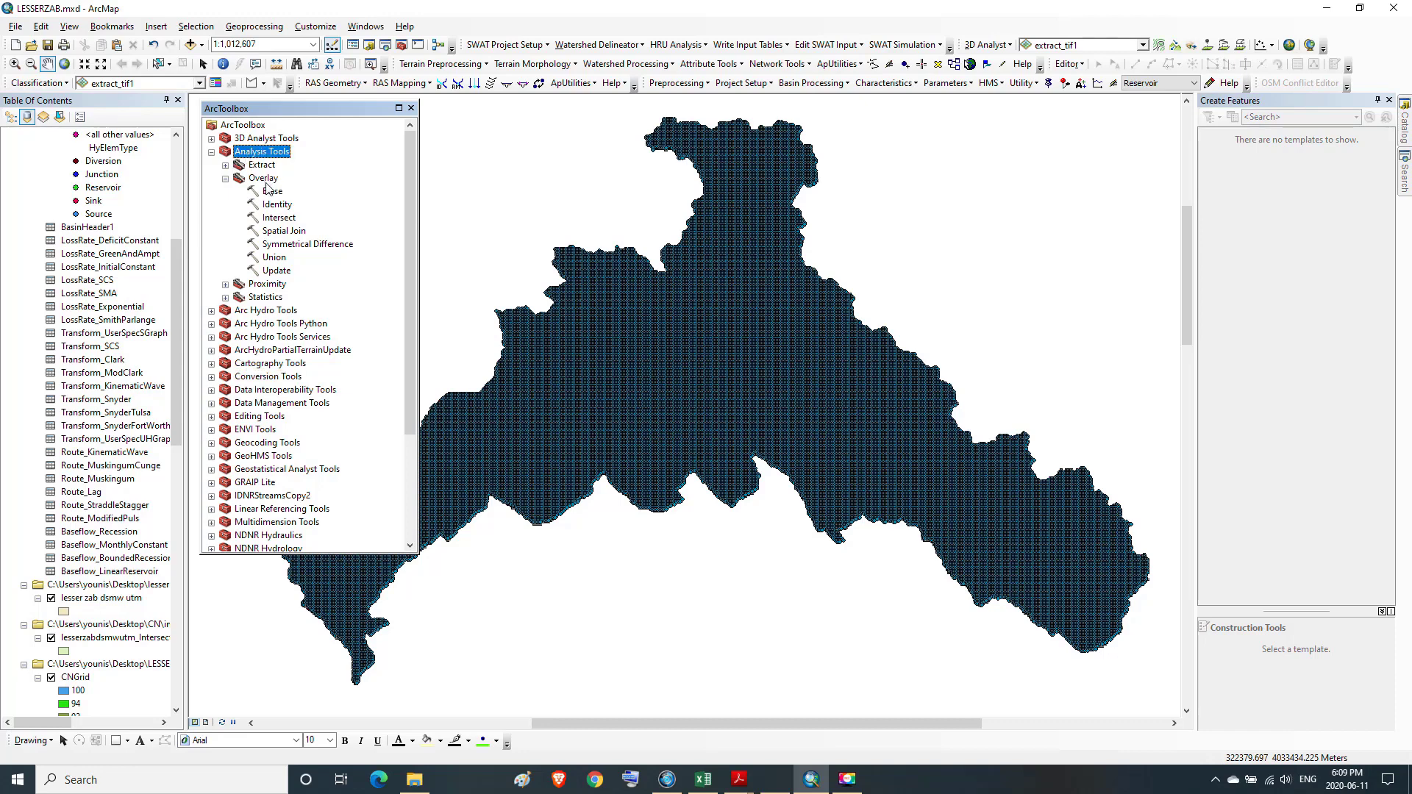
left_click(263, 179)
double_click(280, 219)
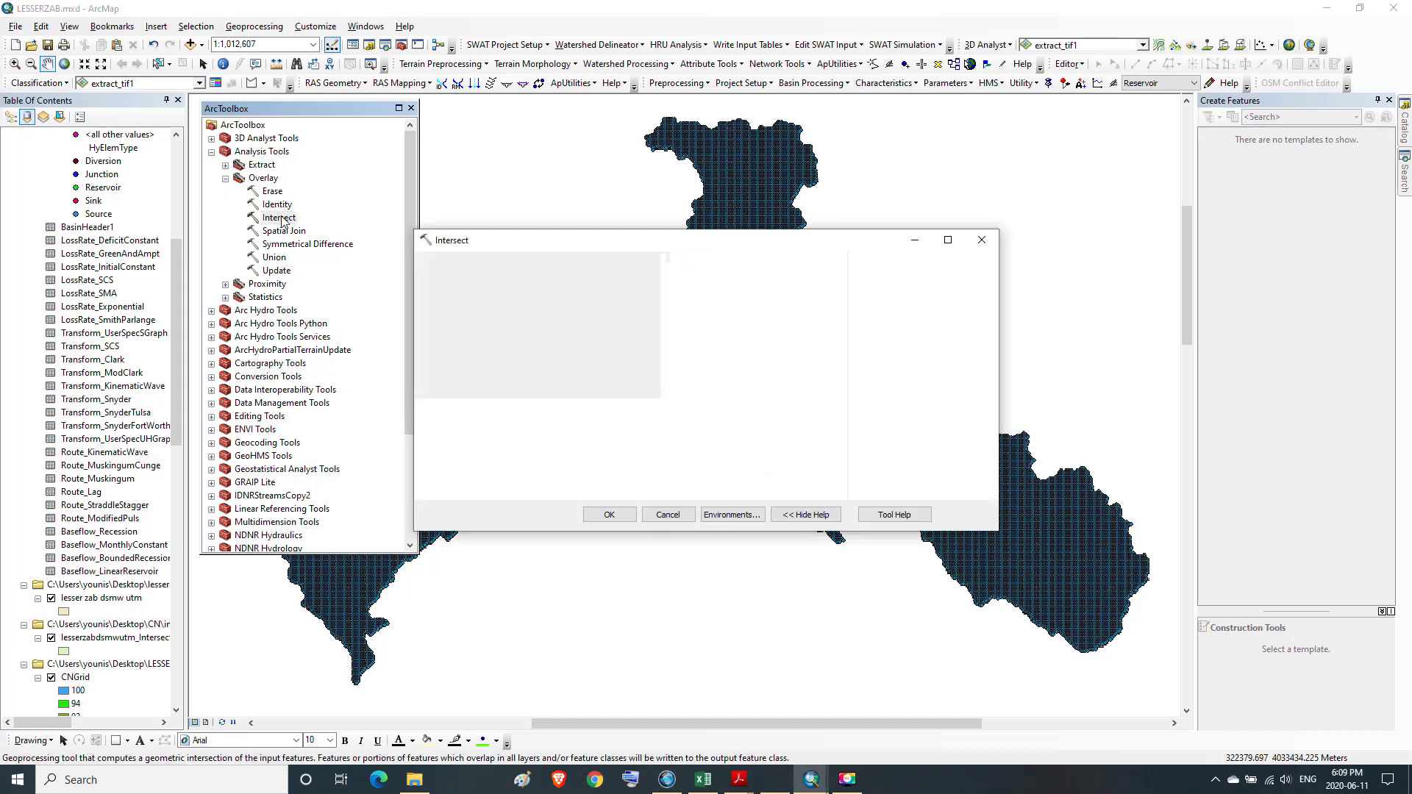
left_click(793, 283)
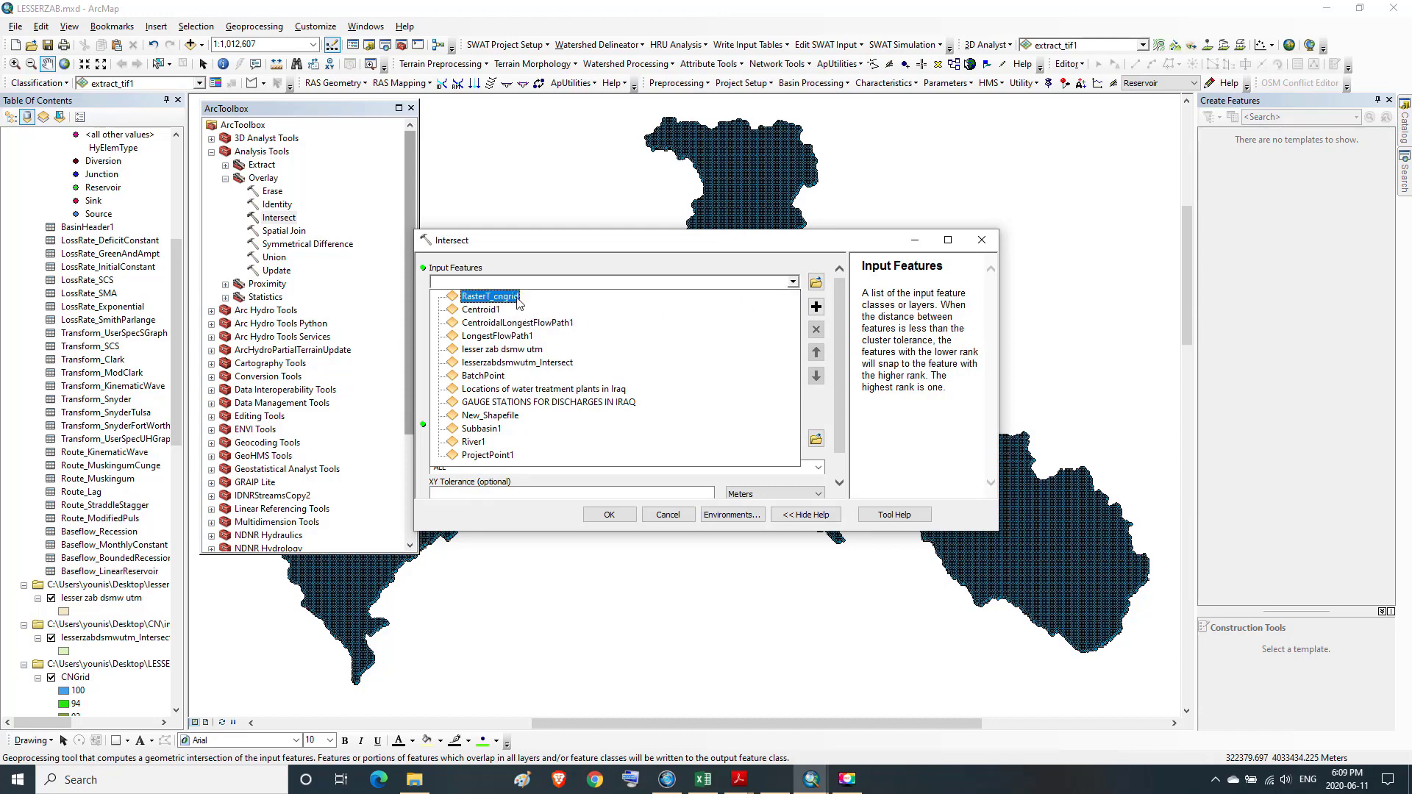
left_click(489, 296)
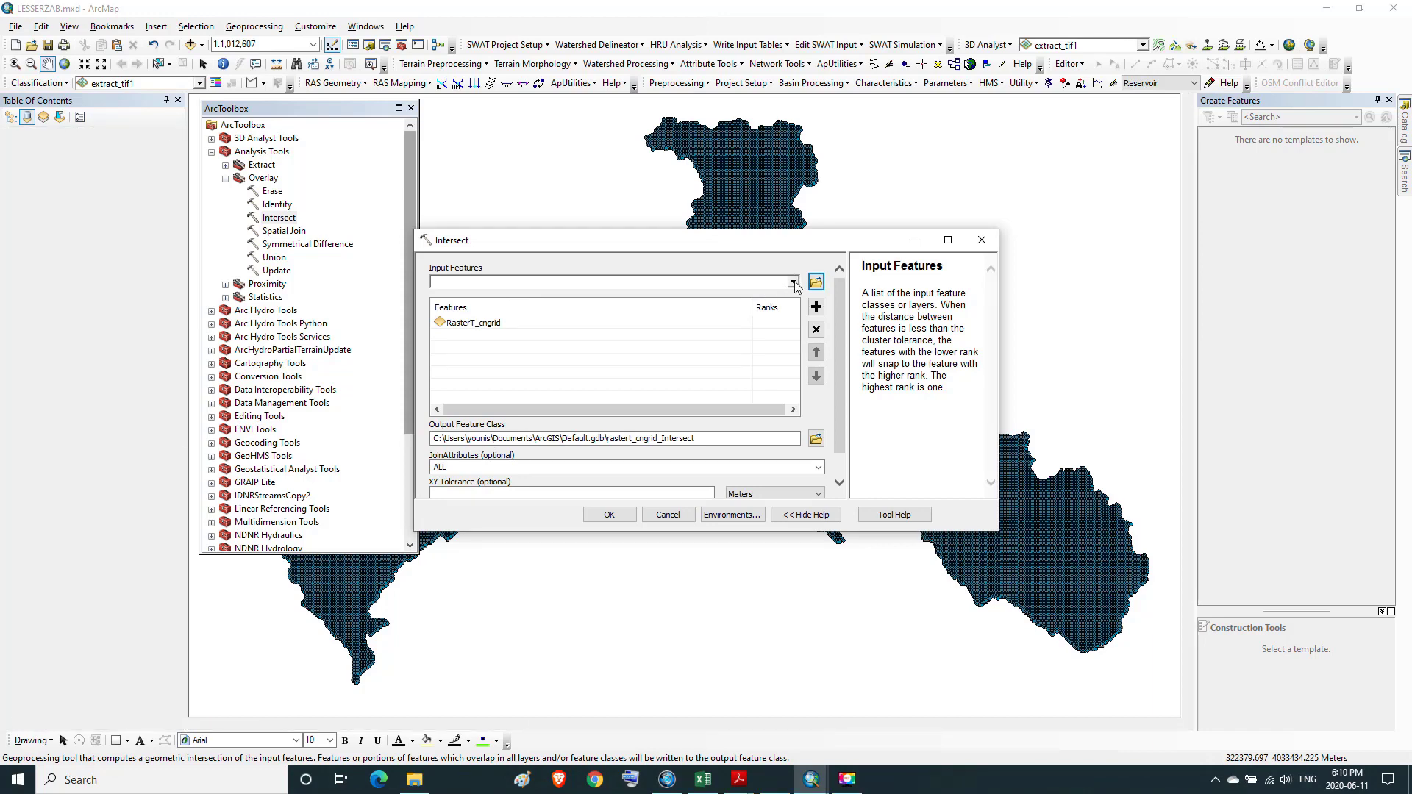
- Add the lesser zab dsmw utm layer as the second input feature of the intersection
left_click(792, 283)
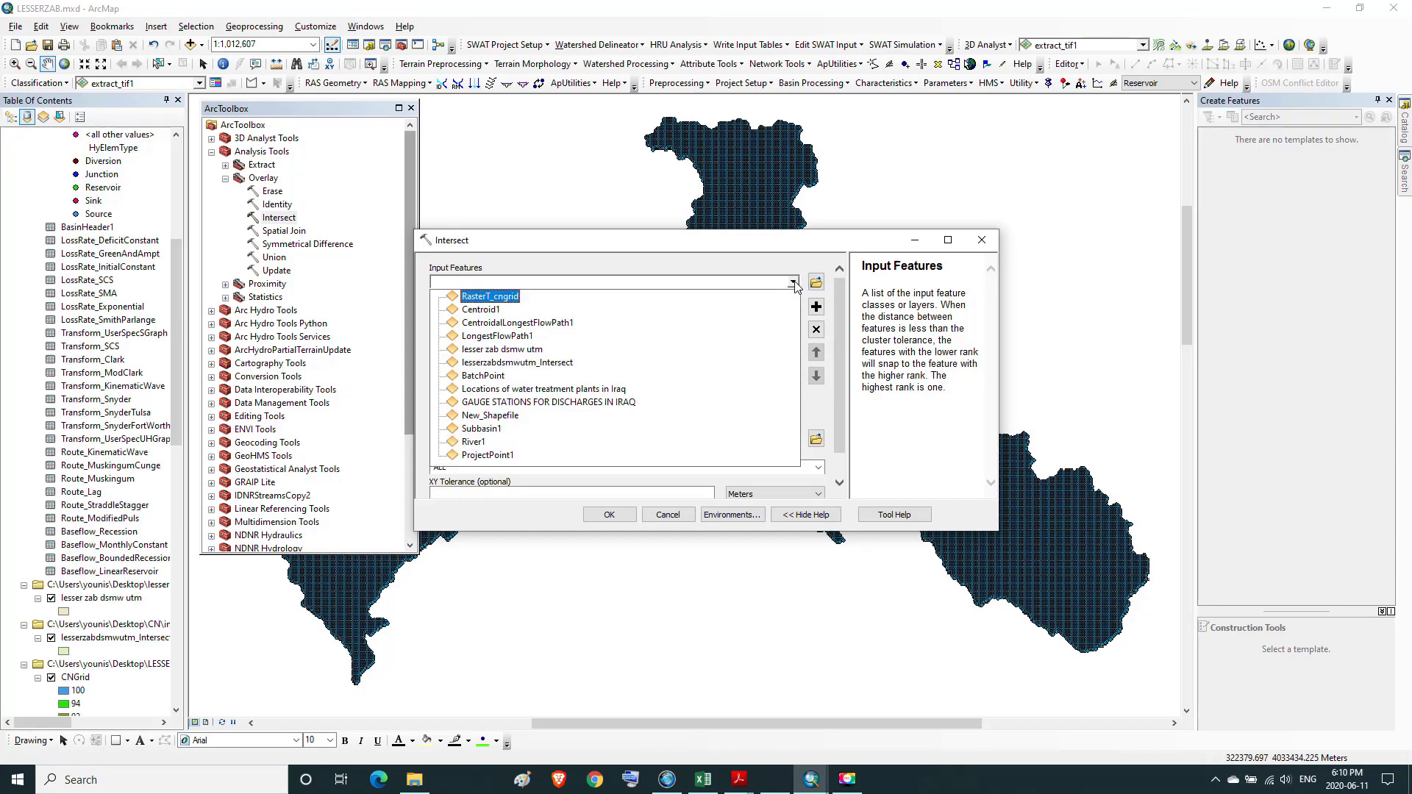
left_click(793, 284)
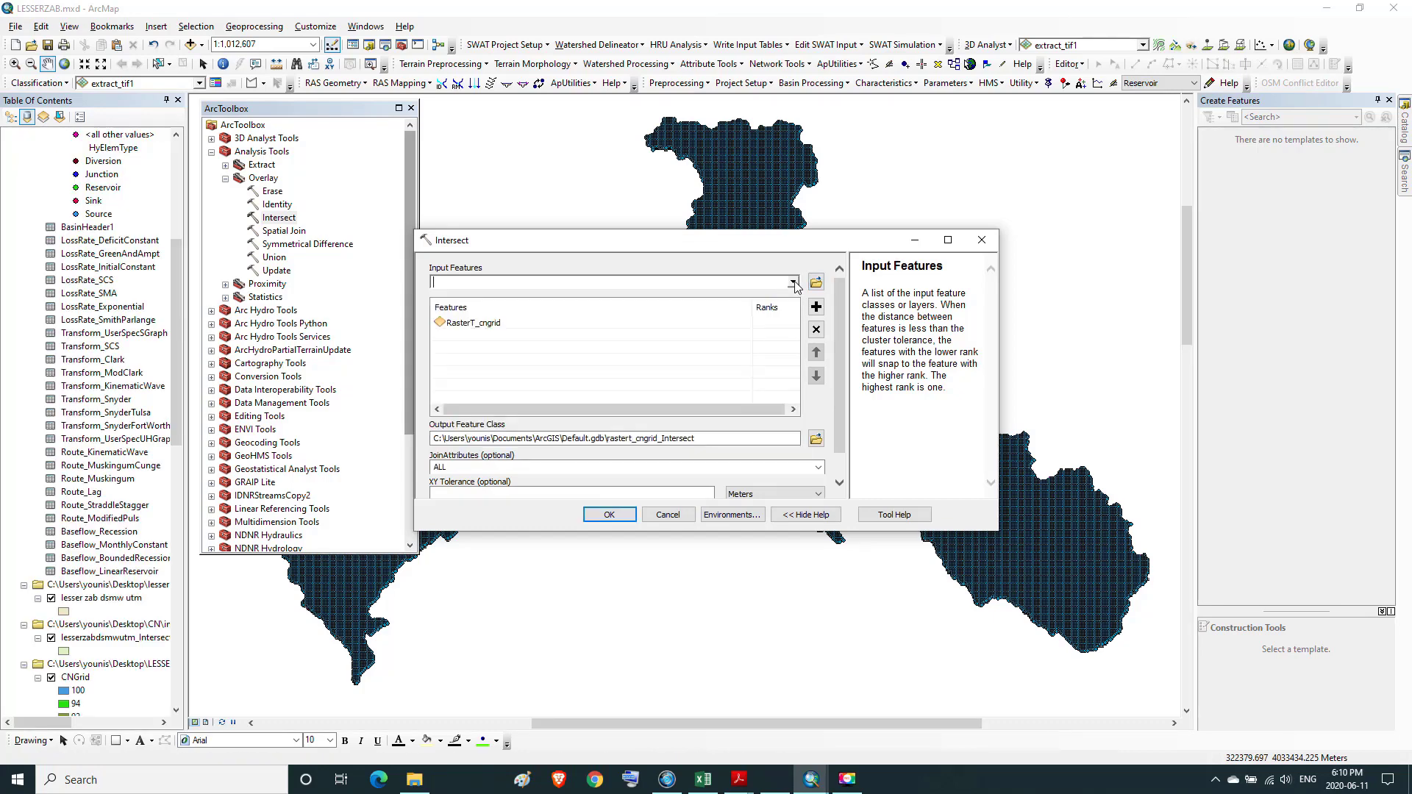
left_click(792, 283)
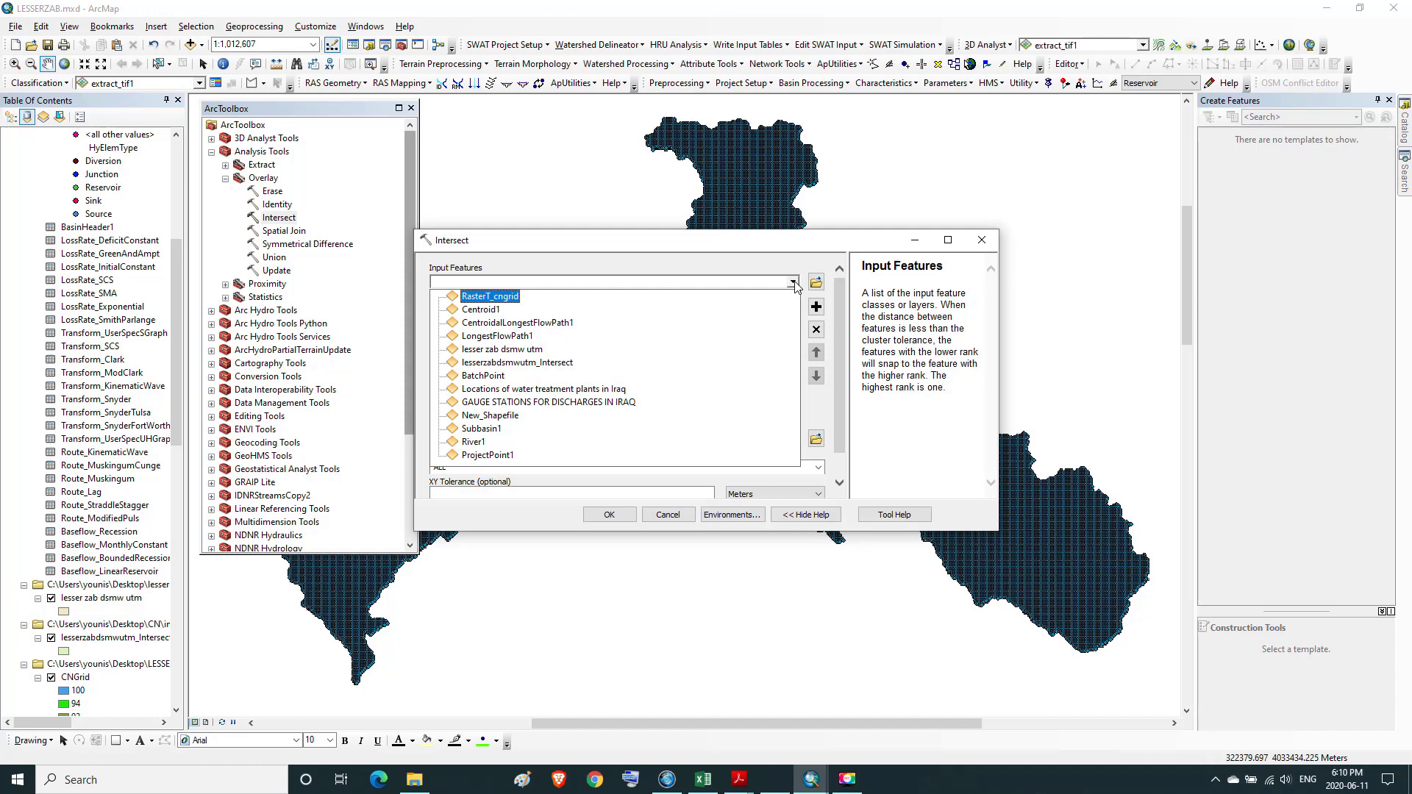
left_click(506, 351)
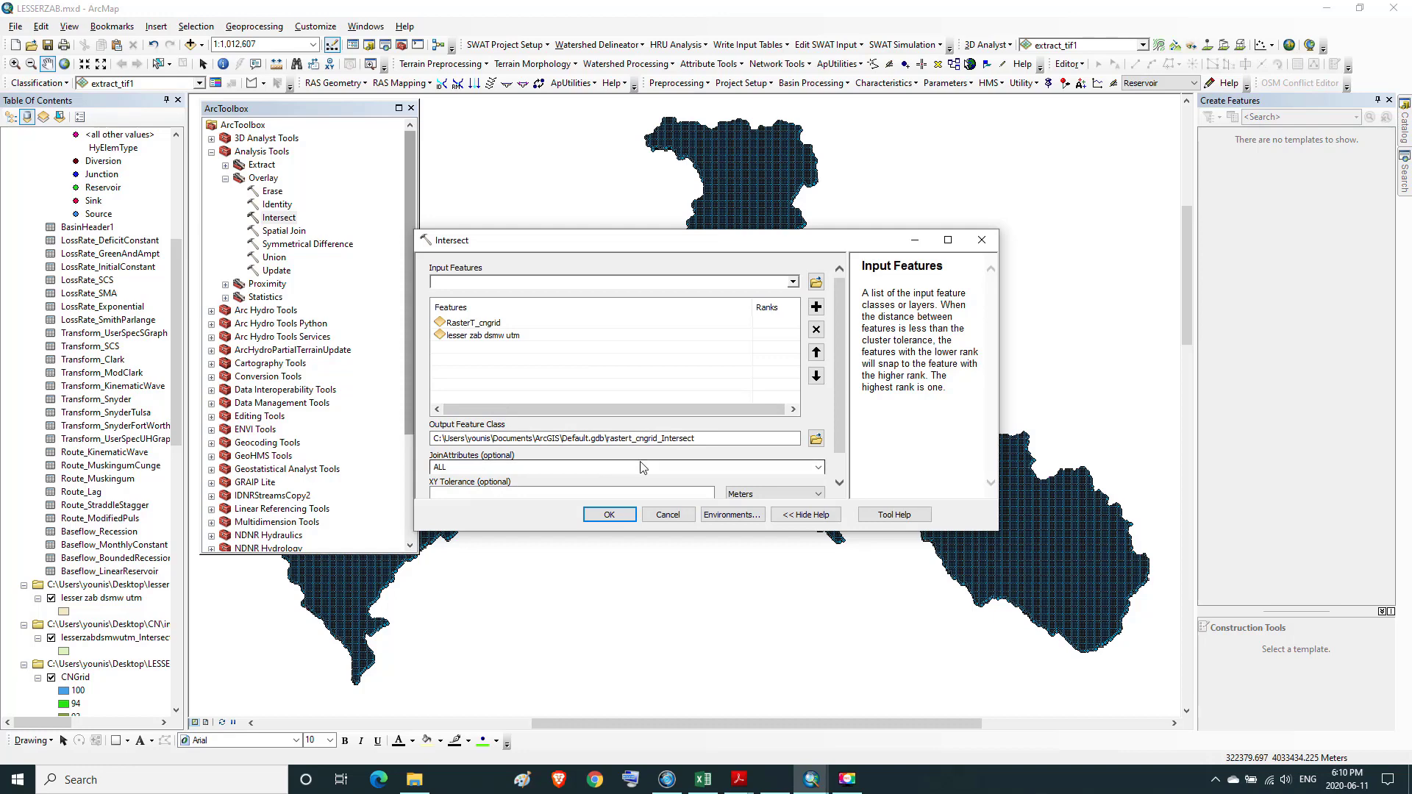
- Copy the output name rastert_cngrid_Intersect and create a new folder named INTERSECT inside the LESSERZAB folder
left_click_drag(696, 439, 616, 439)
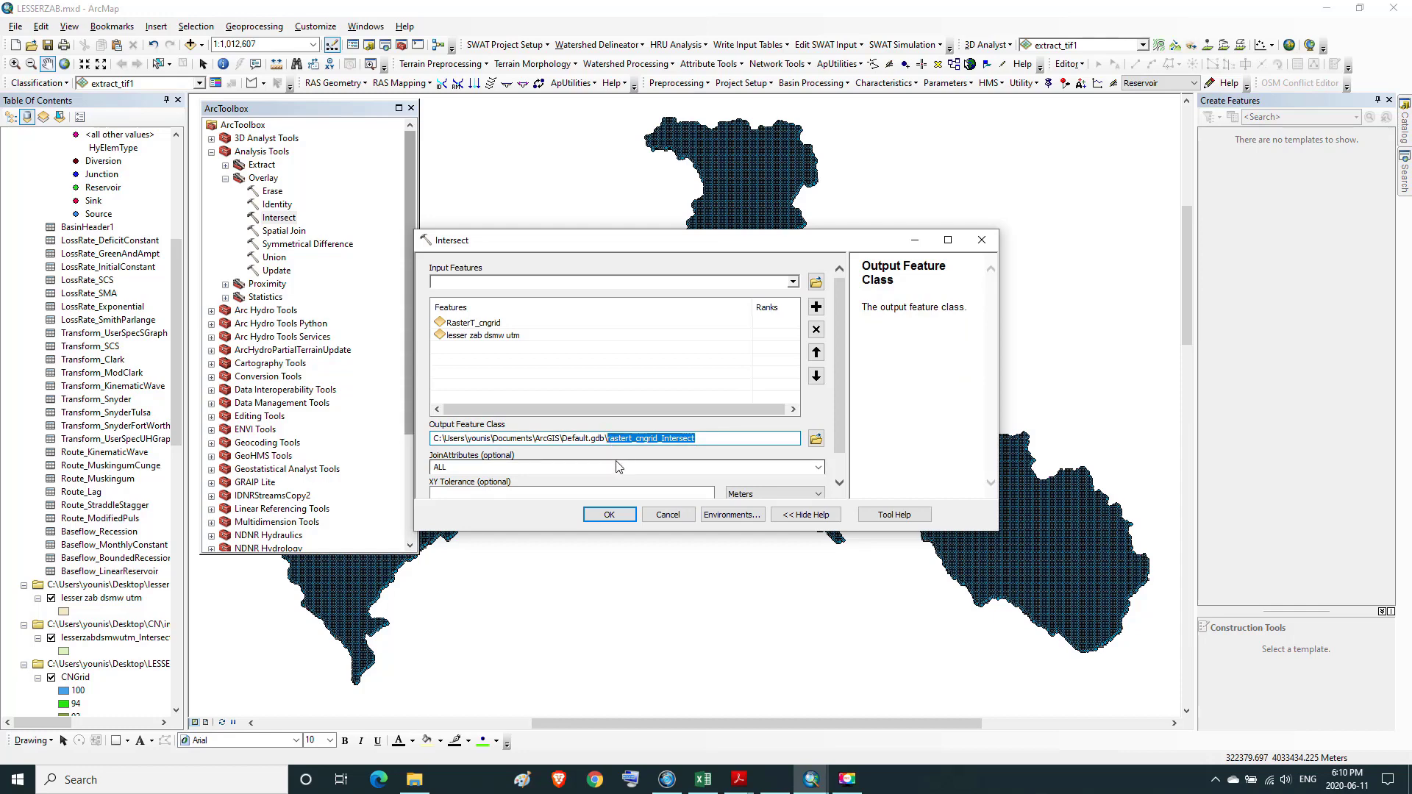
left_click(817, 437)
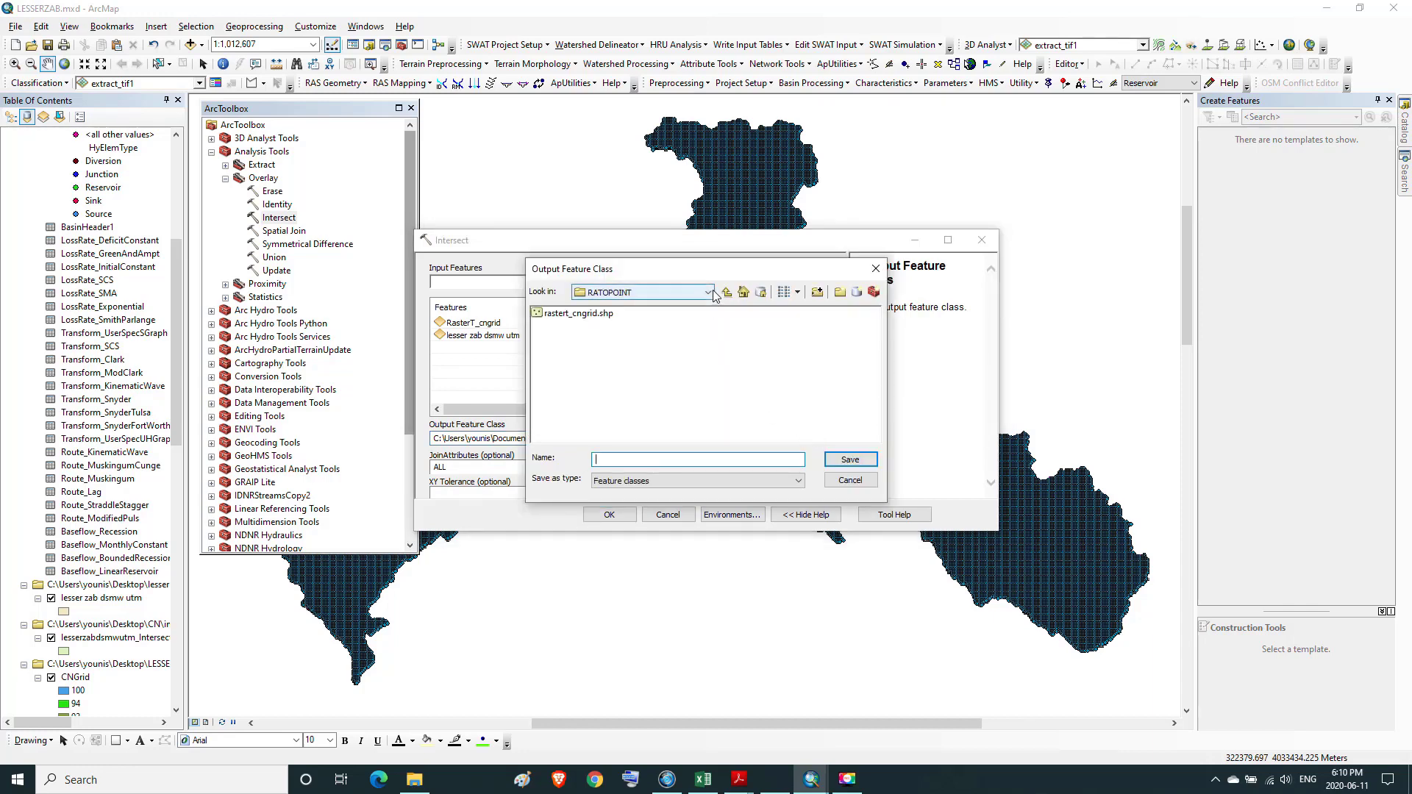
left_click(726, 293)
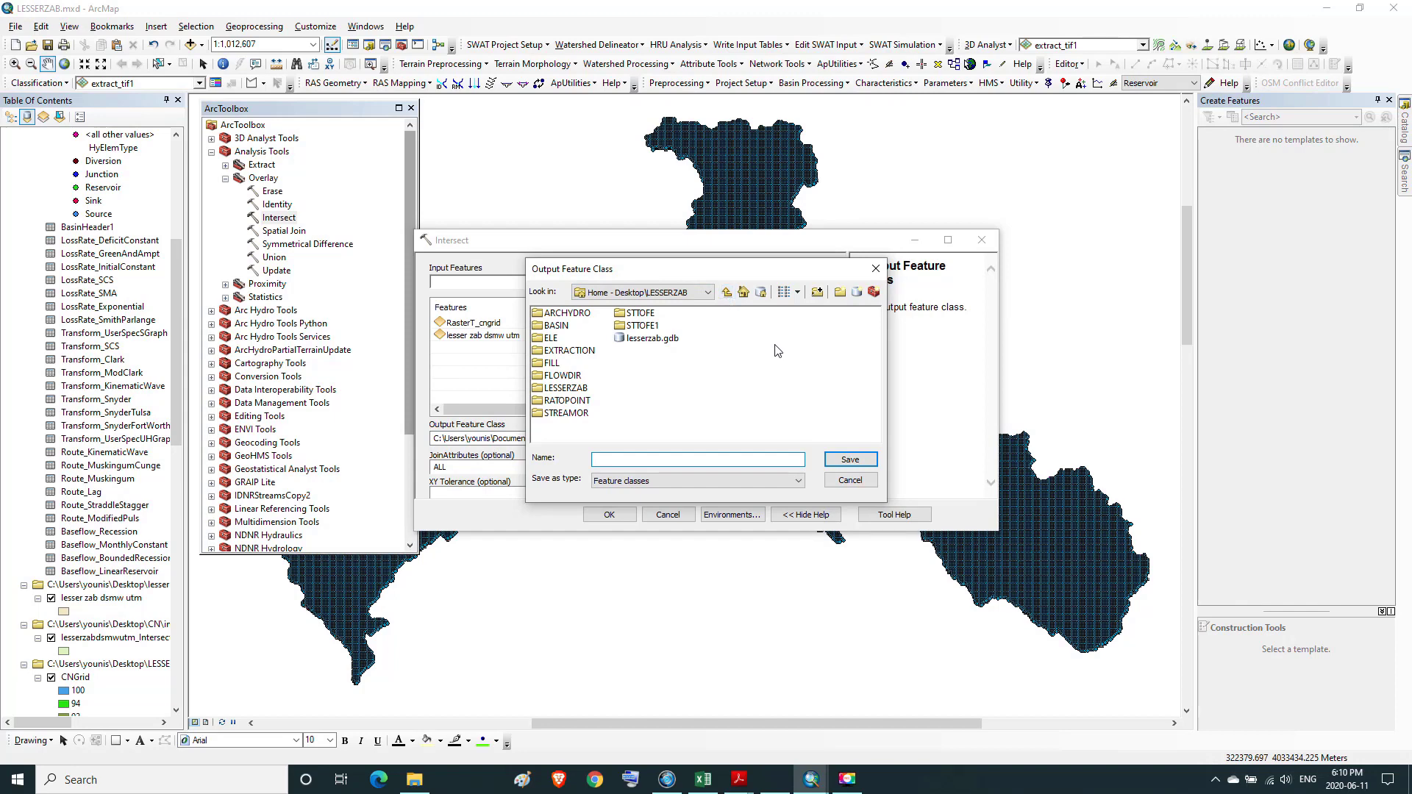
left_click(840, 292)
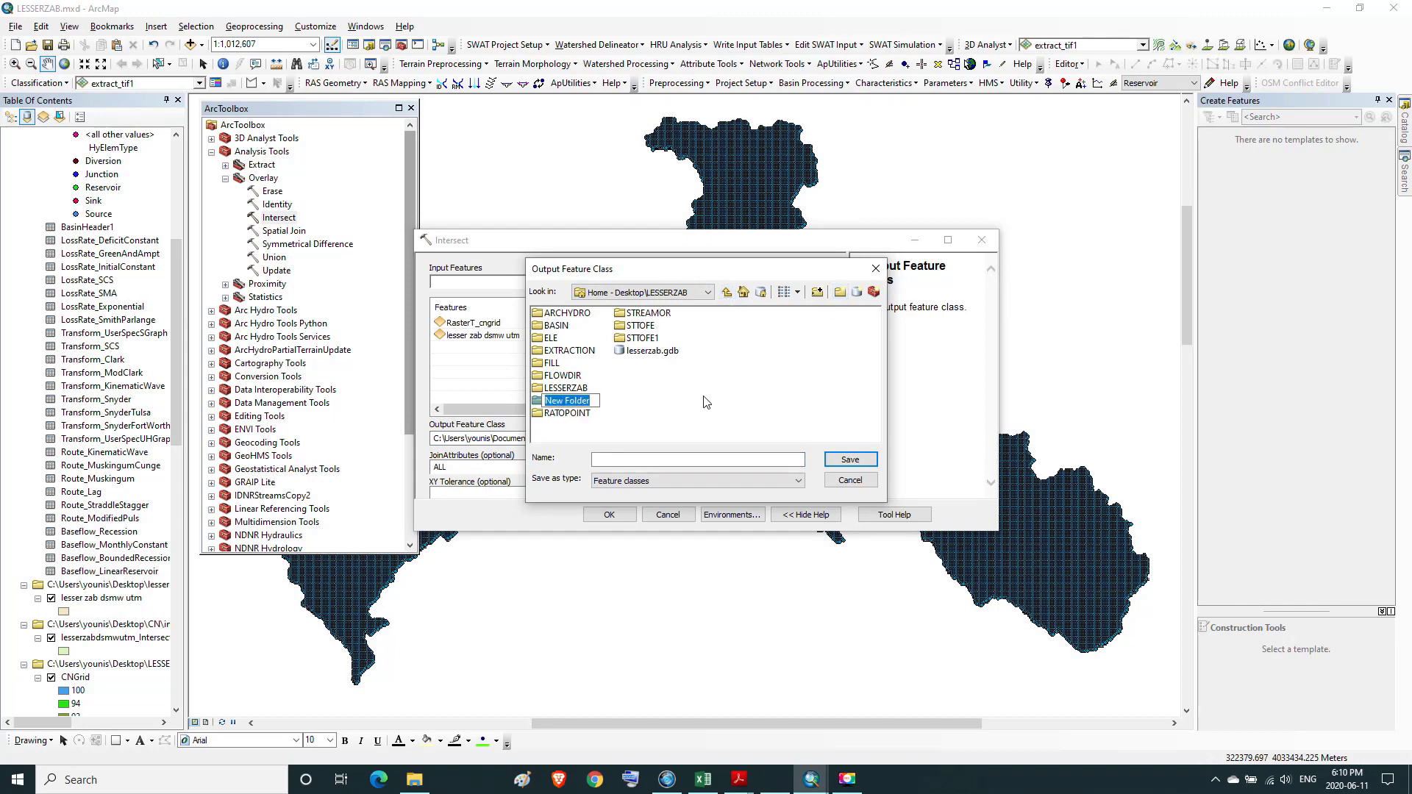
key("BackSpace")
type("INTERSECT")
key("Return")
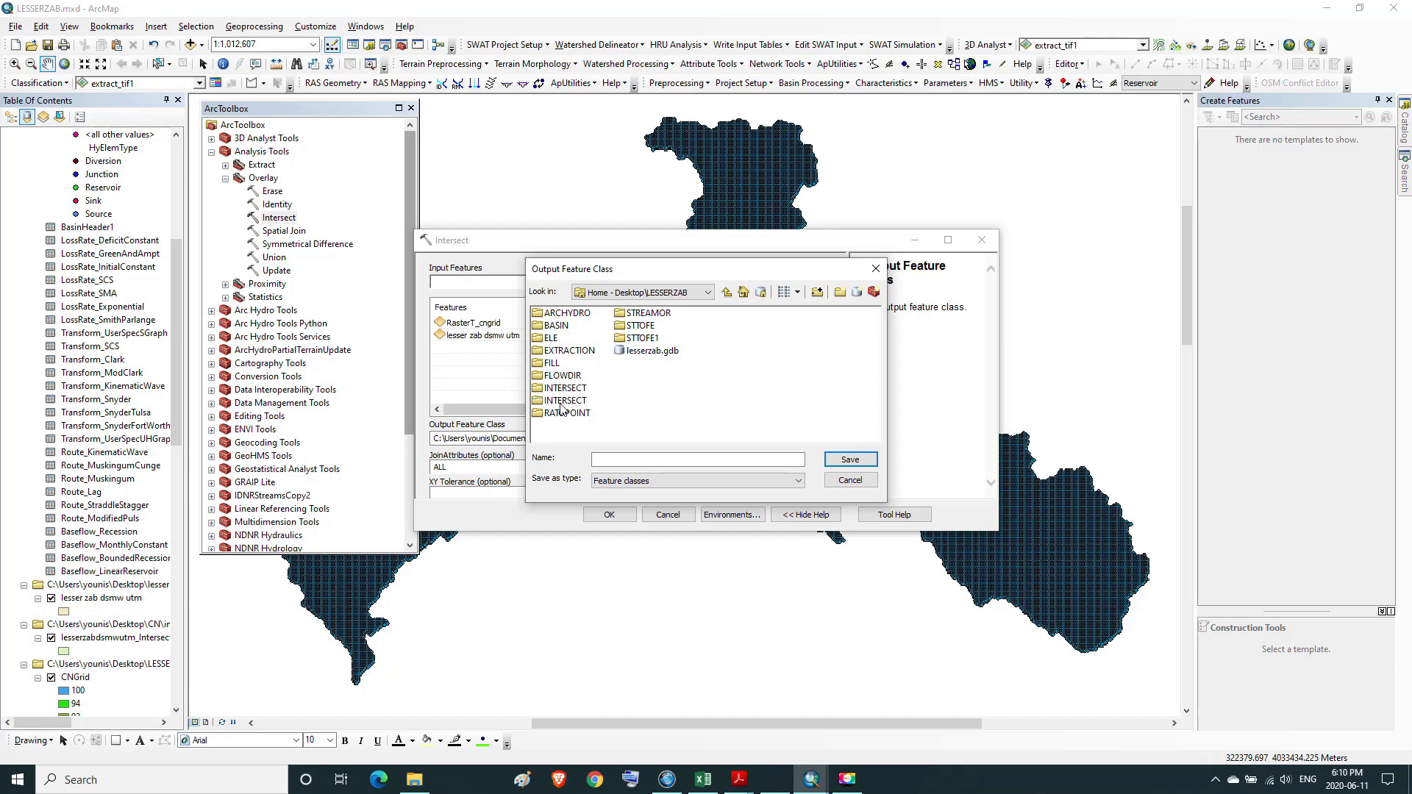
left_click(727, 291)
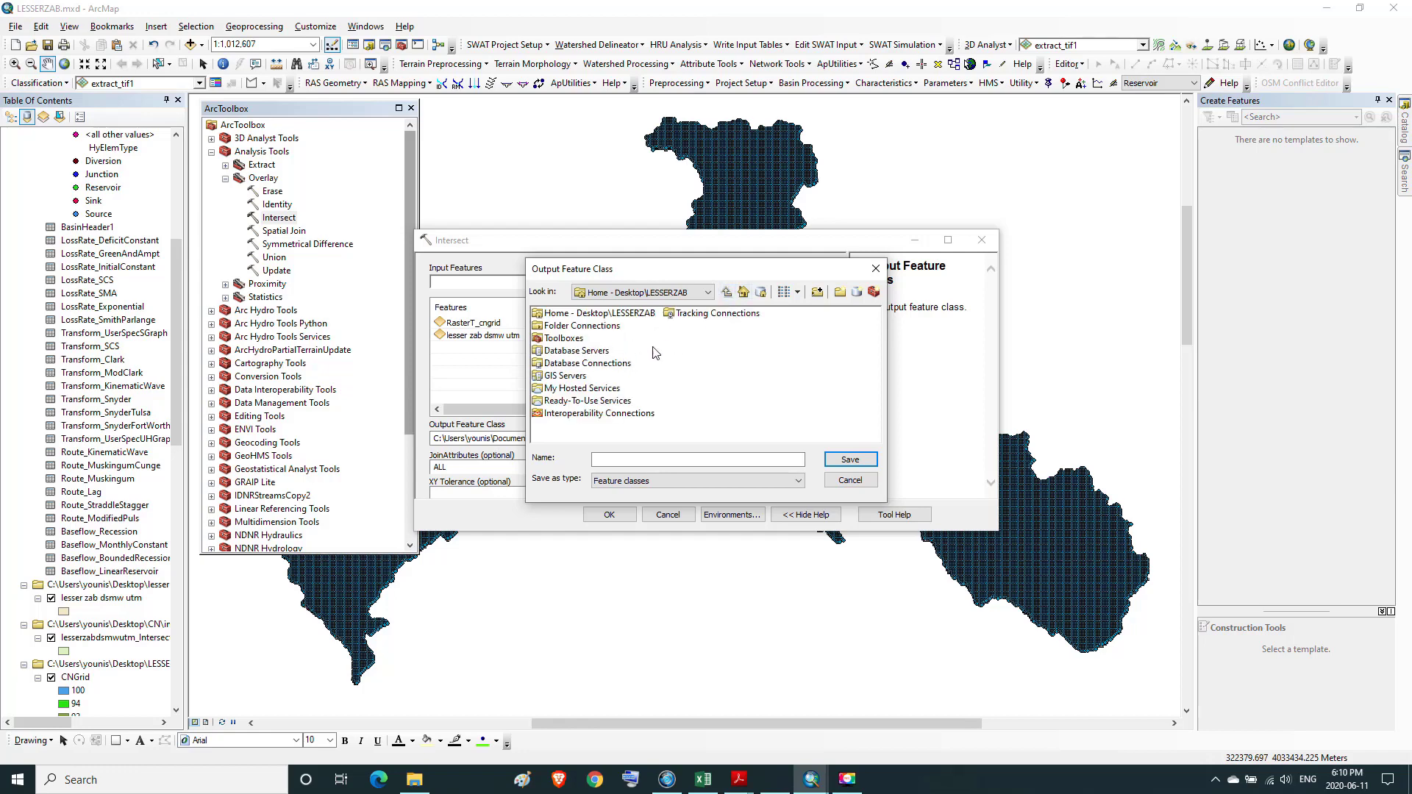
double_click(632, 315)
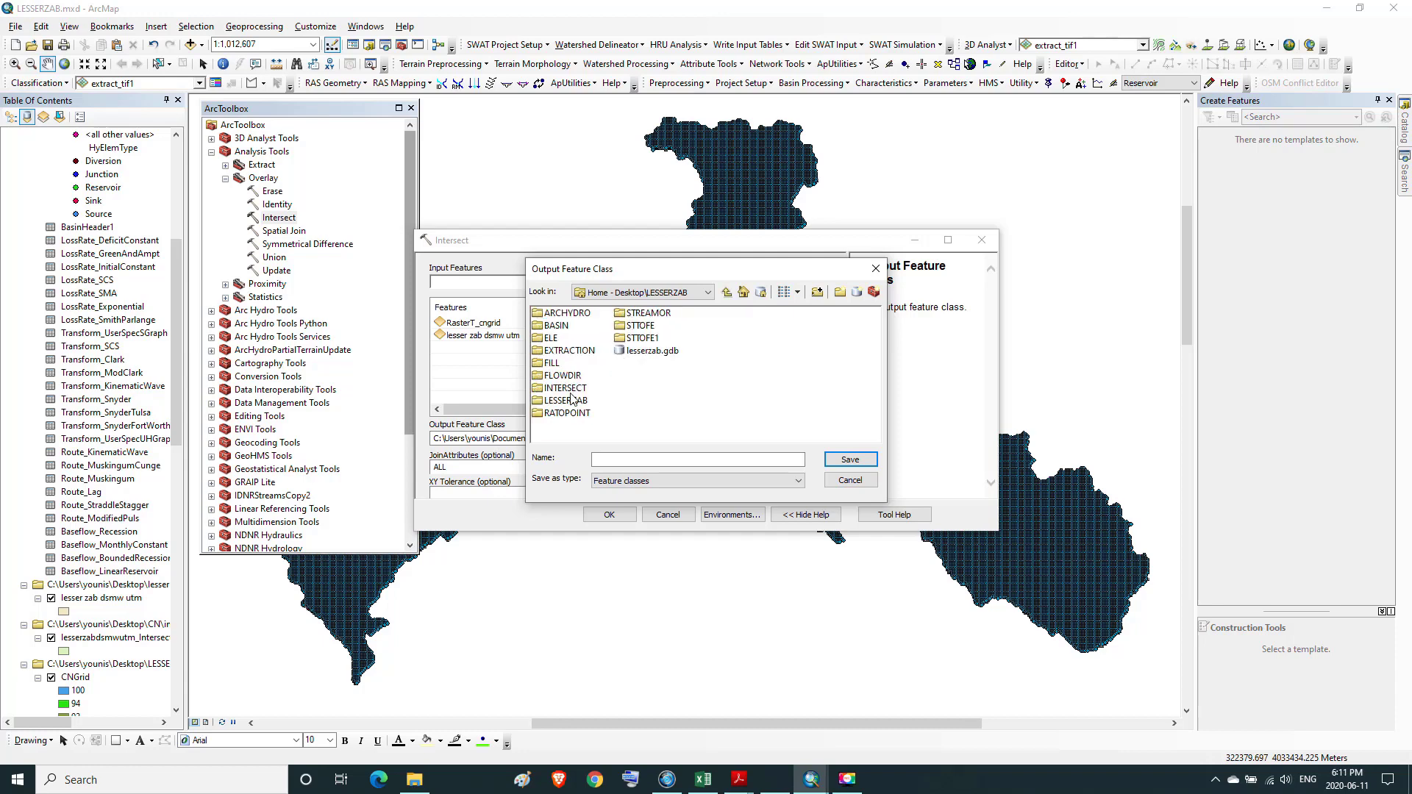
- Set the output feature class to rastert_cngrid_Intersect in the INTERSECT folder and run the Intersect tool
double_click(574, 391)
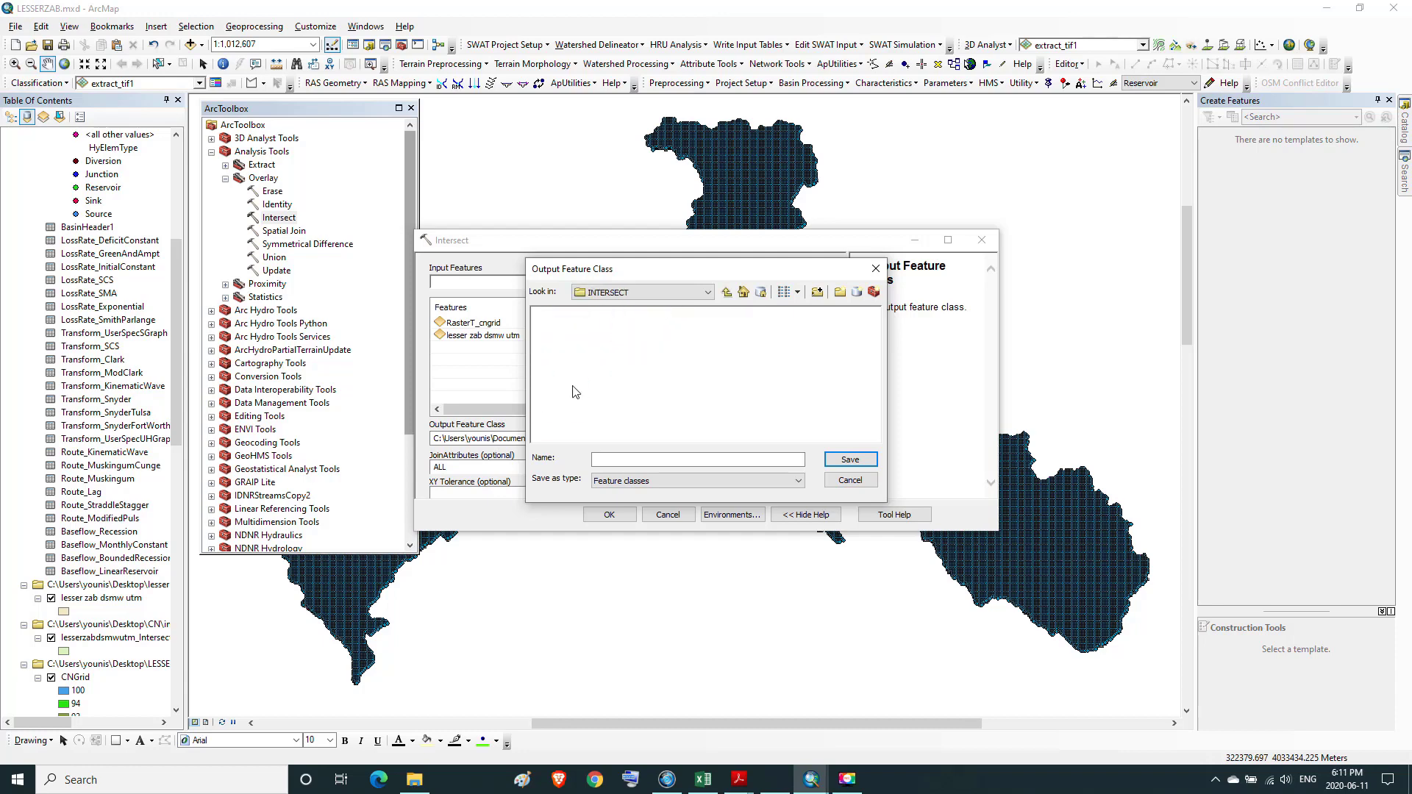
left_click(602, 459)
type("rastert_cngrid_Intersect")
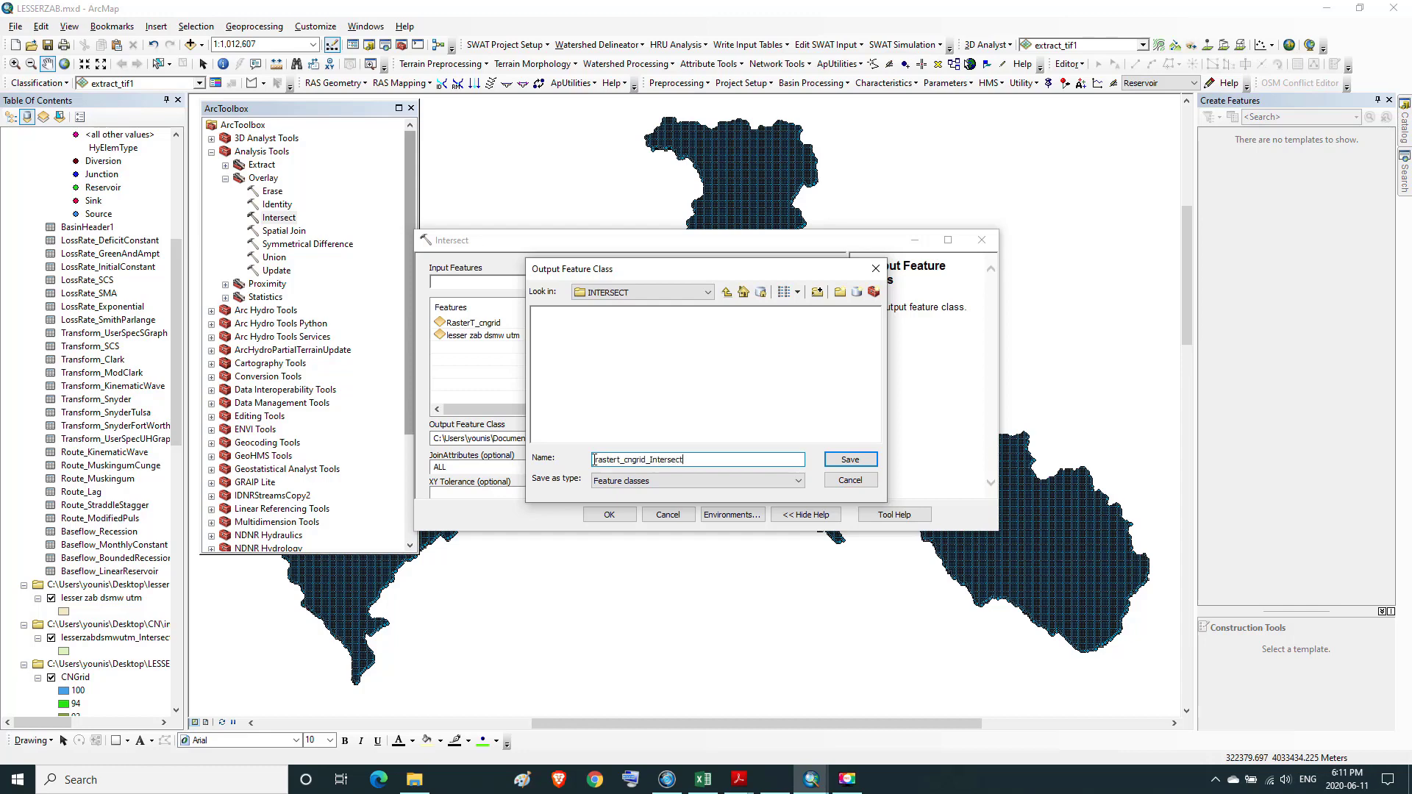
left_click(831, 463)
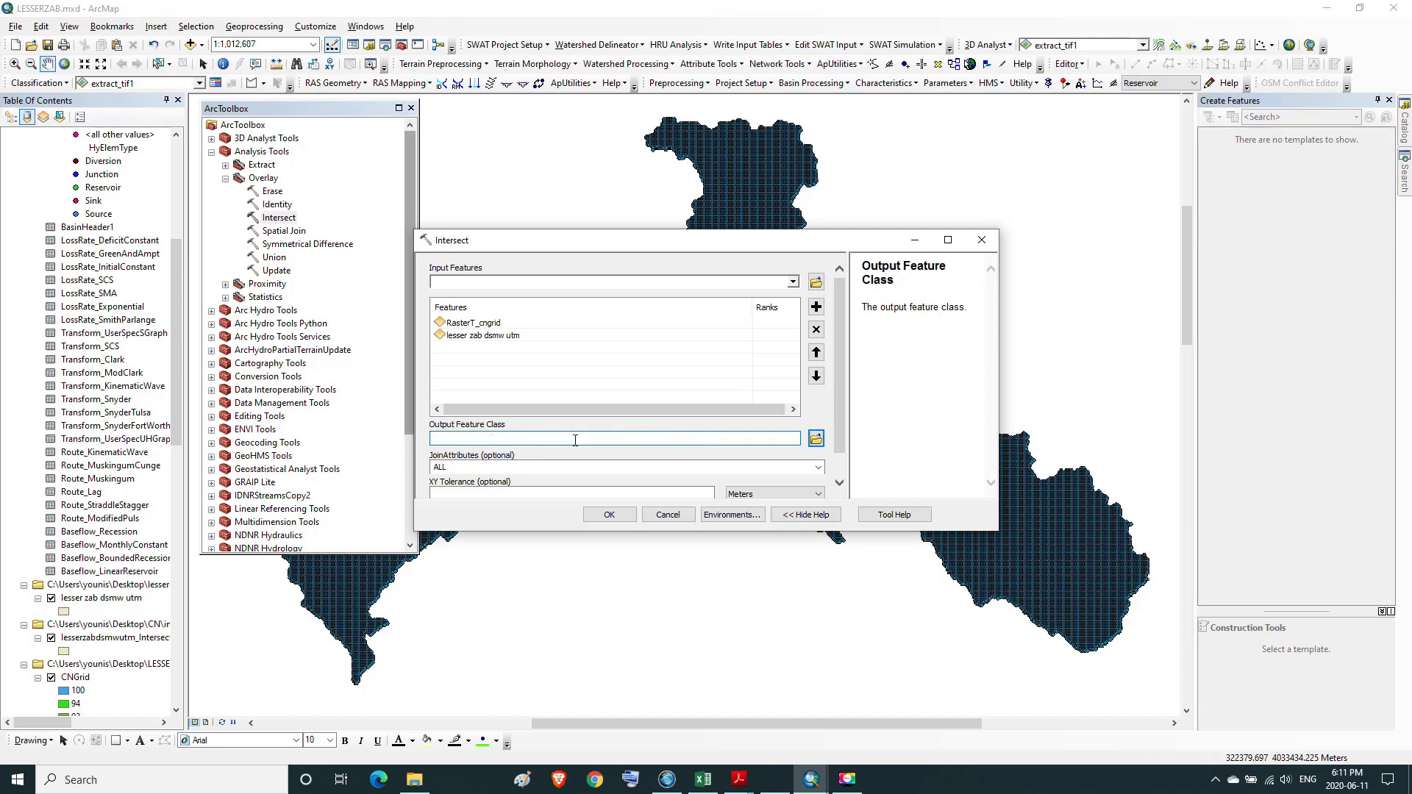
double_click(608, 439)
left_click(586, 439)
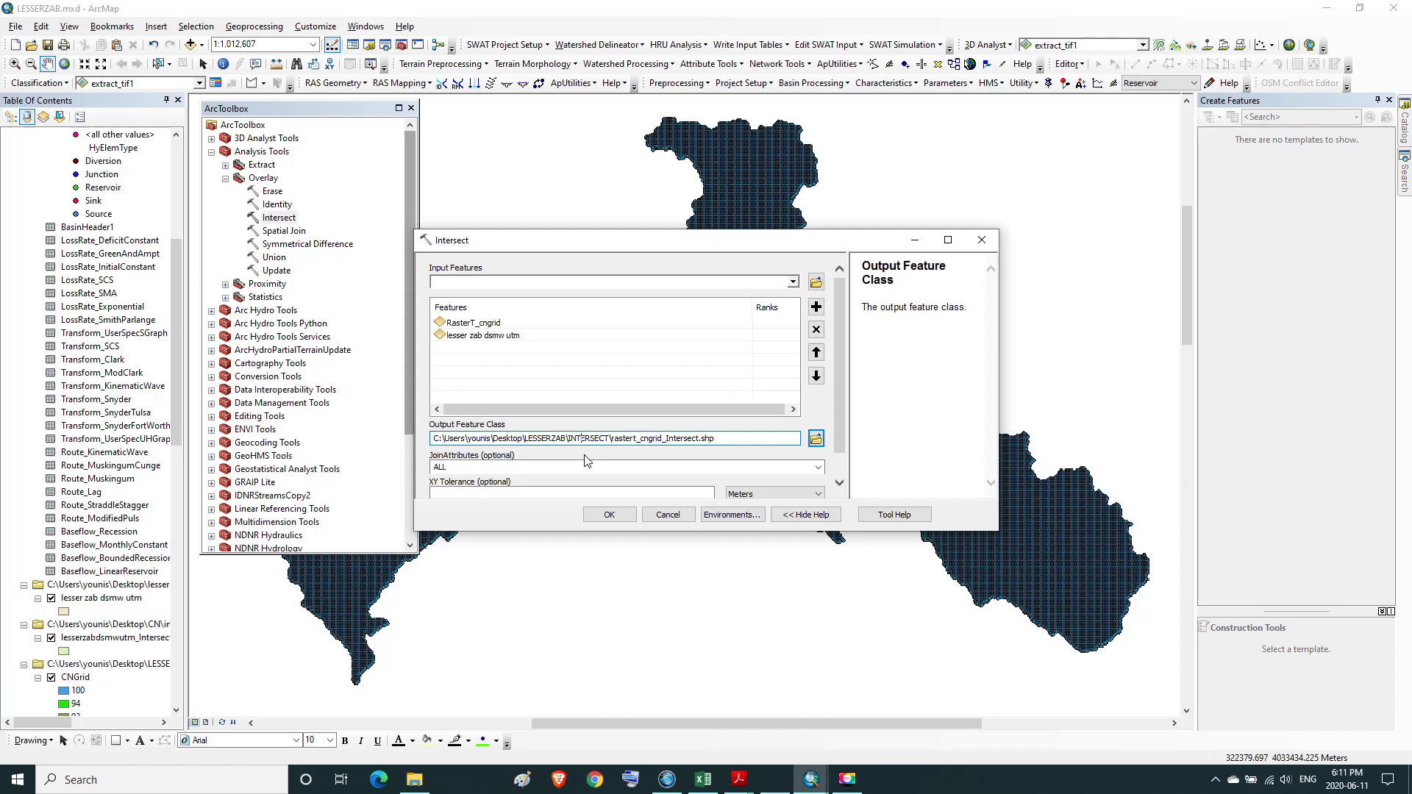
left_click(613, 516)
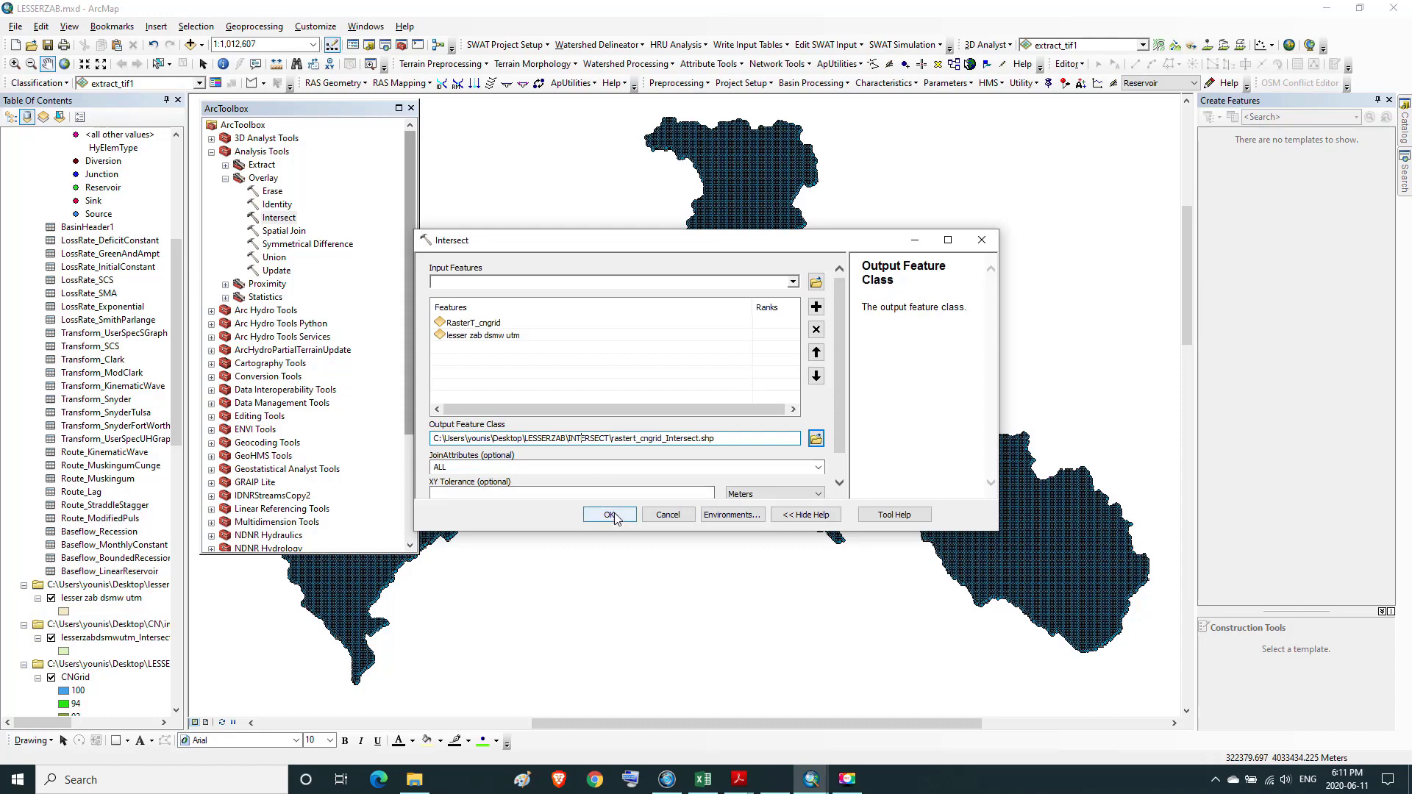
left_click(613, 516)
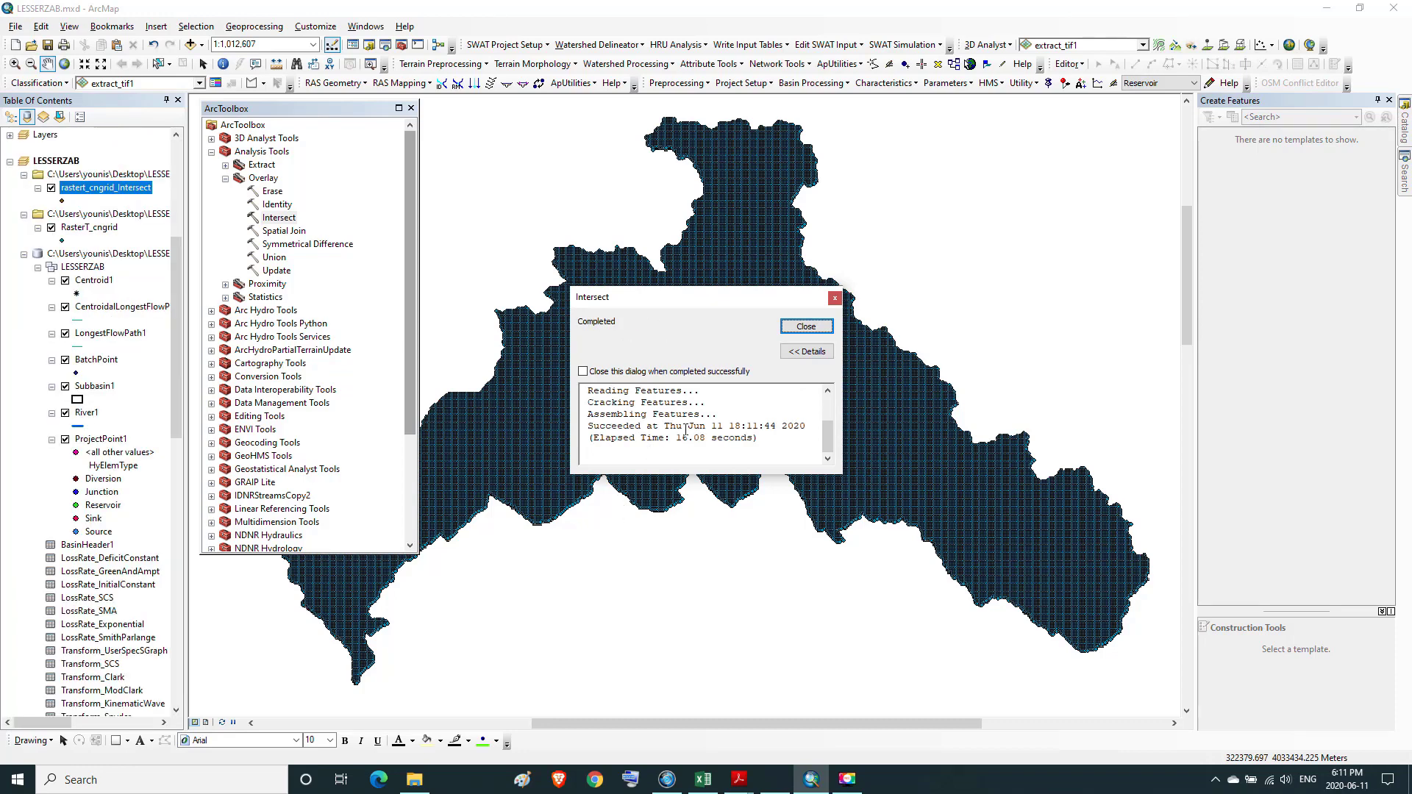
- Dismiss the finished Intersect report and open the attribute table of the rastert_cngrid_Intersect layer
left_click(802, 328)
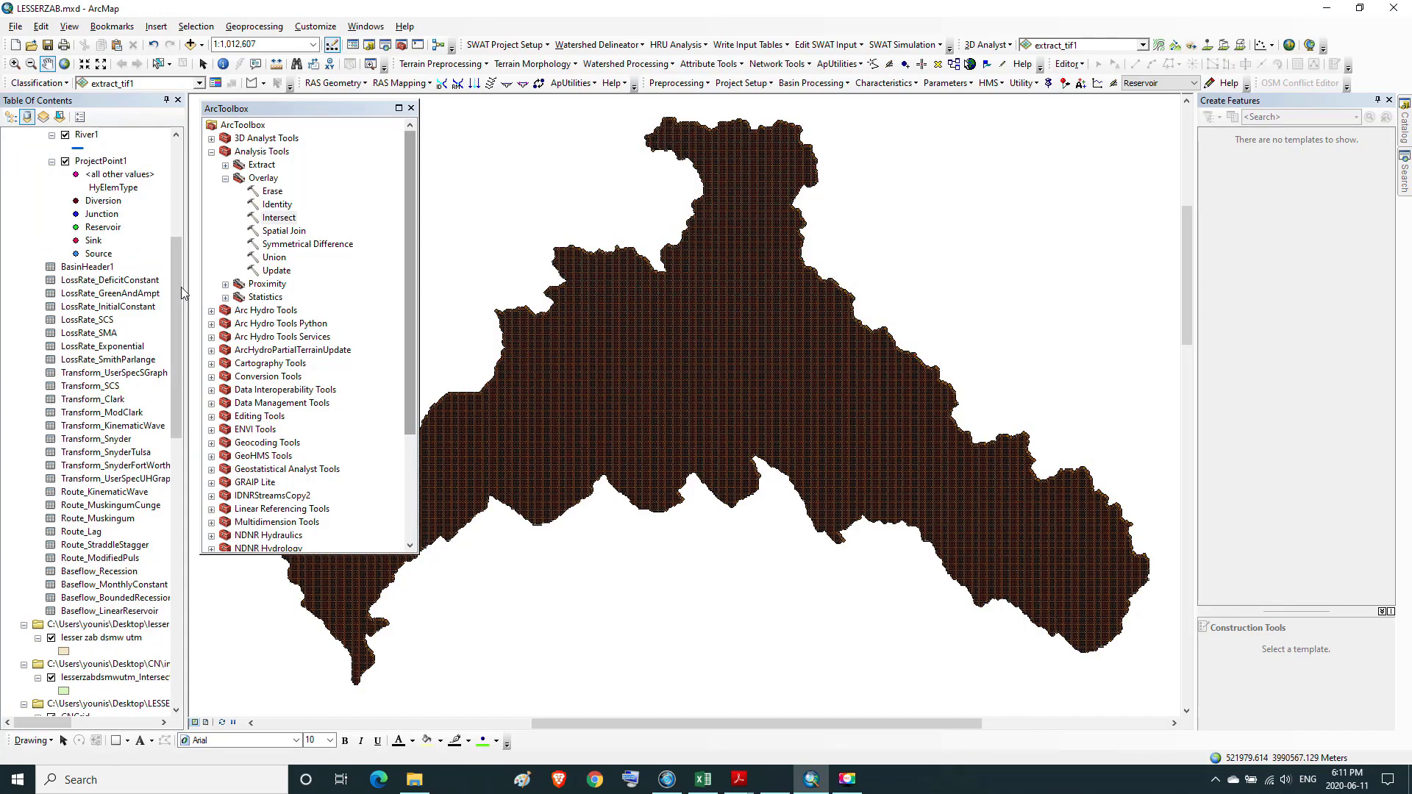
left_click_drag(181, 294, 184, 195)
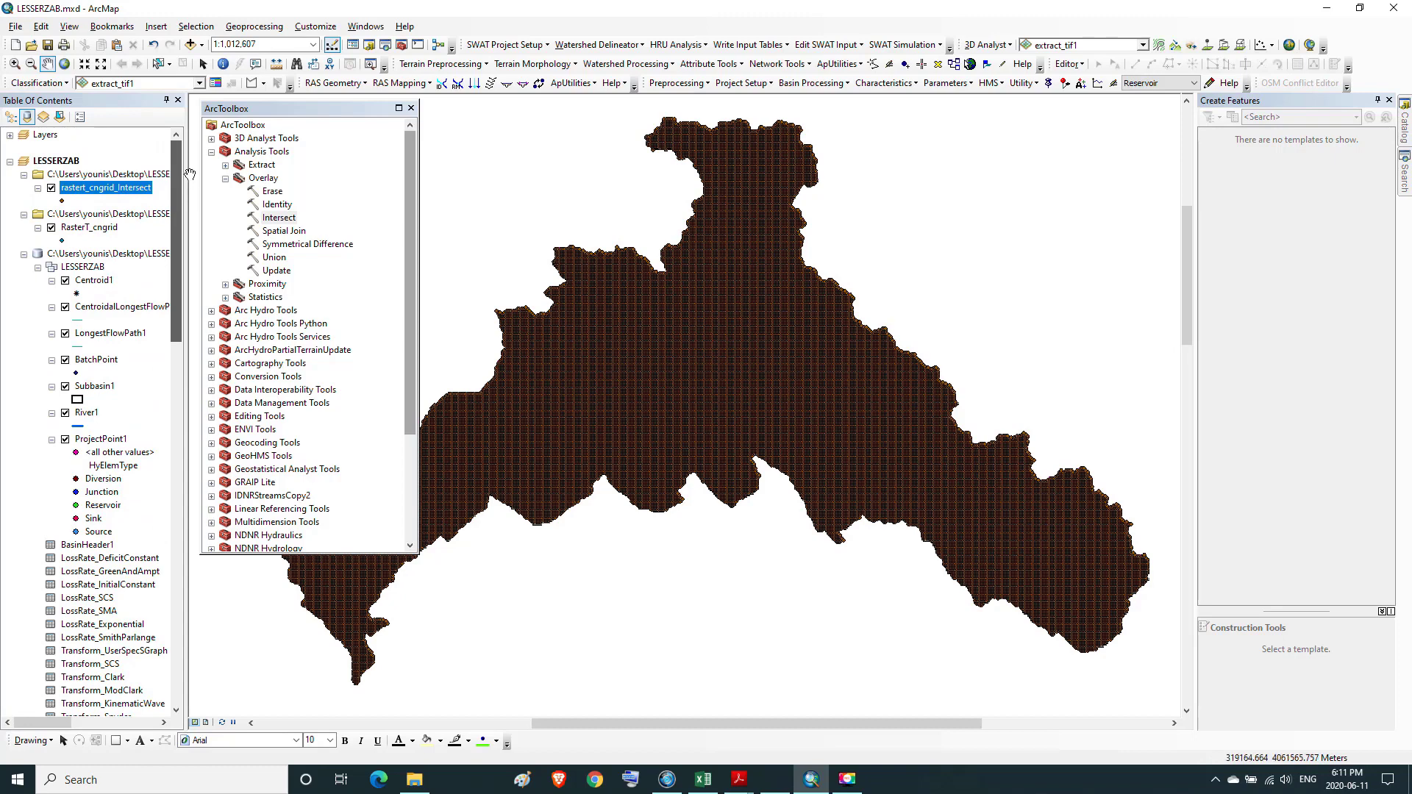
right_click(102, 193)
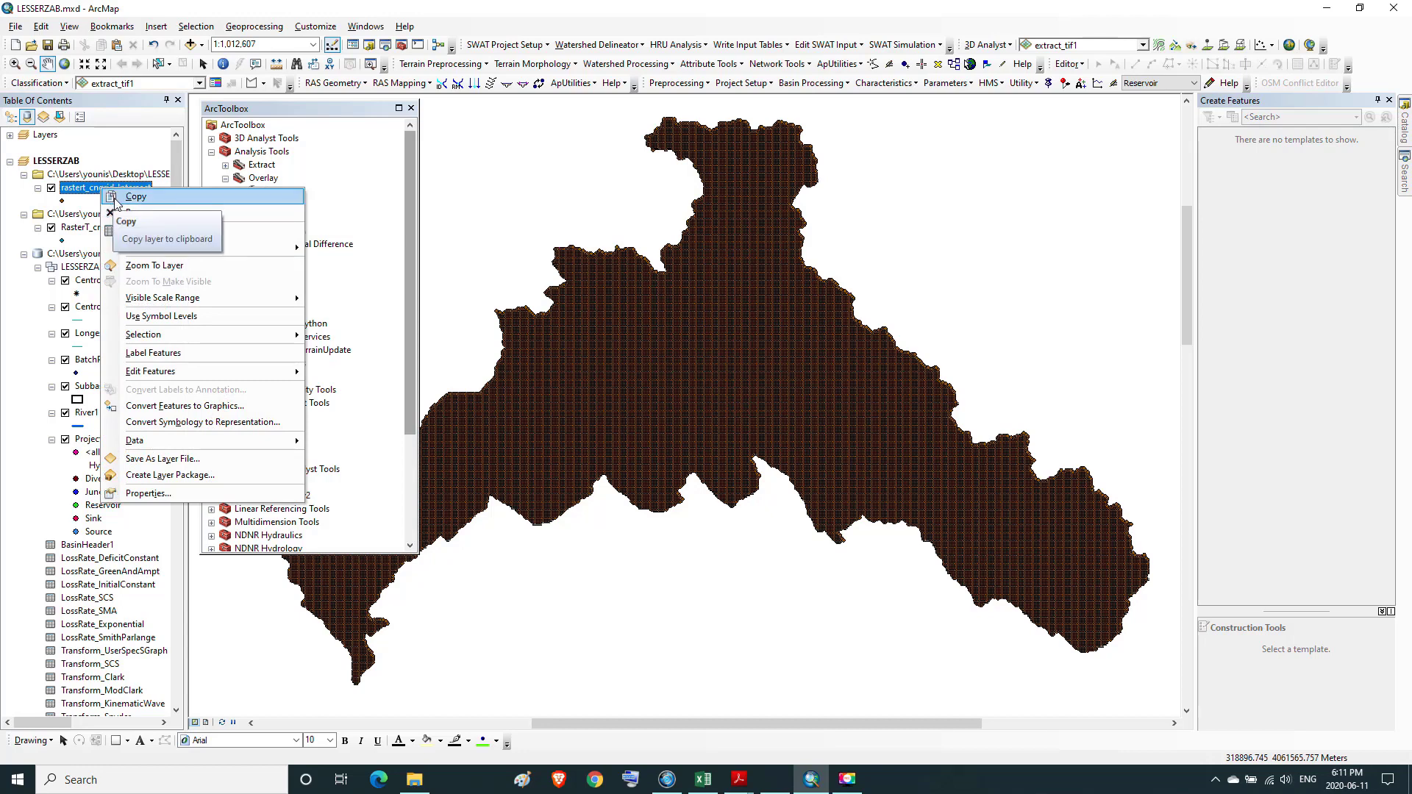
left_click(131, 232)
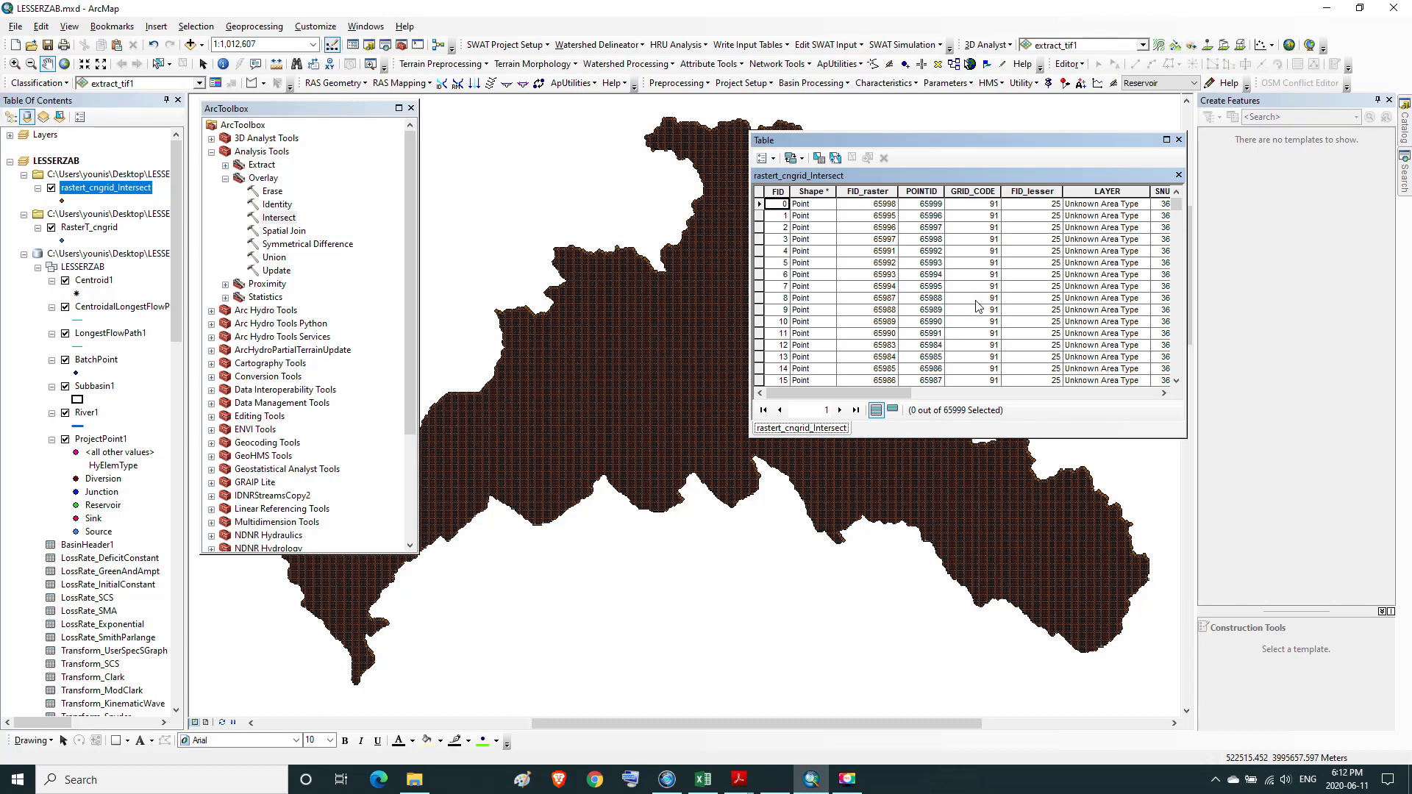
- Examine the GRID_CODE and SOILCODE columns in the enlarged intersect attribute table, and restore the table window
left_click(991, 192)
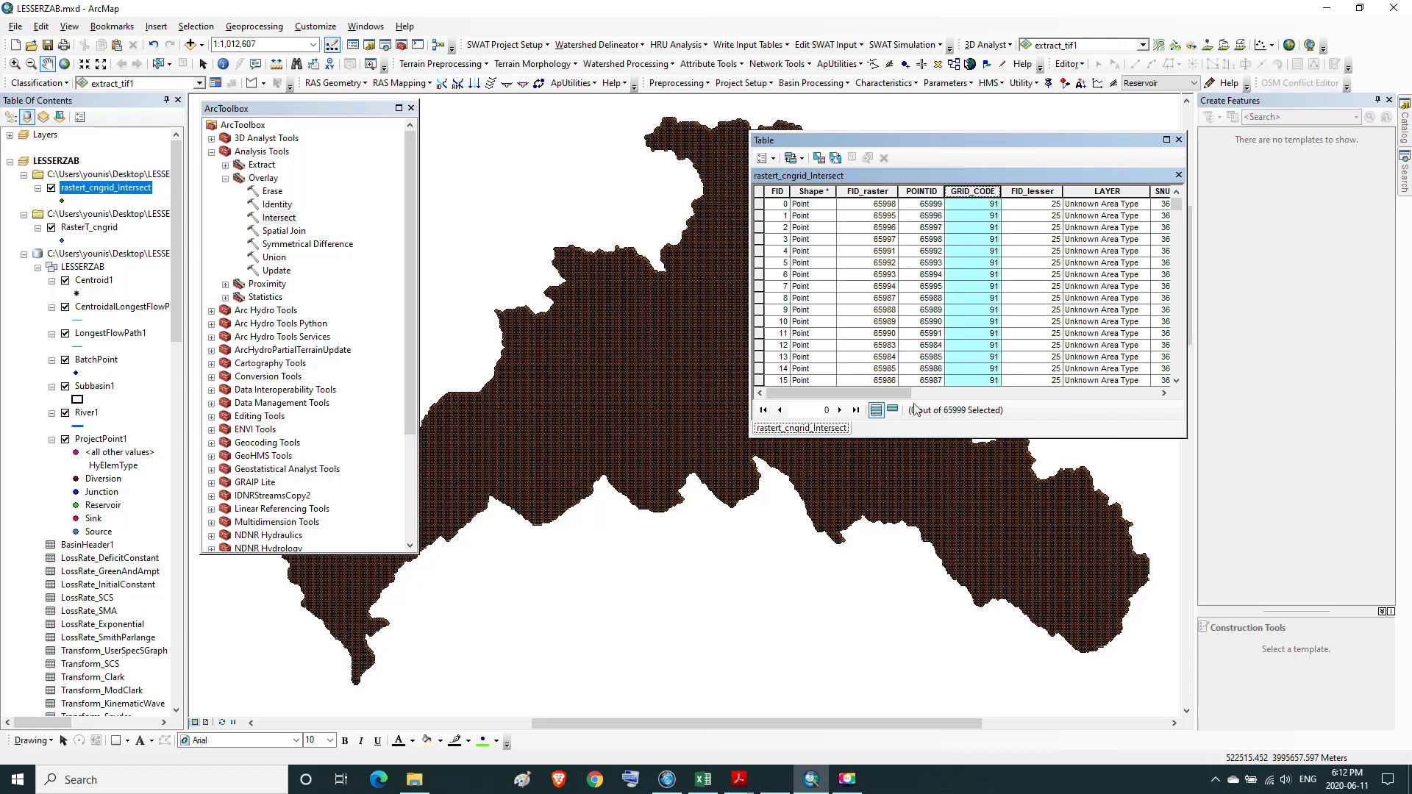
left_click_drag(887, 392, 1081, 399)
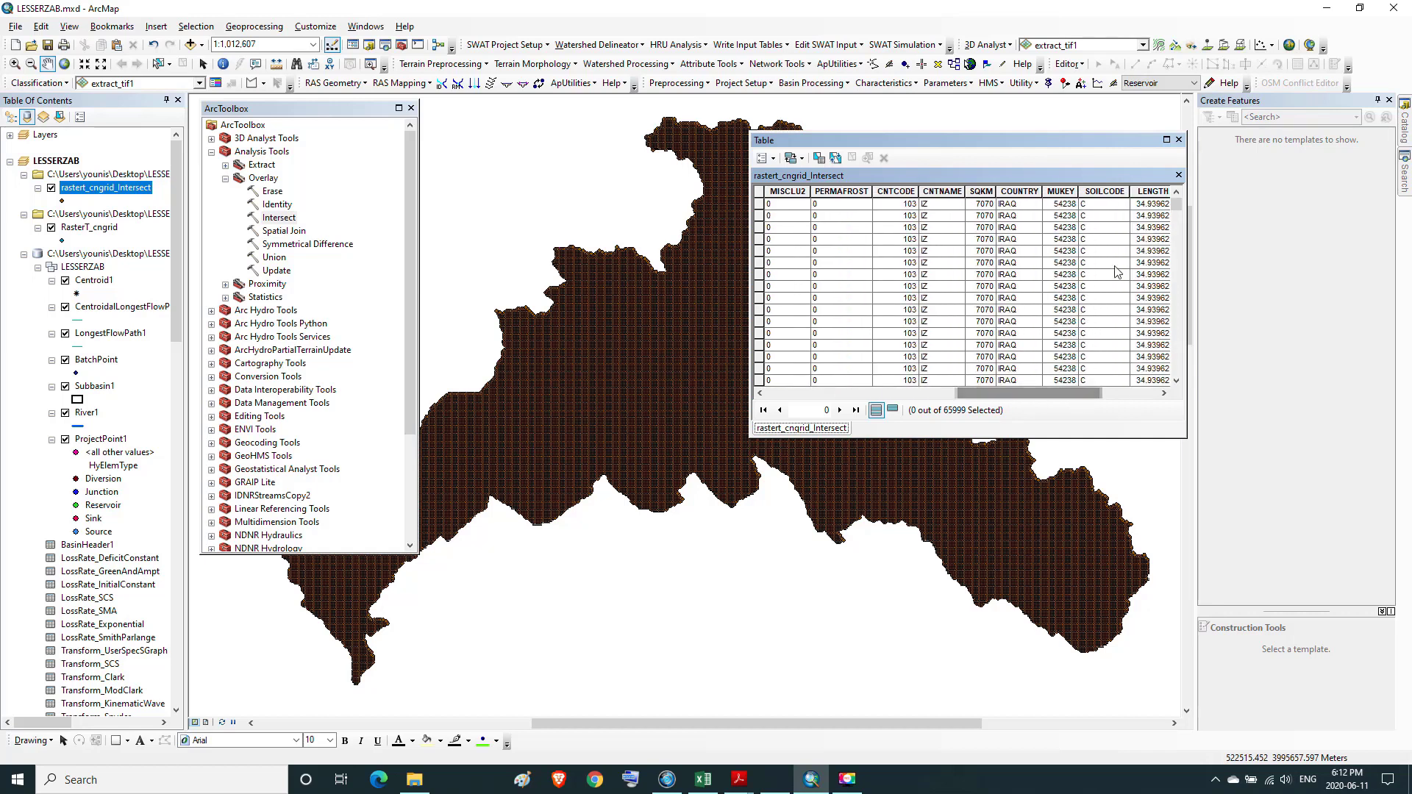
left_click(1166, 139)
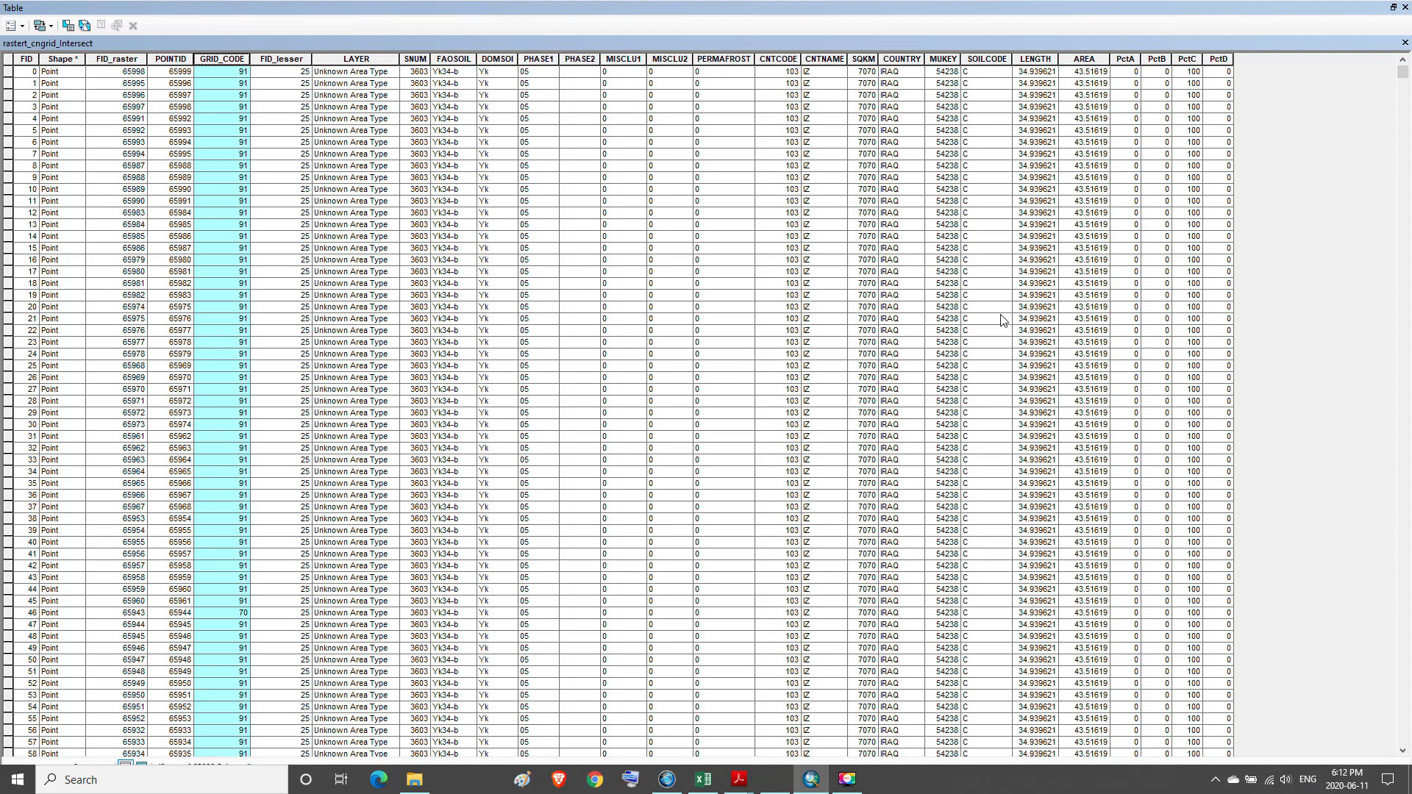
left_click(988, 59)
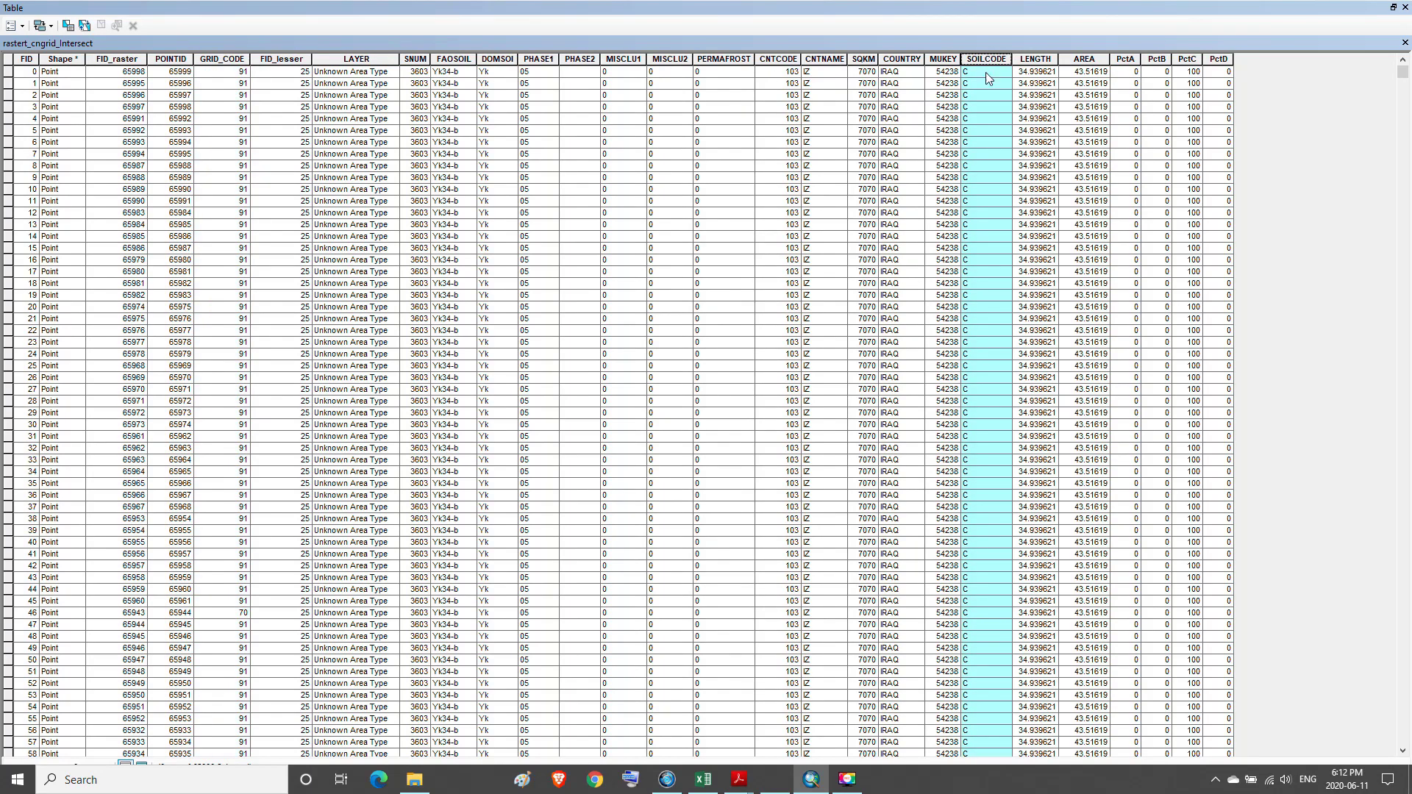
left_click(231, 58)
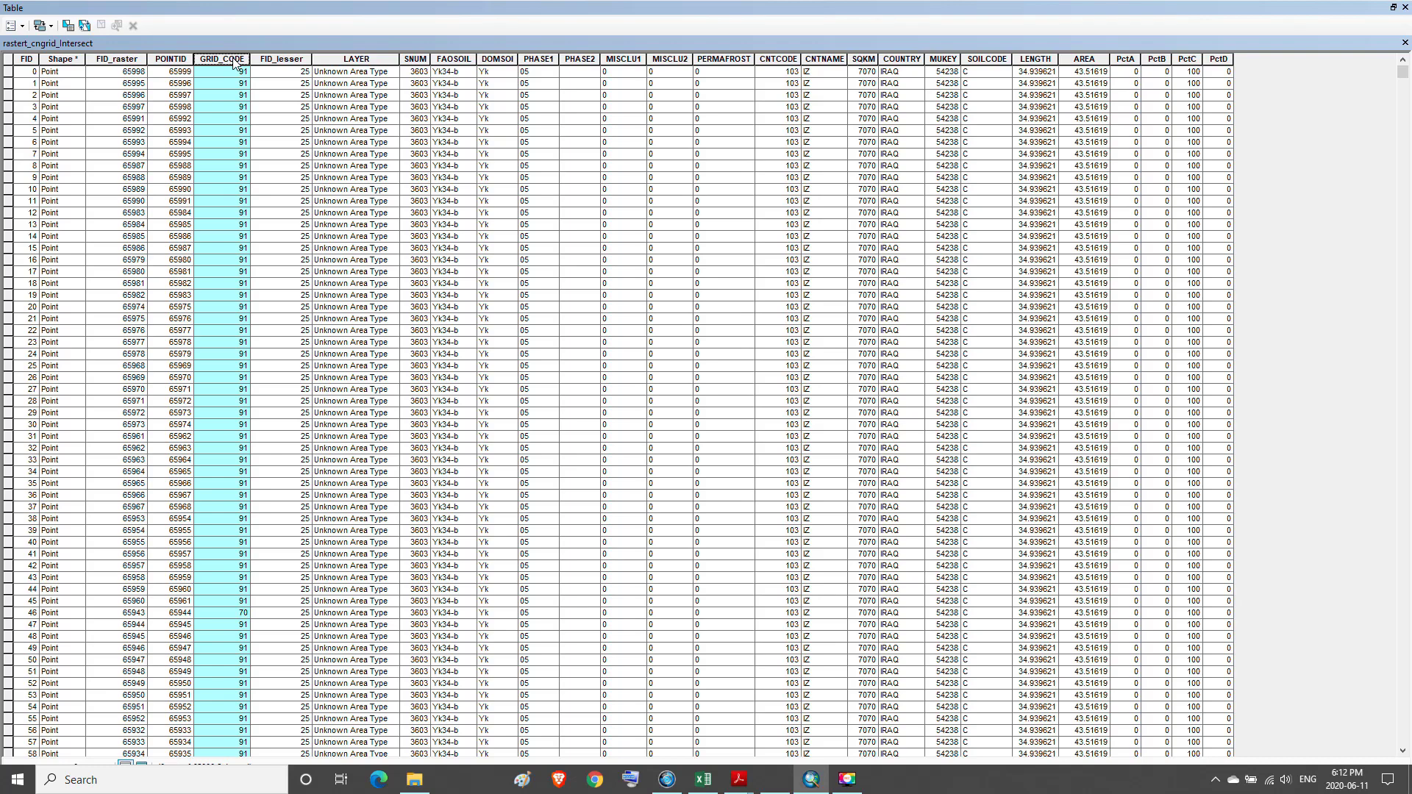
left_click(996, 61)
left_click(237, 58)
left_click(988, 59)
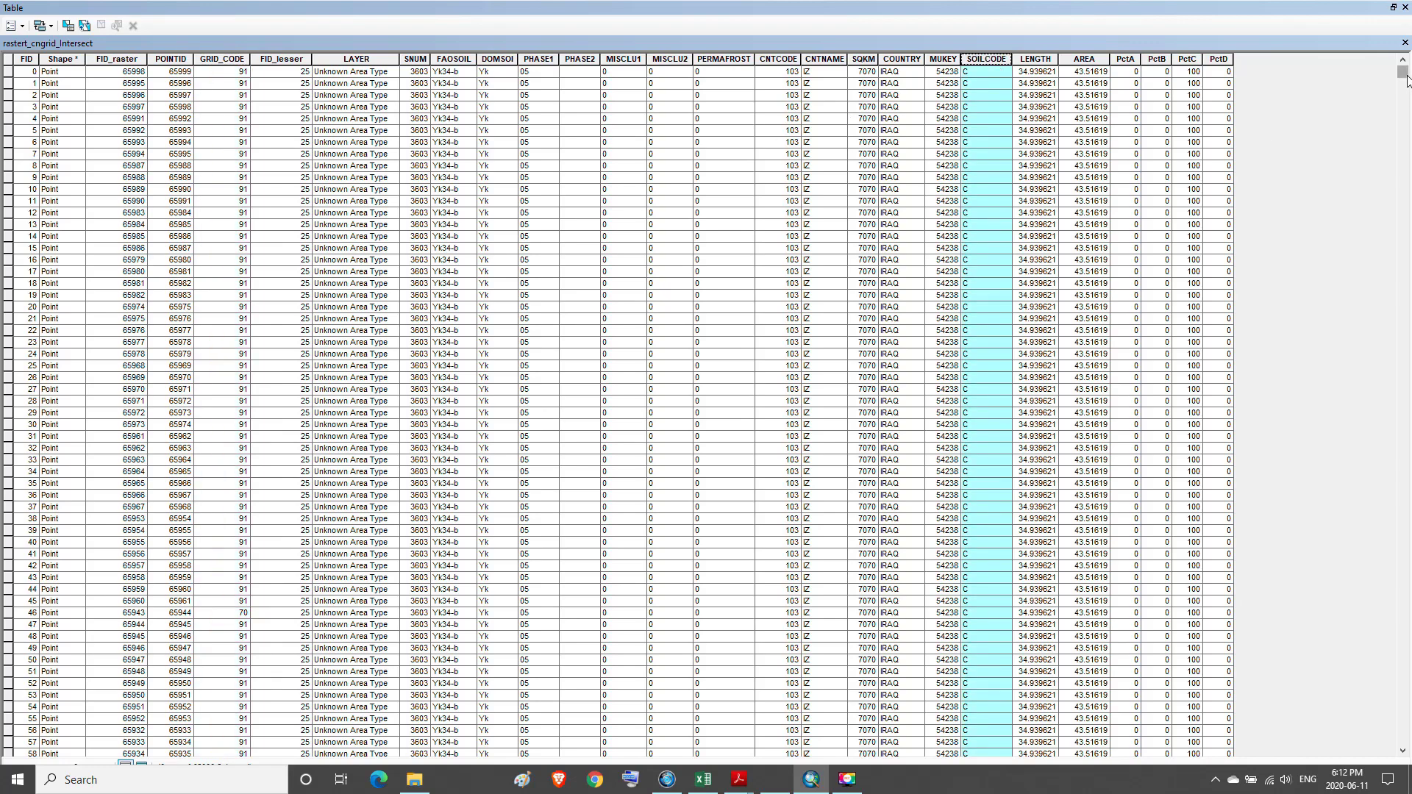
mouse_move(1404, 76)
left_mouse_down()
mouse_move(1405, 110)
mouse_move(1405, 70)
left_mouse_up()
left_click(1221, 72)
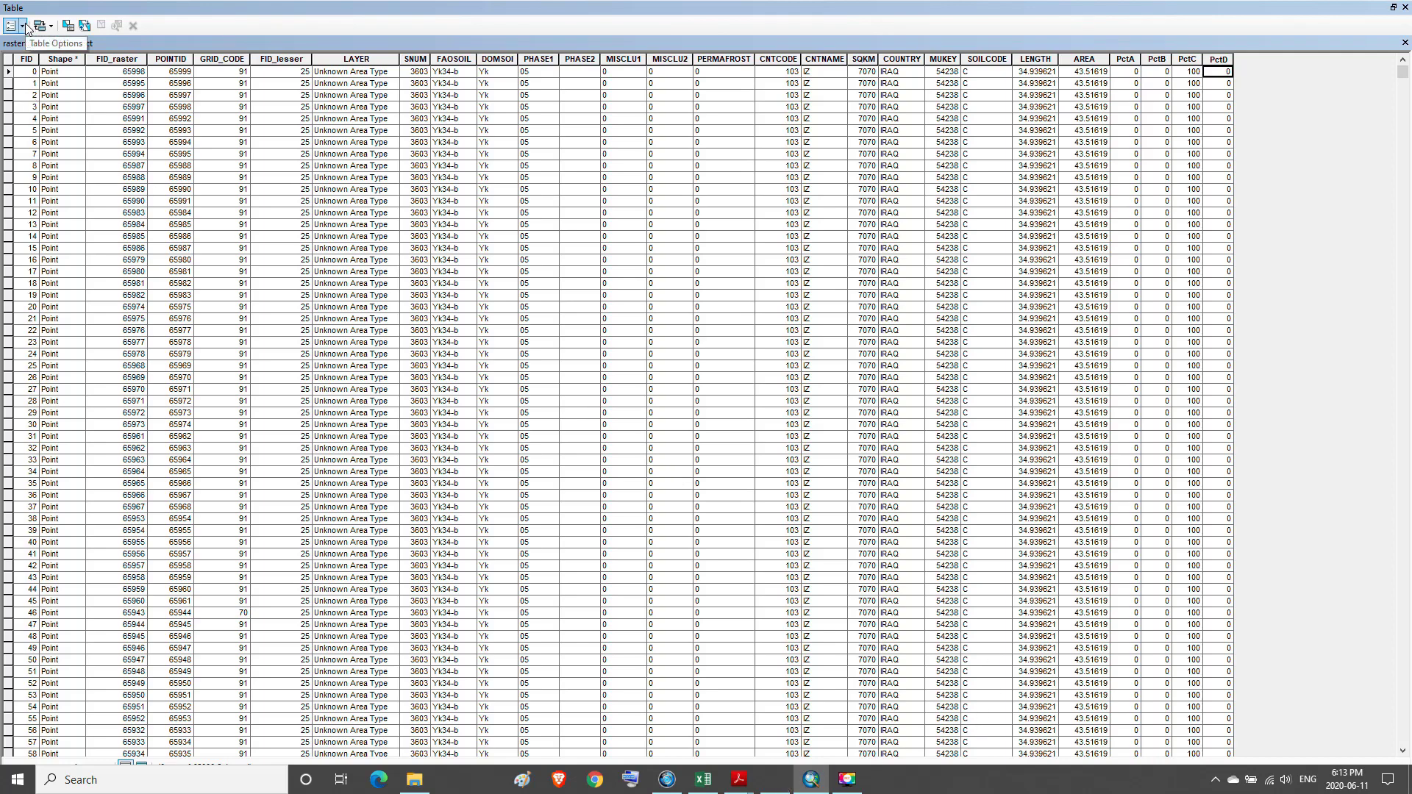
left_click(1392, 7)
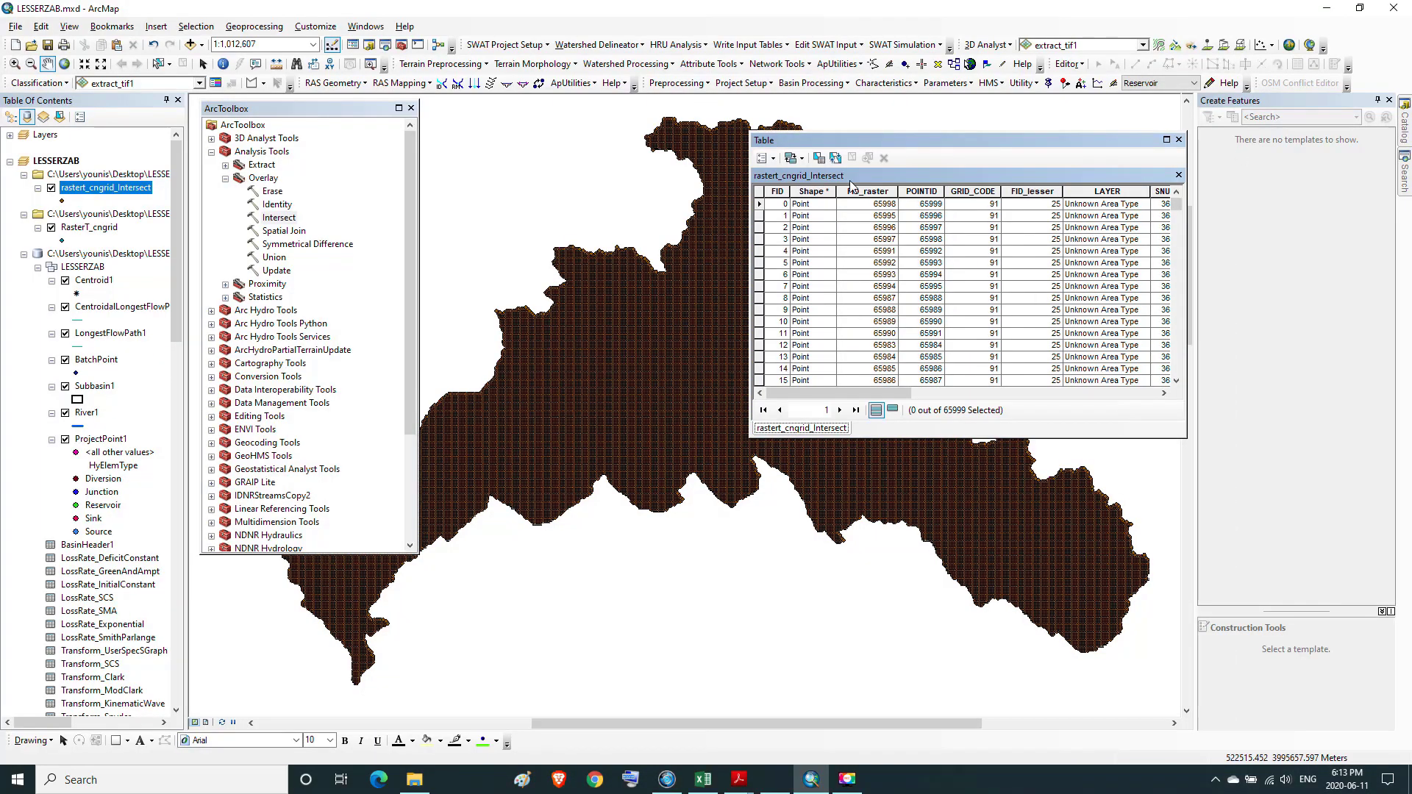
- Add a Double field named IMPERVIOUS to the rastert_cngrid_Intersect table and close ArcToolbox
left_click(773, 159)
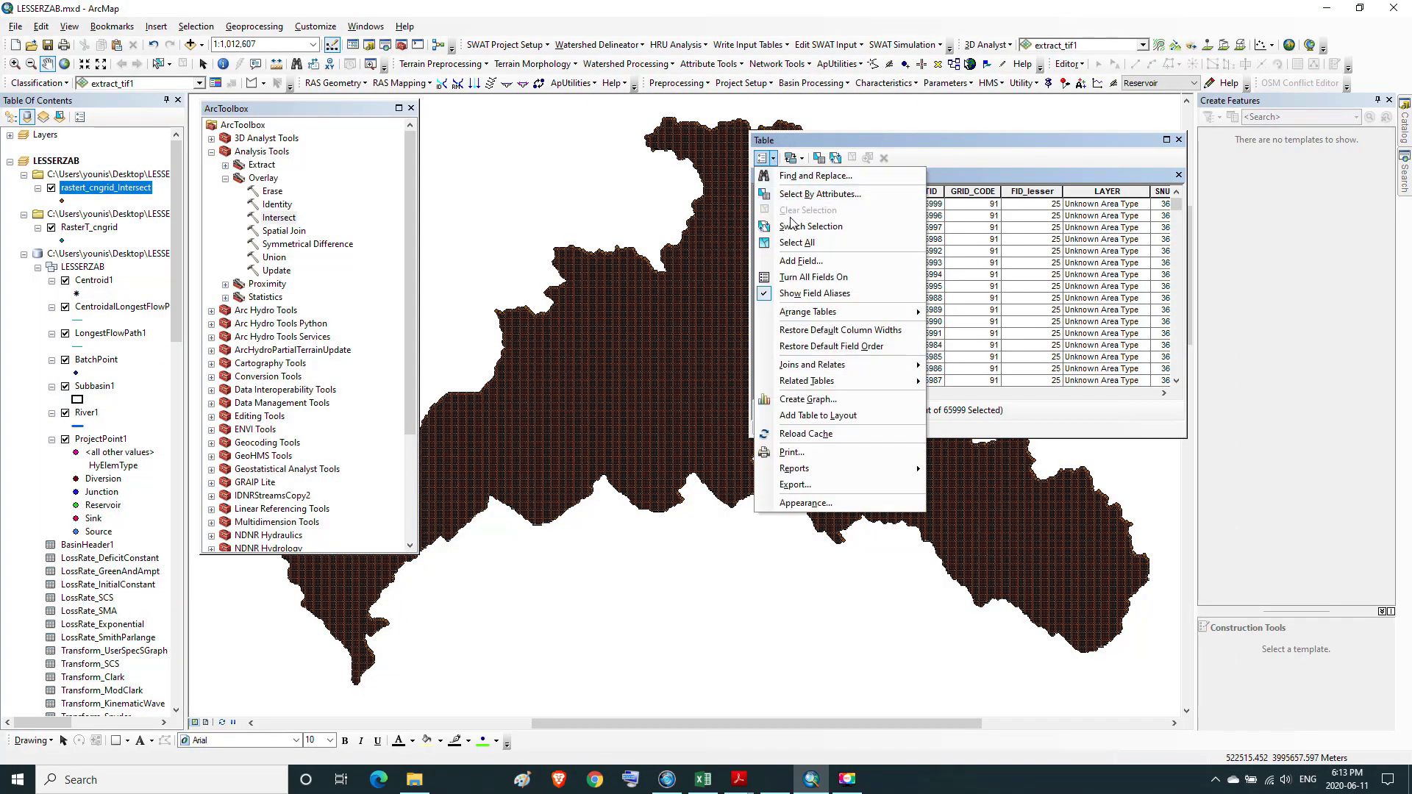
left_click(784, 262)
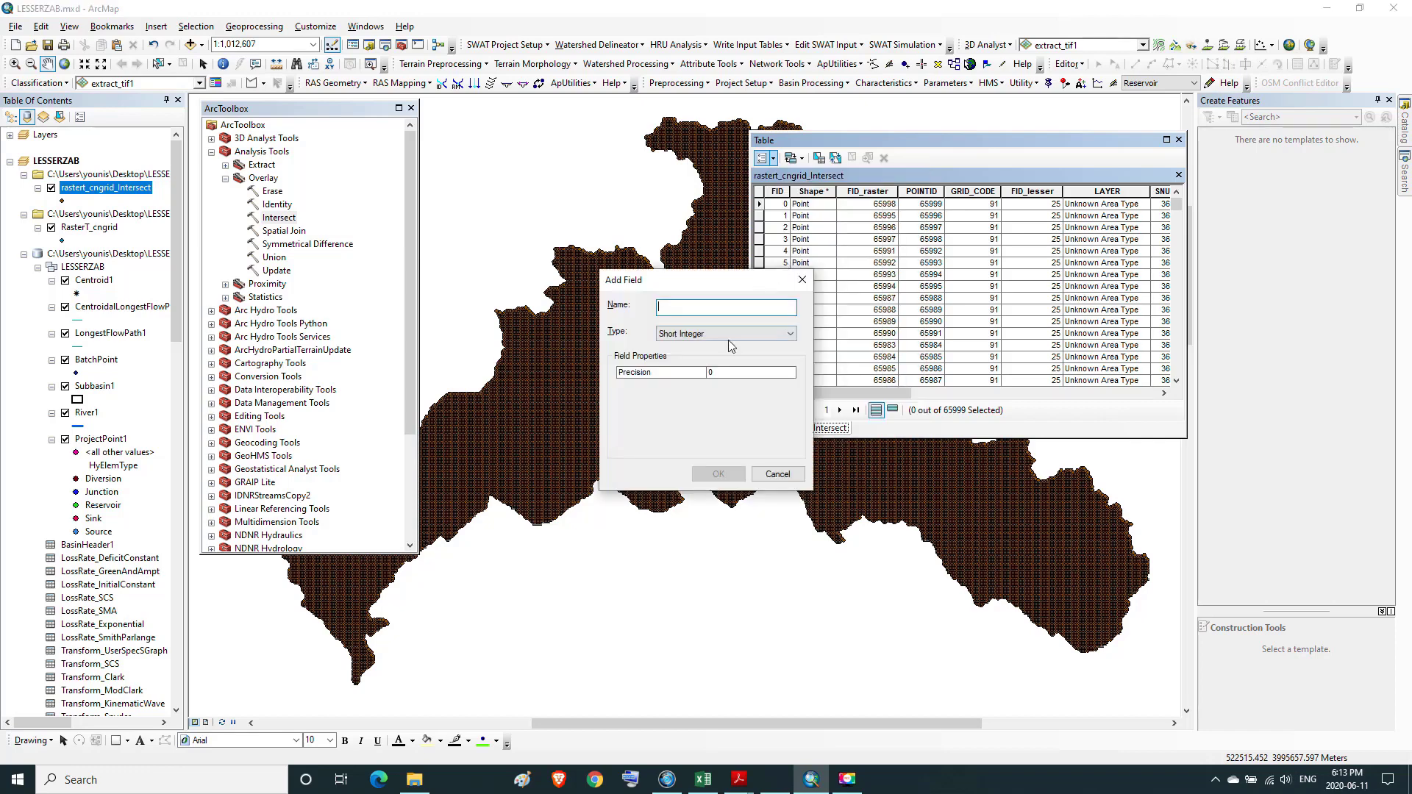
left_click(792, 333)
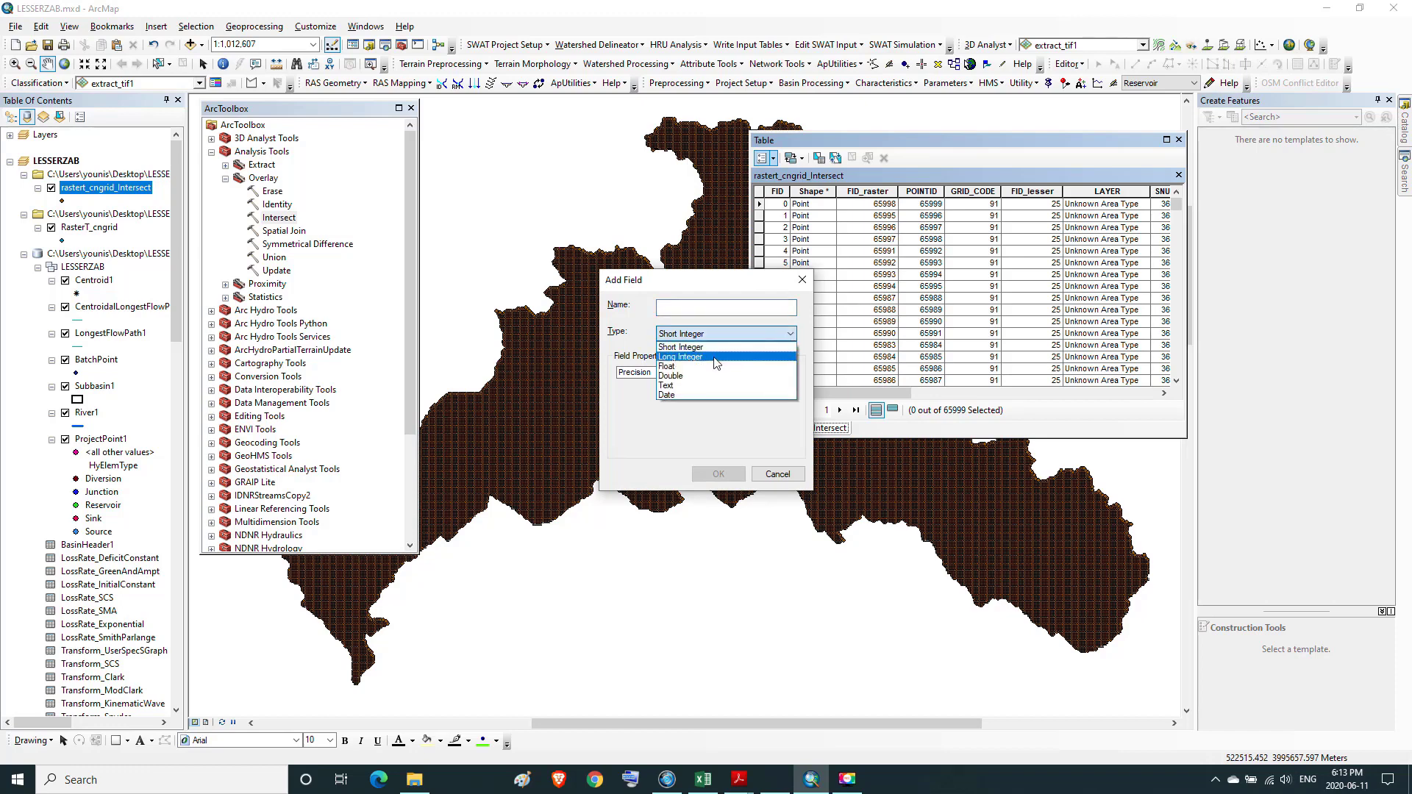
left_click(675, 376)
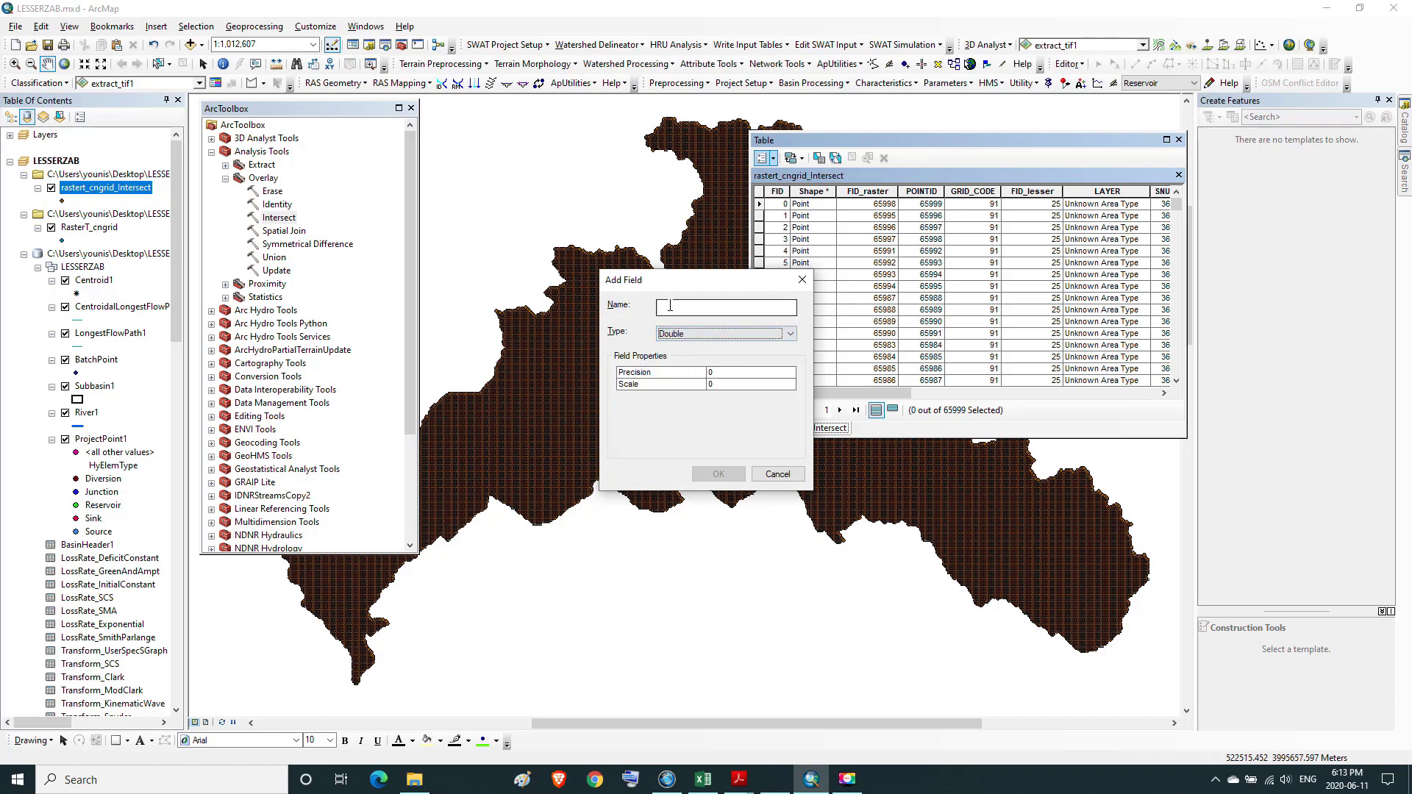
left_click(670, 306)
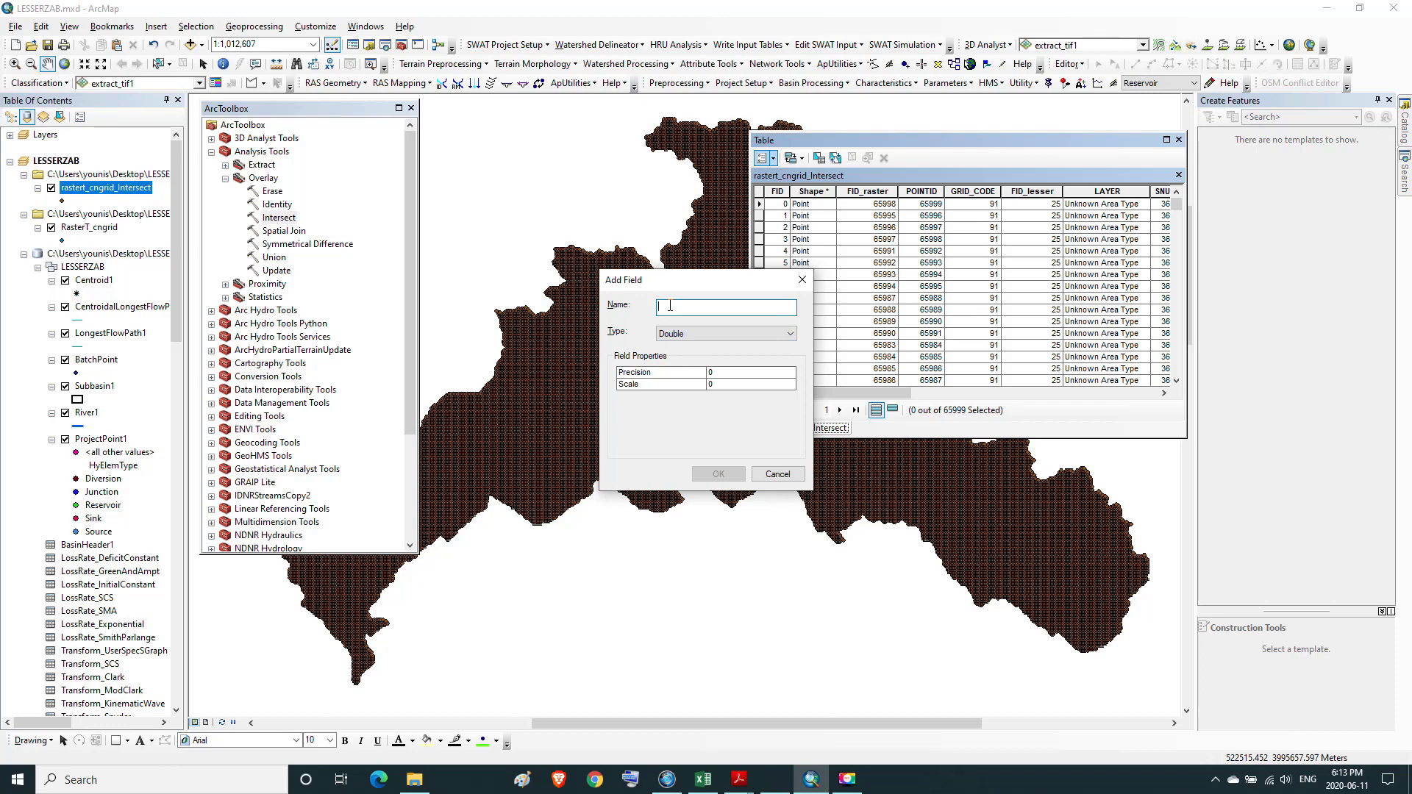
type("IMPER")
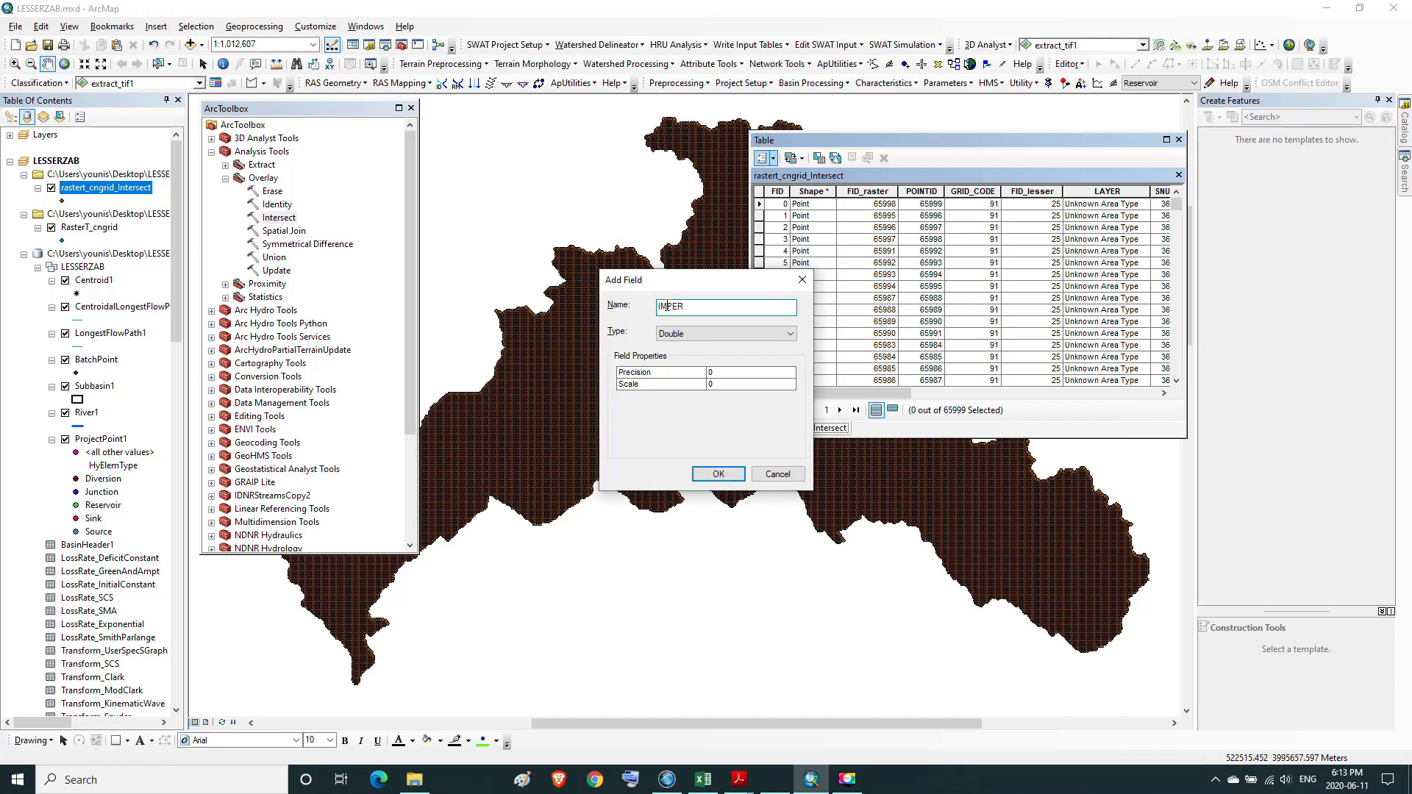
type("VIOUS")
left_click(725, 474)
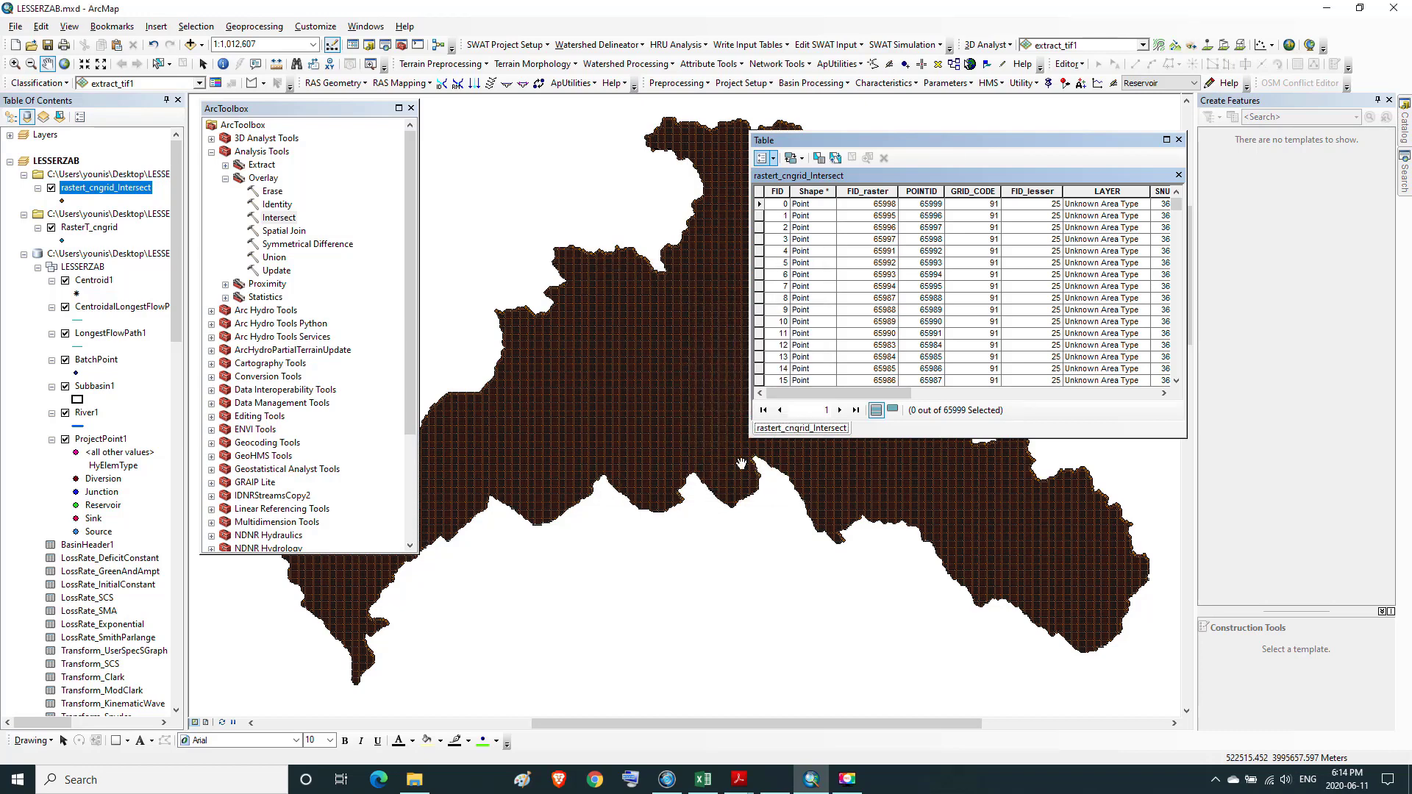
left_click_drag(887, 394, 1141, 396)
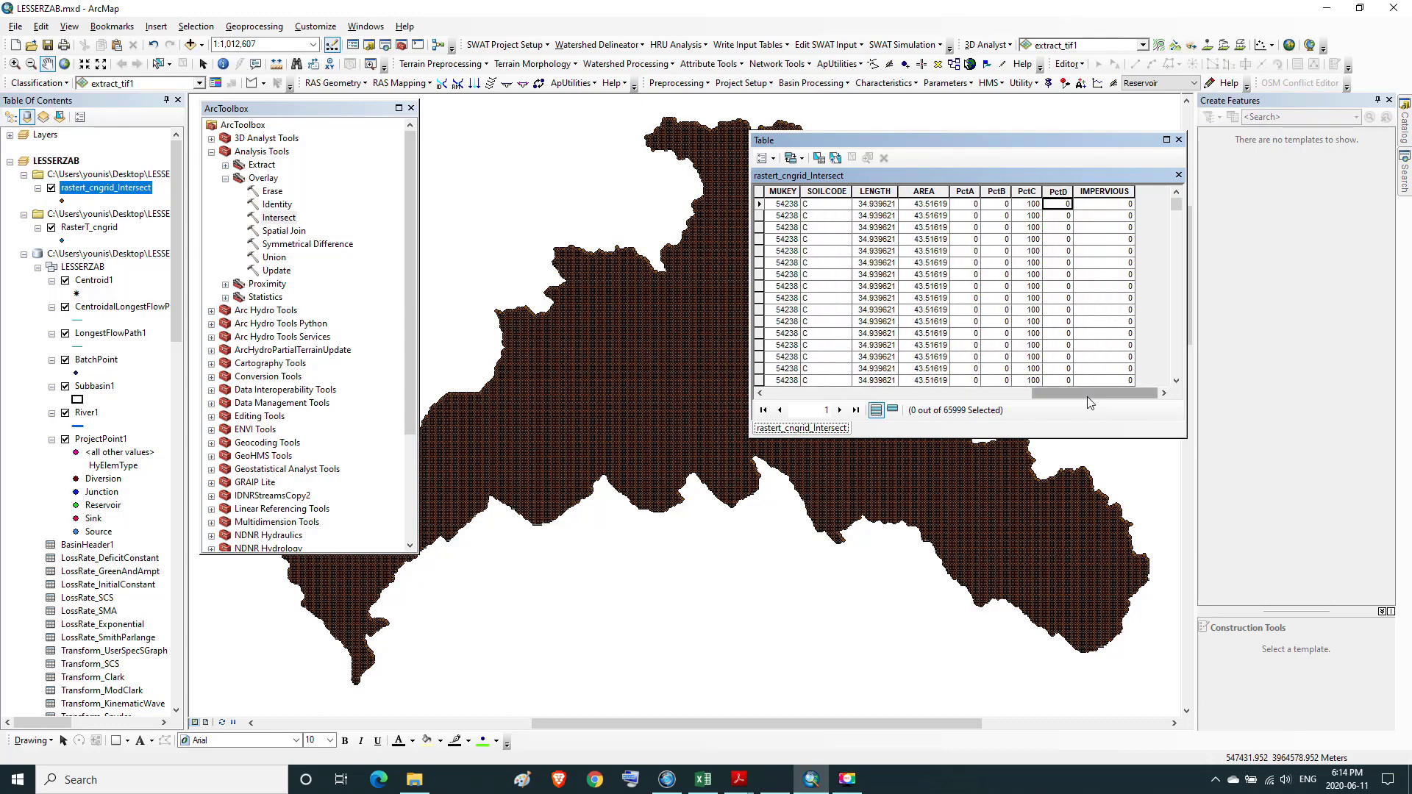
left_click(412, 109)
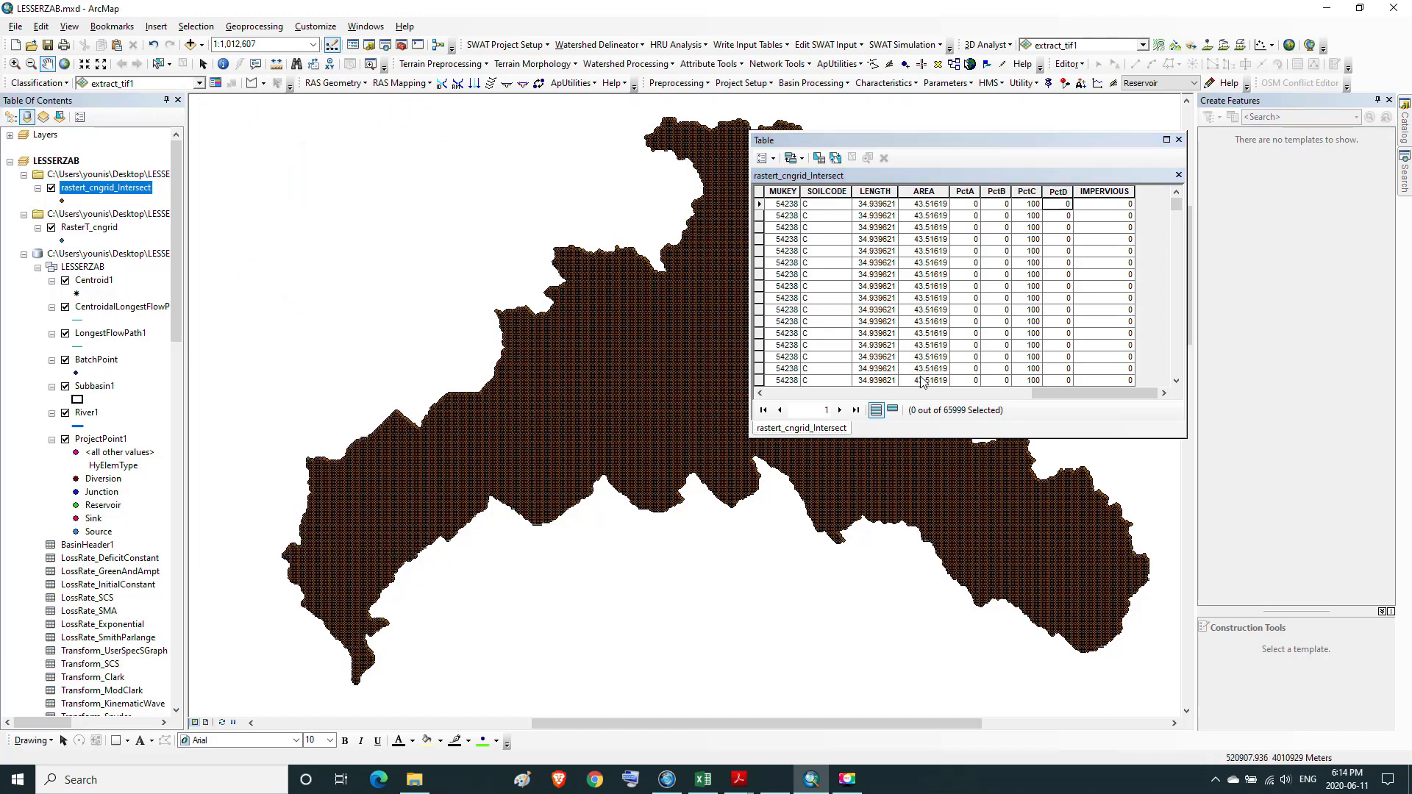
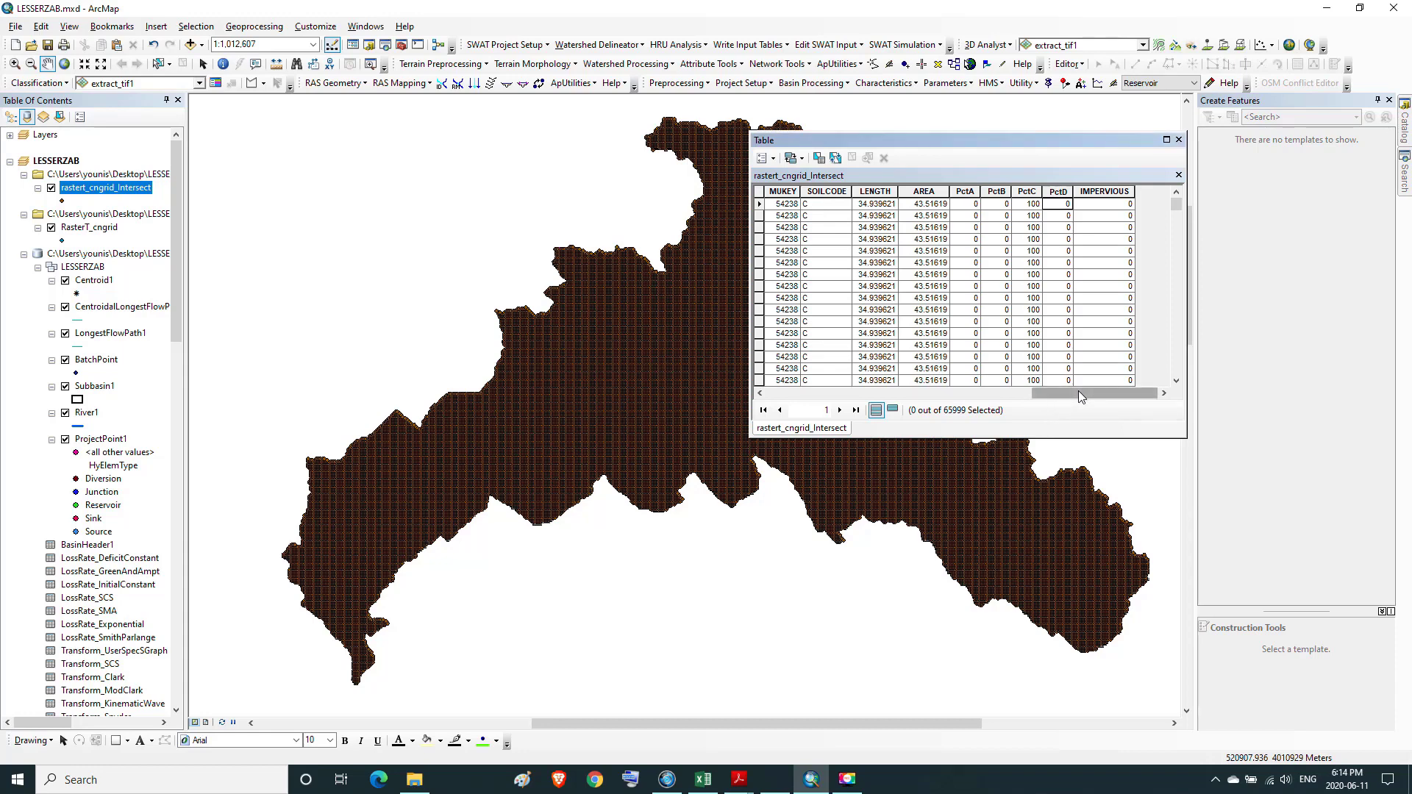
- Inspect the first record's GRID_CODE and SOILCODE values in the enlarged table, and restore the table window
mouse_move(1078, 390)
left_mouse_down()
mouse_move(1045, 377)
mouse_move(1069, 389)
left_mouse_up()
left_click_drag(1069, 391, 898, 386)
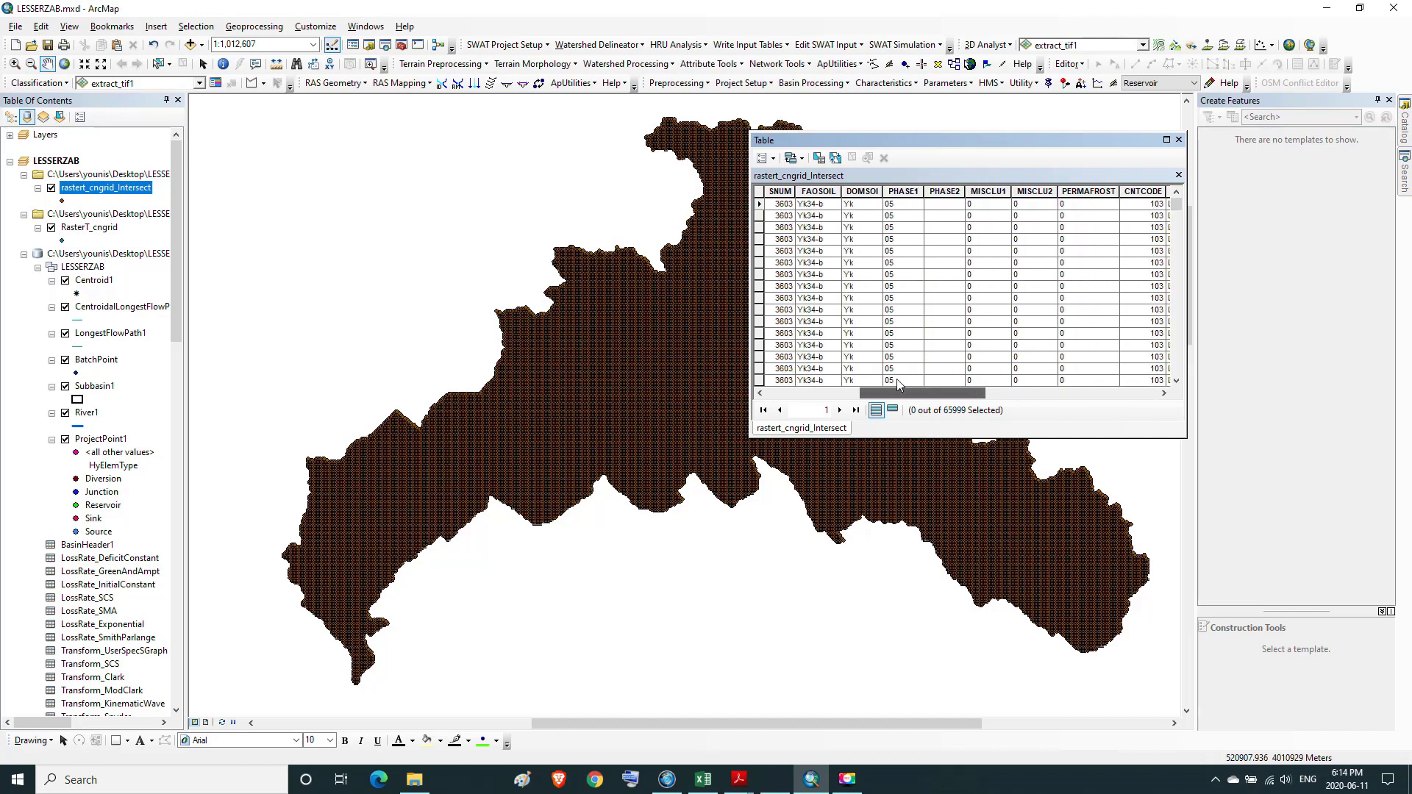
left_click(1165, 139)
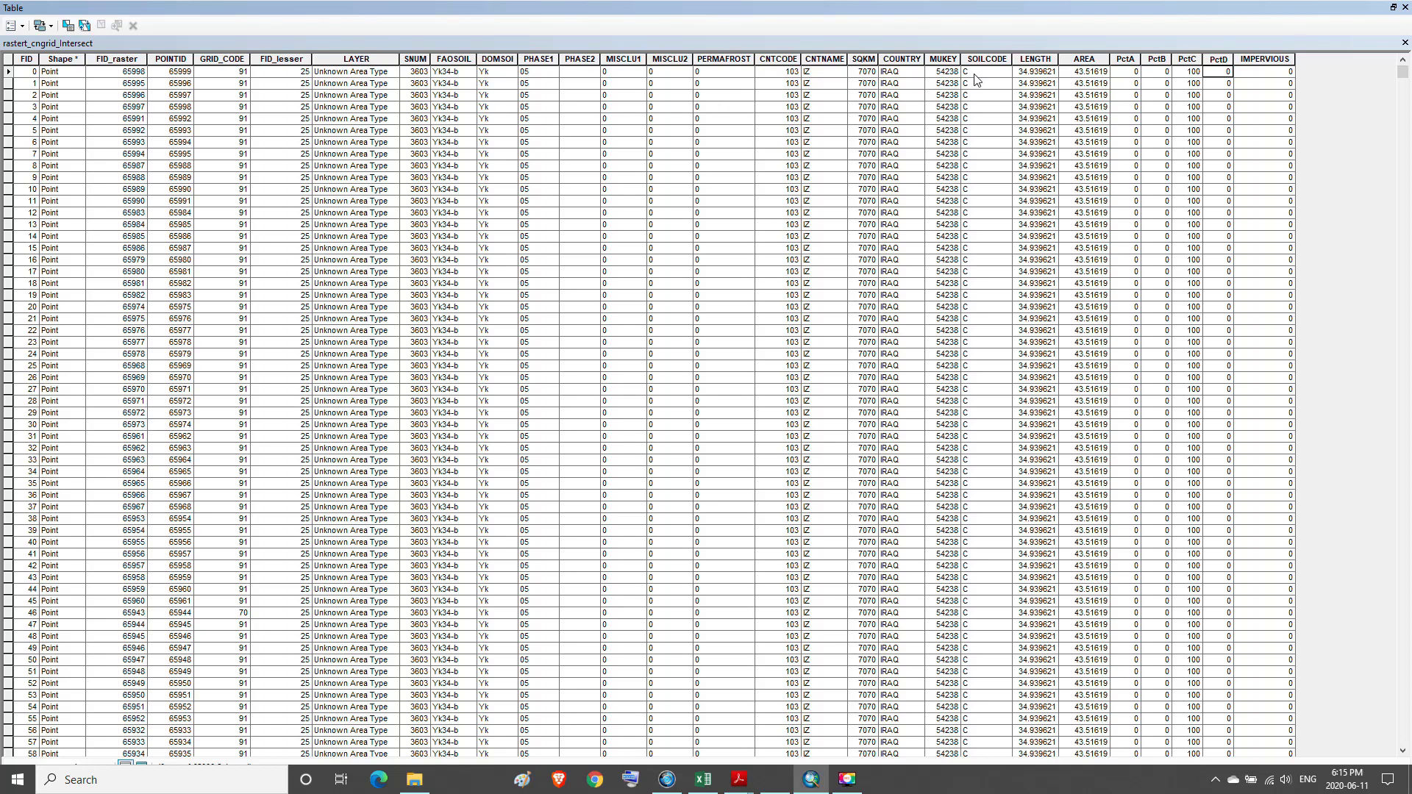
left_click(211, 72)
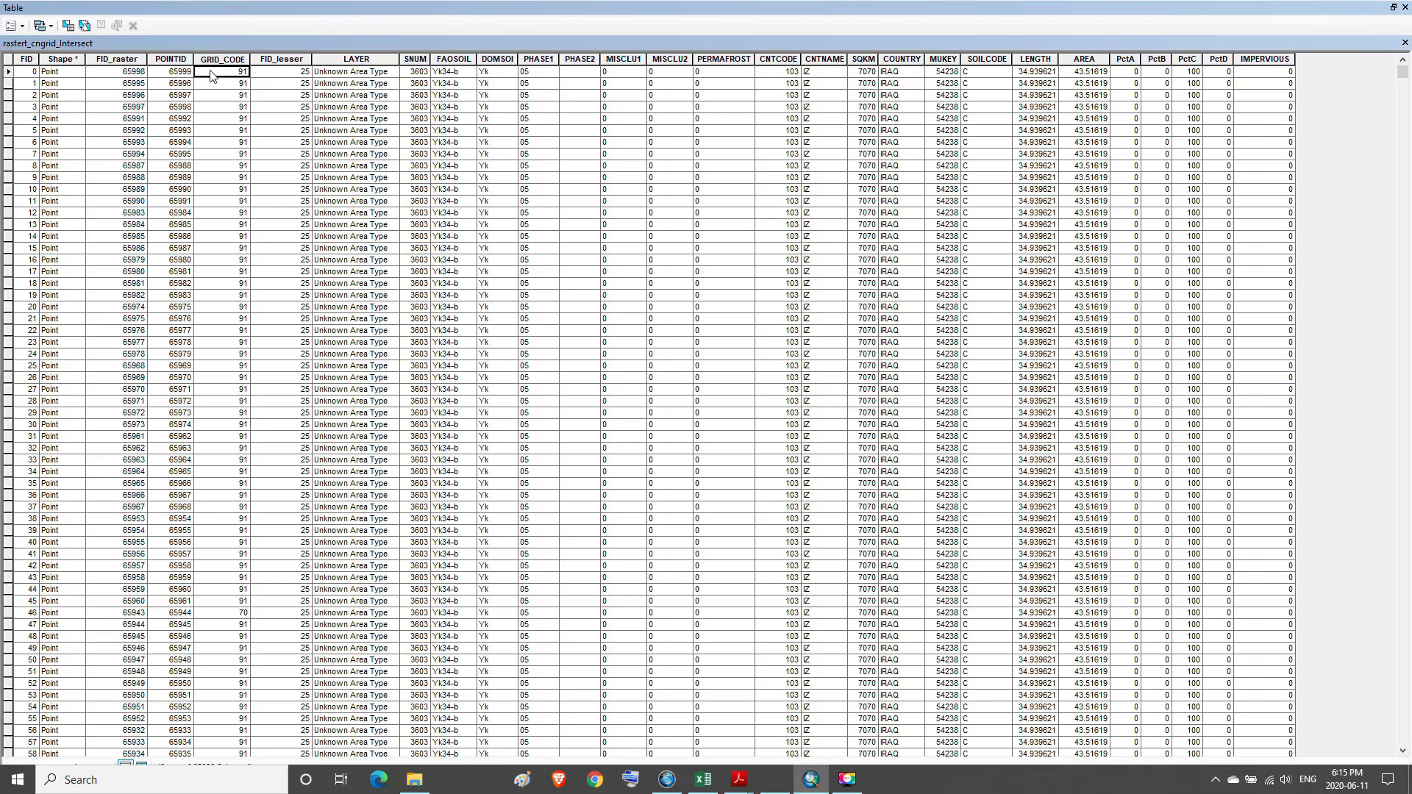
left_click(984, 73)
left_click(1393, 7)
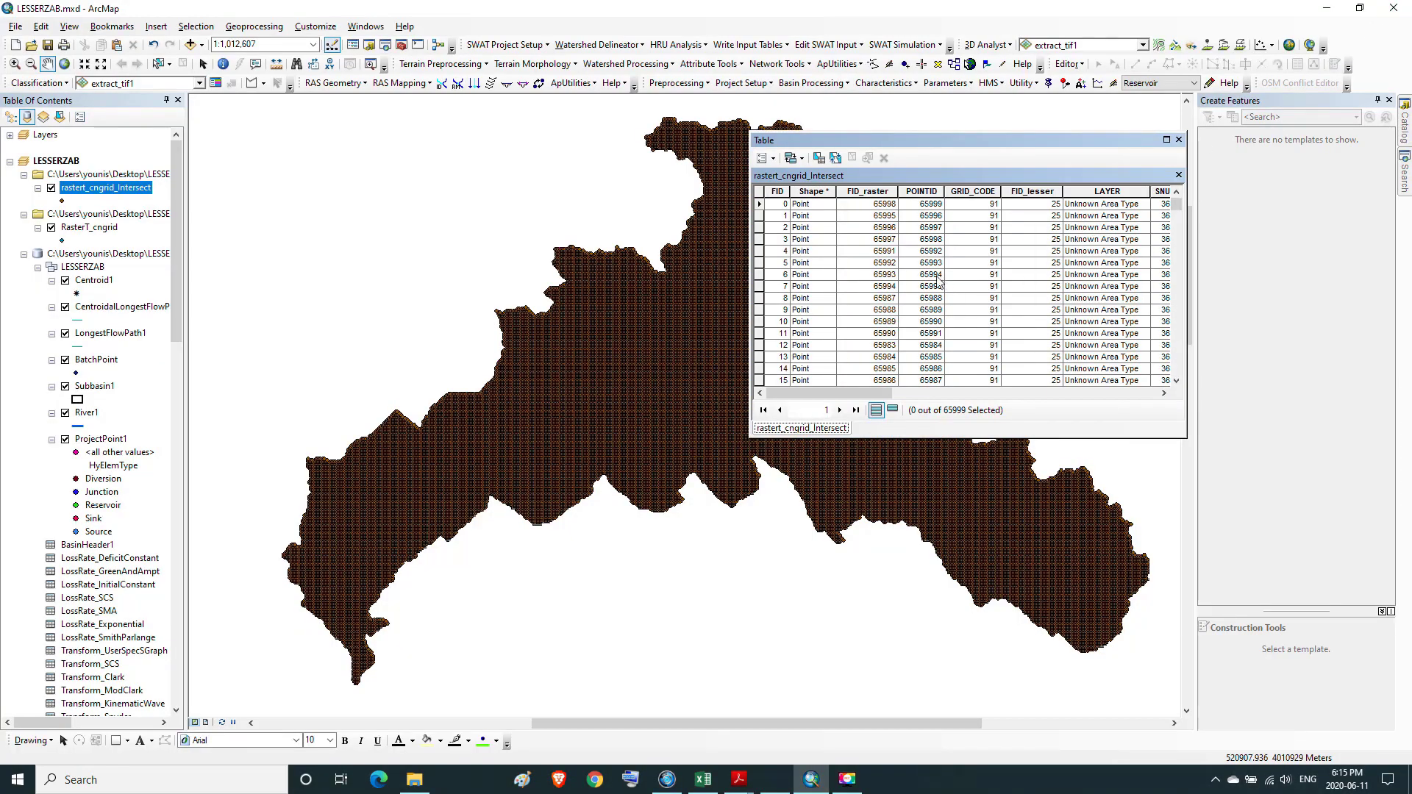
- Start a Select by Attributes query on the intersect table with the condition "GRID_CODE" = 91
left_click(819, 158)
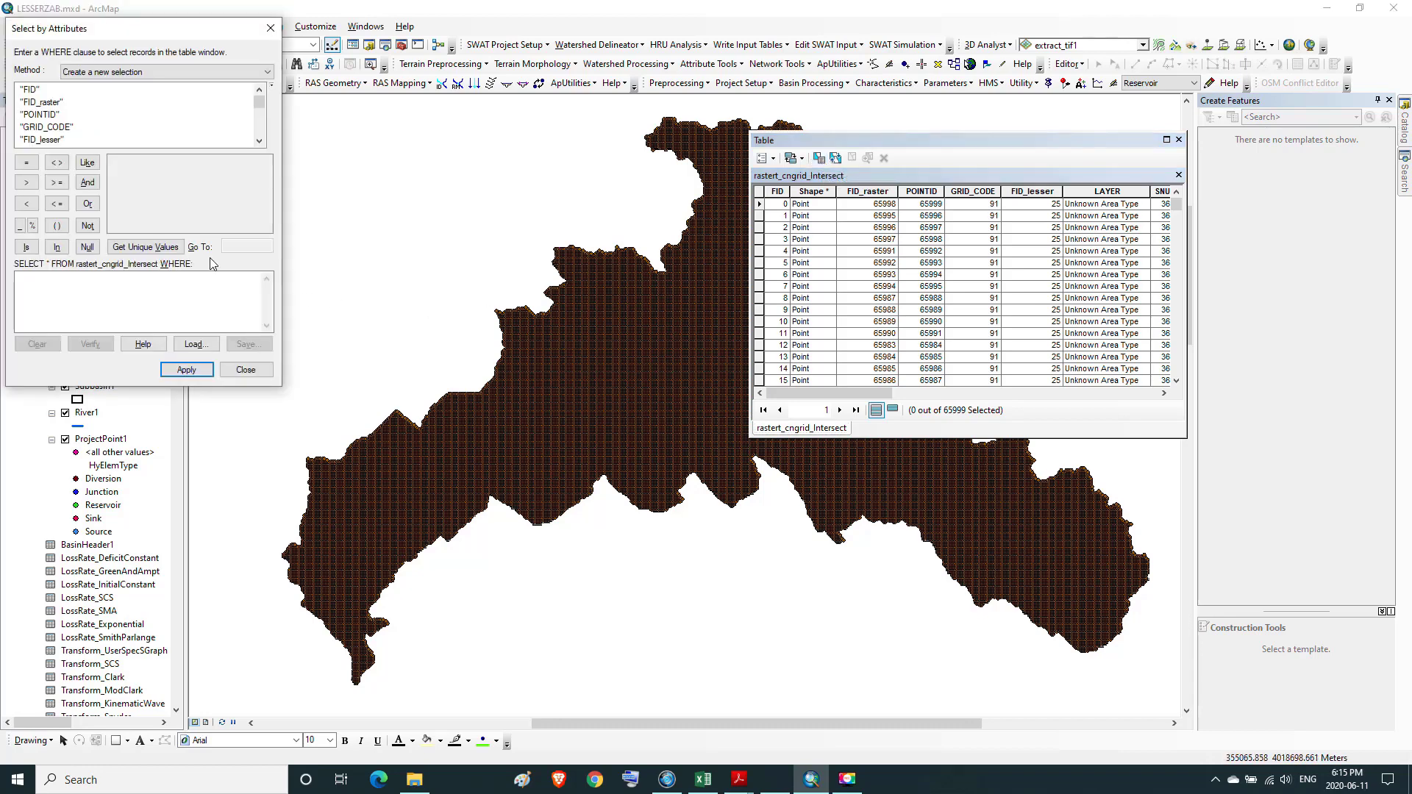
double_click(47, 127)
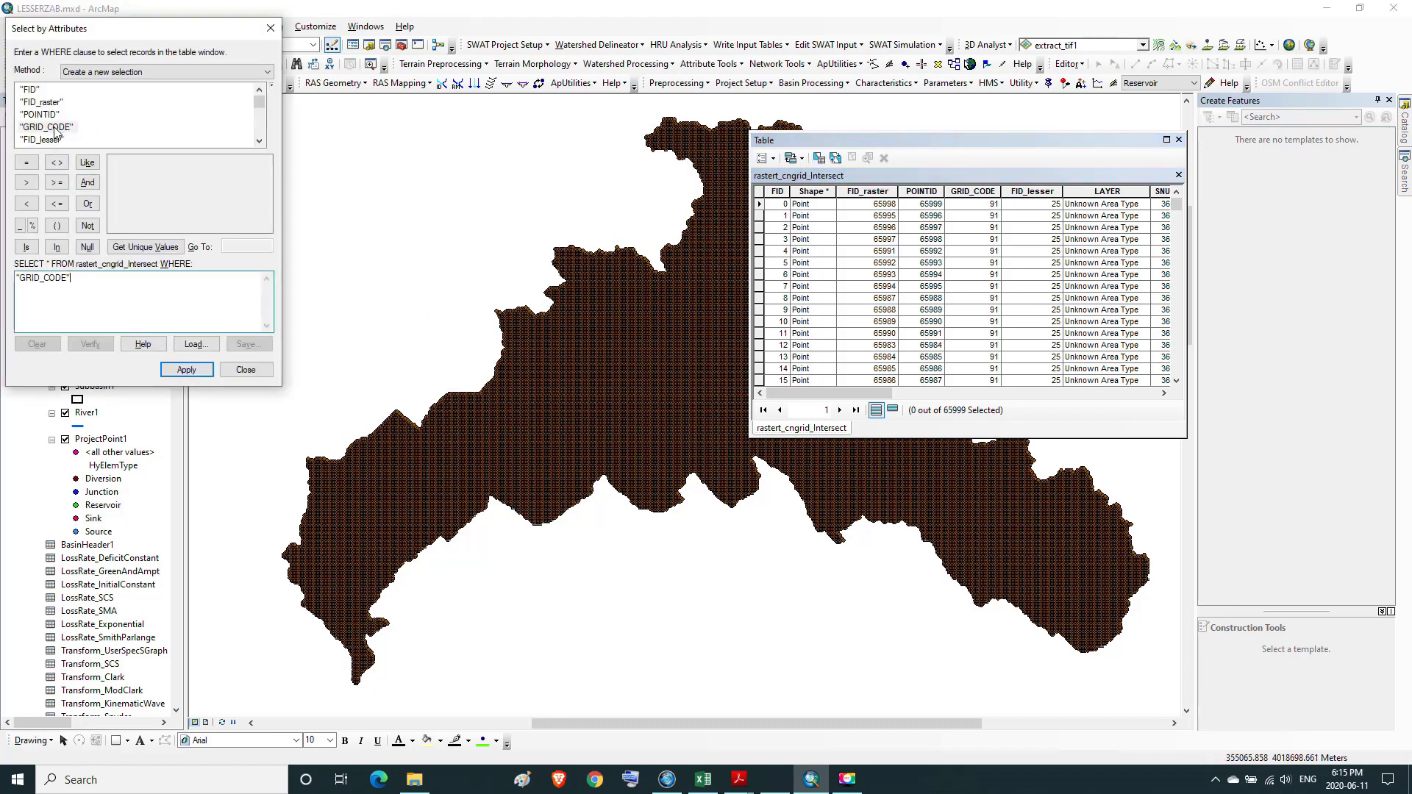
left_click(134, 248)
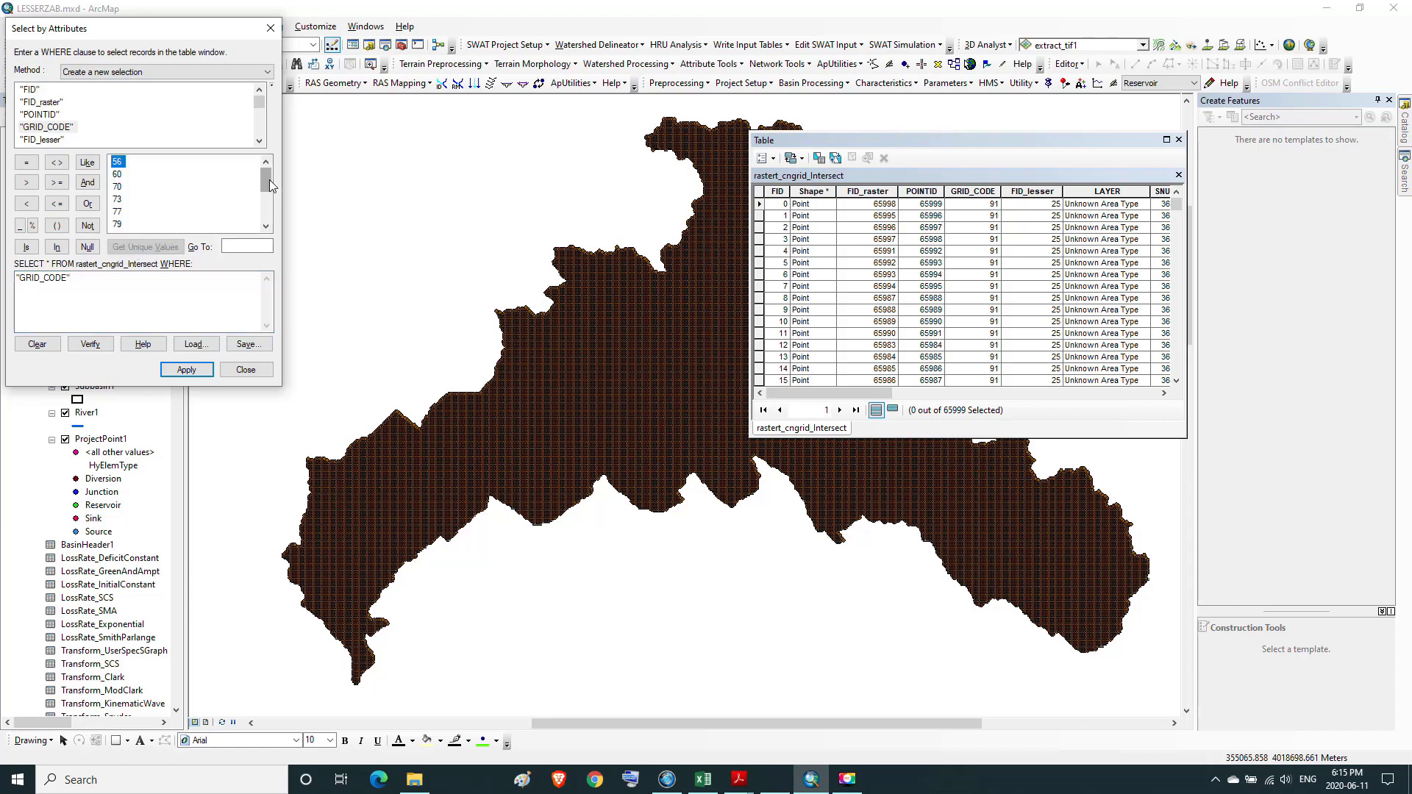
left_click_drag(269, 179, 275, 214)
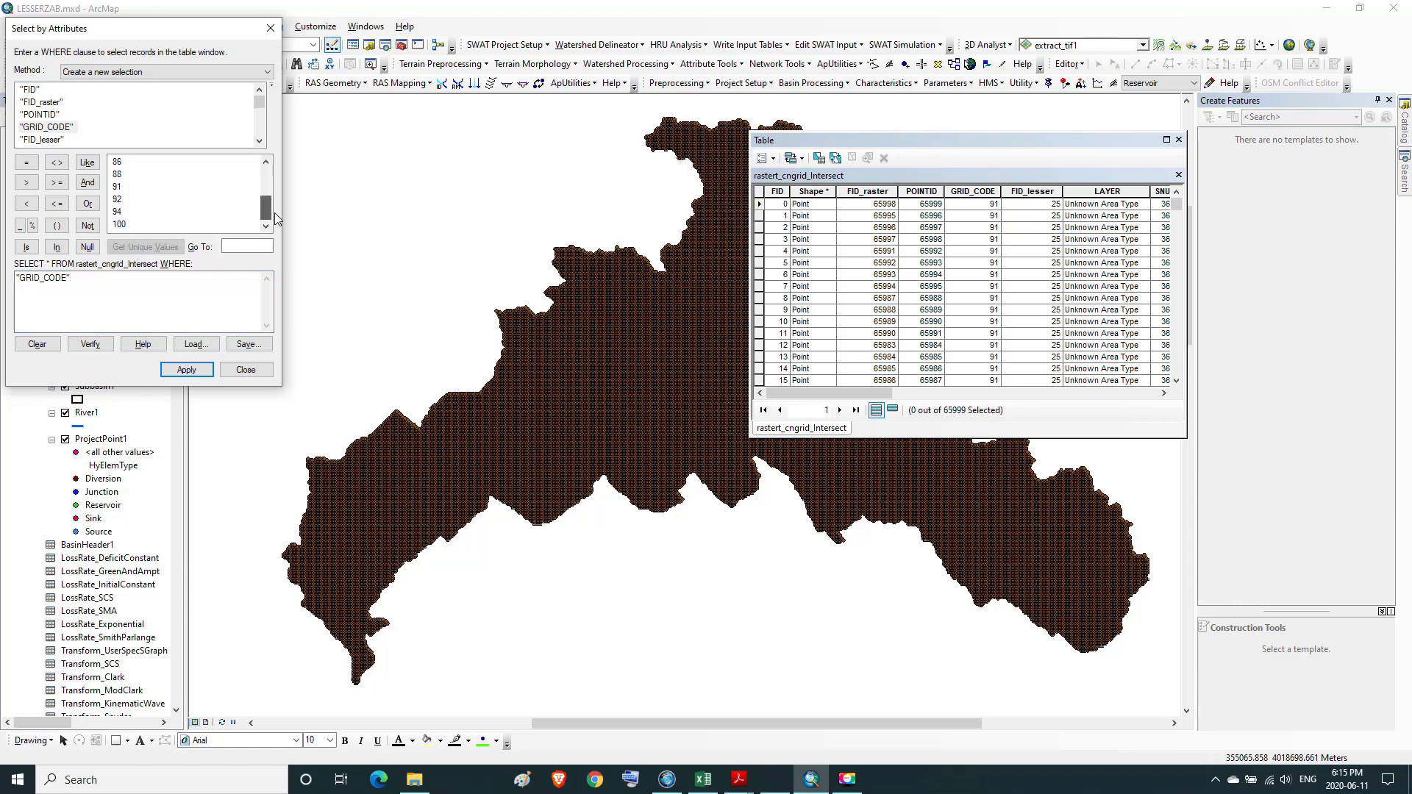
left_click(117, 187)
left_click(155, 278)
double_click(117, 186)
- Extend the query with AND "SOILCODE" = 'C' and apply it to select the matching records
type("AND")
left_click_drag(262, 103, 266, 130)
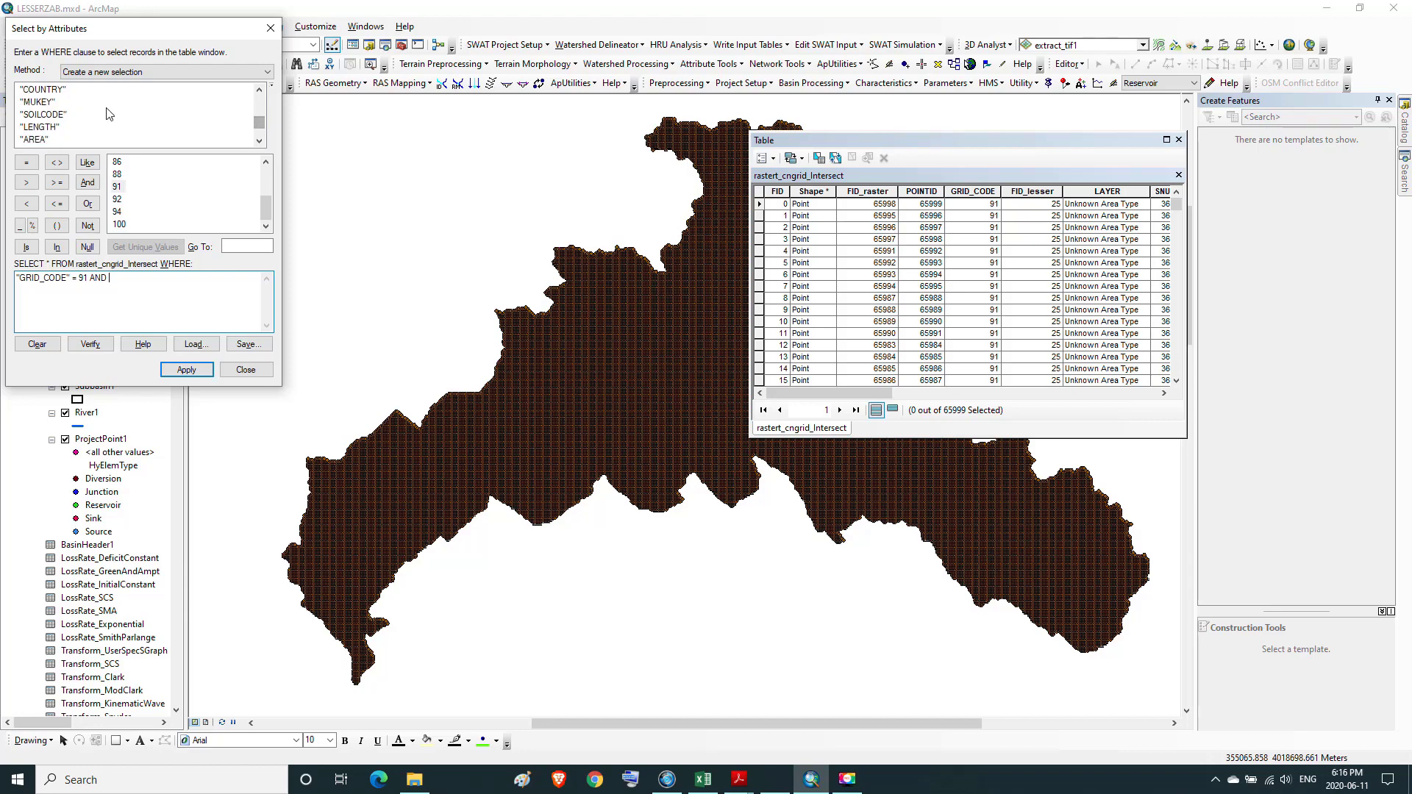
double_click(50, 116)
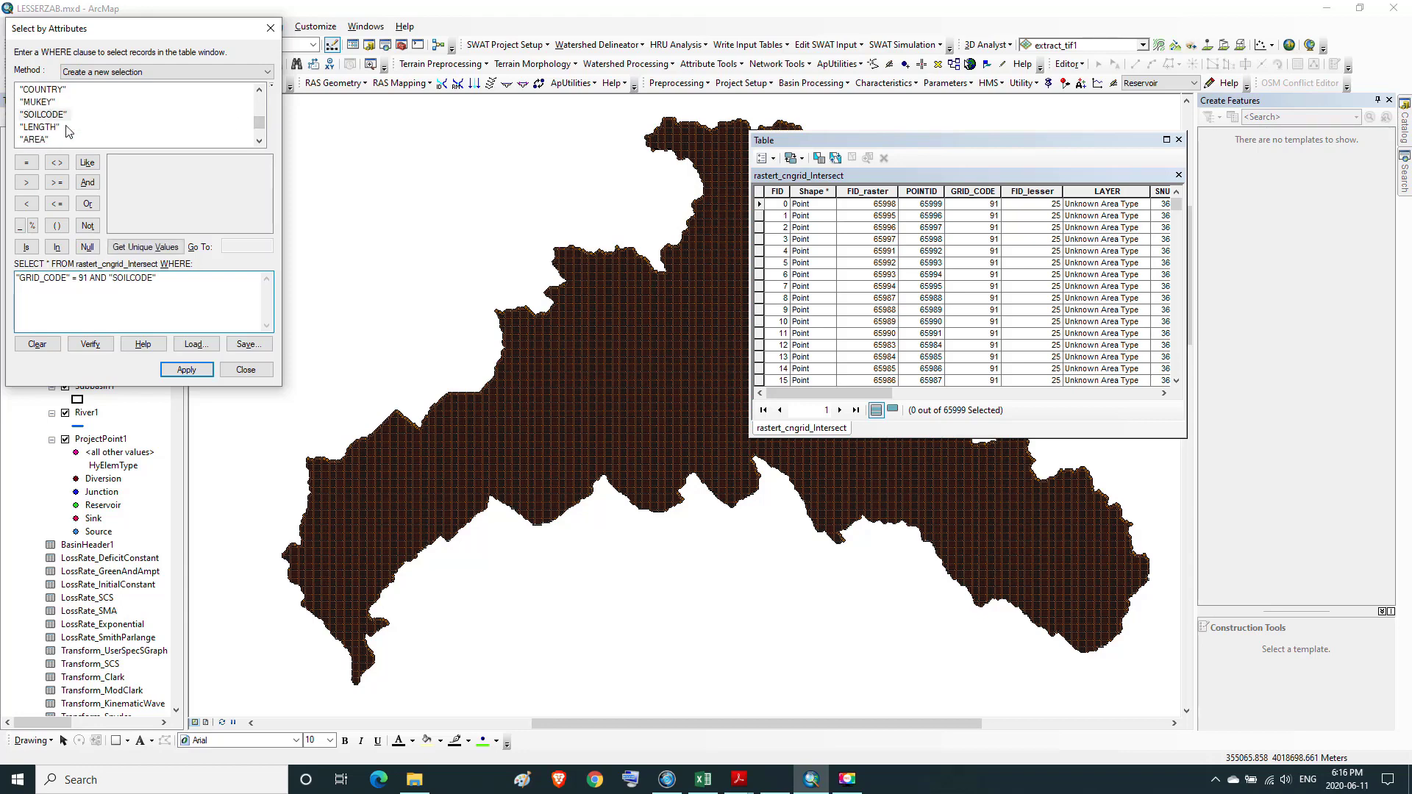
left_click(146, 249)
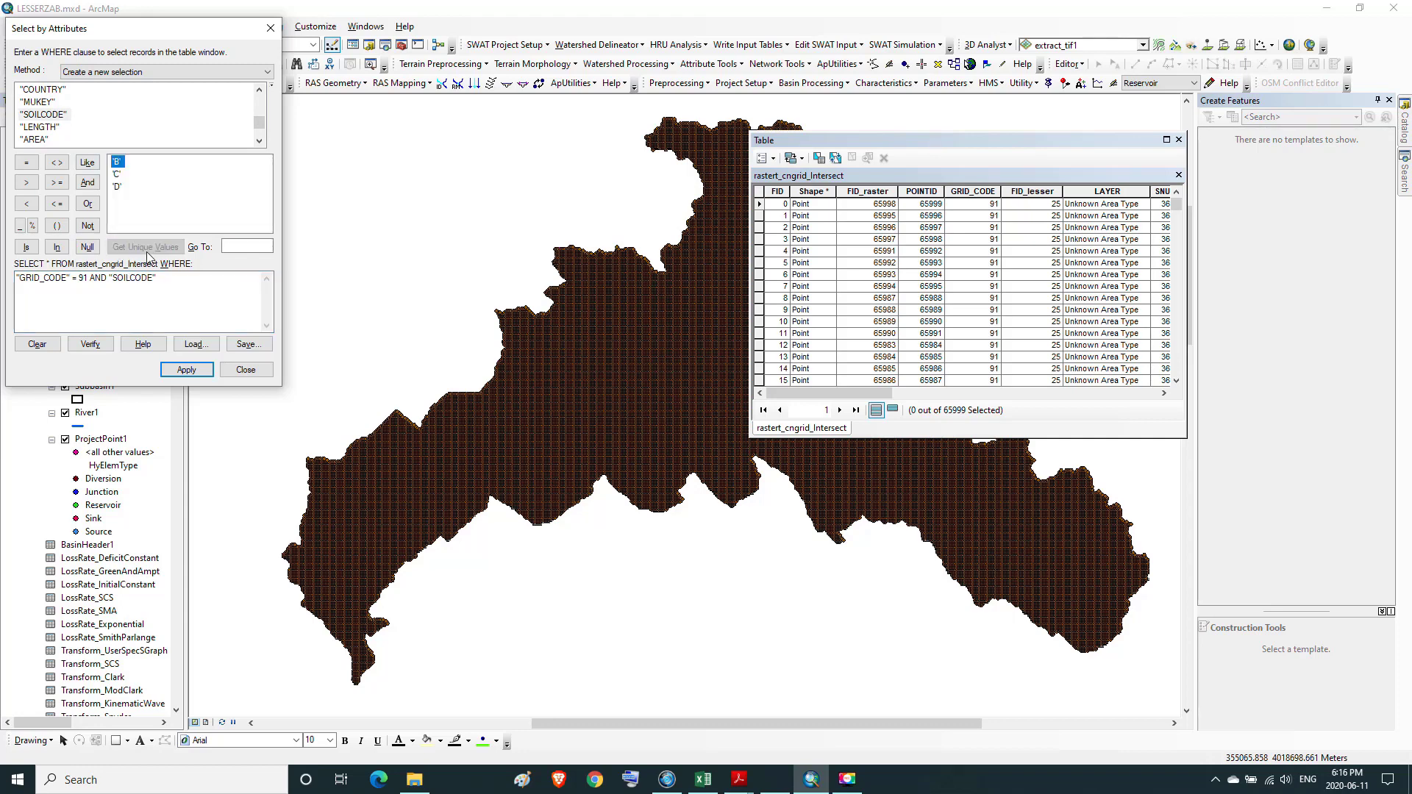
left_click(164, 284)
left_click(116, 175)
double_click(115, 175)
left_click(186, 370)
left_click(804, 426)
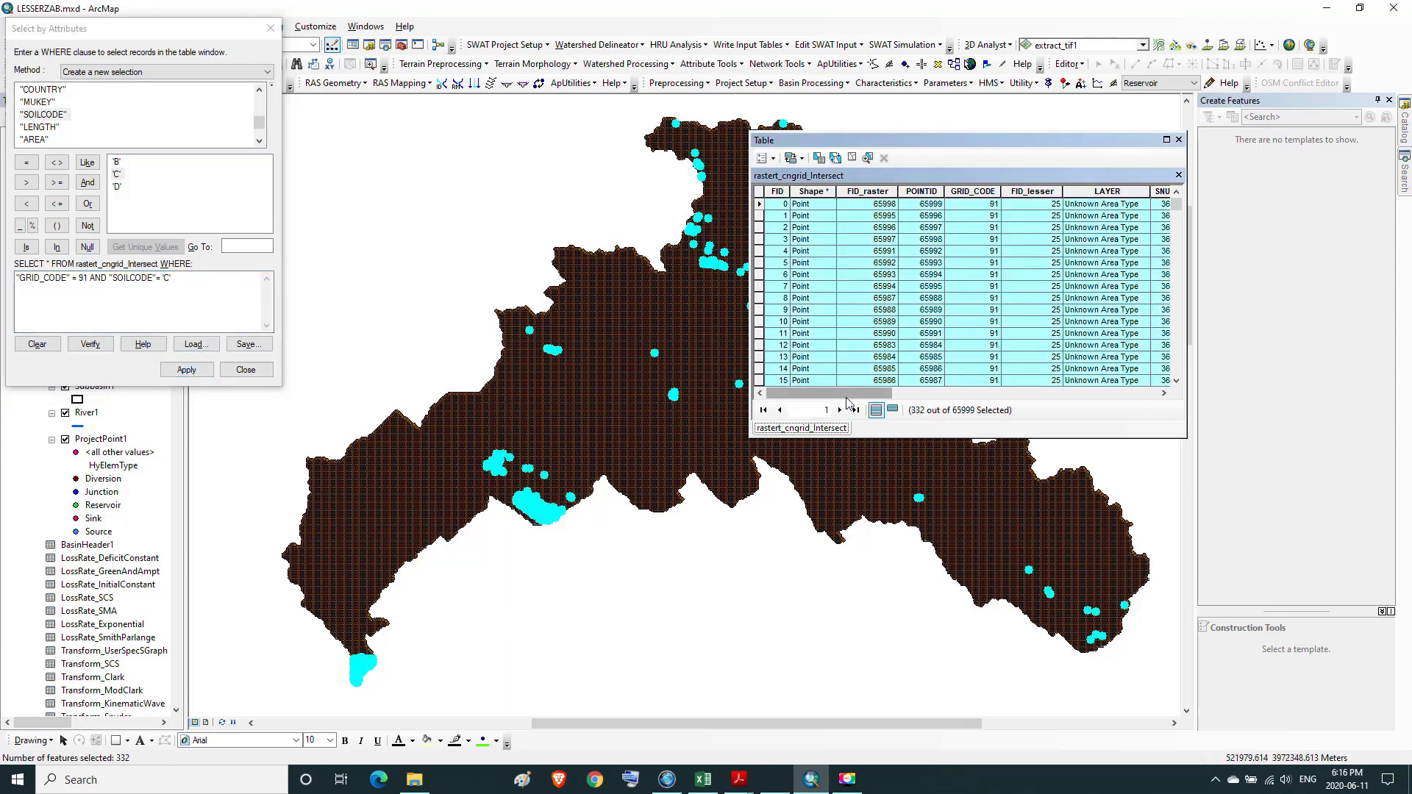
left_click_drag(850, 399, 1154, 419)
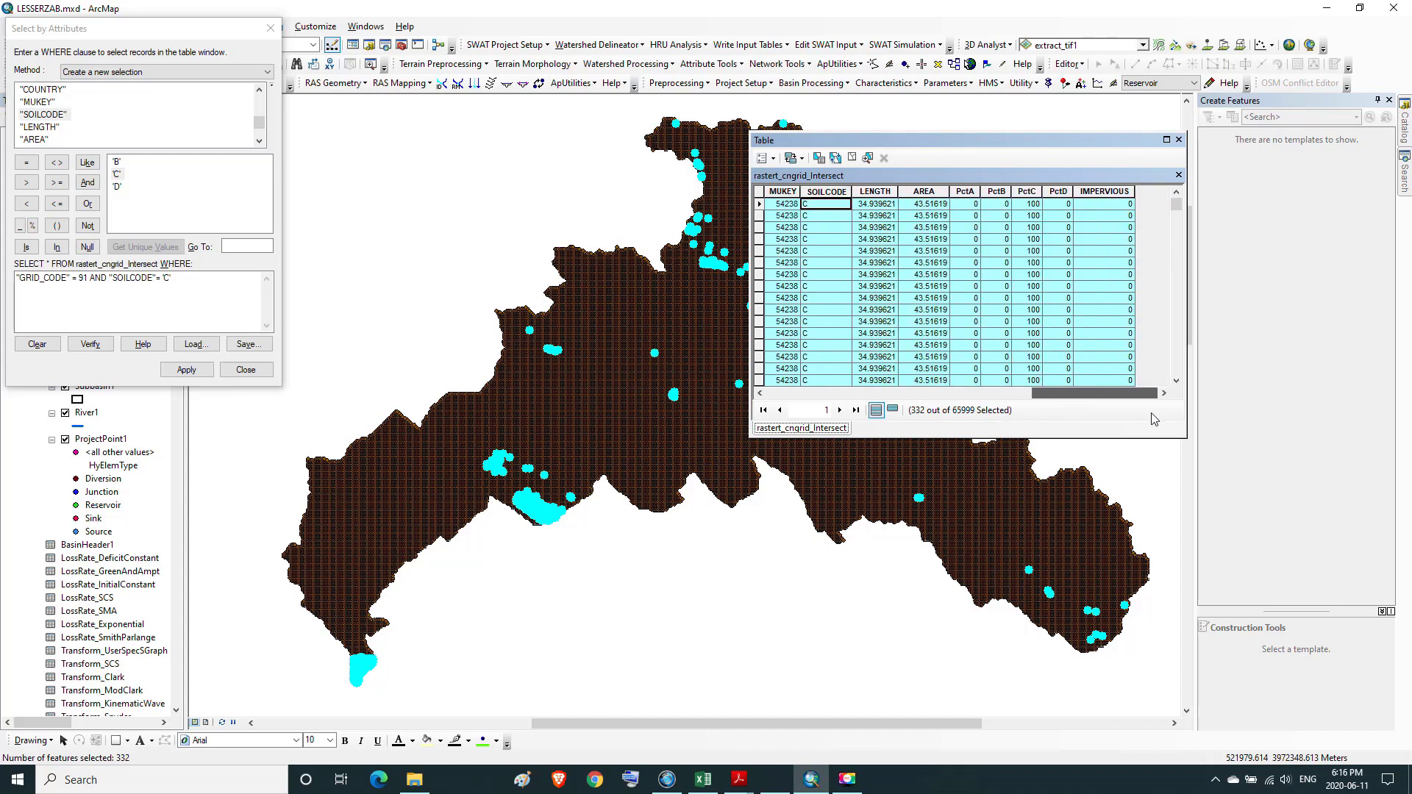
- Review the selected records' GRID_CODE, SOILCODE and IMPERVIOUS values in the enlarged table, and restore the table window
left_click(1166, 140)
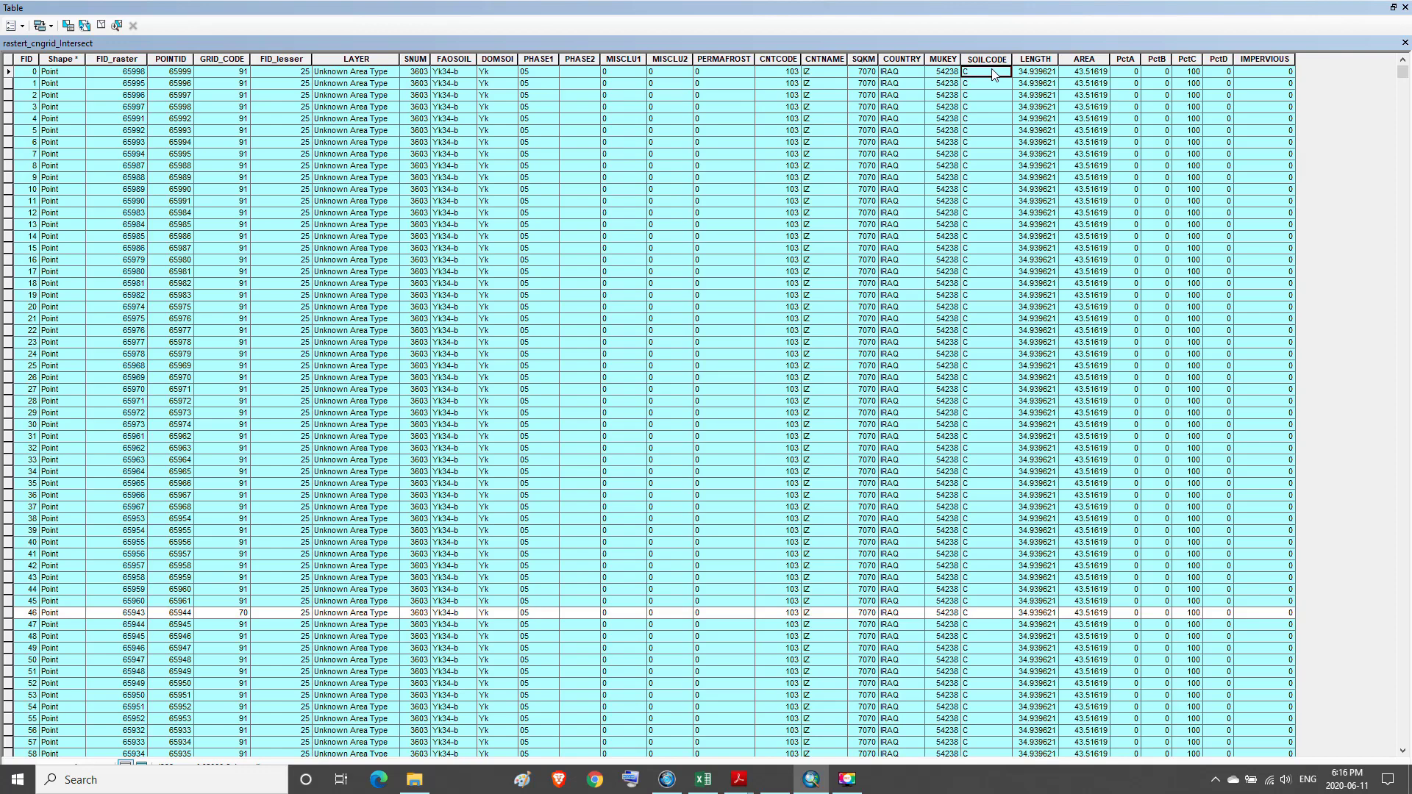
left_click(1392, 9)
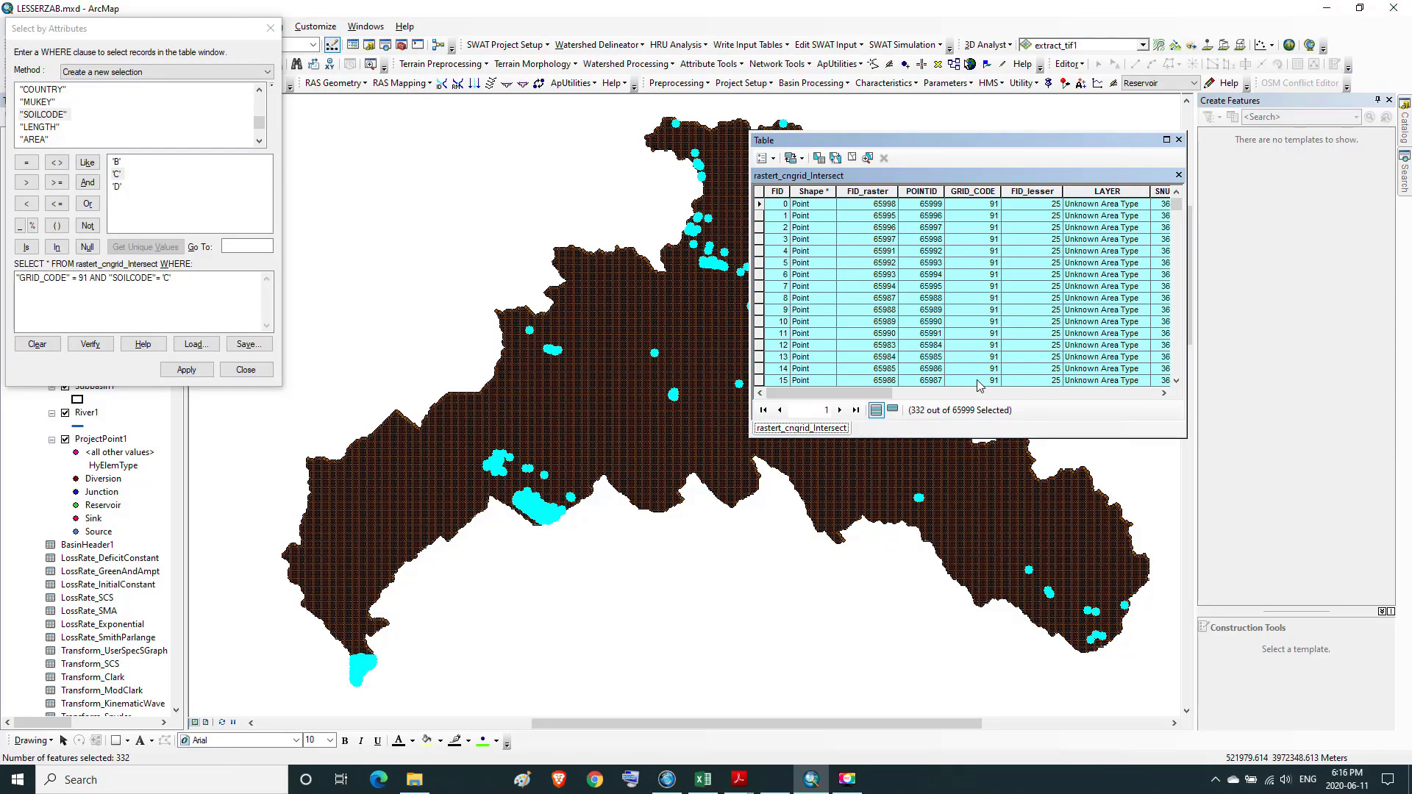
left_click_drag(876, 397, 1151, 401)
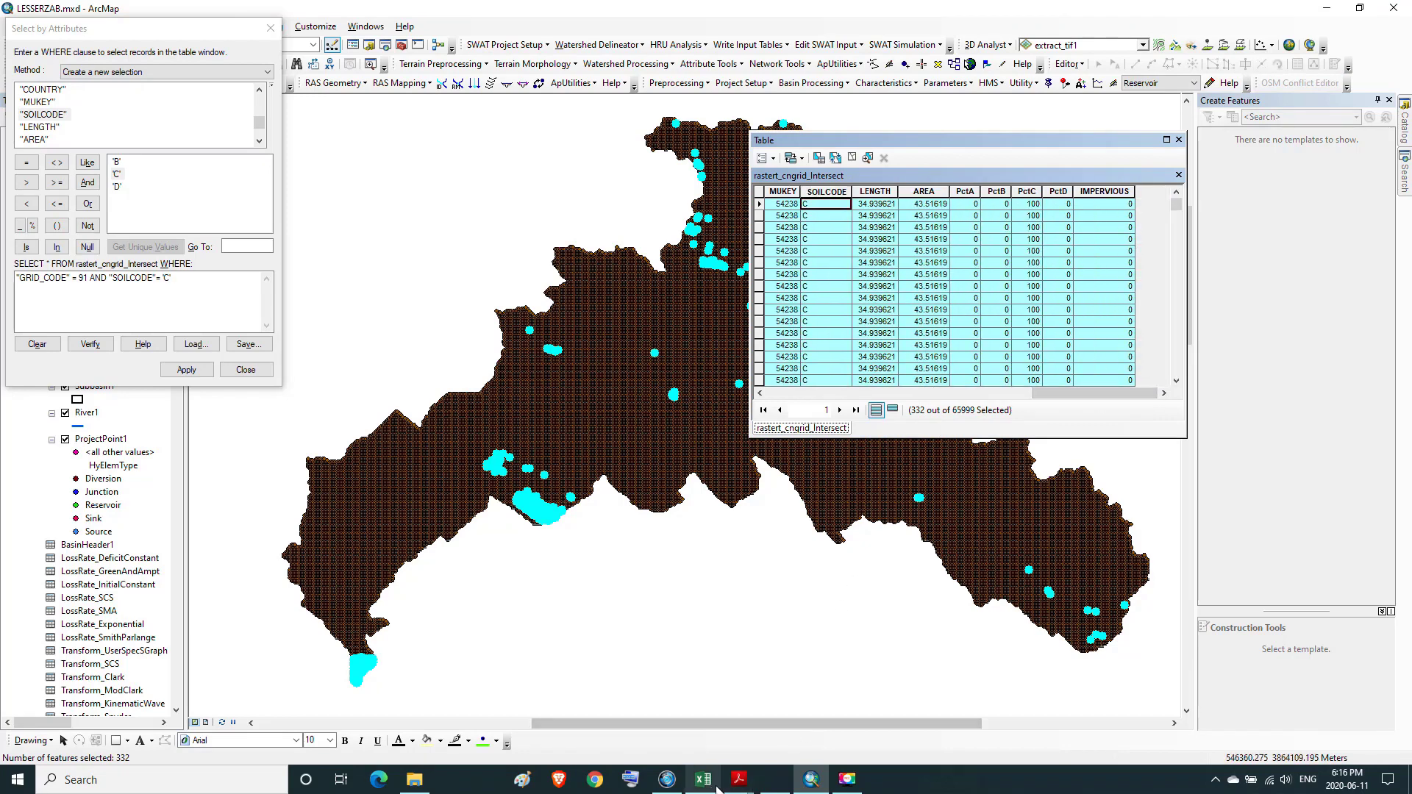
- Switch to 5.PDF in Acrobat Reader and look up the average percent impervious area for curve number 91 in soil group C
mouse_move(738, 784)
left_click(897, 717)
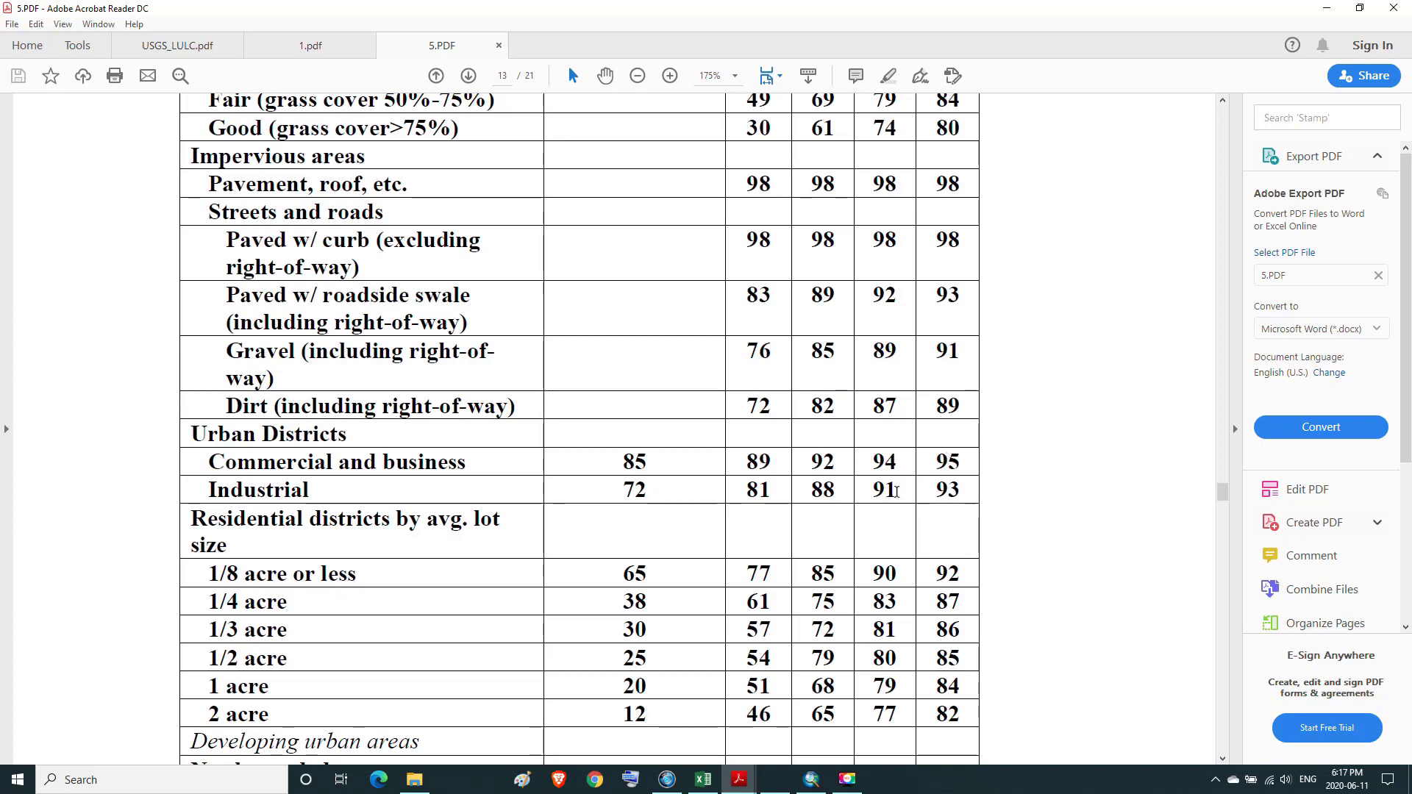
left_click_drag(897, 490, 872, 492)
scroll(889, 464, "up", 5)
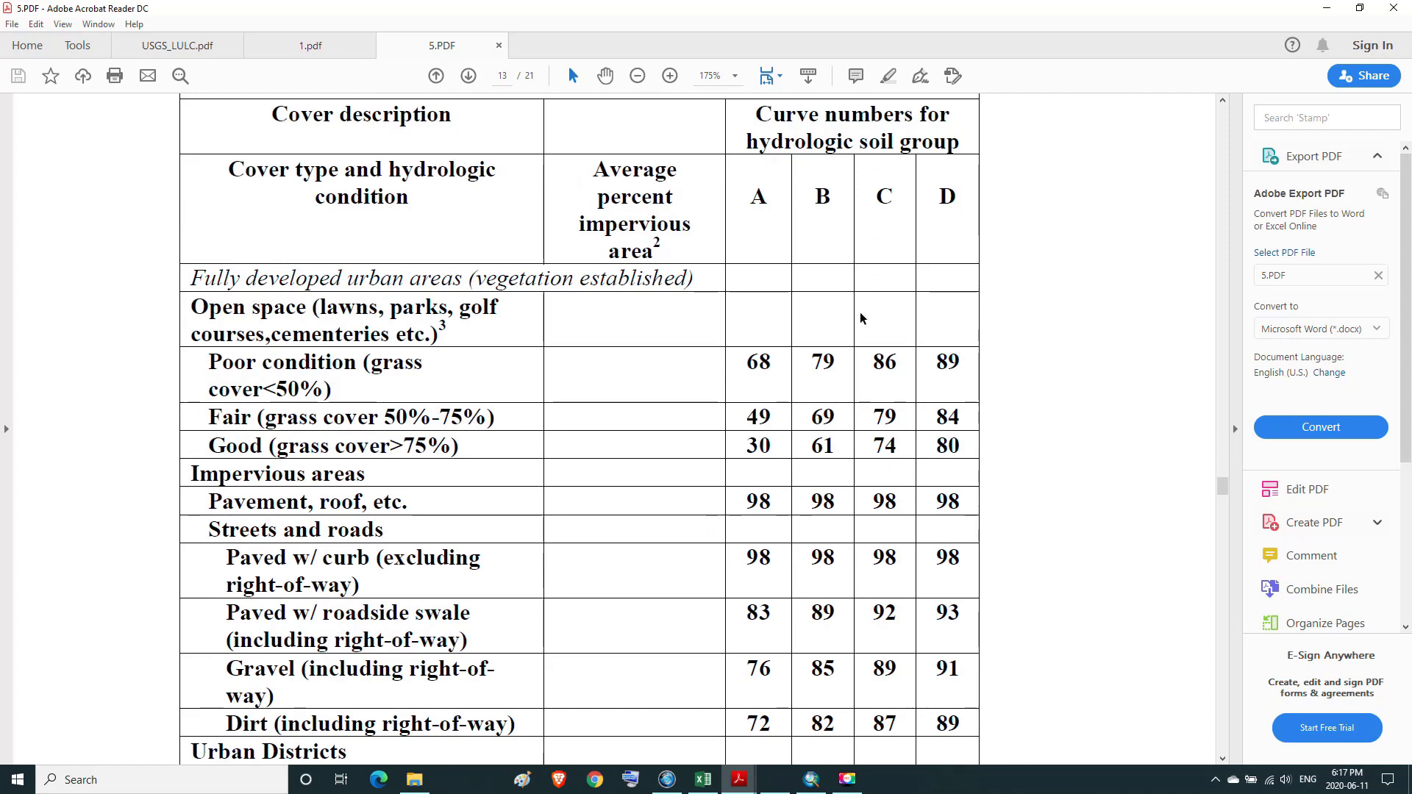
scroll(919, 250, "down", 3)
scroll(921, 249, "down", 2)
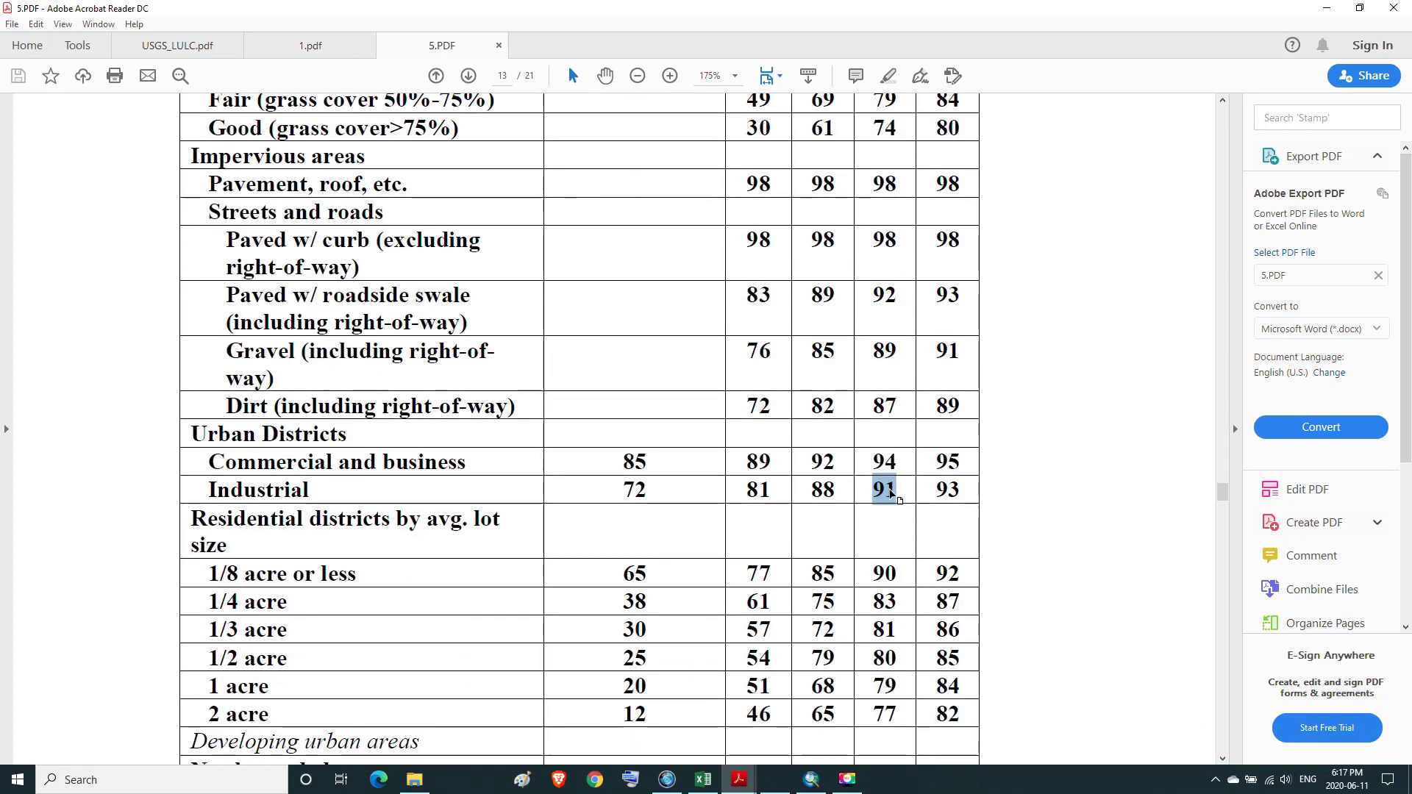
left_click_drag(647, 495, 620, 494)
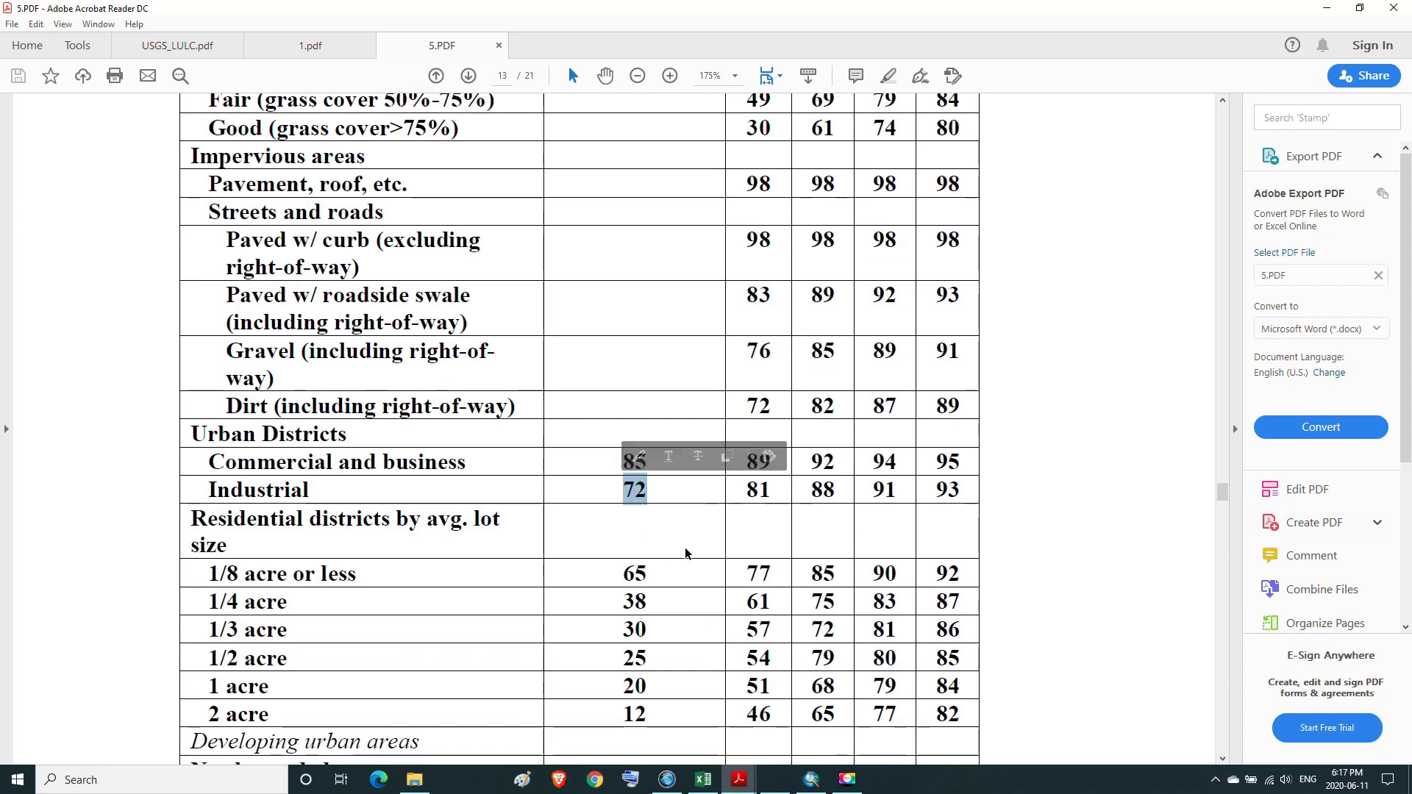
- Return to ArcMap and calculate the IMPERVIOUS field as 72 for the selected records with the Field Calculator
mouse_move(809, 785)
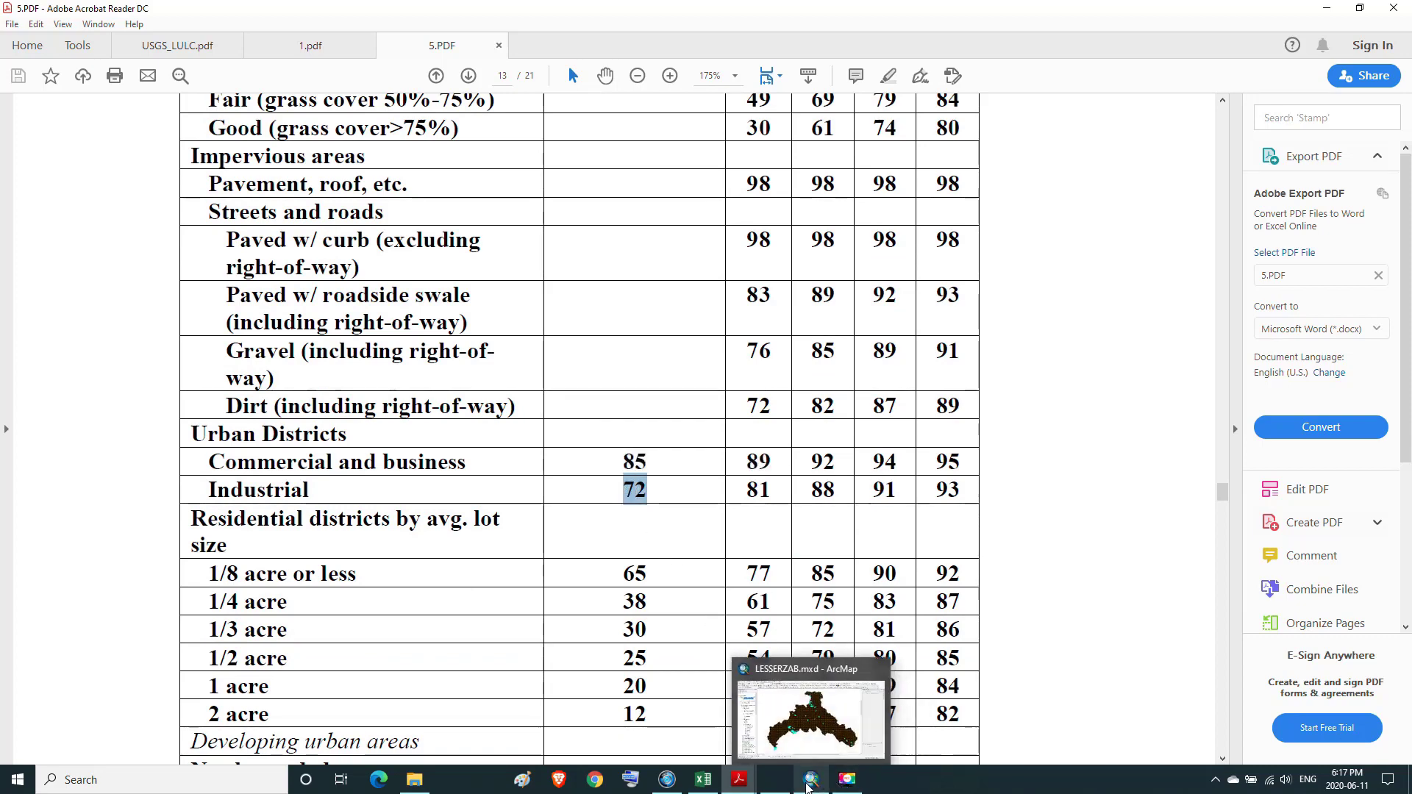
left_click(809, 785)
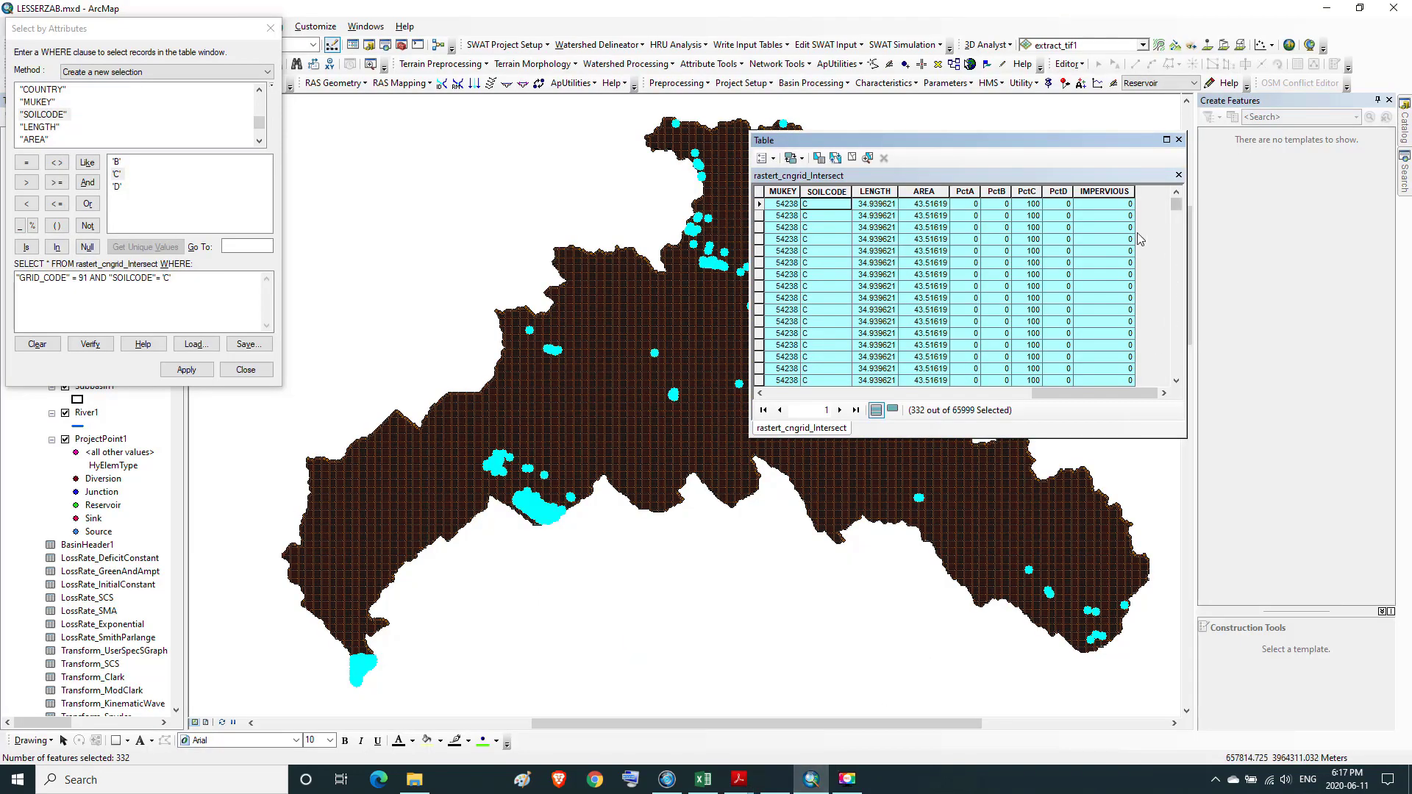
right_click(1106, 190)
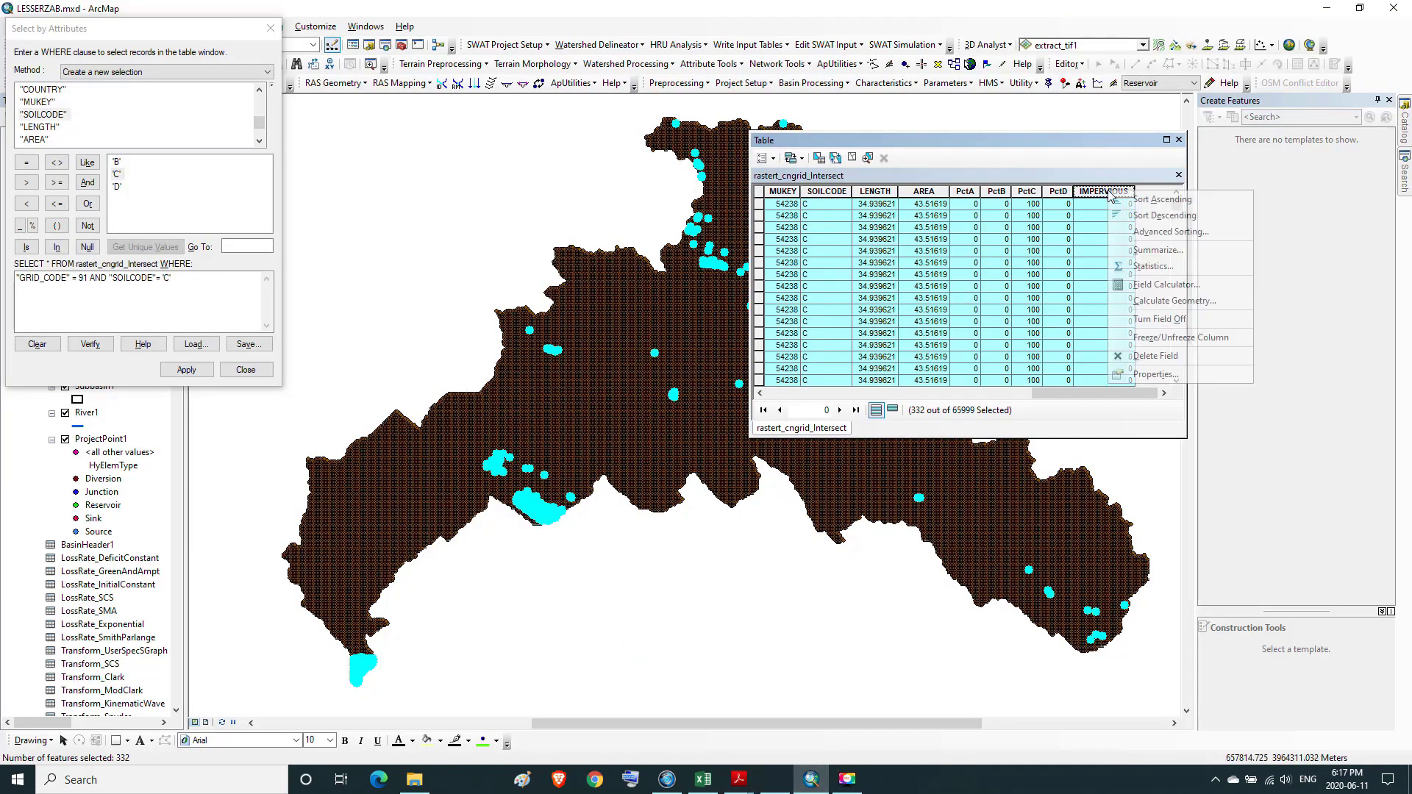
left_click(1165, 288)
key("Return")
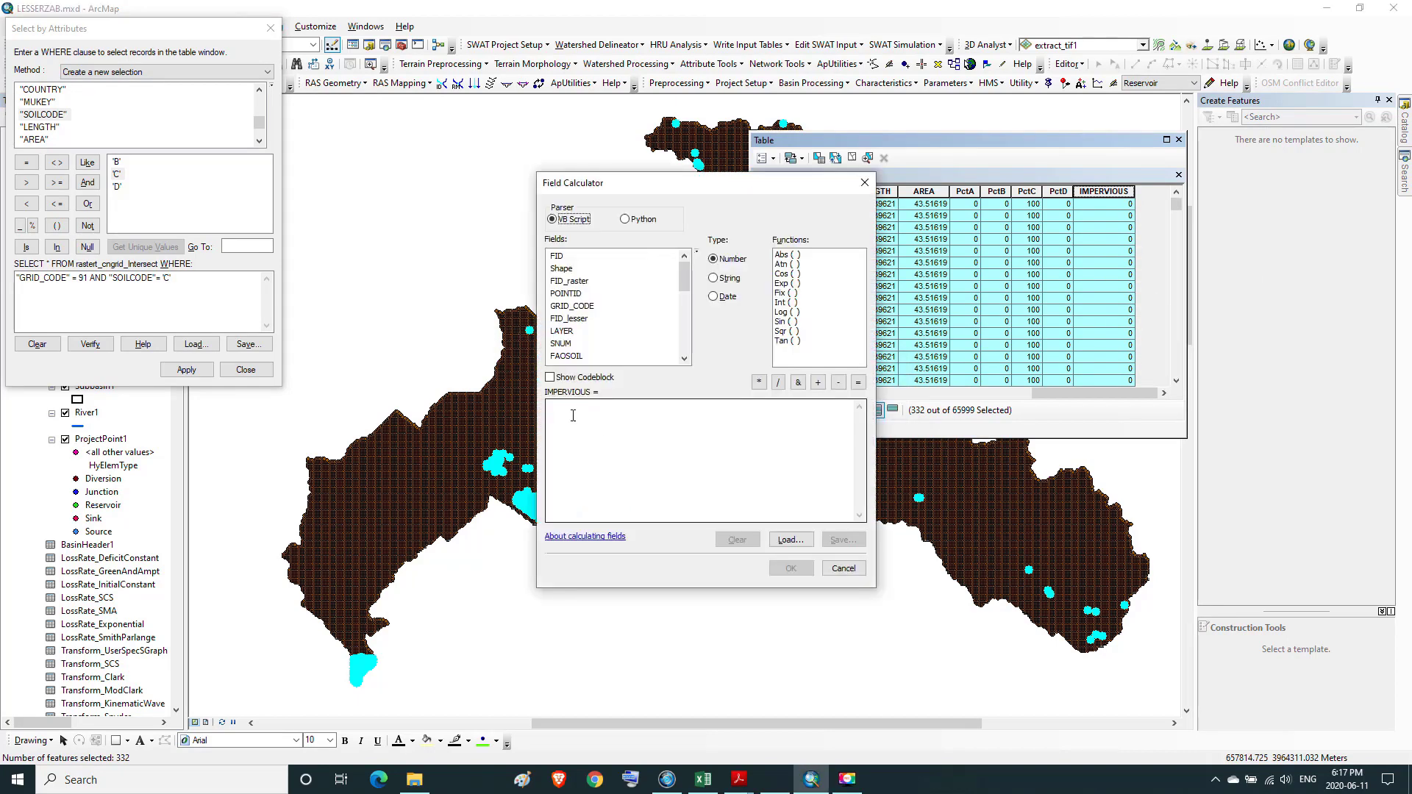
left_click(563, 413)
type("72")
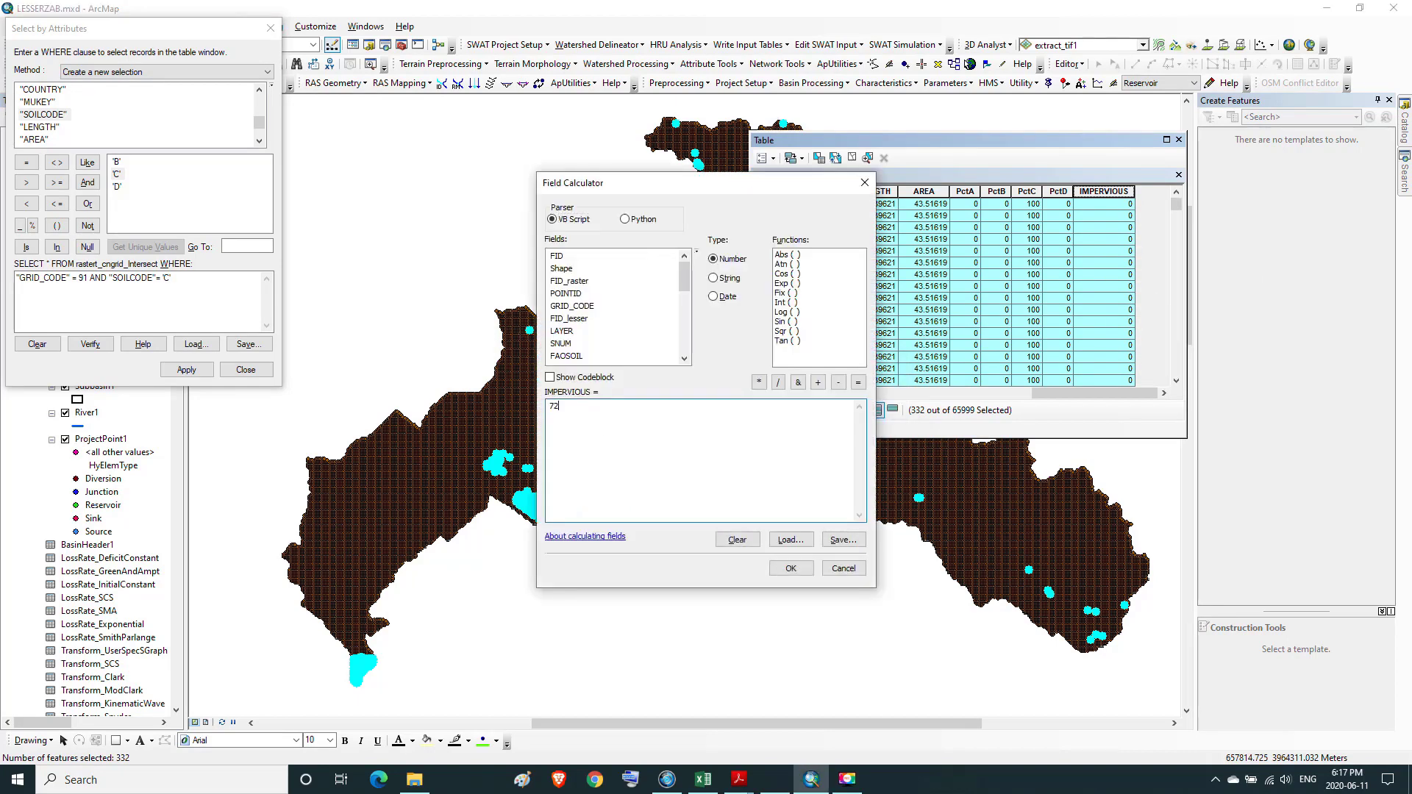
left_click(784, 568)
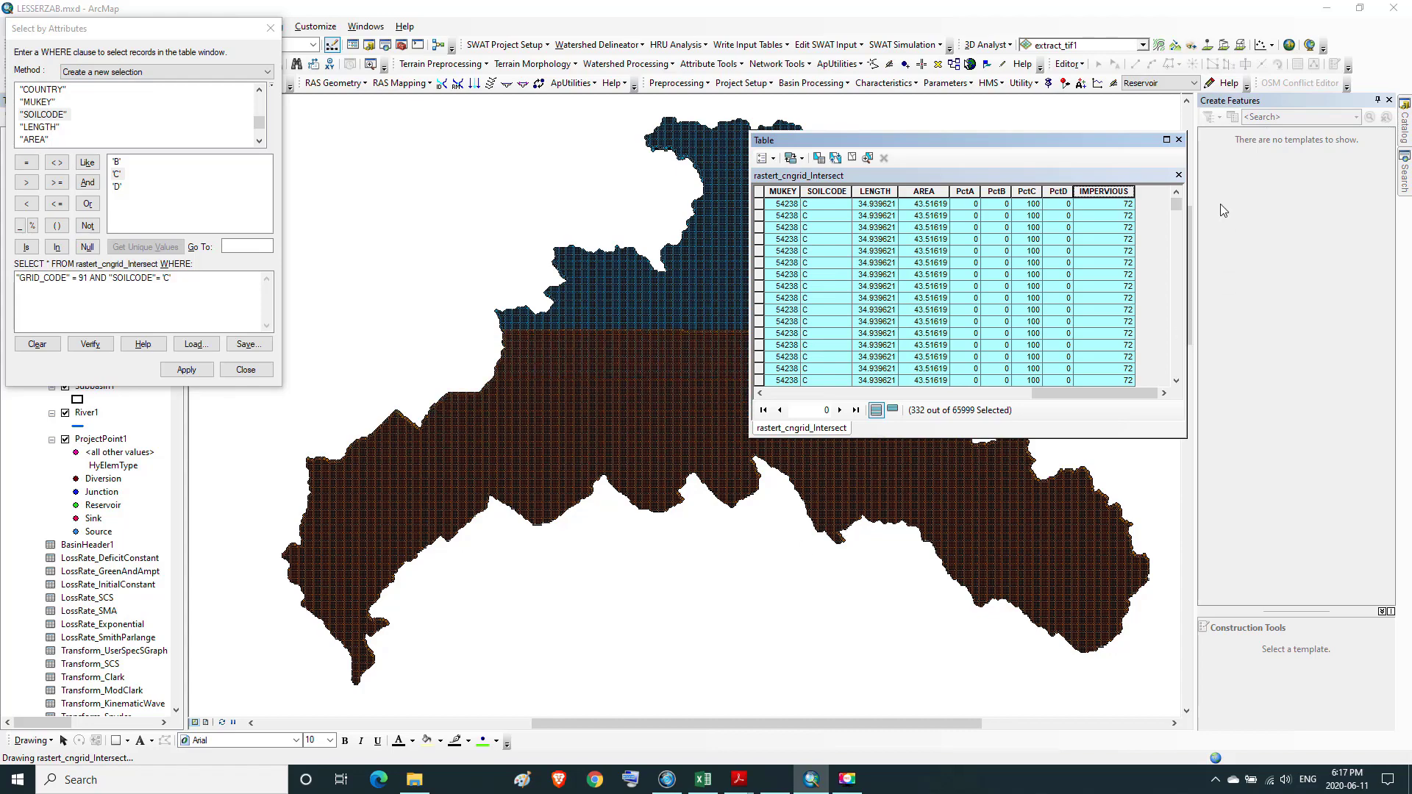
- Inspect the GRID_CODE and SOILCODE of the unselected record FID 46 in the enlarged table, and restore the table window
left_click(1167, 141)
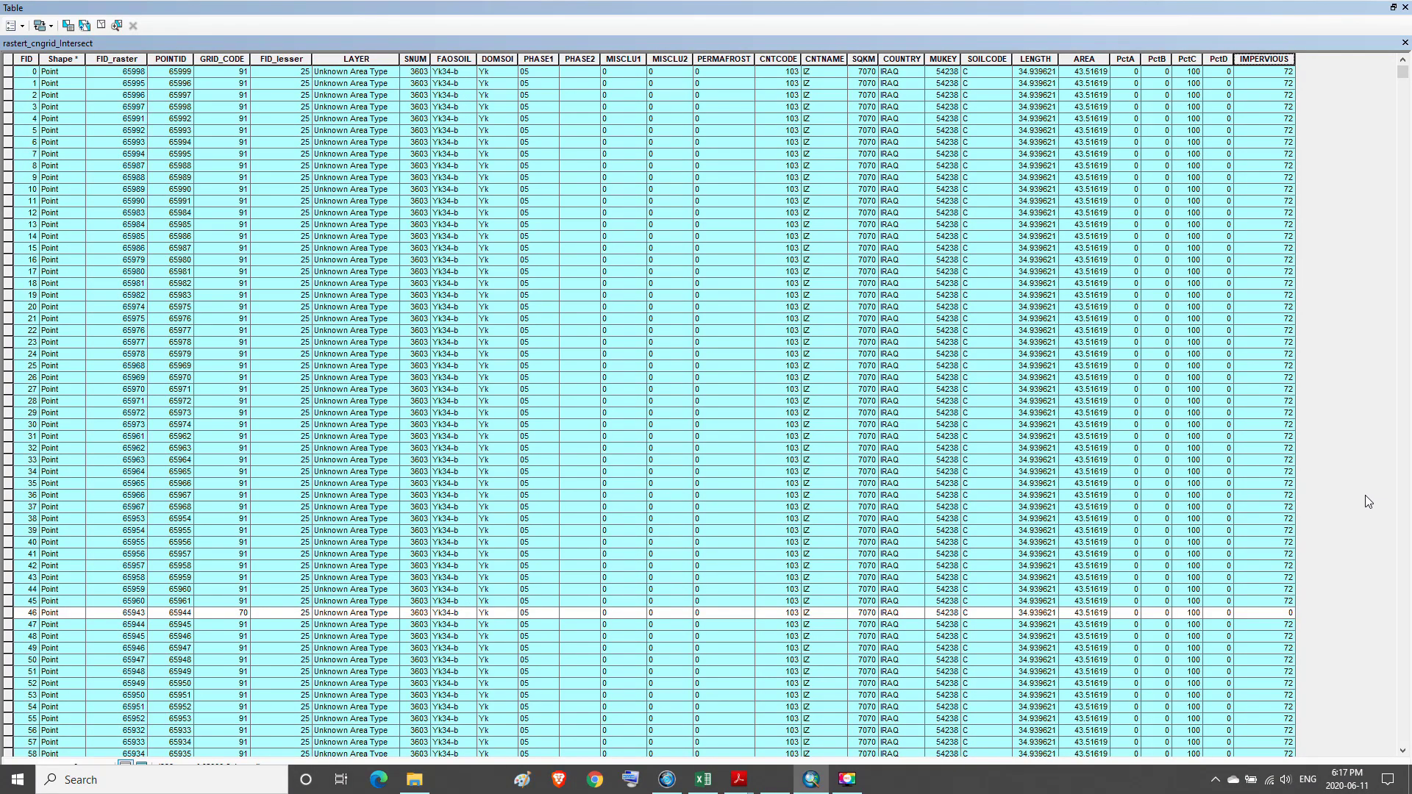
left_click(230, 615)
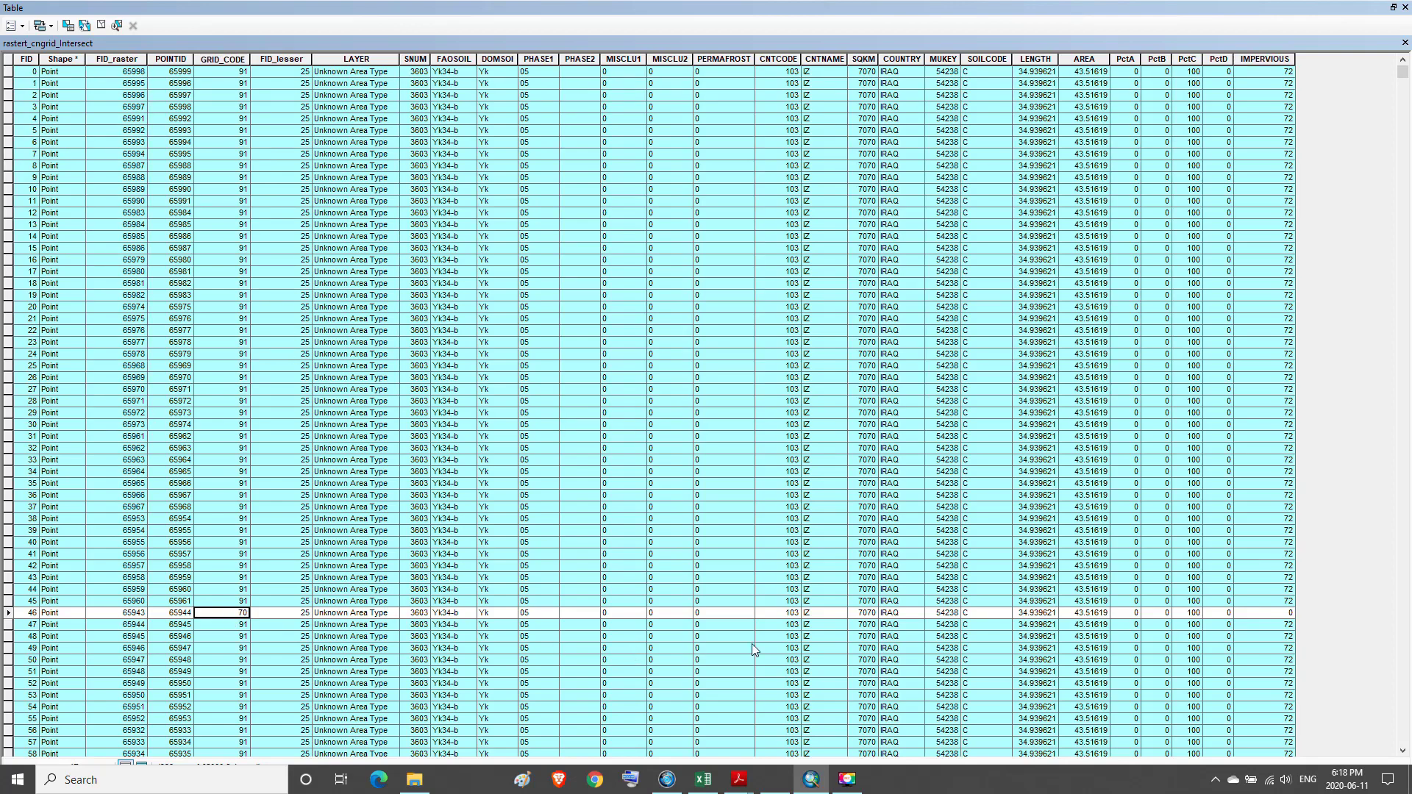
left_click(979, 615)
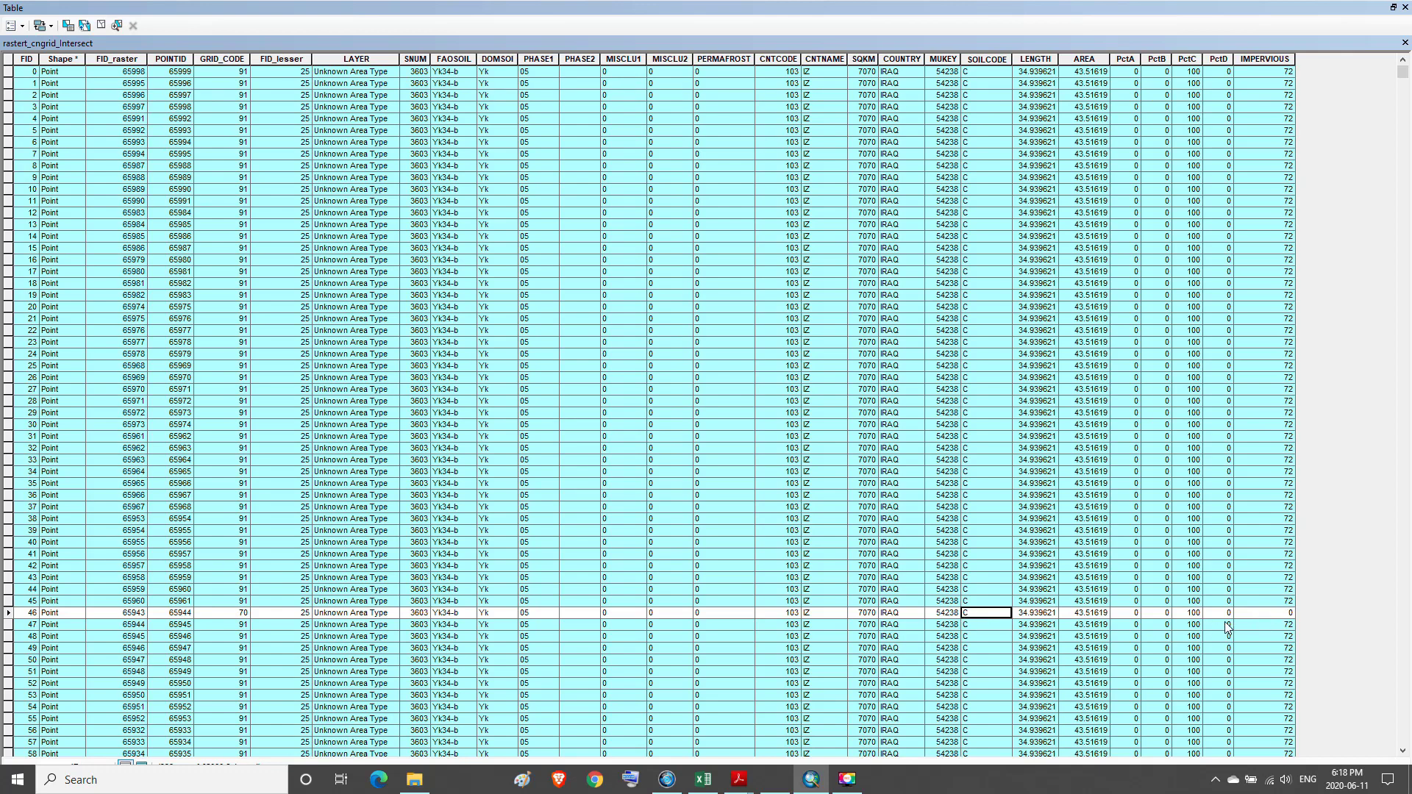
left_click(1393, 7)
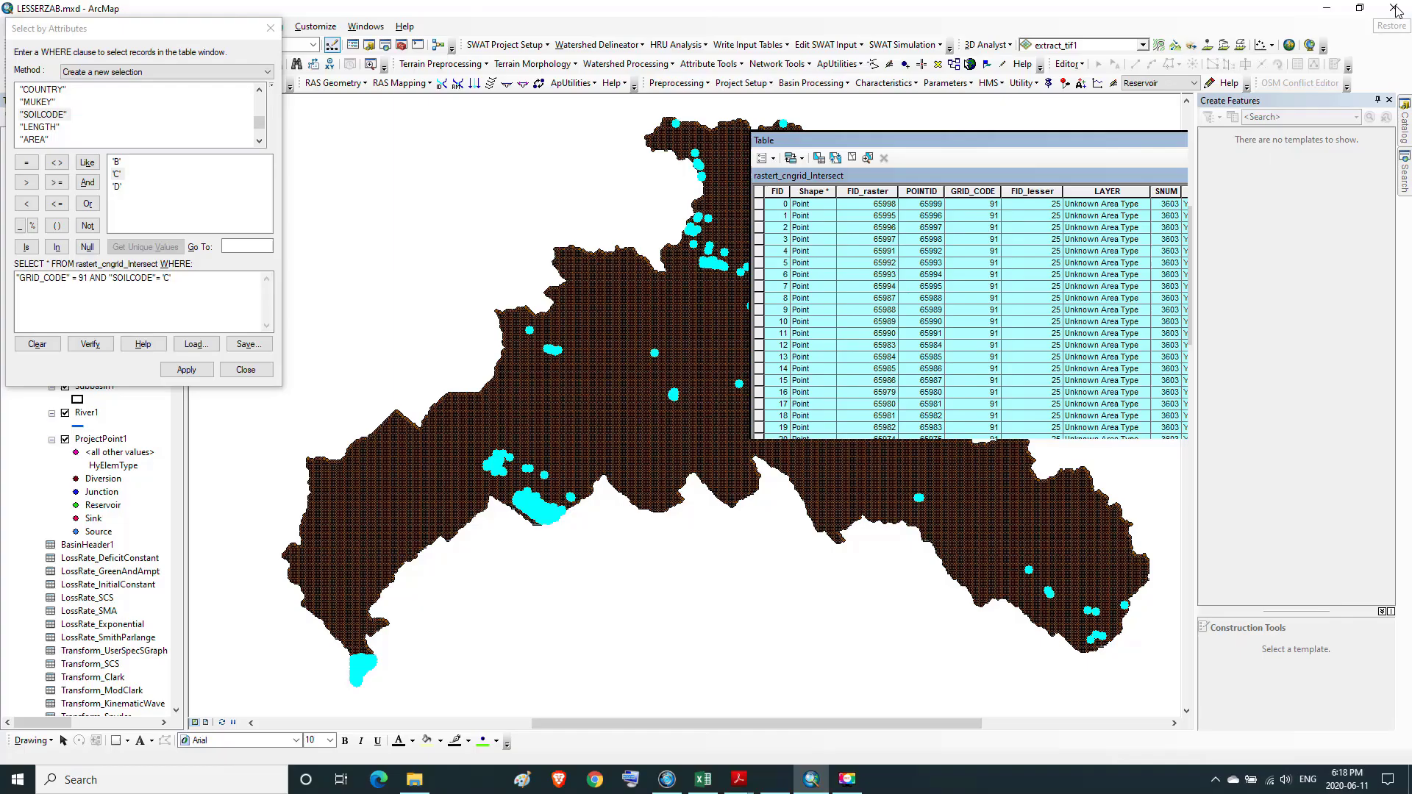
- Change the selection query to "GRID_CODE" = 70 AND "SOILCODE" = 'C' and apply it to the intersect table
left_click(86, 278)
key("BackSpace")
key("BackSpace")
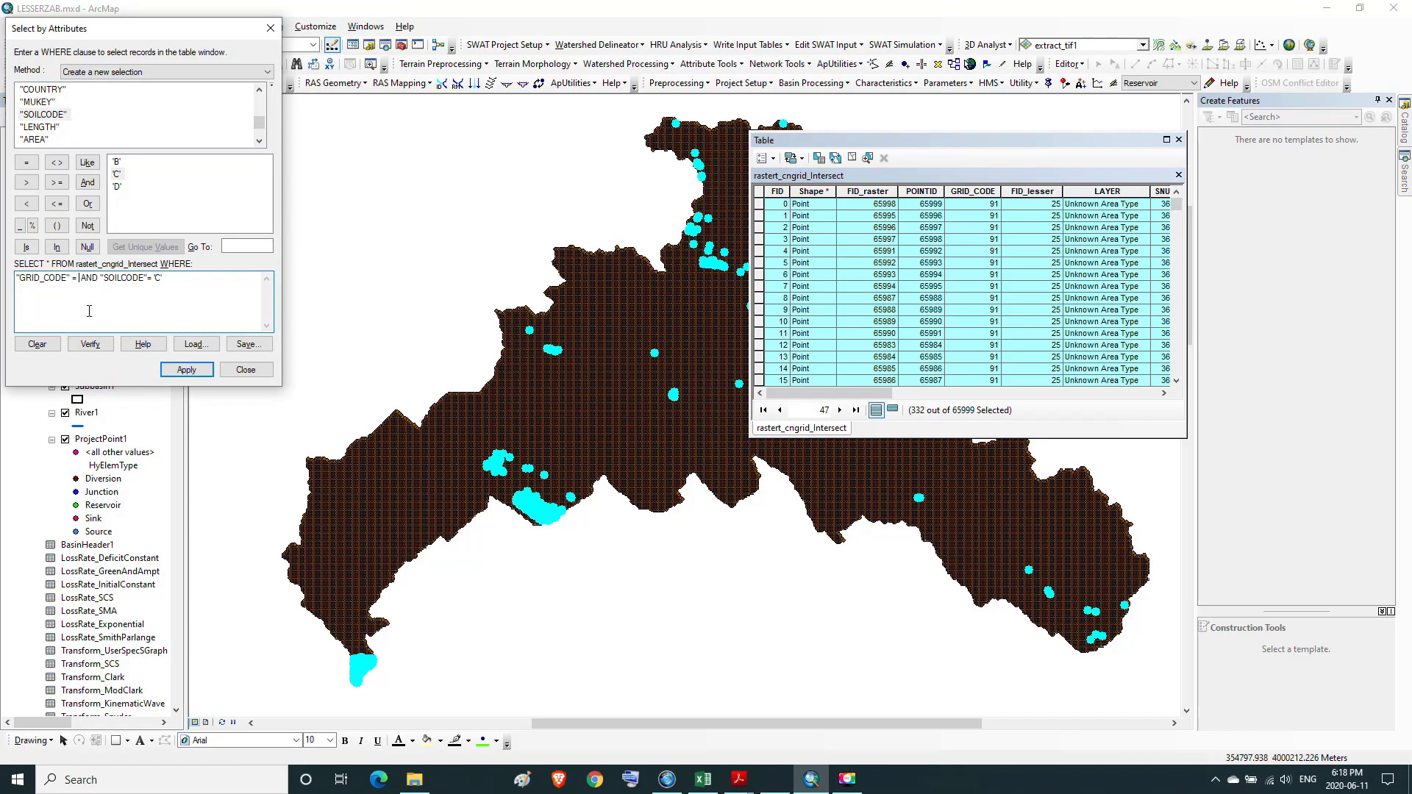
type("70")
left_click(186, 370)
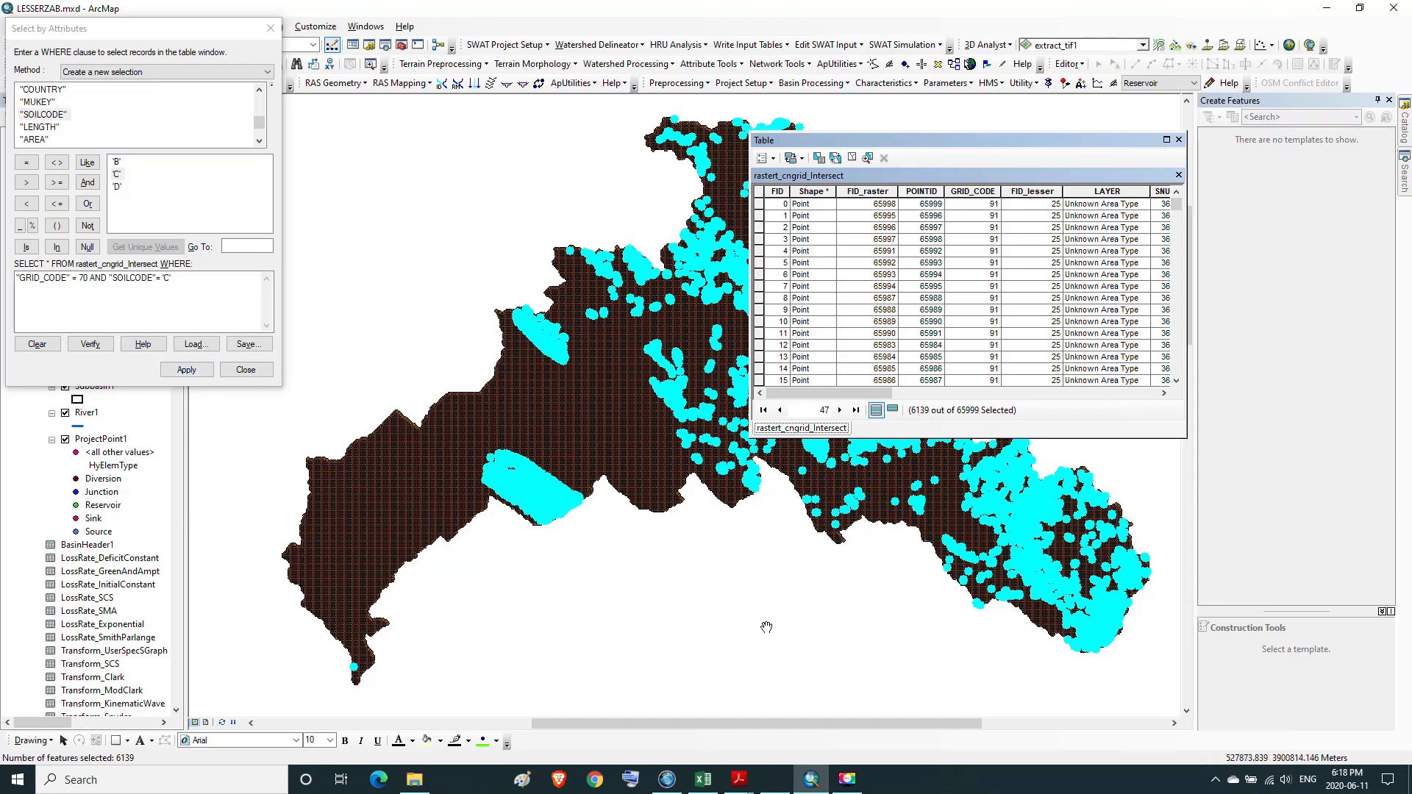
- Switch to 5.PDF in Acrobat Reader and look up the percent impervious area for the soil group C curve number closest to 70
mouse_move(741, 786)
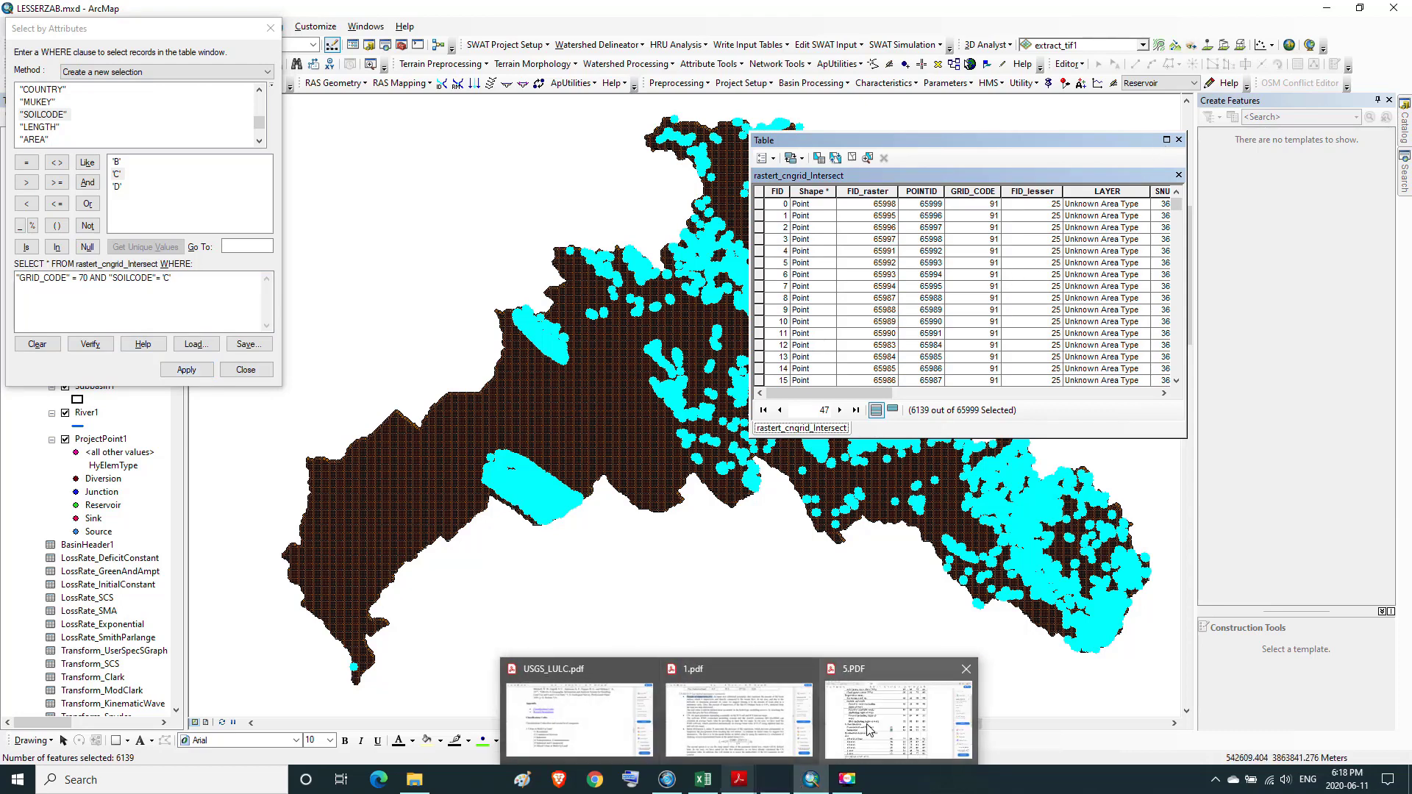
left_click(866, 724)
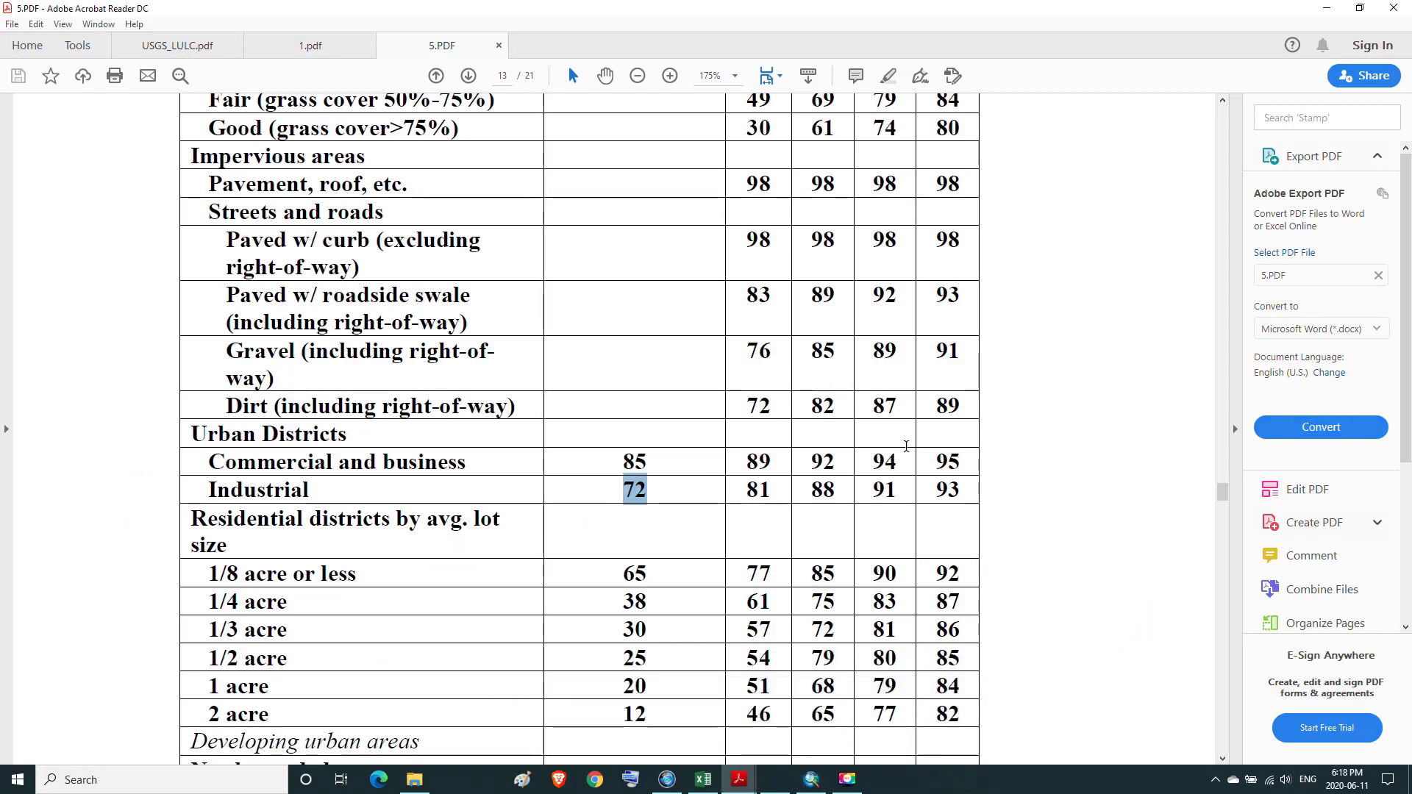
scroll(891, 441, "up", 5)
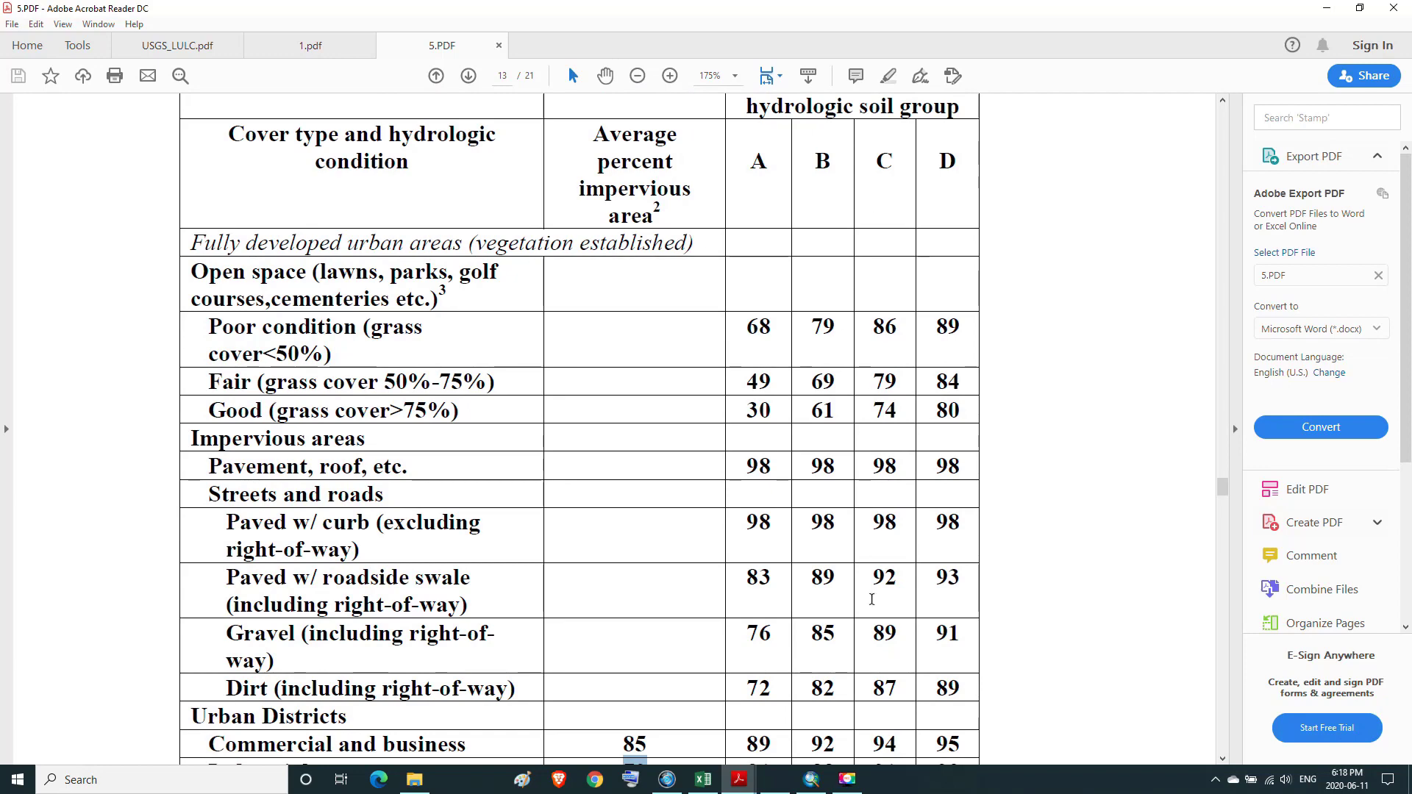
scroll(892, 515, "down", 5)
scroll(893, 579, "down", 3)
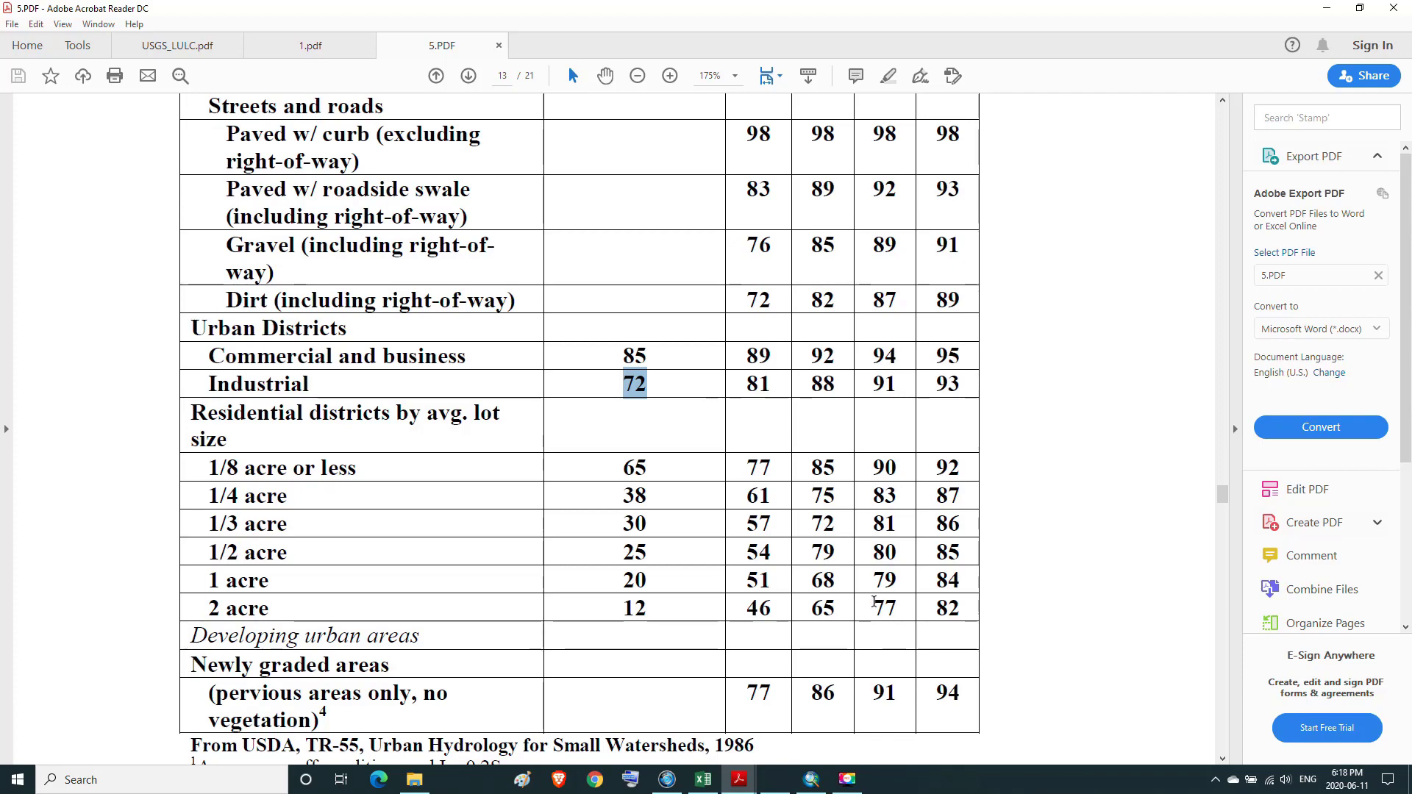
left_click_drag(873, 607, 896, 601)
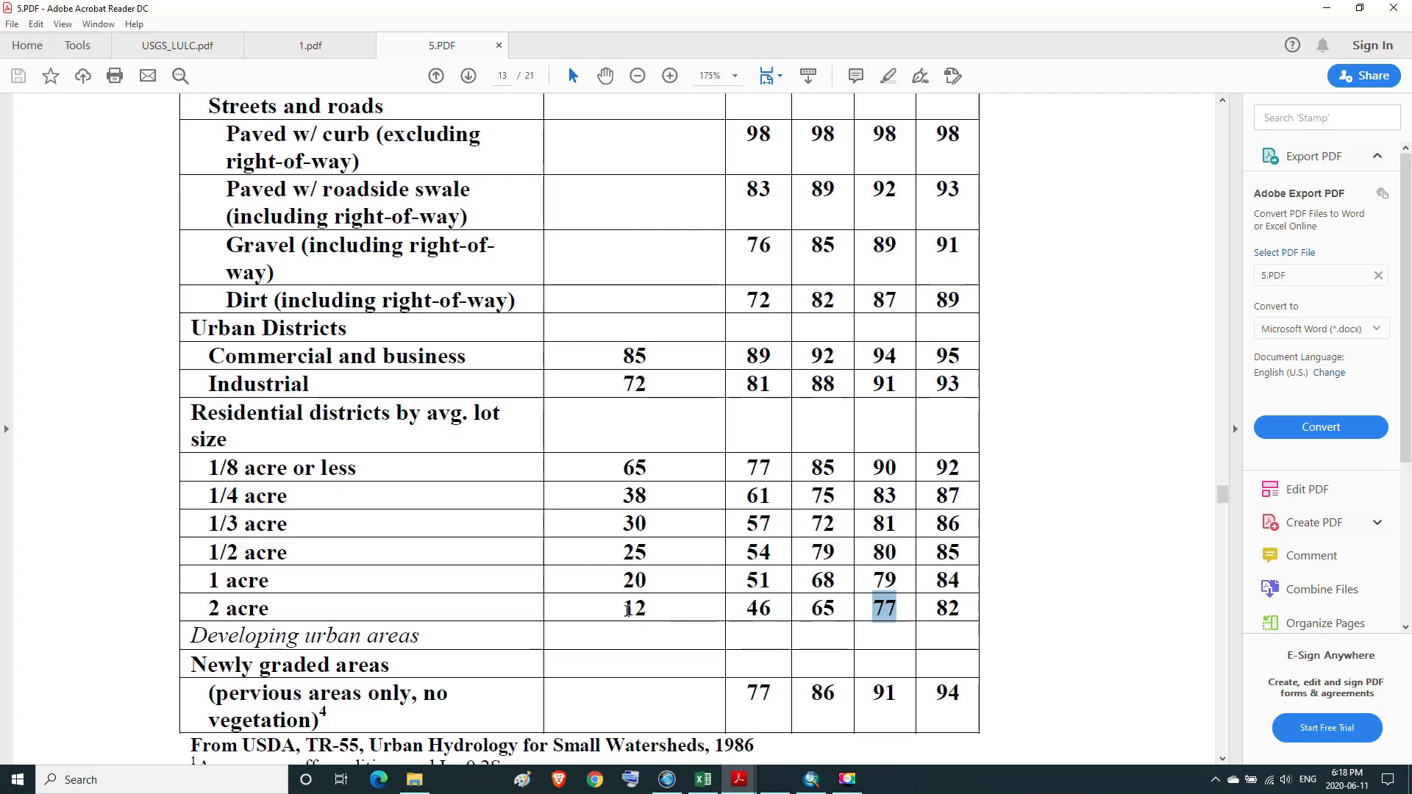
left_click_drag(623, 609, 641, 609)
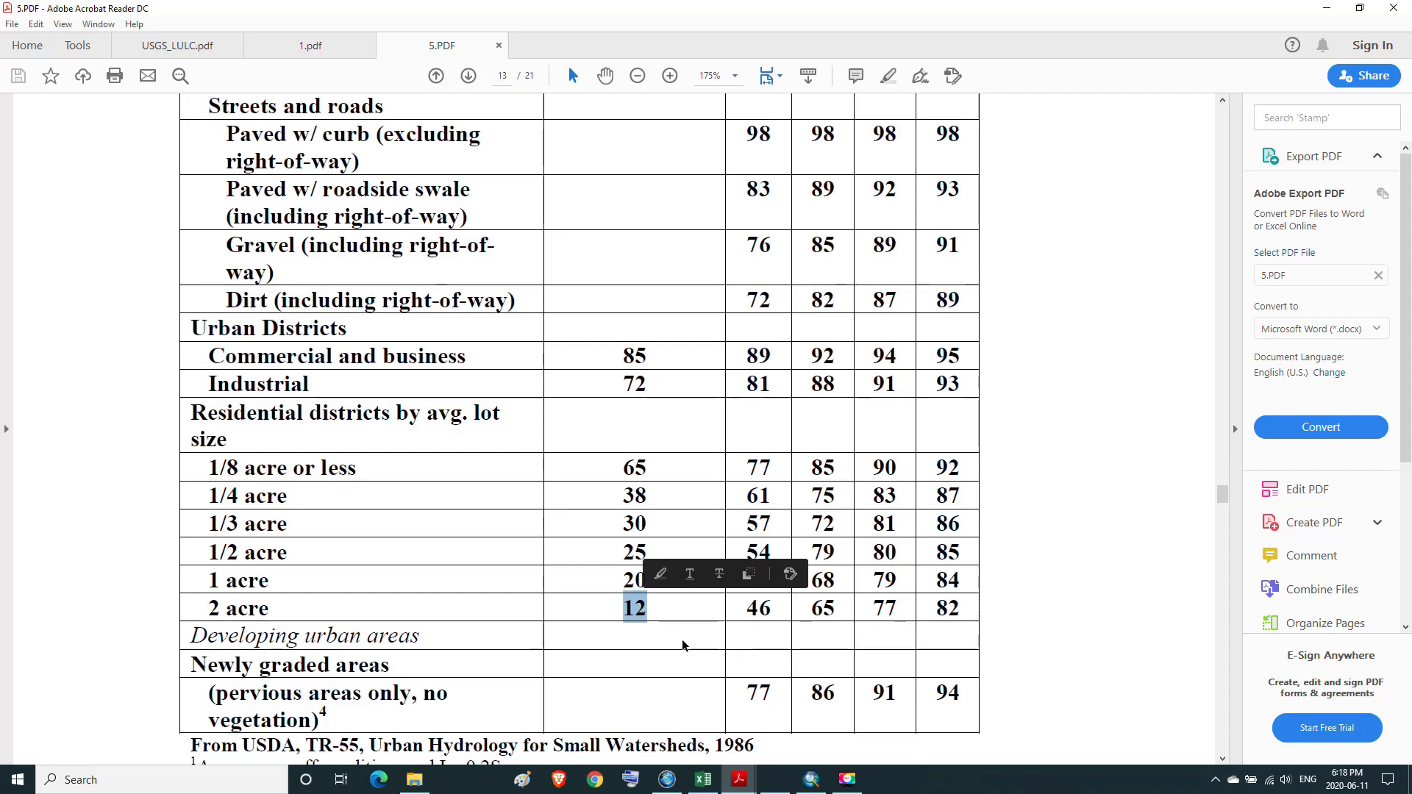
- Return to ArcMap and calculate the IMPERVIOUS field as 10 for the records with grid code 70 and soil code C
mouse_move(816, 785)
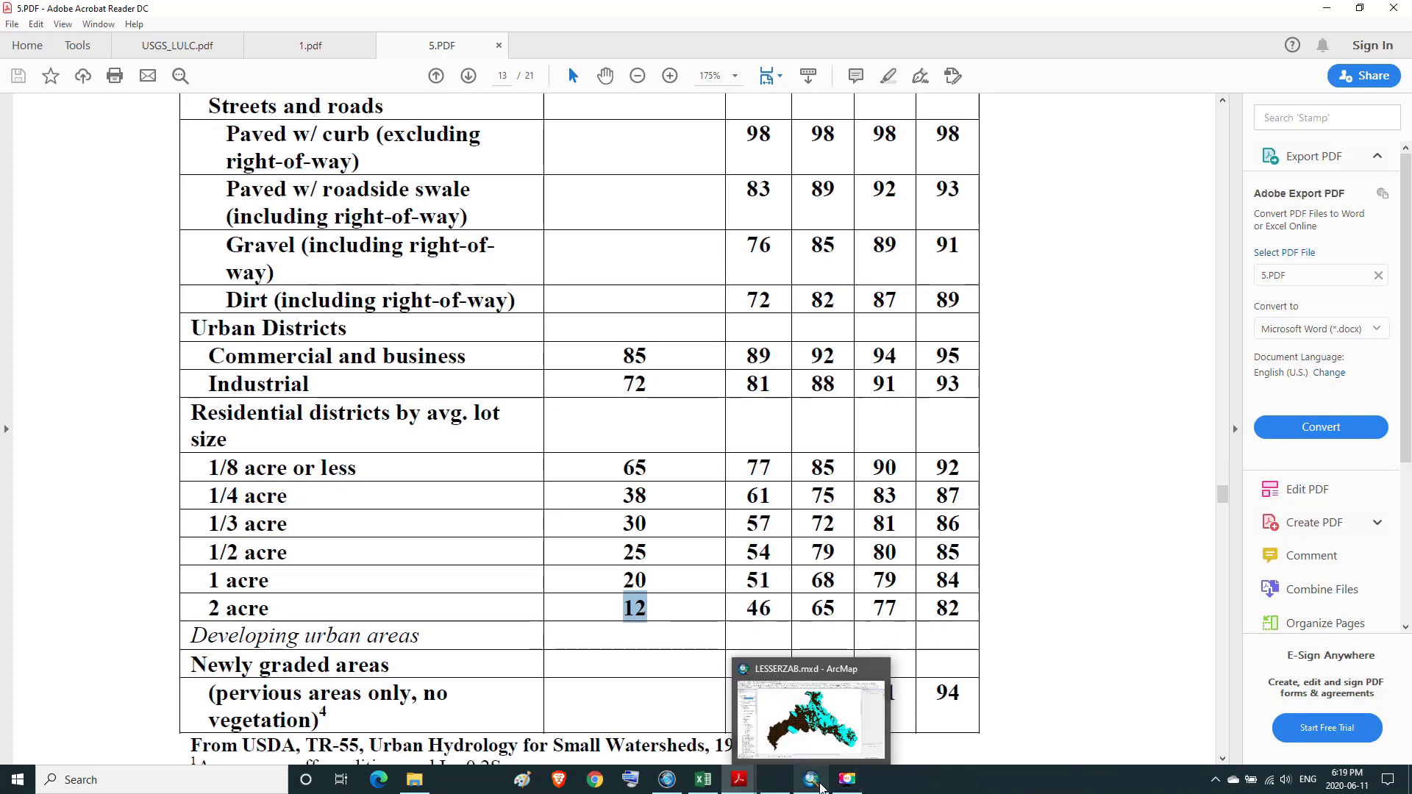
left_click(816, 782)
left_click_drag(842, 395, 1143, 412)
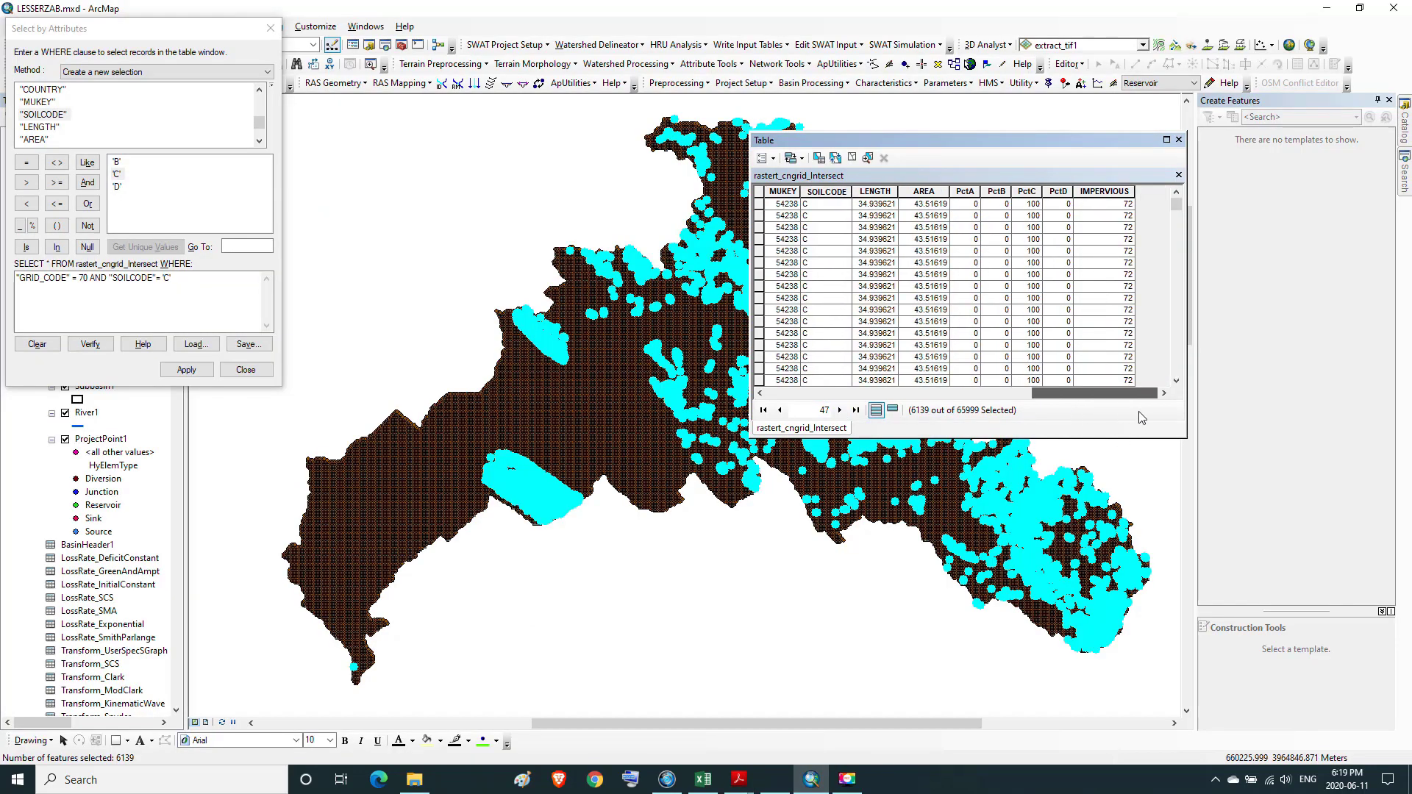
right_click(1117, 190)
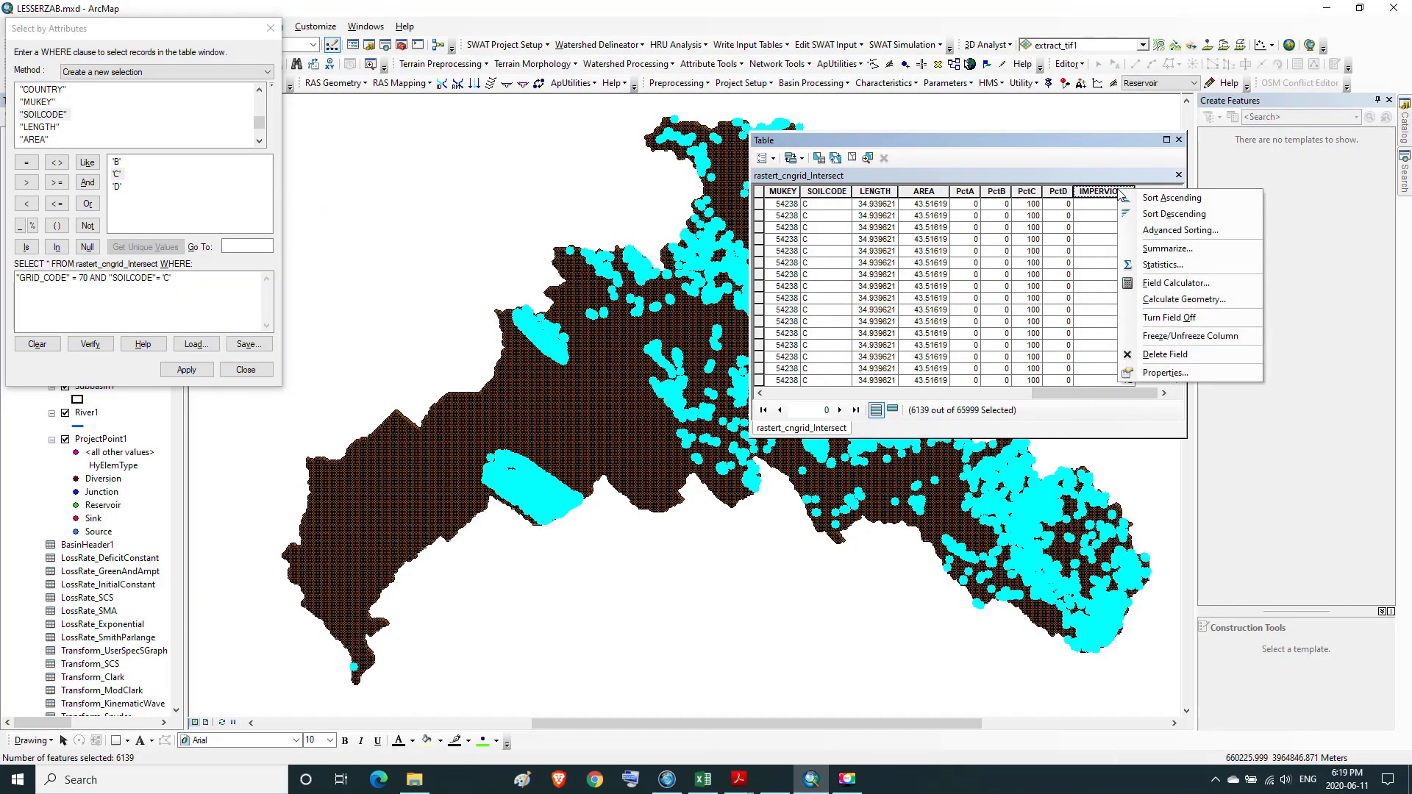
left_click(1175, 283)
left_click(690, 421)
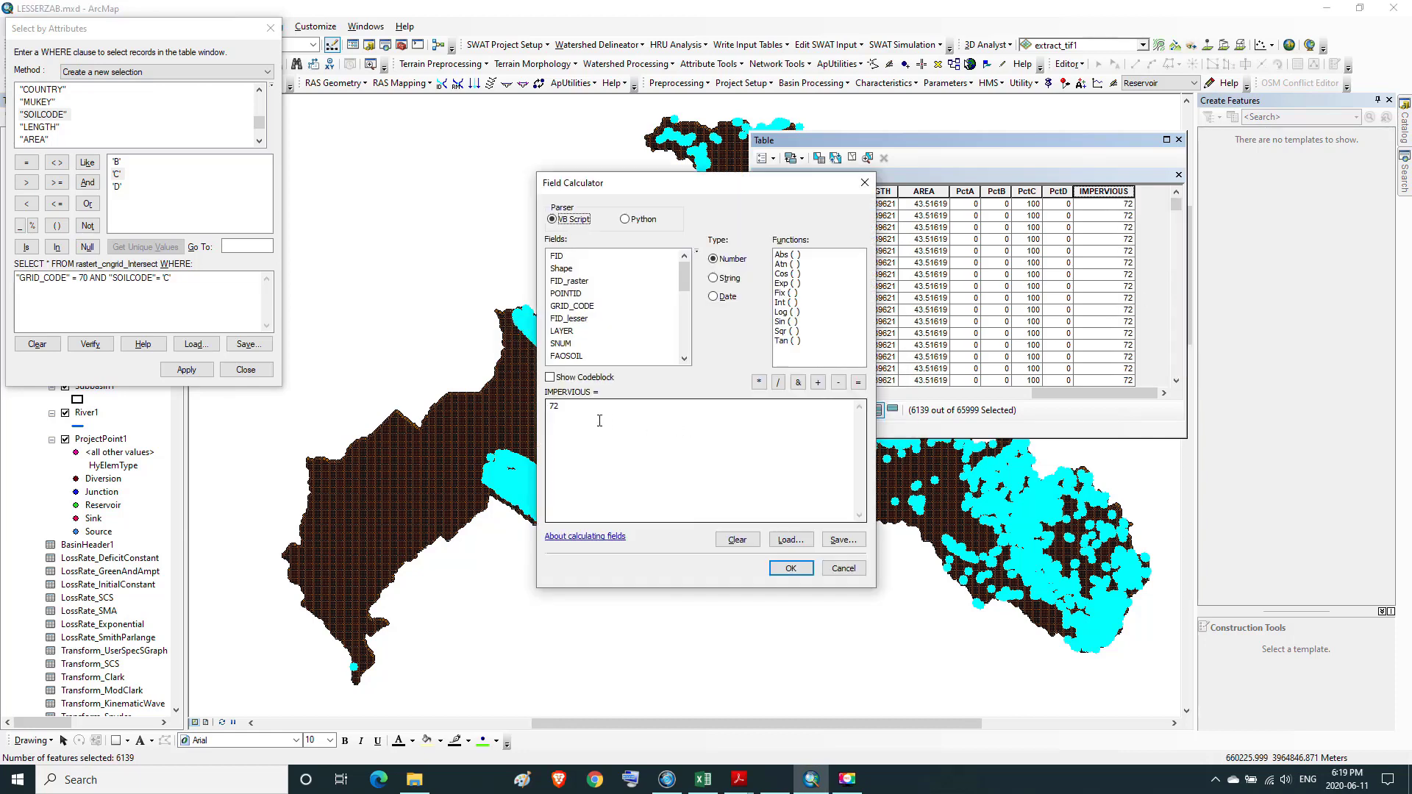
left_click_drag(572, 412, 554, 427)
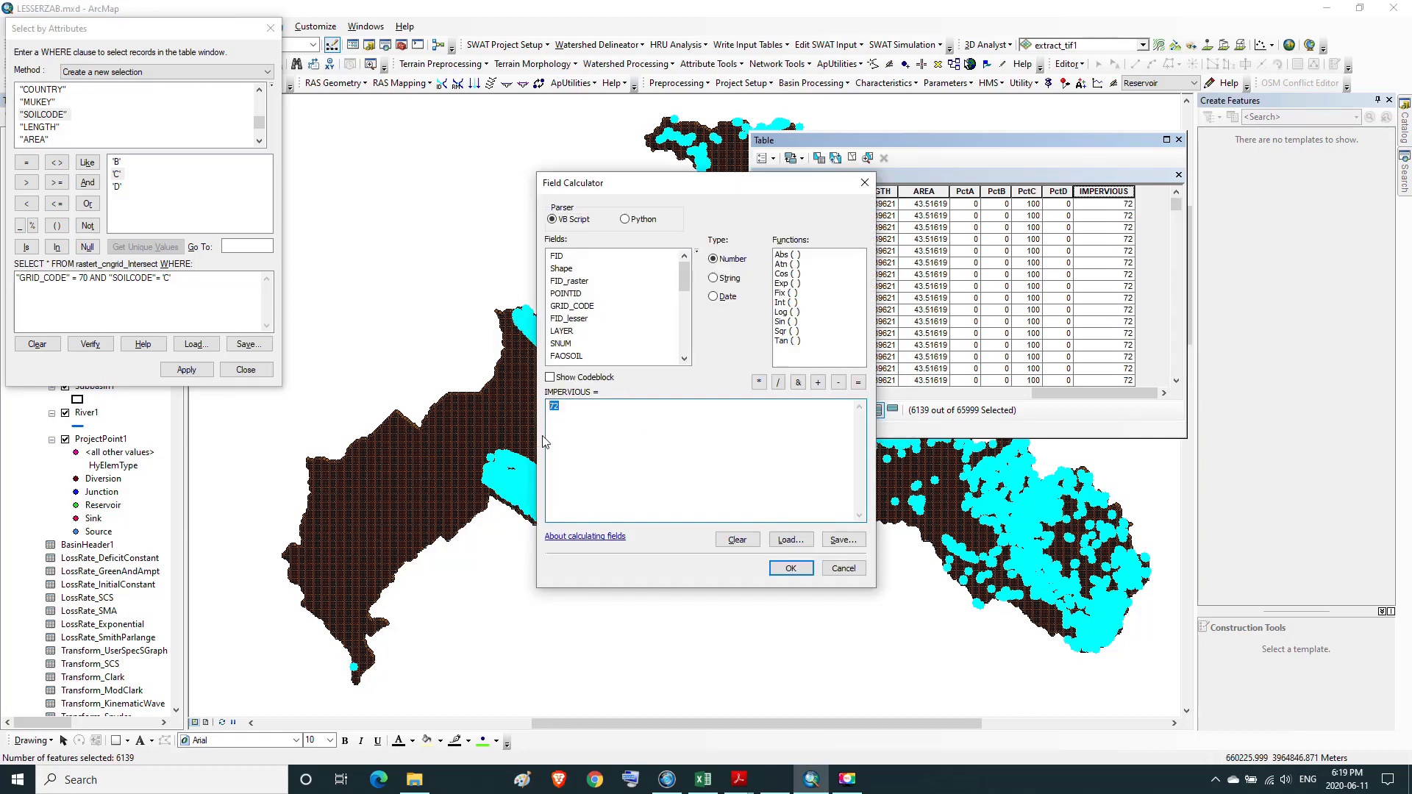
type("1")
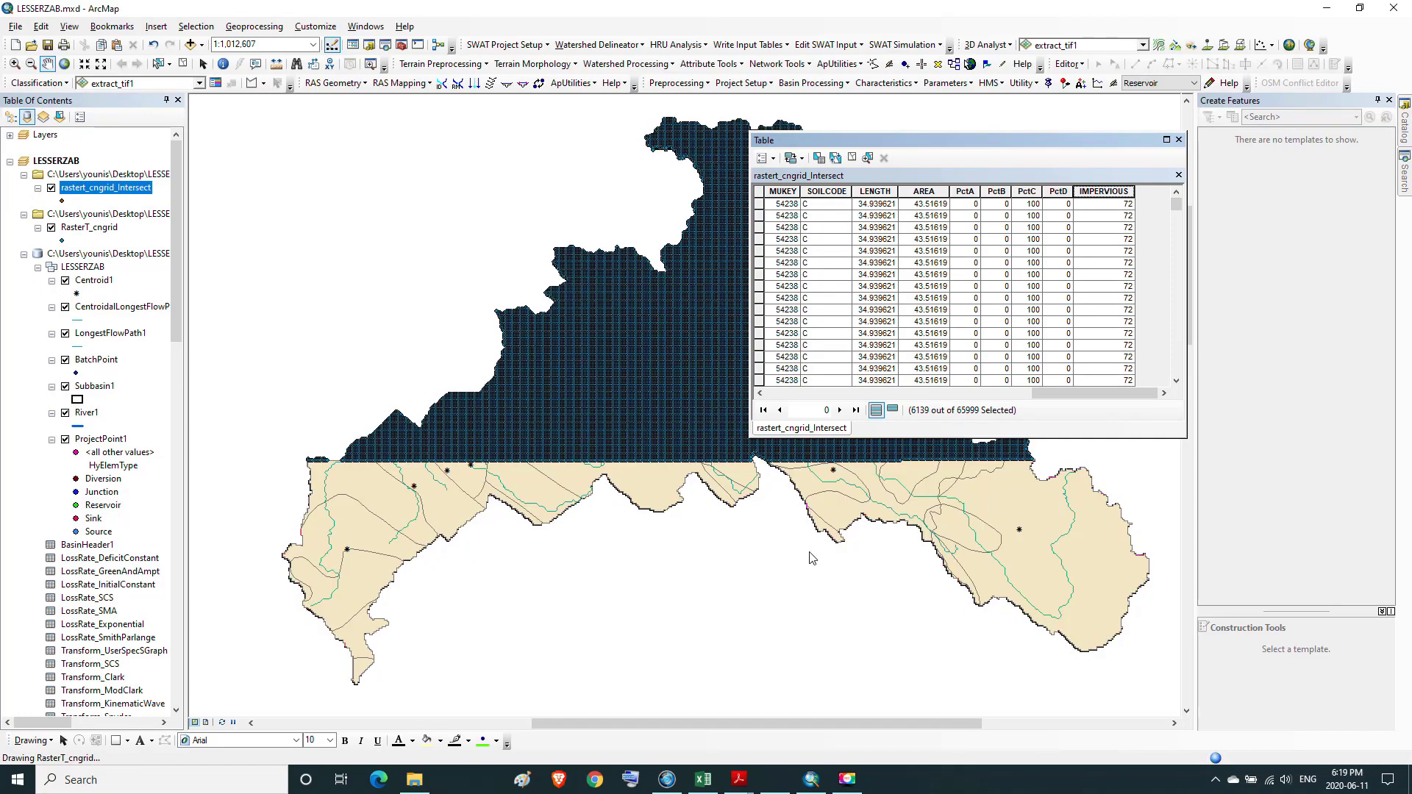
- Enlarge the table and examine the SOILCODE and GRID_CODE of FID 118, the first record still lacking an impervious value
left_click(1167, 141)
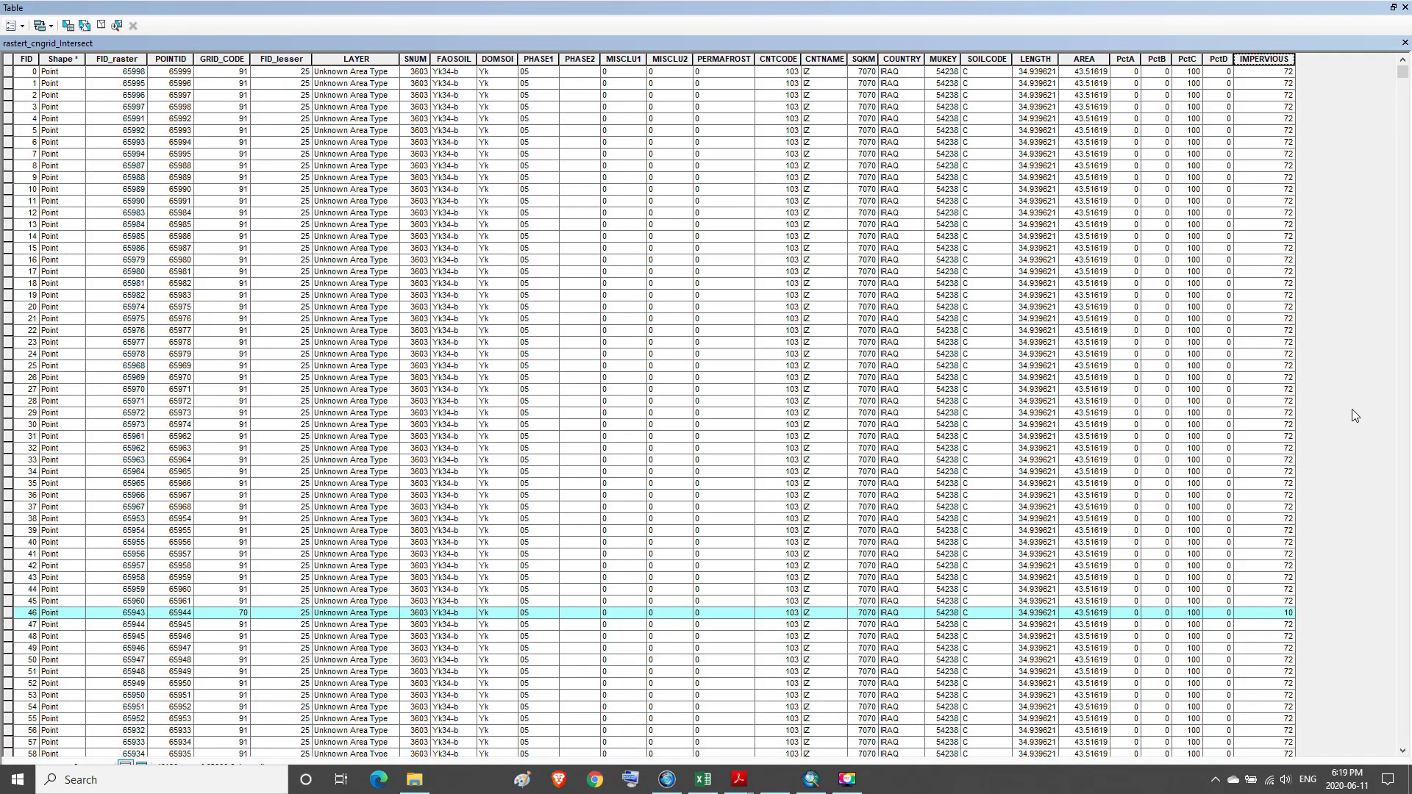
scroll(1349, 404, "down", 17)
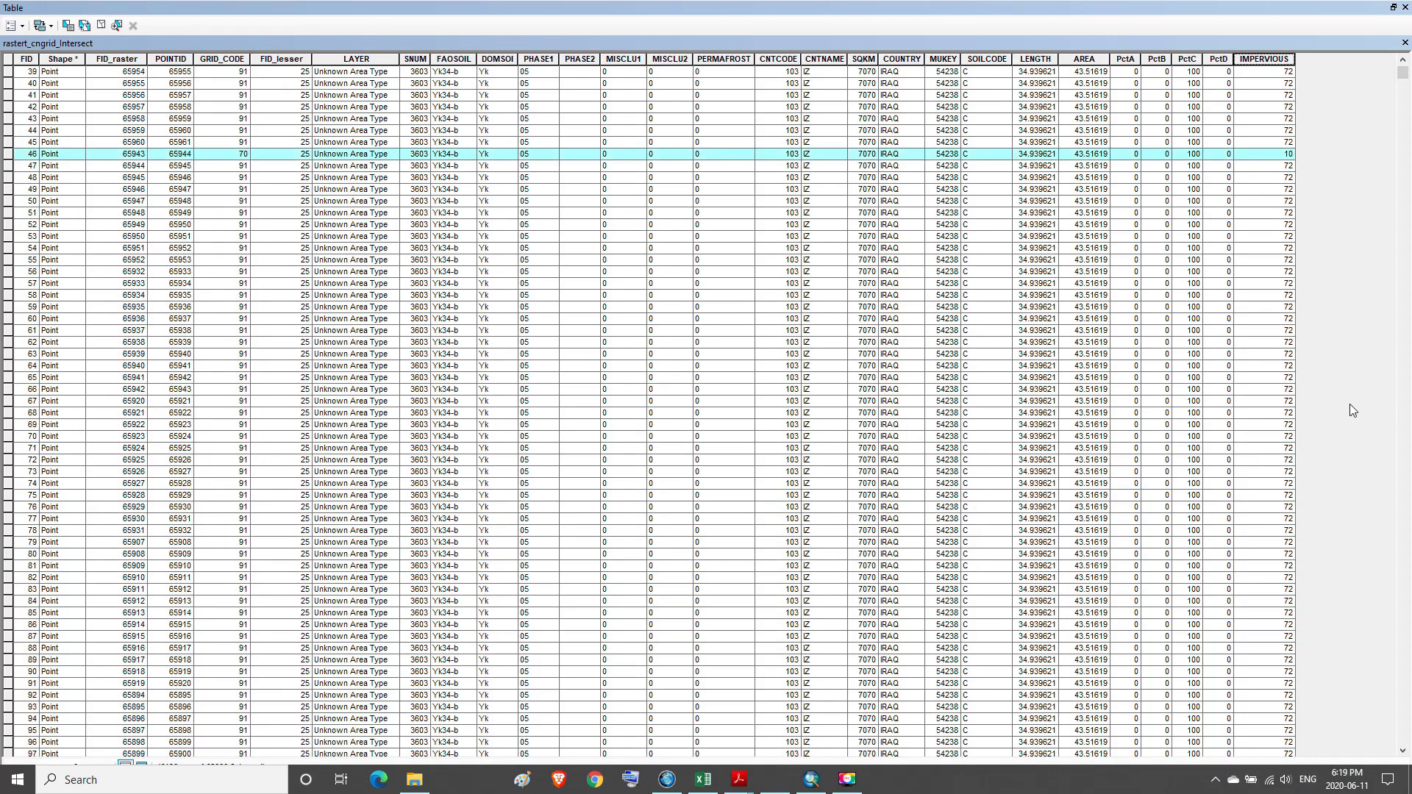
scroll(1349, 403, "down", 12)
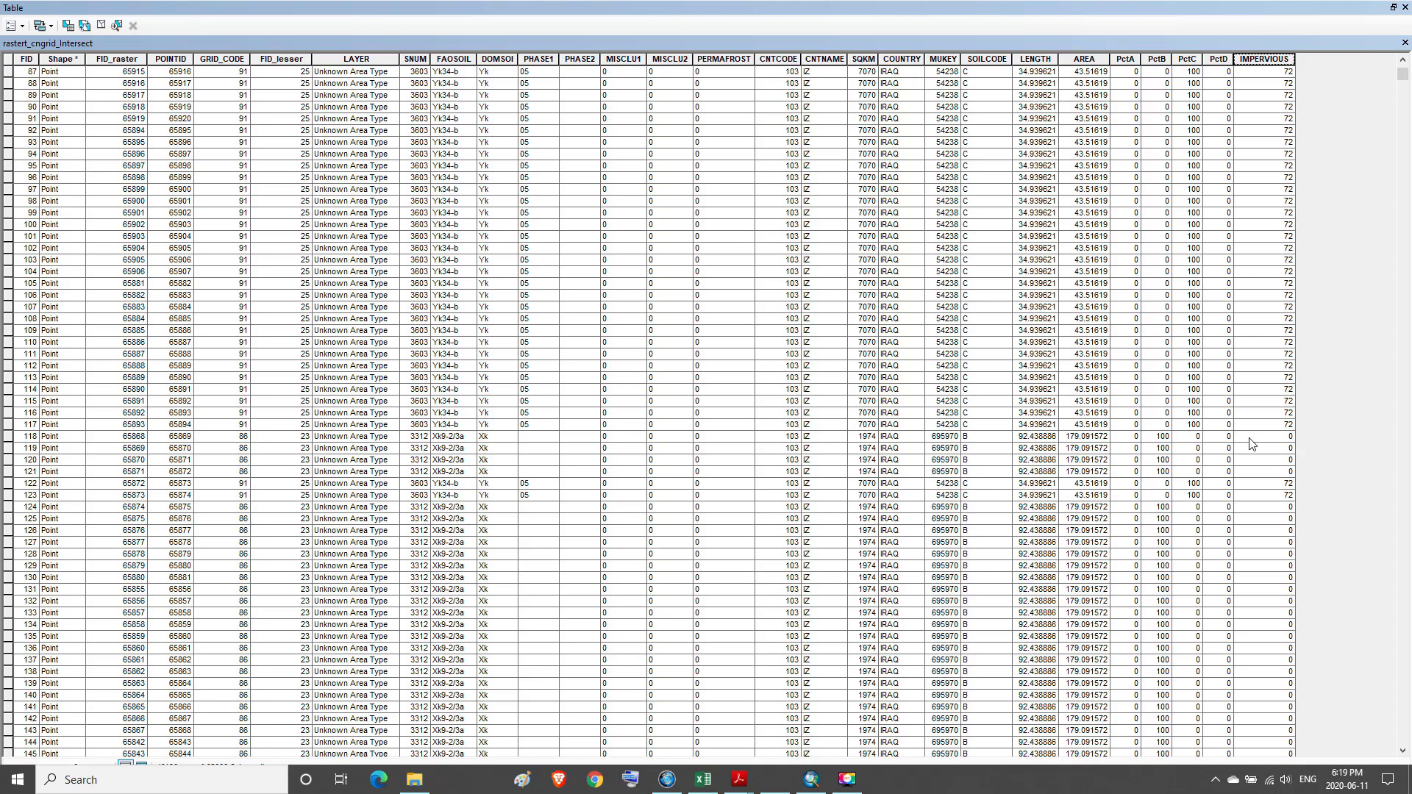
left_click(974, 439)
left_click(237, 438)
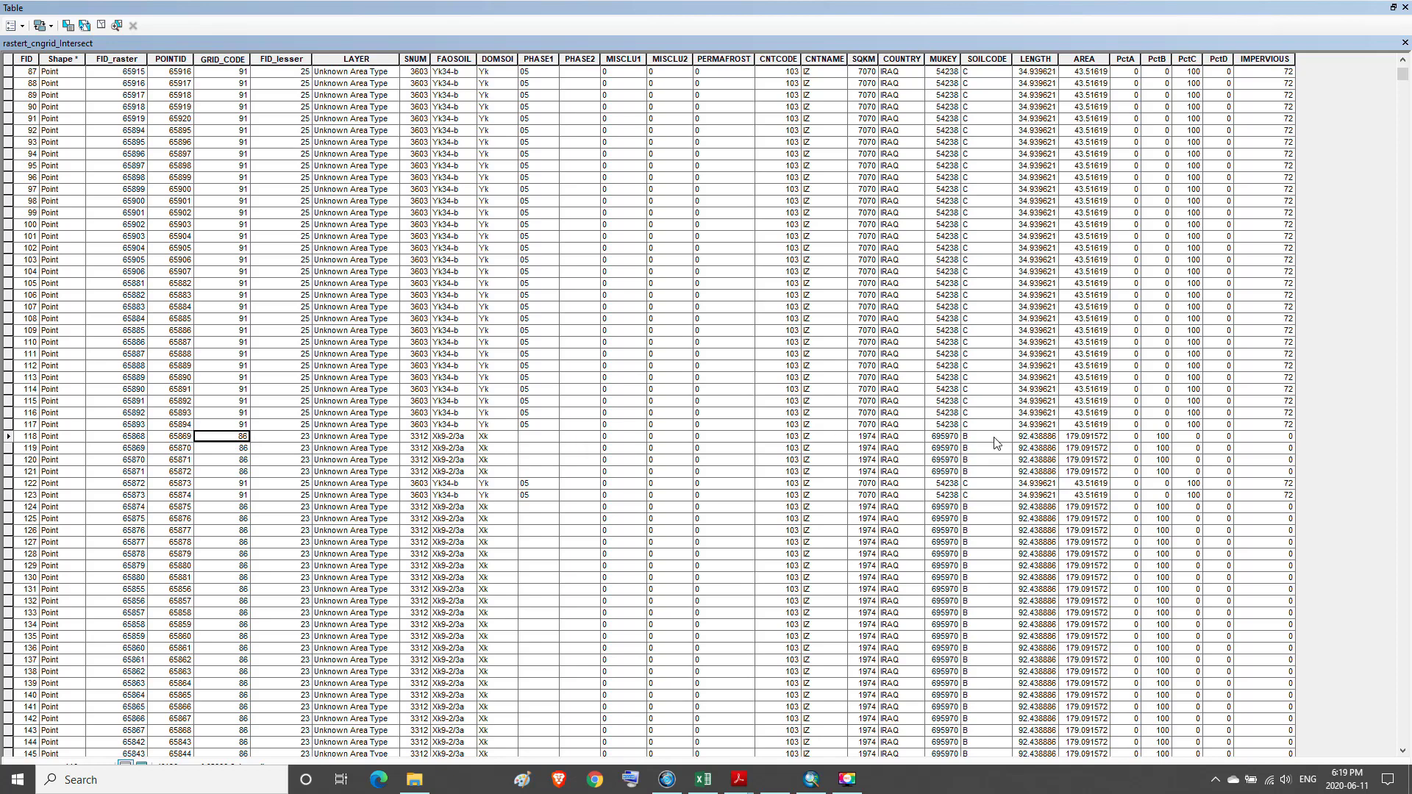
- Change the selection query to "GRID_CODE" = 68 AND "SOILCODE" = 'B', apply it and check the selection in the enlarged table
left_click(1392, 8)
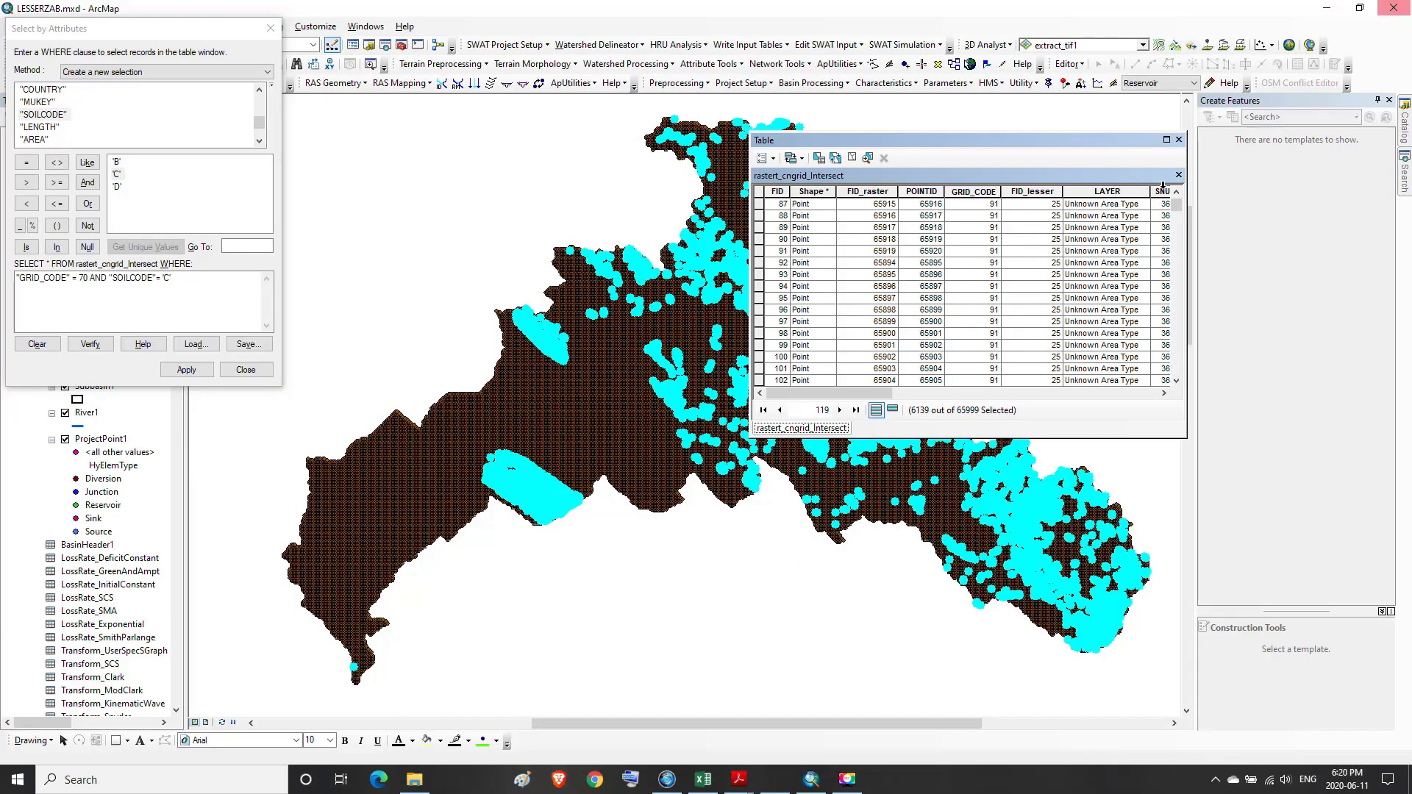
left_click(87, 278)
key("BackSpace")
key("BackSpace")
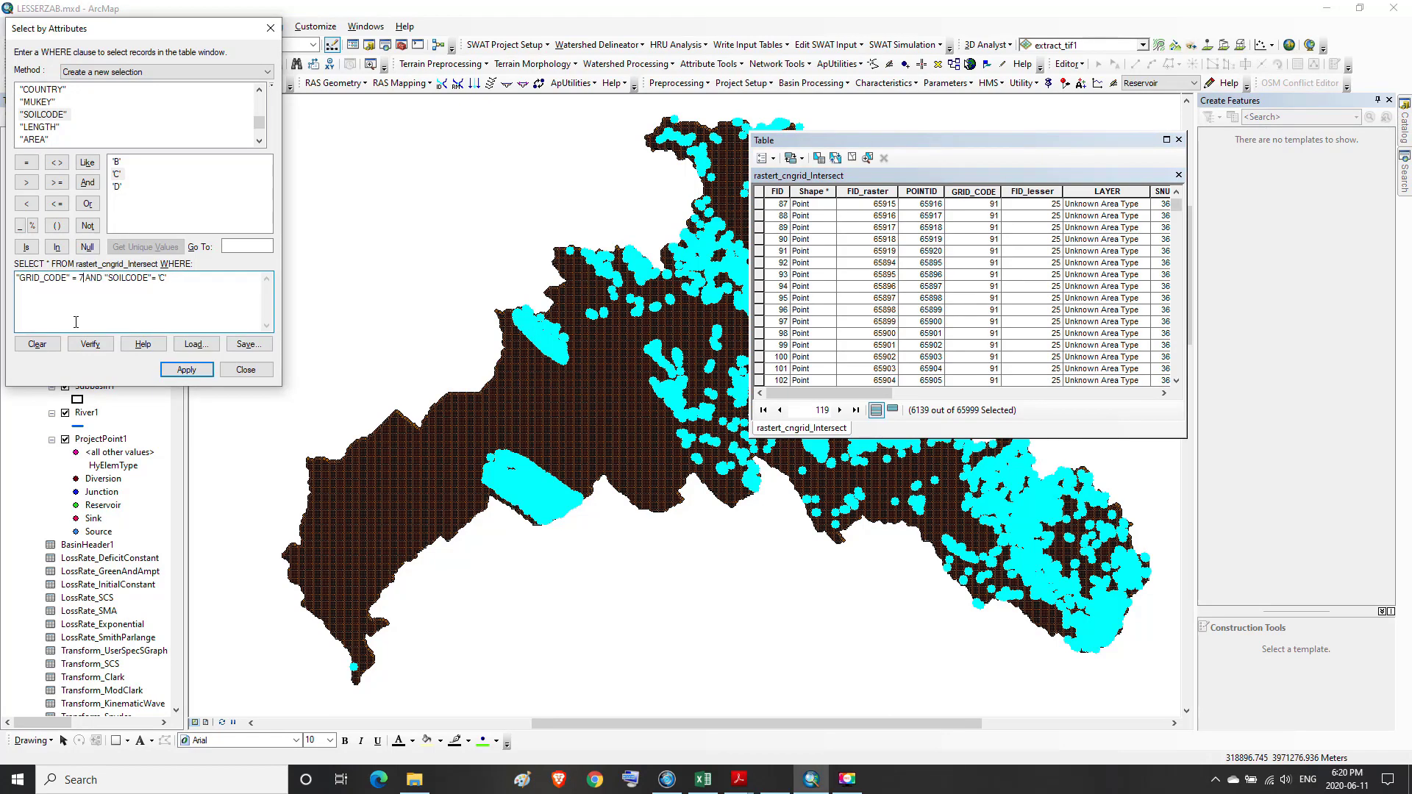
type("68")
left_click(187, 370)
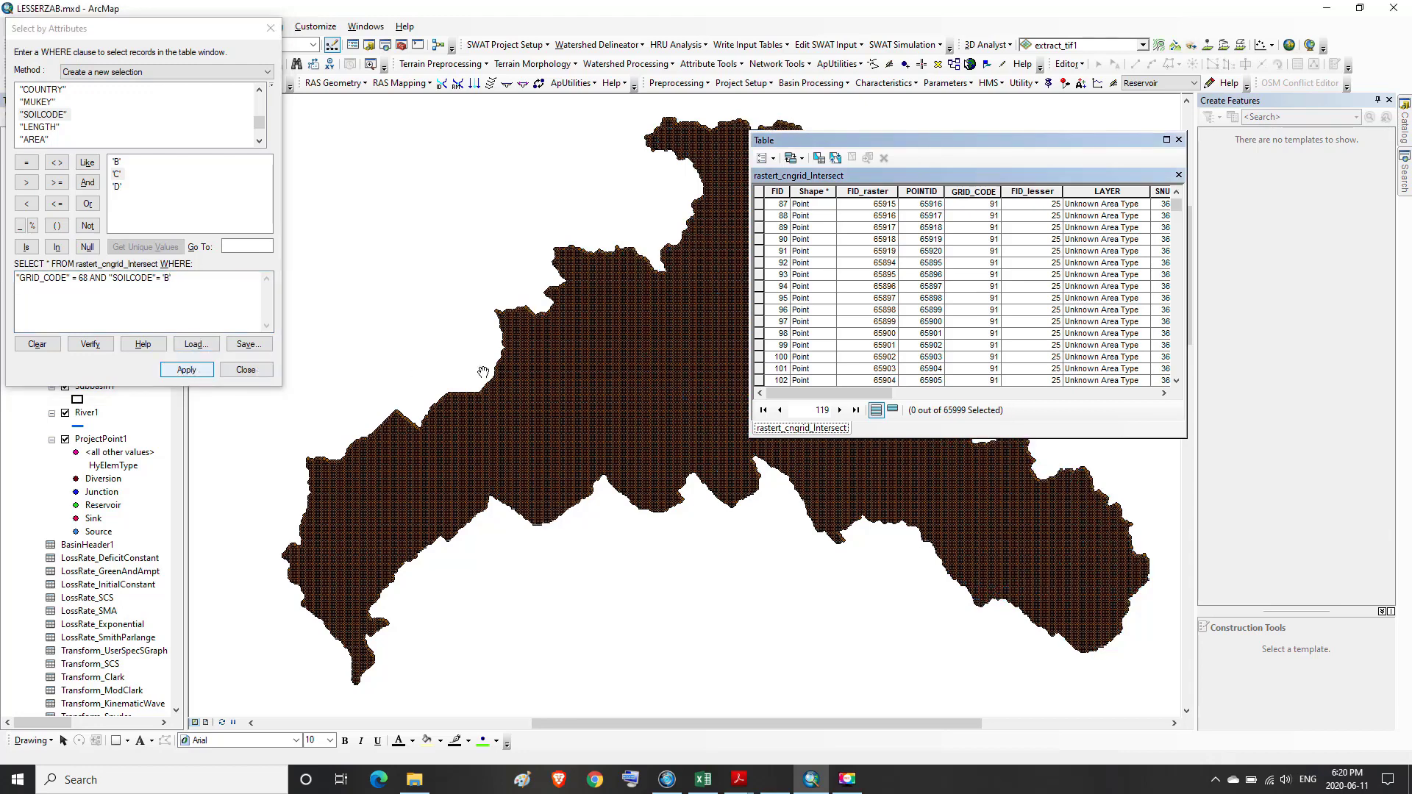
left_click(1167, 141)
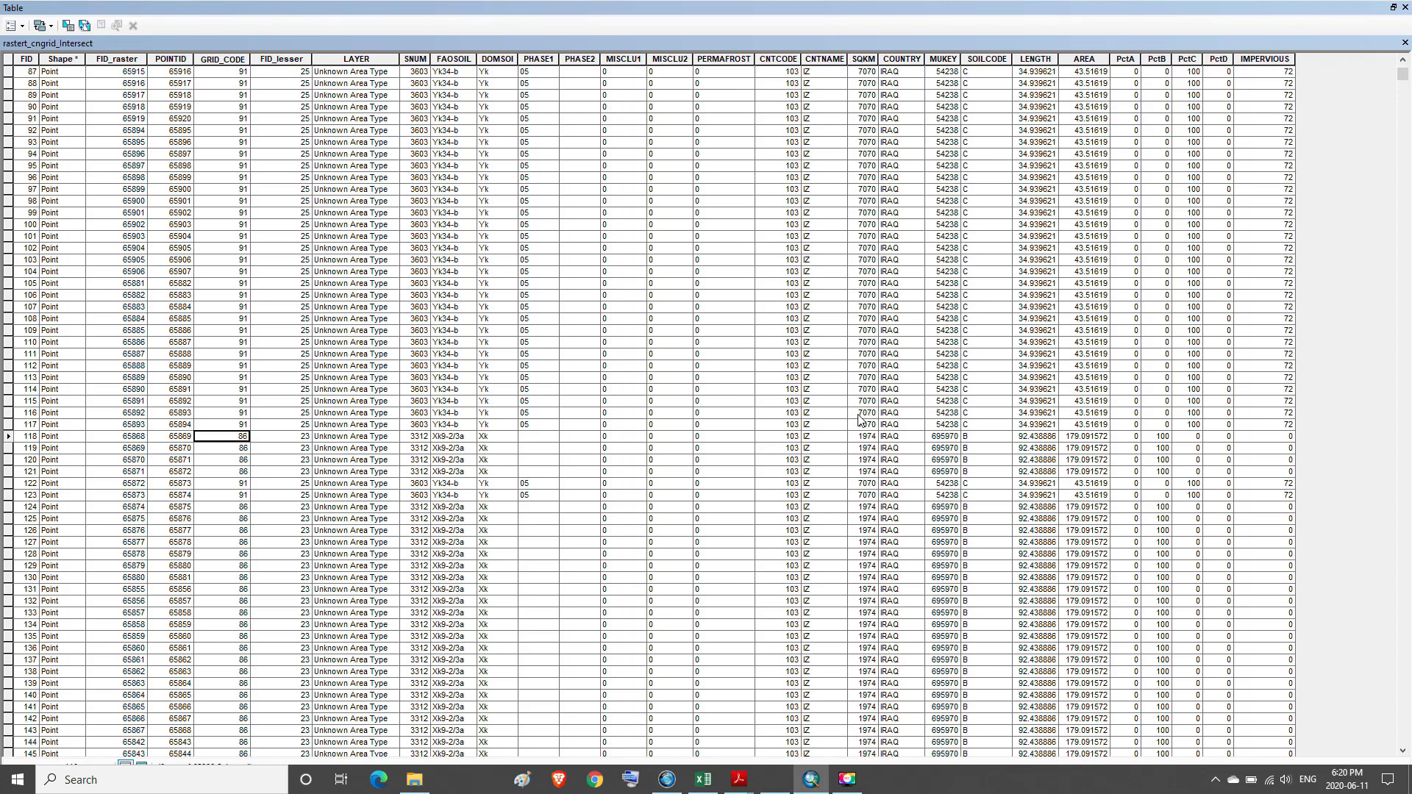
left_click(1392, 7)
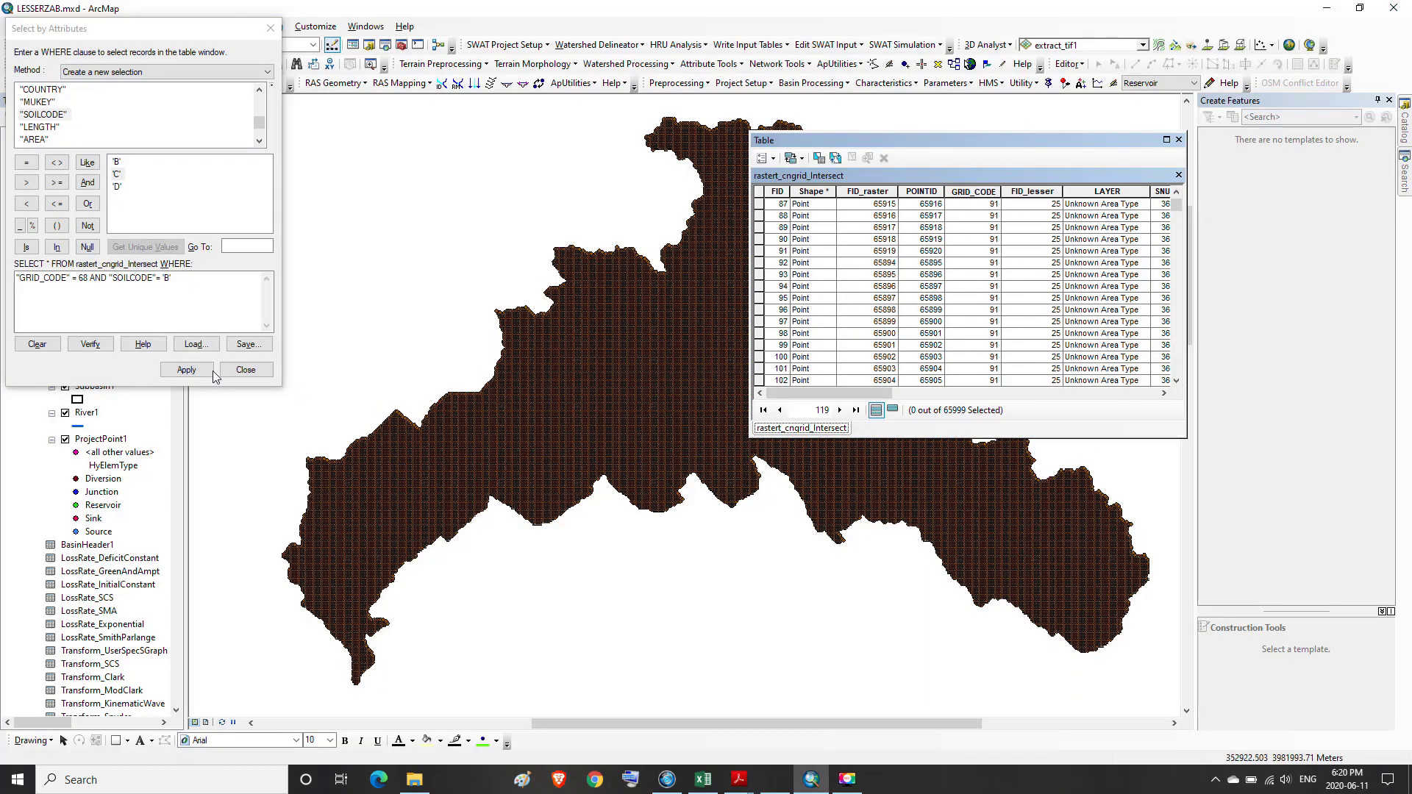
- Correct the grid code in the selection query to 86, apply it for soil code B and check the selected records
double_click(82, 279)
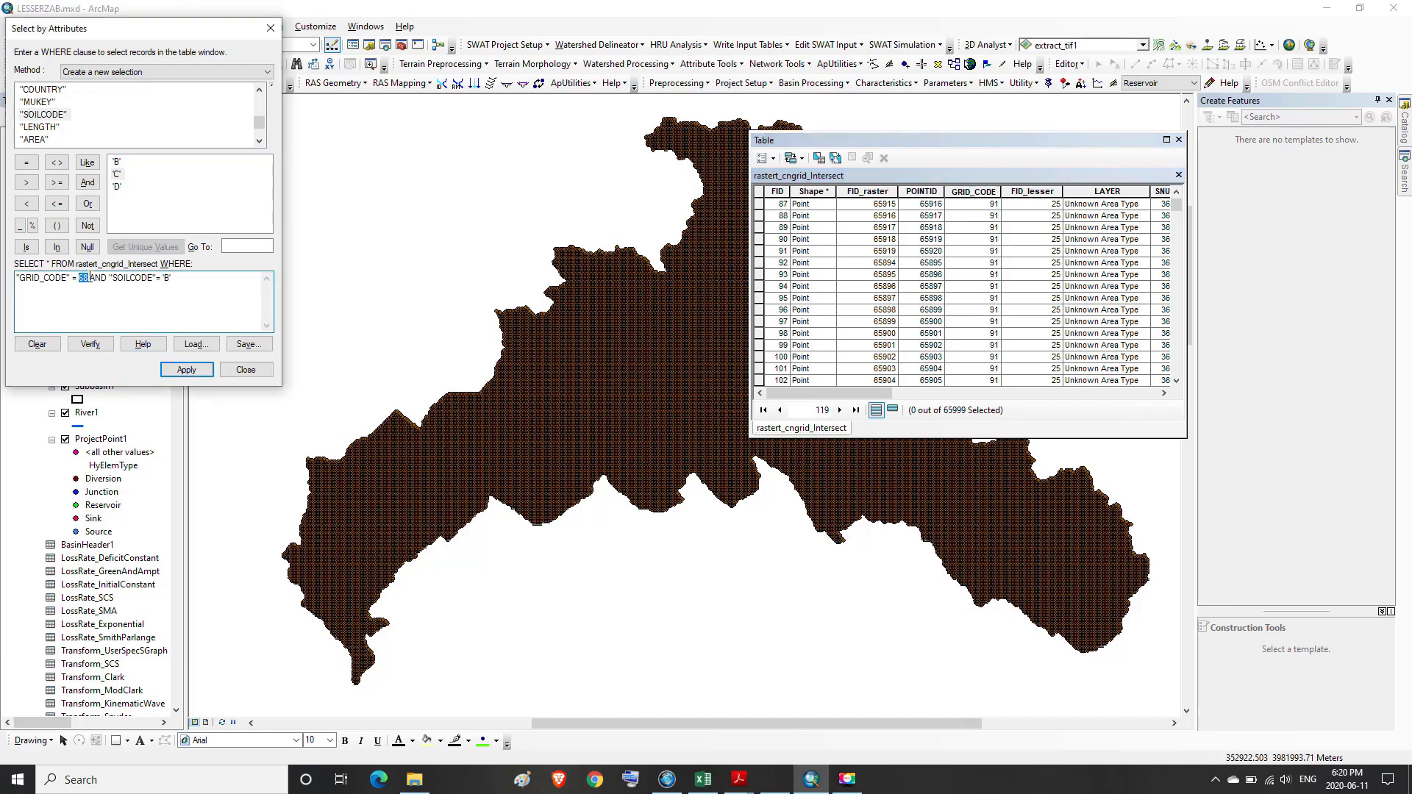
type("86")
left_click(184, 370)
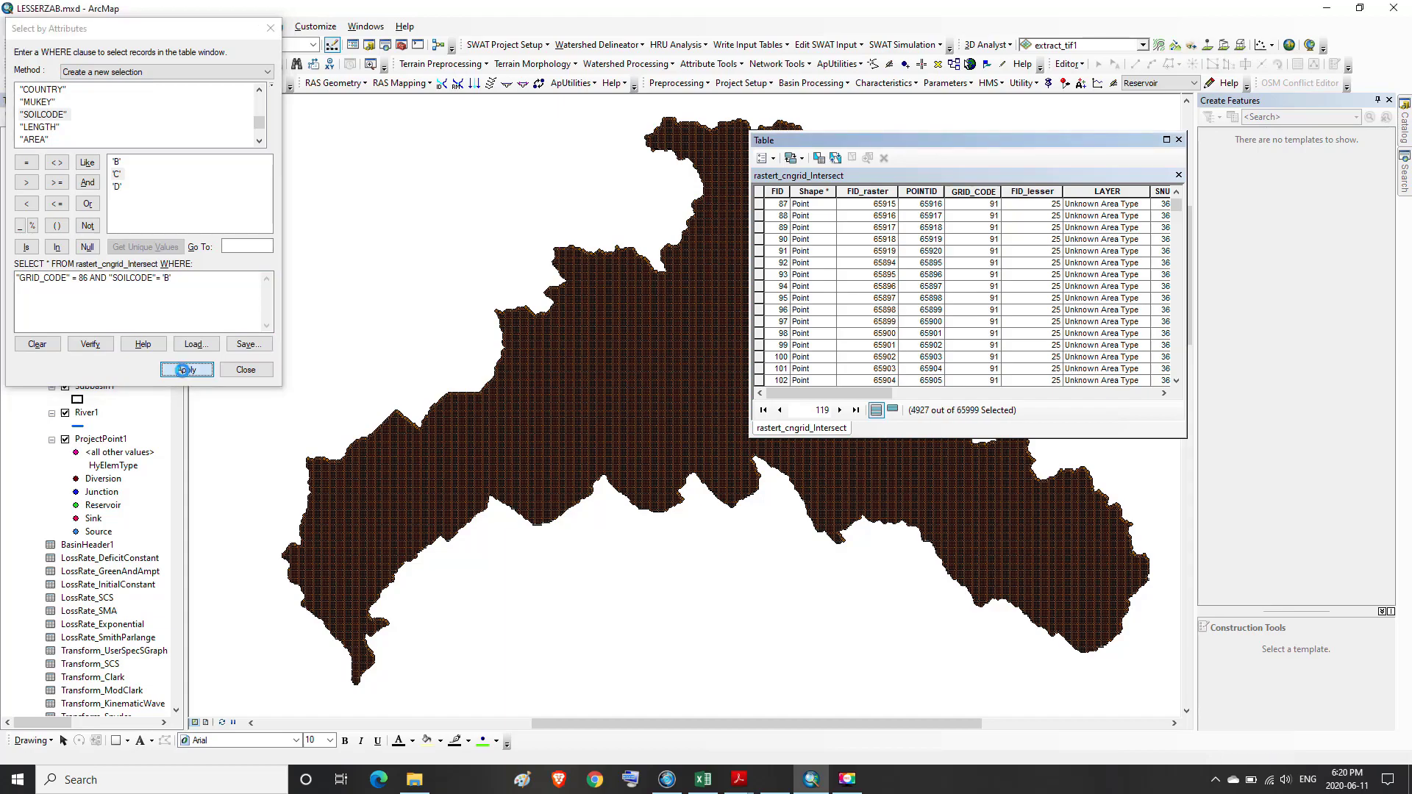
left_click(1167, 141)
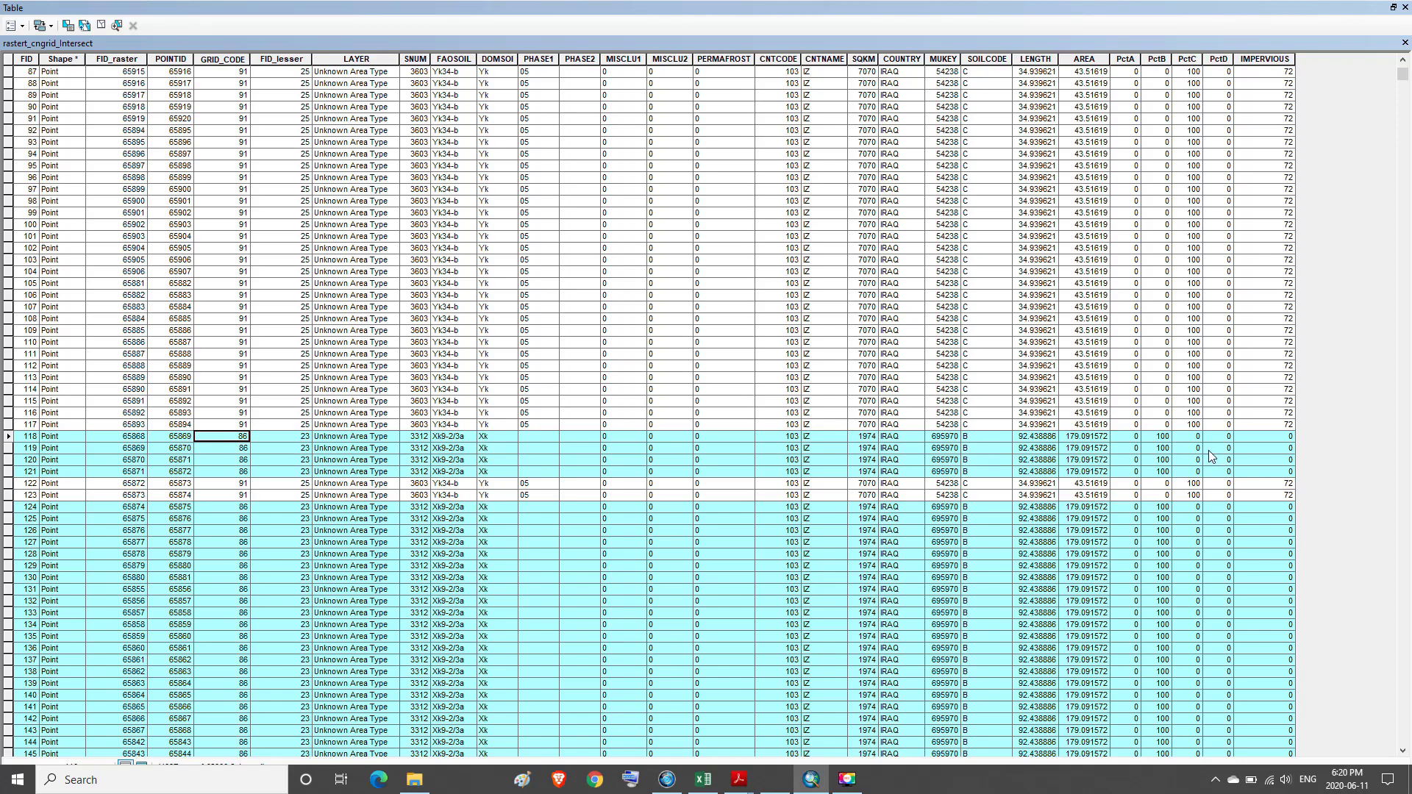
left_click(1393, 8)
left_click_drag(871, 394, 1165, 400)
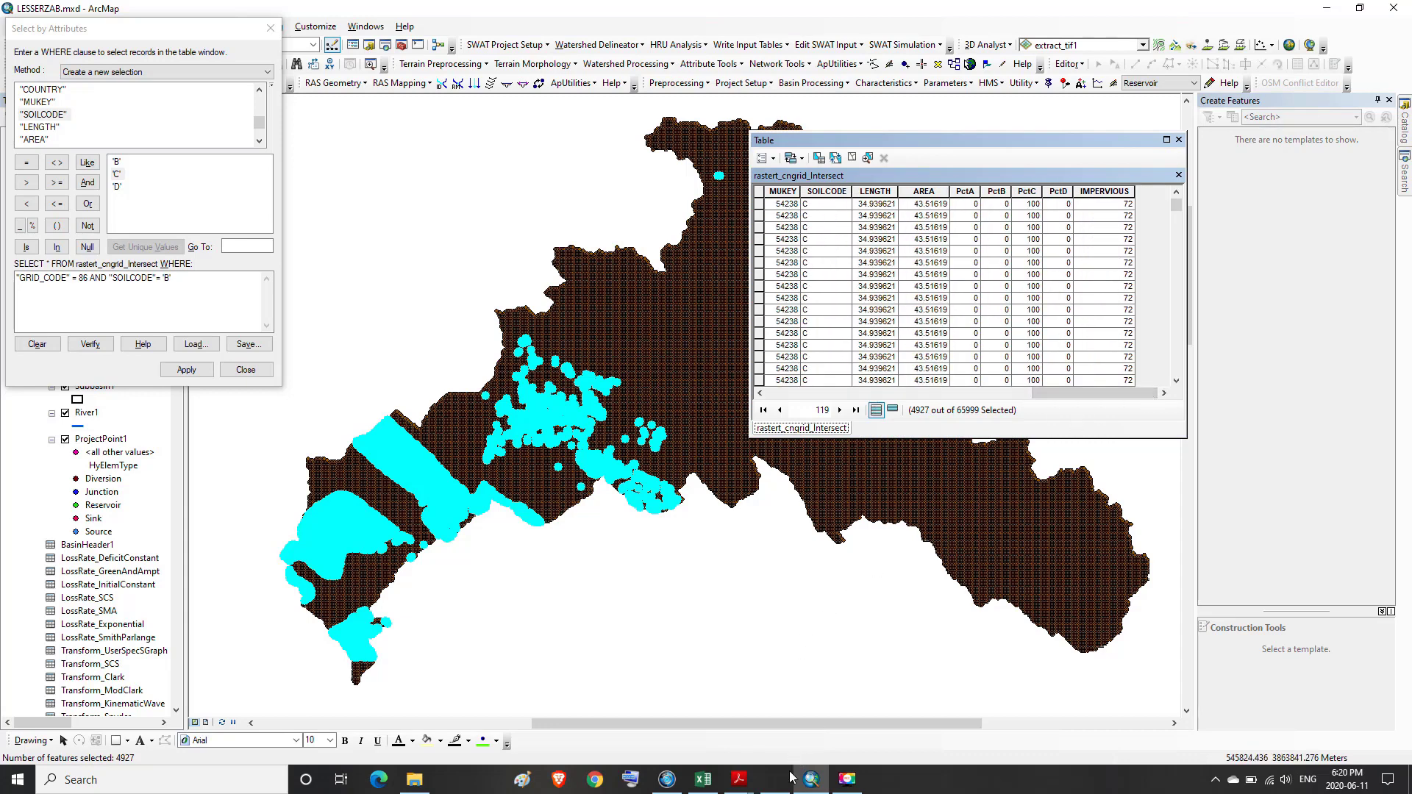
- Switch to 5.PDF in Acrobat Reader and look up the average percent impervious area for the soil group B curve number closest to 86
mouse_move(732, 786)
mouse_move(877, 732)
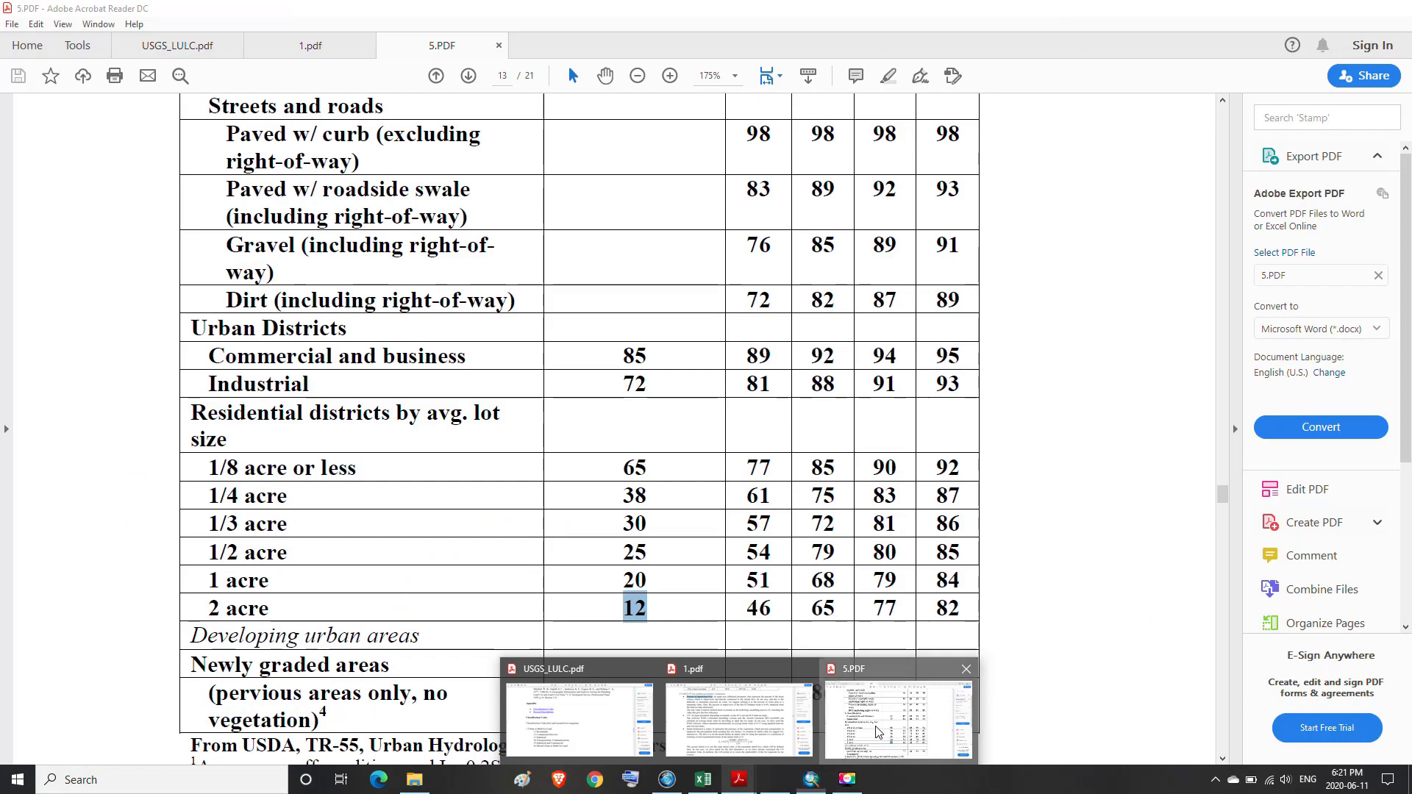
left_click(878, 731)
scroll(867, 499, "up", 10)
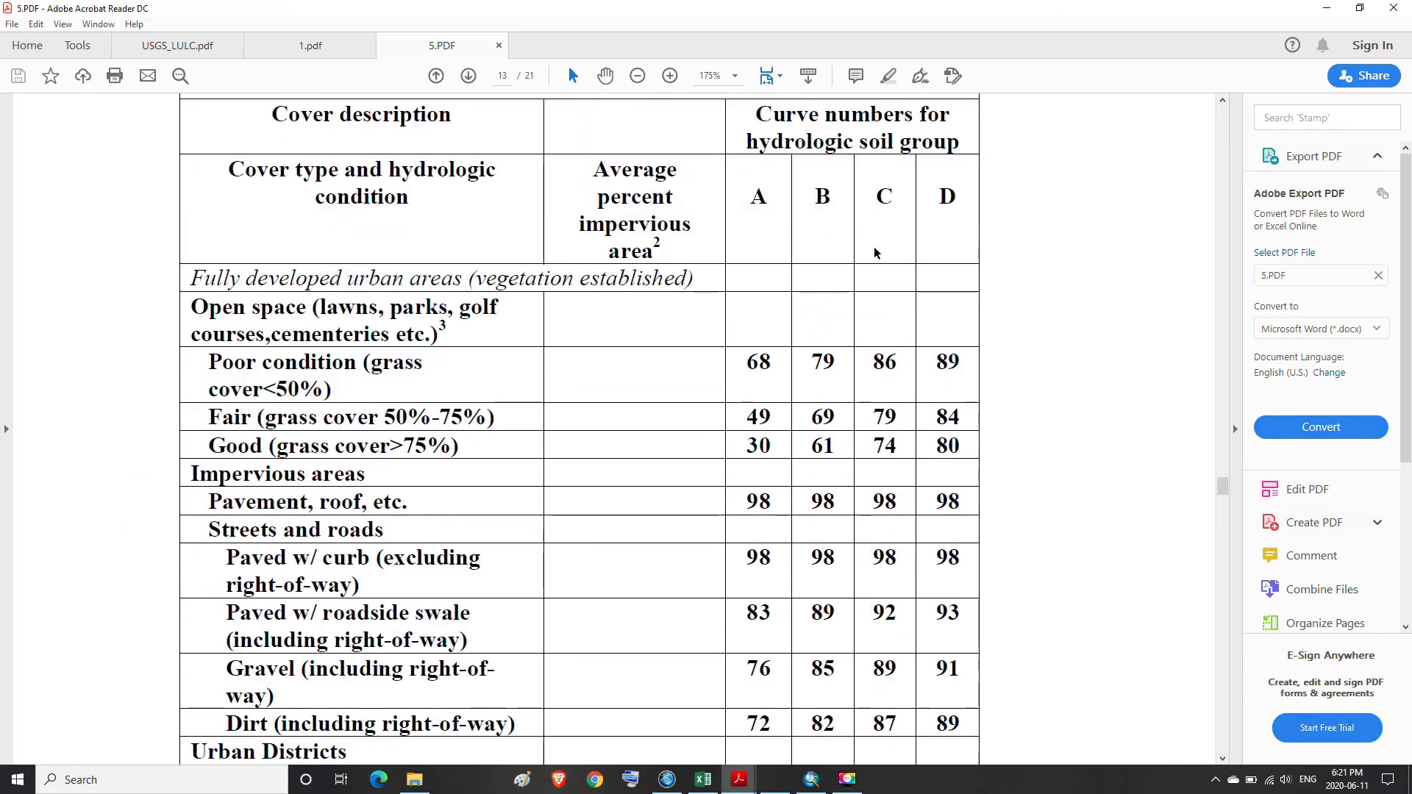
scroll(826, 322, "down", 6)
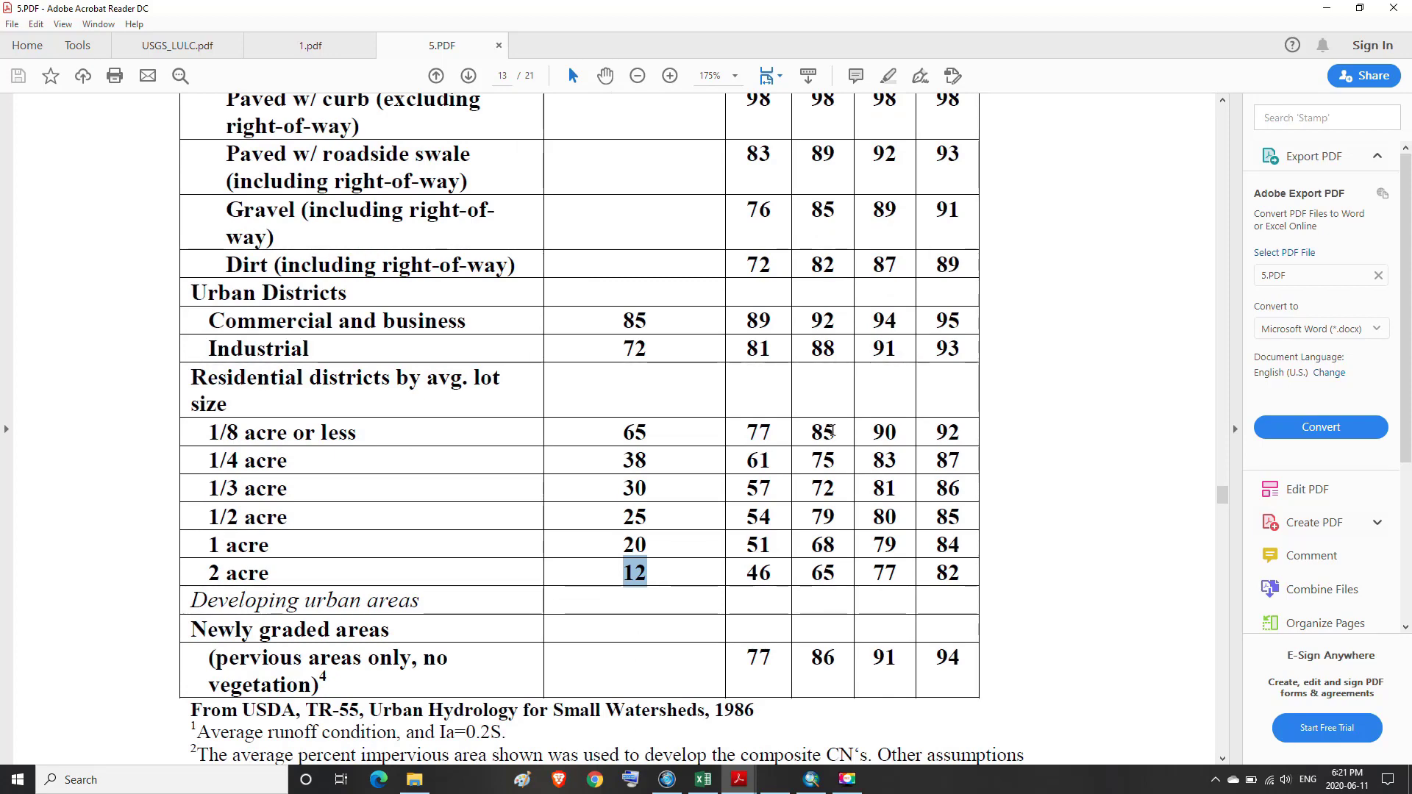
left_click_drag(833, 432, 812, 432)
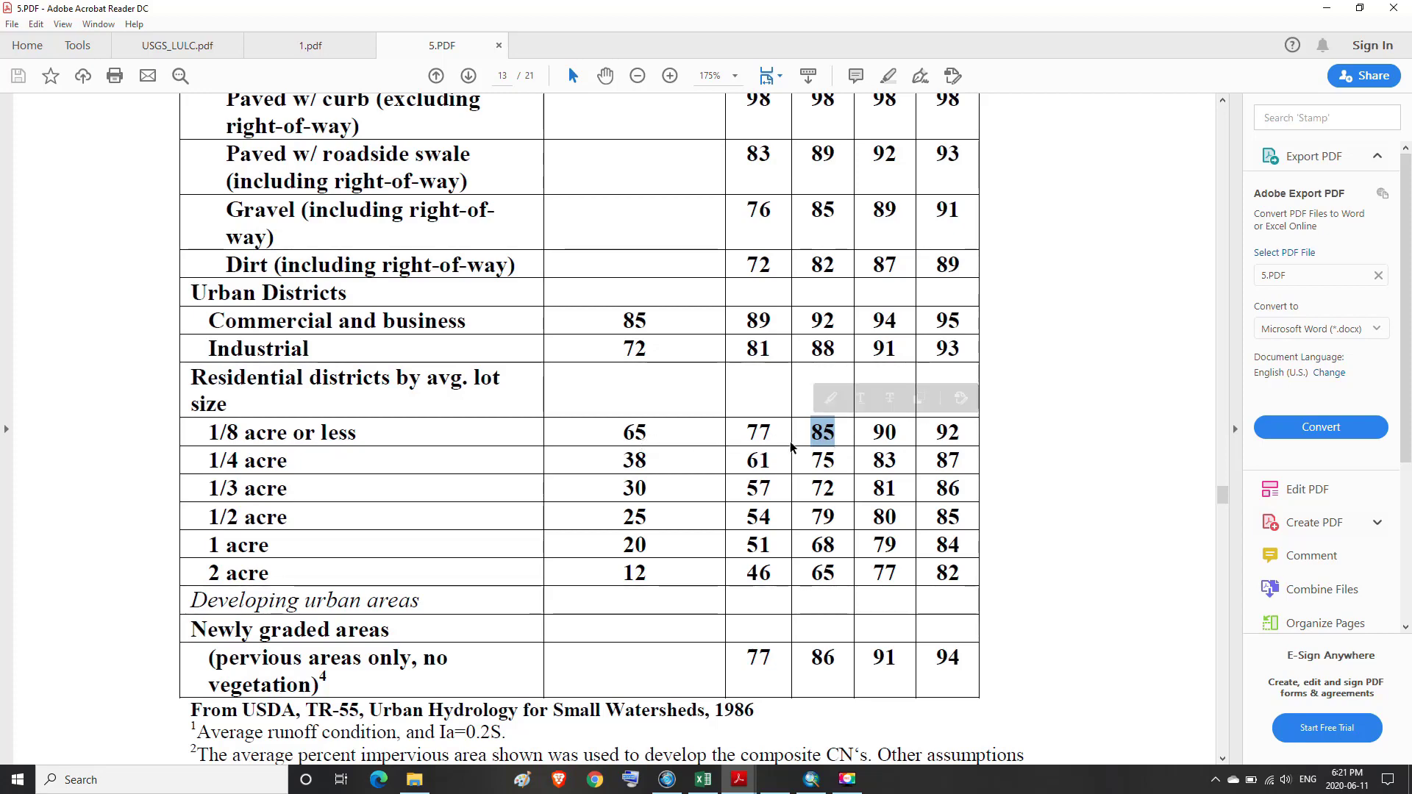
left_click_drag(645, 432, 622, 436)
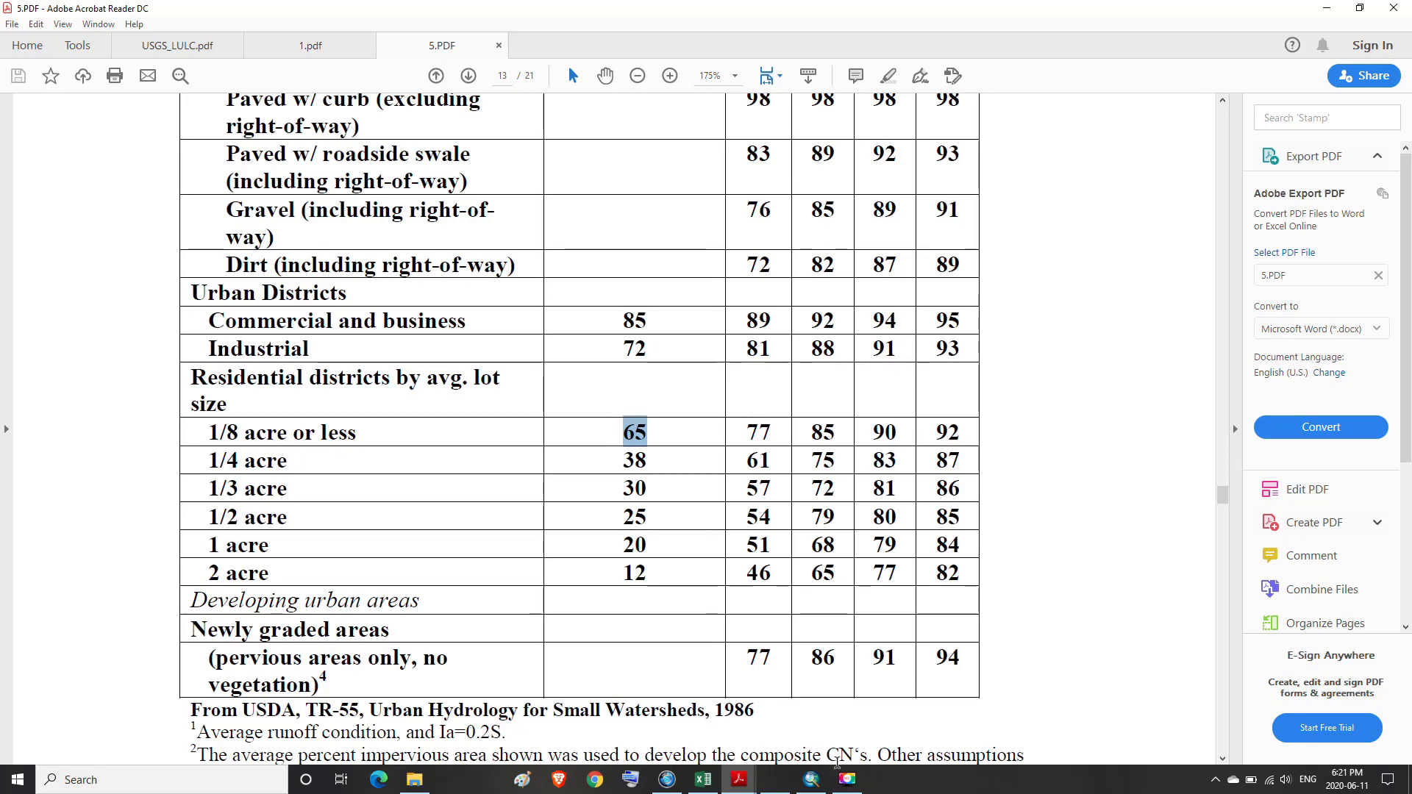
- Return to ArcMap and calculate the IMPERVIOUS field as 65 for the selected records with grid code 86 and soil code B
left_click(812, 780)
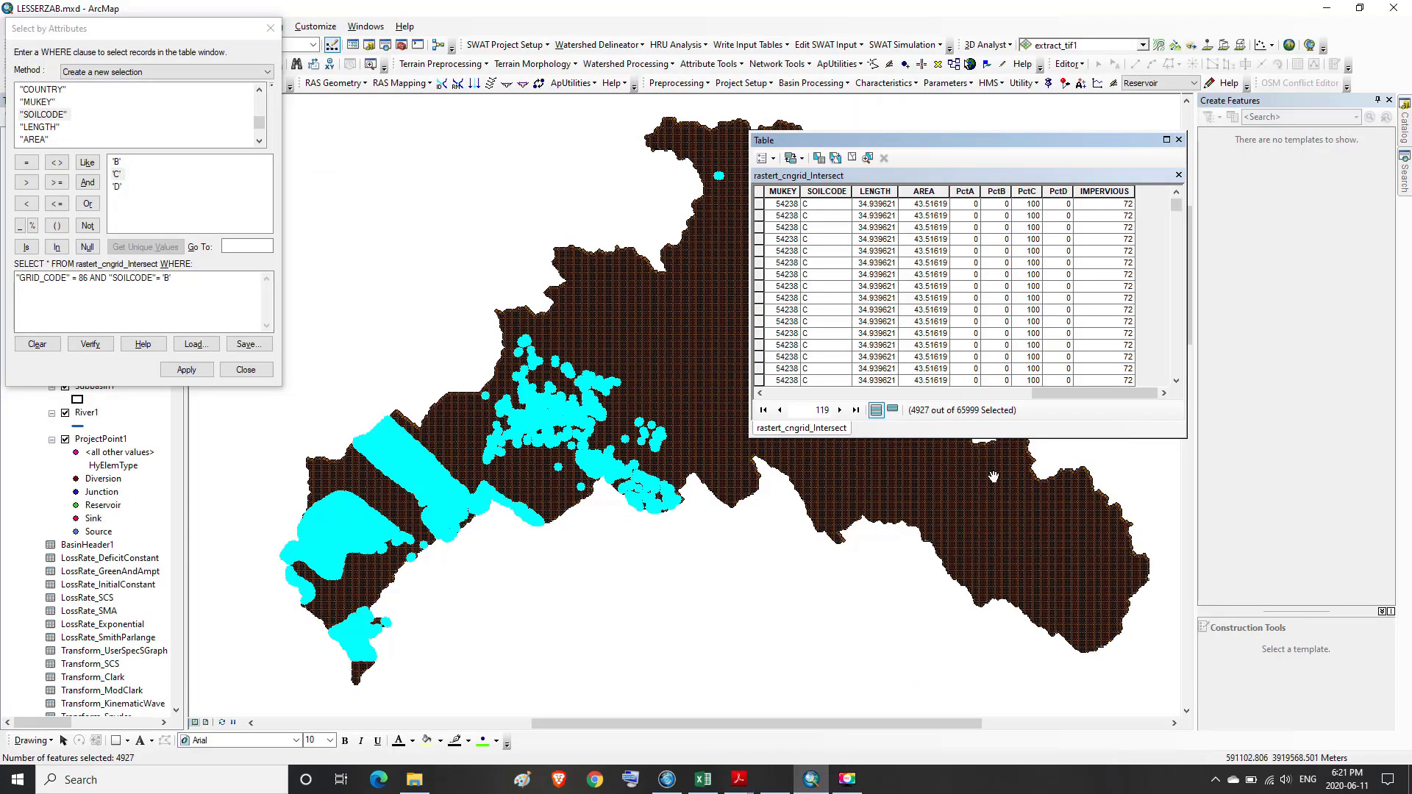
right_click(1103, 190)
left_click(1134, 285)
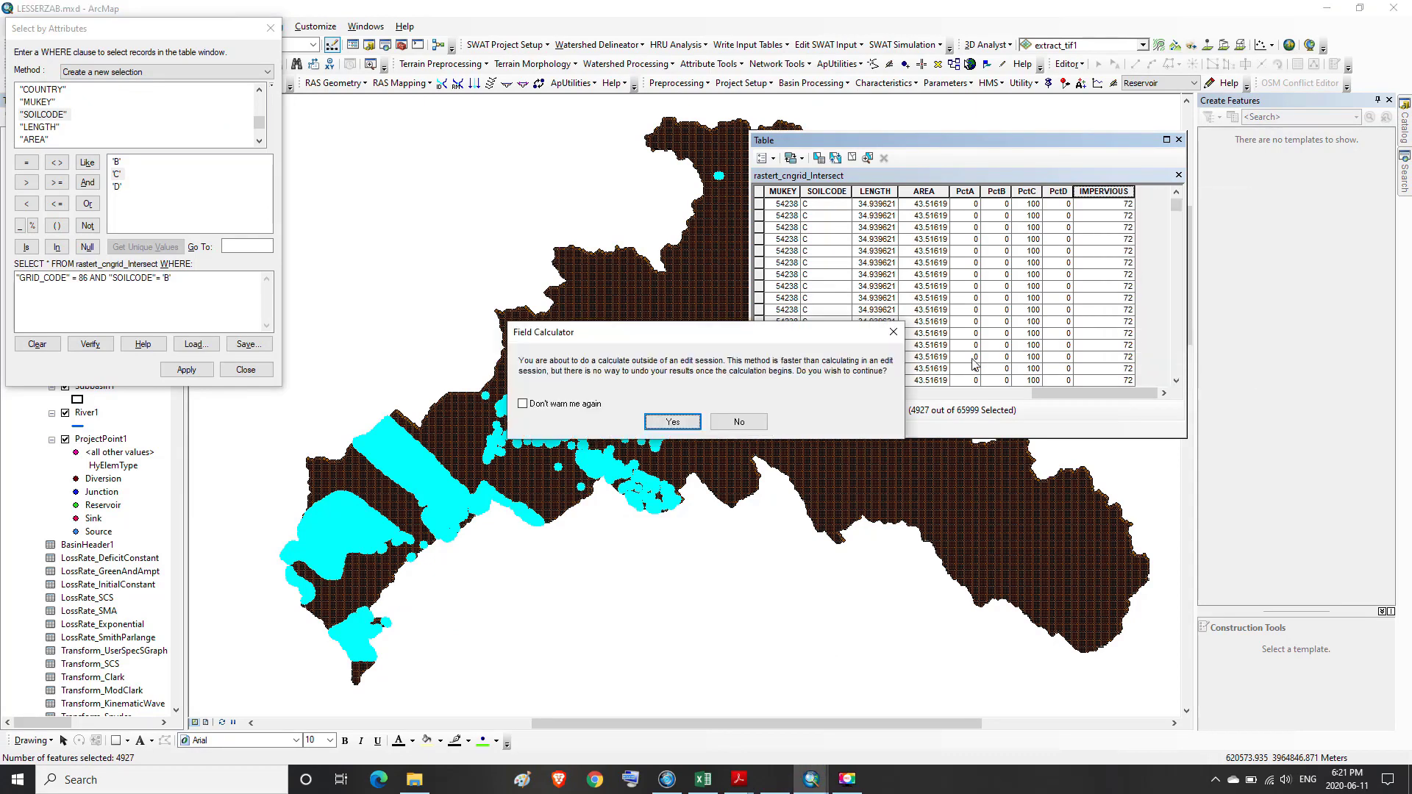
left_click(673, 422)
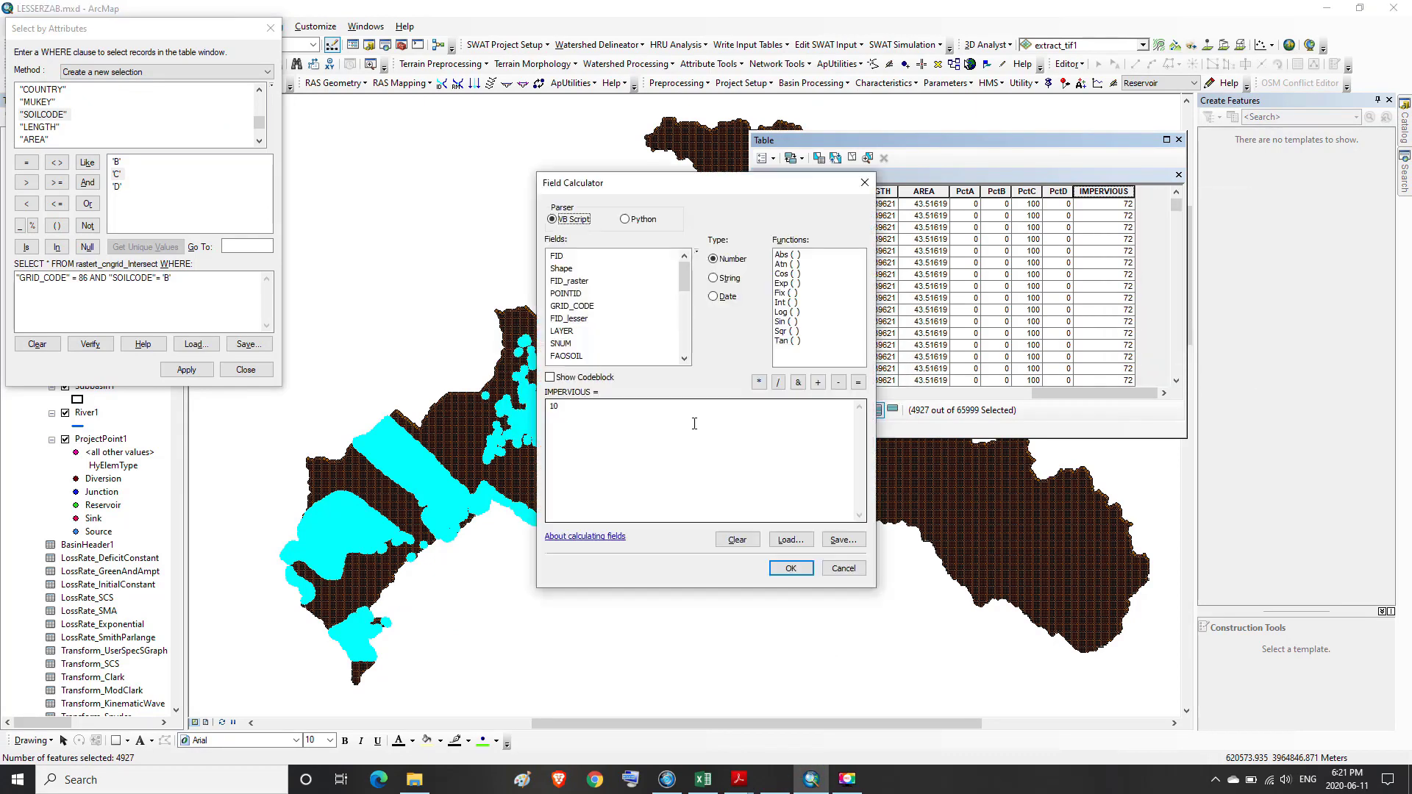
mouse_move(745, 774)
double_click(553, 410)
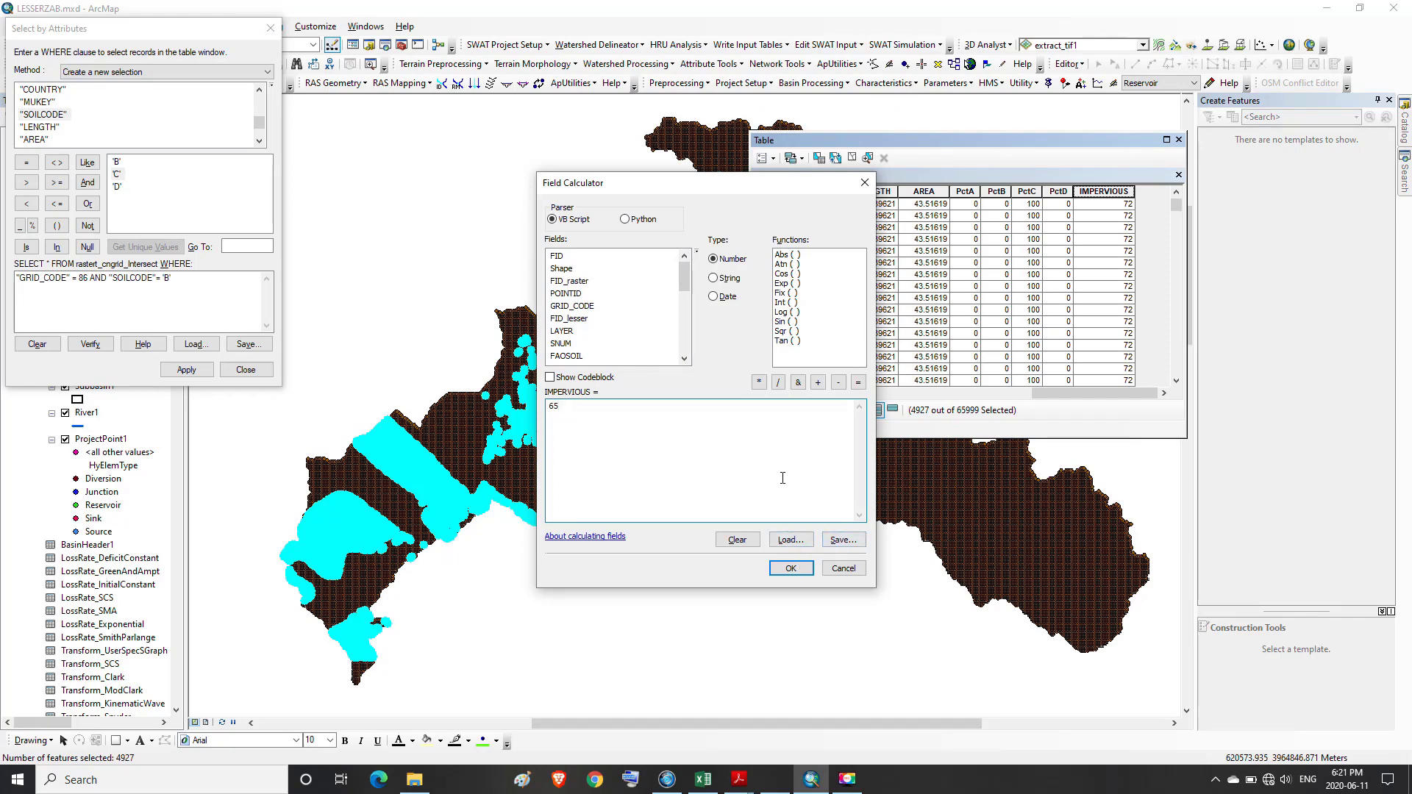
left_click(800, 570)
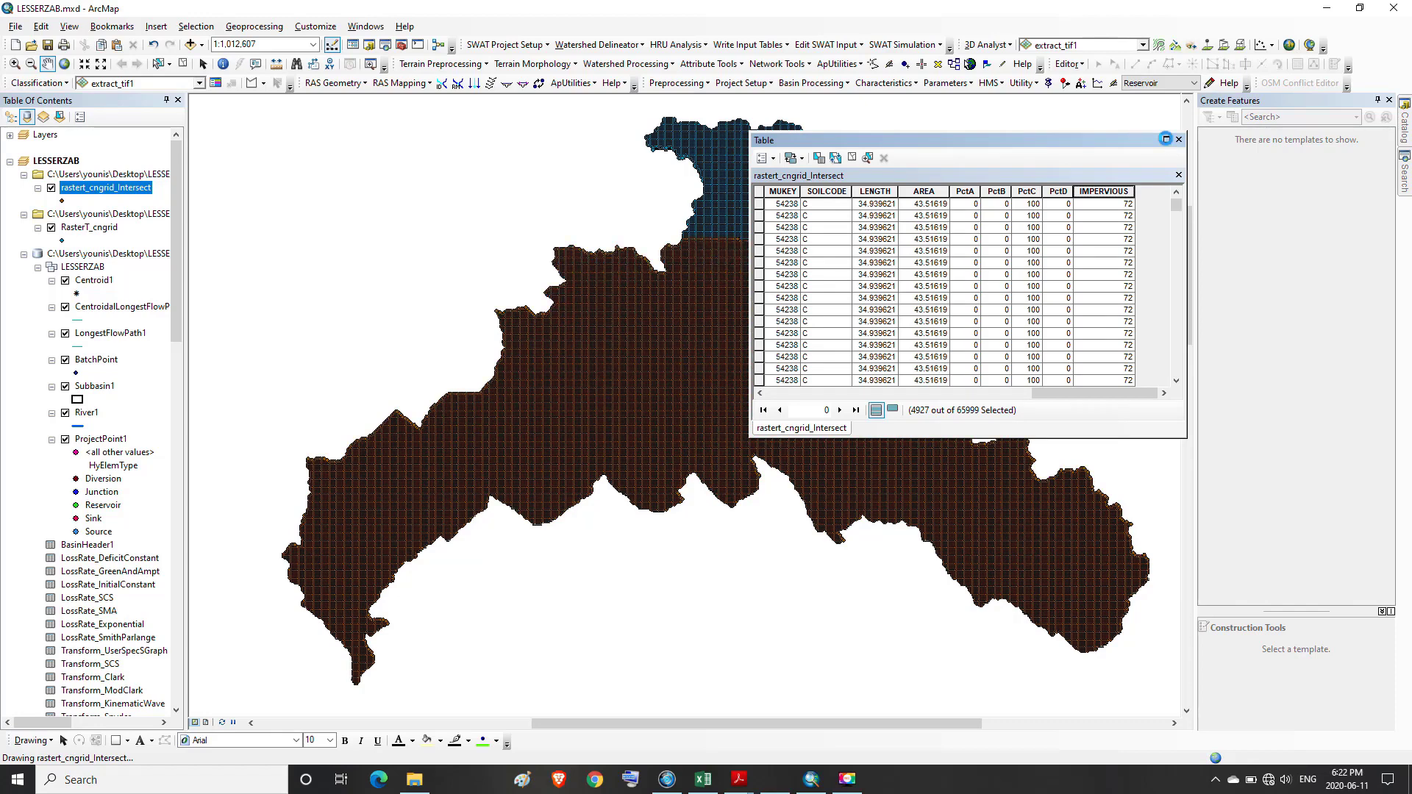
- Enlarge the table and examine the SOILCODE and GRID_CODE of FID 183, the next record still lacking an impervious value
left_click(1167, 140)
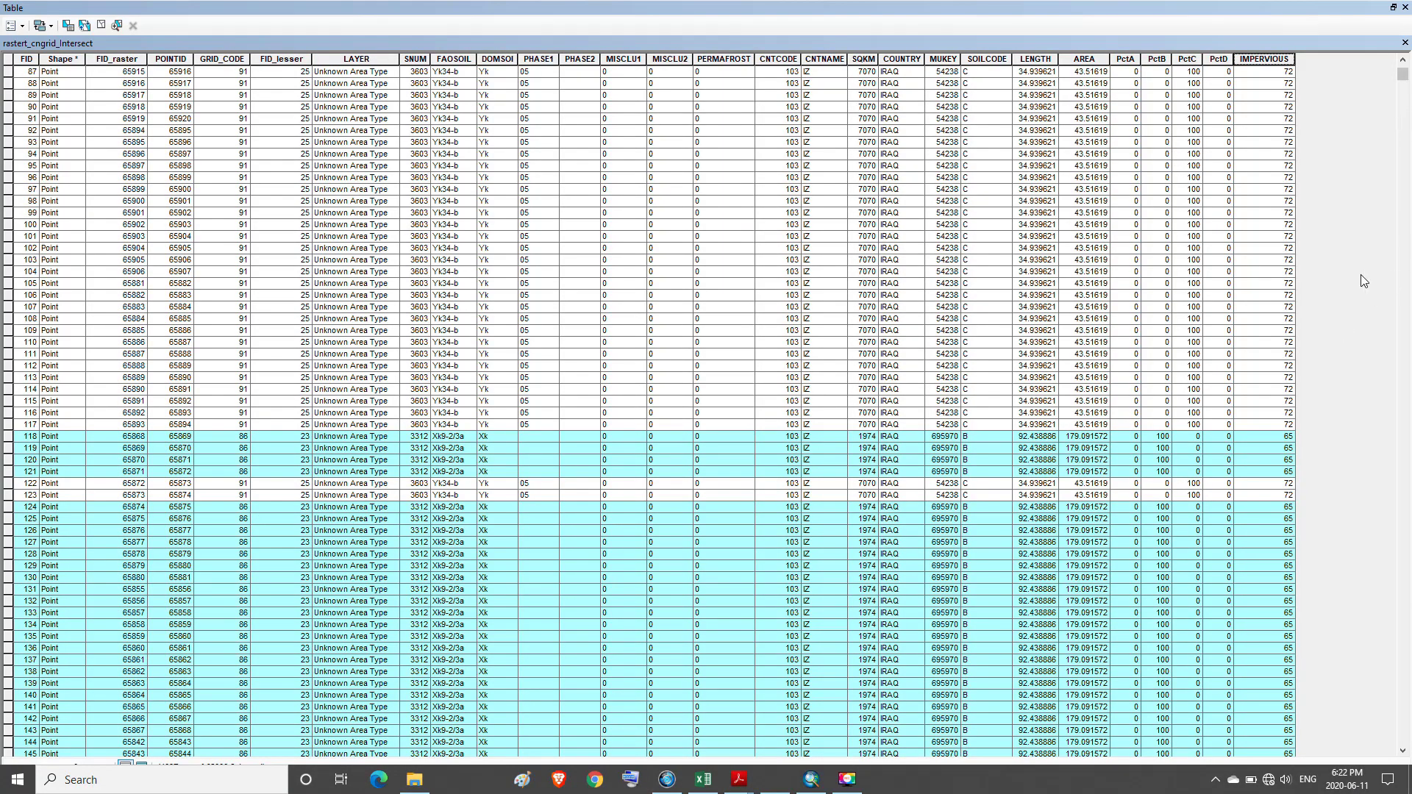
scroll(1360, 276, "down", 18)
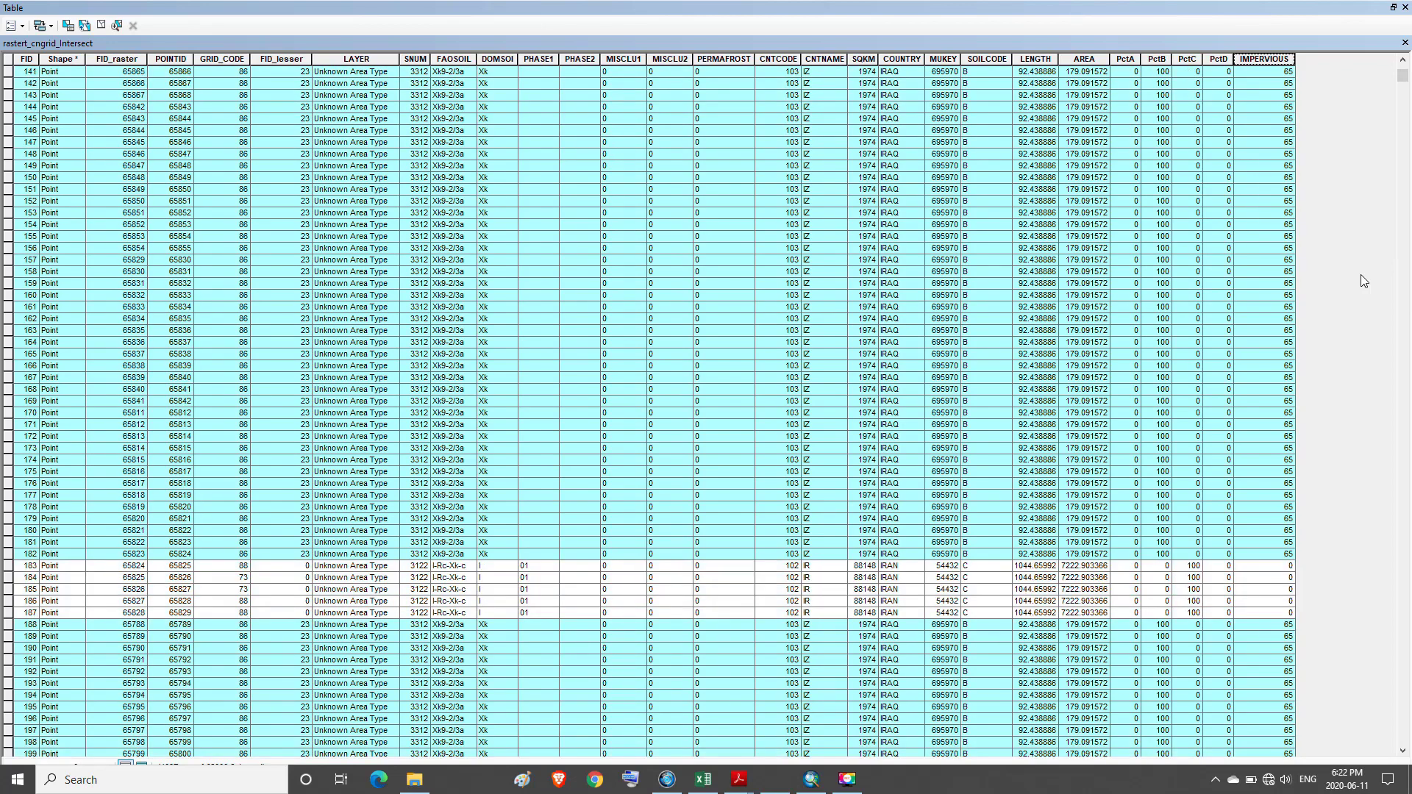
scroll(1360, 275, "down", 5)
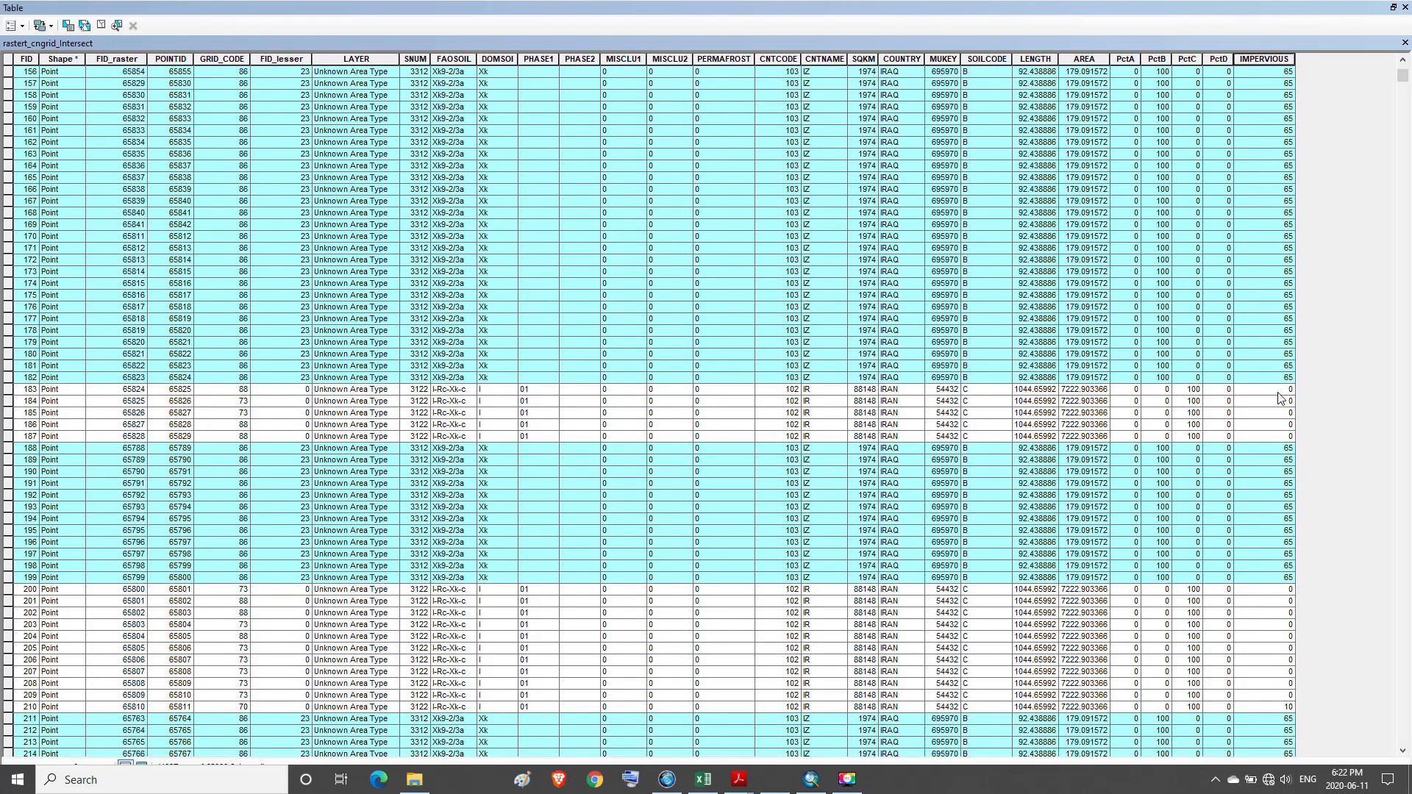
left_click(979, 391)
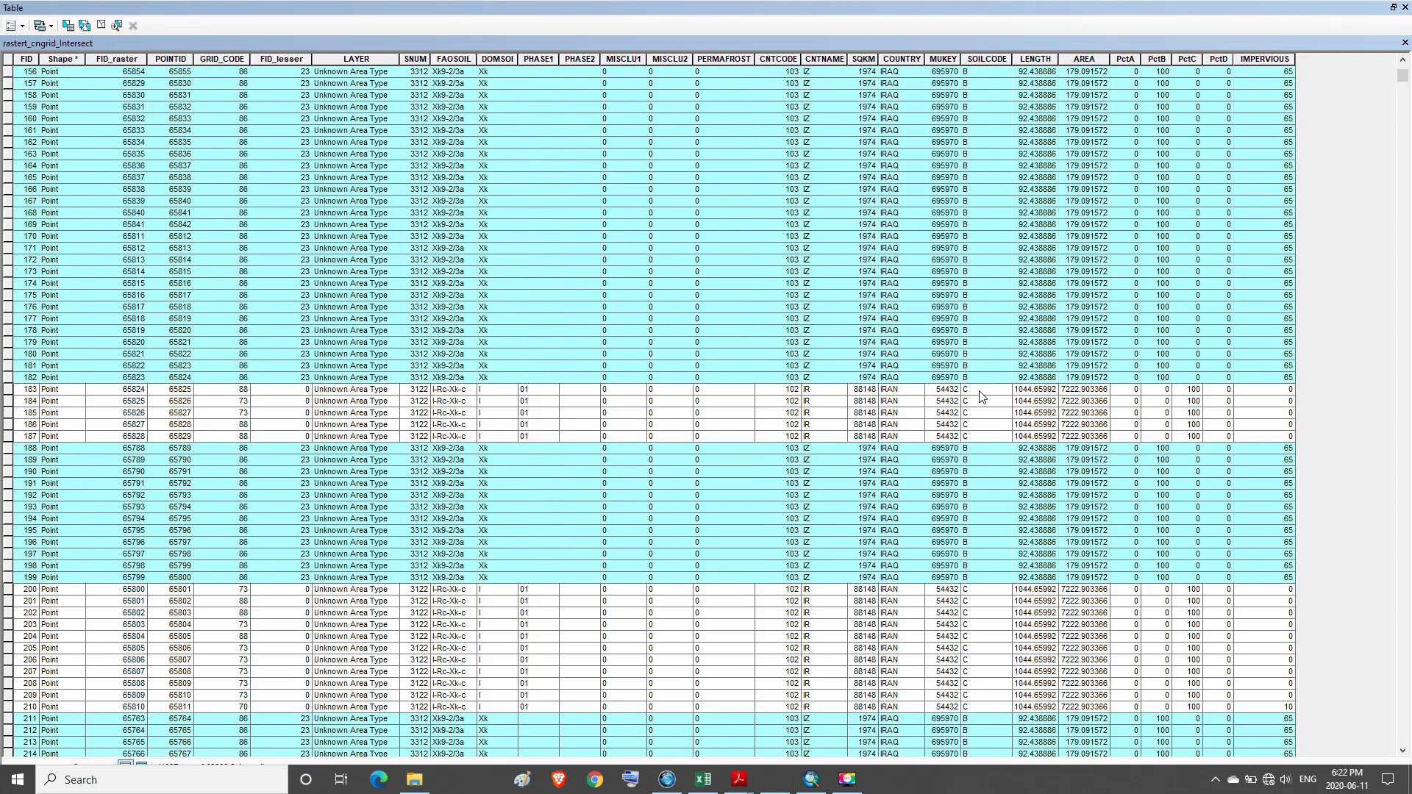
left_click(235, 393)
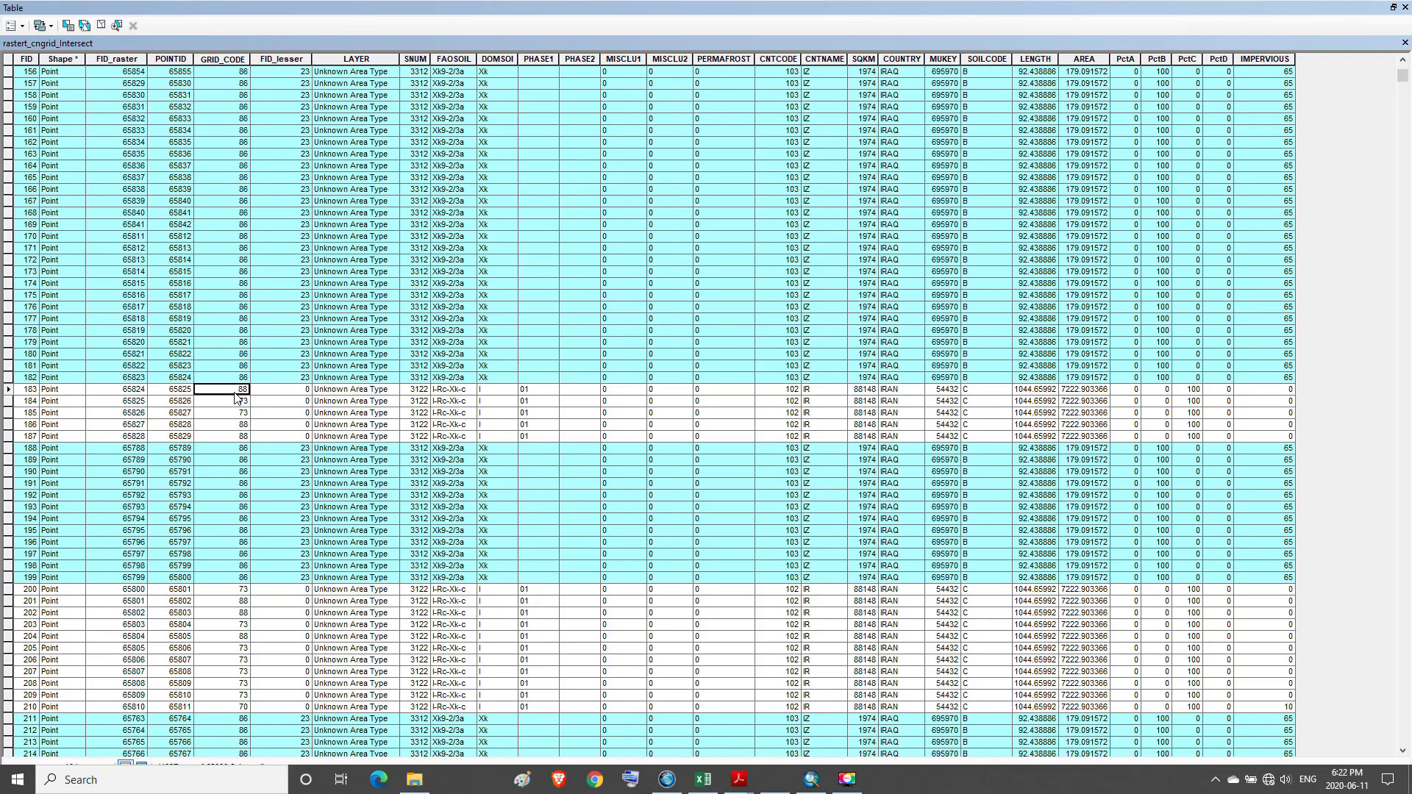
- Change the selection query to "GRID_CODE" = 88 AND "SOILCODE" = 'C', apply it and check the selected records in the table
left_click(1393, 8)
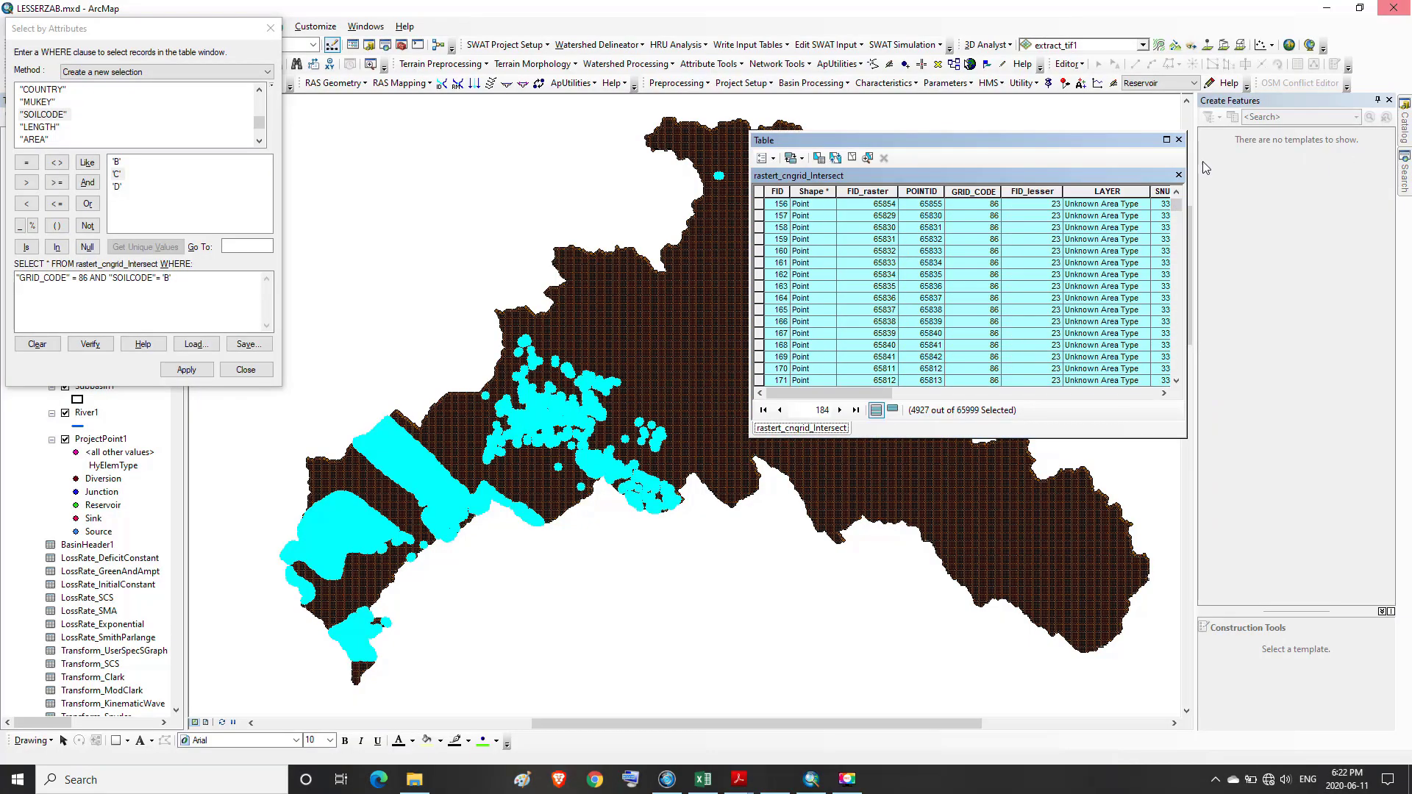
left_click(87, 279)
key("BackSpace")
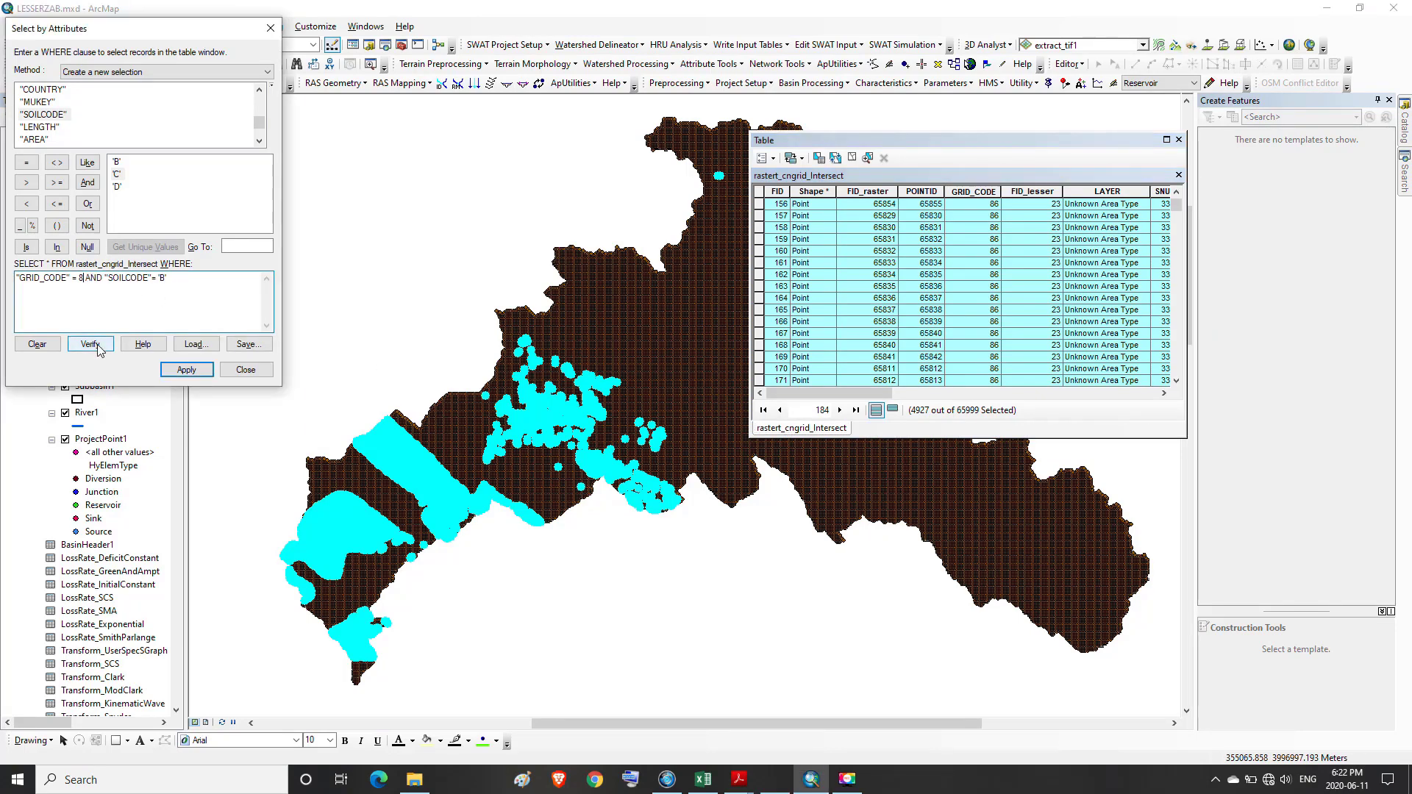
type("8")
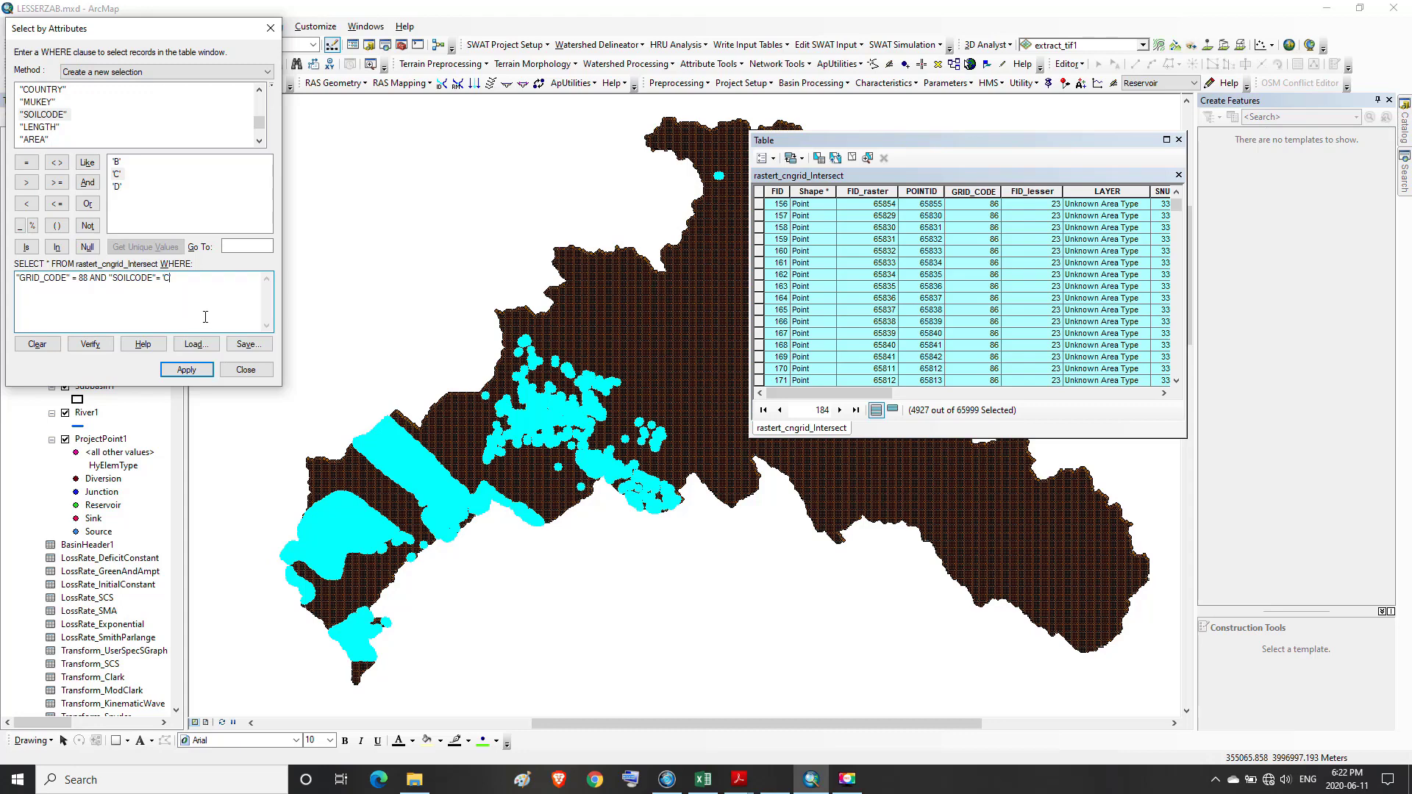
left_click(200, 371)
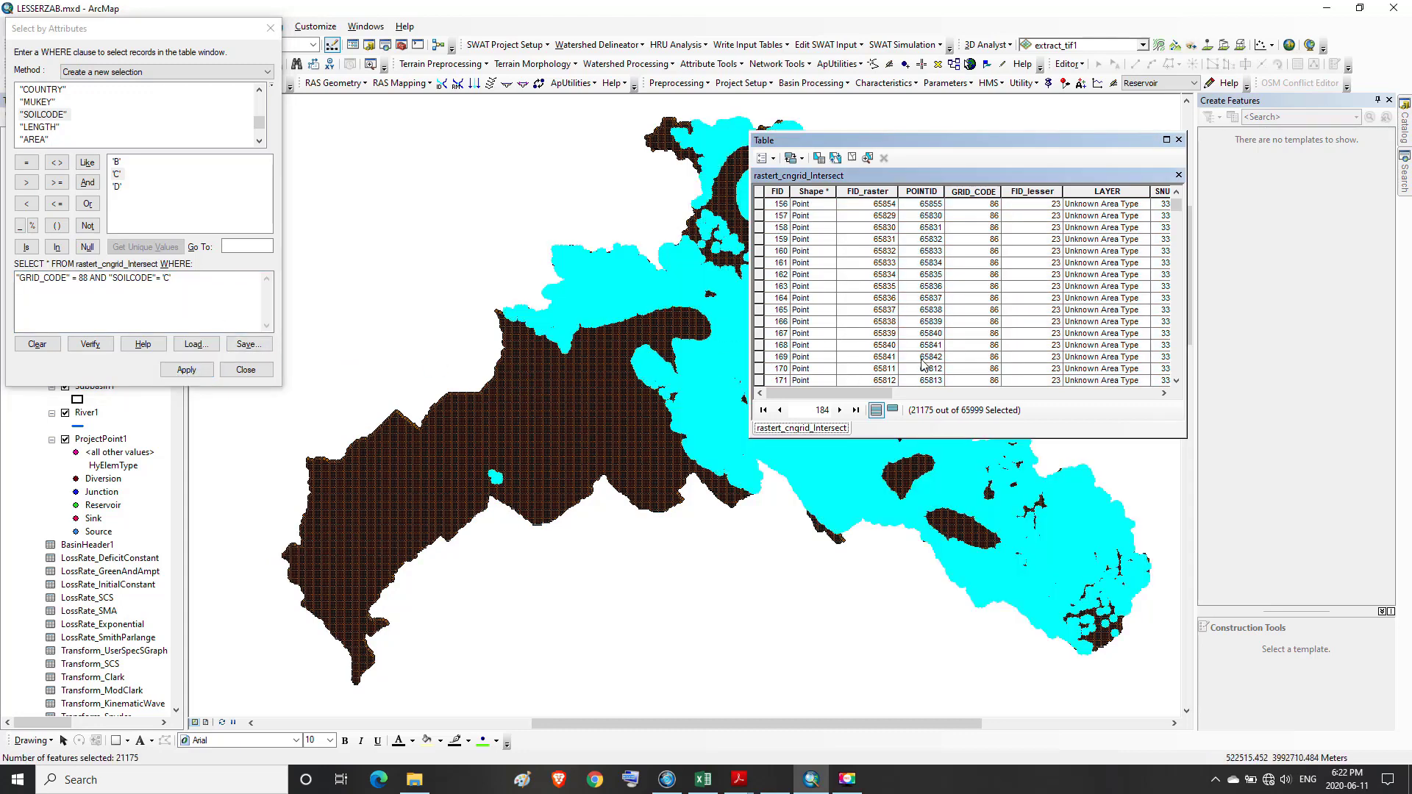
left_click(1167, 140)
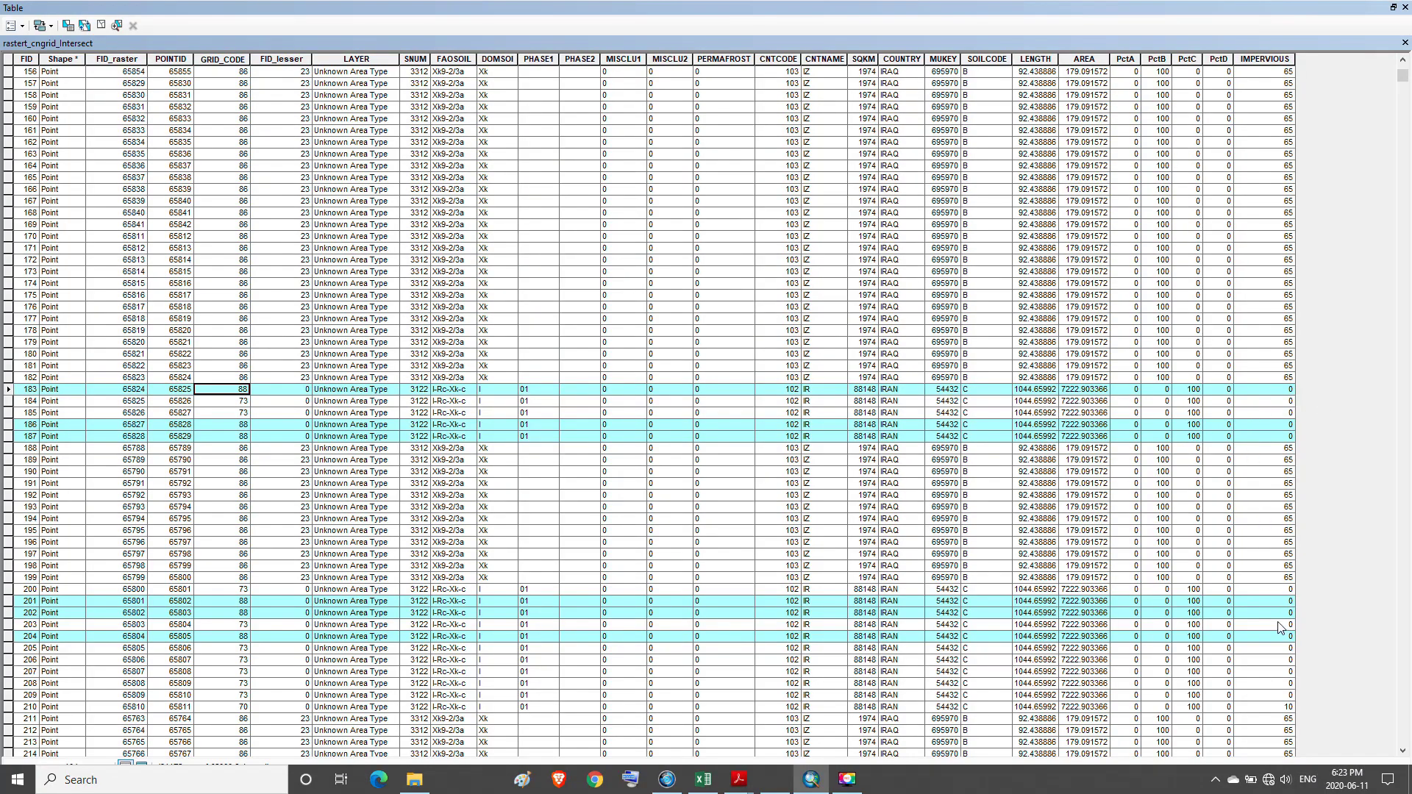
left_click(1393, 8)
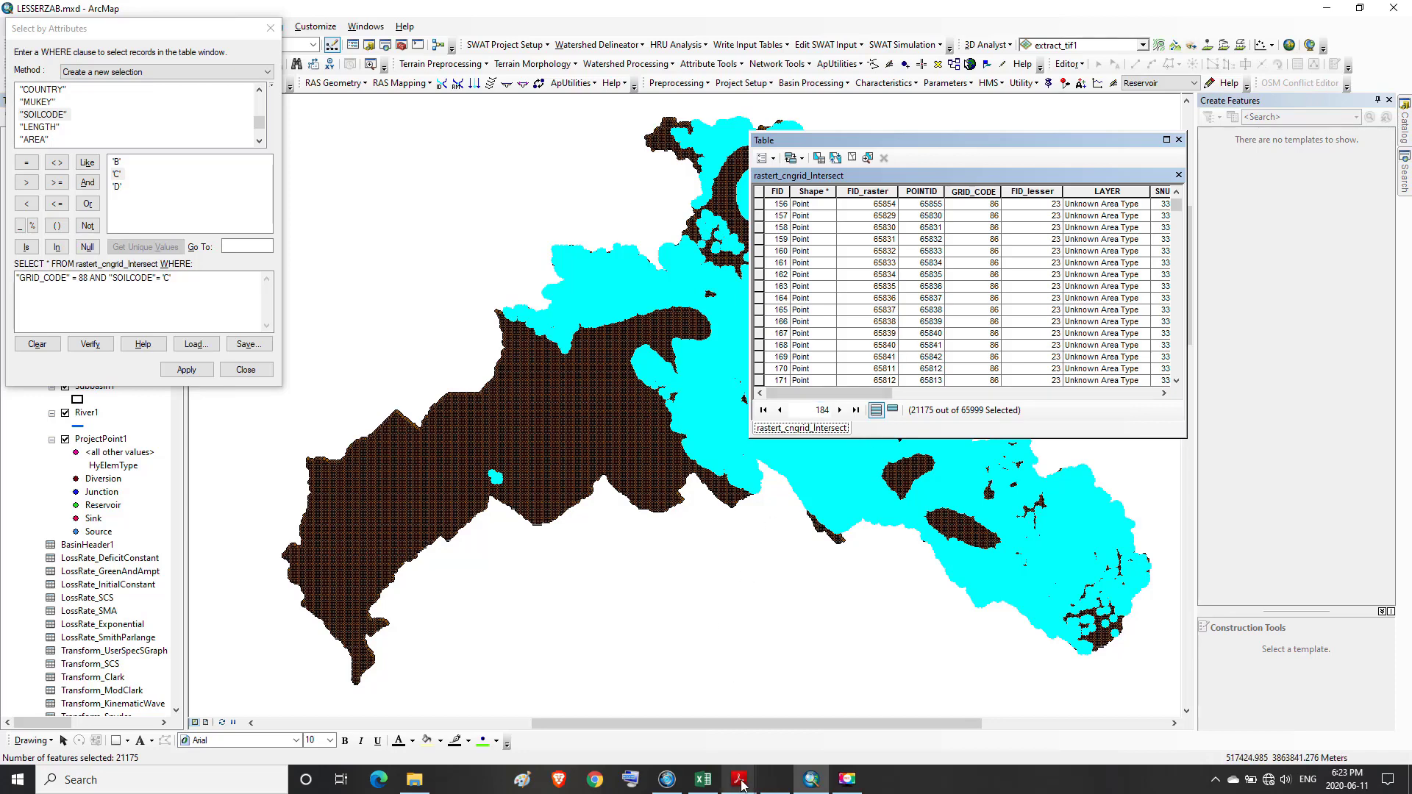
- Look up the average percent impervious area for the soil group C curve number closest to 88 in 5.PDF, and return to ArcMap
mouse_move(741, 781)
left_click(878, 724)
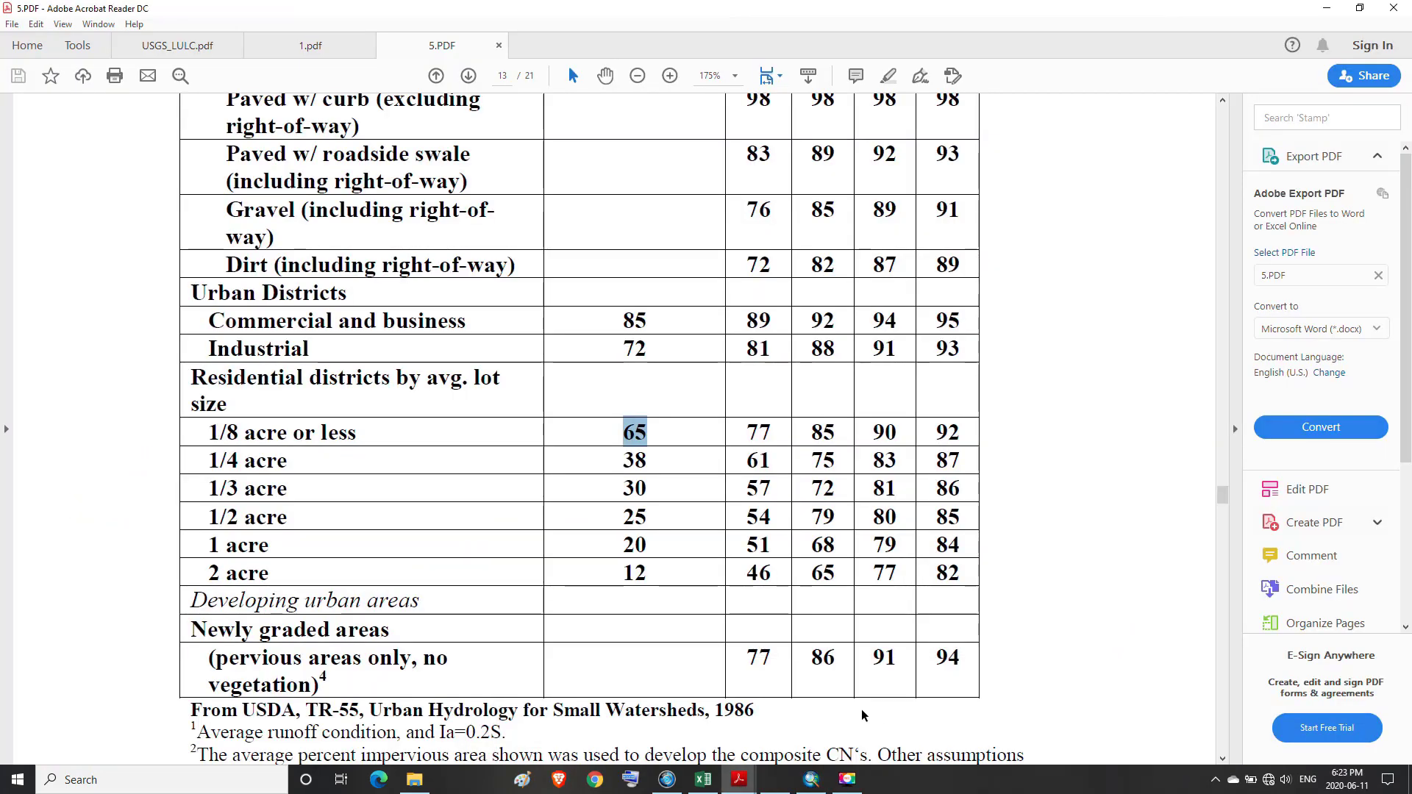
scroll(863, 716, "up", 10)
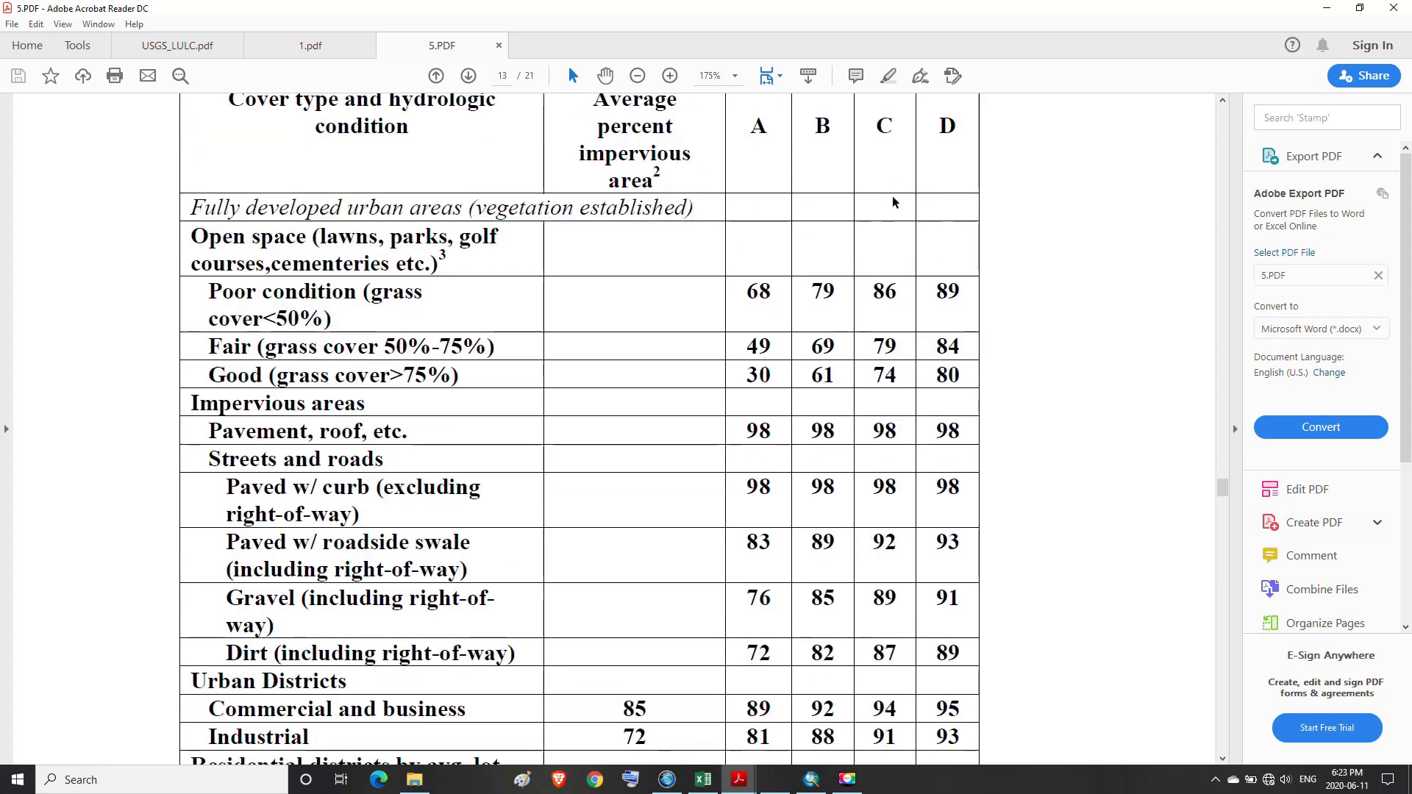
scroll(892, 197, "down", 4)
scroll(892, 197, "down", 8)
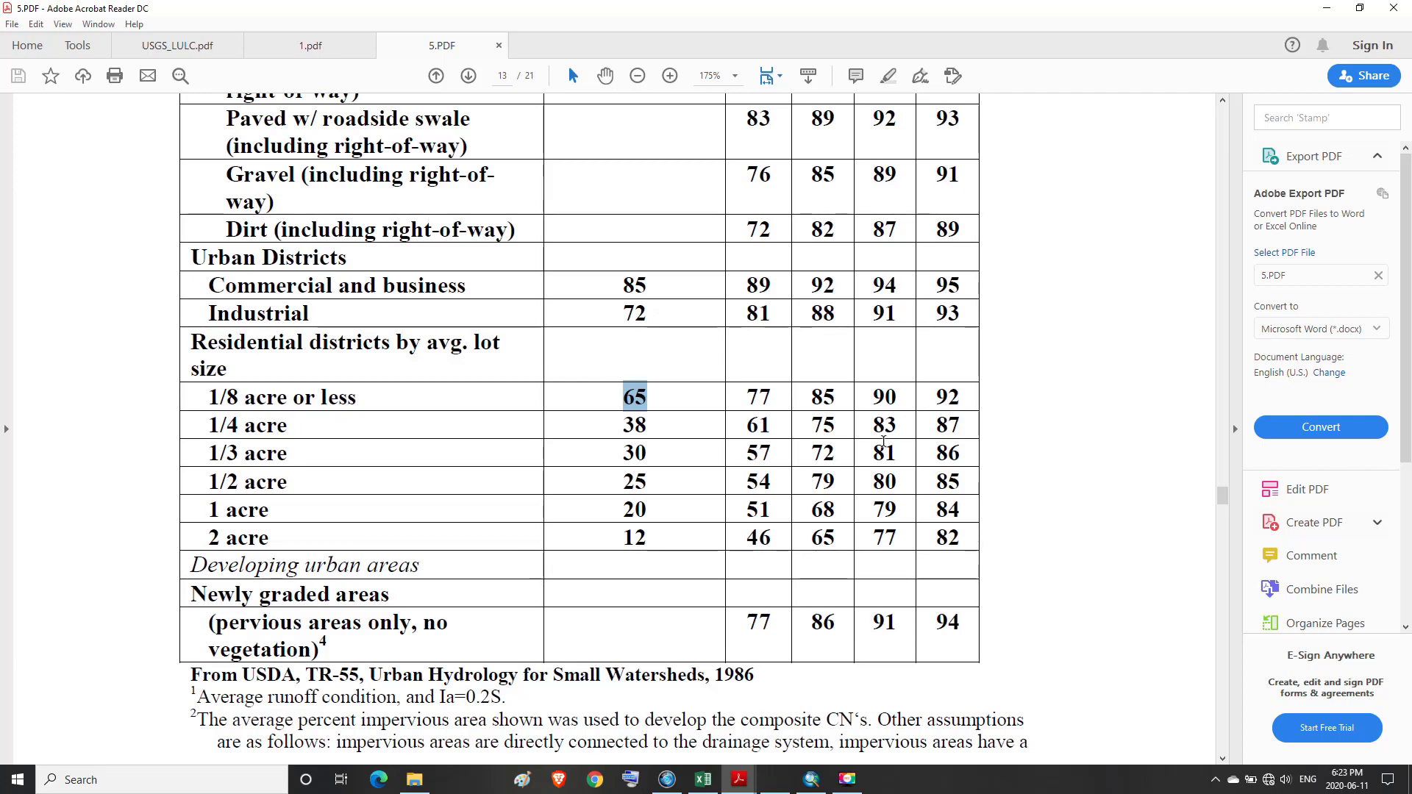
mouse_move(815, 767)
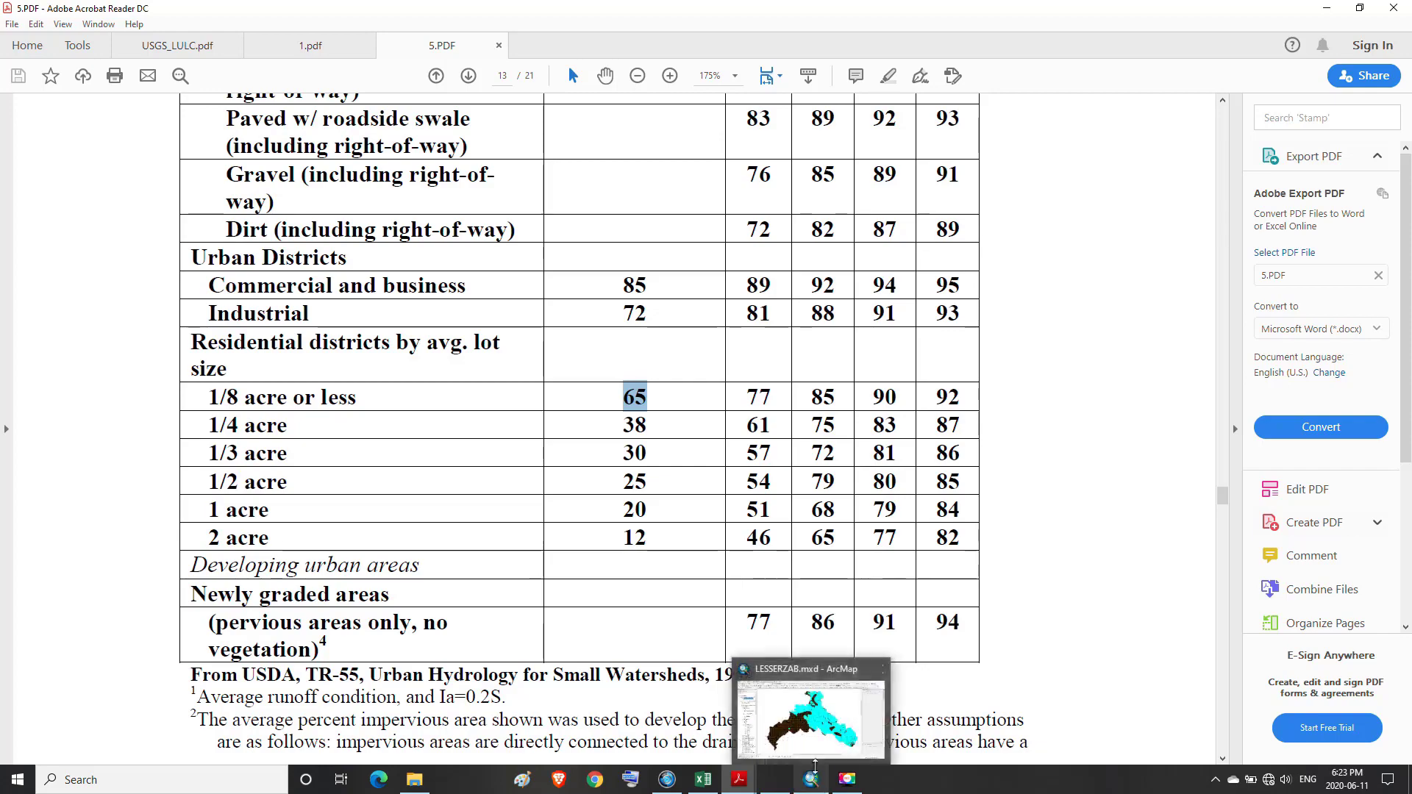
left_click(819, 738)
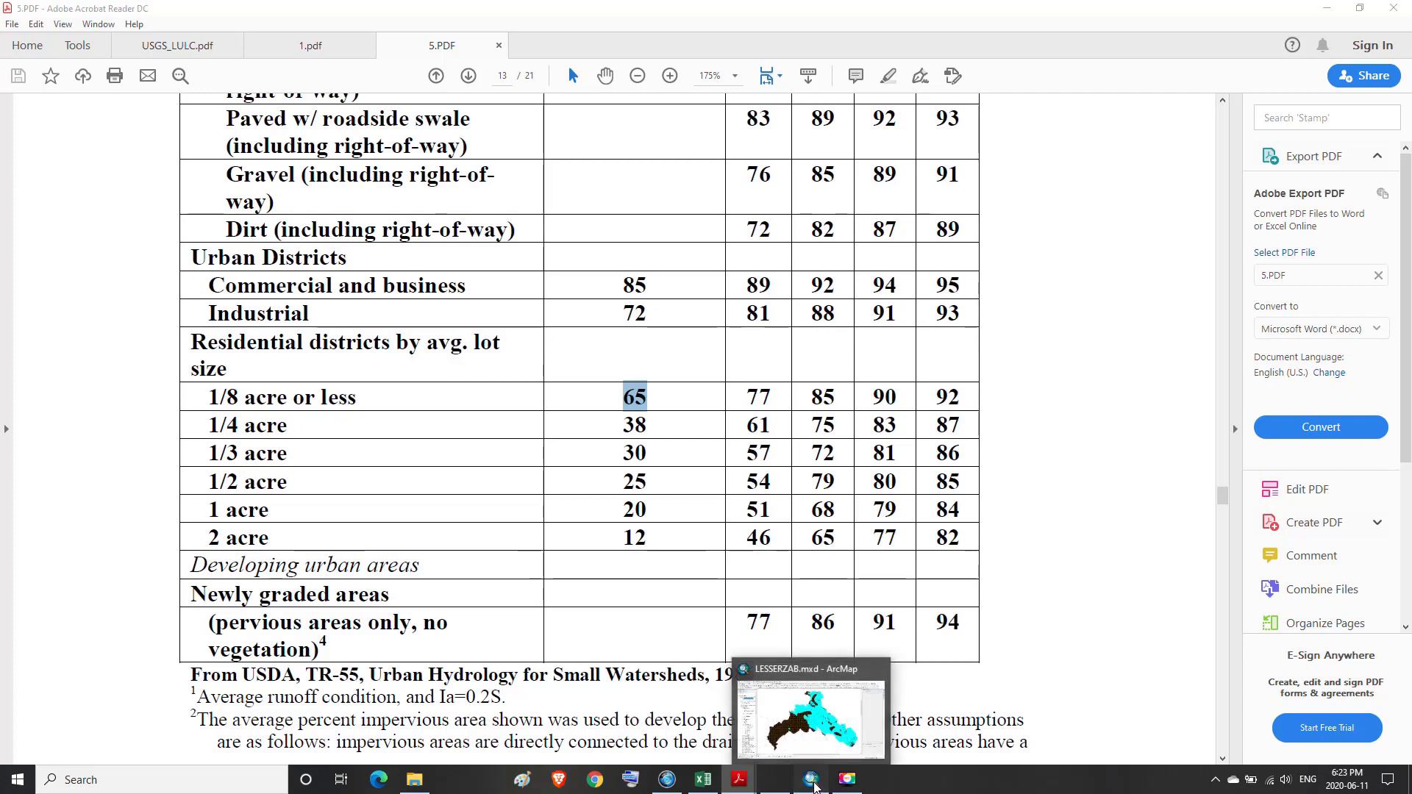
- Return to ArcMap and calculate the IMPERVIOUS field as 60 for the selected records with grid code 88 and soil code C
left_click(812, 779)
left_click_drag(857, 393, 1127, 427)
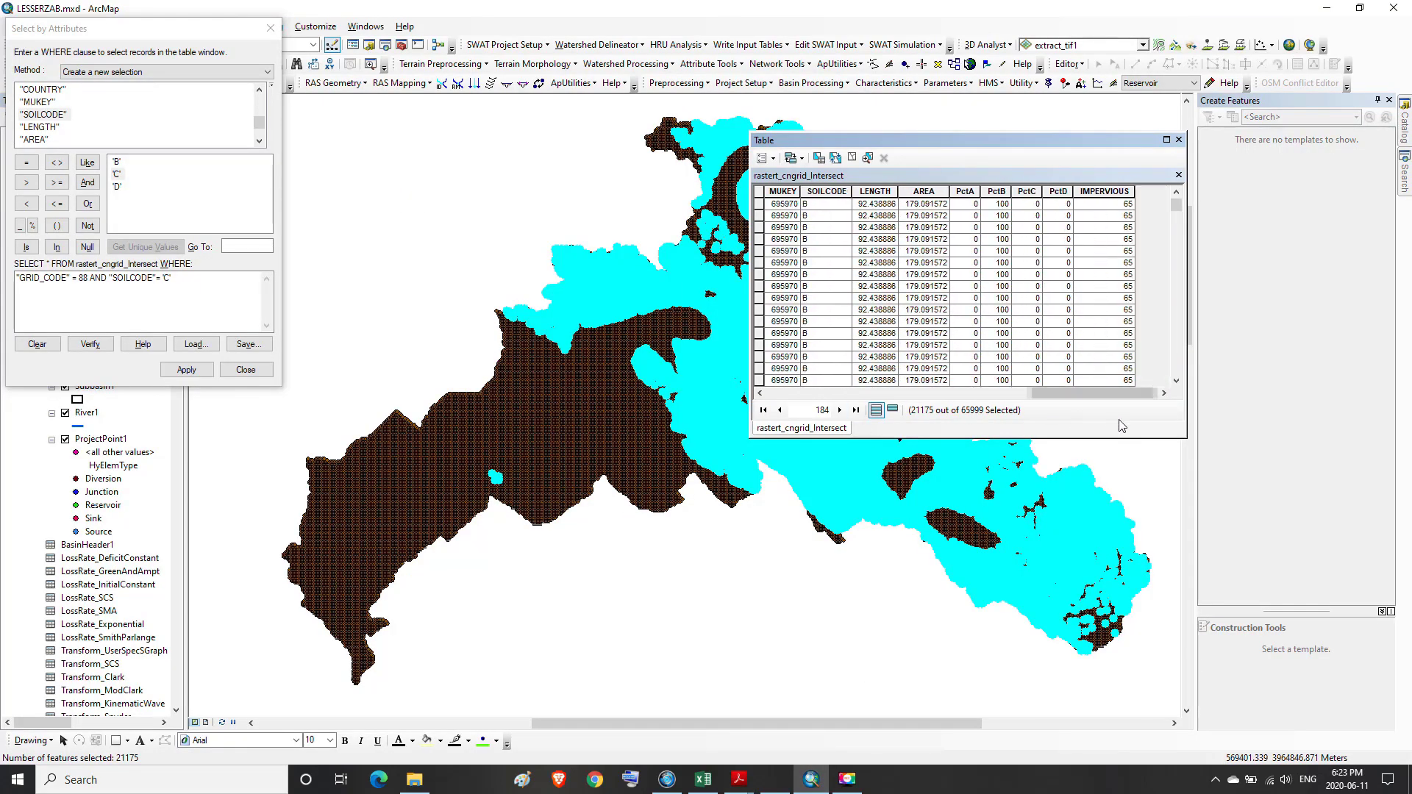
right_click(1107, 192)
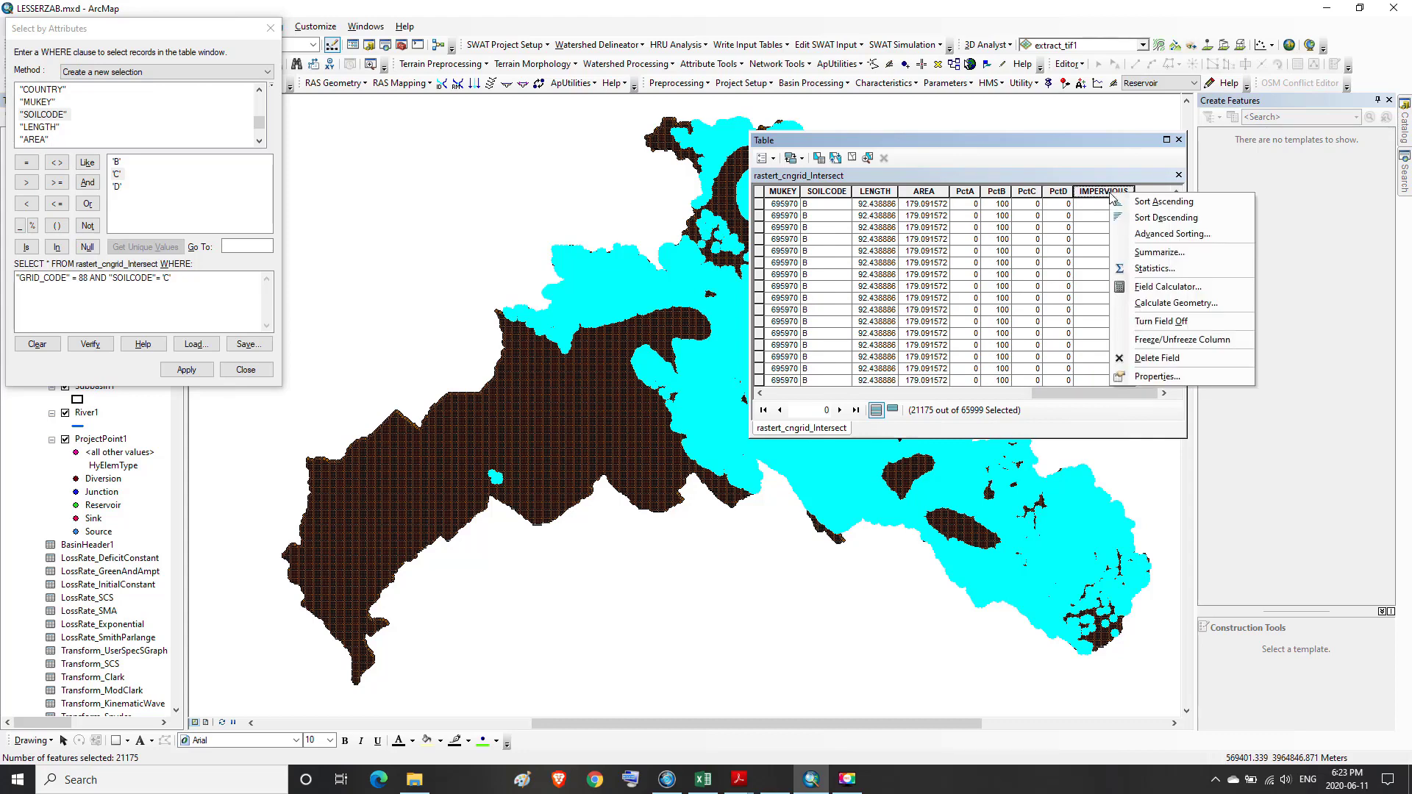
left_click(1157, 289)
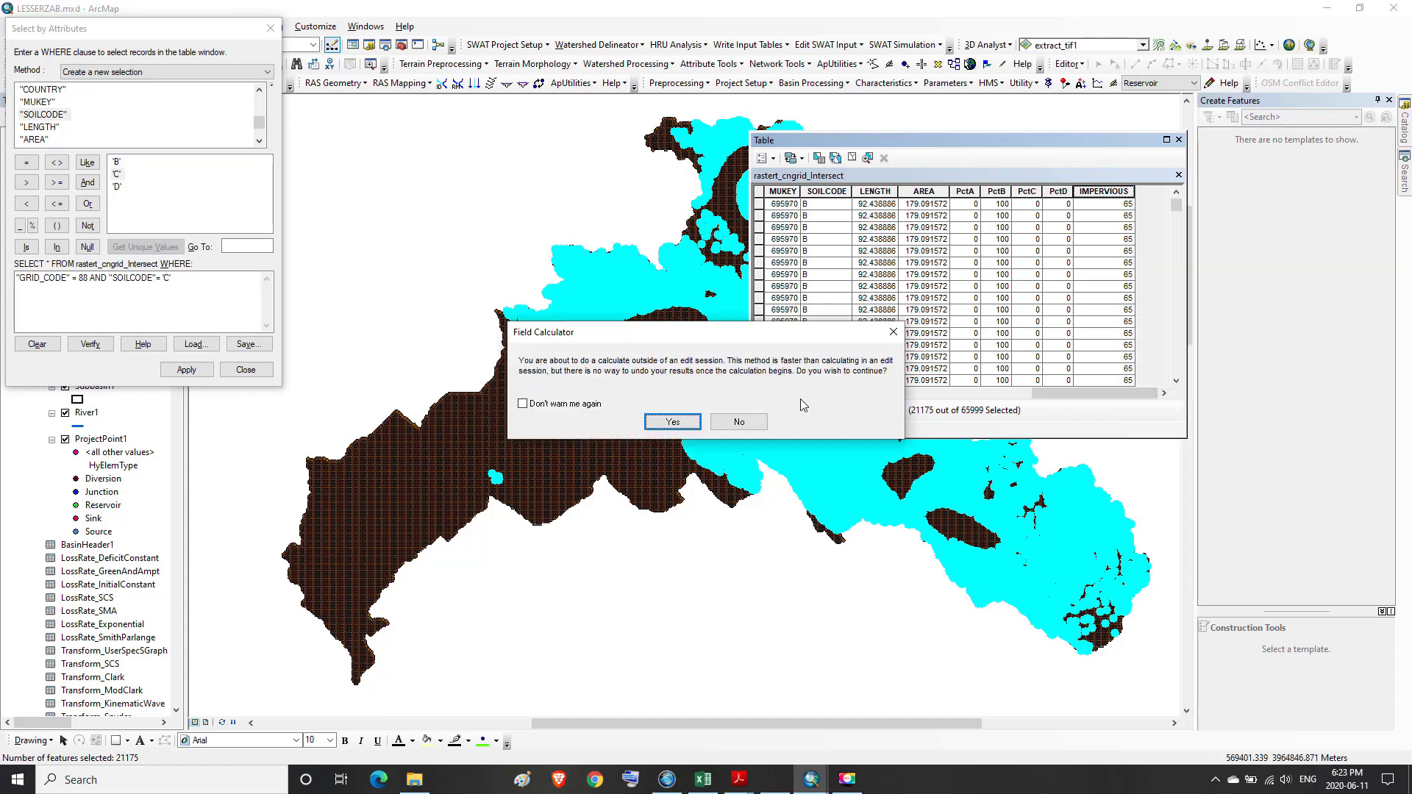
left_click(681, 419)
double_click(557, 413)
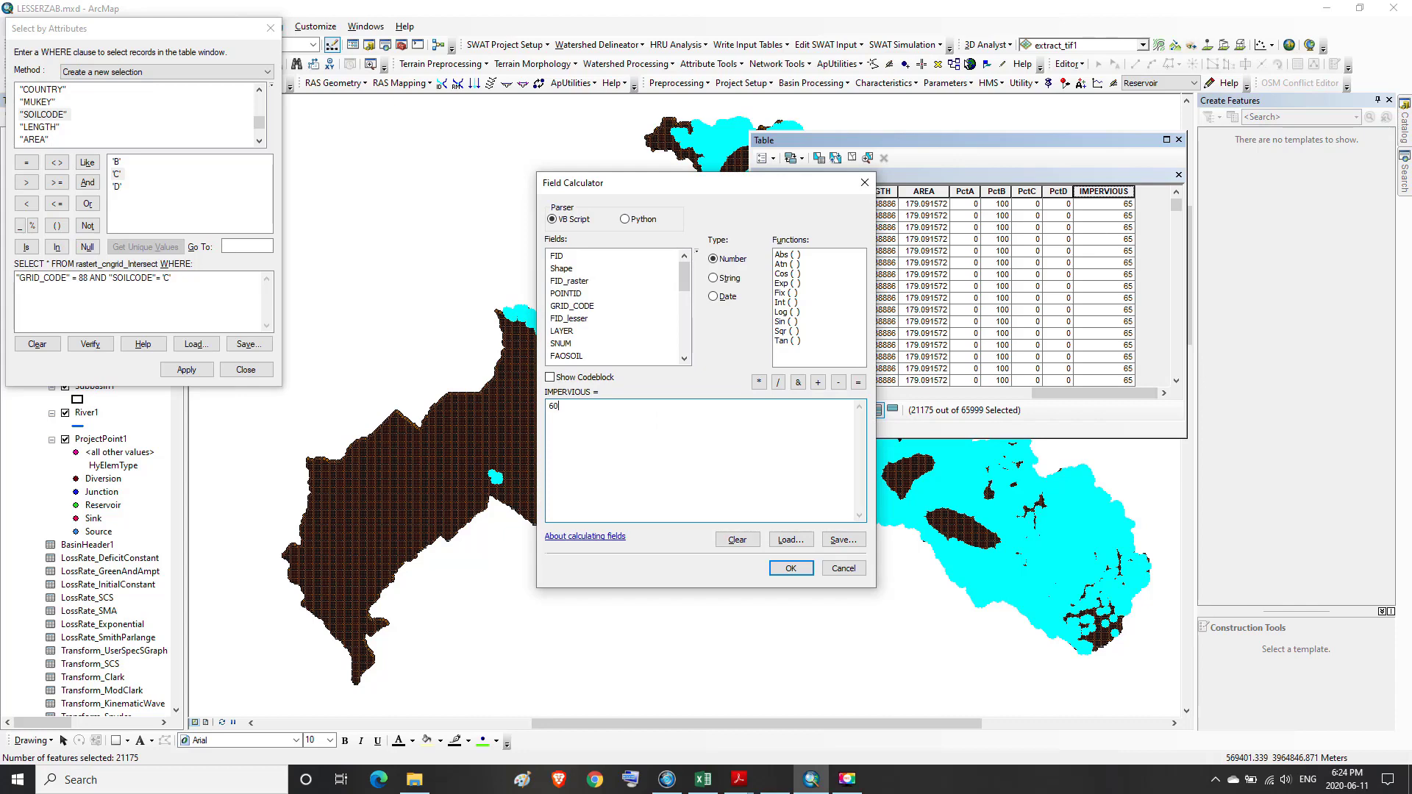
left_click(785, 570)
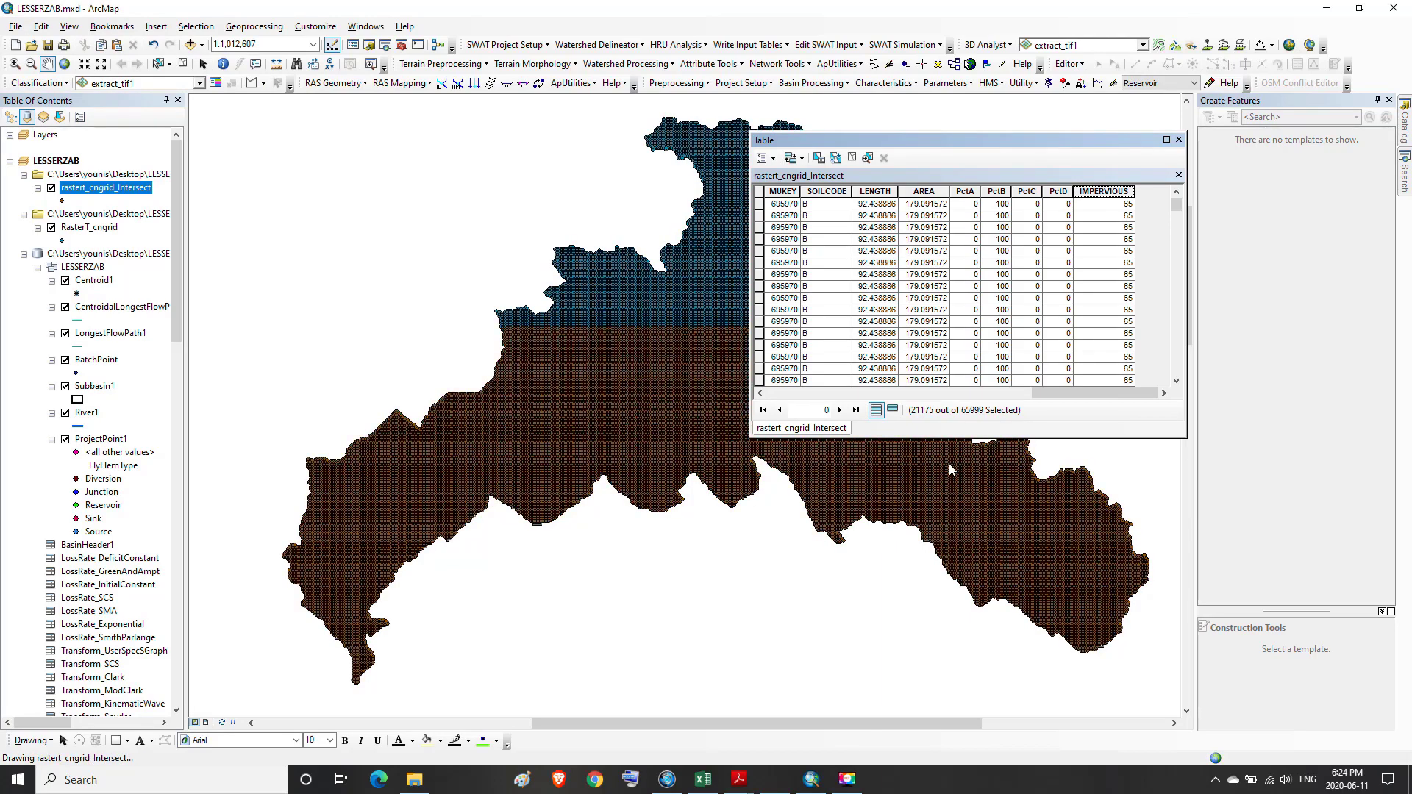
left_click(1155, 178)
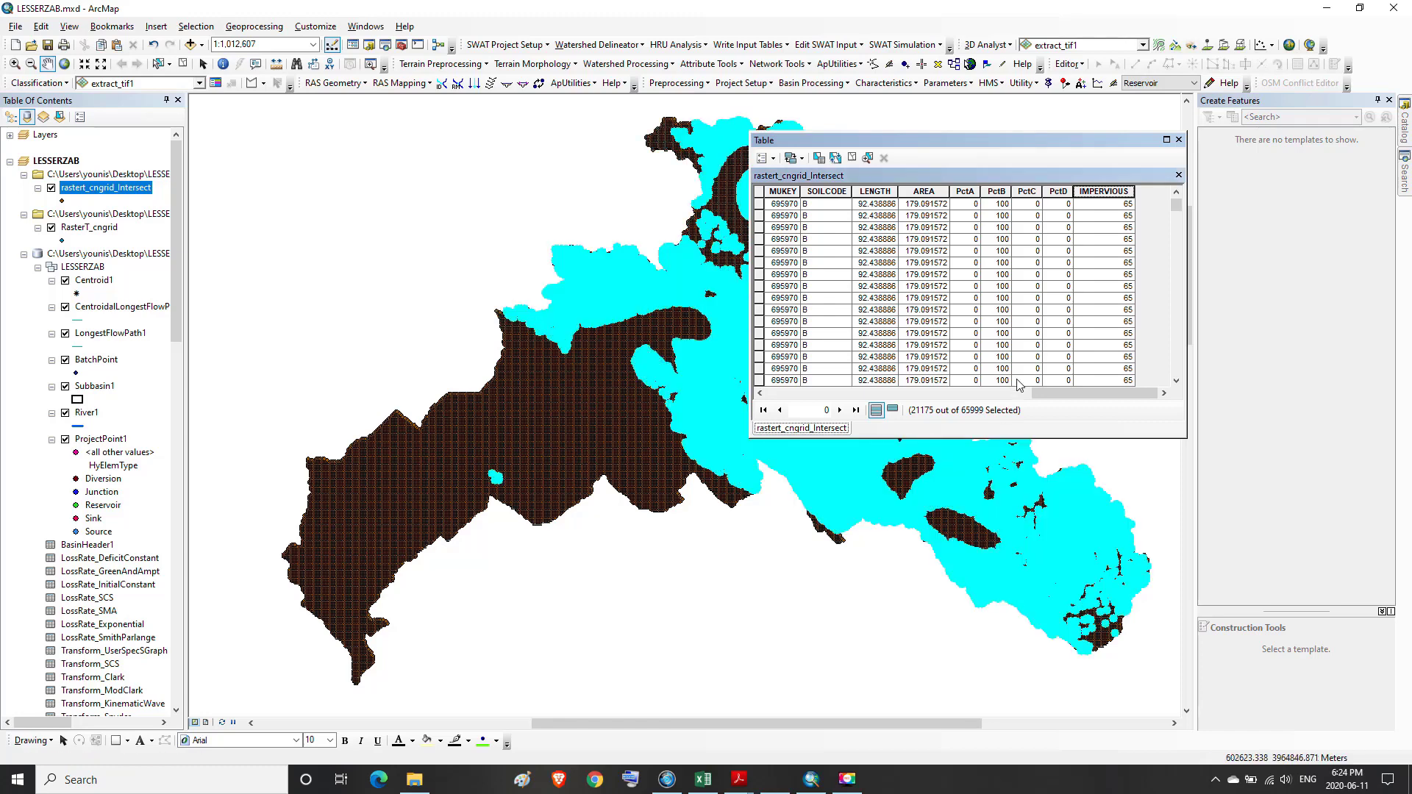
- Check the calculated values in the enlarged table and examine the SOILCODE and GRID_CODE of FID 184, which still lacks an impervious value
left_click(1167, 140)
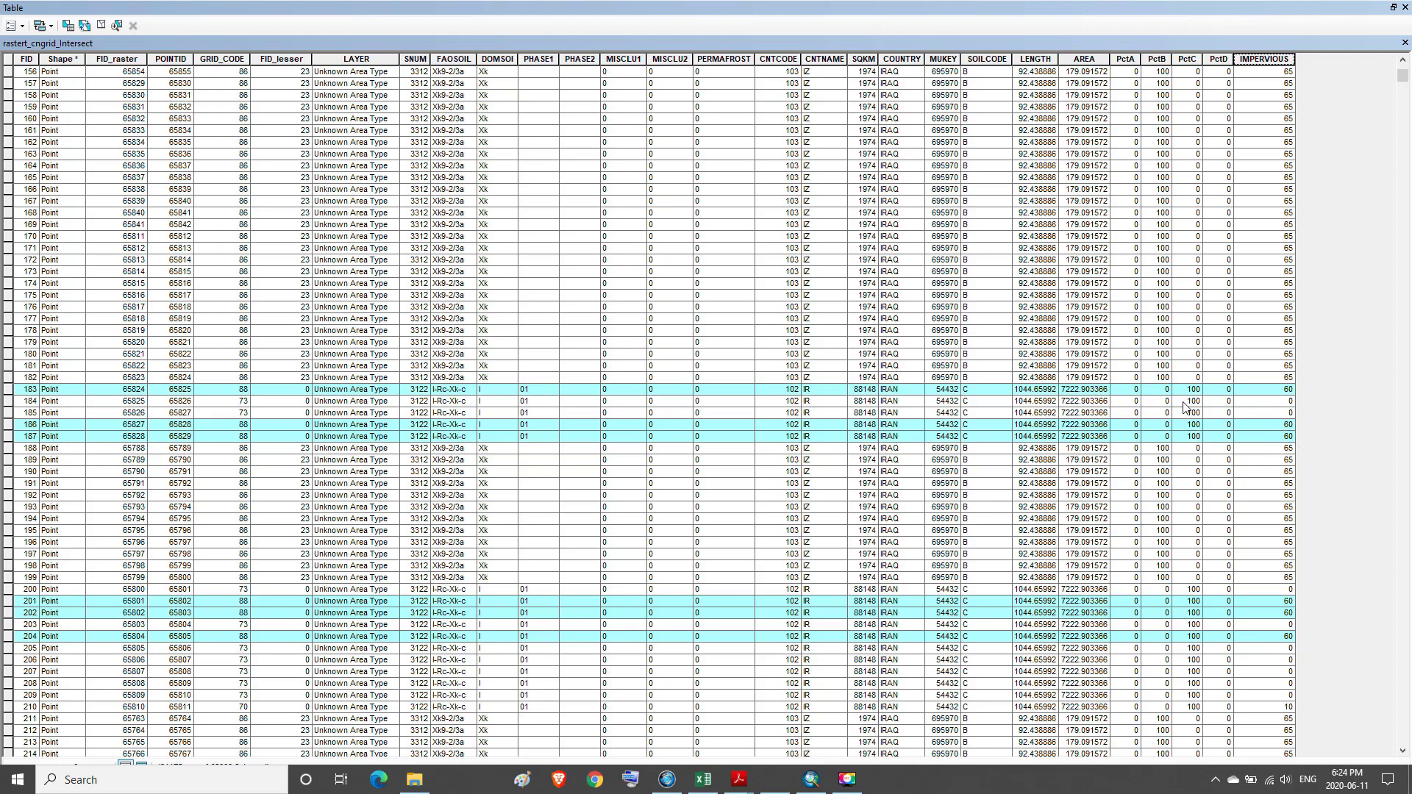
left_click(980, 407)
left_click(238, 404)
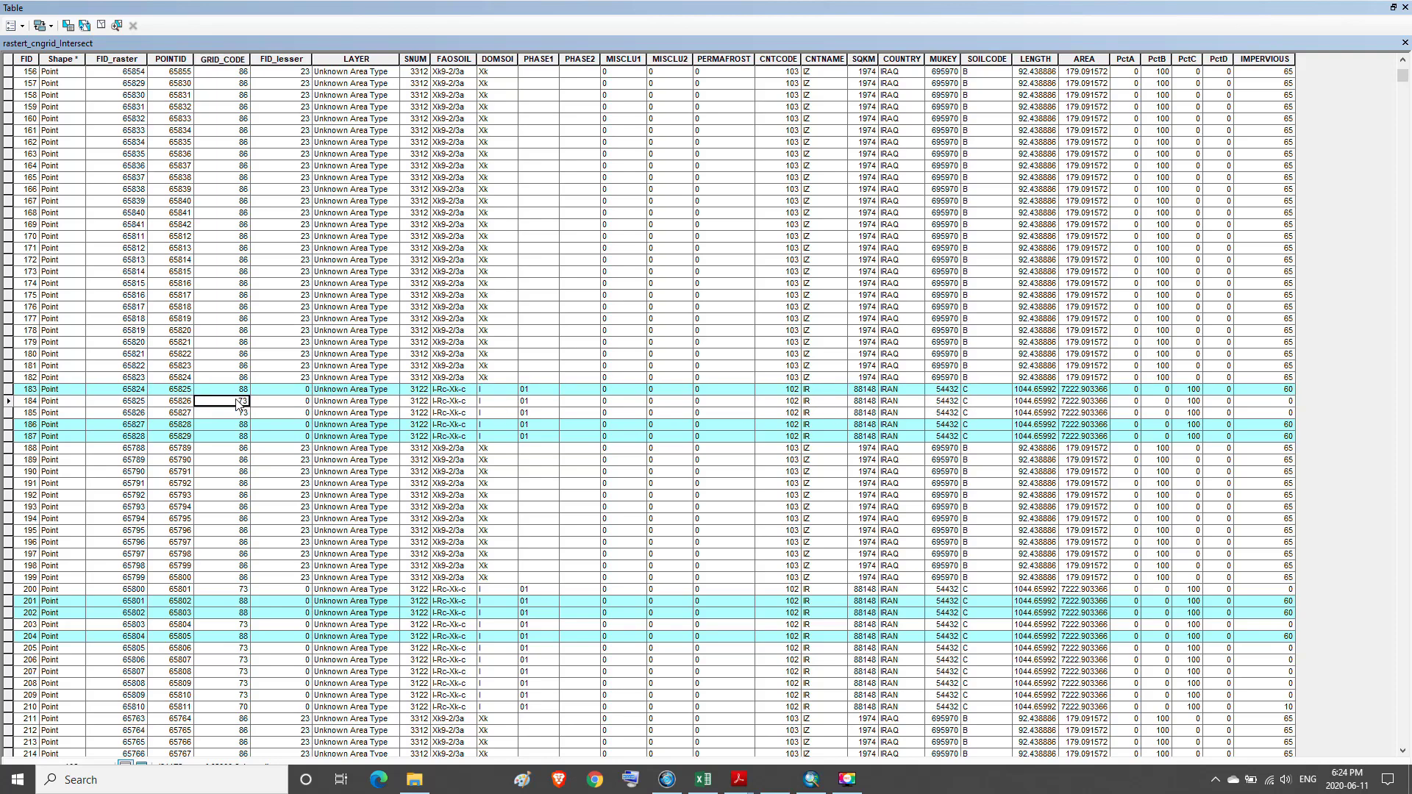
left_click(1392, 8)
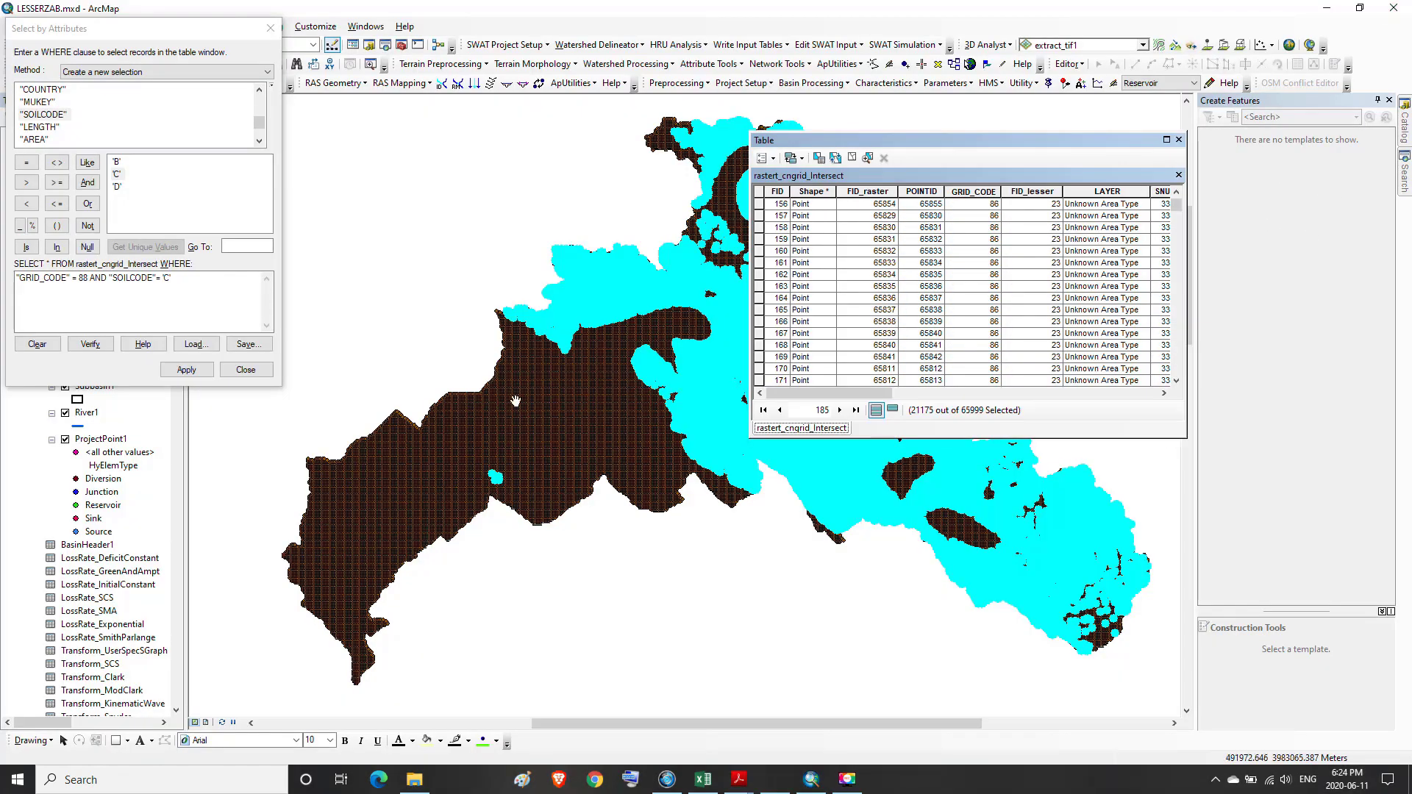
- Change the selection query to "GRID_CODE" = 73 AND "SOILCODE" = 'C', apply it and check the selected records in the table
left_click(87, 283)
key("BackSpace")
key("BackSpace")
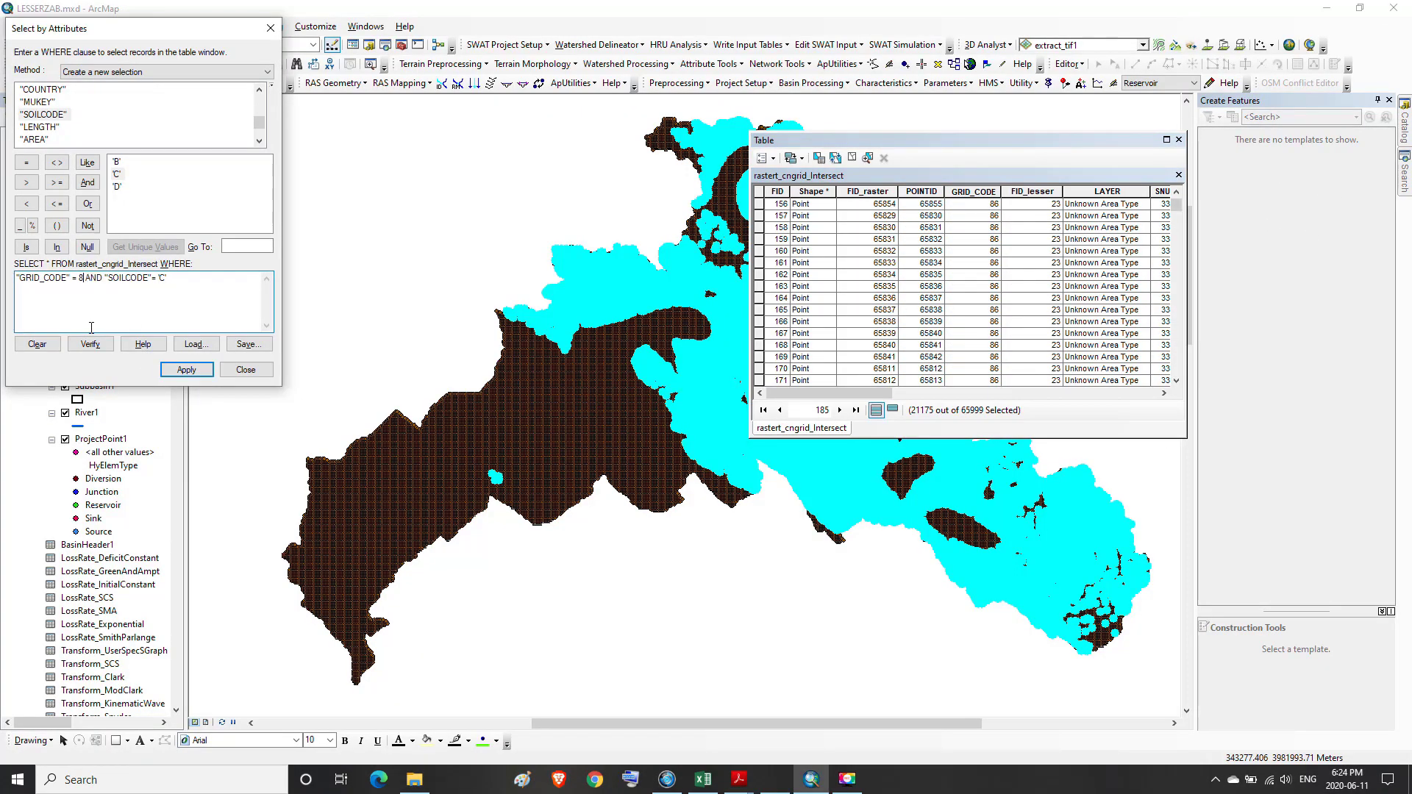
type("73")
left_click(186, 370)
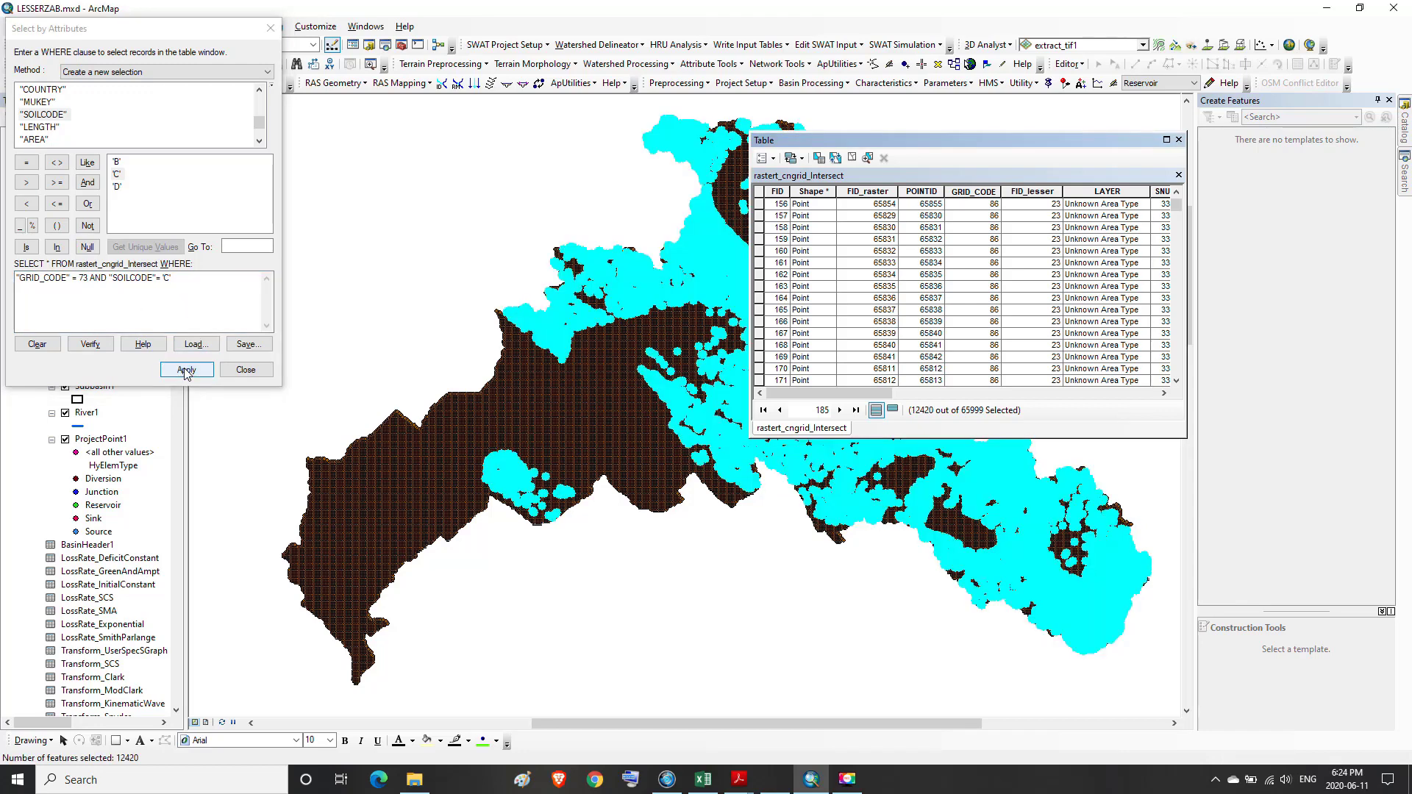
left_click(1166, 140)
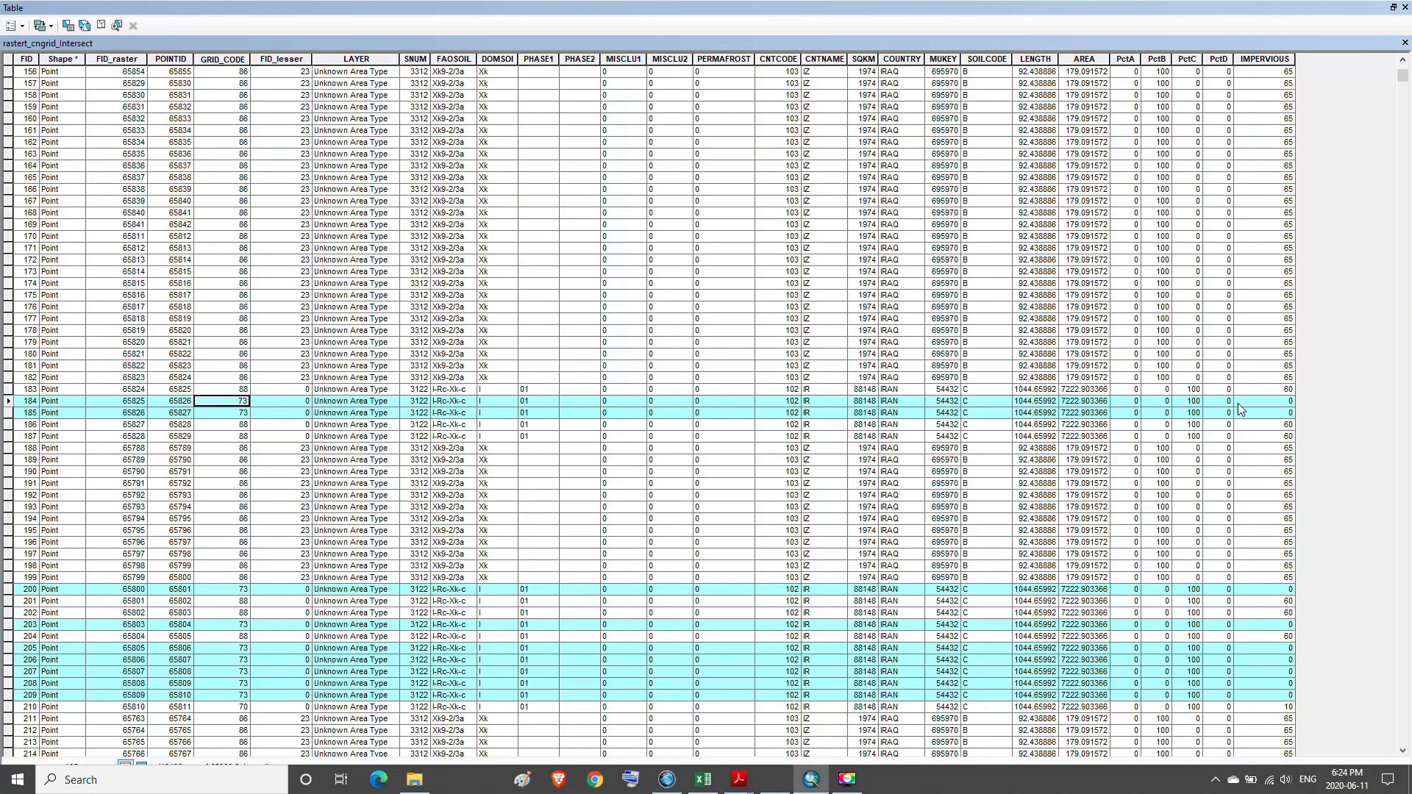
left_click(1392, 8)
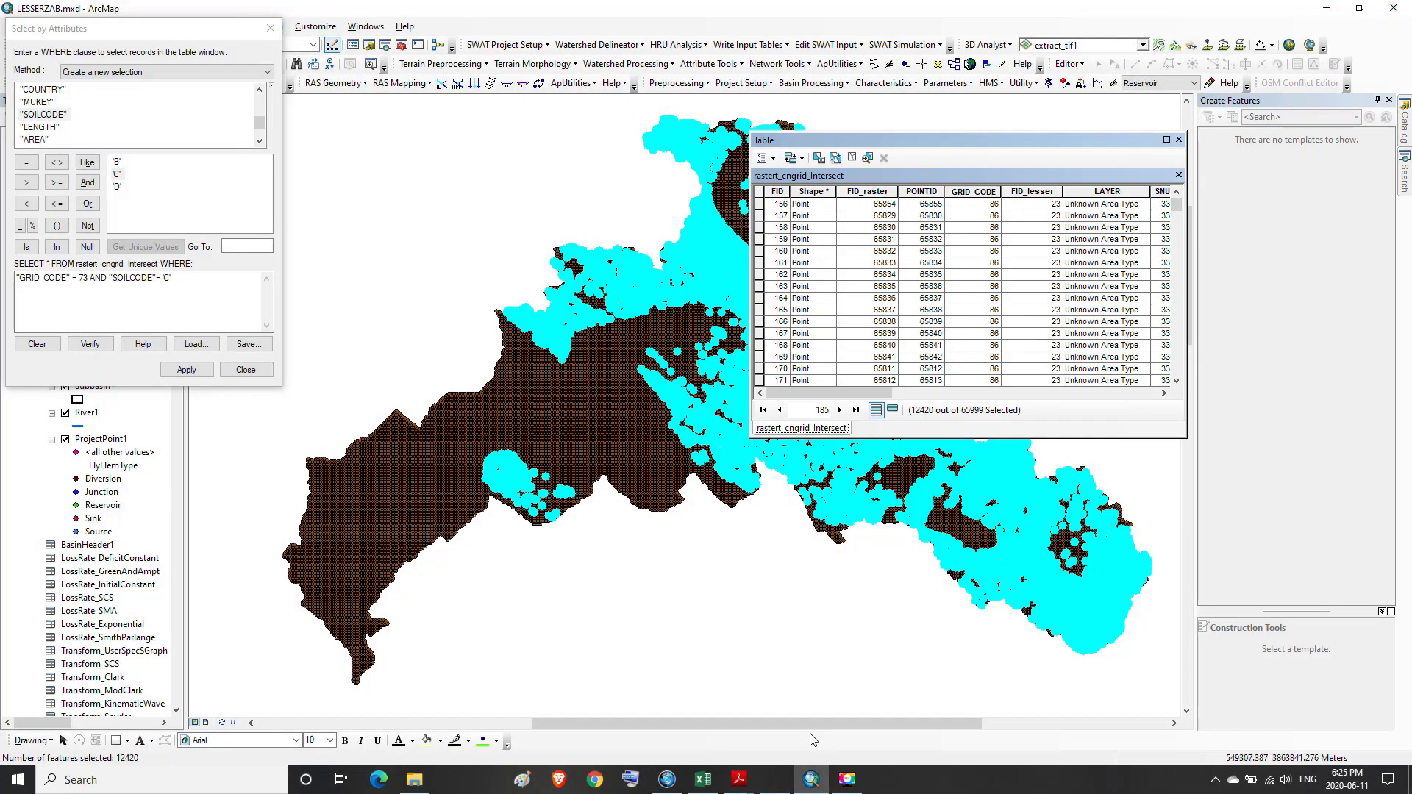
- Look up the average percent impervious area in 5.PDF for the soil group C curve number closest to 73
mouse_move(739, 779)
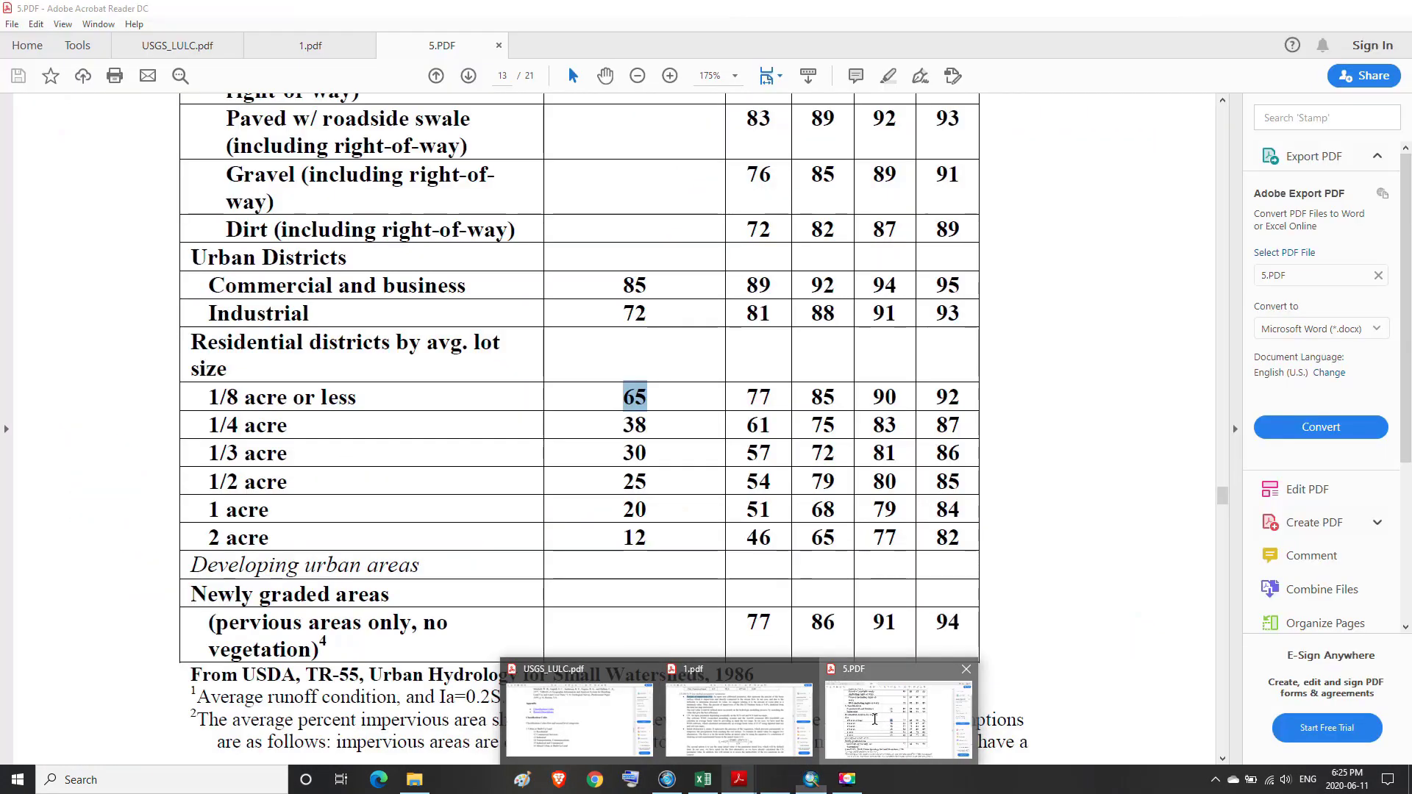
left_click(875, 719)
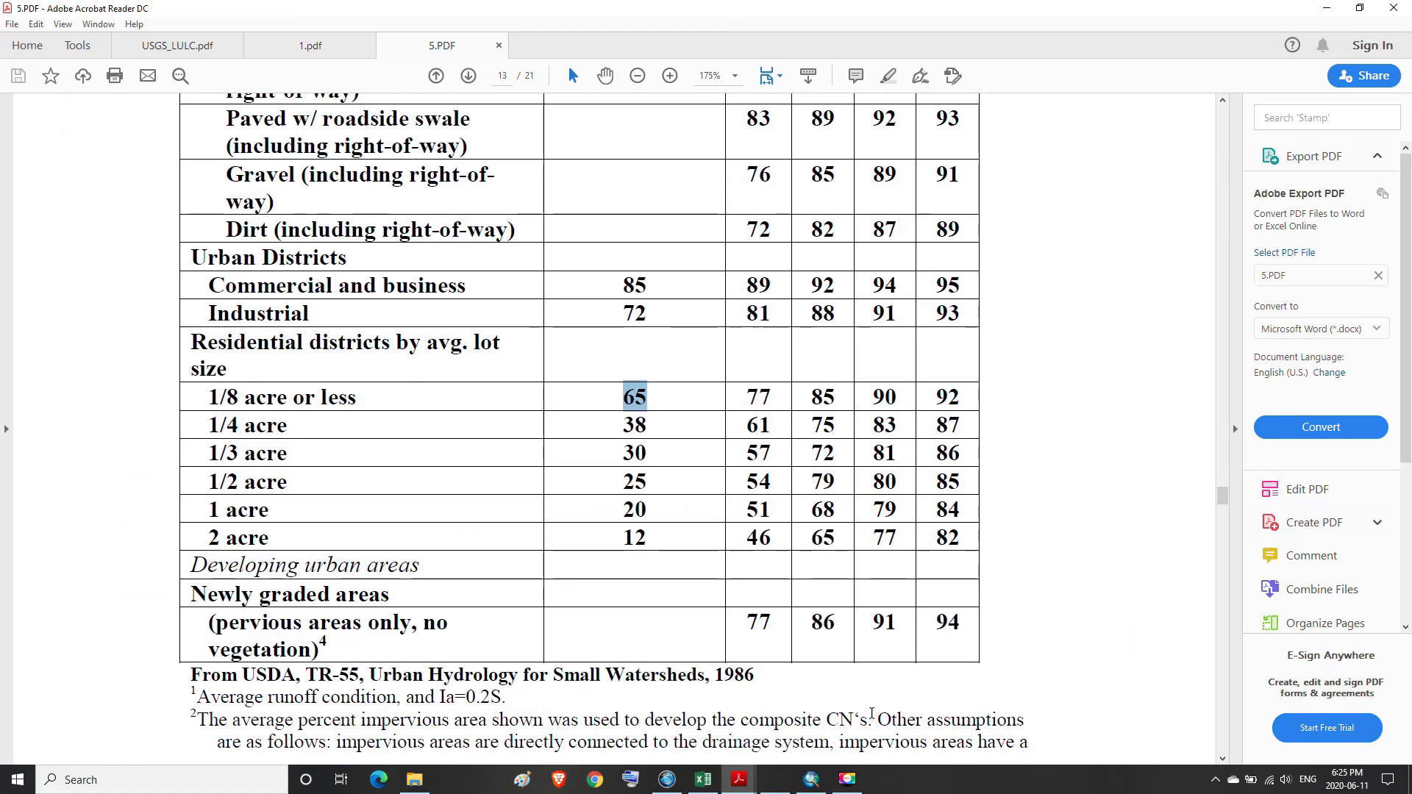
mouse_move(811, 779)
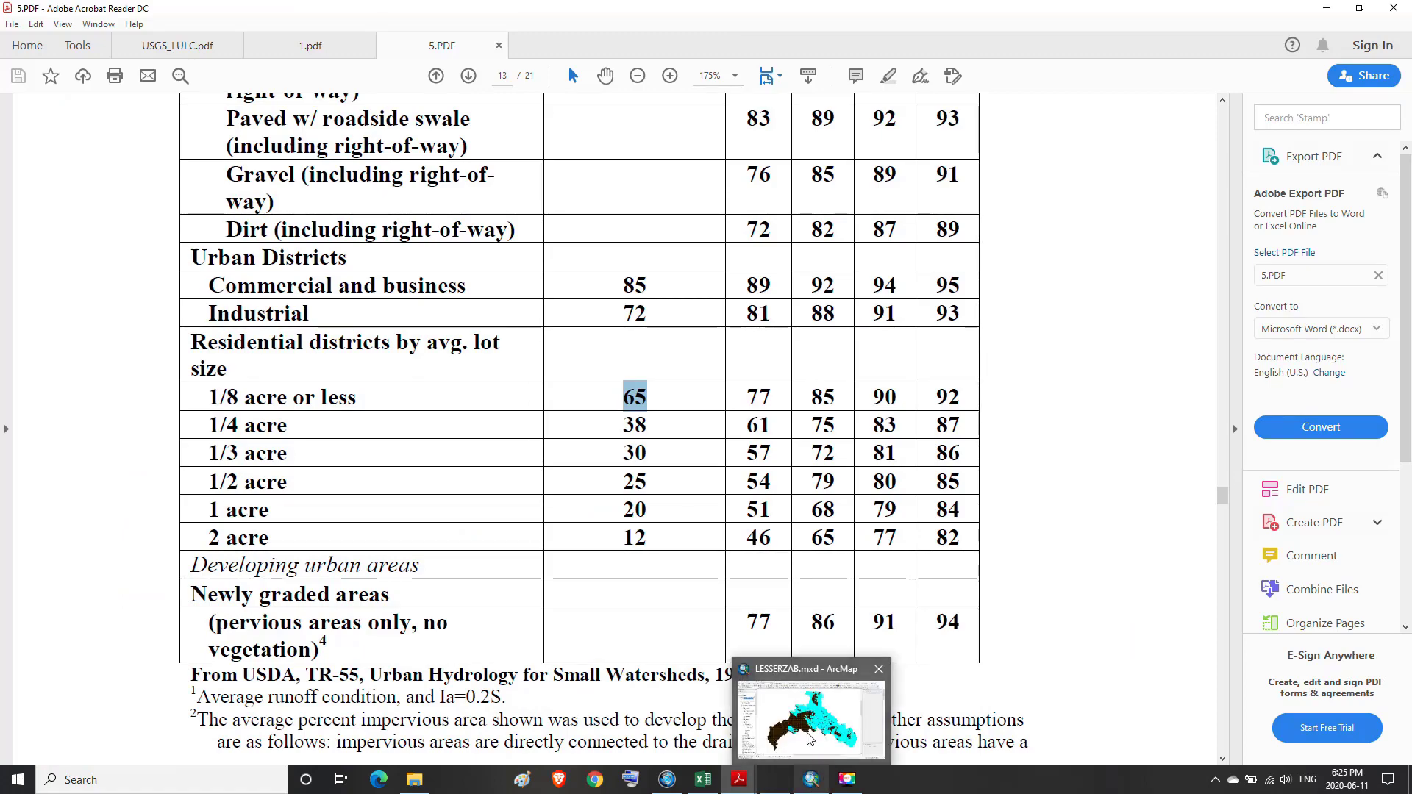
mouse_move(811, 738)
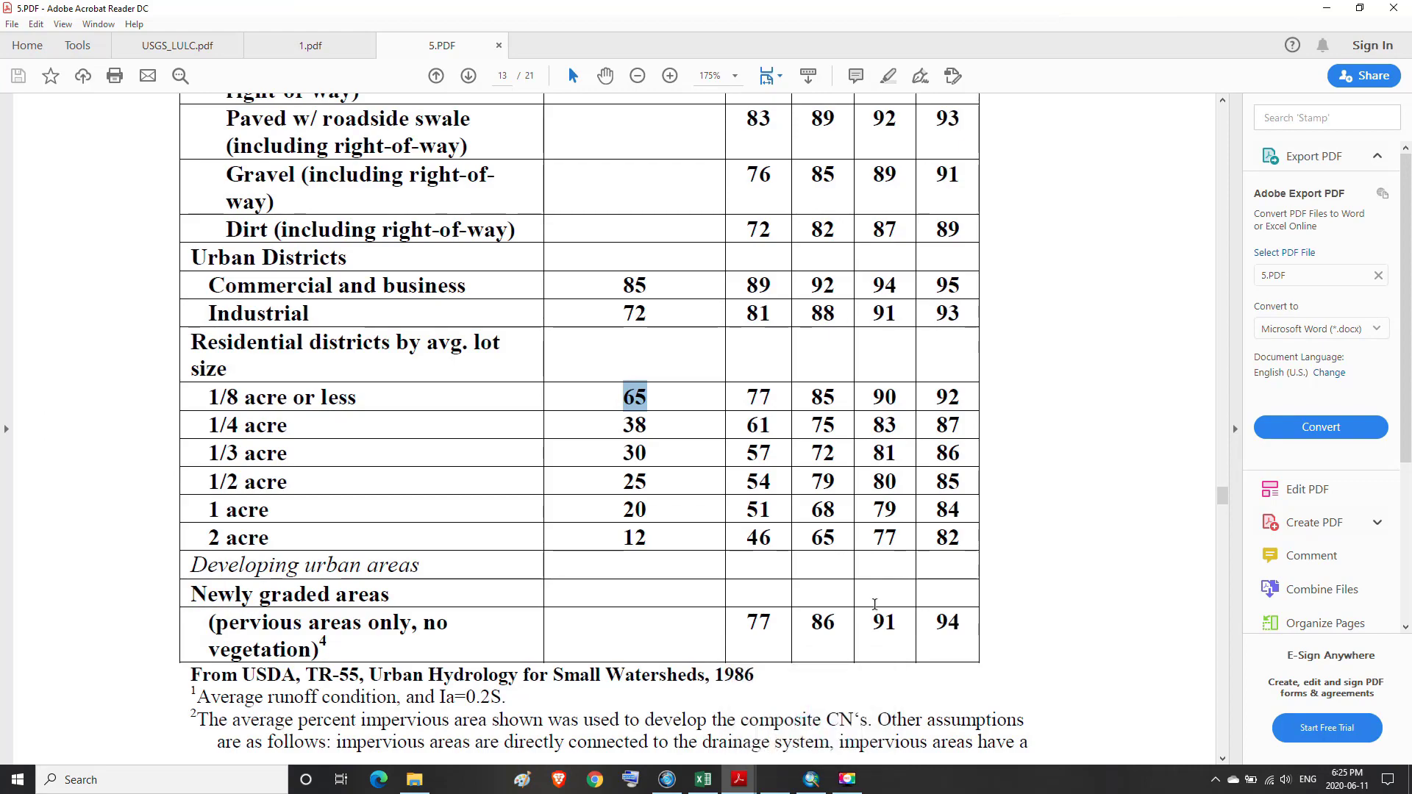
scroll(875, 610, "up", 6)
scroll(886, 522, "up", 2)
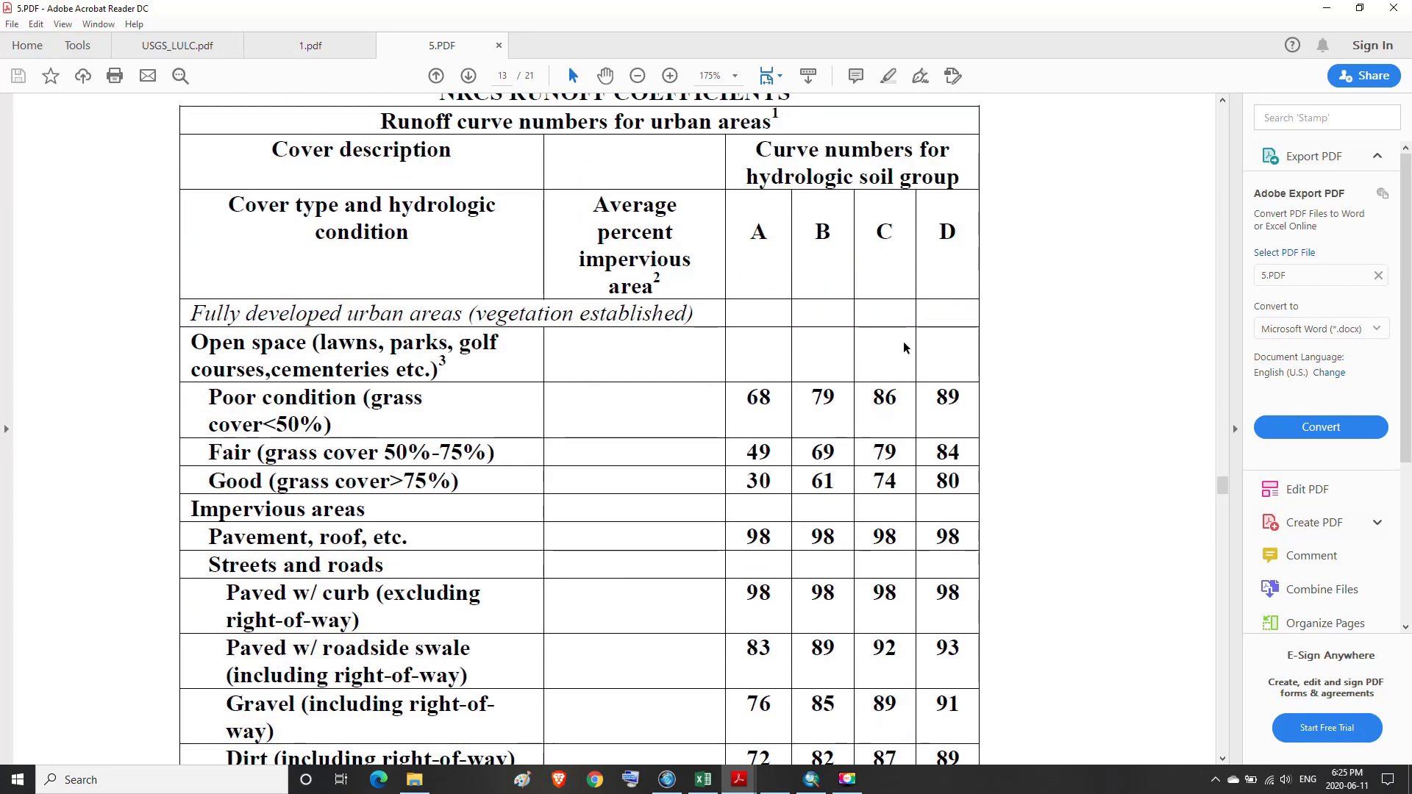
scroll(904, 353, "down", 6)
scroll(884, 310, "down", 2)
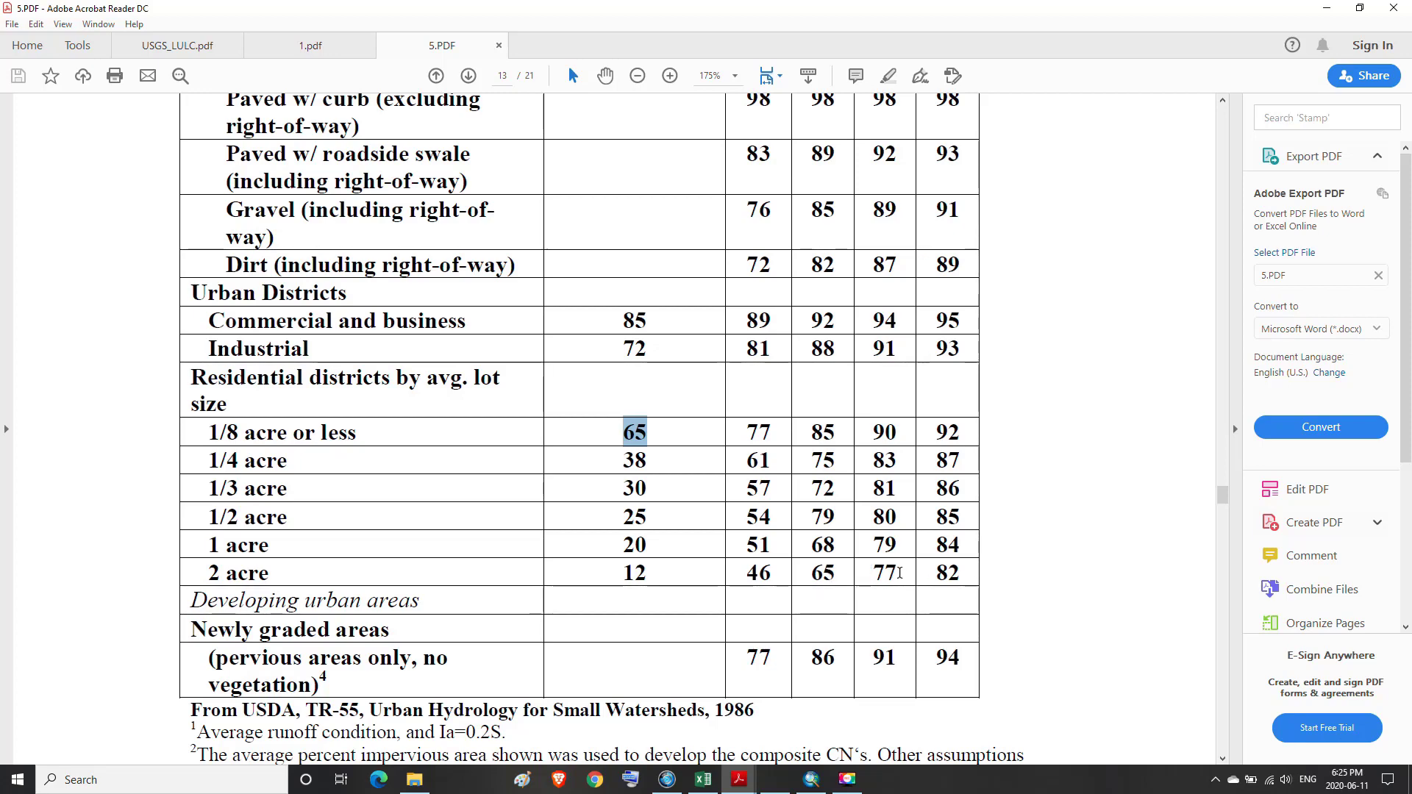
left_click_drag(899, 573, 878, 580)
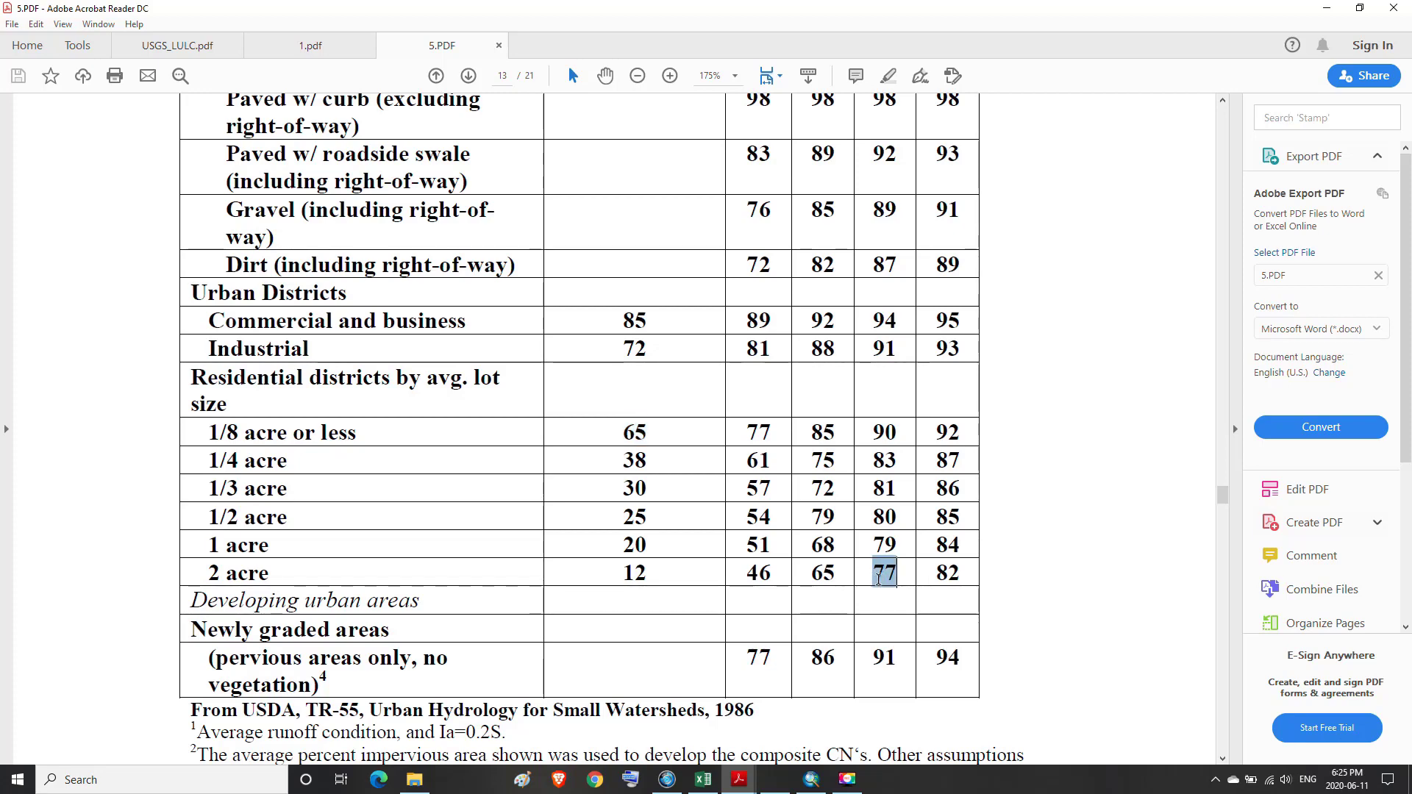
left_click(751, 616)
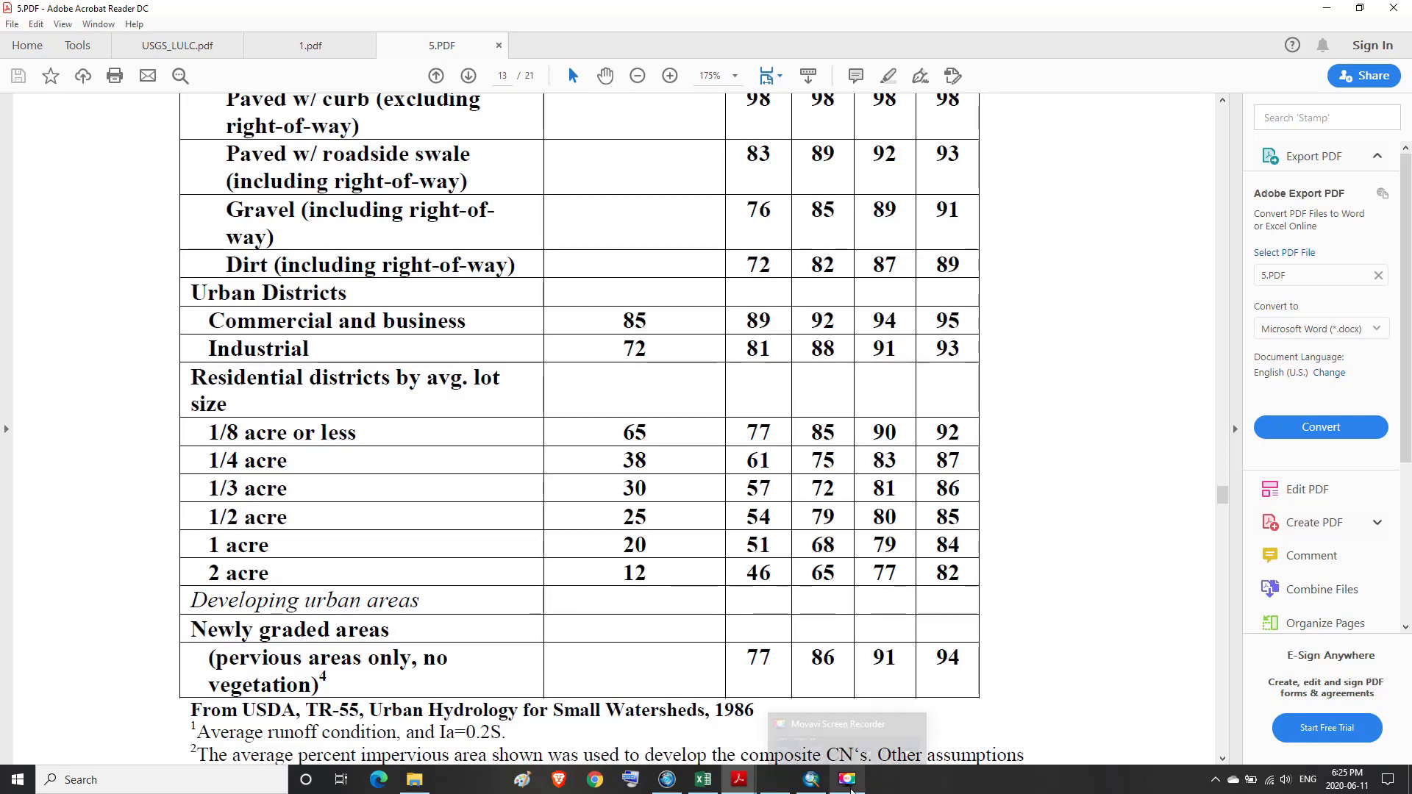
- Return to ArcMap and calculate the IMPERVIOUS field as 11 for the selected records with grid code 73 and soil code C
left_click(814, 781)
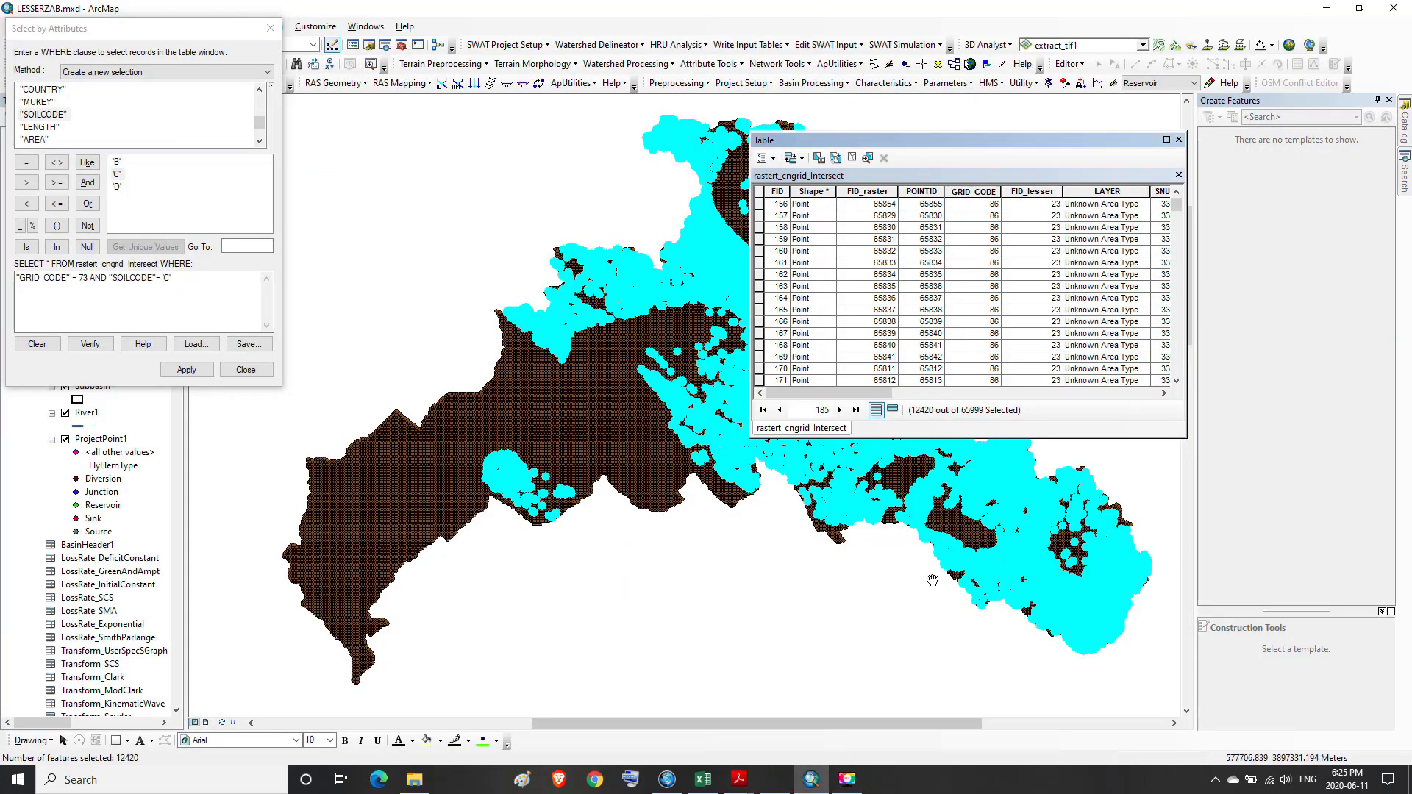
left_click_drag(888, 394, 1164, 407)
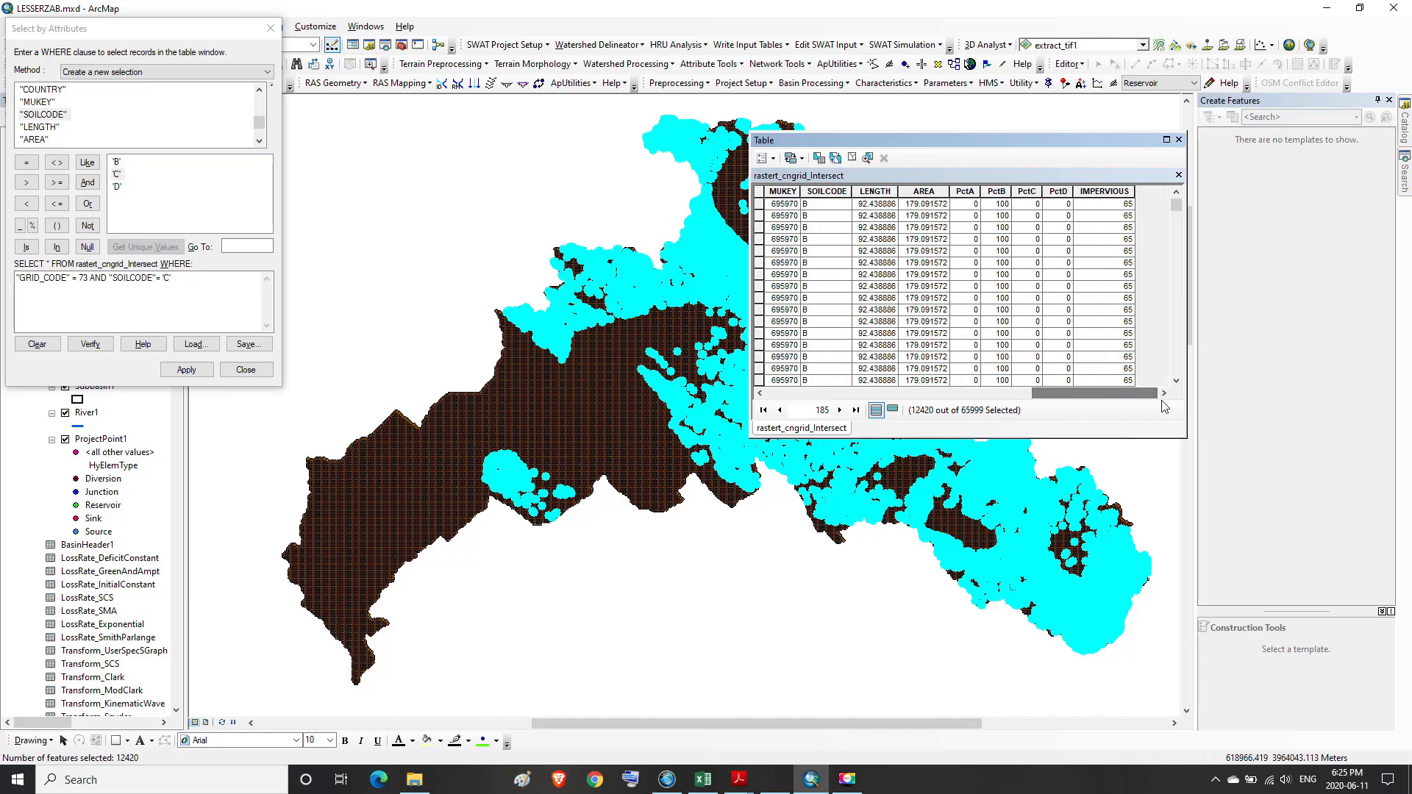
right_click(1111, 189)
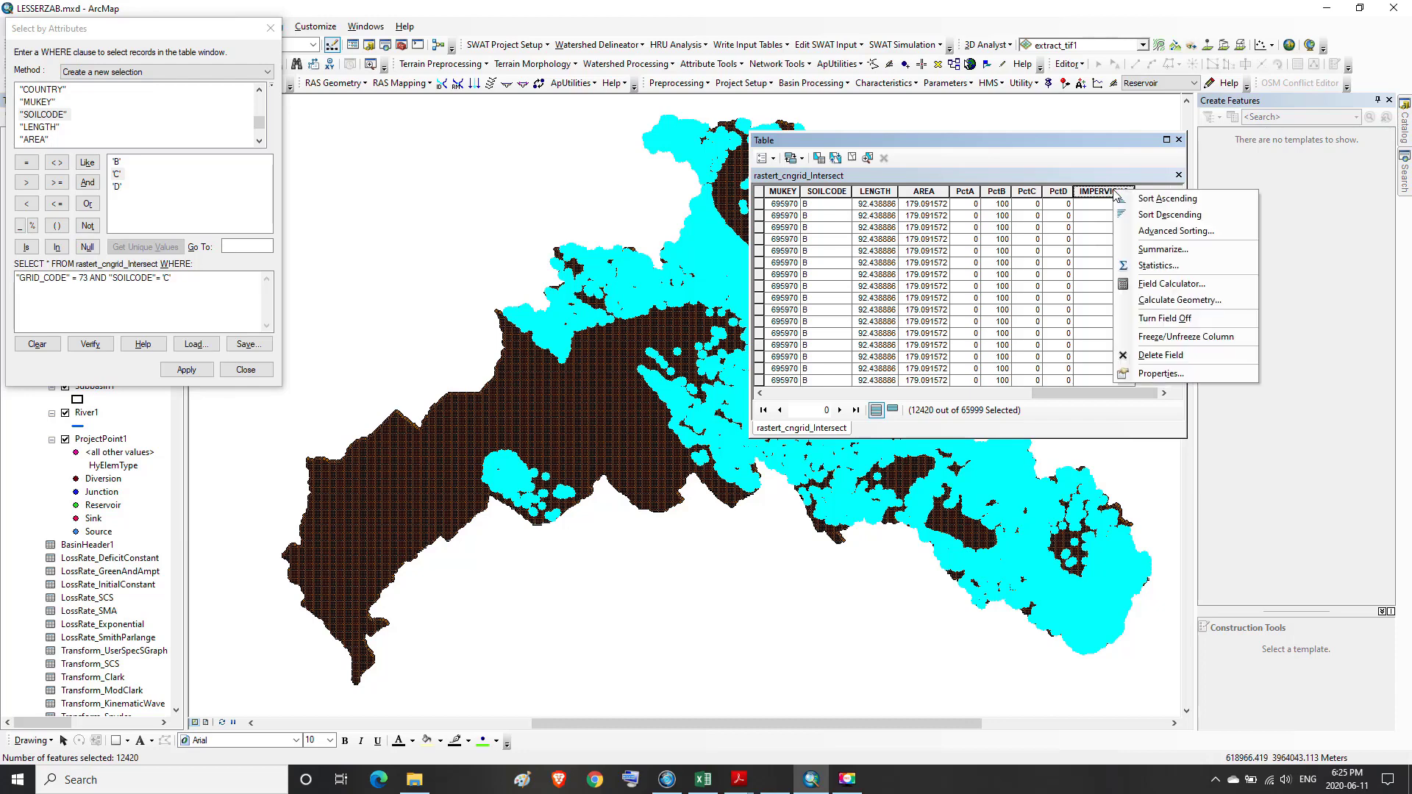
left_click(1156, 285)
left_click(702, 435)
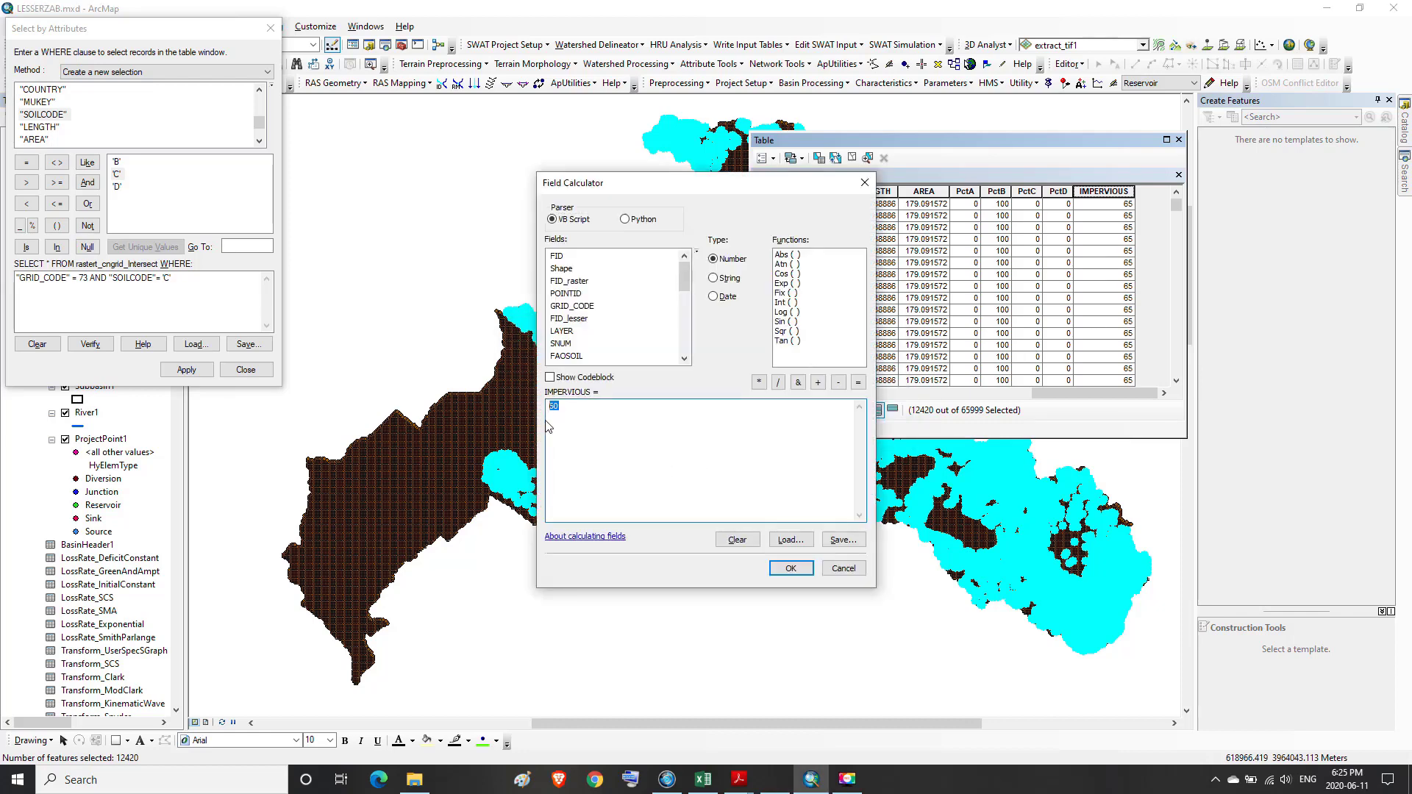
type("11")
left_click(790, 569)
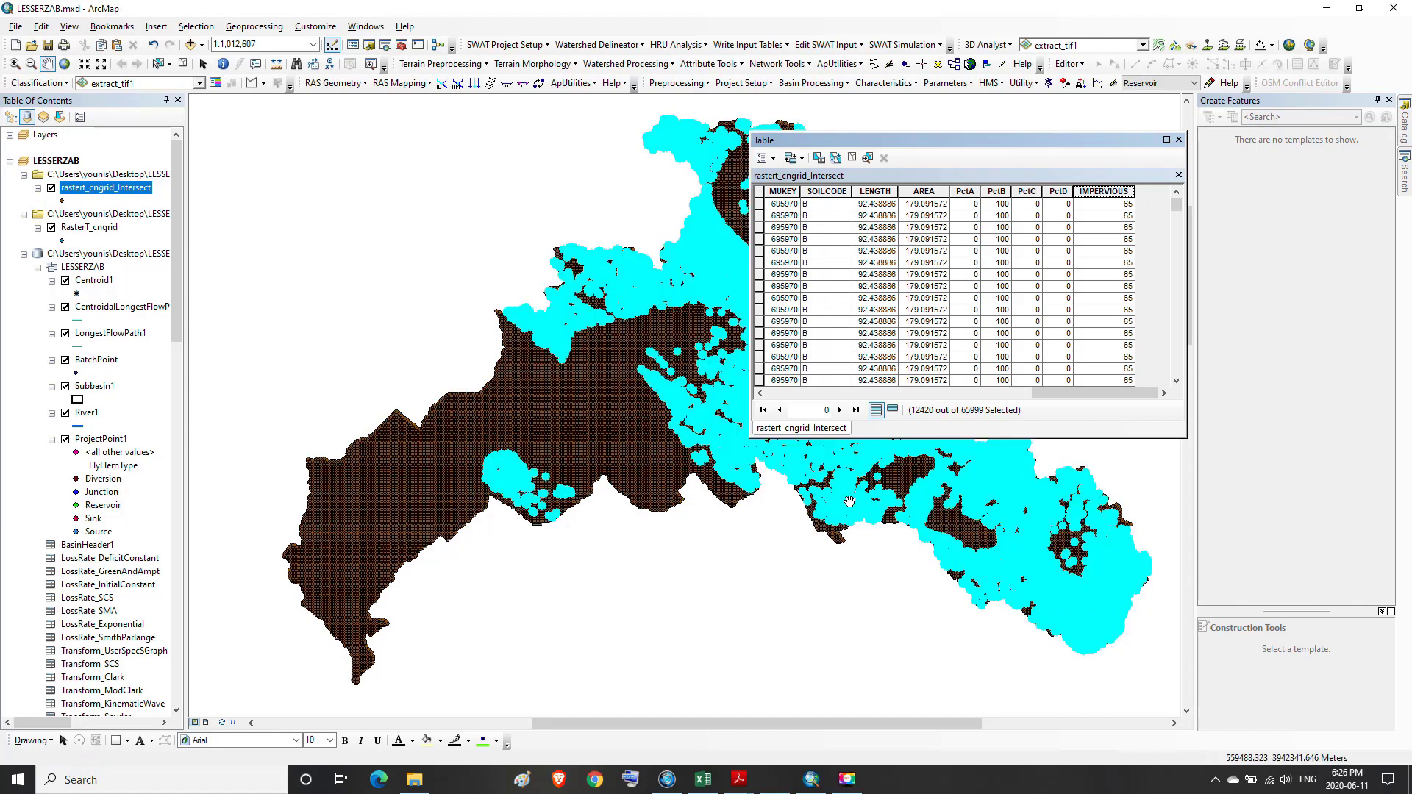
- Enlarge the table and look through the IMPERVIOUS column for records still at 0, marking the value of FID 473
left_click(1167, 139)
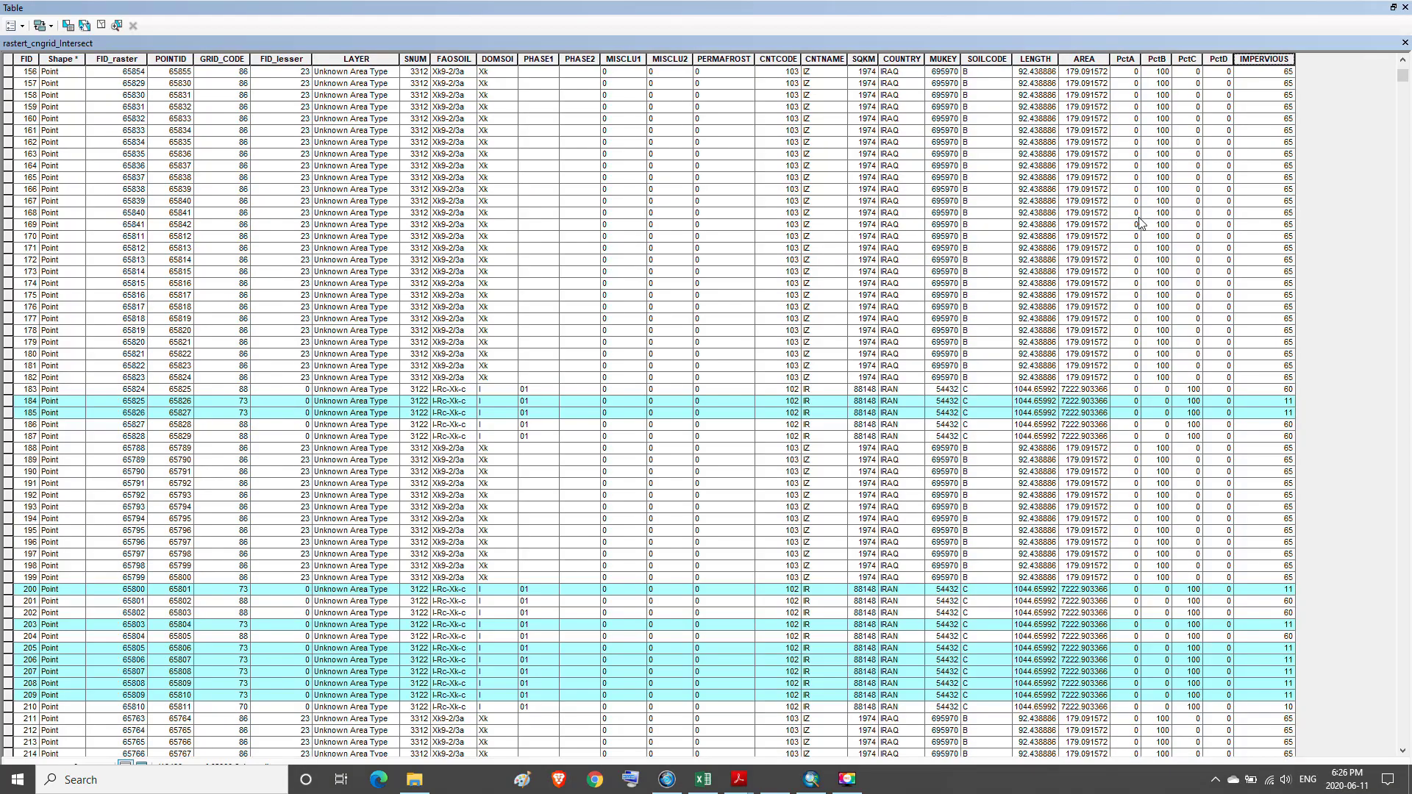
scroll(1346, 433, "down", 8)
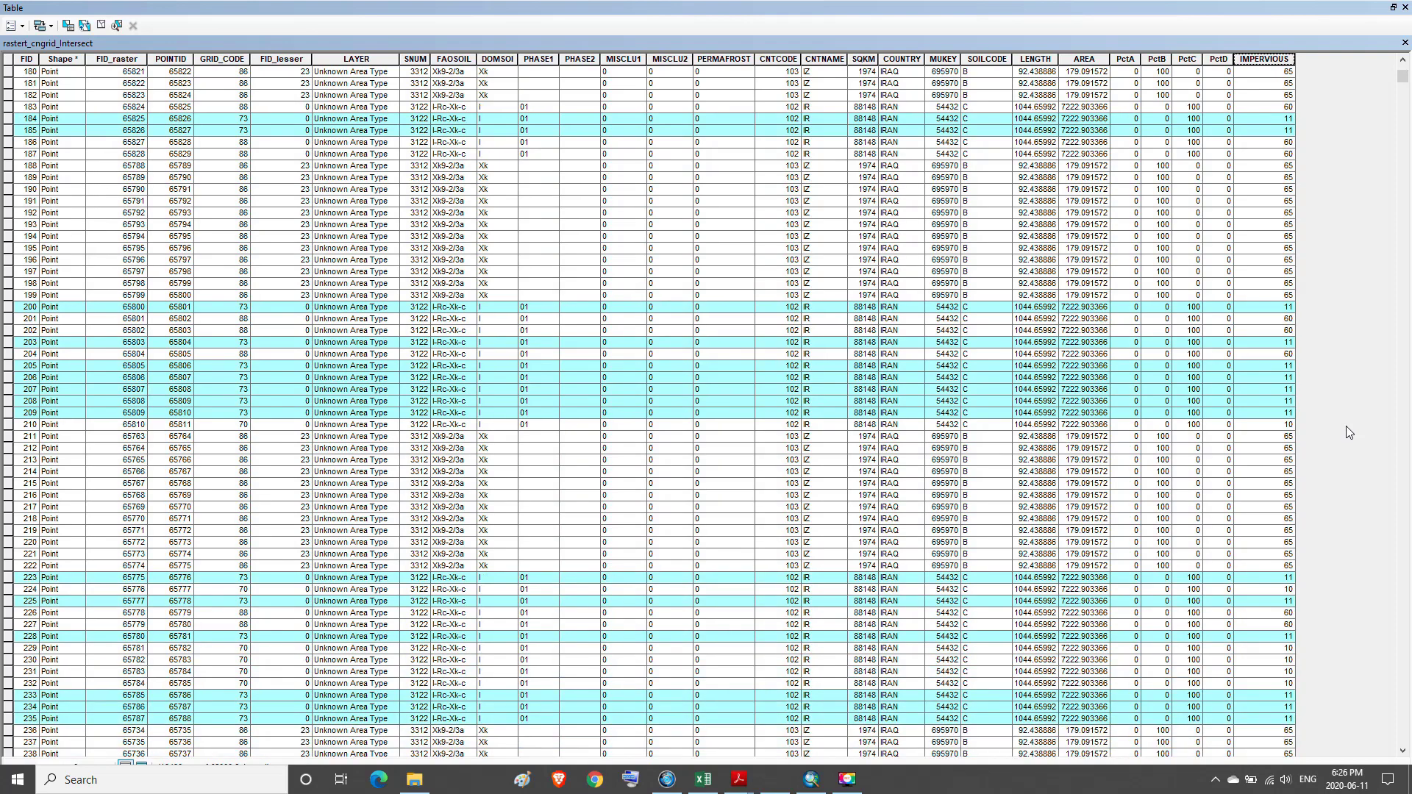
scroll(1347, 430, "down", 10)
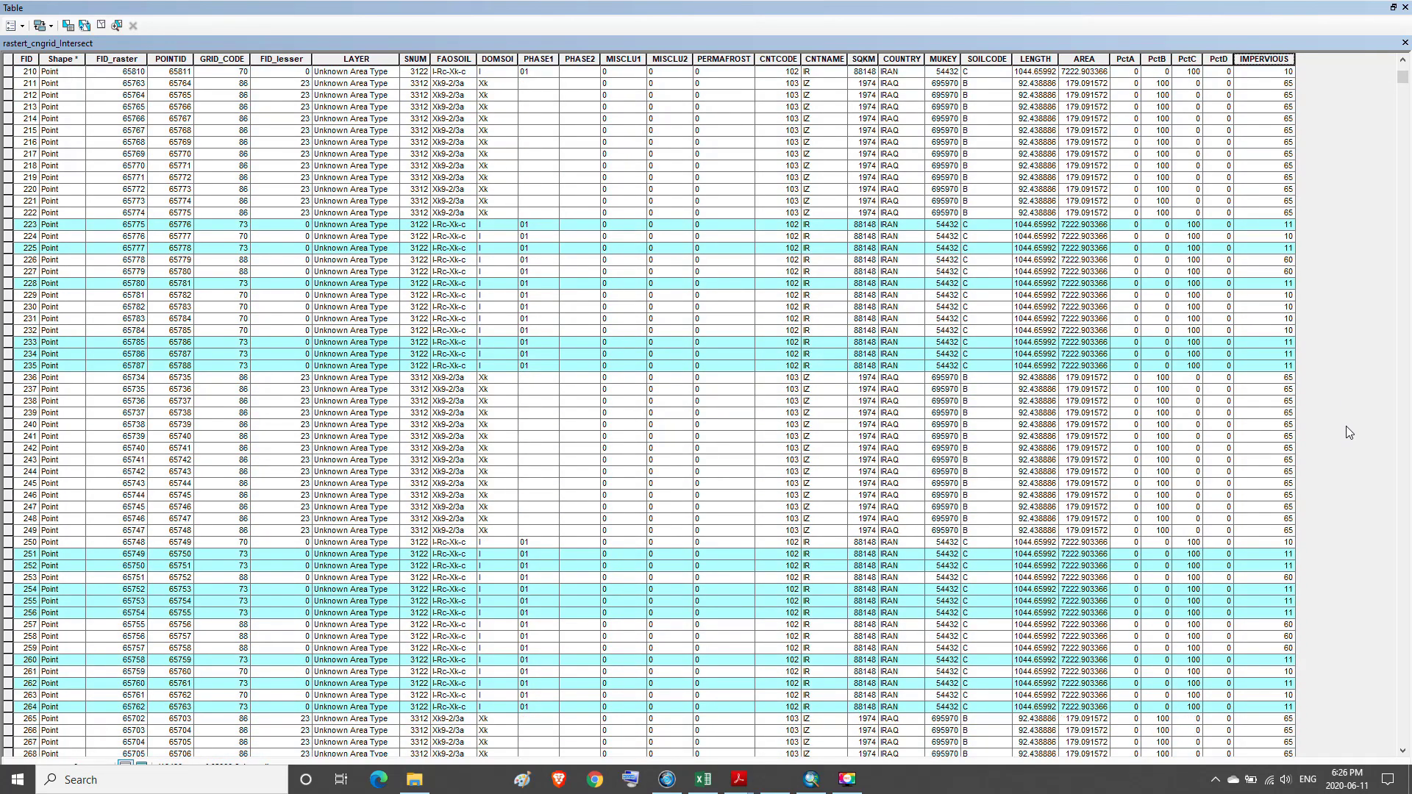
scroll(1347, 432, "down", 15)
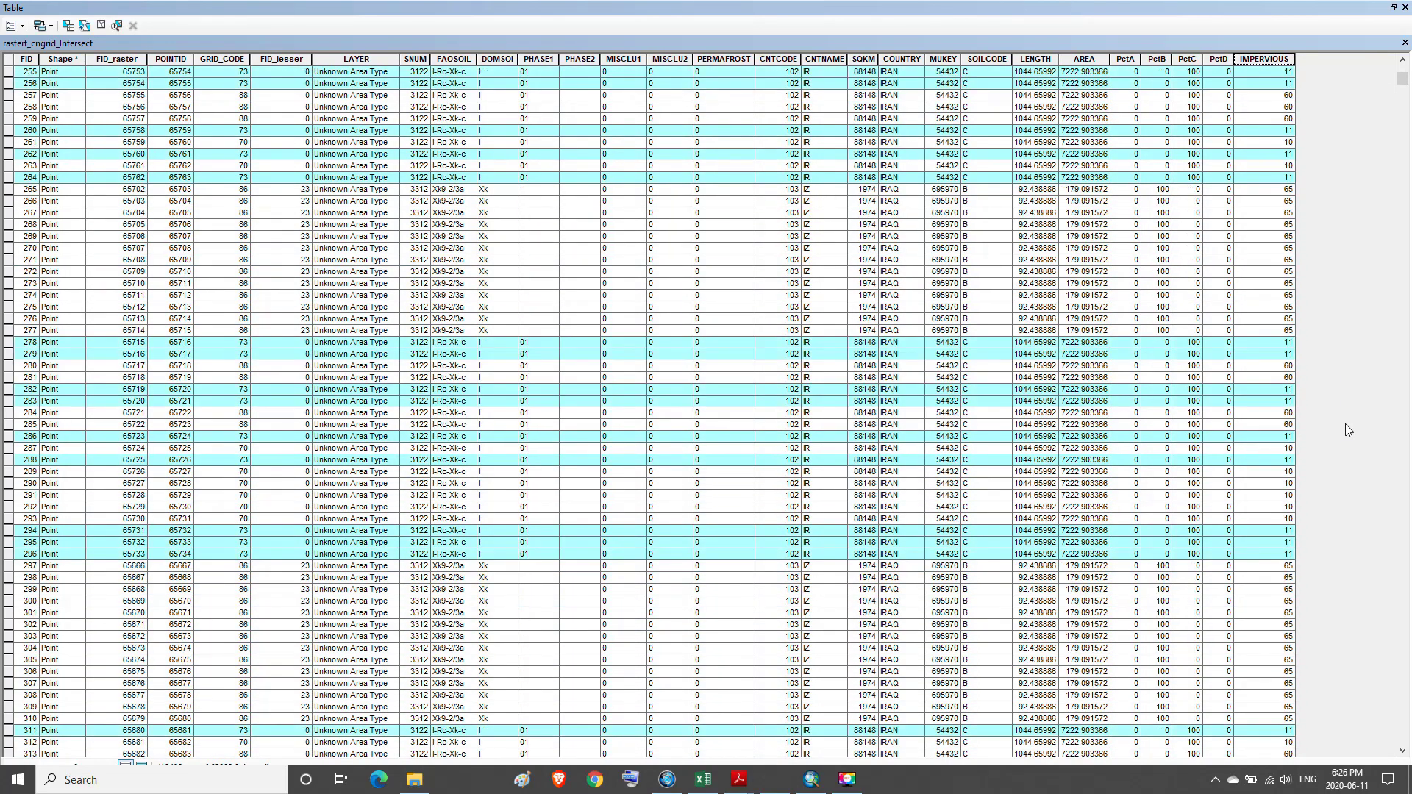
scroll(1346, 425, "down", 18)
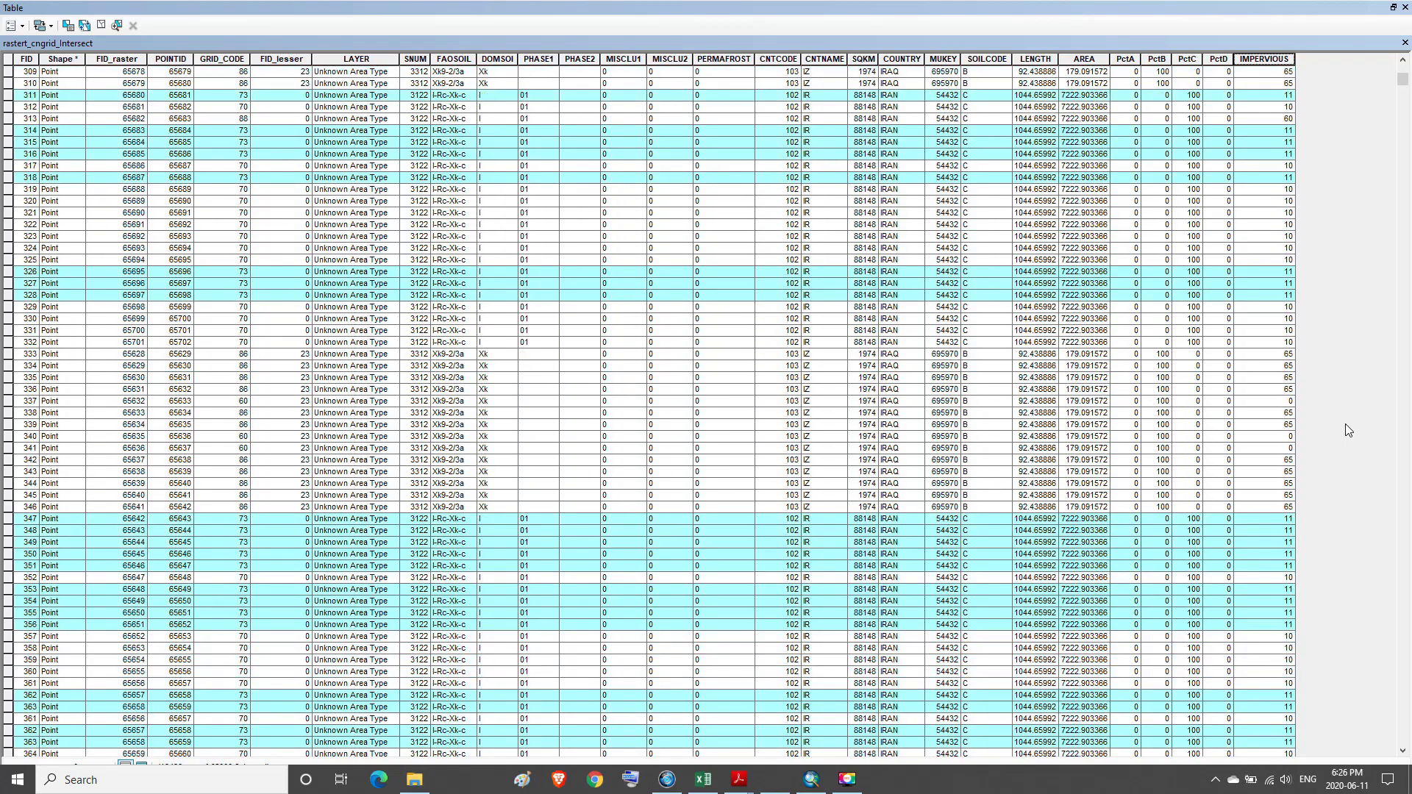
scroll(1346, 425, "down", 12)
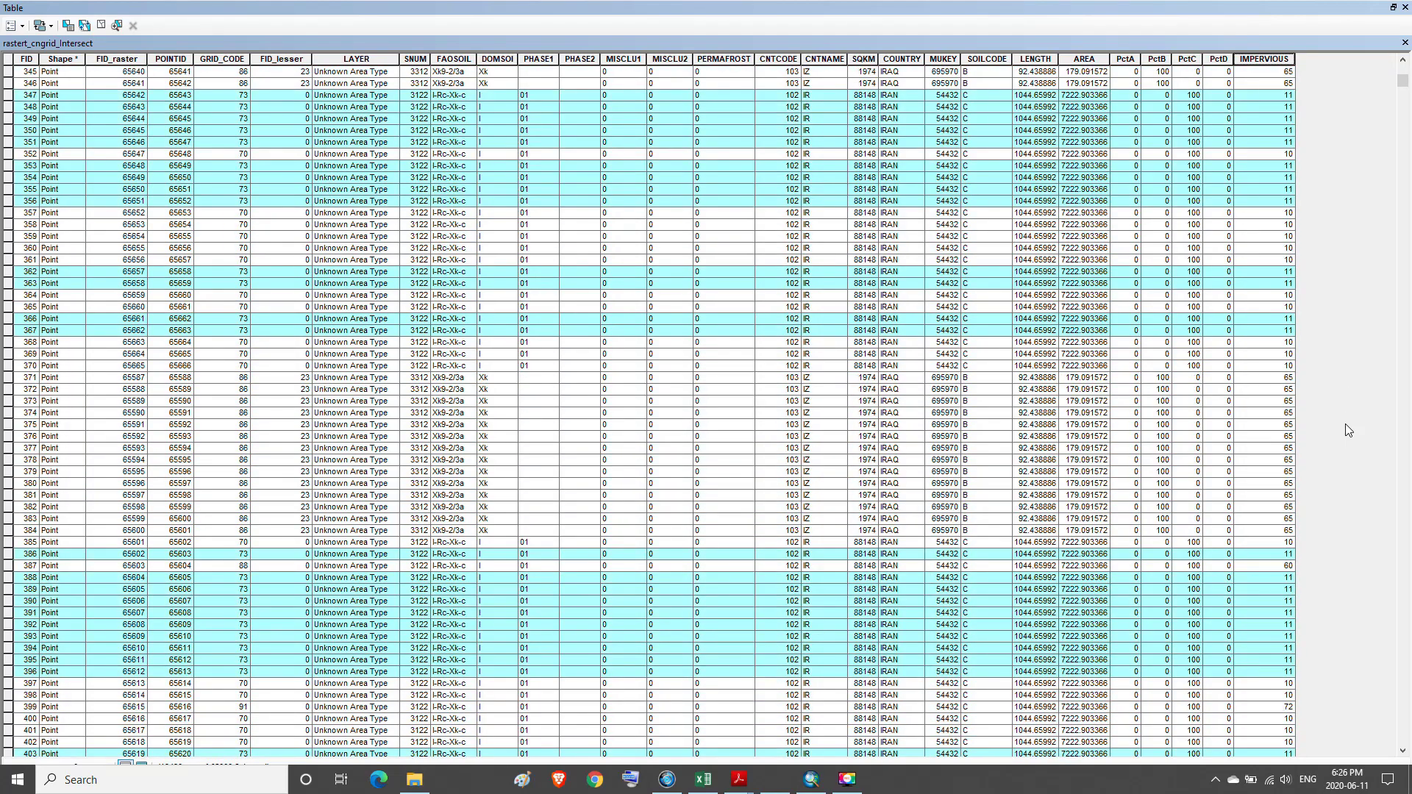
scroll(1345, 425, "down", 20)
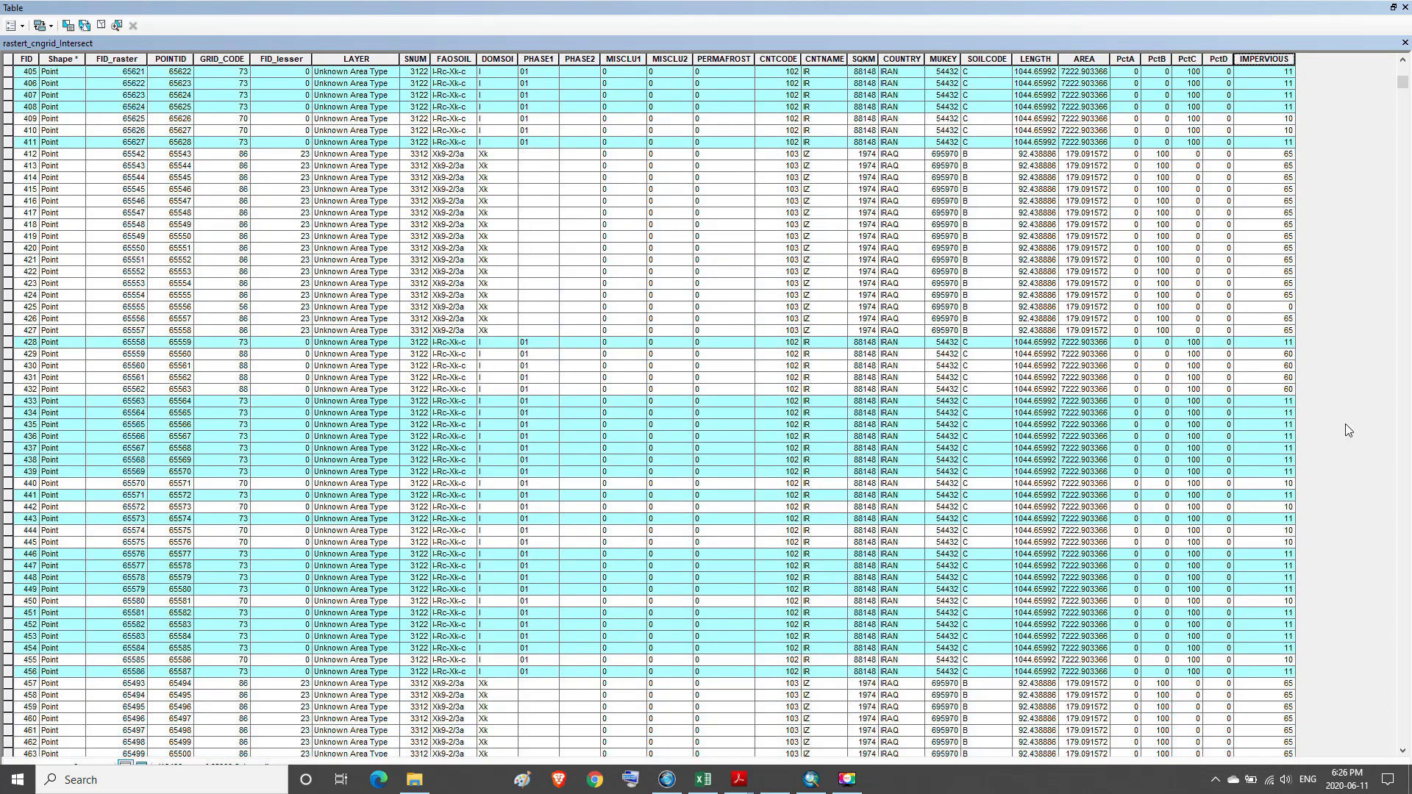
scroll(1345, 423, "down", 9)
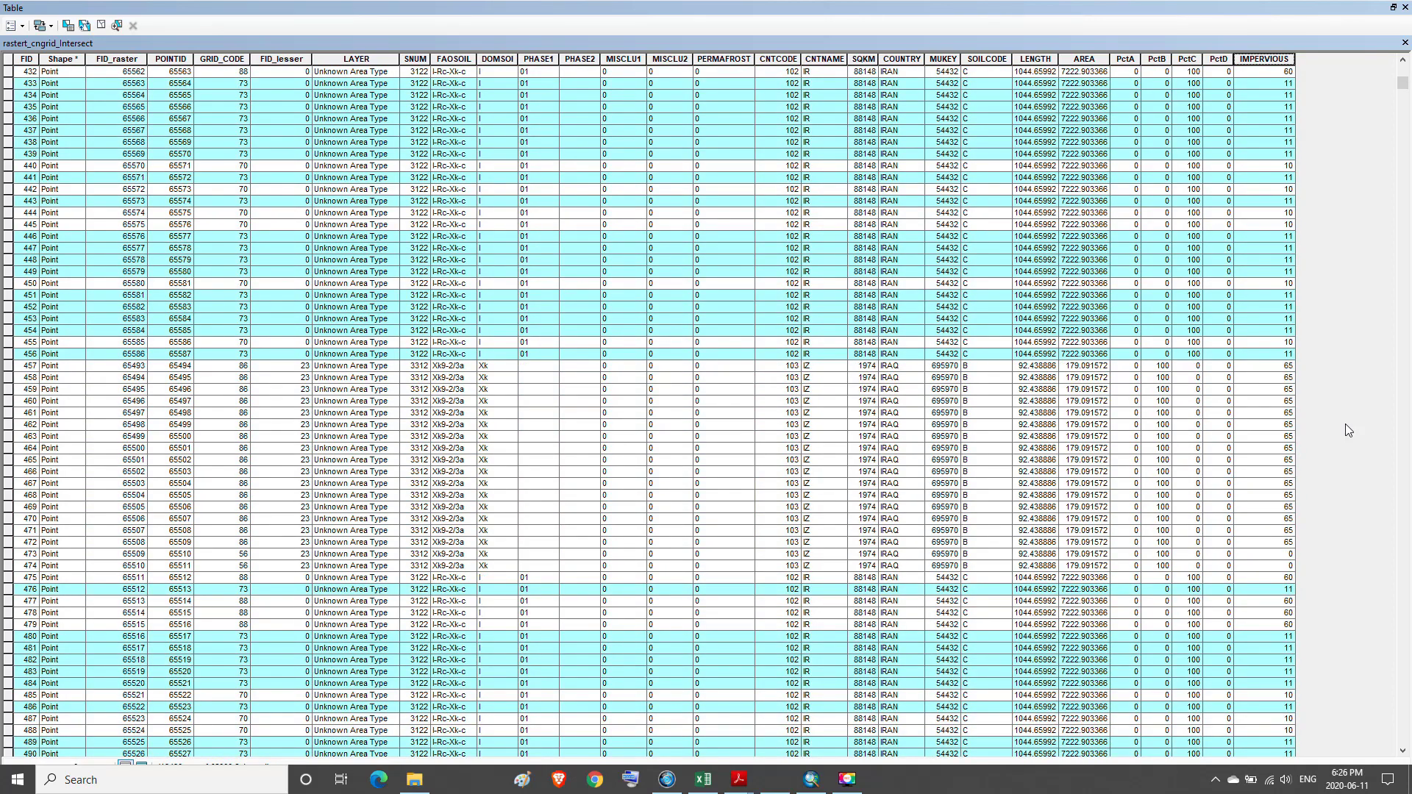
left_click(1272, 544)
left_click(1273, 555)
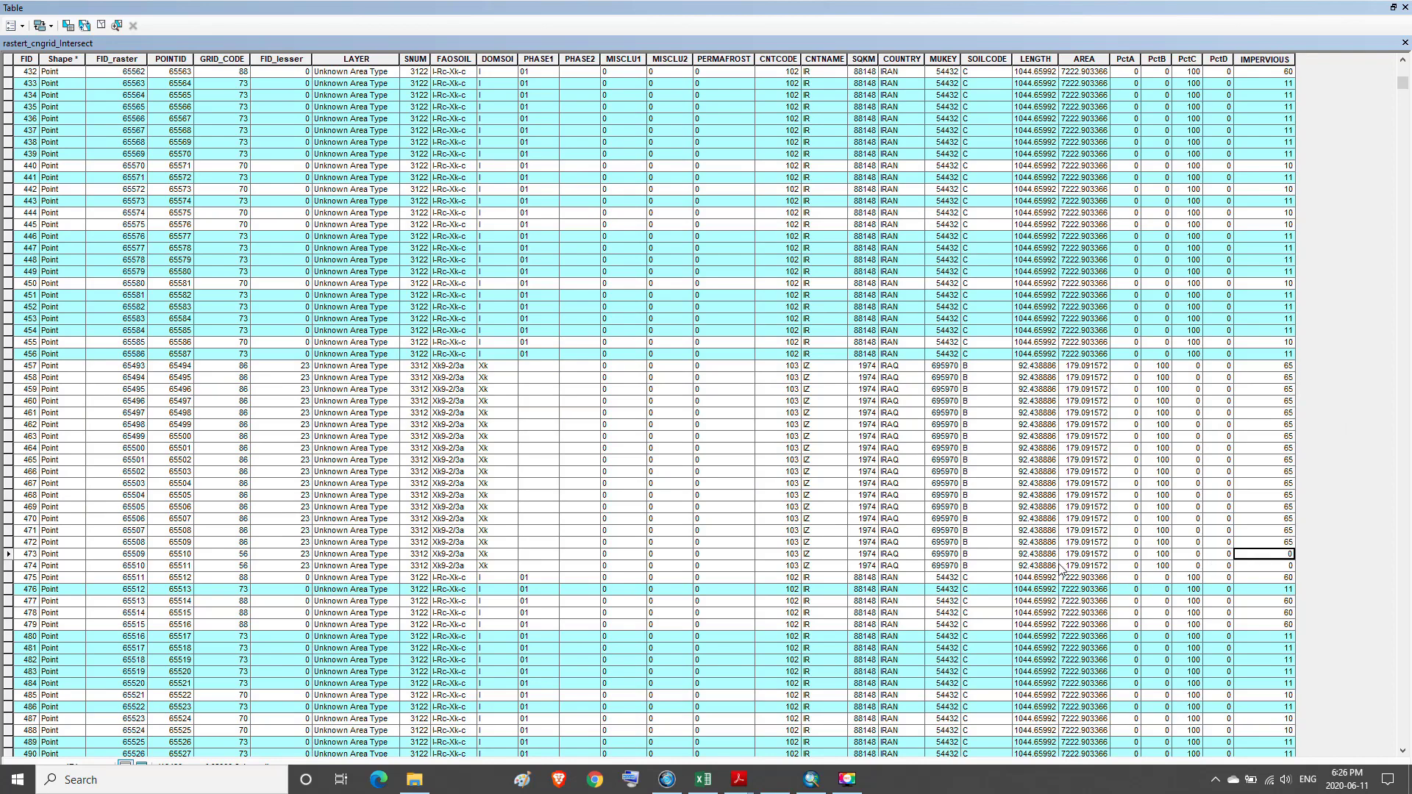
- Check the soil code and grid code of FID 473, then restore the table to its smaller size
left_click(975, 556)
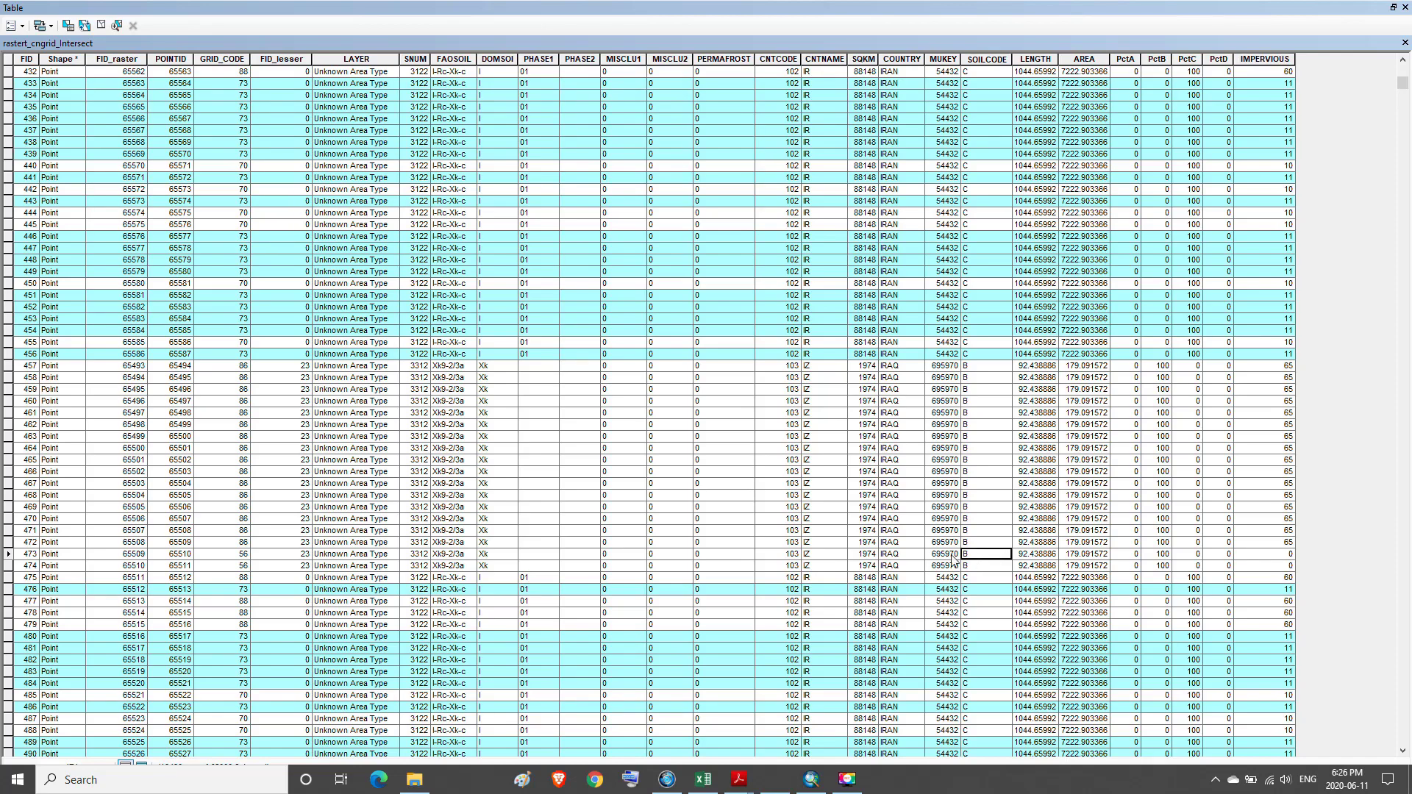
left_click(230, 557)
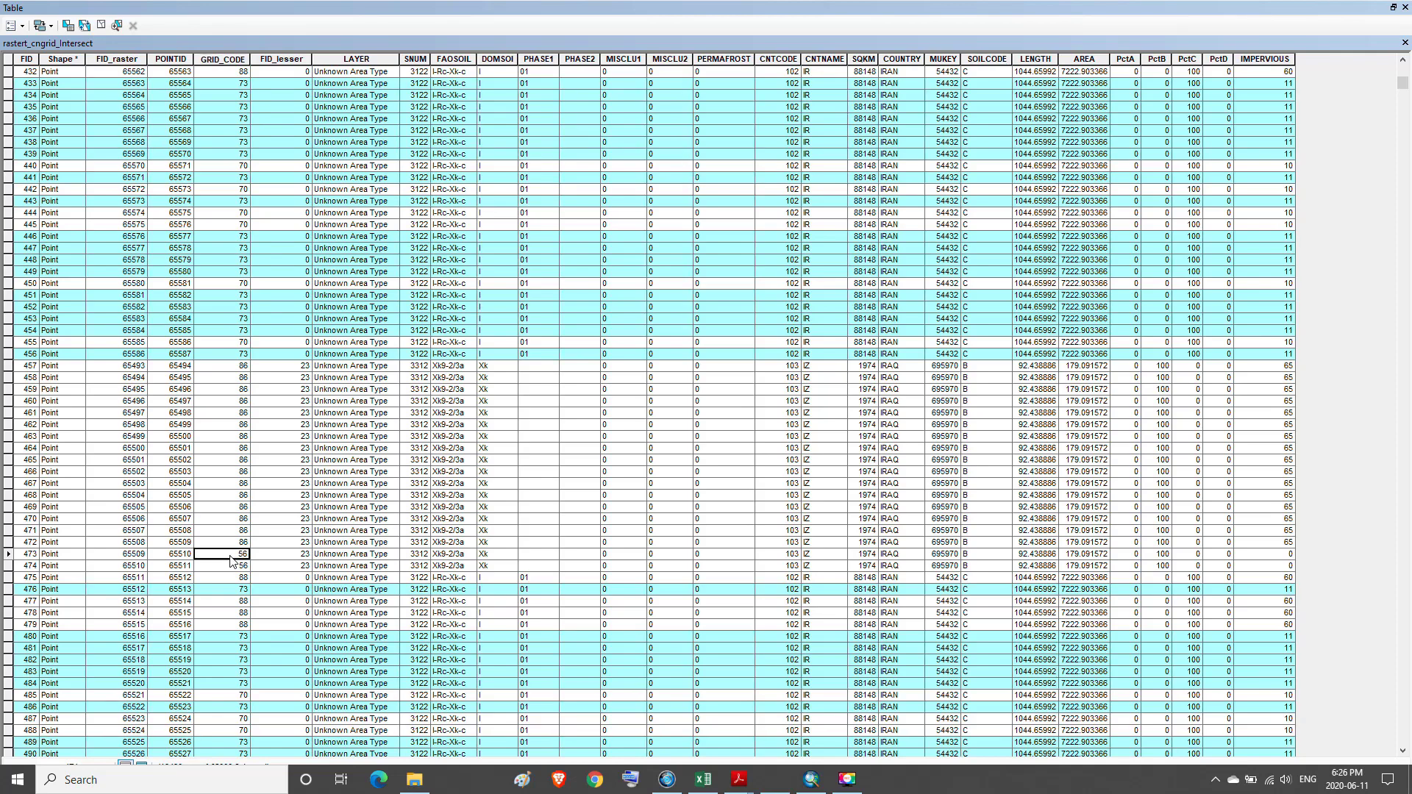
left_click(1394, 8)
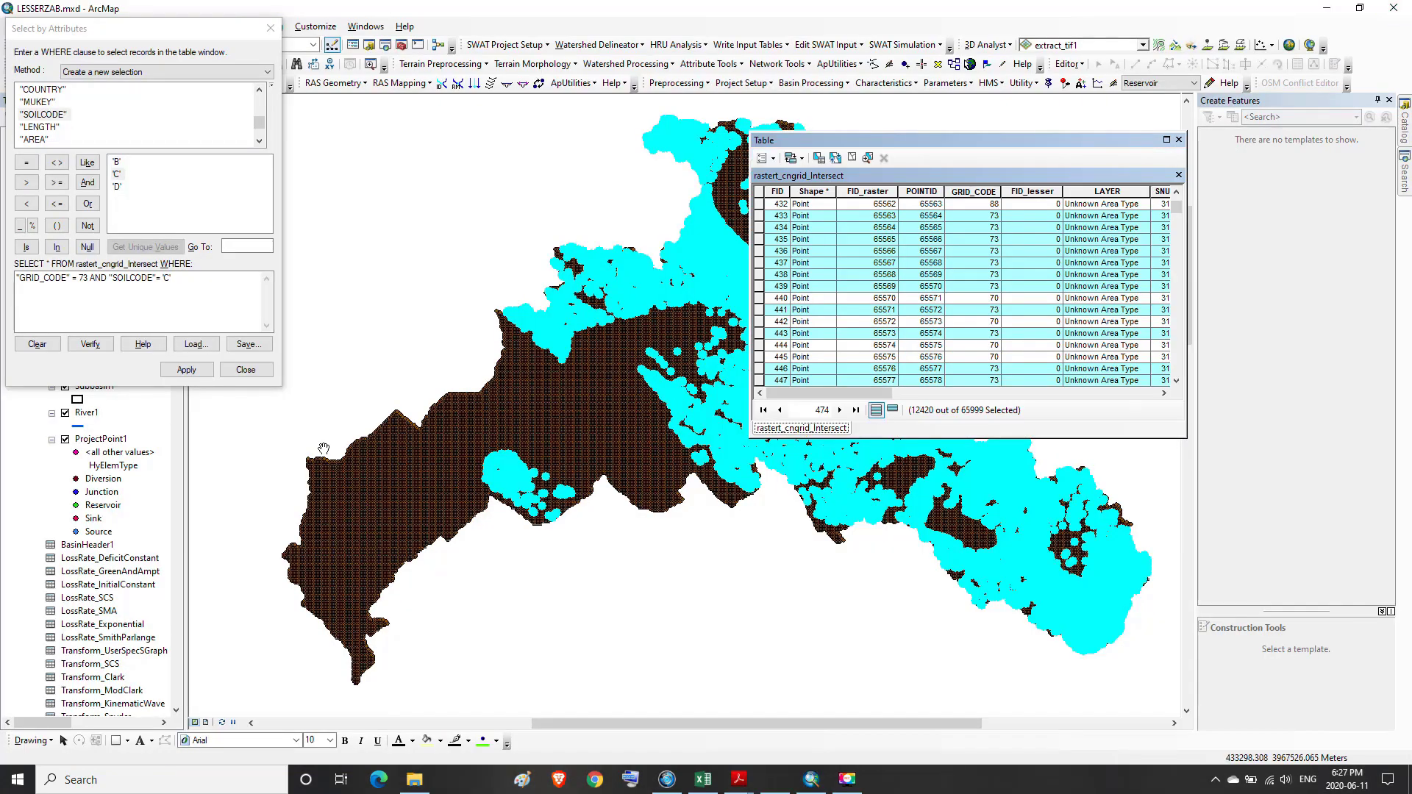
- Change the selection query to "GRID_CODE" = 56 AND "SOILCODE" = 'B', apply it and check the selected records in the table
left_click(89, 281)
key("BackSpace")
key("BackSpace")
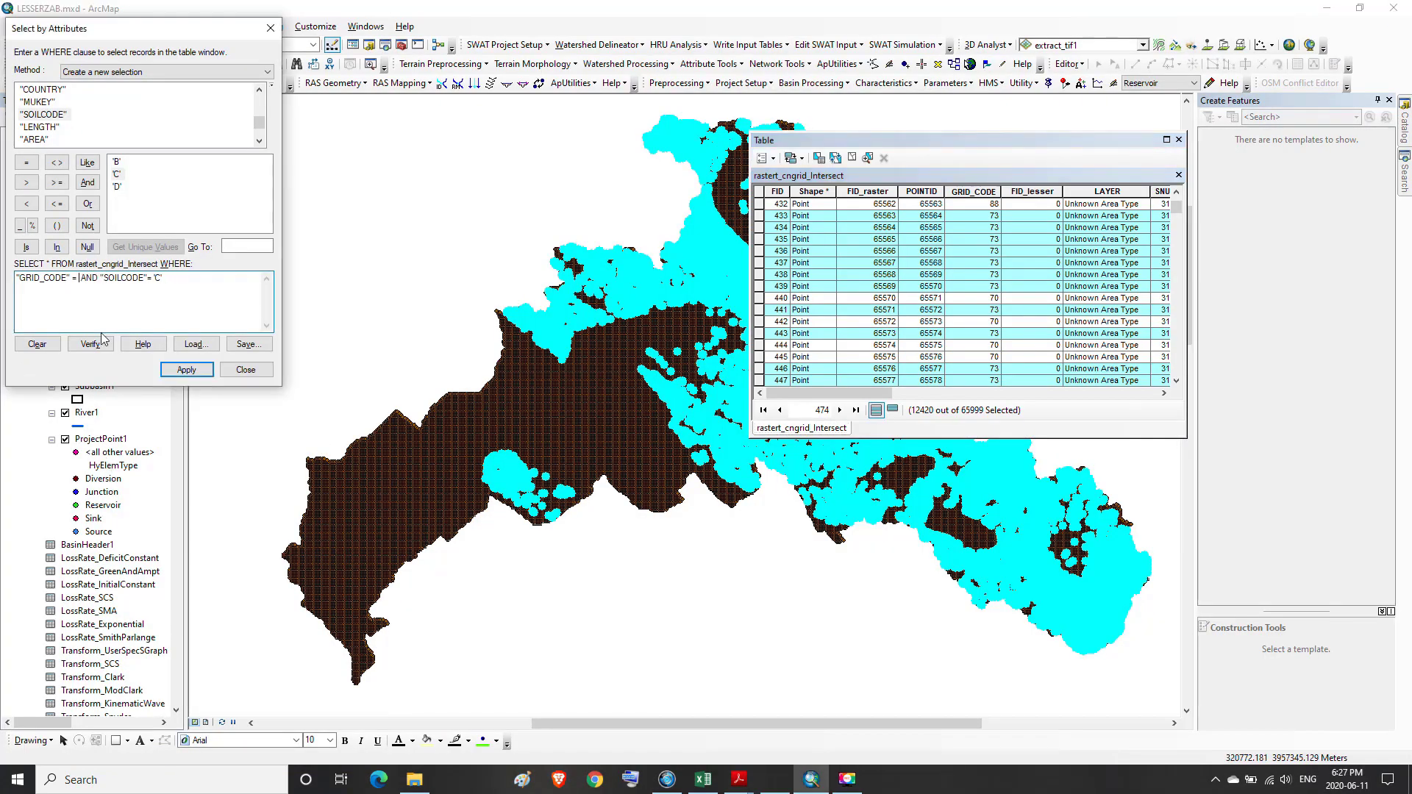
type("56")
left_click(187, 370)
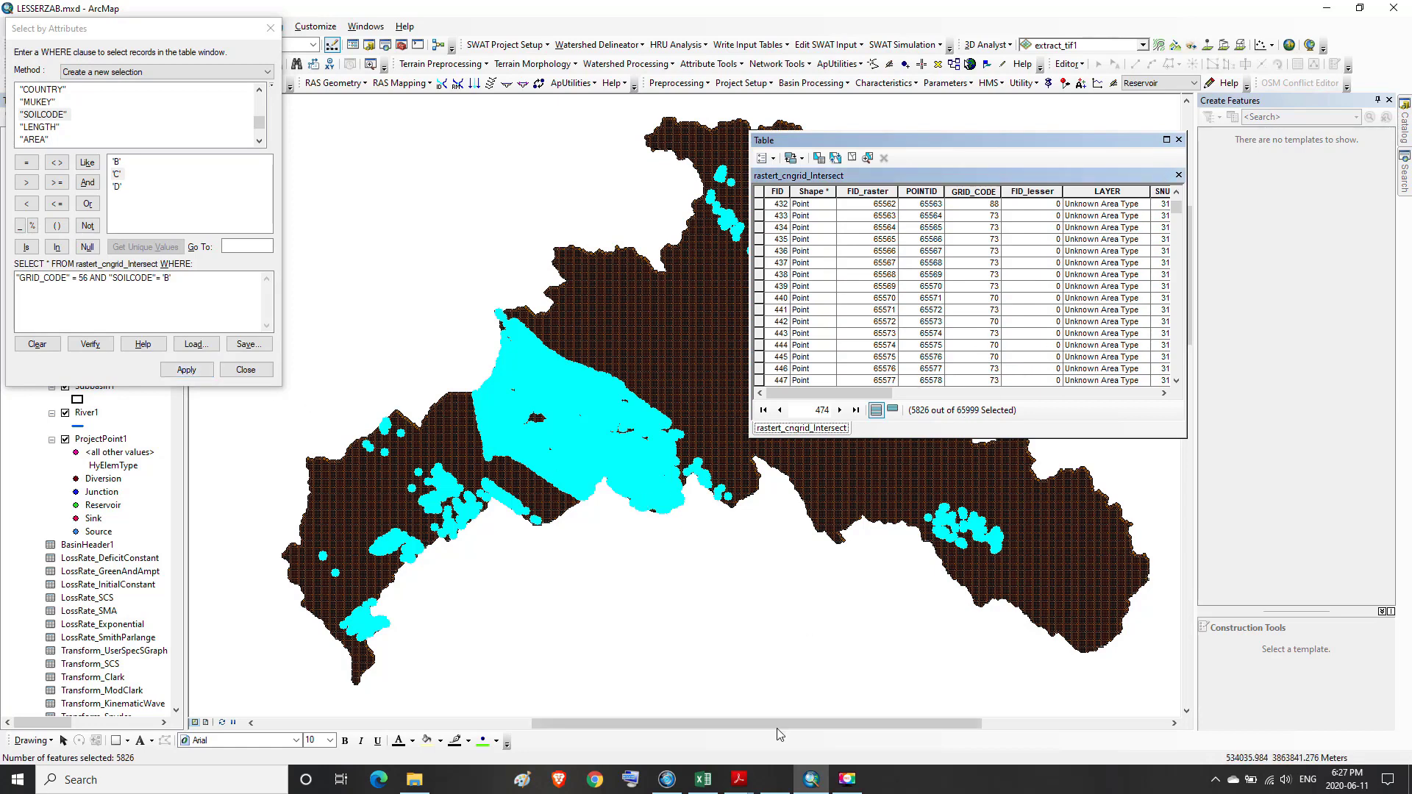
left_click_drag(855, 397, 1133, 406)
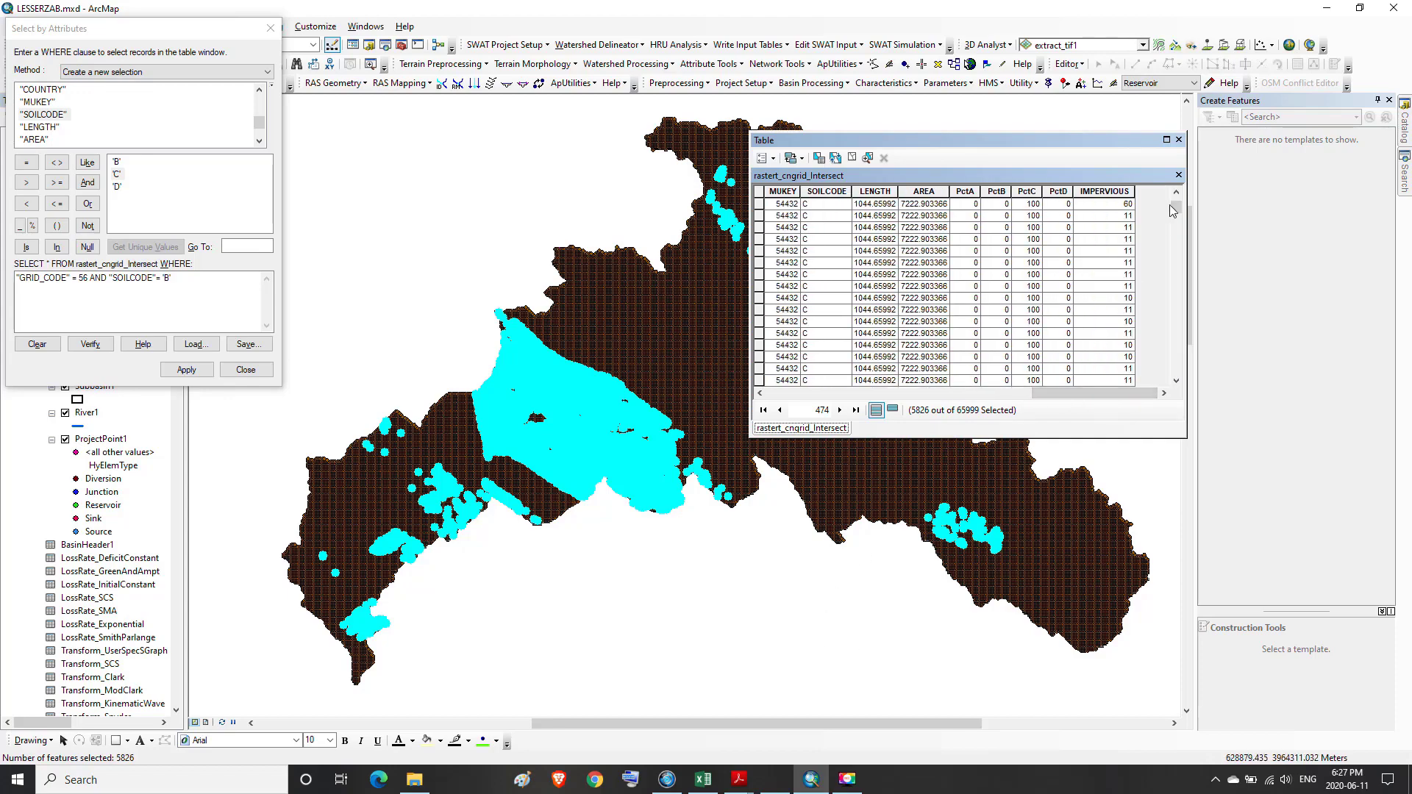
left_click(1168, 139)
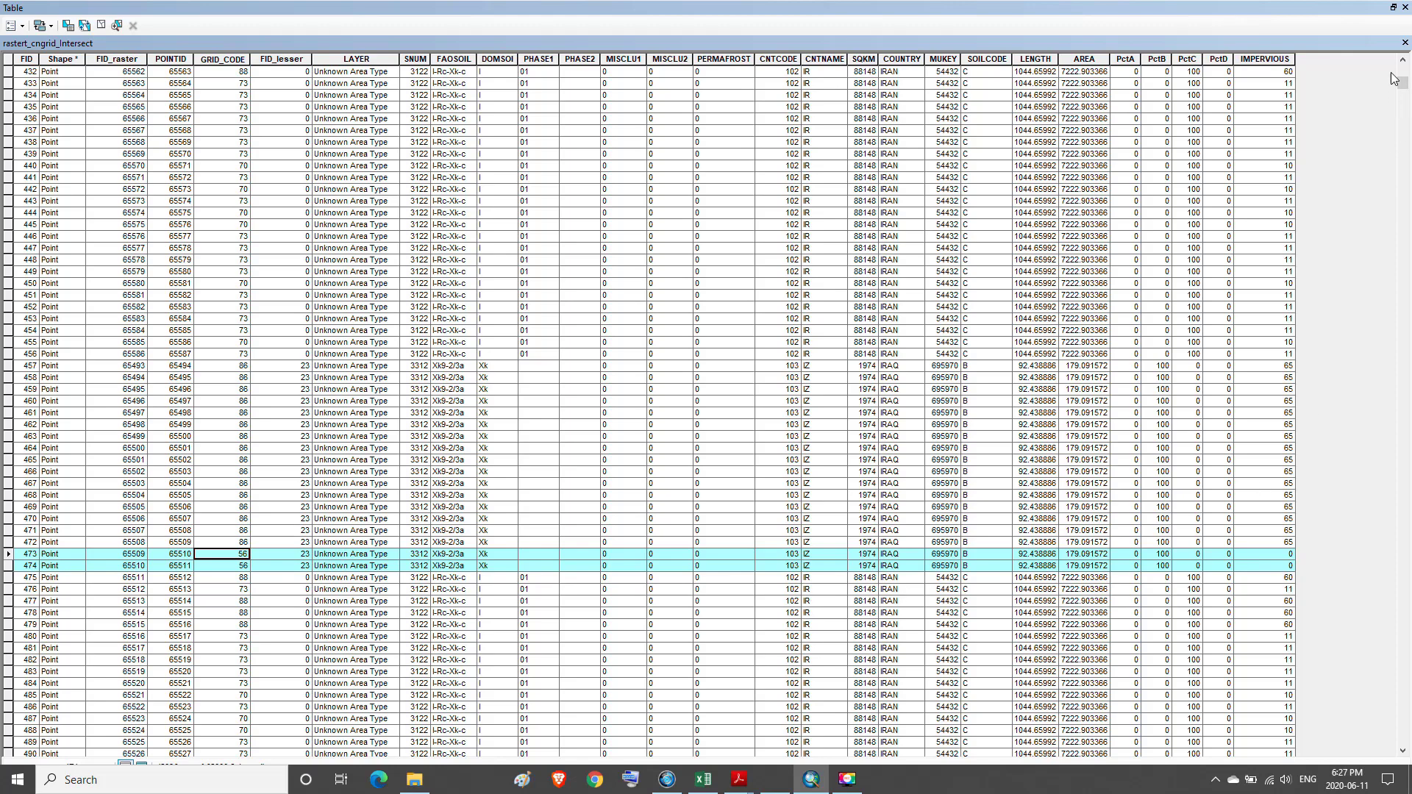
left_click(1394, 7)
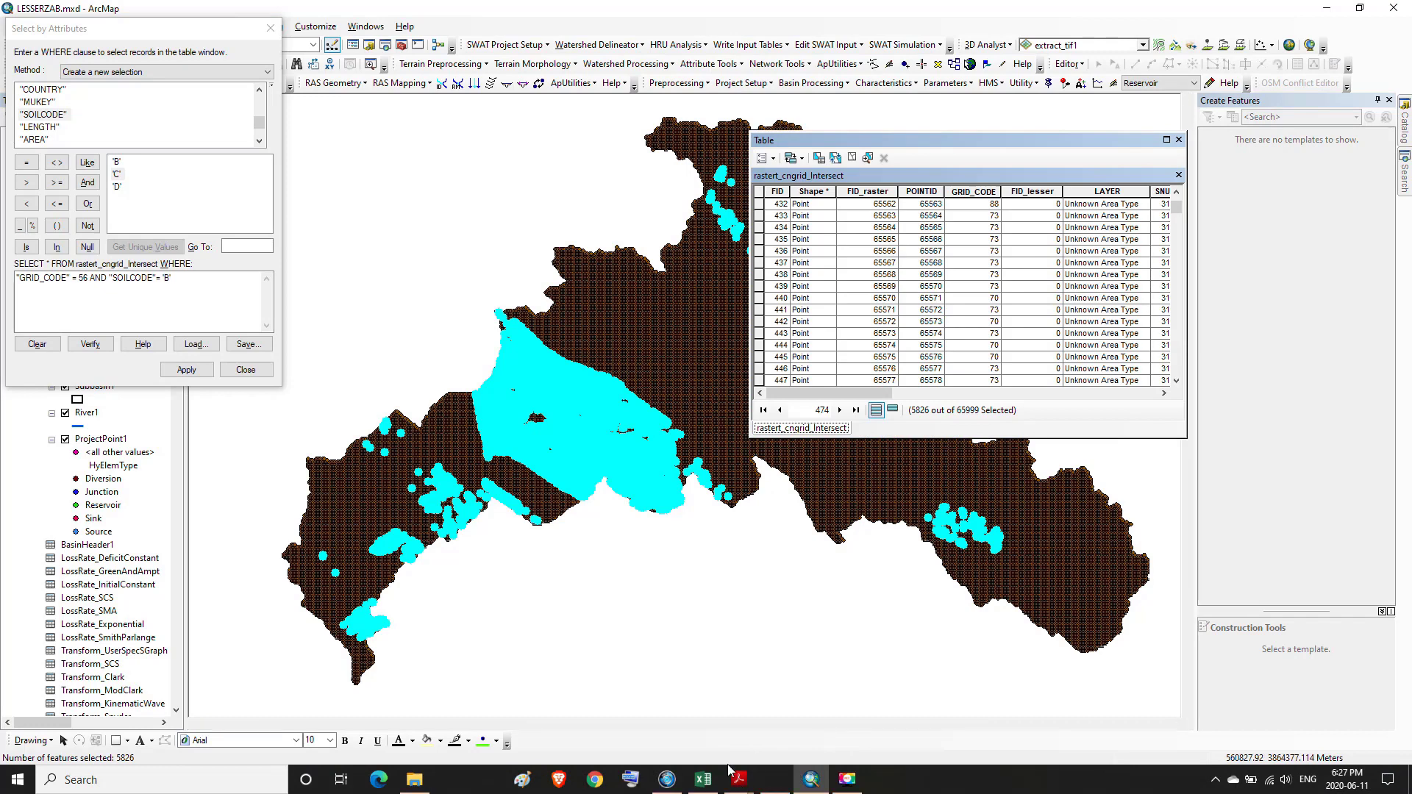
- Switch to 5.PDF and look up the average percent impervious area for the soil group B curve number closest to 56
mouse_move(739, 784)
left_click(851, 735)
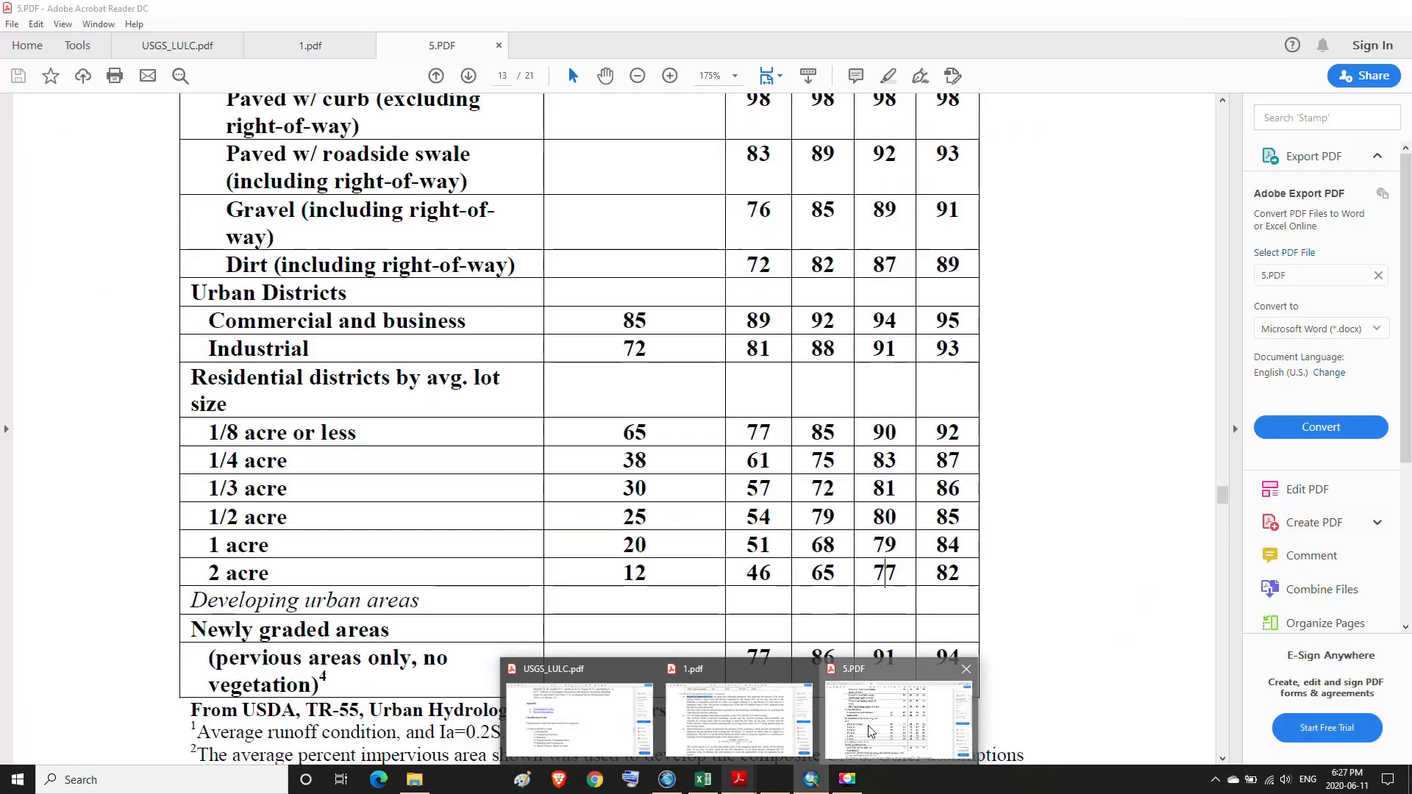
scroll(886, 470, "up", 10)
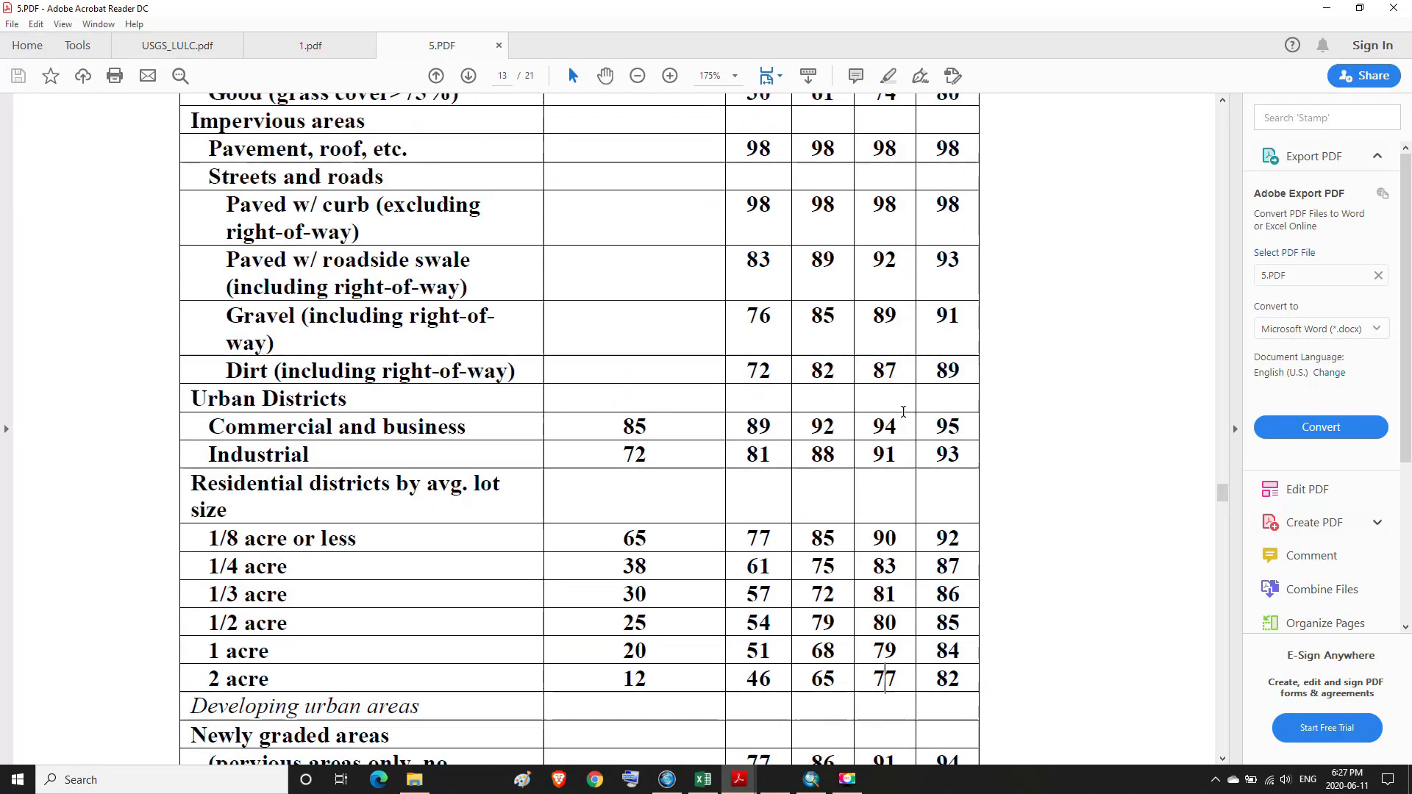
scroll(830, 186, "down", 10)
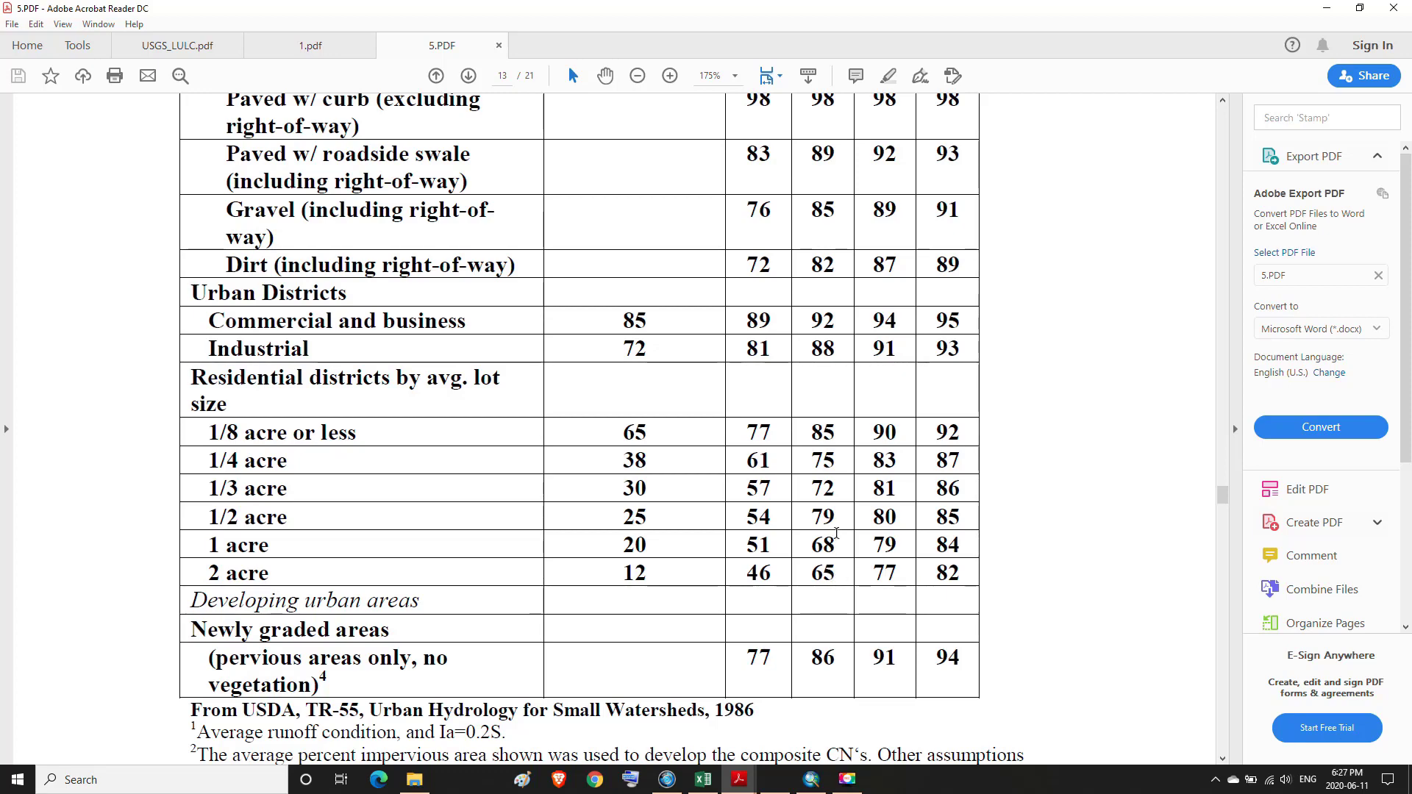
left_click_drag(838, 566, 811, 572)
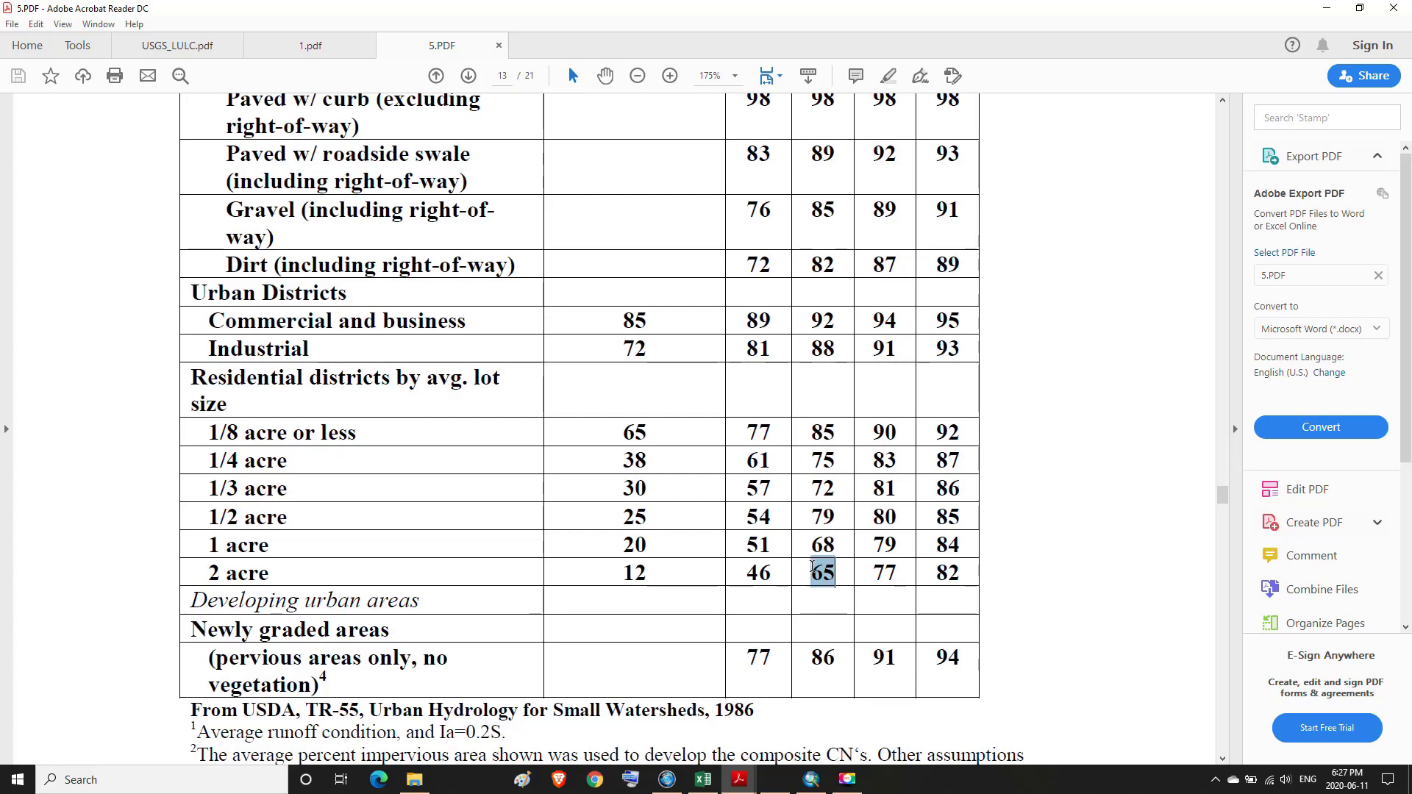
left_click_drag(653, 573, 618, 574)
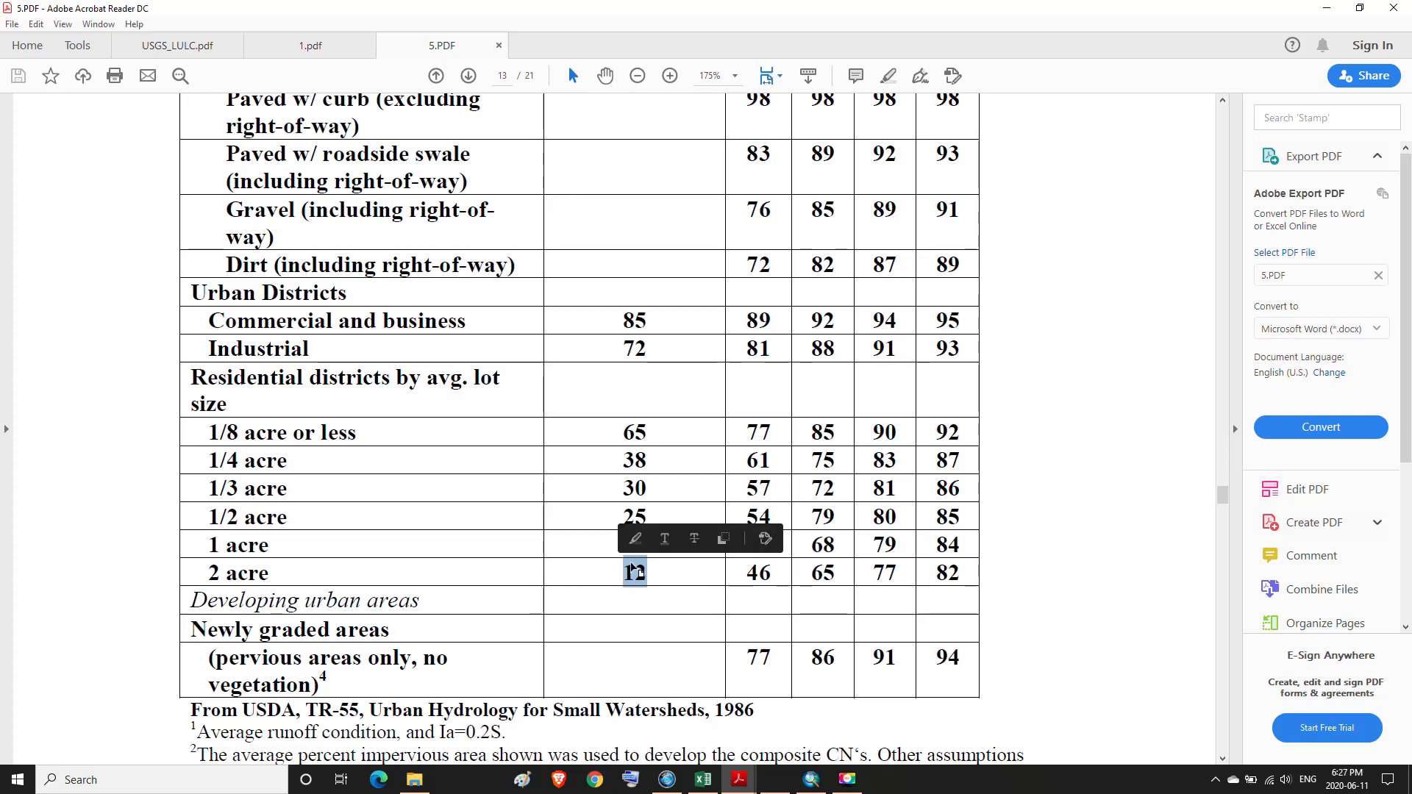
left_click(844, 617)
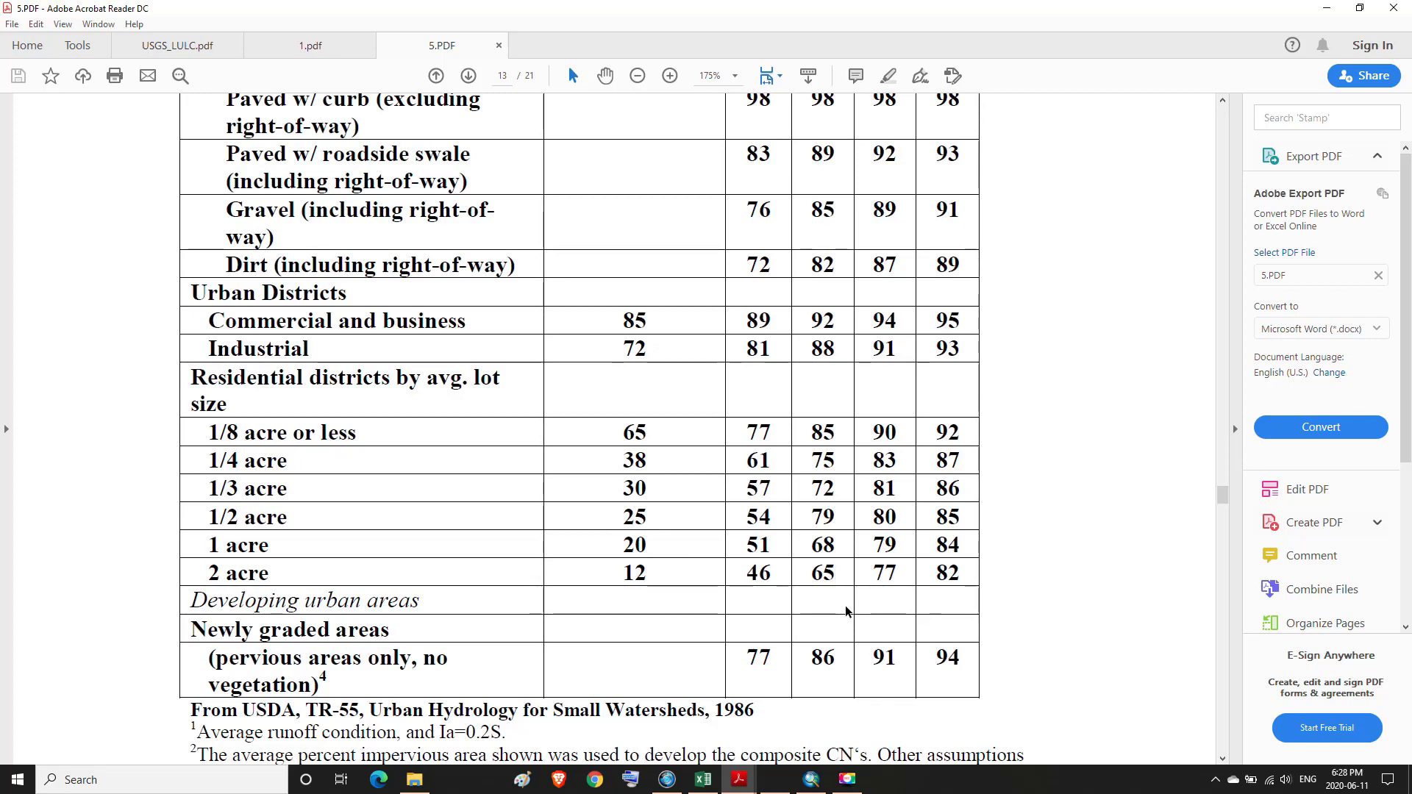
- Return to ArcMap and recalculate the IMPERVIOUS field for the selected records with grid code 56 and soil code B
mouse_move(812, 785)
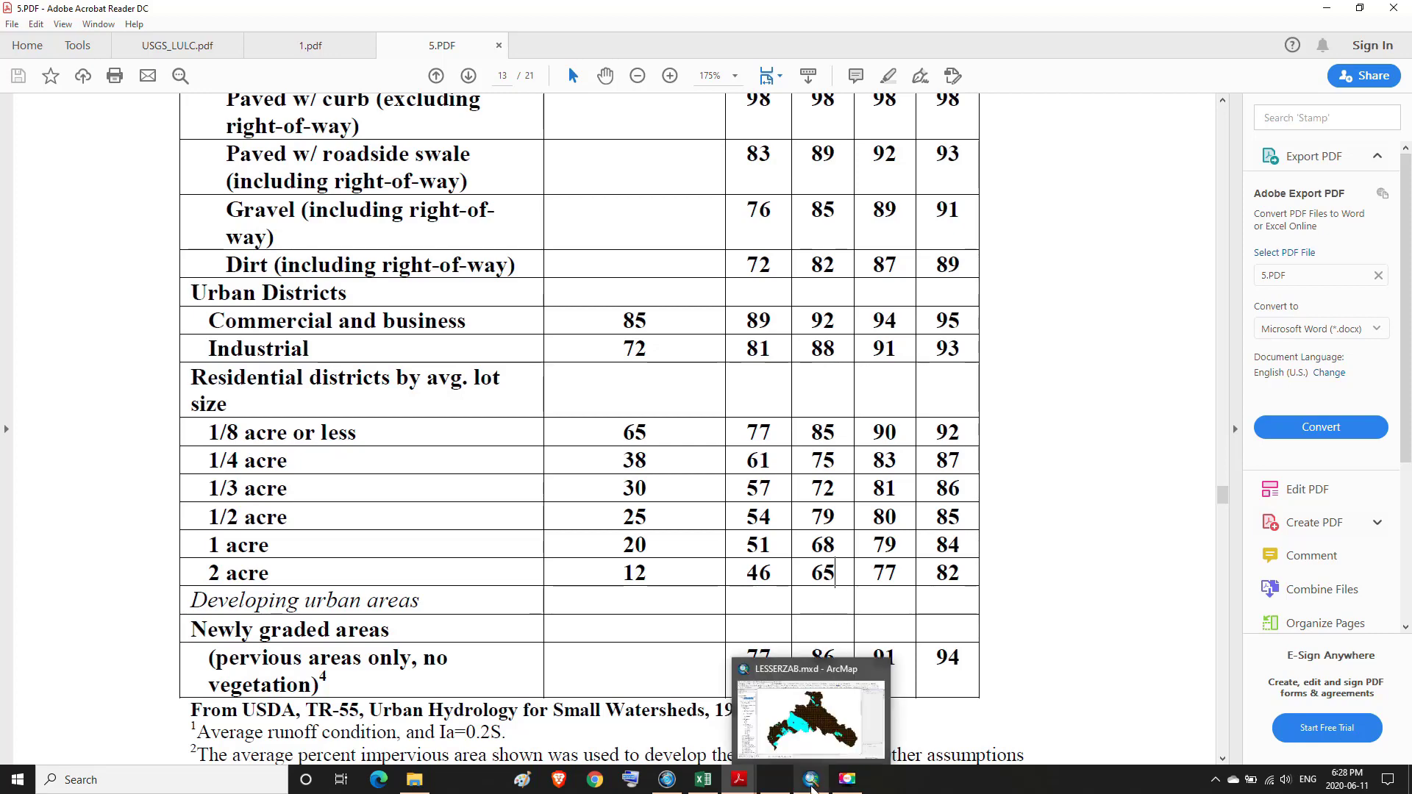
left_click(812, 786)
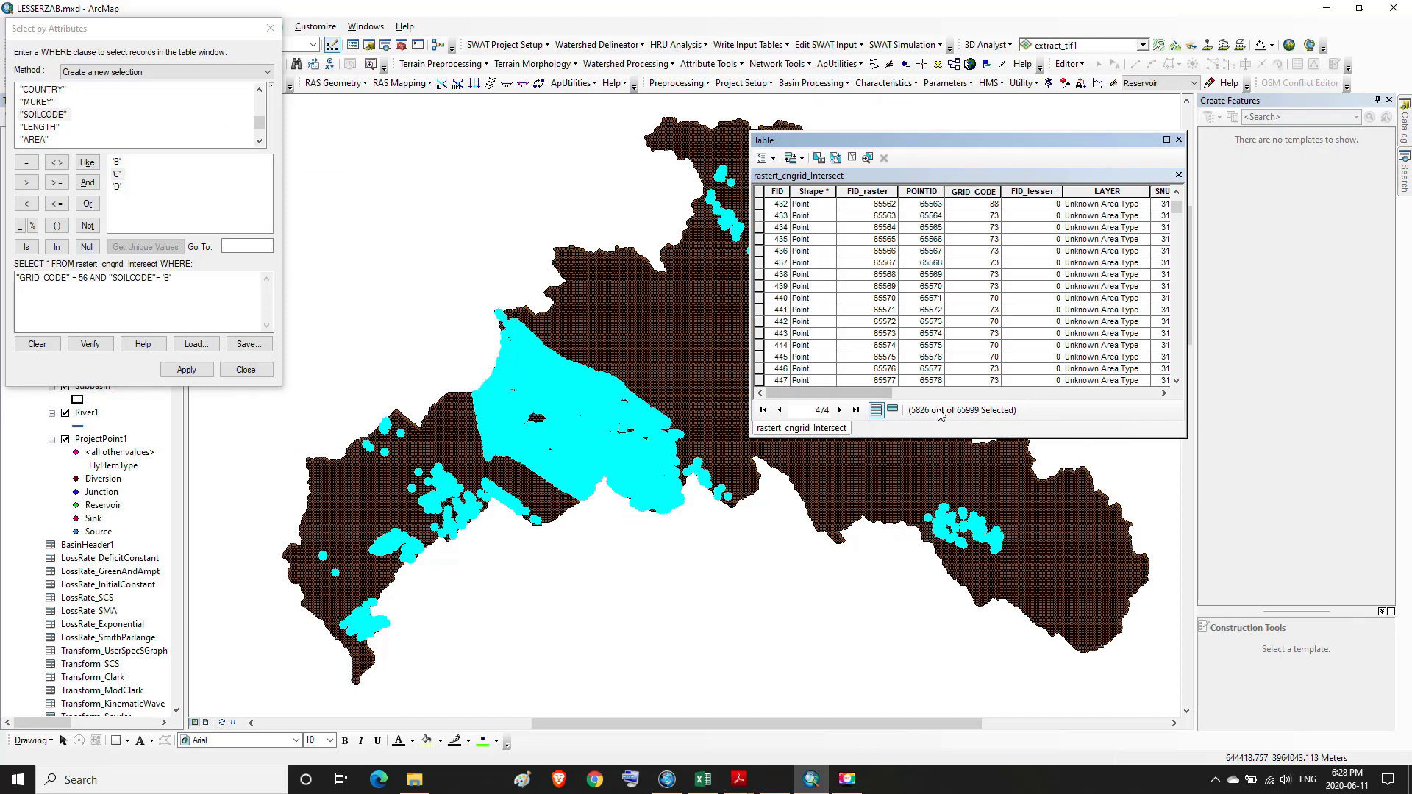
left_click_drag(875, 395, 1145, 414)
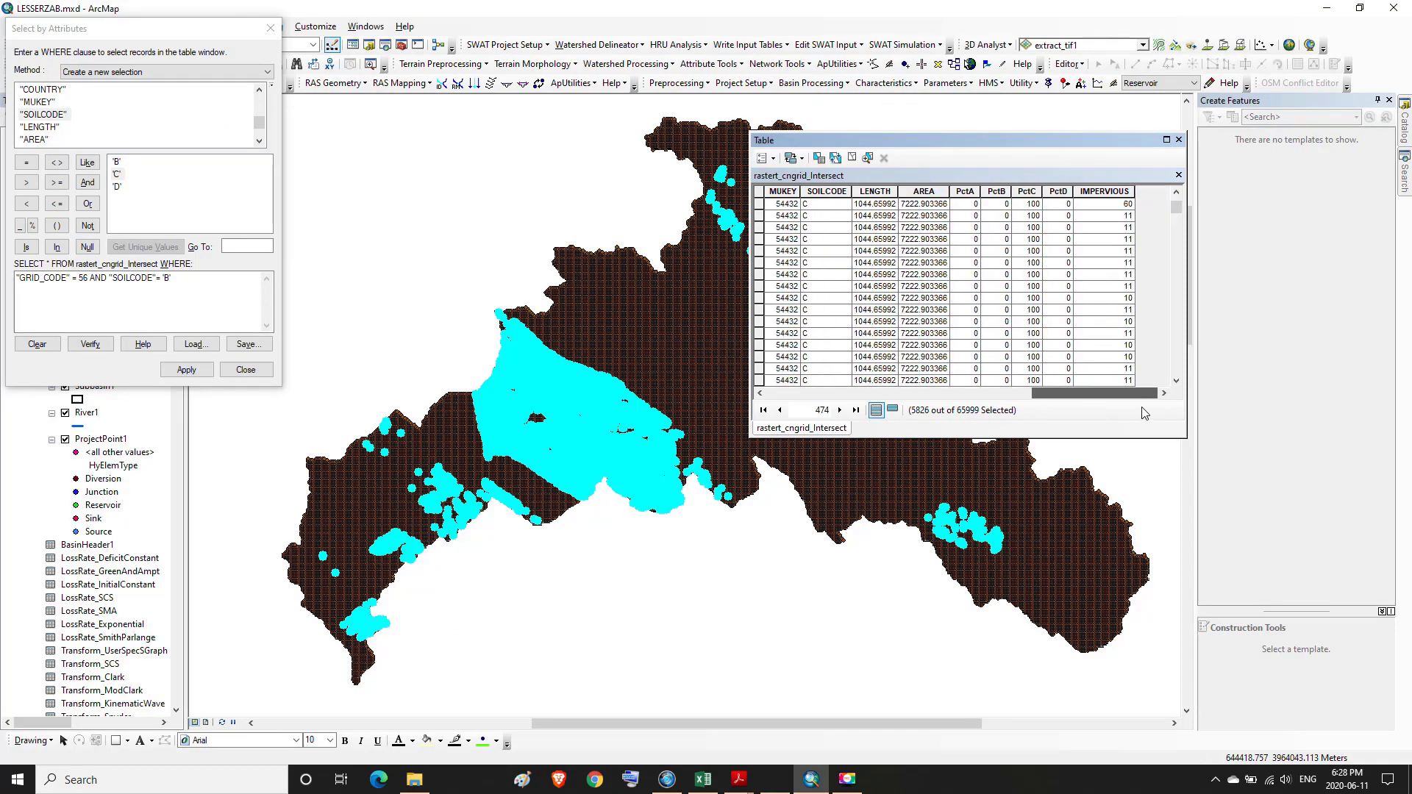
left_click(1102, 186)
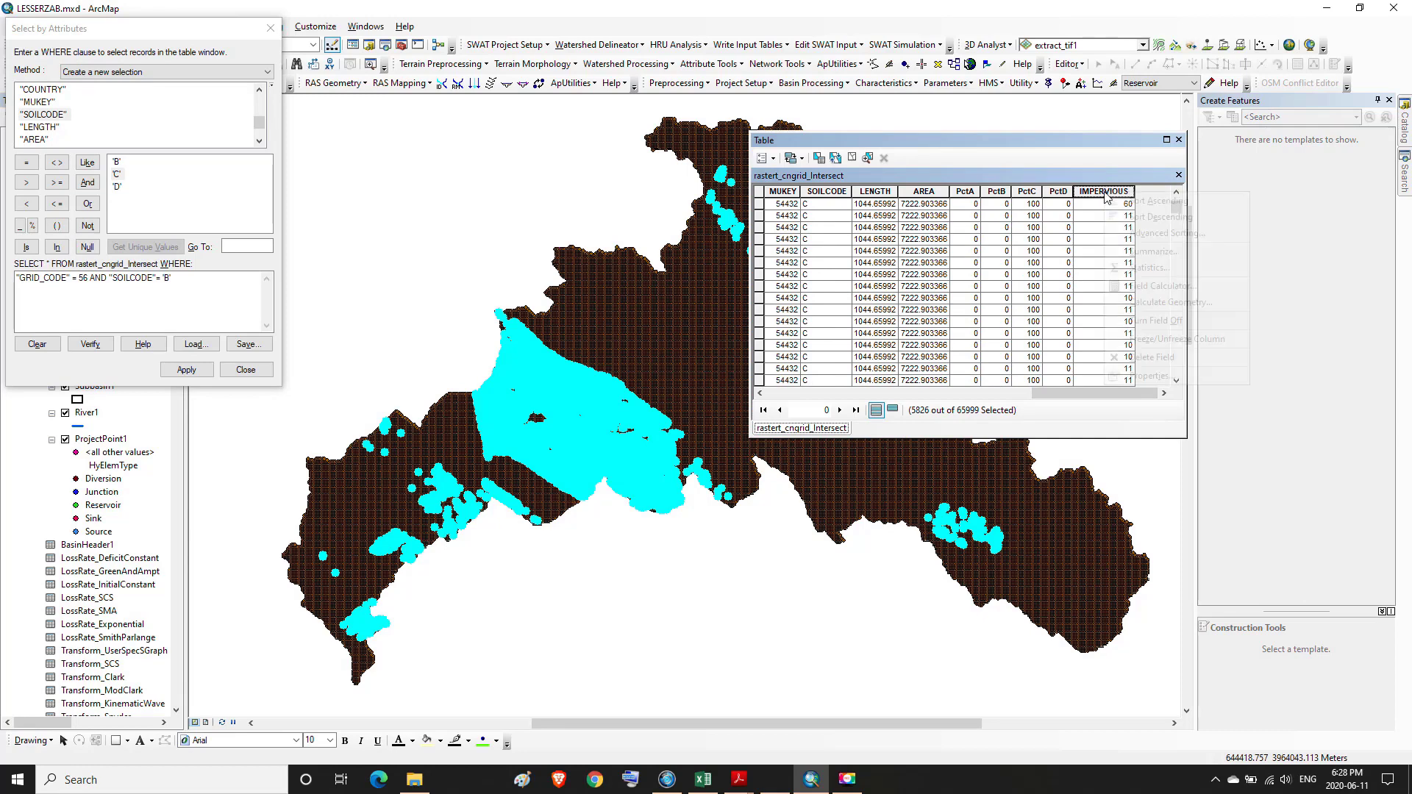
right_click(1103, 192)
left_click(1141, 287)
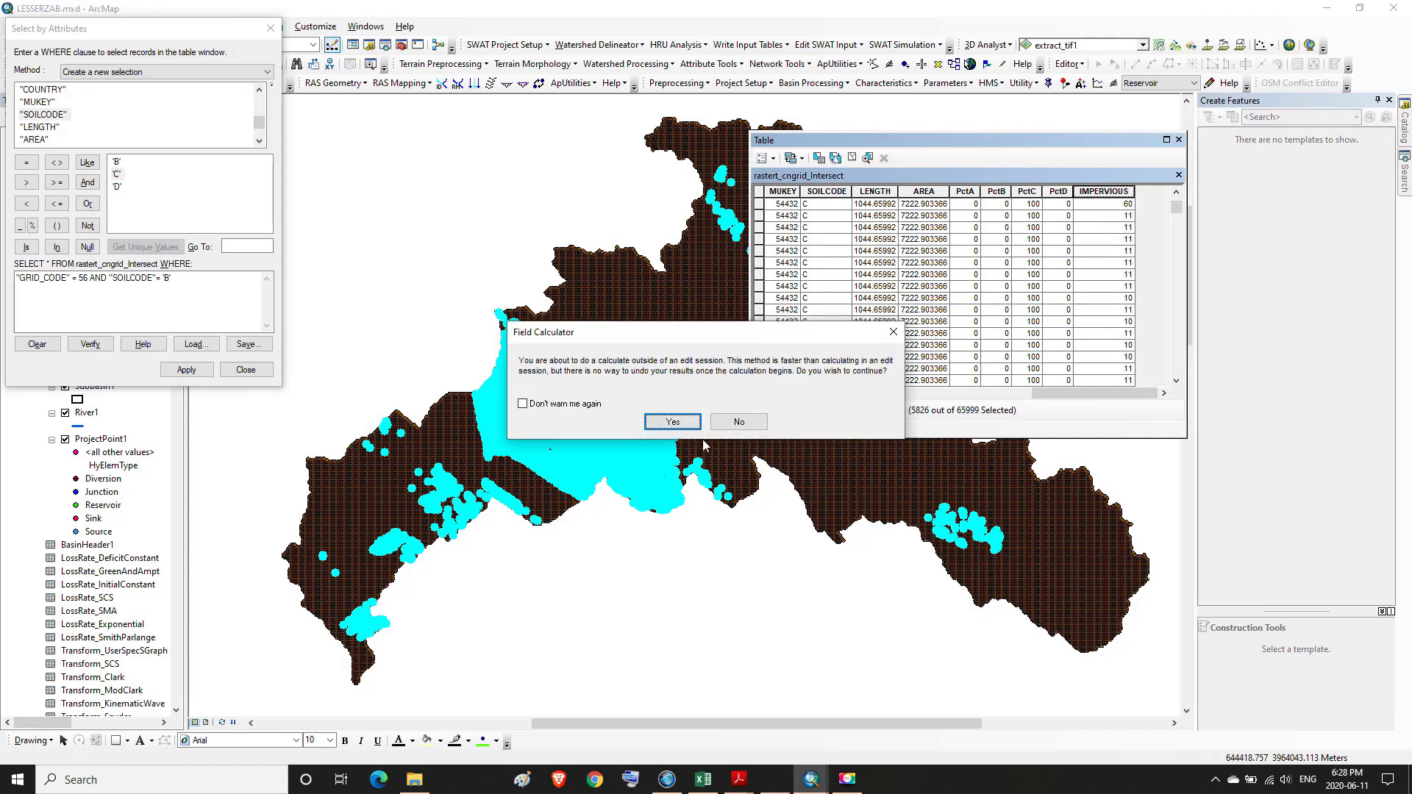
left_click(672, 422)
left_click(552, 416)
double_click(550, 416)
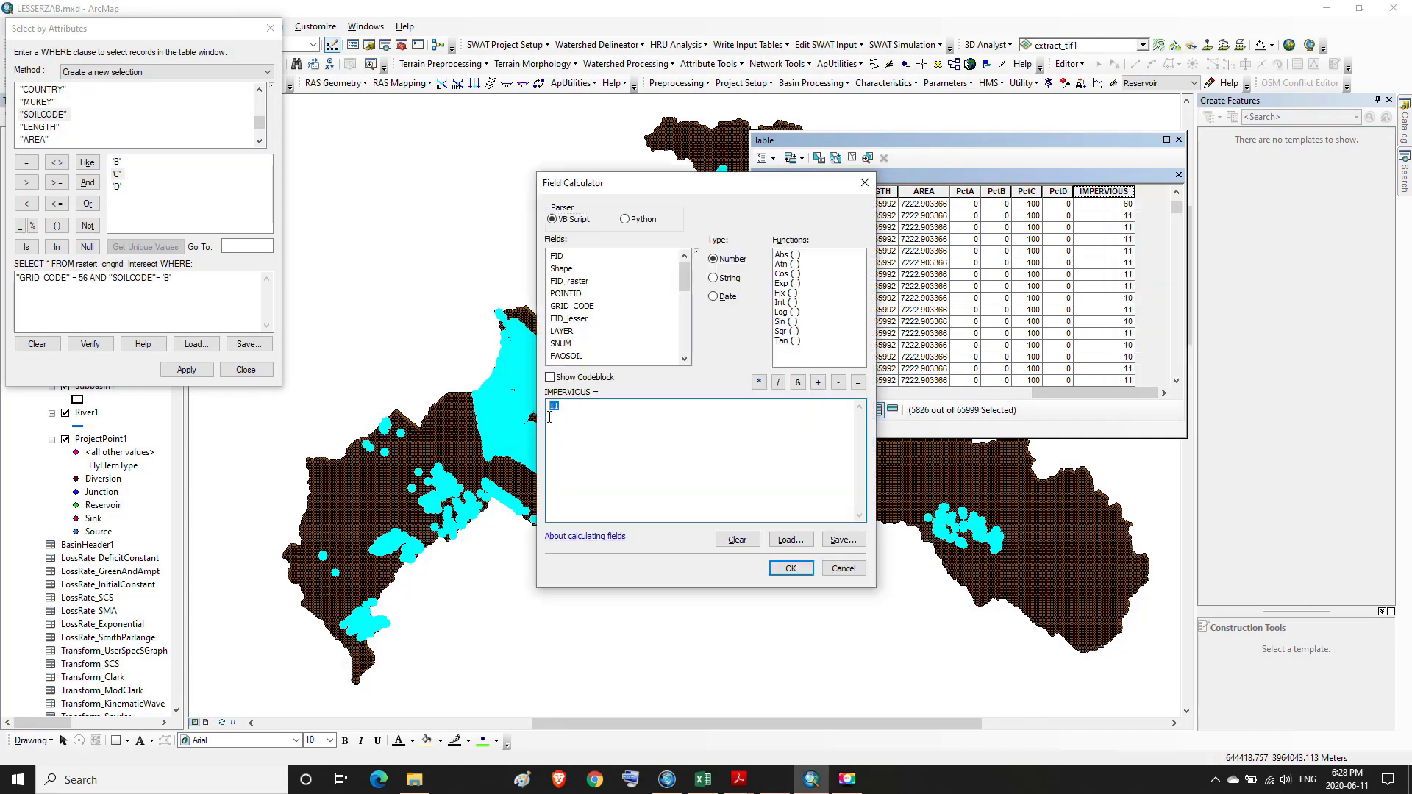
left_click(788, 570)
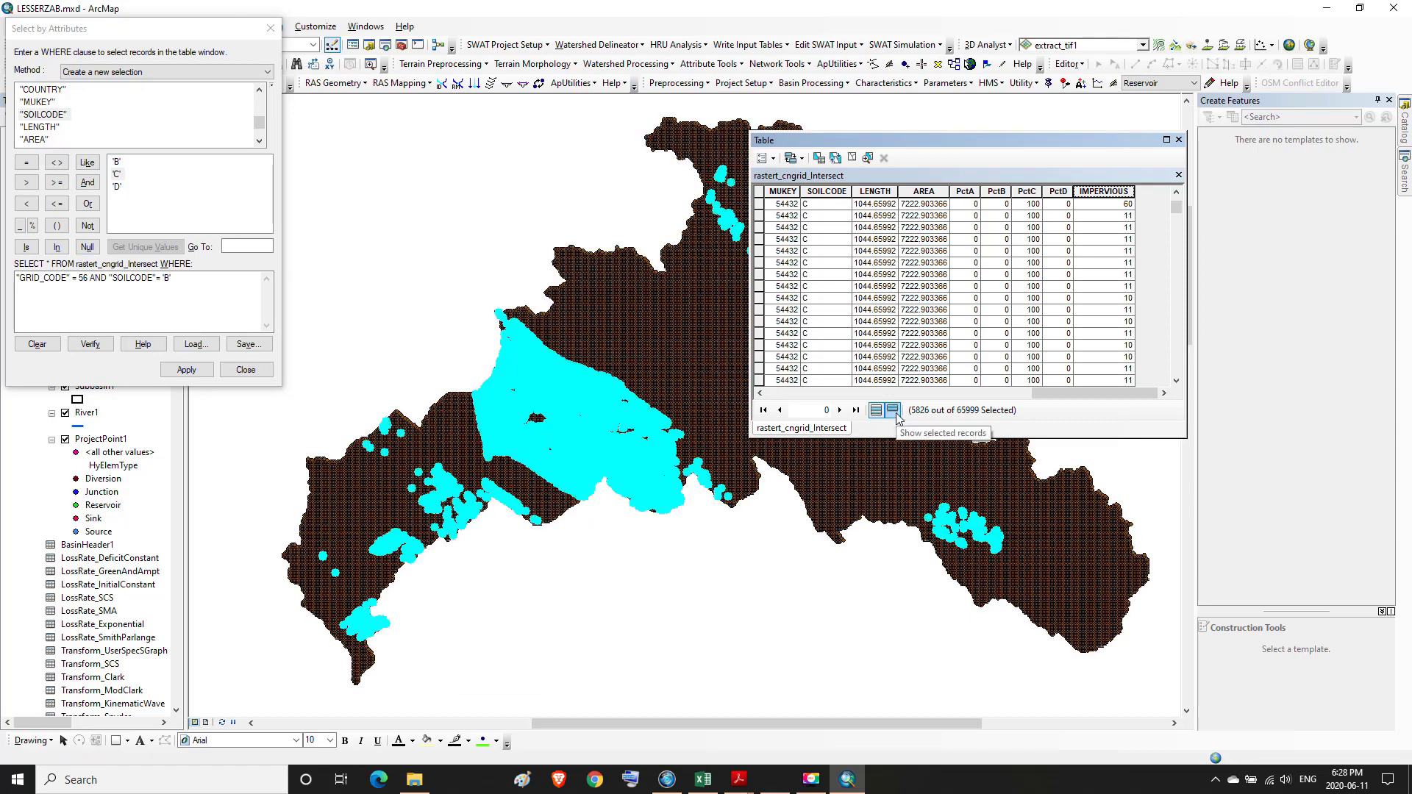
- Search the enlarged rastert_cngrid_Intersect table for a record with an IMPERVIOUS value of 0 and check its SOILCODE and GRID_CODE
left_click(1167, 139)
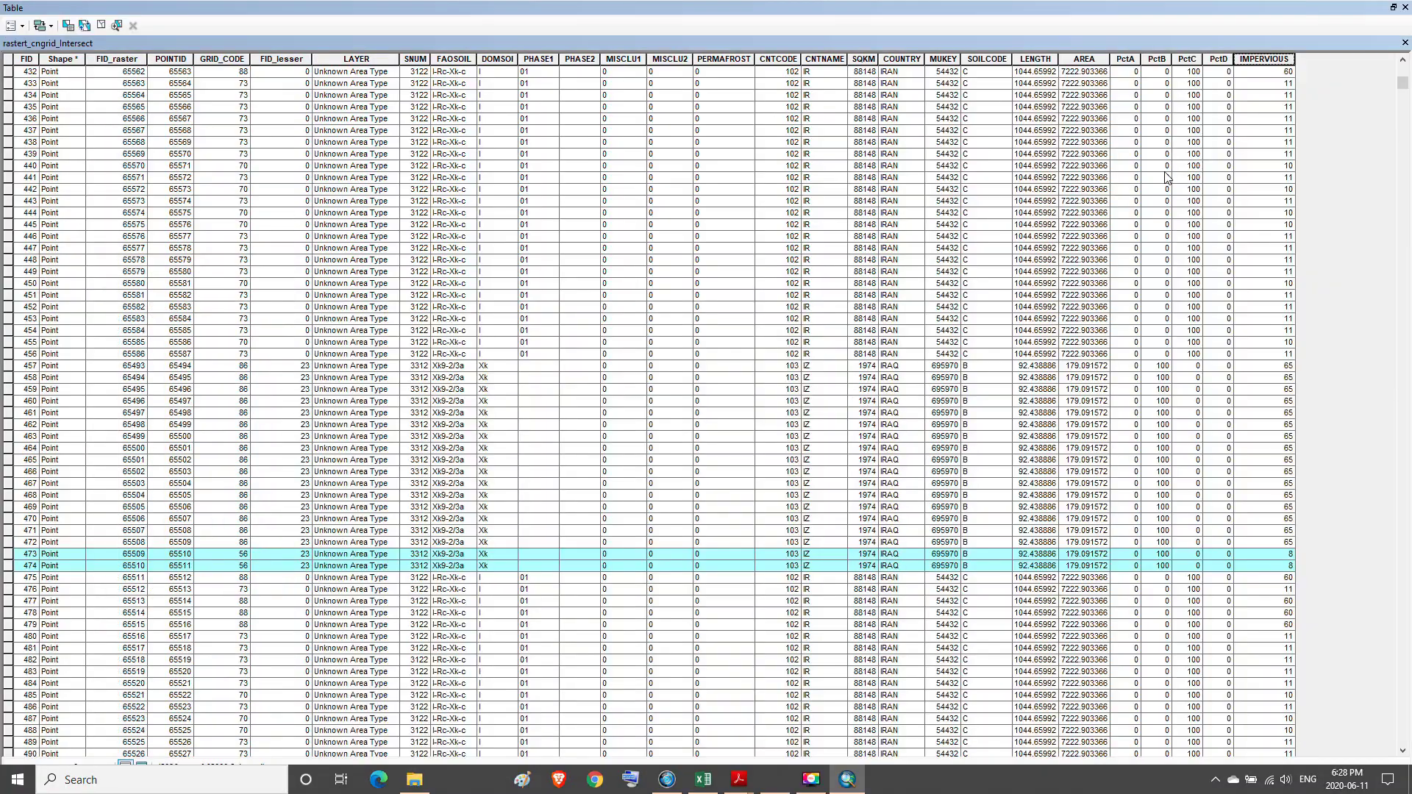
scroll(1382, 285, "down", 13)
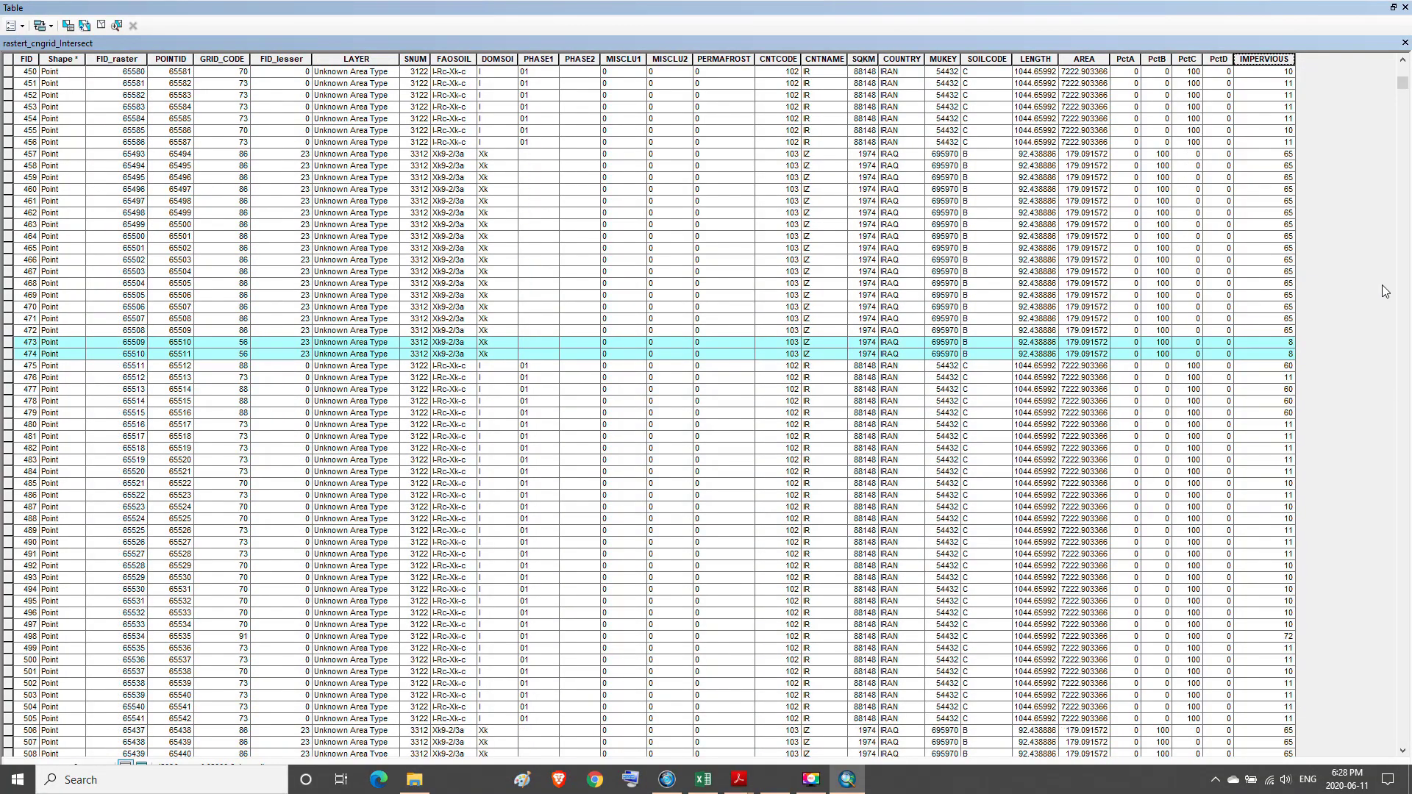
scroll(1383, 281, "down", 15)
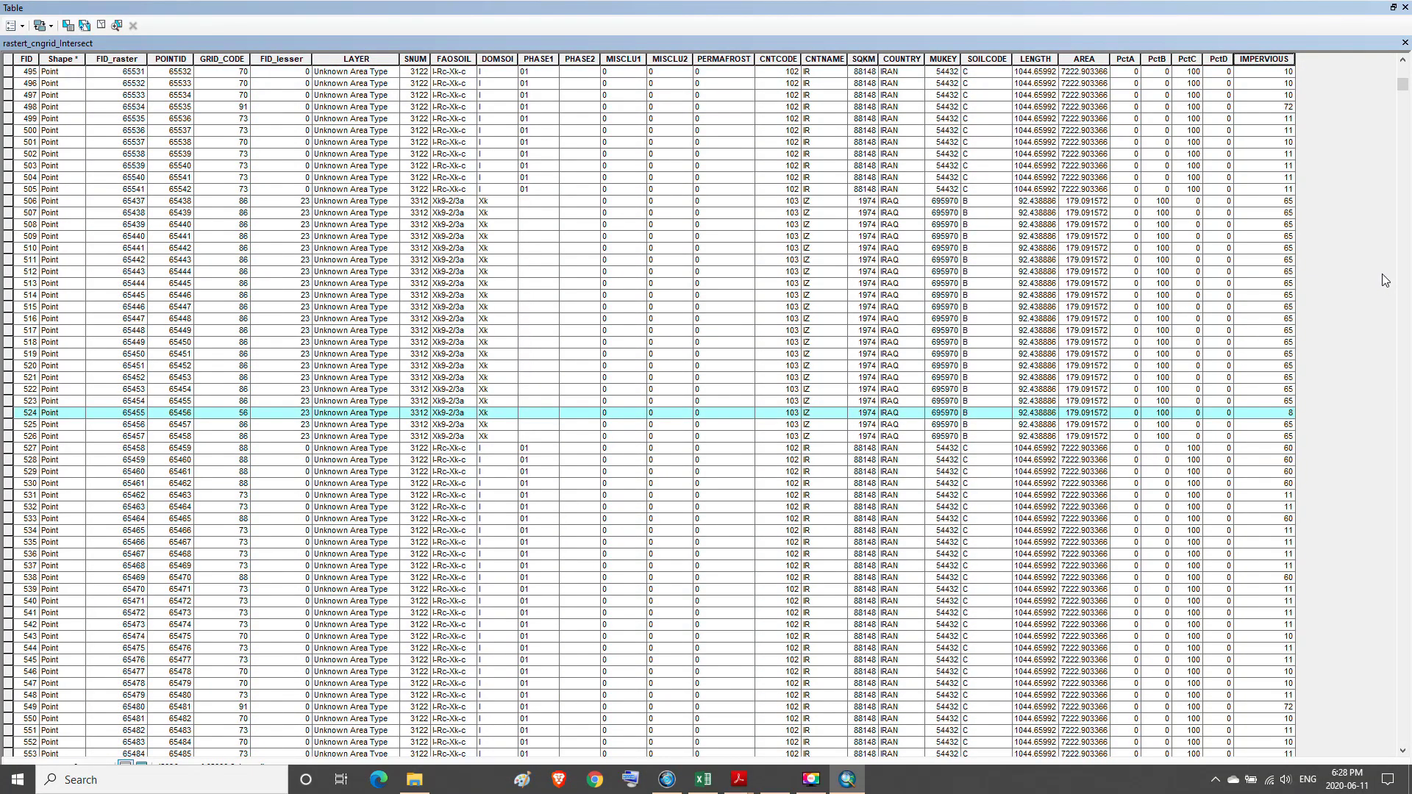
scroll(1380, 273, "down", 14)
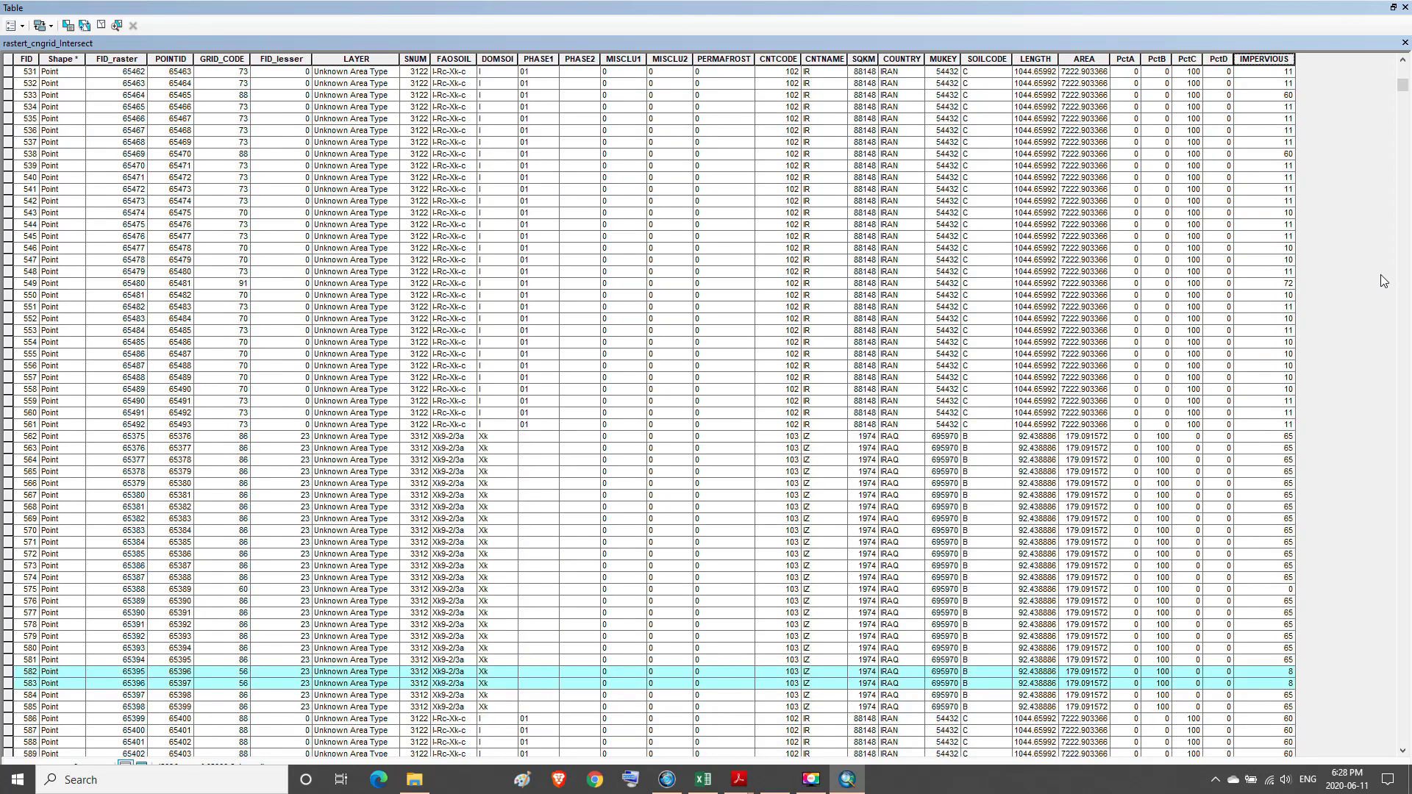
scroll(1381, 281, "down", 15)
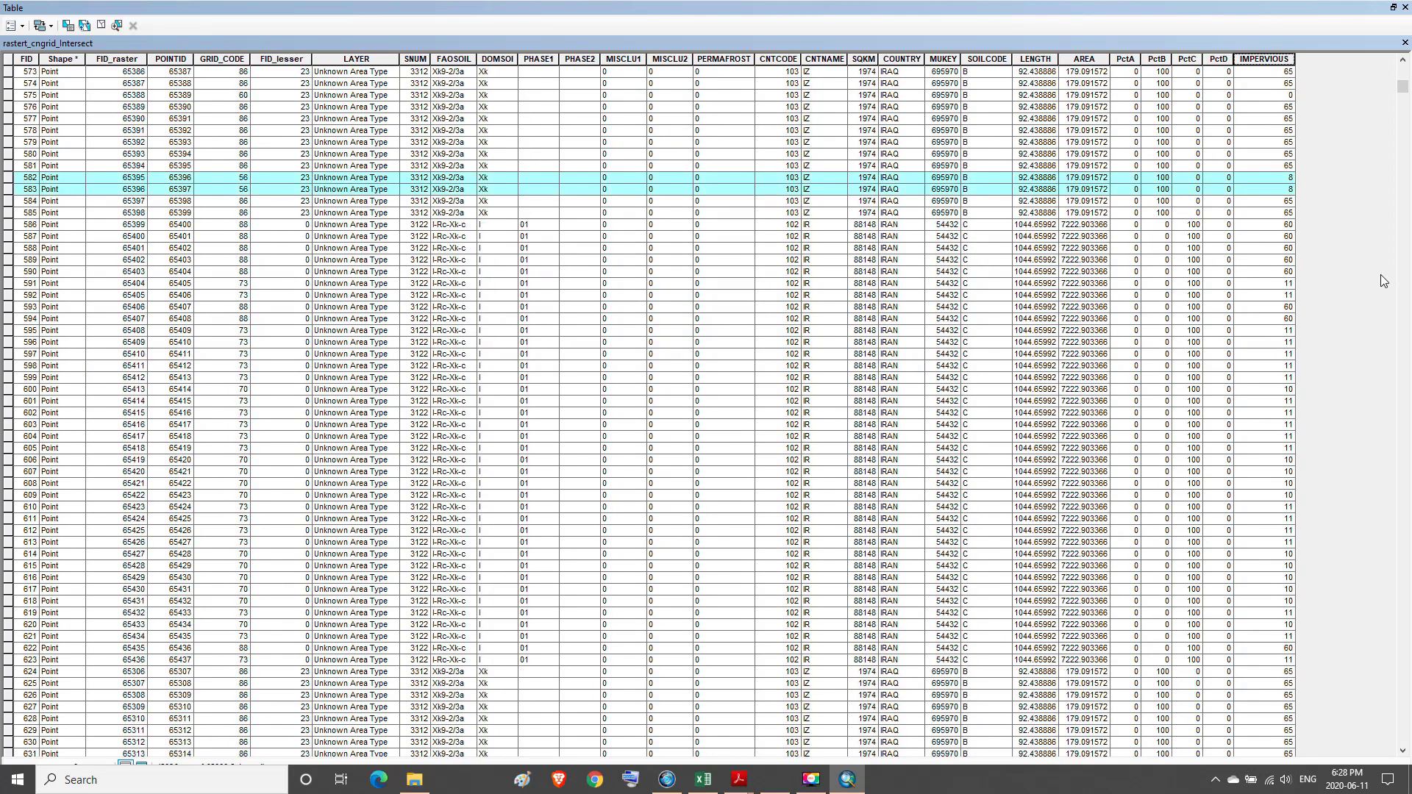
scroll(1380, 277, "down", 20)
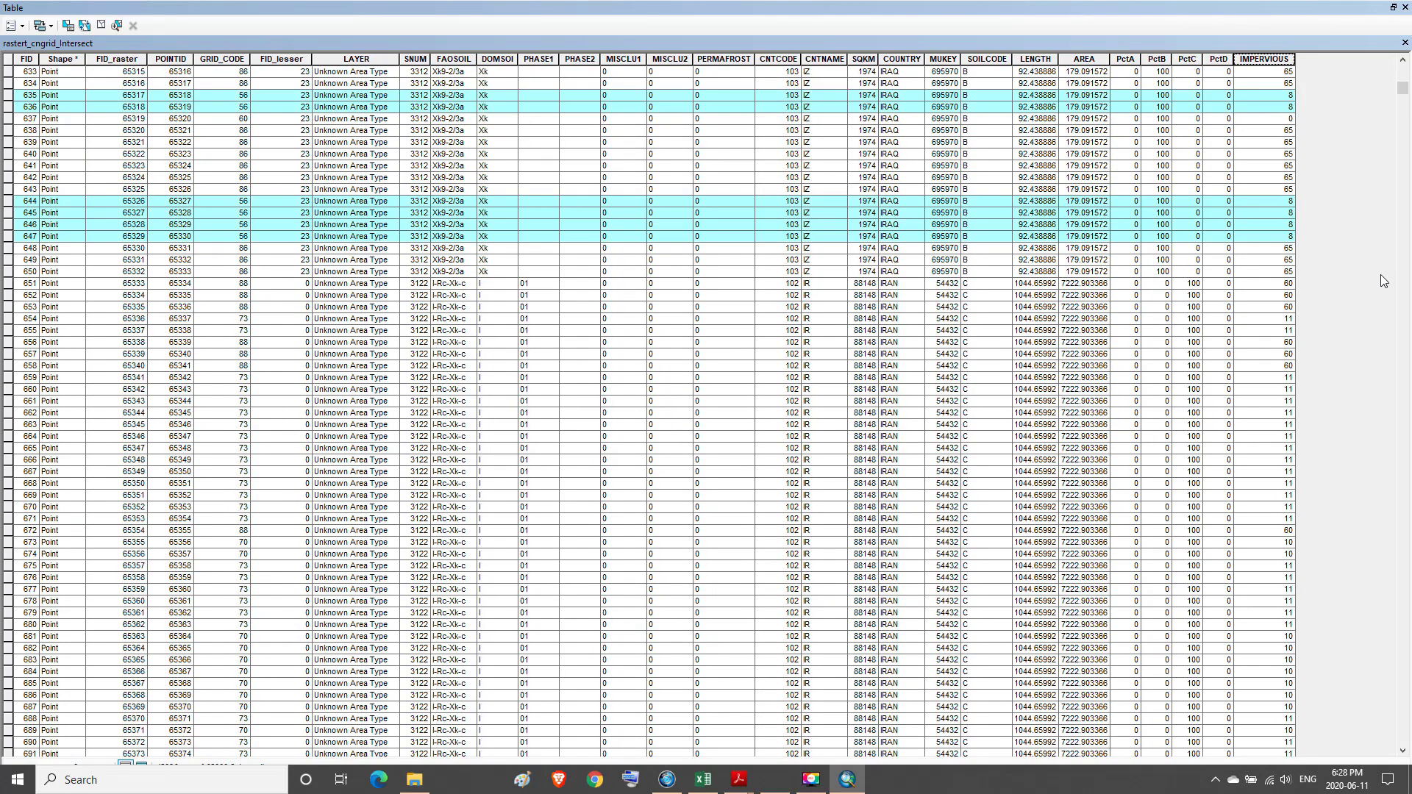
scroll(1380, 281, "down", 20)
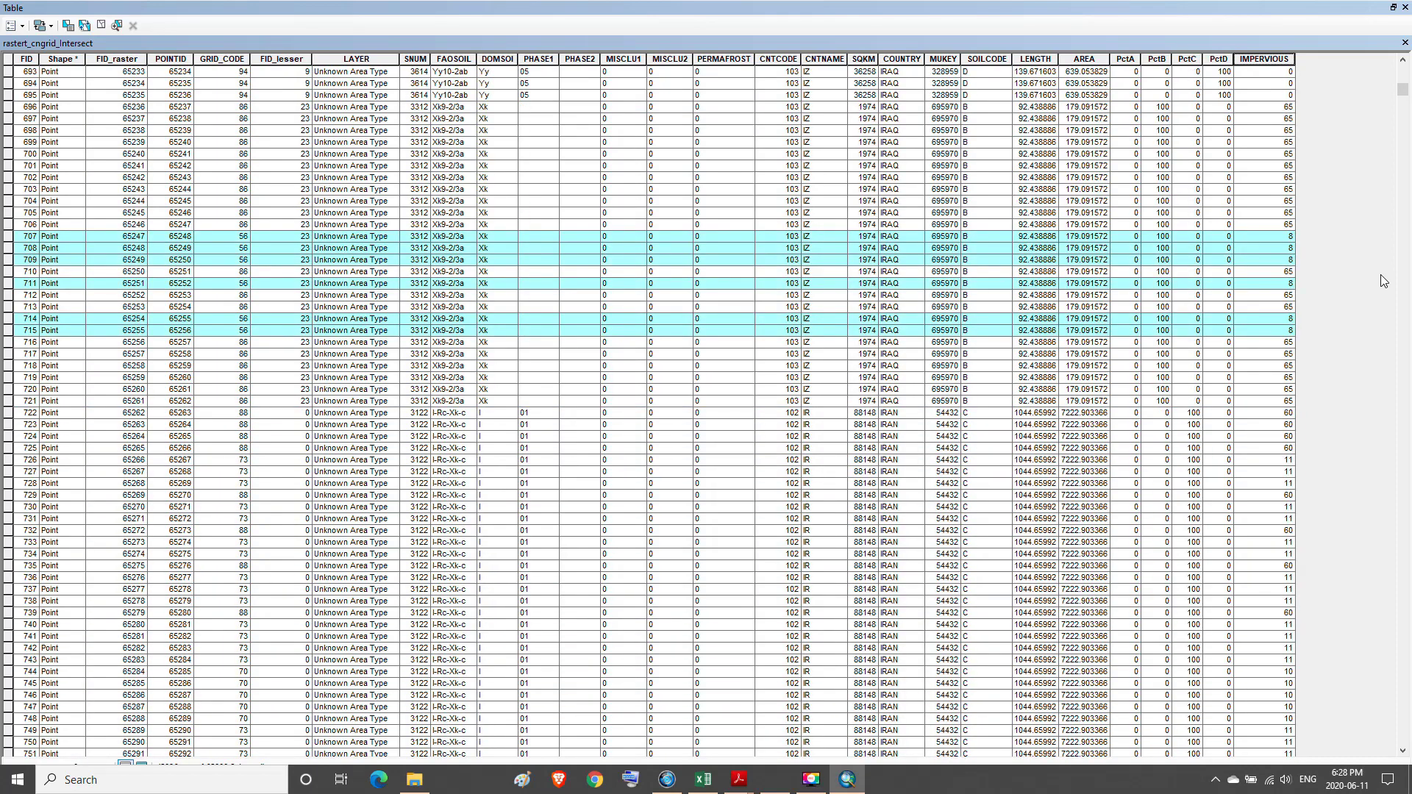
scroll(1382, 280, "down", 20)
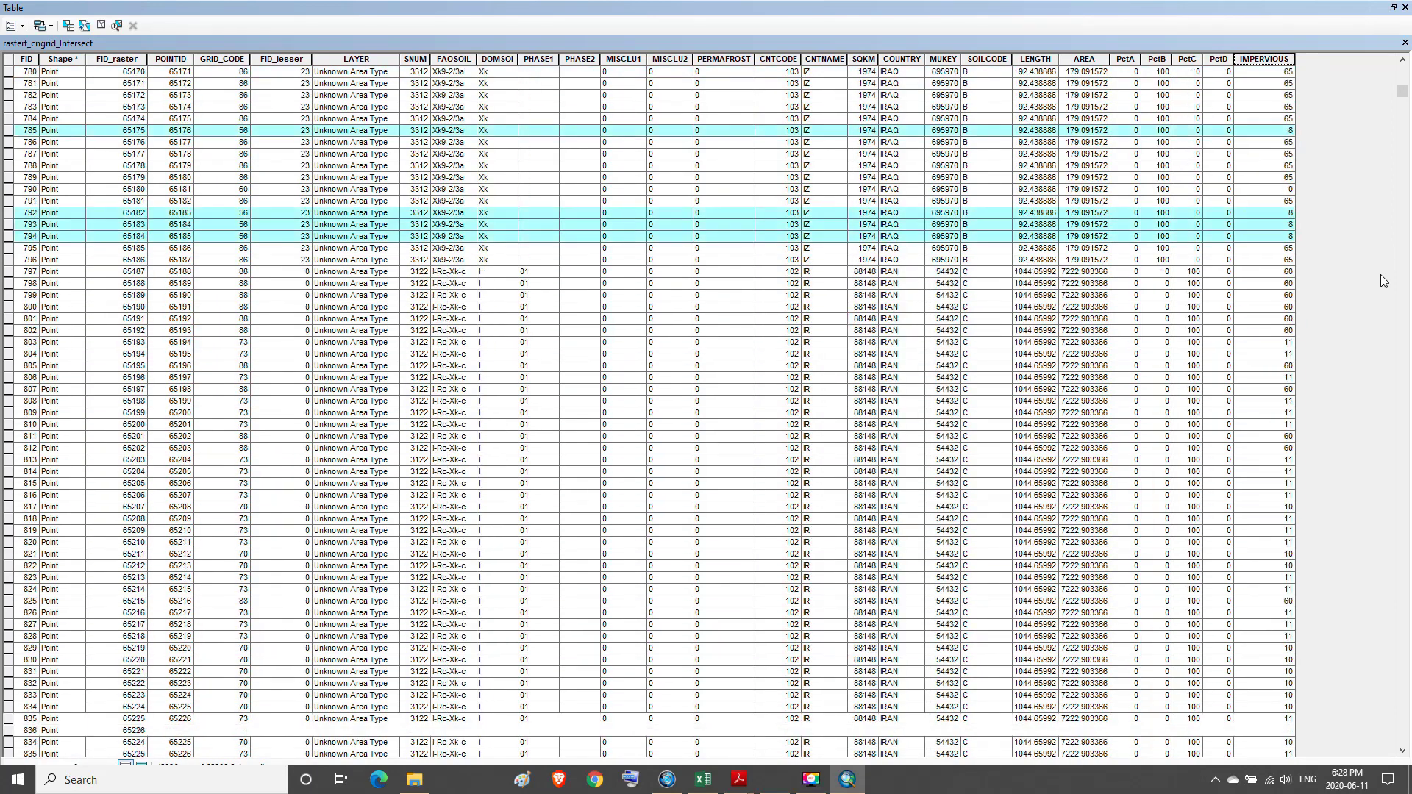
scroll(1379, 275, "down", 2)
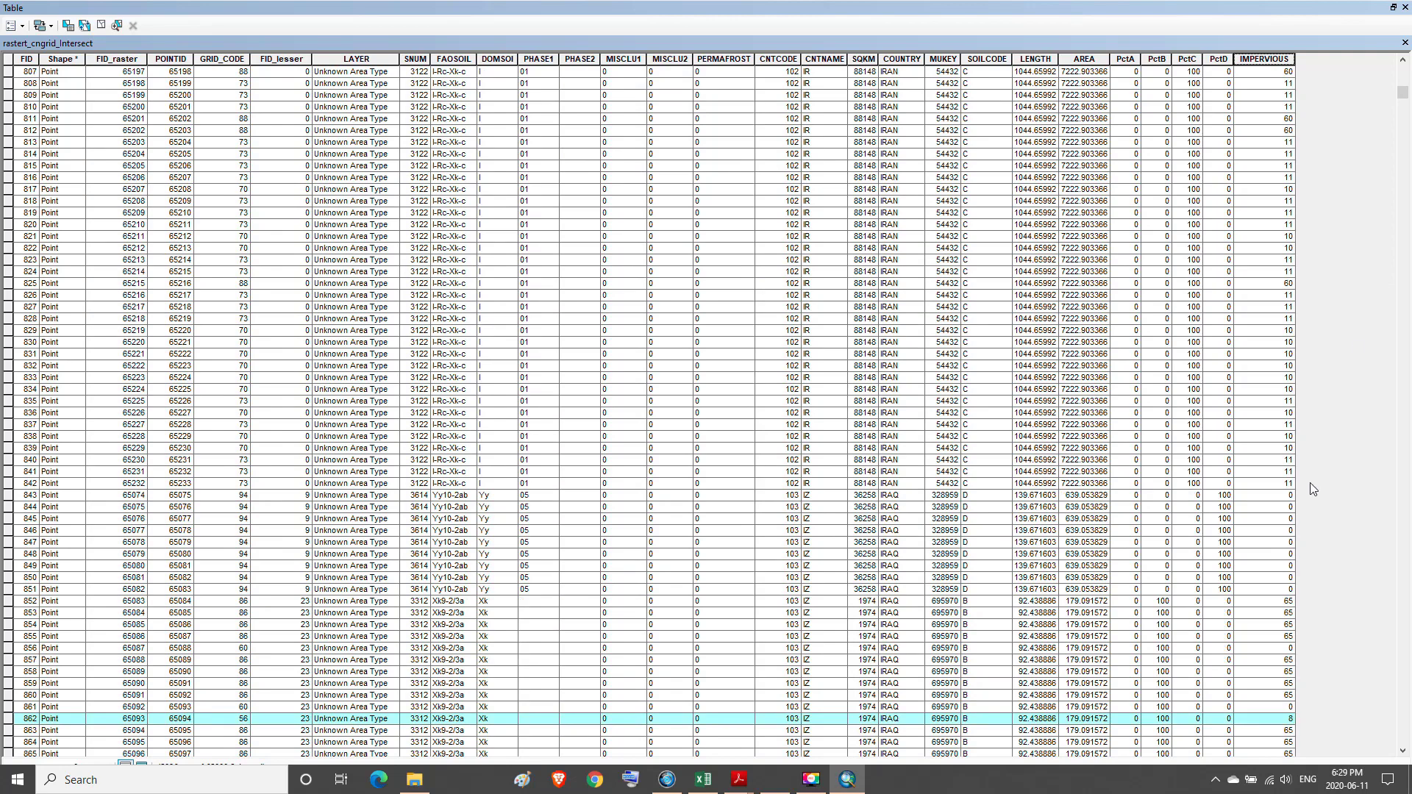
left_click(1287, 498)
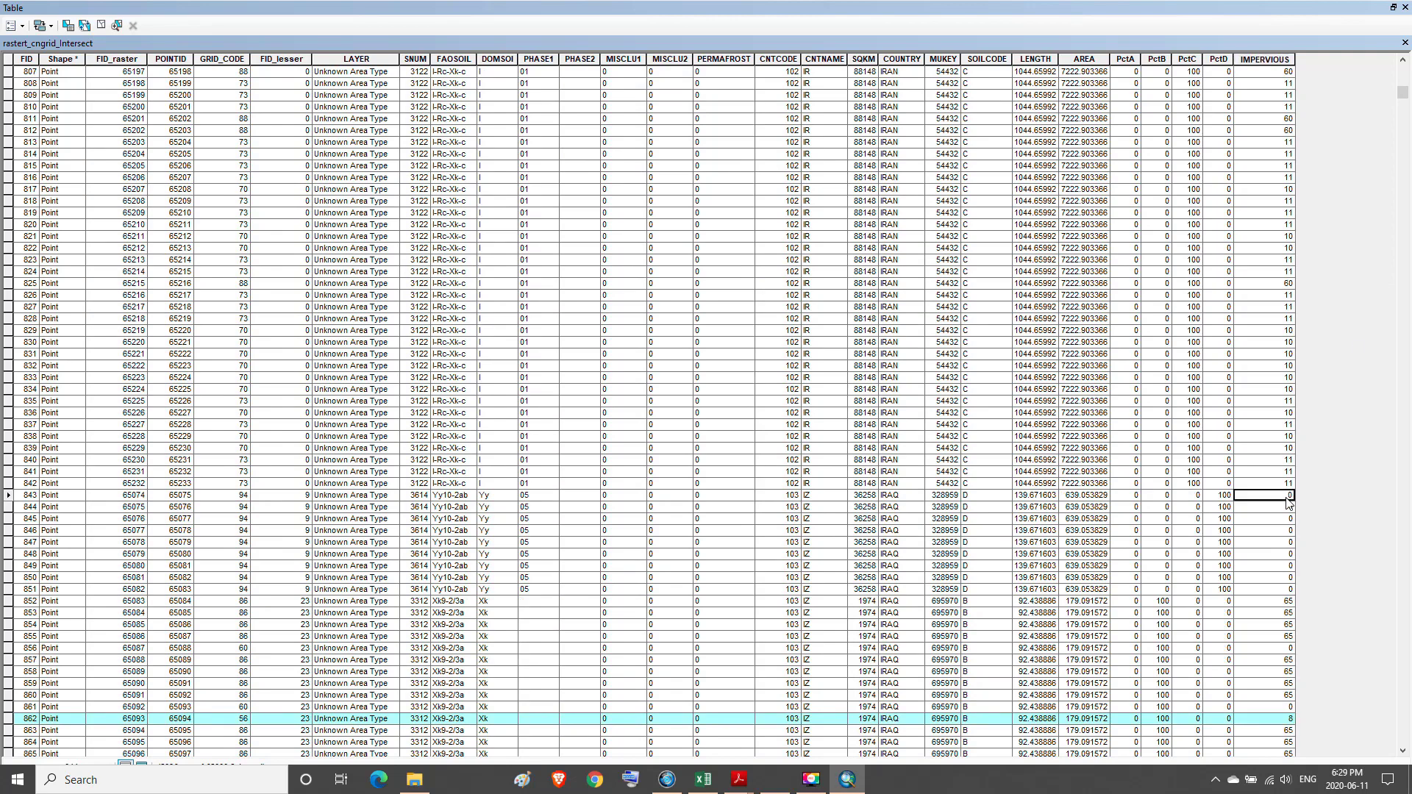
left_click(978, 497)
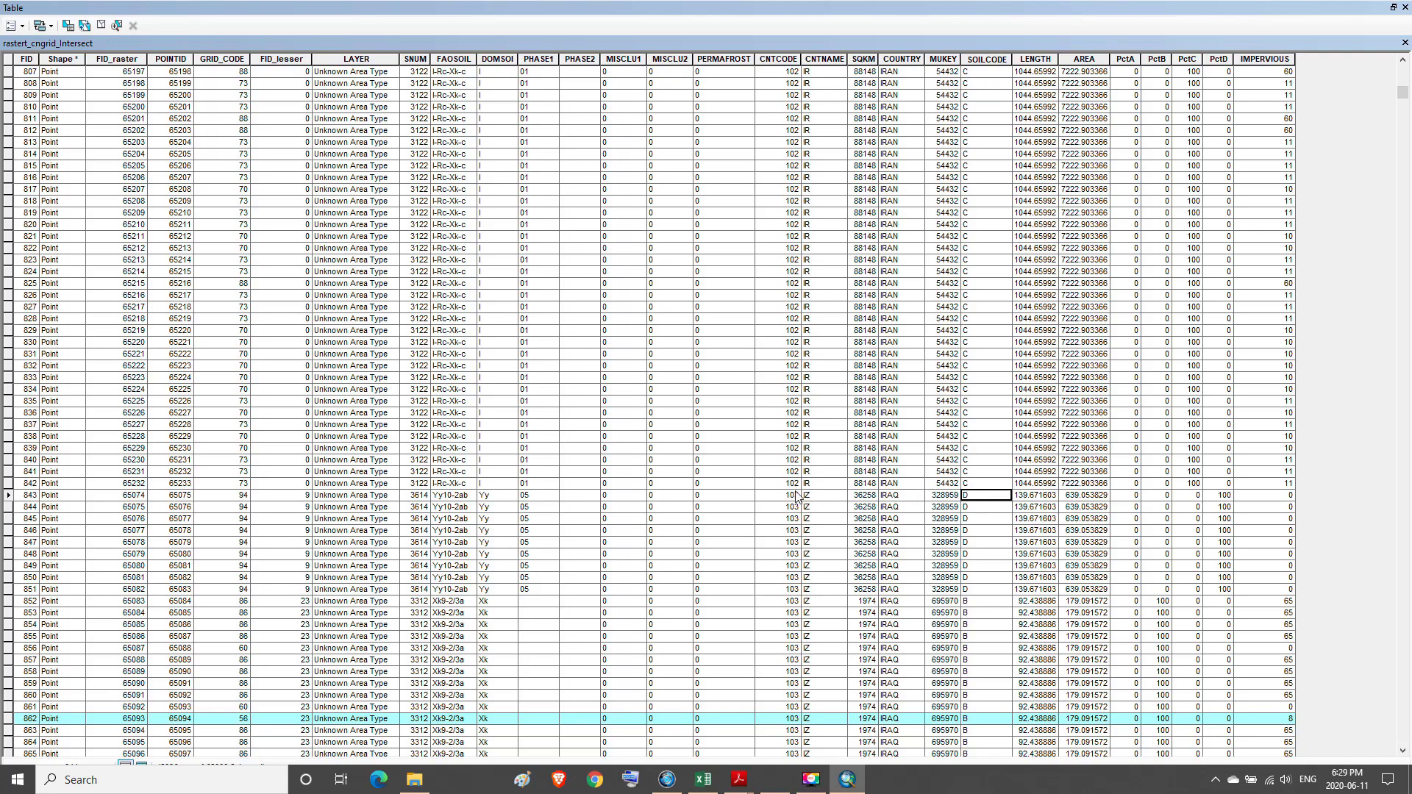
left_click(237, 497)
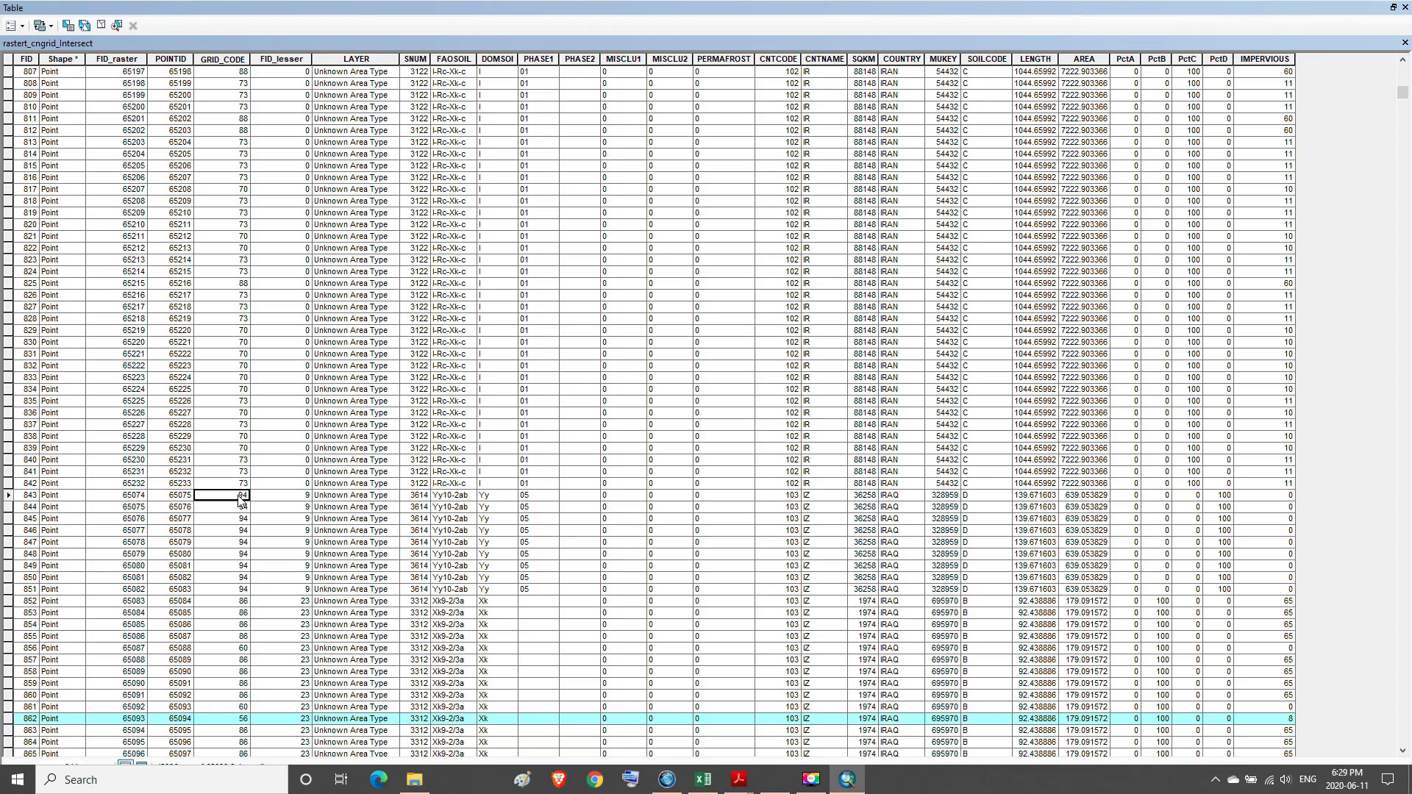
- Select the records matching "GRID_CODE" = 94 AND "SOILCODE" = 'D' and check the selection in the enlarged table
left_click(1393, 6)
left_click(87, 318)
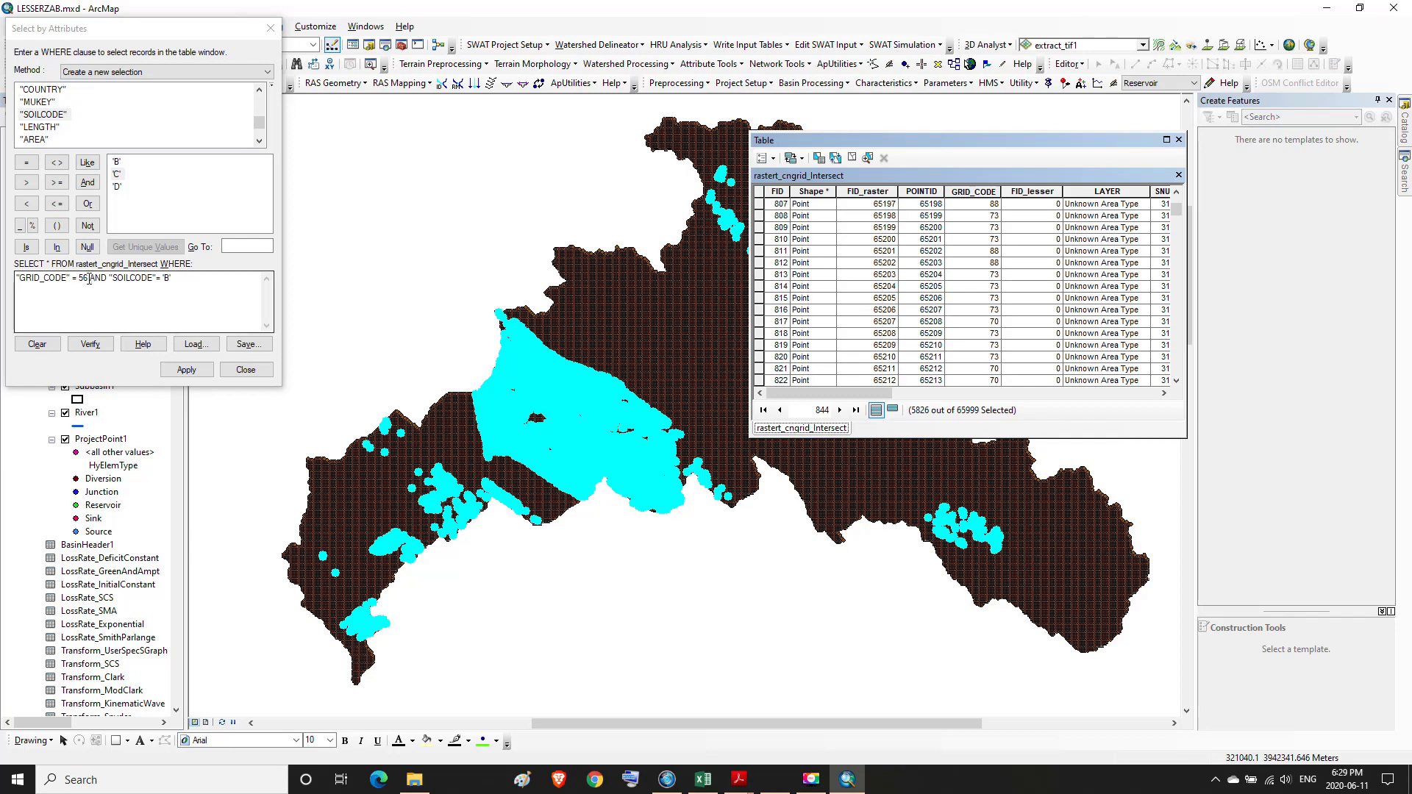
key("BackSpace")
key("BackSpace")
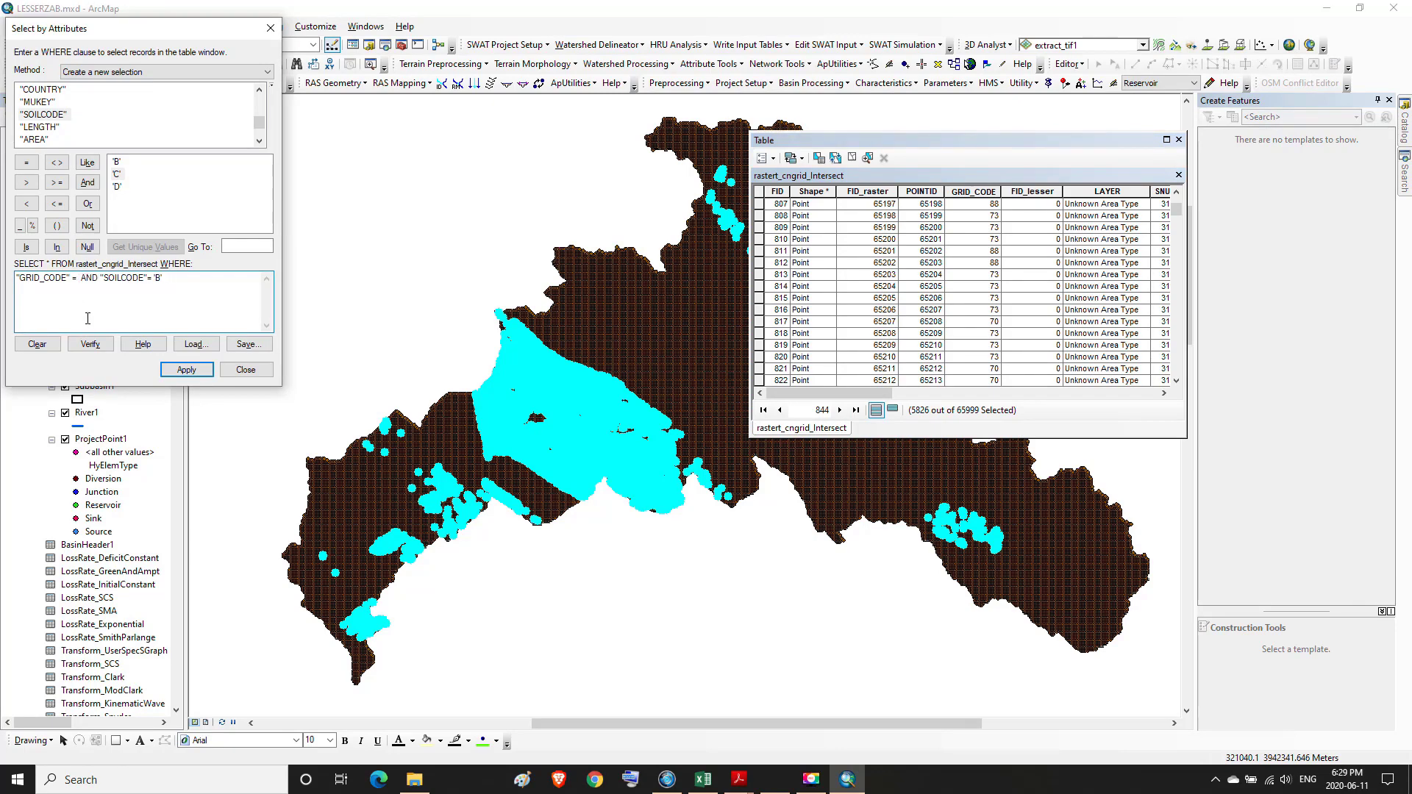
type("94")
type("'")
left_click(187, 370)
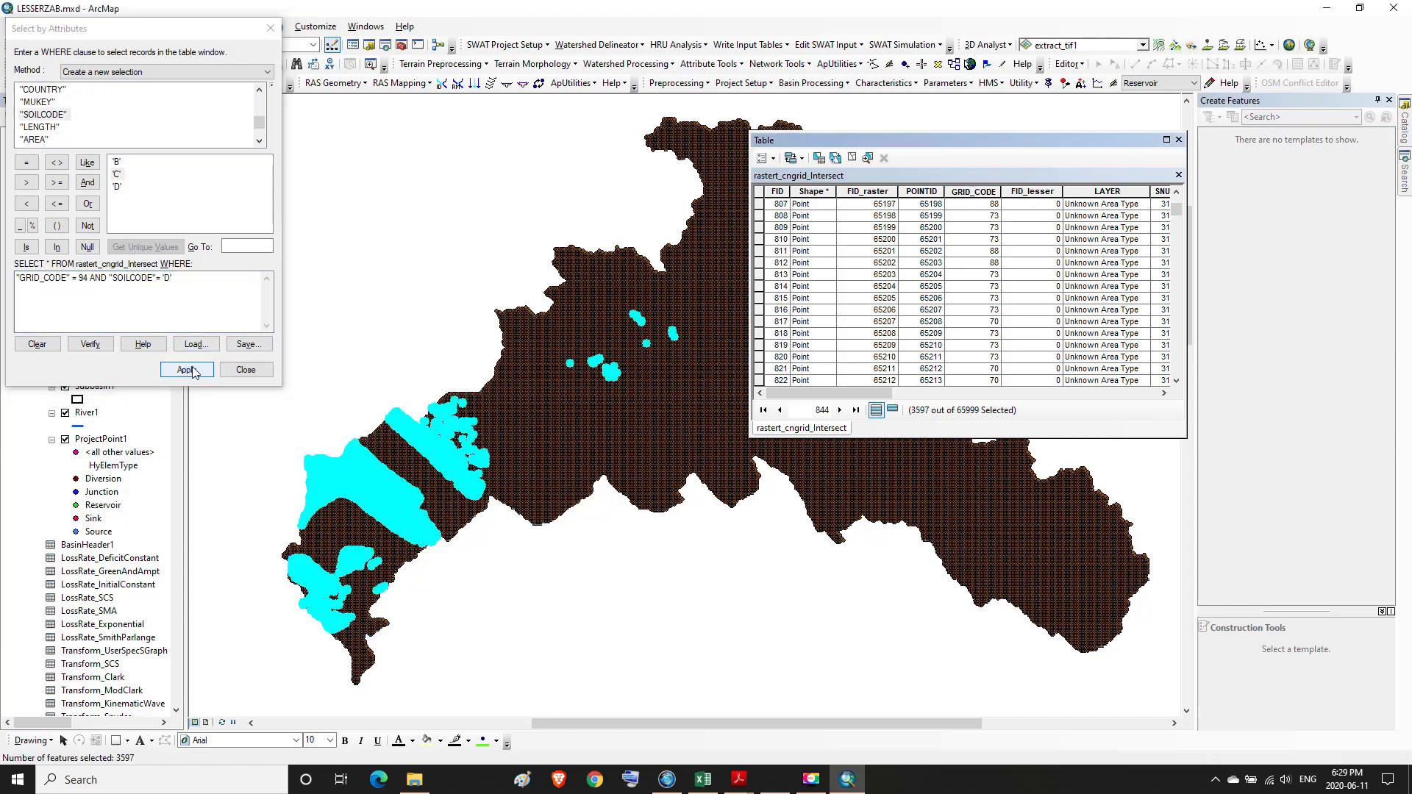
left_click(1166, 140)
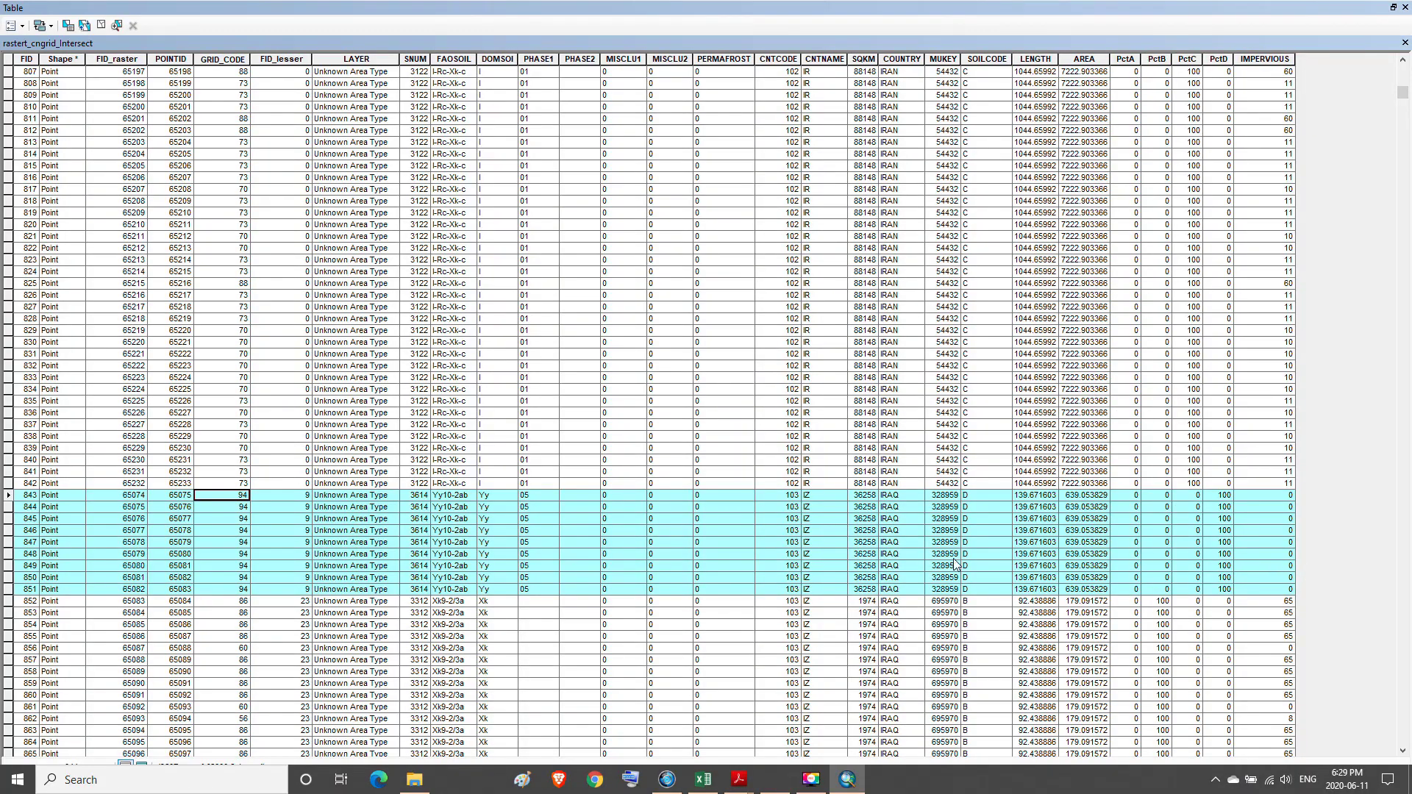
left_click(1392, 7)
- Switch to 5.PDF in Acrobat Reader and examine the impervious-area and soil-group values listed for the urban districts
mouse_move(737, 781)
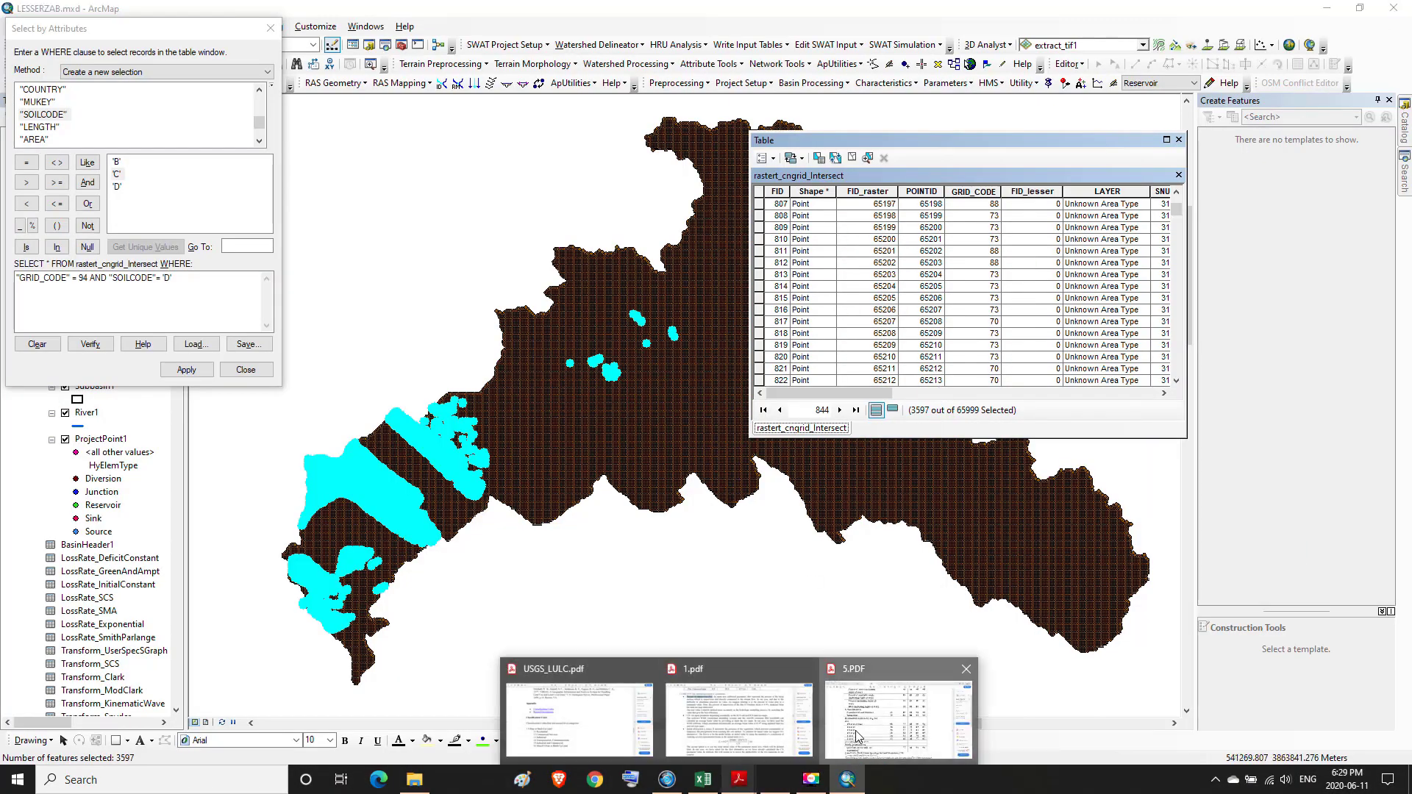
left_click(875, 706)
left_click(851, 572)
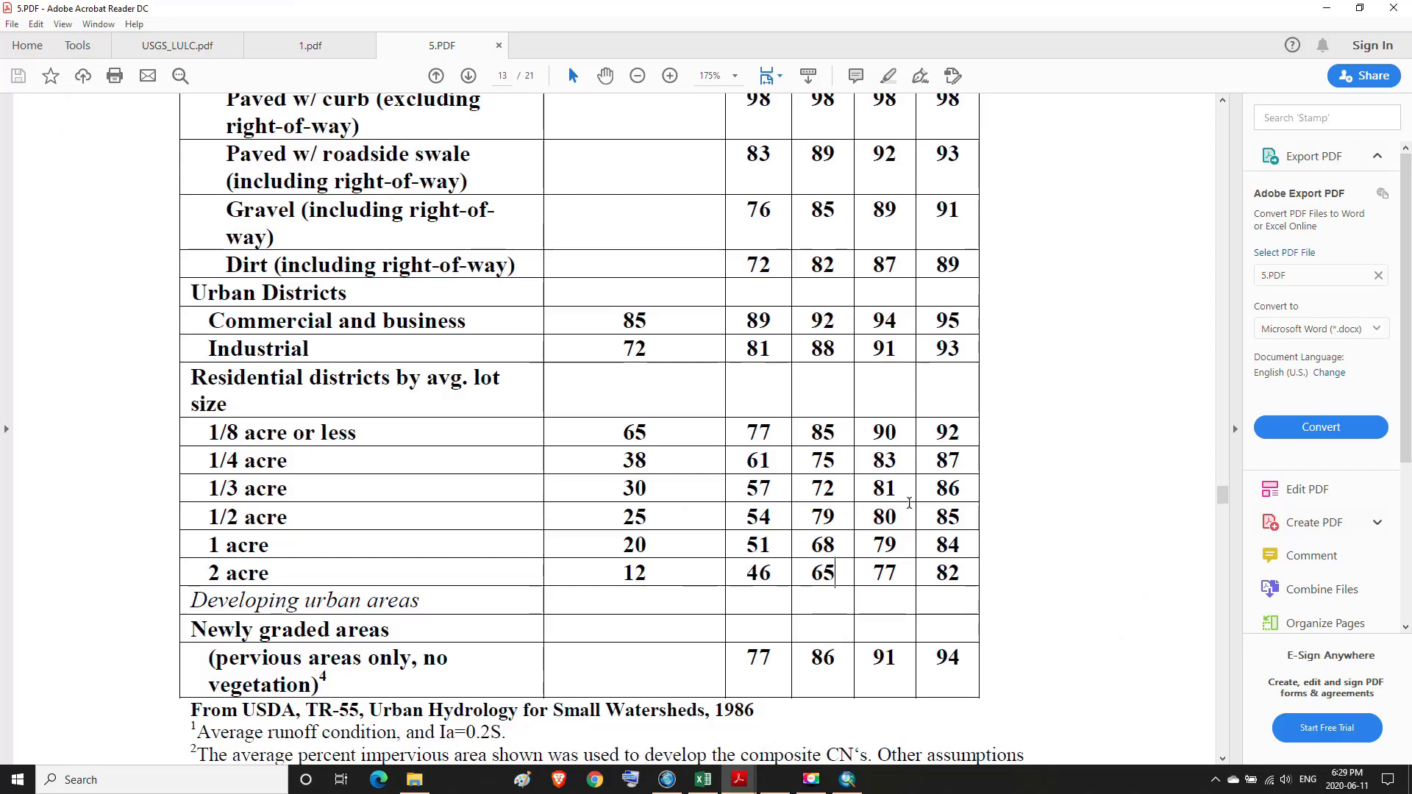
scroll(925, 488, "up", 10)
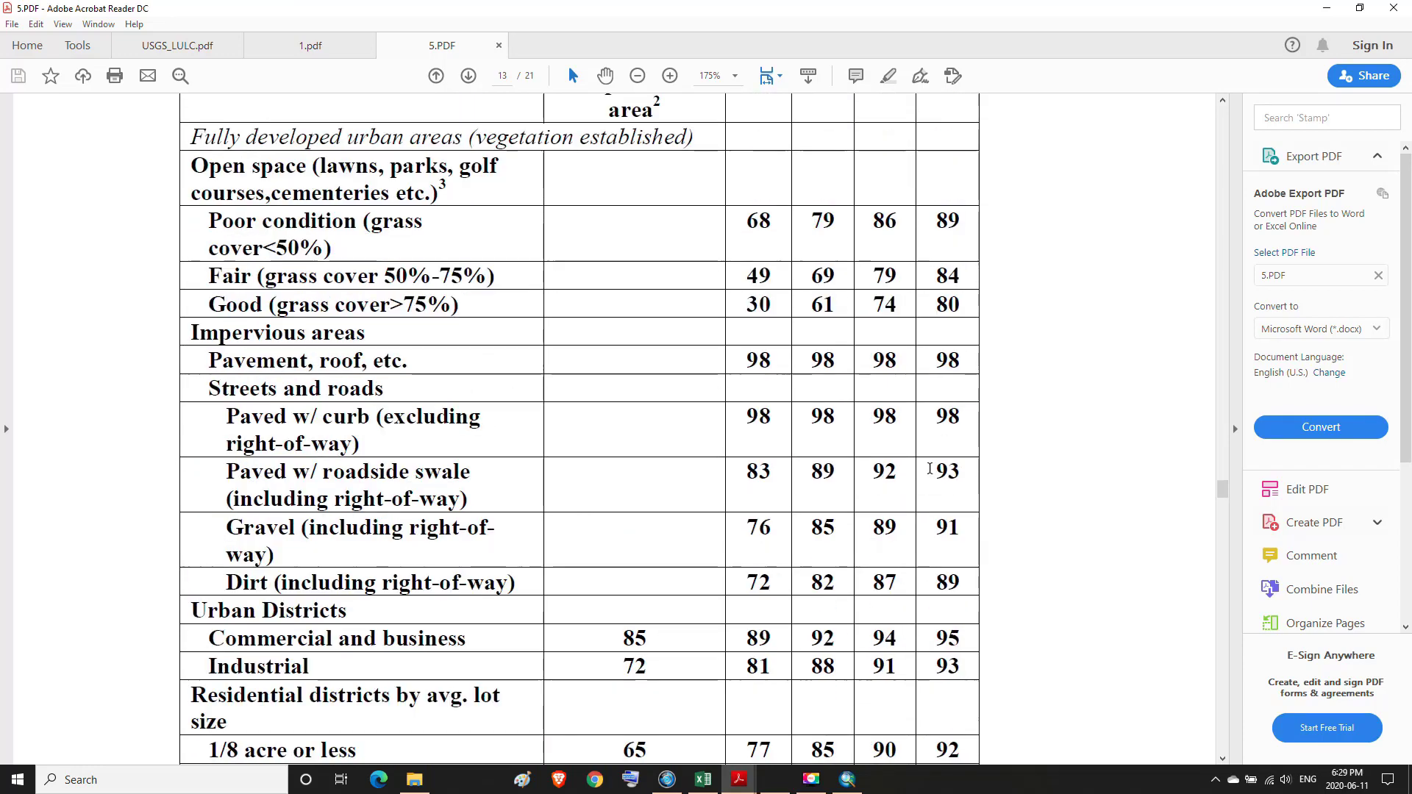
scroll(952, 292, "down", 10)
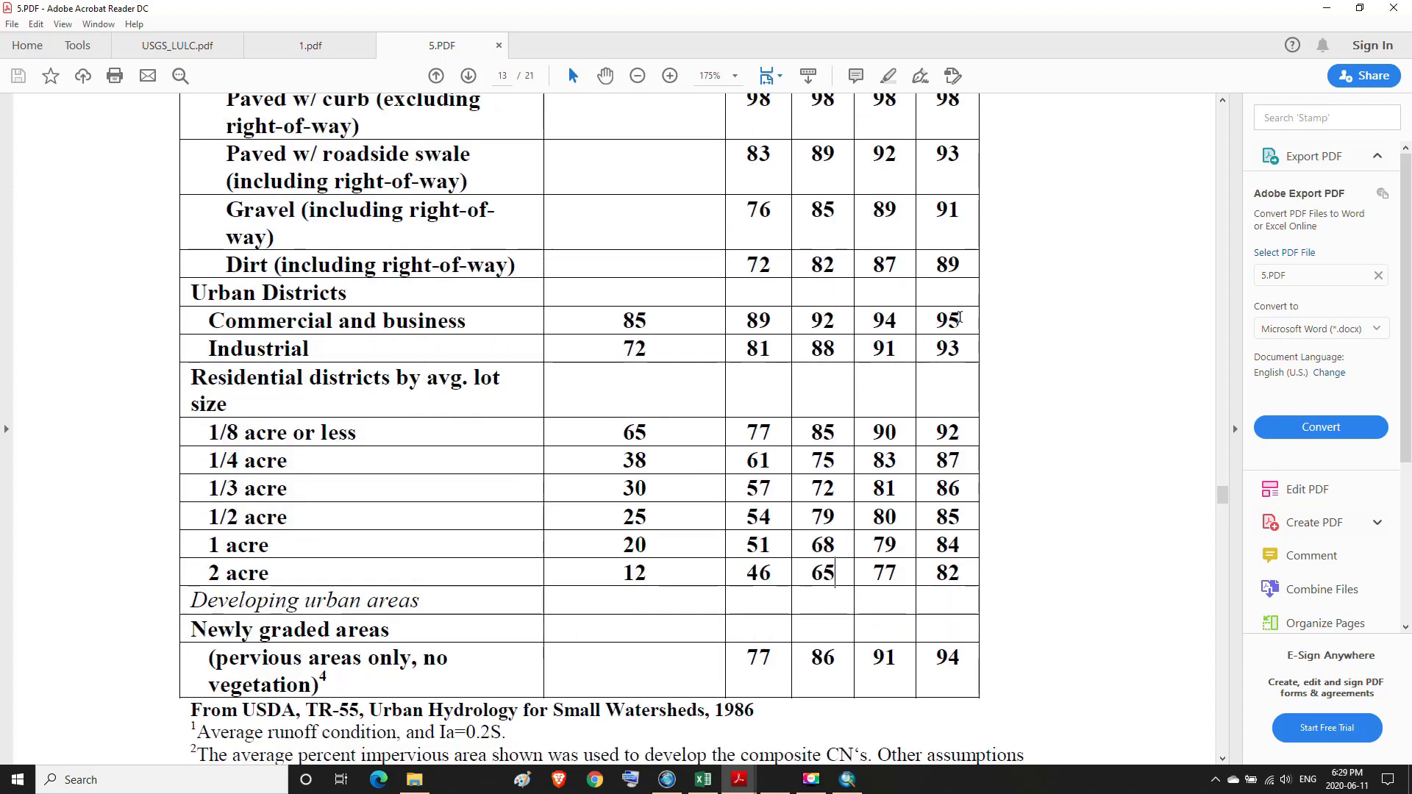
left_click_drag(959, 318, 933, 349)
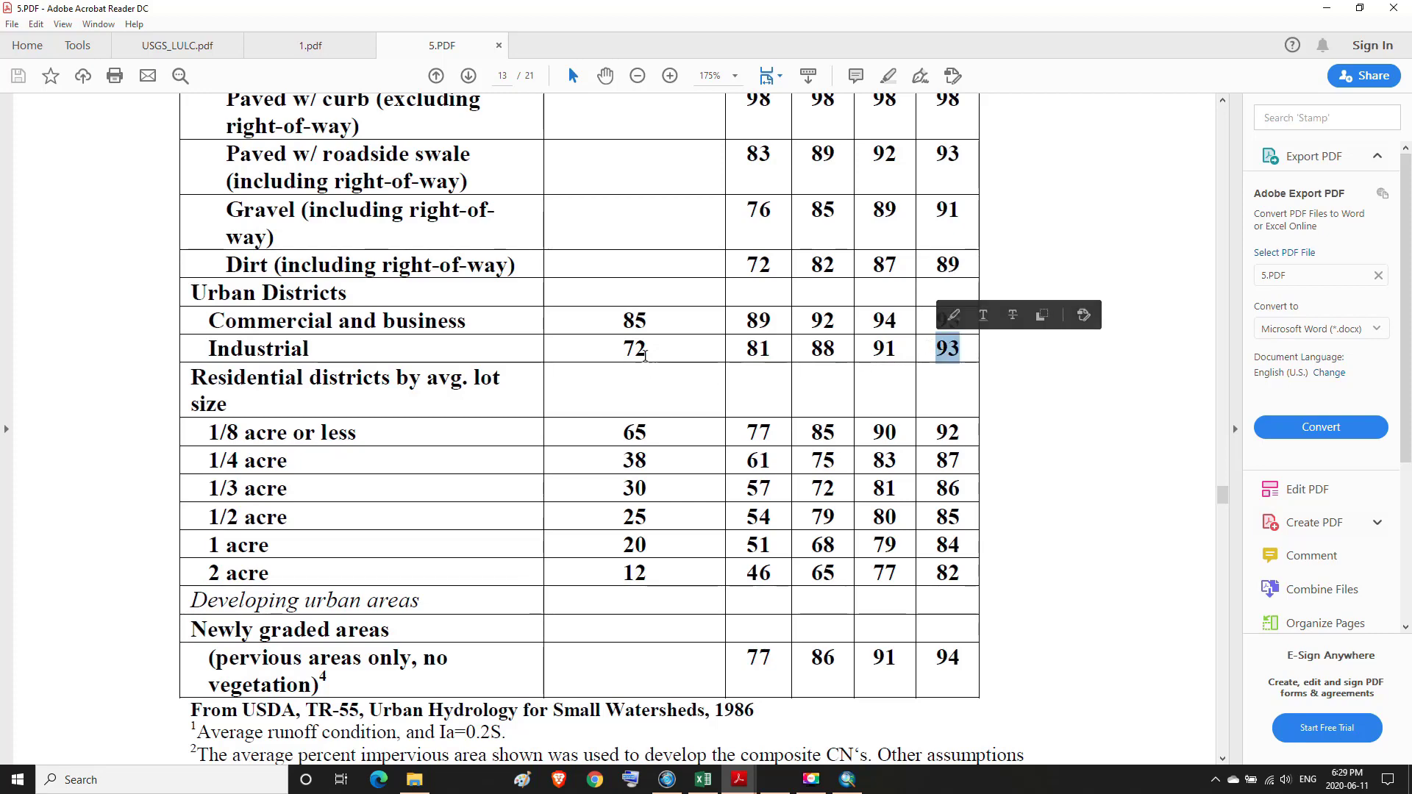
left_click(966, 356)
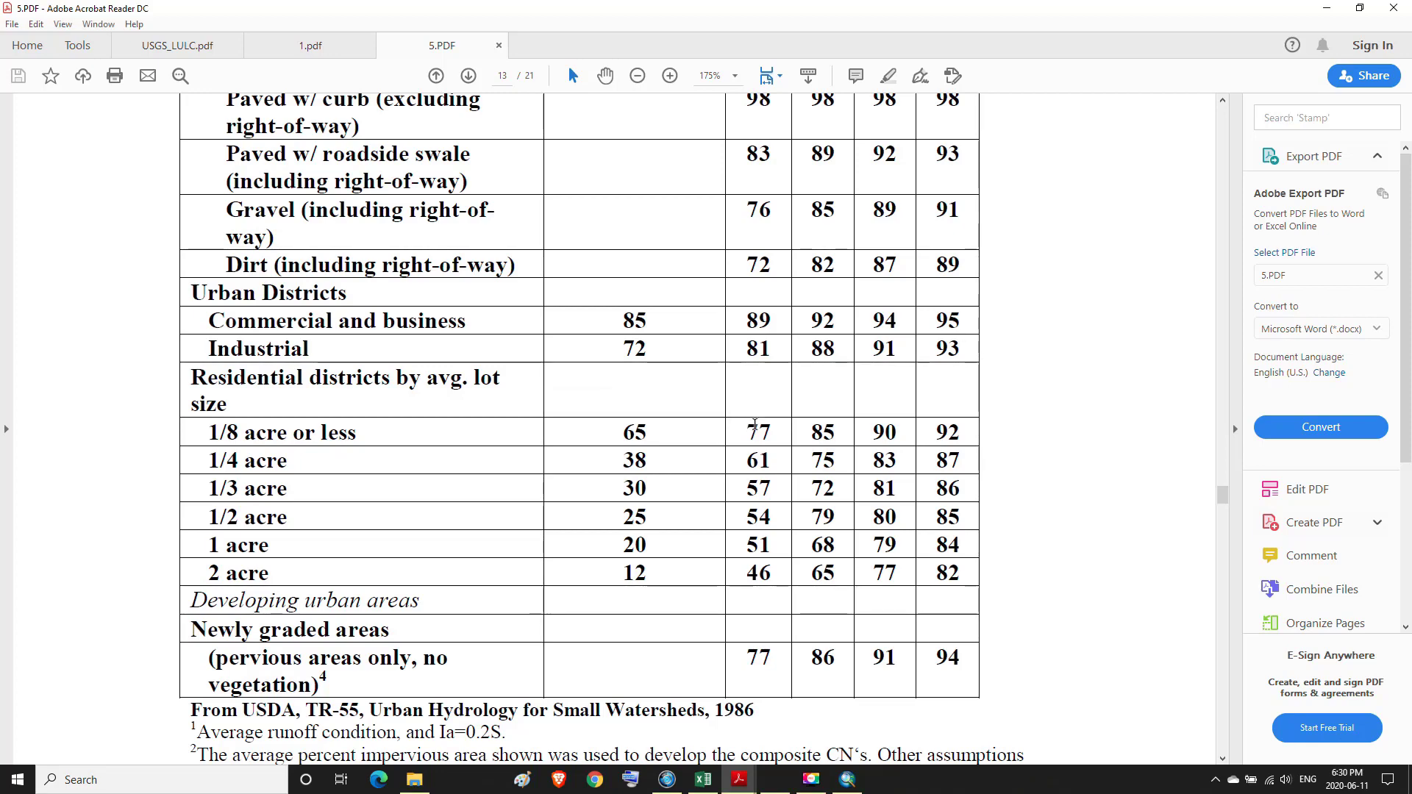
- Switch to ArcMap and calculate the IMPERVIOUS field as 80 for the selected records, accepting calculation outside an edit session
mouse_move(847, 780)
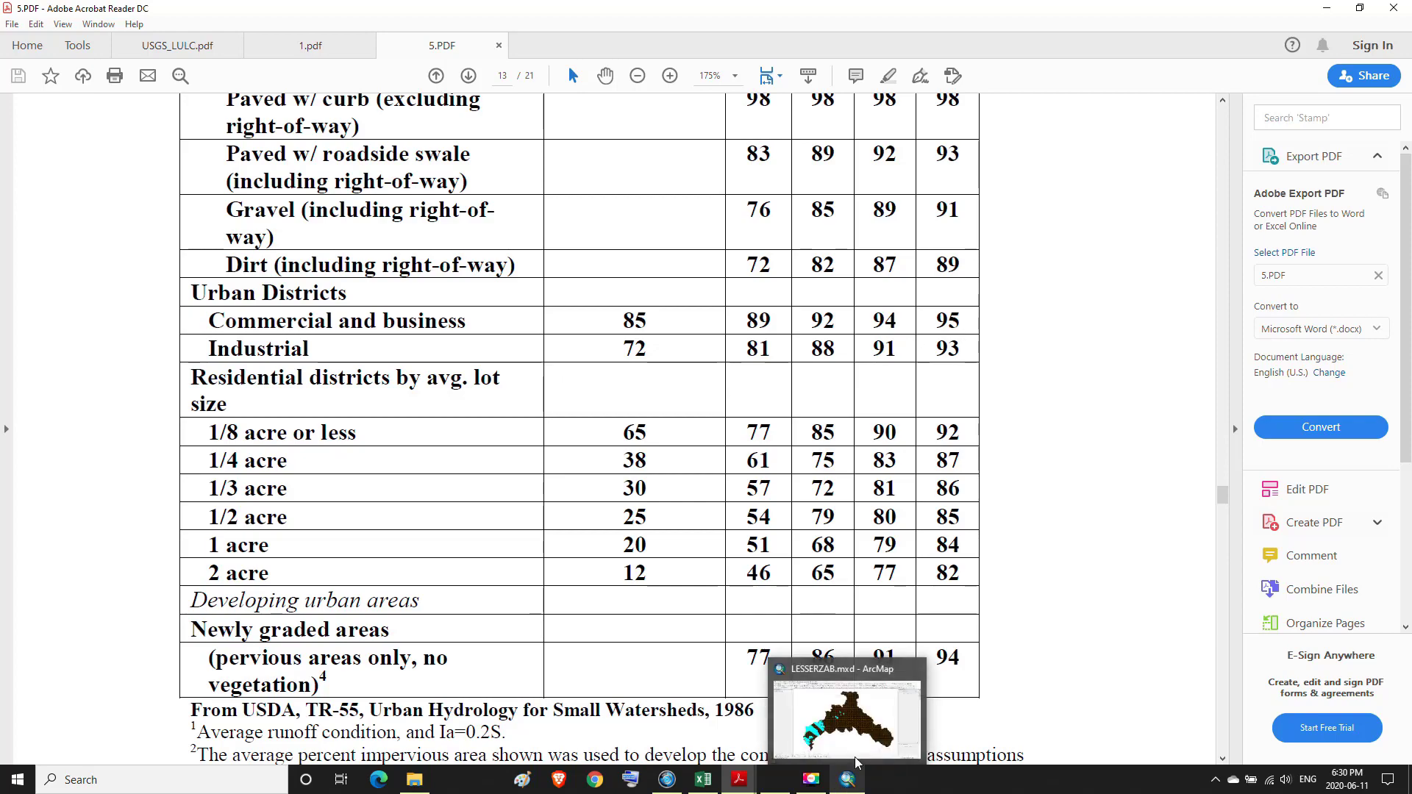
left_click(873, 700)
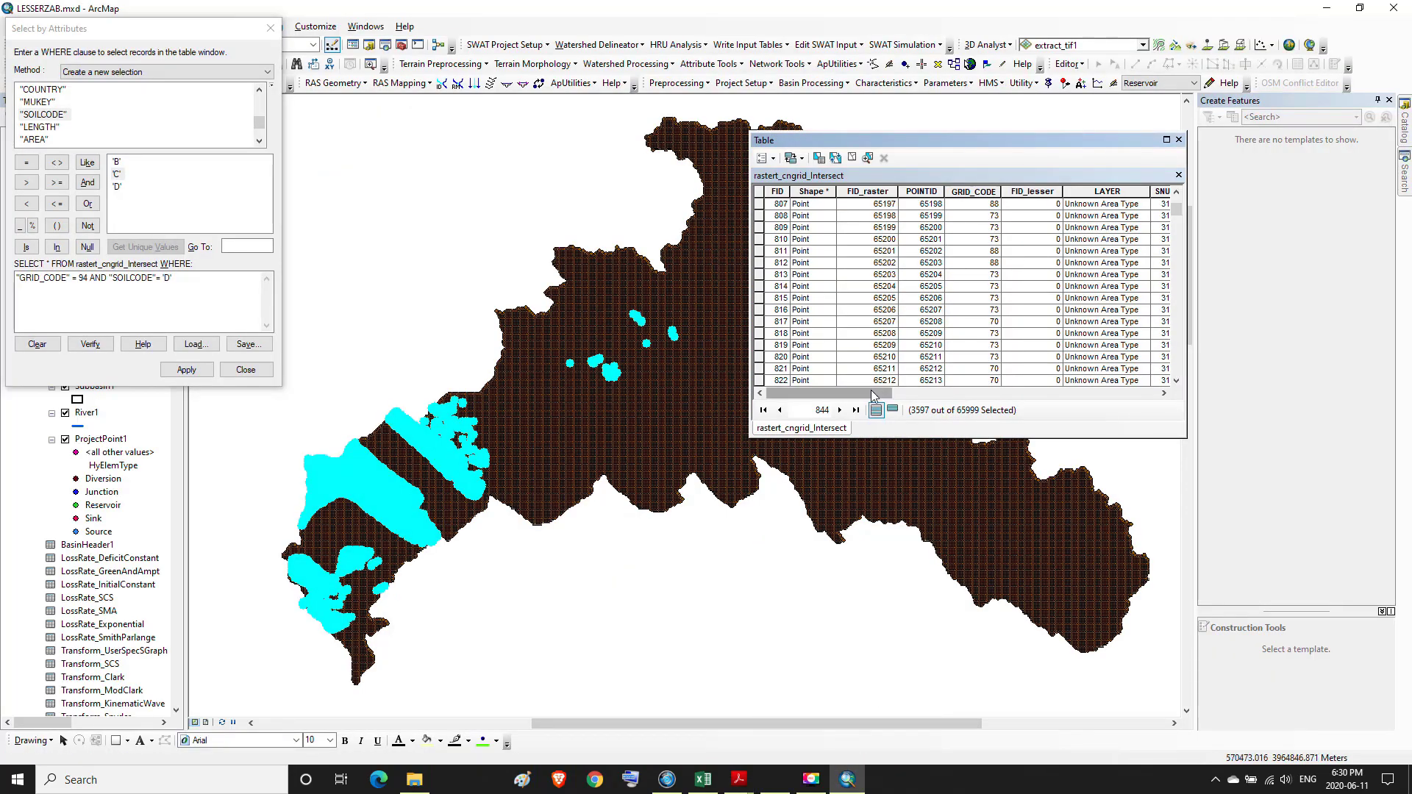
left_click_drag(871, 392, 1138, 422)
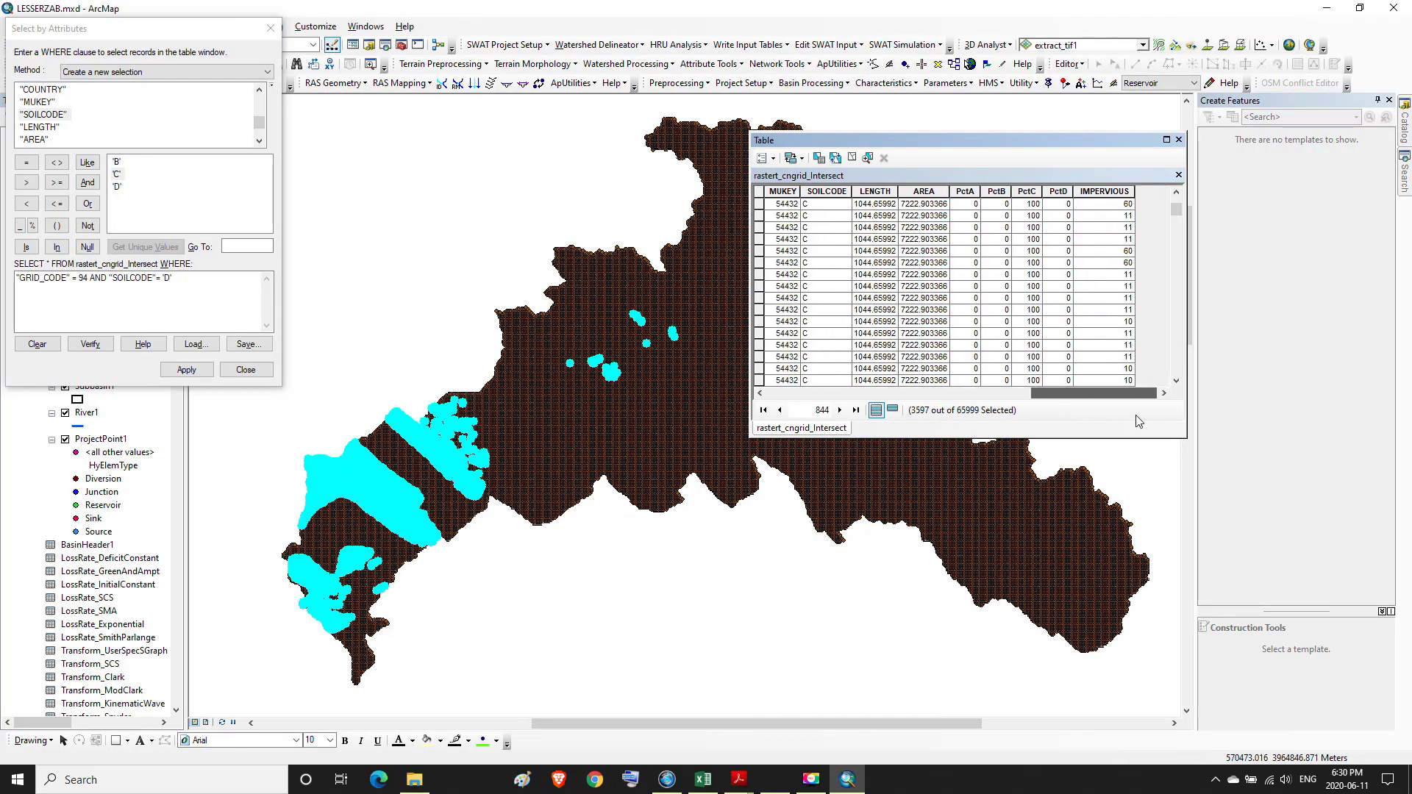
right_click(1107, 189)
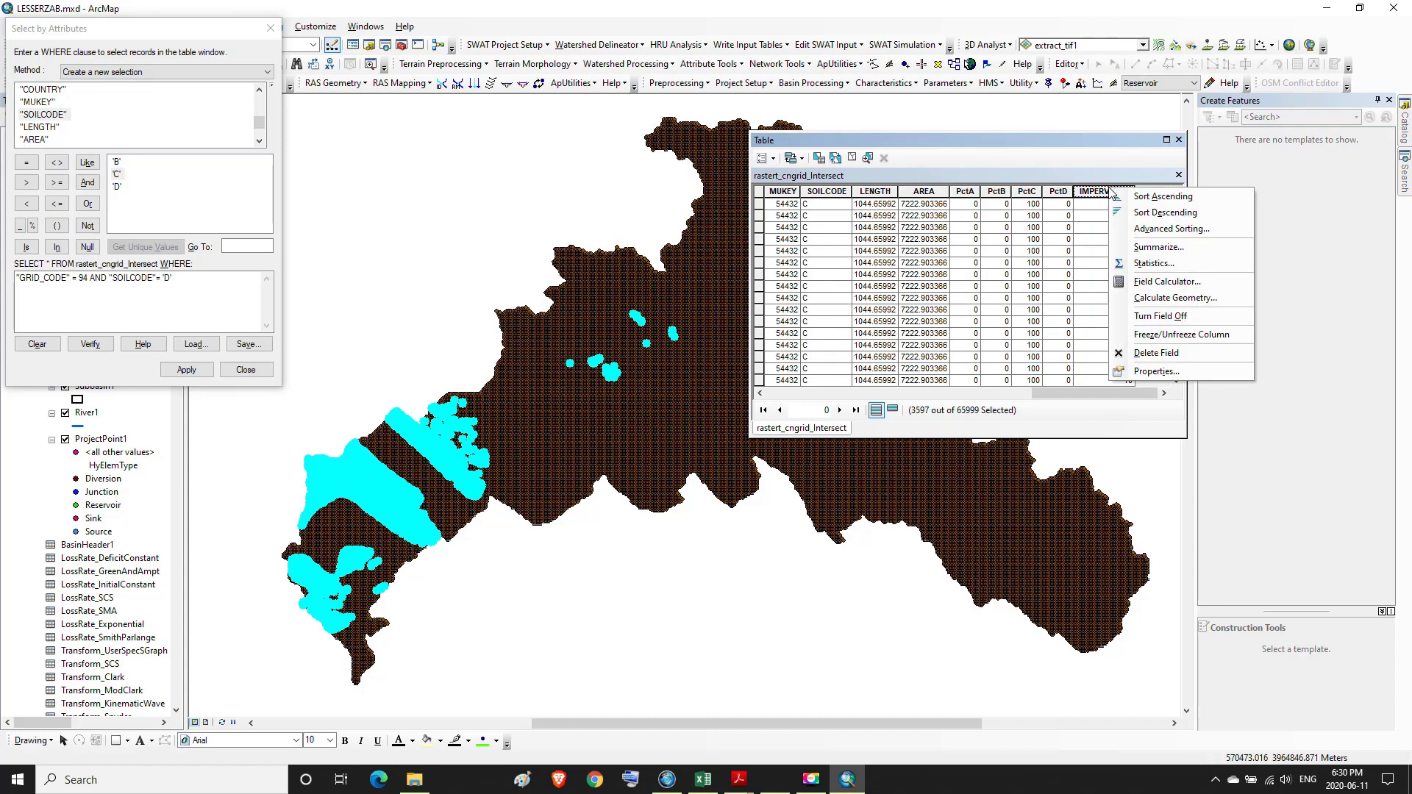
left_click(1165, 281)
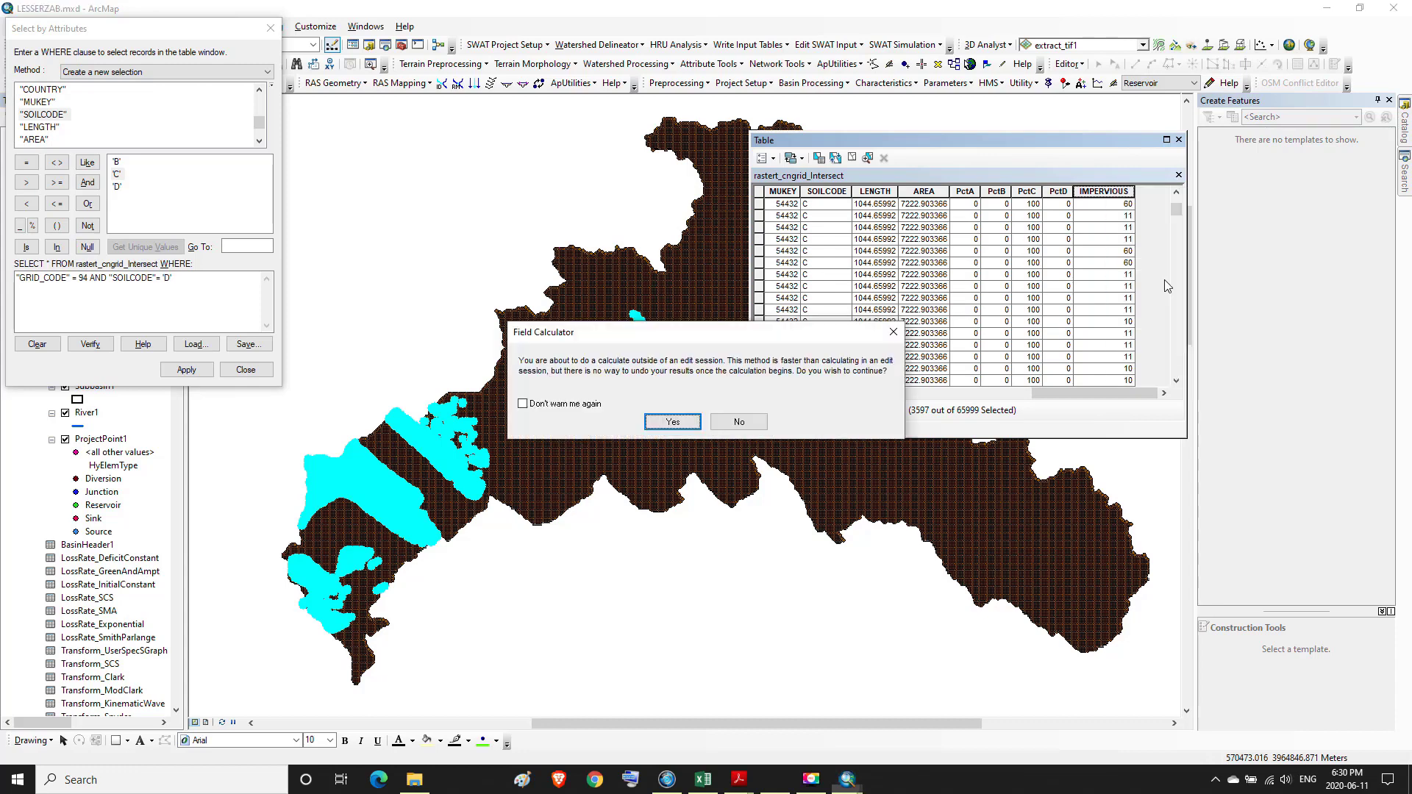
left_click(672, 422)
left_click(559, 407)
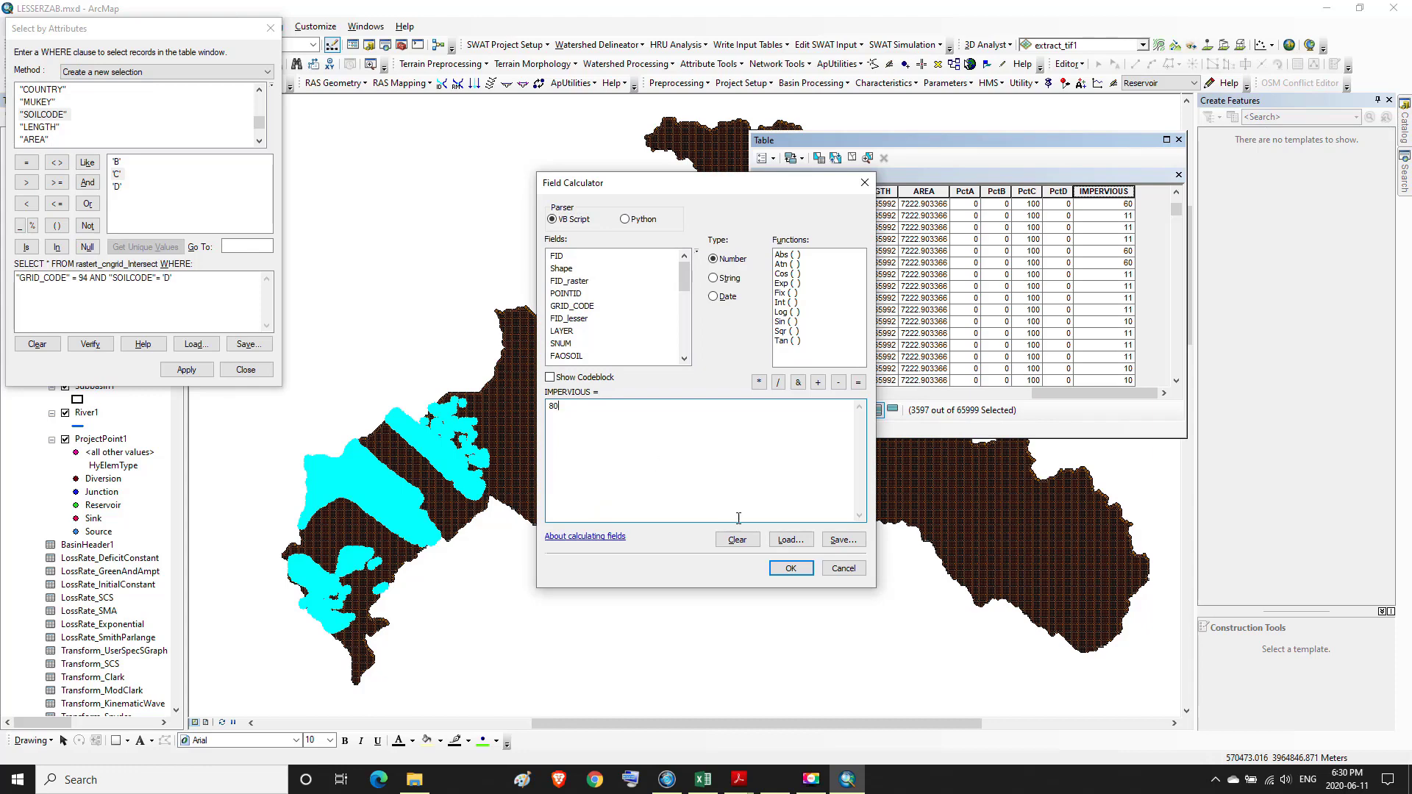
left_click(791, 570)
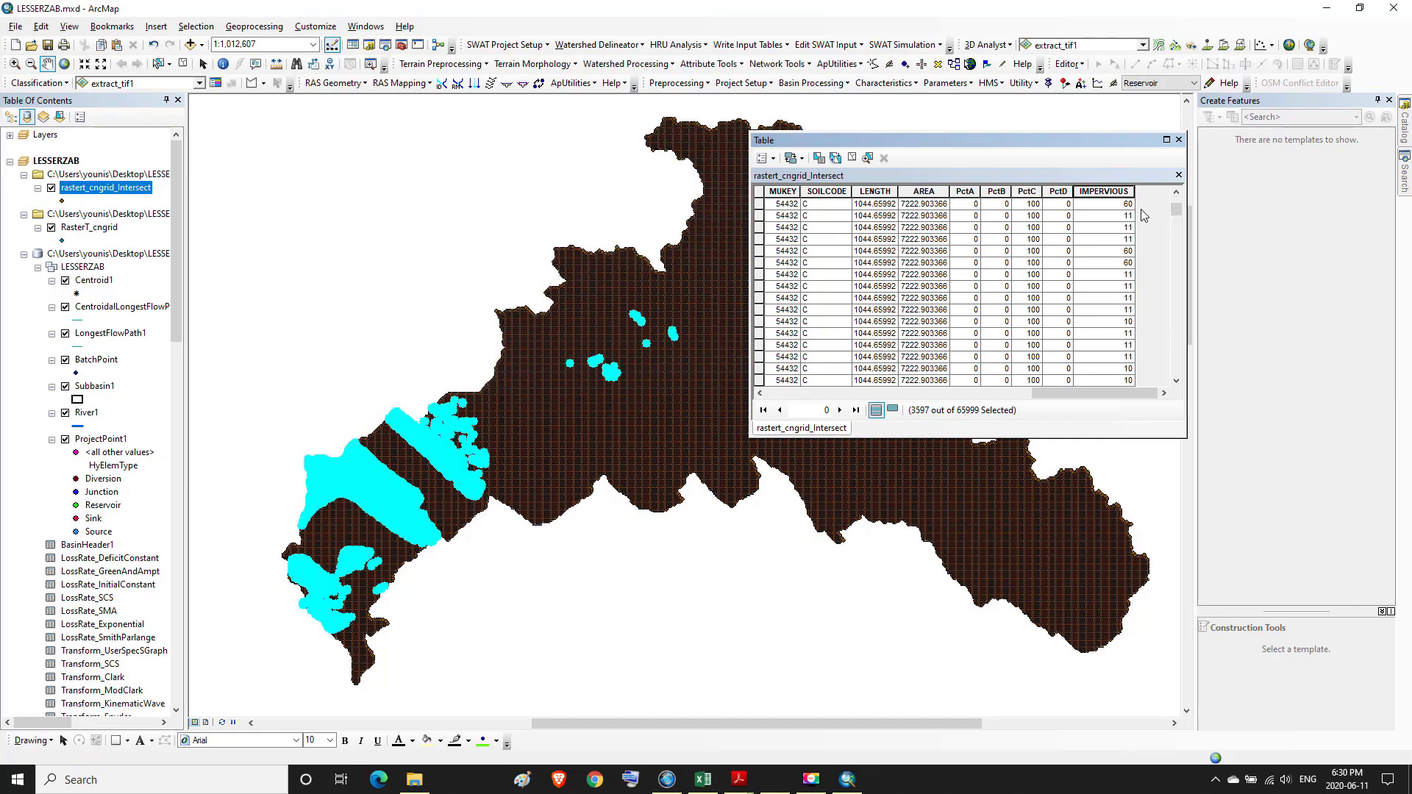
- Enlarge the rastert_cngrid_Intersect table, find the next record with an IMPERVIOUS value of 0, and check its SOILCODE and GRID_CODE
left_click(1168, 140)
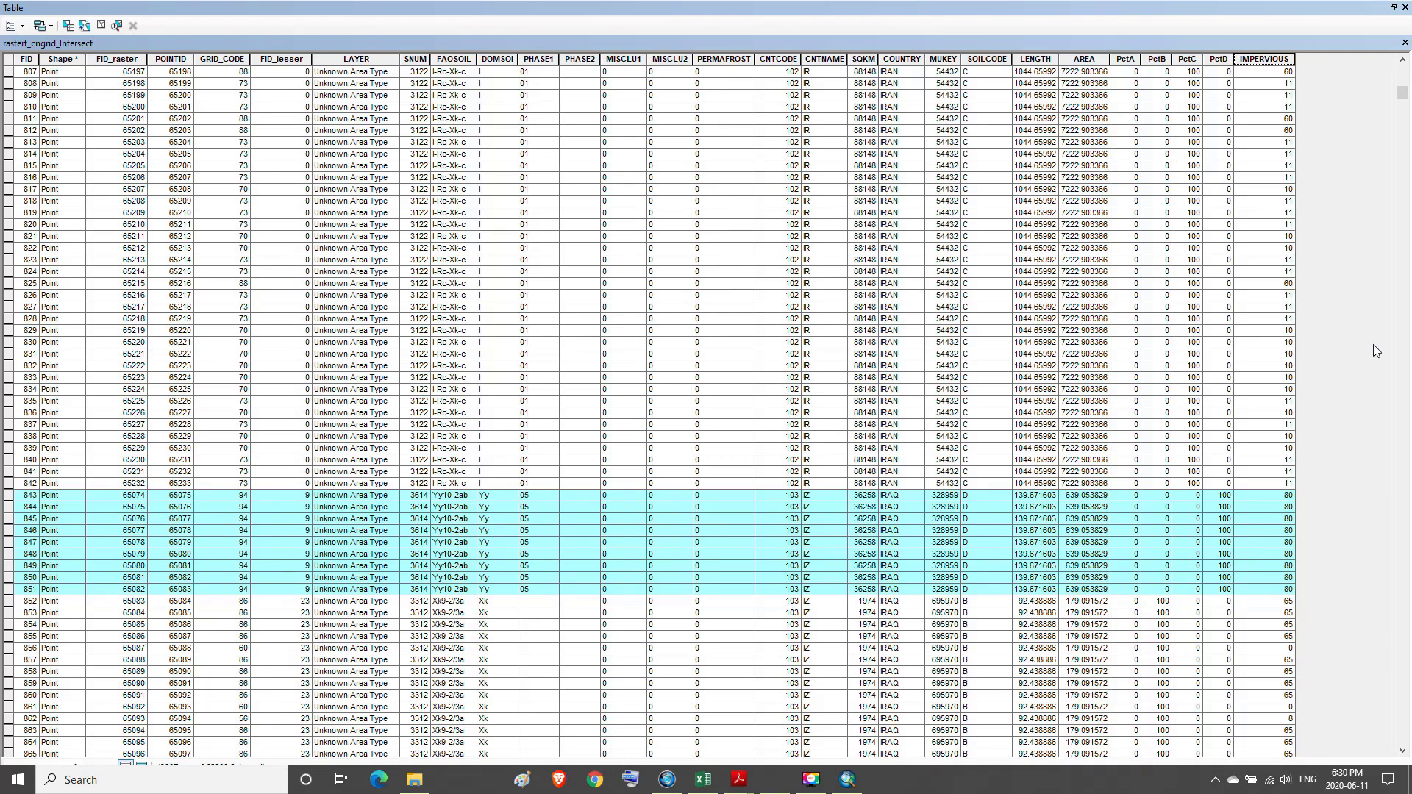
scroll(1372, 347, "down", 7)
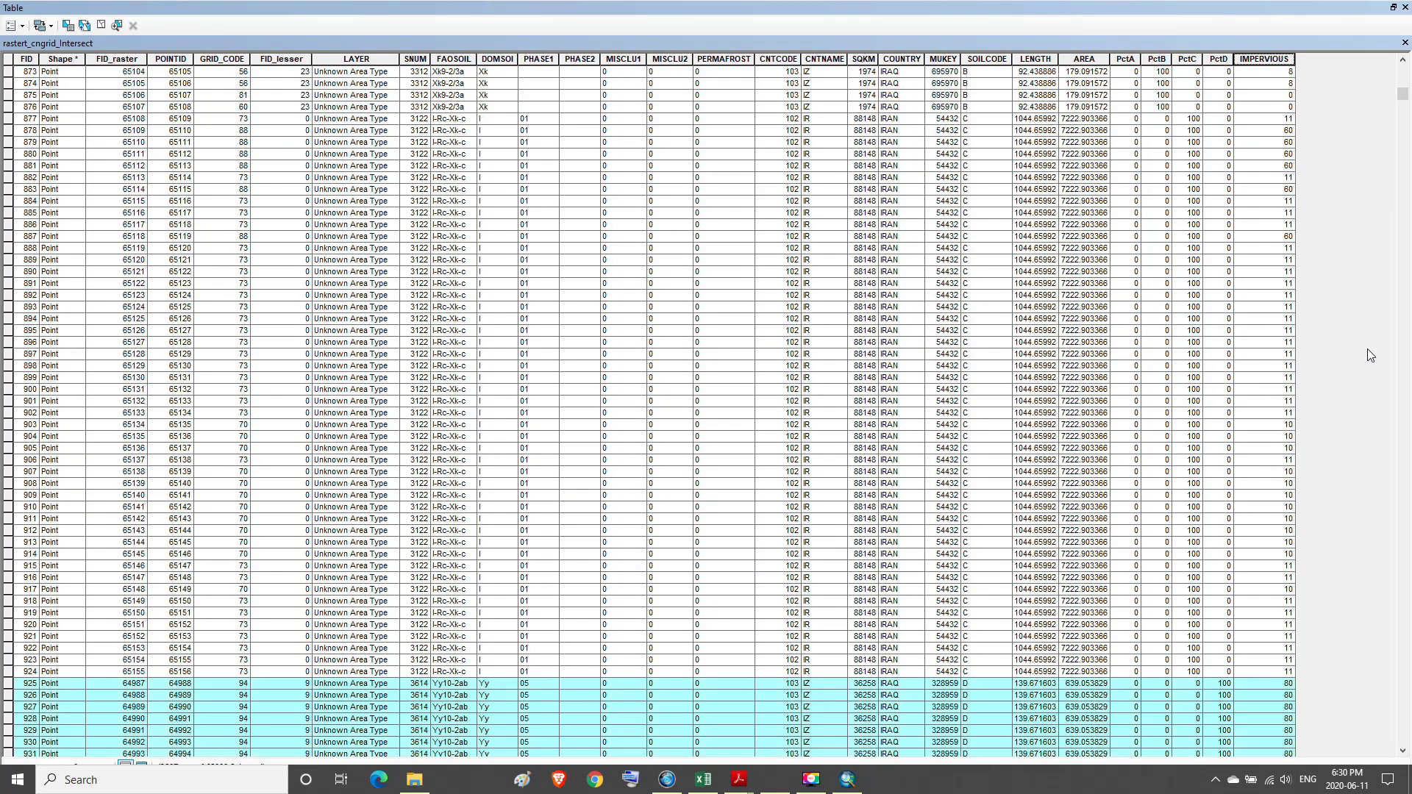
scroll(1370, 355, "down", 3)
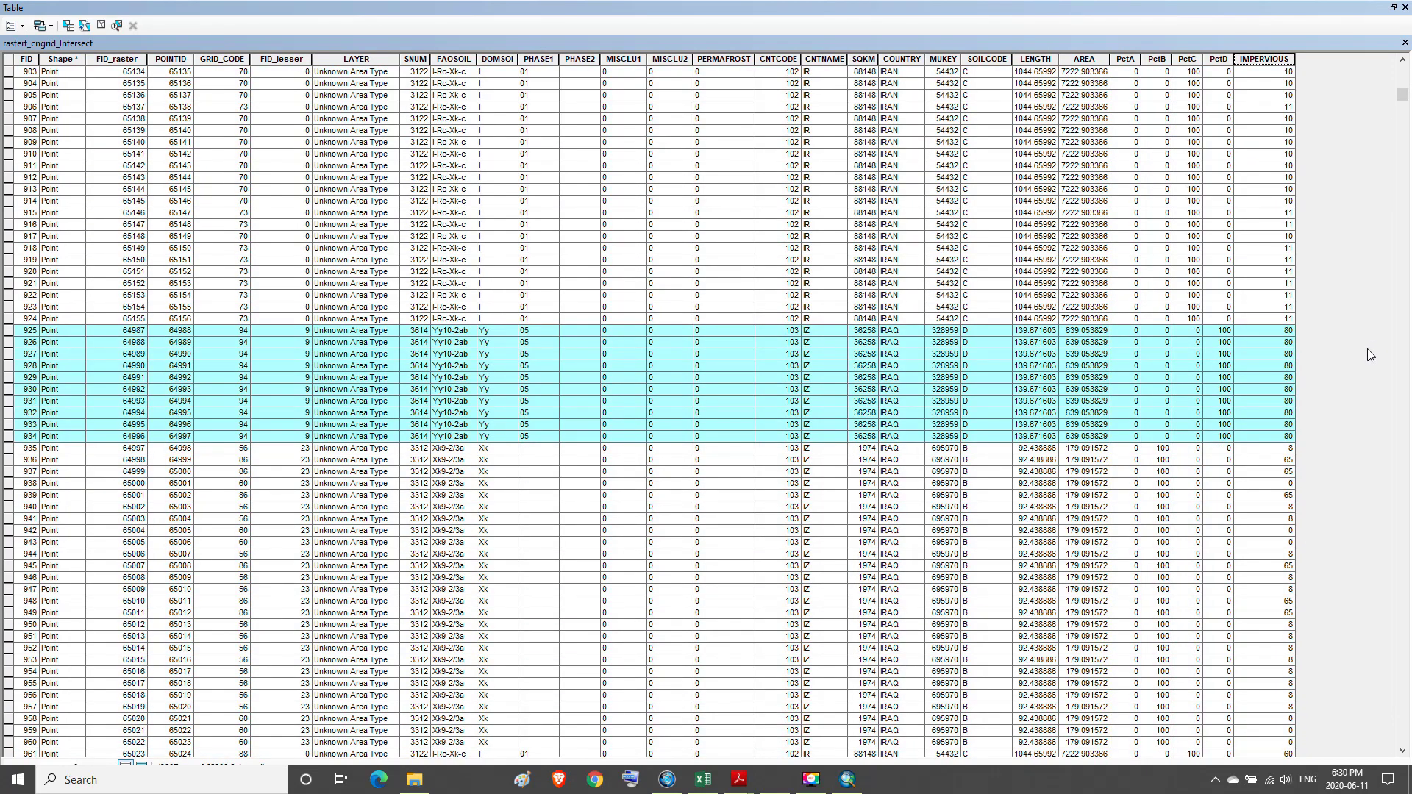
scroll(1366, 349, "up", 1)
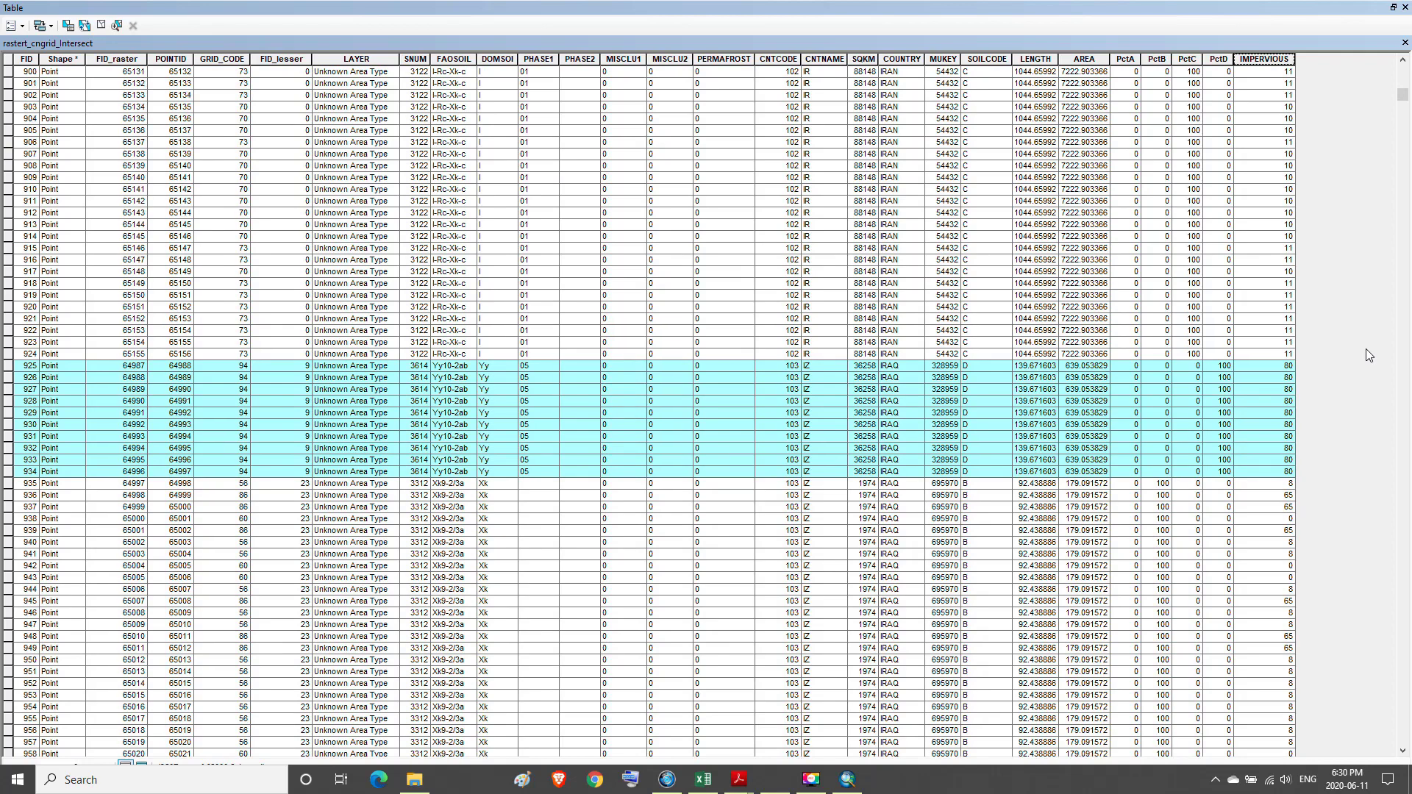
left_click(1269, 521)
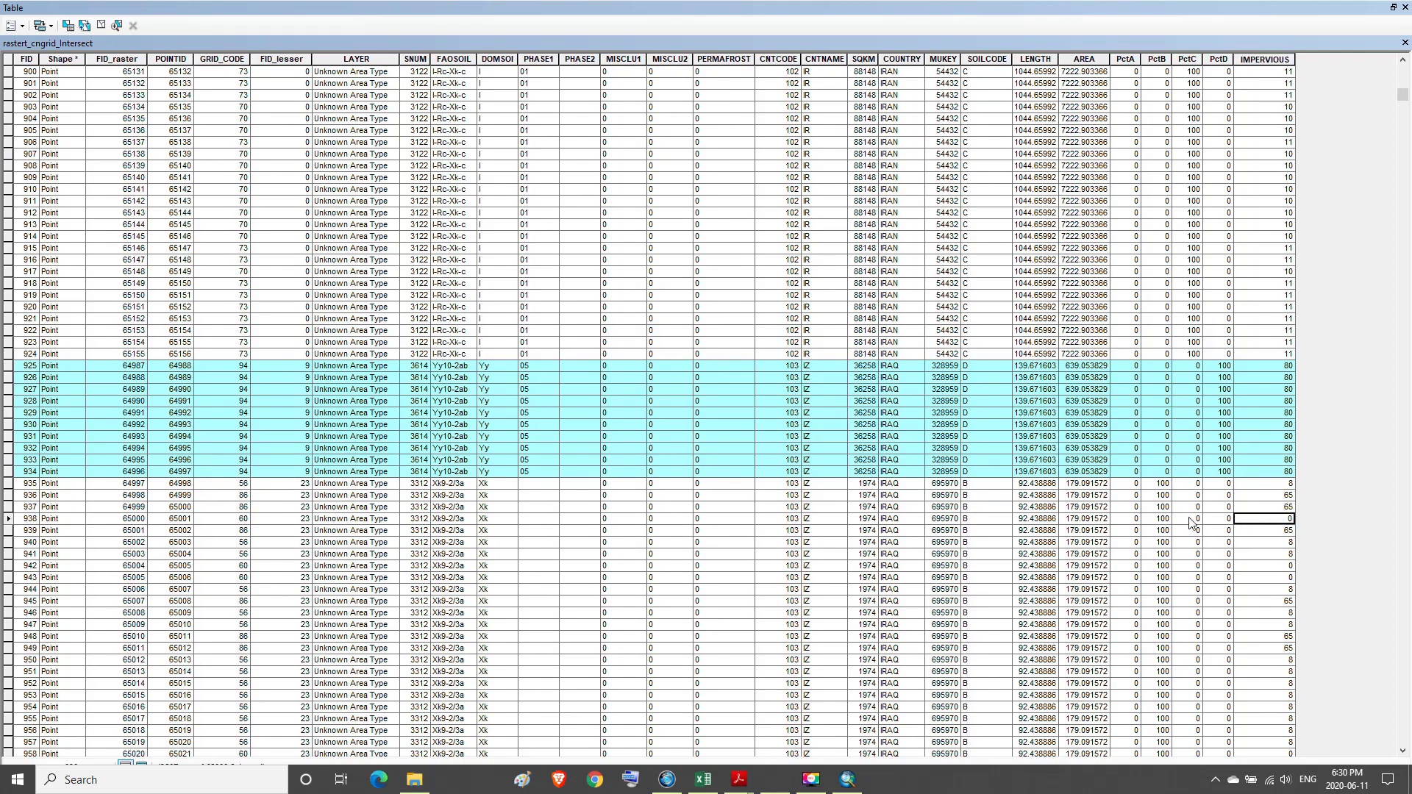
left_click(983, 519)
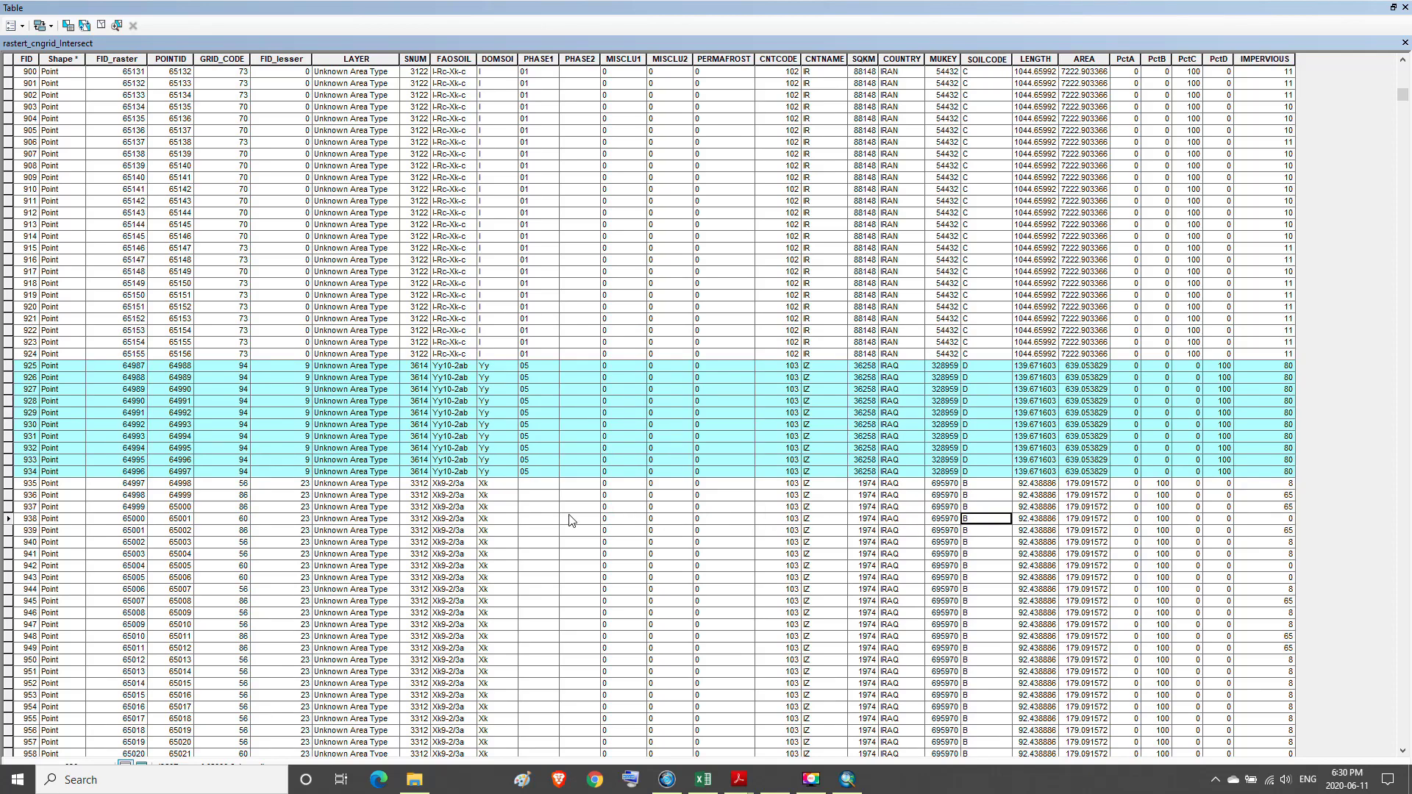
left_click(243, 519)
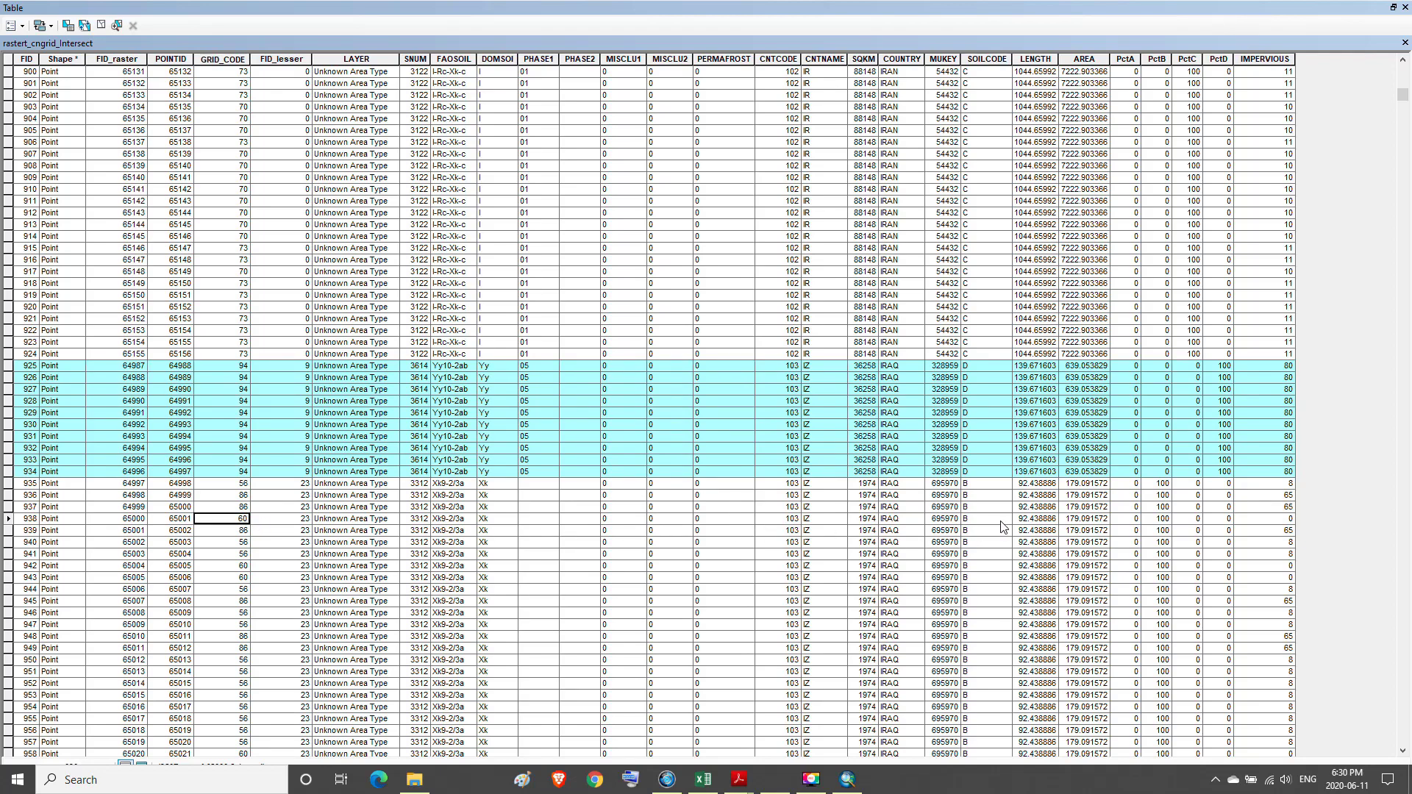
left_click(1392, 8)
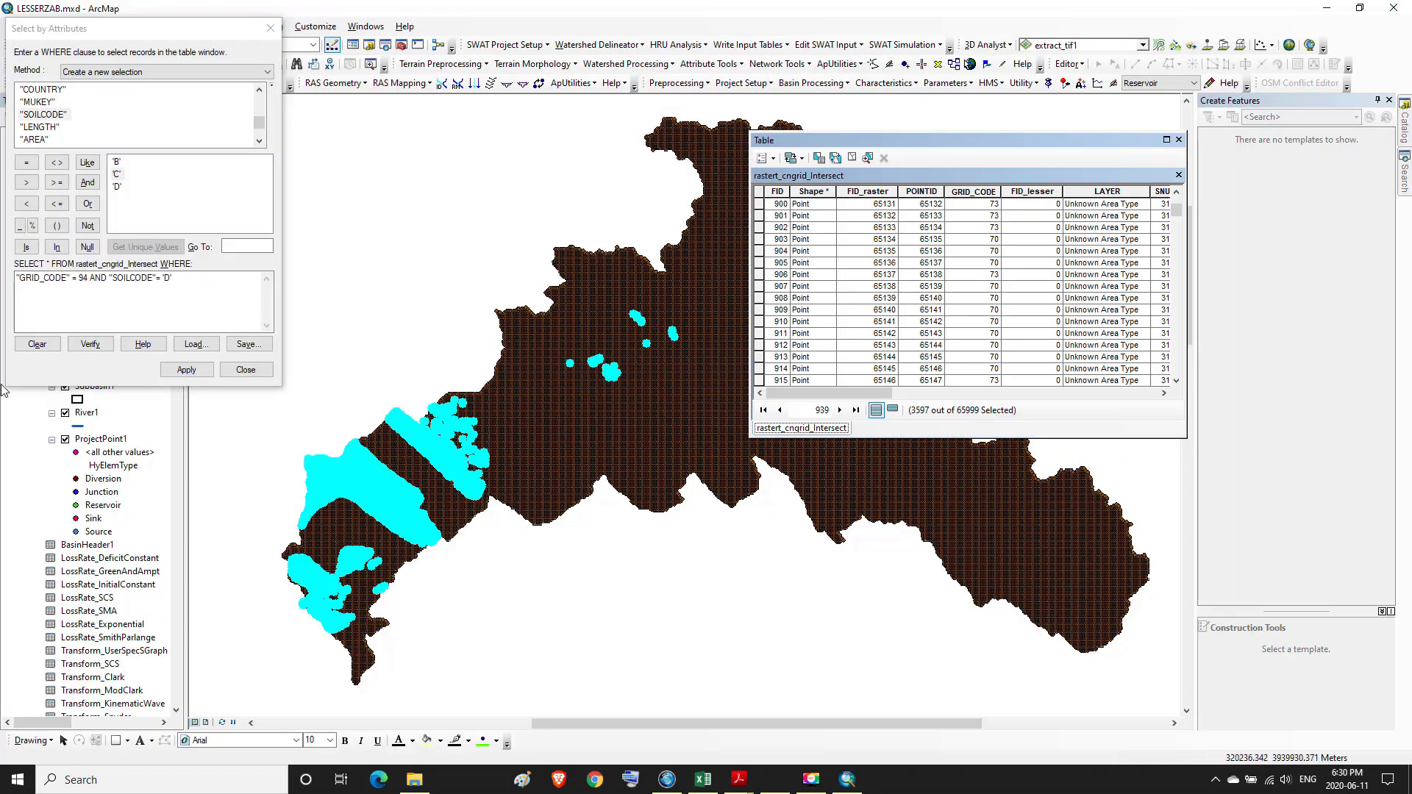
- Select the records matching "GRID_CODE" = 60 AND "SOILCODE" = 'B' and check the selection in the enlarged table
left_click(86, 278)
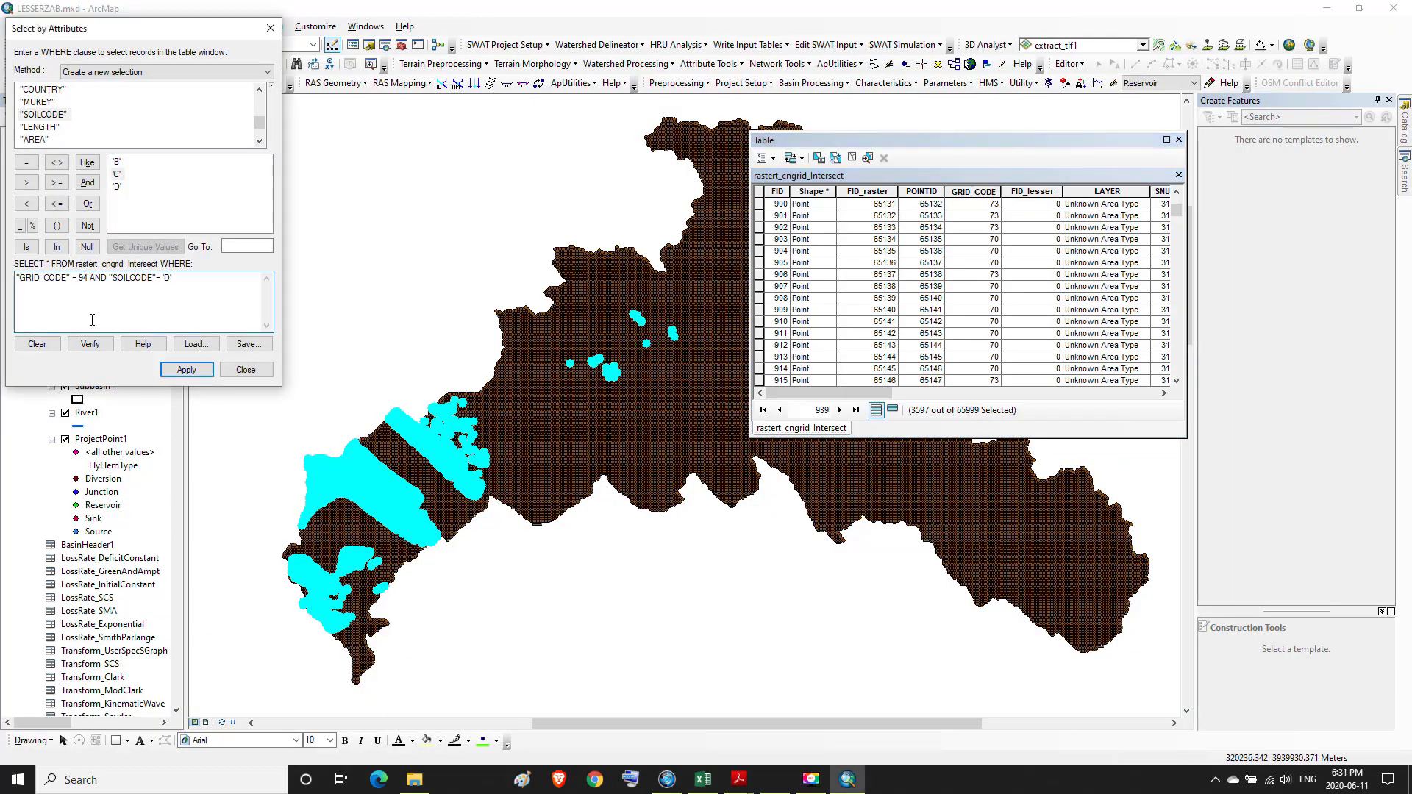
key("BackSpace")
key("BackSpace")
type("60")
type("'")
left_click(186, 370)
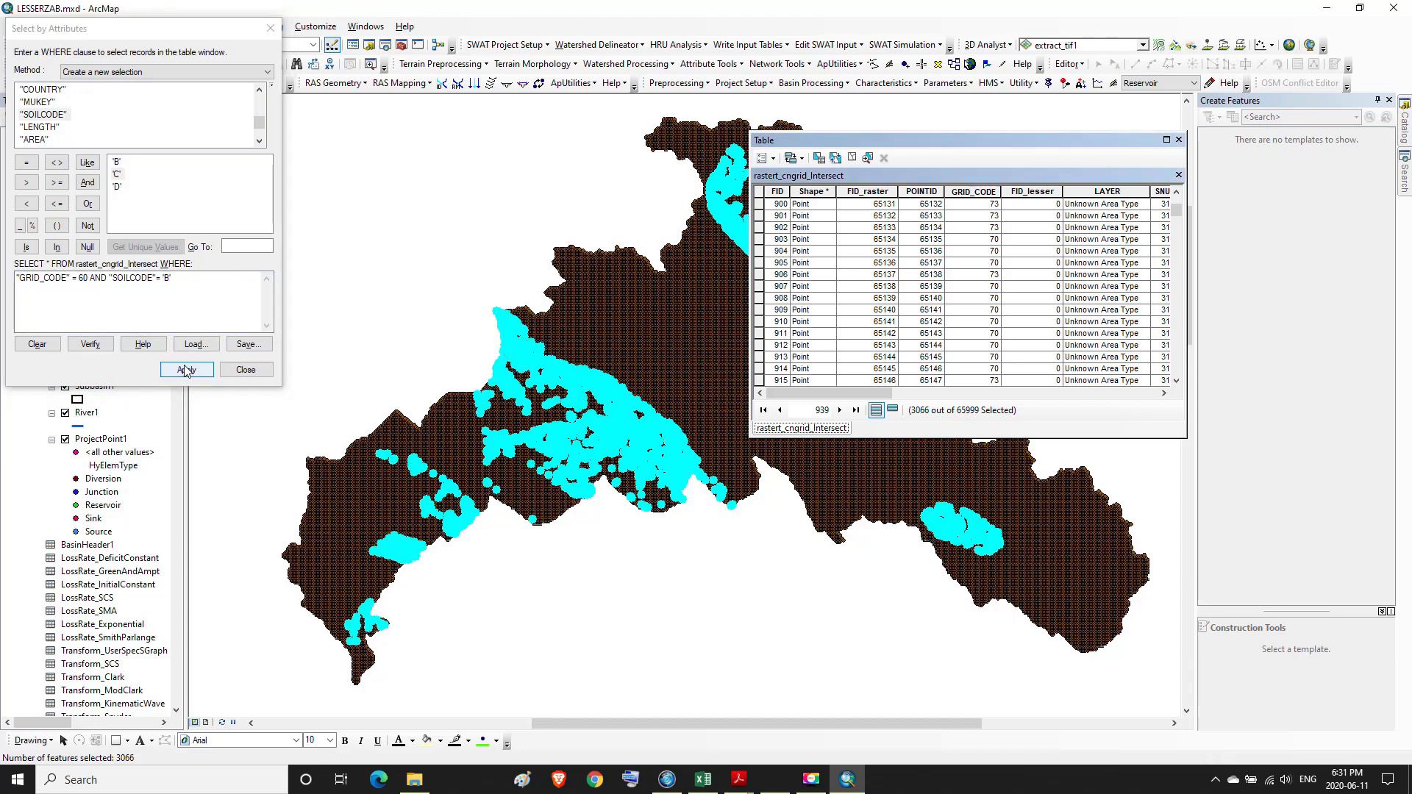
left_click(1166, 140)
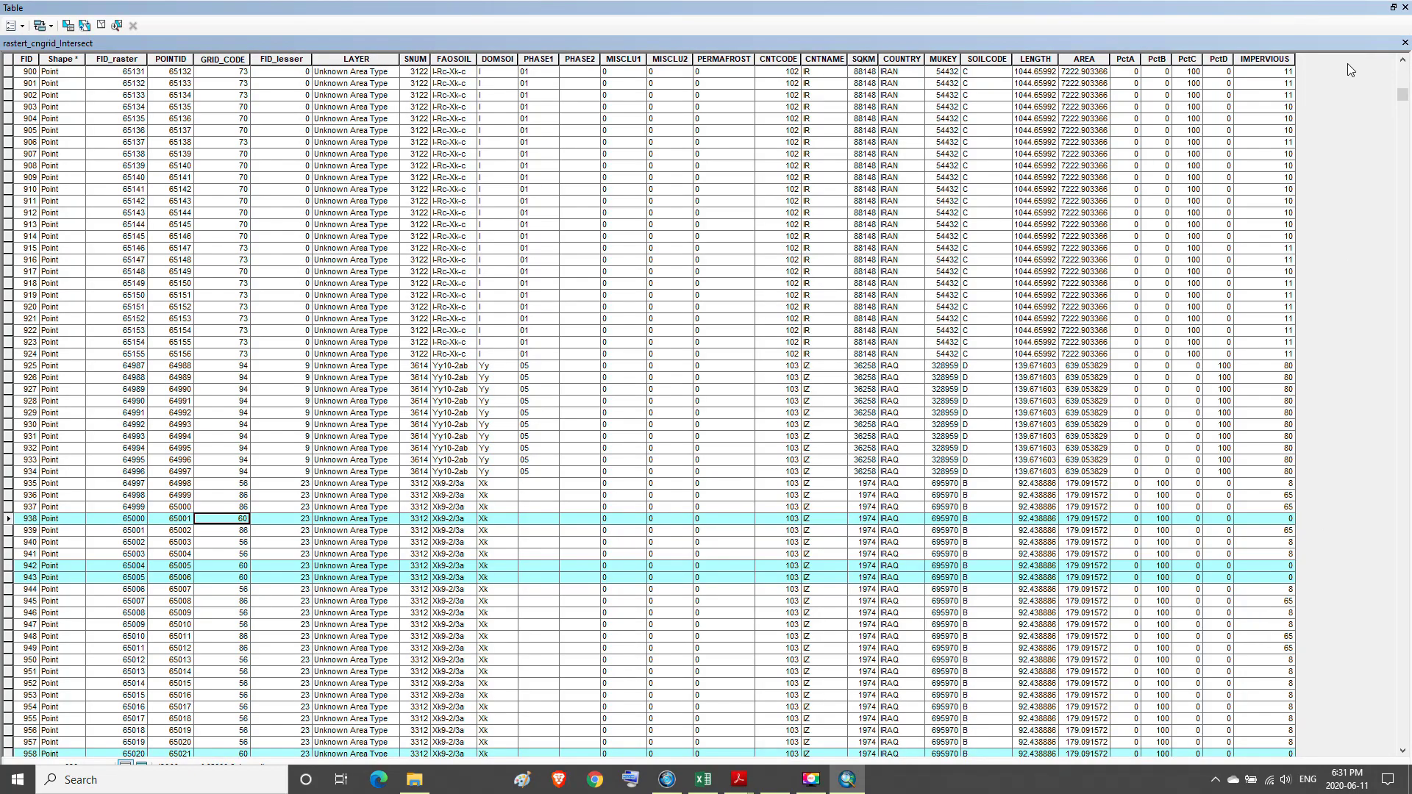
left_click(1392, 9)
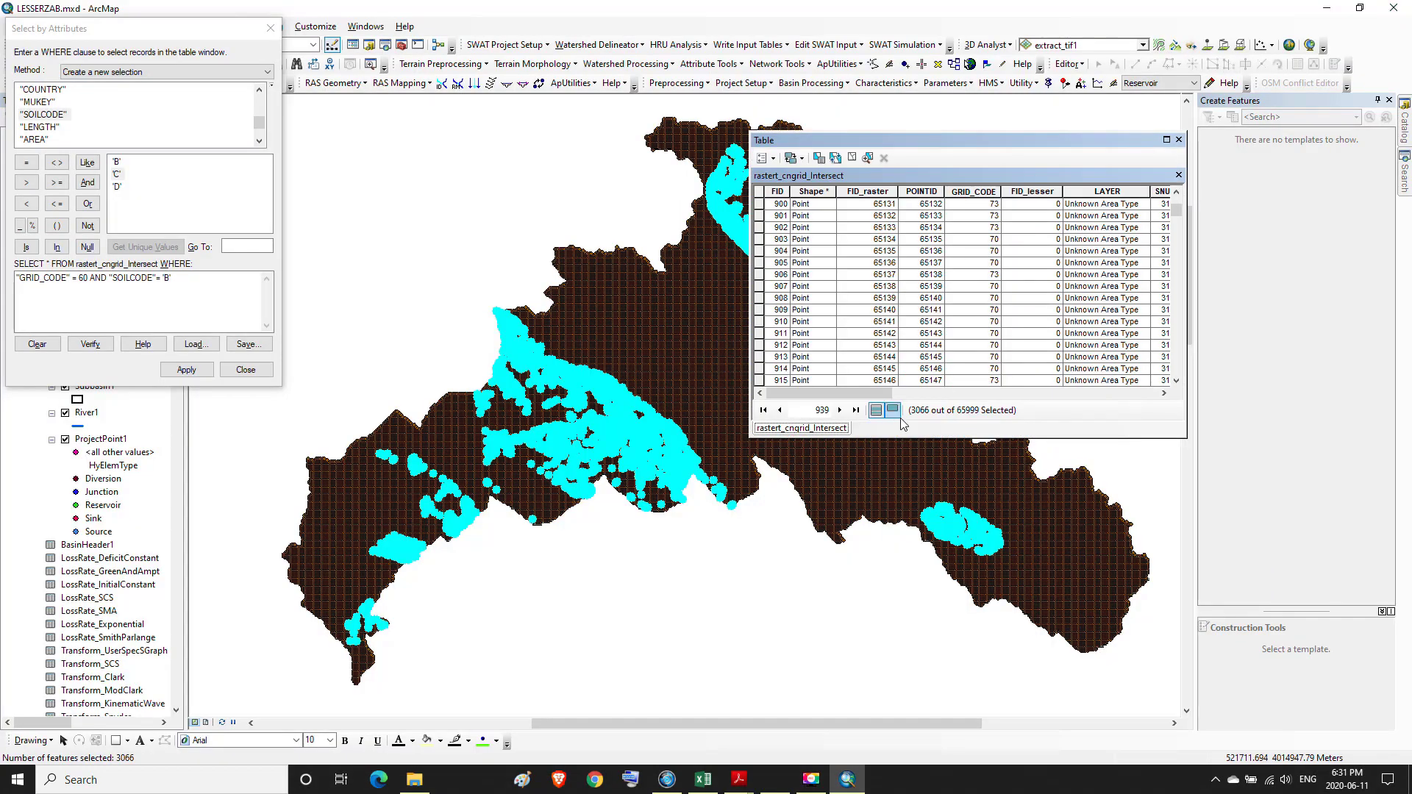
- Switch to 5.PDF in Acrobat Reader and examine the soil group B values for open space, urban and residential cover types
mouse_move(739, 779)
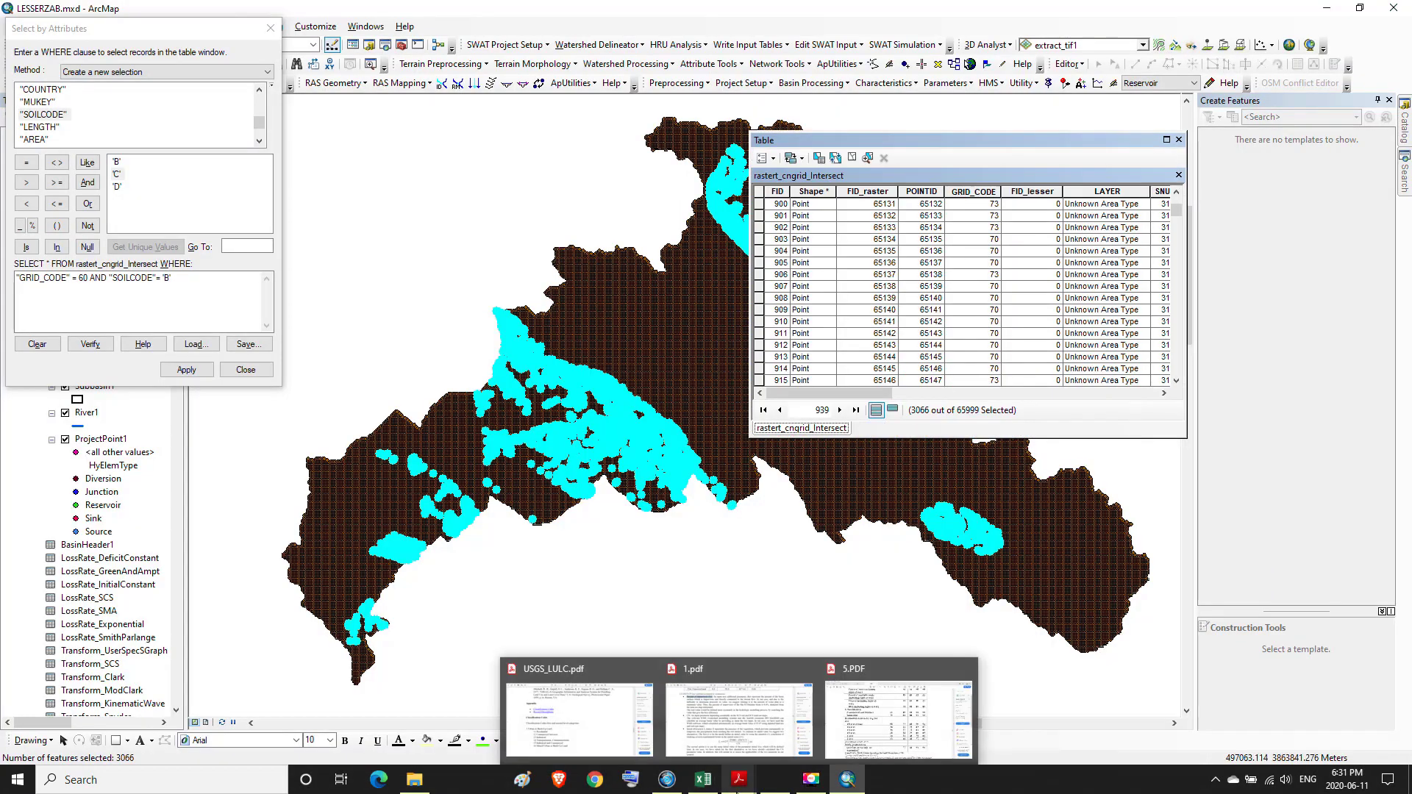
left_click(910, 723)
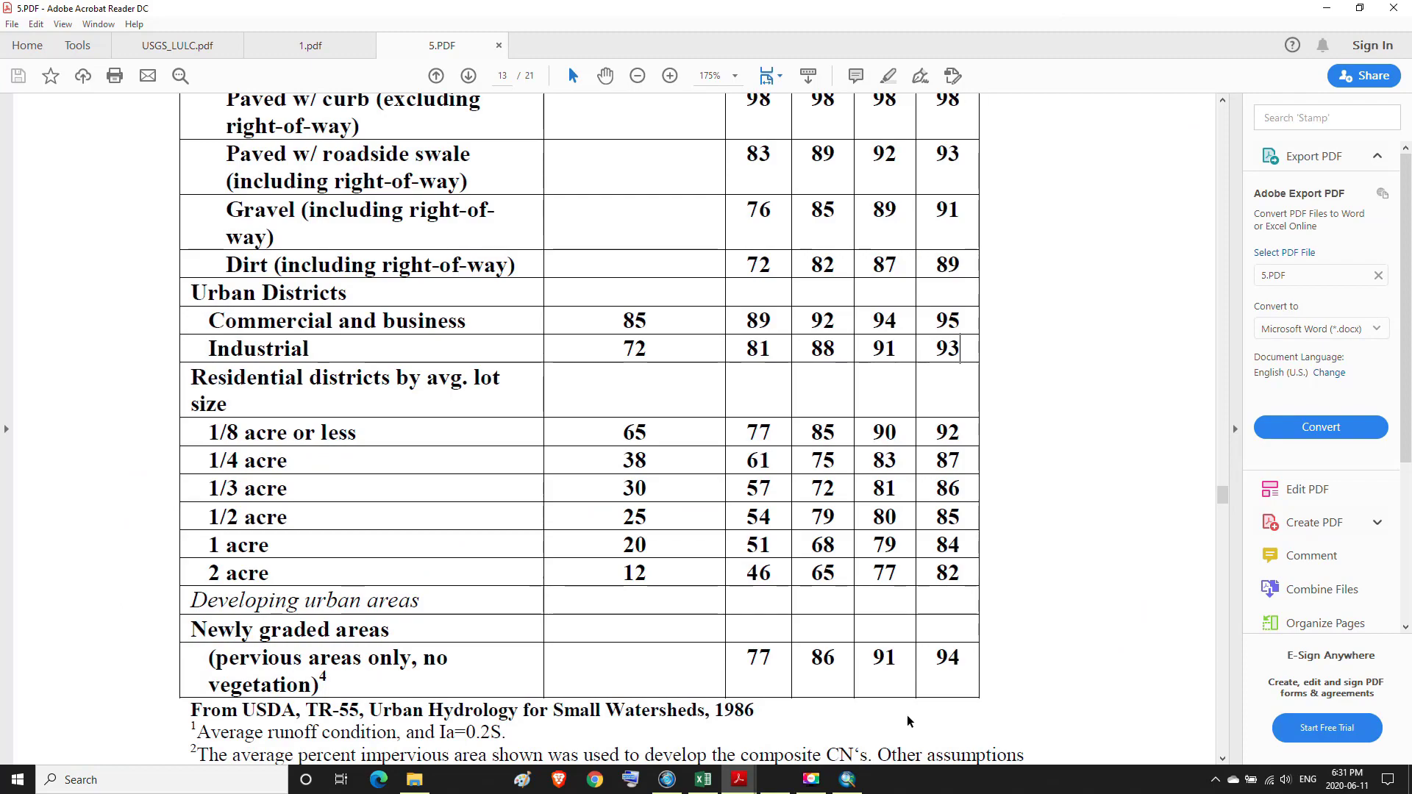
scroll(795, 415, "up", 3)
scroll(794, 415, "up", 4)
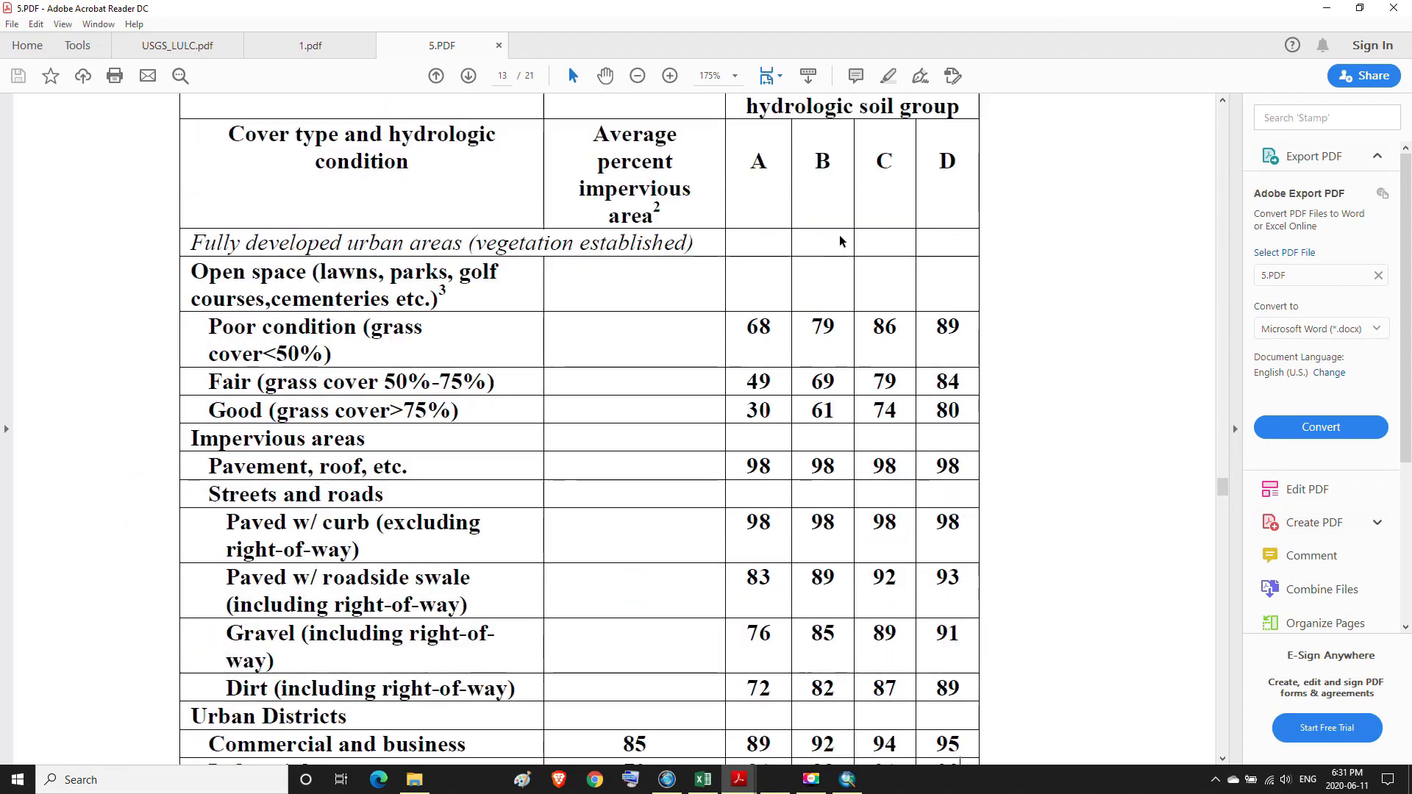
scroll(835, 176, "down", 2)
scroll(835, 177, "down", 7)
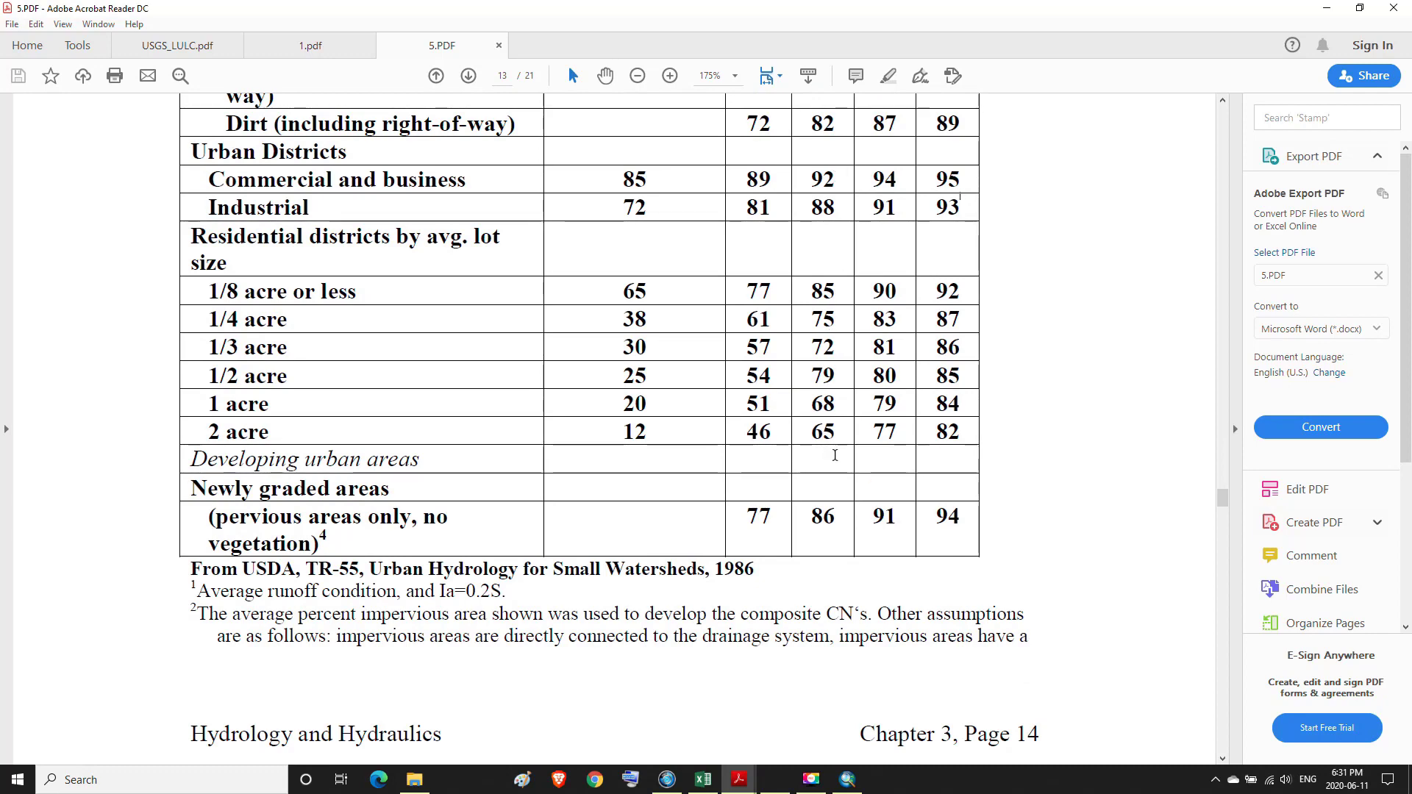
- Switch to ArcMap and calculate the IMPERVIOUS field as 10 for the selected records, accepting calculation outside an edit session
mouse_move(862, 791)
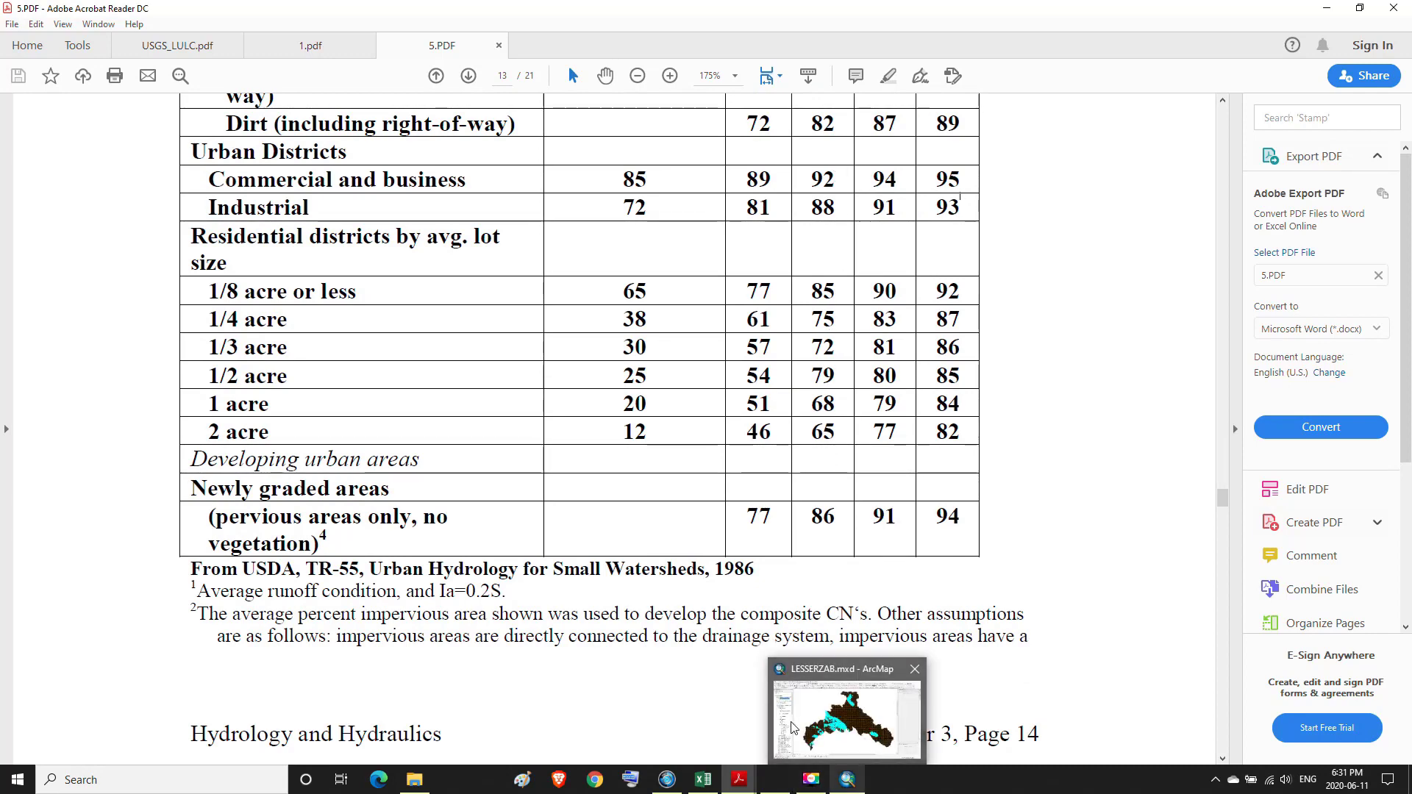
mouse_move(793, 728)
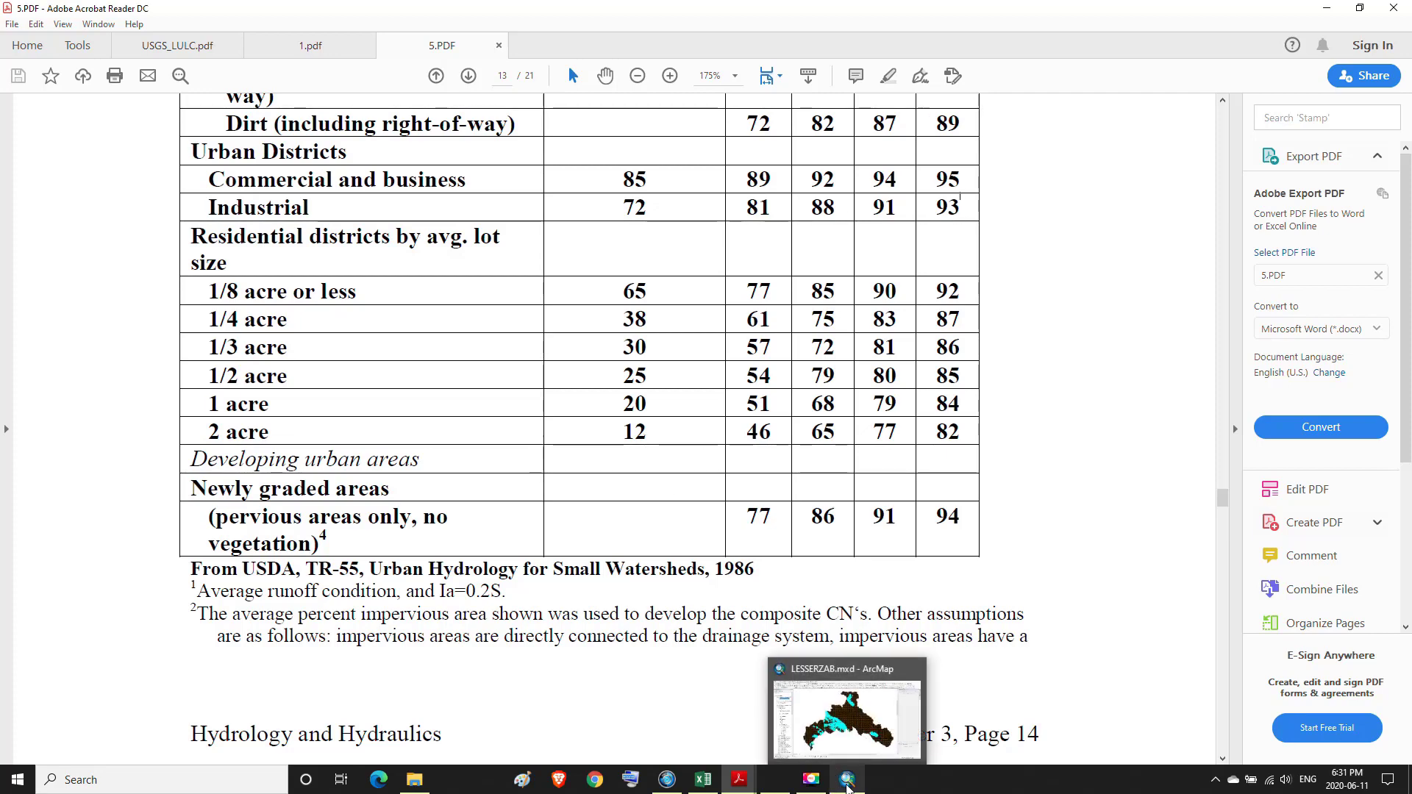
left_click(847, 786)
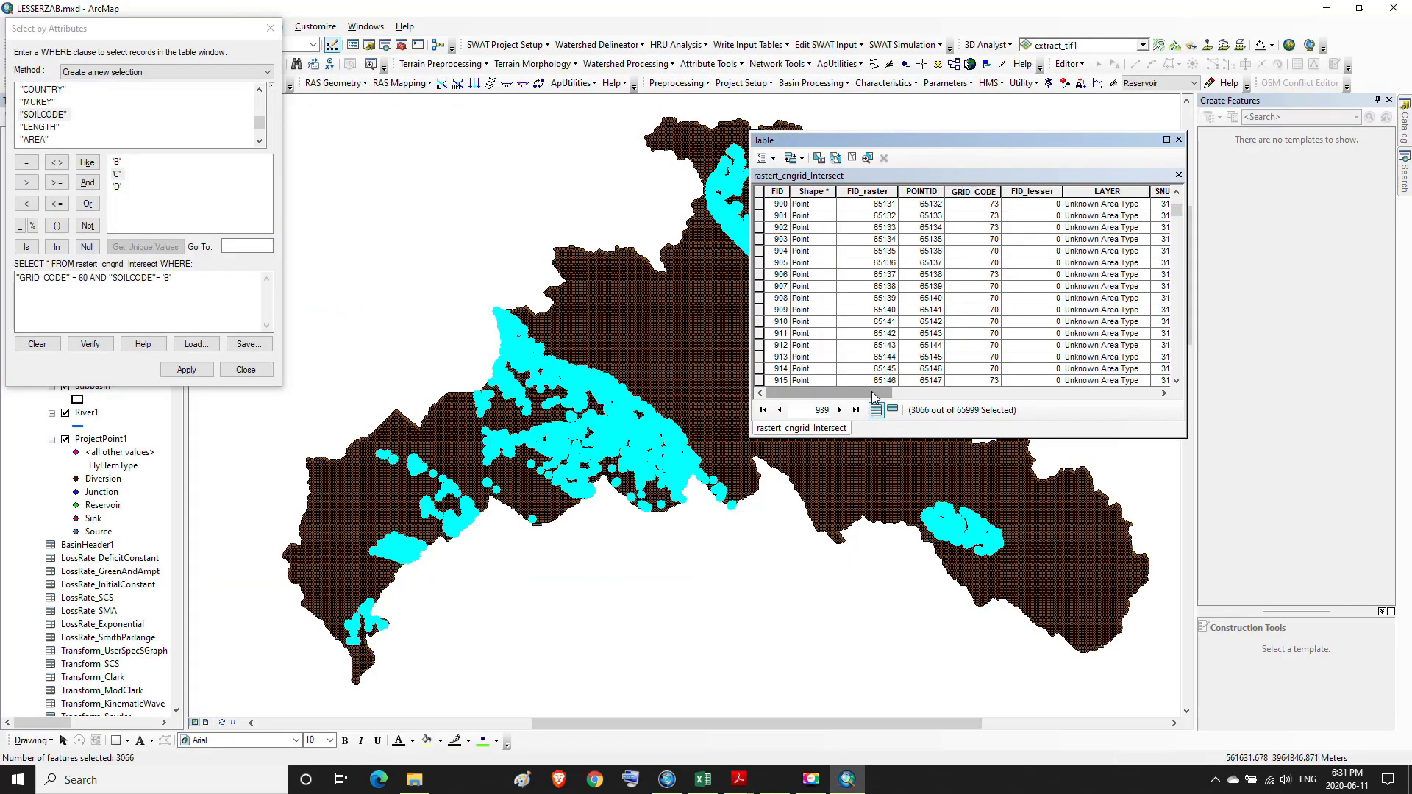
left_click_drag(873, 397, 1139, 397)
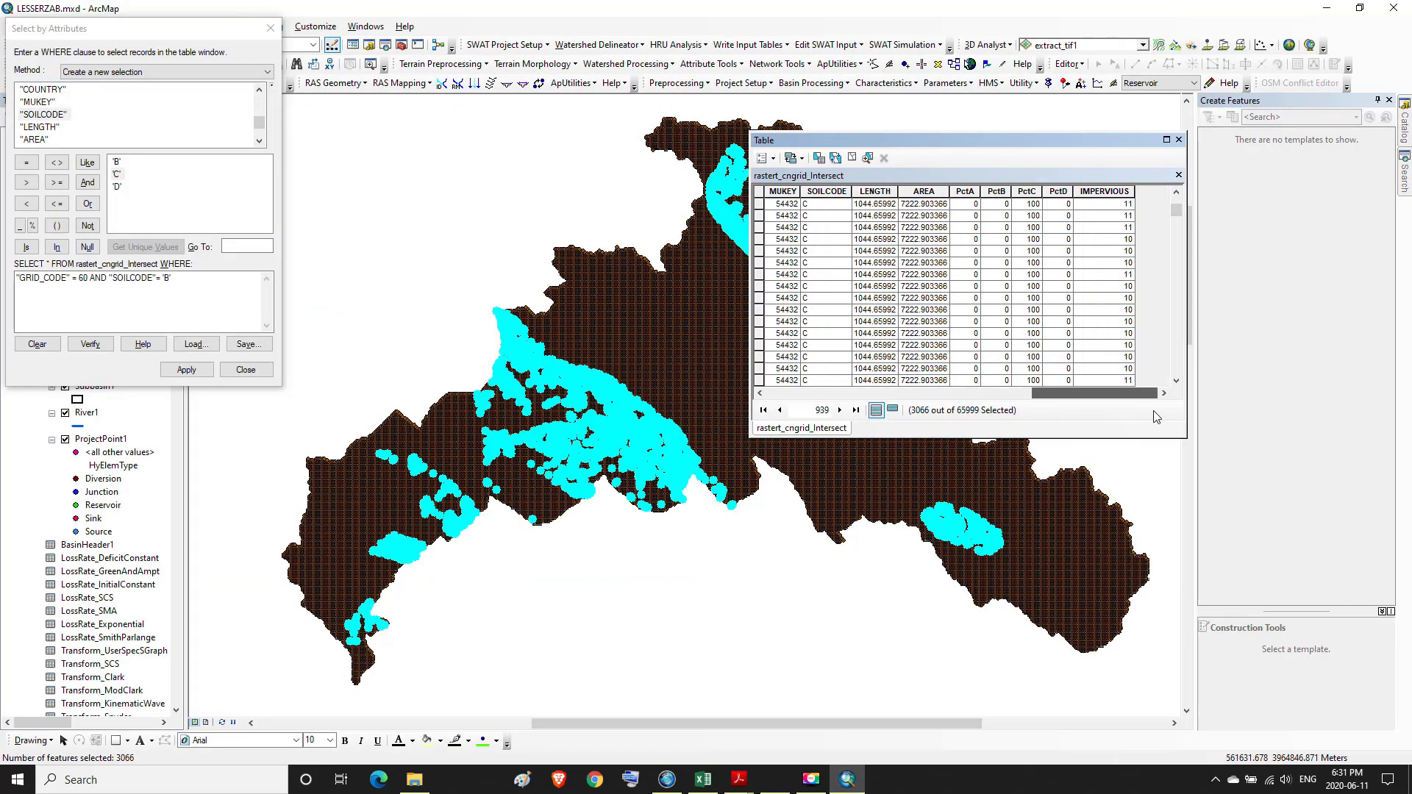
right_click(1110, 191)
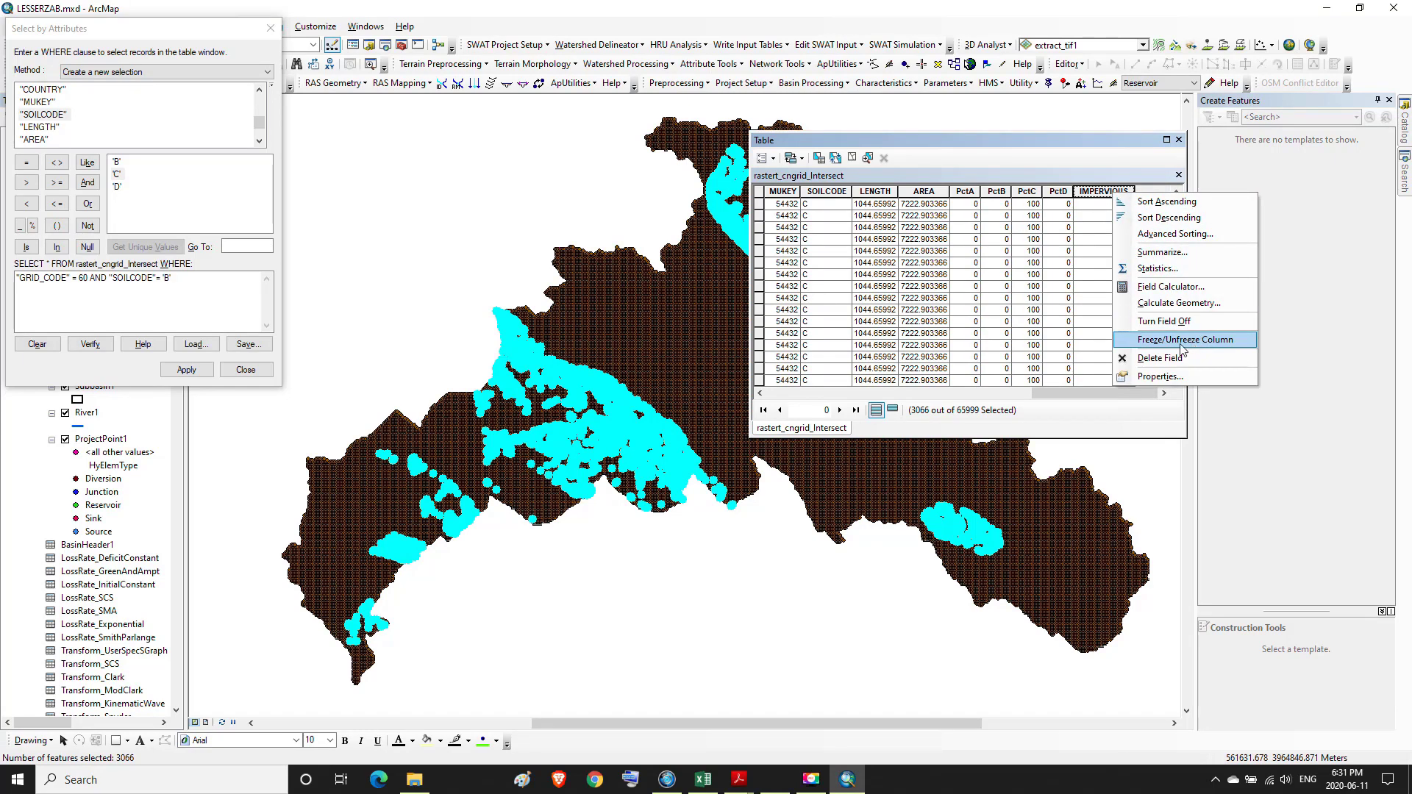
left_click(1167, 287)
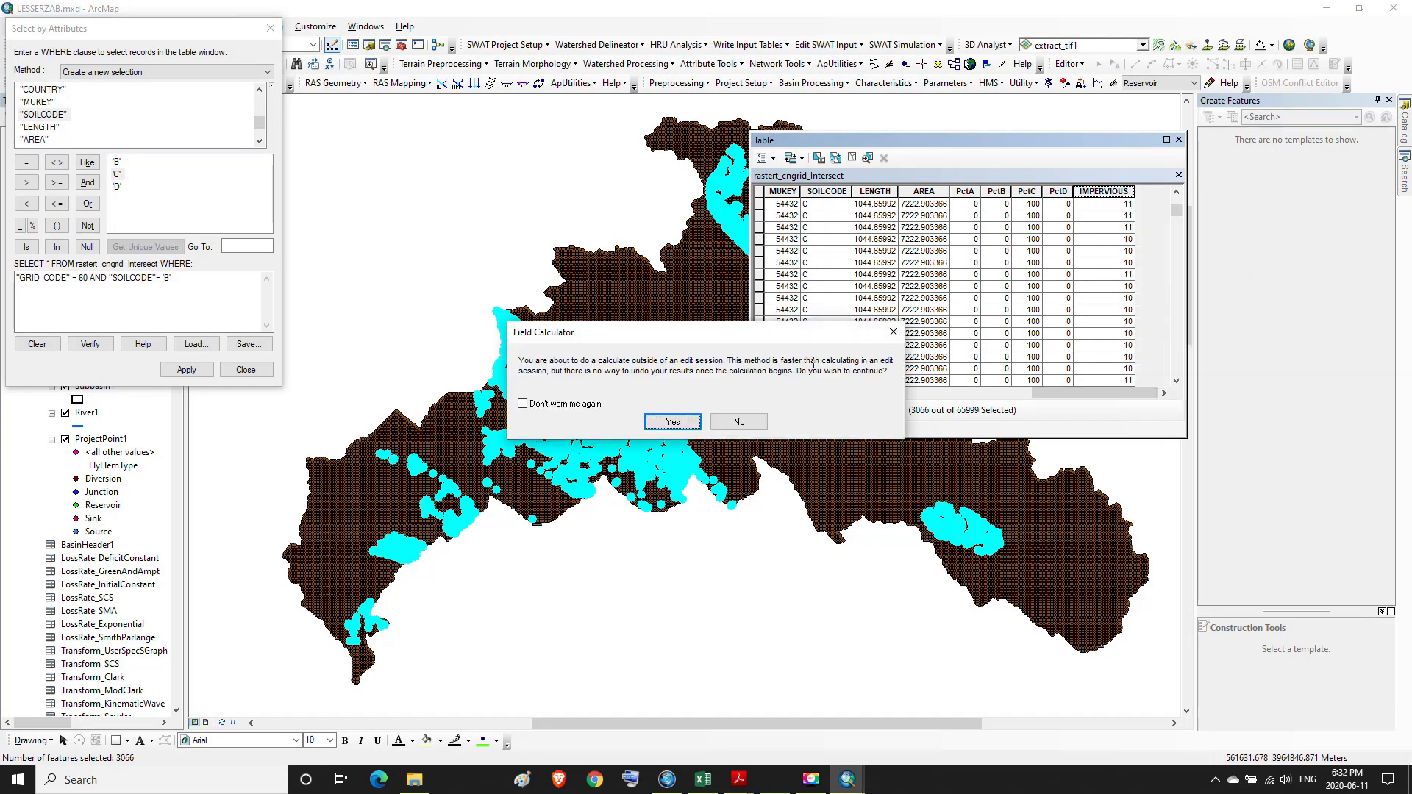
left_click(672, 421)
left_click_drag(568, 419, 548, 410)
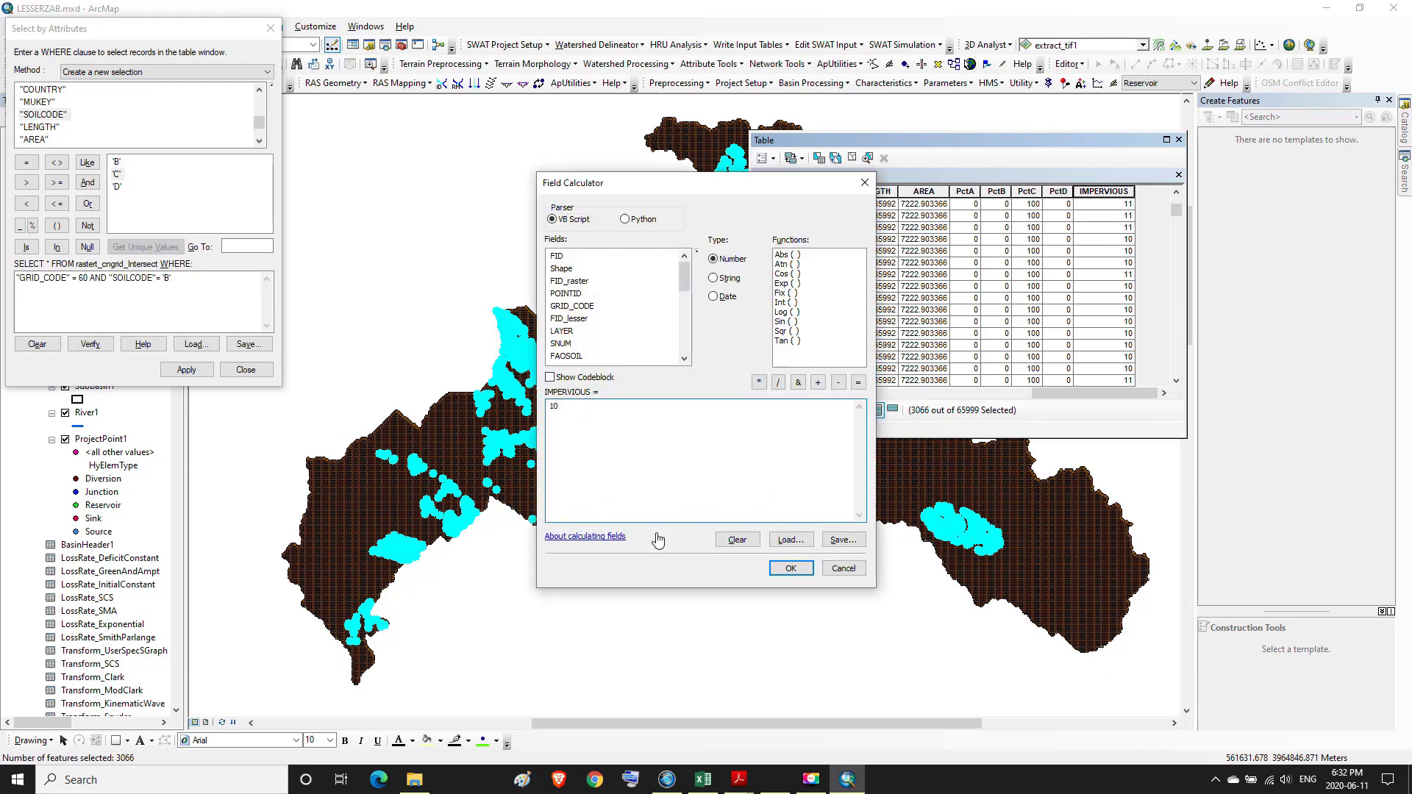
left_click(802, 567)
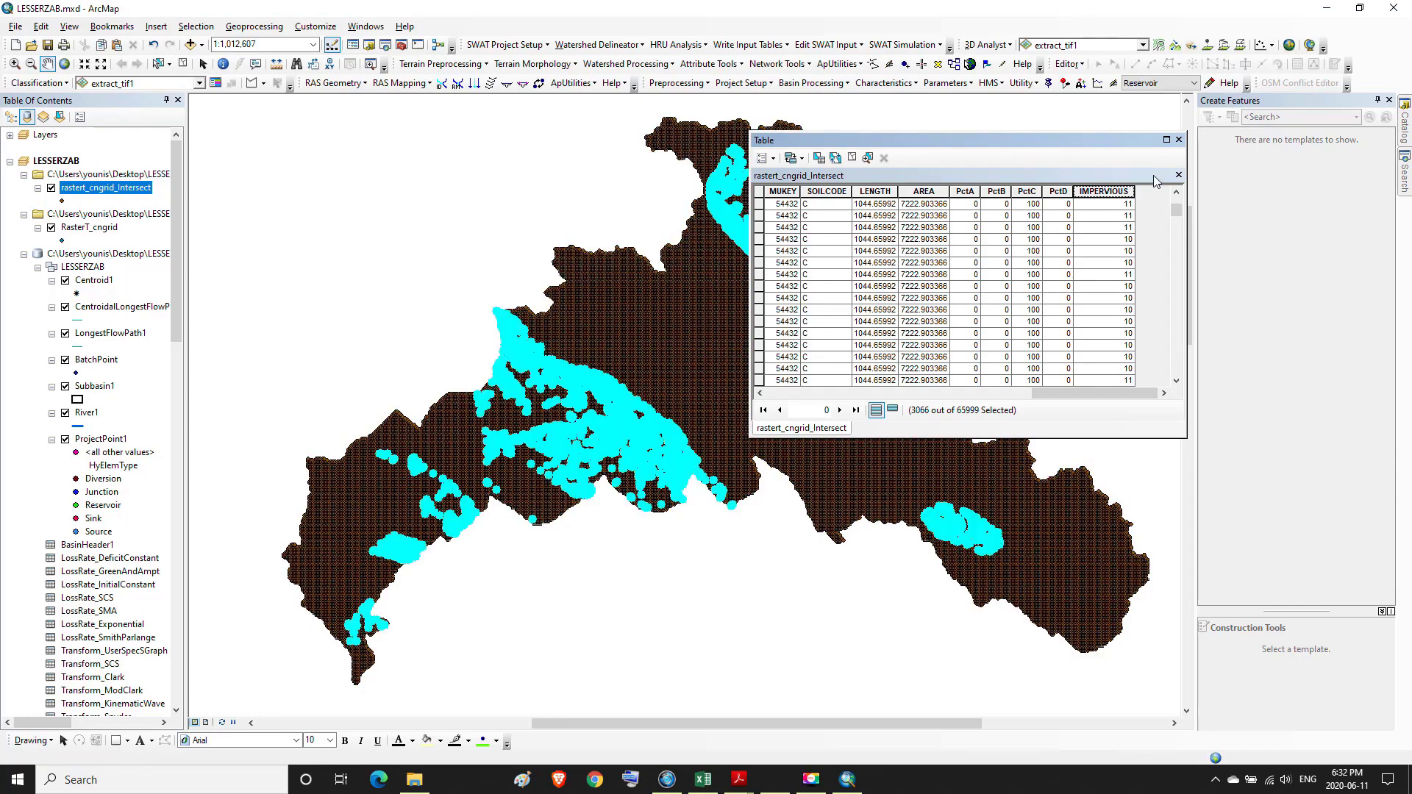
- Check the calculated IMPERVIOUS values in the enlarged table, then find another record still at 0 and check its SOILCODE and GRID_CODE
left_click(1168, 141)
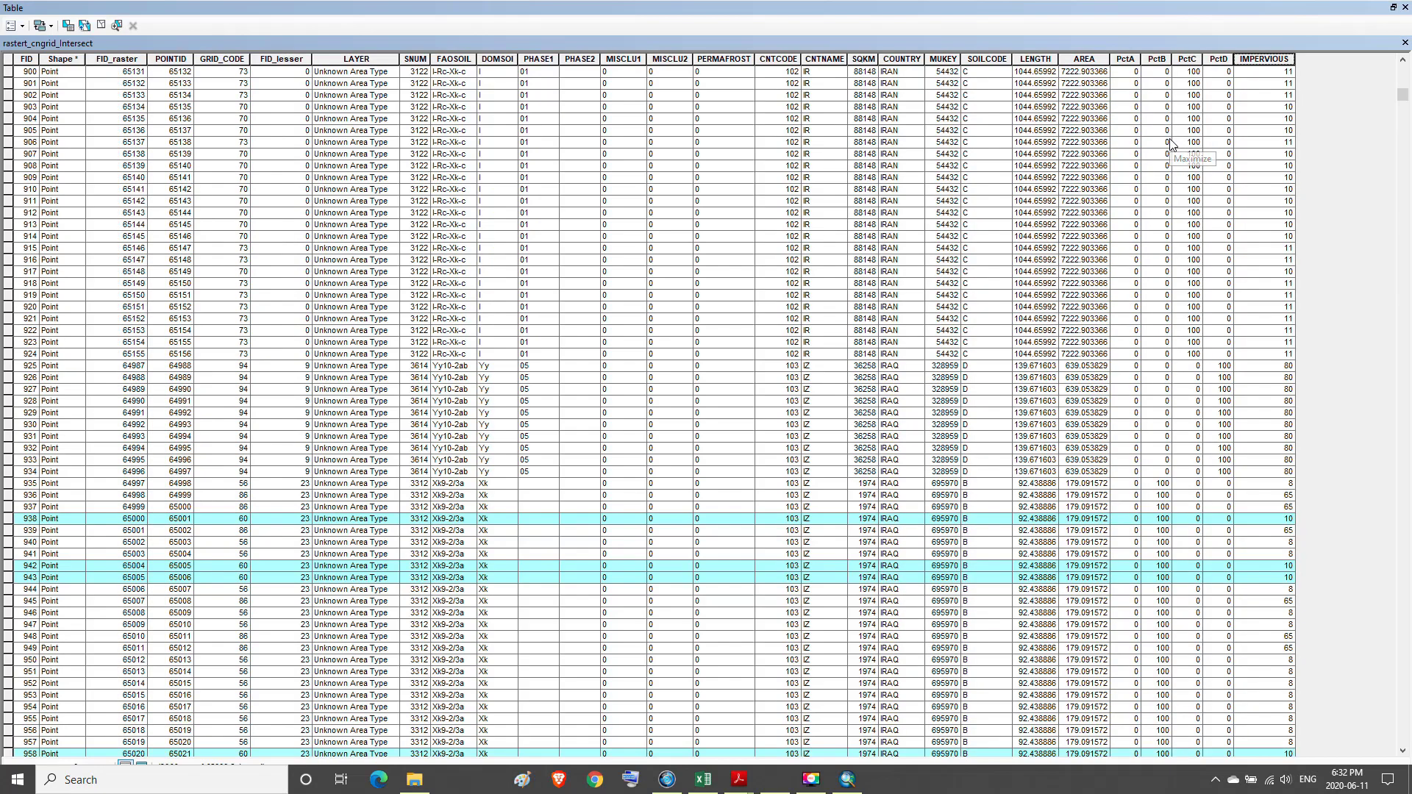
scroll(1375, 487, "down", 4)
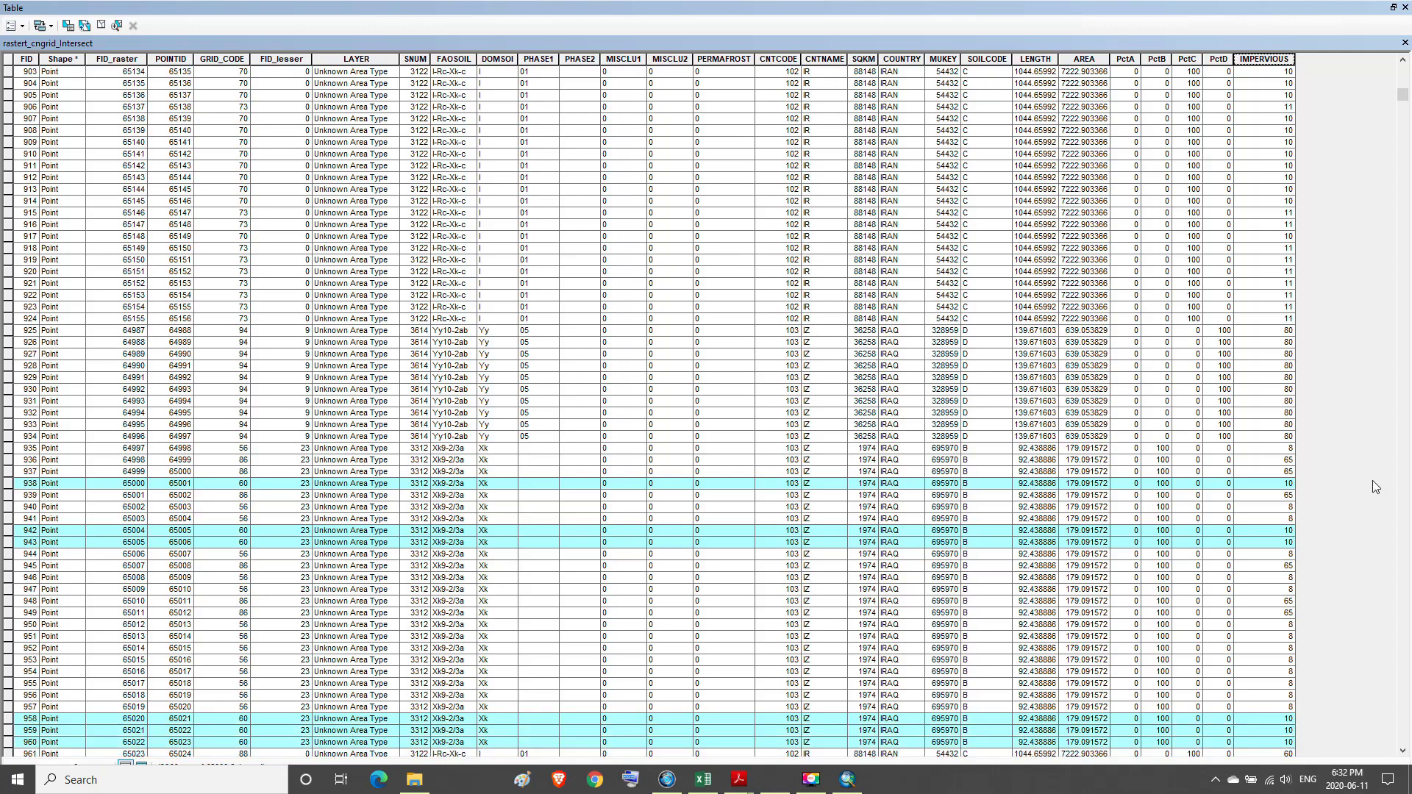
scroll(1374, 487, "down", 14)
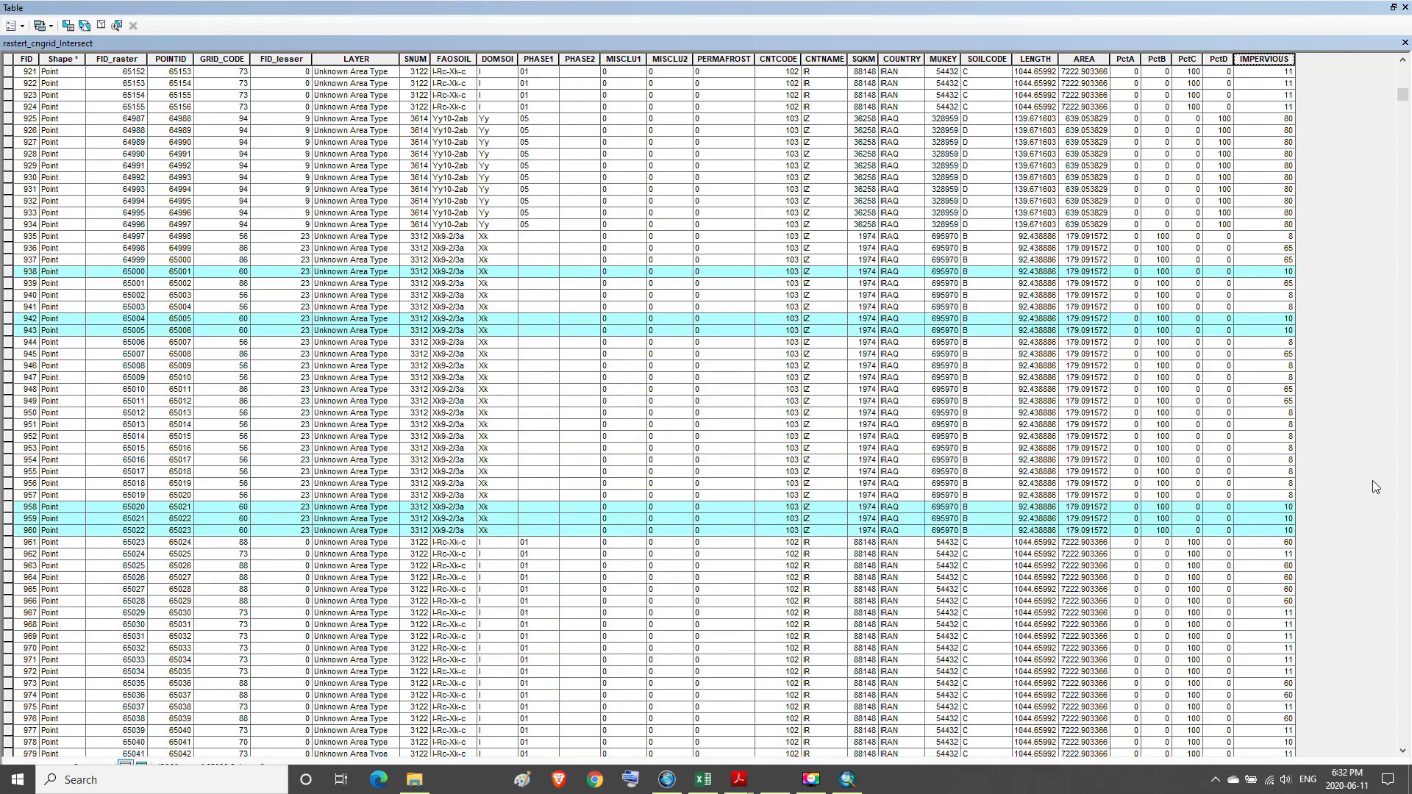
scroll(1375, 487, "down", 6)
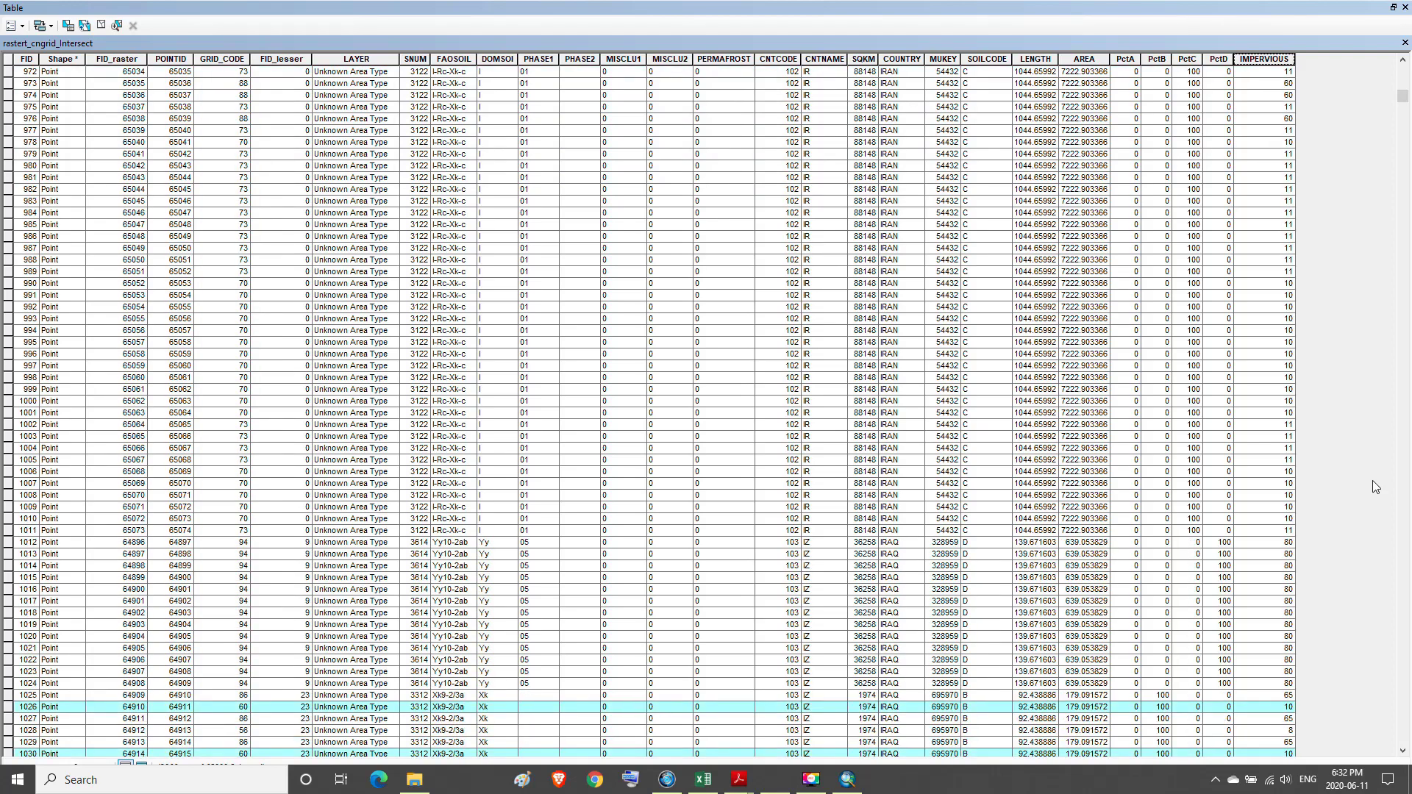
scroll(1374, 486, "down", 5)
scroll(1373, 485, "down", 11)
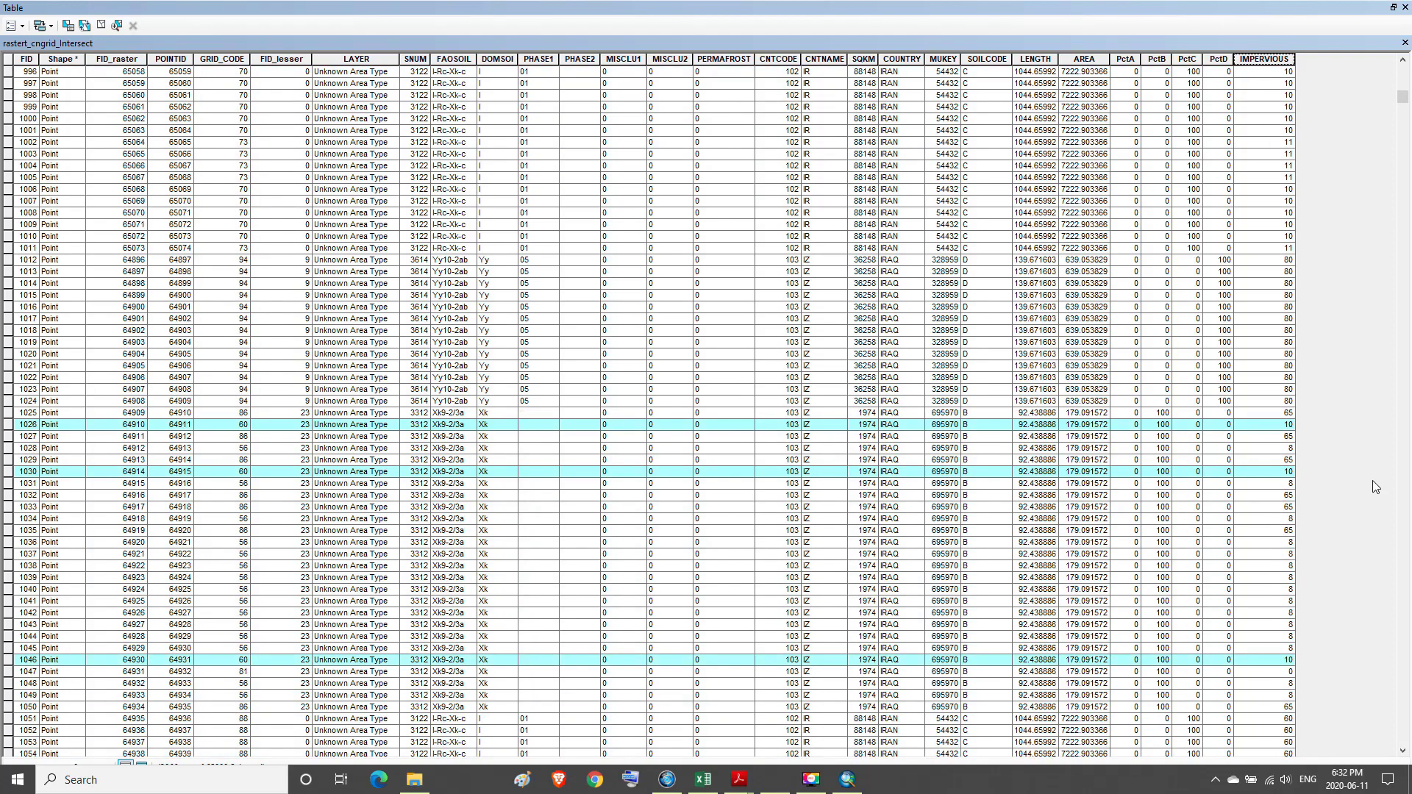
scroll(1374, 486, "down", 14)
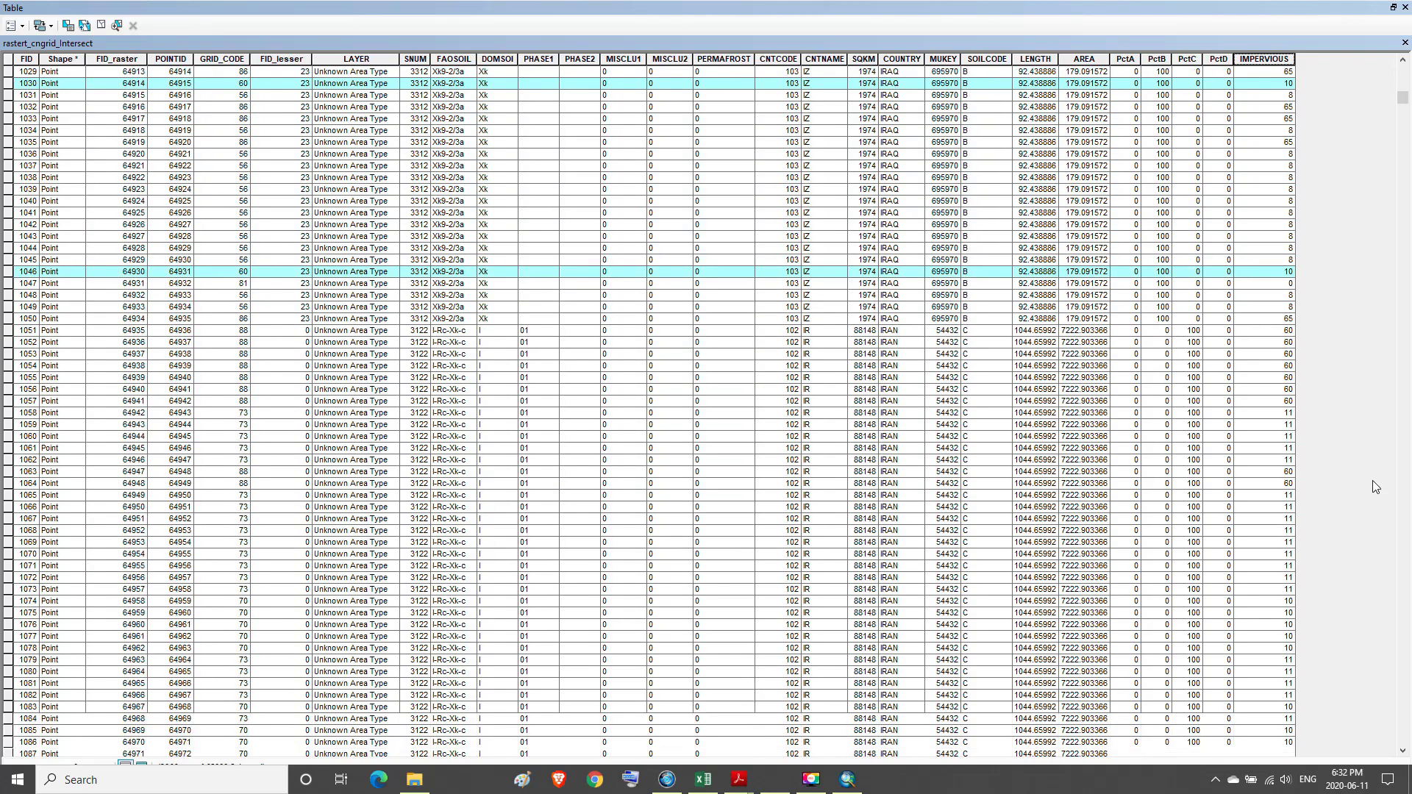
scroll(1374, 485, "down", 1)
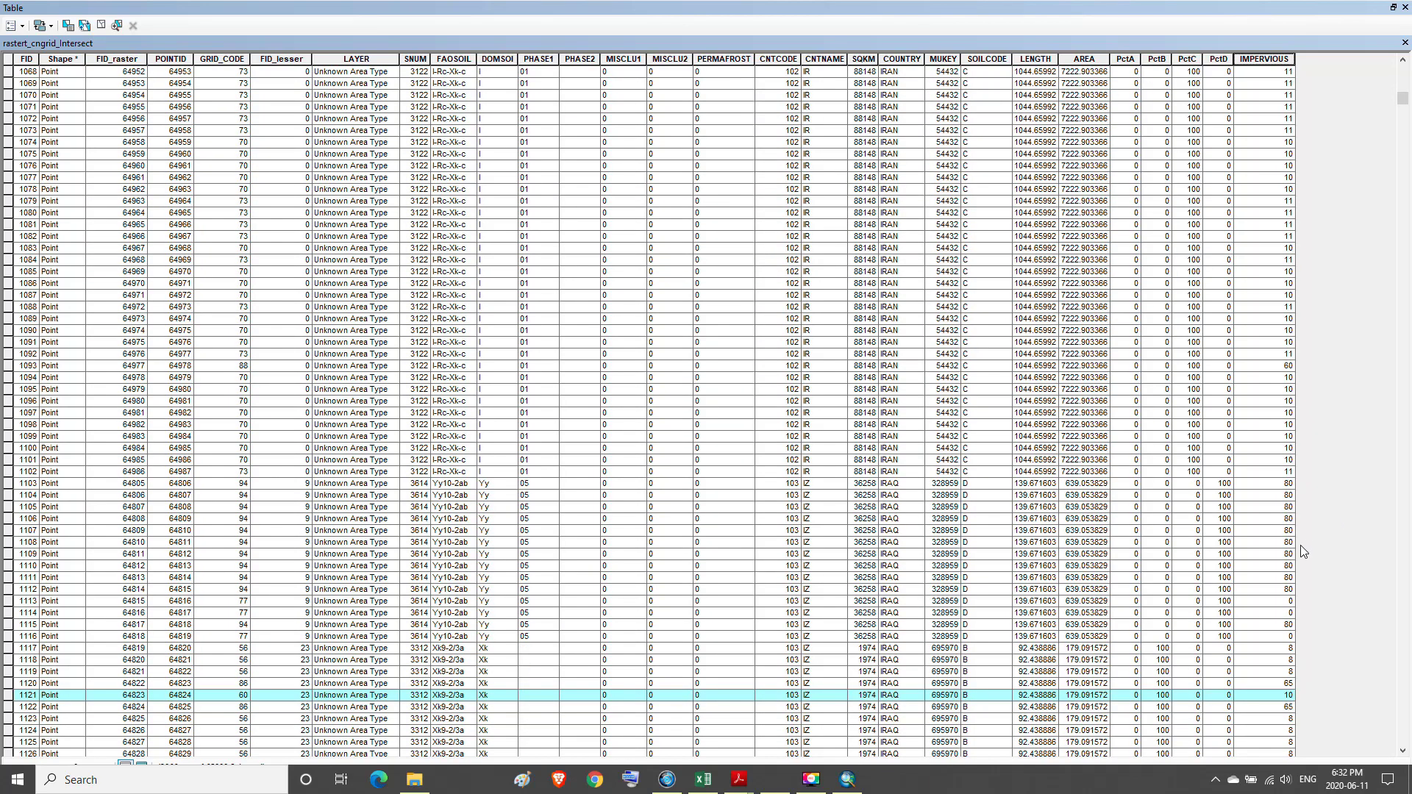
left_click(1285, 602)
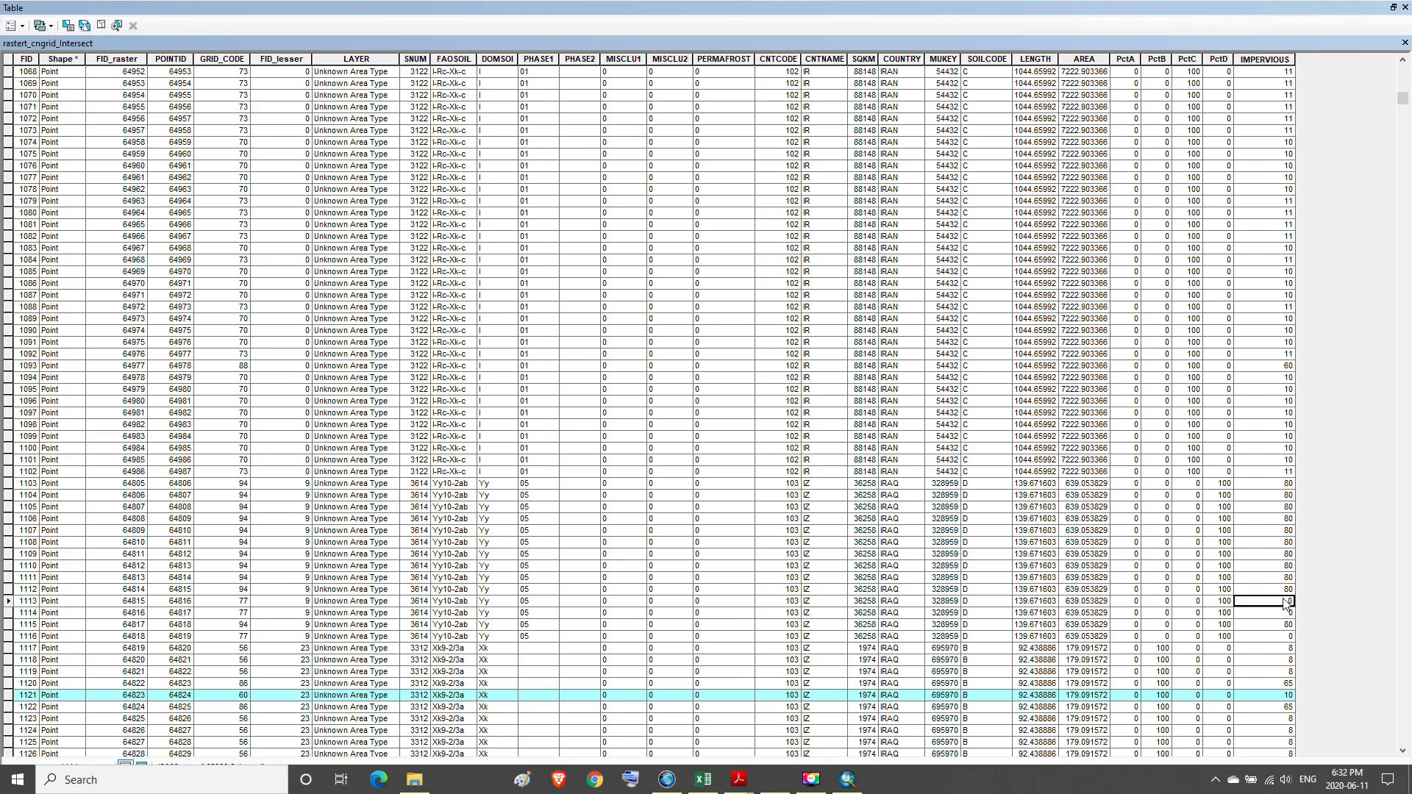
left_click(982, 603)
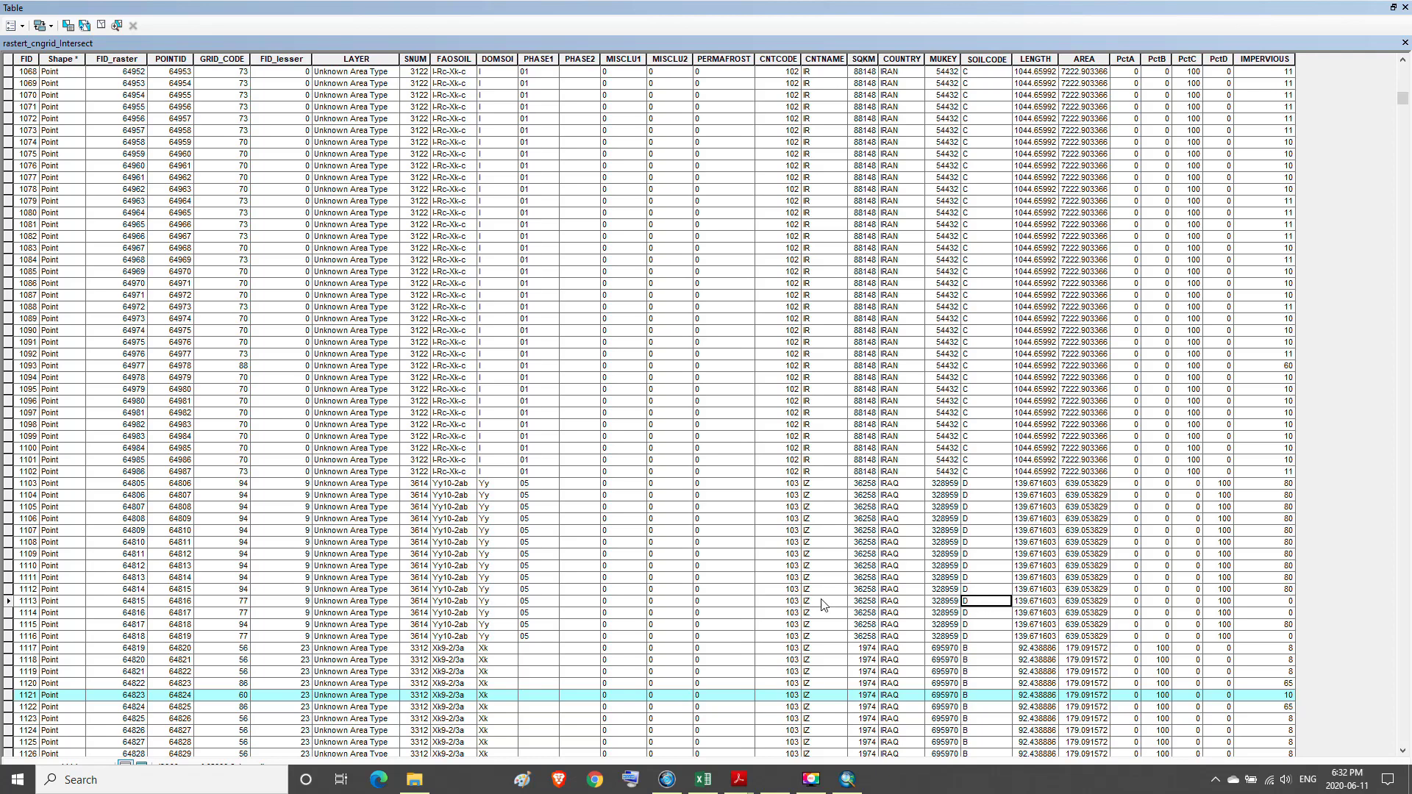
left_click(241, 603)
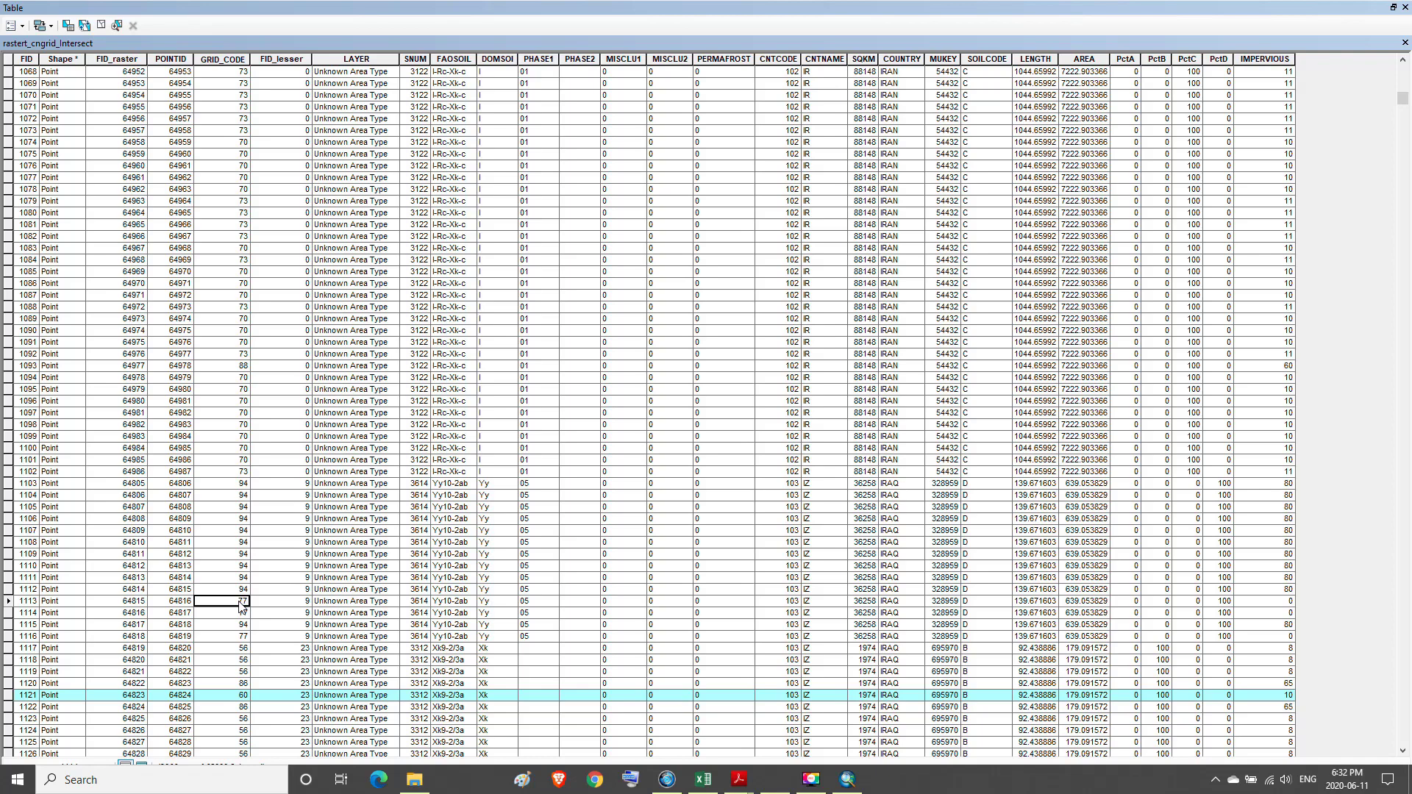
left_click(1393, 7)
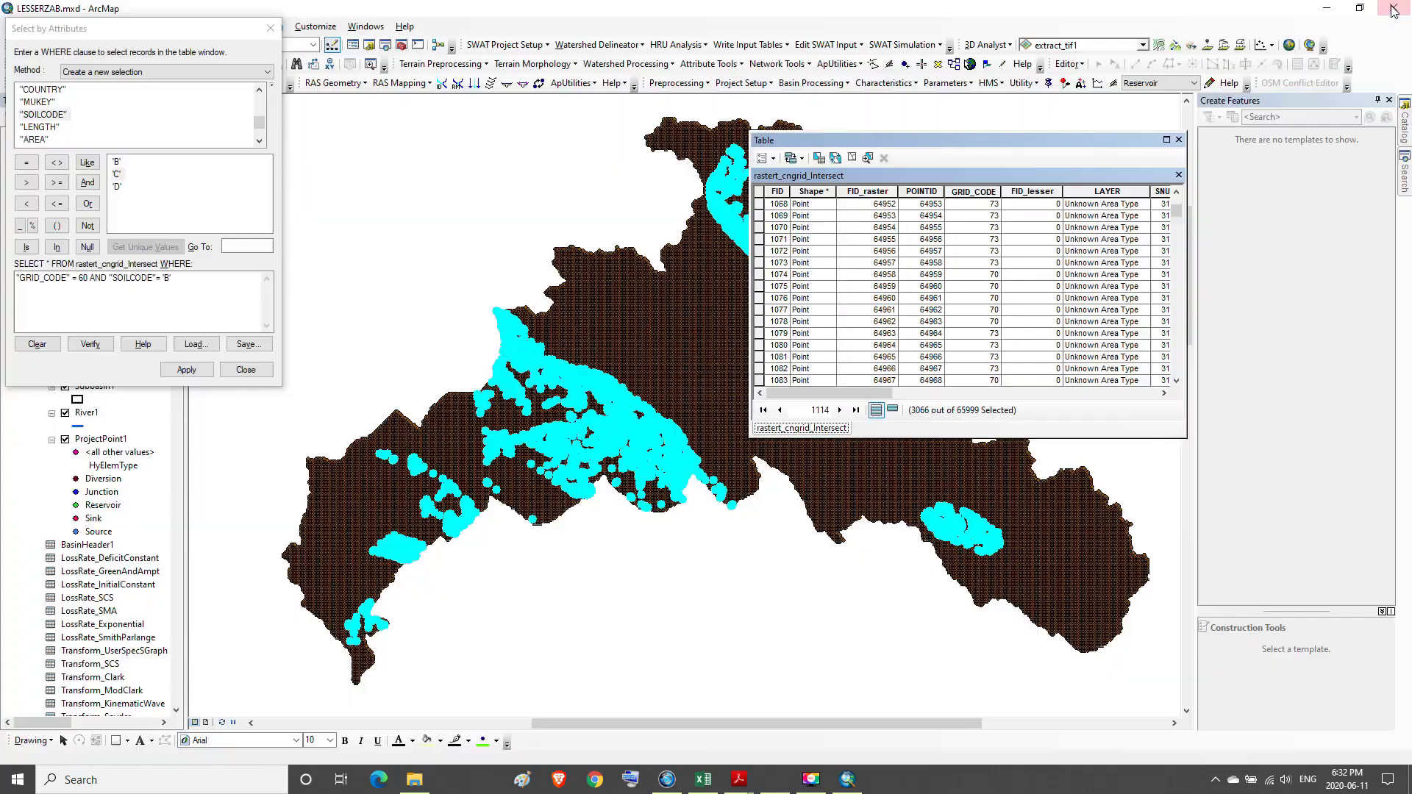
- Select the records matching "GRID_CODE" = 77 AND "SOILCODE" = 'D' and check the selection in the enlarged table
left_click(87, 277)
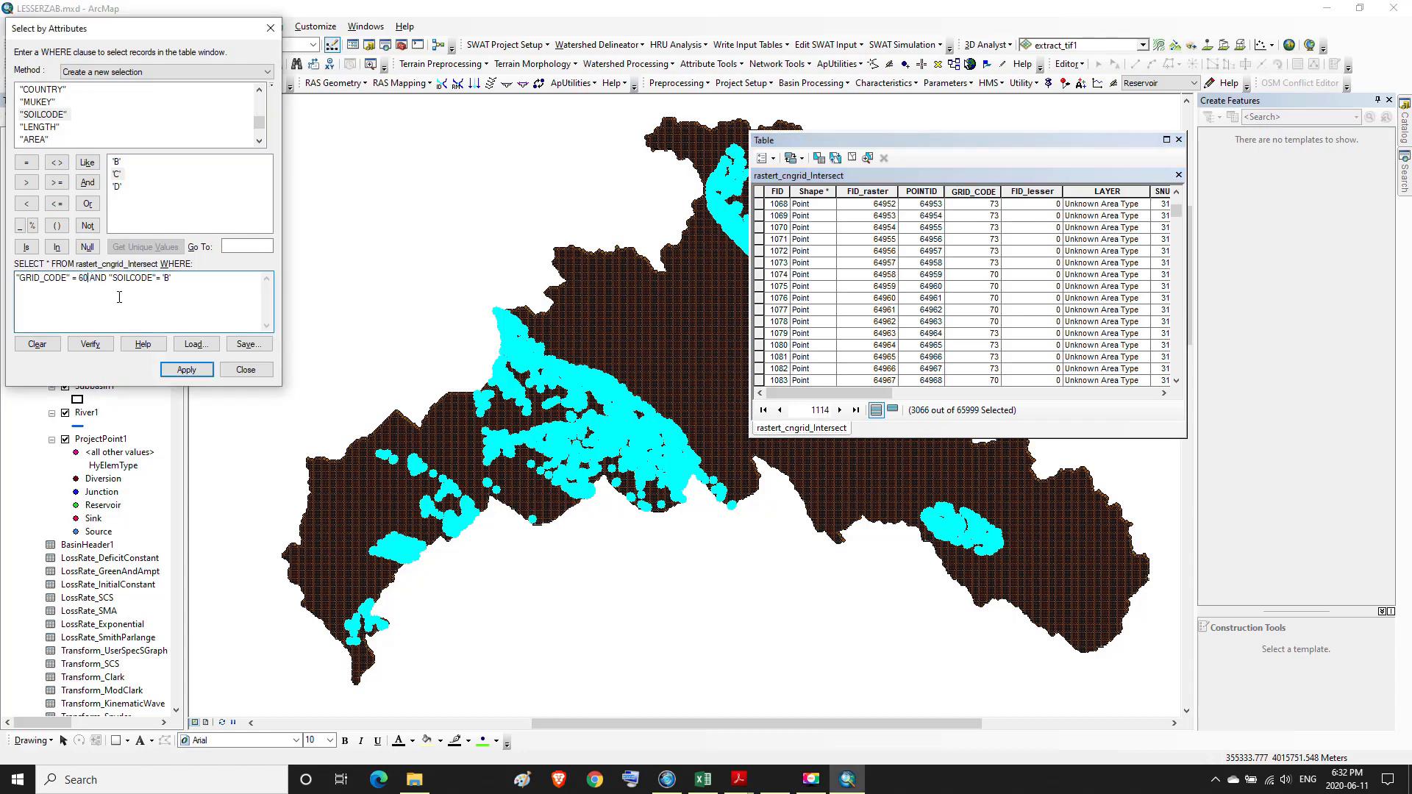
key("BackSpace")
key("BackSpace")
type("77")
left_click(206, 371)
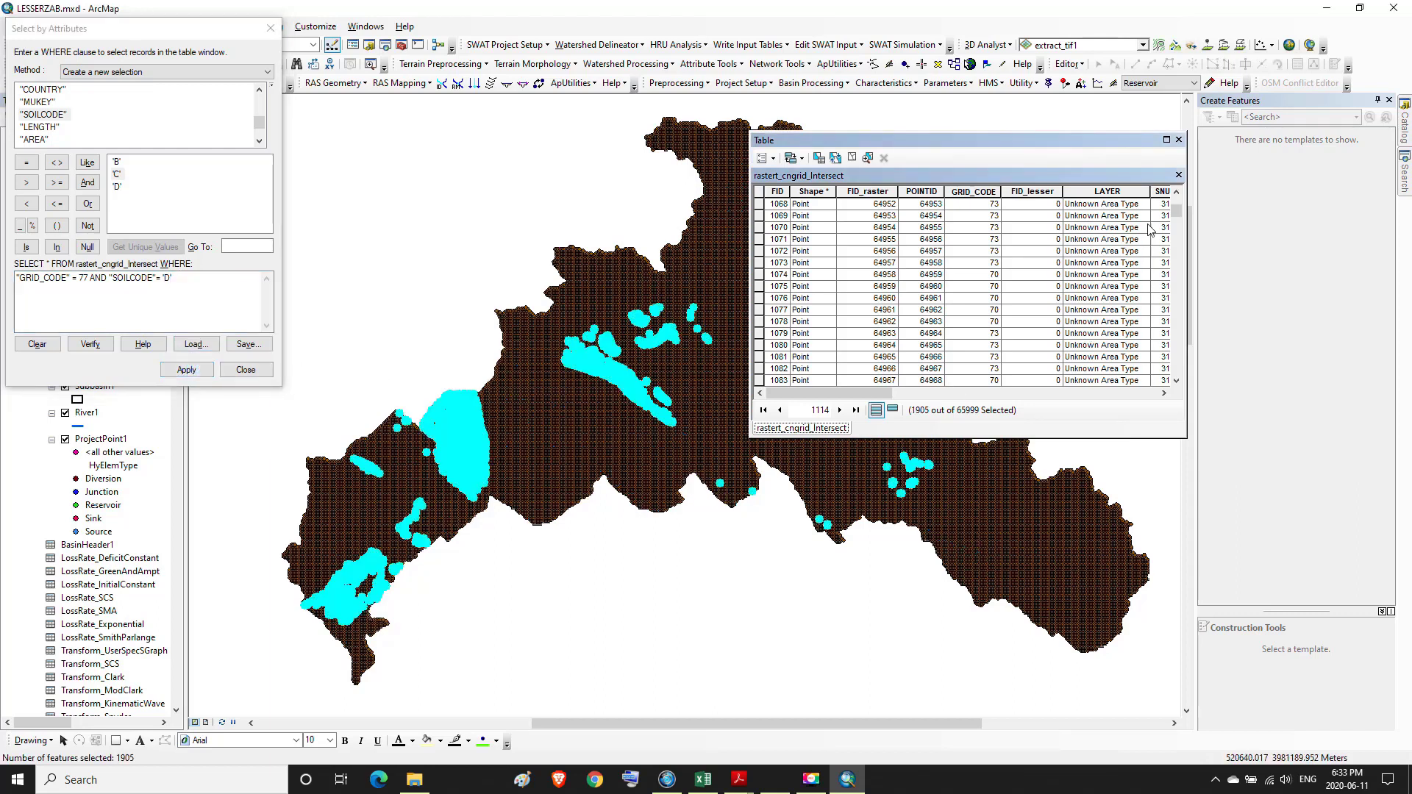
left_click(1166, 140)
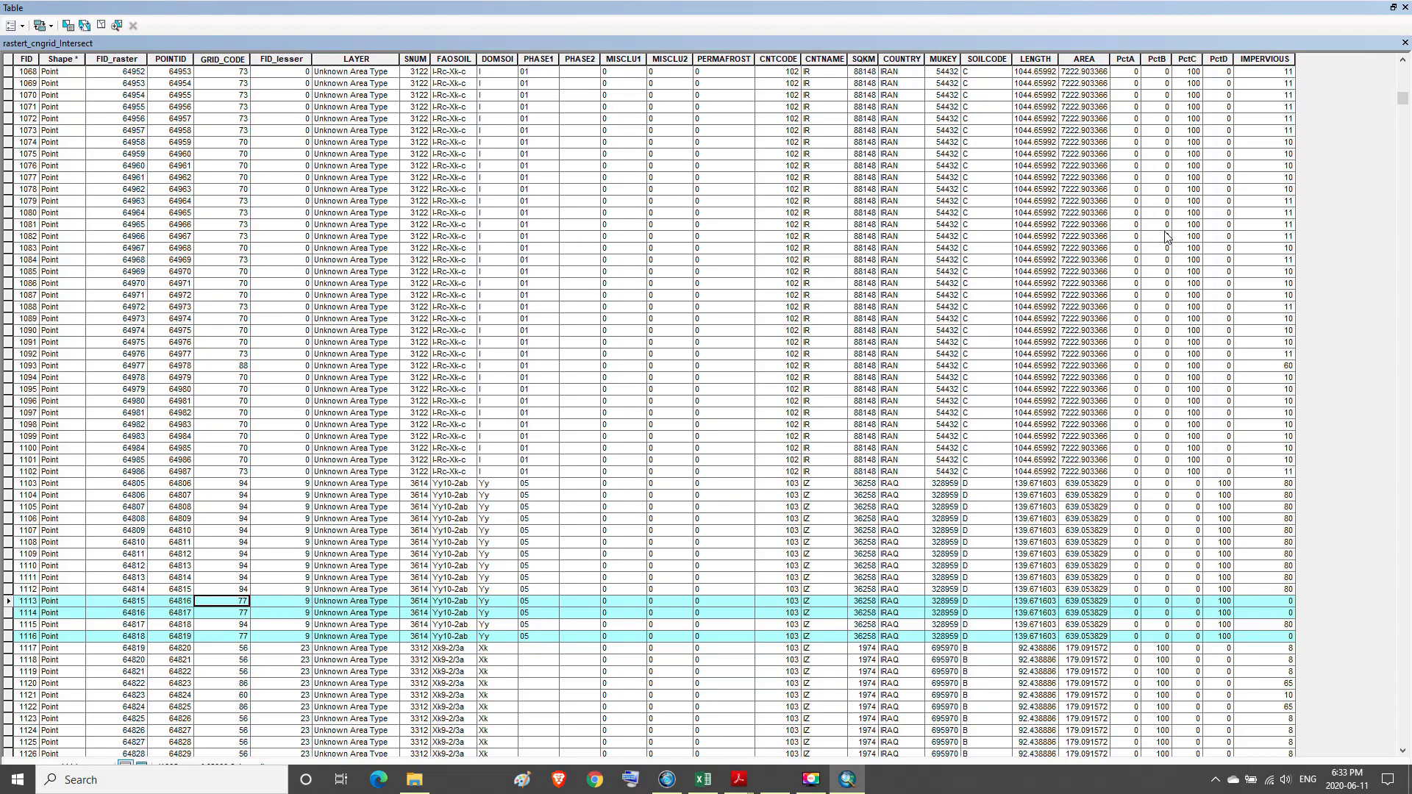
left_click(1392, 8)
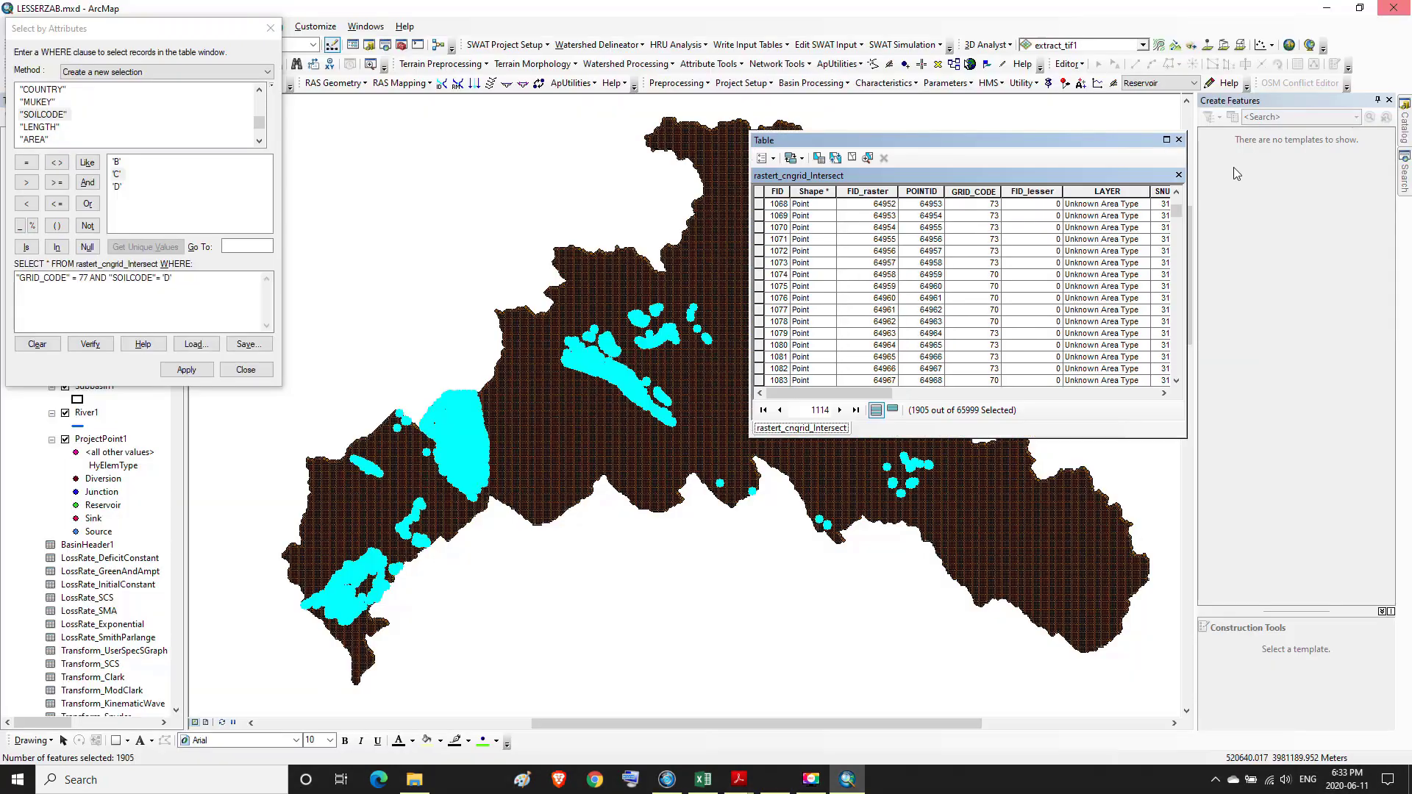
- Switch to 5.PDF in Acrobat Reader and examine the soil group D curve numbers and impervious percentages for the residential lot sizes
mouse_move(738, 778)
left_click(875, 729)
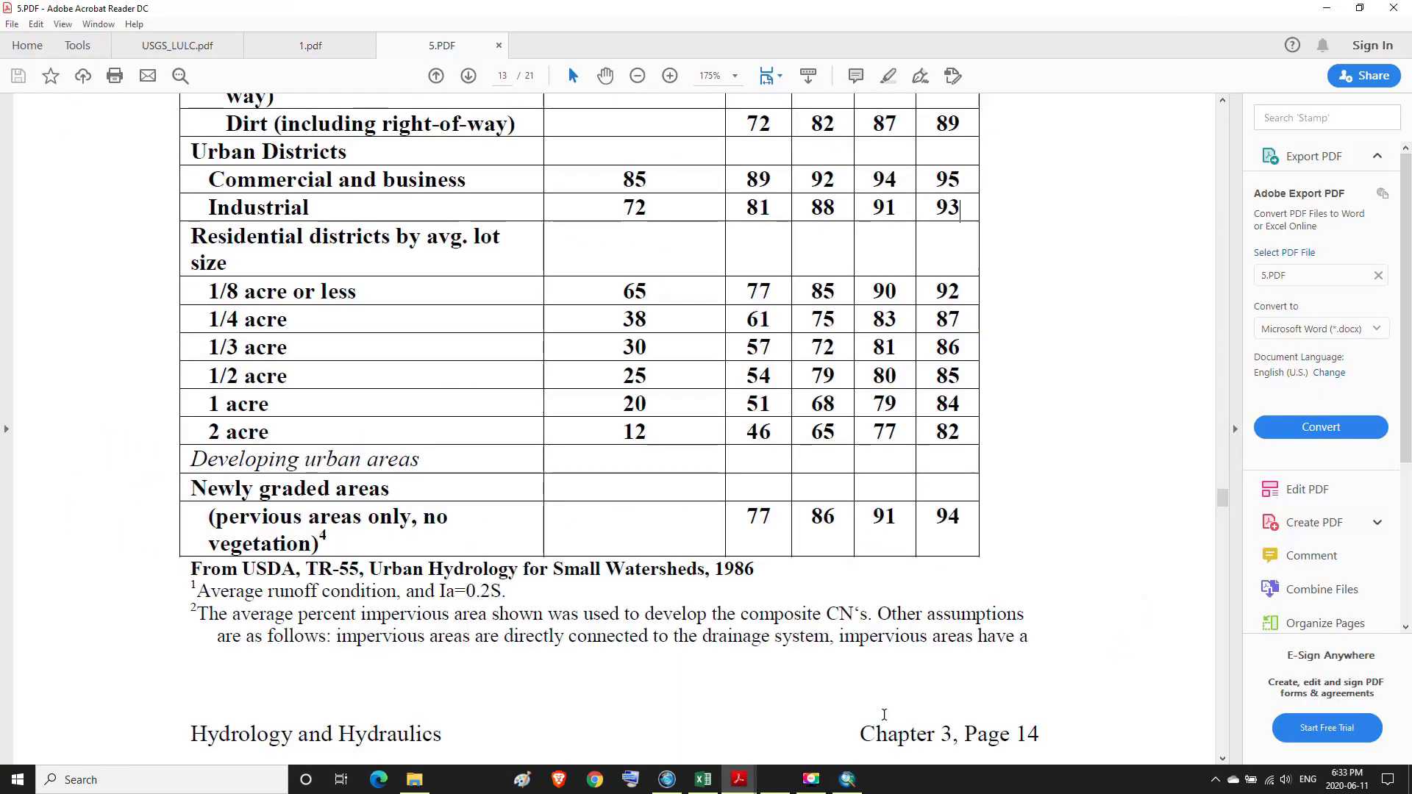
scroll(978, 353, "up", 6)
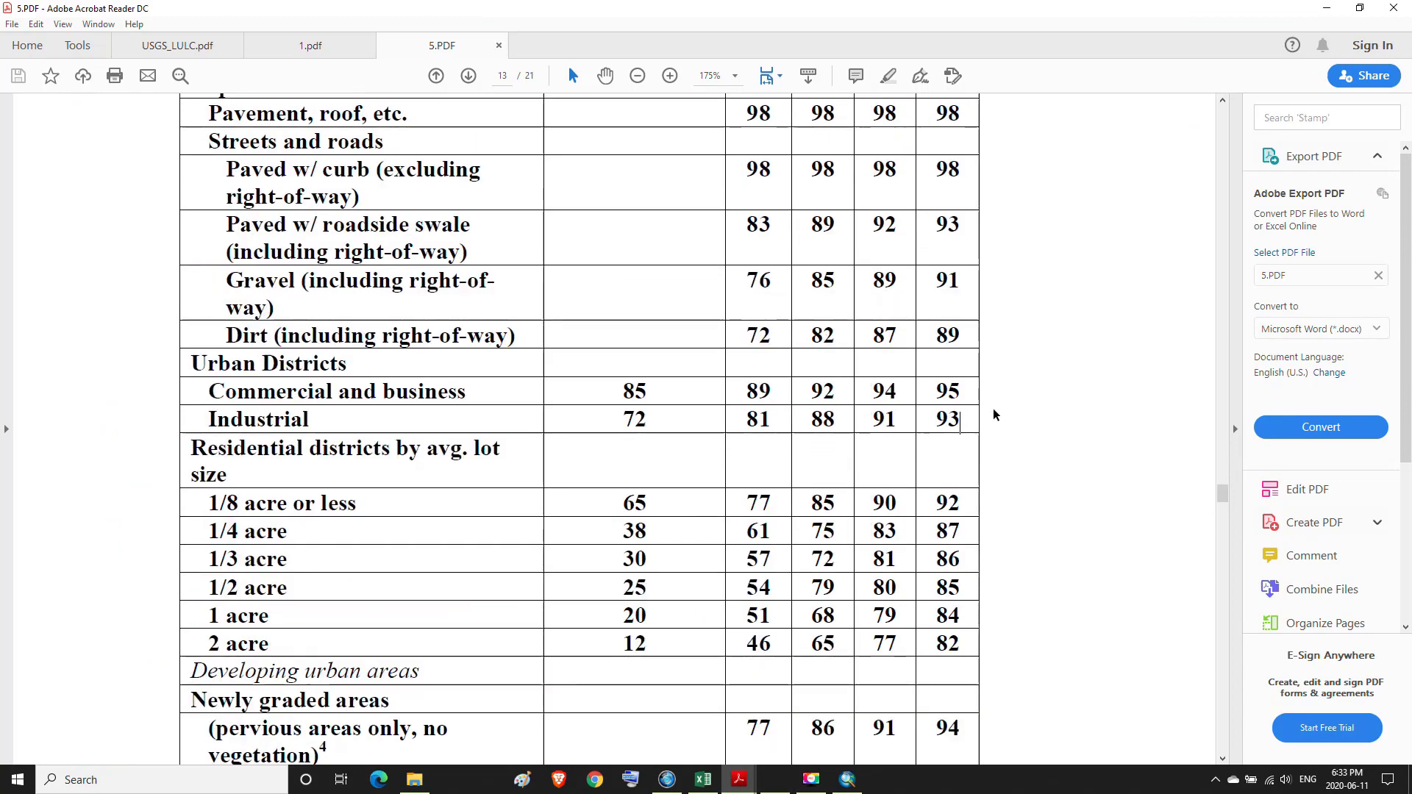
scroll(968, 344, "up", 2)
scroll(986, 431, "down", 6)
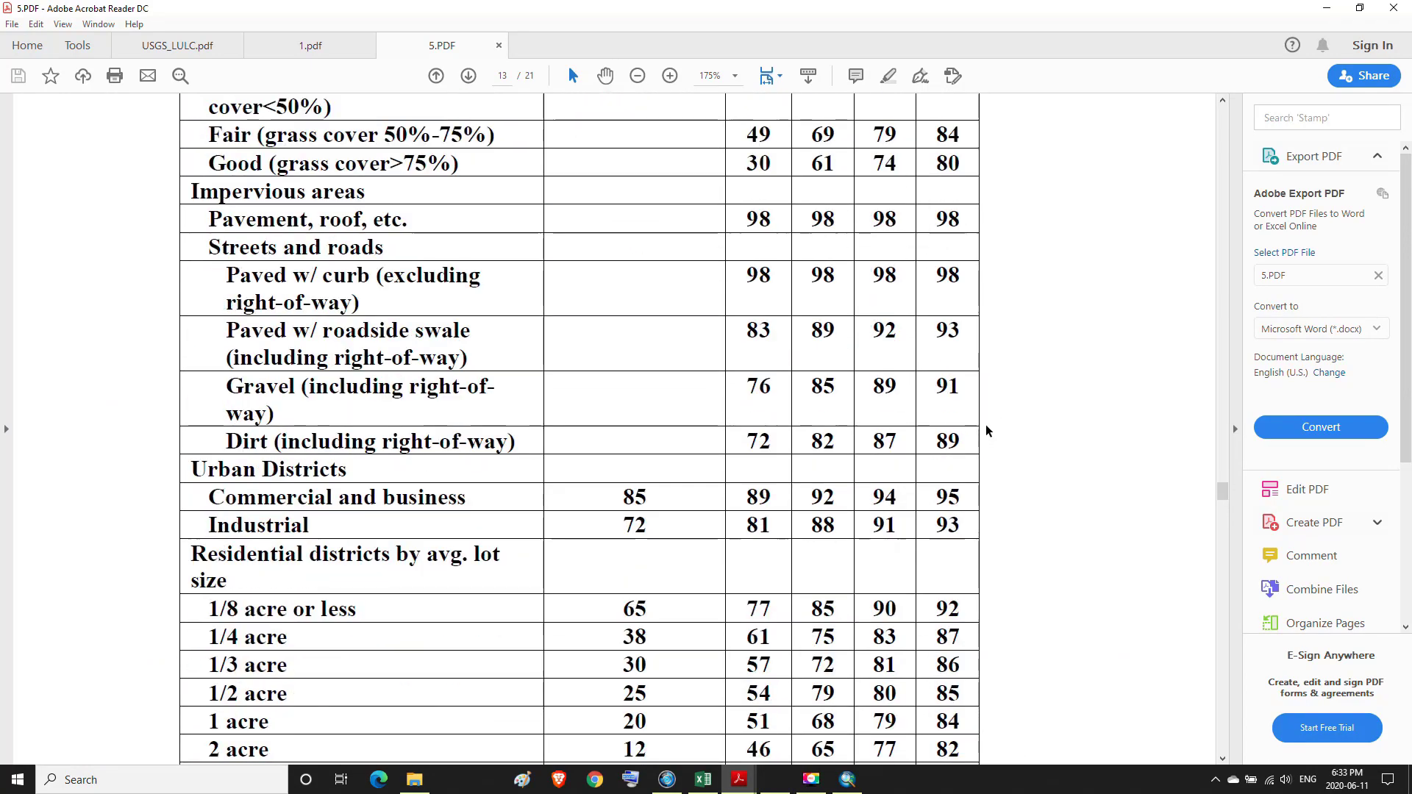
scroll(986, 431, "down", 2)
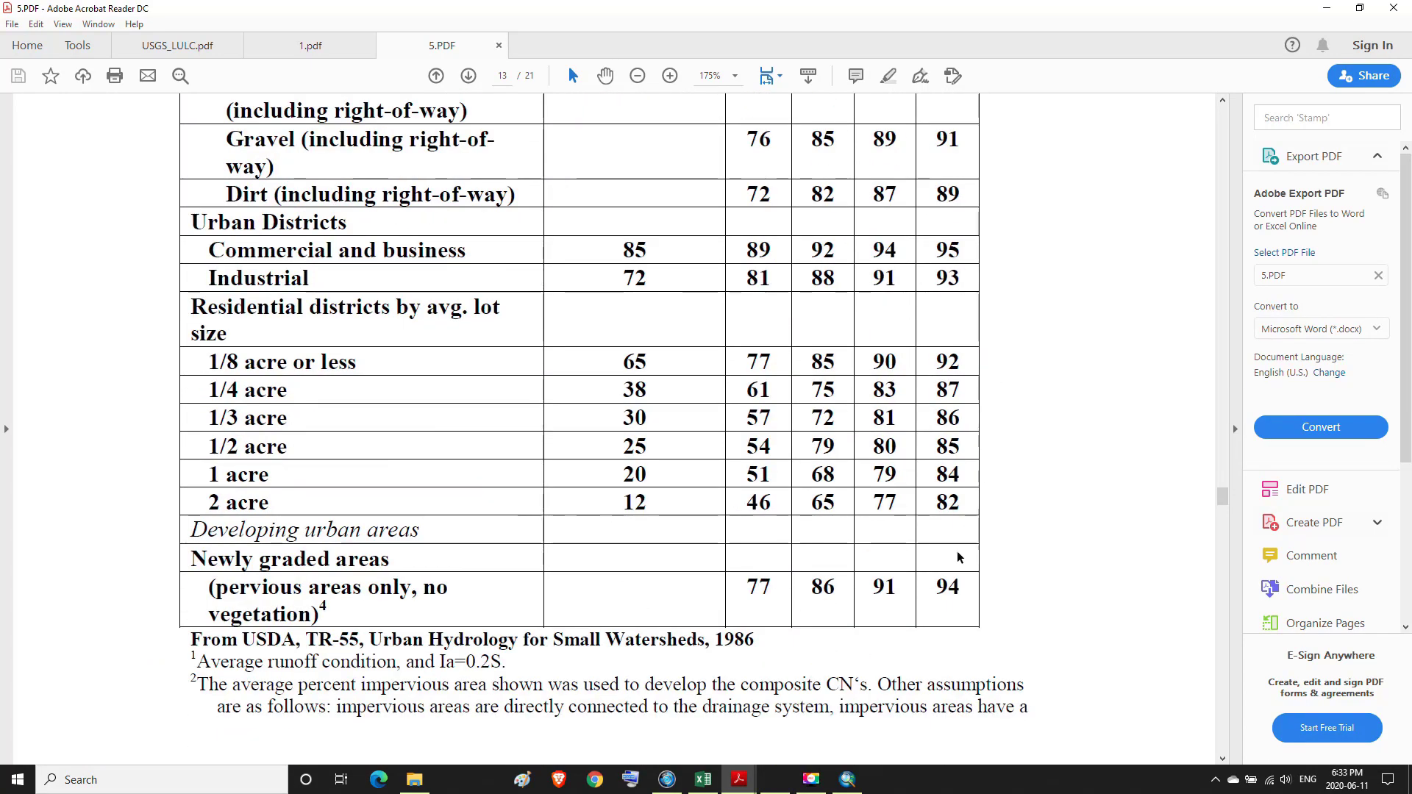
mouse_move(847, 779)
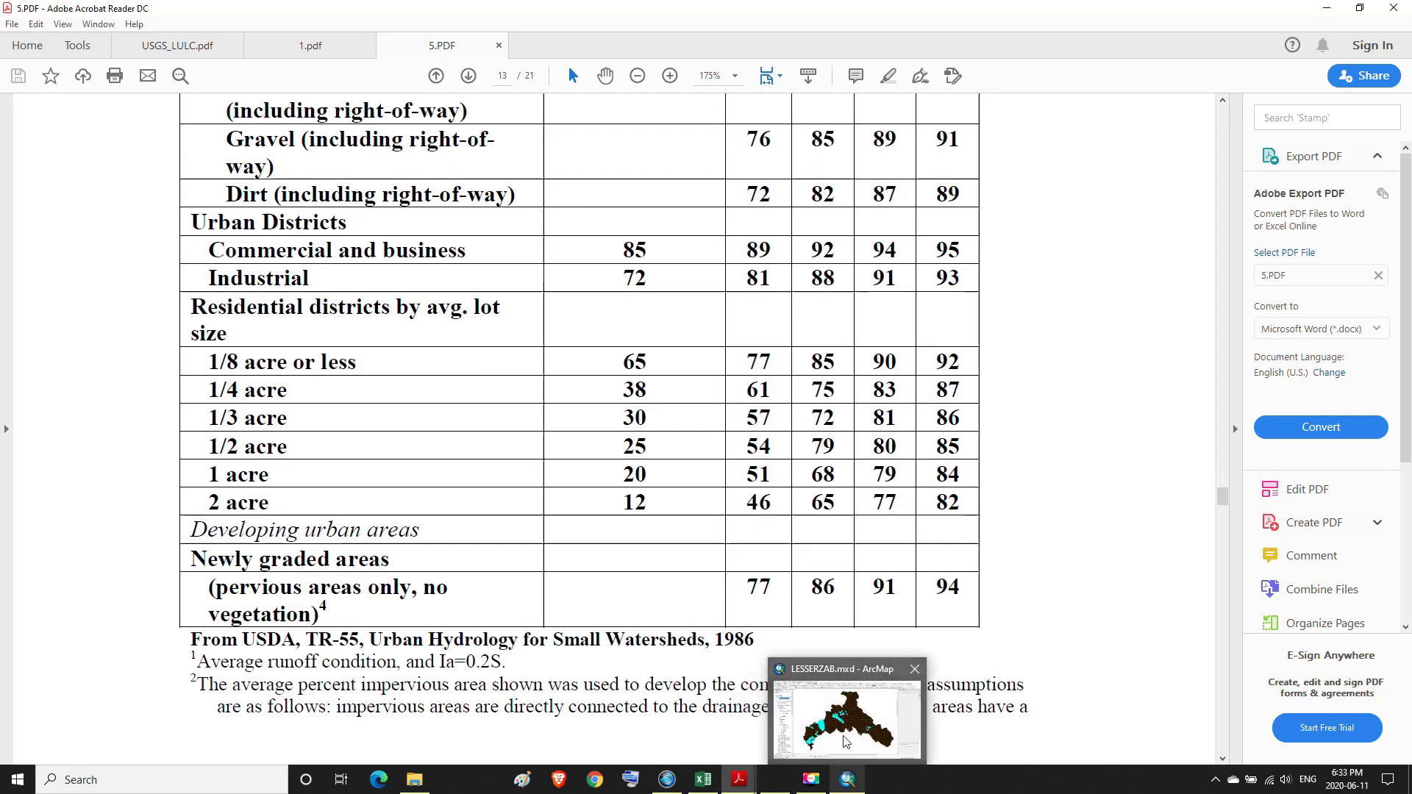
left_click(842, 730)
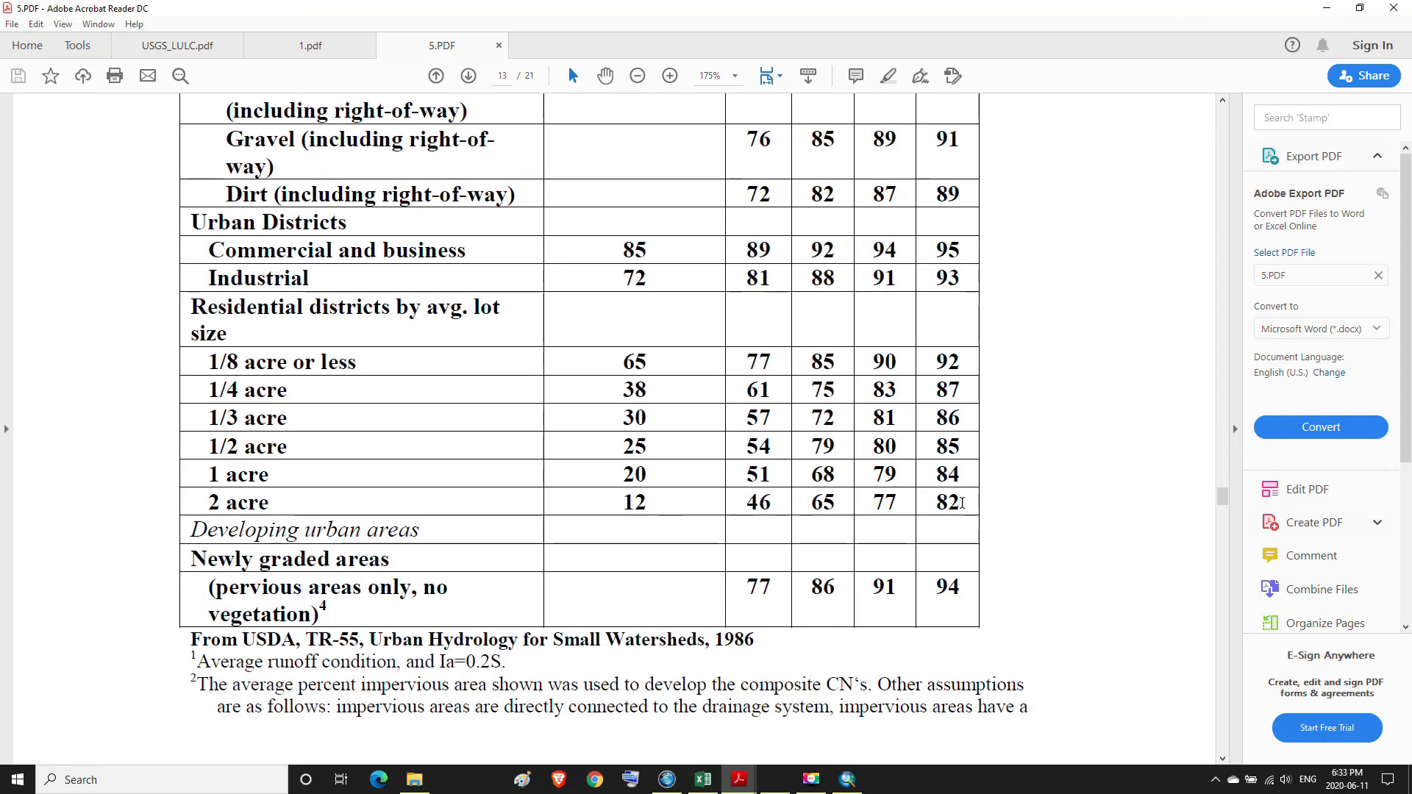
left_click_drag(961, 512, 932, 501)
left_click_drag(654, 502, 627, 501)
left_click(648, 474)
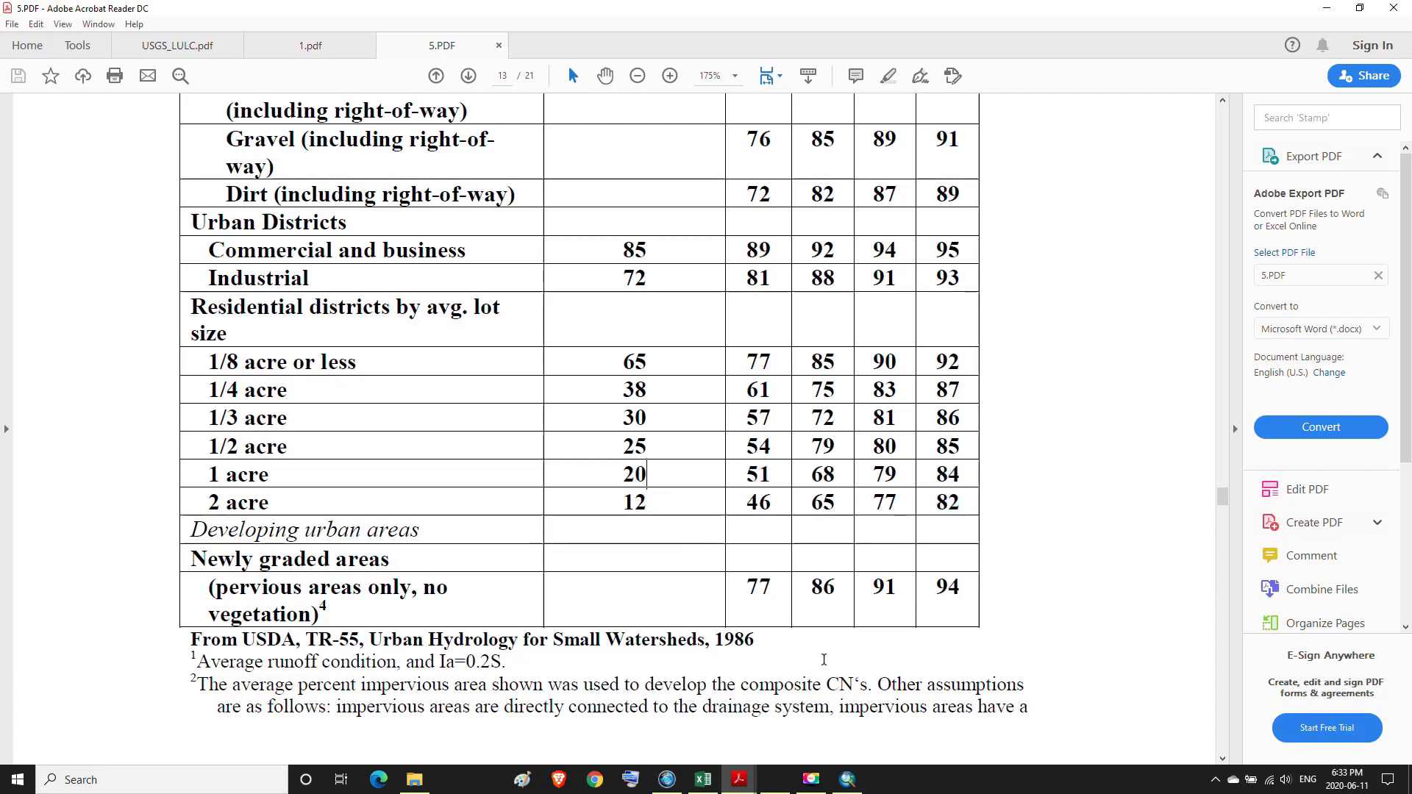
- Switch to ArcMap and calculate the IMPERVIOUS field as 10 for the selected GRID_CODE 77, soil D records, accepting calculation outside an edit session
mouse_move(852, 781)
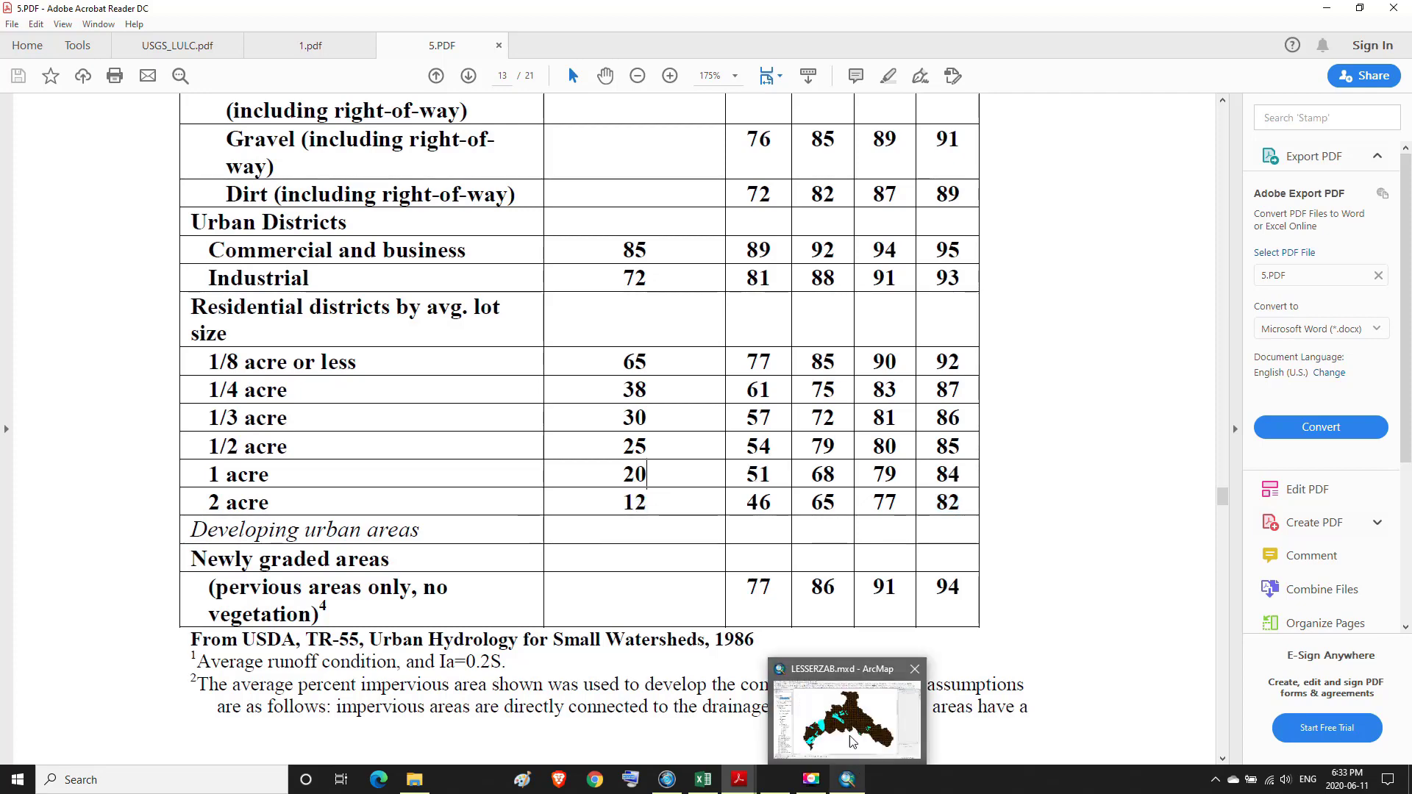
left_click(851, 739)
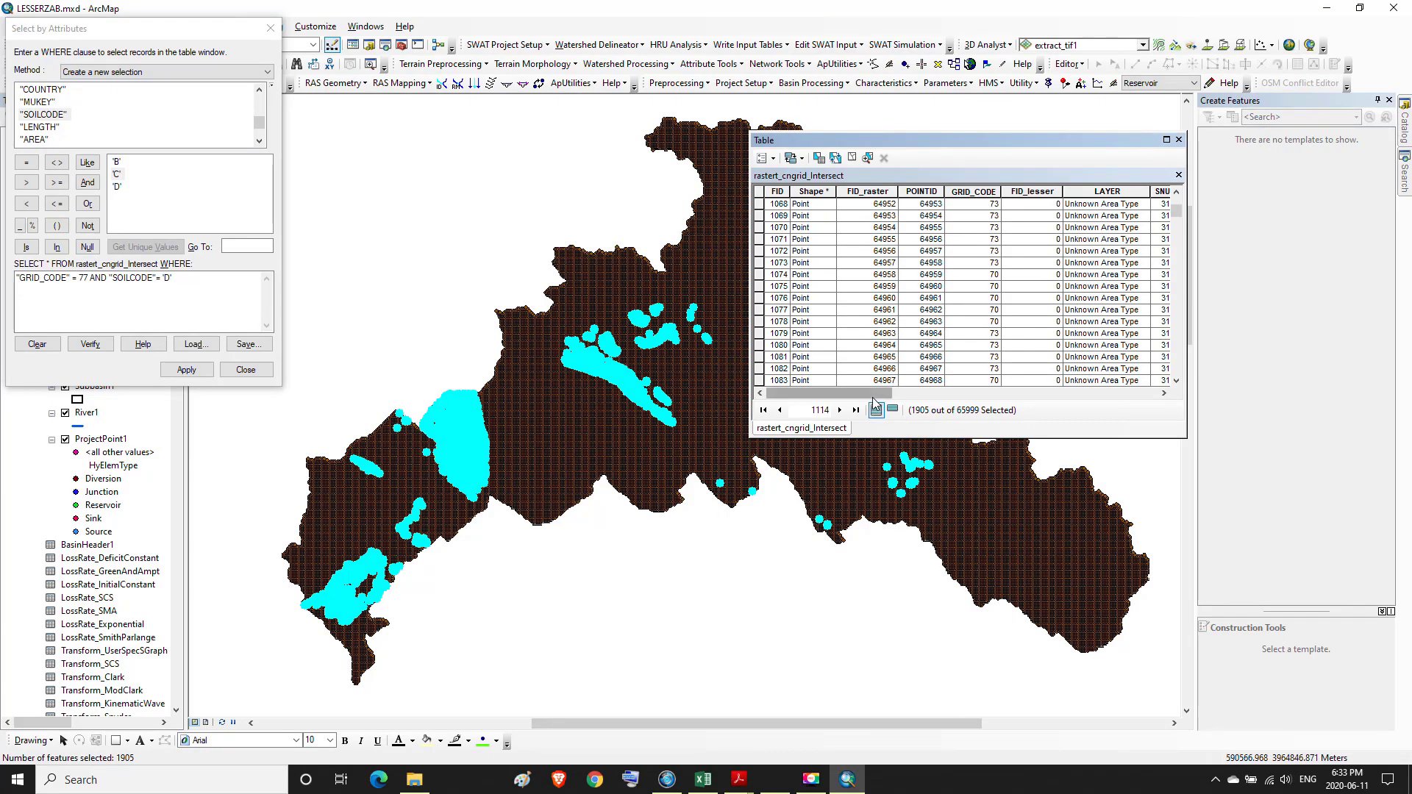
left_click_drag(875, 397, 1153, 408)
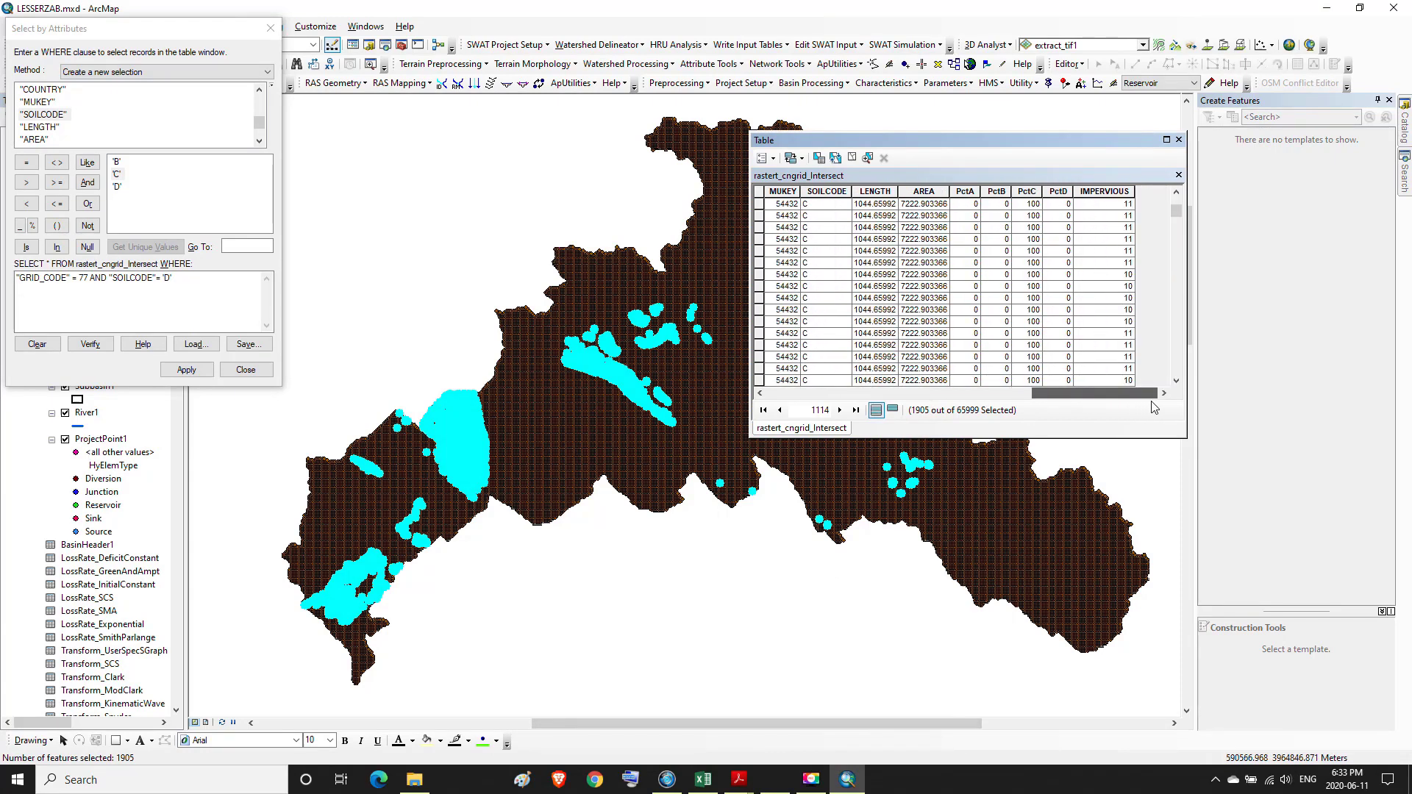
right_click(1107, 189)
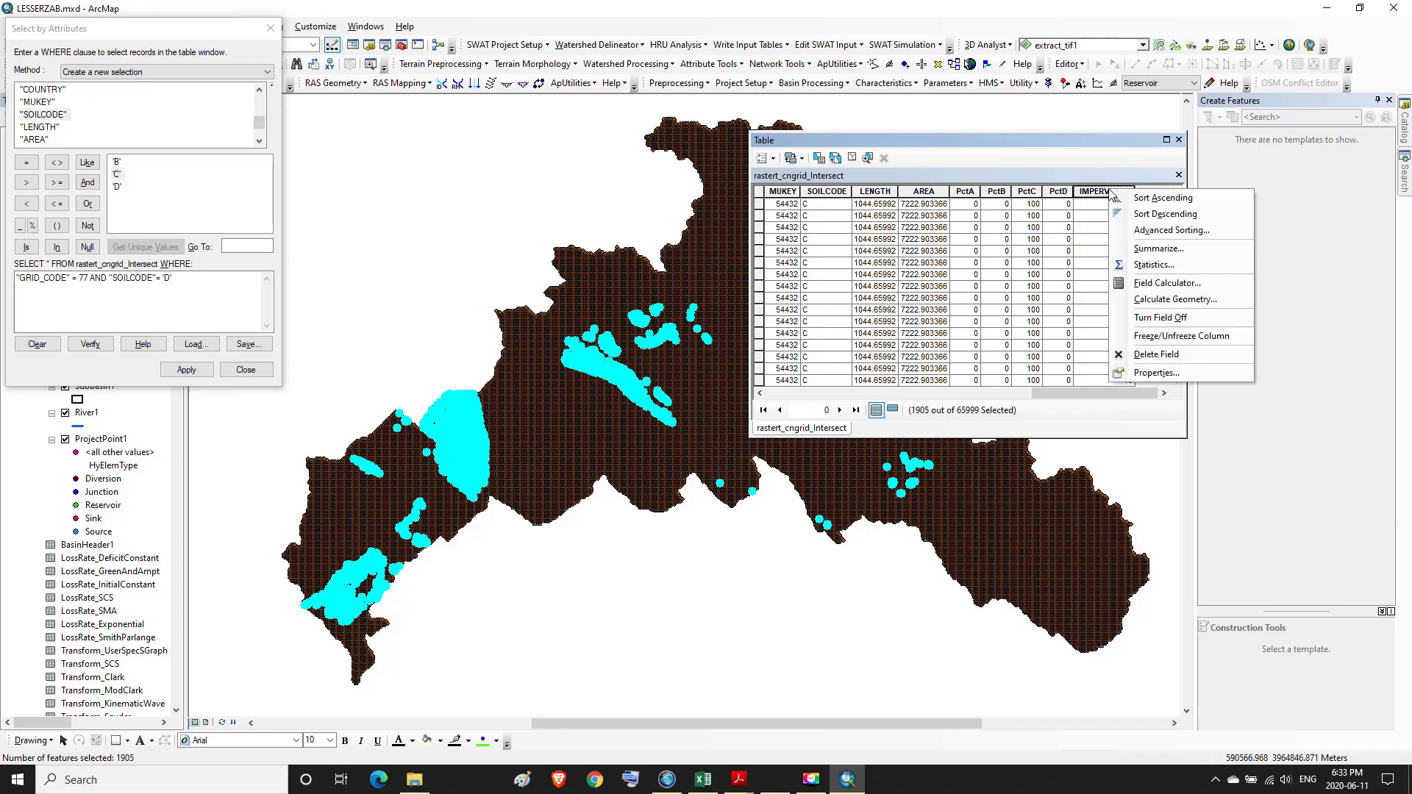
left_click(1161, 287)
left_click(696, 430)
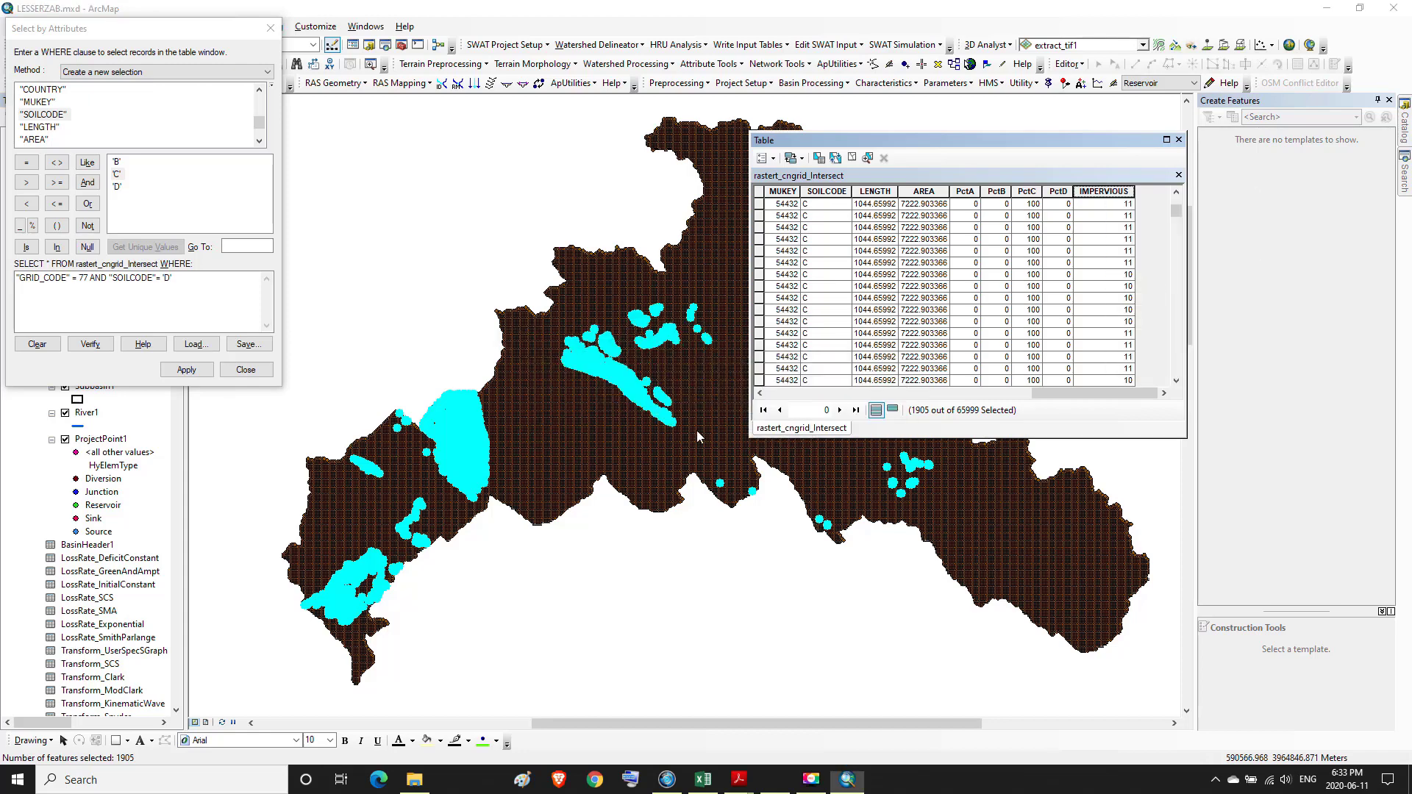
left_click(784, 569)
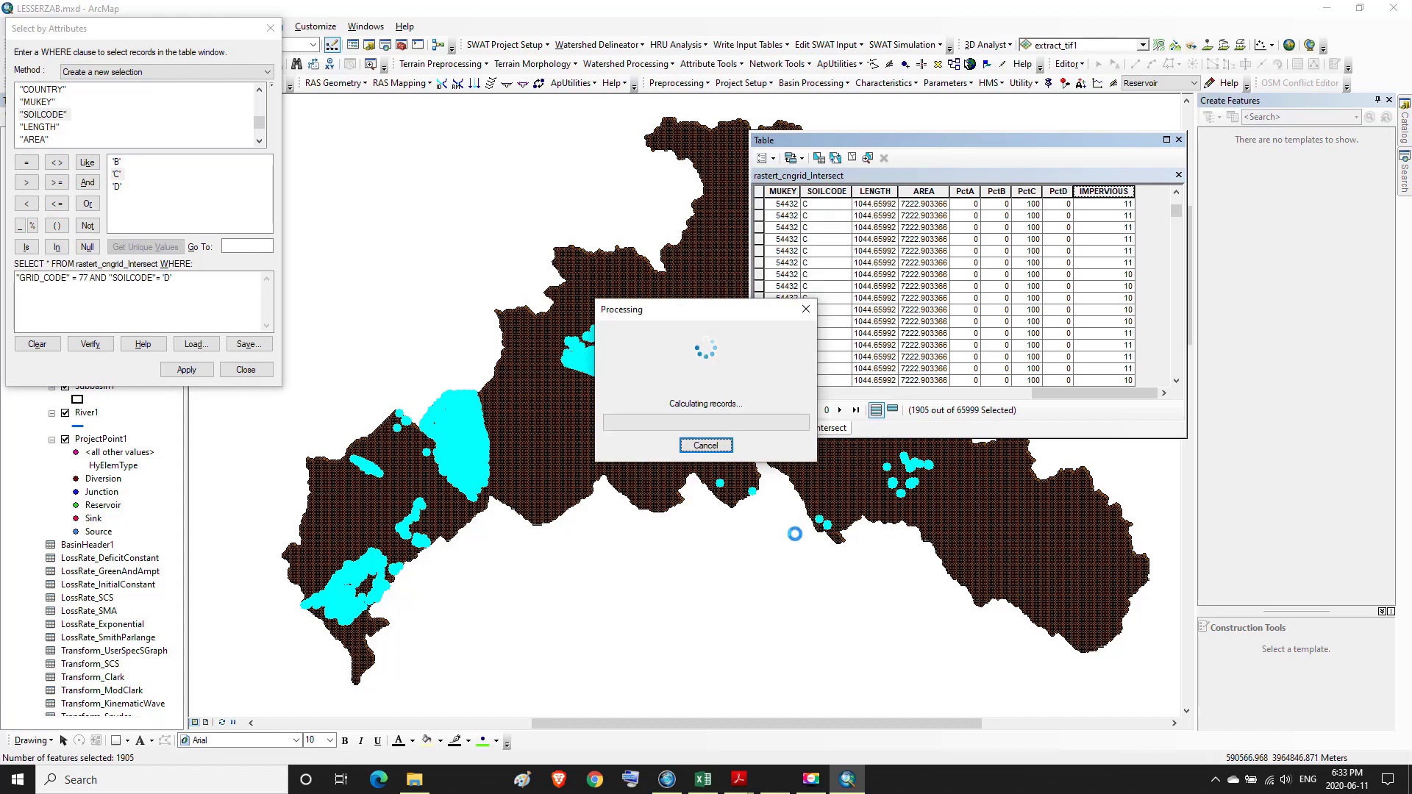
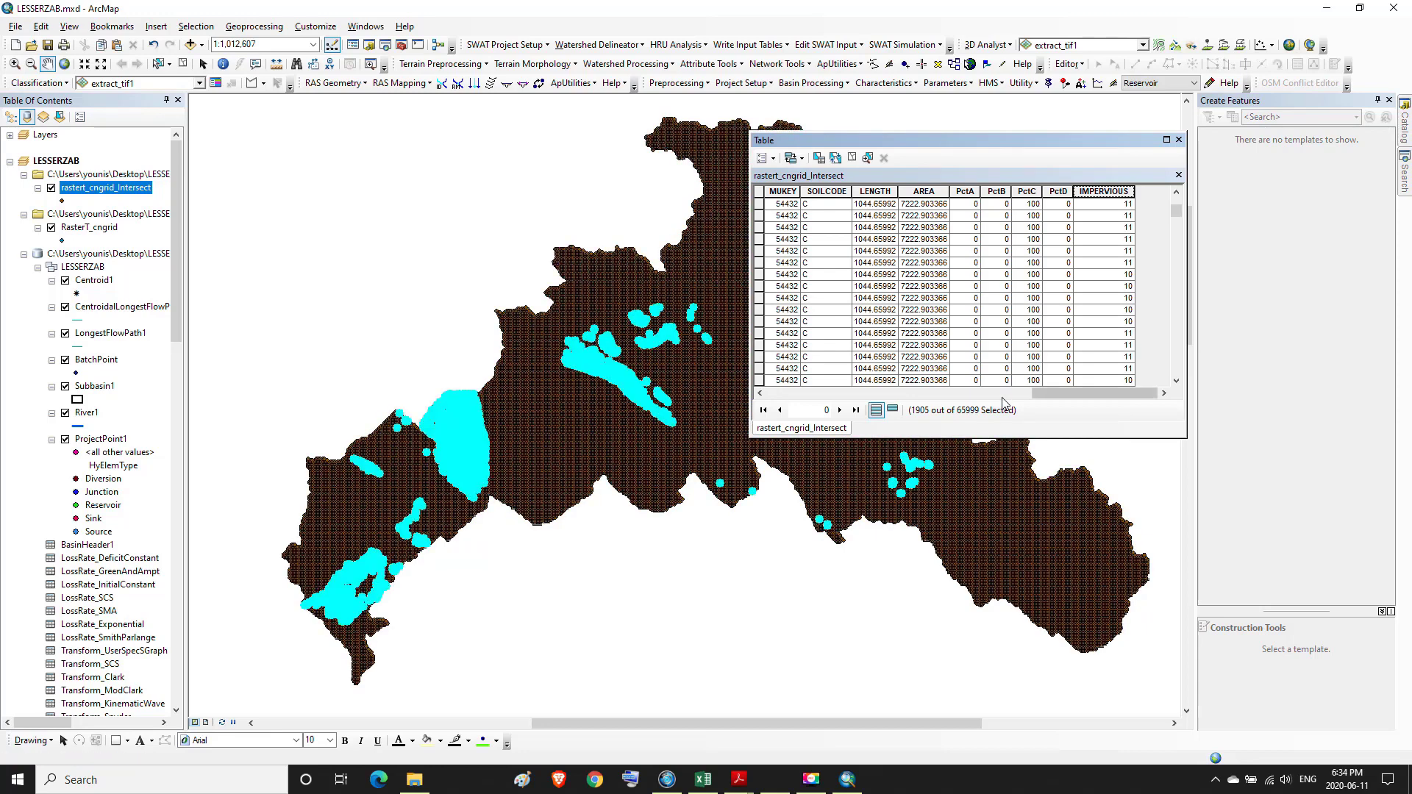
- Check the calculated IMPERVIOUS values in the enlarged table, then find the next record with IMPERVIOUS 0 and check its SOILCODE and GRID_CODE
left_click(1166, 140)
scroll(1350, 544, "down", 7)
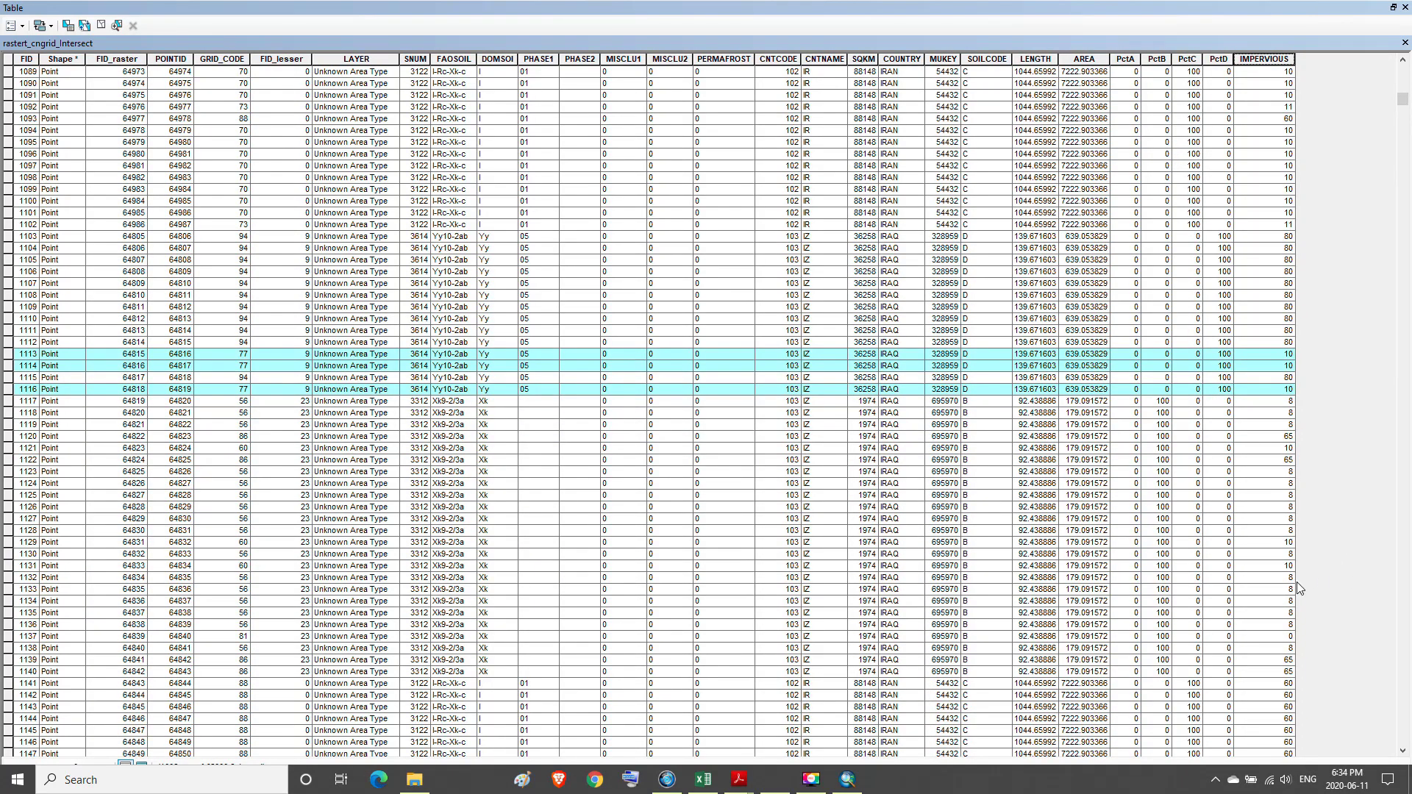
left_click(1279, 638)
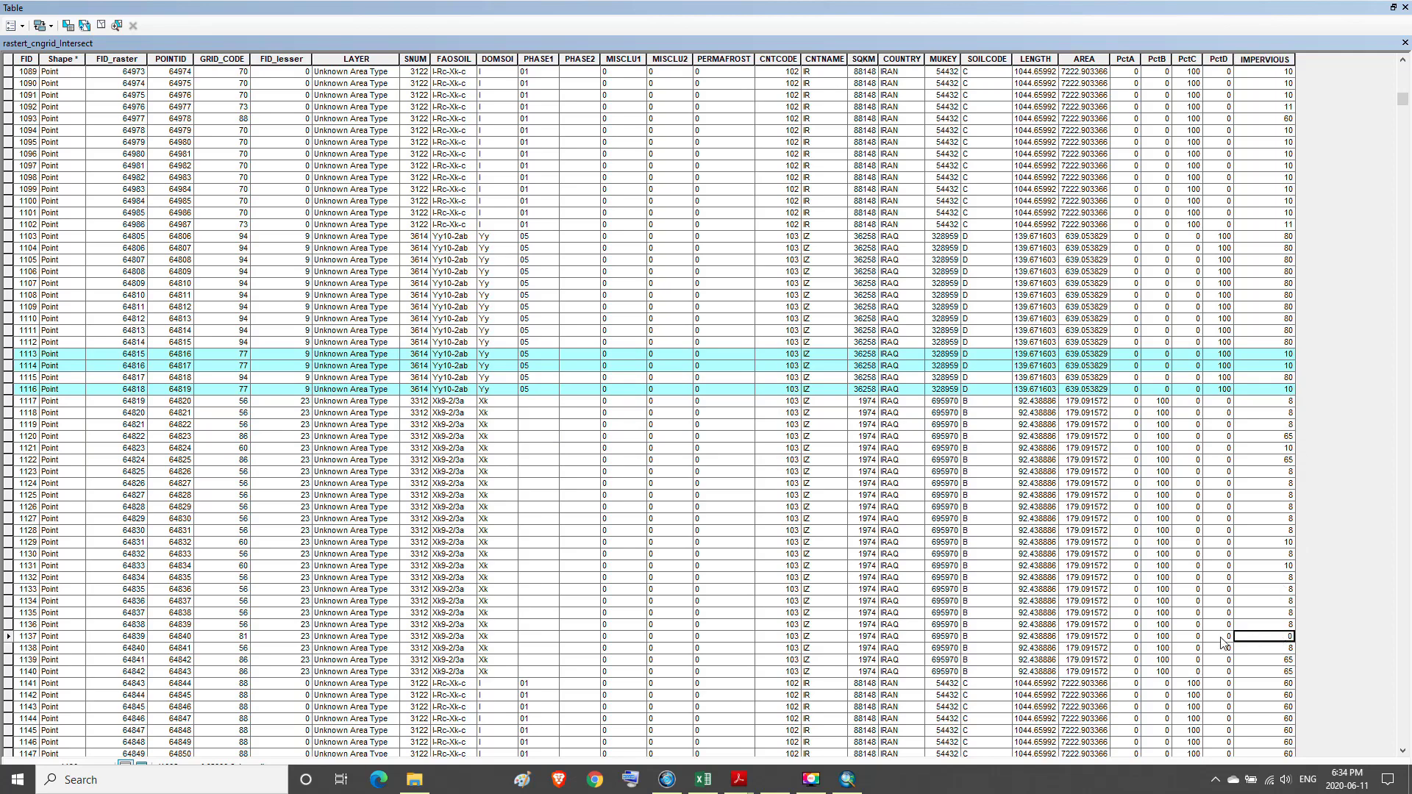
left_click(983, 639)
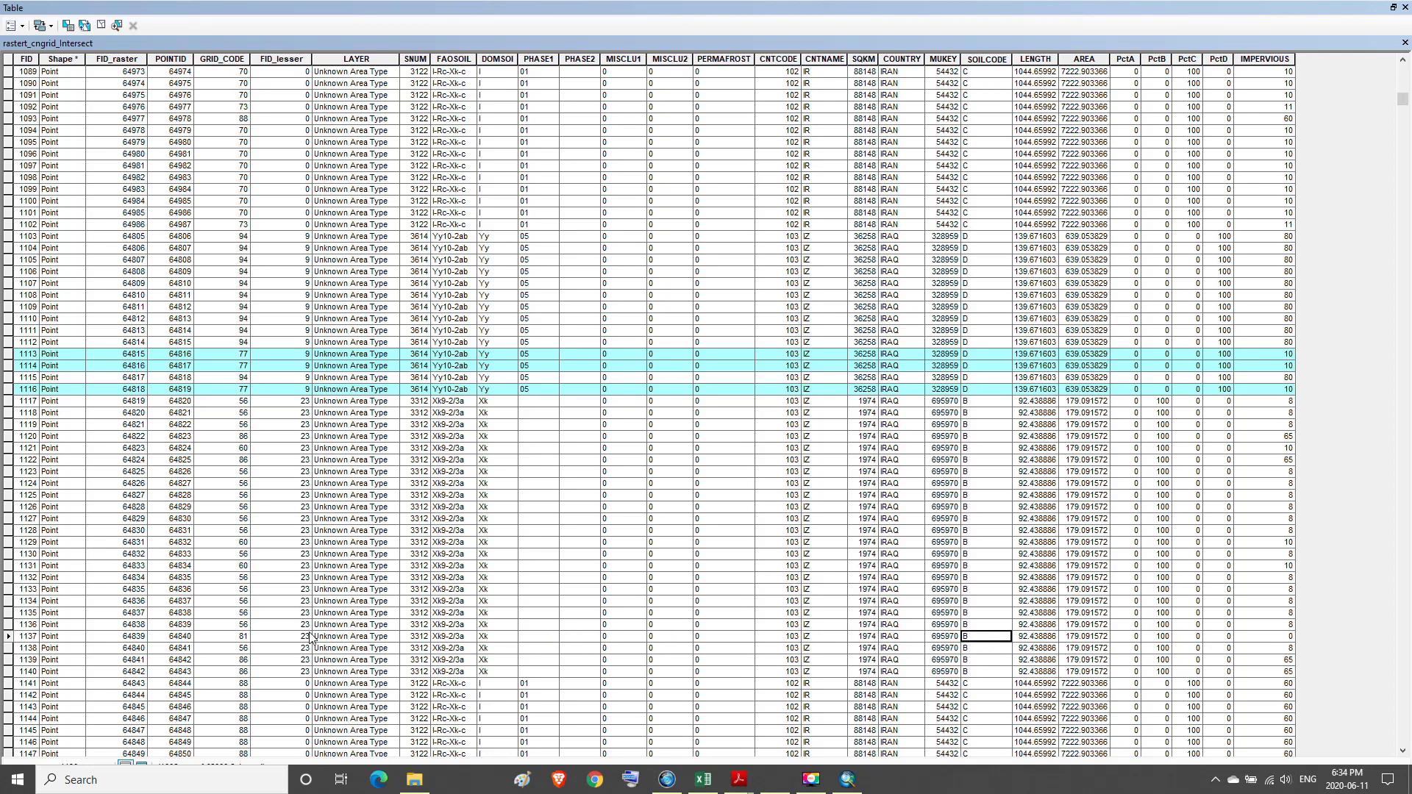
left_click(234, 642)
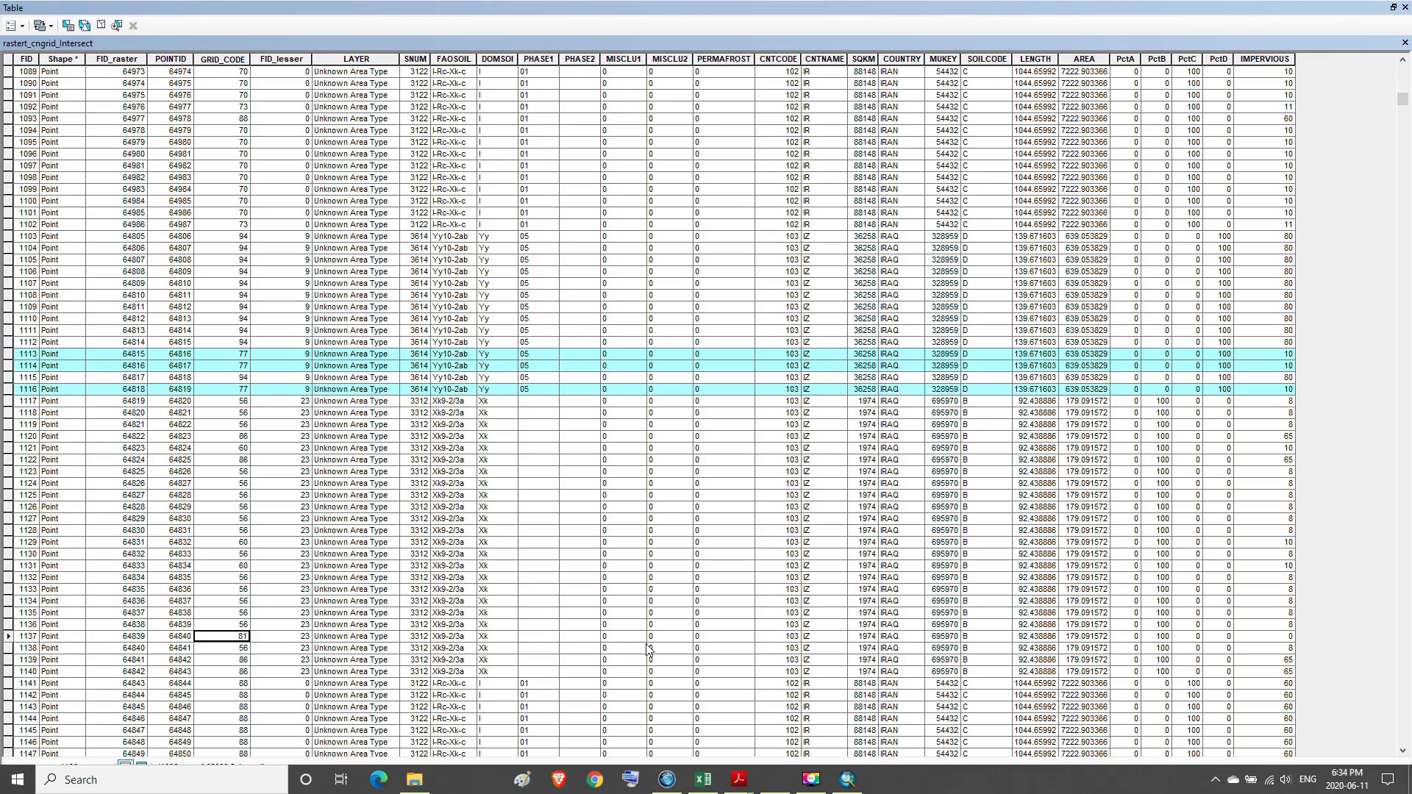
left_click(1392, 7)
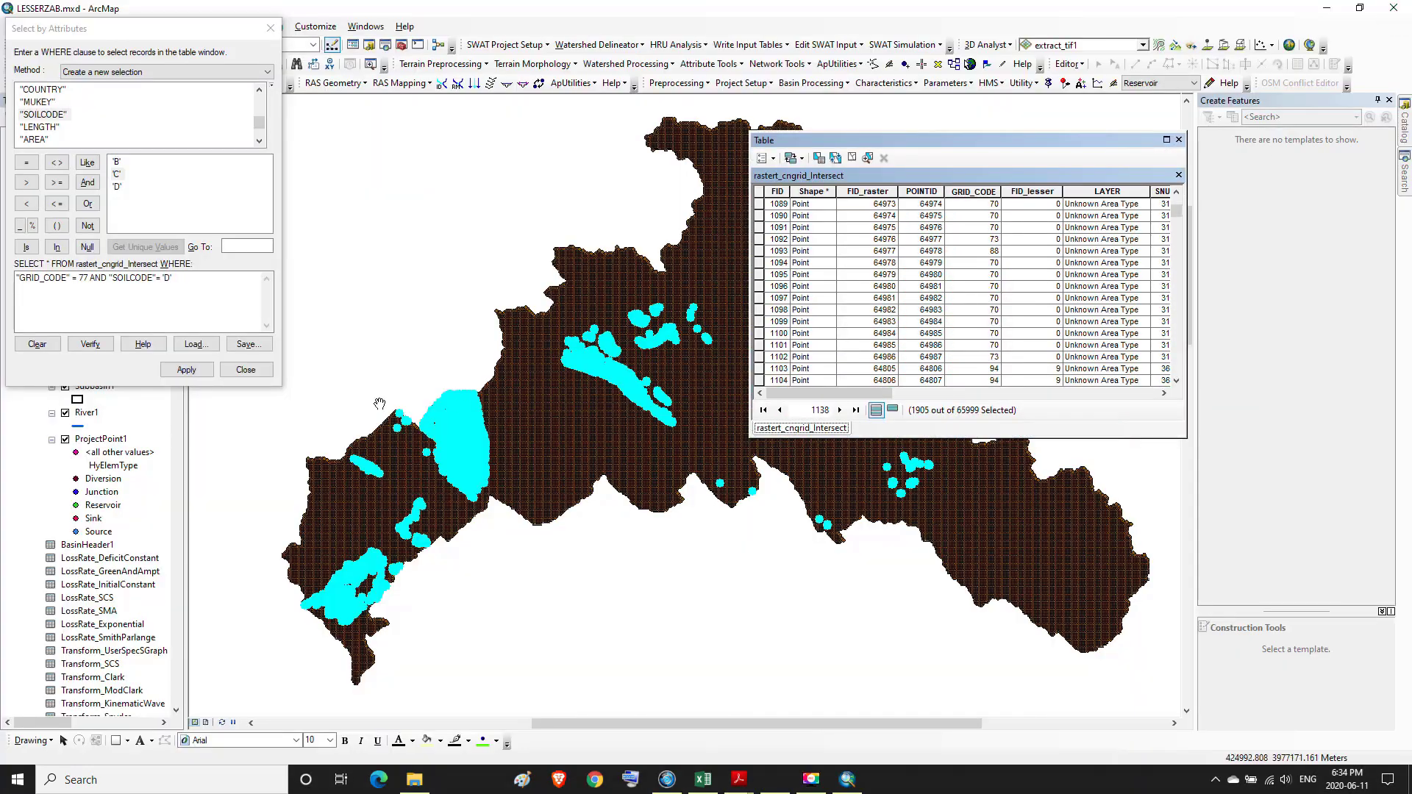
- Select the records matching "GRID_CODE" = 81 AND "SOILCODE" = 'B'
left_click(86, 278)
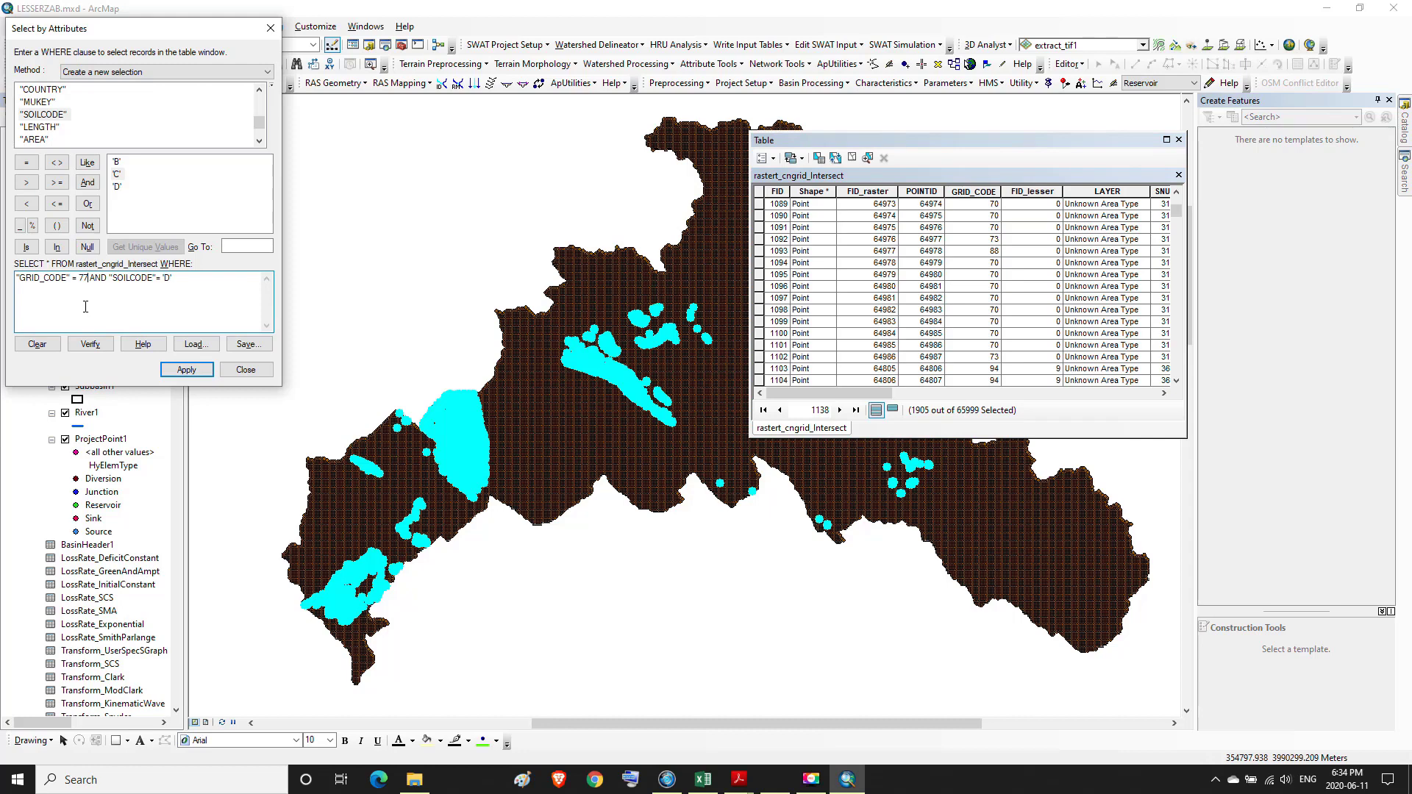
key("BackSpace")
key("BackSpace")
type("81")
type("'")
left_click(200, 373)
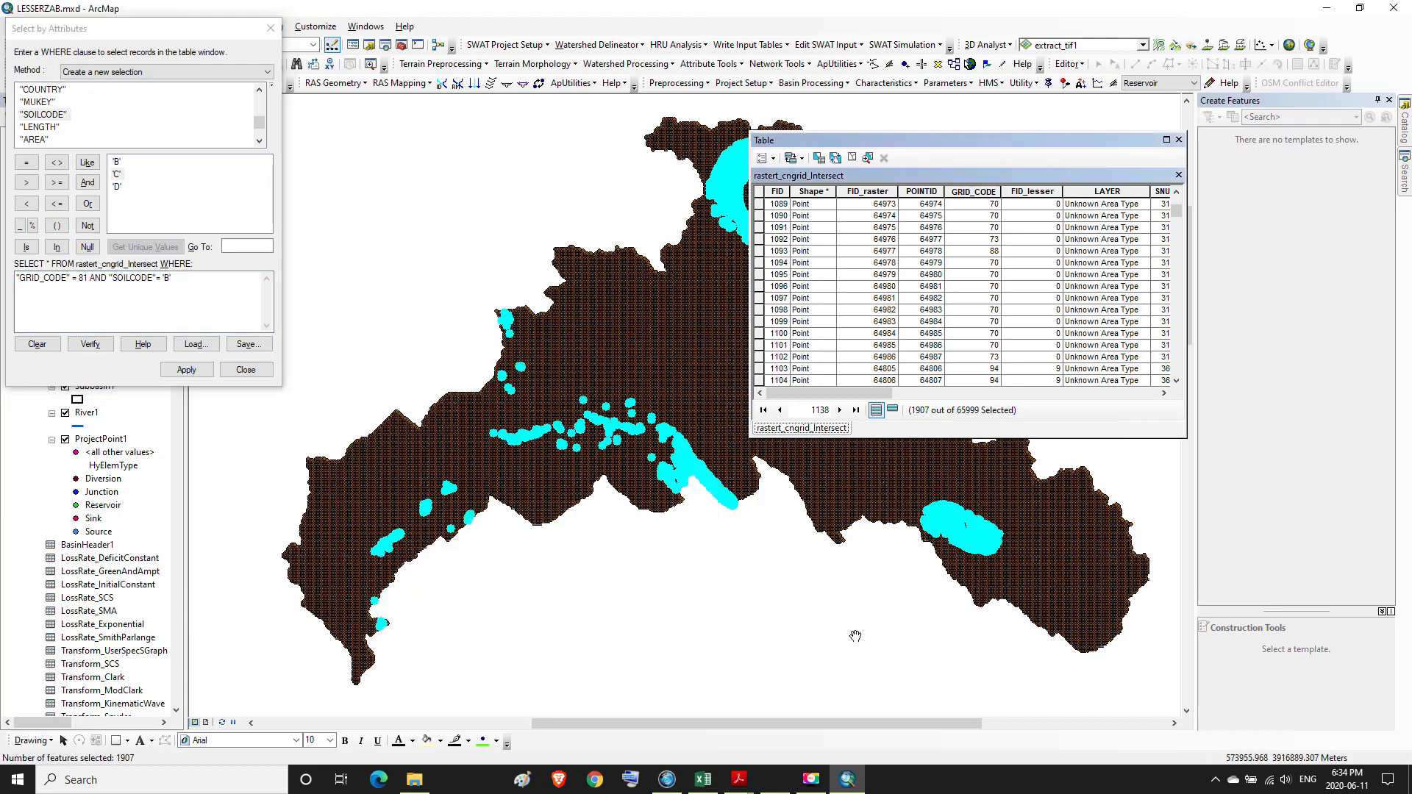
- Switch to 5.PDF in Acrobat Reader and compare the soil group B values and impervious percentages of the 1/8 acre and 1/4 acre rows
mouse_move(751, 773)
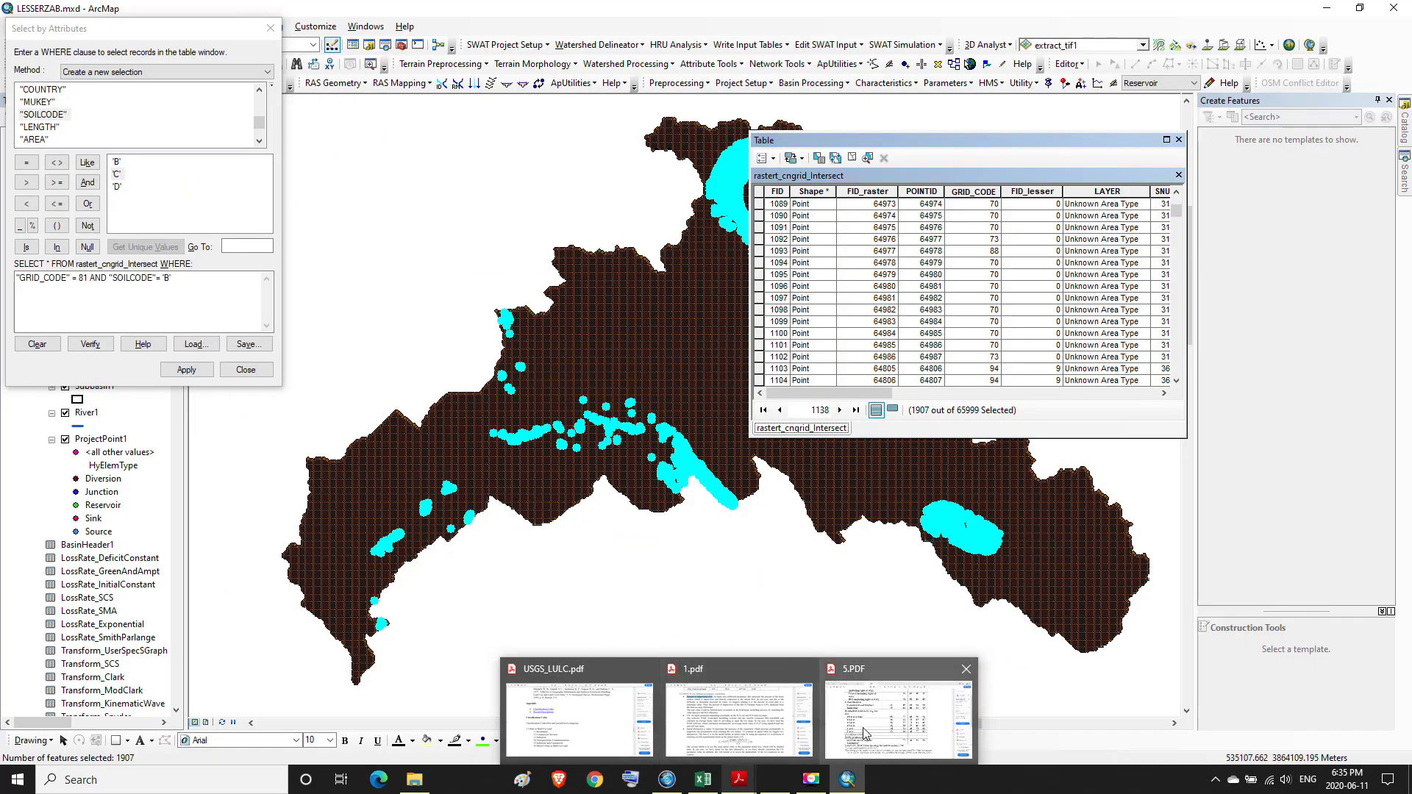
left_click(898, 713)
scroll(861, 540, "up", 10)
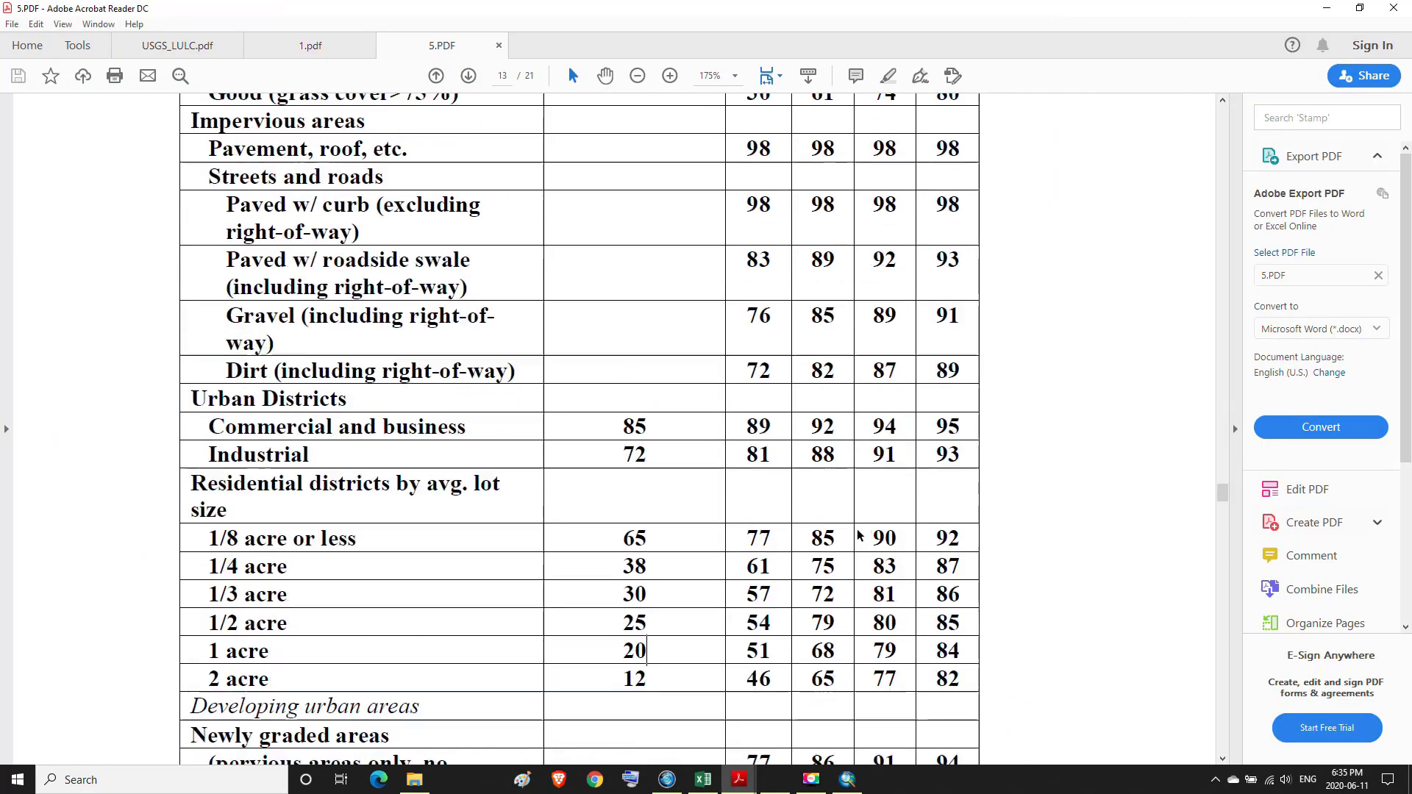
scroll(807, 336, "down", 10)
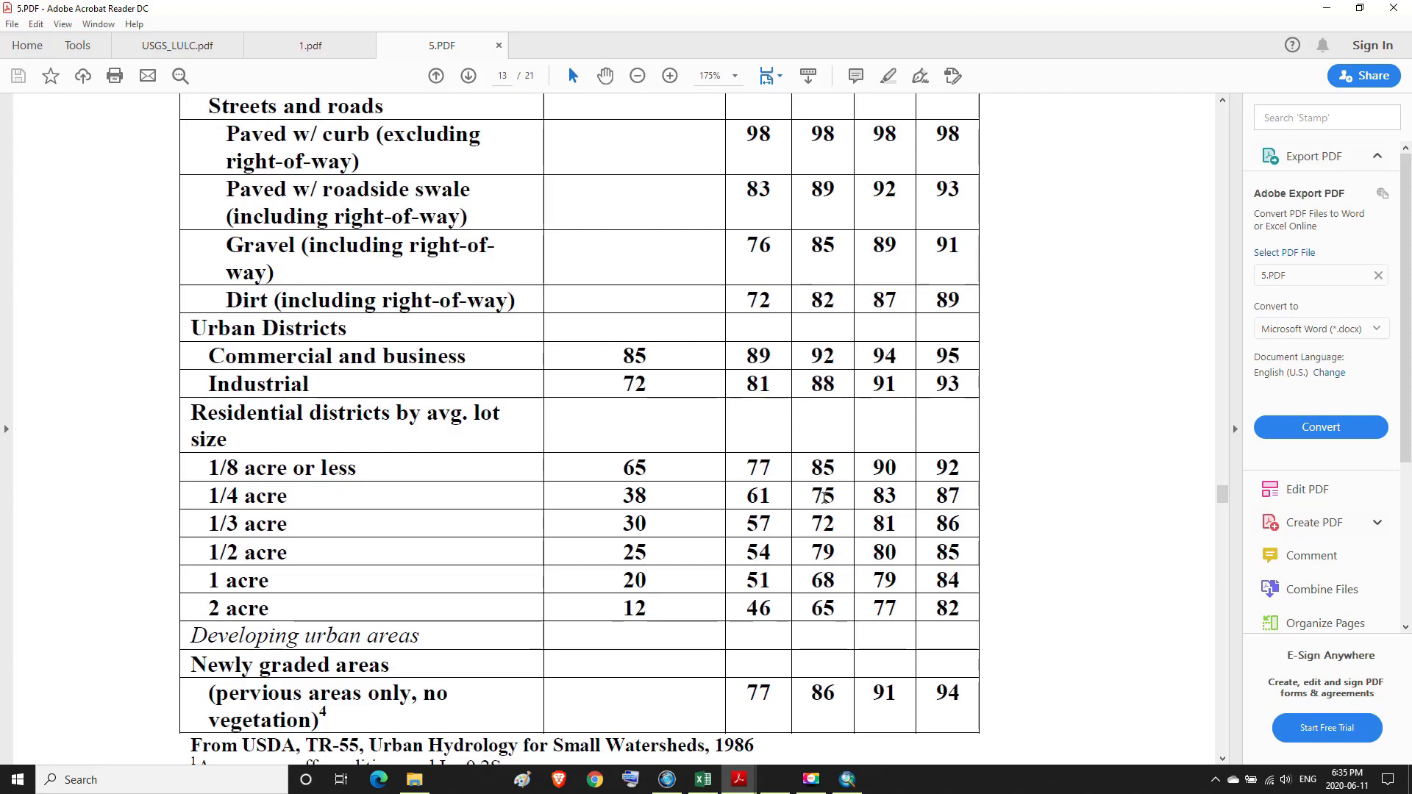
left_click_drag(836, 495, 812, 495)
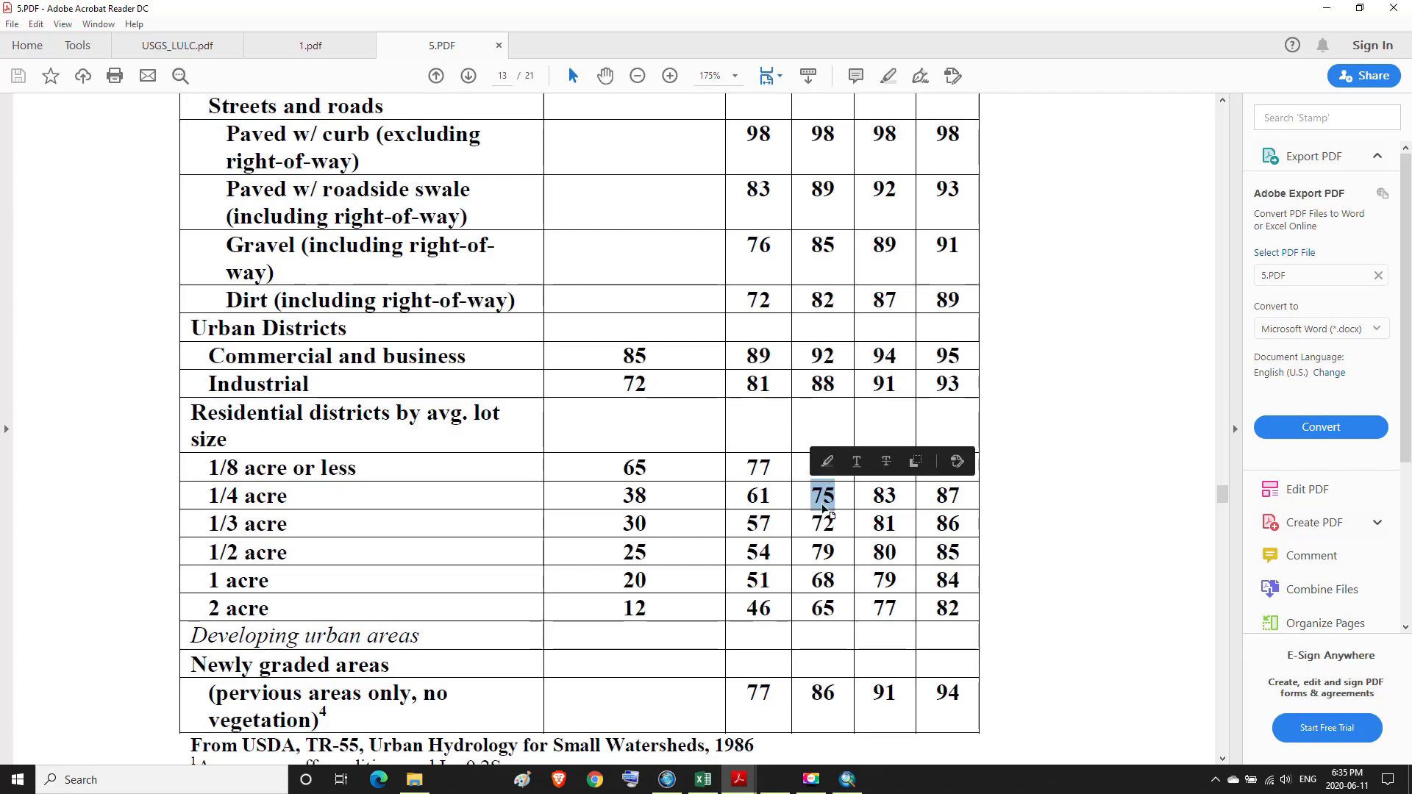
left_click(833, 503)
double_click(833, 468)
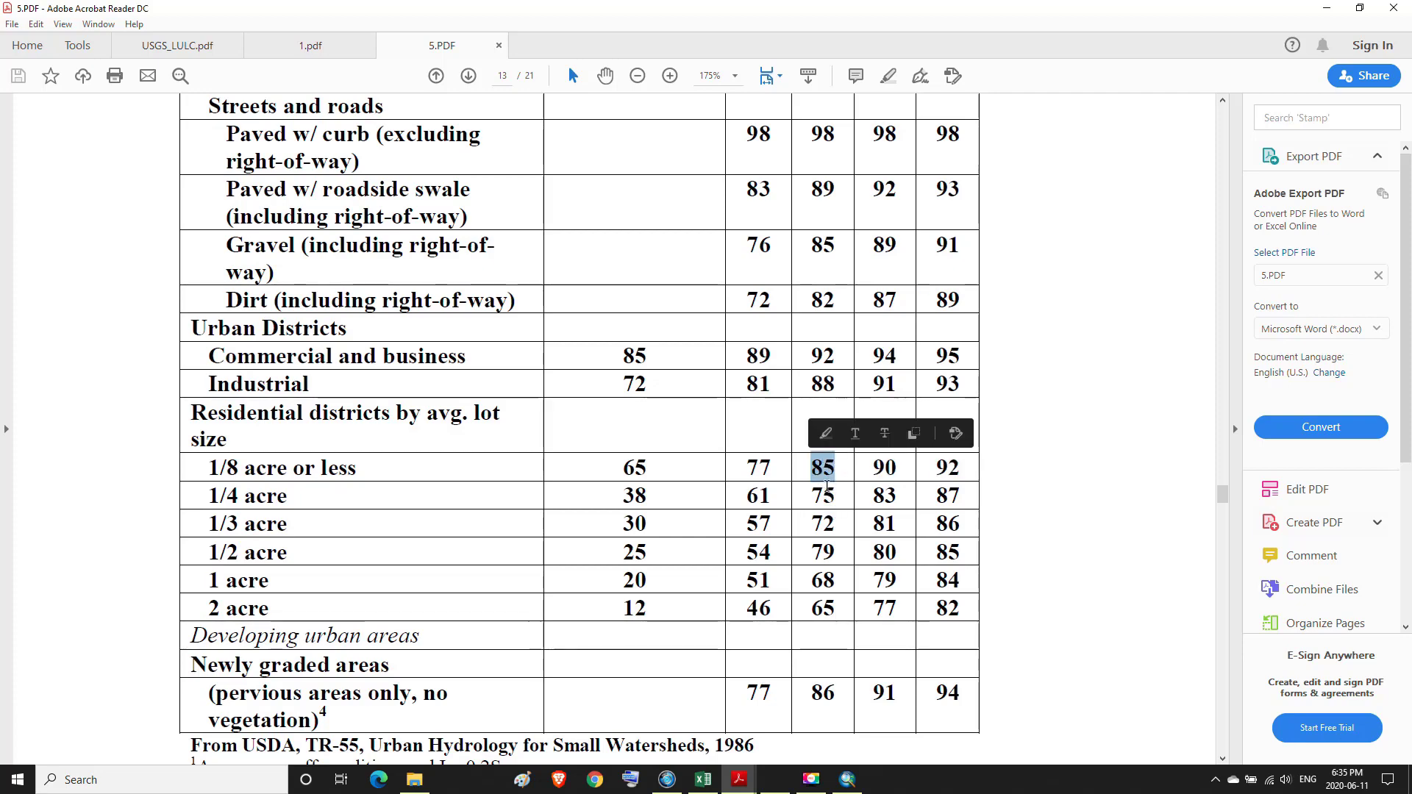
mouse_move(658, 501)
left_mouse_down()
mouse_move(621, 503)
mouse_move(647, 496)
left_mouse_up()
left_click(647, 497)
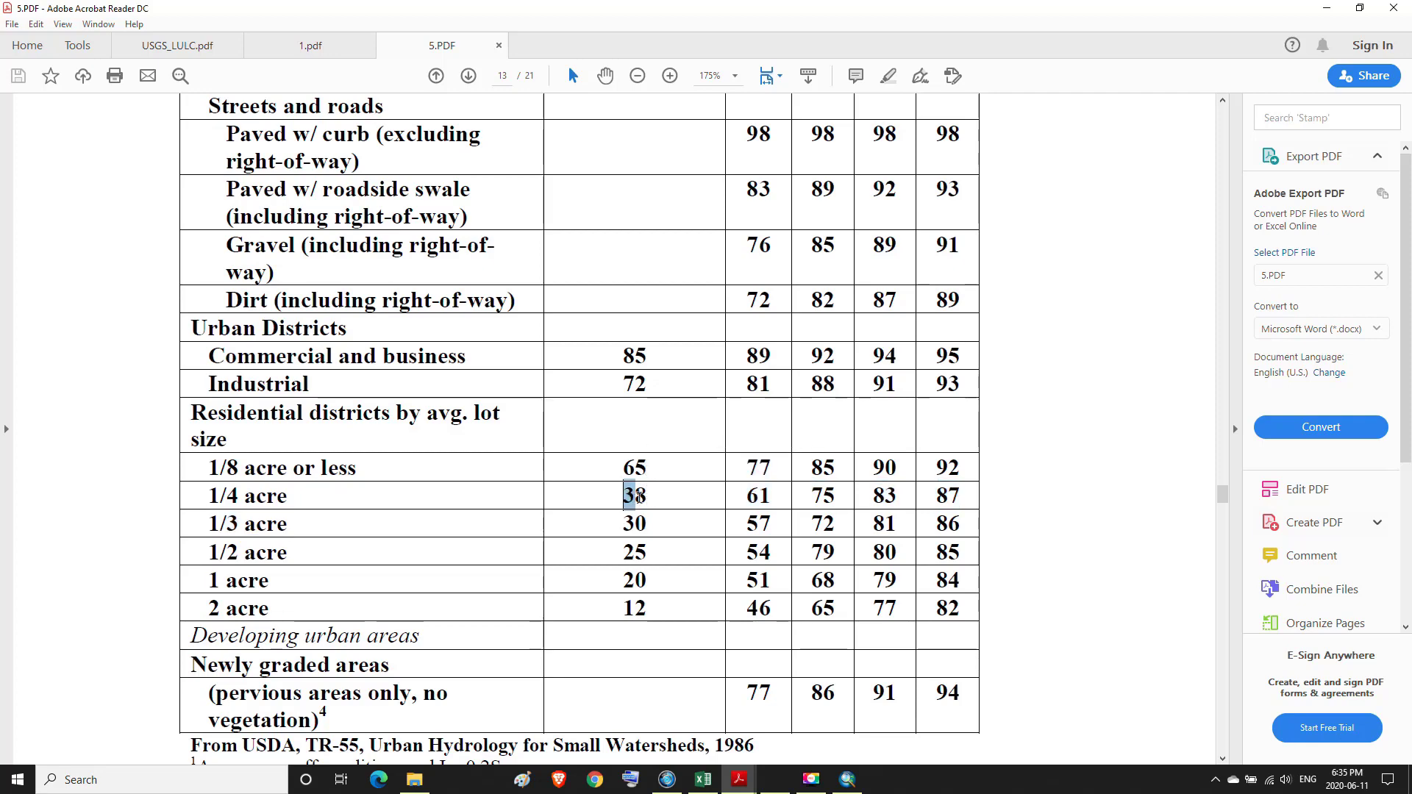
left_click_drag(621, 465, 648, 468)
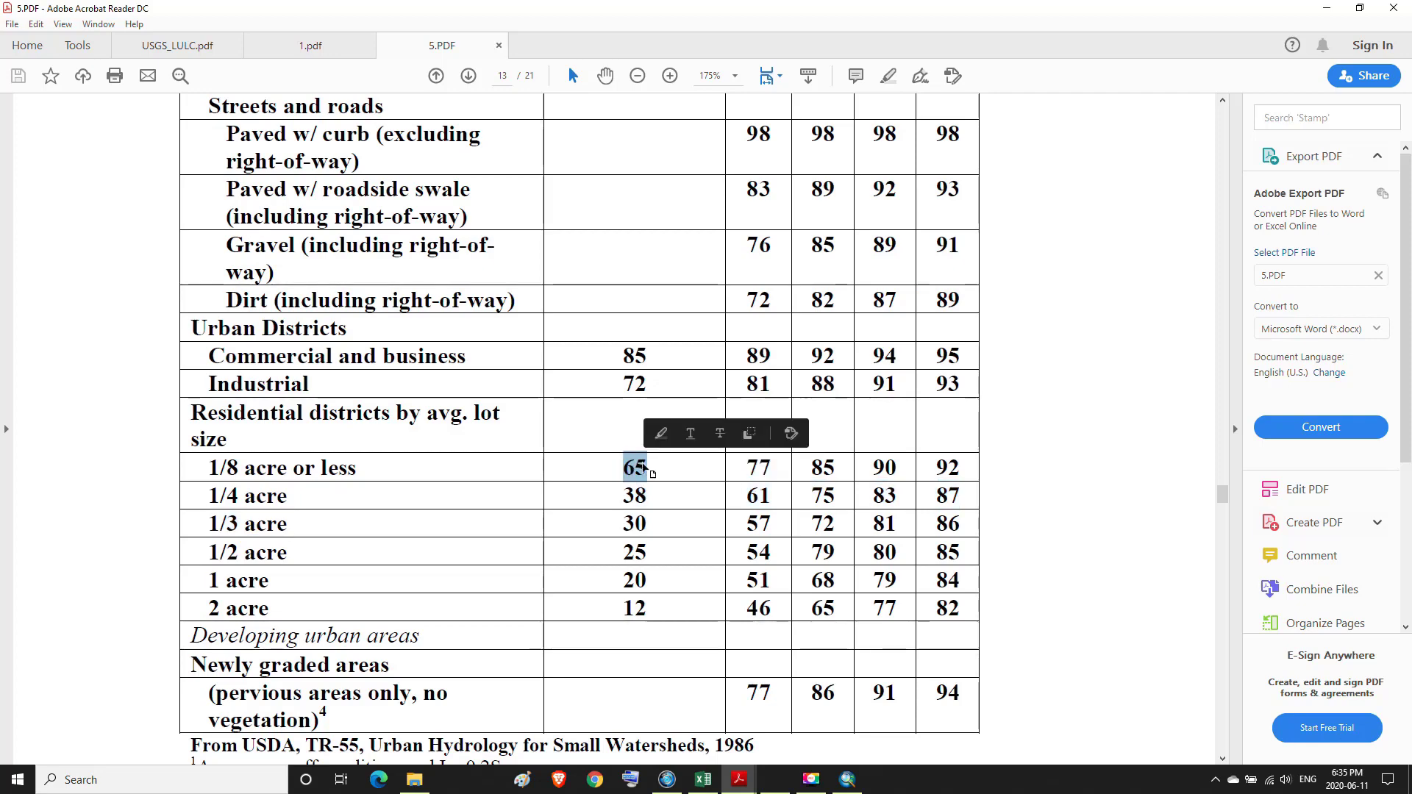
left_click(647, 500)
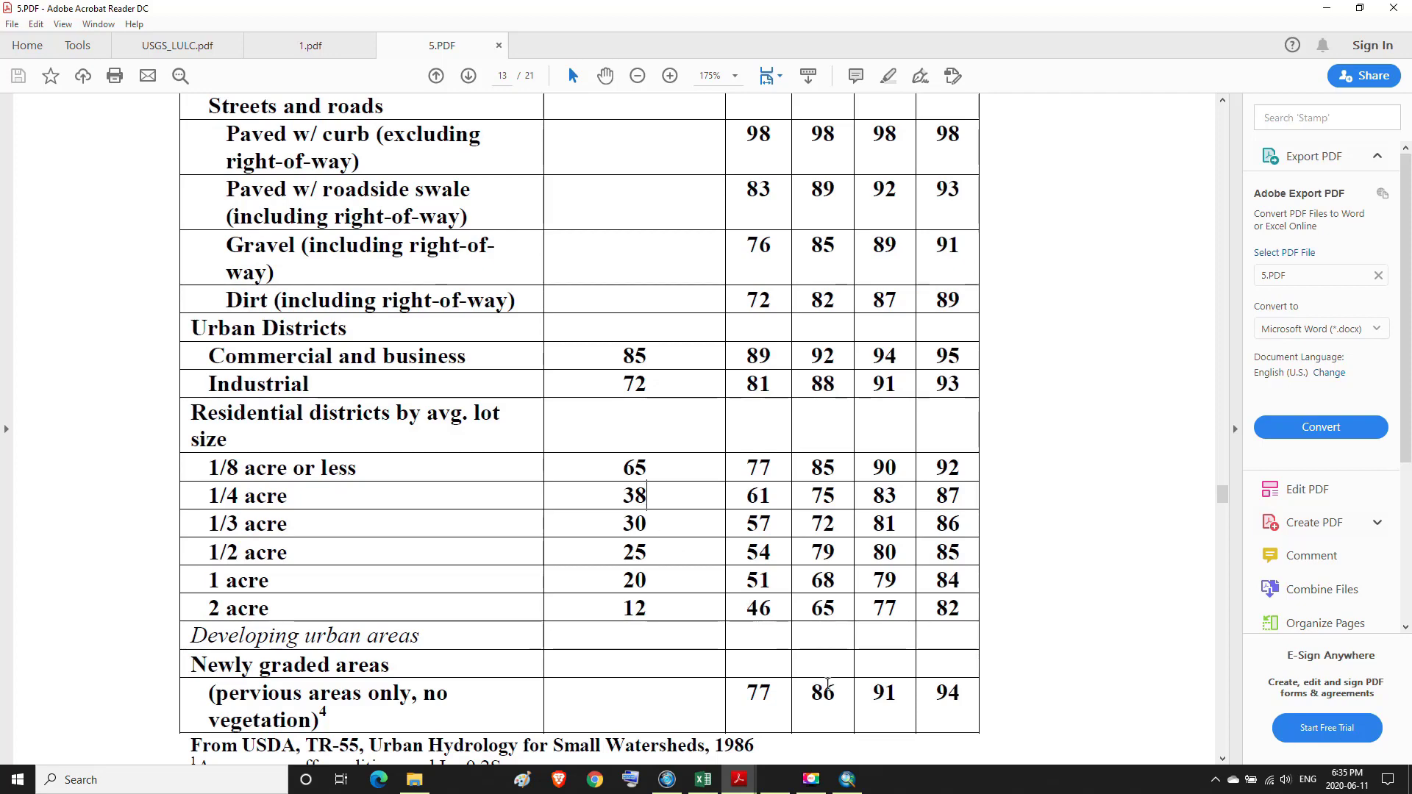
- Switch to ArcMap and calculate the IMPERVIOUS field as 50 for the selected GRID_CODE 81, soil B records, accepting calculation outside an edit session
left_click(845, 781)
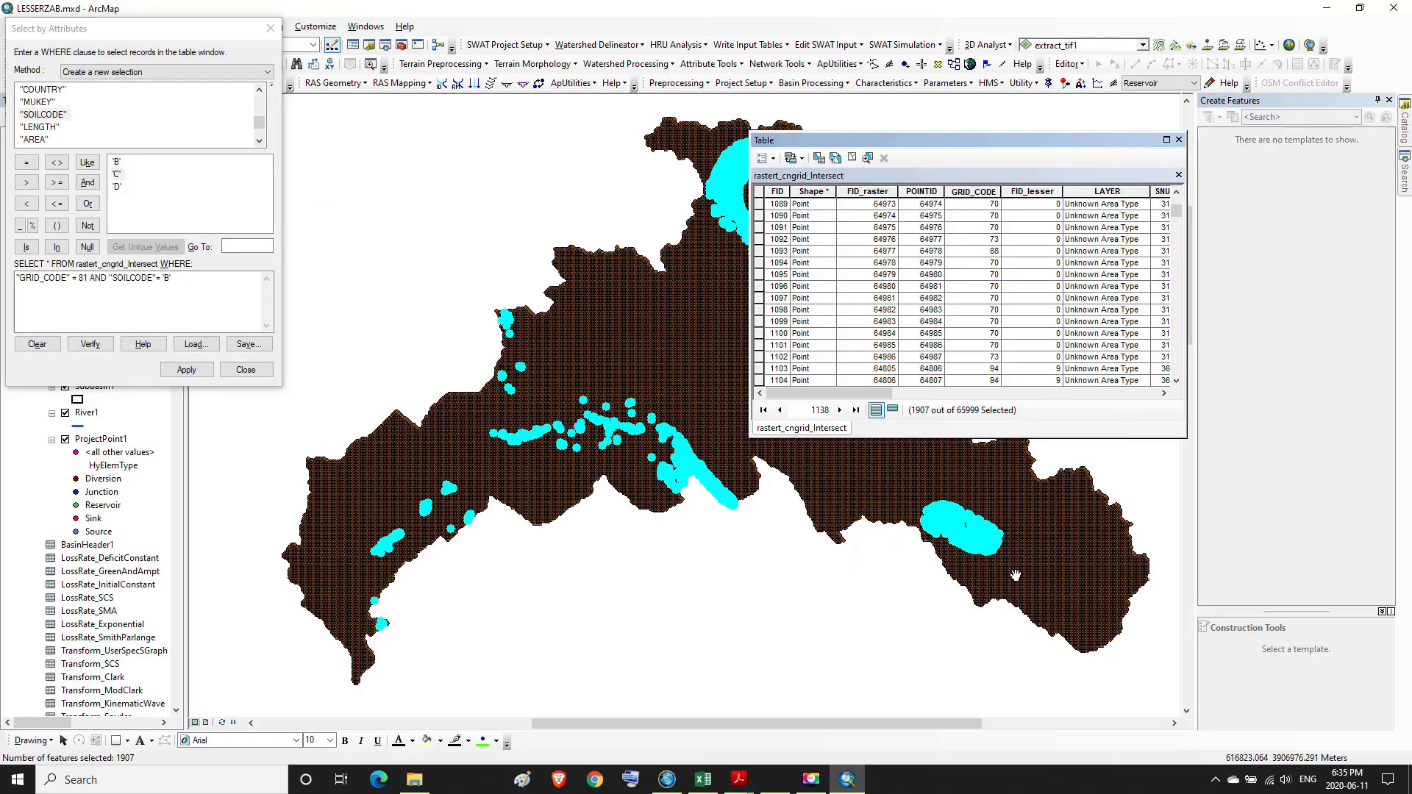
left_click_drag(880, 398, 1153, 411)
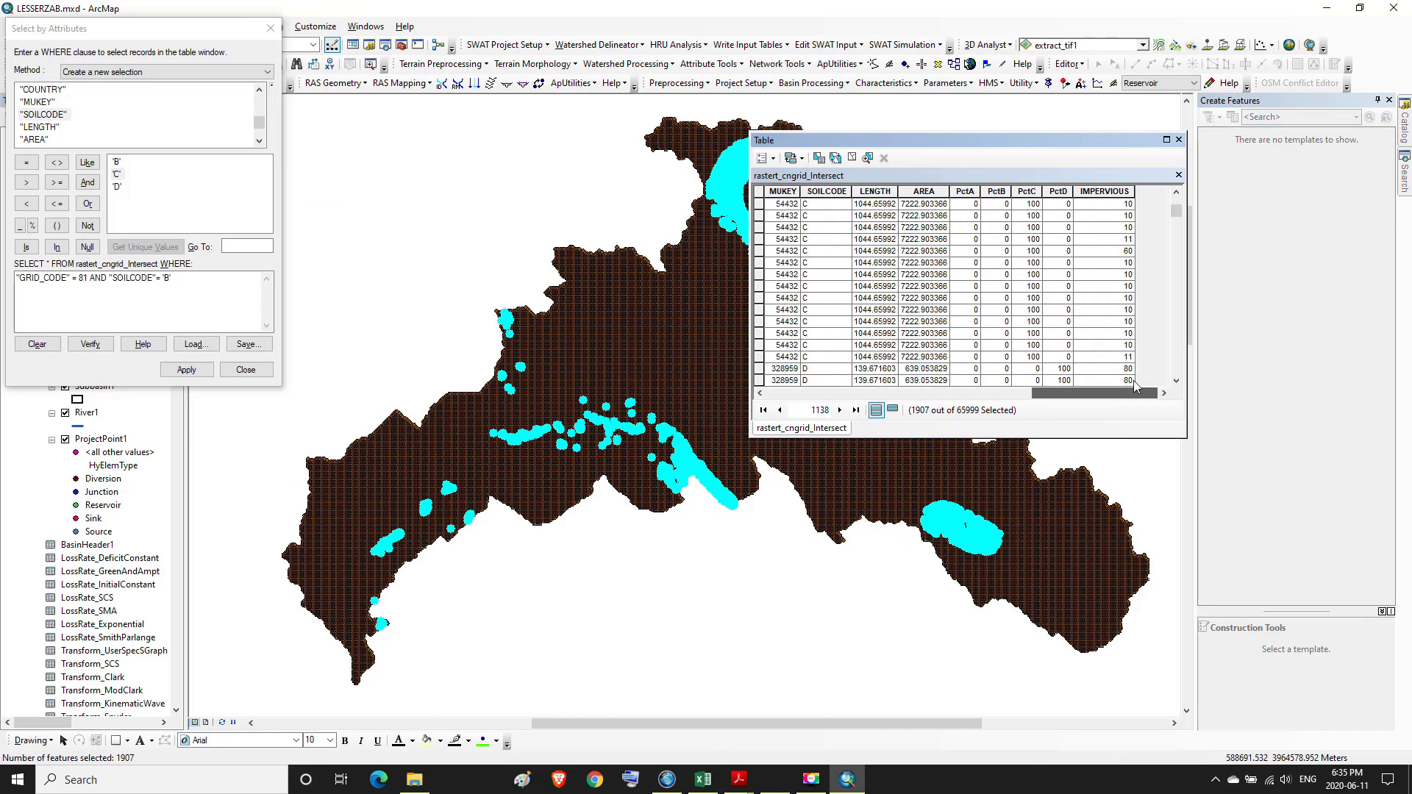
right_click(1113, 189)
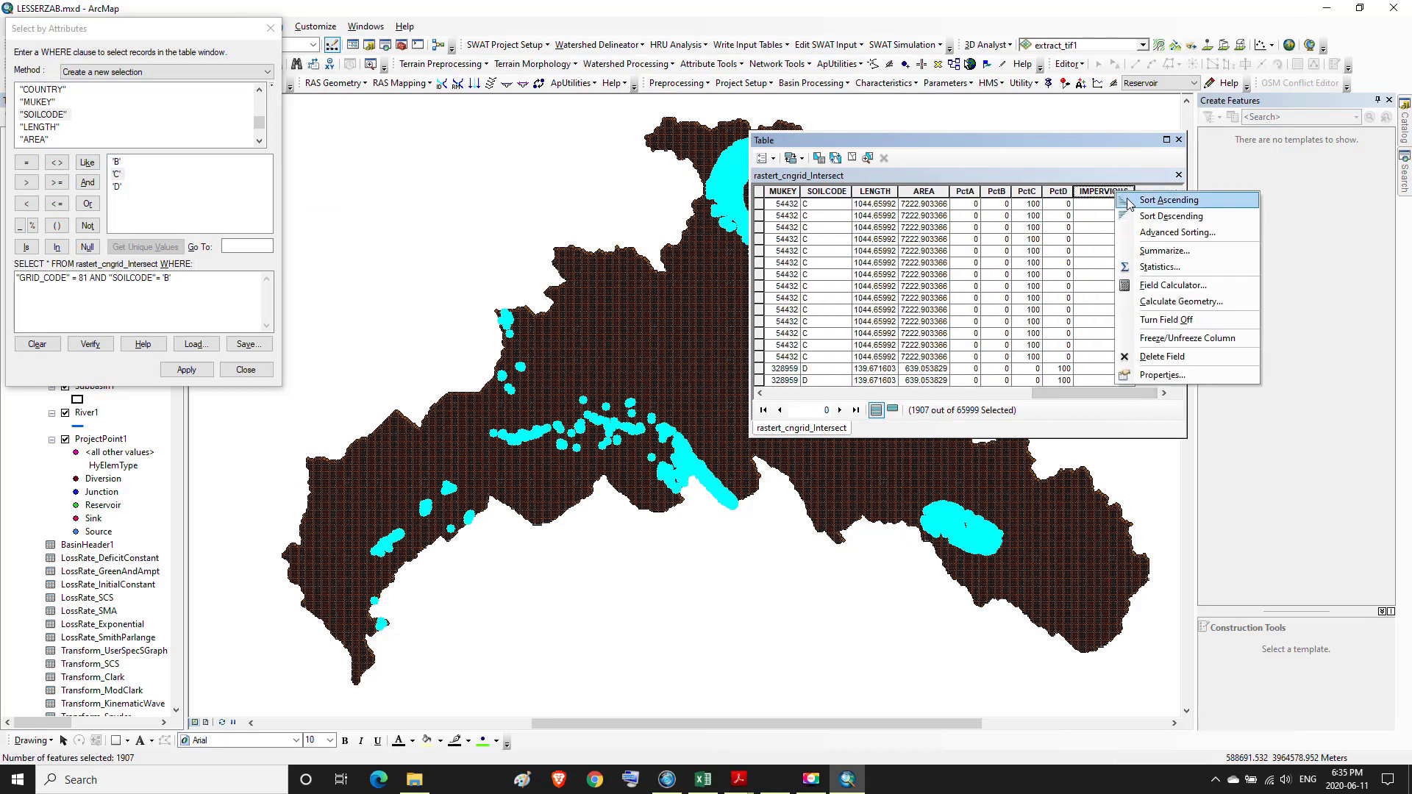
left_click(1153, 286)
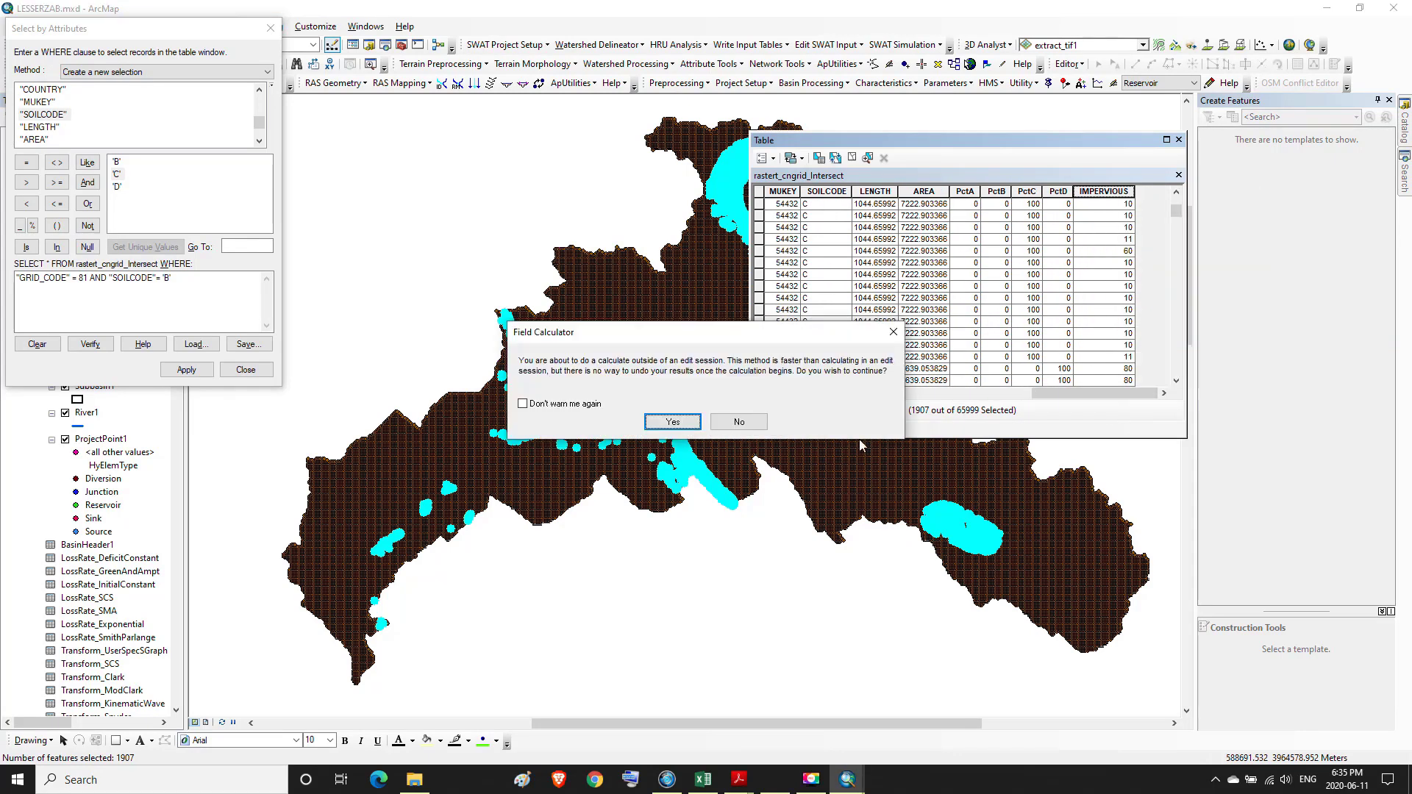
left_click(673, 430)
left_click_drag(565, 412, 551, 422)
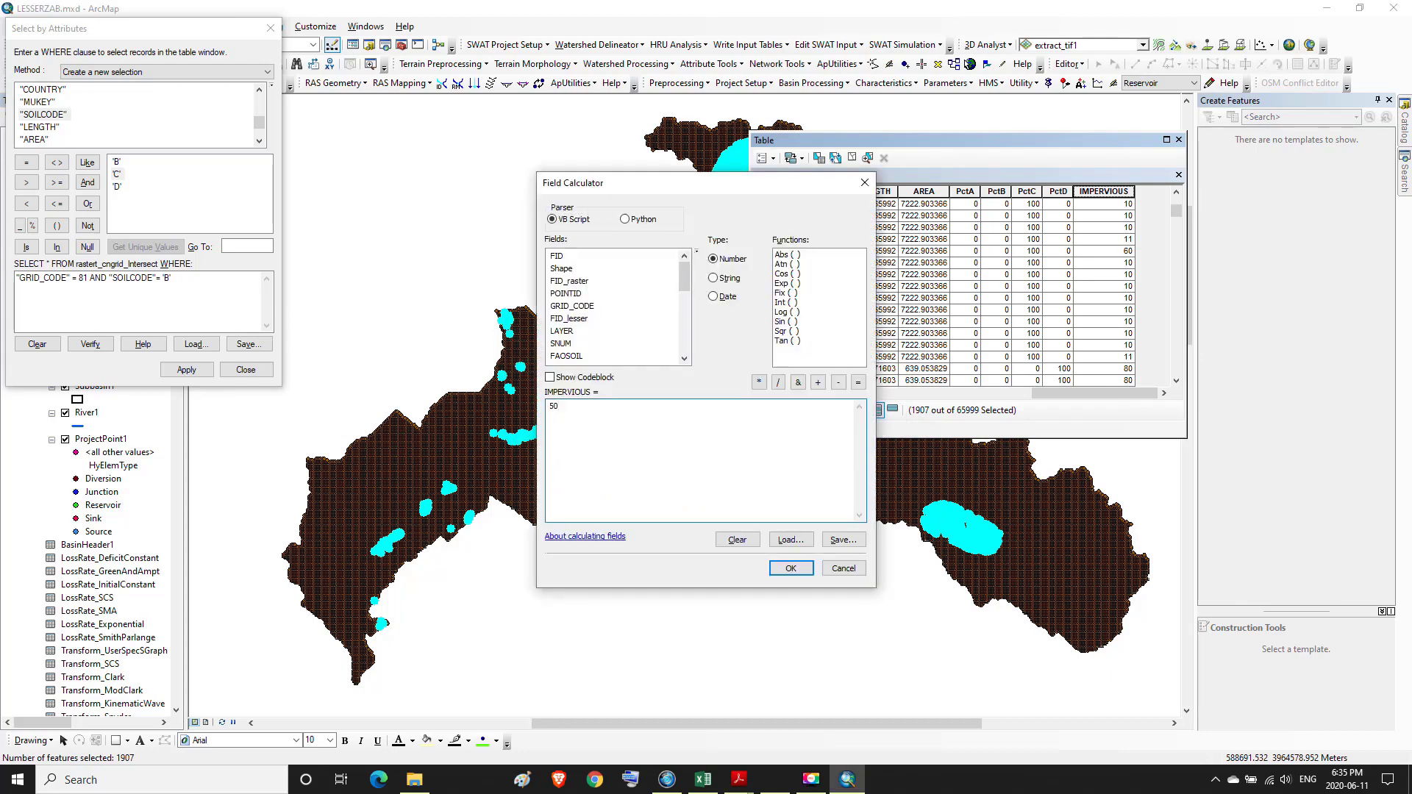
left_click(791, 568)
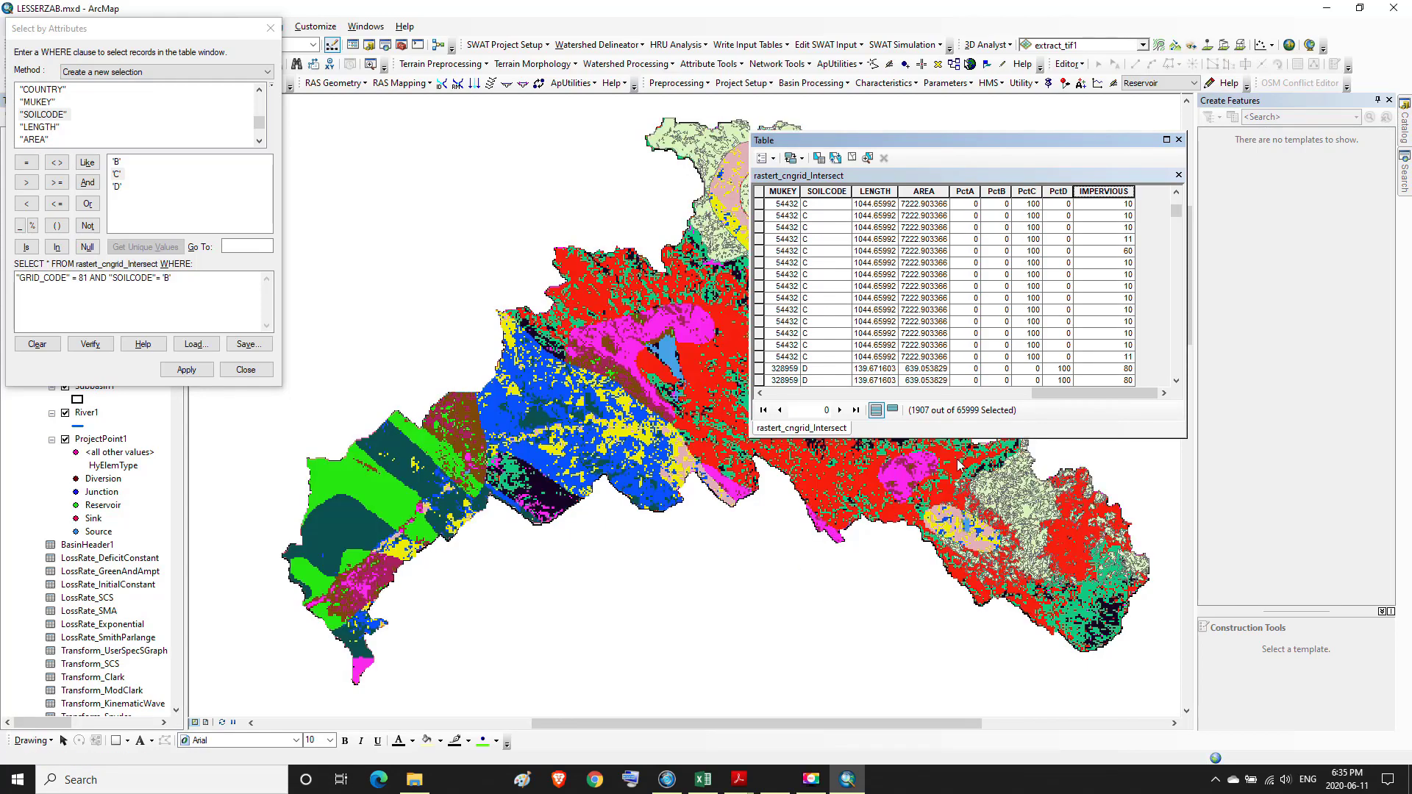
- Look through the enlarged attribute table for the next record with IMPERVIOUS 0, check its SOILCODE and GRID_CODE, and restore the table's size
left_click(1166, 141)
scroll(1354, 506, "down", 11)
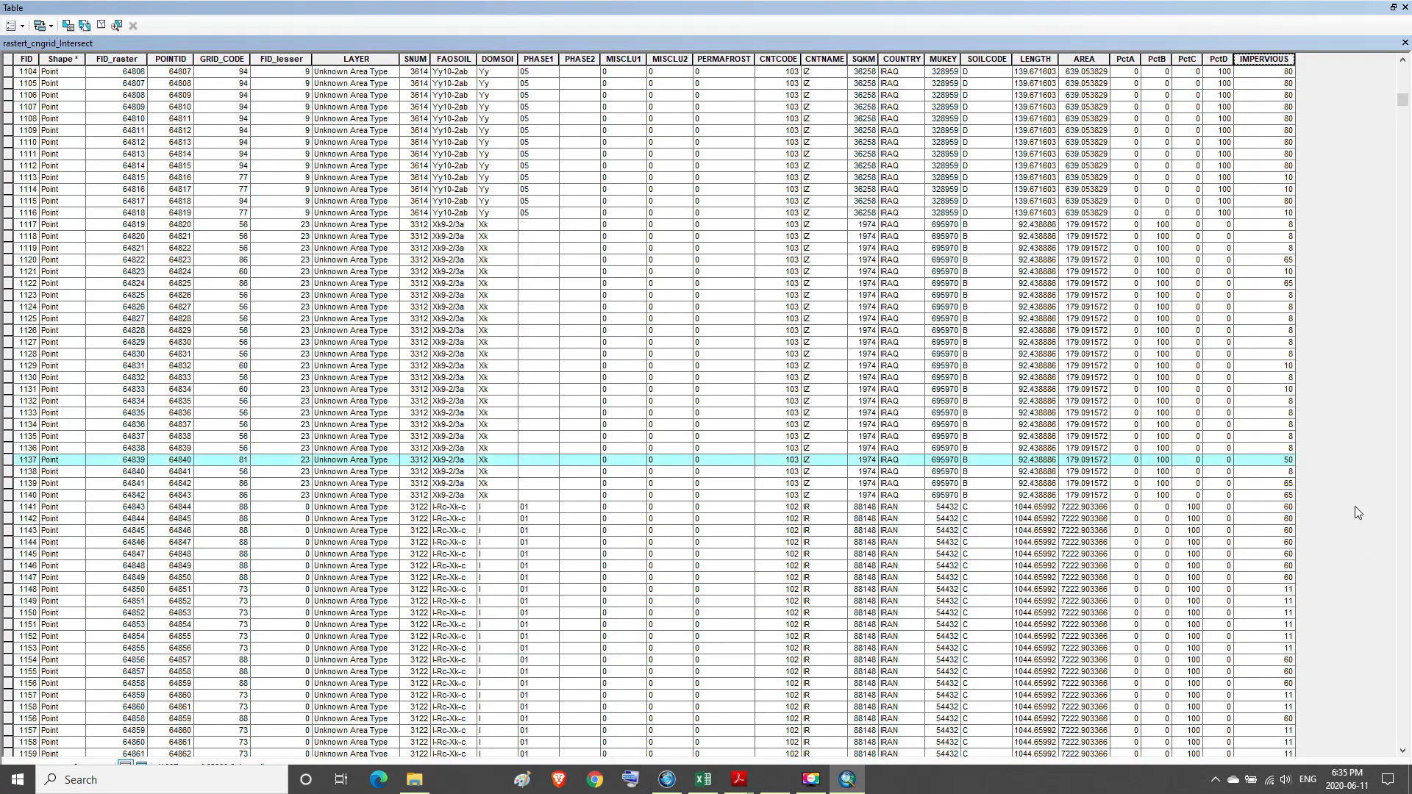
scroll(1354, 506, "down", 14)
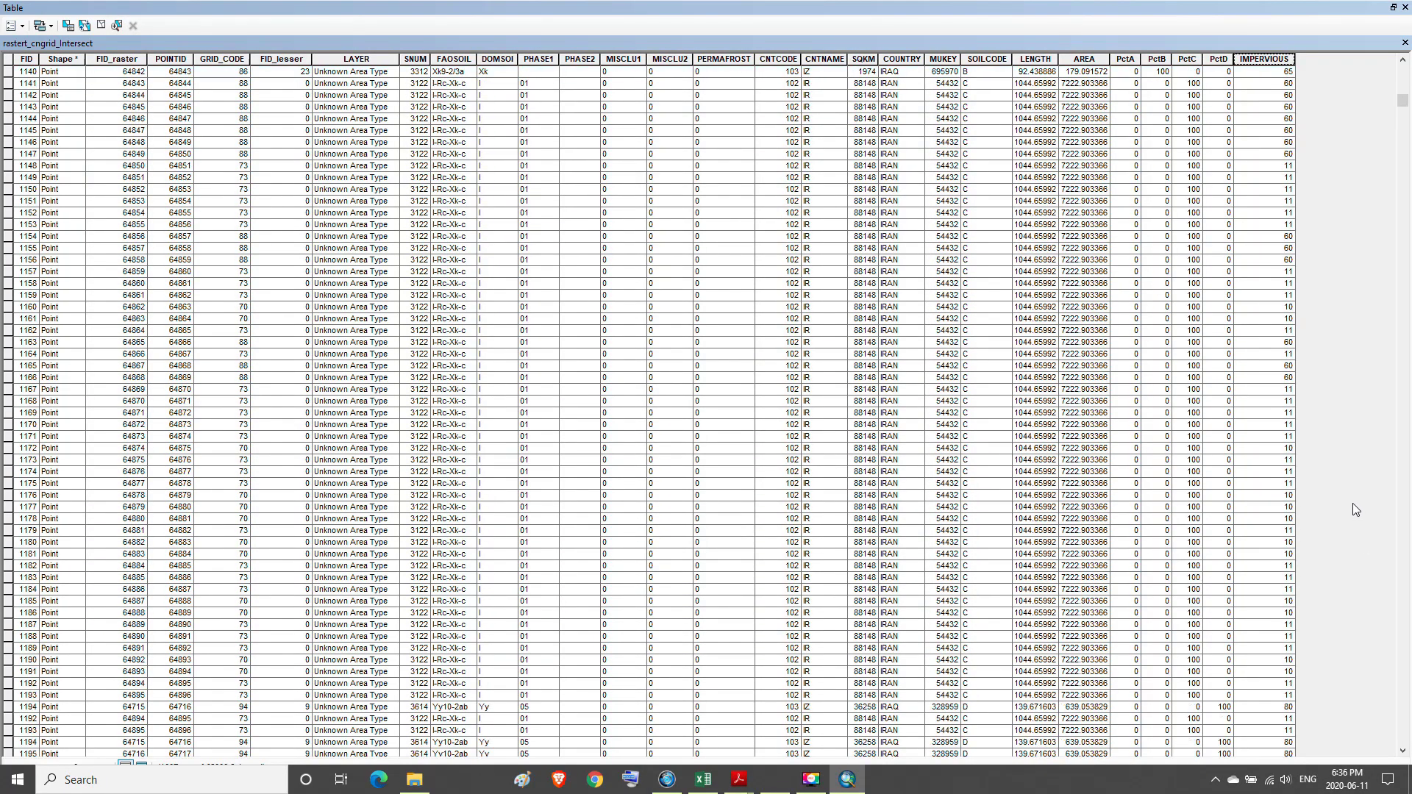
scroll(1353, 505, "down", 13)
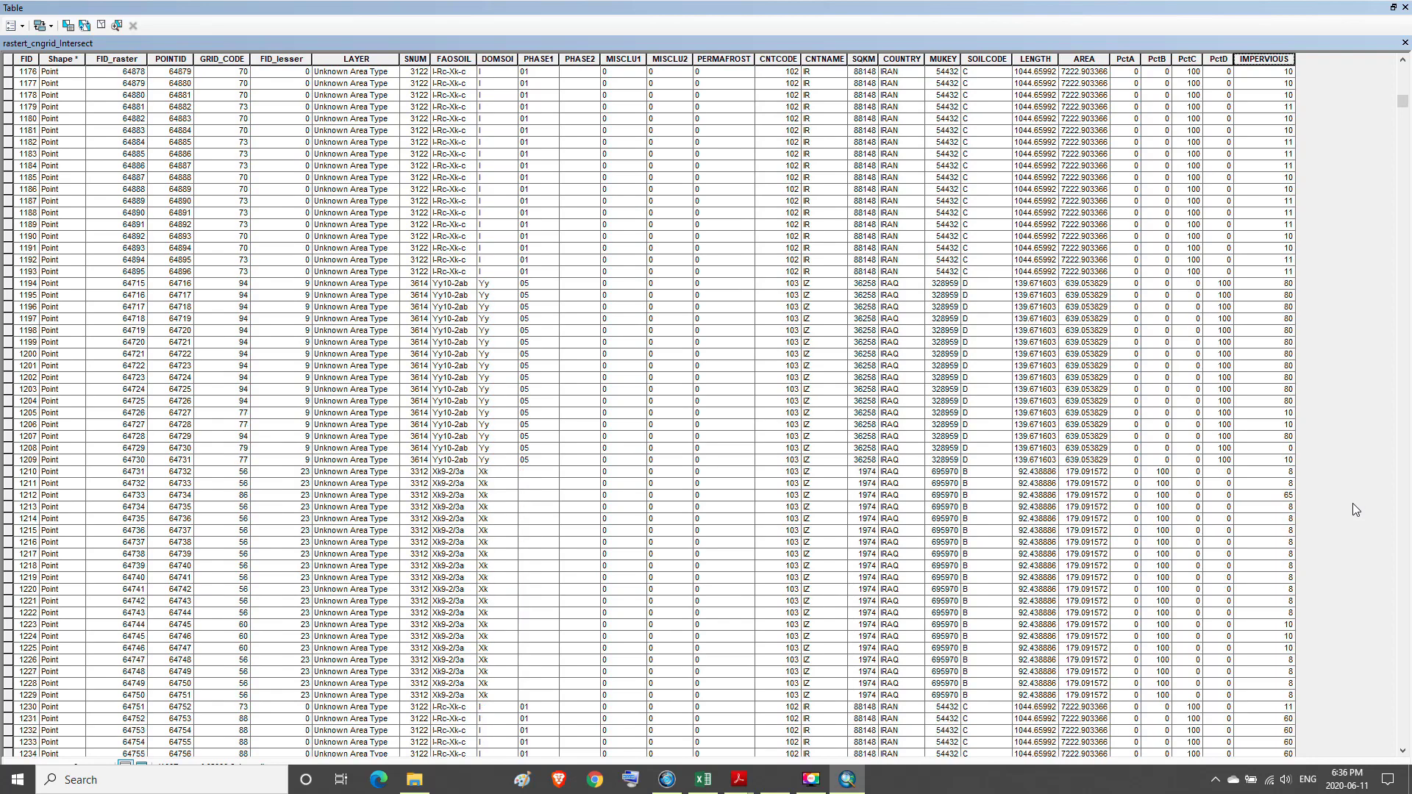
scroll(1352, 503, "down", 20)
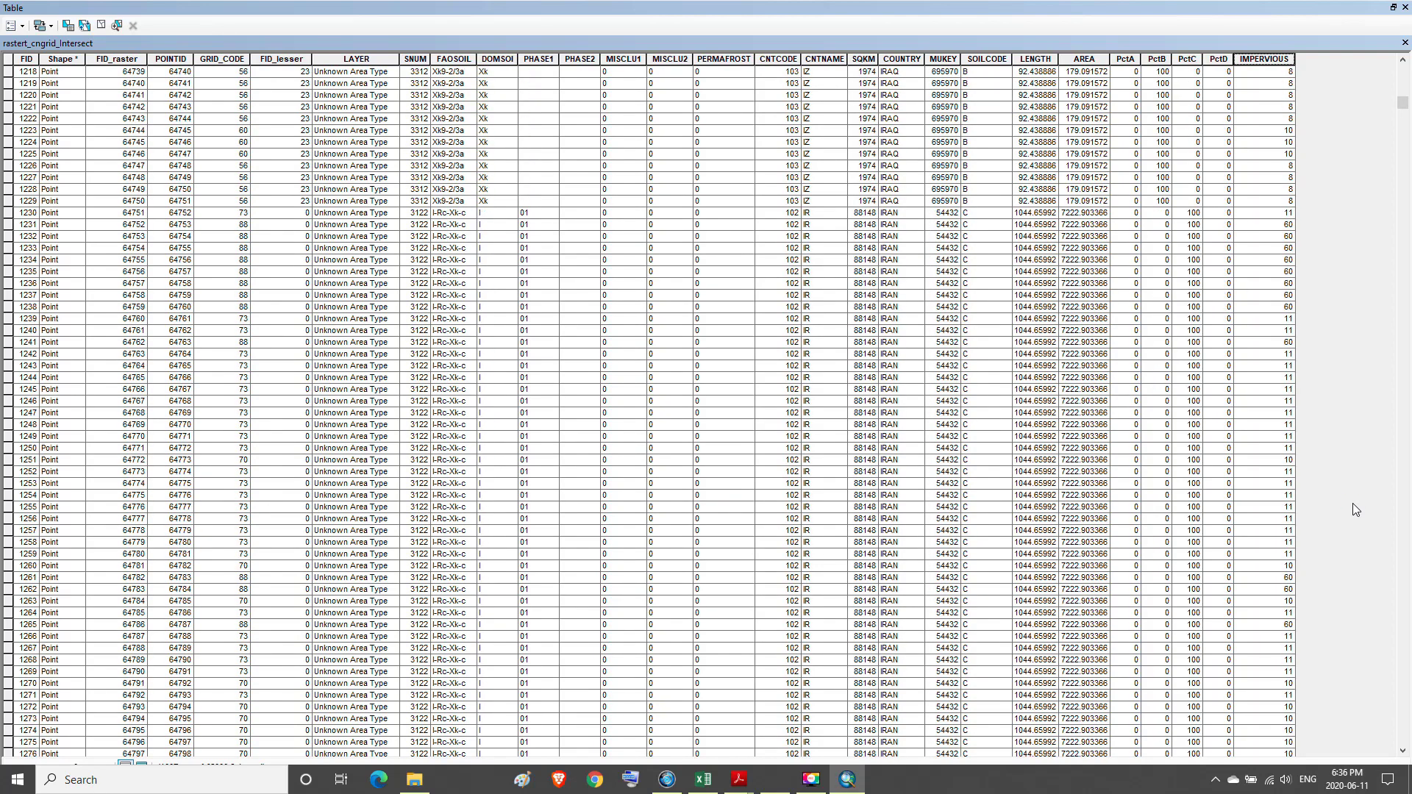
scroll(1352, 508, "down", 20)
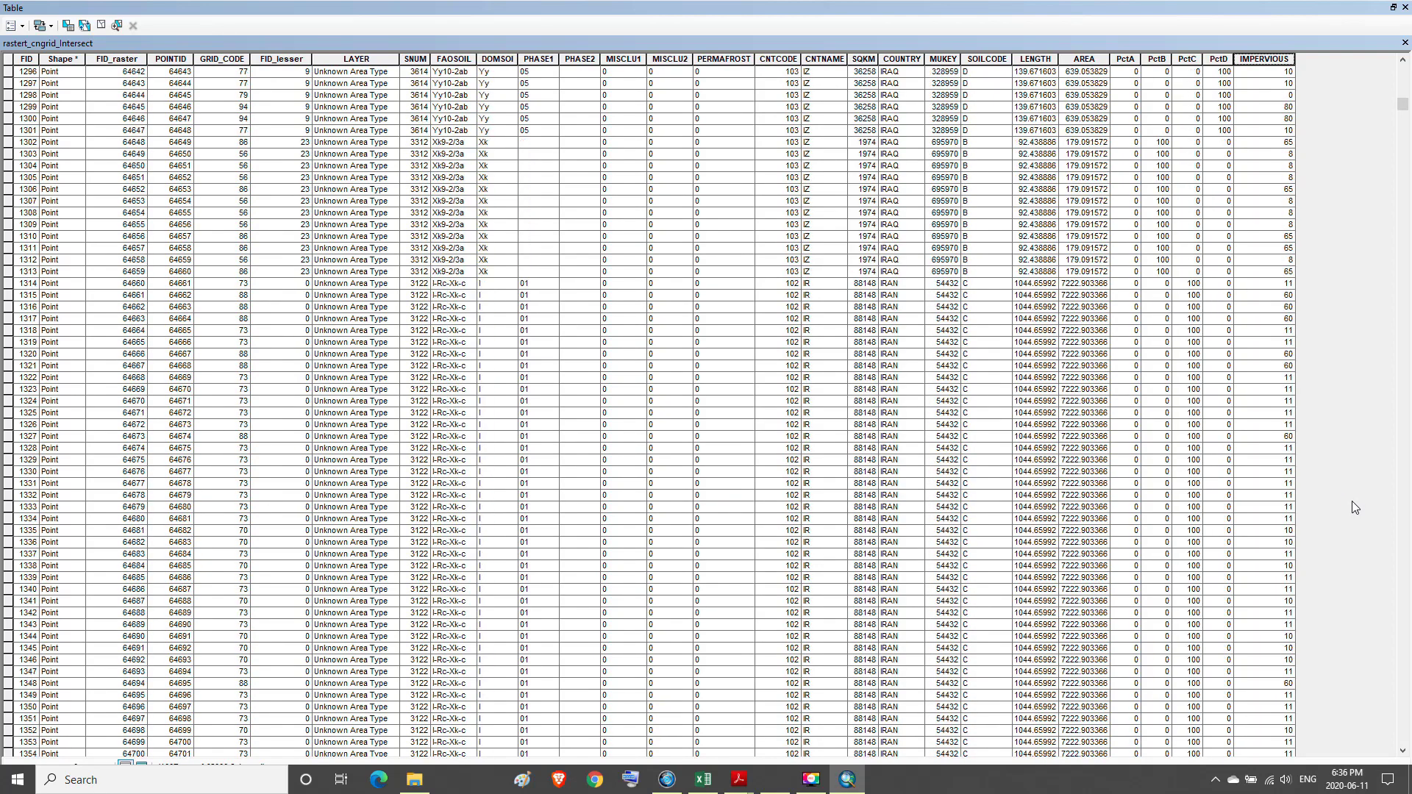
scroll(1353, 508, "down", 20)
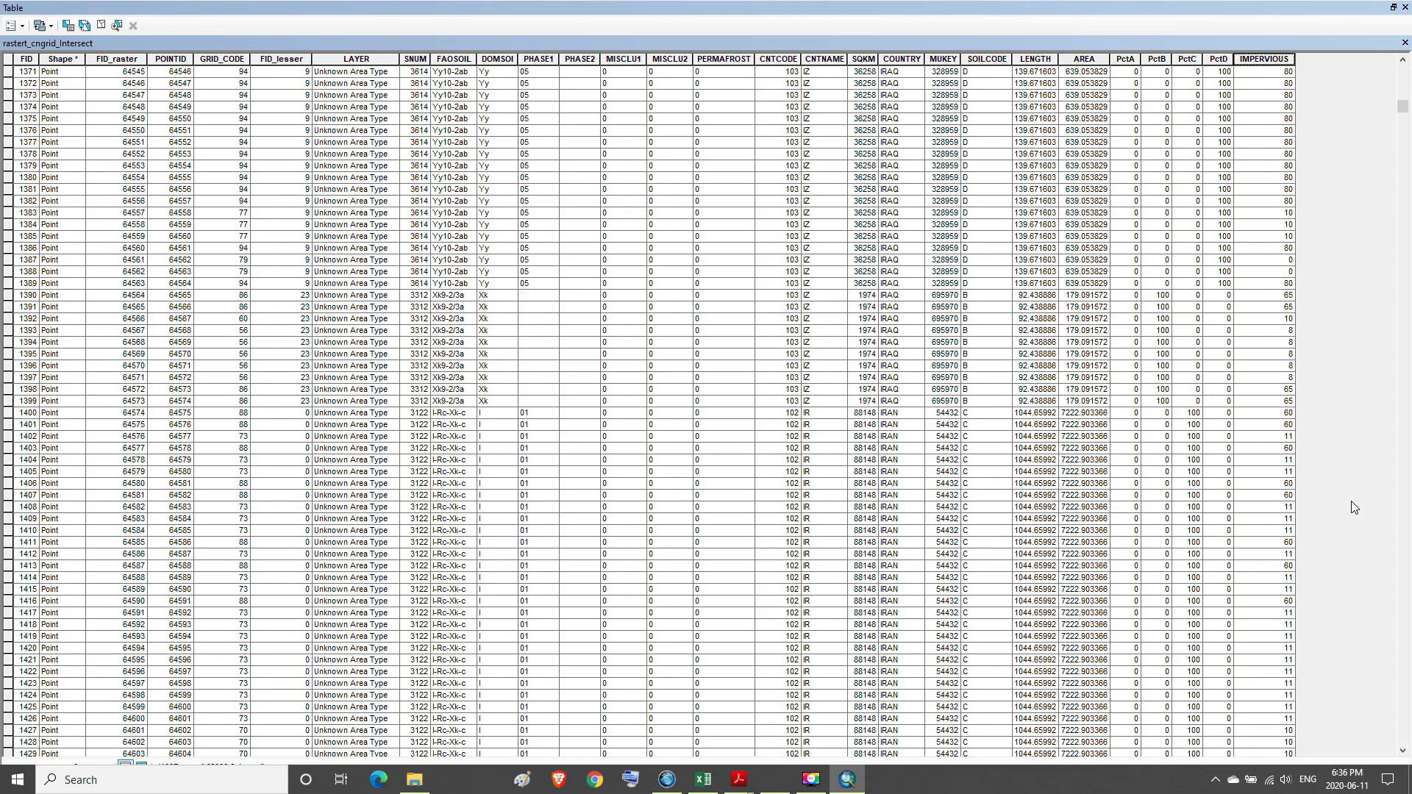
scroll(1351, 508, "down", 5)
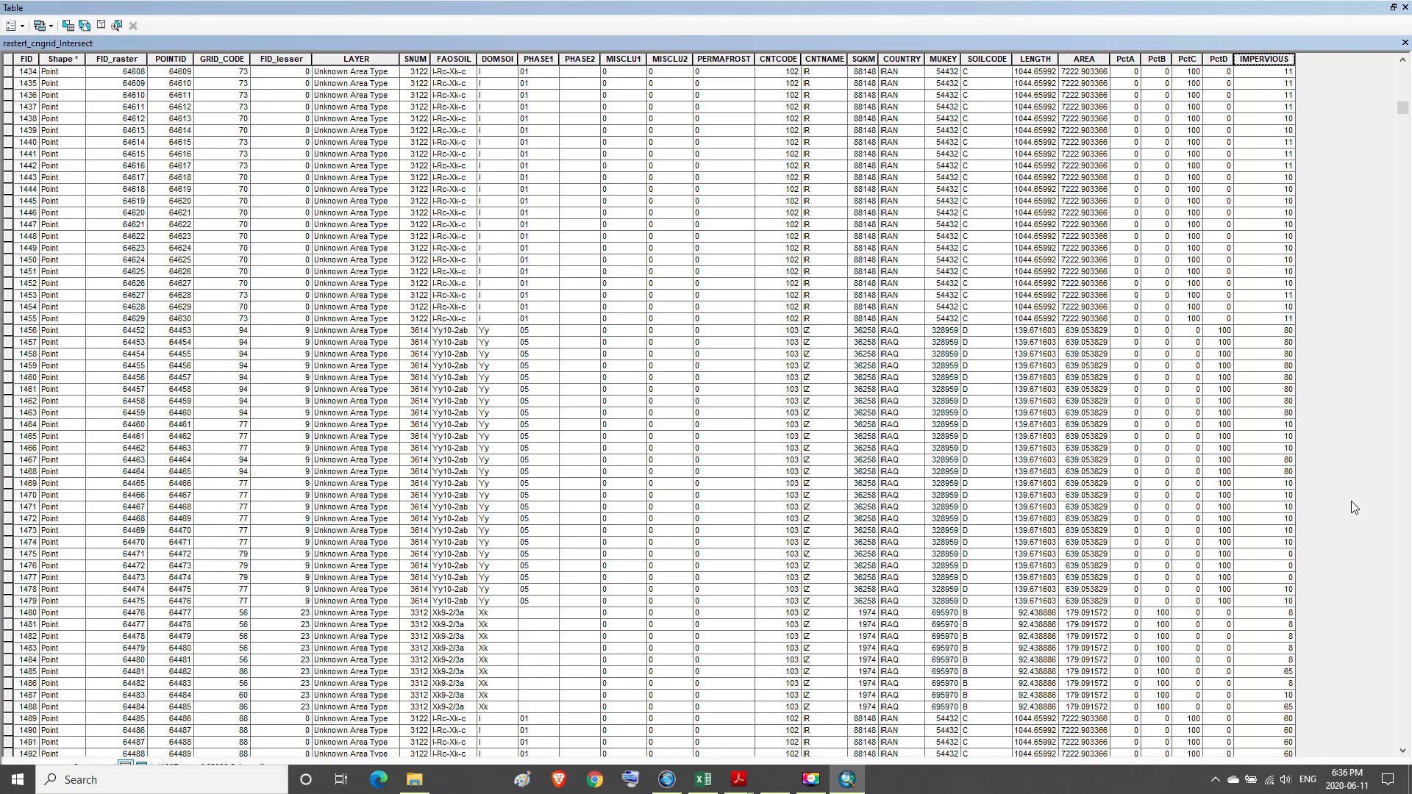
left_click(1286, 555)
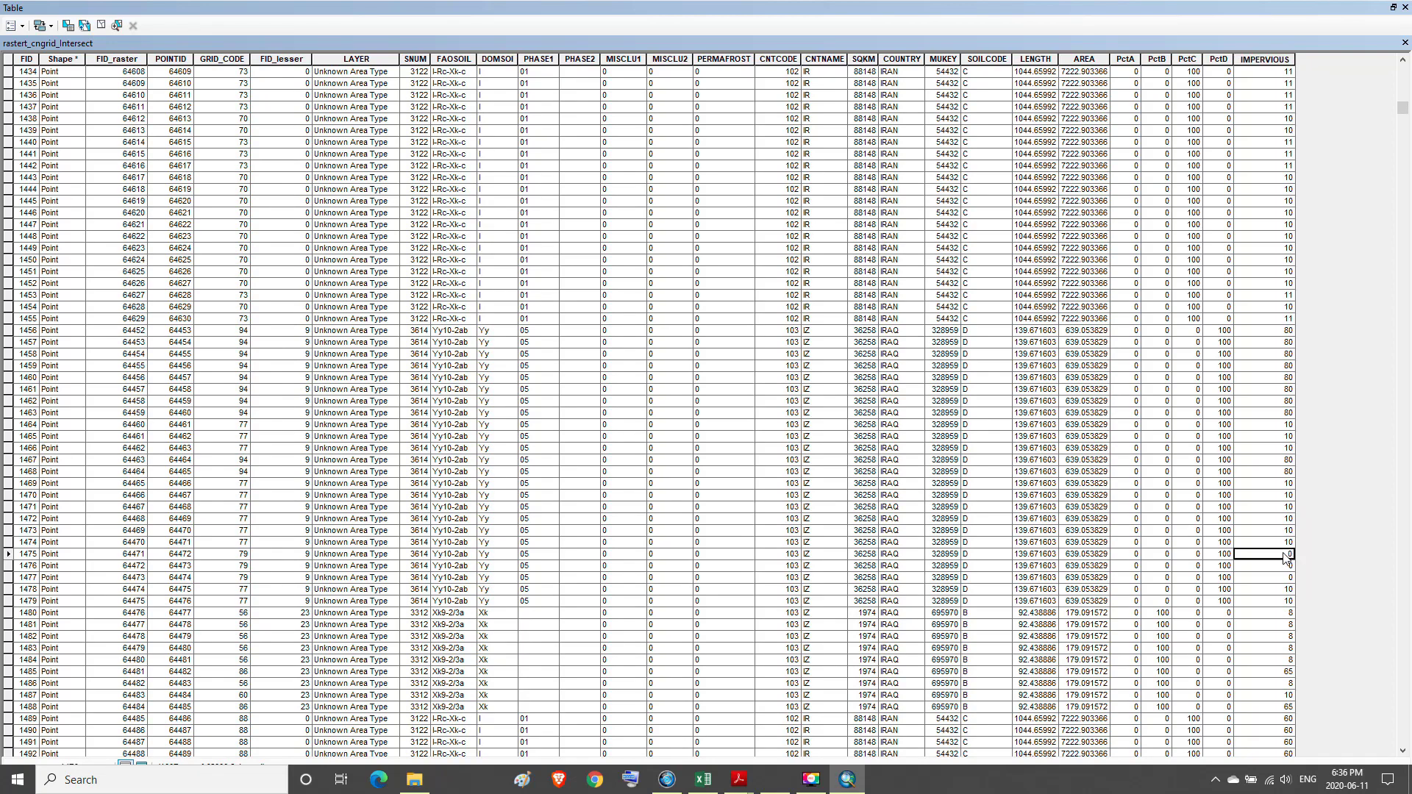
left_click(971, 555)
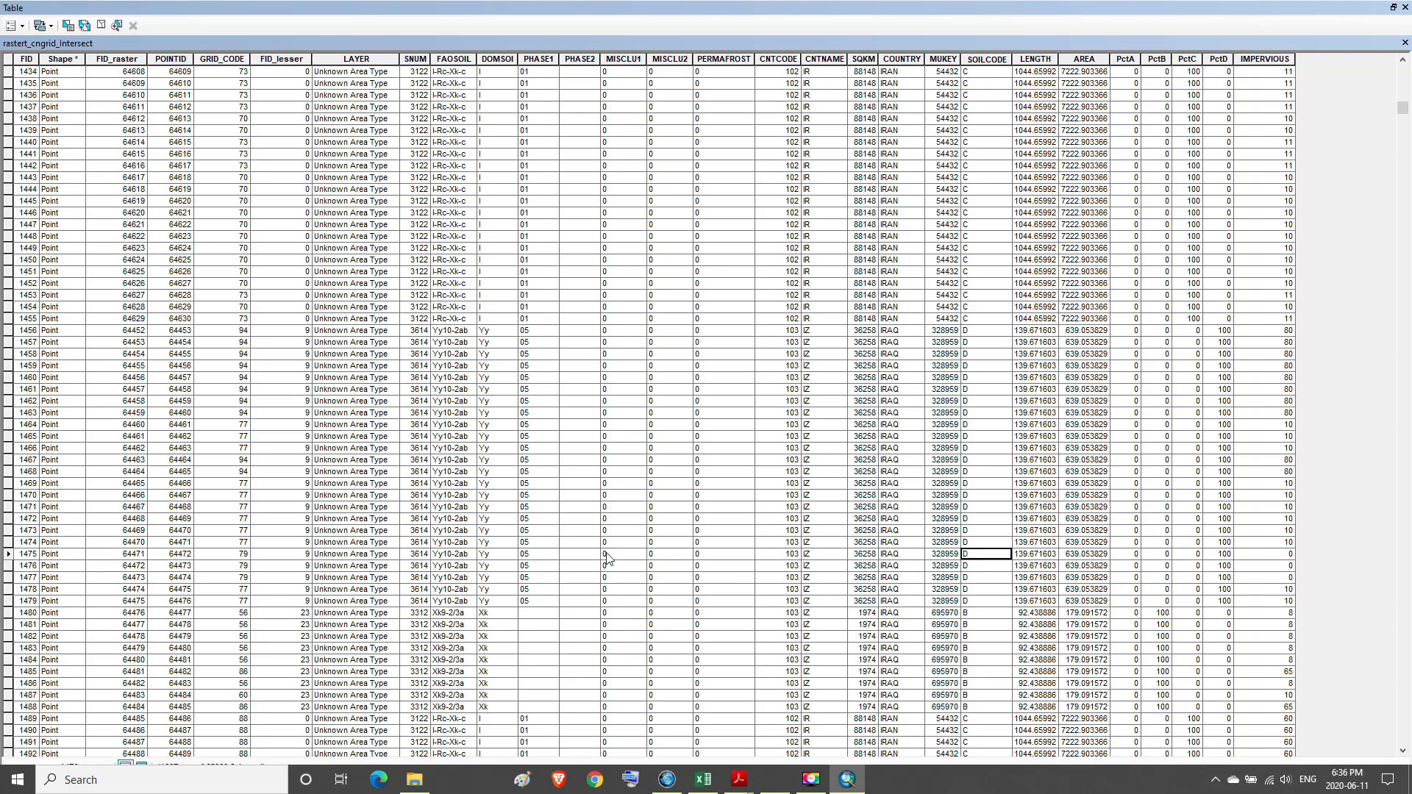
left_click(237, 557)
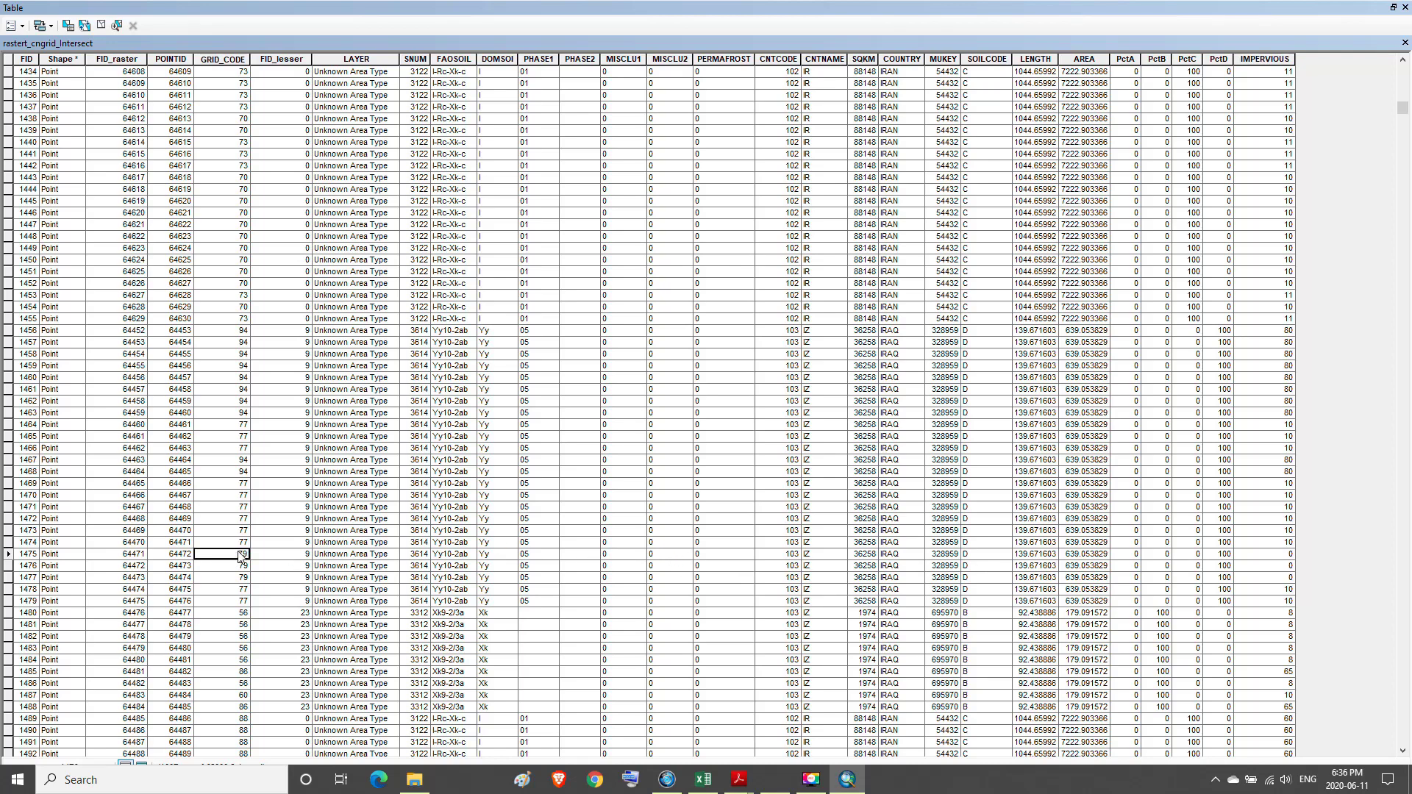
left_click(1392, 8)
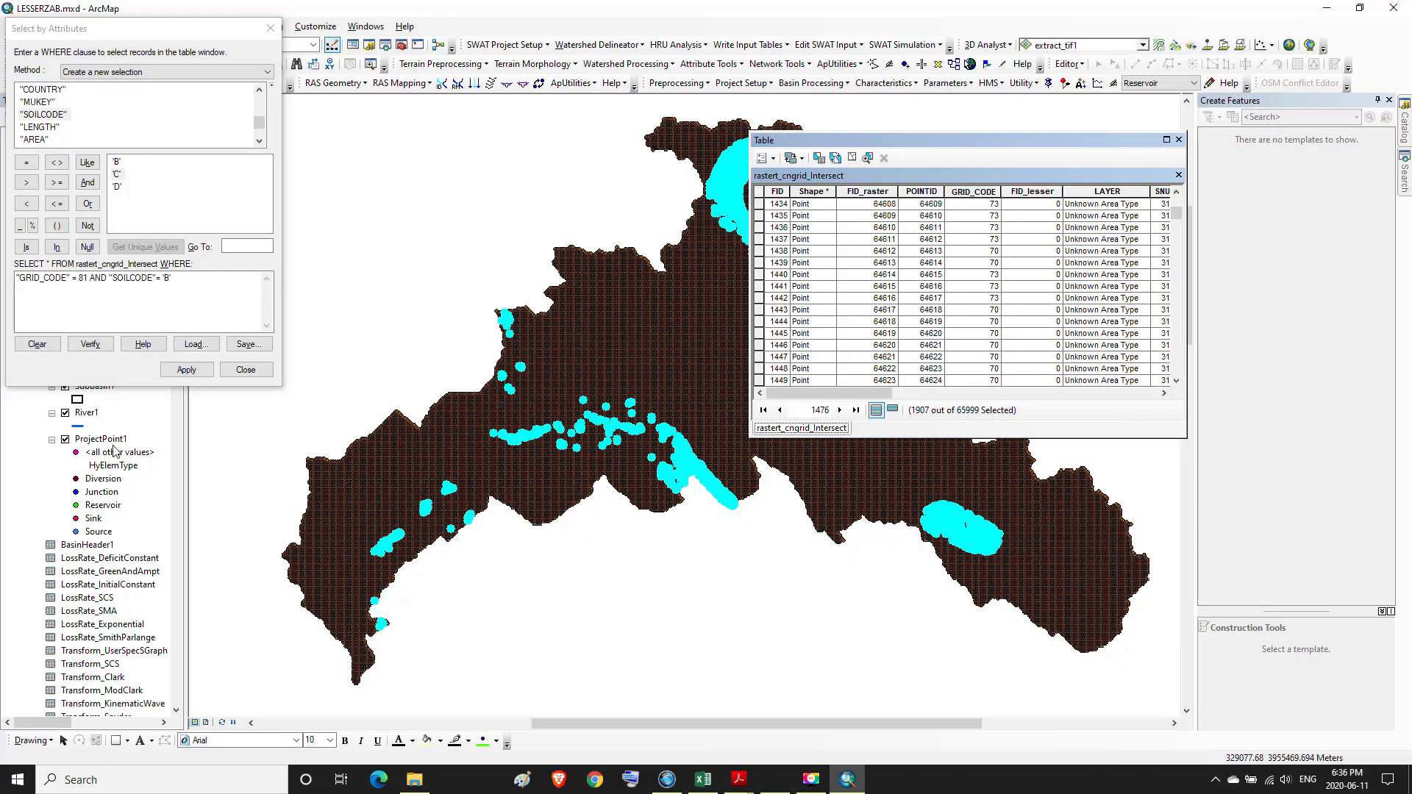
- Change the selection query to "GRID_CODE" = 79 AND "SOILCODE" = 'D' and select the matching records
left_click(87, 280)
key("BackSpace")
key("BackSpace")
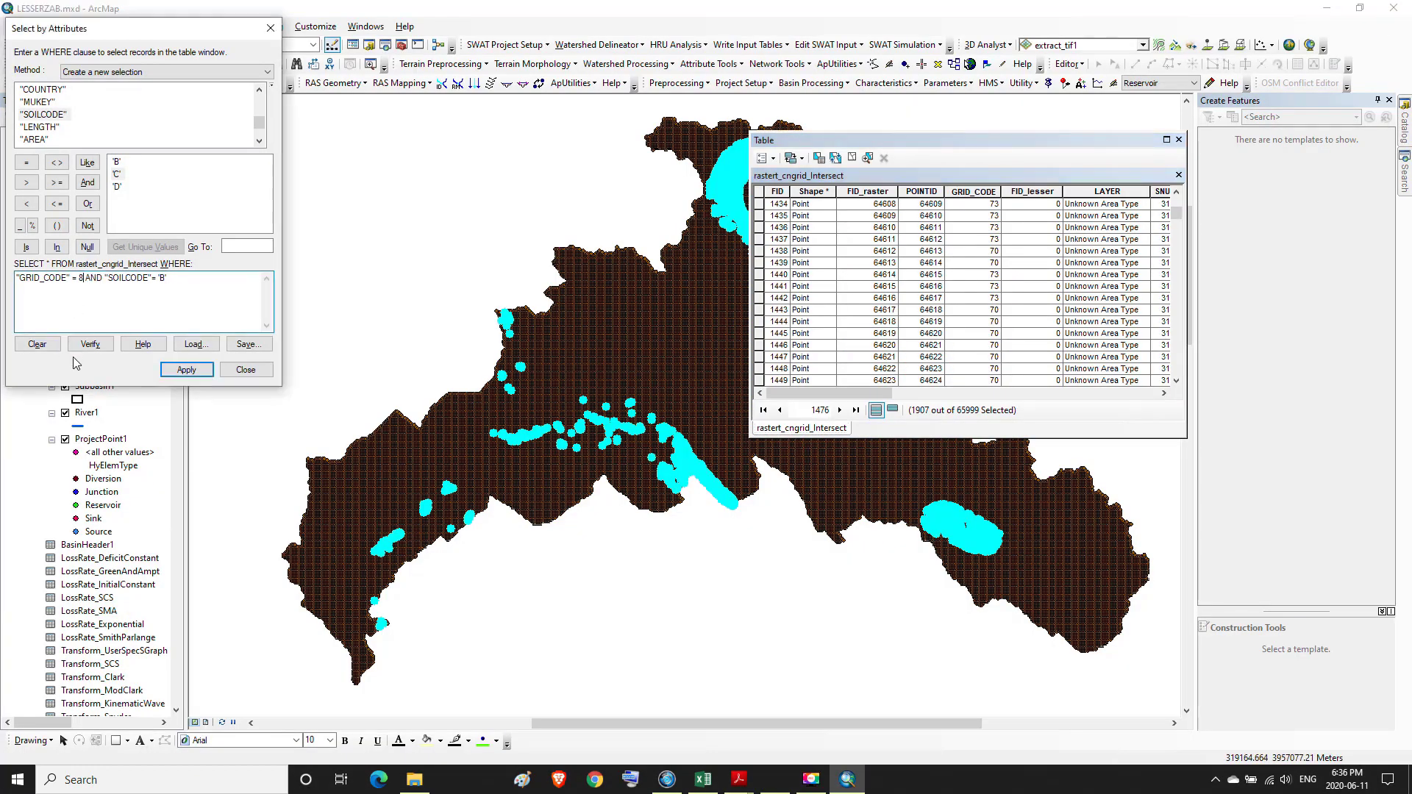
type("79")
left_click(200, 376)
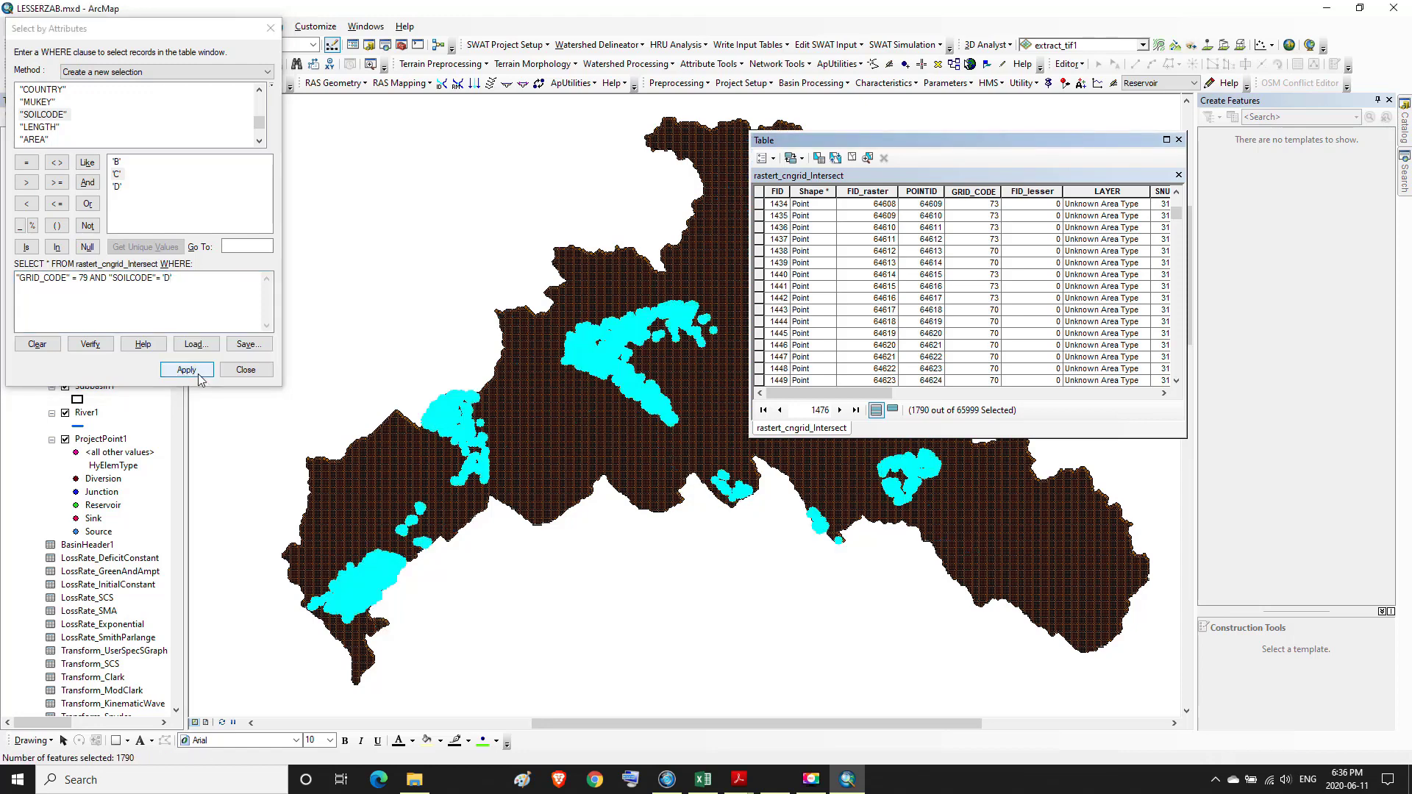
- Switch to 5.PDF in Acrobat Reader and look up the soil group D value and impervious percentage of the 2 acre residential row
mouse_move(820, 791)
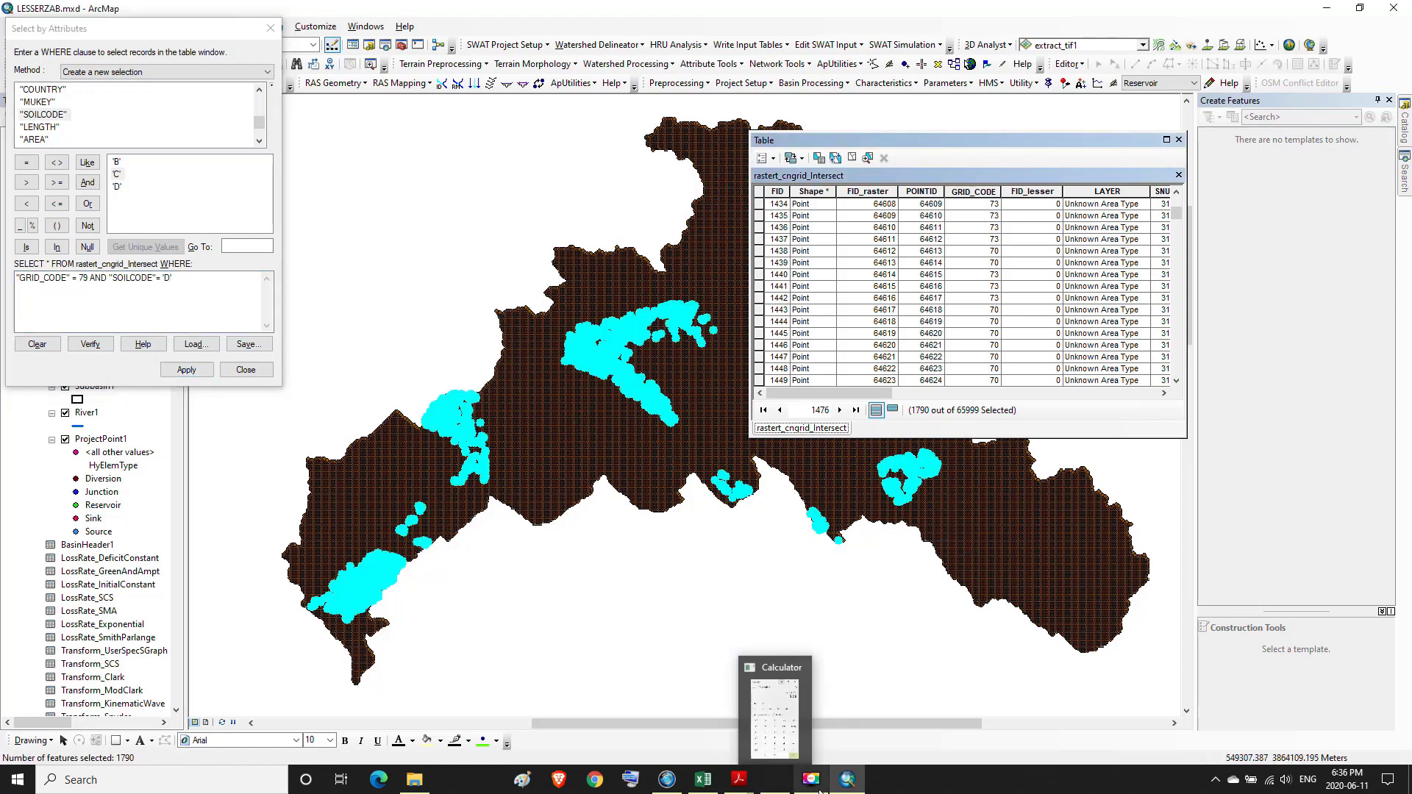
mouse_move(744, 785)
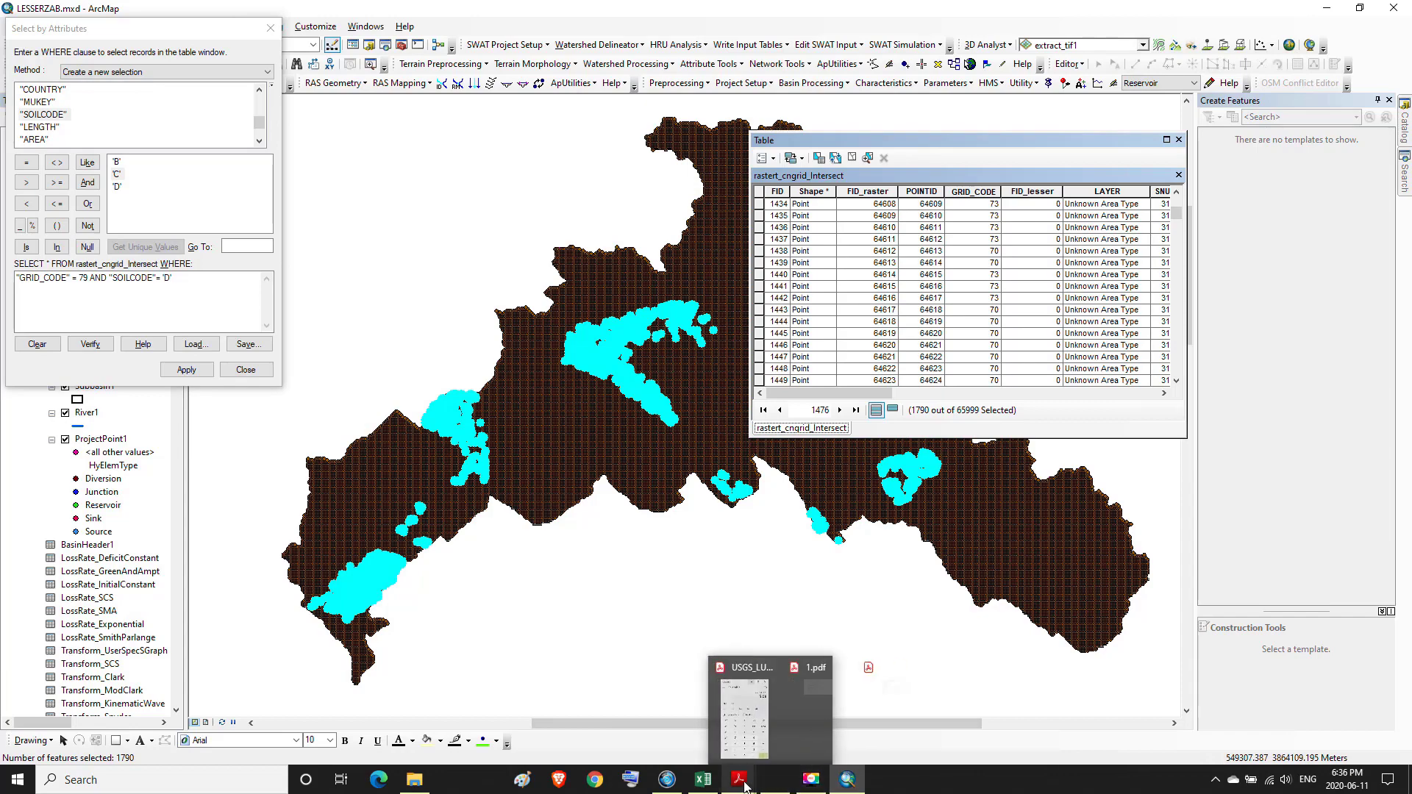
left_click(890, 709)
scroll(1180, 347, "up", 3)
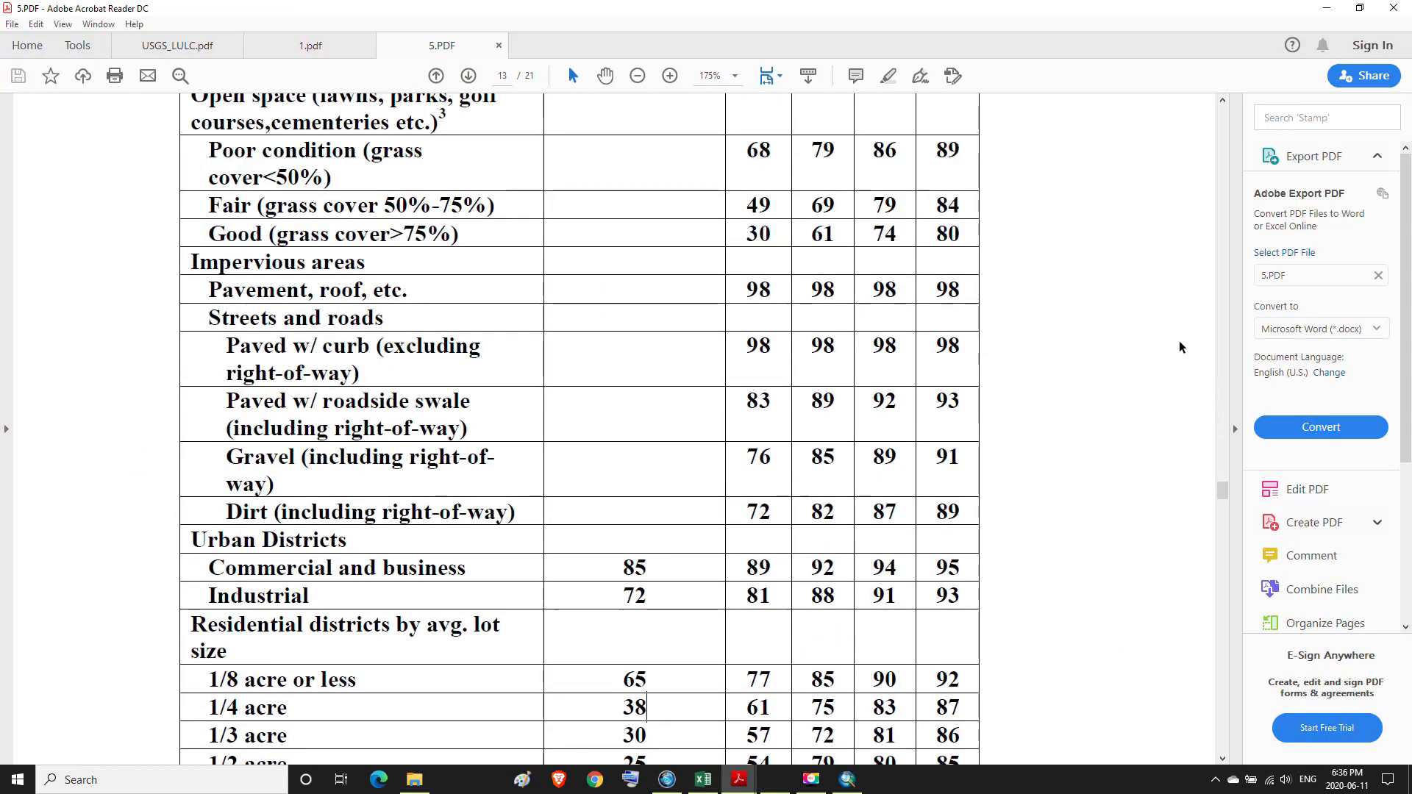
scroll(1071, 236, "up", 3)
scroll(1017, 341, "down", 5)
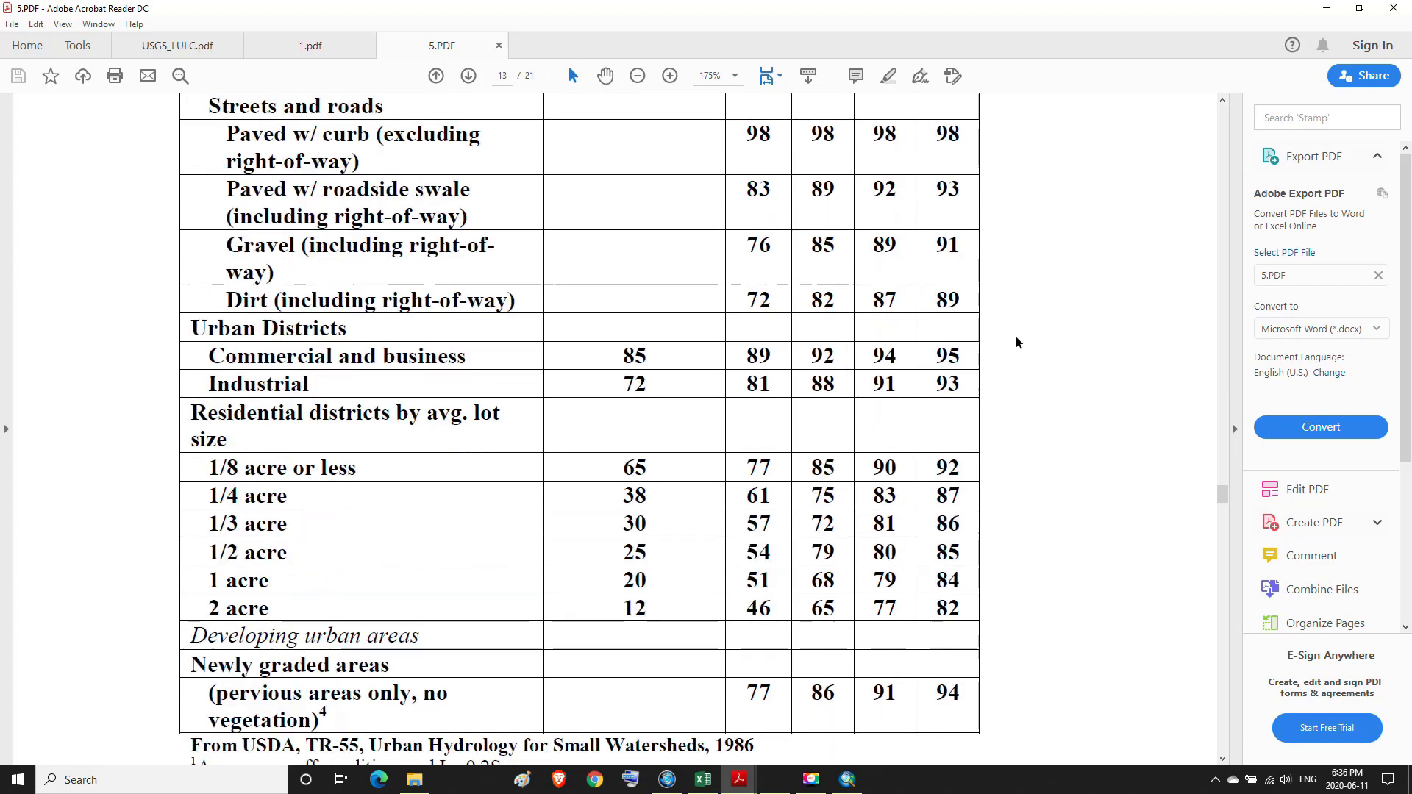
scroll(1017, 342, "down", 2)
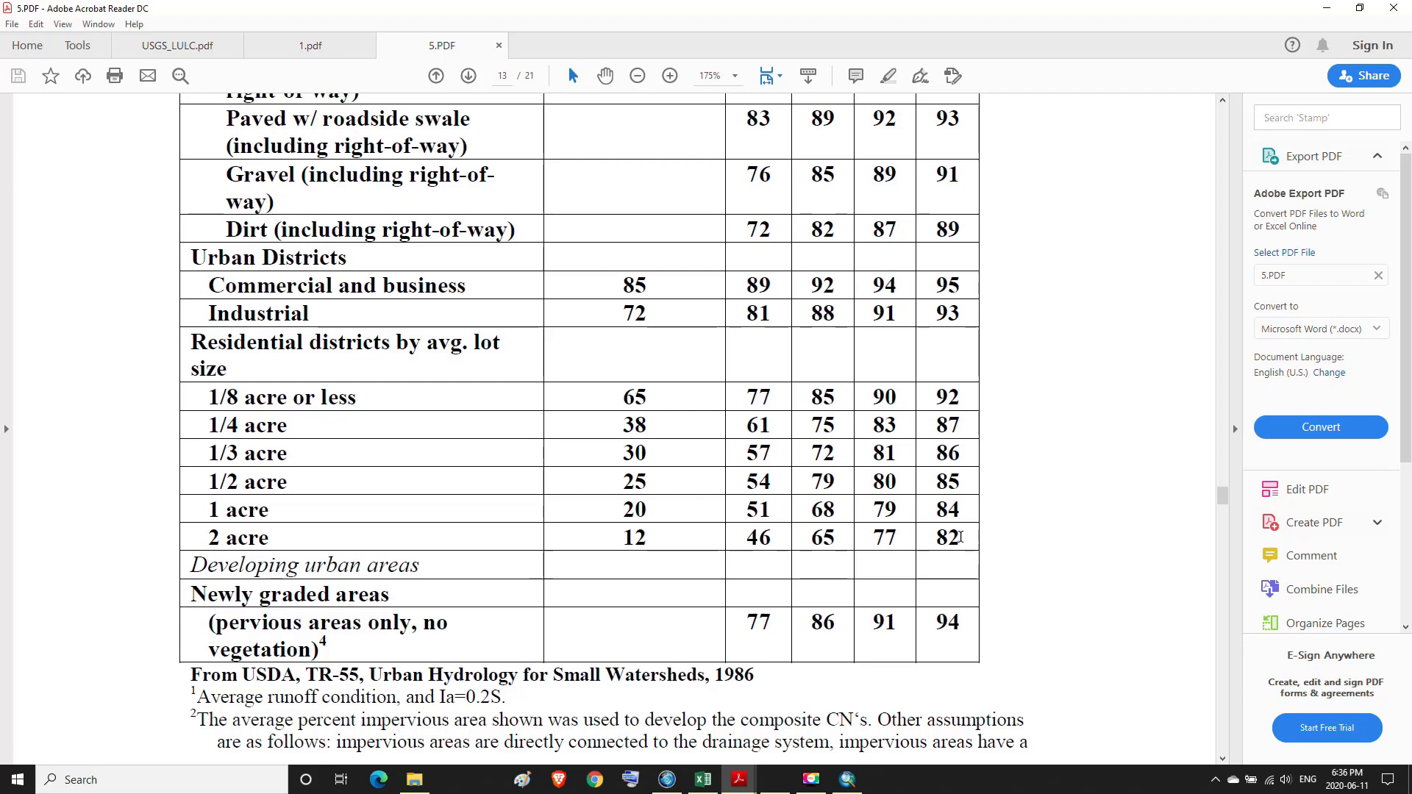
left_click_drag(959, 537, 935, 537)
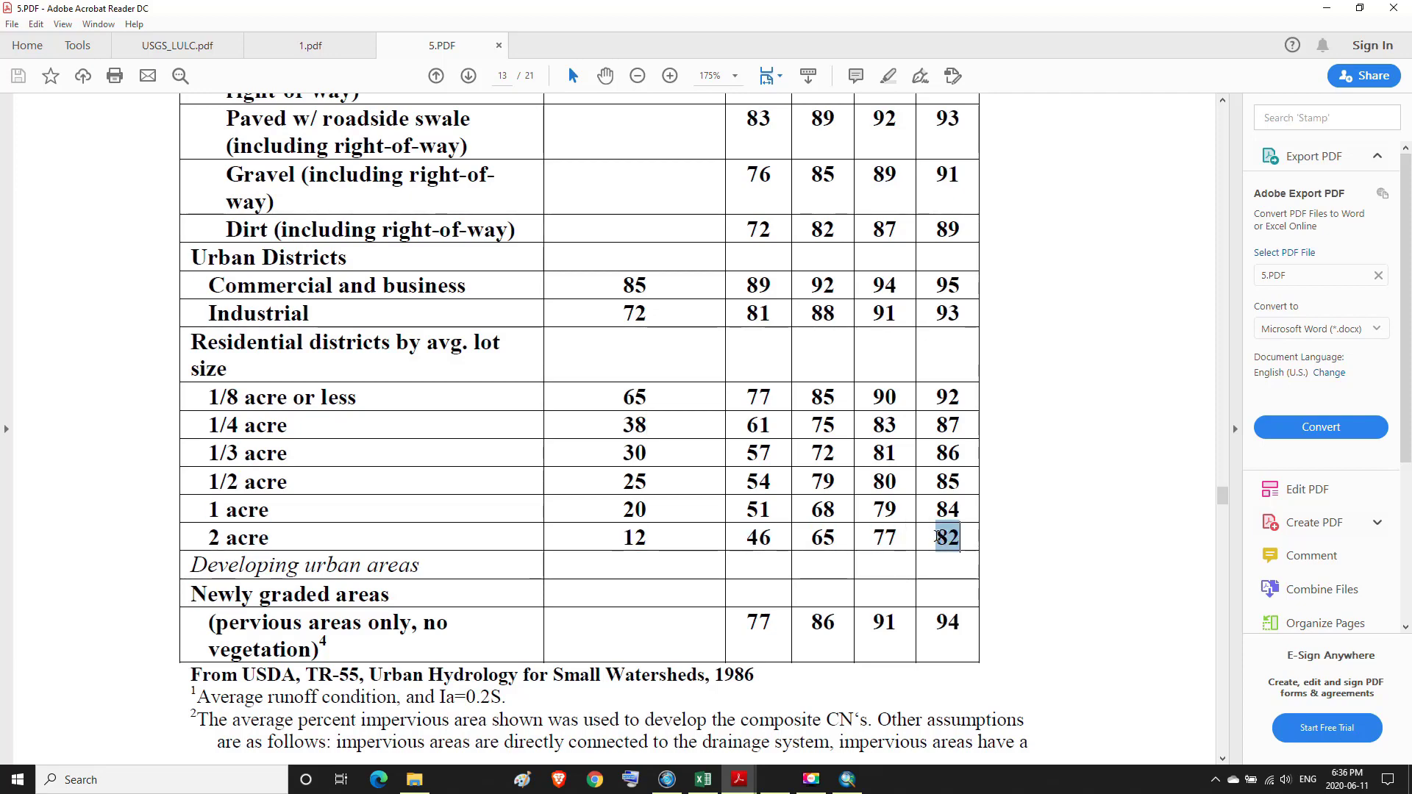
left_click_drag(653, 520, 624, 538)
double_click(650, 524)
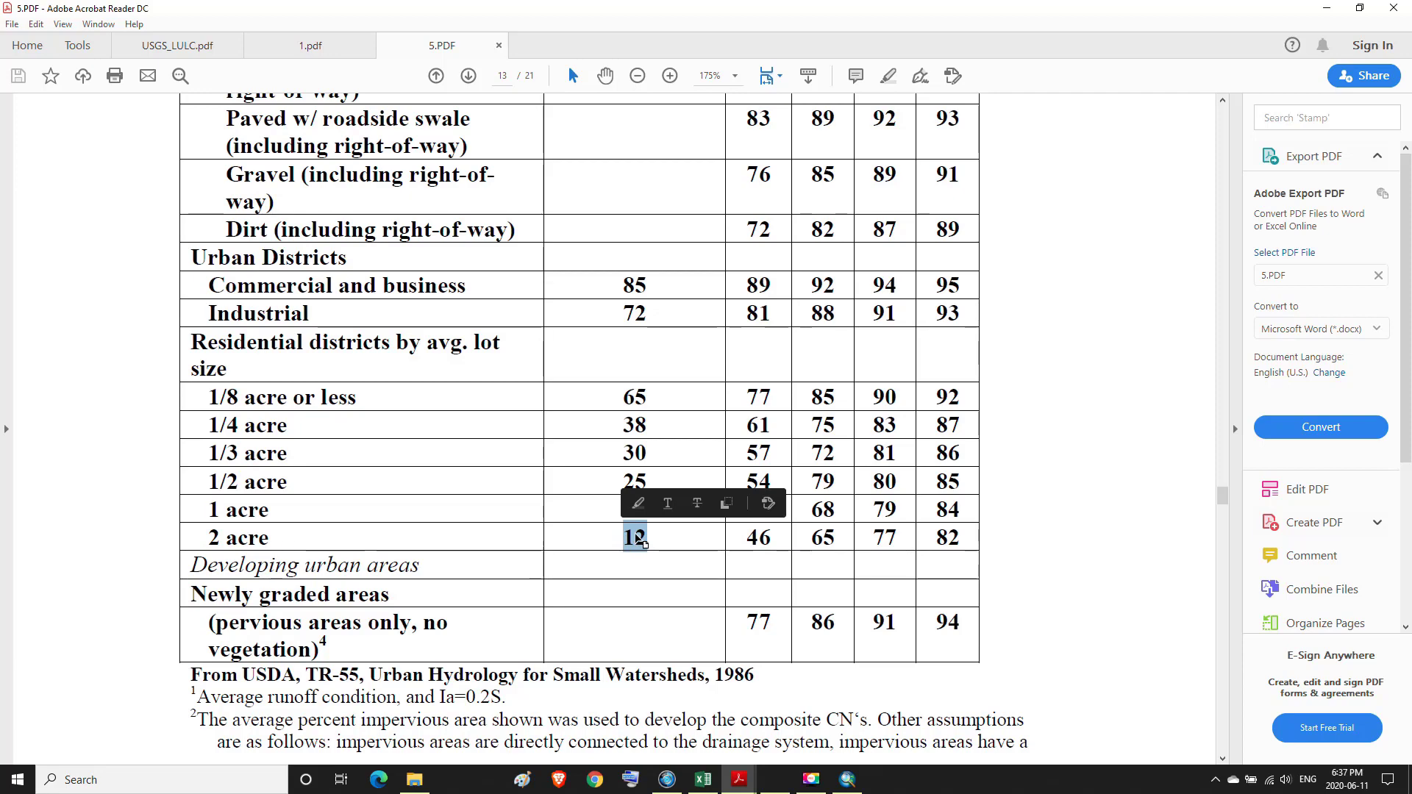
left_click(635, 537)
- Switch to ArcMap and calculate the IMPERVIOUS field as 12 for the selected GRID_CODE 79, soil D records, accepting calculation outside an edit session
left_click(848, 781)
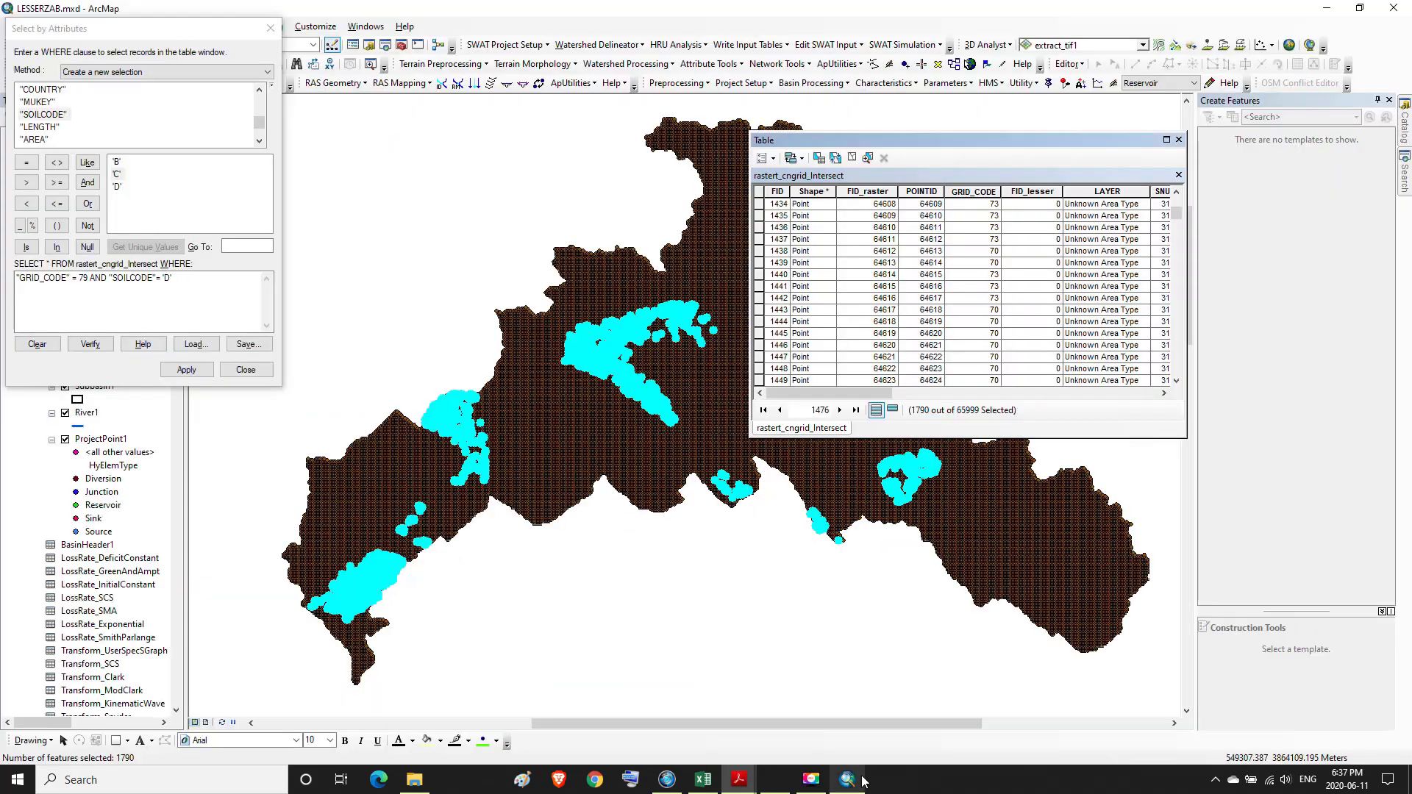
left_click(1088, 393)
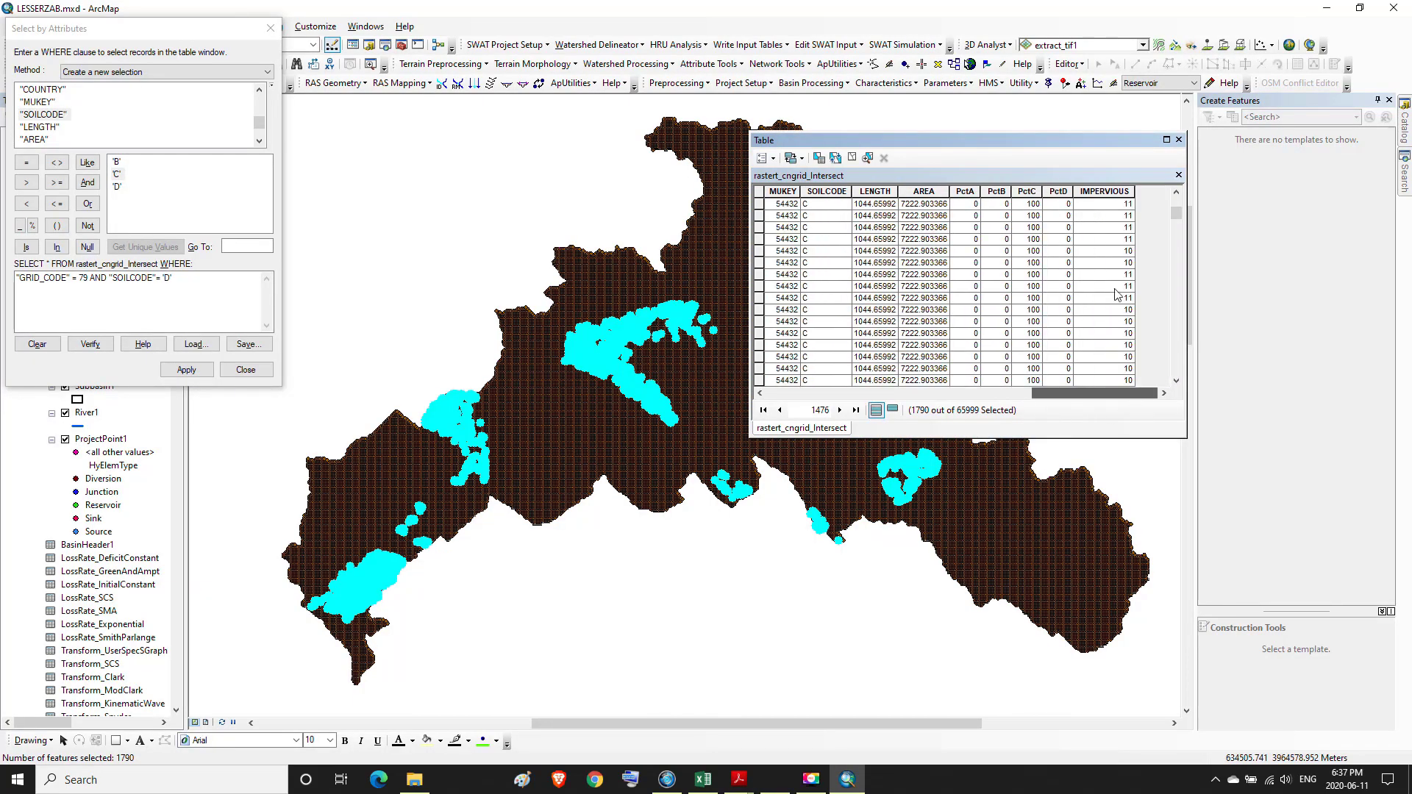
right_click(1123, 194)
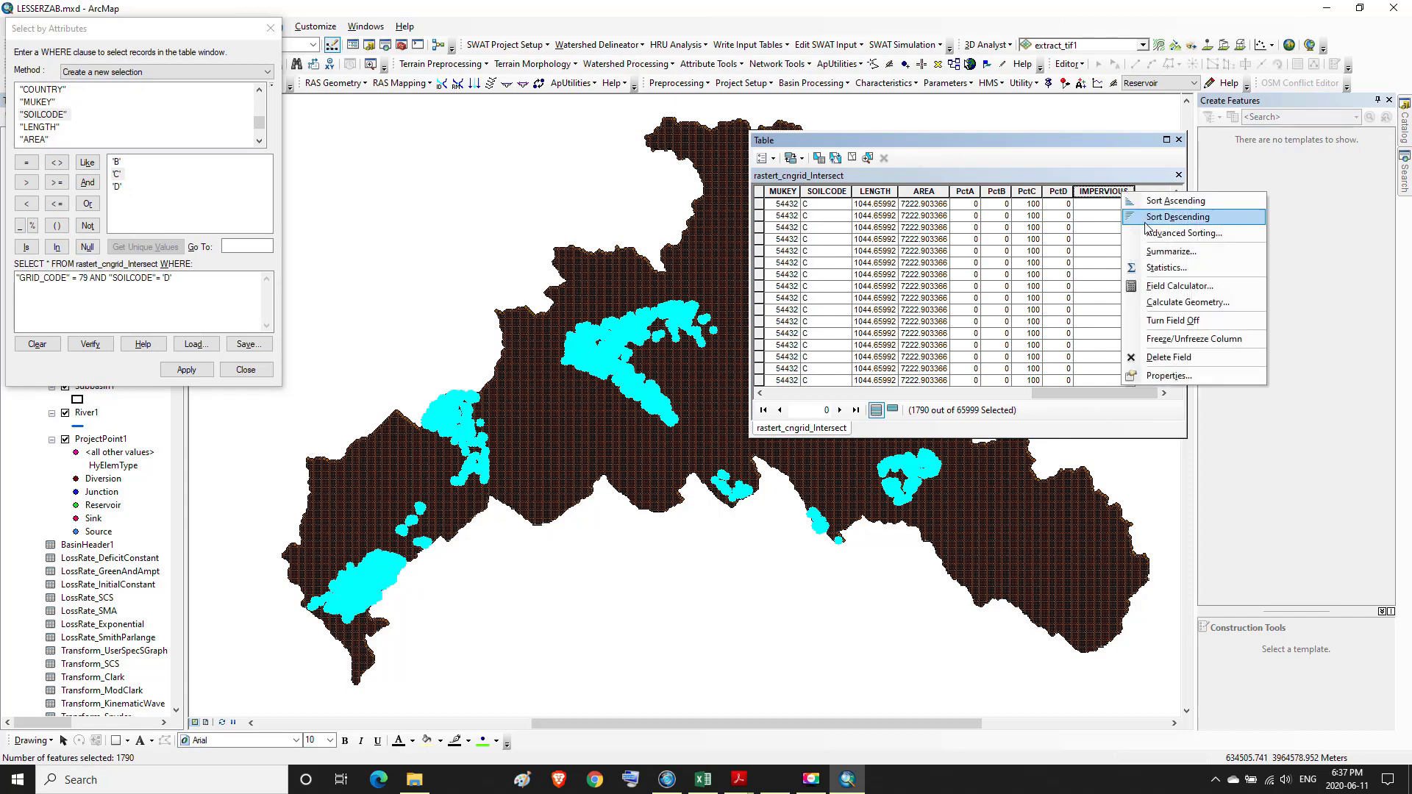
left_click(1158, 279)
left_click(673, 423)
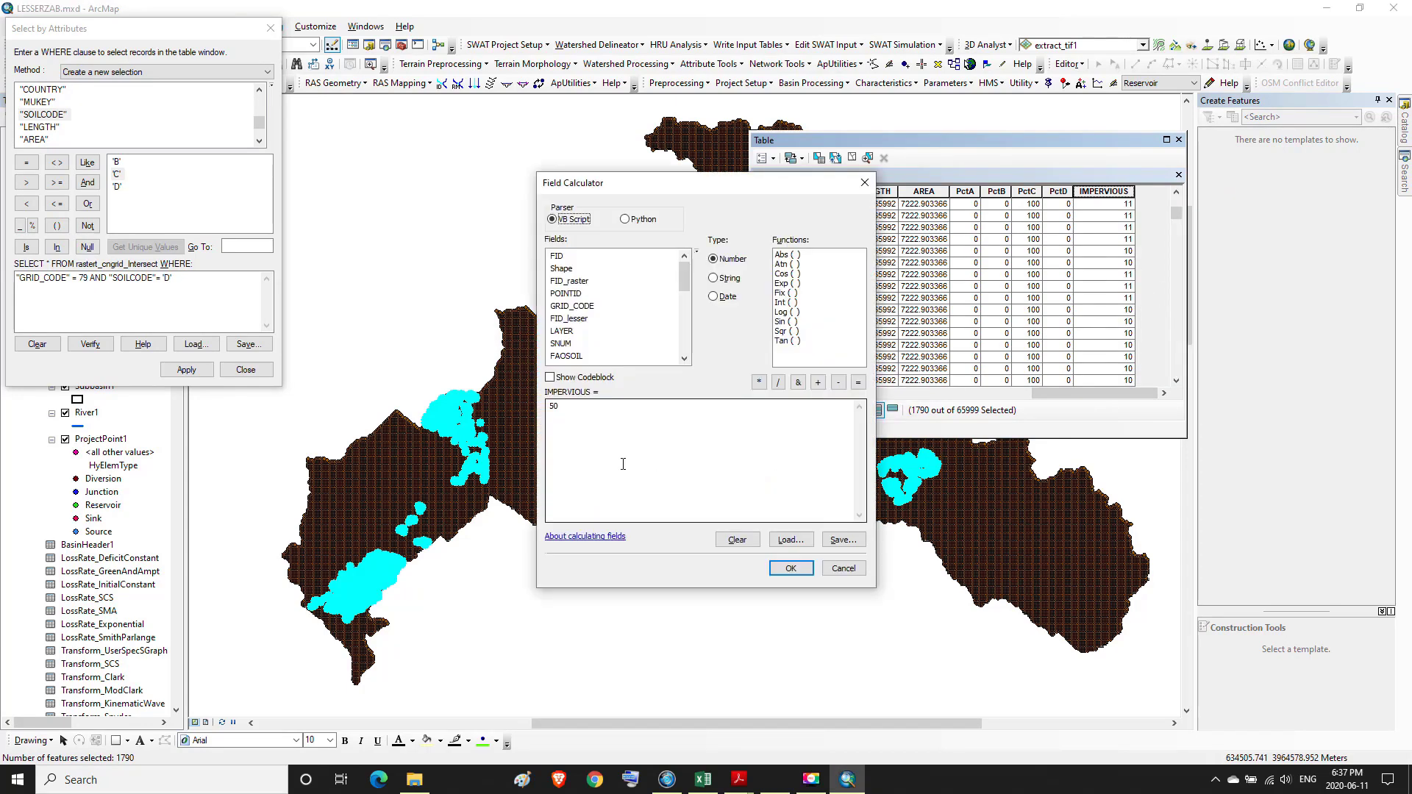
left_click_drag(569, 411, 547, 431)
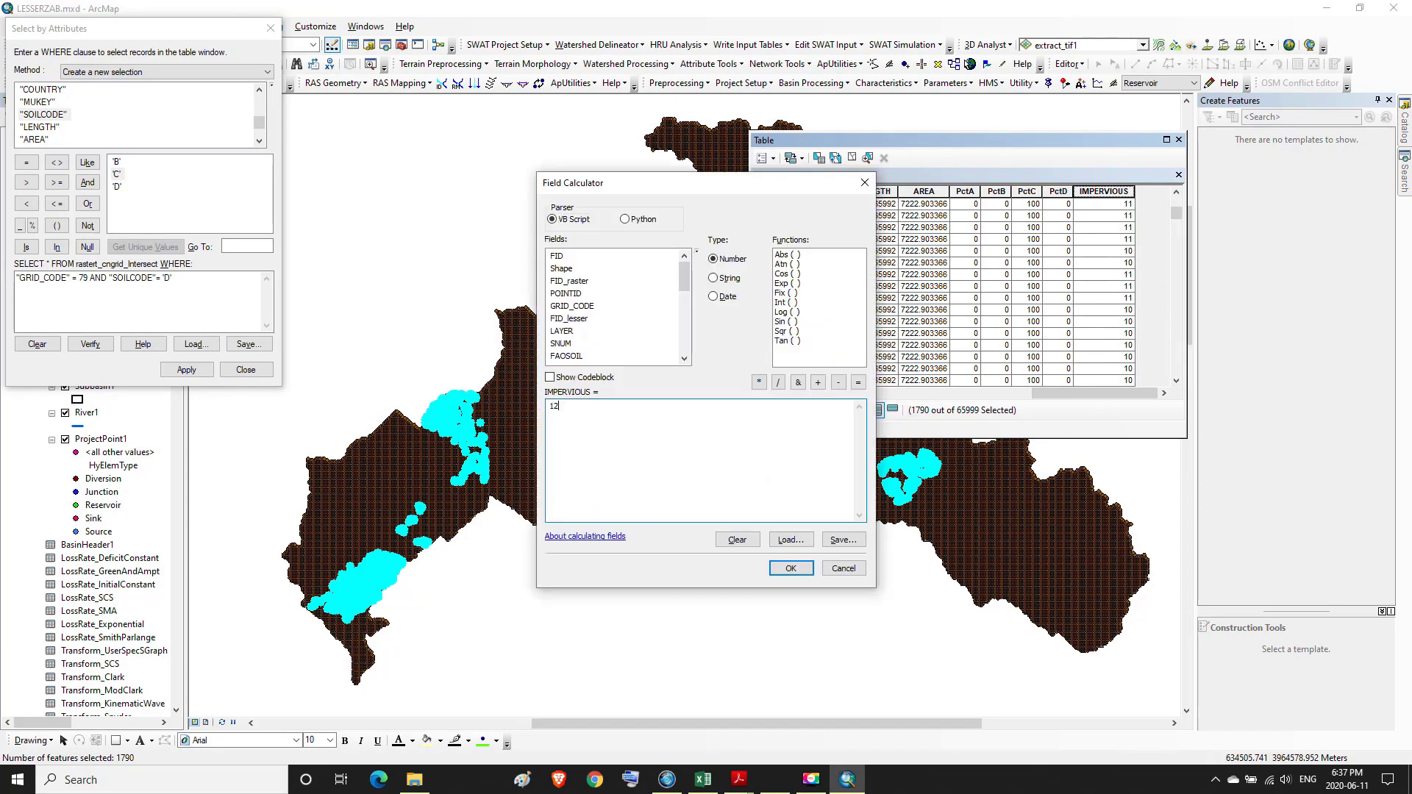
left_click(800, 567)
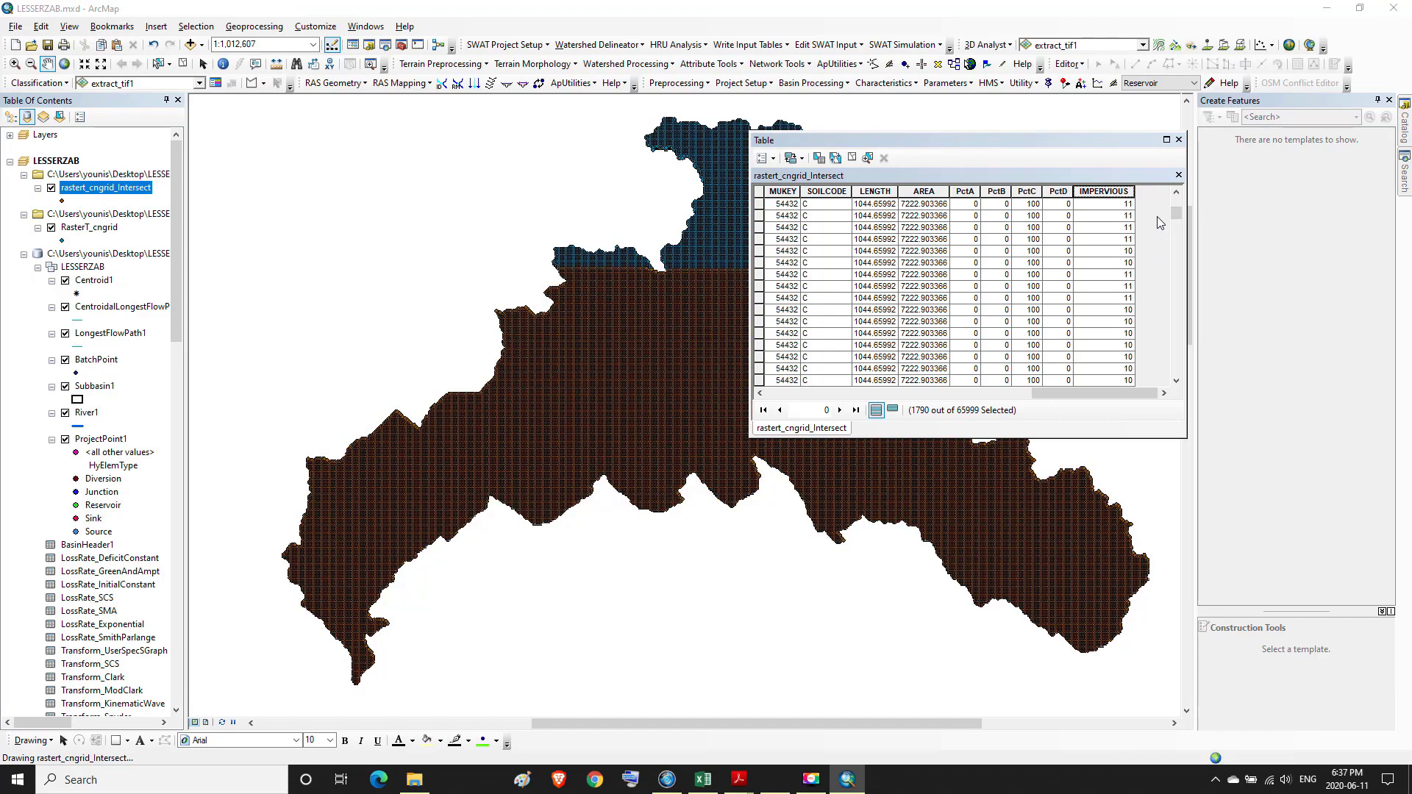
- Enlarge the attribute table and look through the records for the next ones whose IMPERVIOUS value is still 0
left_click(1167, 140)
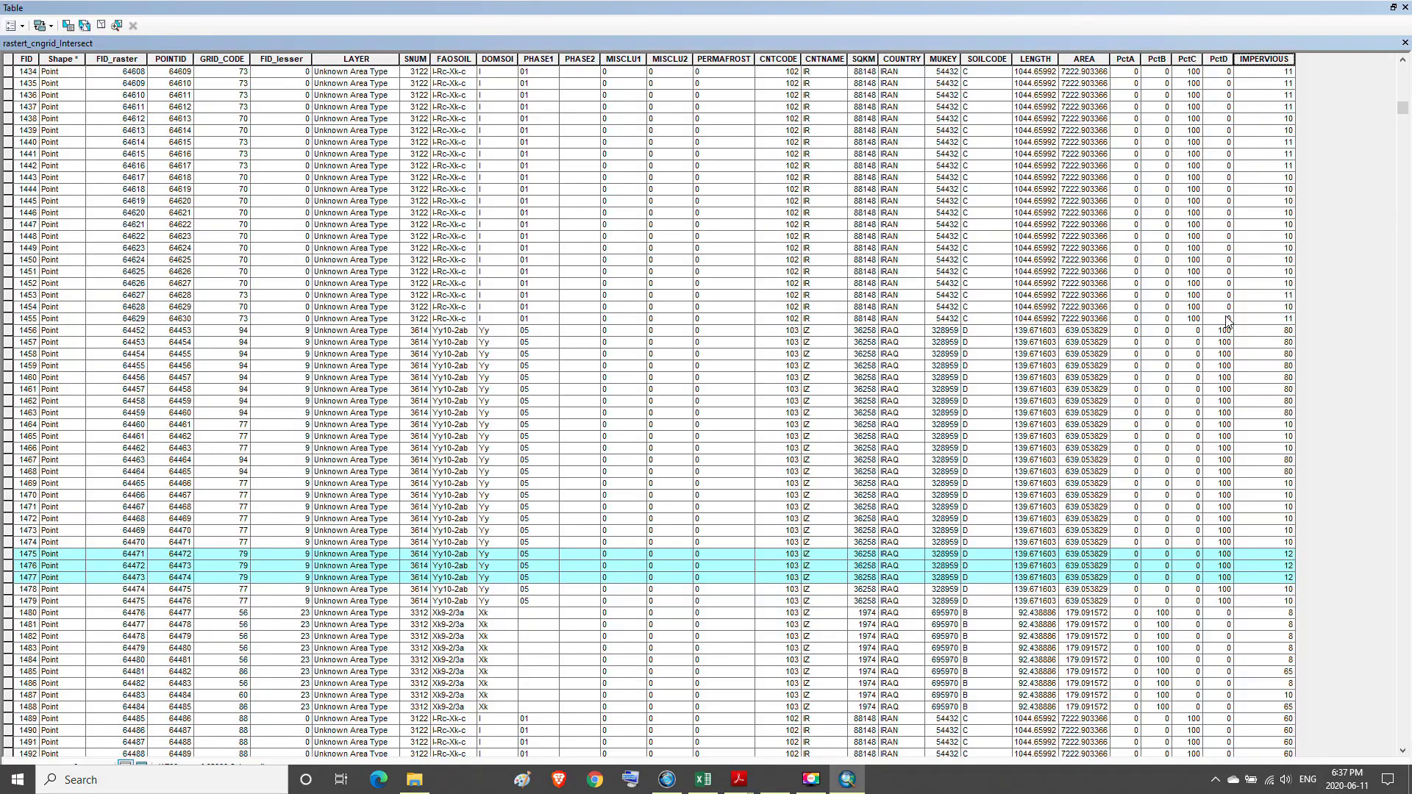
scroll(1362, 439, "down", 3)
scroll(1353, 416, "down", 15)
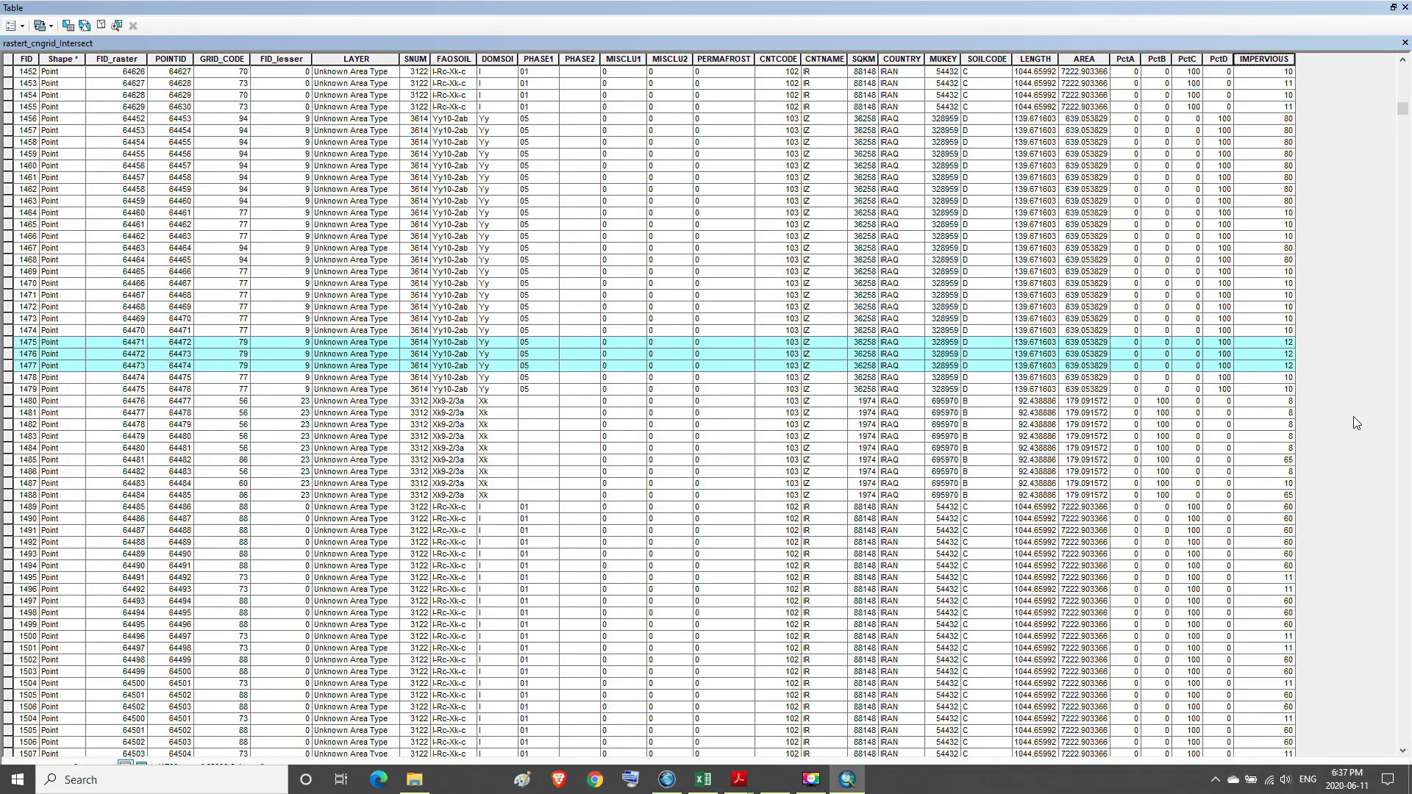
scroll(1353, 417, "down", 19)
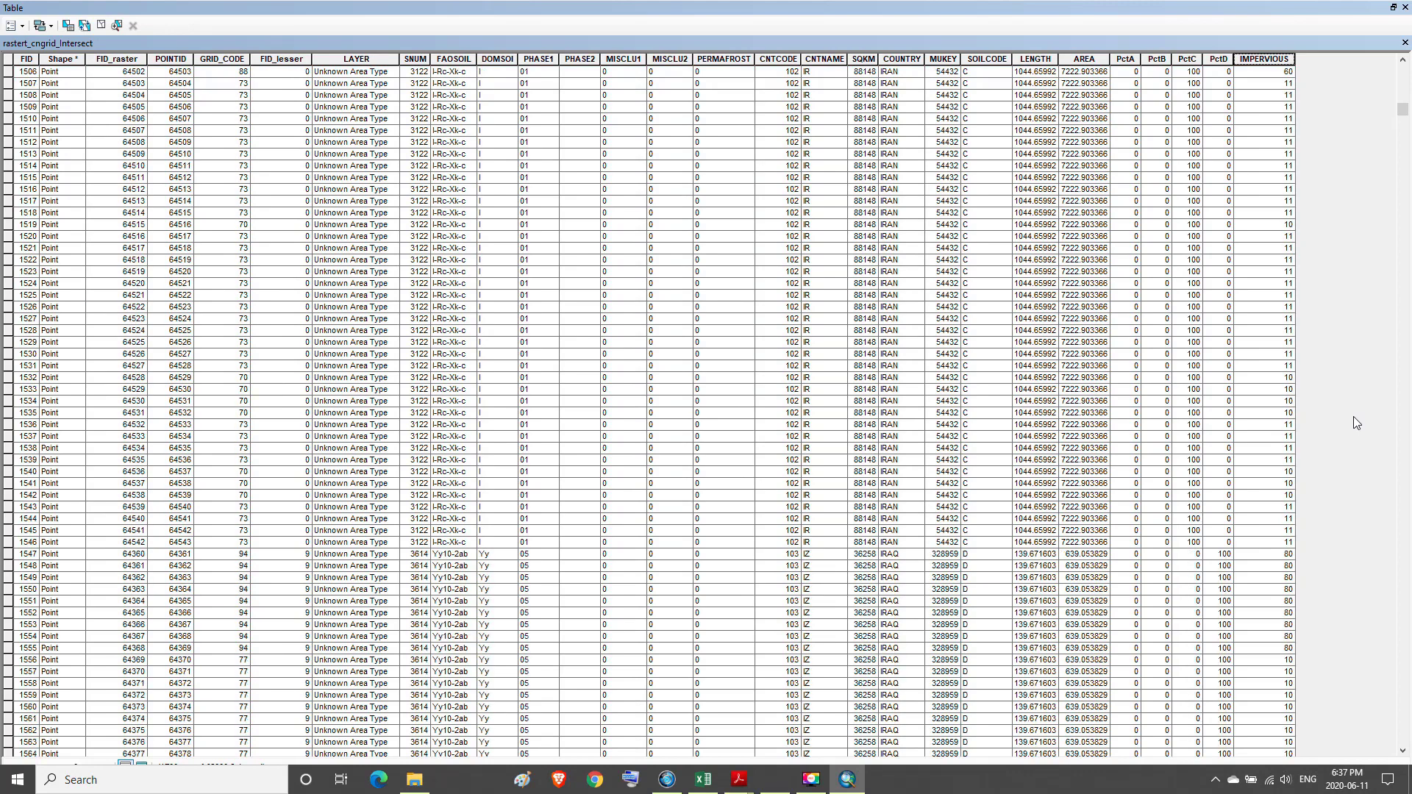
scroll(1356, 423, "down", 1)
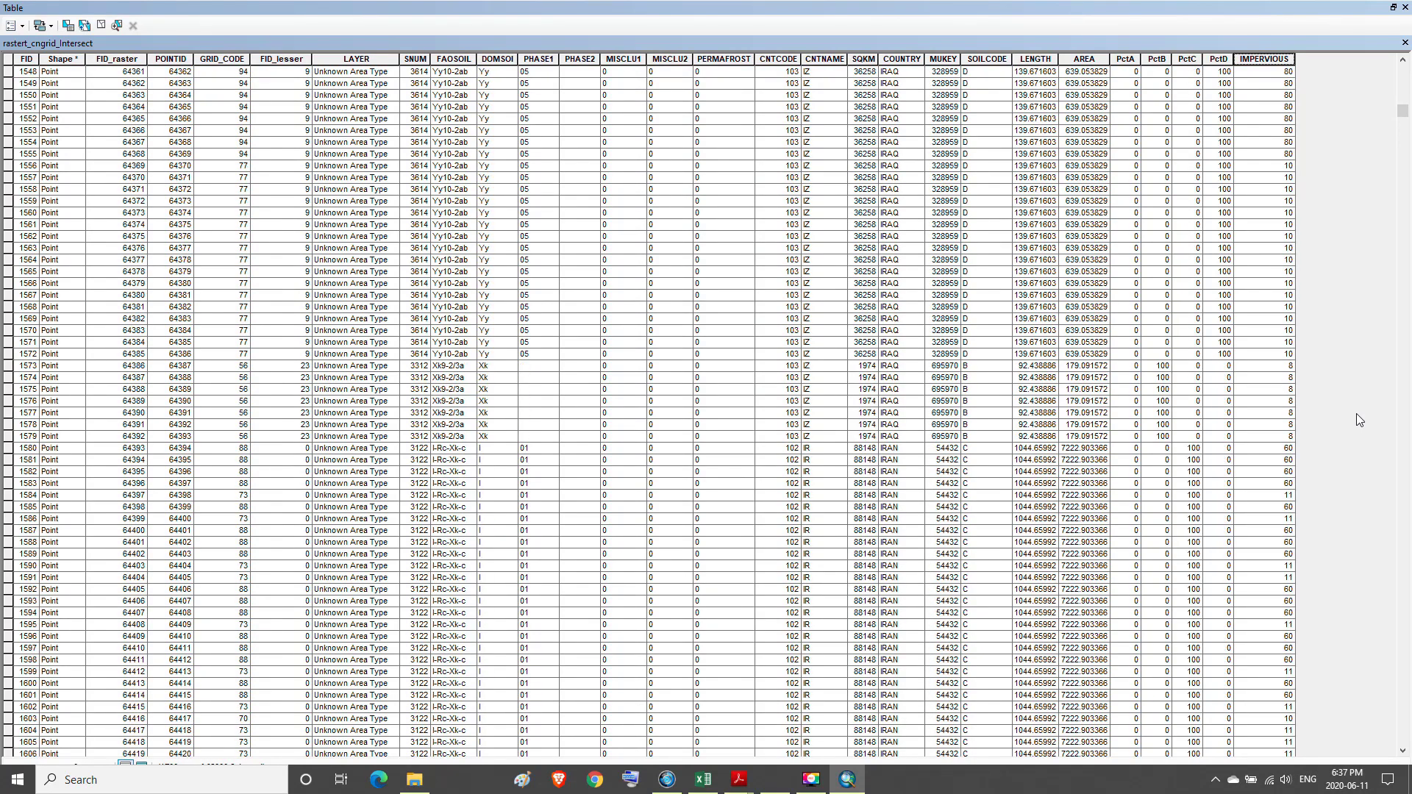
scroll(1356, 418, "down", 12)
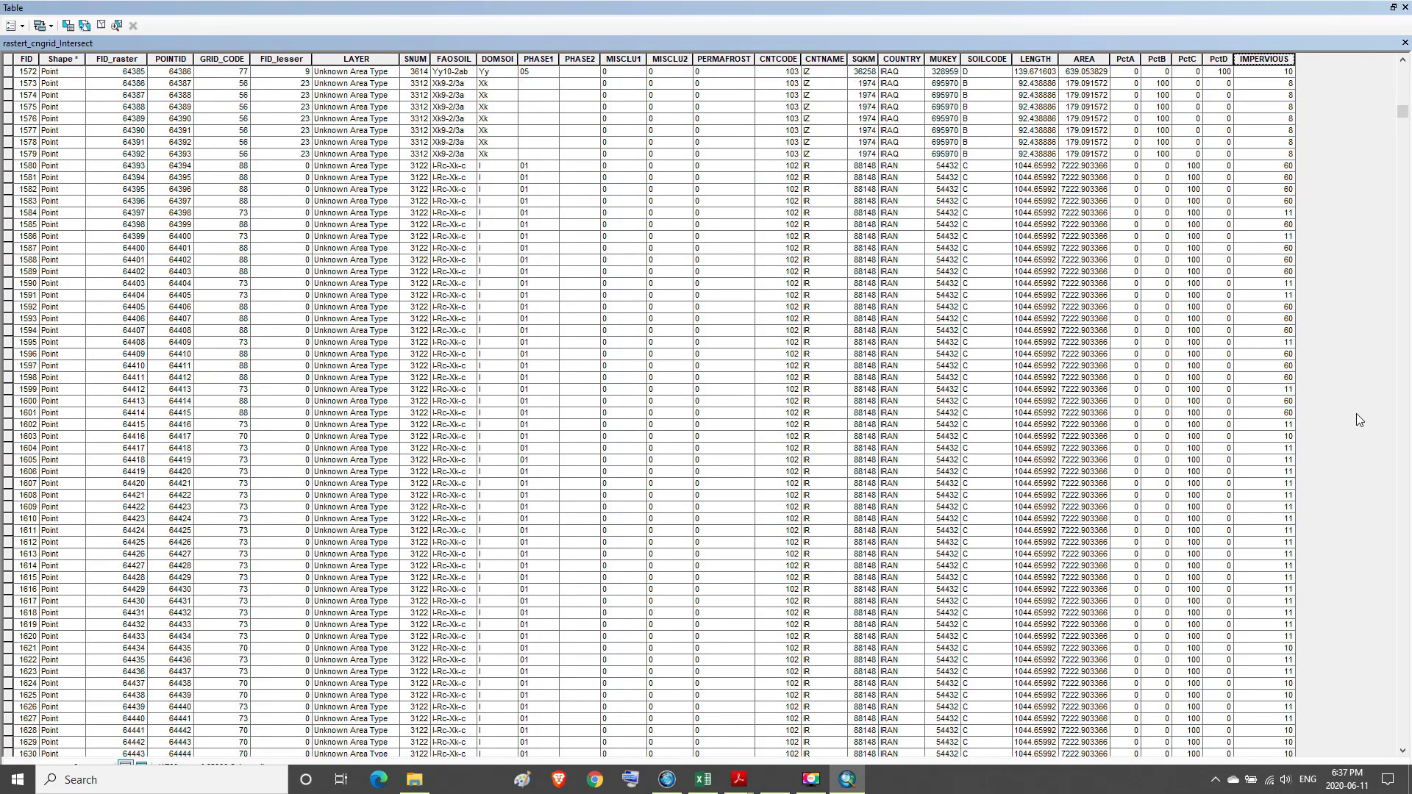
scroll(1356, 414, "down", 10)
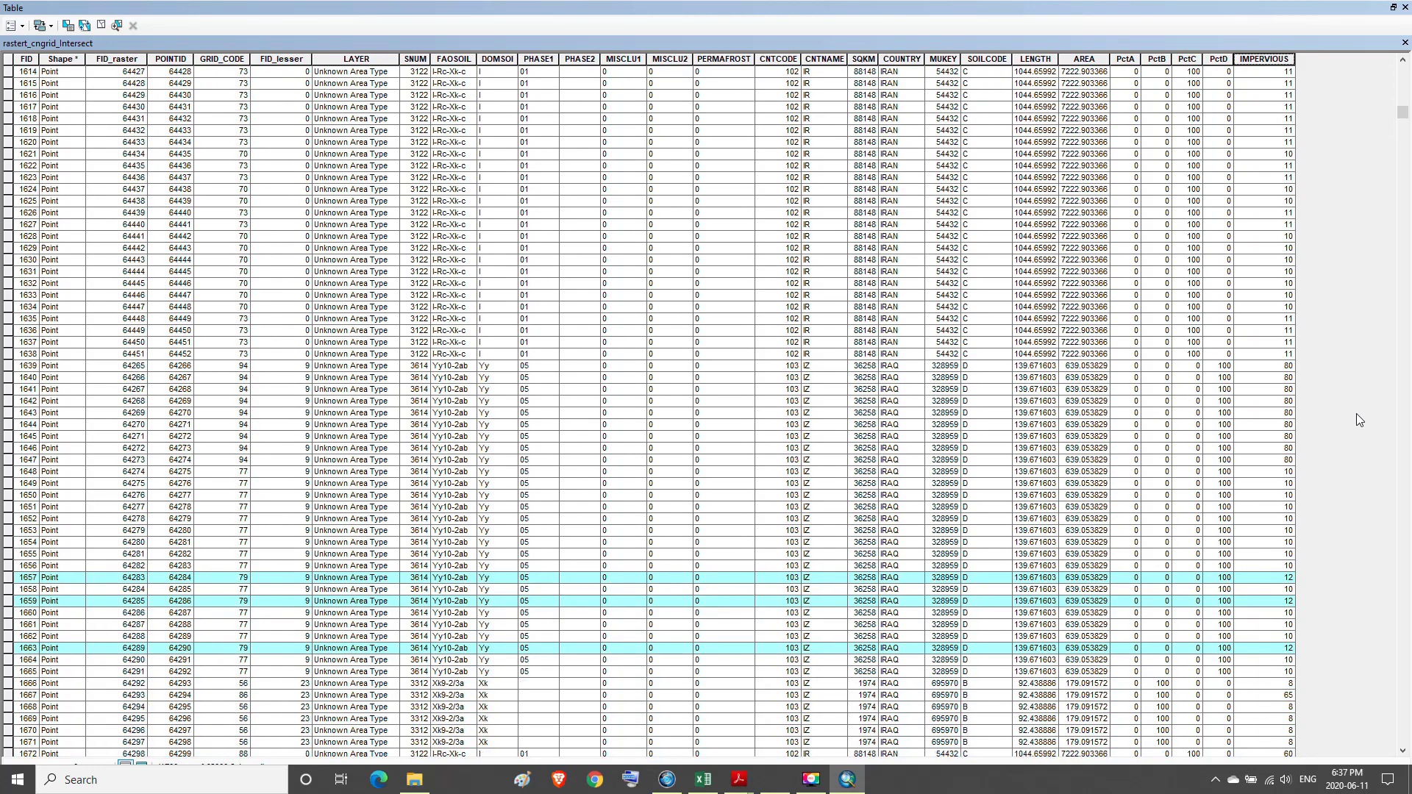
scroll(1355, 413, "down", 16)
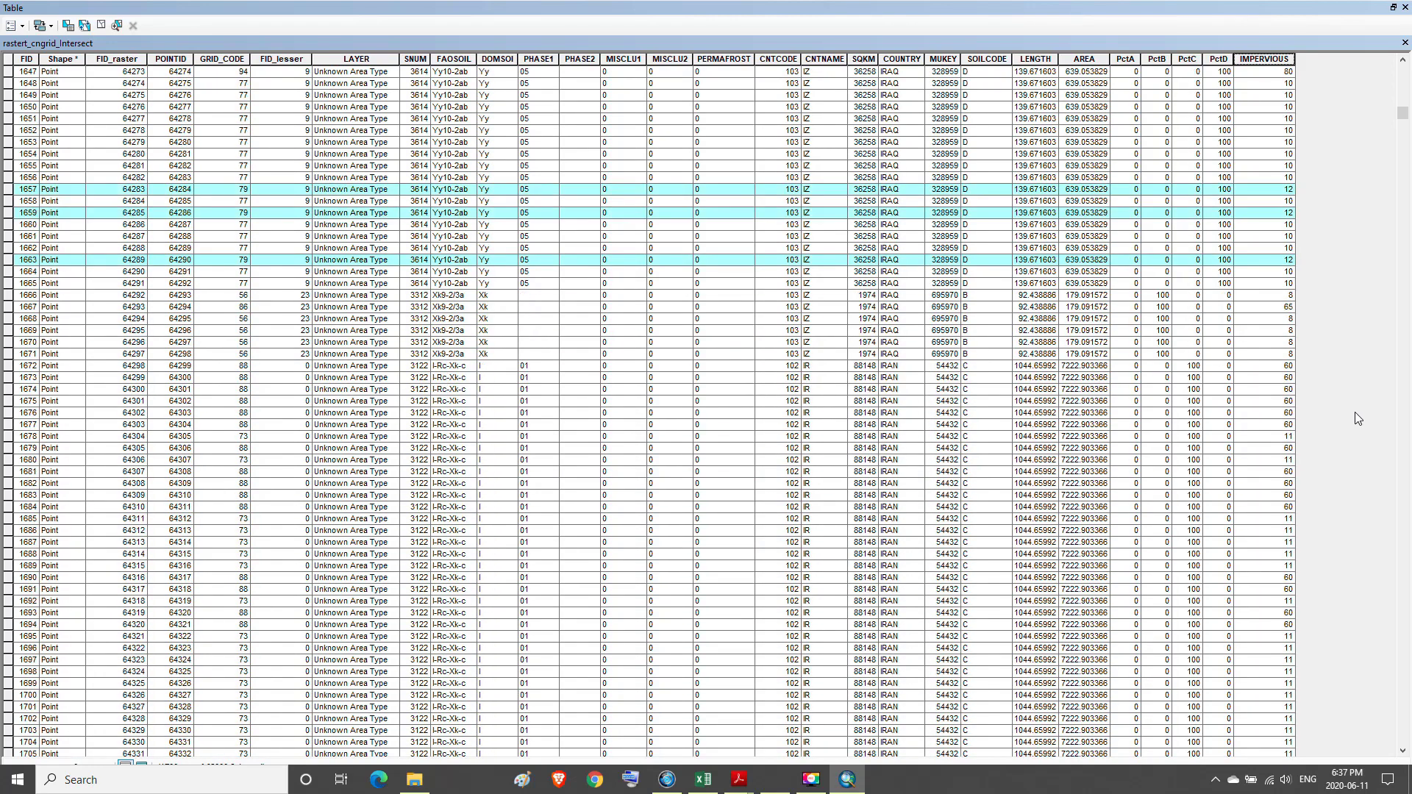
scroll(1355, 413, "down", 14)
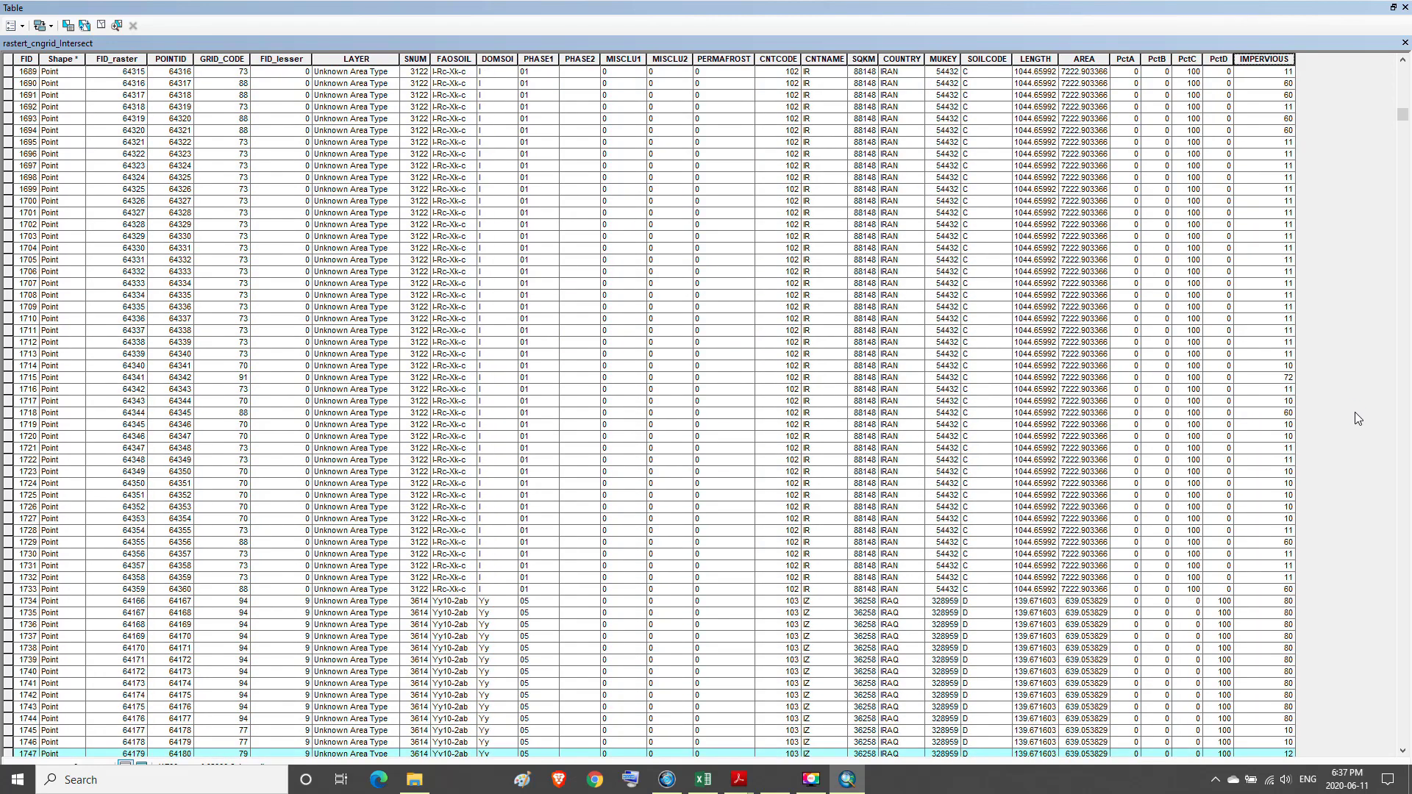
scroll(1355, 413, "down", 14)
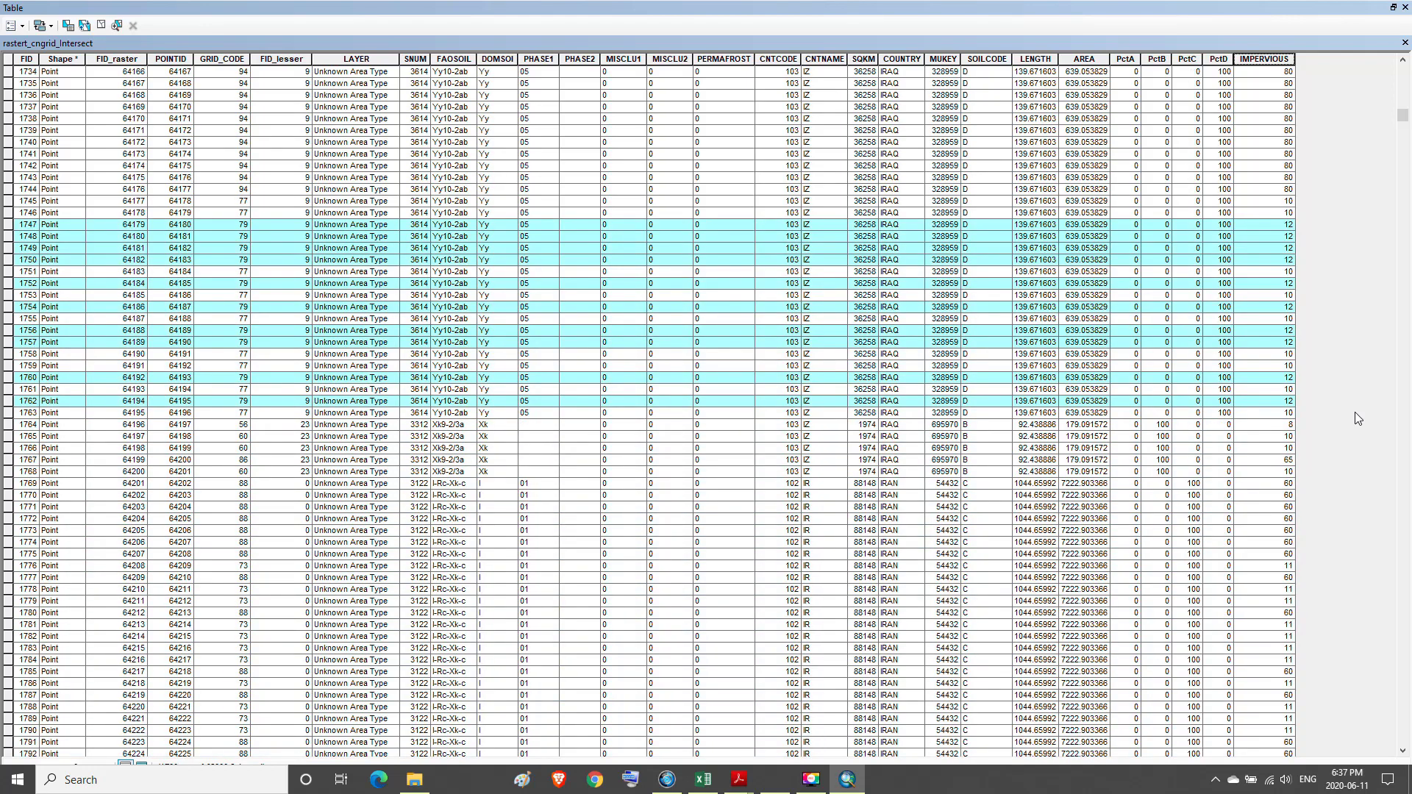
scroll(1354, 411, "down", 11)
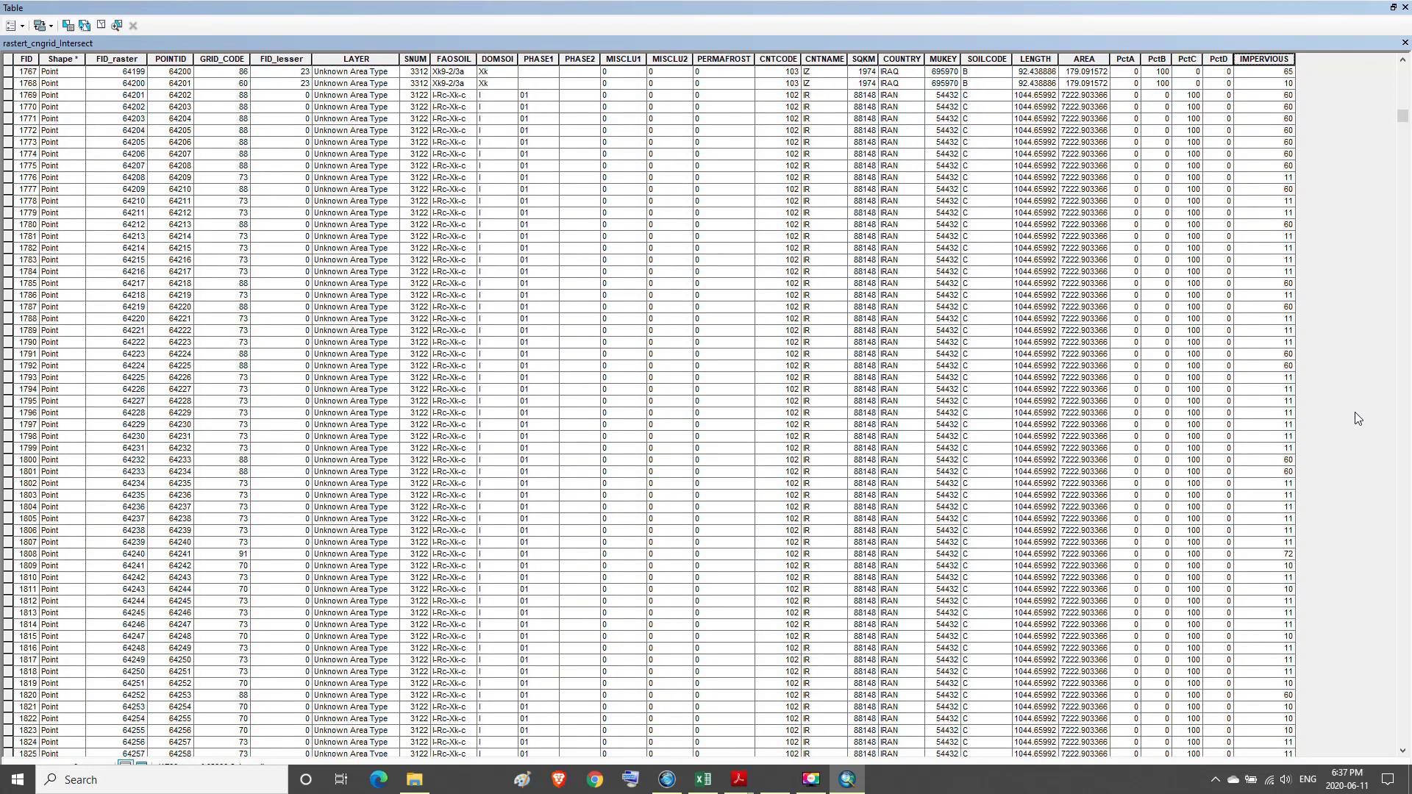
scroll(1354, 412, "down", 20)
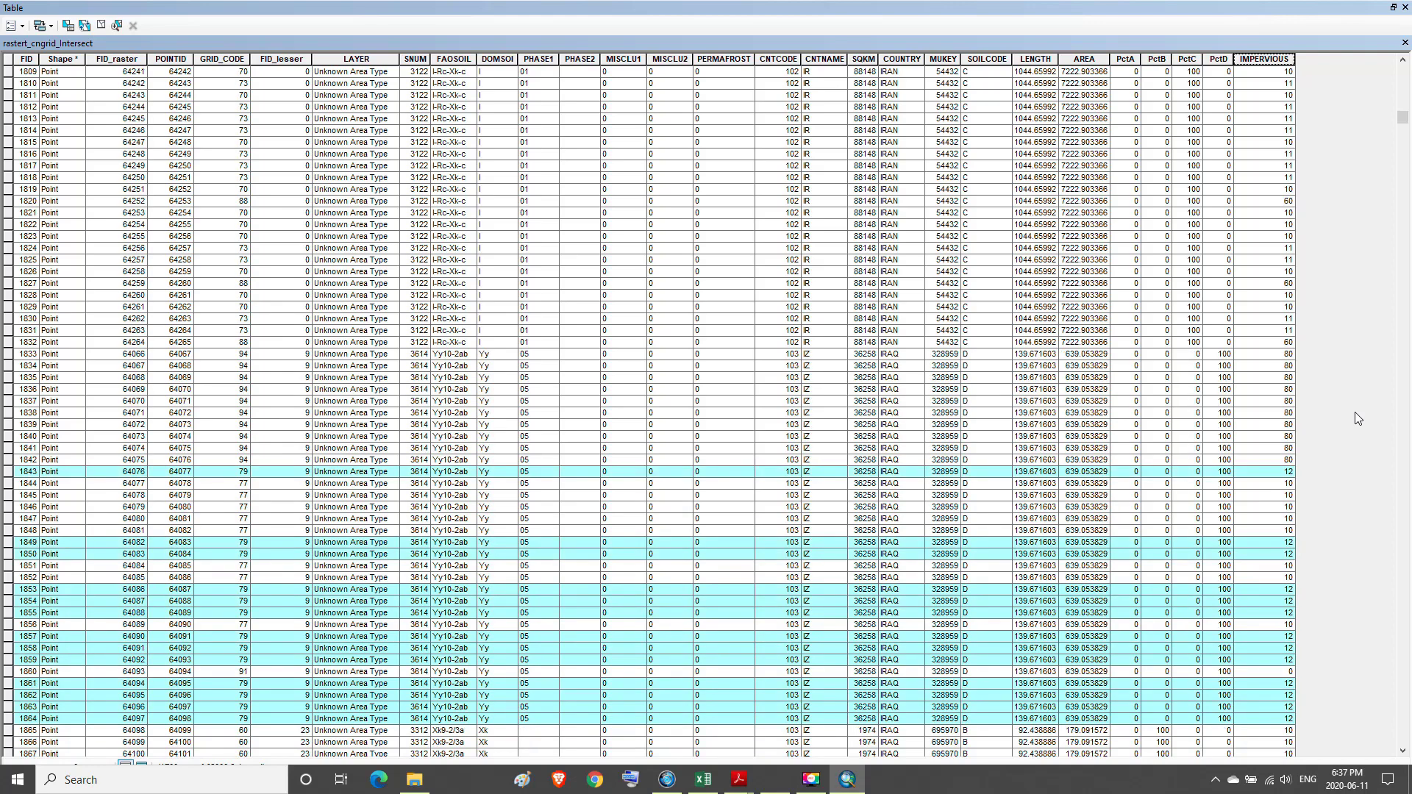
scroll(1355, 412, "down", 20)
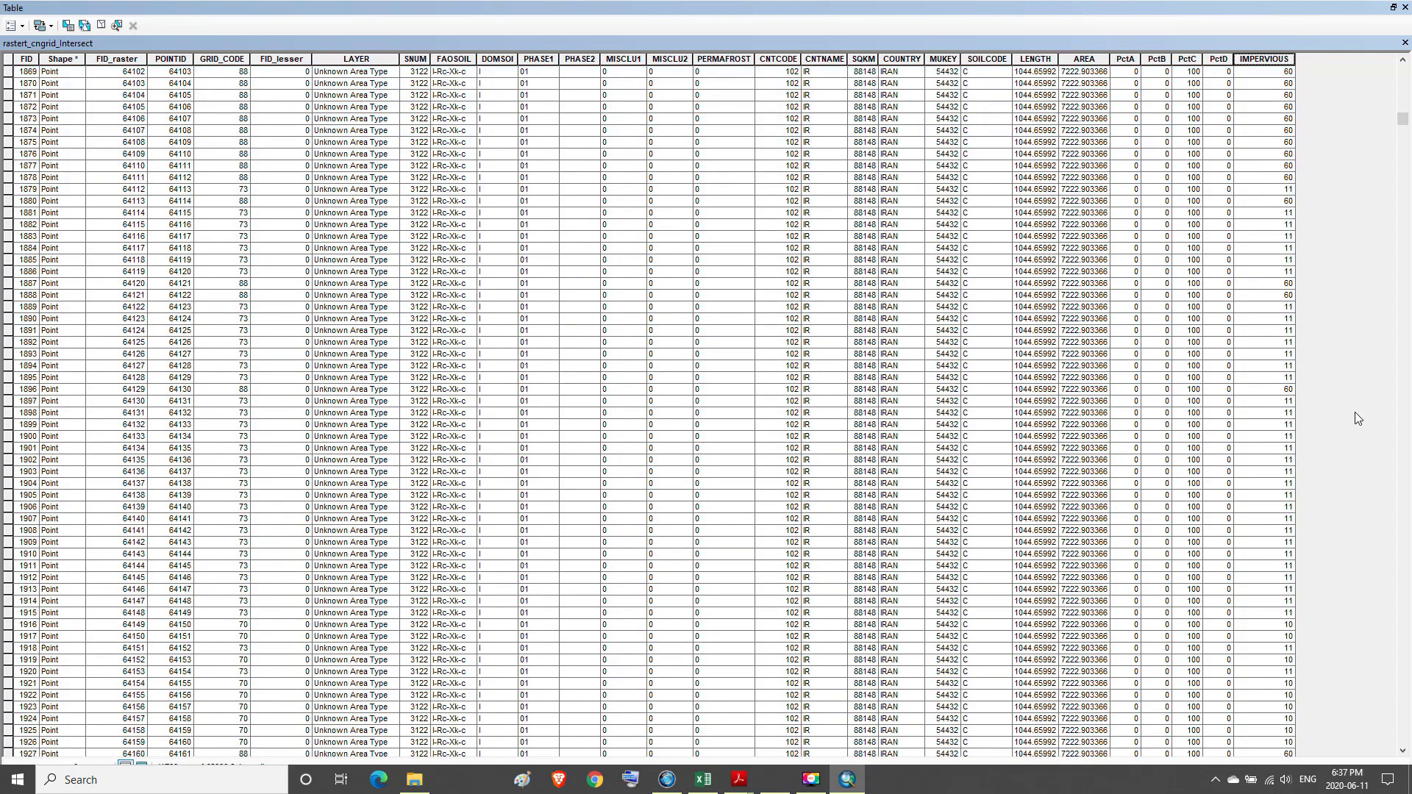
scroll(1354, 412, "down", 16)
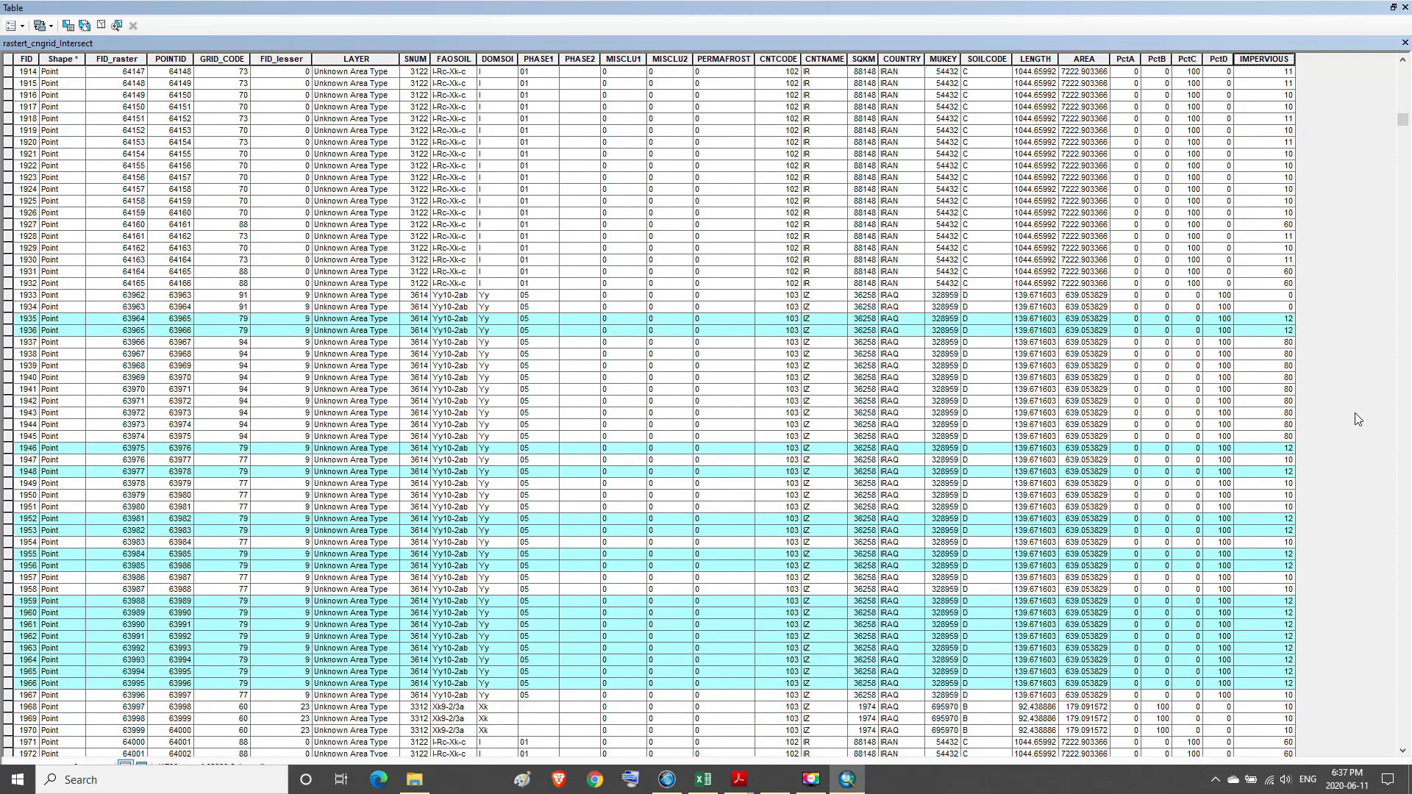
scroll(1353, 413, "down", 19)
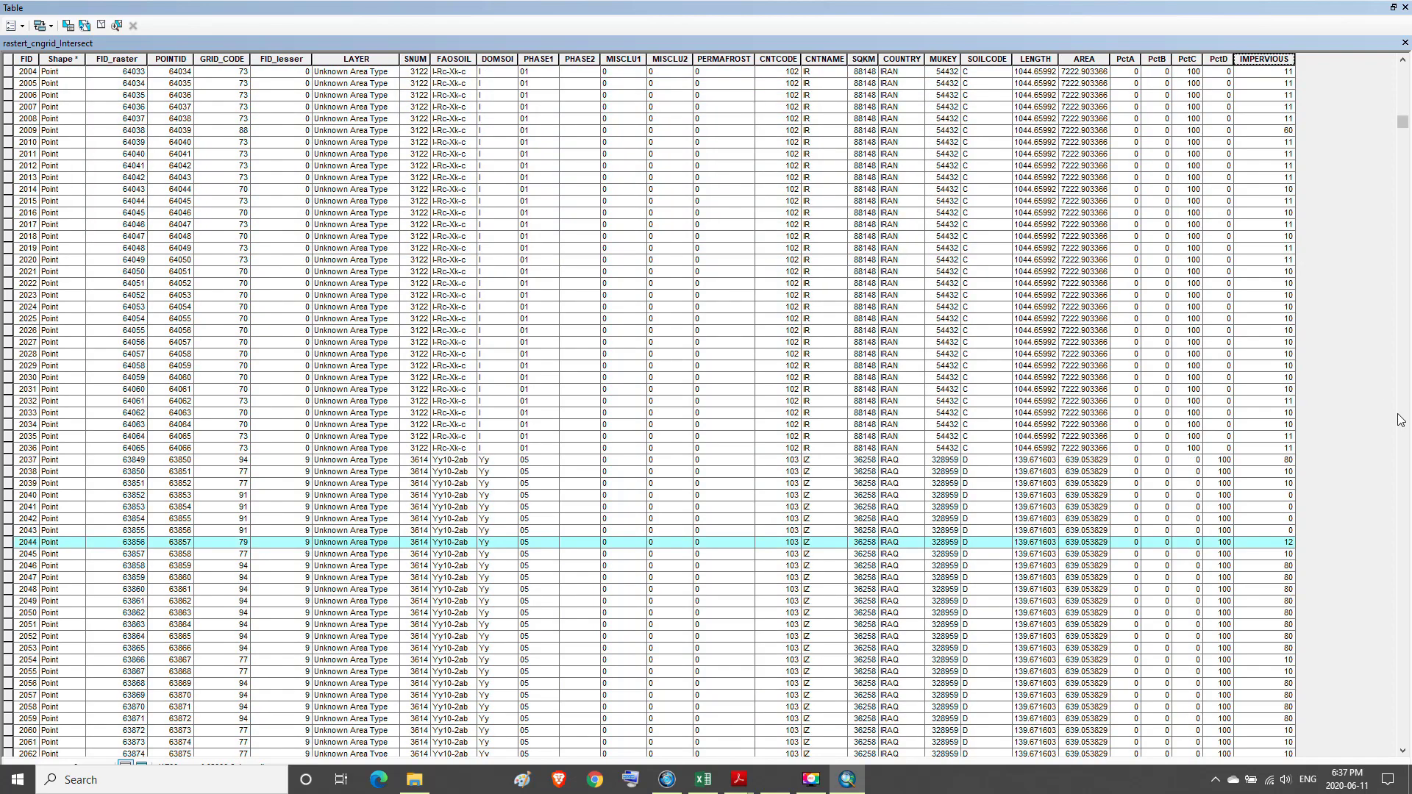
scroll(1351, 456, "down", 13)
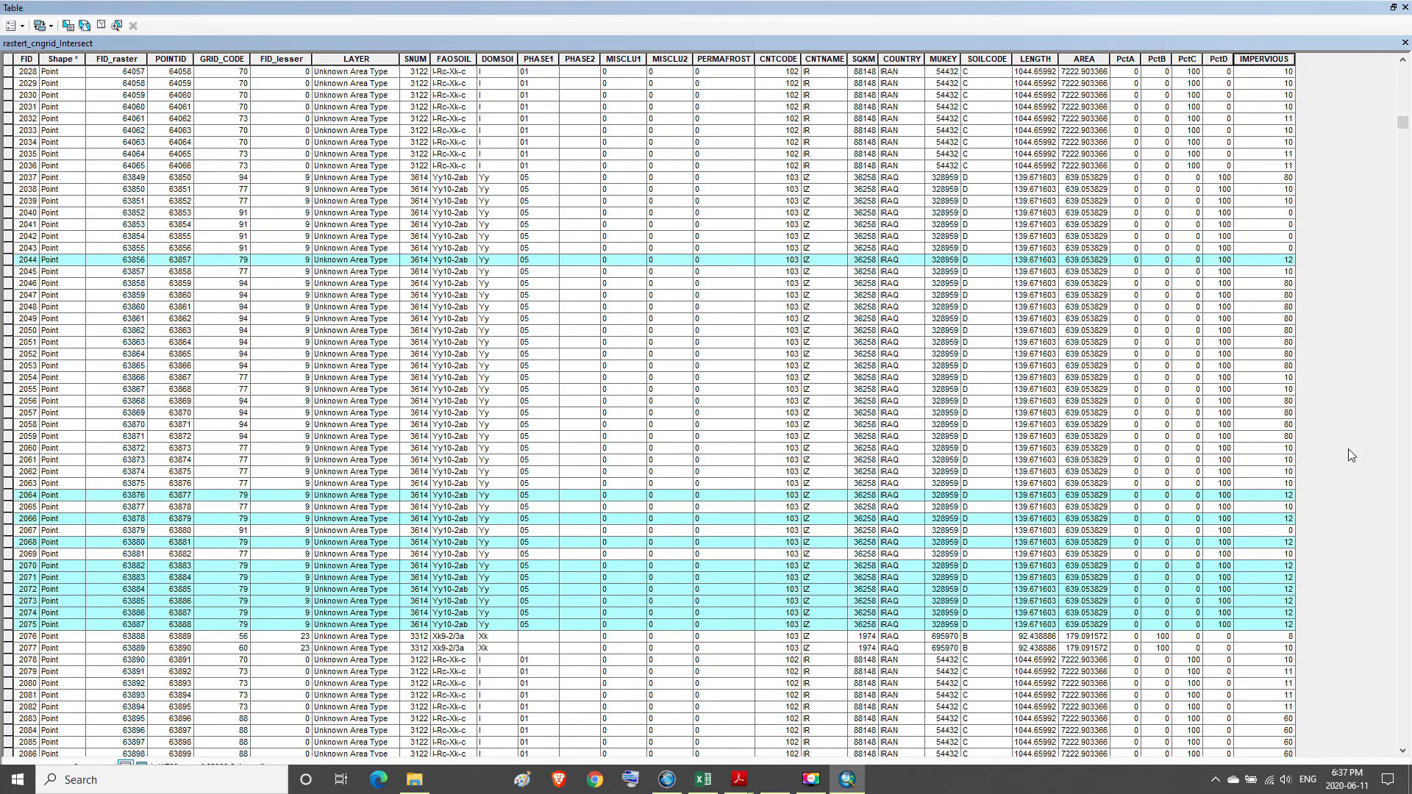
scroll(1348, 448, "down", 14)
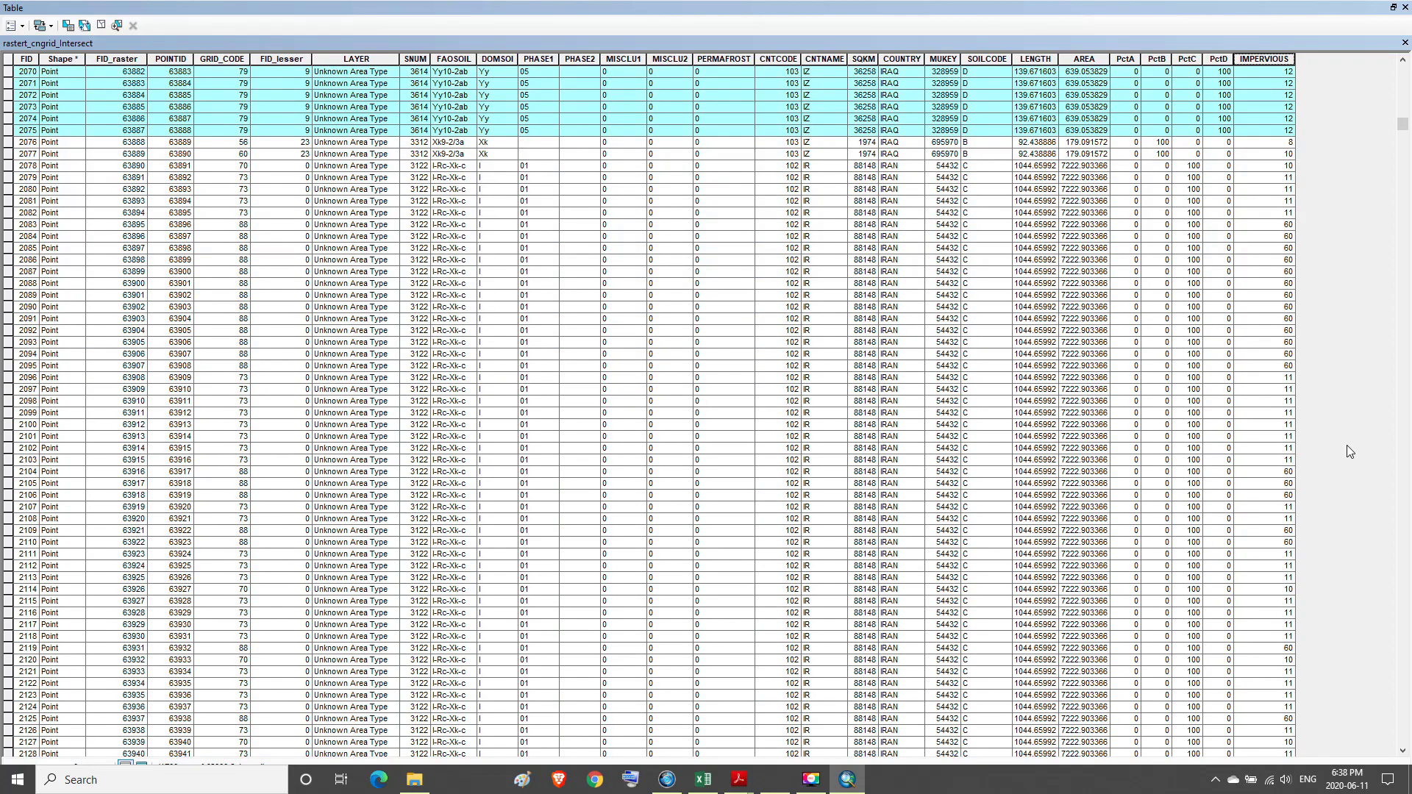
scroll(1346, 444, "down", 8)
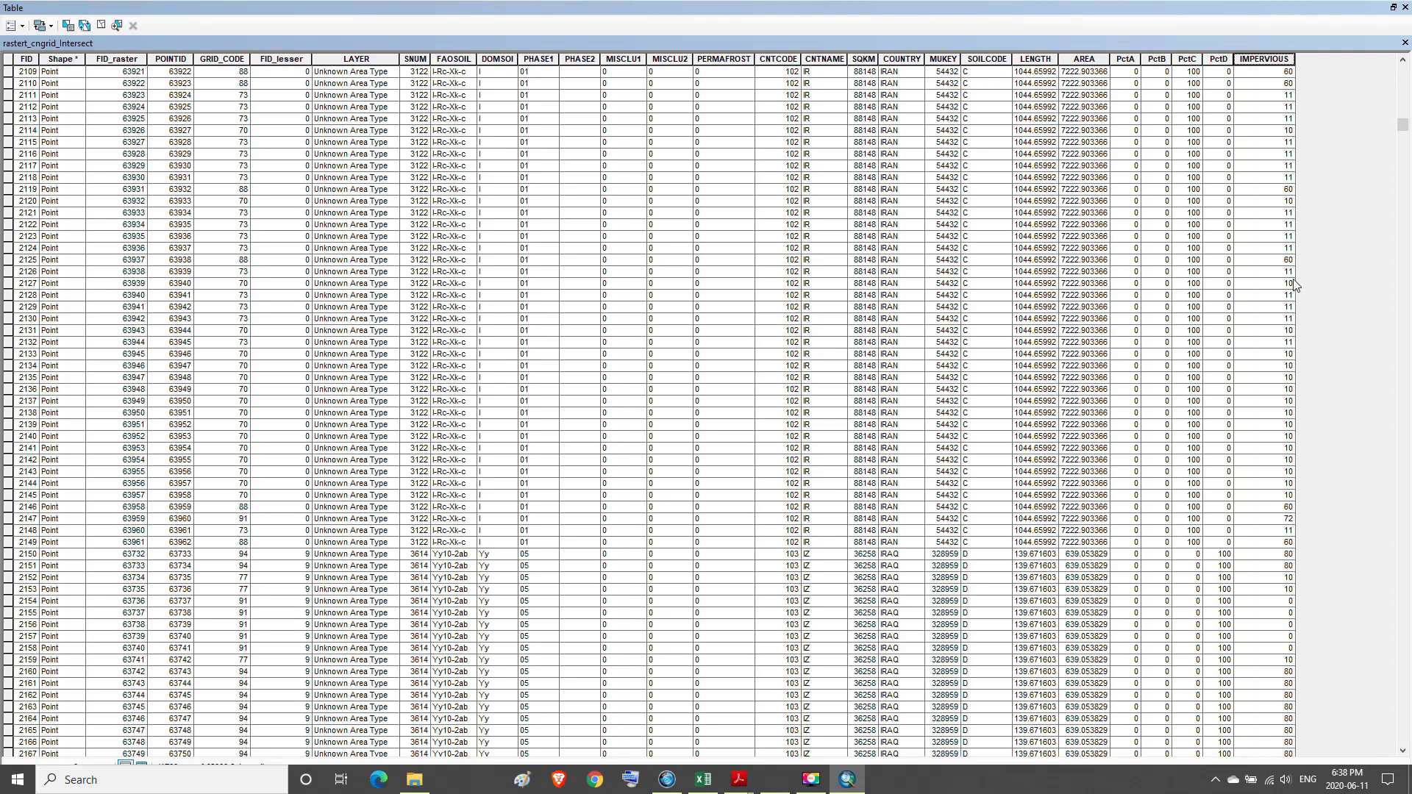
- Check the IMPERVIOUS, SOILCODE and GRID_CODE values of the record with FID 2154, and restore the table's size
left_click(1282, 602)
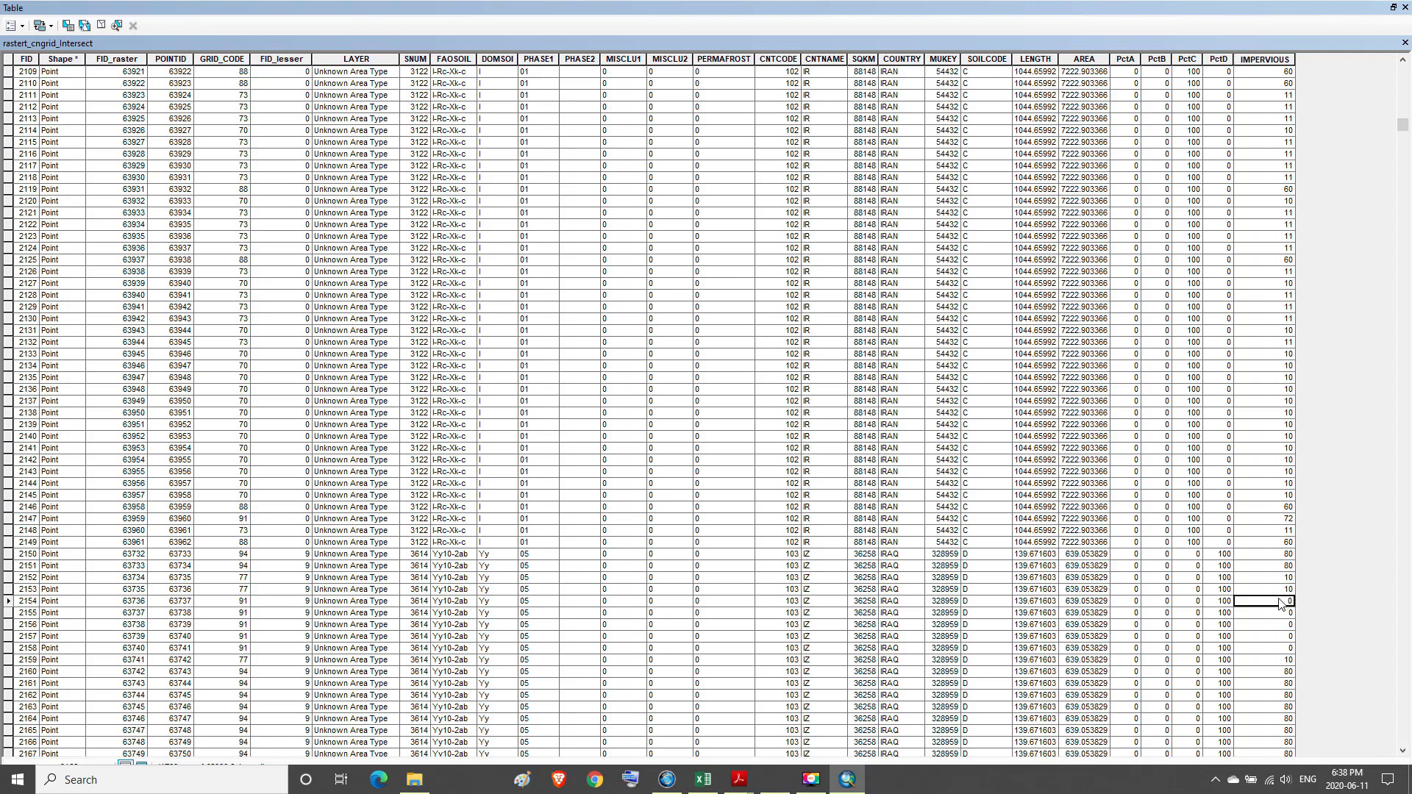
left_click(972, 602)
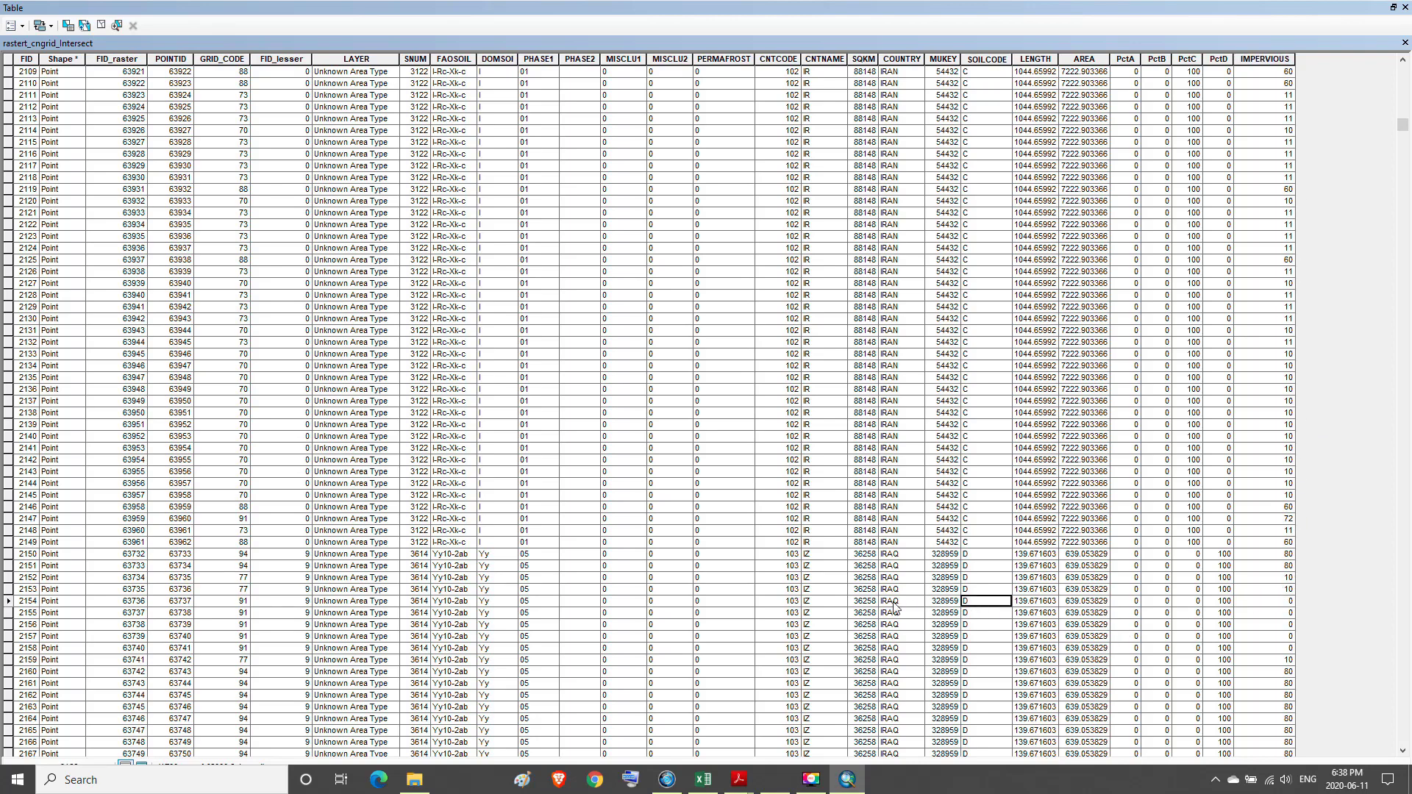
left_click(232, 605)
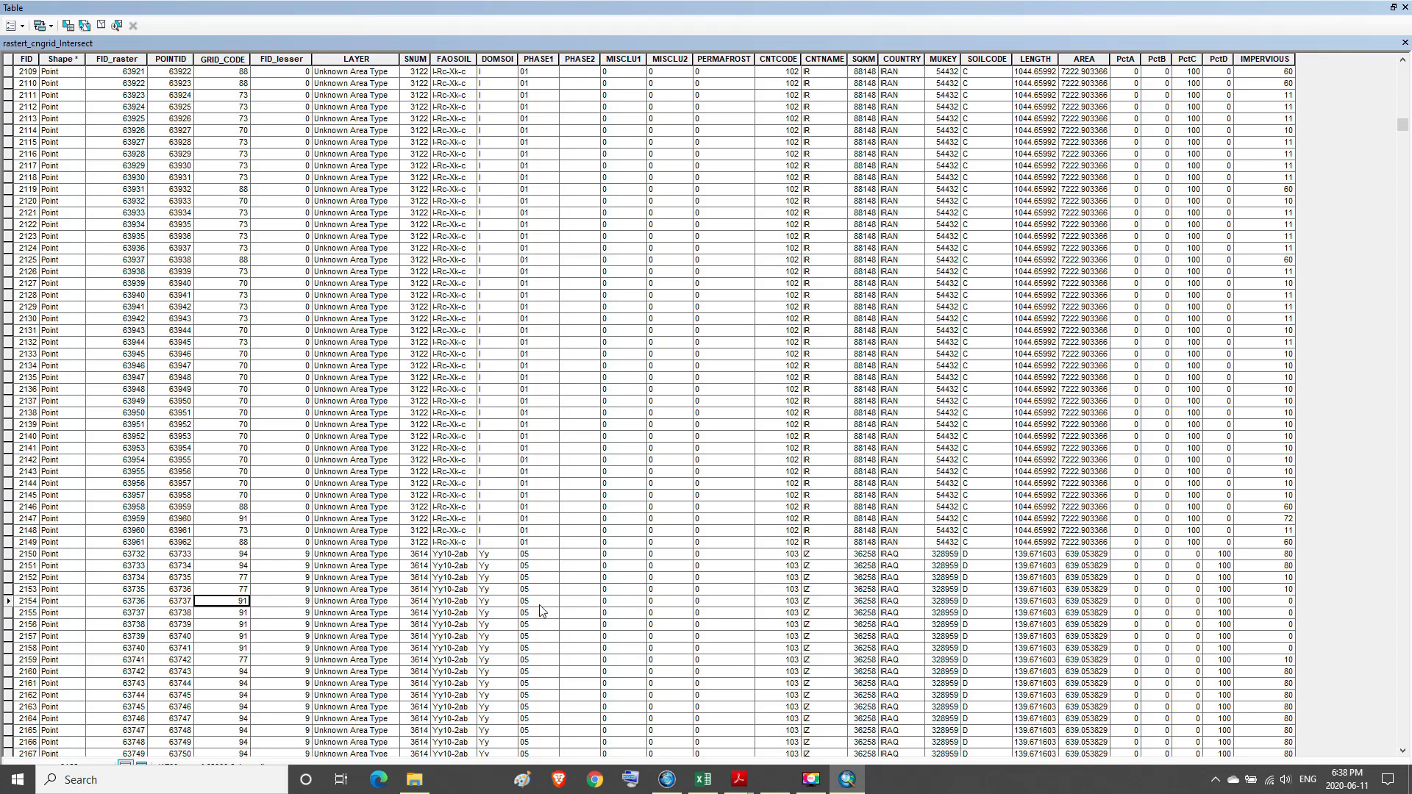
left_click(1392, 7)
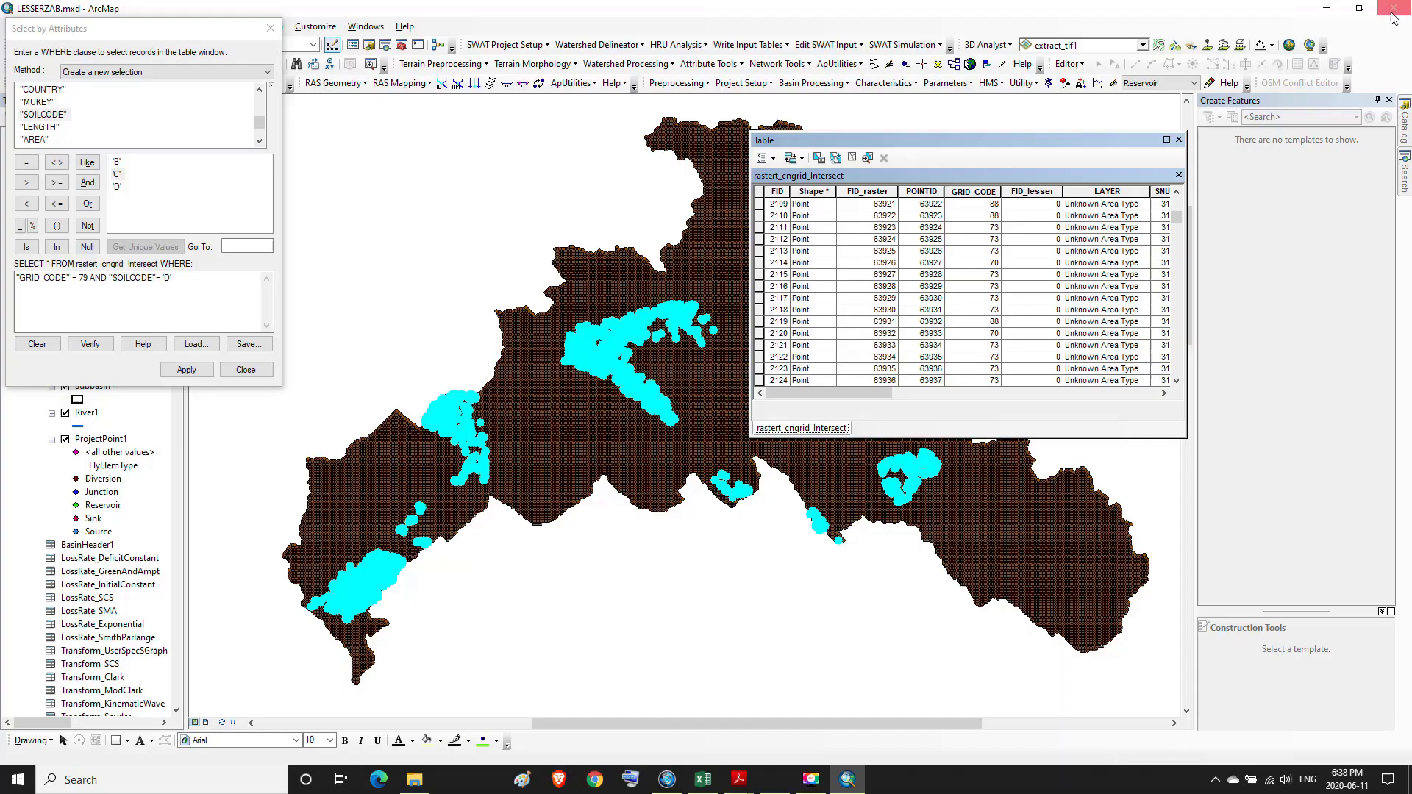
- Change the selection query to "GRID_CODE" = 91 AND "SOILCODE" = 'D' and select the matching records
left_click(88, 278)
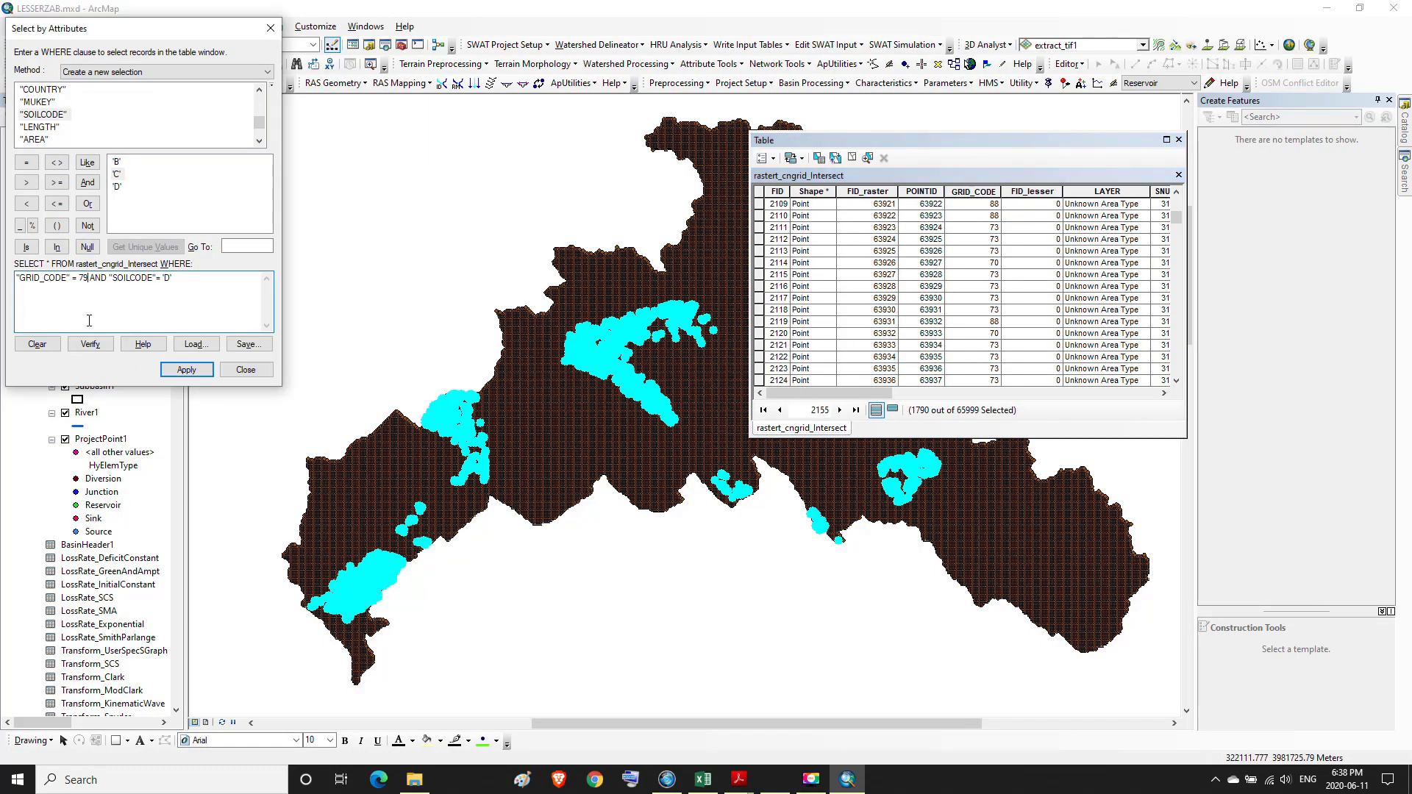
key("BackSpace")
key("BackSpace")
type("91")
left_click(187, 370)
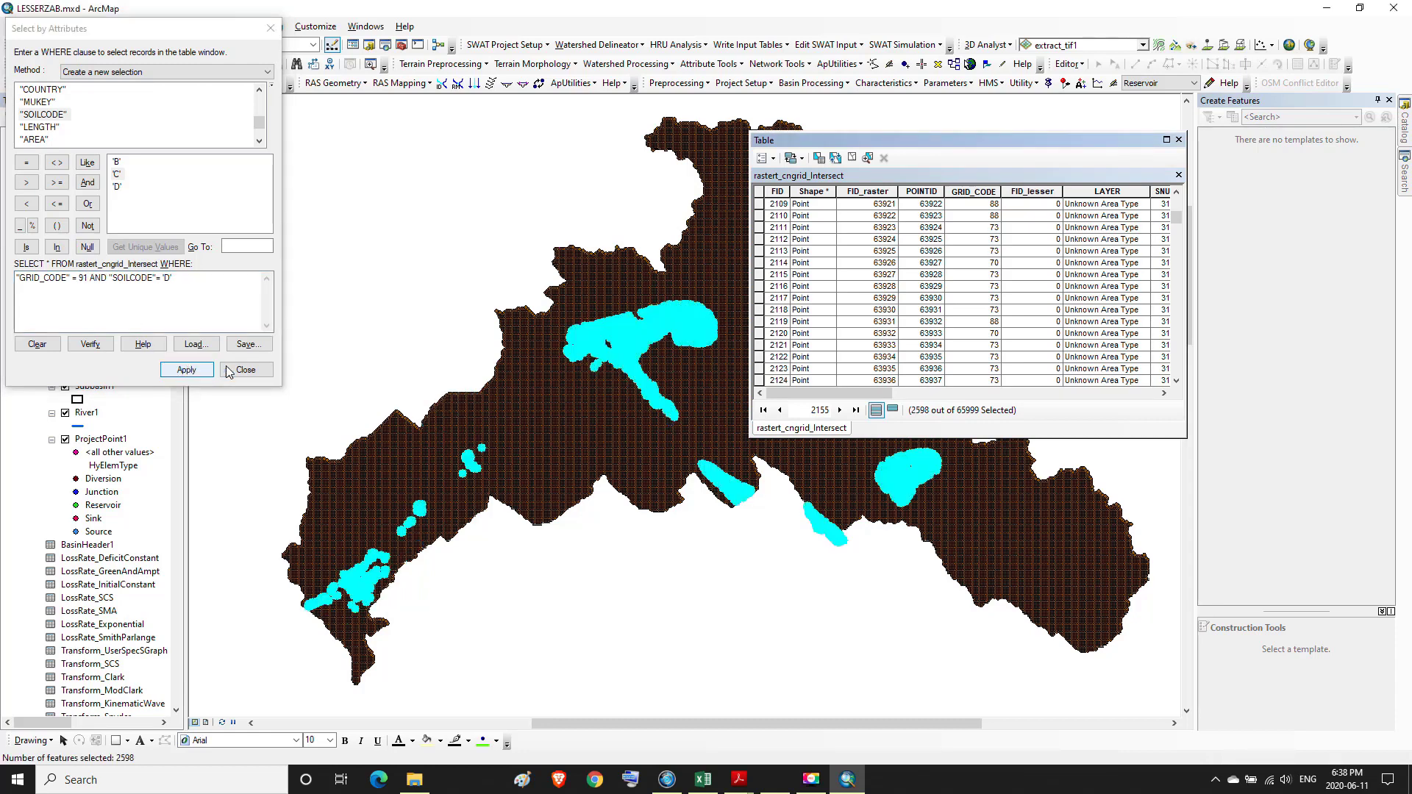
- Switch to 5.PDF in Acrobat Reader and examine the impervious percentages and soil group D values of the urban and residential districts
mouse_move(740, 783)
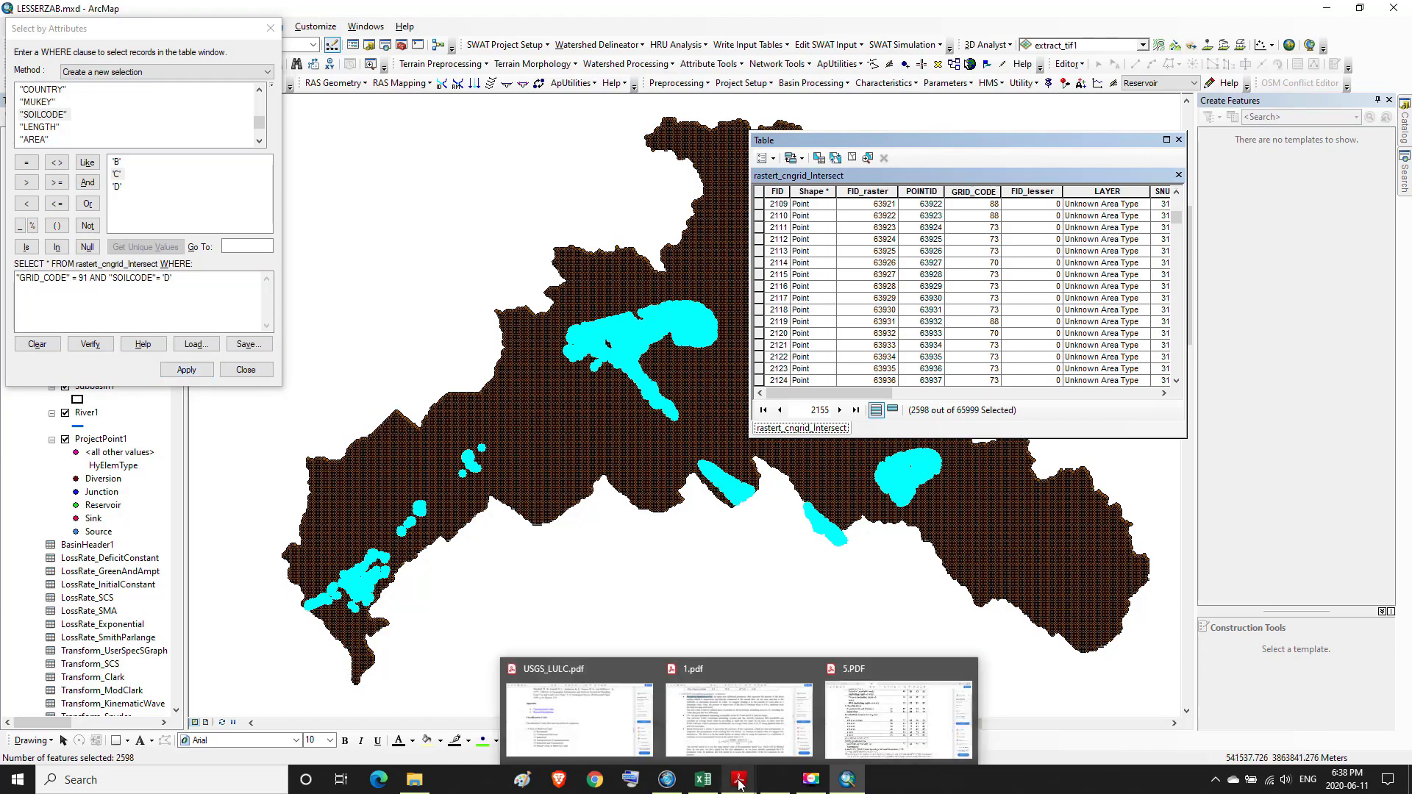
left_click(853, 732)
scroll(1015, 457, "up", 5)
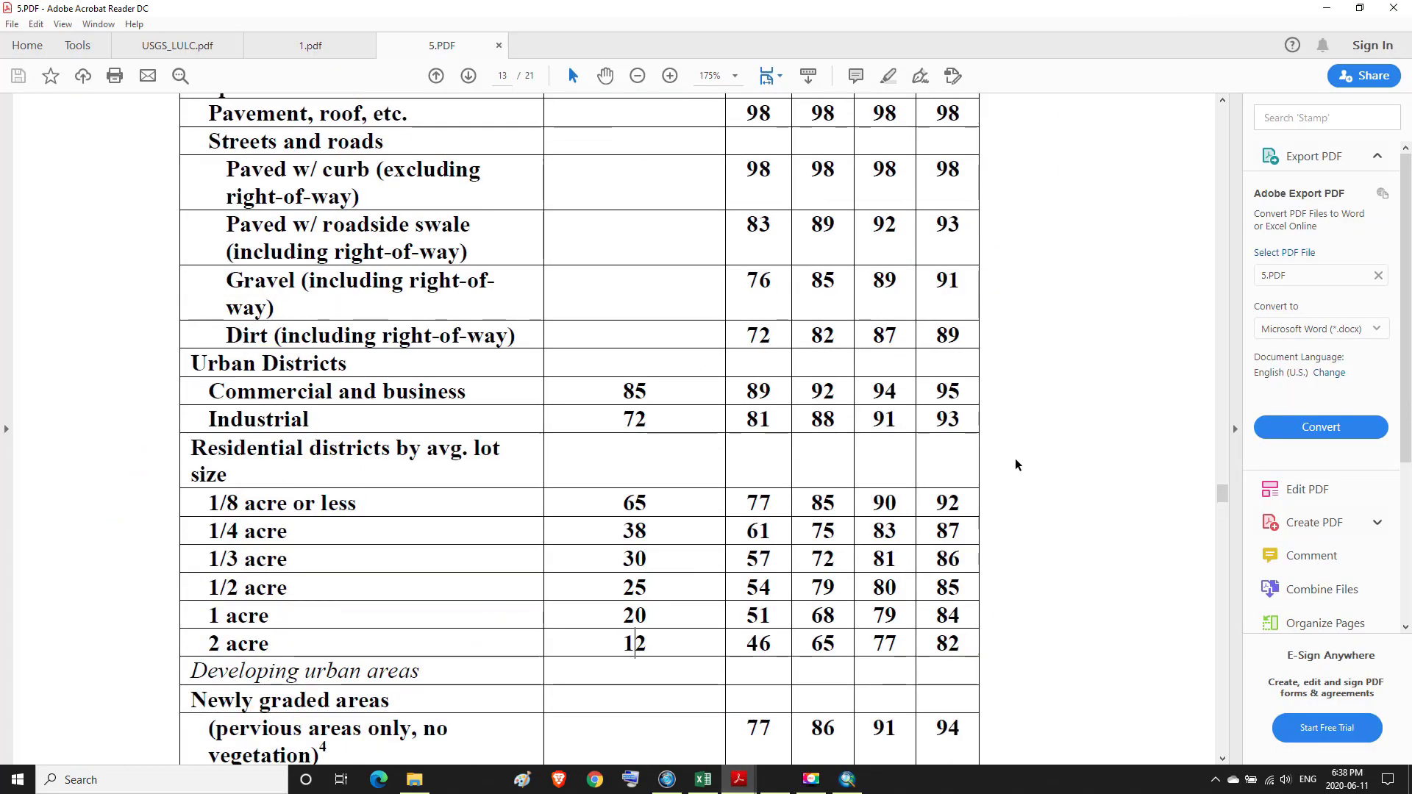
scroll(1012, 459, "up", 3)
scroll(969, 346, "down", 10)
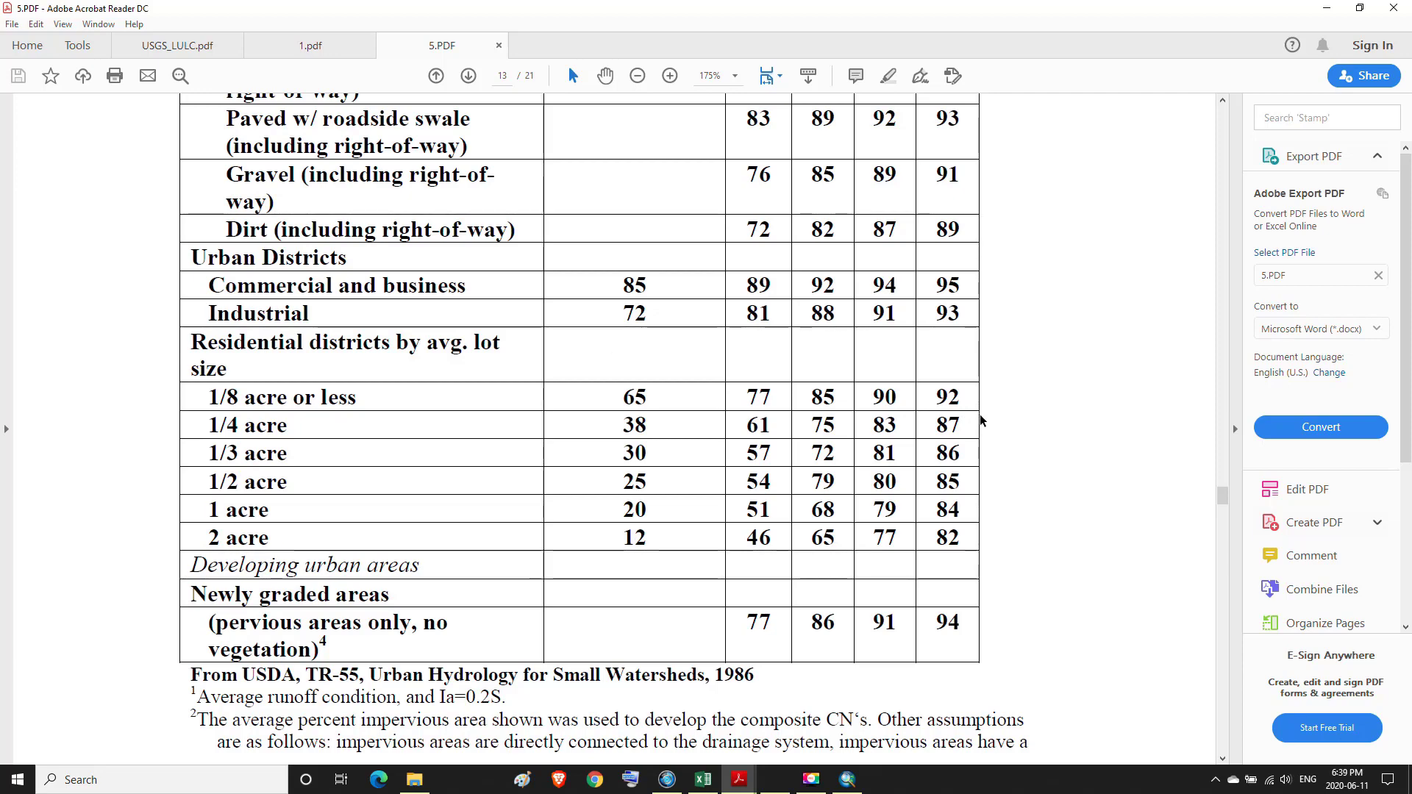
- Switch to ArcMap and calculate the IMPERVIOUS field as 57 for the selected GRID_CODE 91, soil D records
left_click(847, 779)
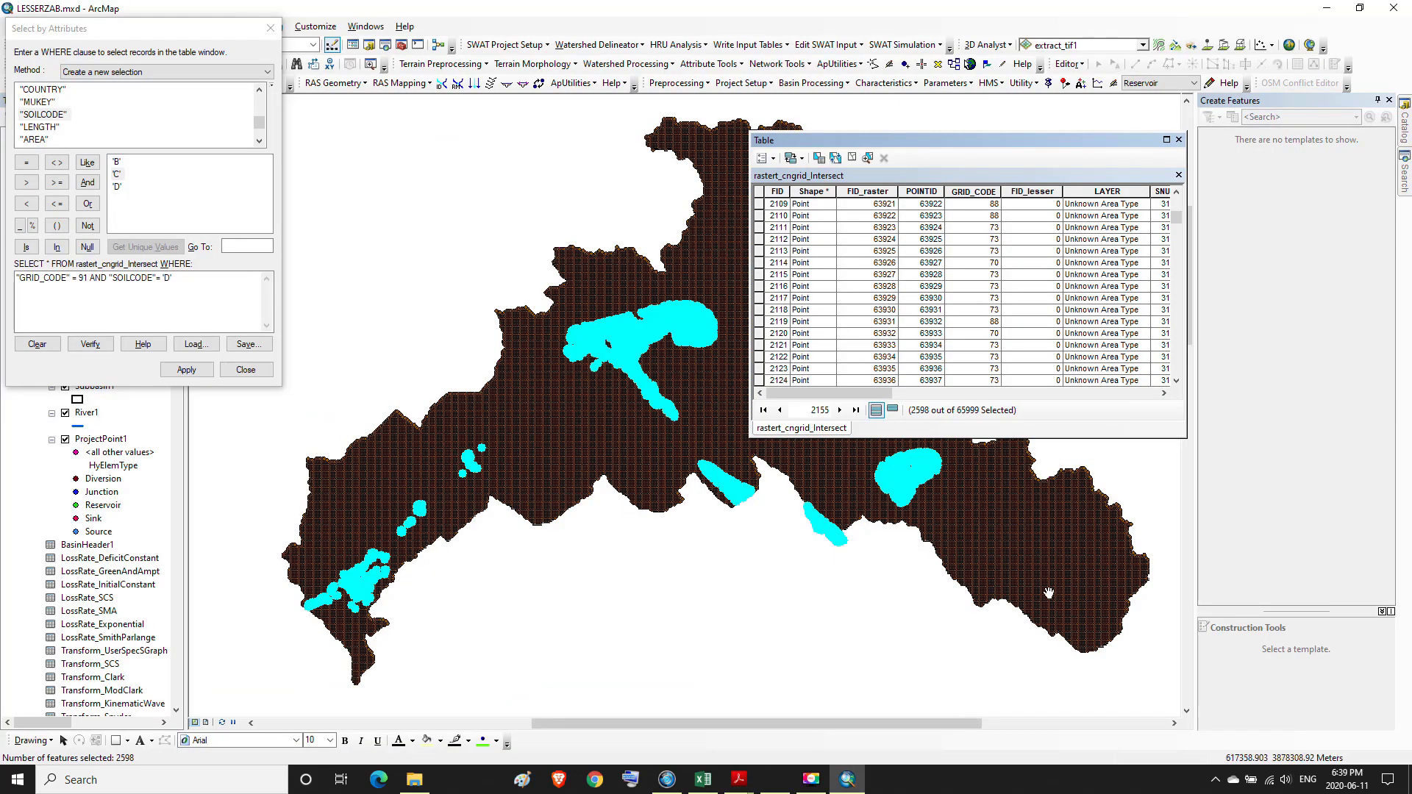
left_click_drag(829, 393, 1094, 393)
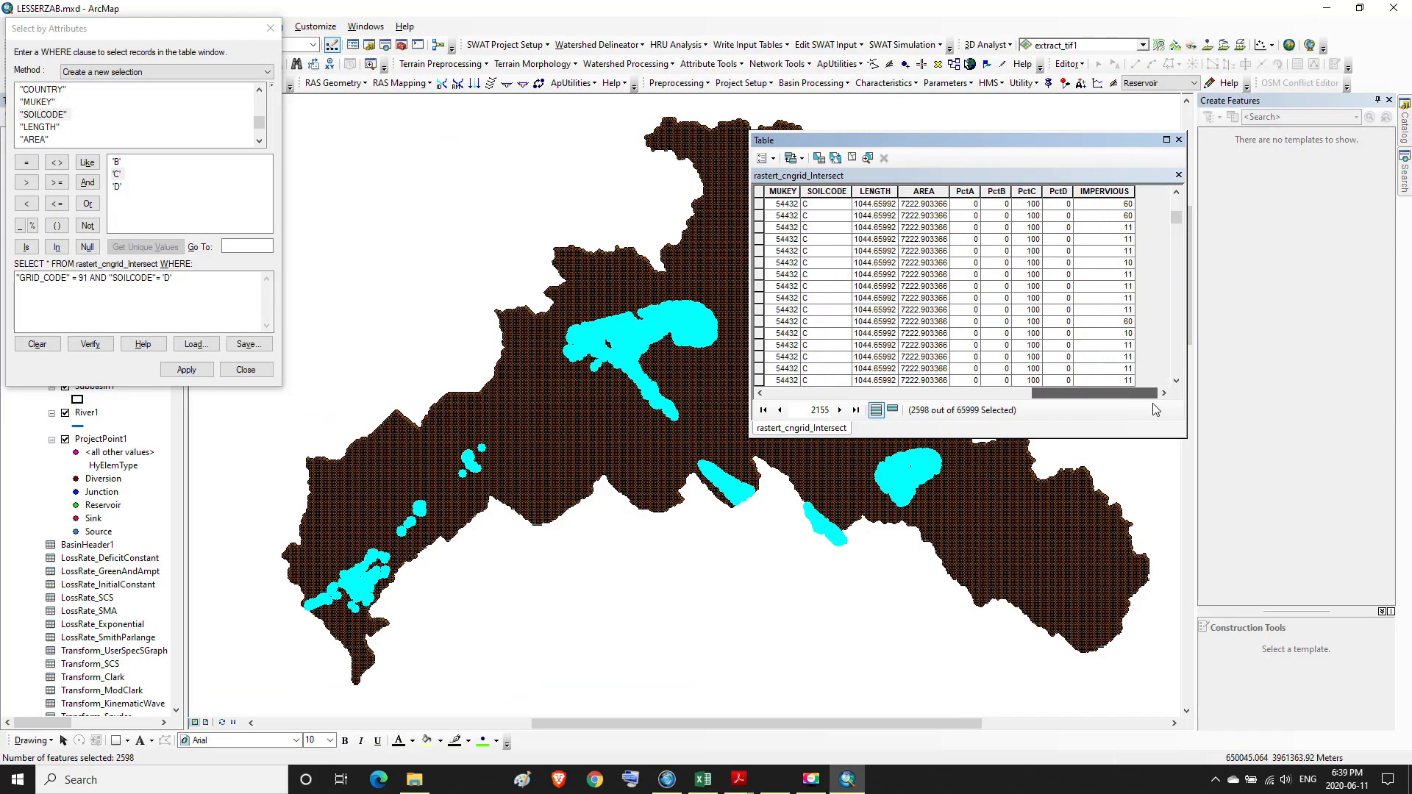
right_click(1116, 194)
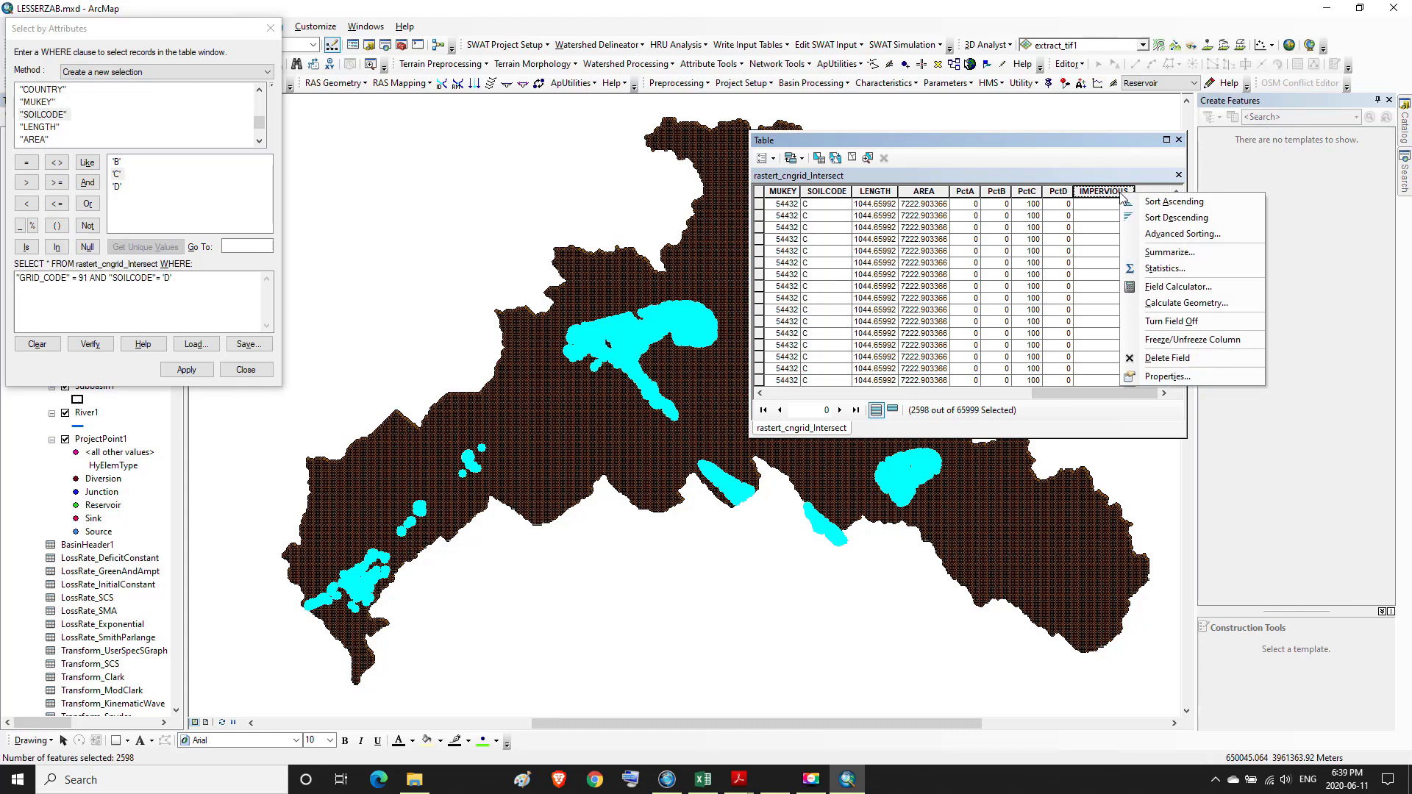
left_click(1192, 287)
left_click(684, 425)
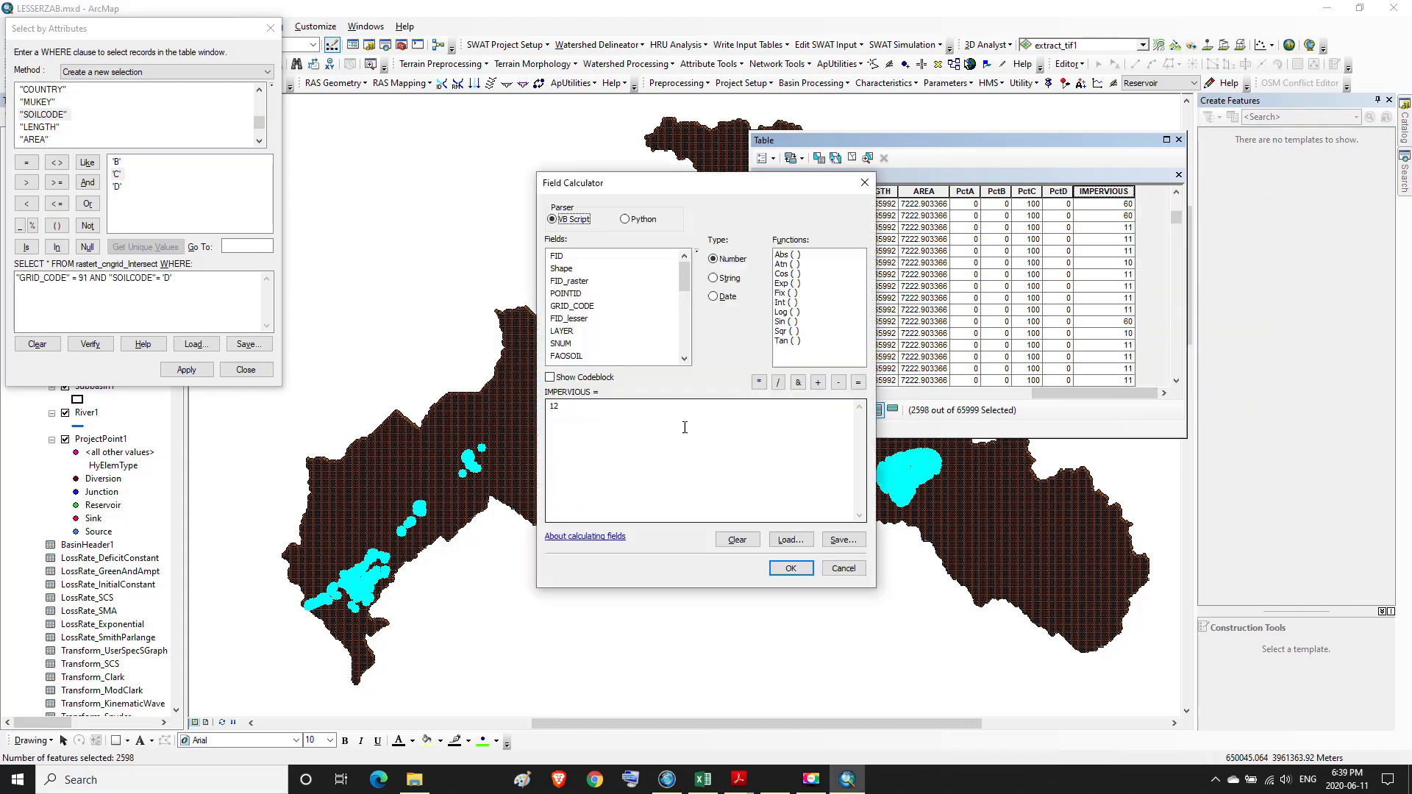
double_click(556, 414)
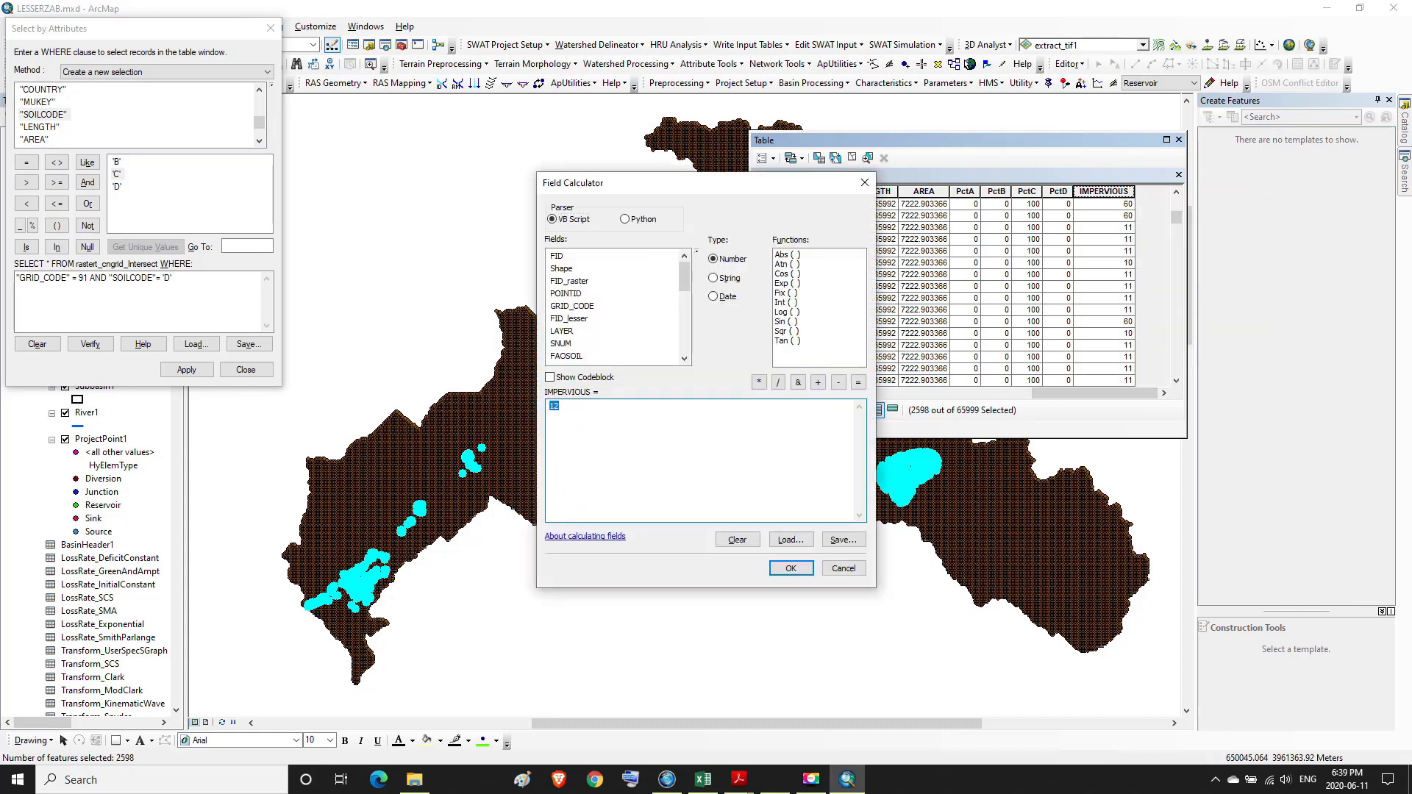
left_click(790, 568)
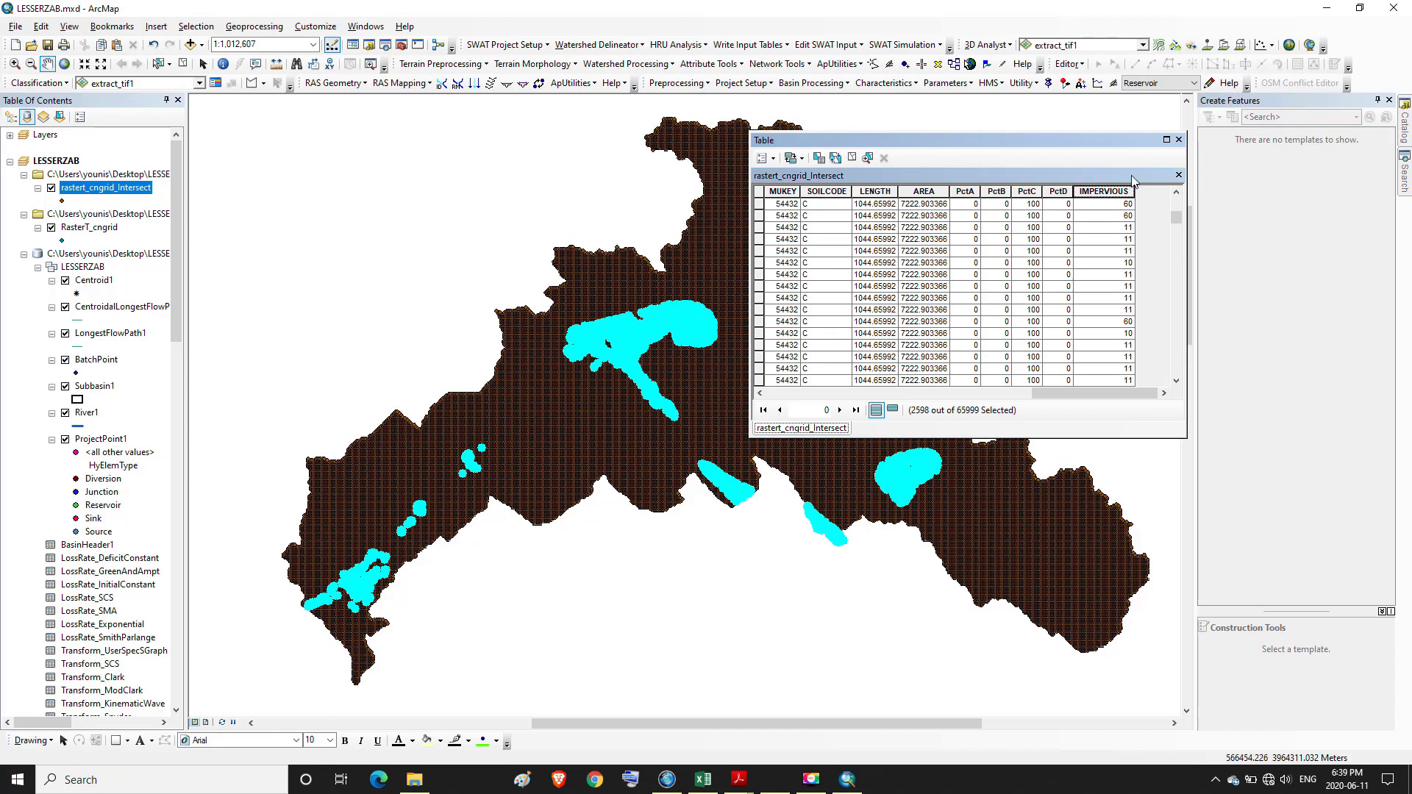
- Enlarge the attribute table and look through its IMPERVIOUS values from FID 2109 onward for records without a value, then restore the table's size
left_click(1166, 140)
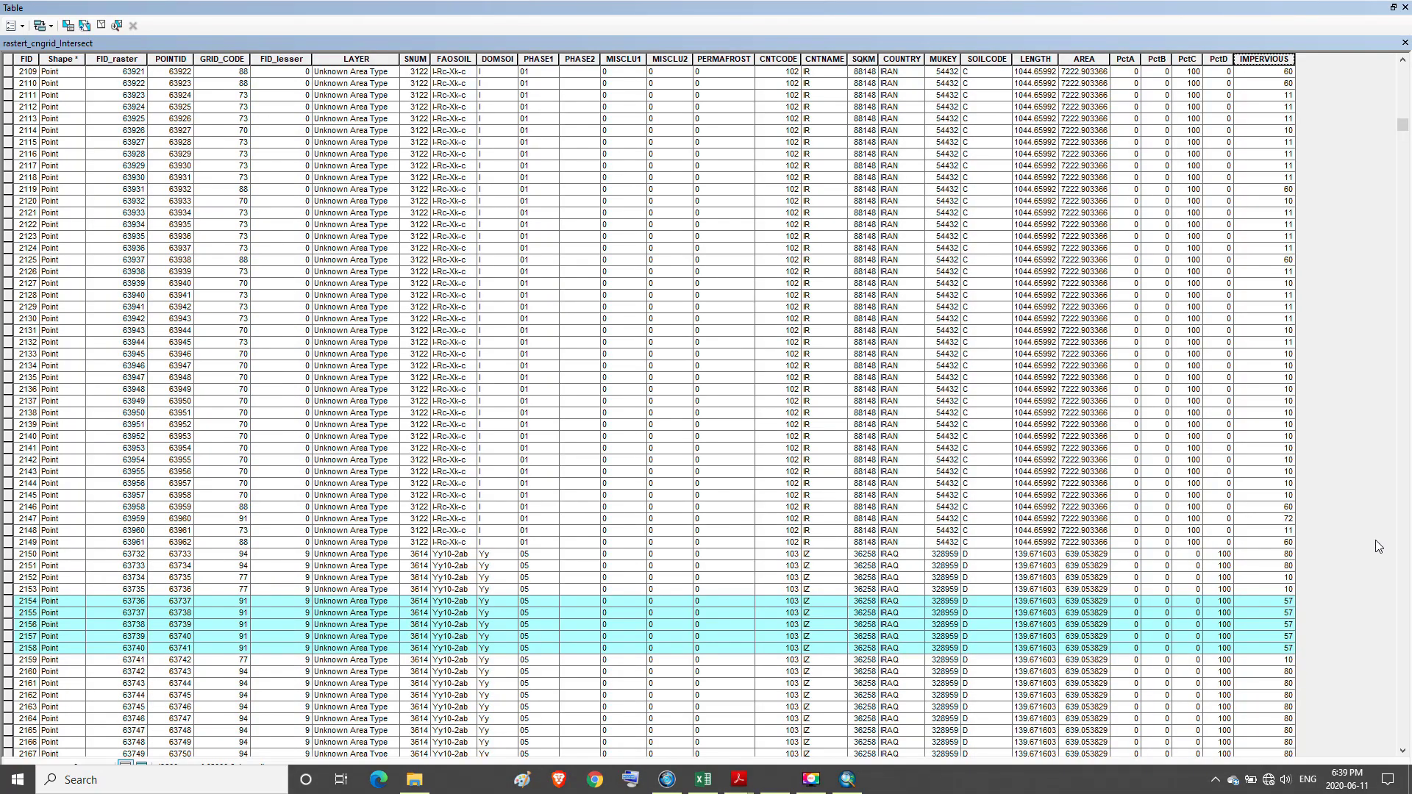
scroll(1366, 491, "down", 13)
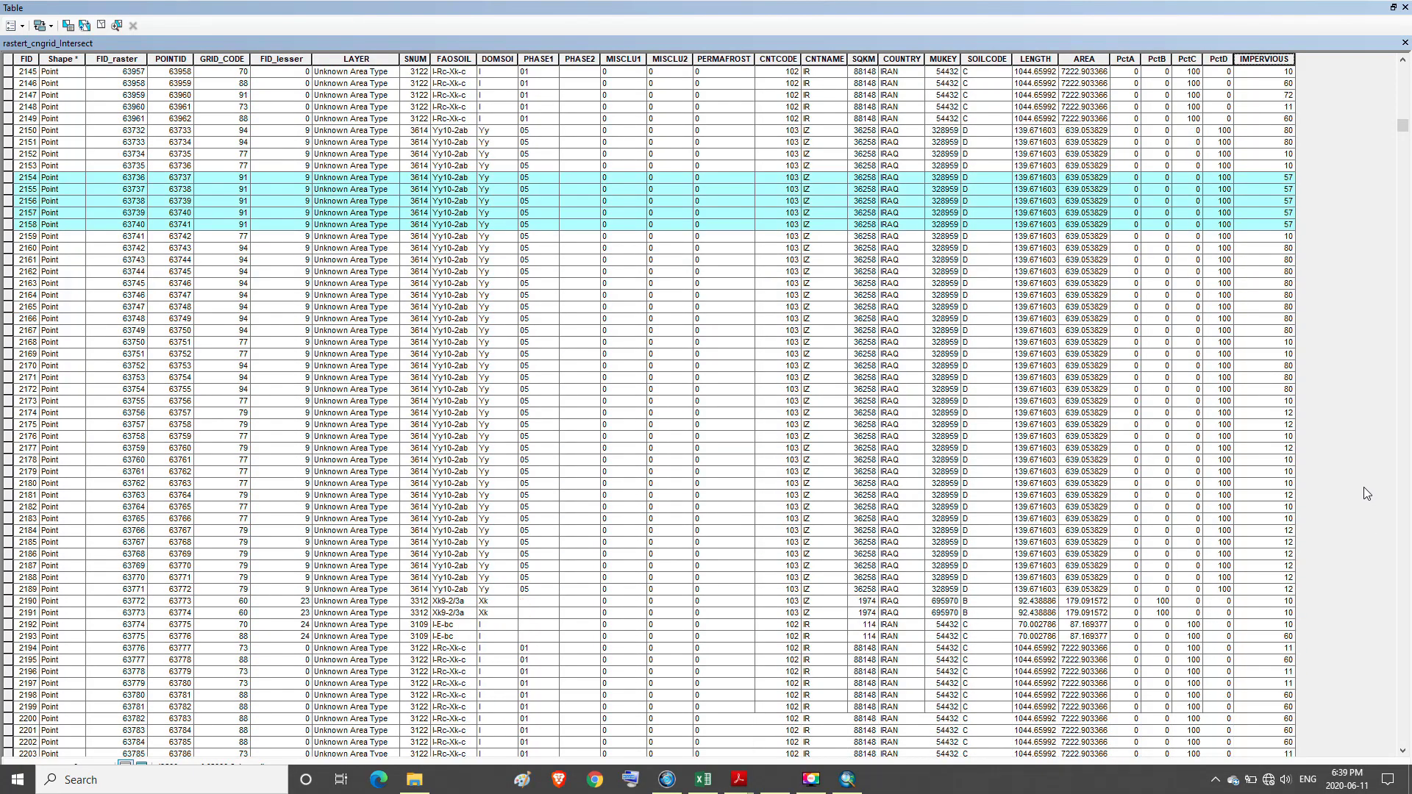
scroll(1363, 486, "down", 17)
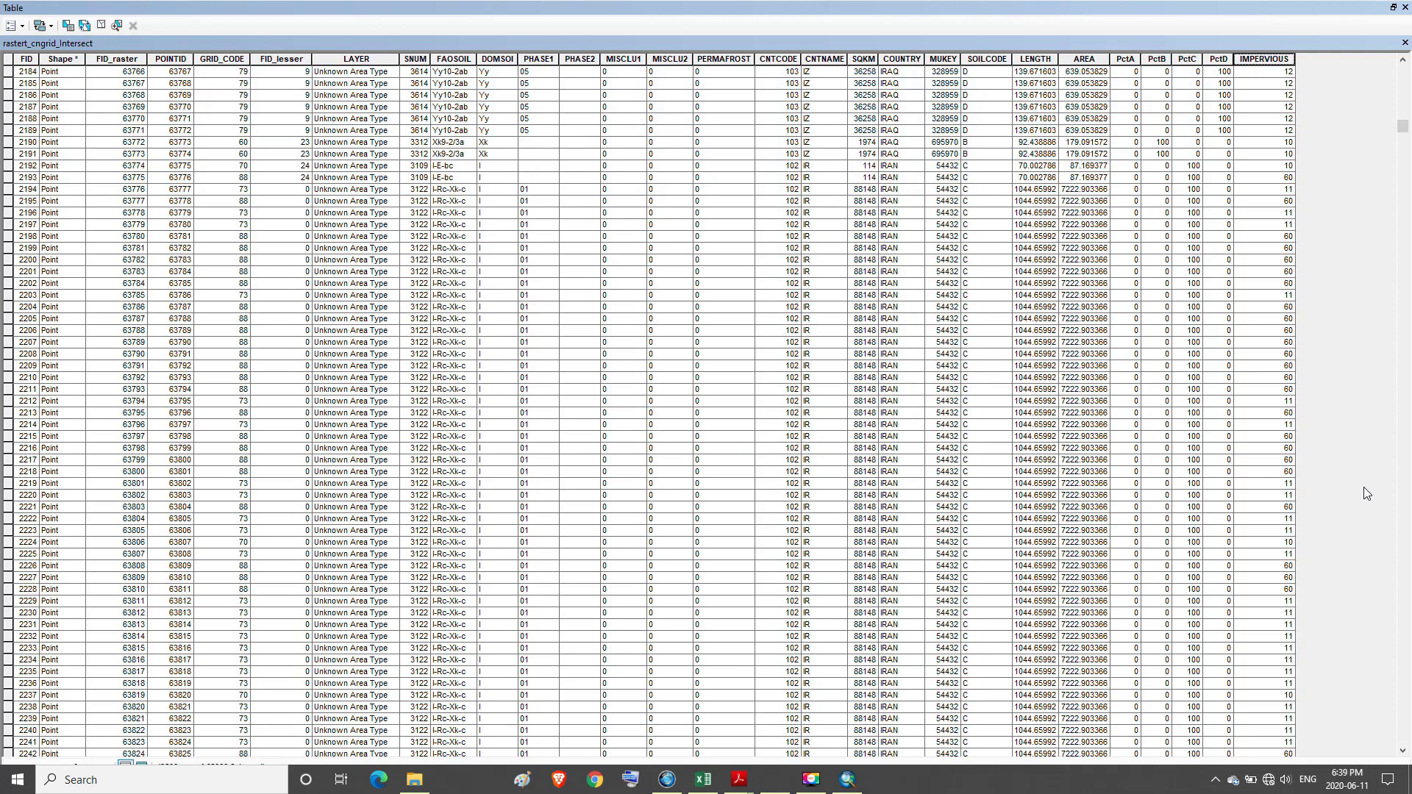
scroll(1363, 486, "down", 15)
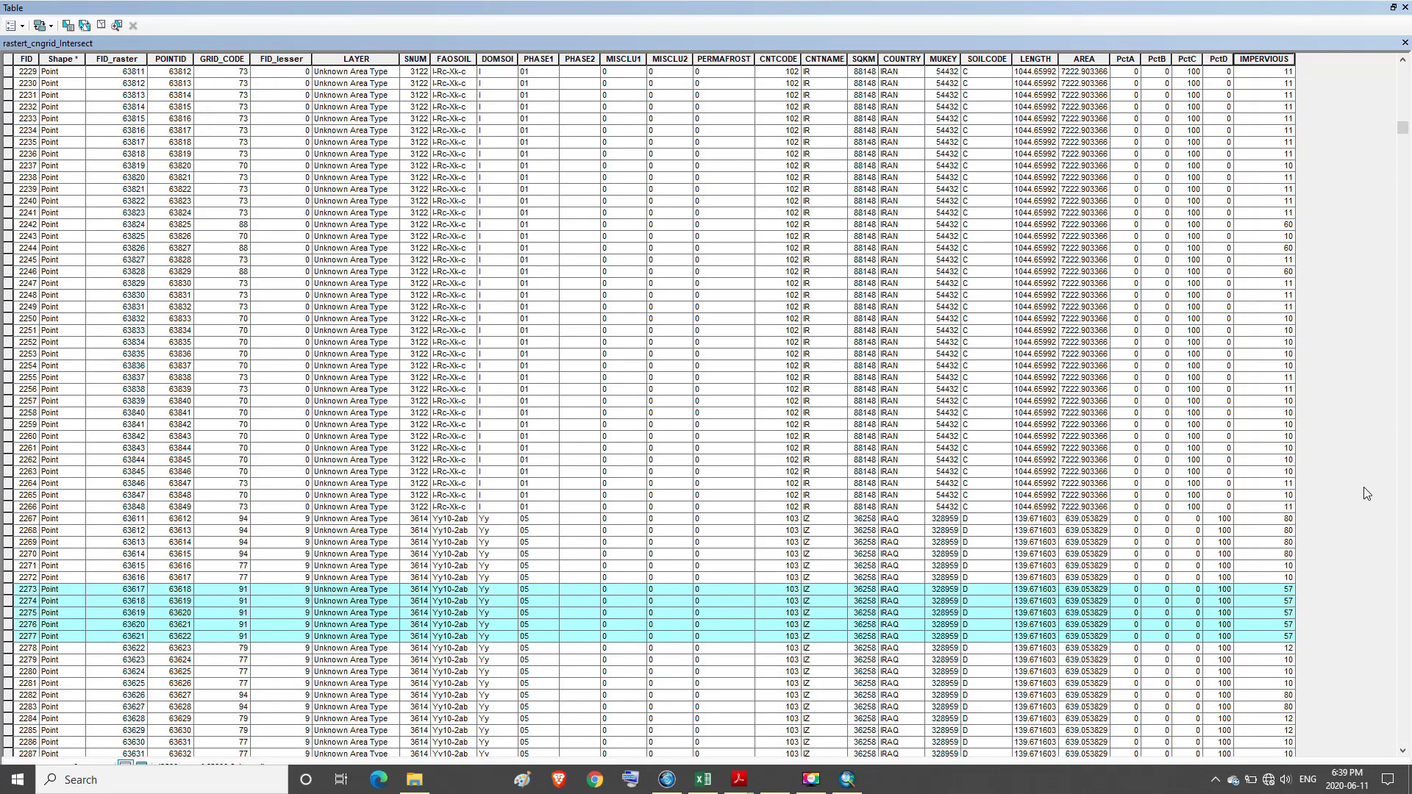
scroll(1363, 487, "down", 20)
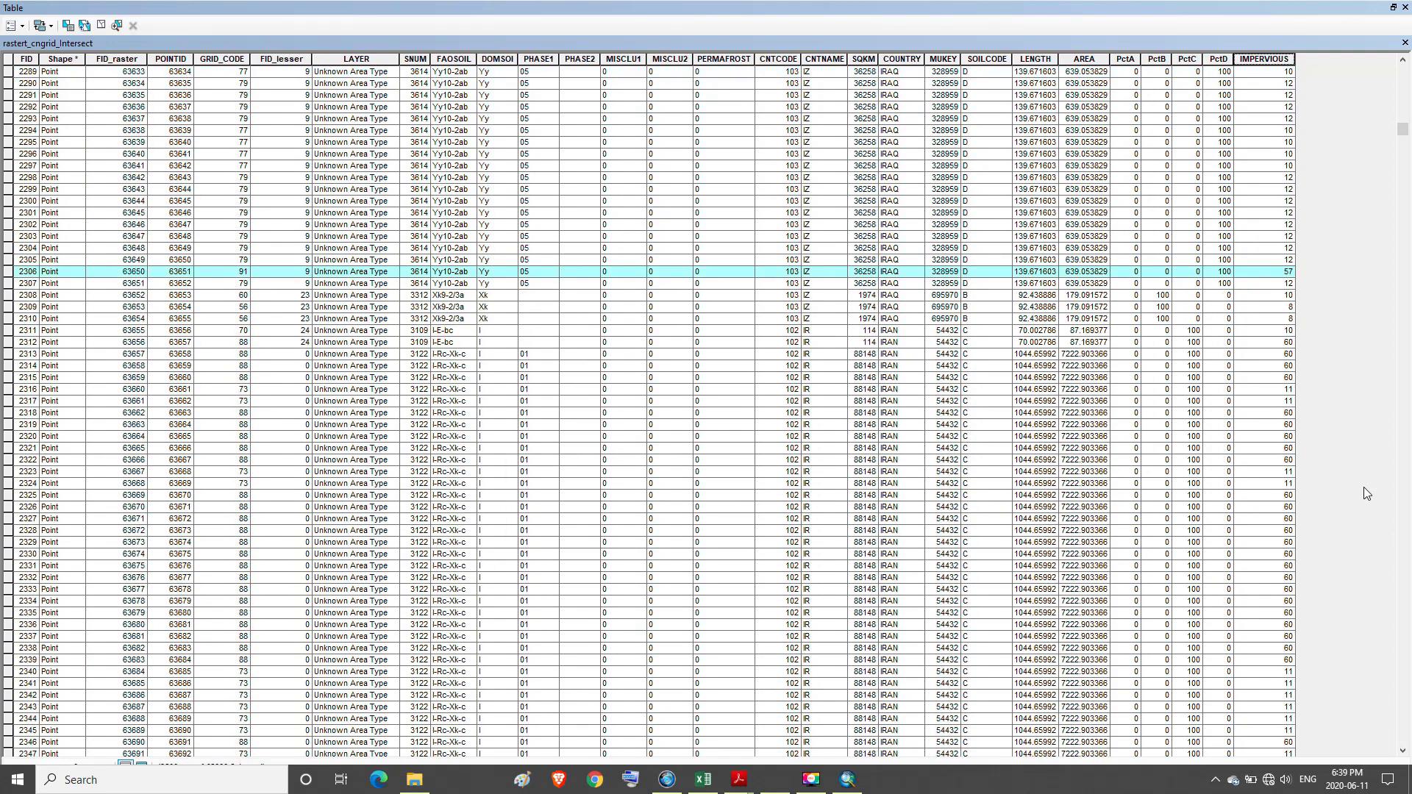
scroll(1364, 487, "down", 12)
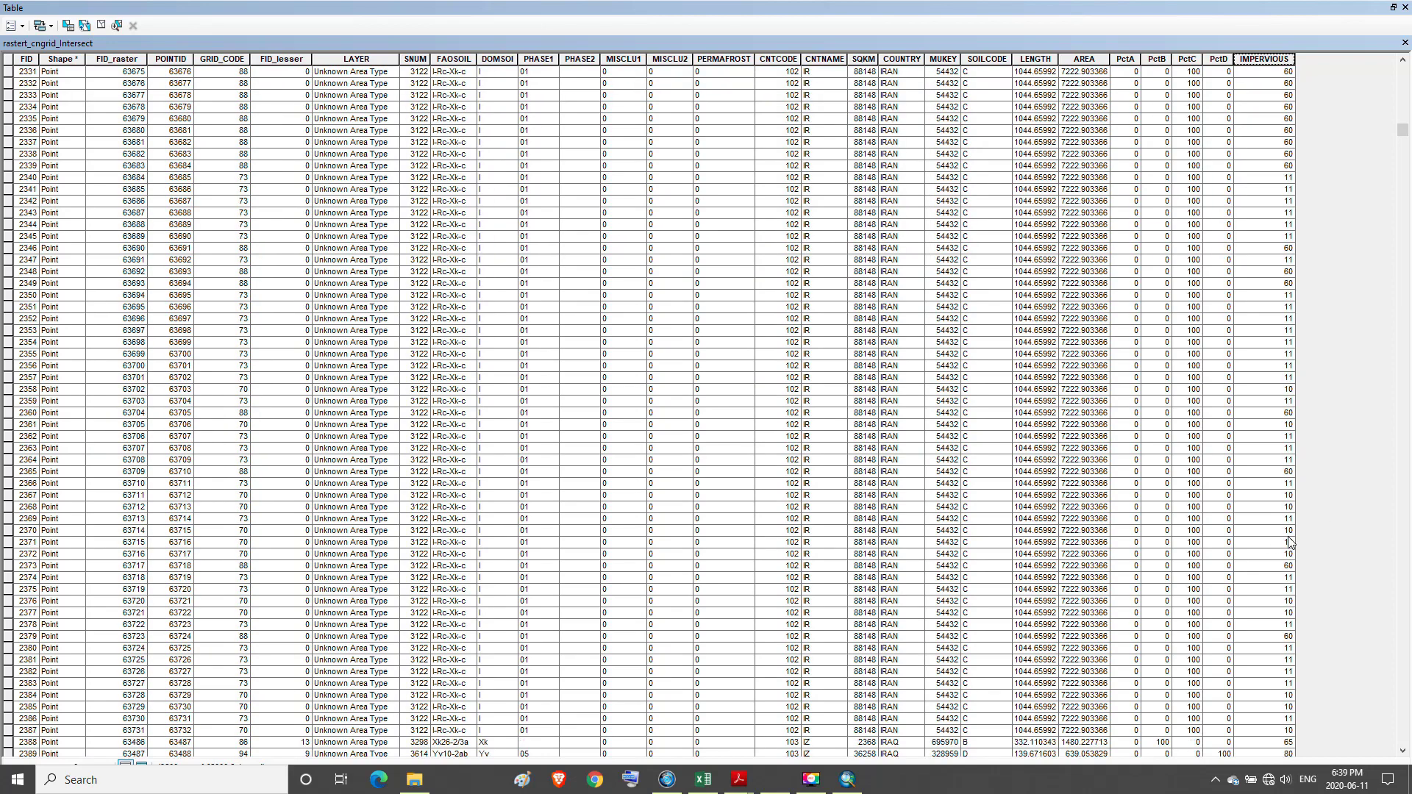
scroll(1323, 527, "down", 20)
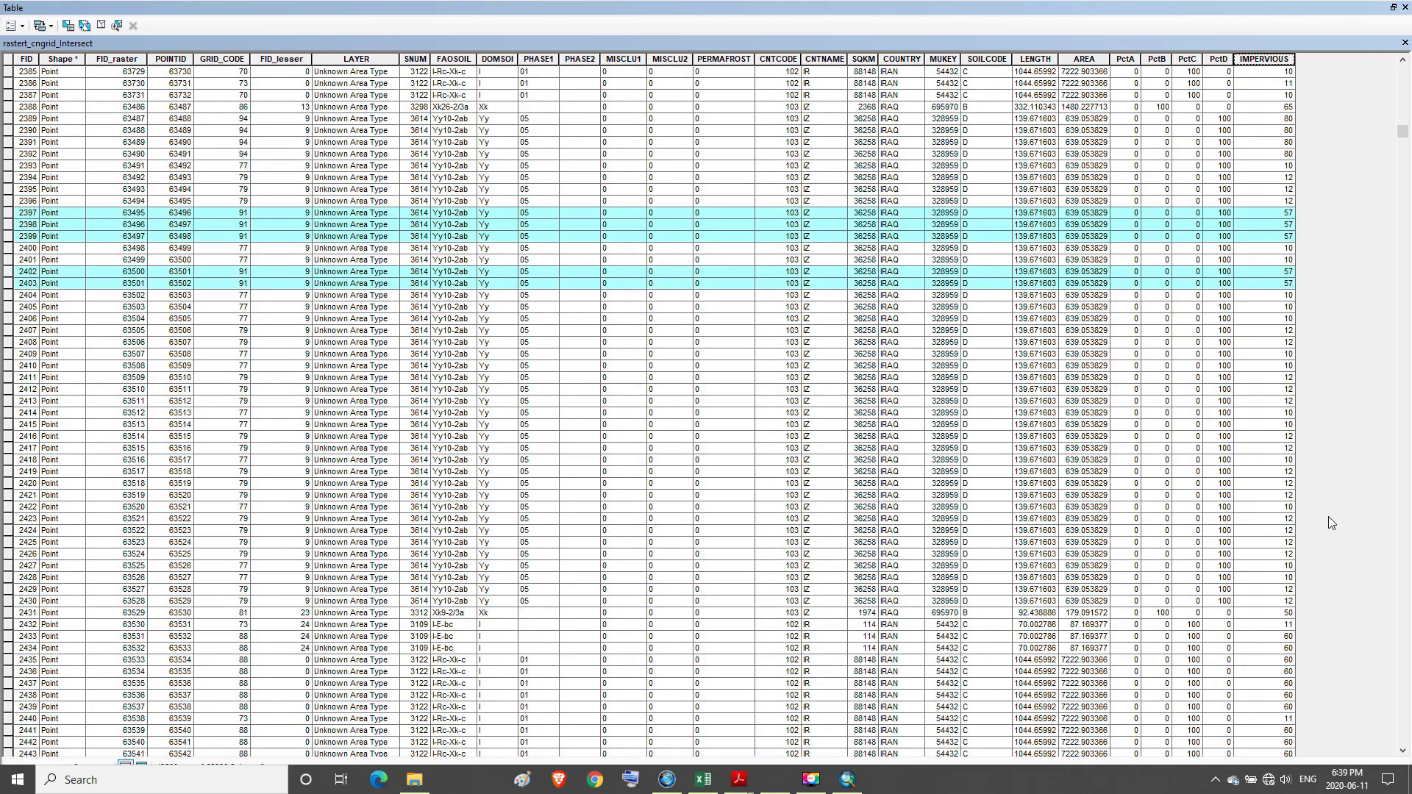
scroll(1328, 511, "down", 20)
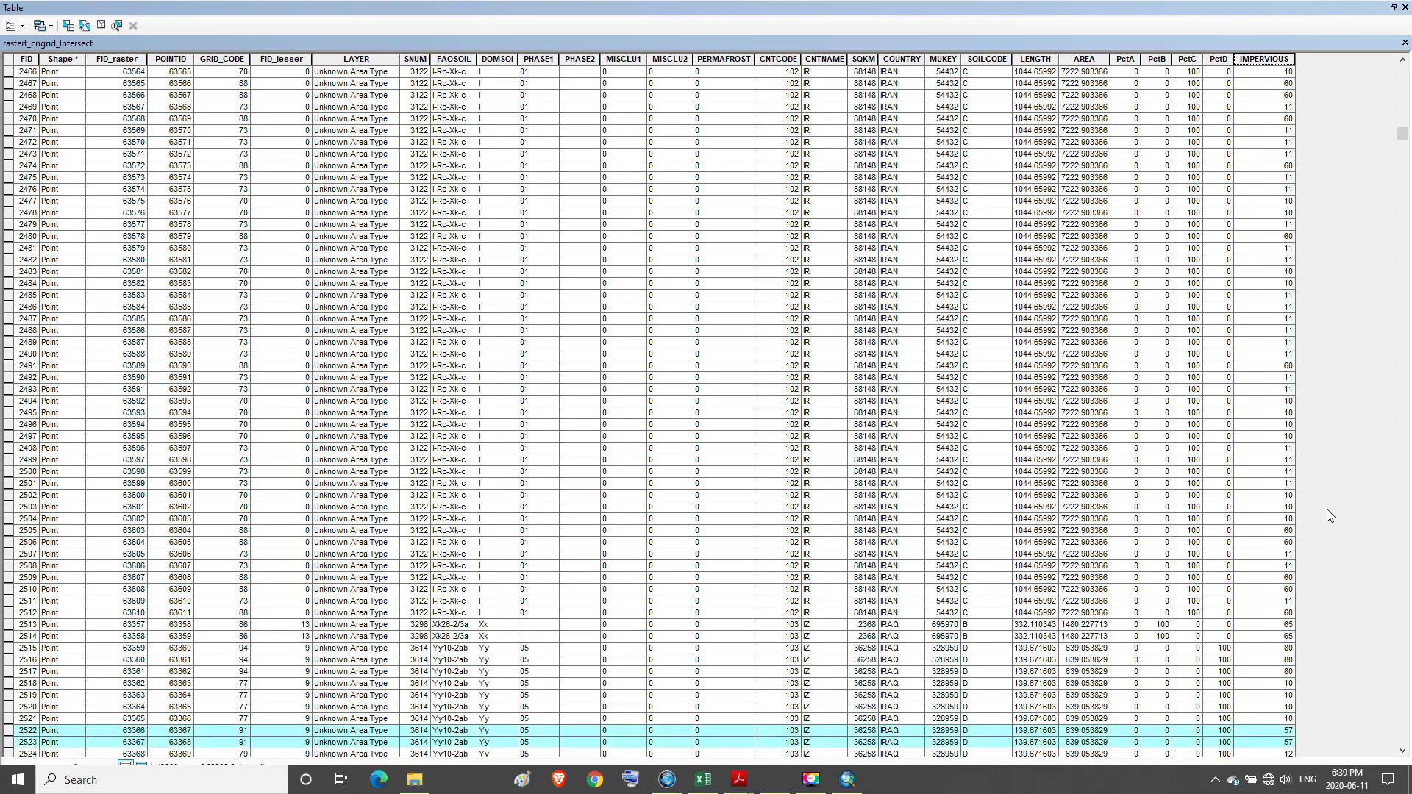
scroll(1326, 508, "down", 20)
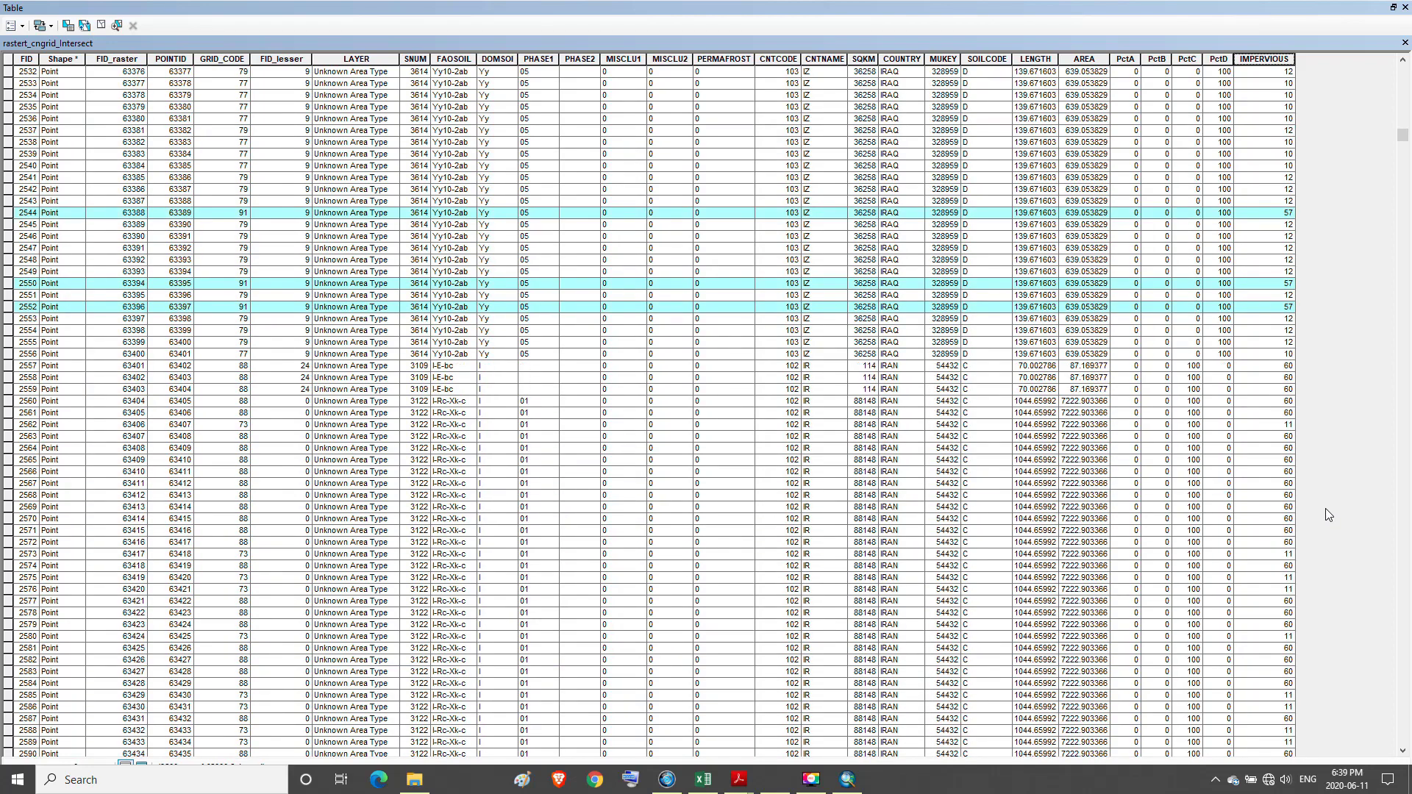
scroll(1326, 509, "down", 20)
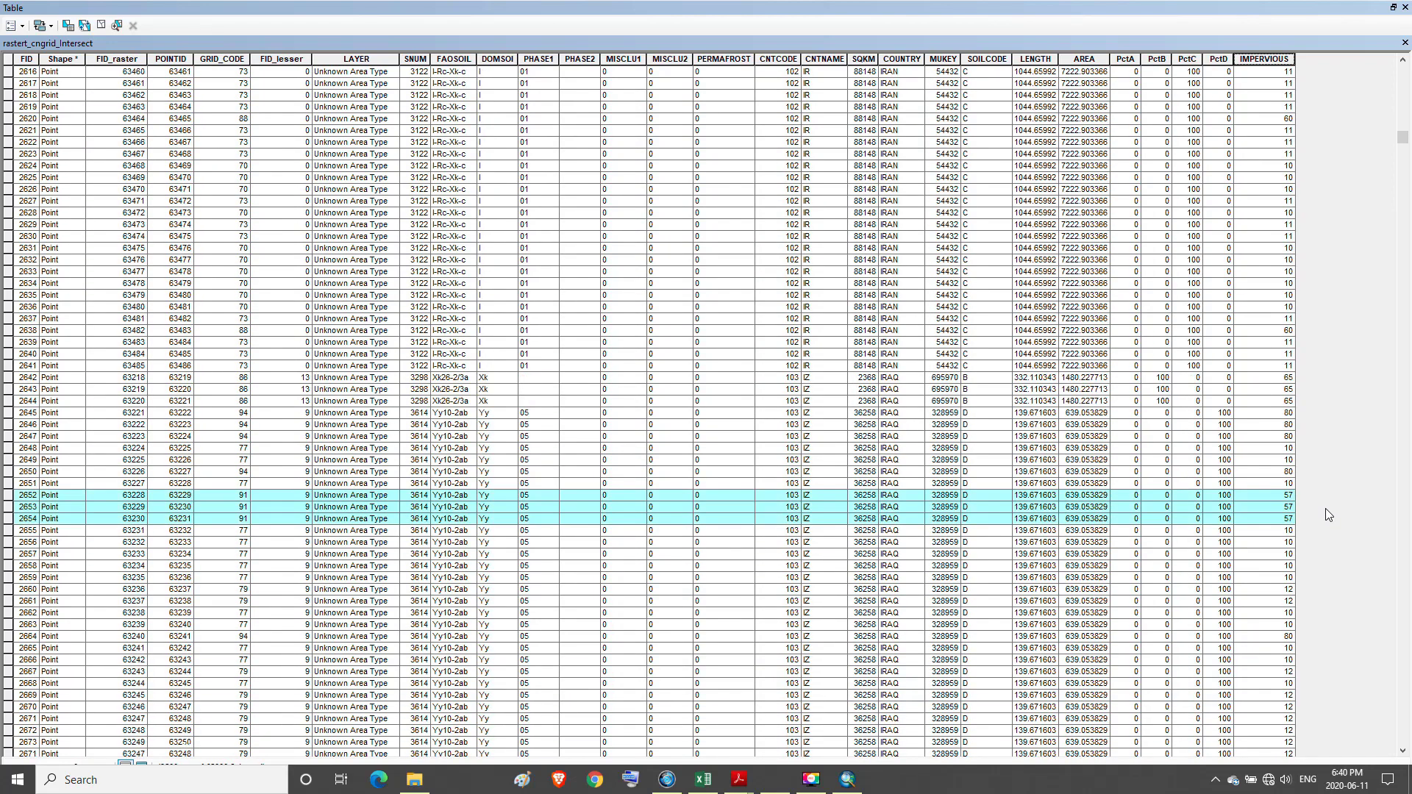
scroll(1325, 509, "down", 20)
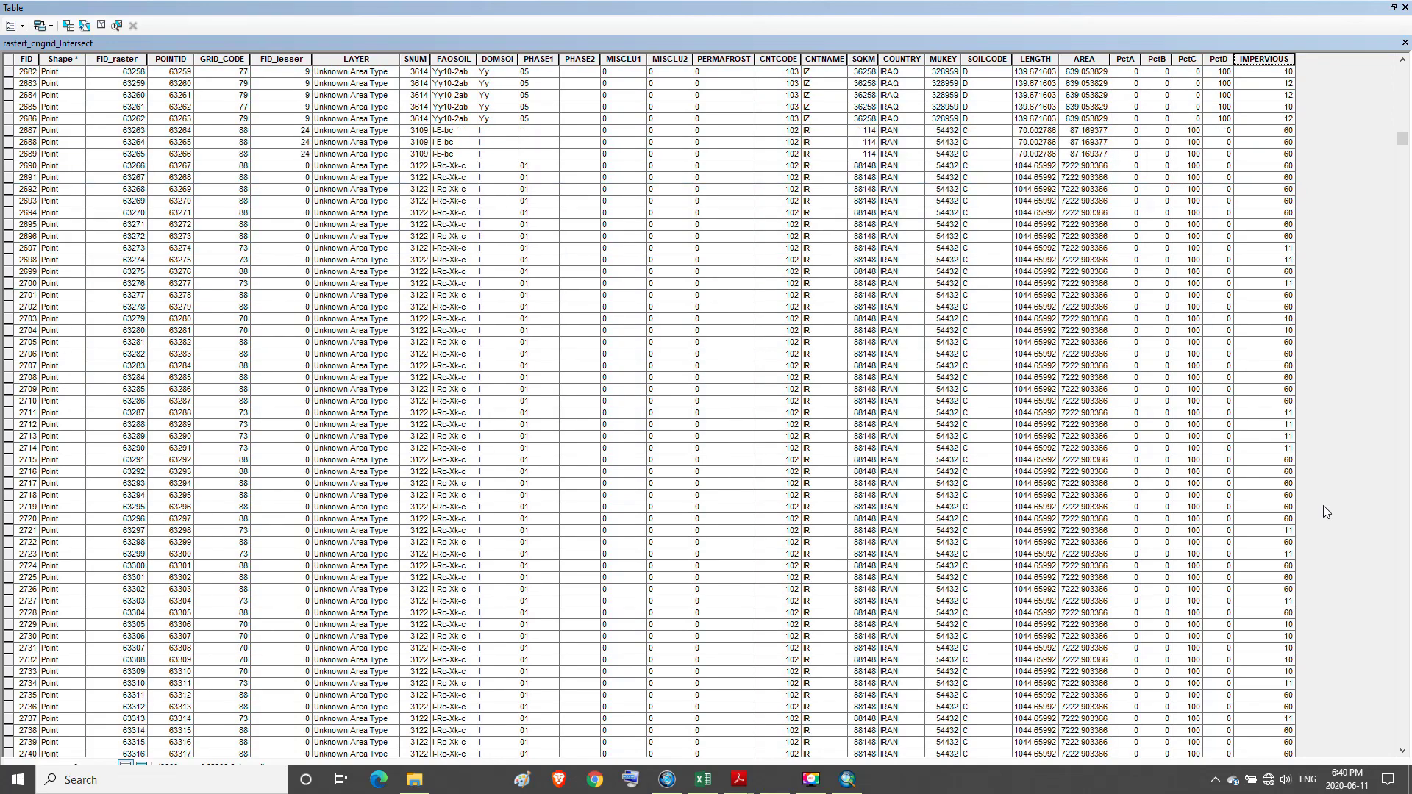
scroll(1323, 506, "down", 20)
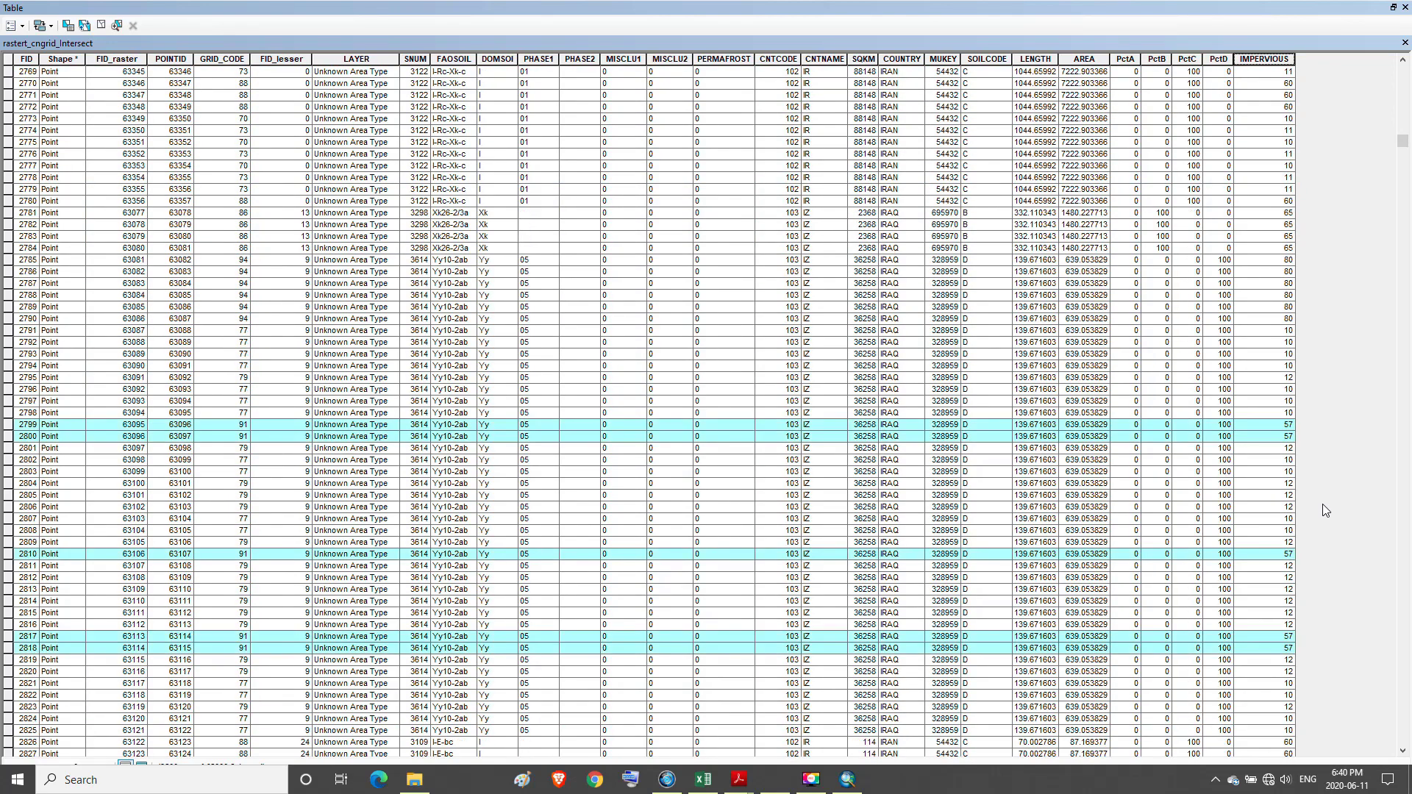
scroll(1322, 505, "down", 20)
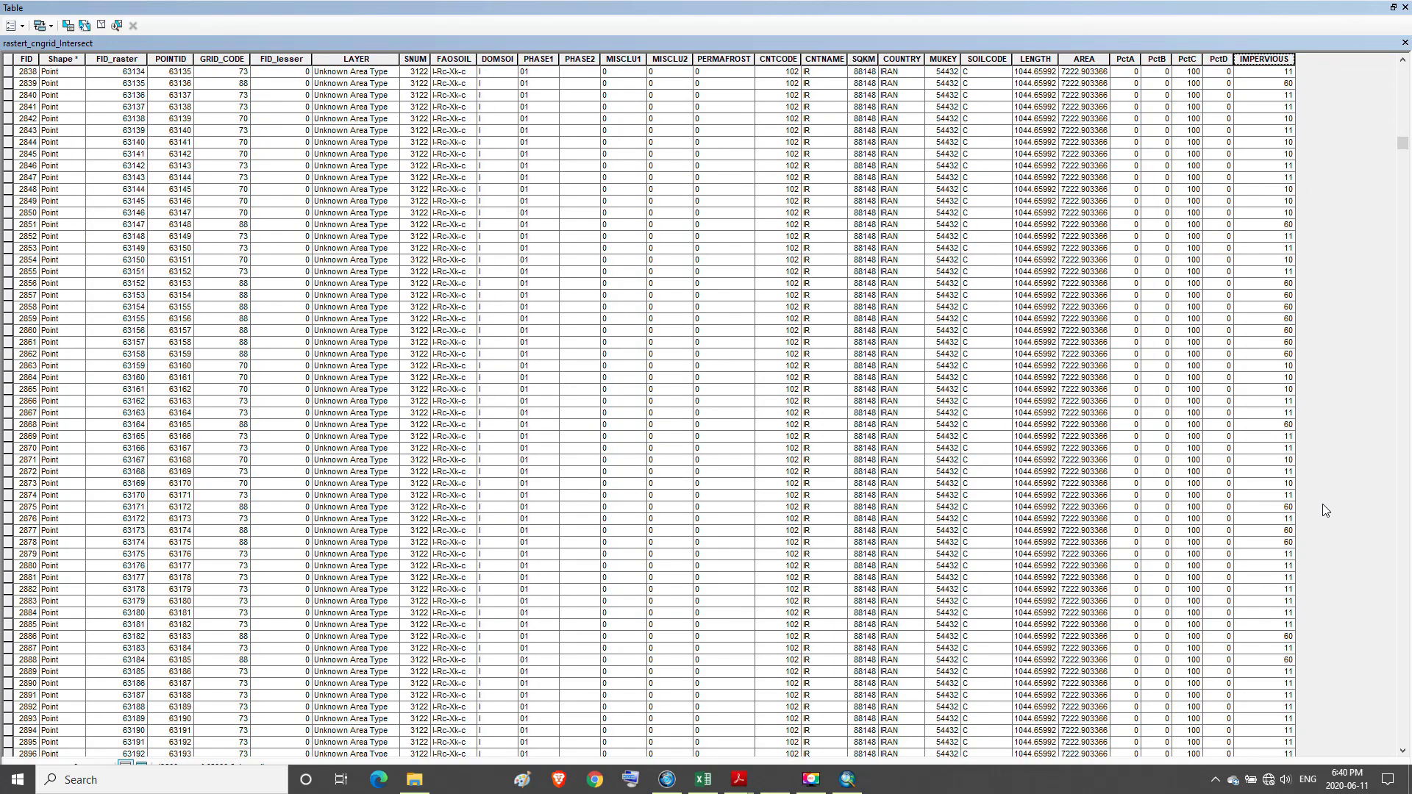
scroll(1322, 502, "down", 18)
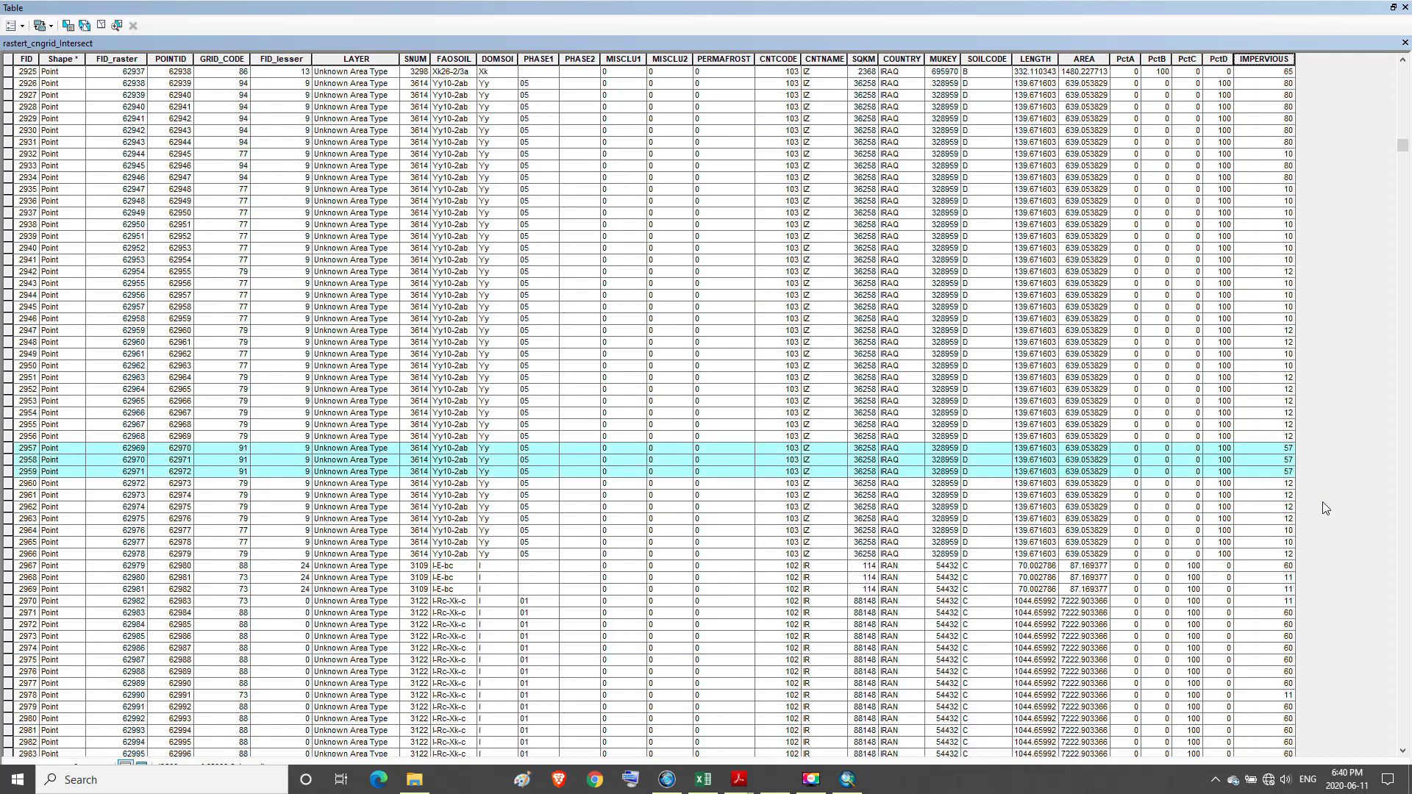
scroll(1322, 503, "down", 13)
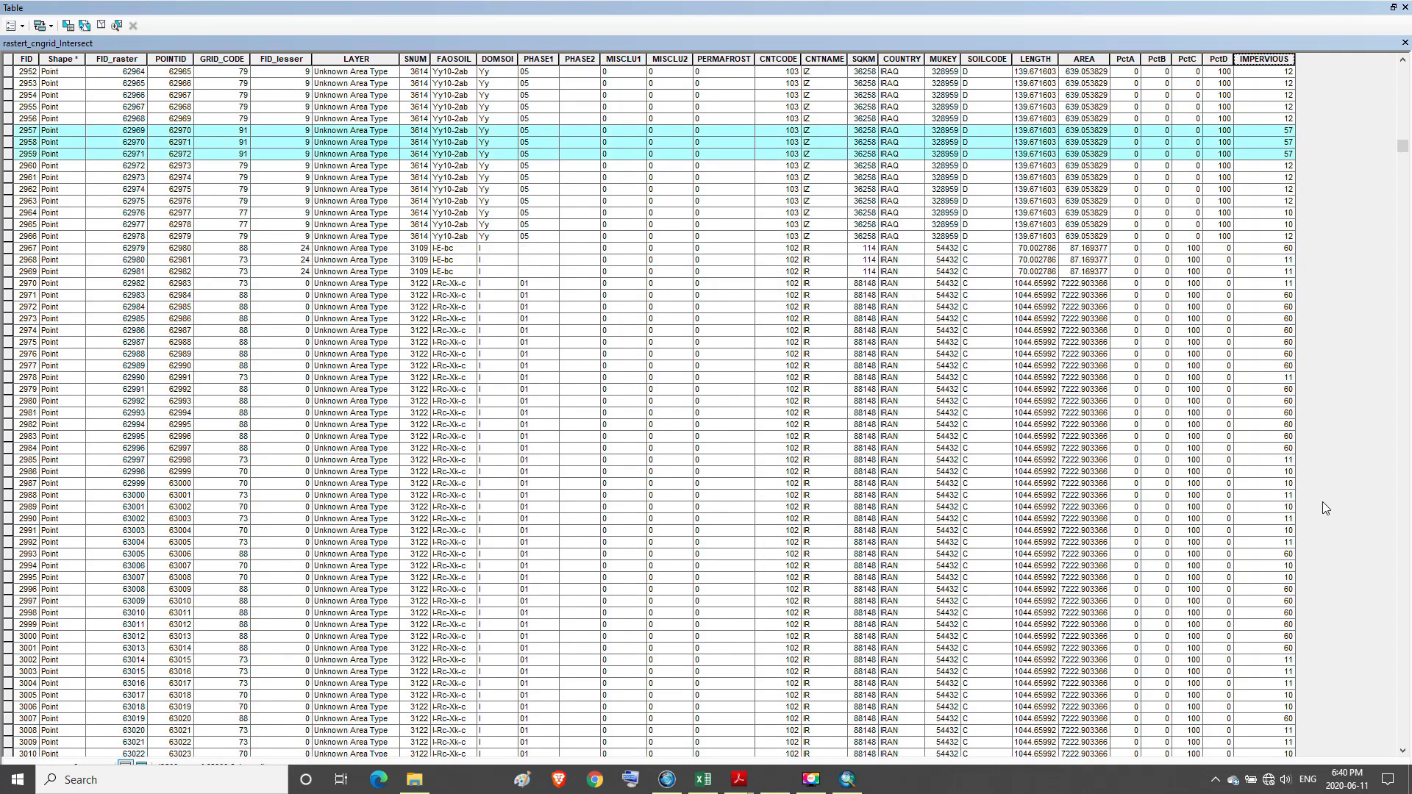
scroll(1321, 500, "down", 20)
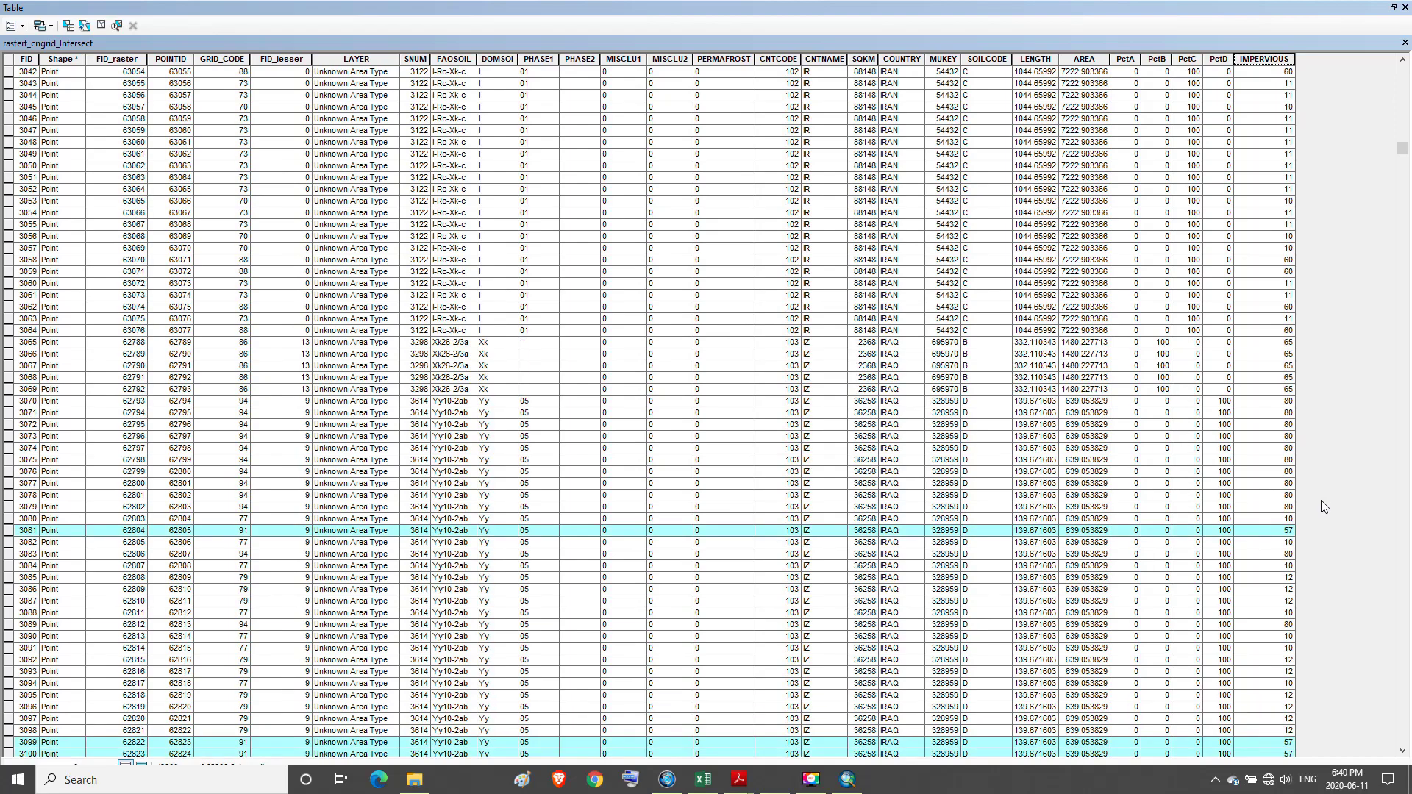
scroll(1321, 497, "down", 20)
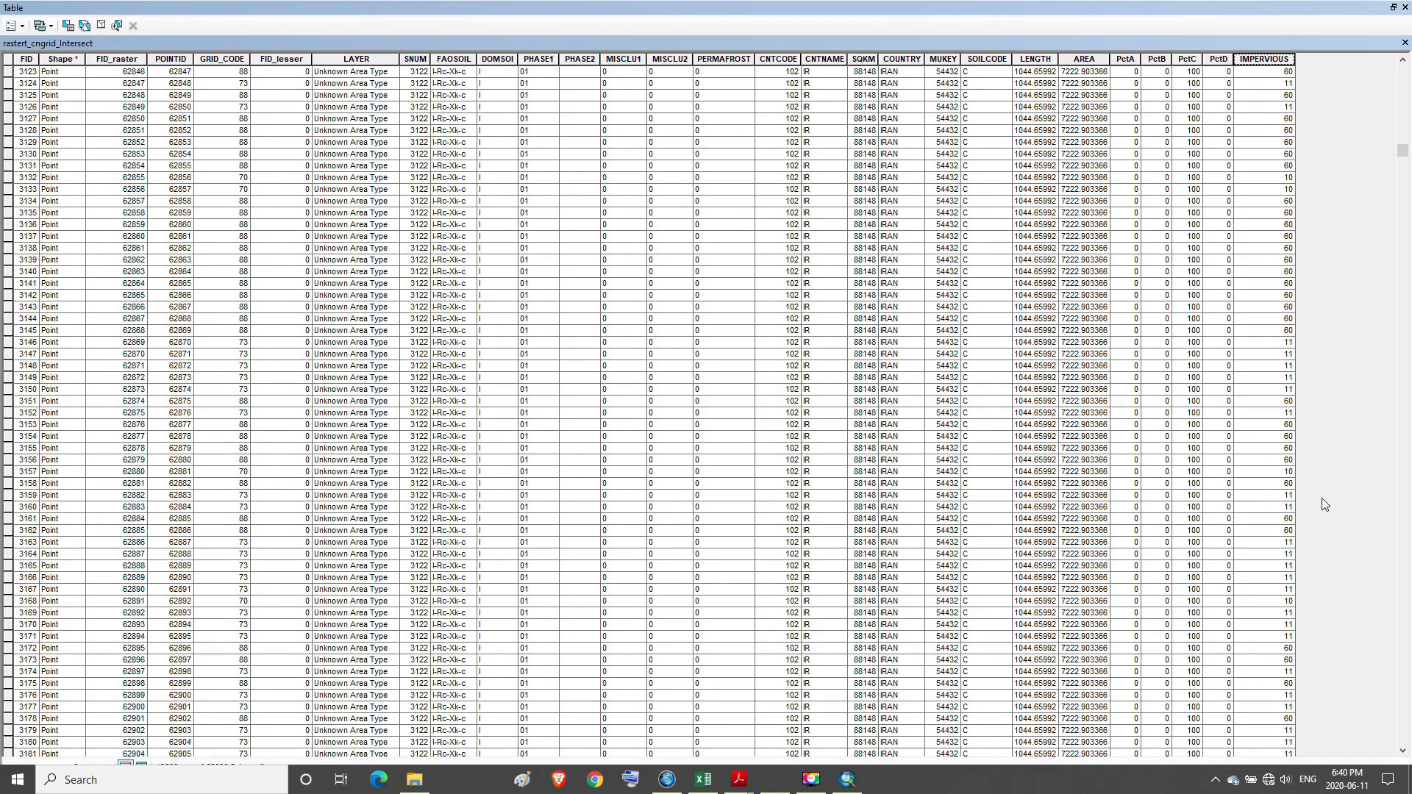
scroll(1321, 497, "down", 20)
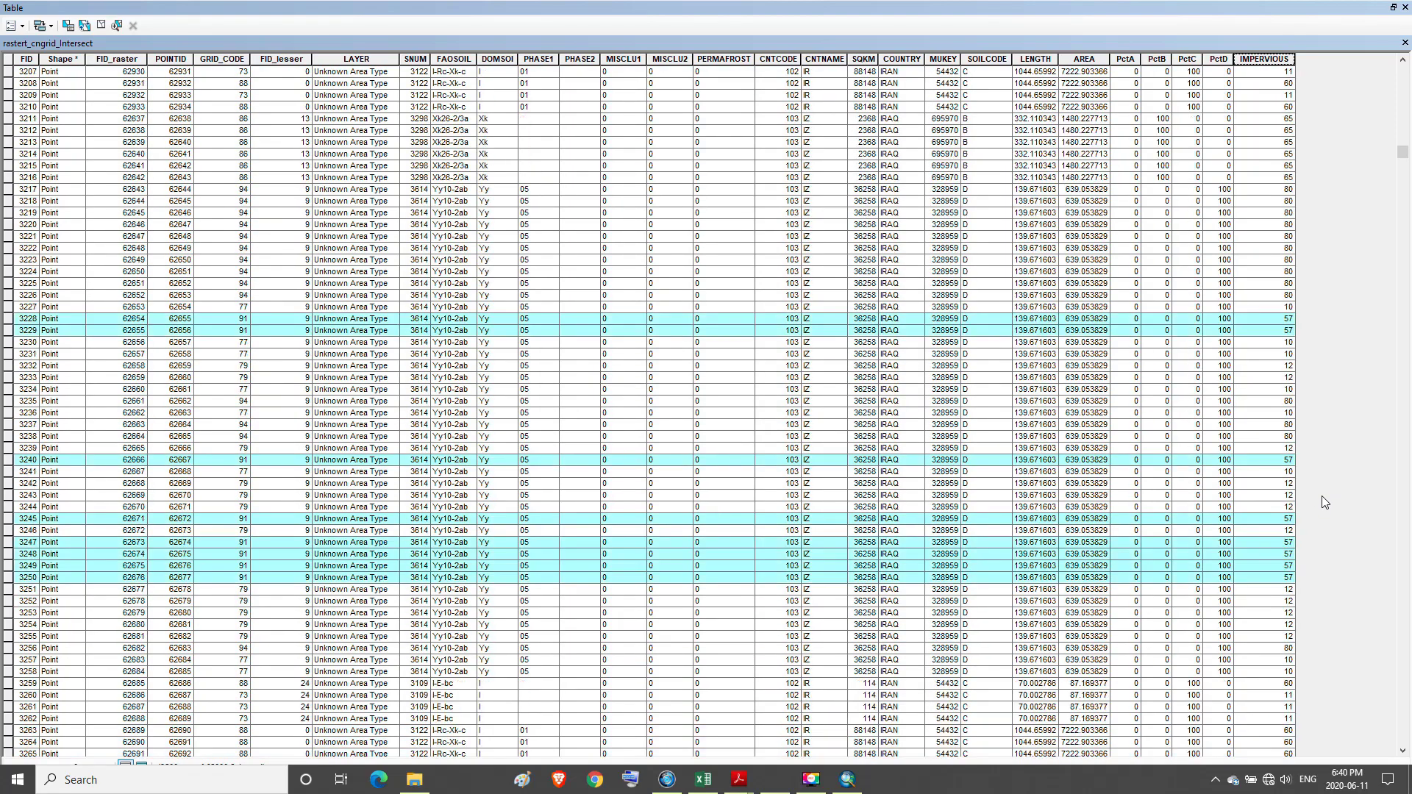
scroll(1321, 496, "down", 20)
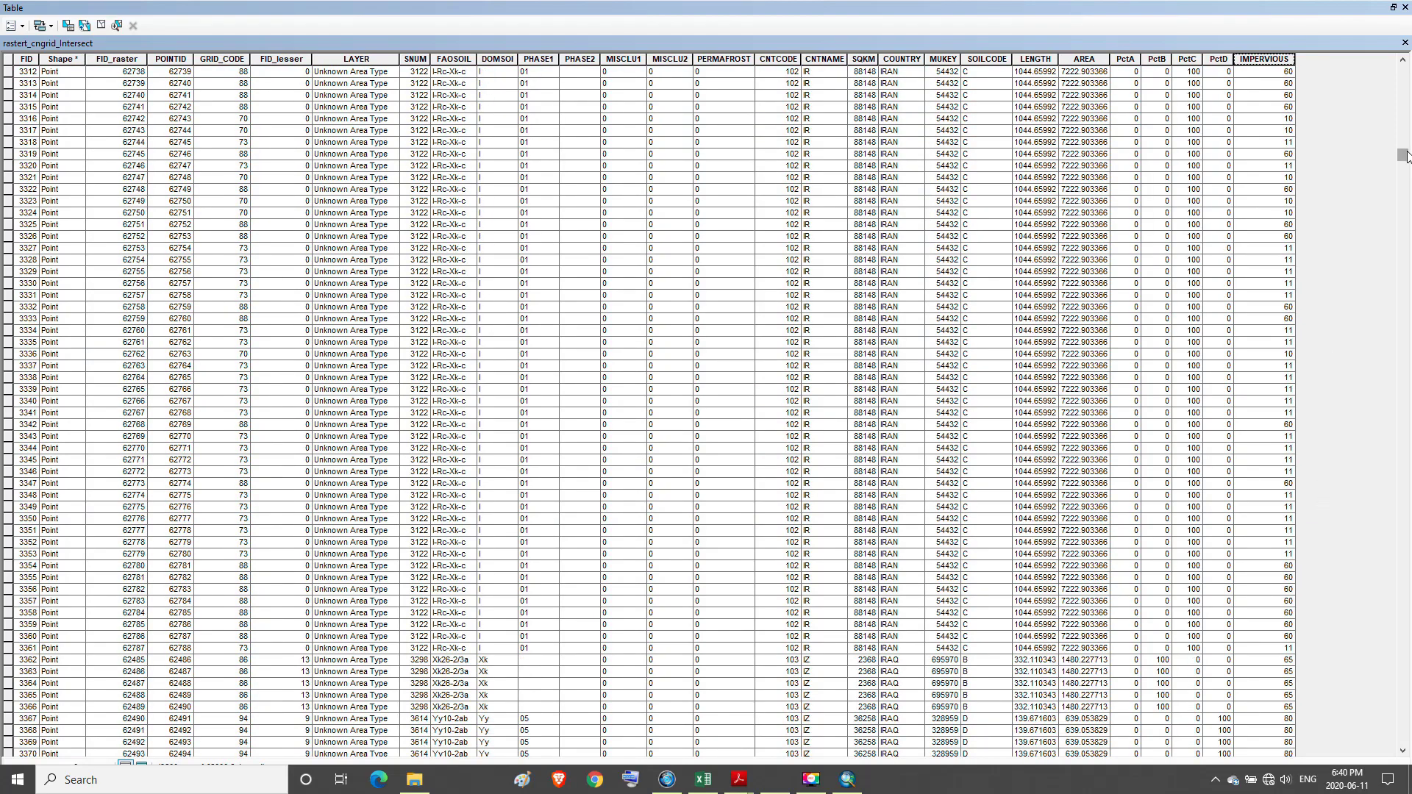
left_click_drag(1405, 155, 1406, 181)
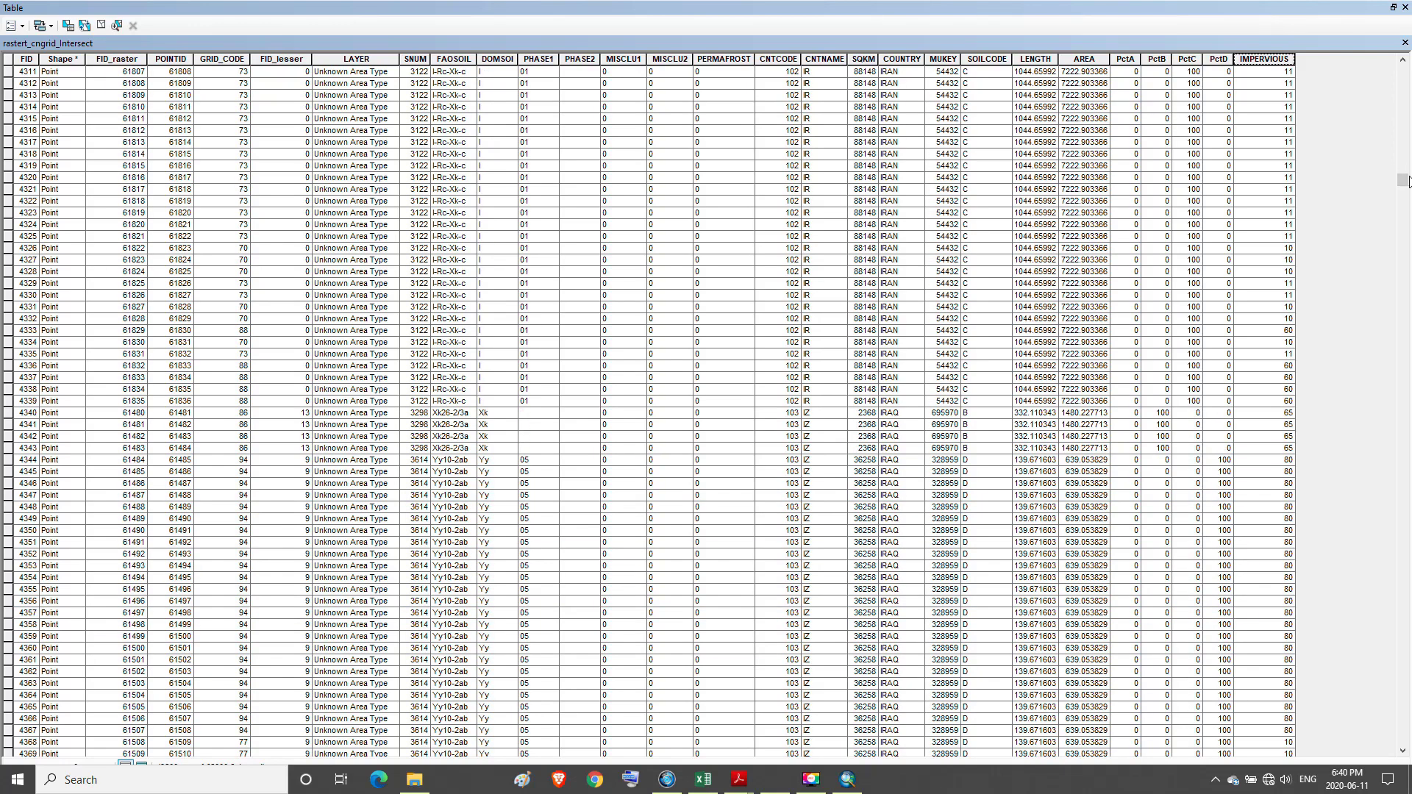
left_click(1393, 8)
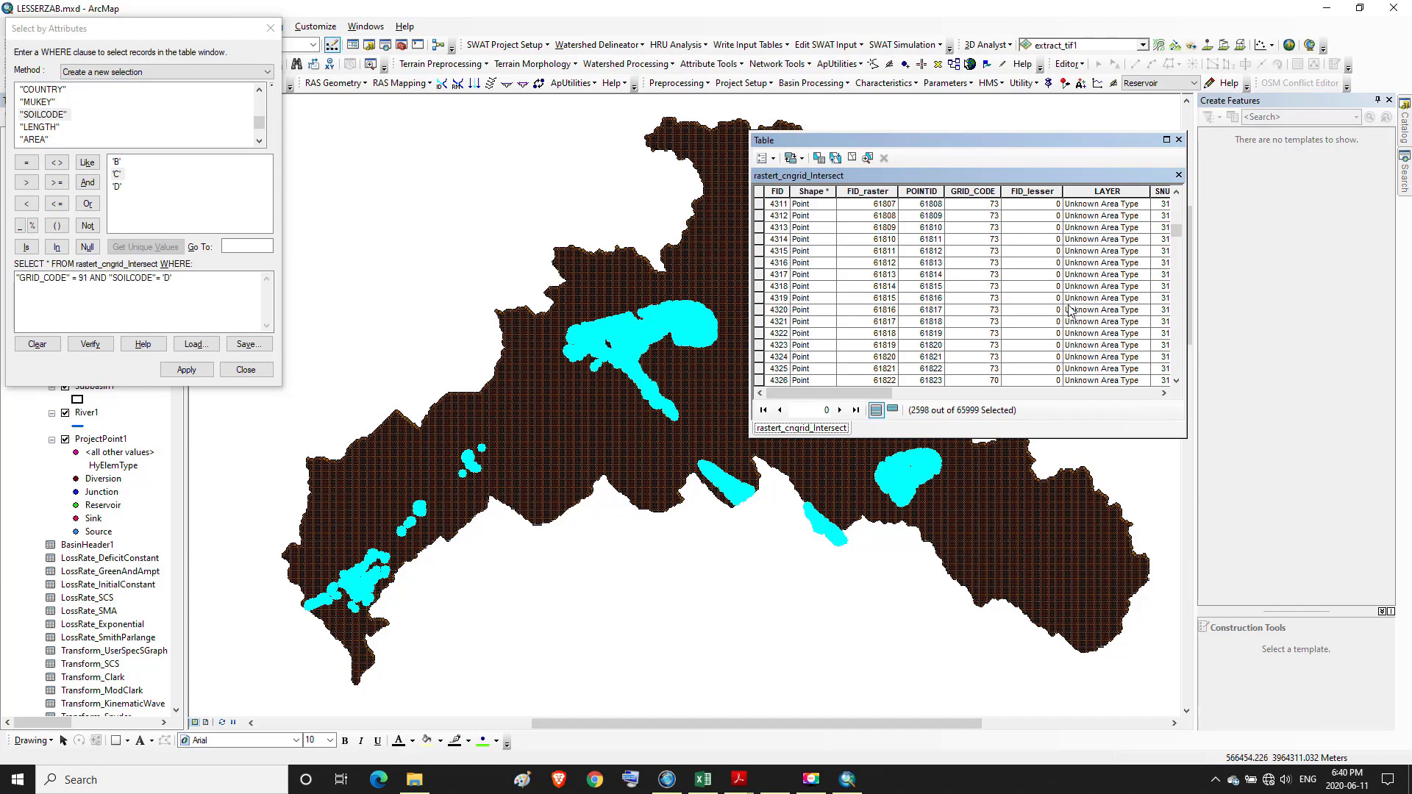
- Replace the selection query with "IMPERVIOUS" = 0 and select the matching records
left_click(189, 280)
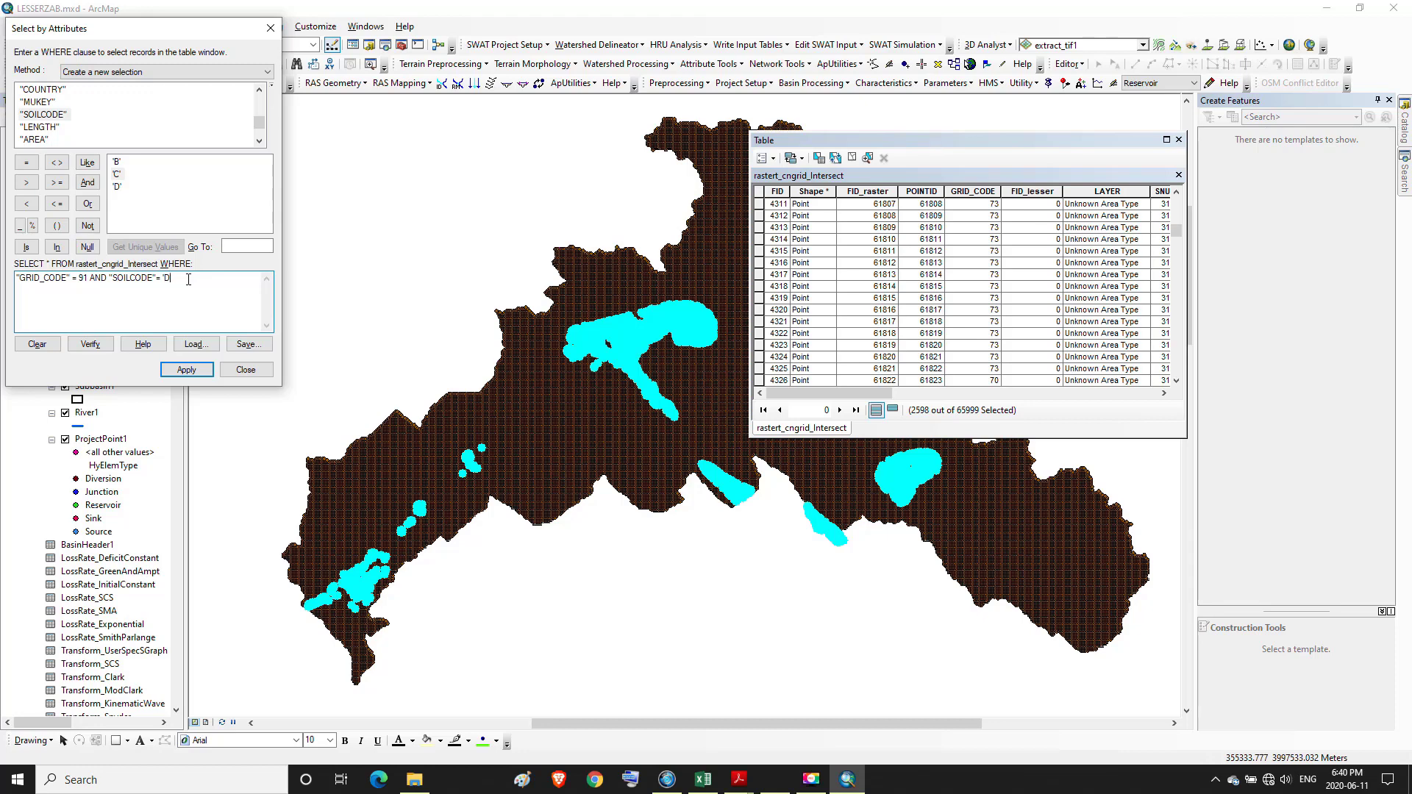
key("BackSpace")
key("BackSpace")
key("BackSpace")
key("BackSpace")
key("BackSpace")
key("BackSpace")
key("BackSpace")
key("BackSpace")
key("BackSpace")
key("BackSpace")
key("BackSpace")
key("BackSpace")
key("BackSpace")
key("BackSpace")
key("BackSpace")
key("BackSpace")
key("BackSpace")
key("BackSpace")
key("BackSpace")
key("BackSpace")
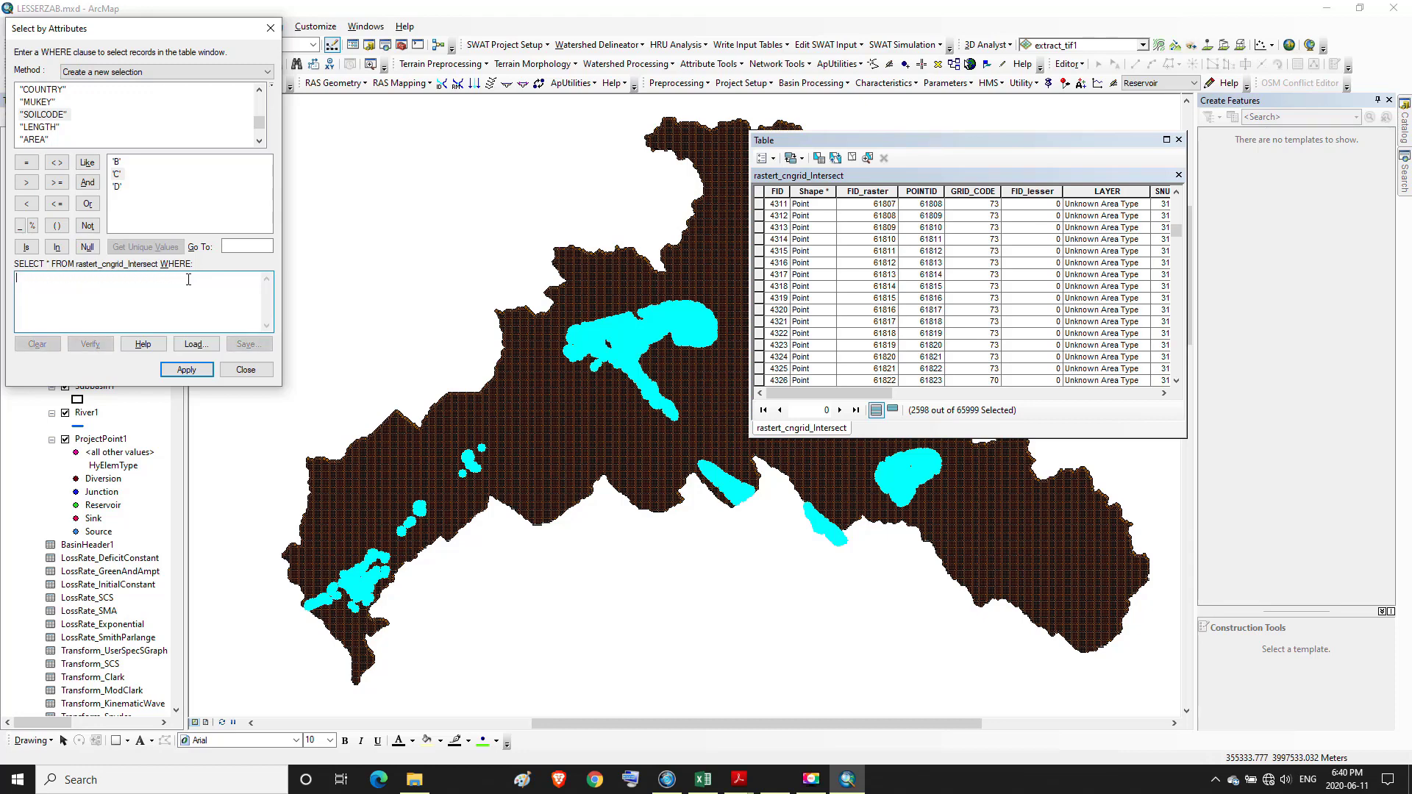
mouse_move(262, 121)
left_mouse_down()
mouse_move(263, 153)
mouse_move(260, 126)
mouse_move(259, 138)
left_mouse_up()
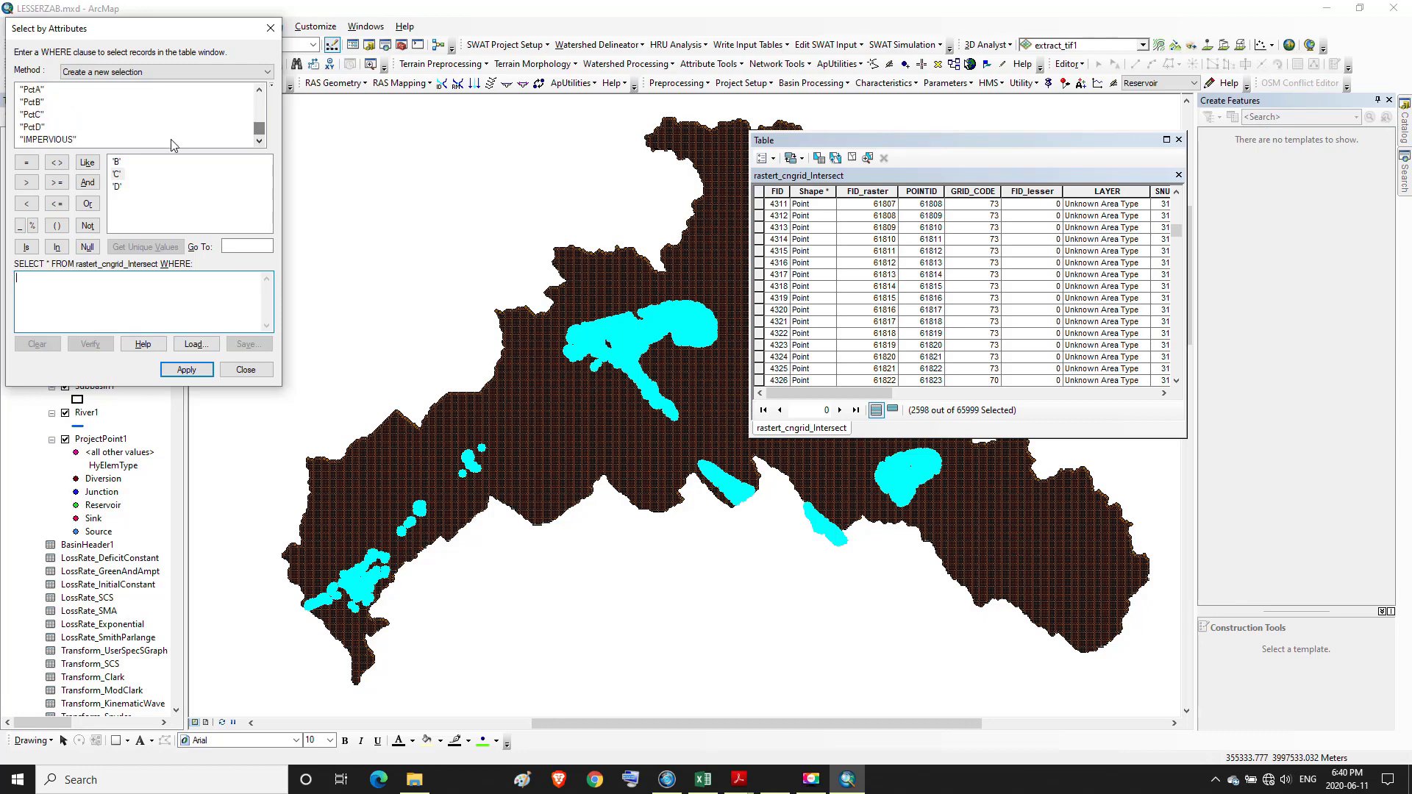
double_click(55, 139)
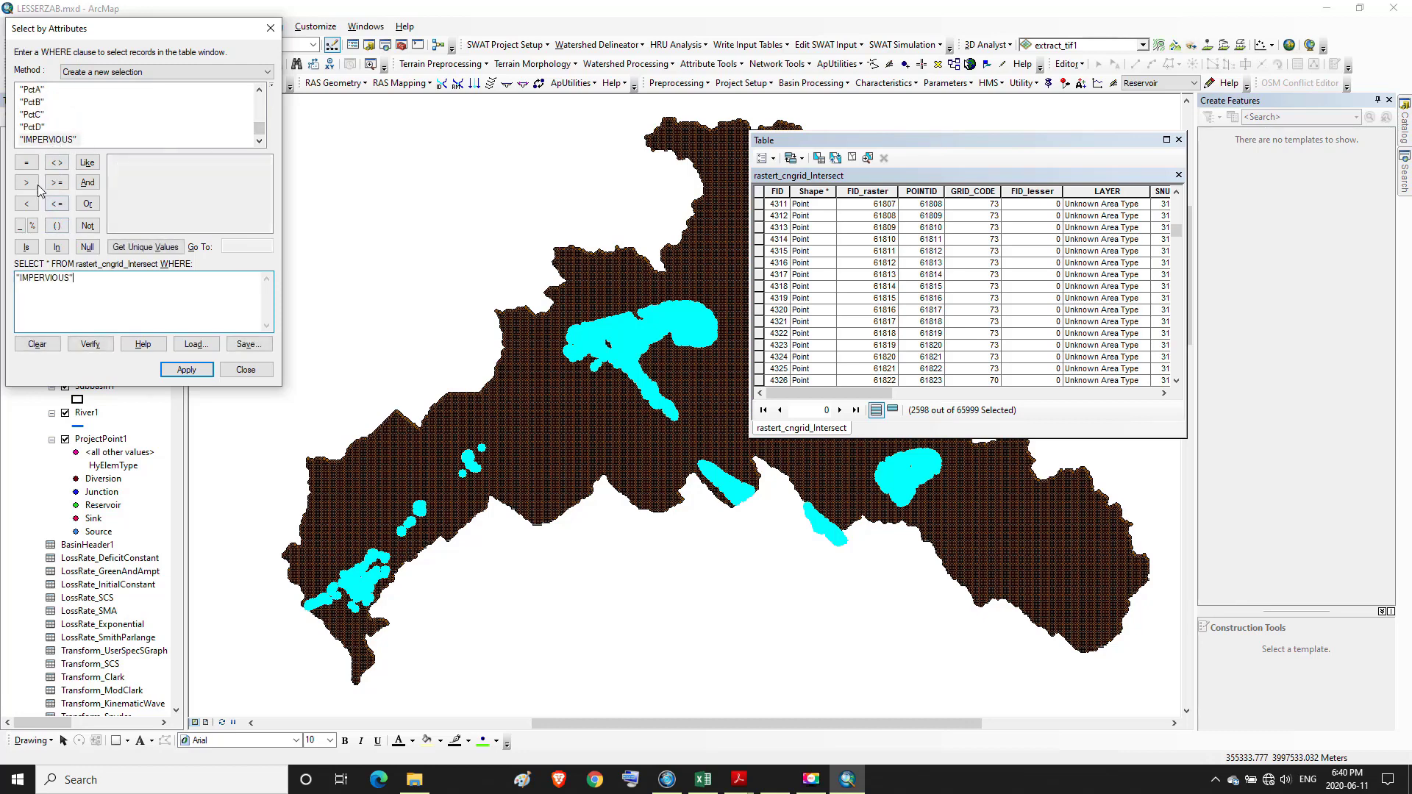
left_click(118, 251)
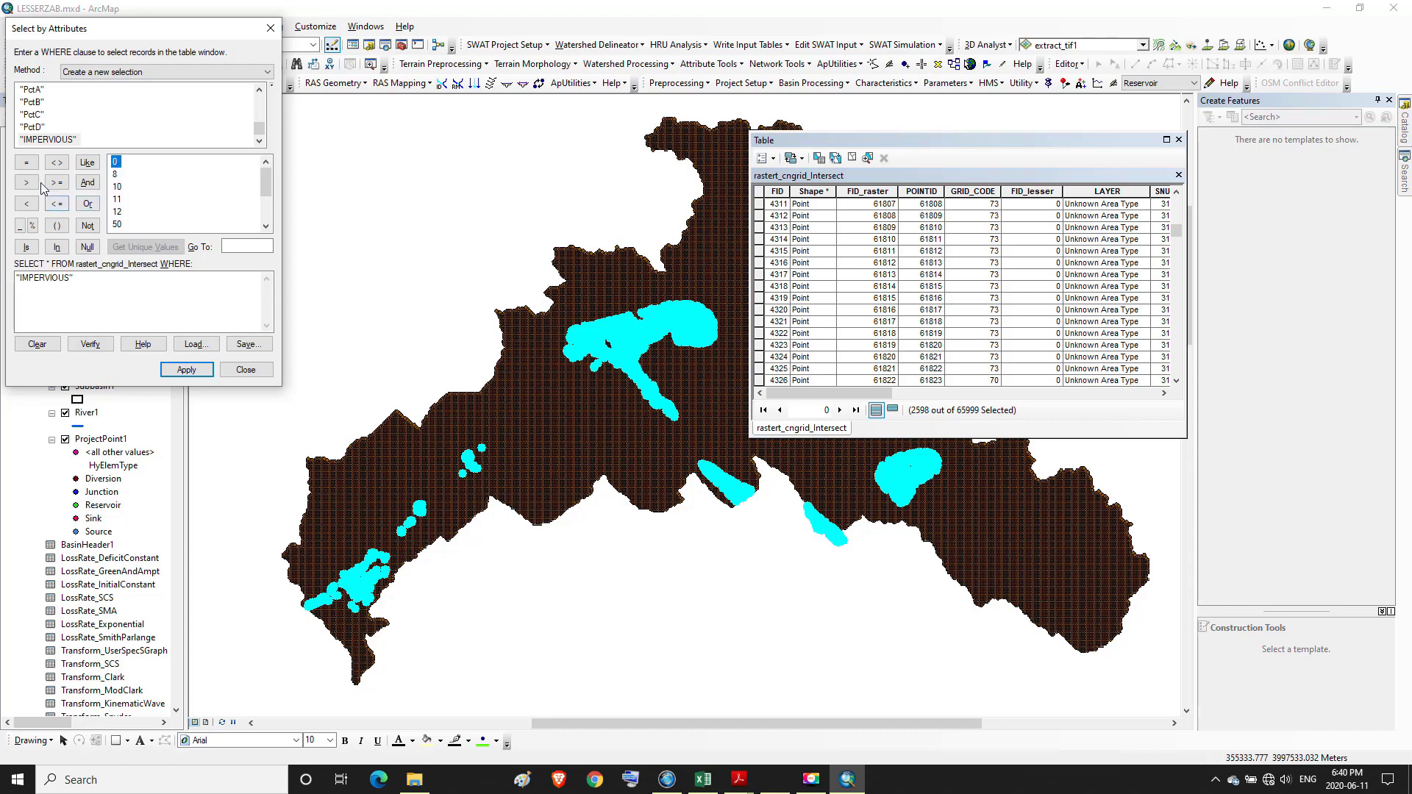
left_click(27, 162)
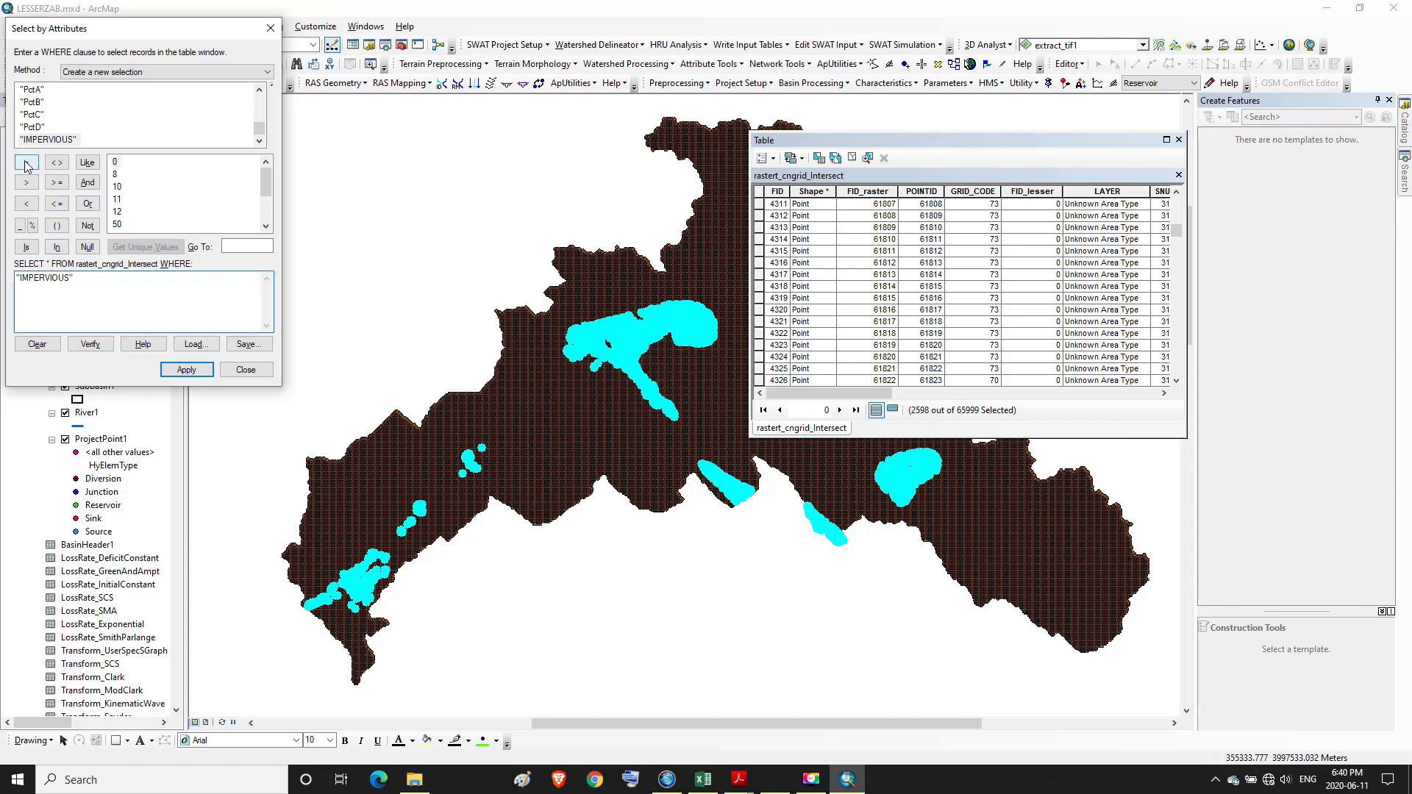
double_click(118, 165)
left_click(187, 370)
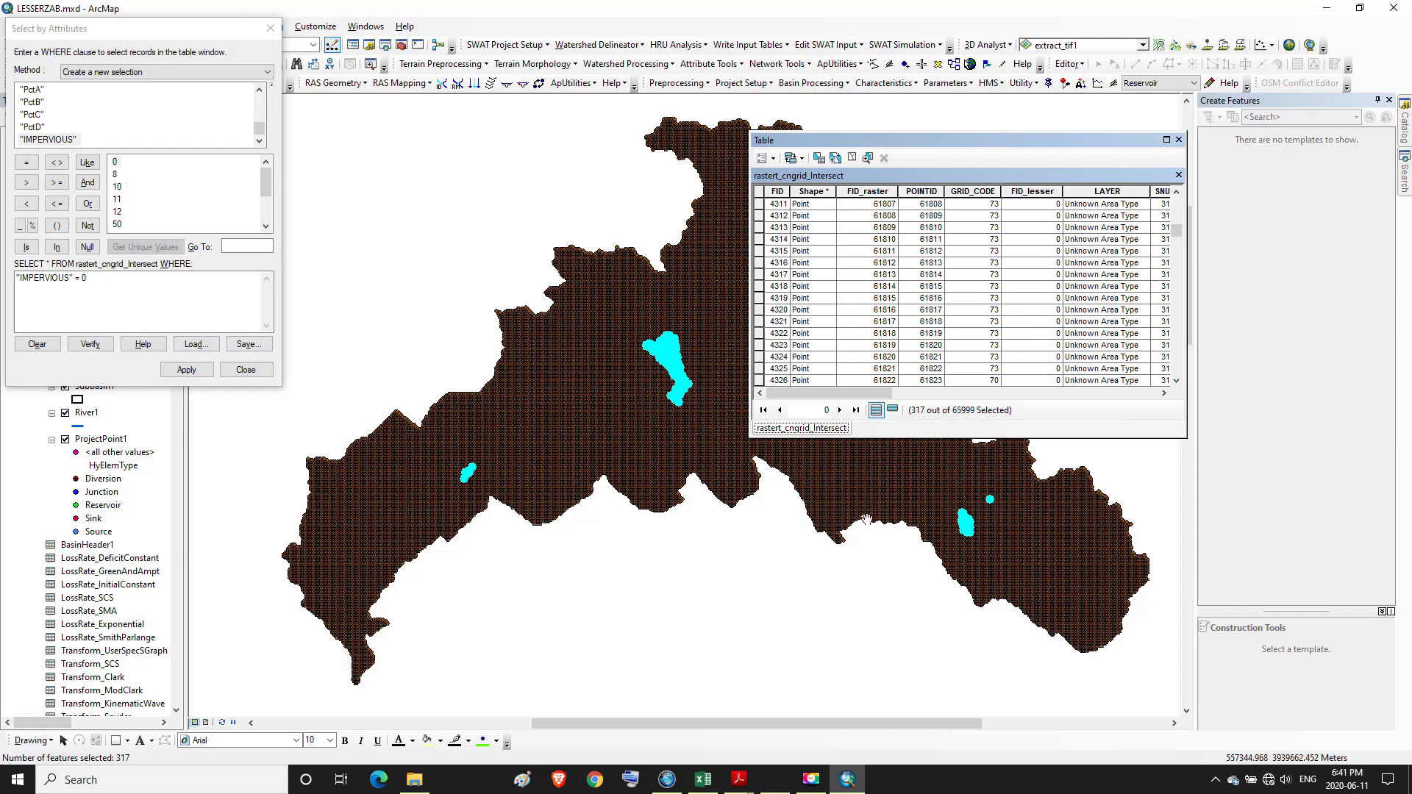
- Enlarge the table and check the SOILCODE and GRID_CODE of the selected records, including FID 12331 and 12333
left_click(1167, 141)
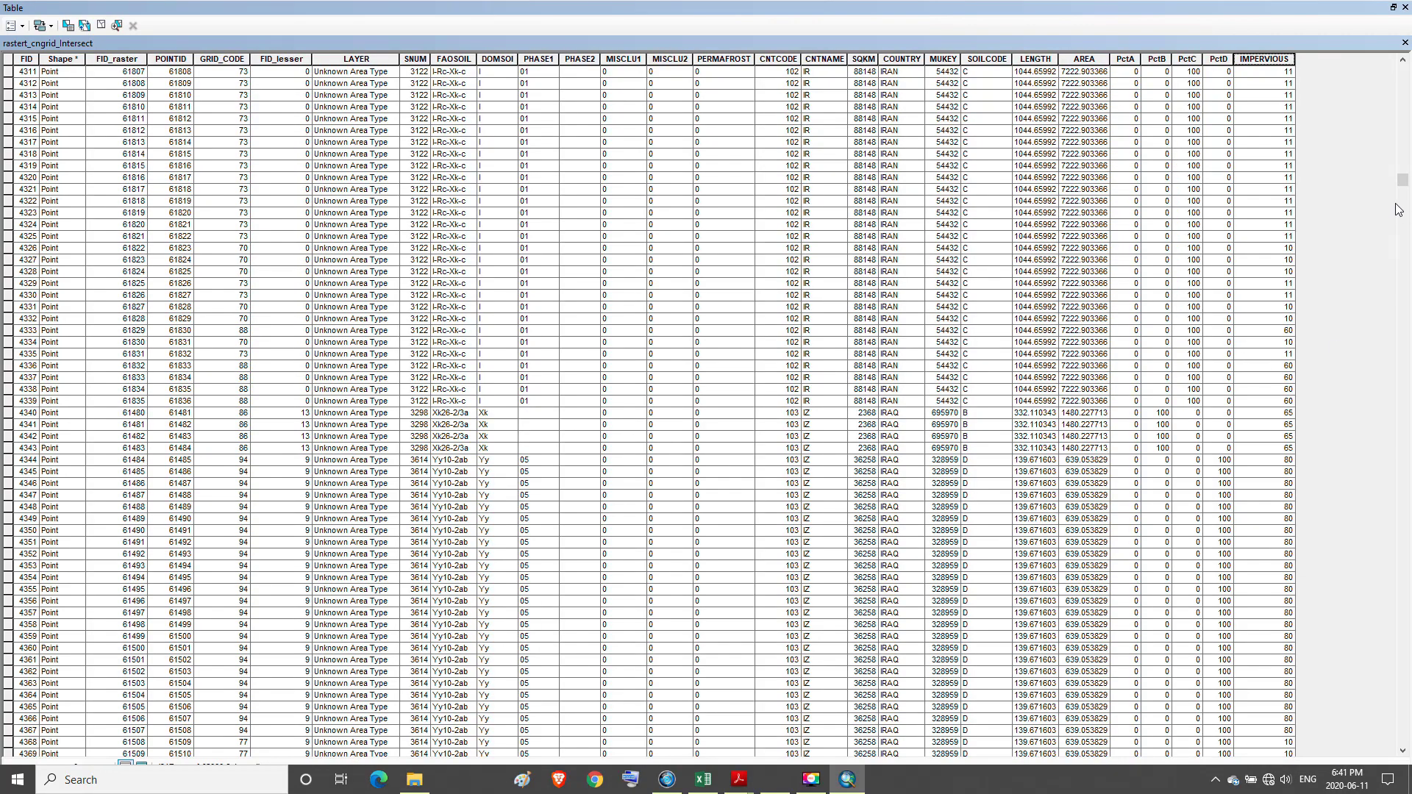
left_click_drag(1405, 182, 1404, 382)
scroll(1328, 417, "down", 1)
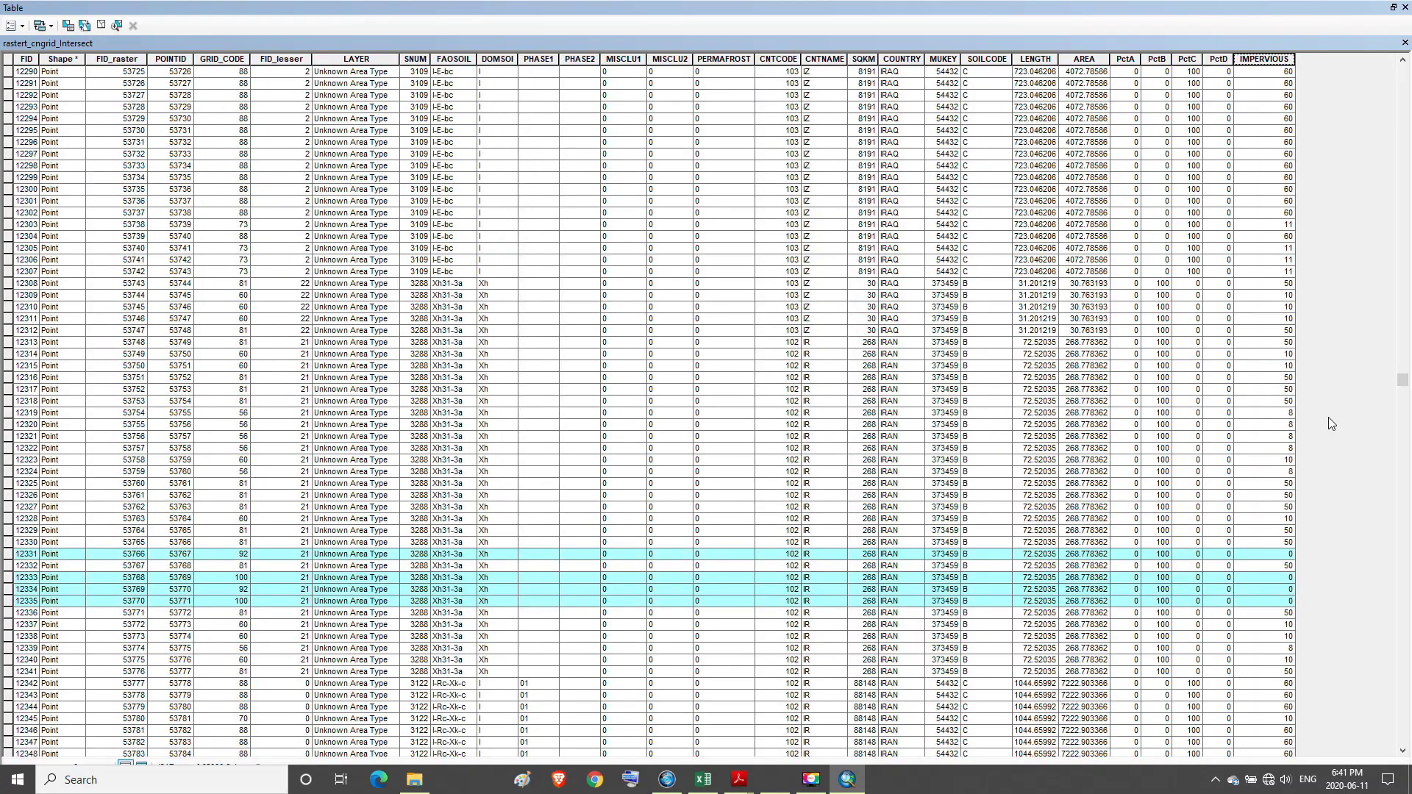
left_click(986, 556)
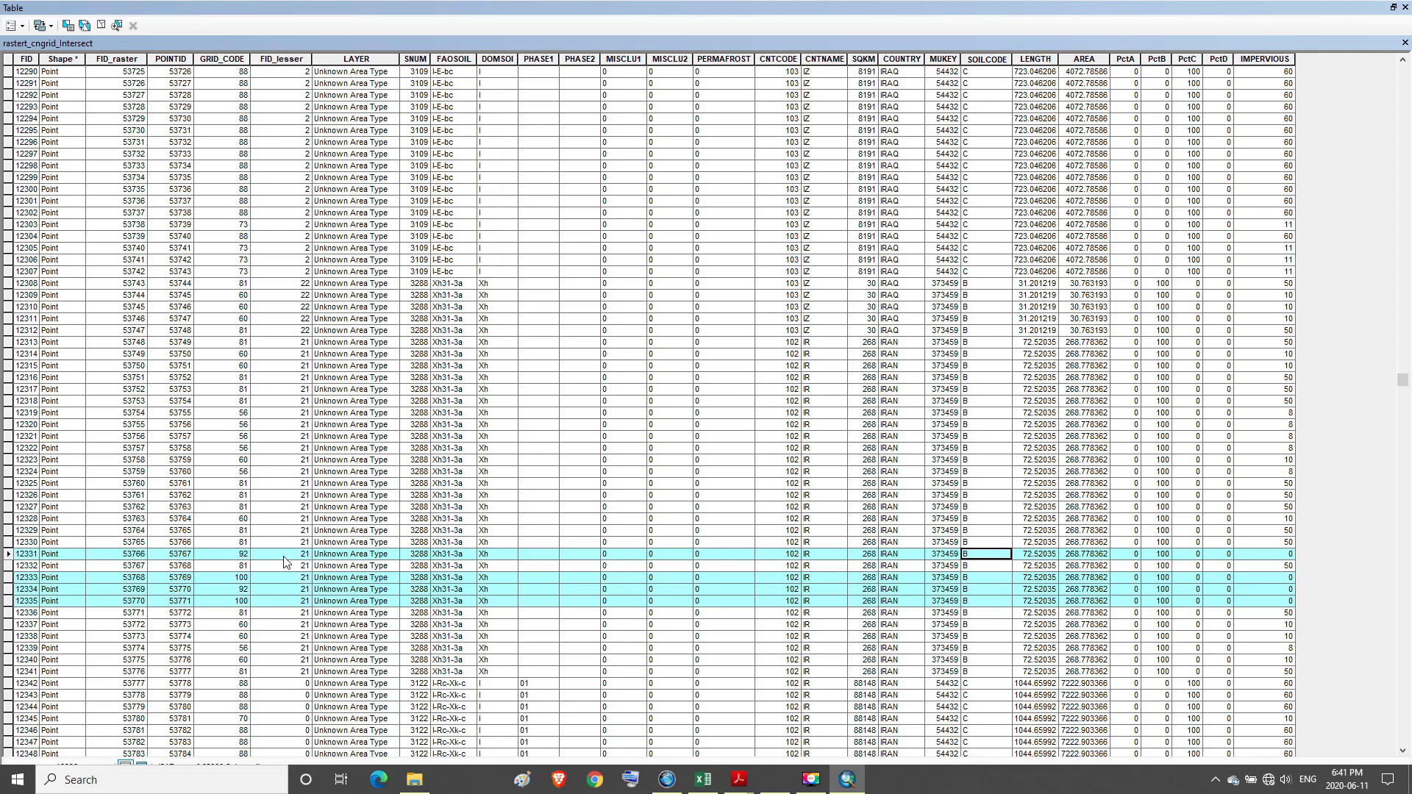
left_click(236, 556)
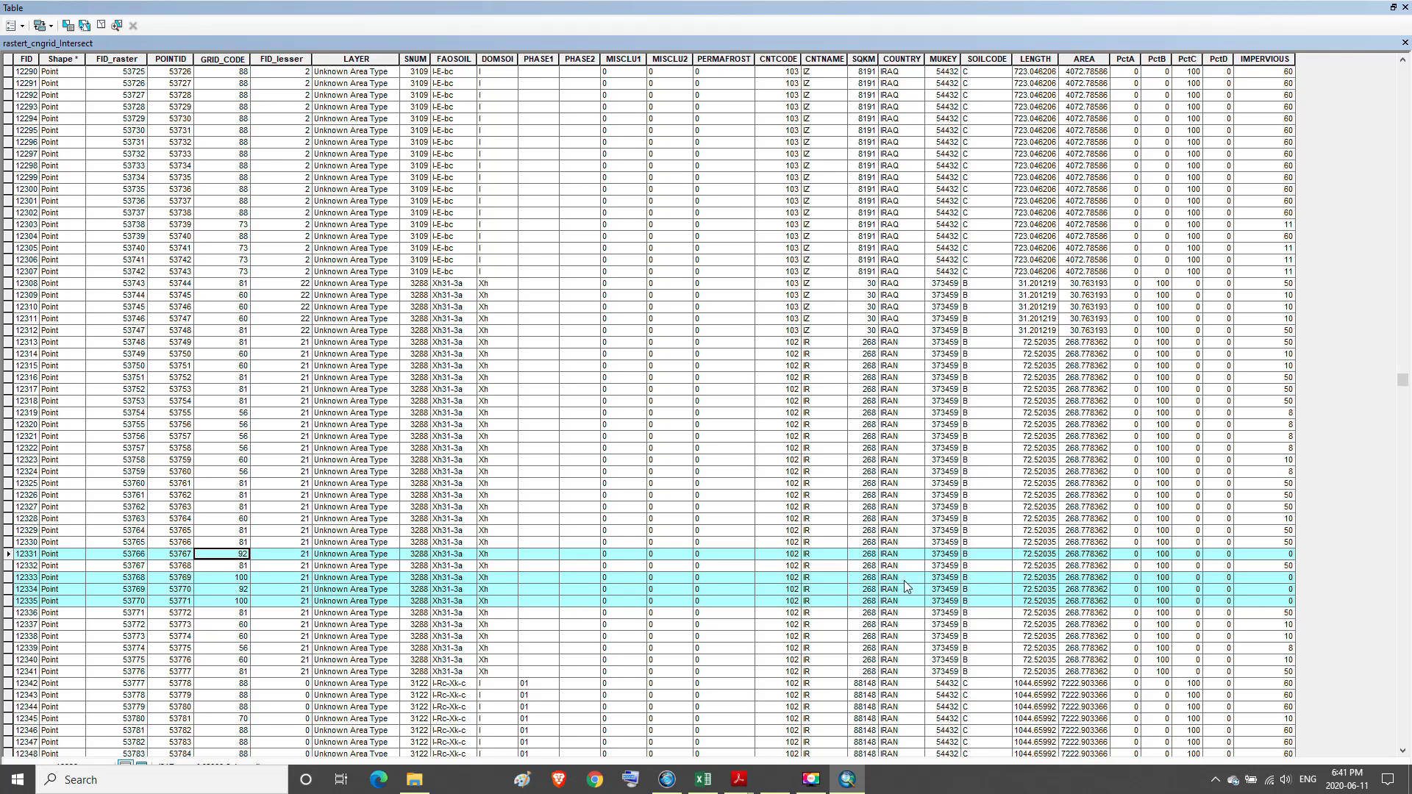
left_click(986, 578)
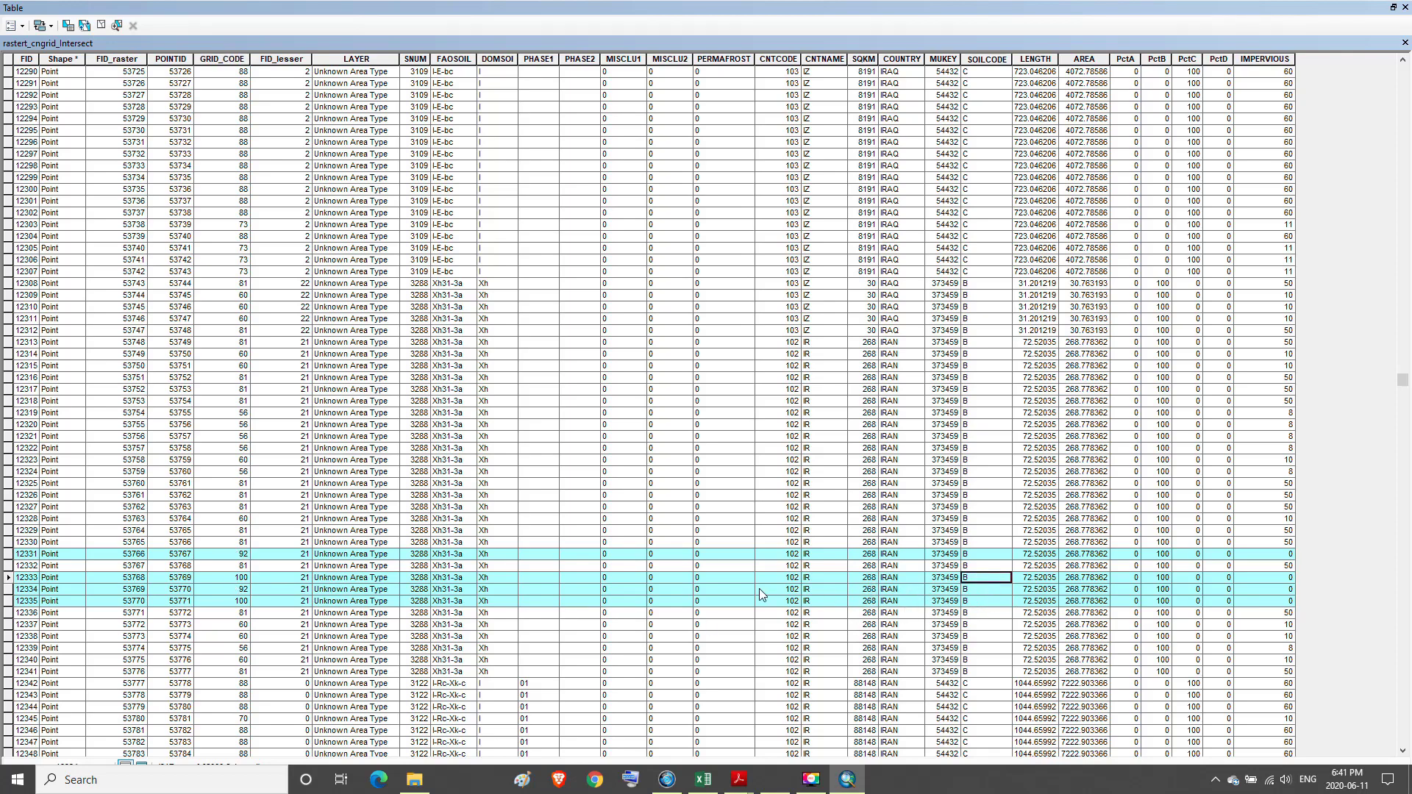
left_click(228, 579)
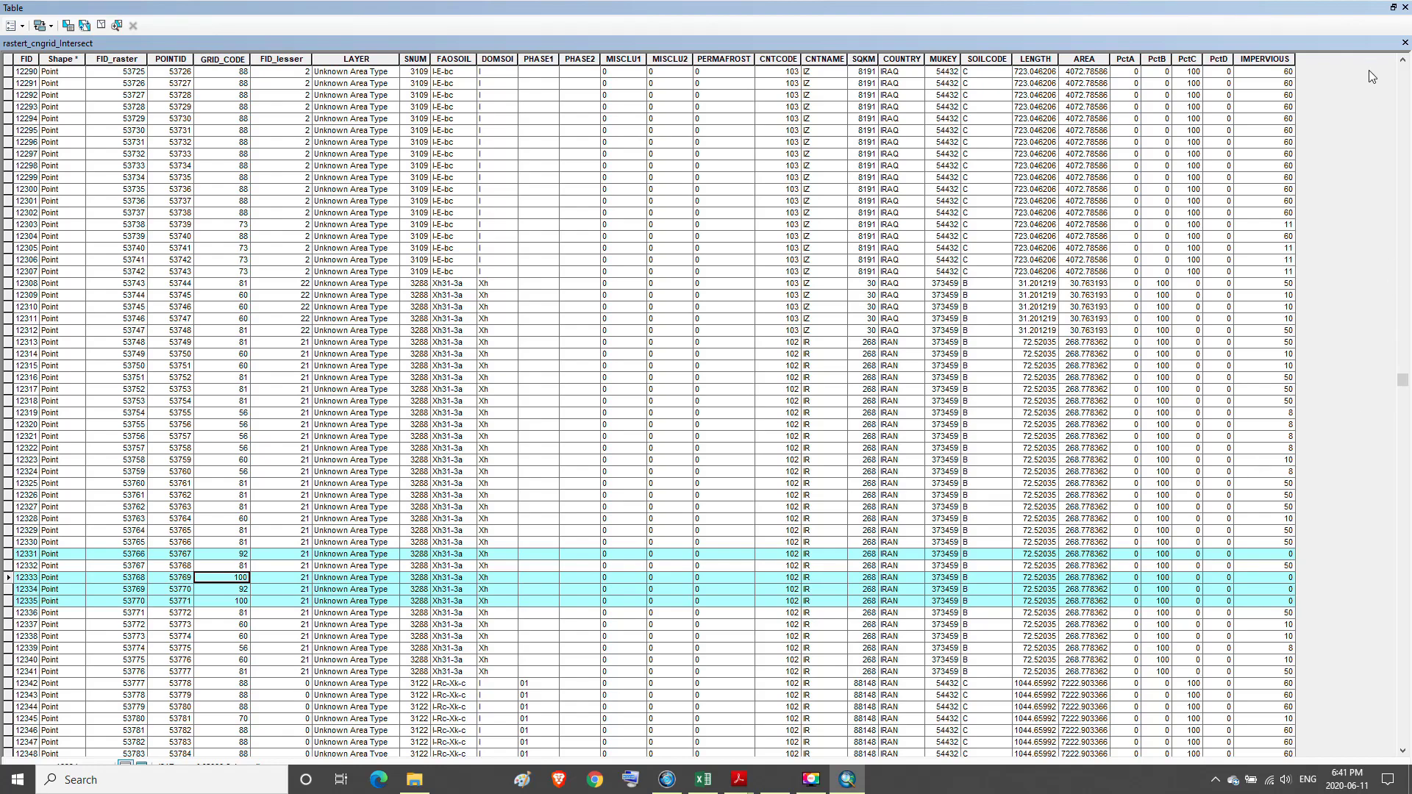
left_click_drag(1403, 383, 1406, 414)
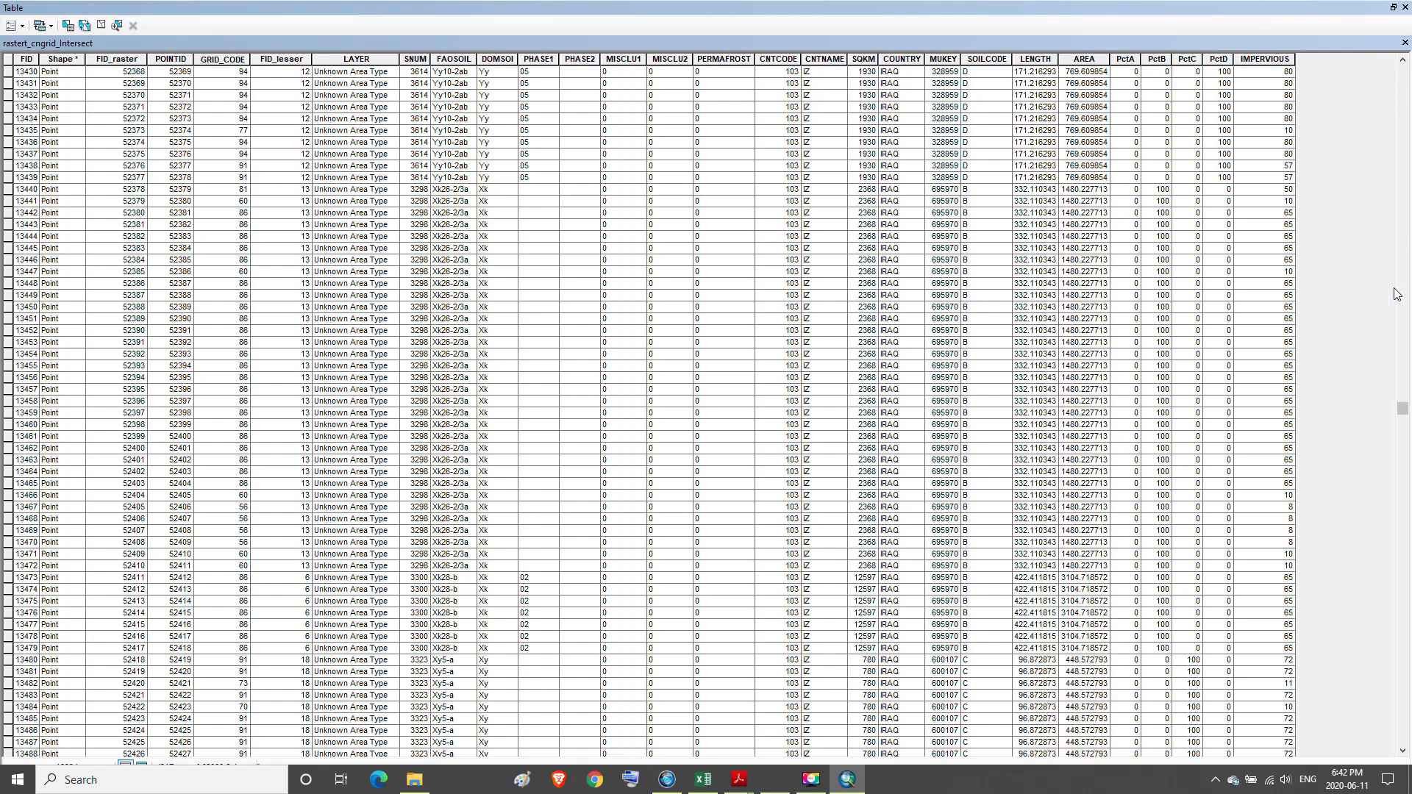
- Return to the selected records around FID 12331, restore the table's size and clear the "IMPERVIOUS" = 0 query
left_click_drag(1404, 411, 1407, 382)
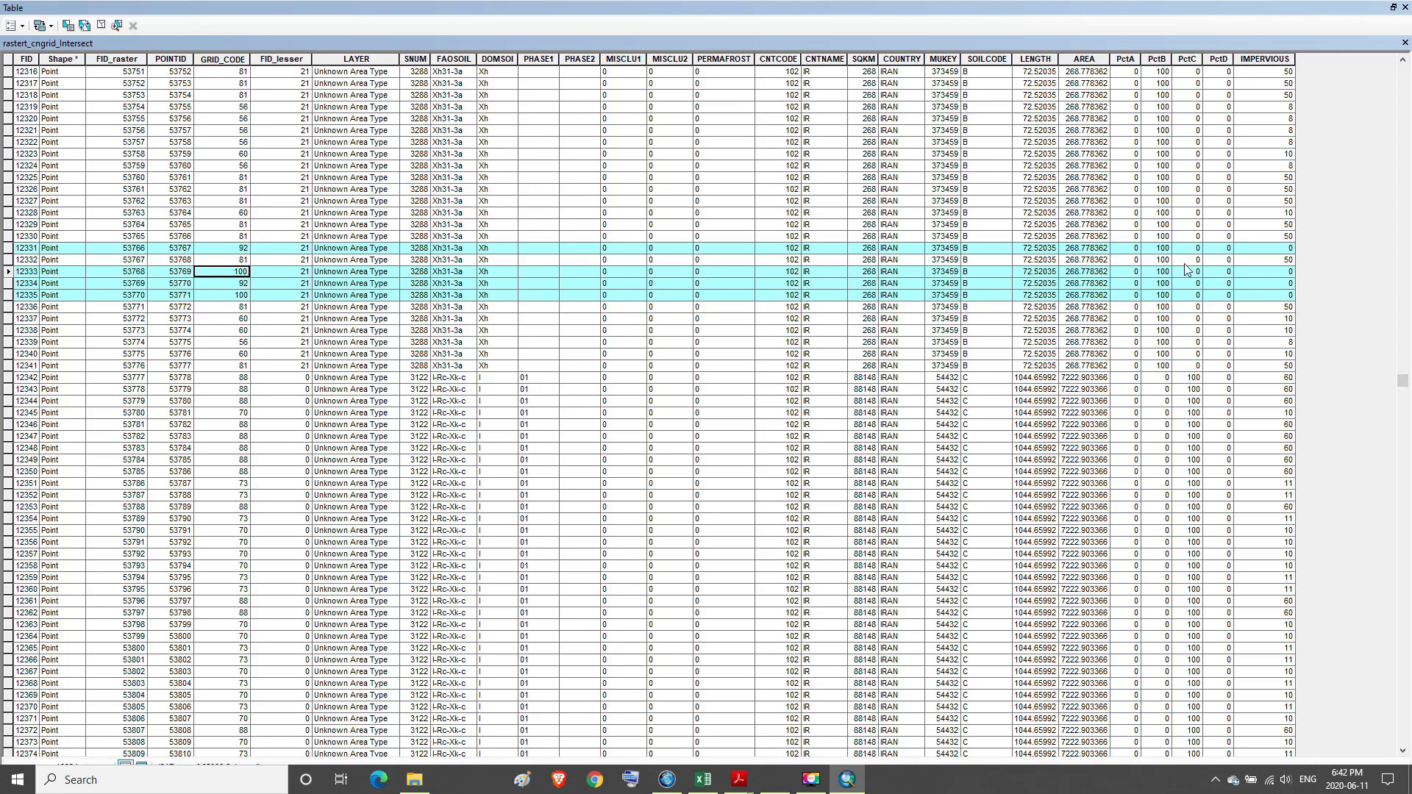
left_click(1393, 7)
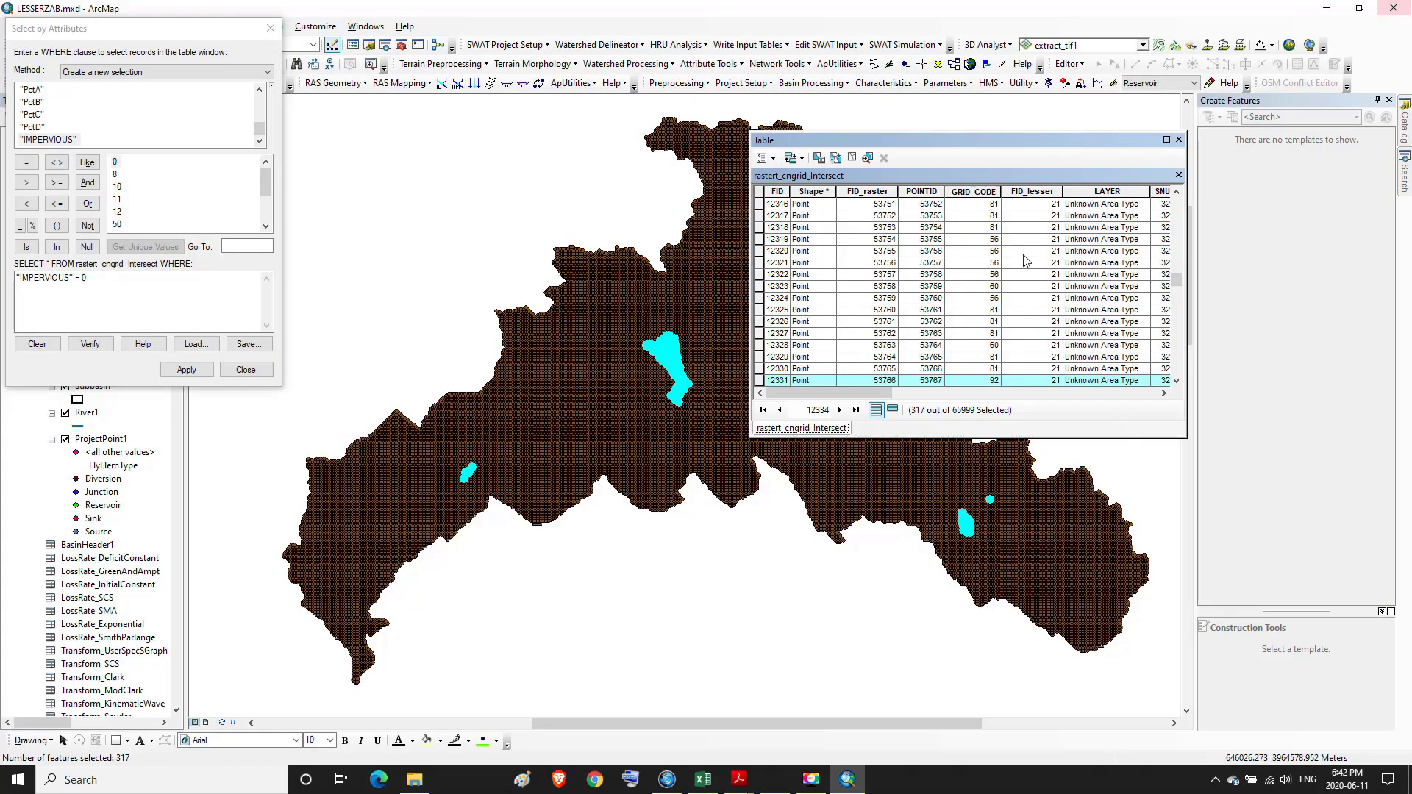
left_click(91, 280)
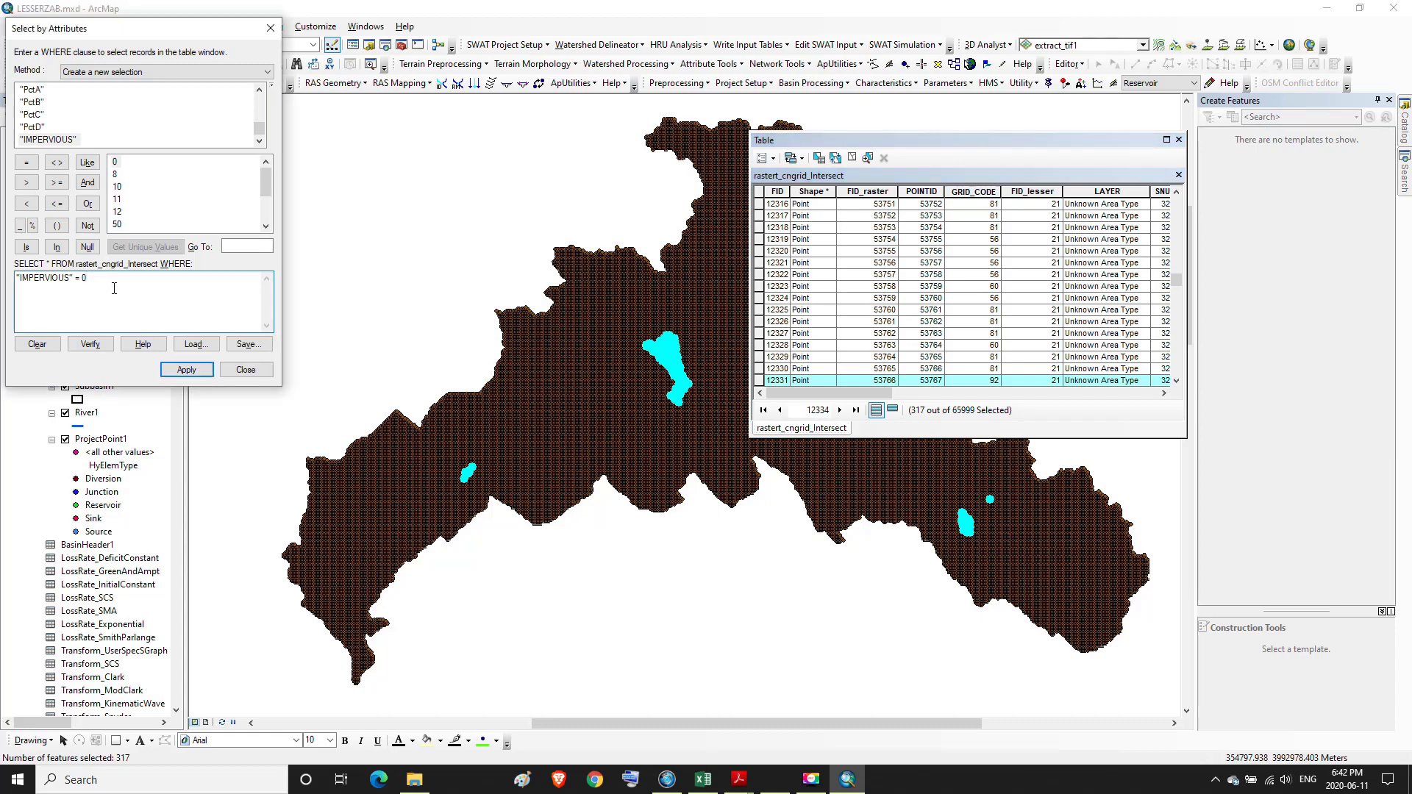
key("BackSpace")
key("BackSpace")
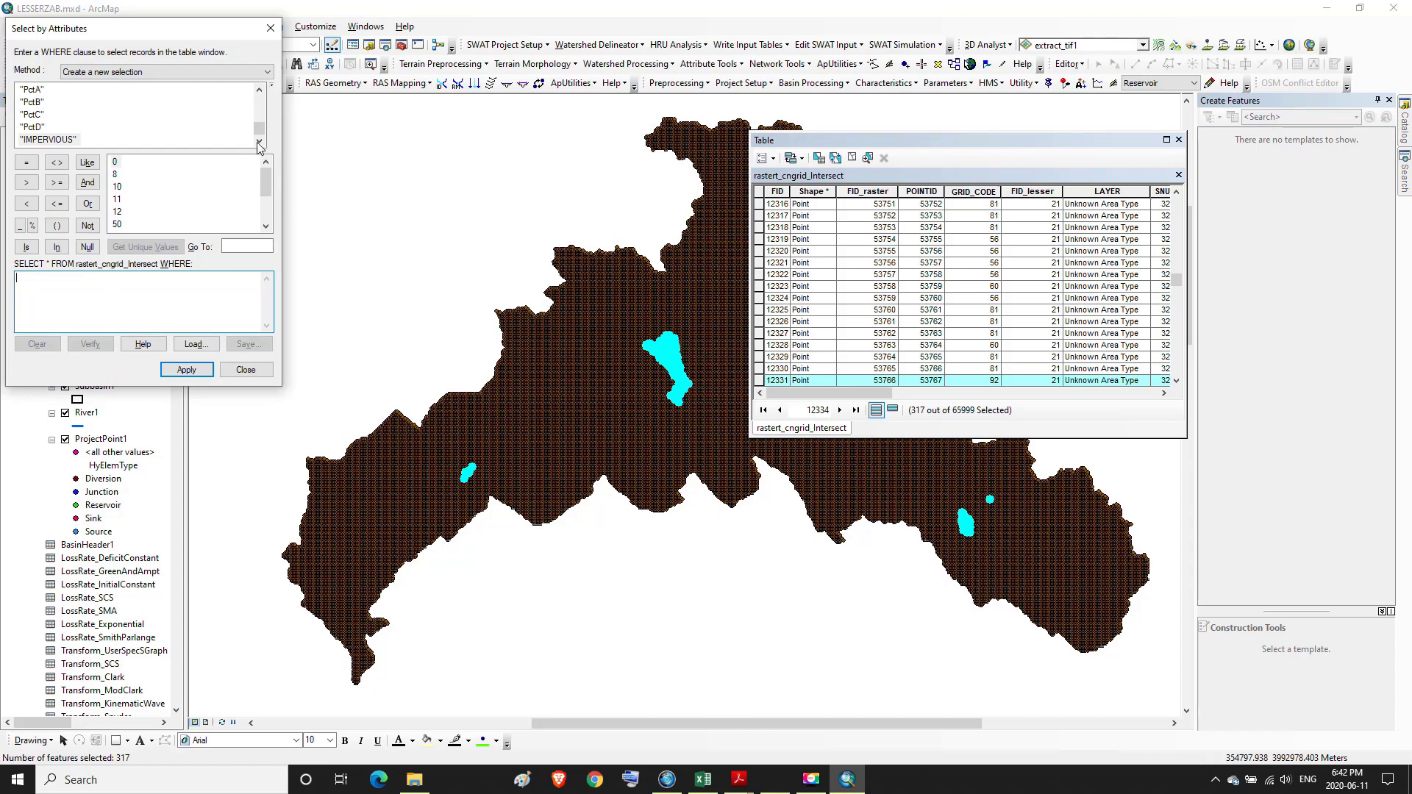
- Build the selection query "GRID_CODE" = 92 from the field's unique values and select the matching records
left_click(260, 90)
left_click(259, 89)
left_click(259, 89)
left_click(260, 89)
left_click(260, 89)
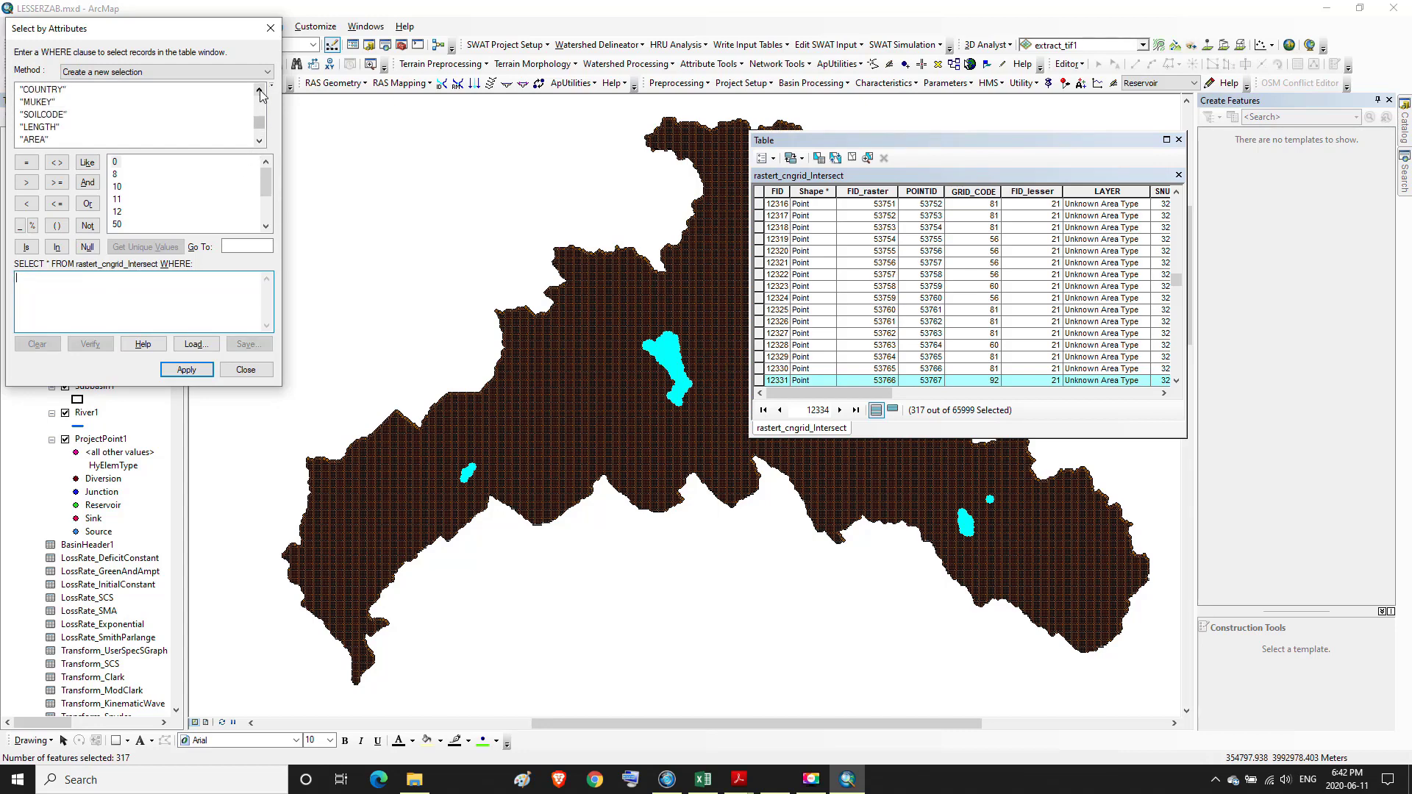
left_click(259, 90)
left_click(260, 89)
left_click(260, 90)
left_click(259, 90)
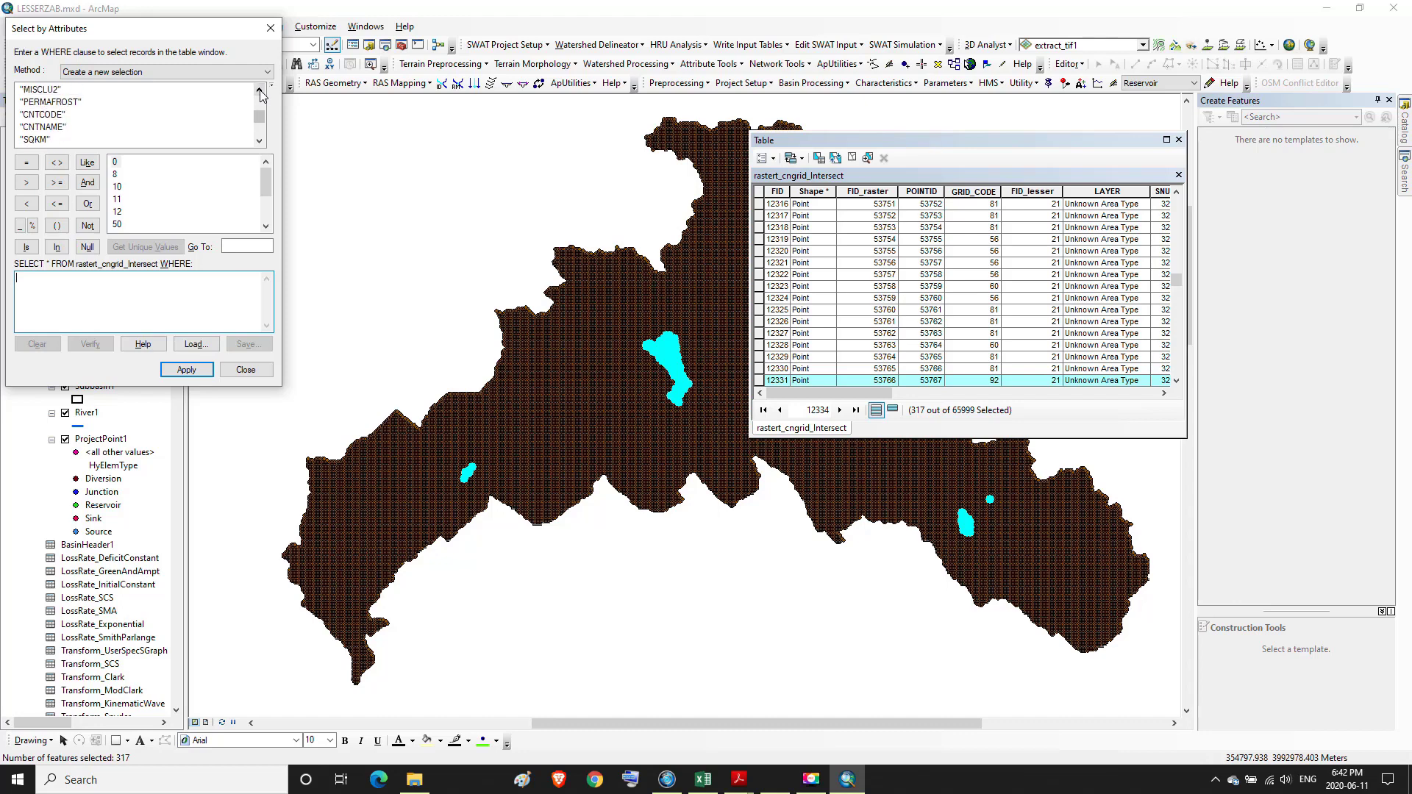
left_click(259, 90)
left_click_drag(259, 91, 259, 93)
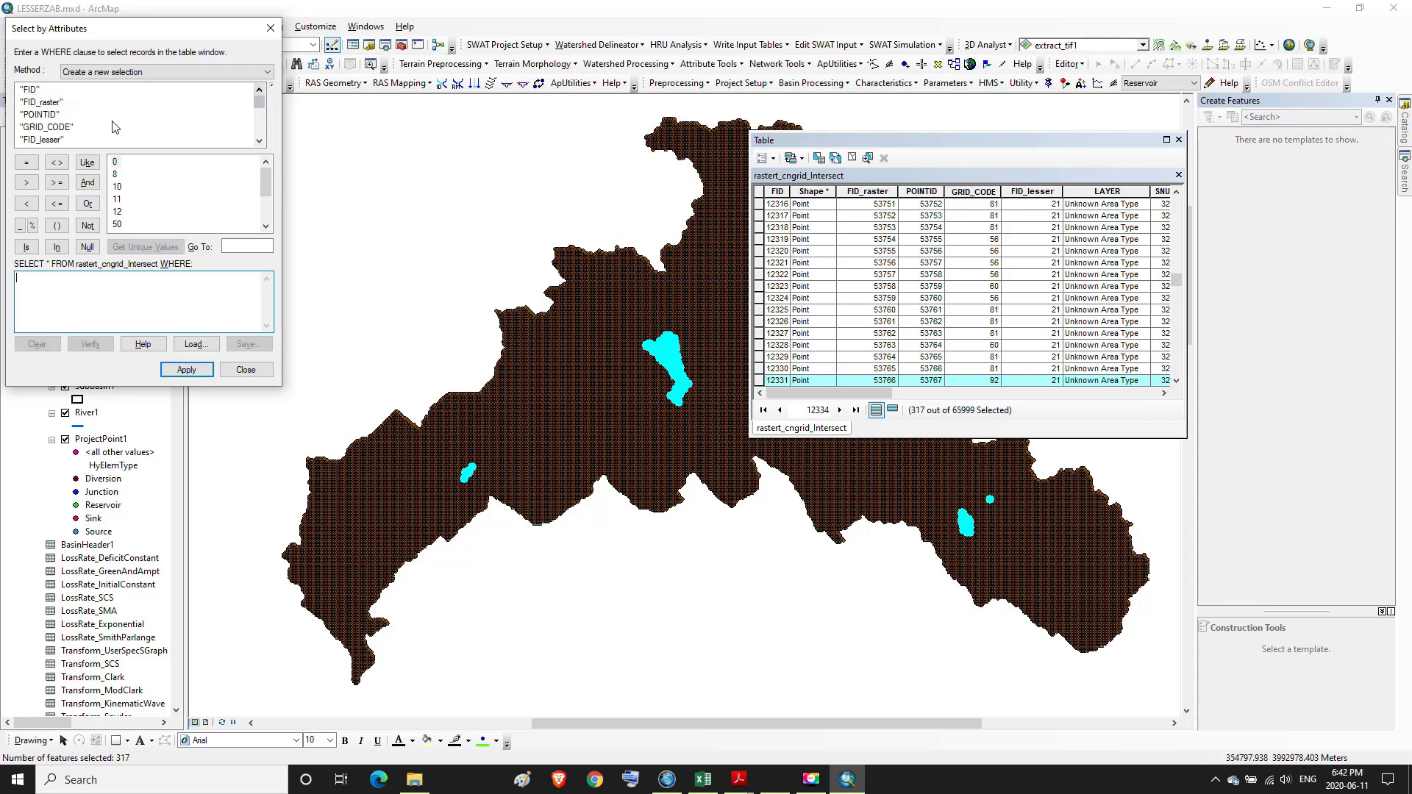
double_click(49, 128)
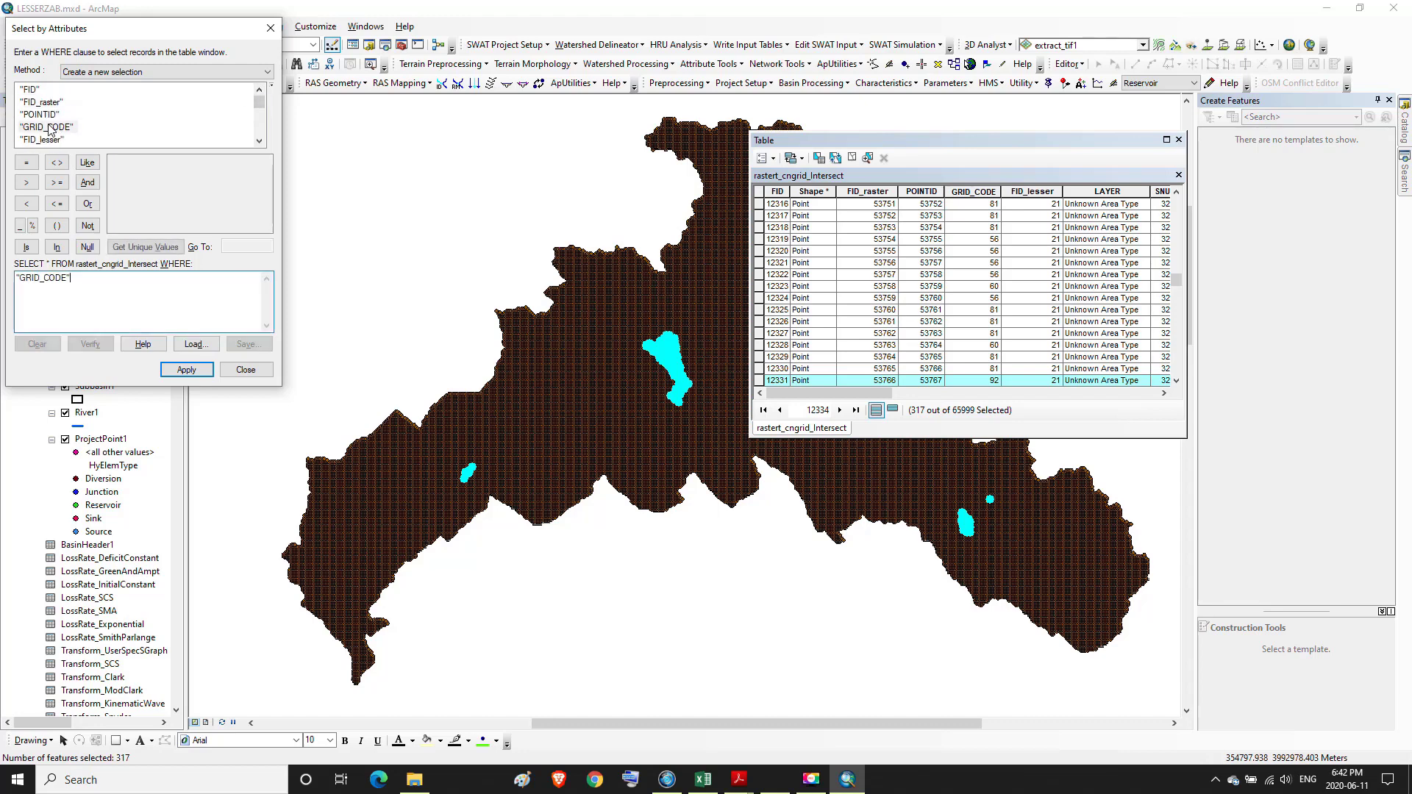
left_click(119, 250)
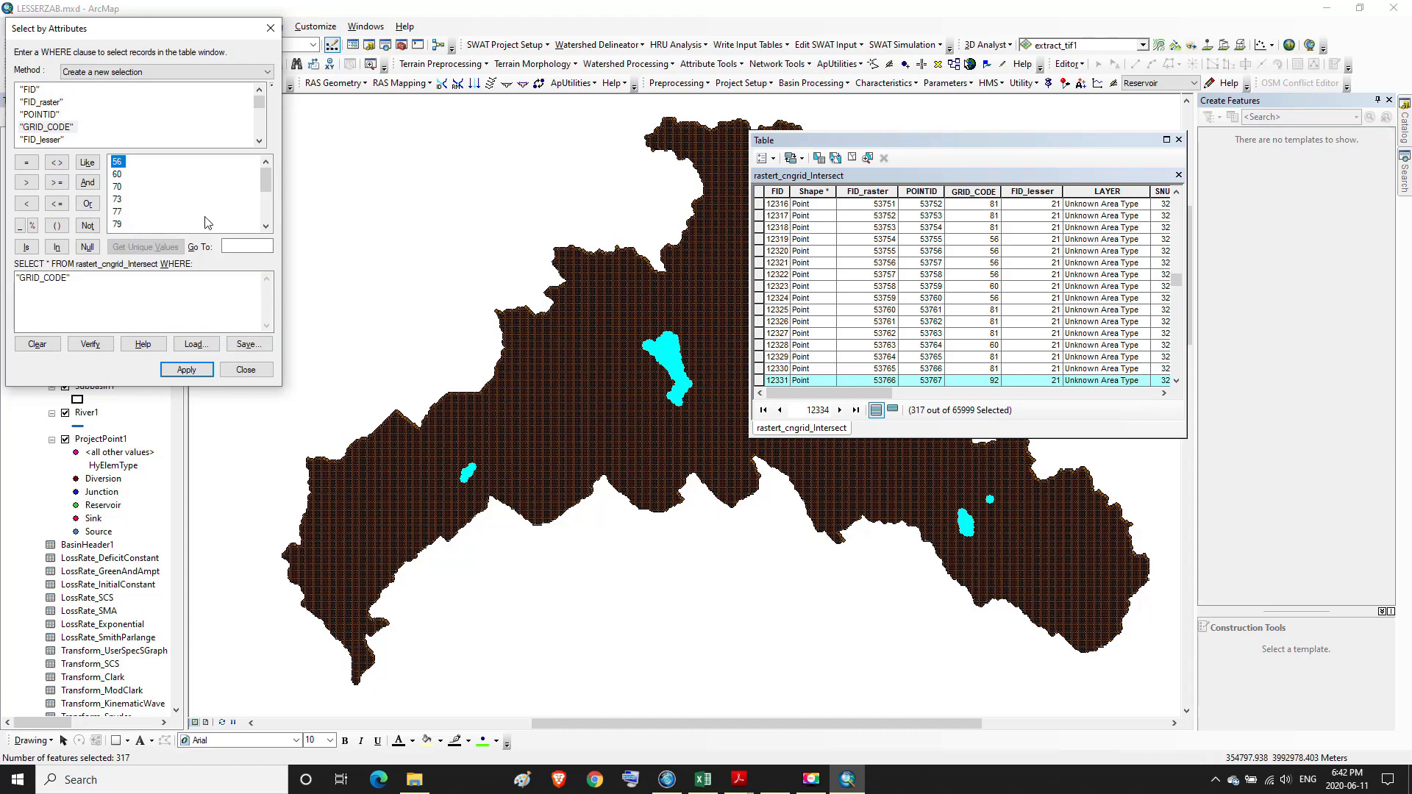
left_click(266, 229)
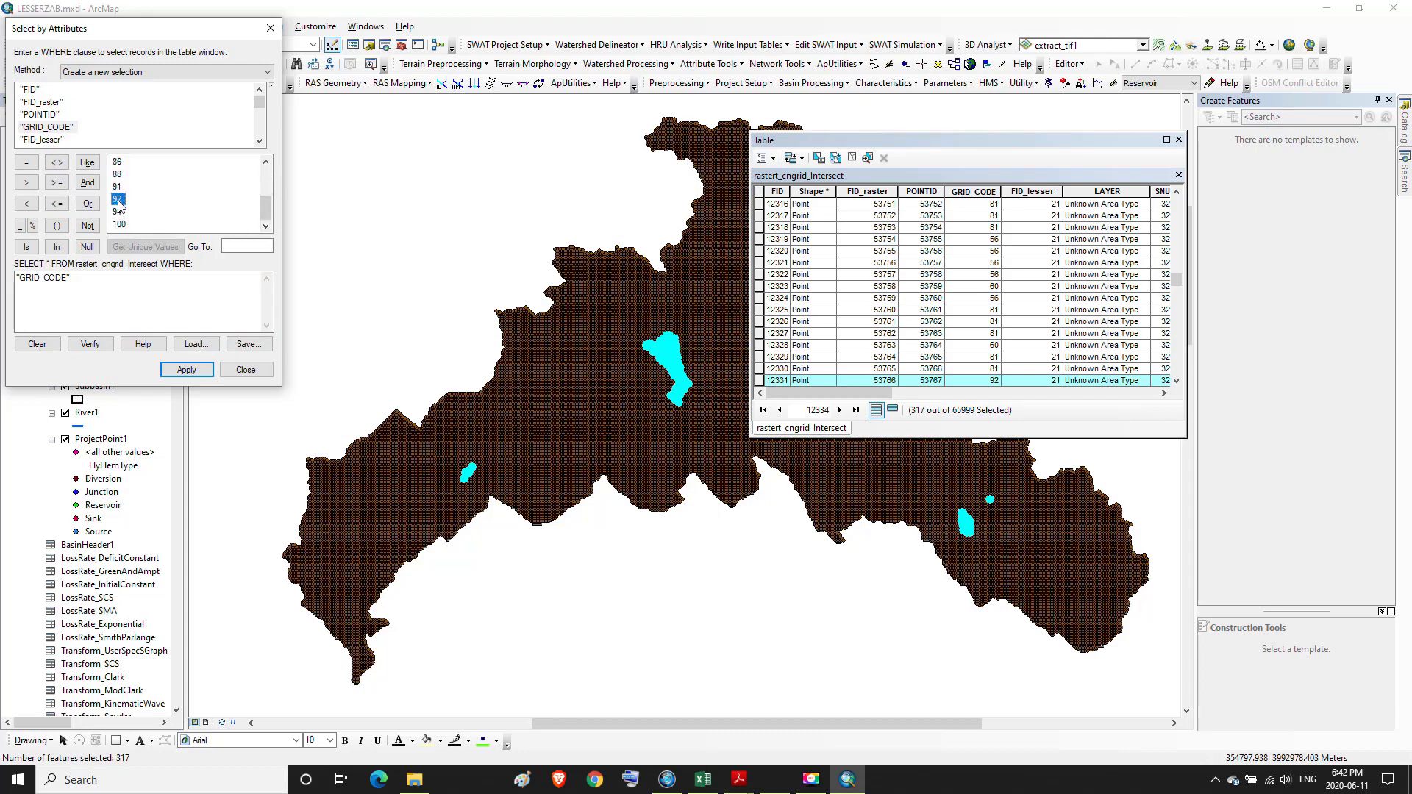
left_click(26, 162)
left_click(192, 370)
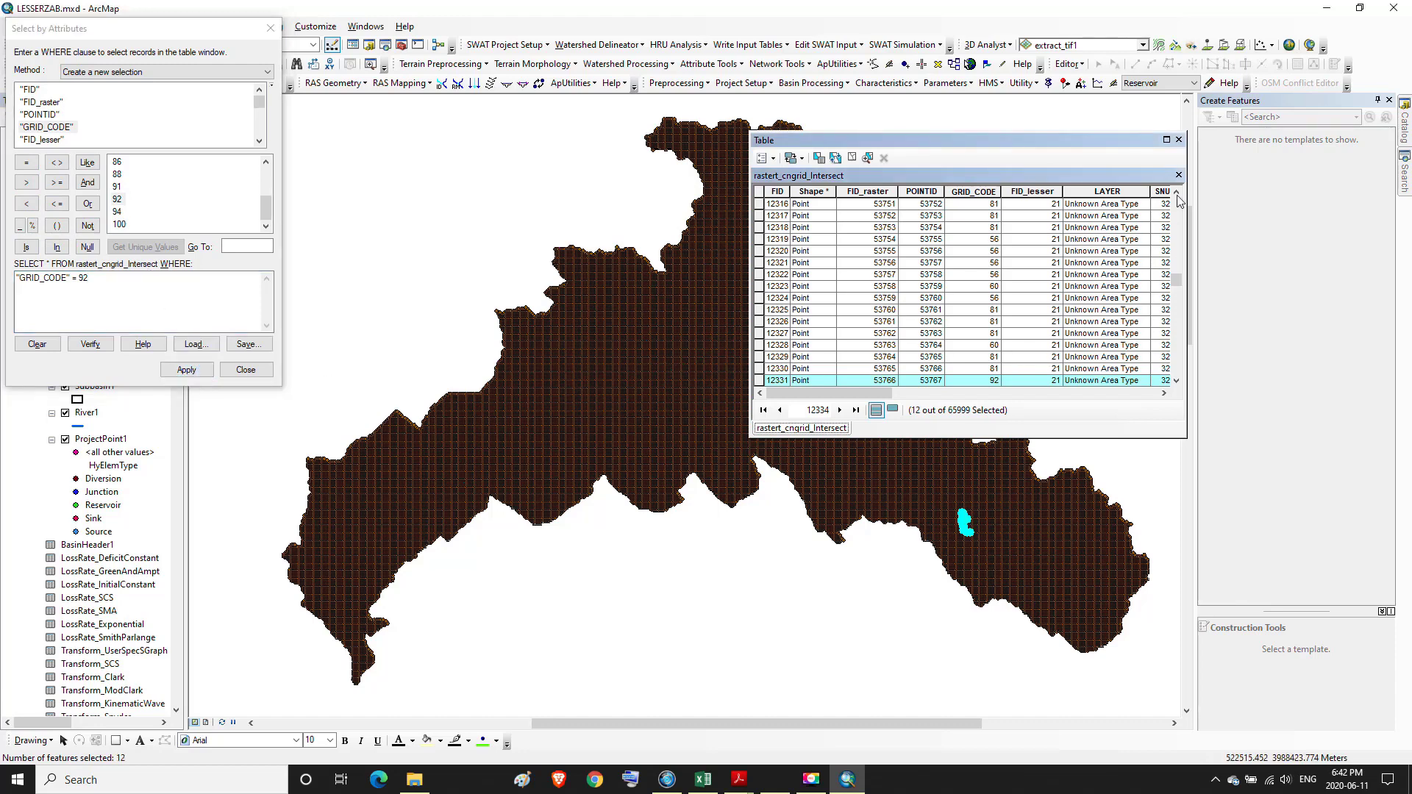
- Check the selected GRID_CODE 92 records in the enlarged table, then look up the average percent impervious area in 5.PDF in Acrobat Reader
left_click(1166, 140)
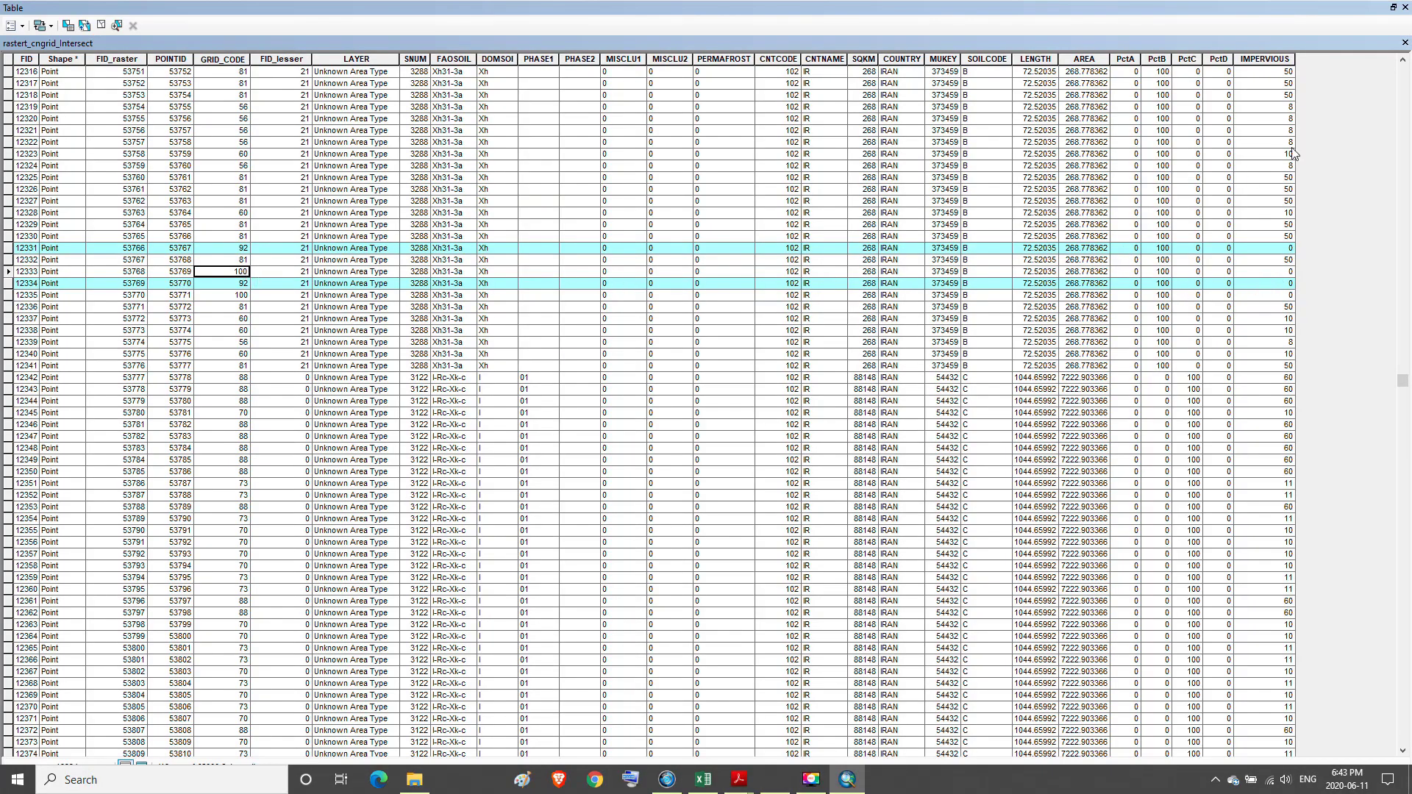
left_click(1392, 9)
mouse_move(744, 785)
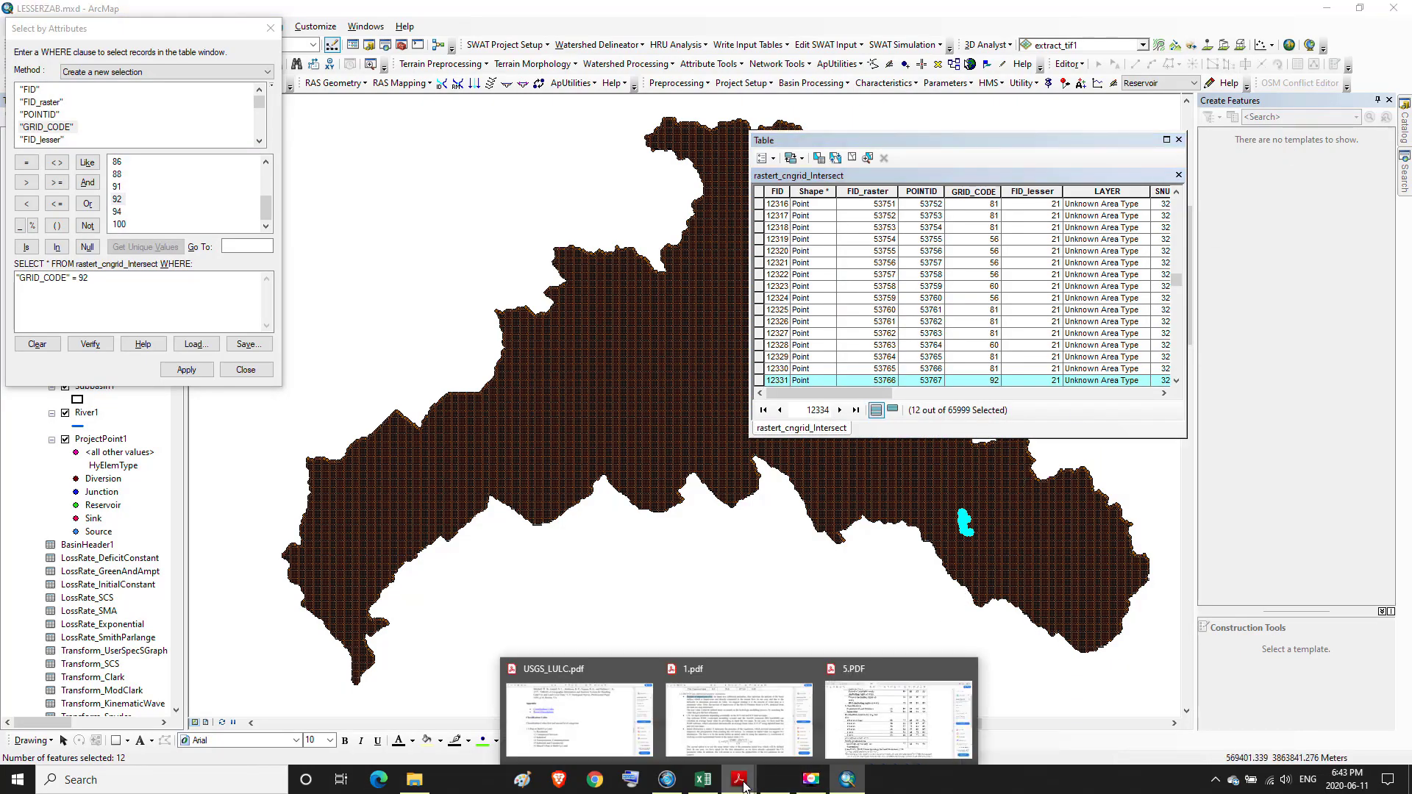
left_click(873, 704)
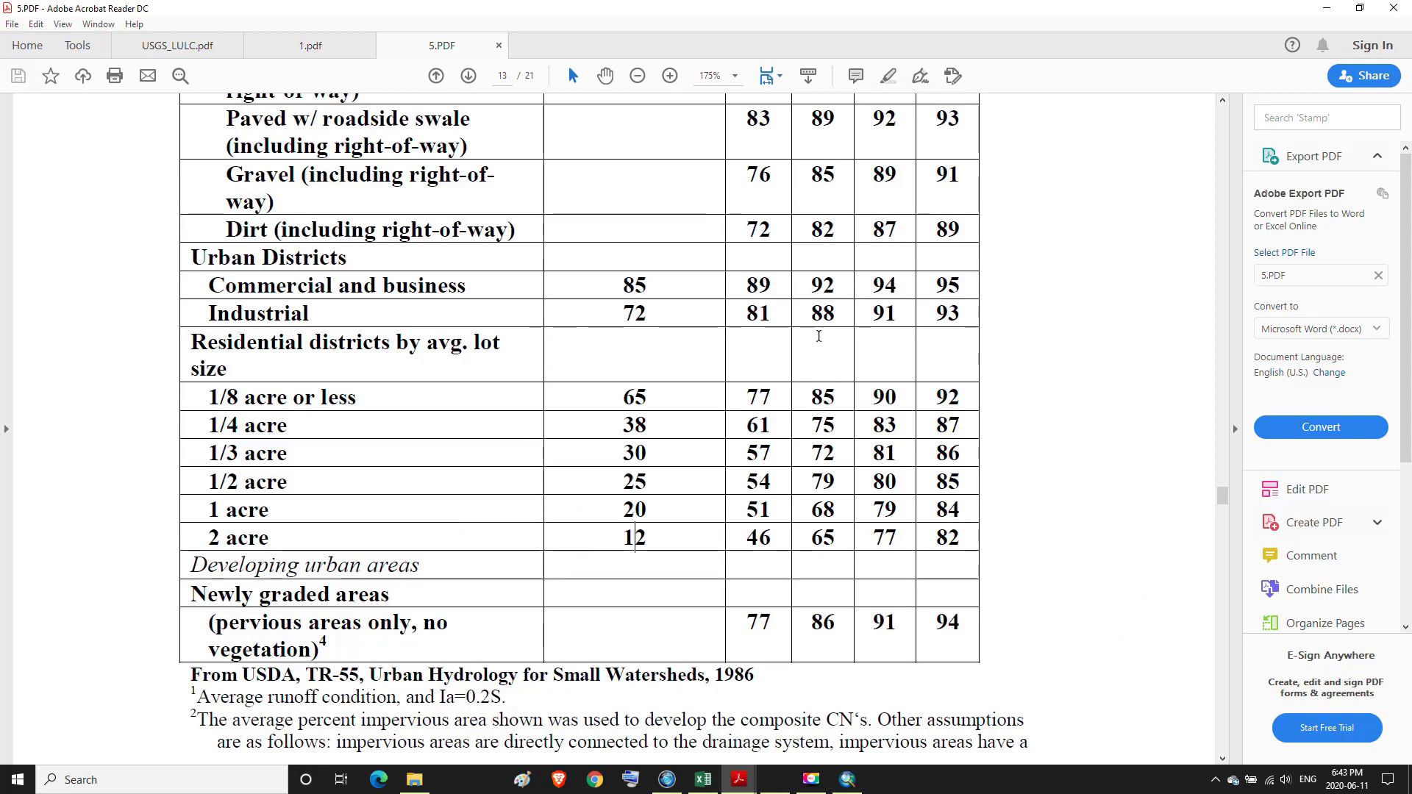
scroll(822, 287, "up", 10)
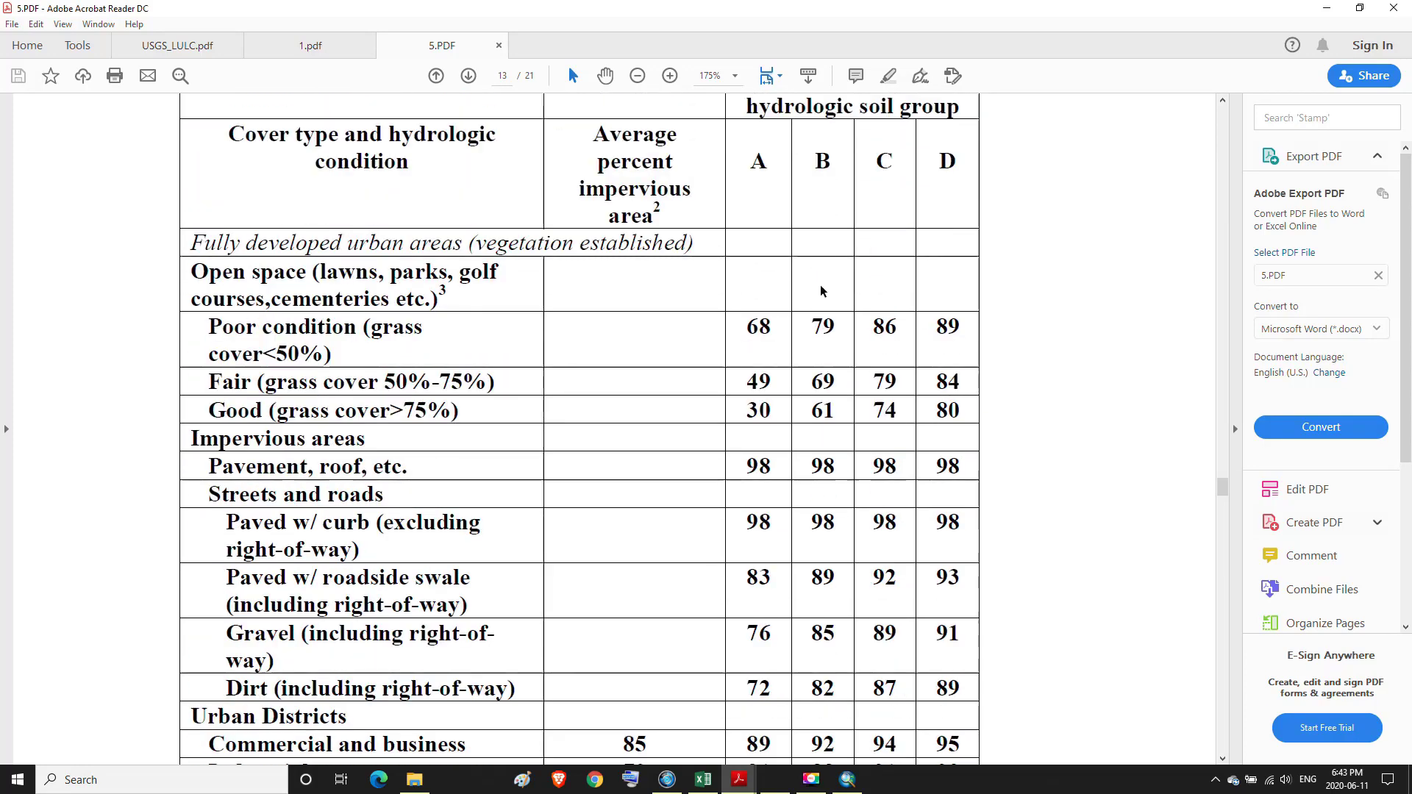
scroll(826, 273, "down", 7)
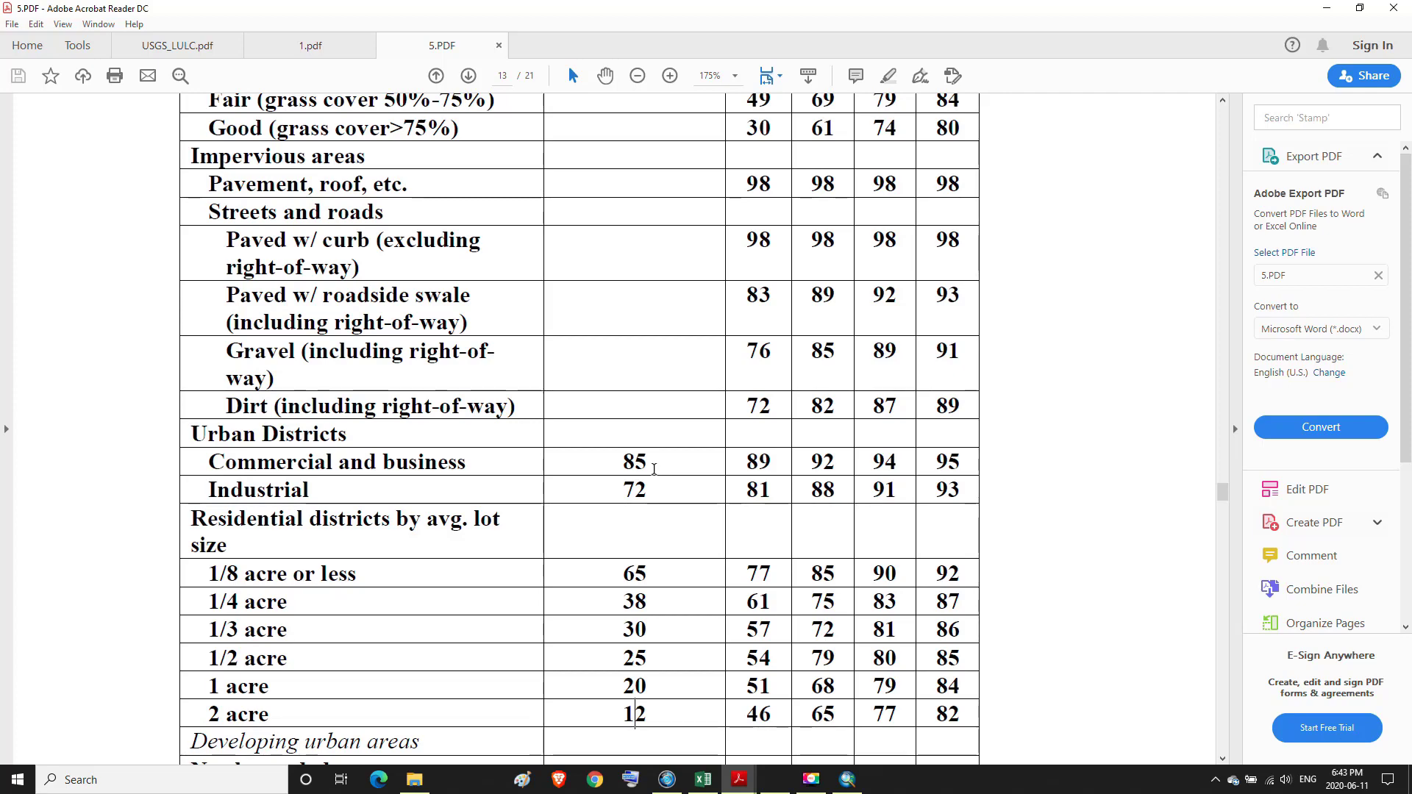
- Switch to ArcMap and calculate the IMPERVIOUS field as 85 for the selected GRID_CODE 92 records
mouse_move(847, 785)
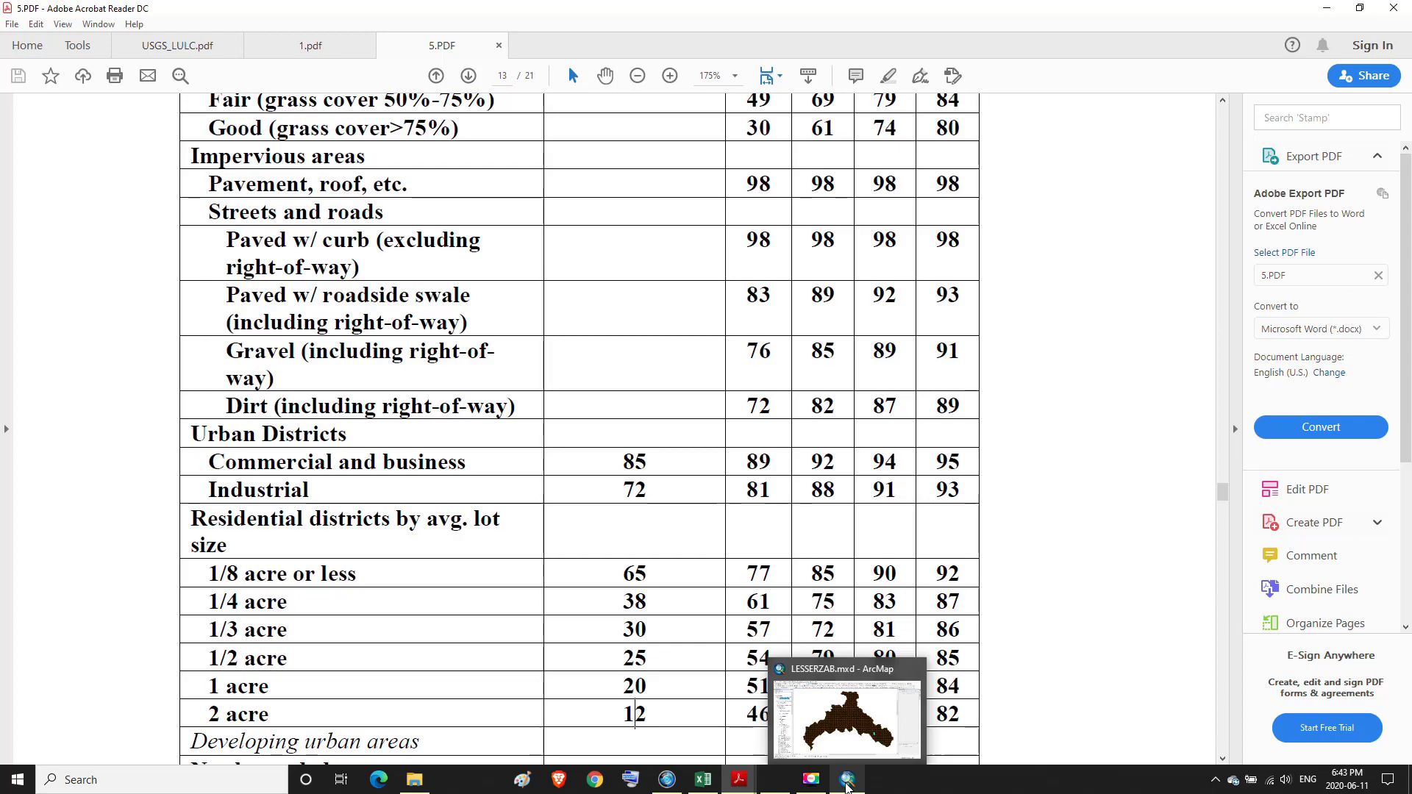
left_click(847, 785)
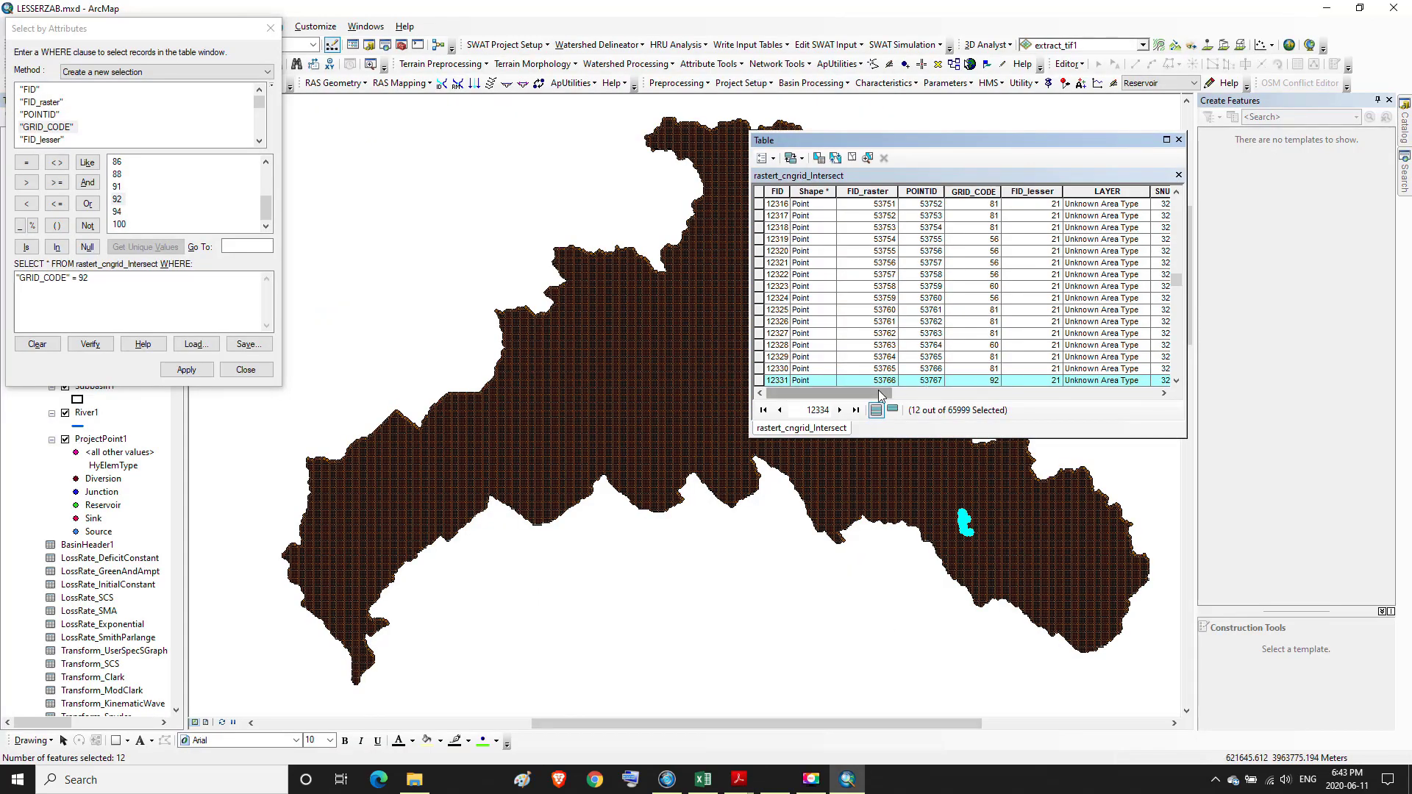
left_click_drag(890, 394, 1169, 397)
right_click(1107, 190)
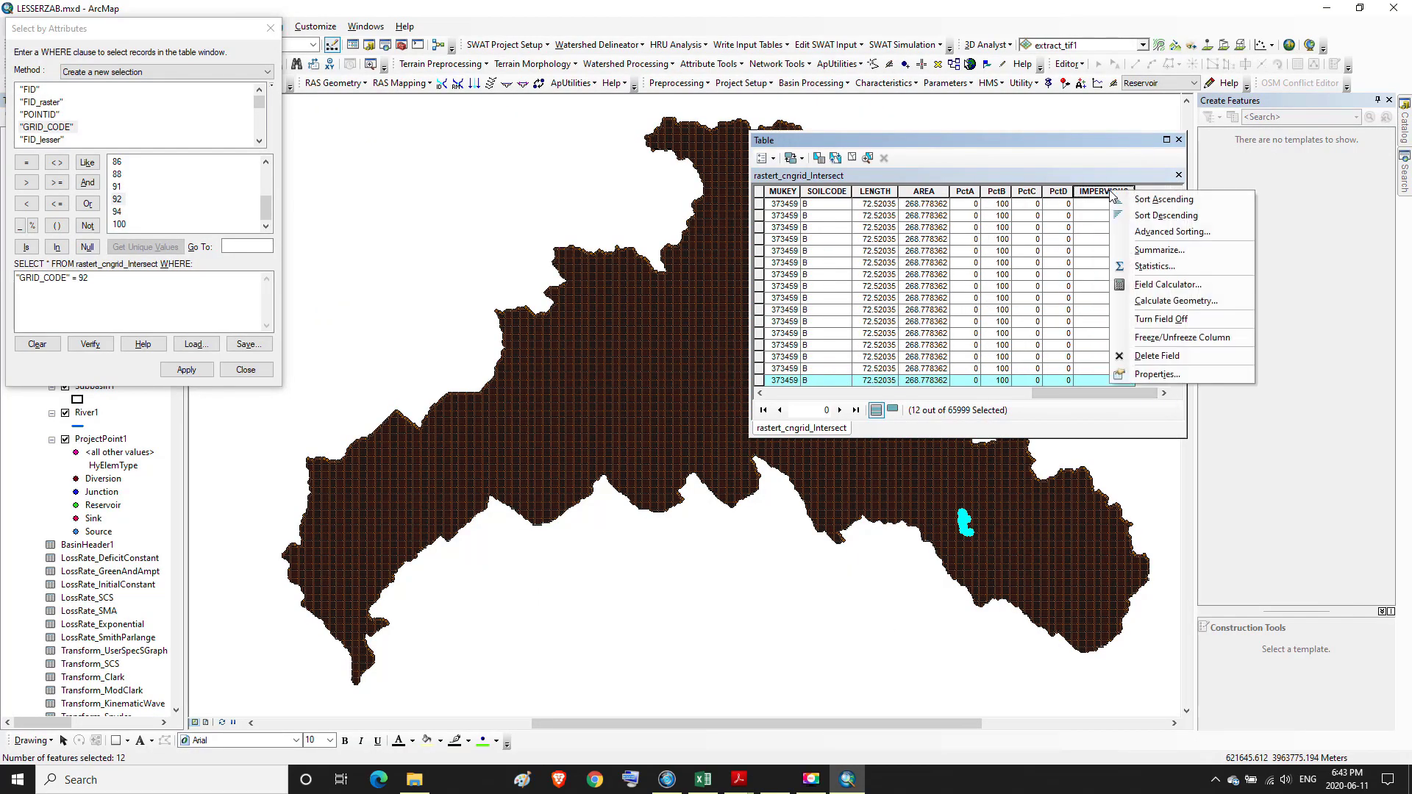
left_click(1144, 285)
left_click(693, 423)
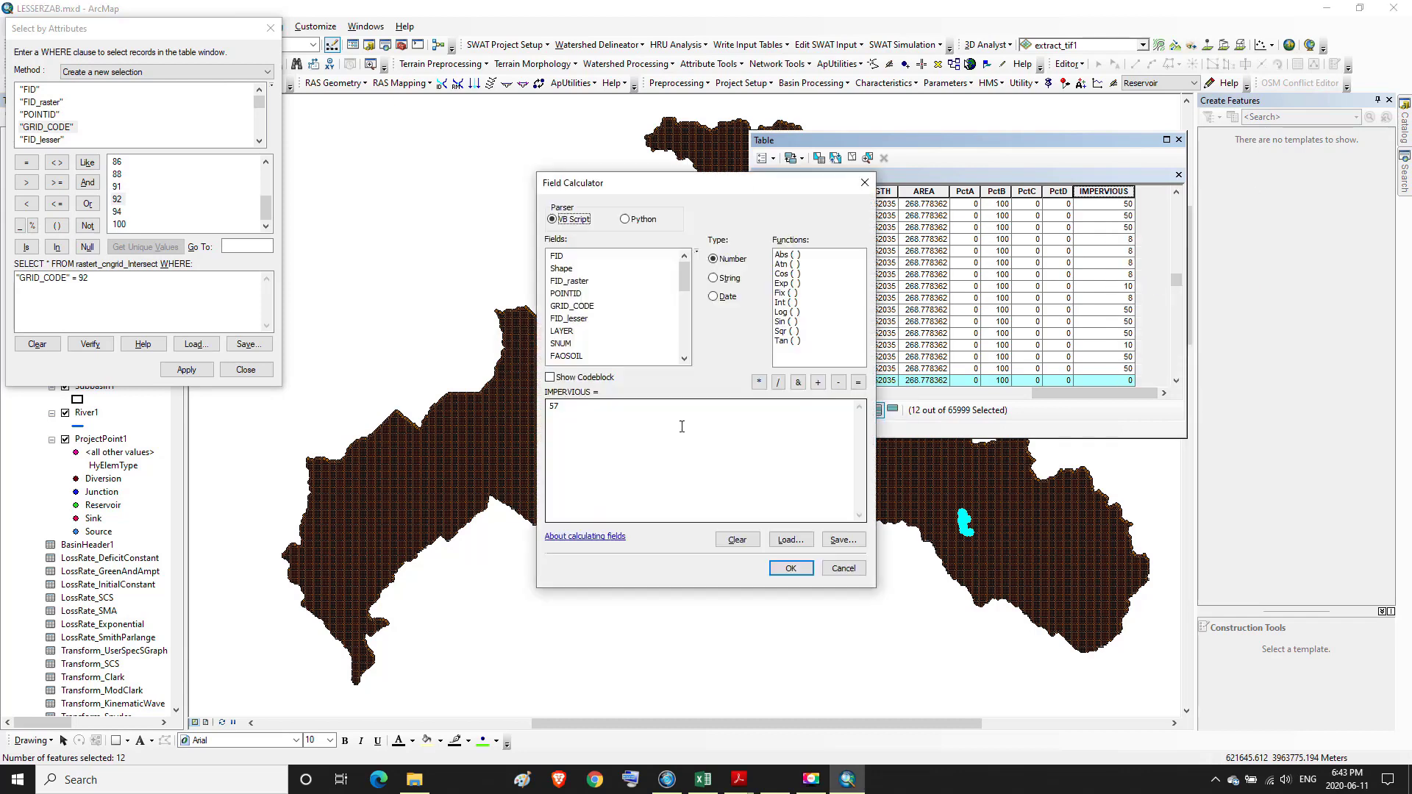
left_click_drag(570, 407, 553, 426)
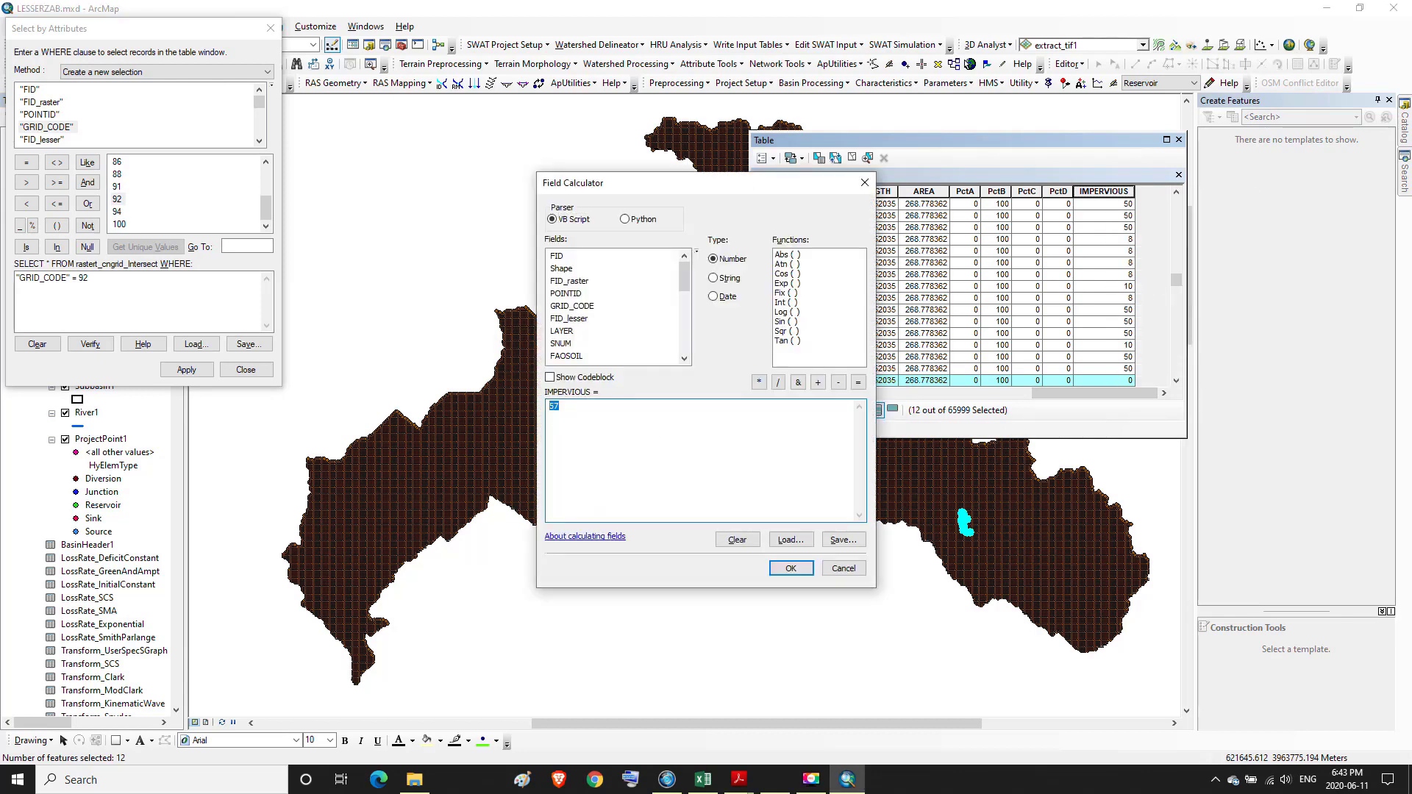
left_click(781, 572)
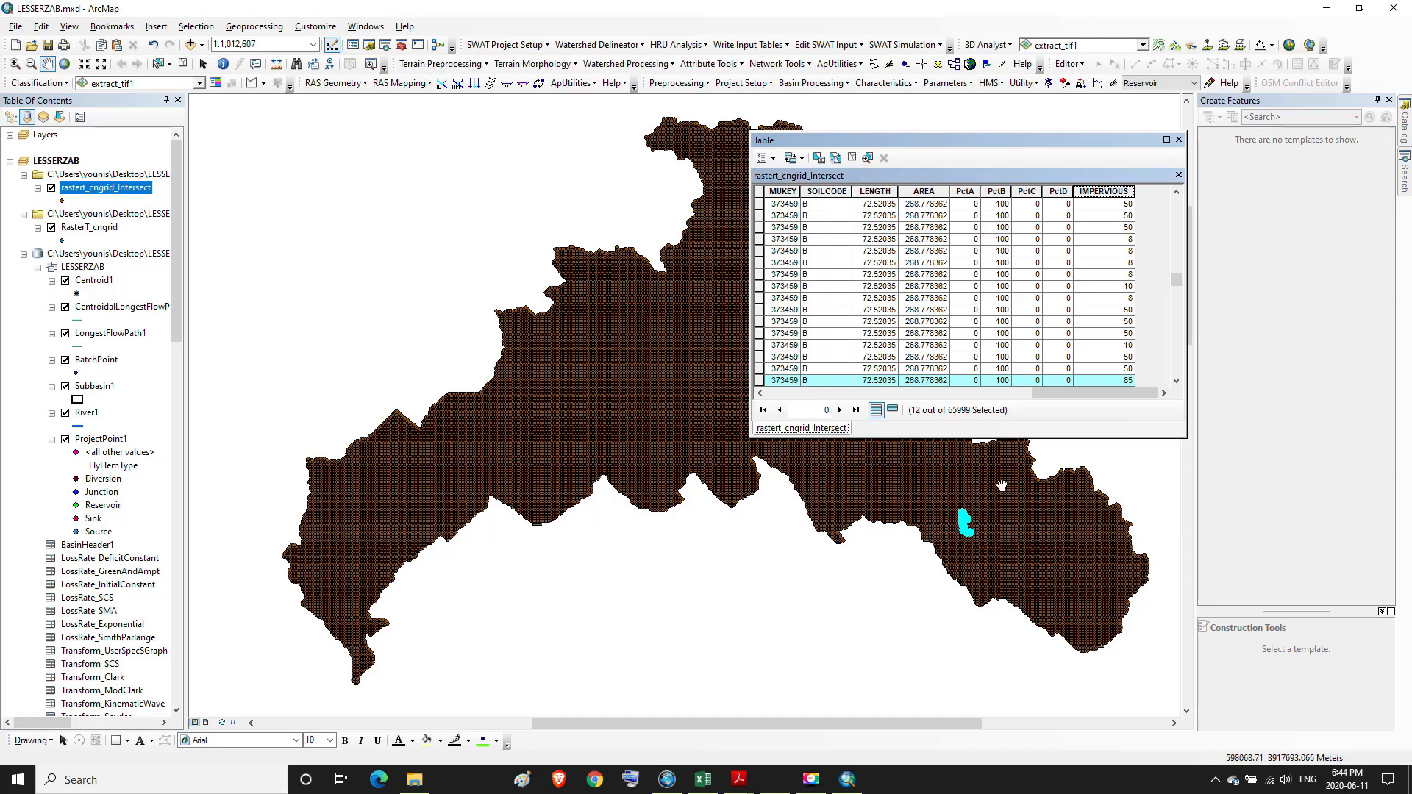
- Change the selection query to "GRID_CODE" = 100 and select the matching records
left_click(1323, 10)
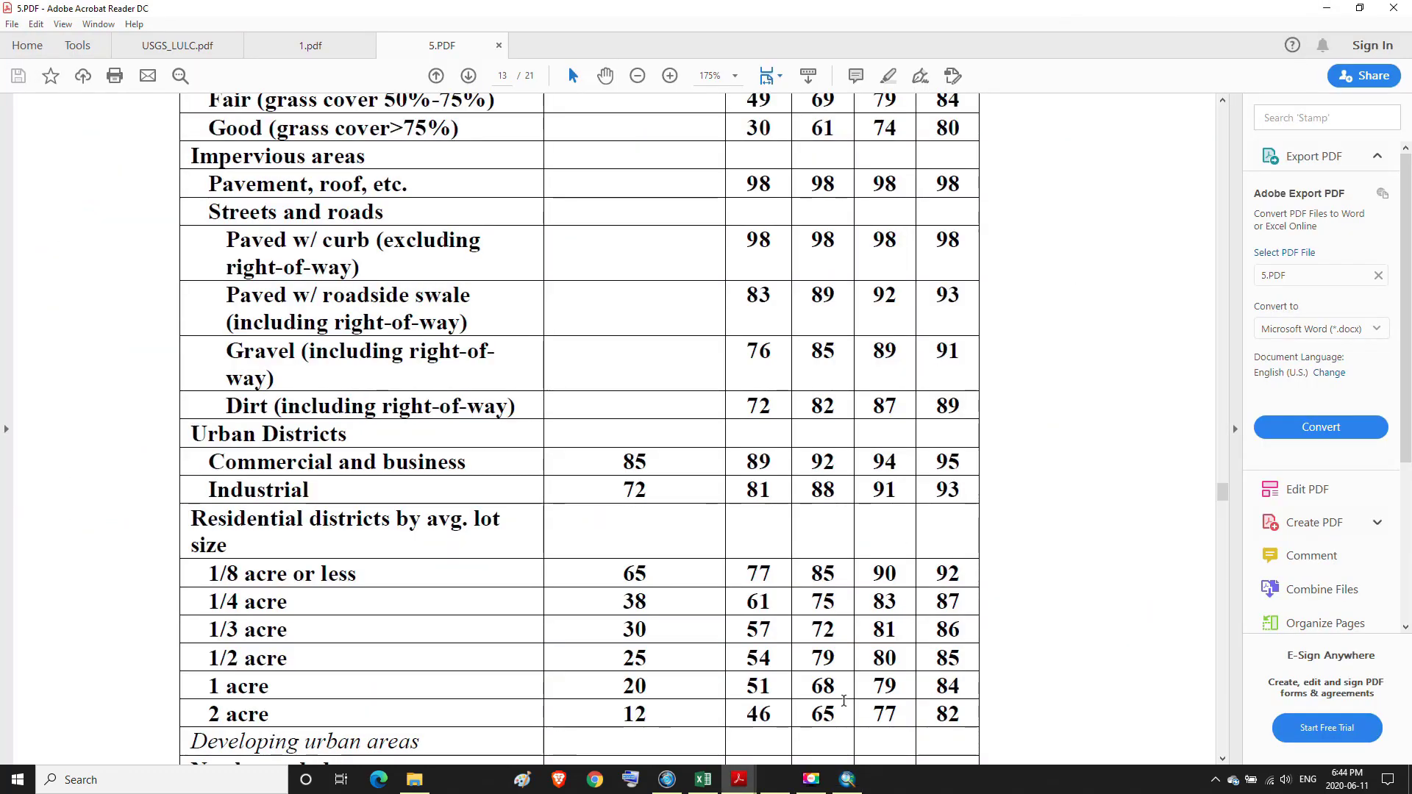
left_click(847, 779)
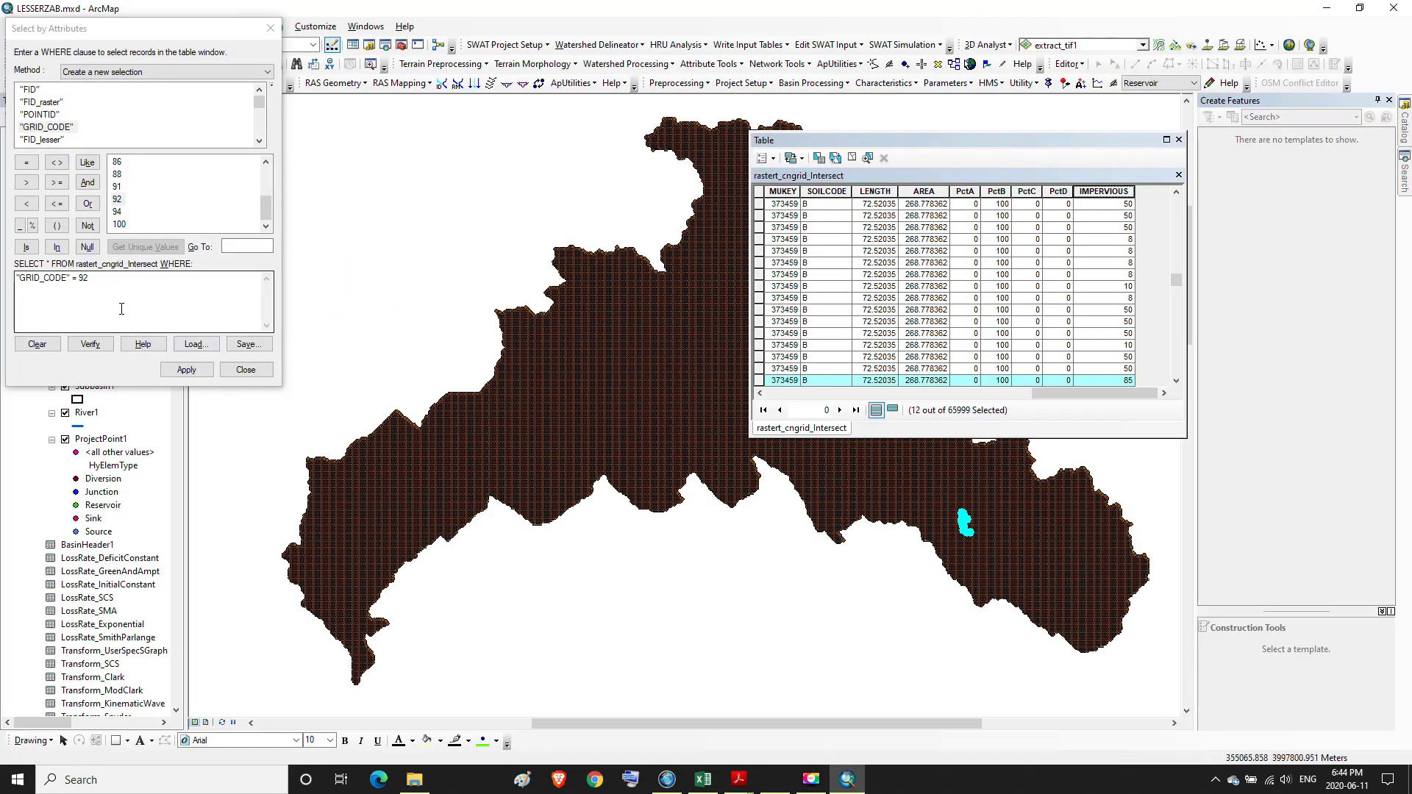
left_click(88, 278)
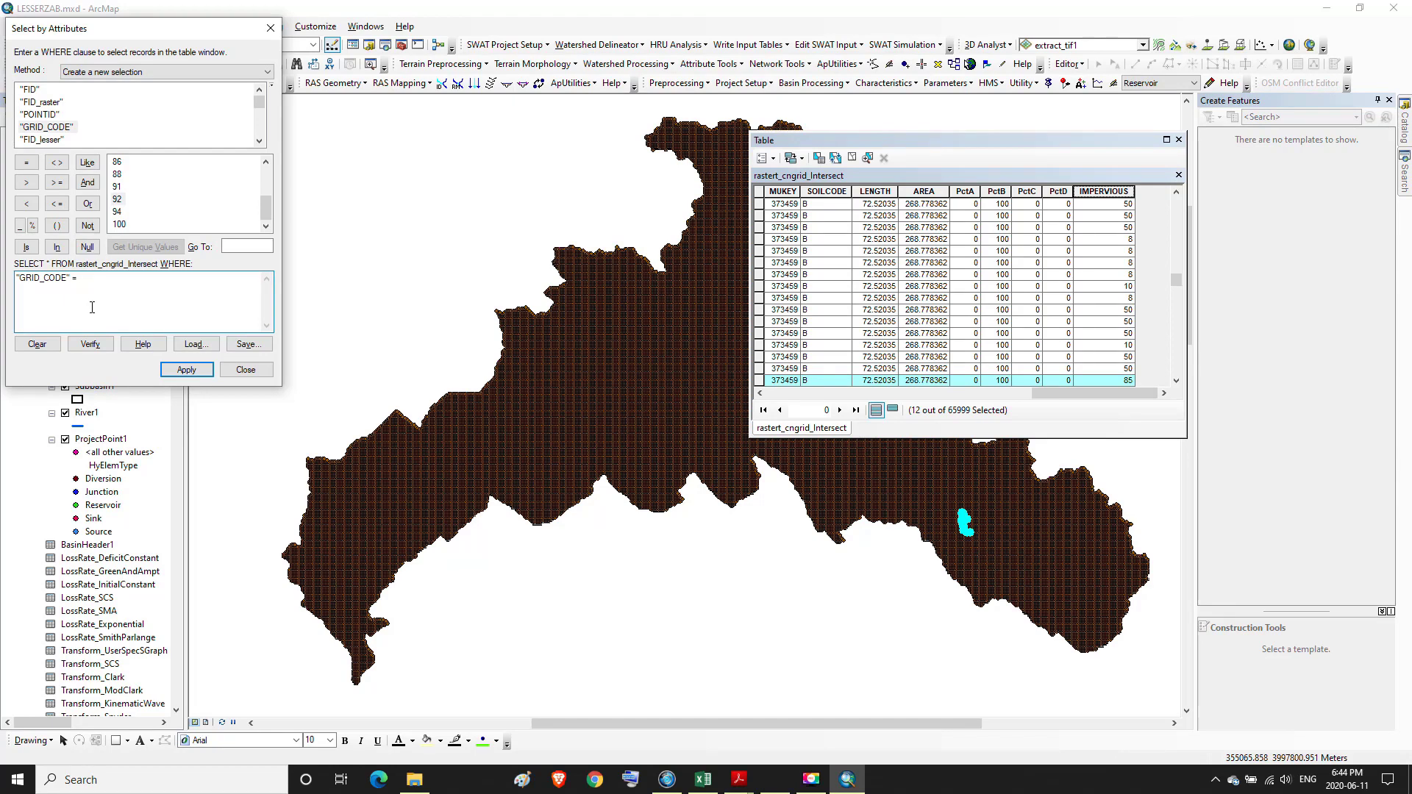
double_click(119, 224)
left_click(185, 370)
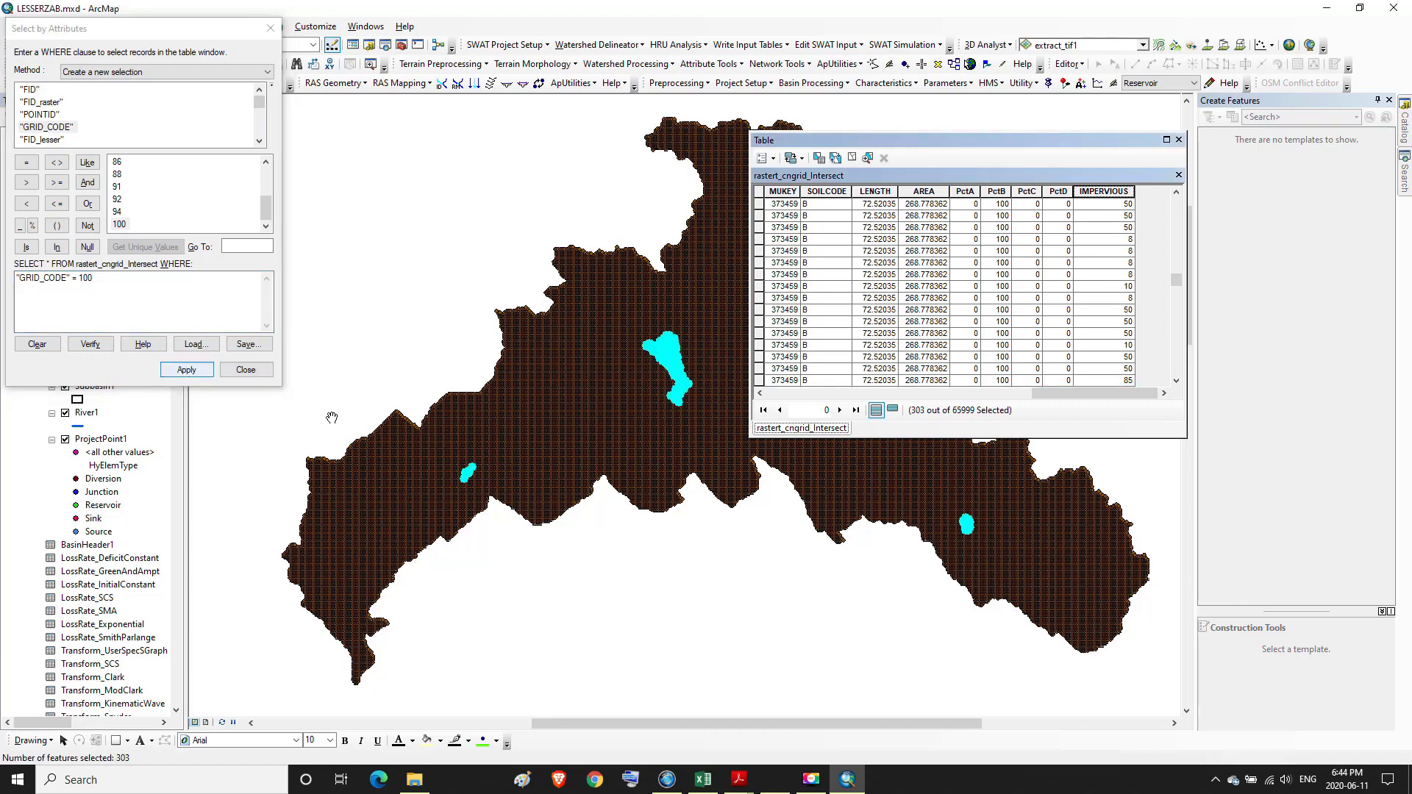
- Switch to 5.PDF in Acrobat Reader and review the average percent impervious area column for the GRID_CODE 100 records
mouse_move(784, 787)
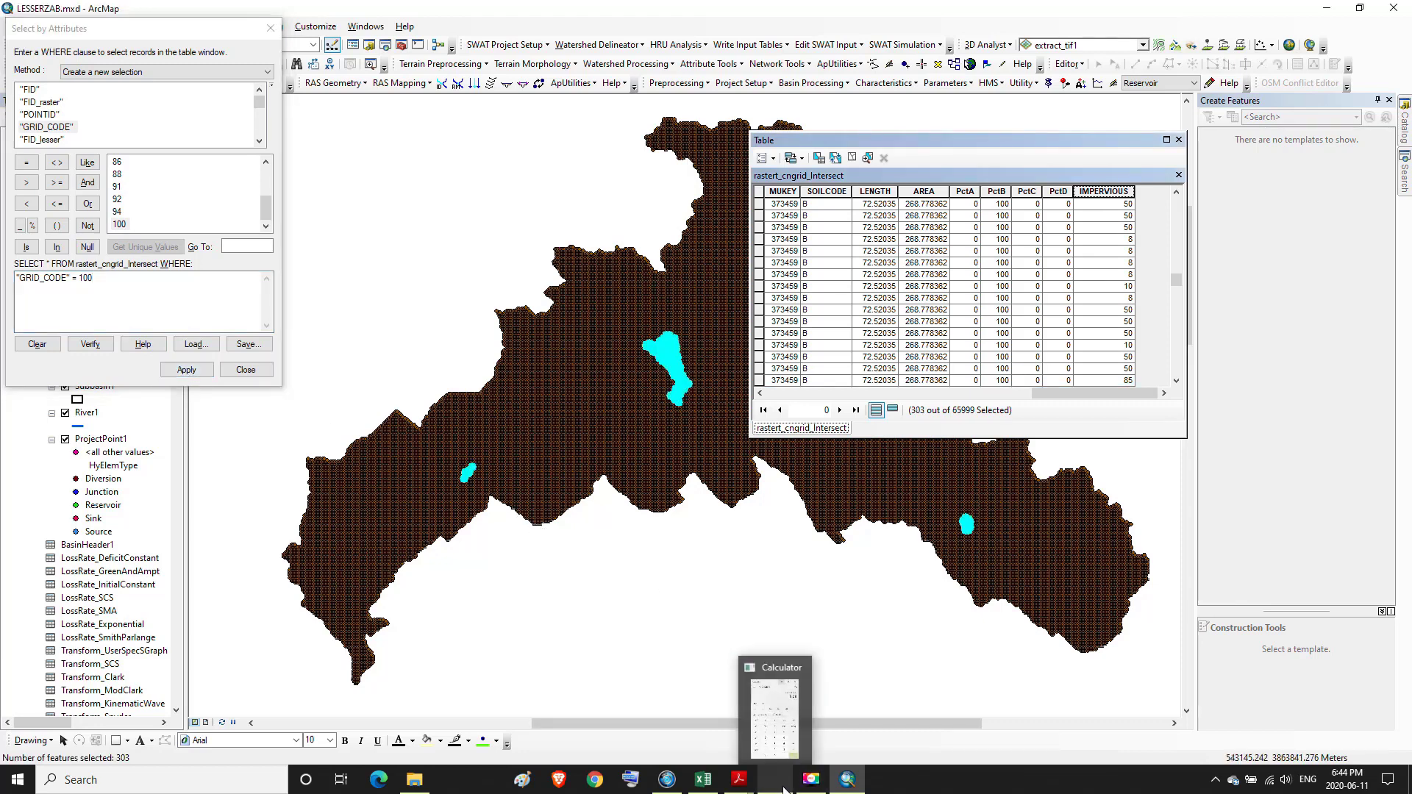
mouse_move(739, 781)
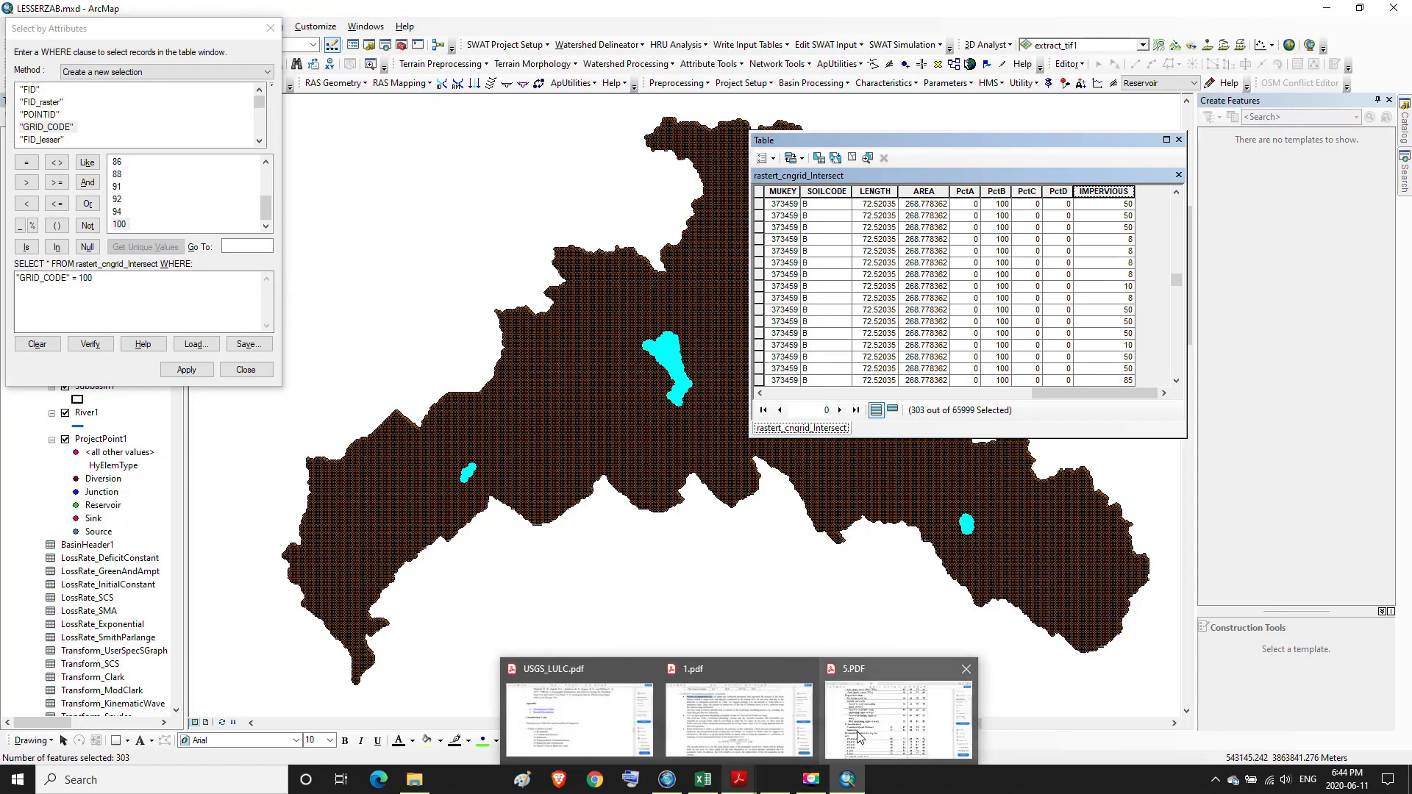
left_click(636, 715)
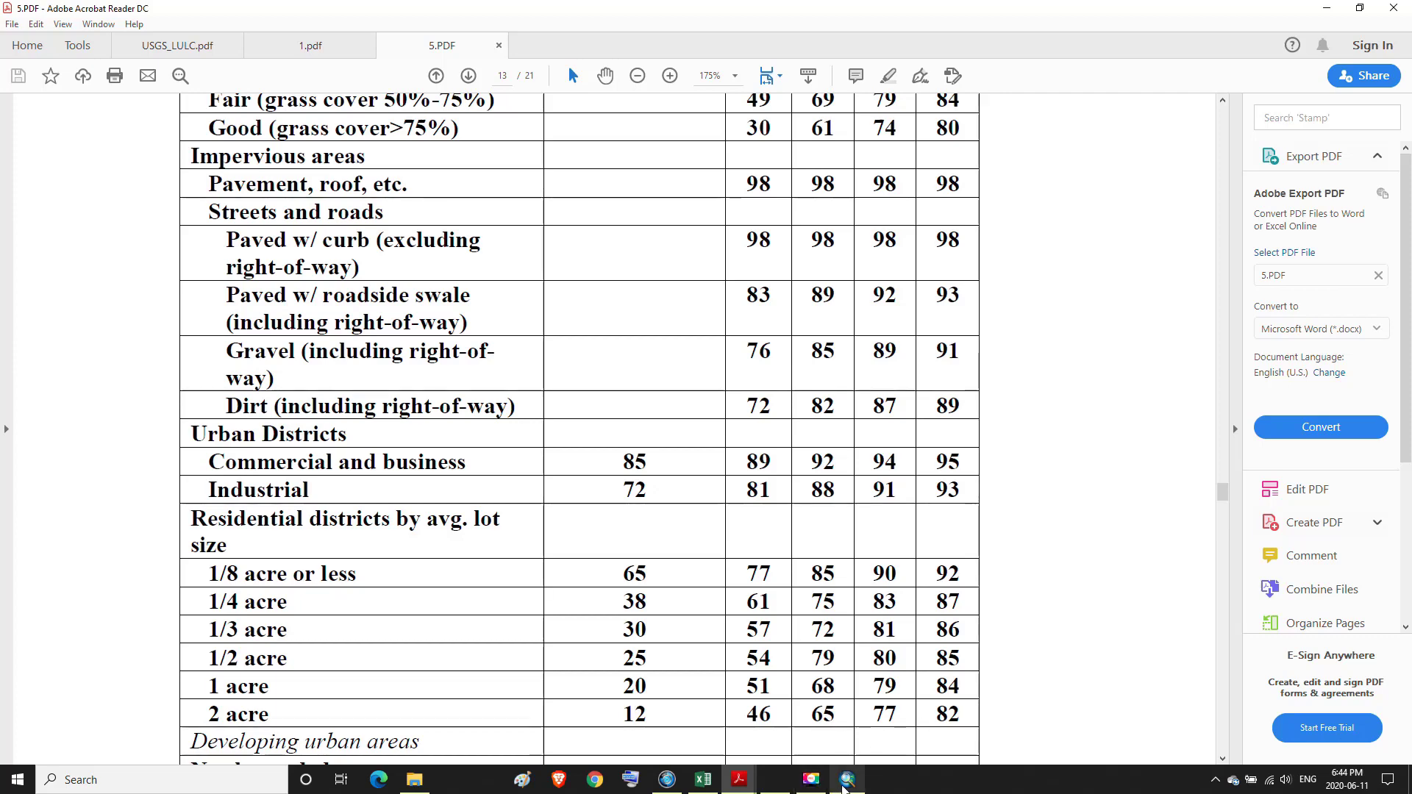
- Switch to ArcMap and calculate the IMPERVIOUS field for the selected GRID_CODE 100 records
left_click(845, 785)
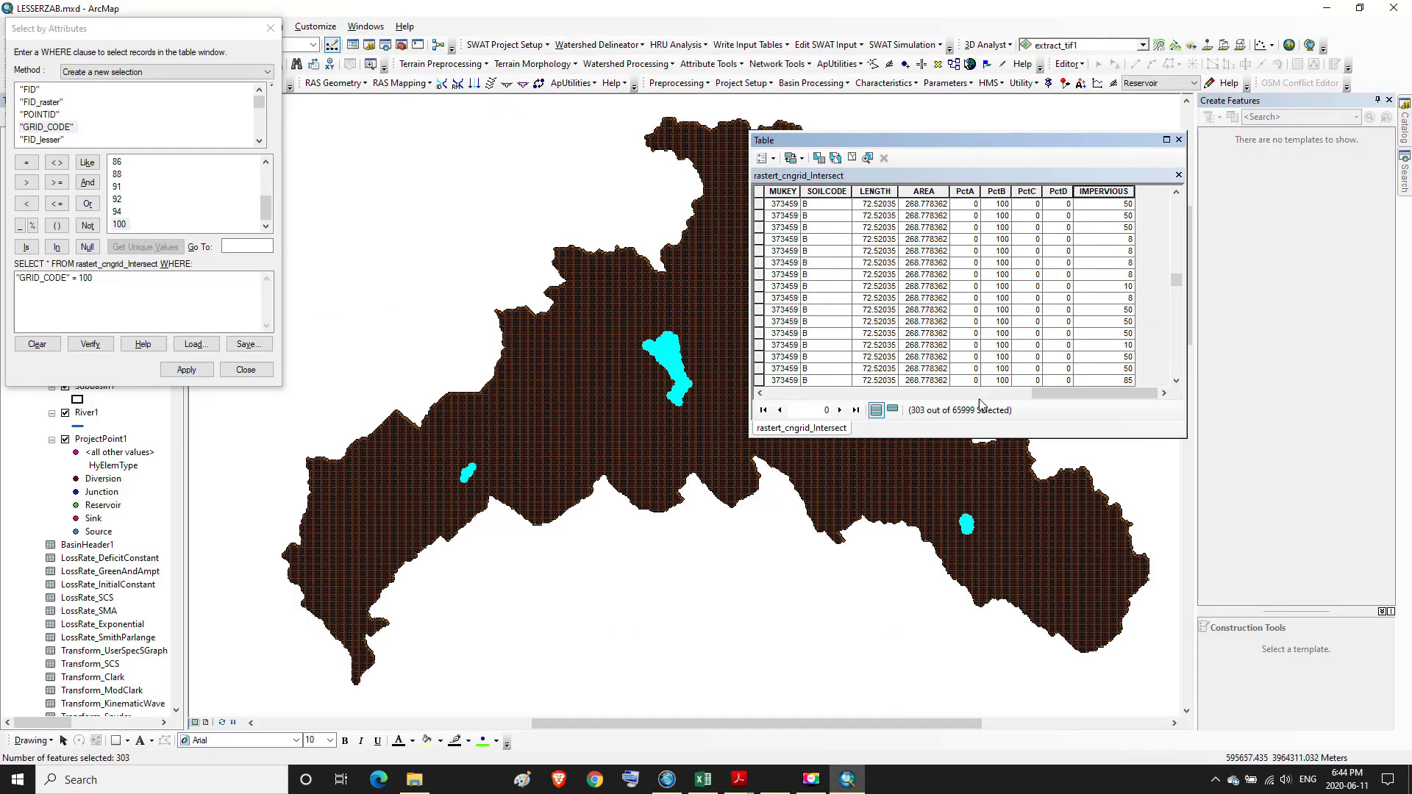
right_click(1131, 197)
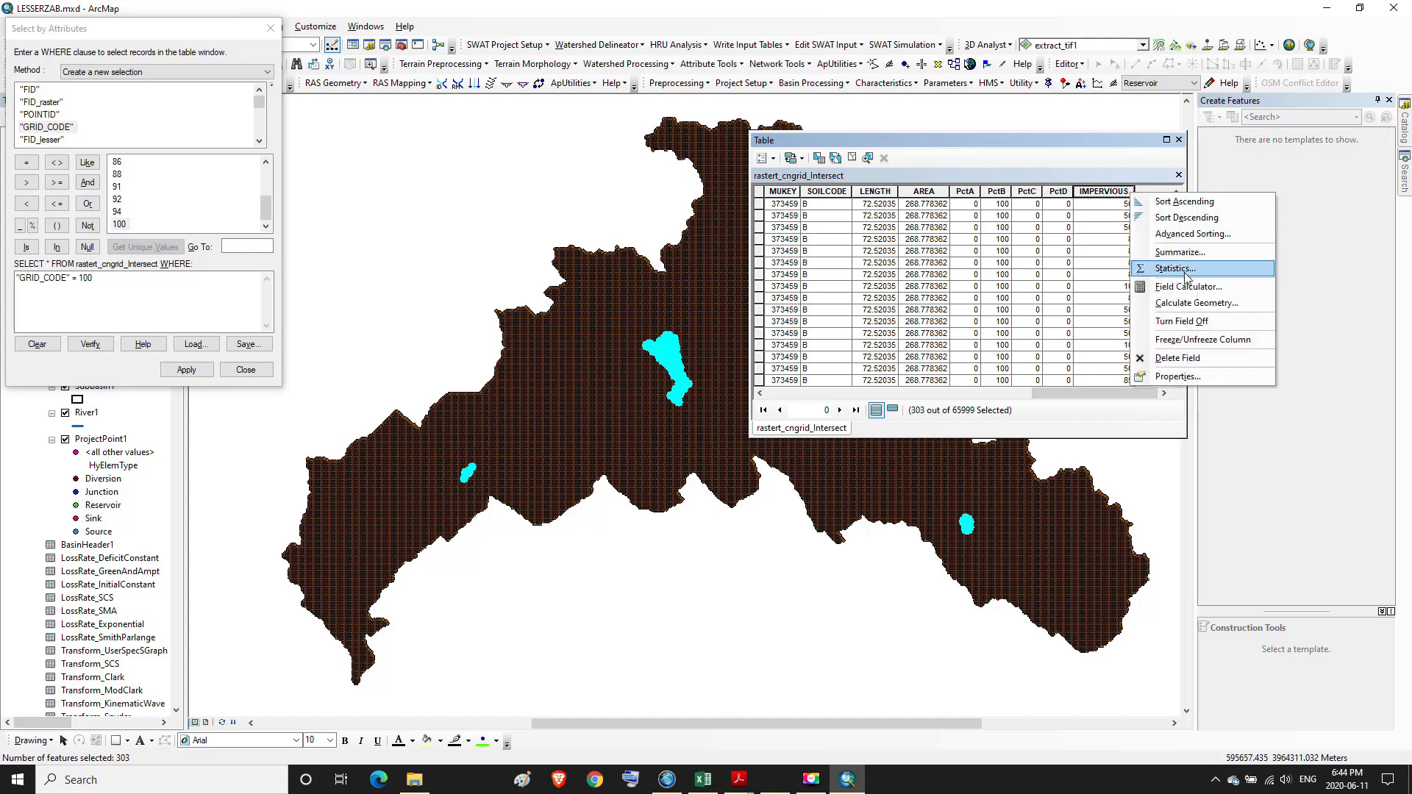
left_click(1206, 284)
left_click(673, 422)
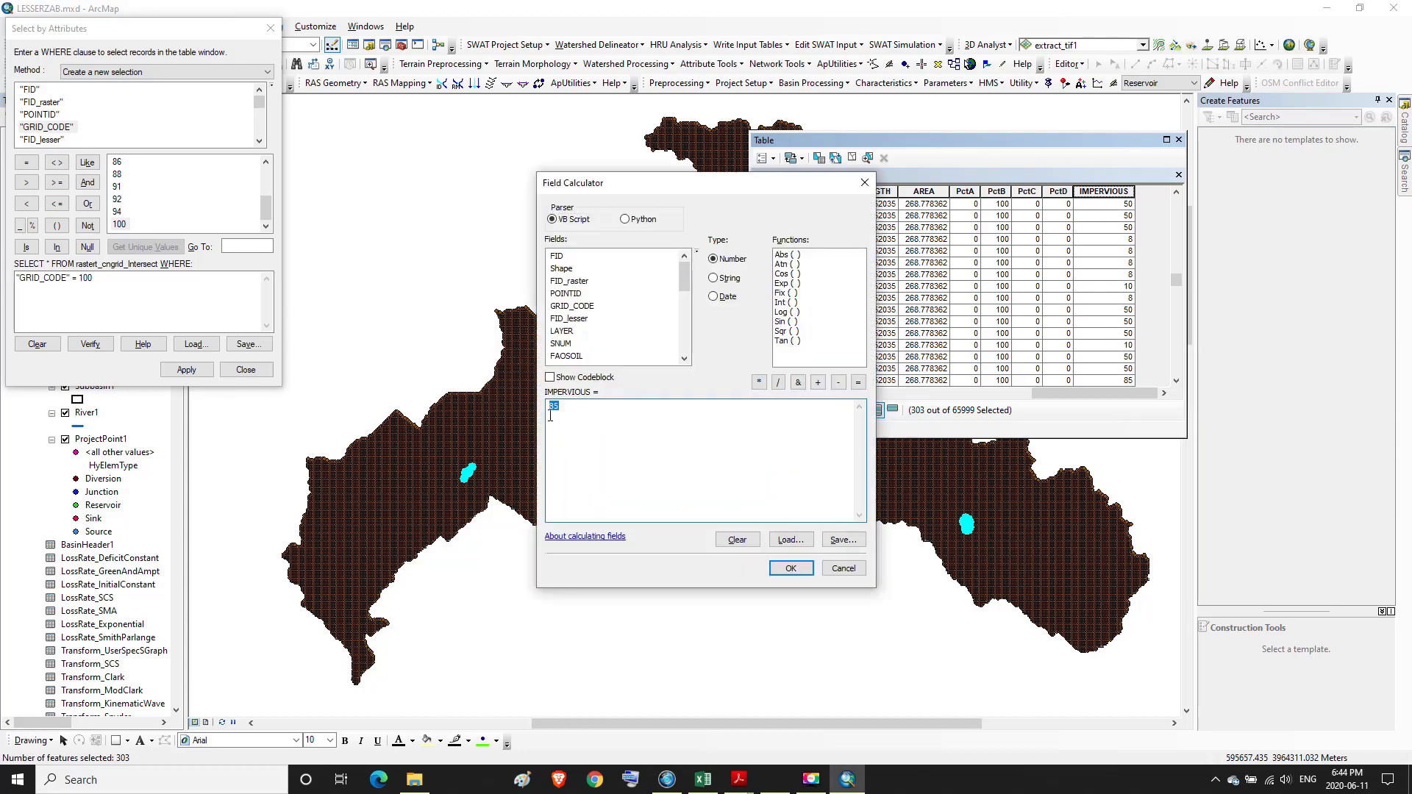
left_click(787, 568)
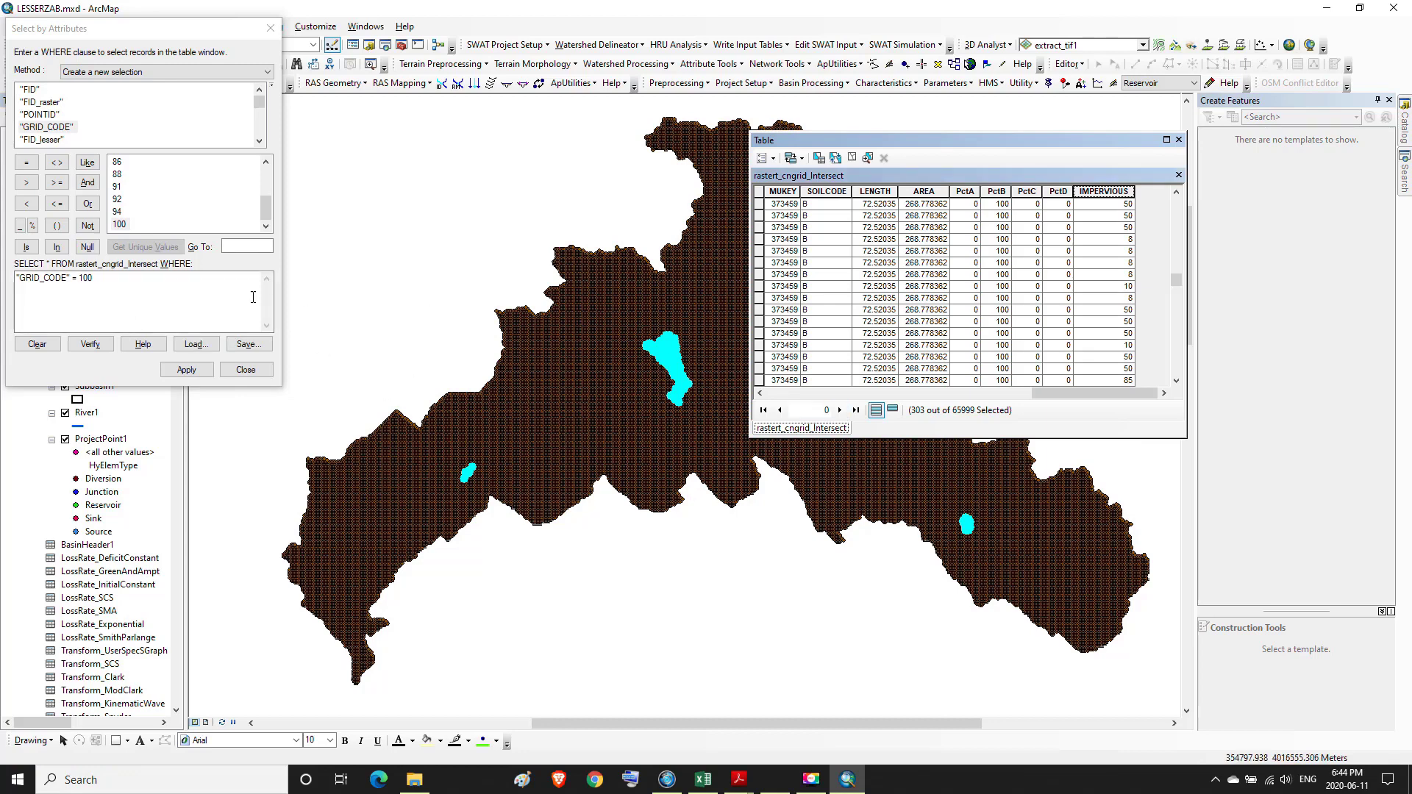
- Clear the current record selection and remove the GRID_CODE = 100 expression from the selection query
left_click(853, 159)
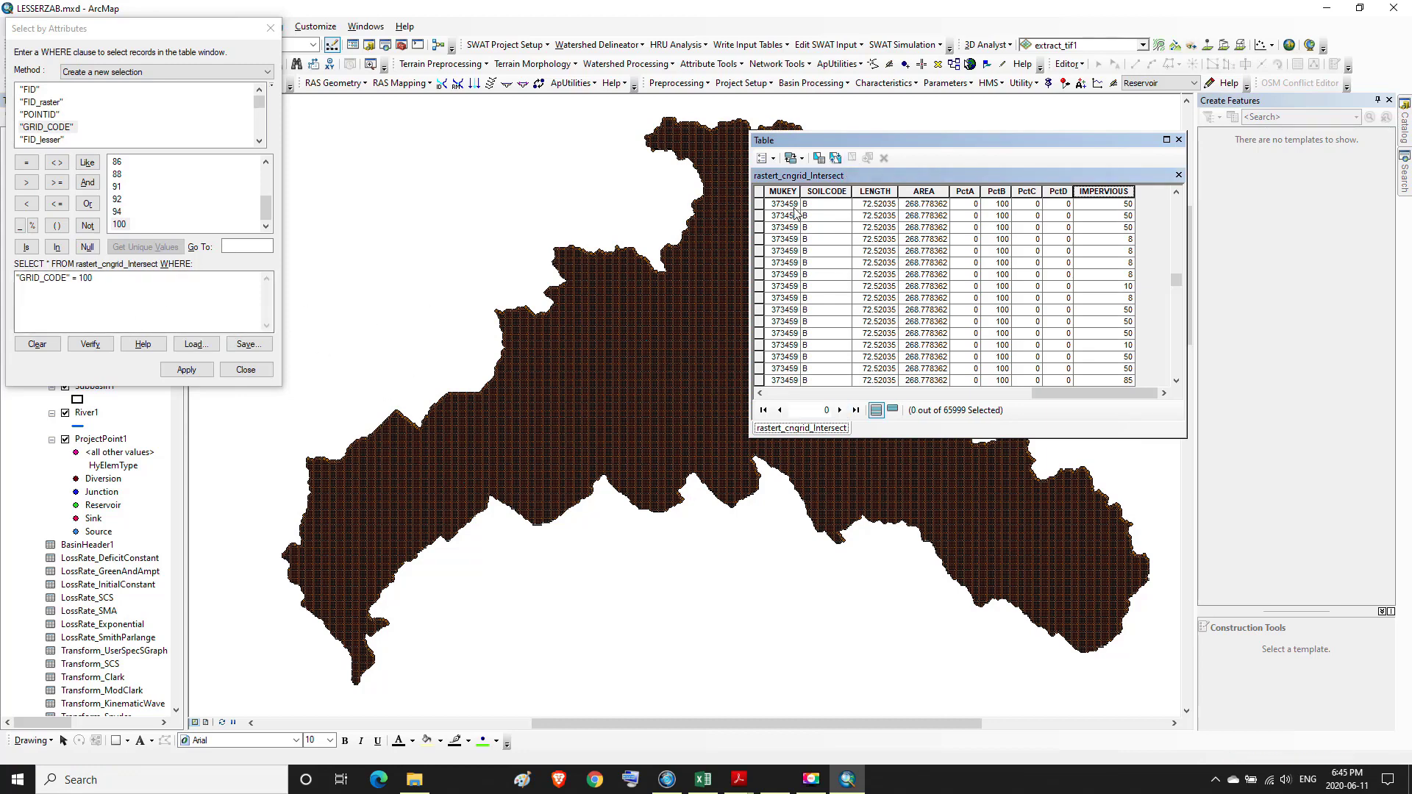
left_click(103, 281)
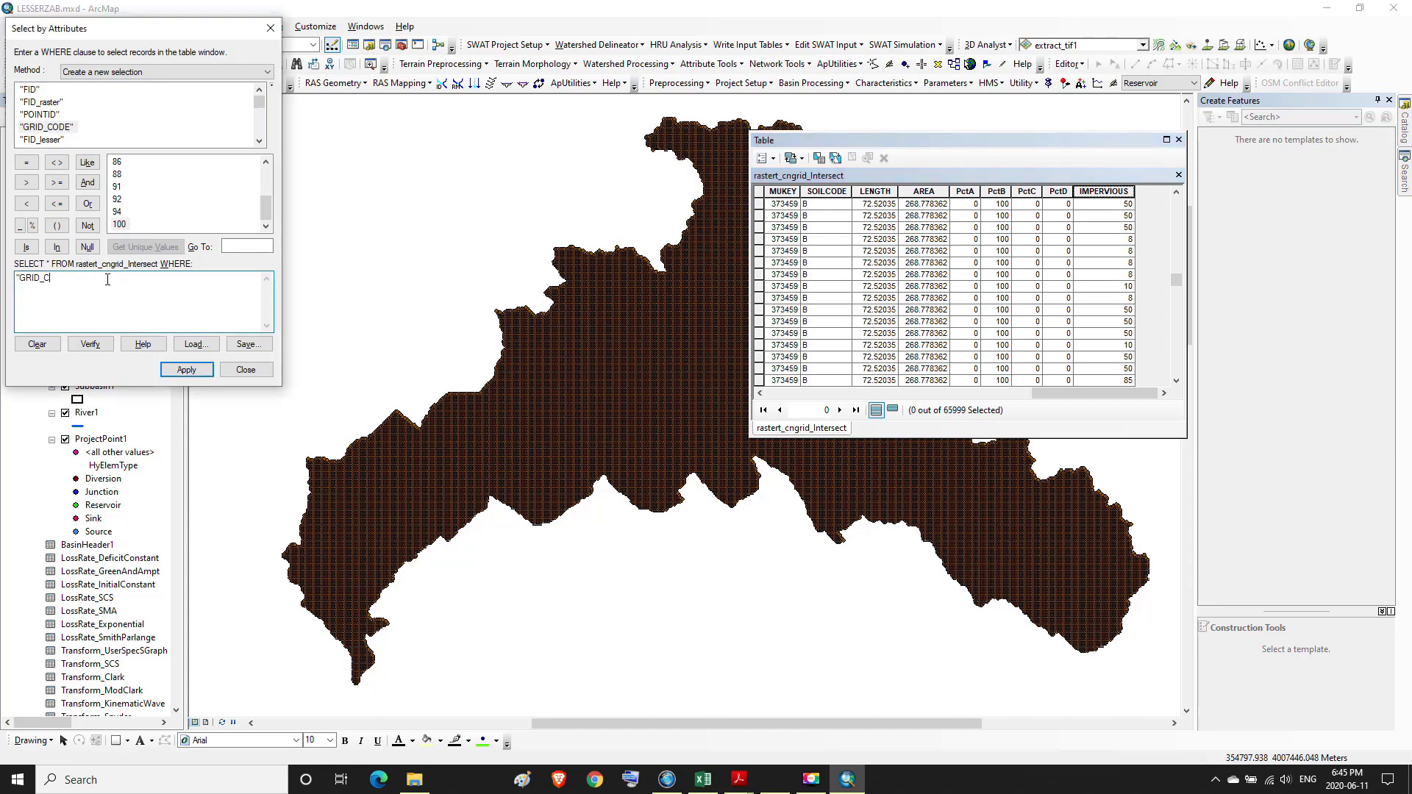
key("BackSpace")
key("BackSpace")
key("BackSpace")
key("BackSpace")
key("BackSpace")
key("BackSpace")
key("BackSpace")
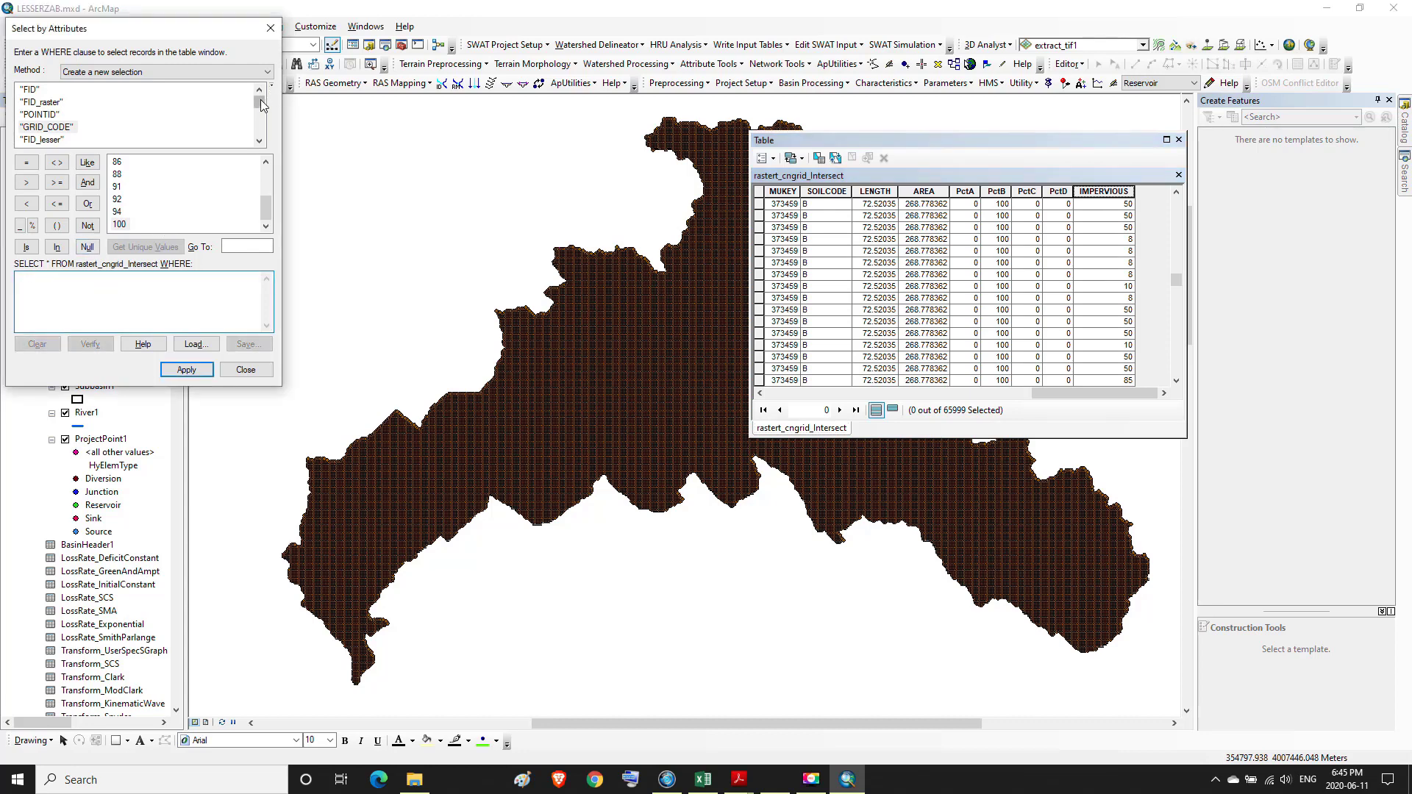
- Build the selection query "IMPERVIOUS" = 0 and select the matching records in rastert_cngrid_Intersect
left_click_drag(260, 101, 258, 146)
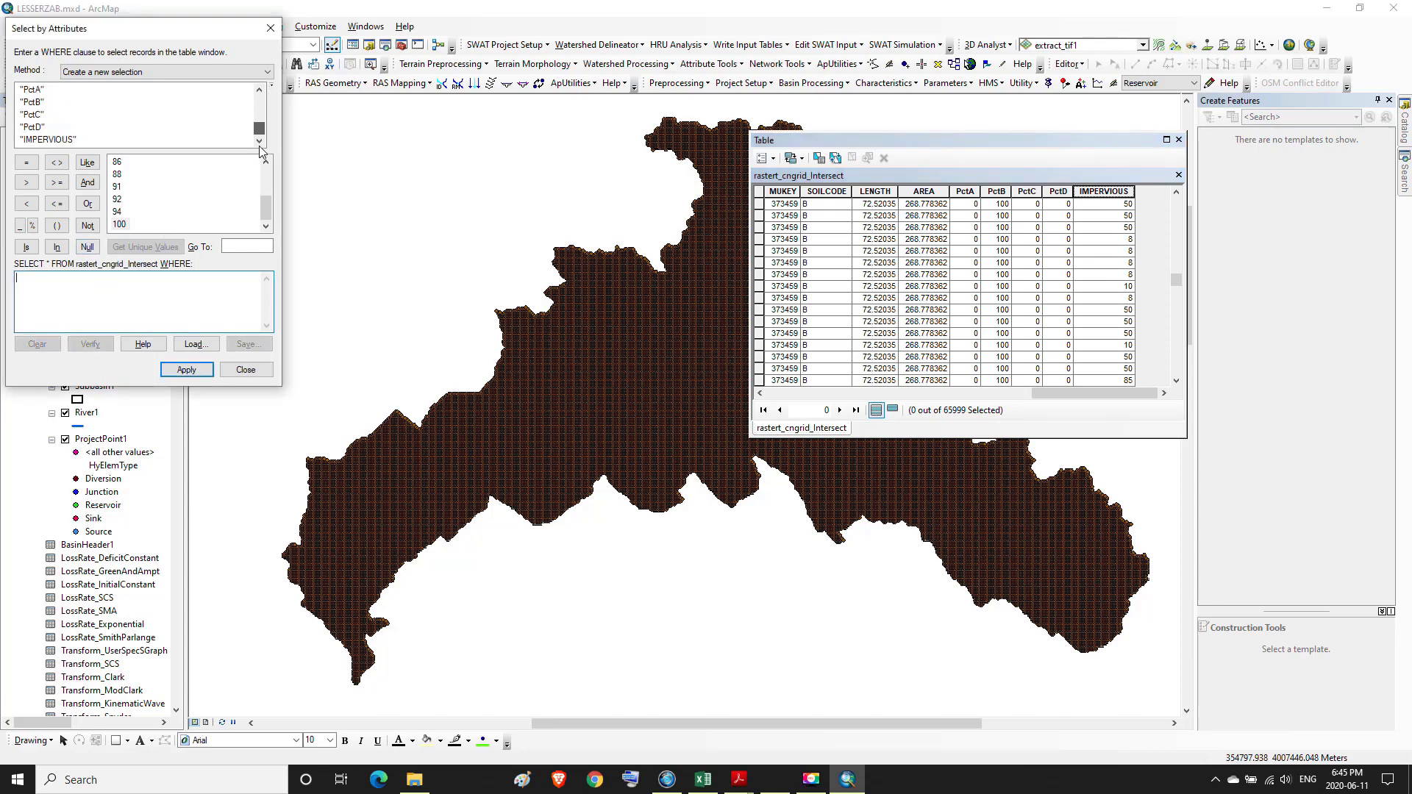
double_click(58, 141)
left_click(135, 248)
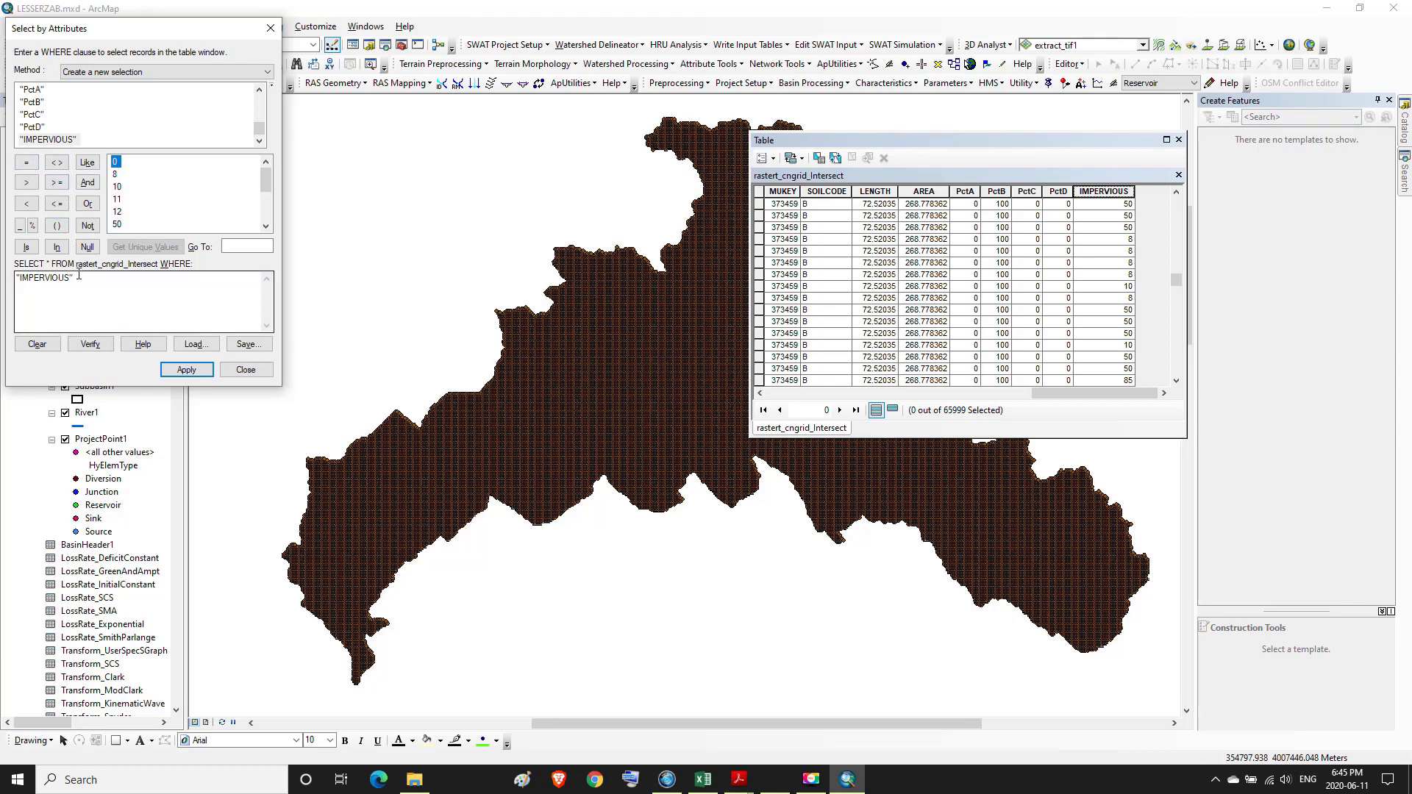
left_click(27, 162)
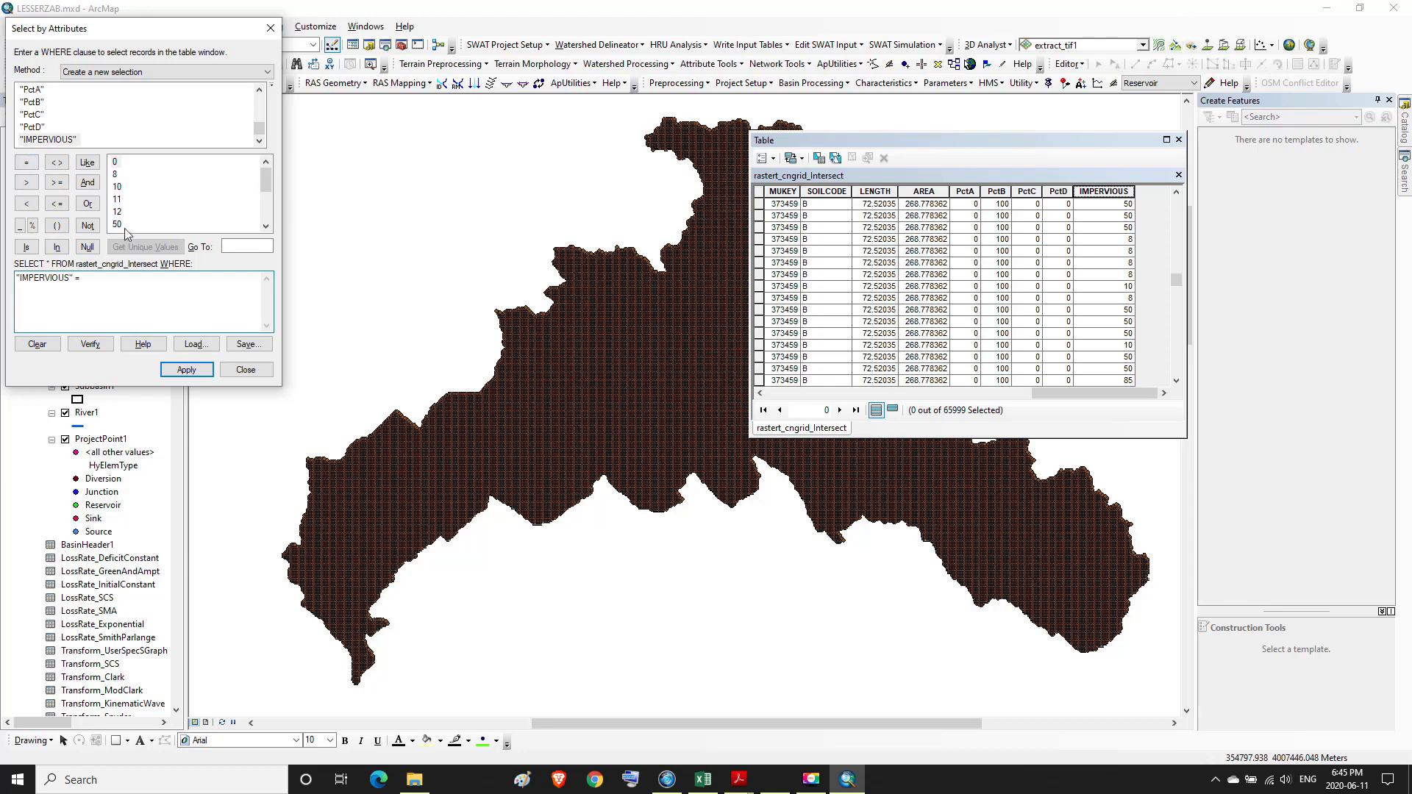
left_click(116, 162)
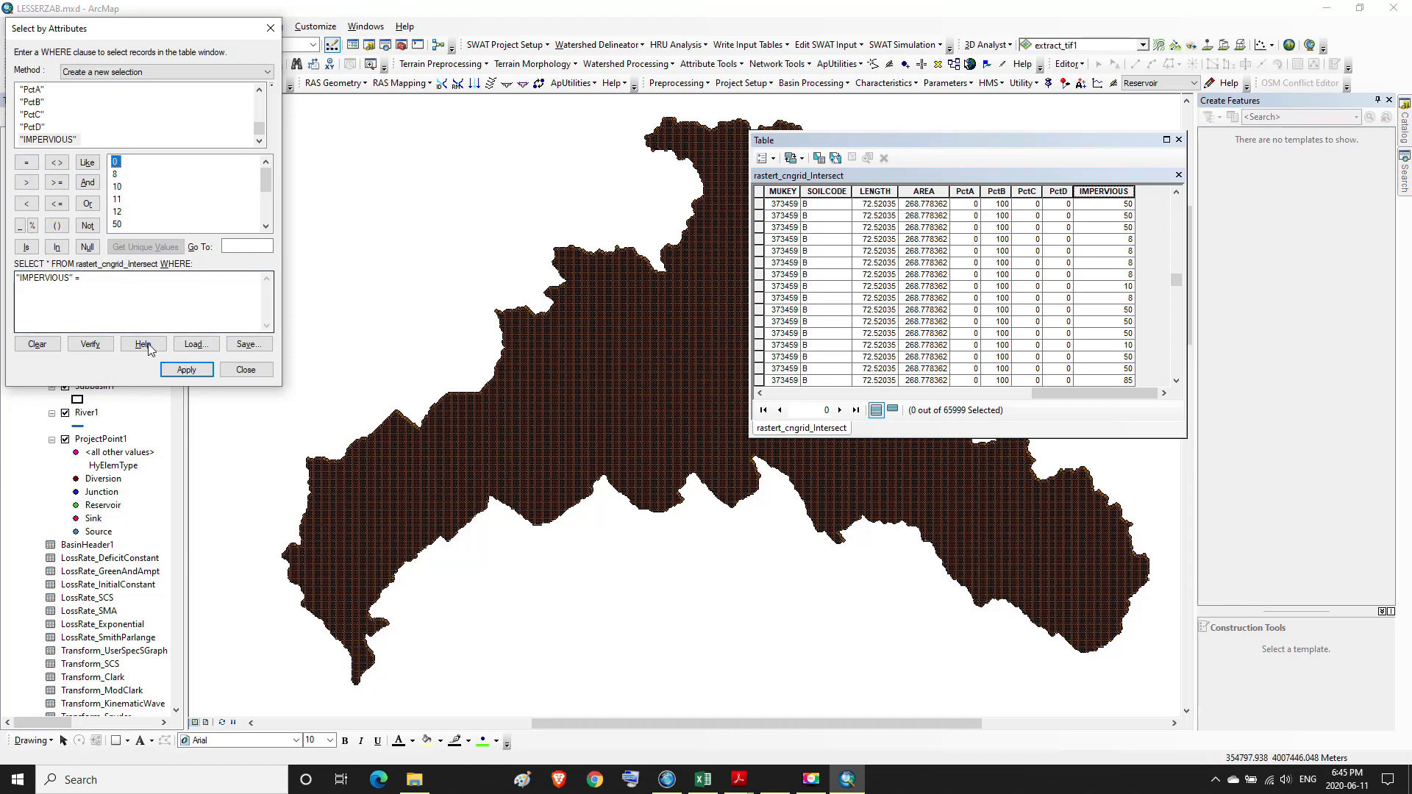
left_click(186, 370)
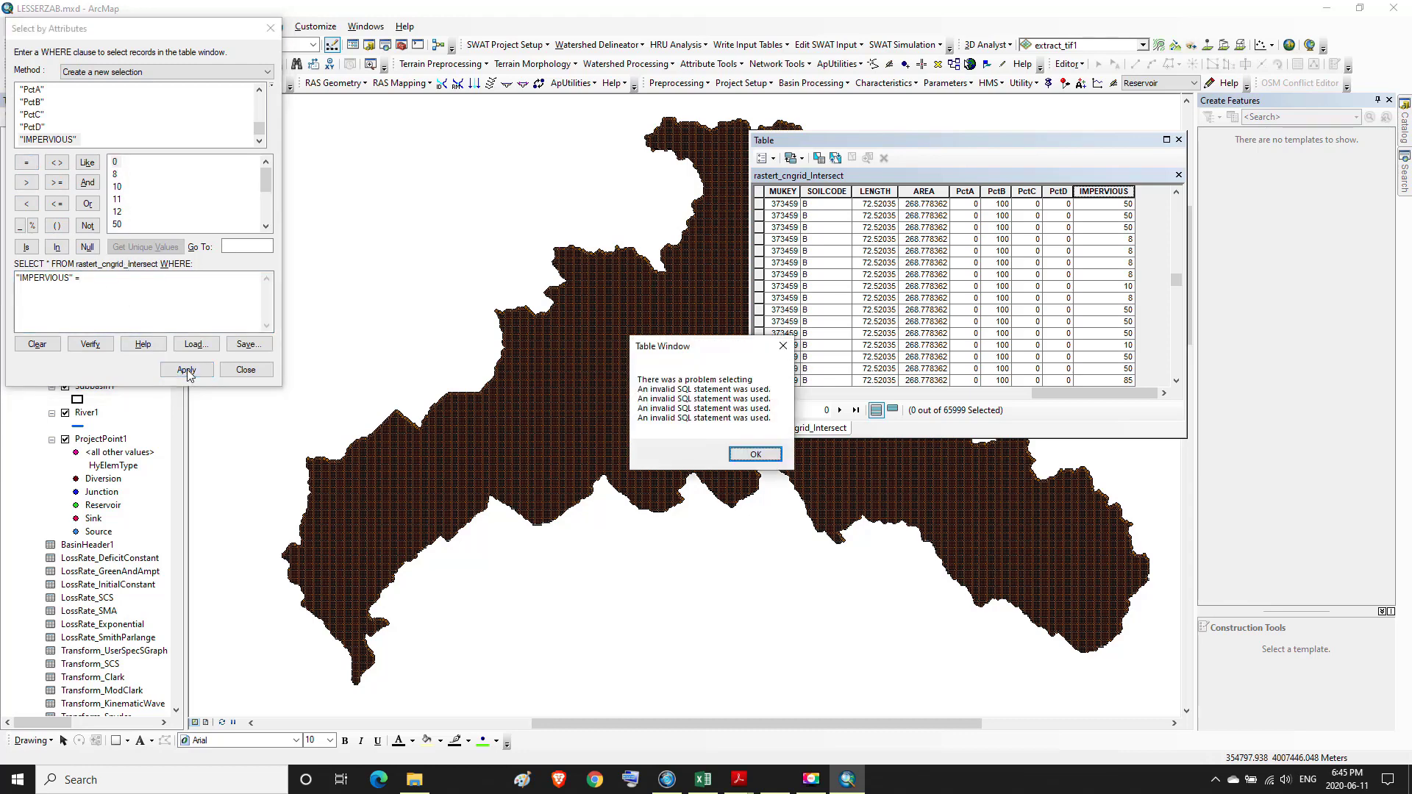
left_click(783, 346)
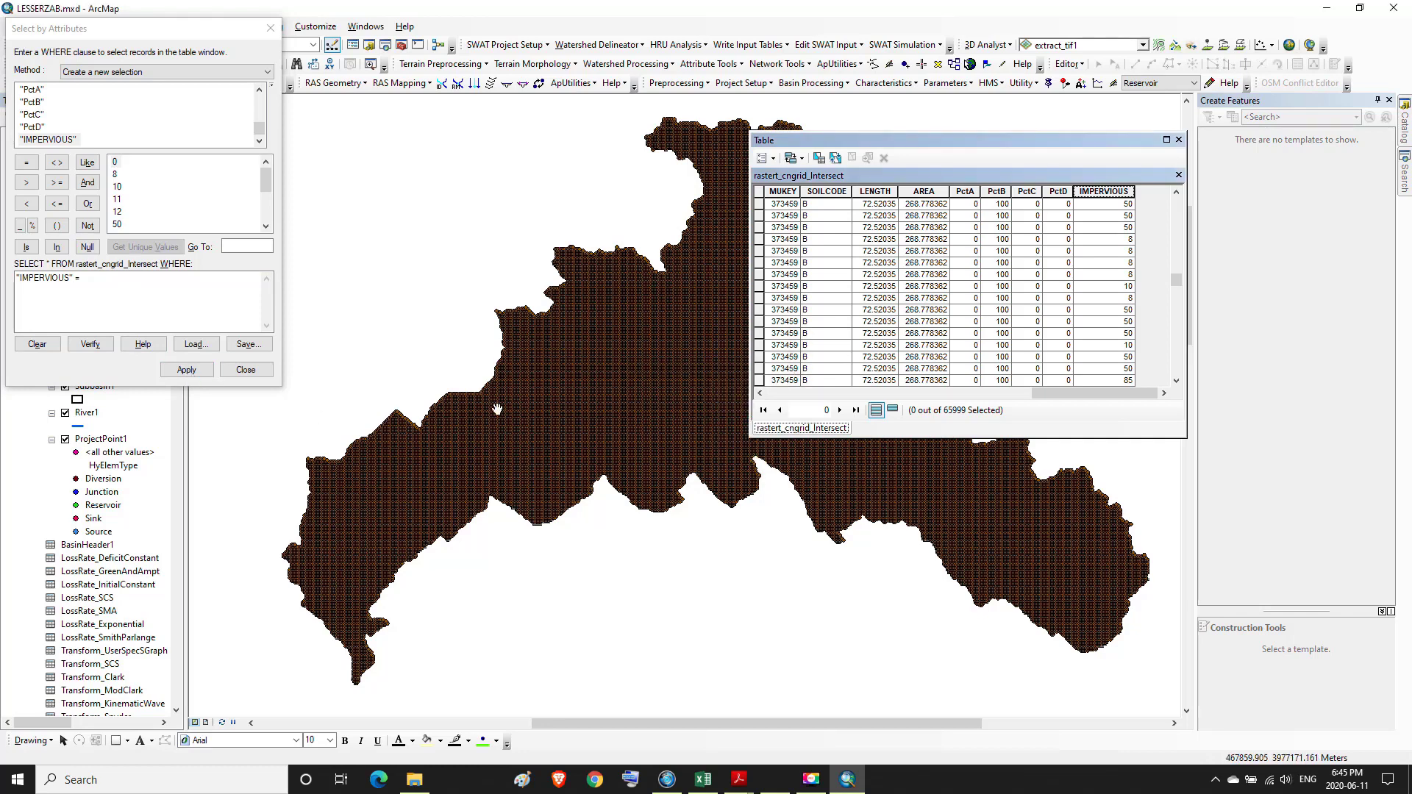
double_click(116, 162)
left_click(186, 370)
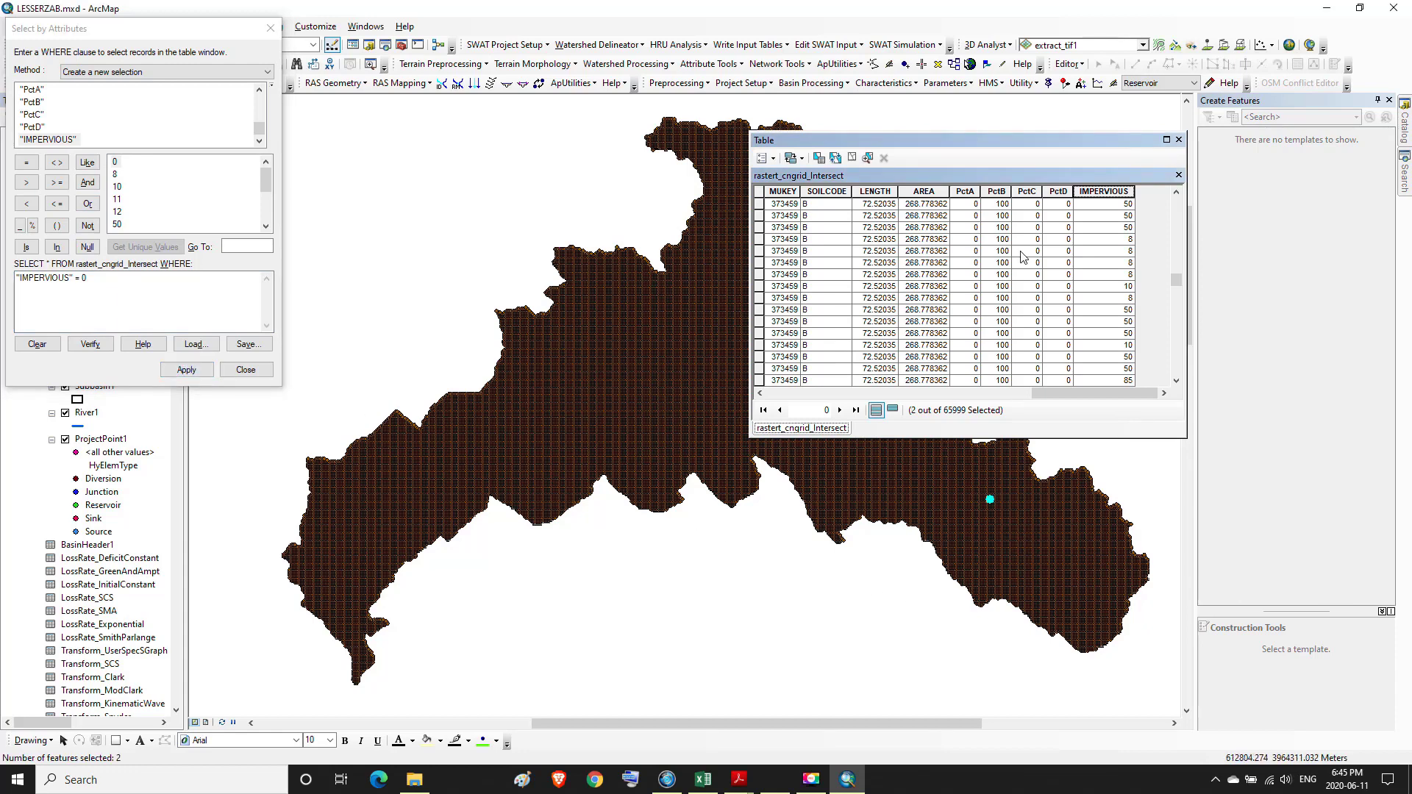
- Look through the full attribute table for the selected records whose IMPERVIOUS value is 0
left_click(1165, 141)
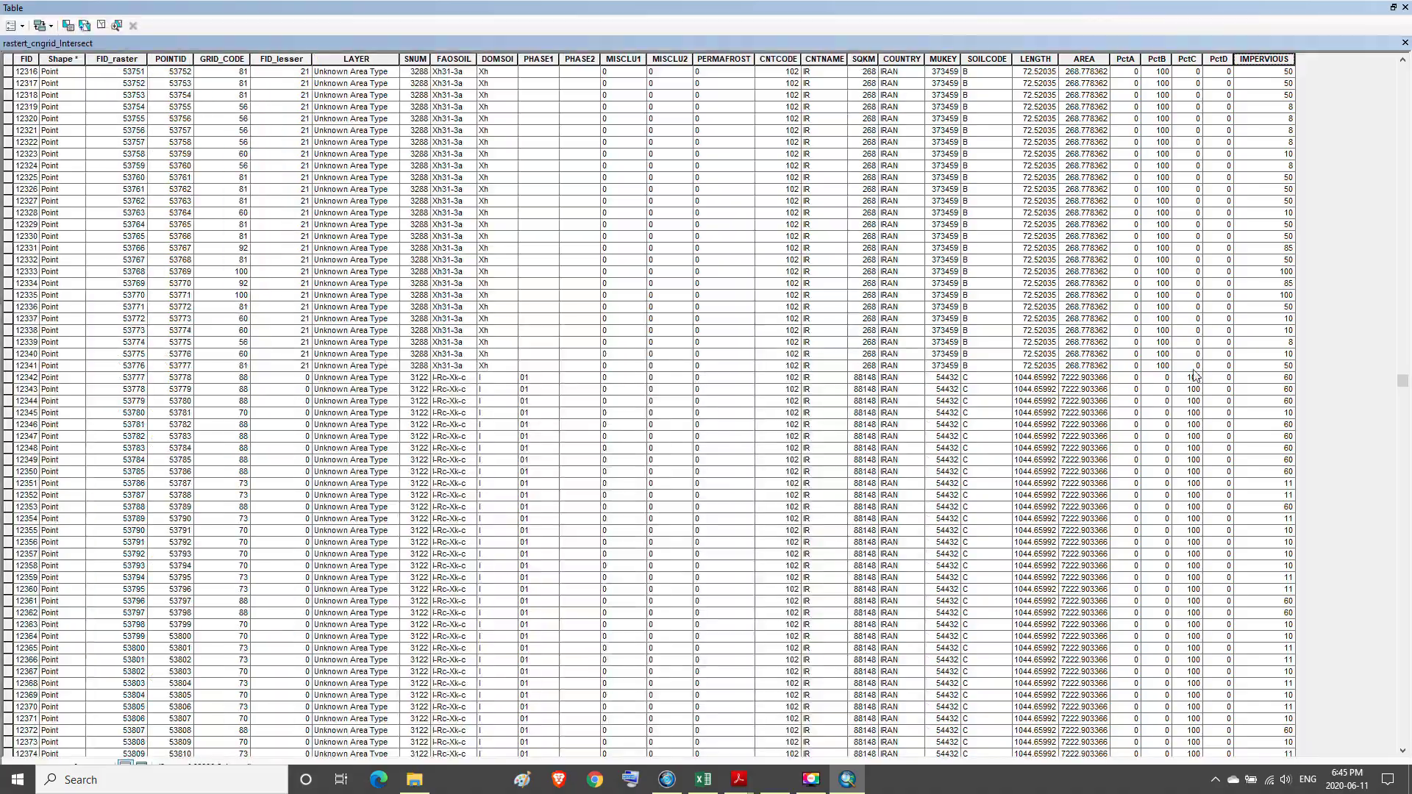
left_click_drag(1405, 386, 1411, 765)
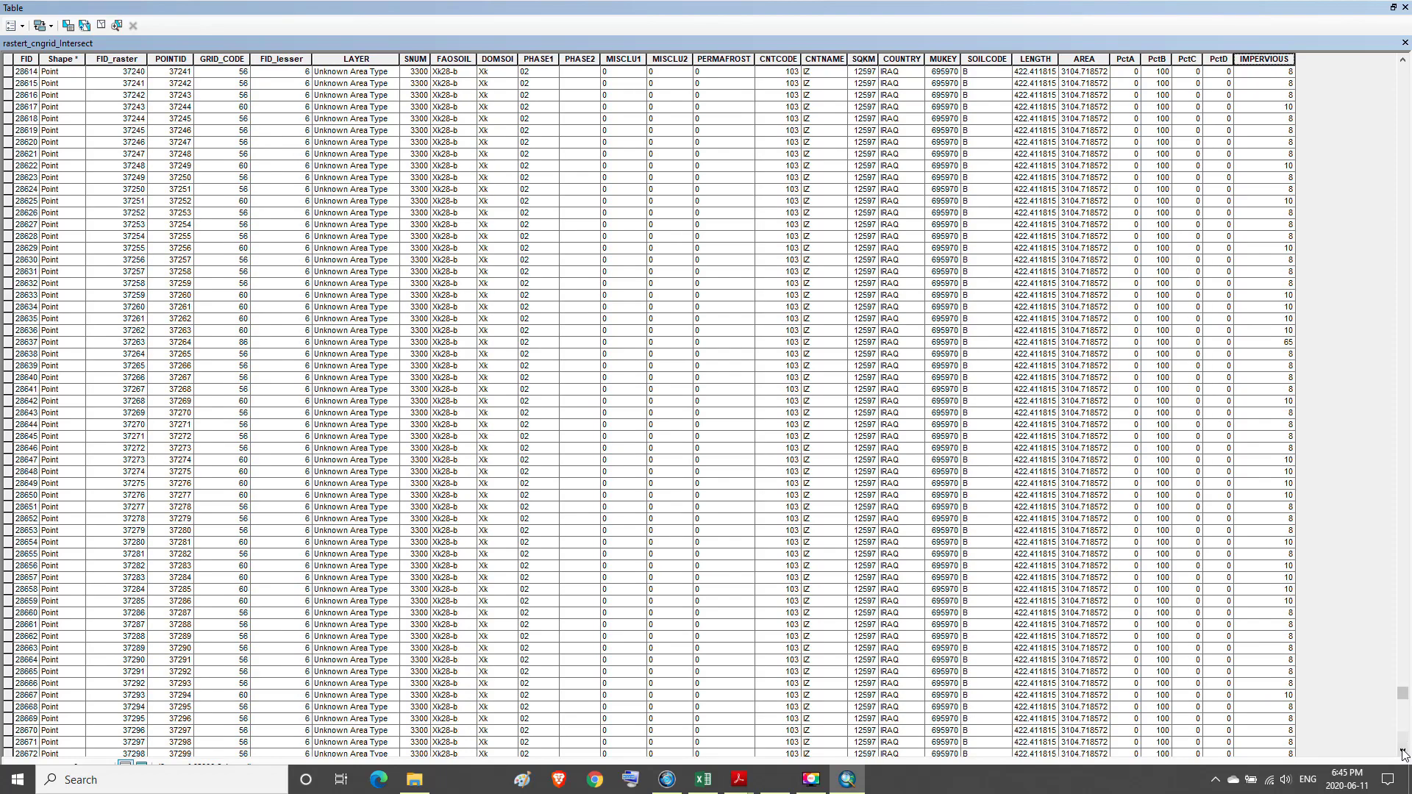
left_click_drag(1406, 694, 1405, 751)
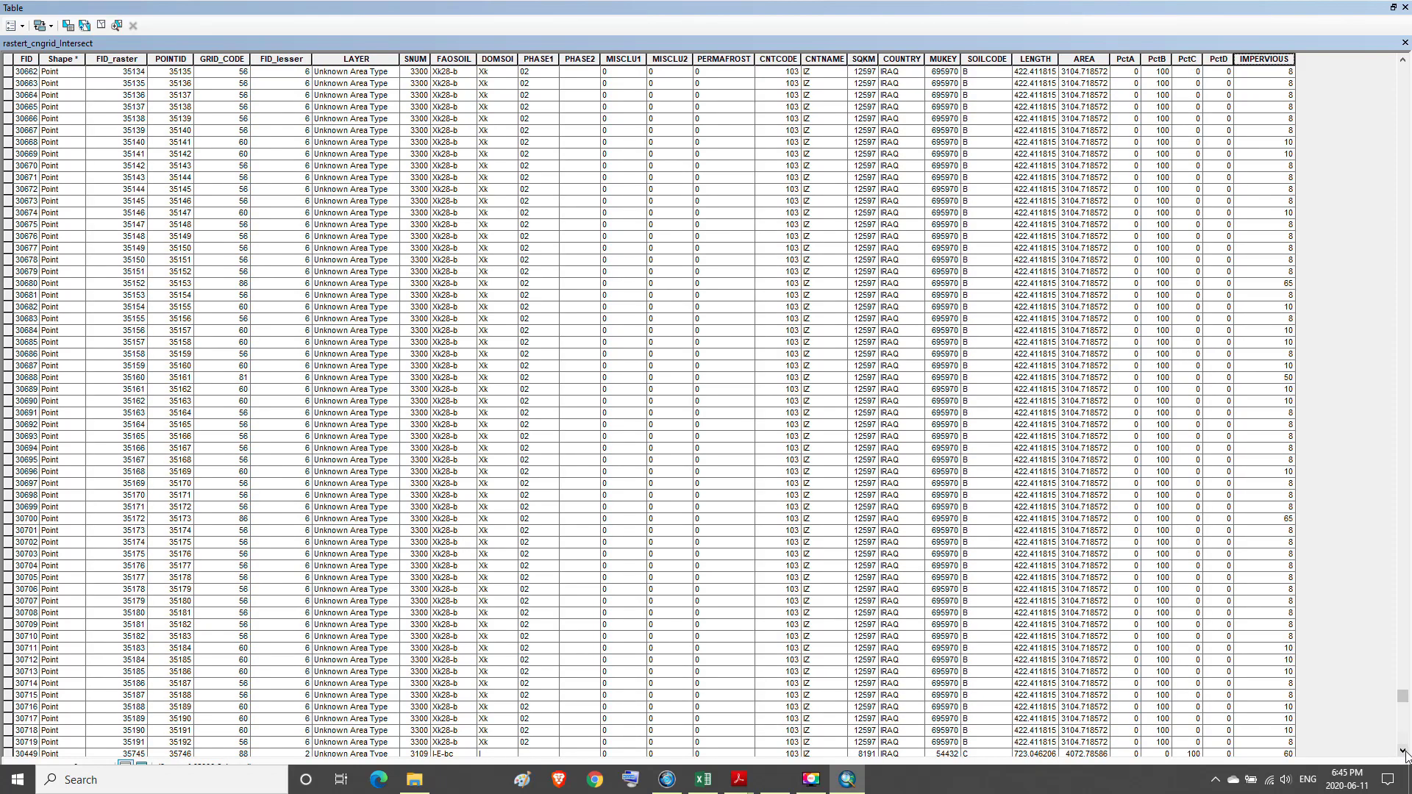
left_click_drag(1406, 701, 1405, 750)
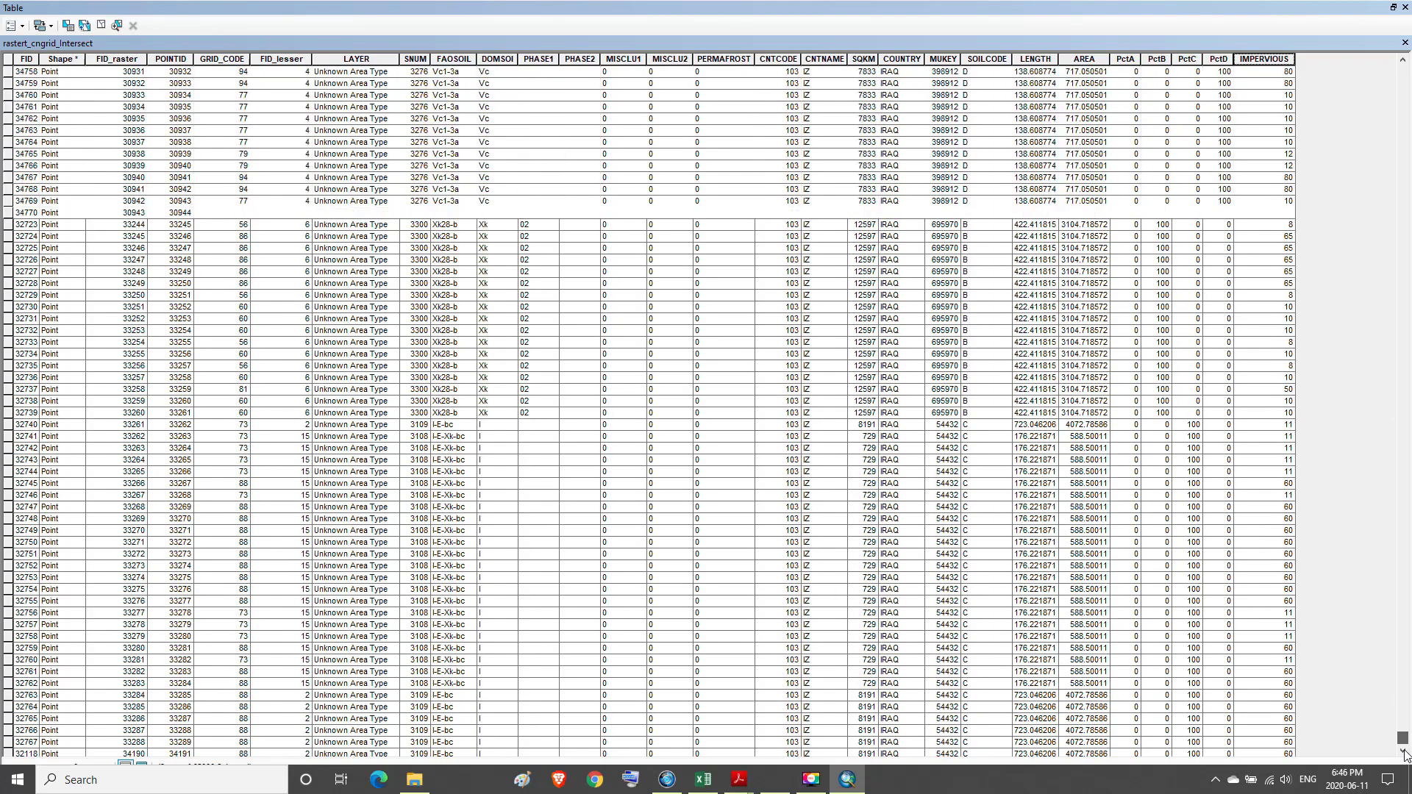
left_click_drag(1404, 703, 1406, 746)
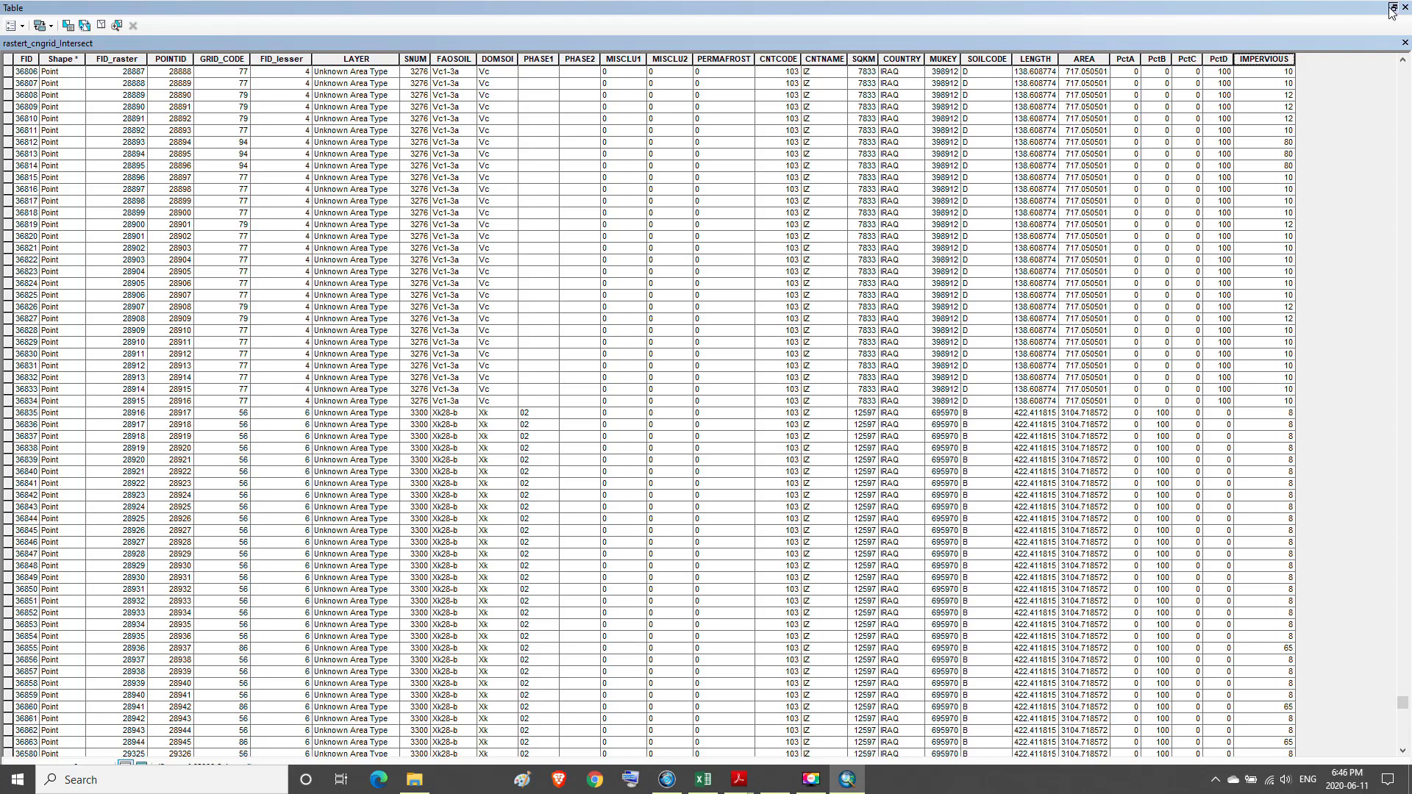
left_click(1392, 8)
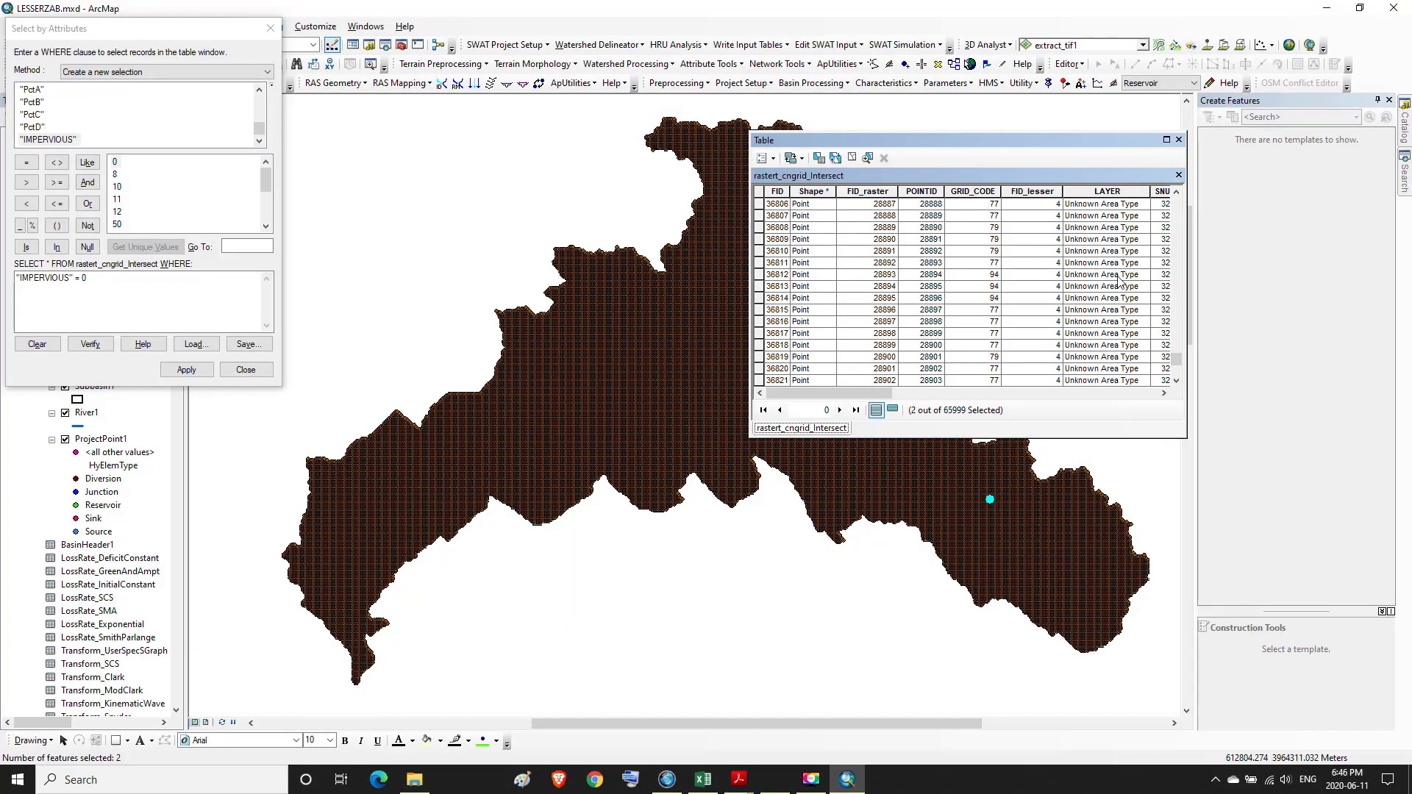
- Sort the attribute table by IMPERVIOUS in ascending order to bring the selected zero records to its start
left_click(868, 159)
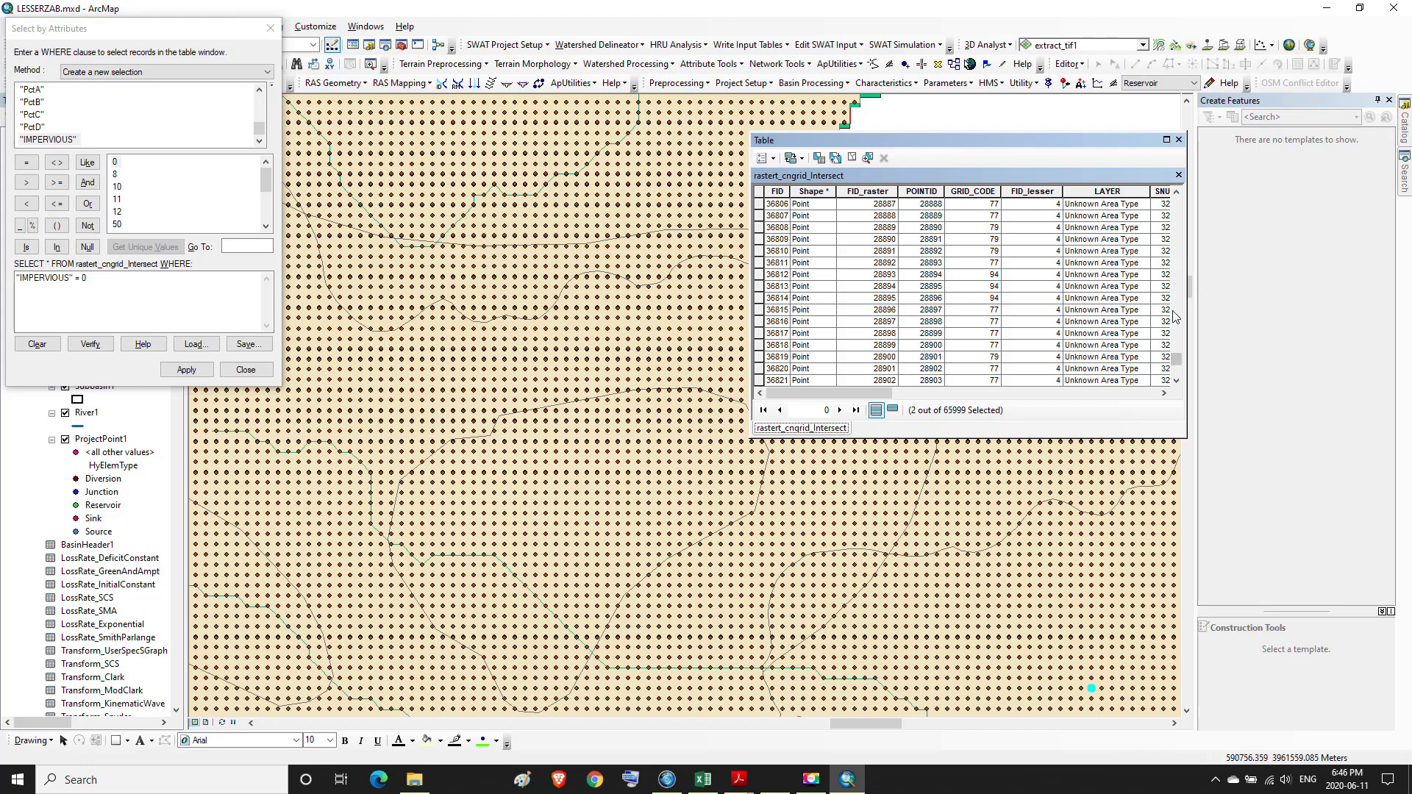
left_click_drag(886, 394, 1166, 397)
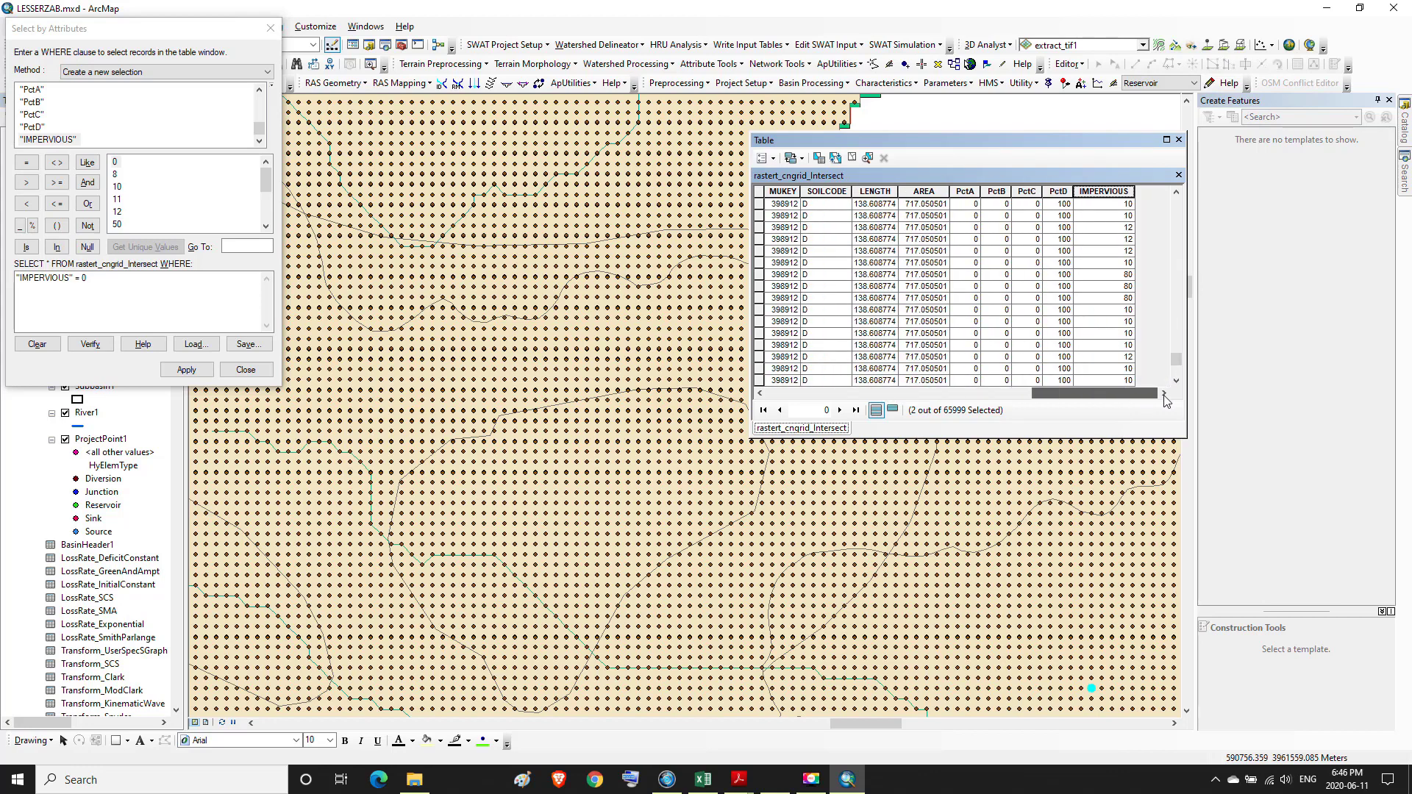
right_click(1108, 191)
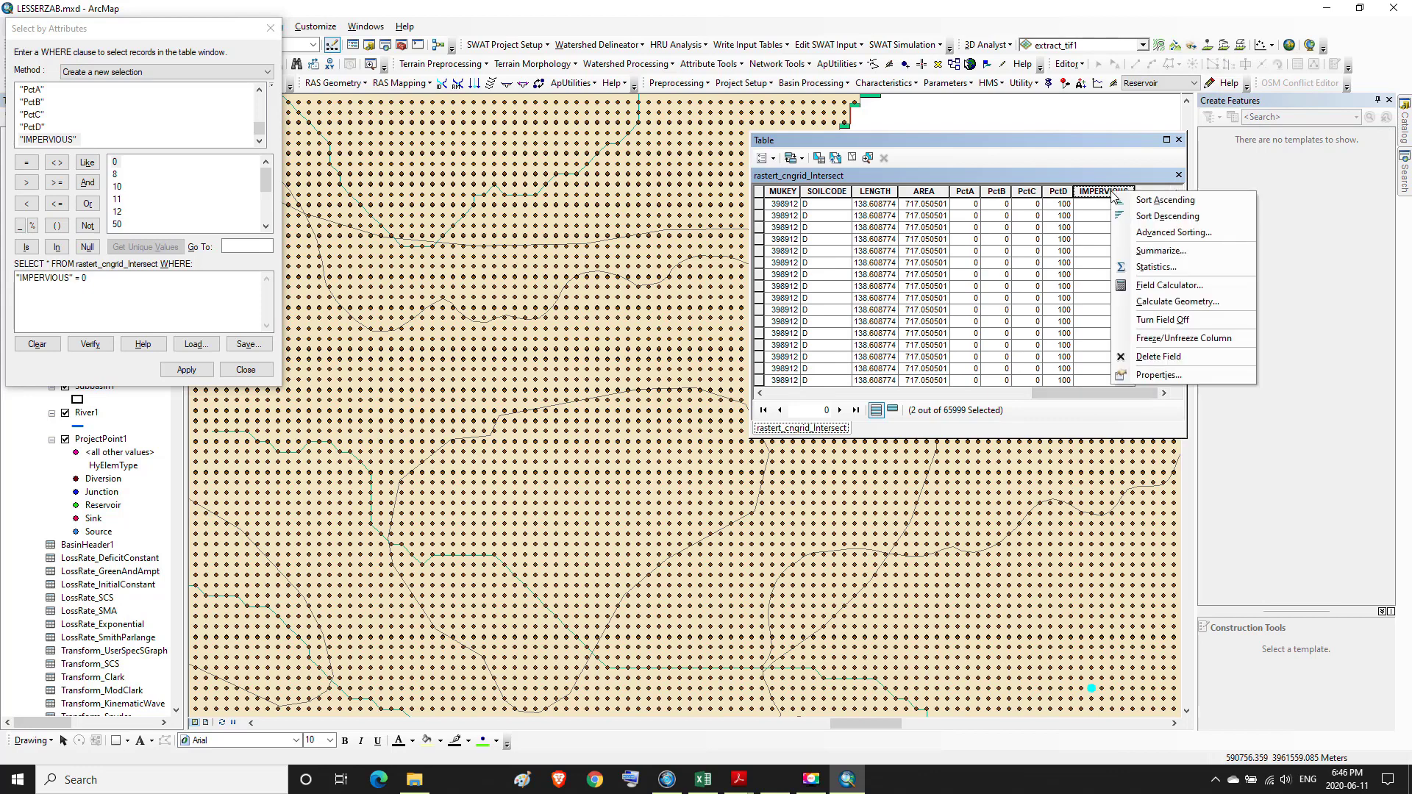
left_click(1136, 201)
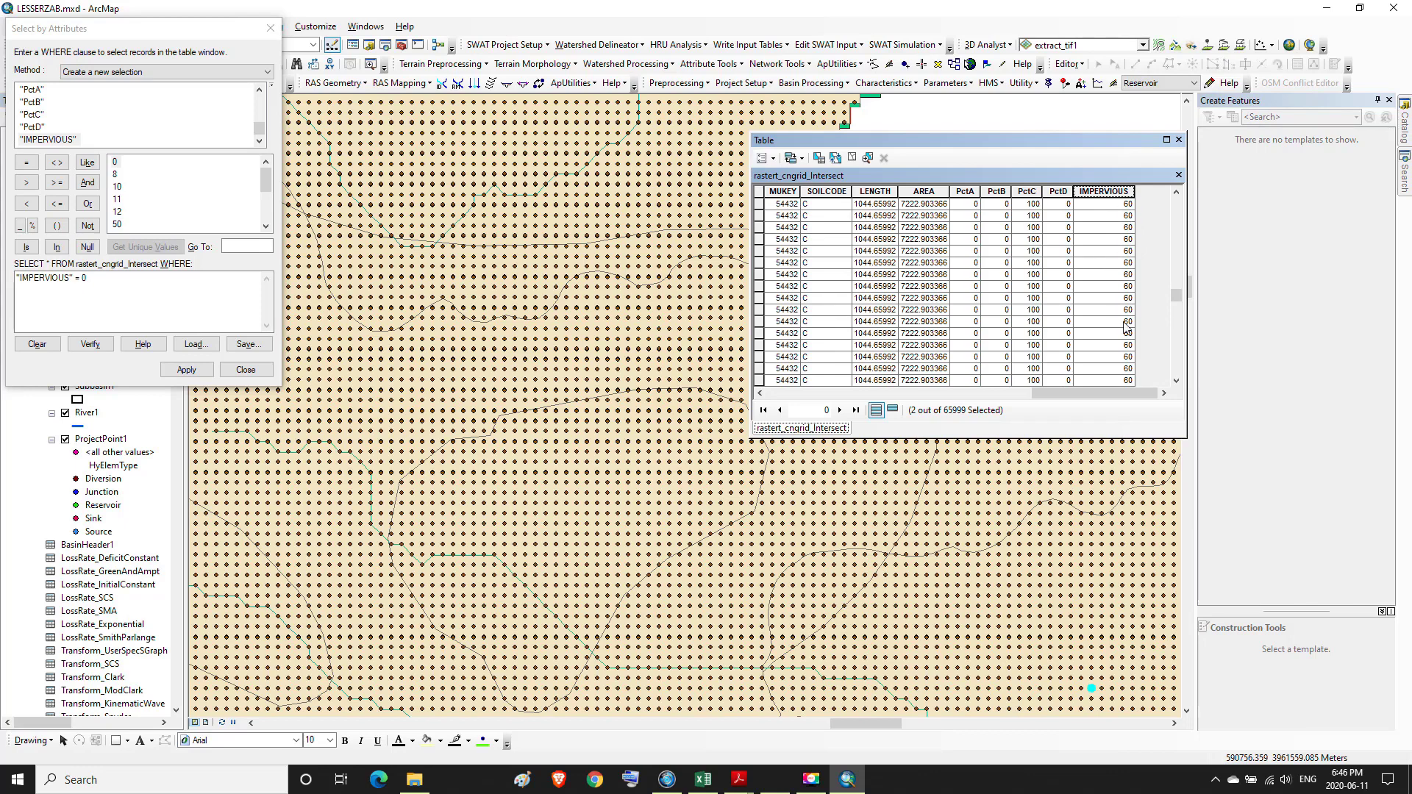
left_click_drag(1175, 298, 1174, 203)
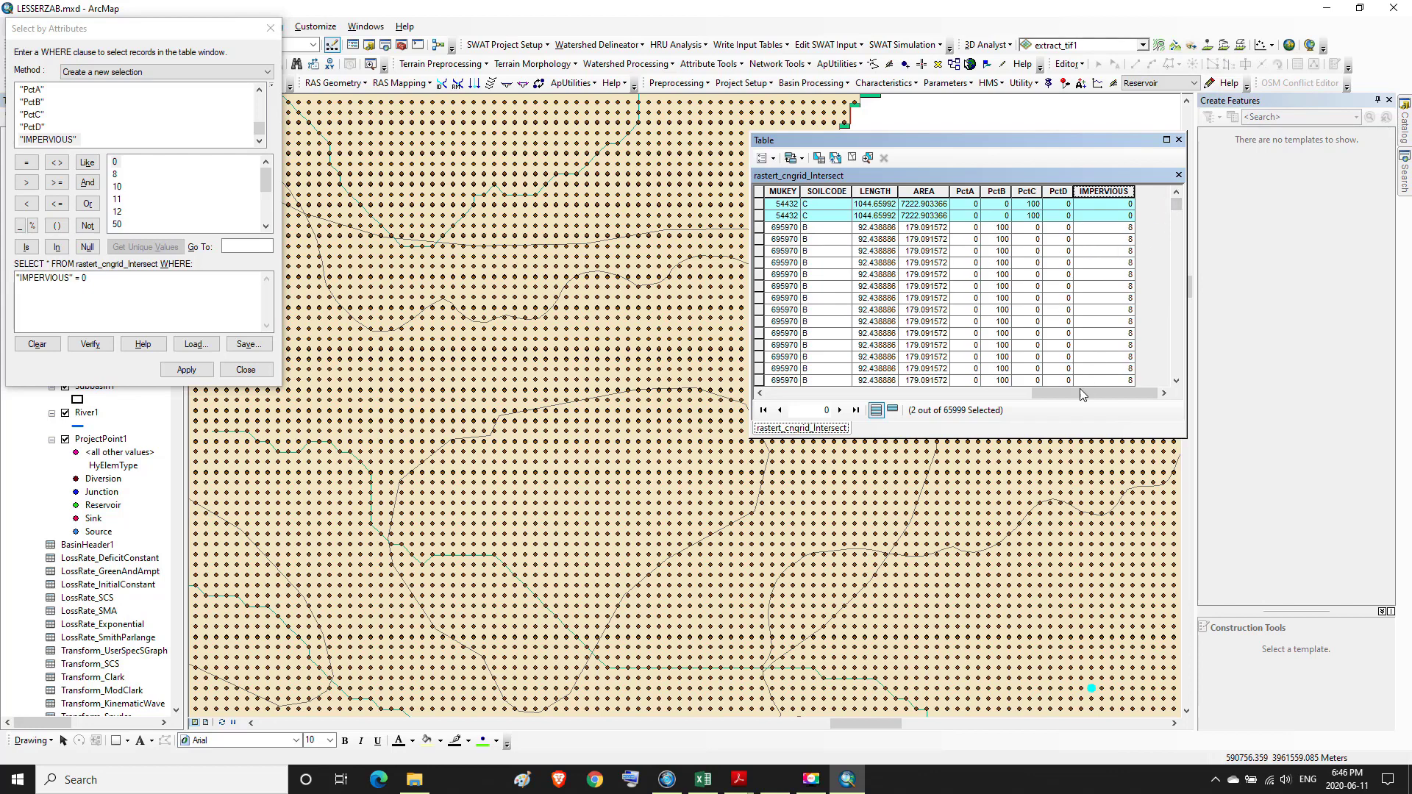
- Examine the SOILCODE and GRID_CODE values of the selected zero-IMPERVIOUS records in the full attribute table
left_click_drag(1078, 391, 989, 399)
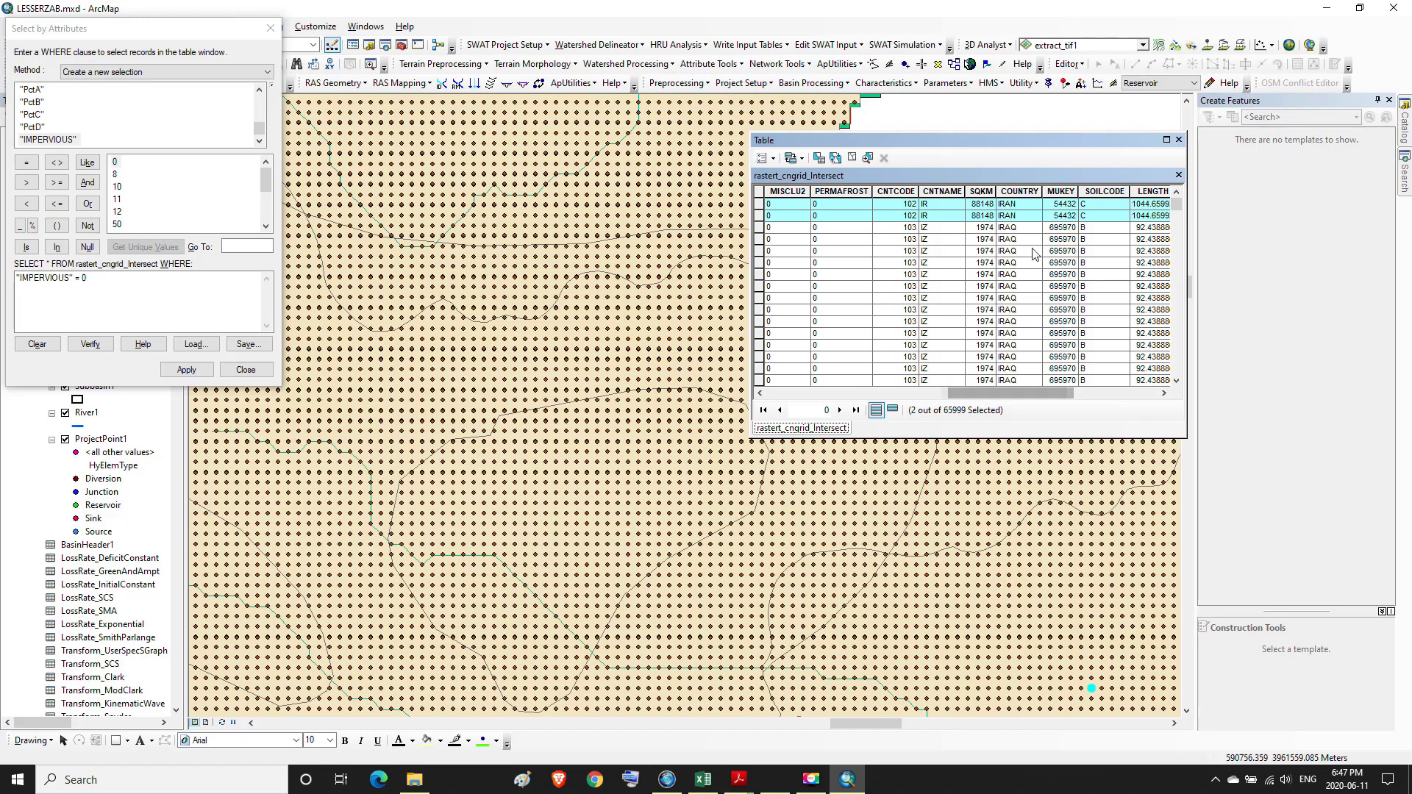
left_click(1166, 140)
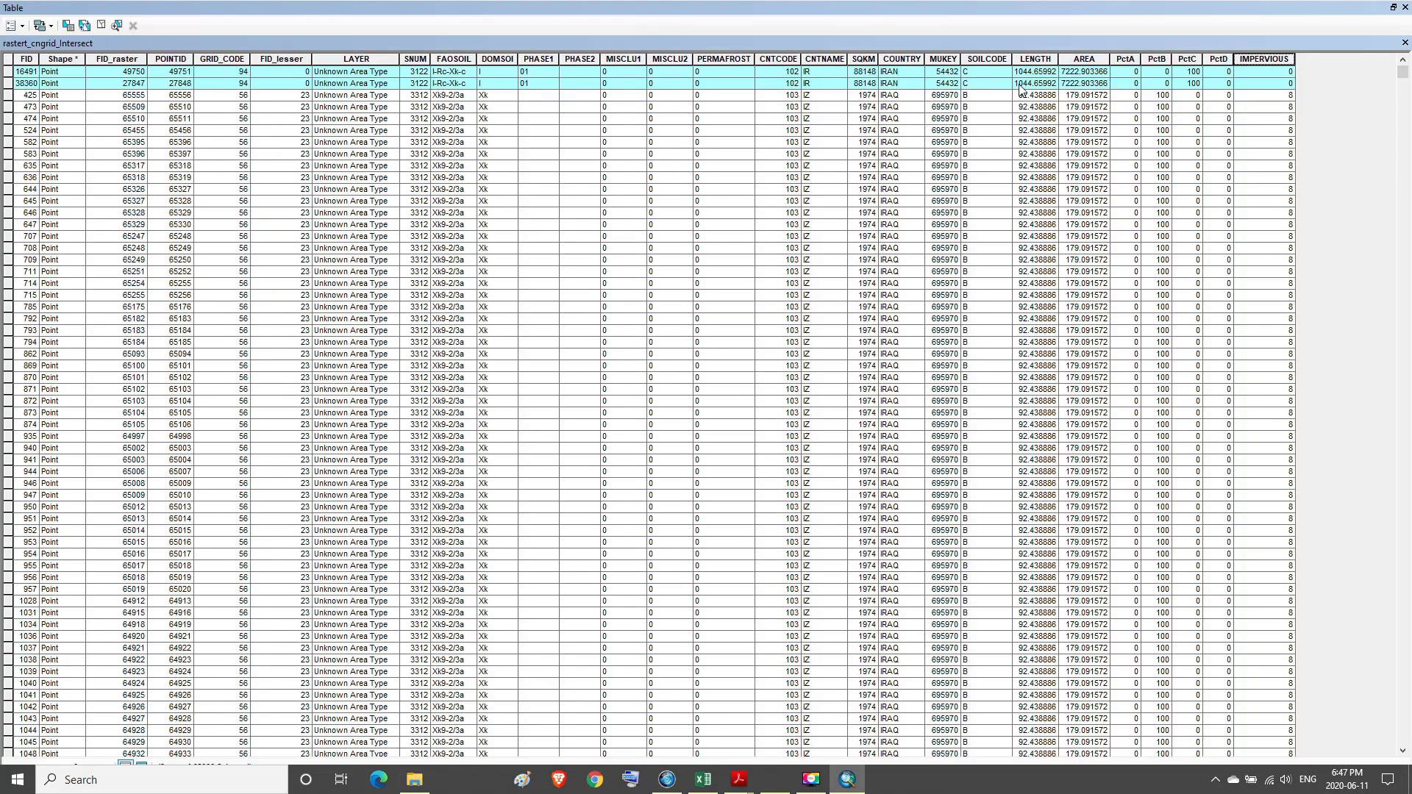
left_click(998, 72)
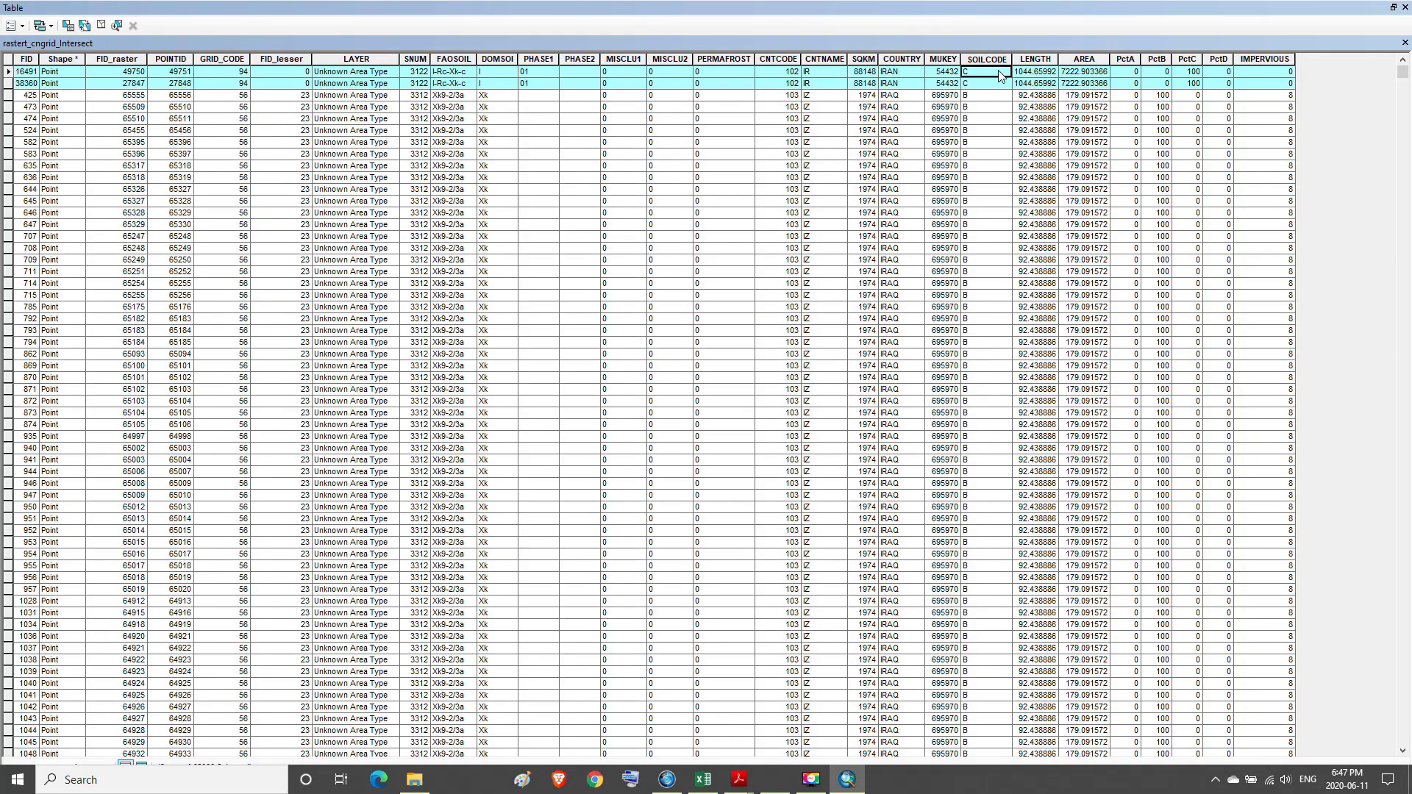
left_click(232, 71)
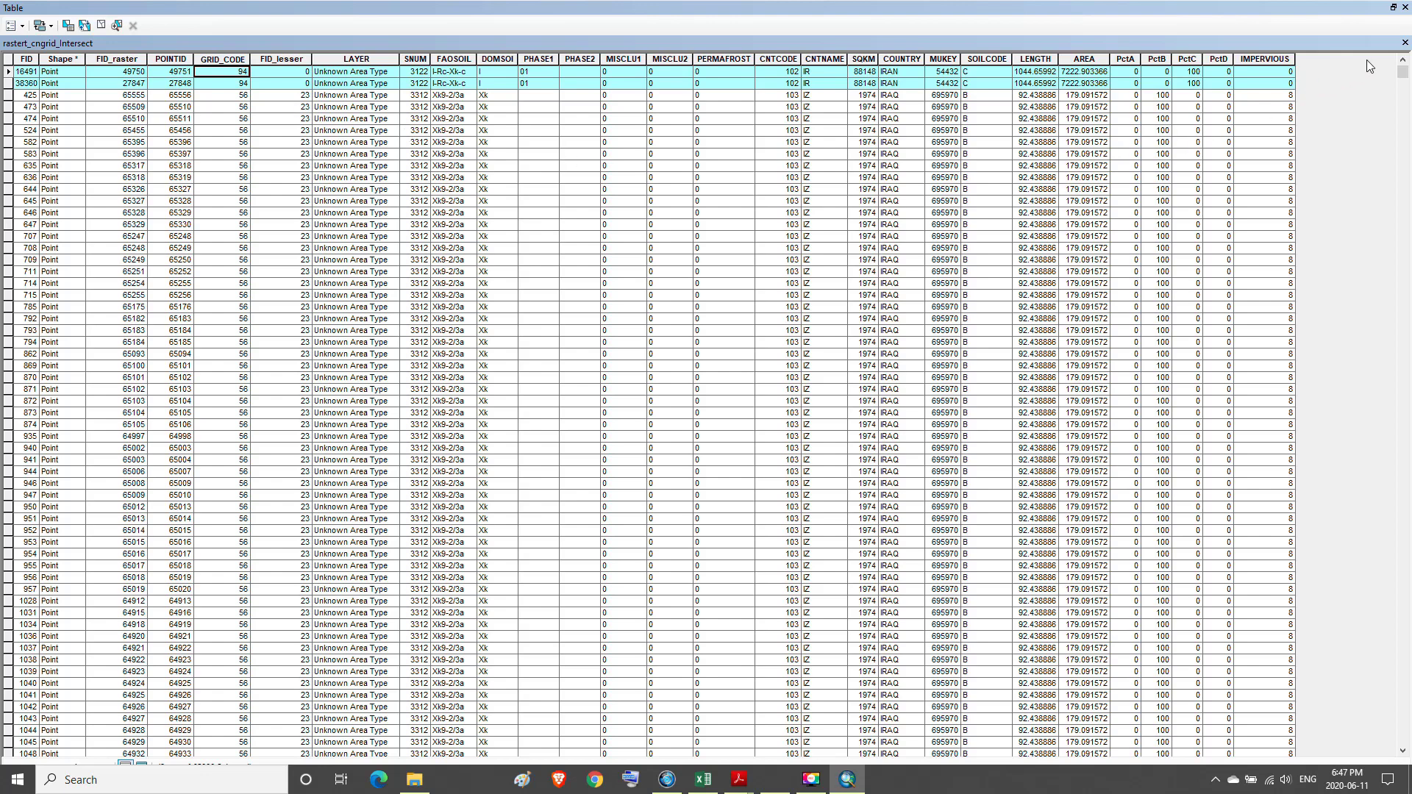
left_click(1392, 8)
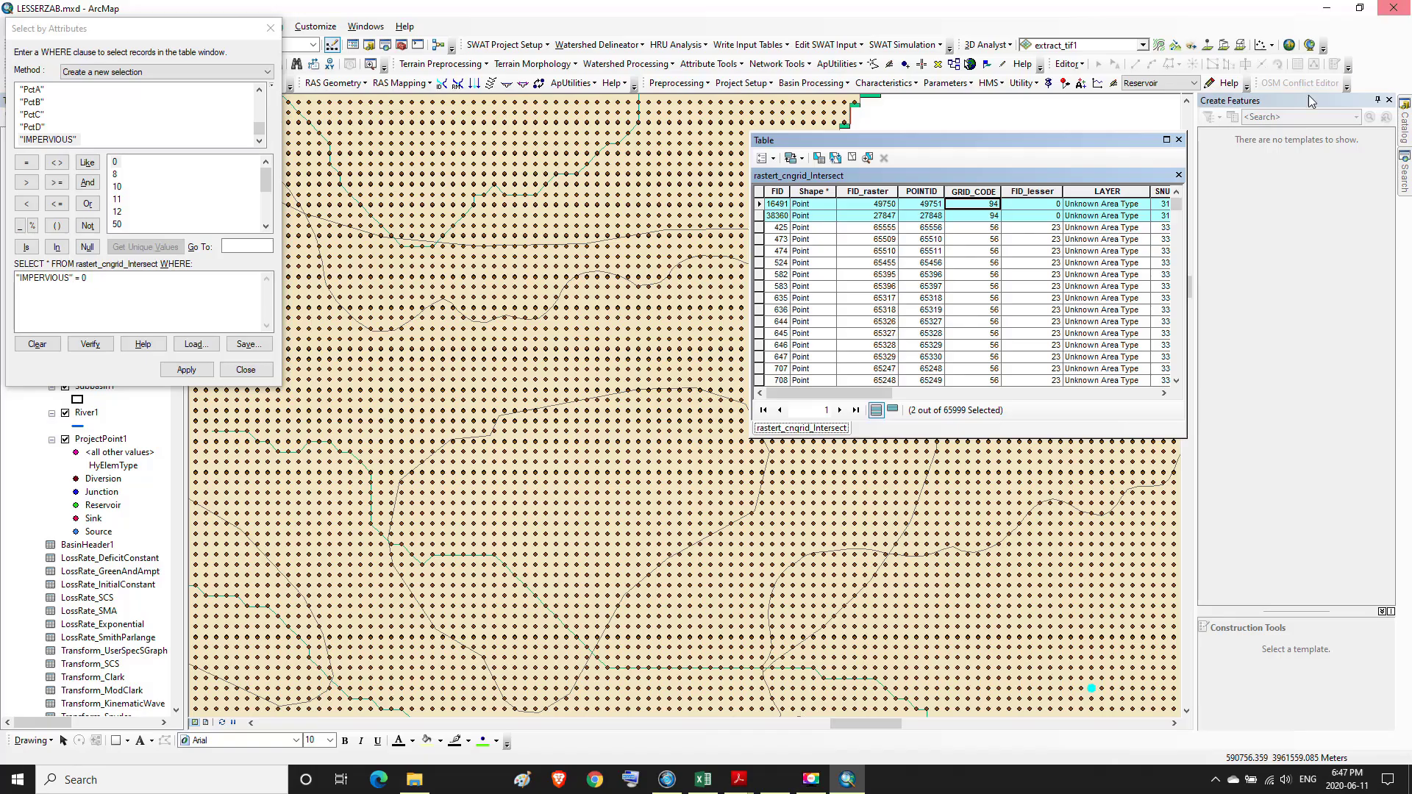
left_click_drag(877, 394, 1157, 394)
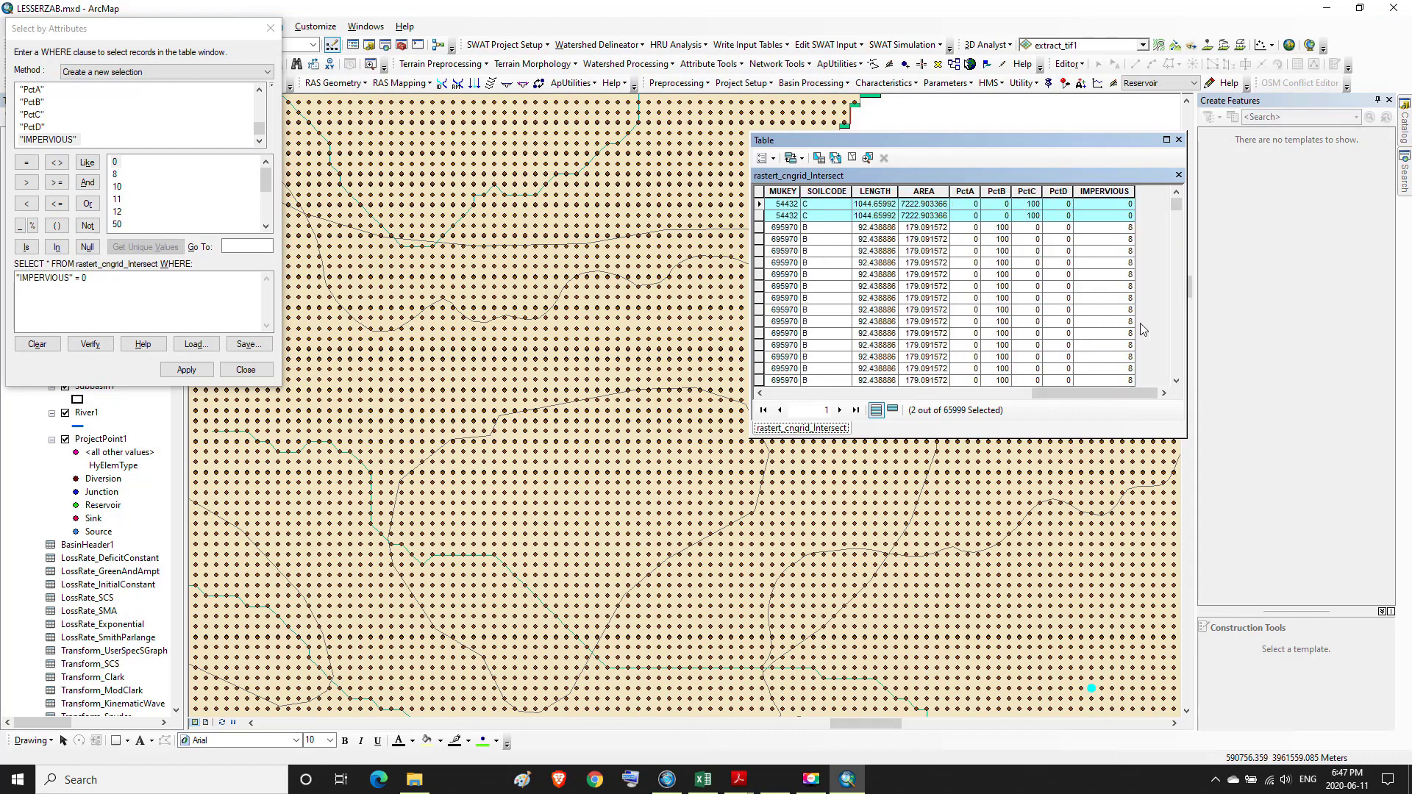
right_click(1125, 193)
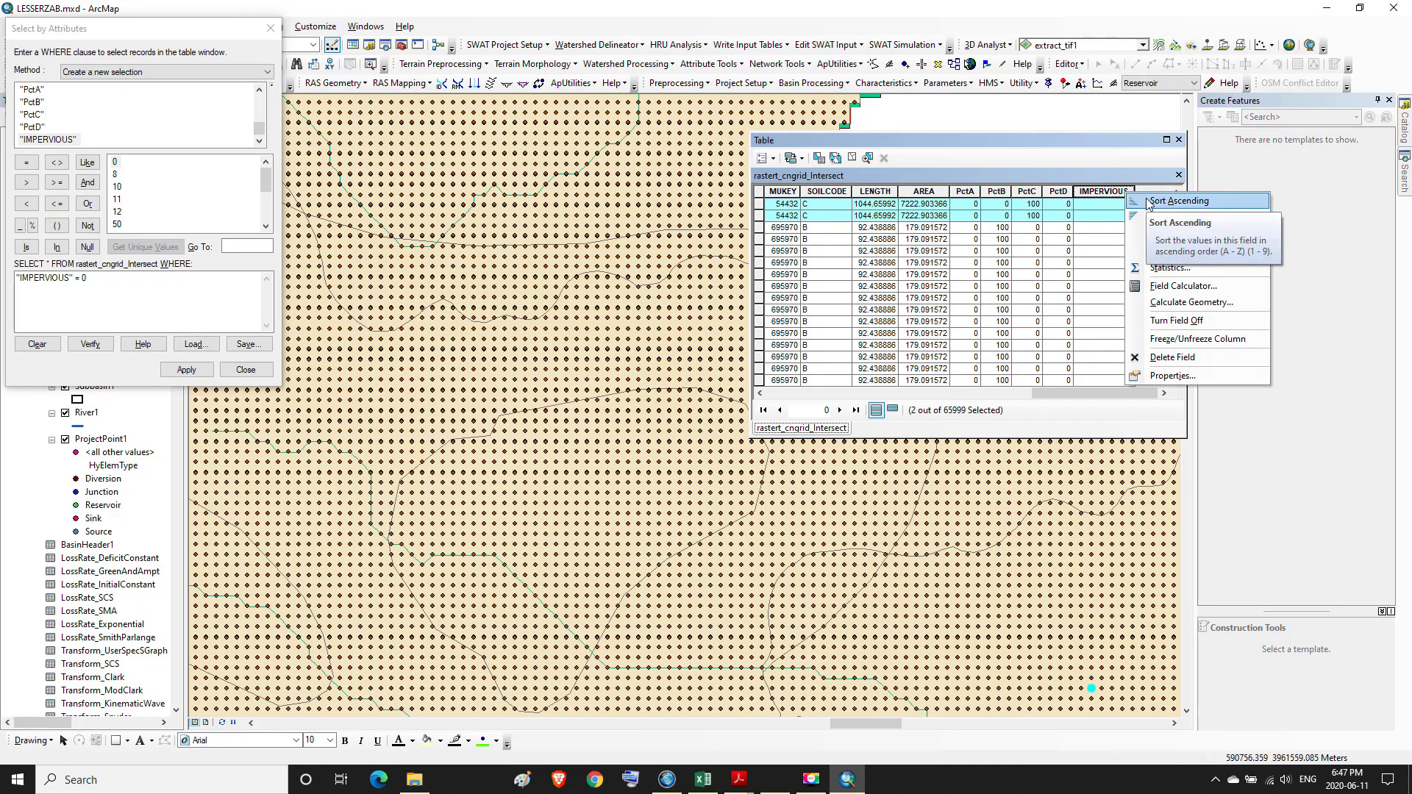
left_click(1148, 202)
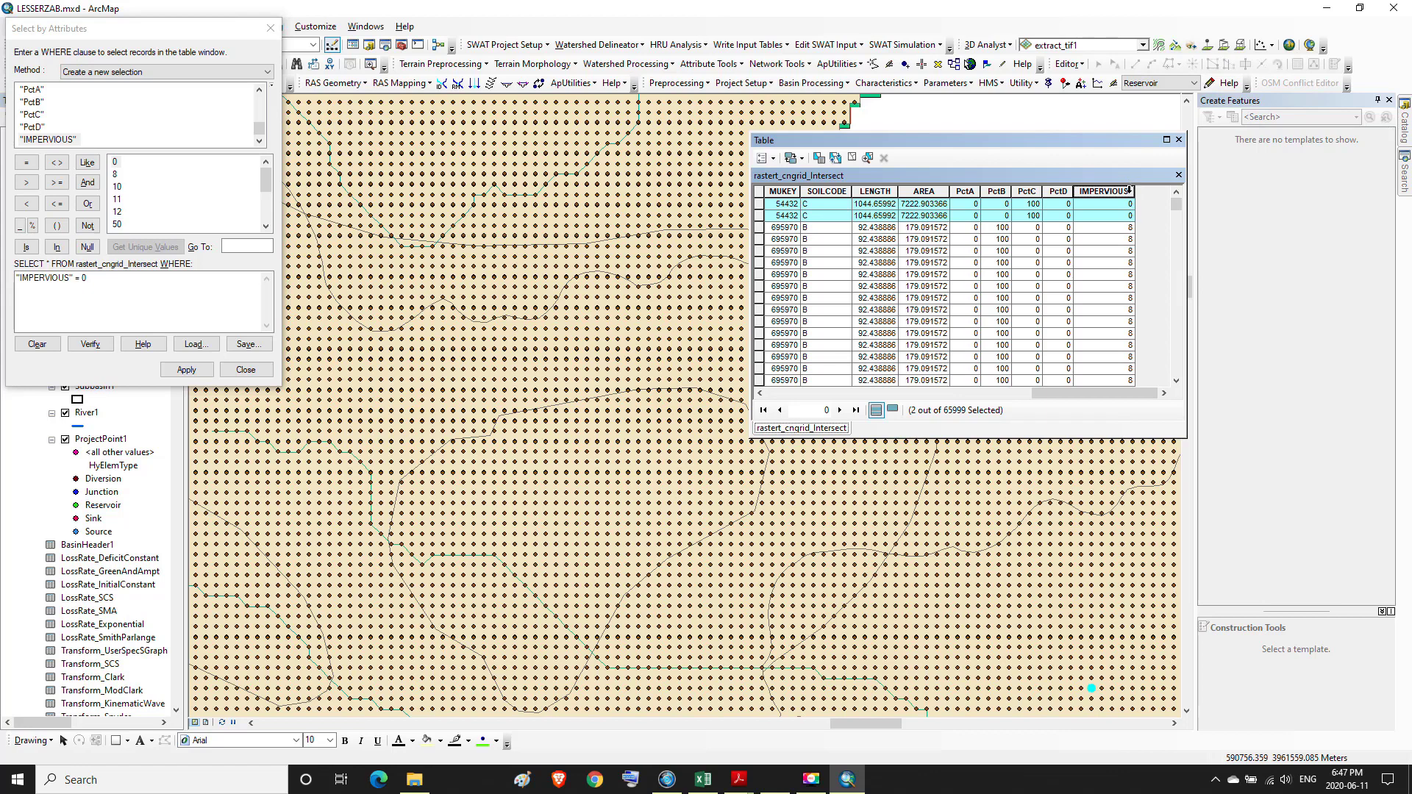
right_click(1131, 192)
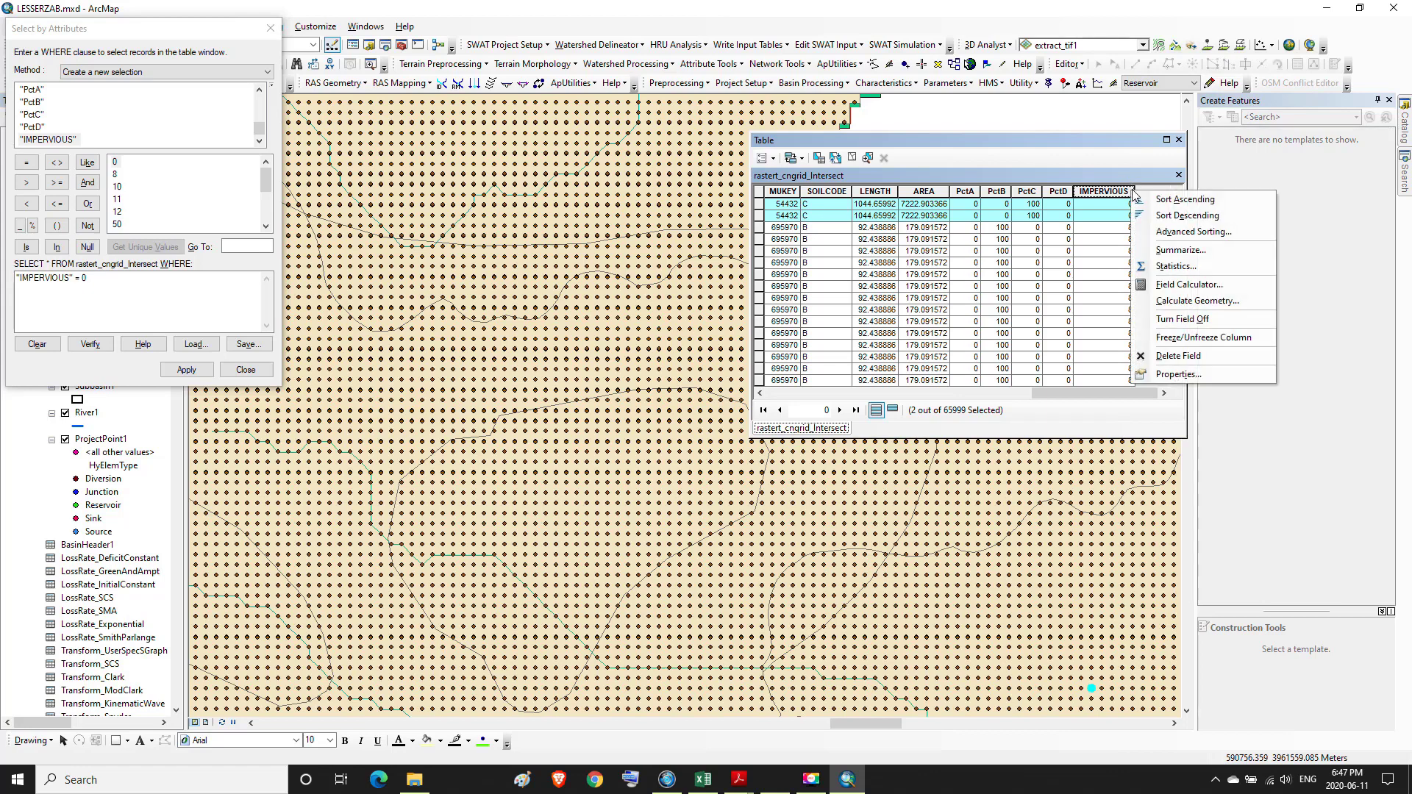
left_click(1174, 224)
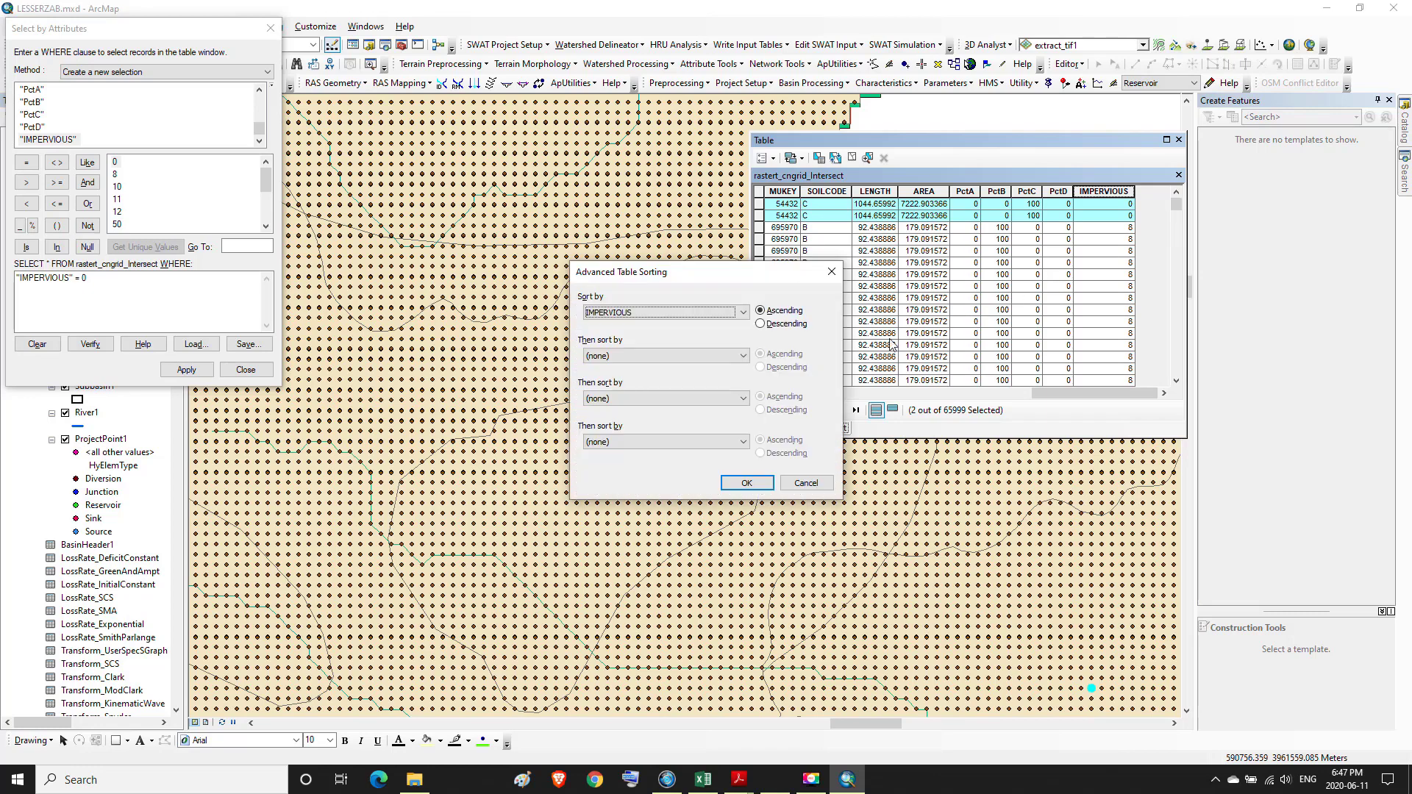
left_click(805, 483)
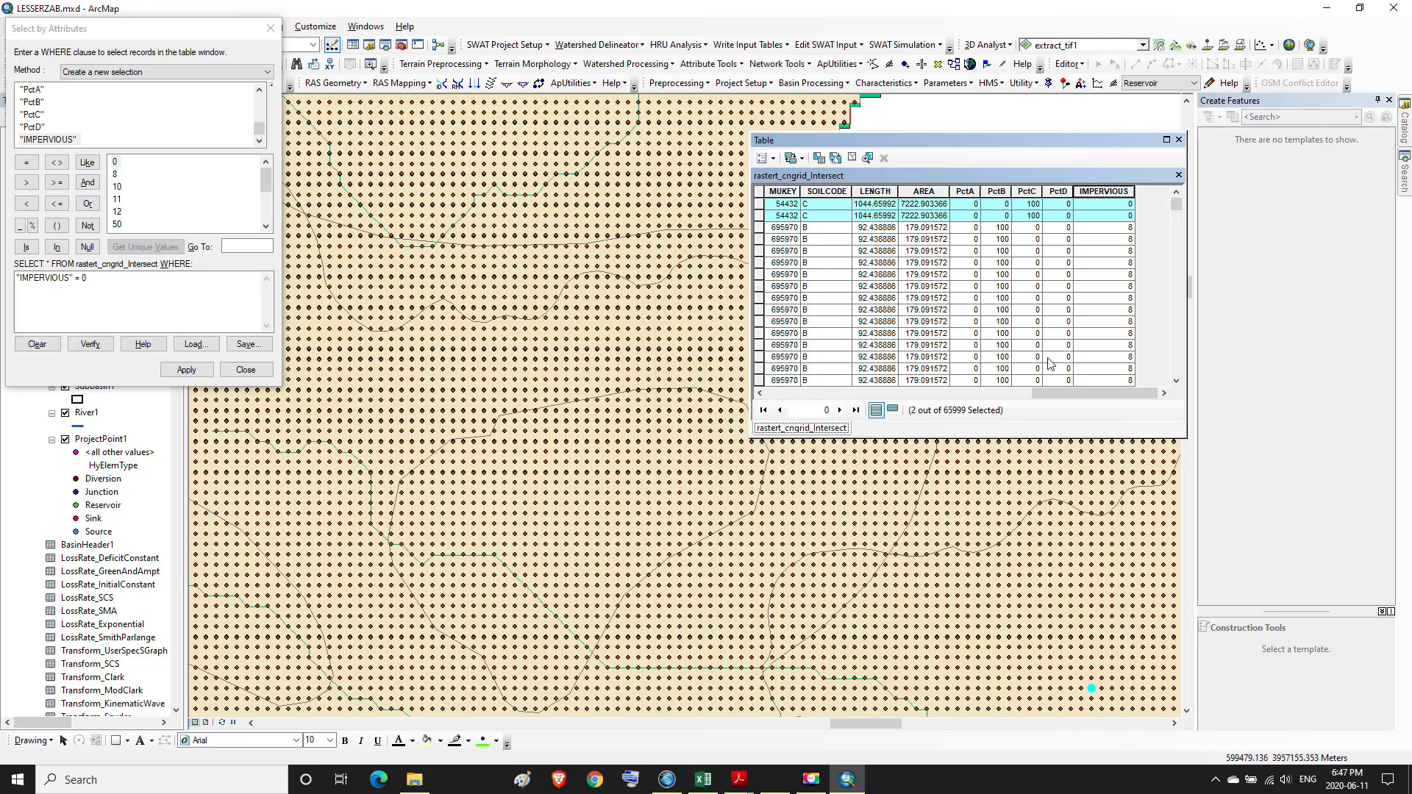
- Sort the attribute table by IMPERVIOUS in descending order
right_click(1115, 190)
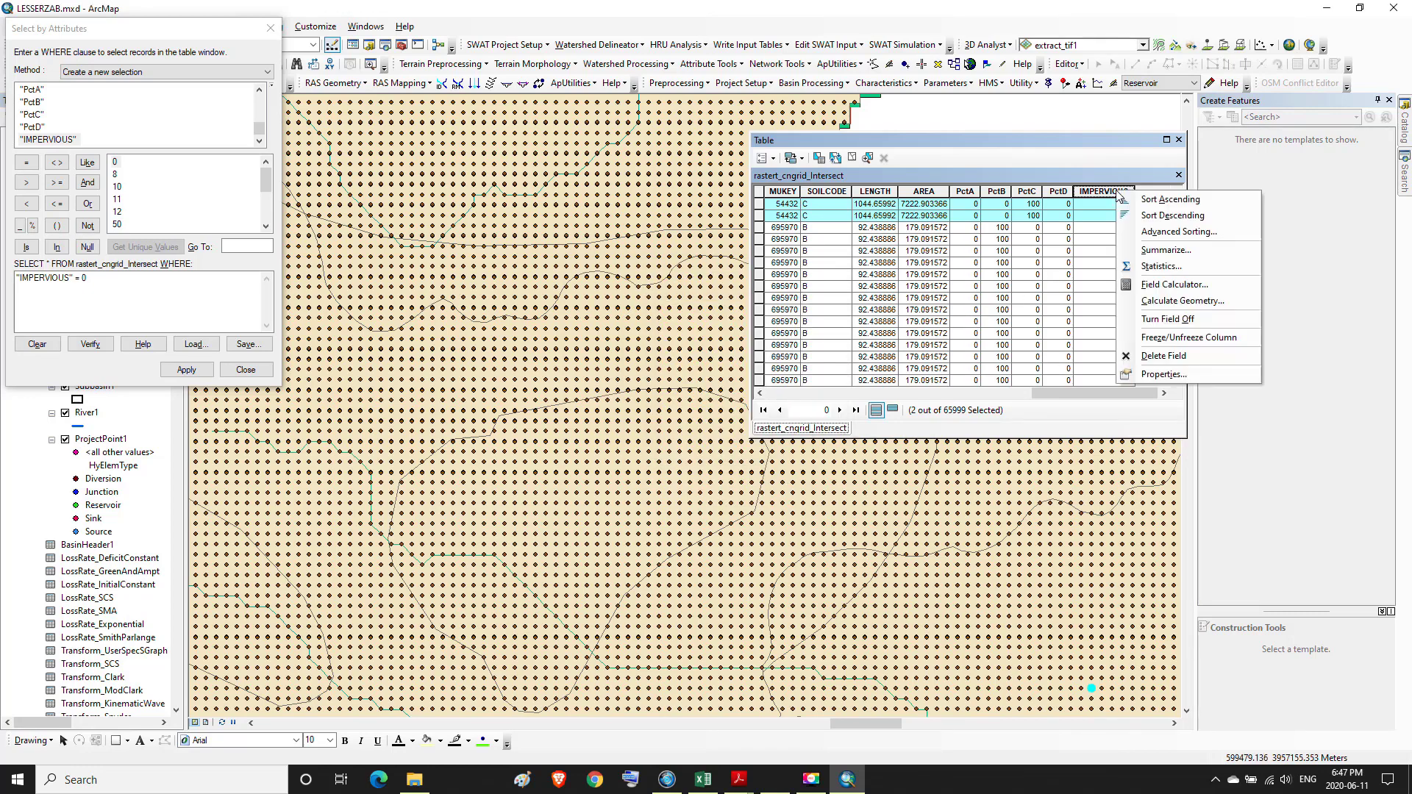
left_click(1148, 217)
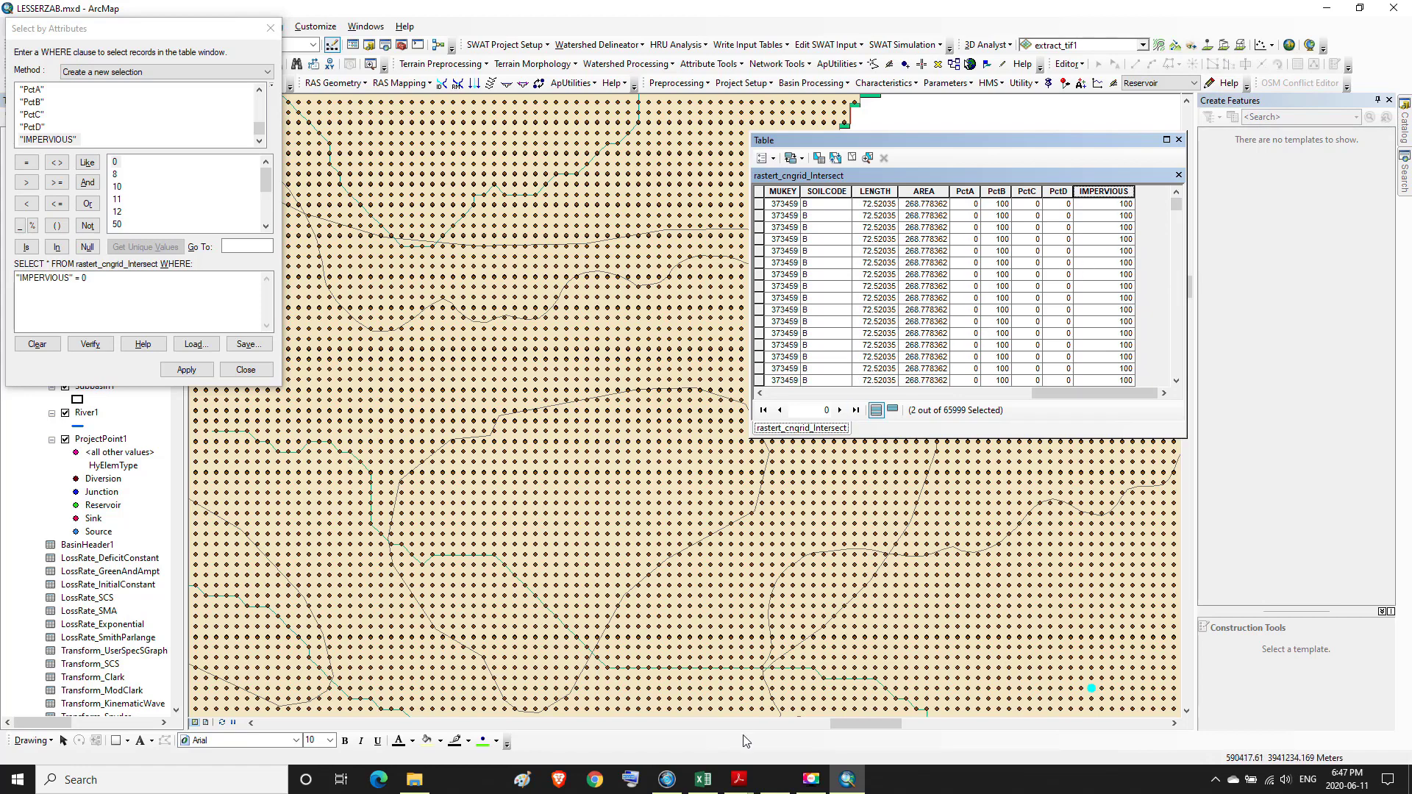
- Switch to 5.PDF in Acrobat Reader and examine the curve number table's row for code 94 with soil group C
mouse_move(738, 784)
left_click(893, 724)
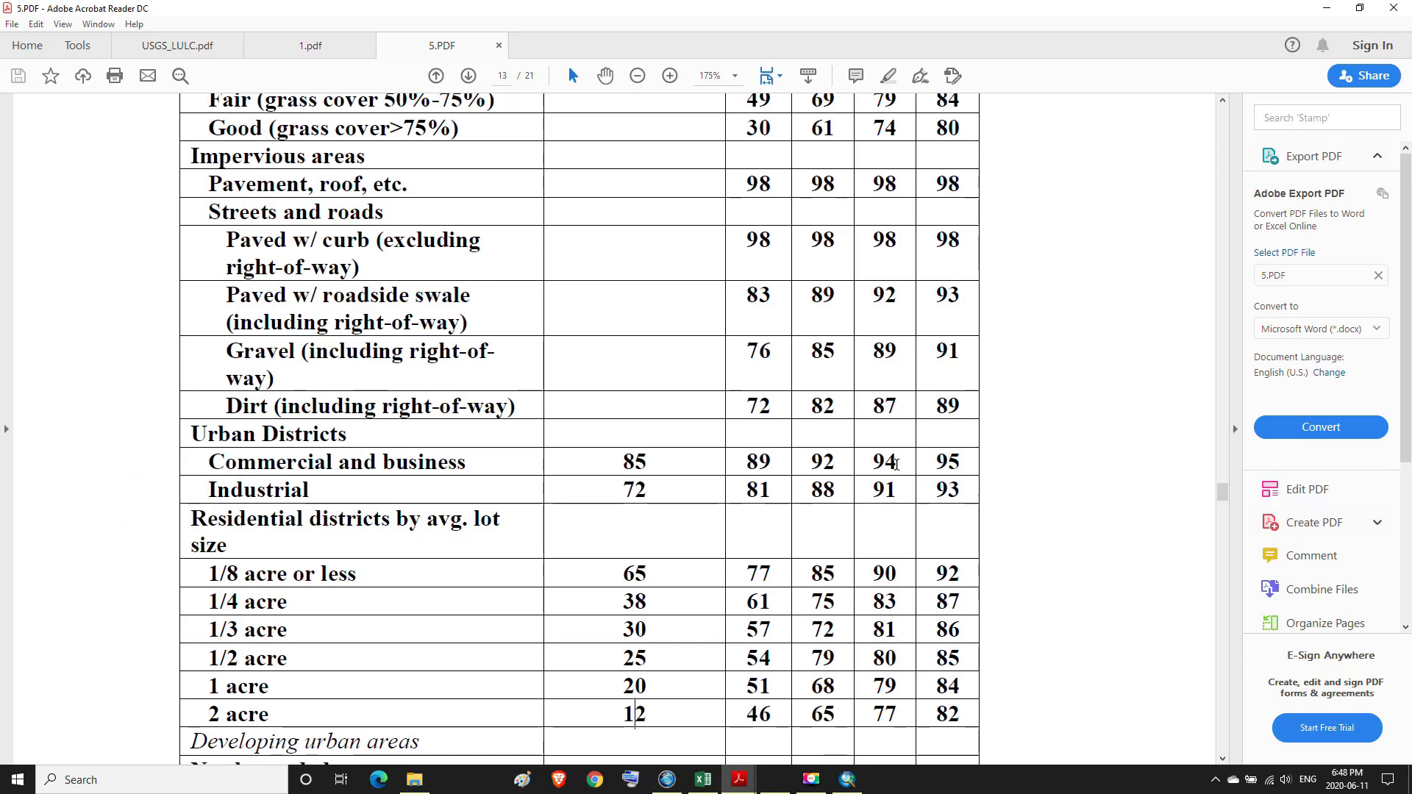
- Check code 94 in the curve number table, return to ArcMap and calculate IMPERVIOUS as 85 for the selected records
left_click_drag(897, 467, 873, 464)
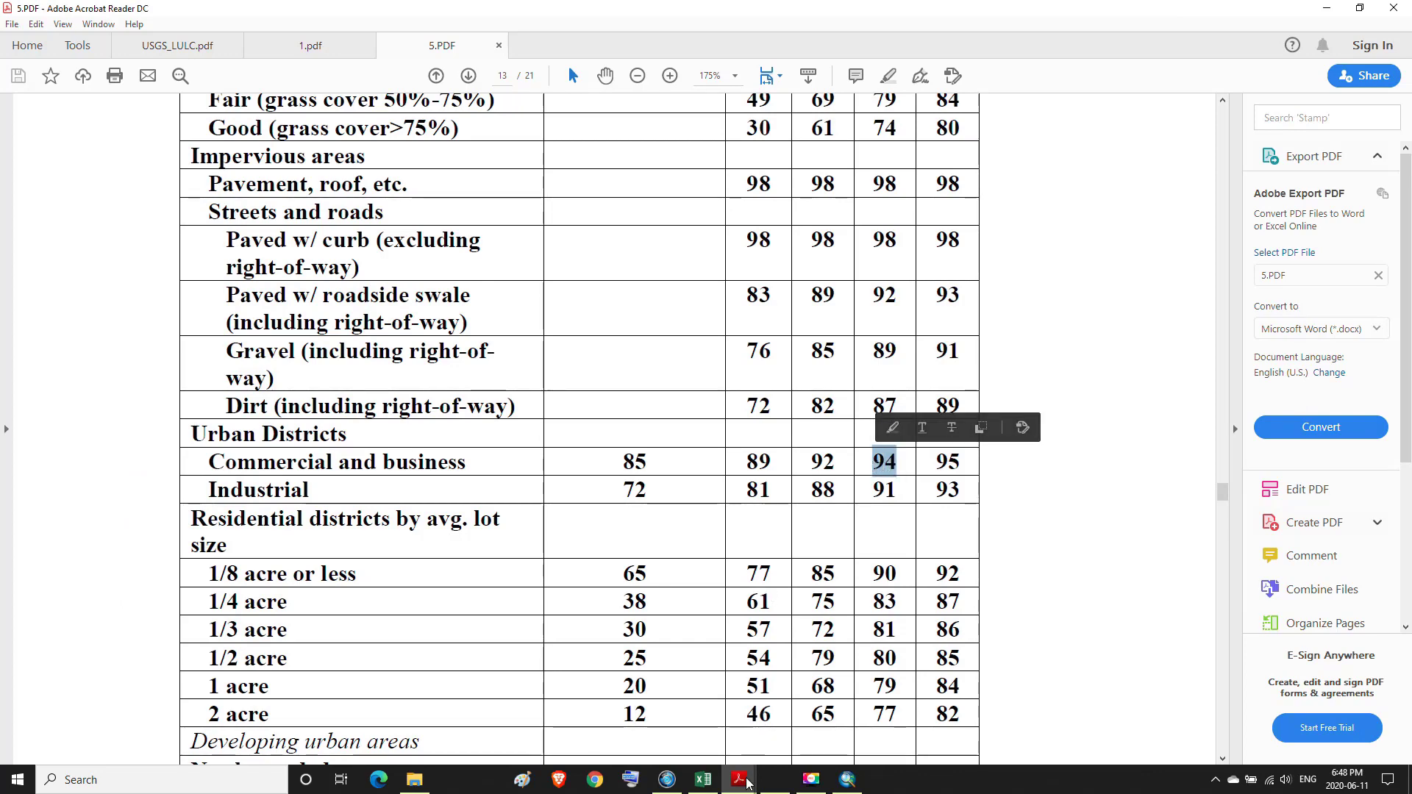
mouse_move(833, 780)
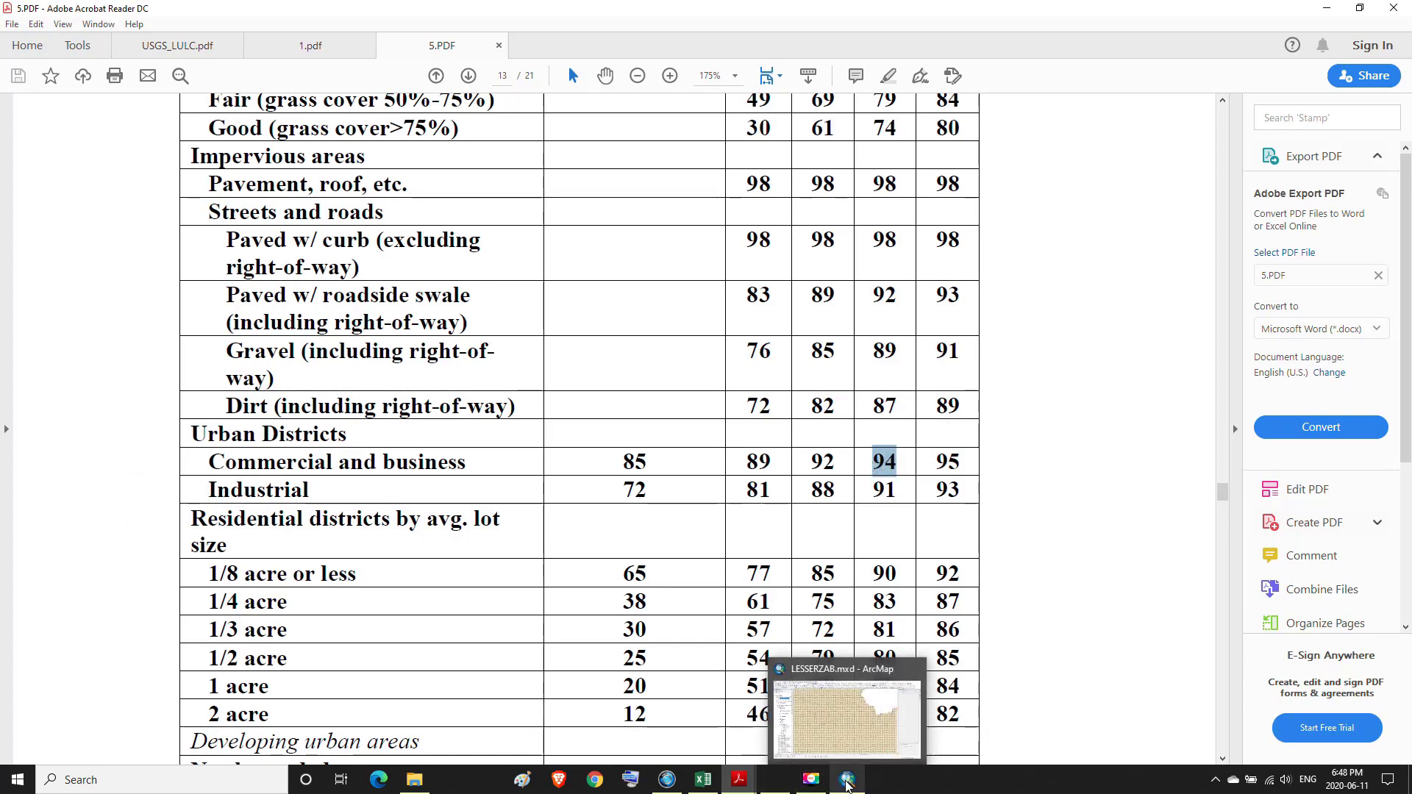
left_click(833, 779)
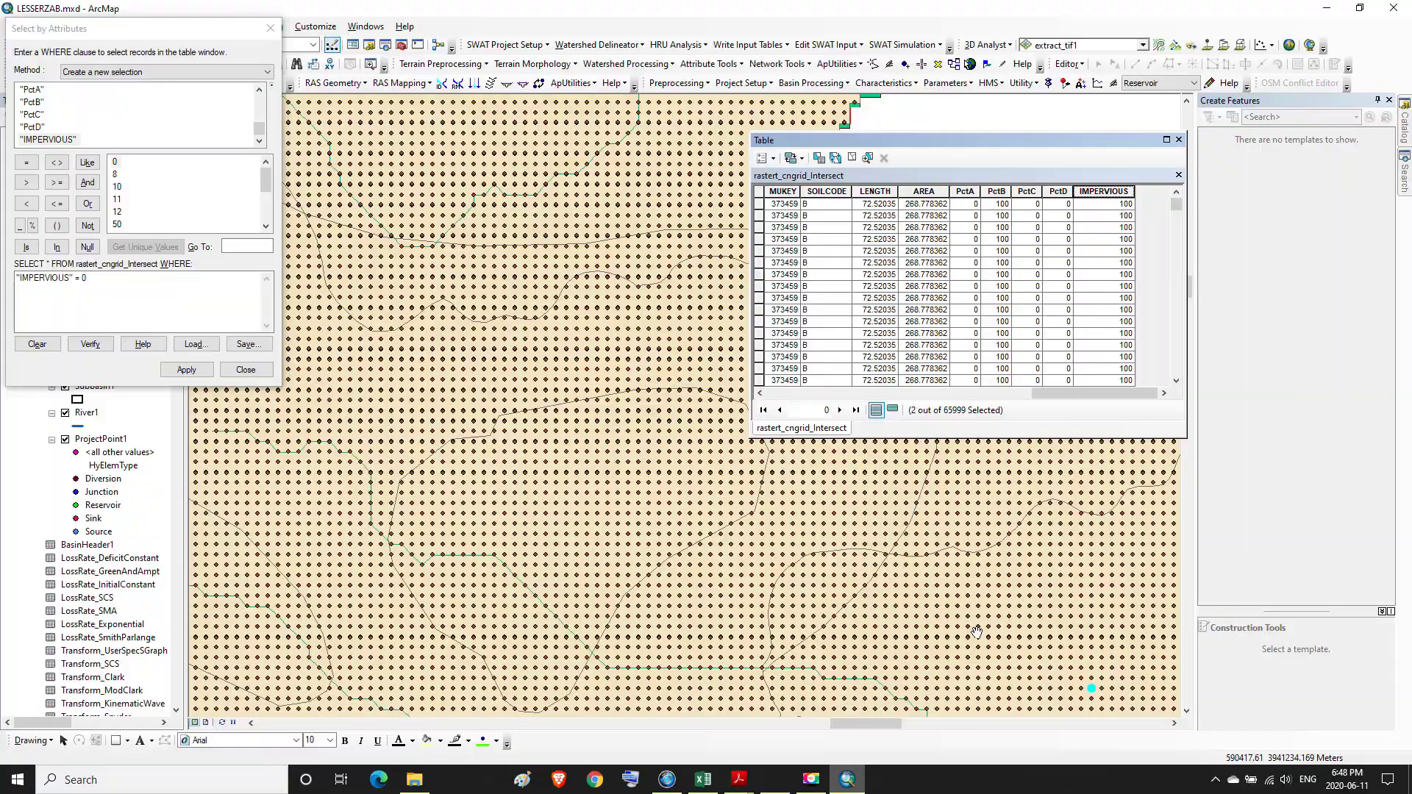
right_click(1103, 195)
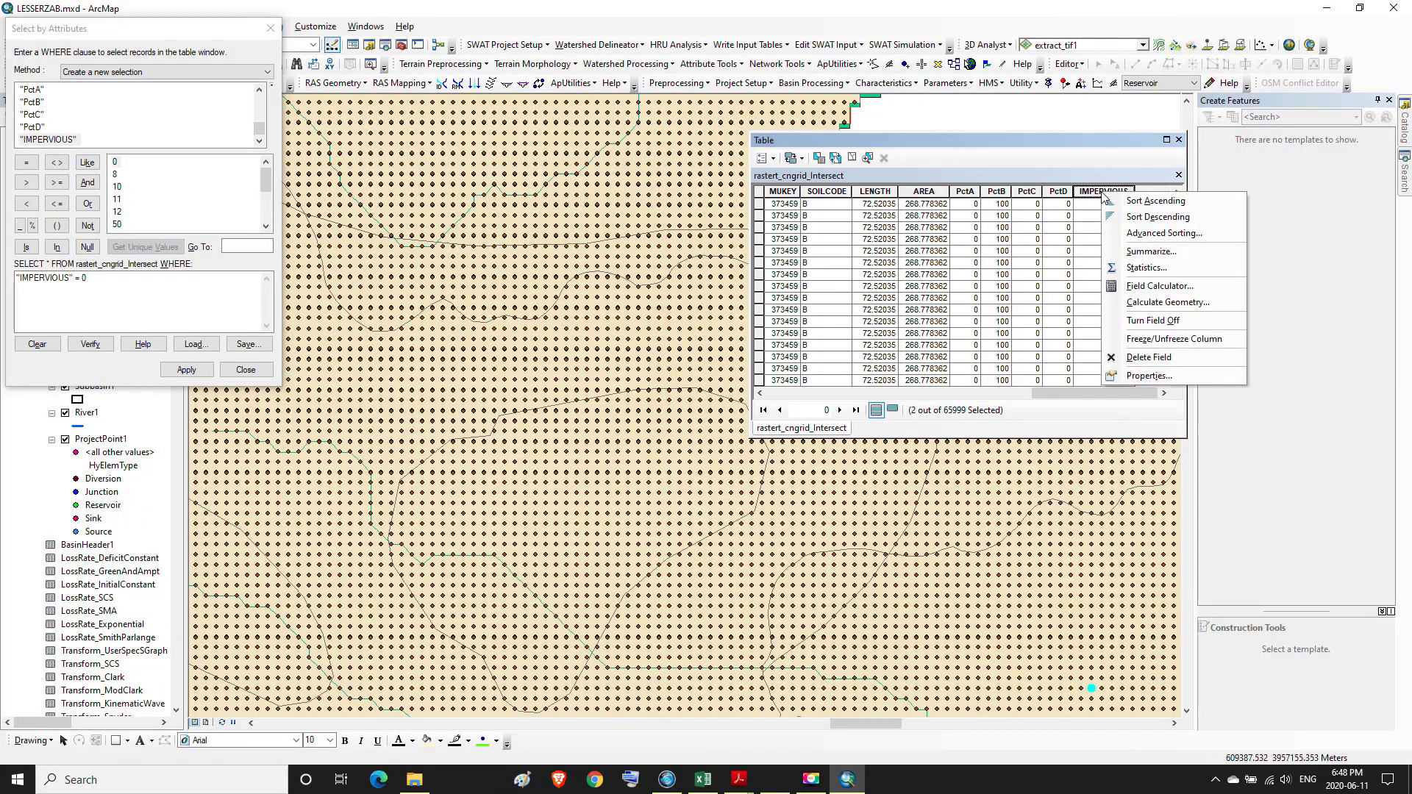
left_click(1133, 287)
left_click(672, 421)
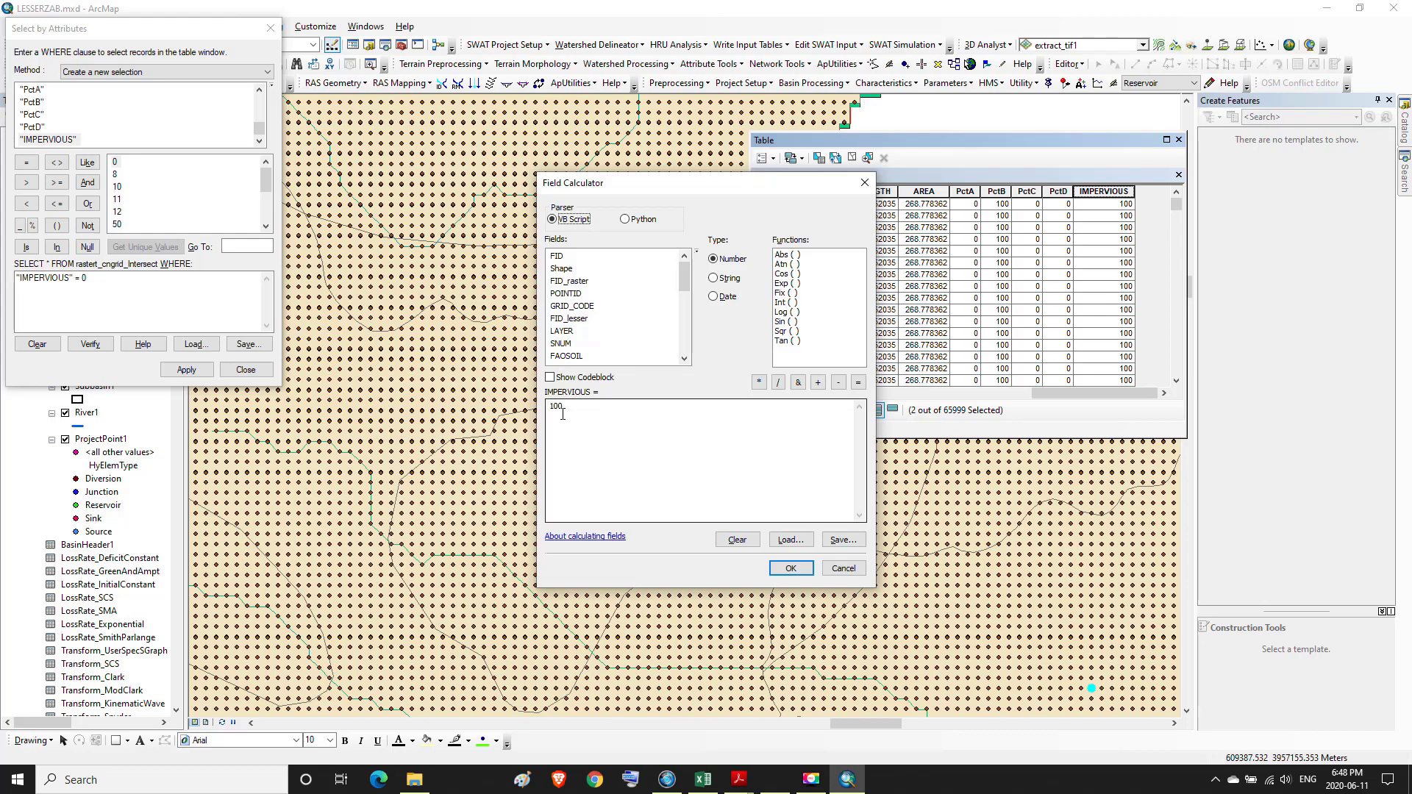
left_click_drag(564, 406, 552, 428)
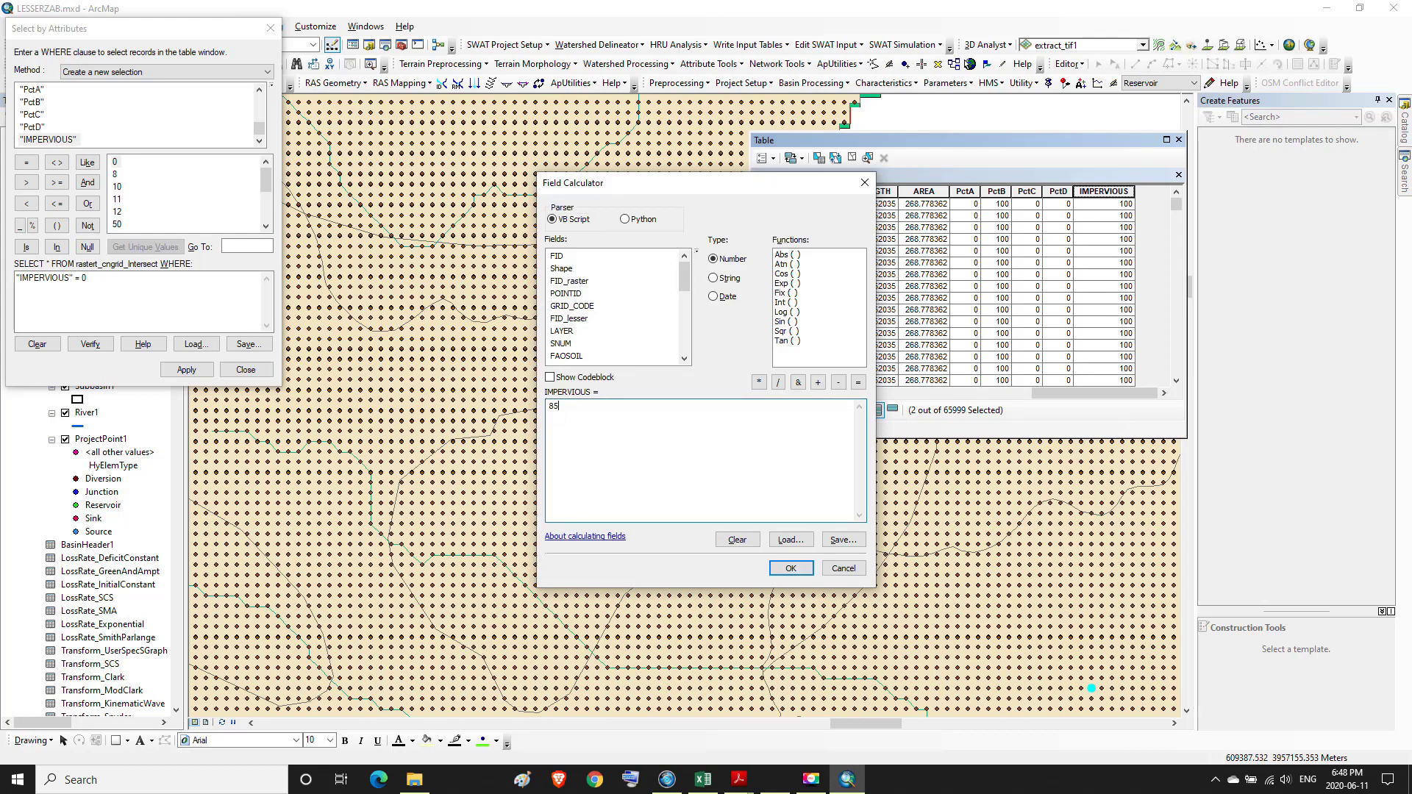
left_click(790, 569)
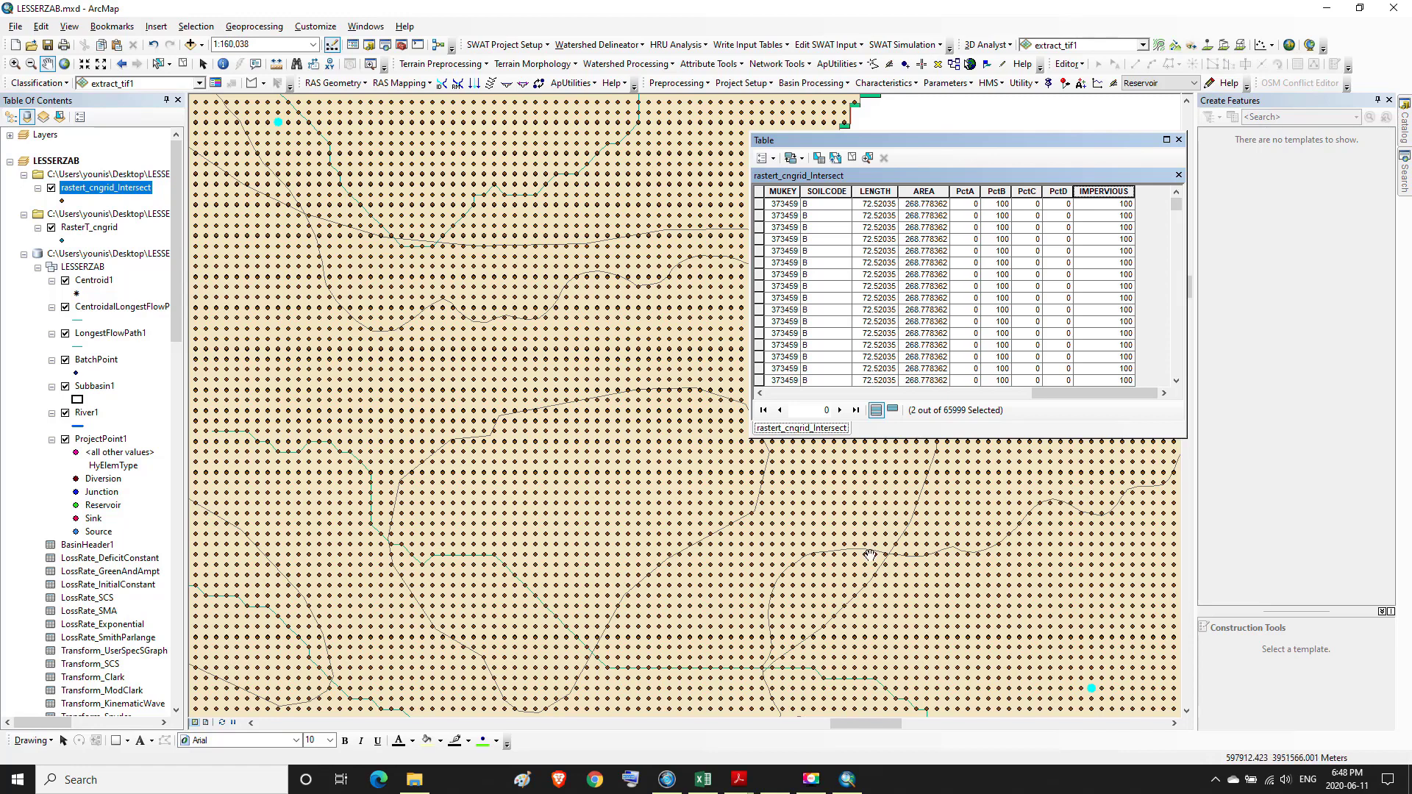
- Clear the "IMPERVIOUS" = 0 expression from the Select by Attributes query
left_click(847, 780)
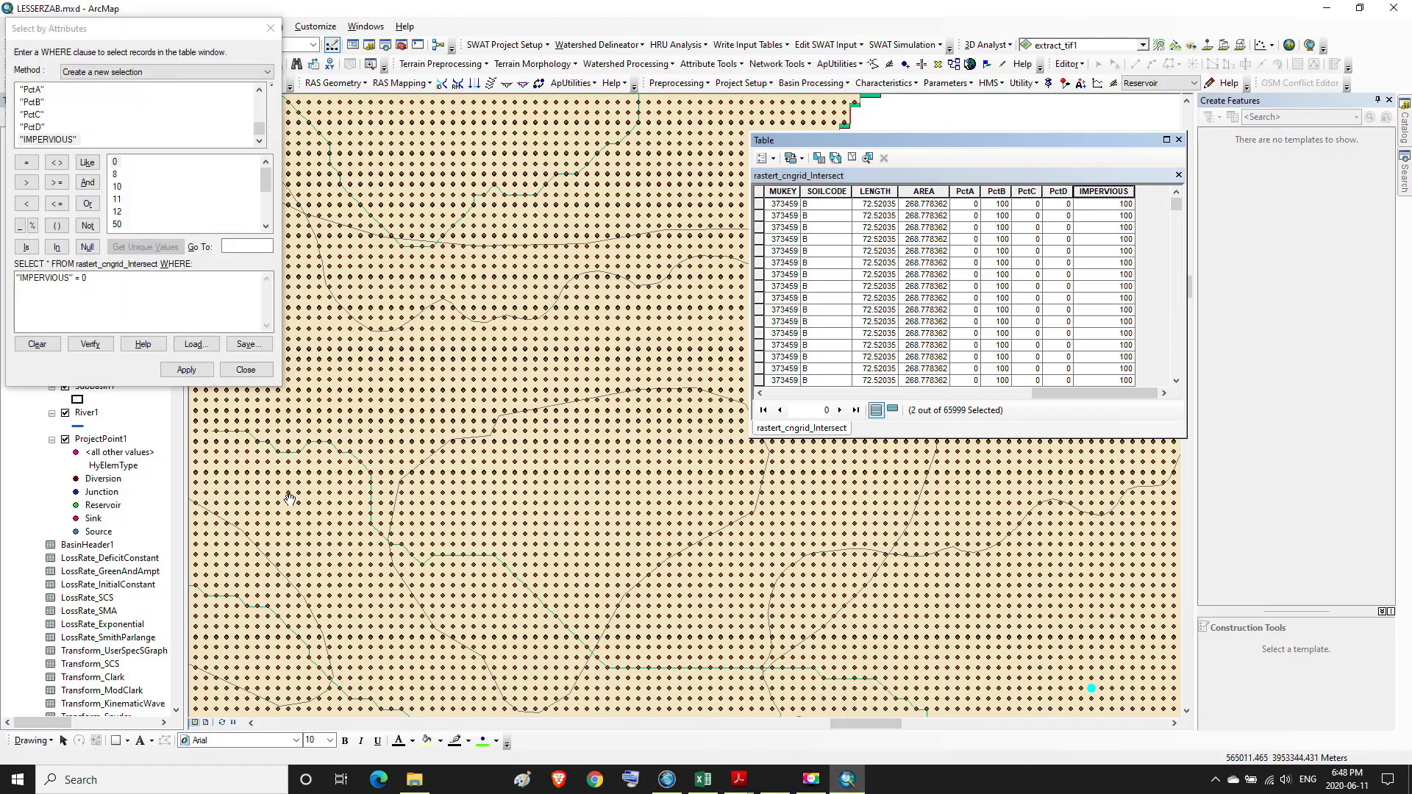
left_click(94, 298)
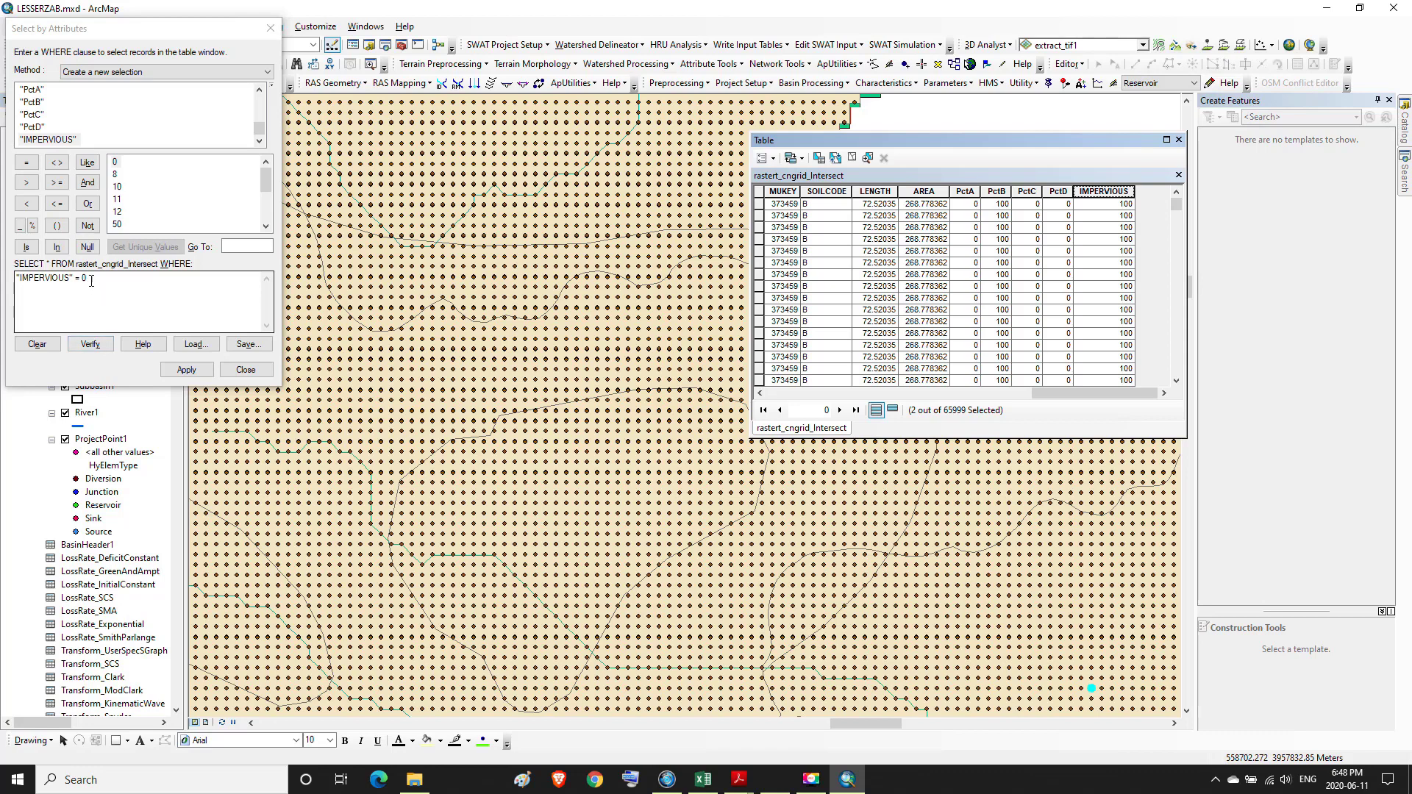
left_click(97, 298)
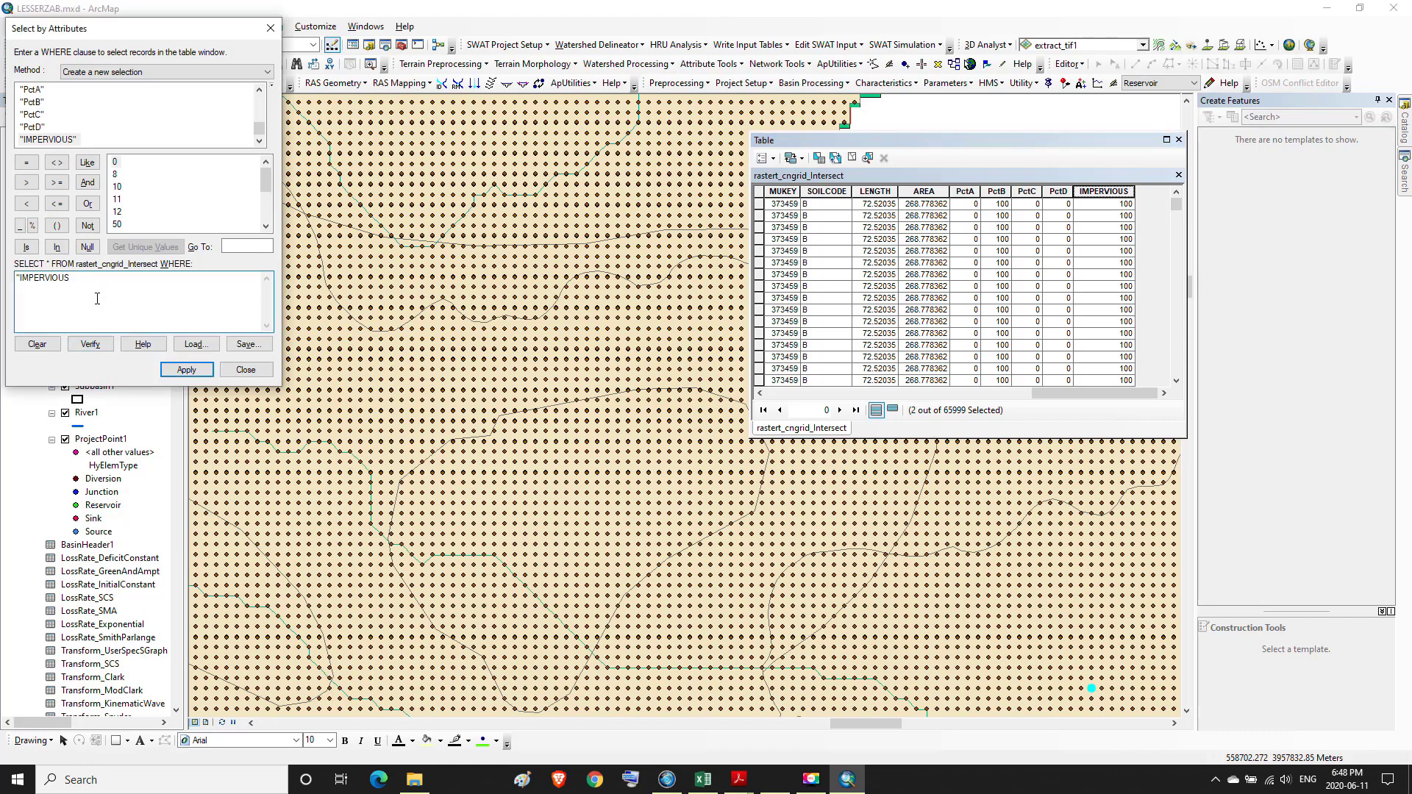
key("BackSpace")
key("BackSpace")
key("BackSpace")
key("BackSpace")
key("BackSpace")
key("BackSpace")
key("BackSpace")
key("BackSpace")
key("BackSpace")
key("BackSpace")
key("BackSpace")
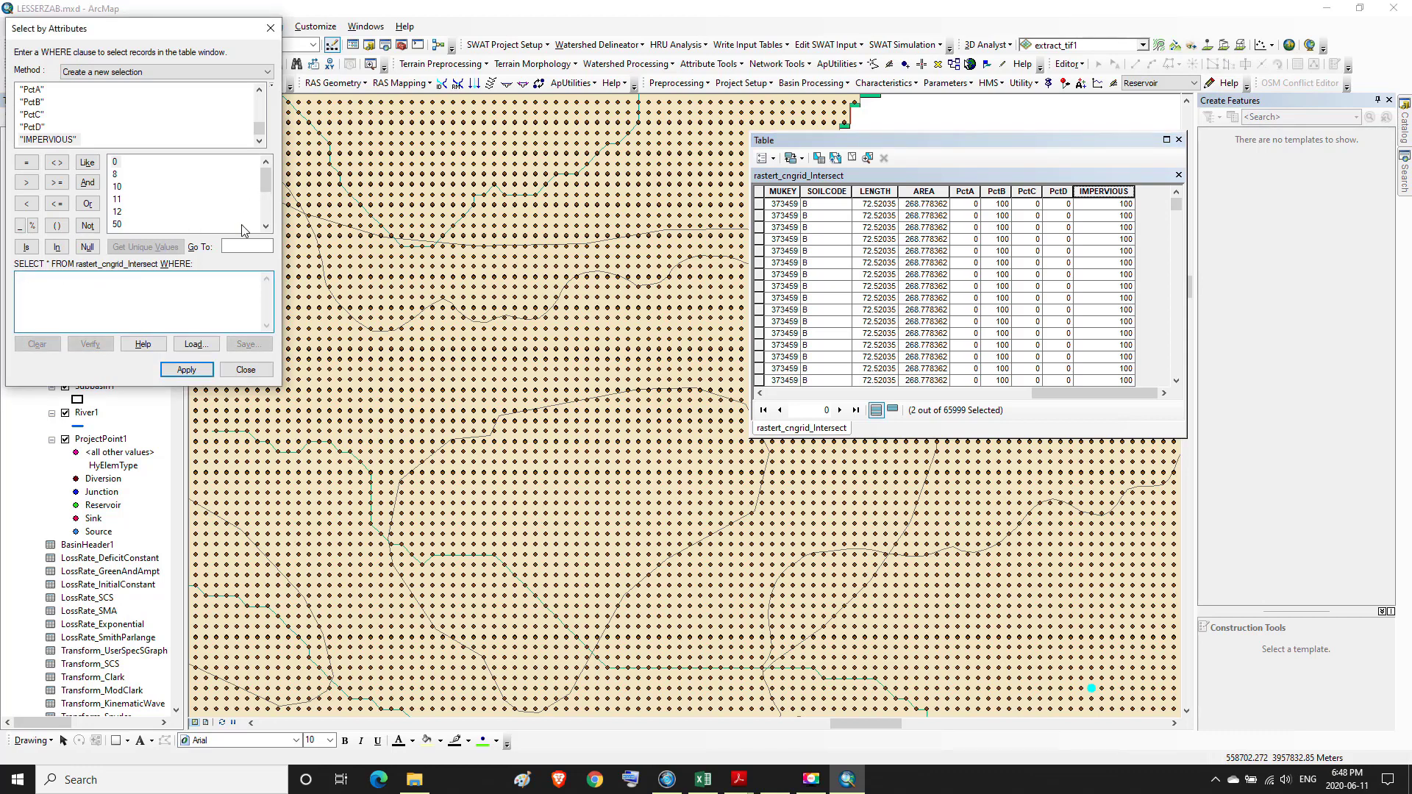
double_click(48, 140)
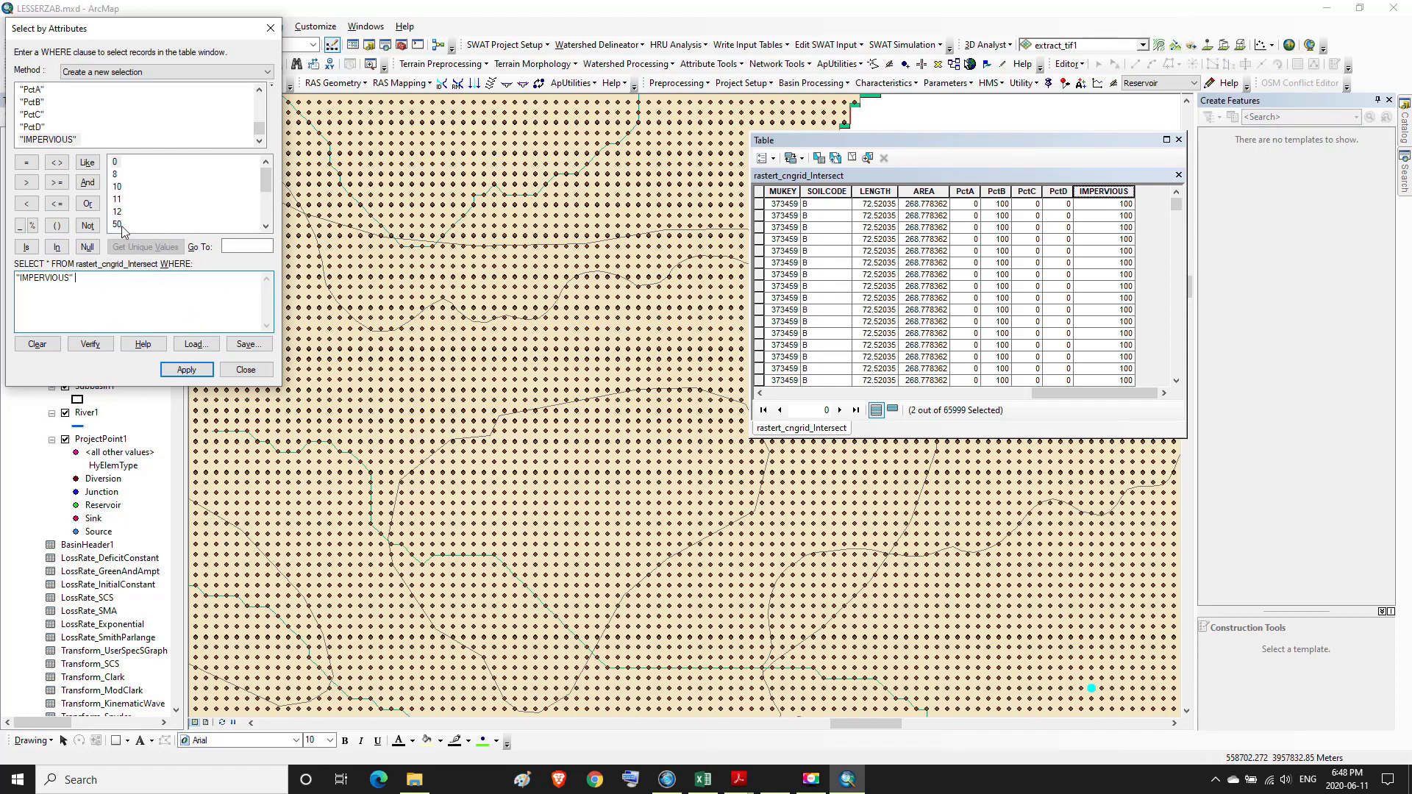
left_click(41, 127)
double_click(41, 128)
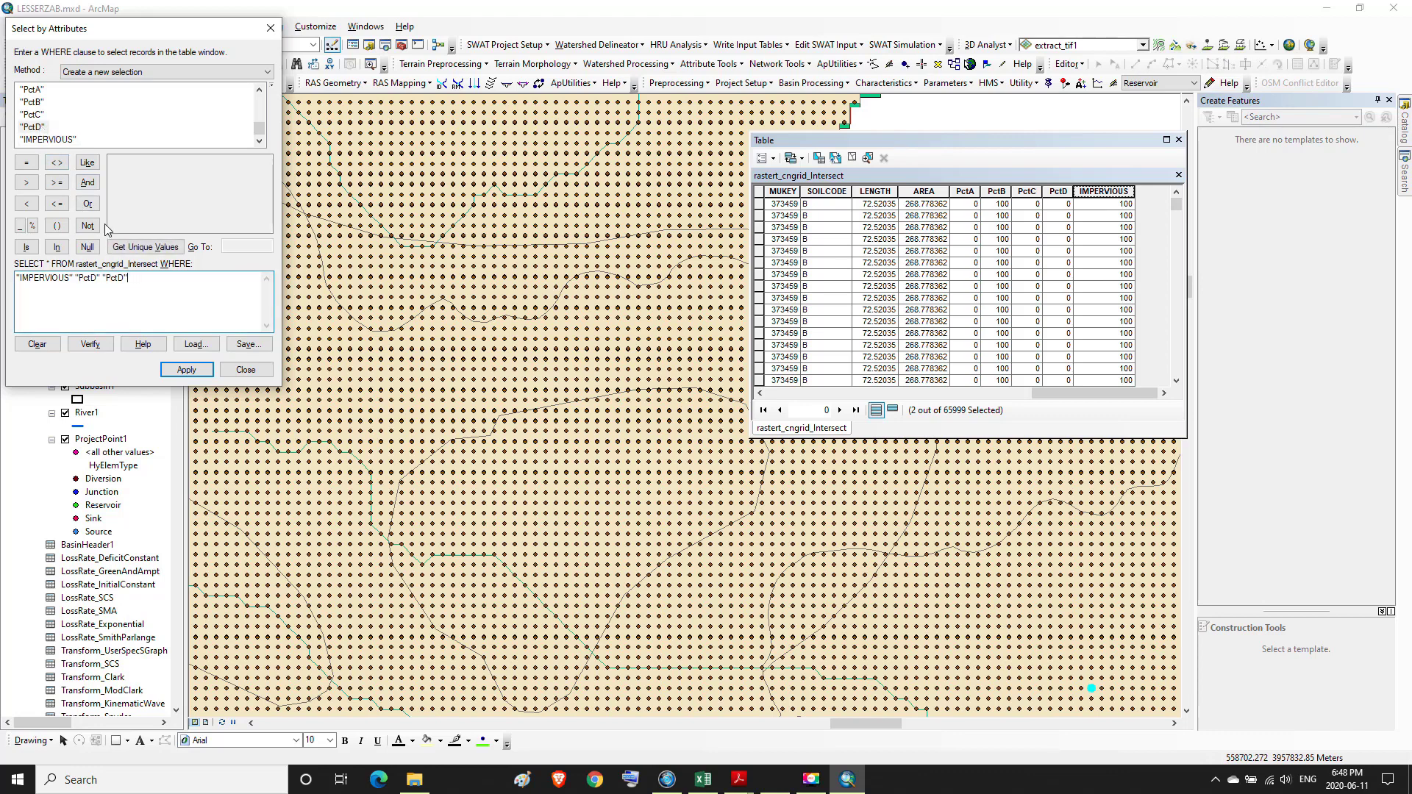
key("BackSpace")
key("BackSpace")
key("BackSpace")
key("BackSpace")
key("BackSpace")
key("BackSpace")
key("BackSpace")
key("BackSpace")
key("BackSpace")
key("BackSpace")
key("BackSpace")
key("BackSpace")
key("BackSpace")
key("BackSpace")
key("BackSpace")
key("BackSpace")
key("BackSpace")
key("BackSpace")
key("BackSpace")
key("BackSpace")
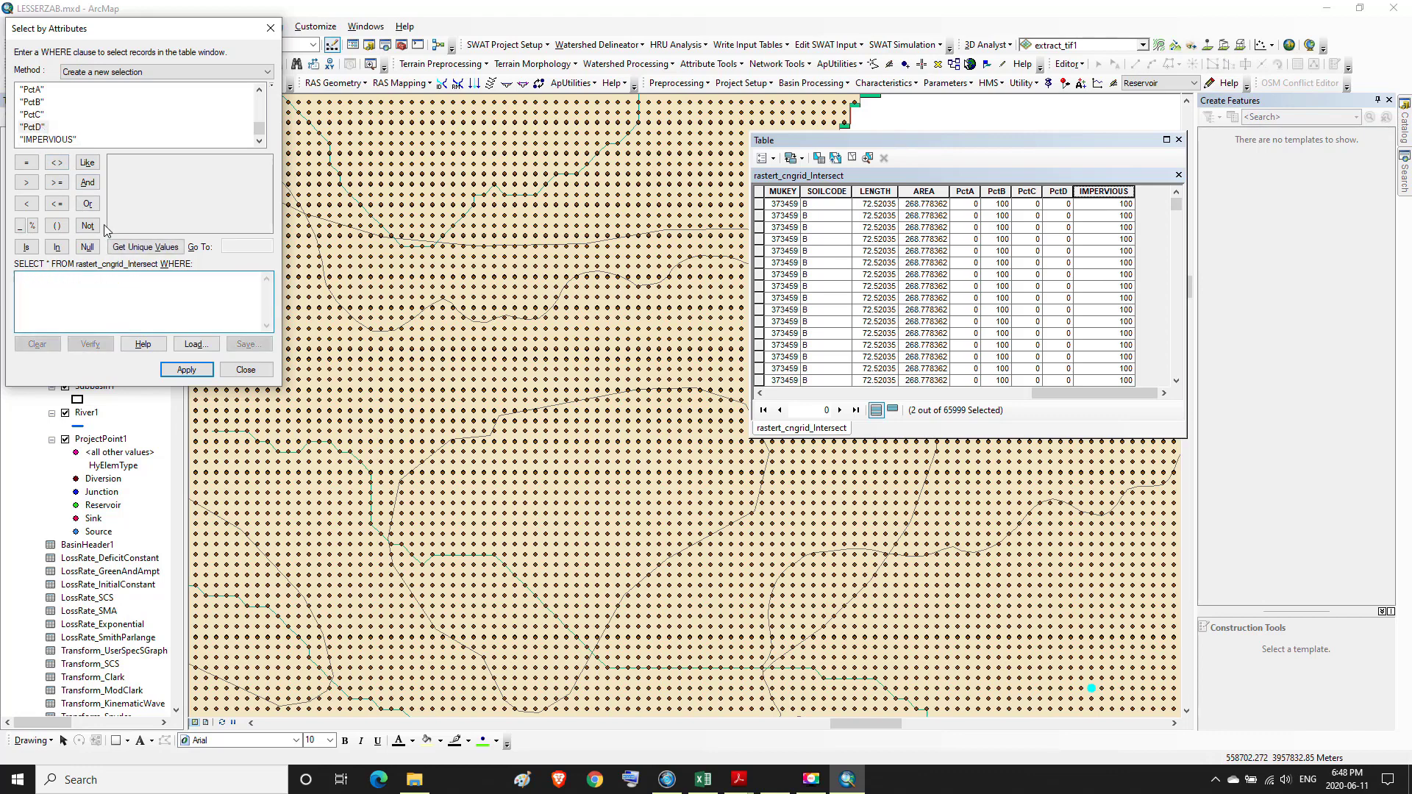
- List the unique values of the IMPERVIOUS field to check for remaining zeros, and close the attribute query
double_click(73, 139)
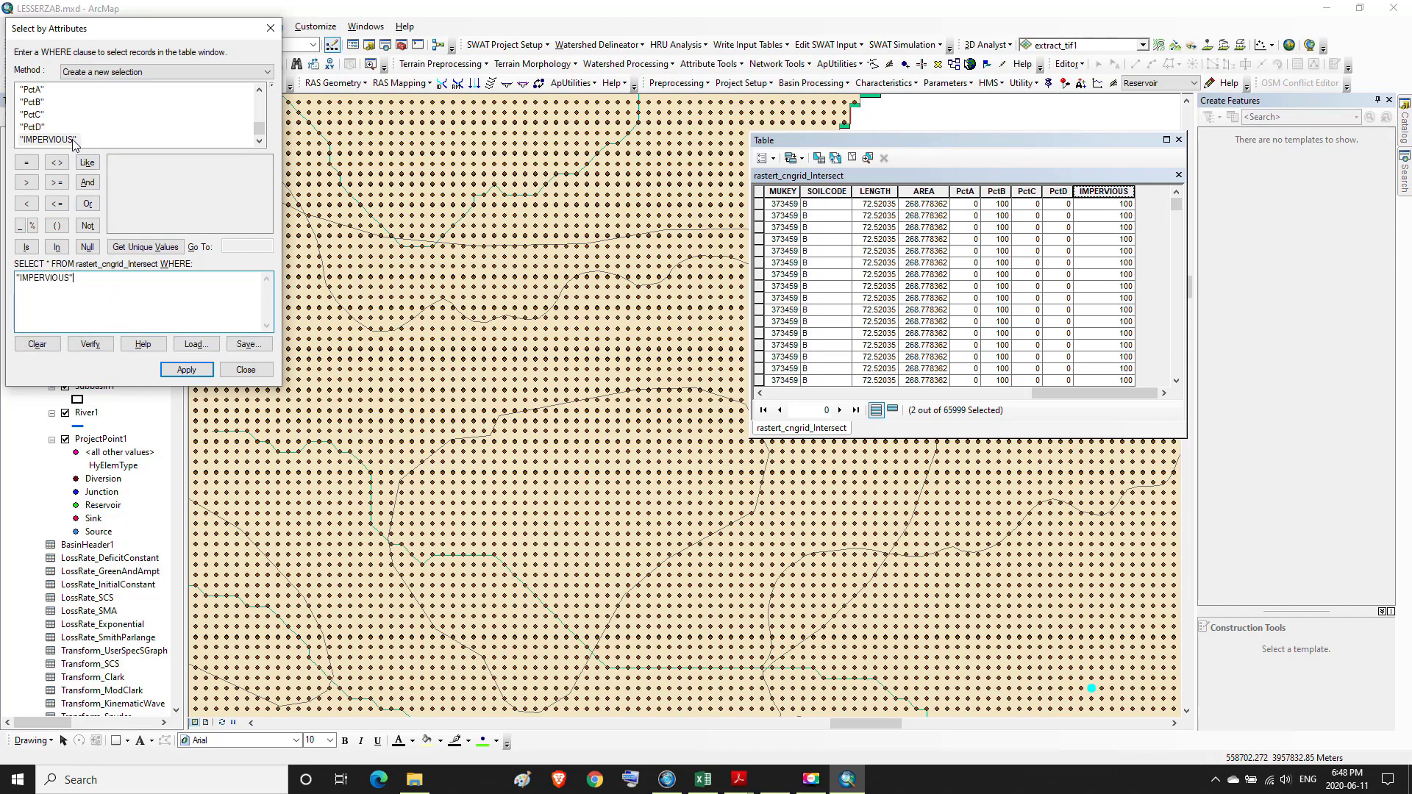
left_click(130, 247)
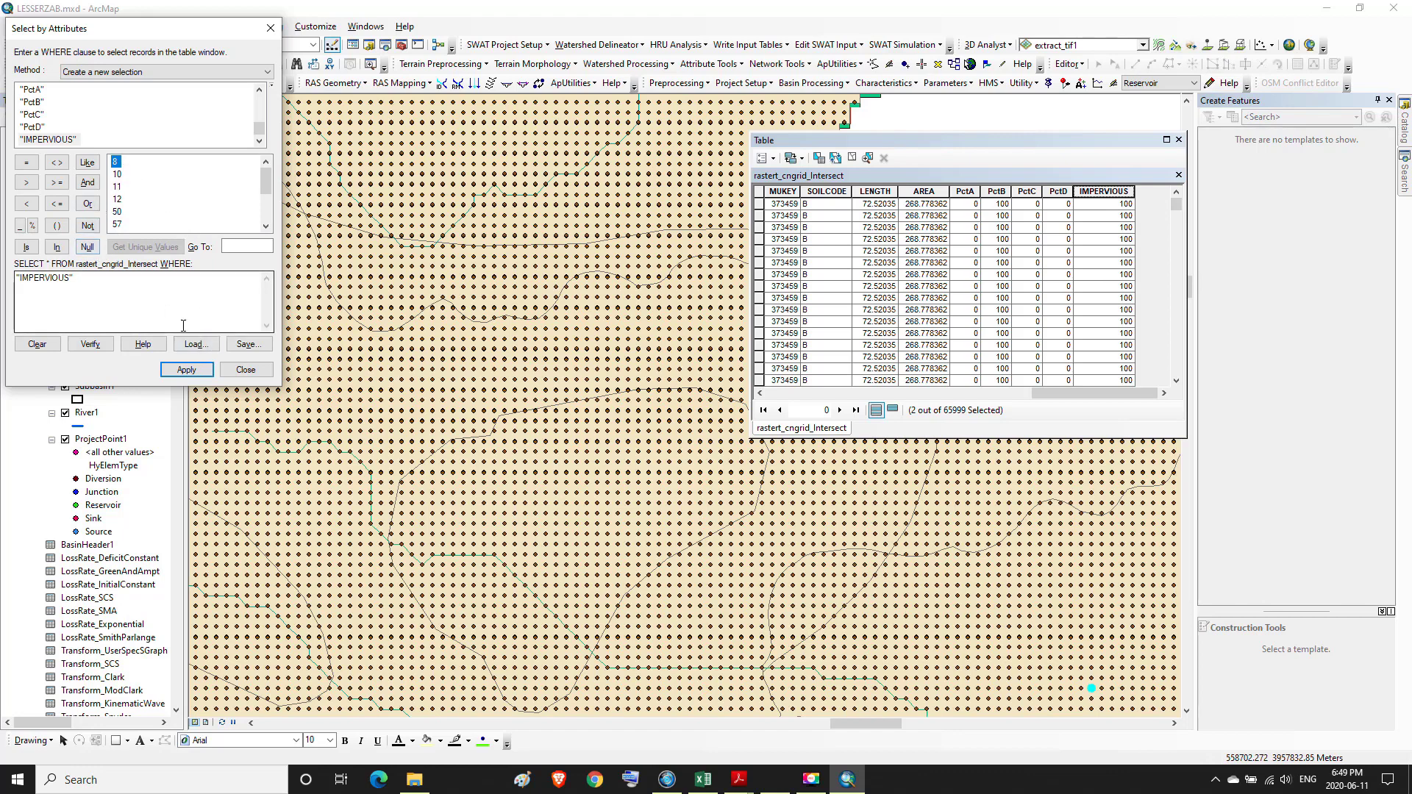
left_click(245, 369)
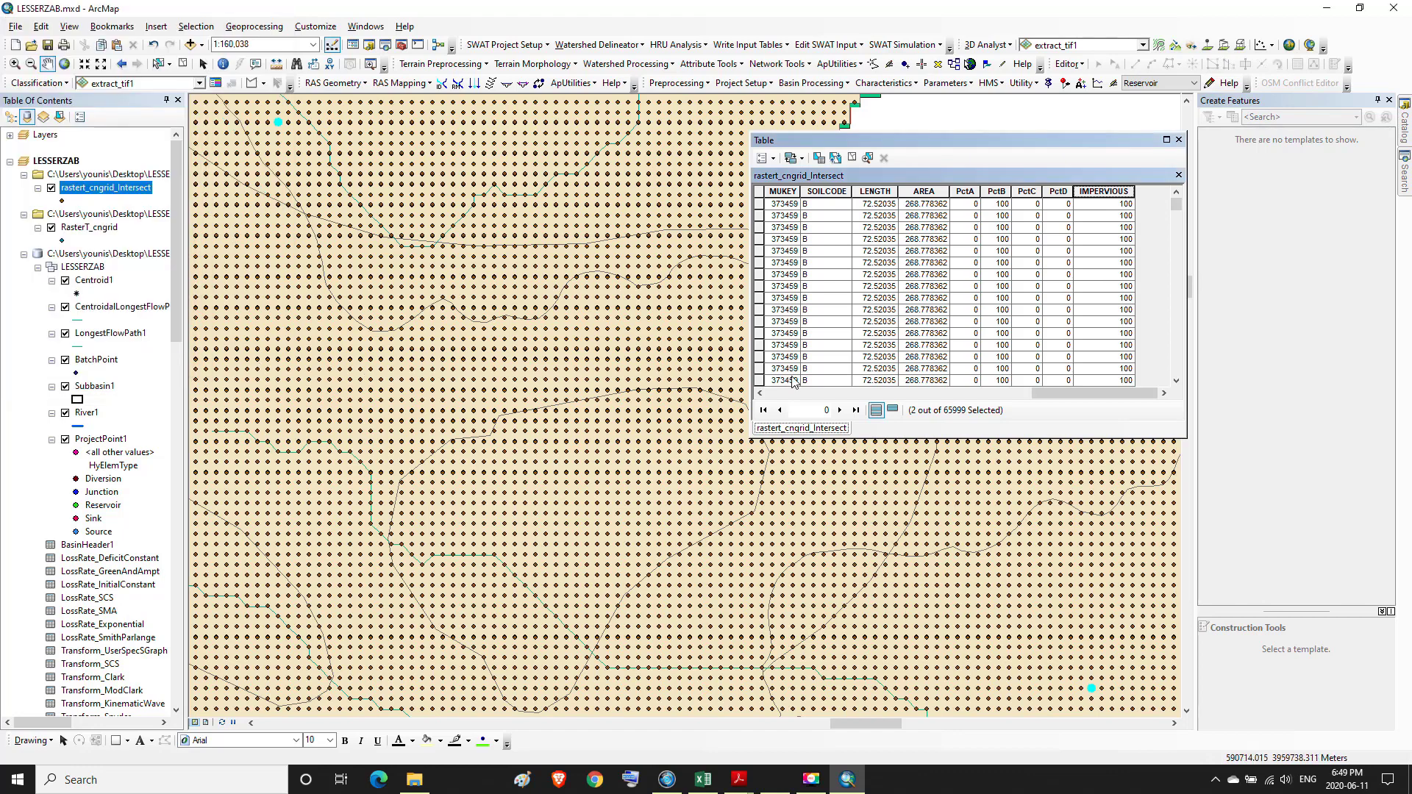
- Reopen the attribute table of rastert_cngrid_Intersect and review its fields across to IMPERVIOUS
left_click(1179, 140)
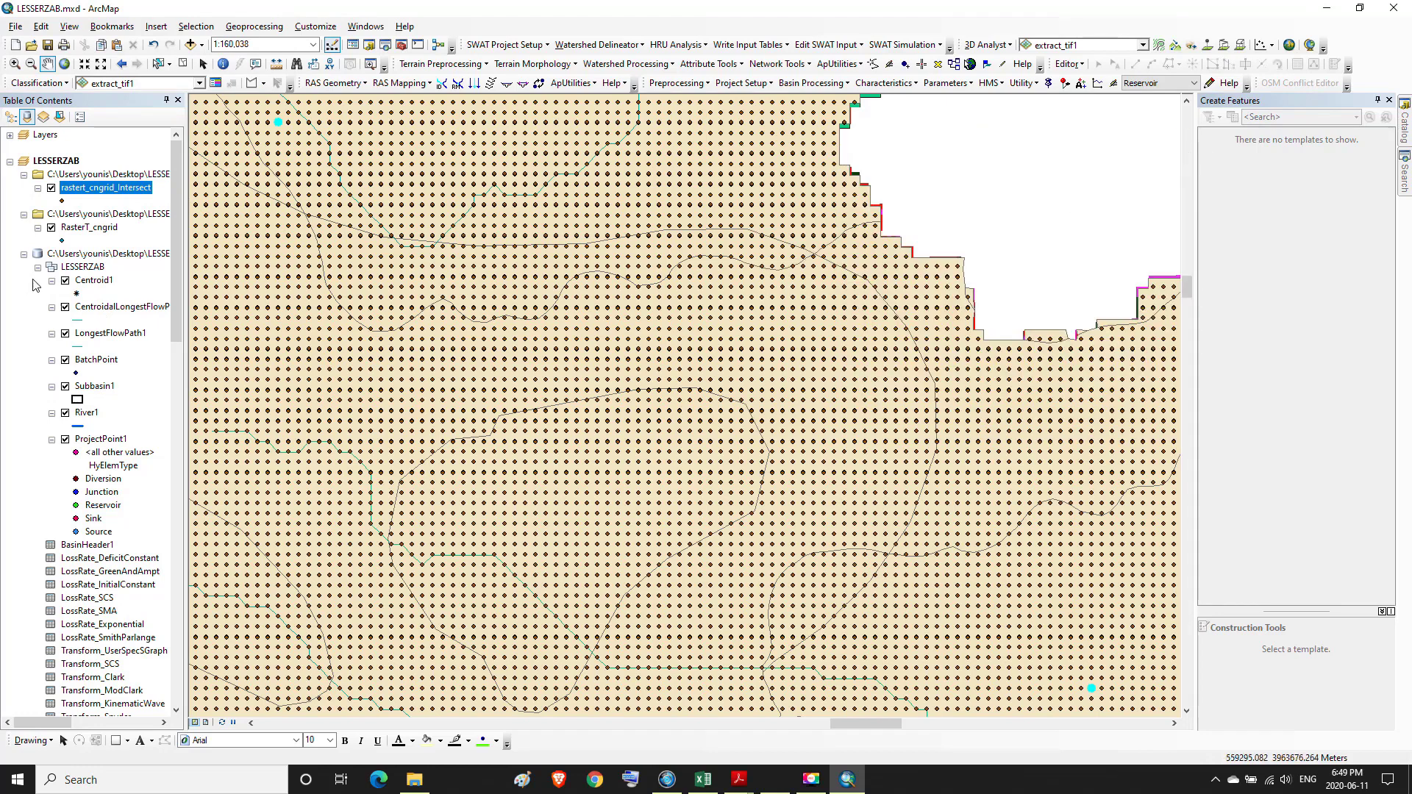
right_click(125, 192)
left_click(173, 230)
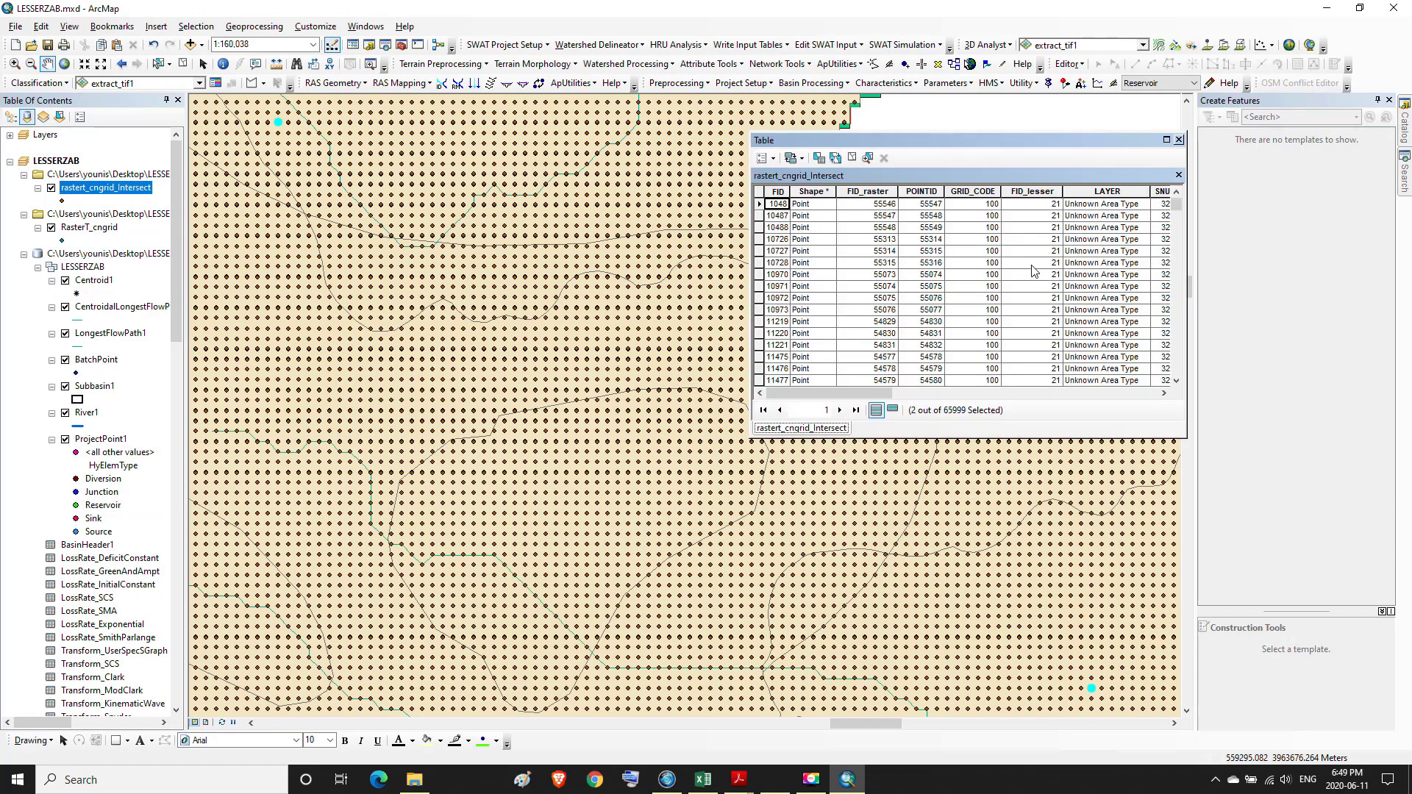
left_click_drag(849, 397, 1141, 400)
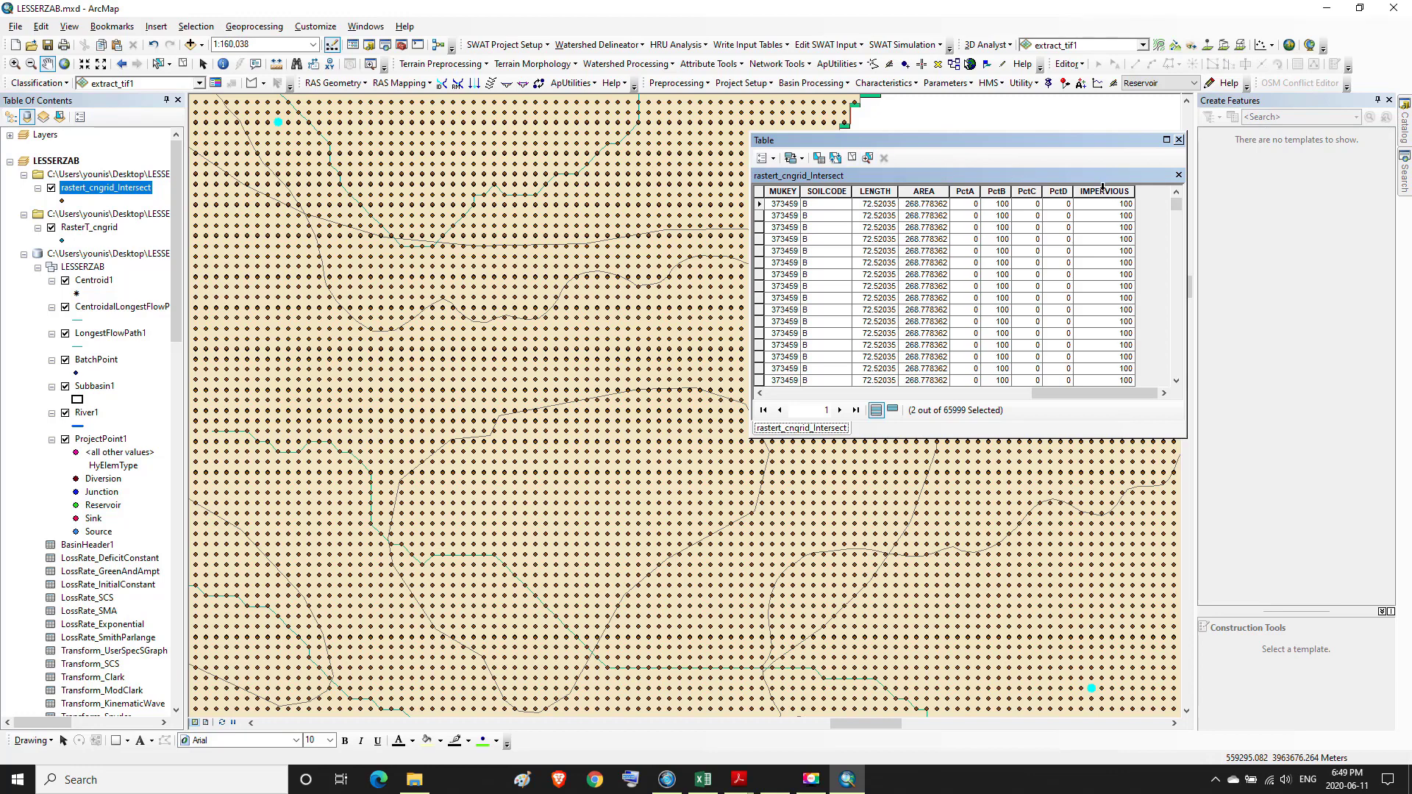
left_click_drag(1095, 393, 805, 418)
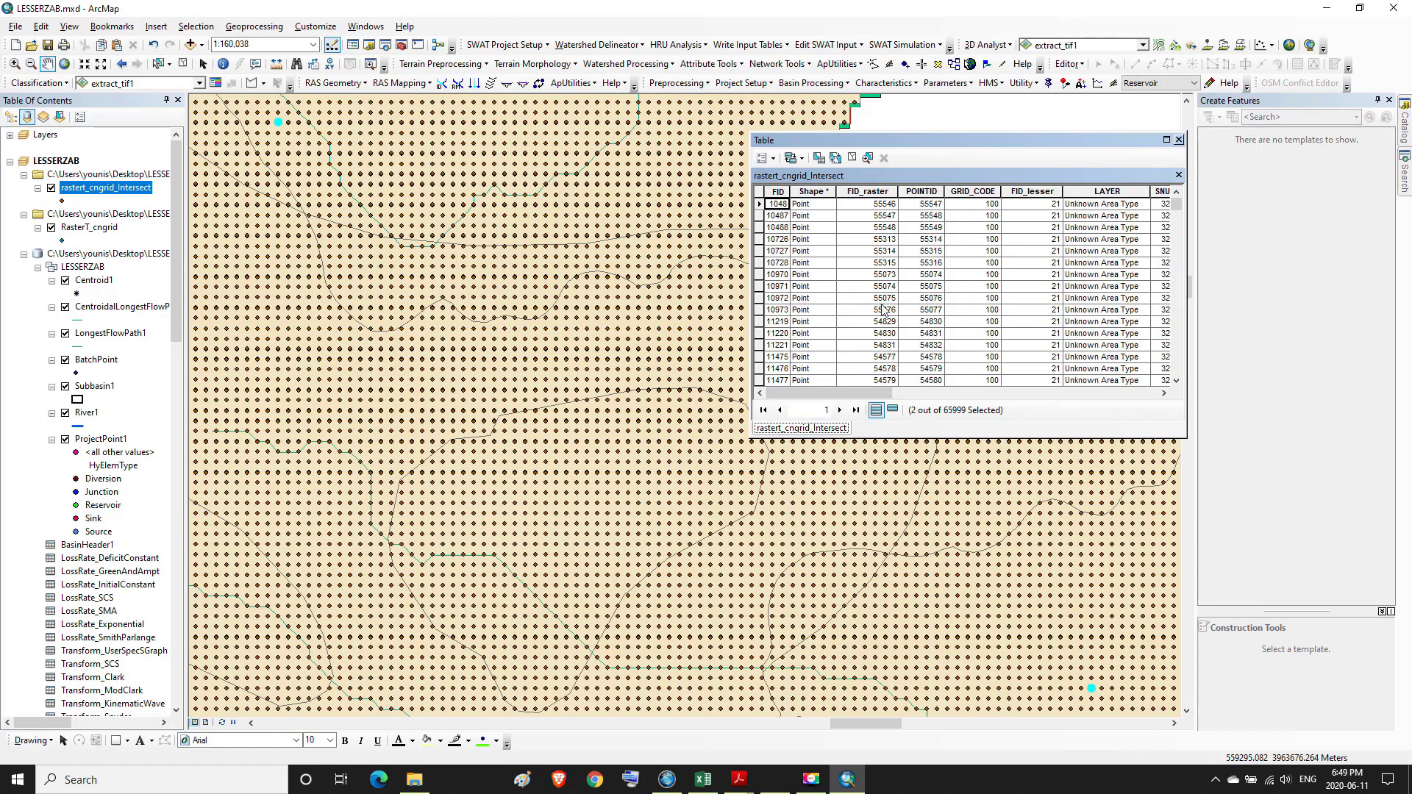
- Sort the attribute table in ascending order by FID_raster, maximize it, and sort it in ascending order by POINTID
right_click(875, 189)
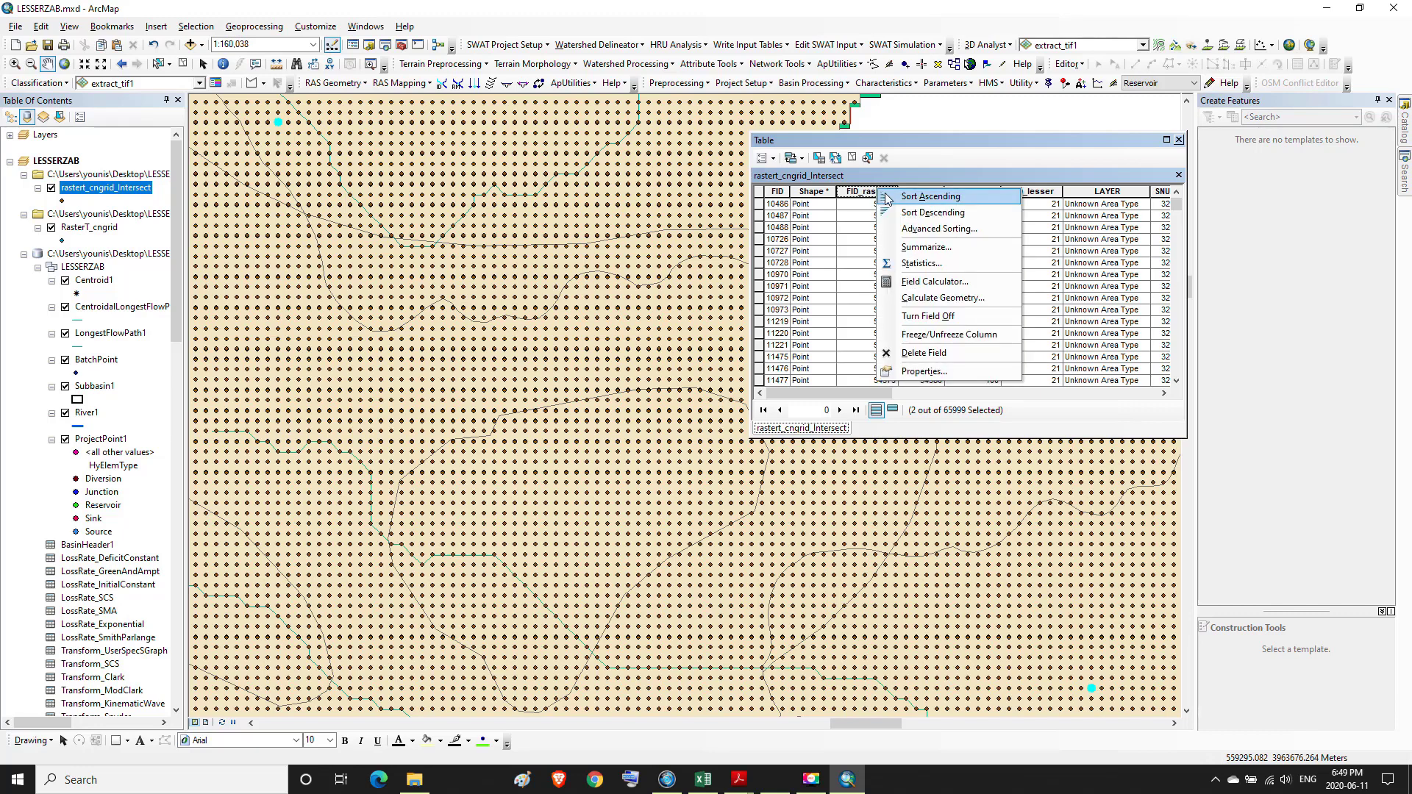
left_click(928, 196)
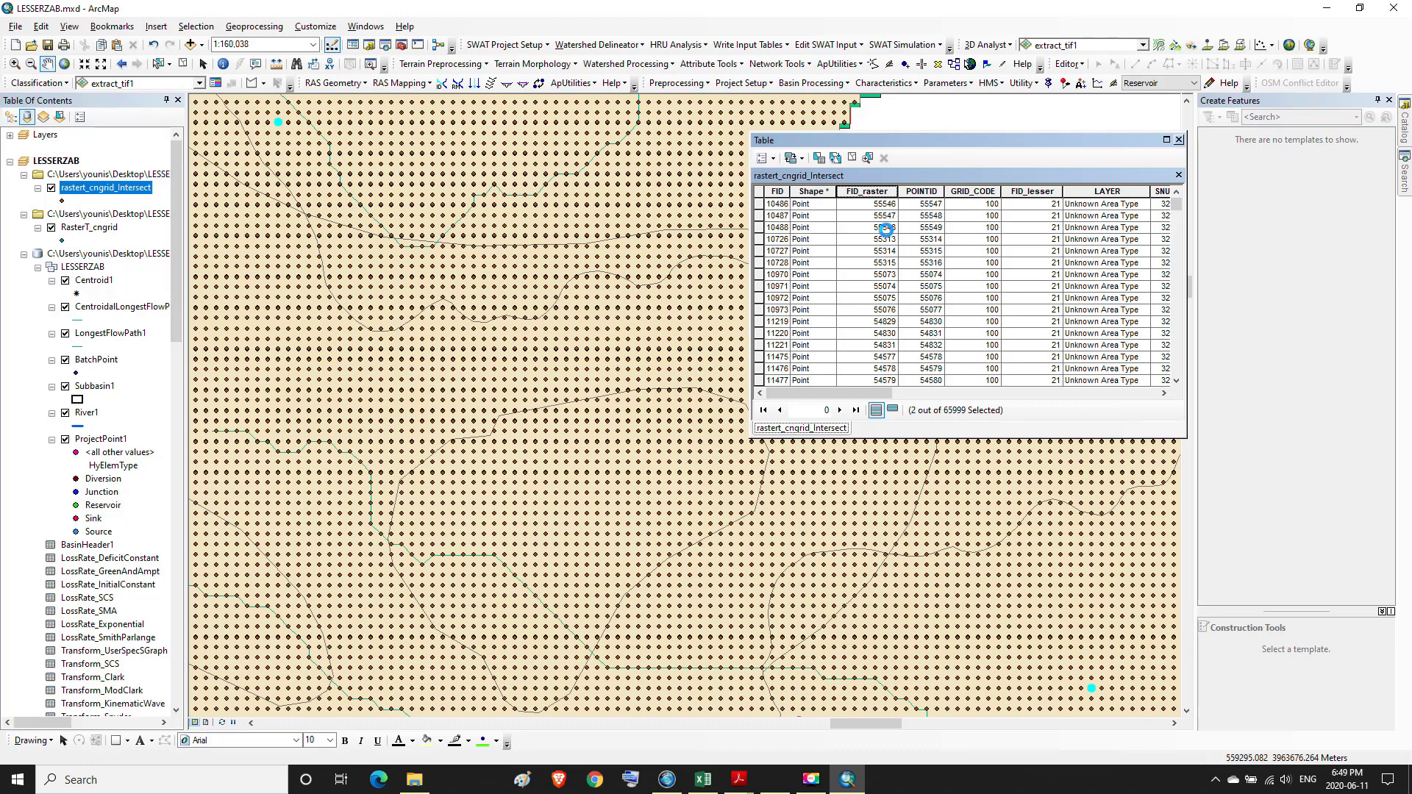
left_click_drag(831, 393, 1135, 395)
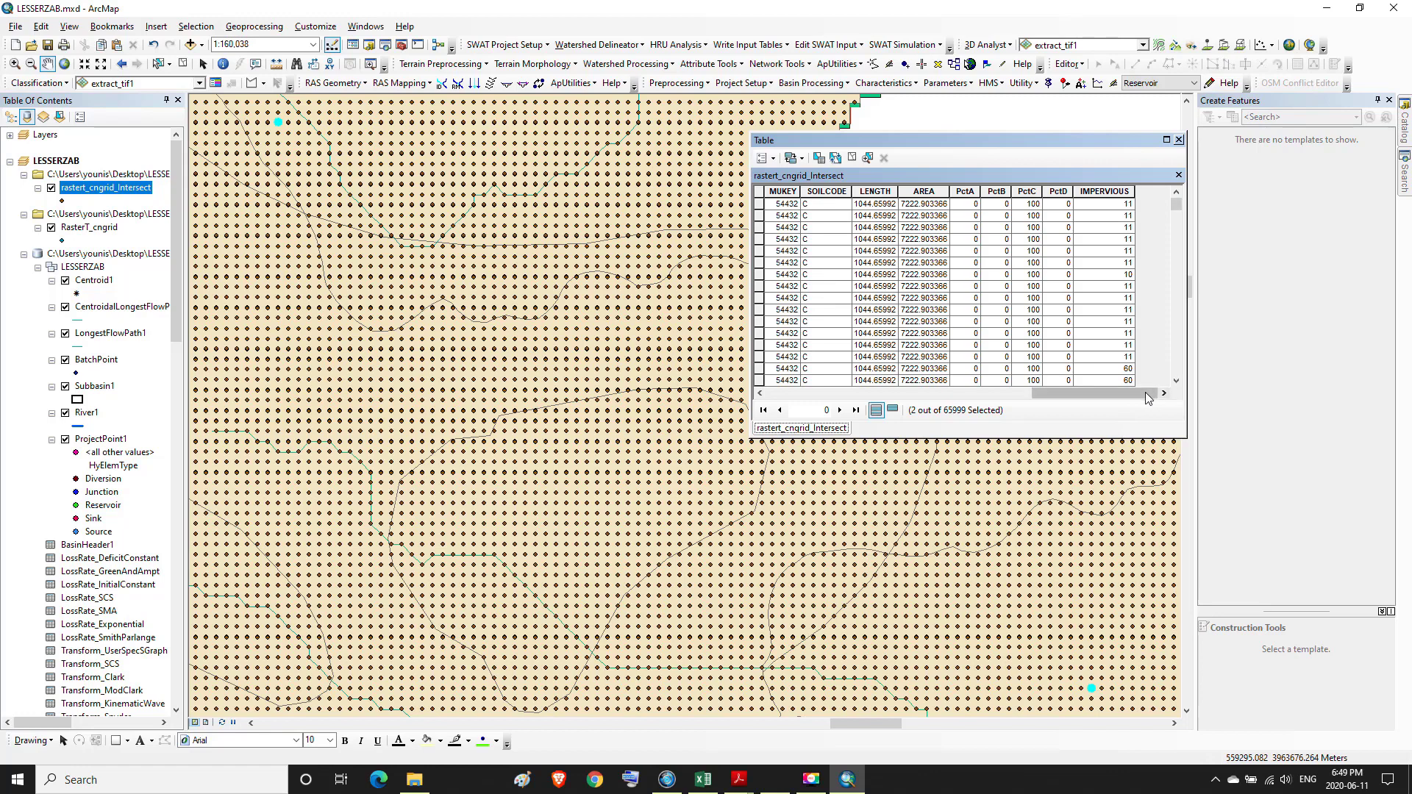
left_click(1166, 139)
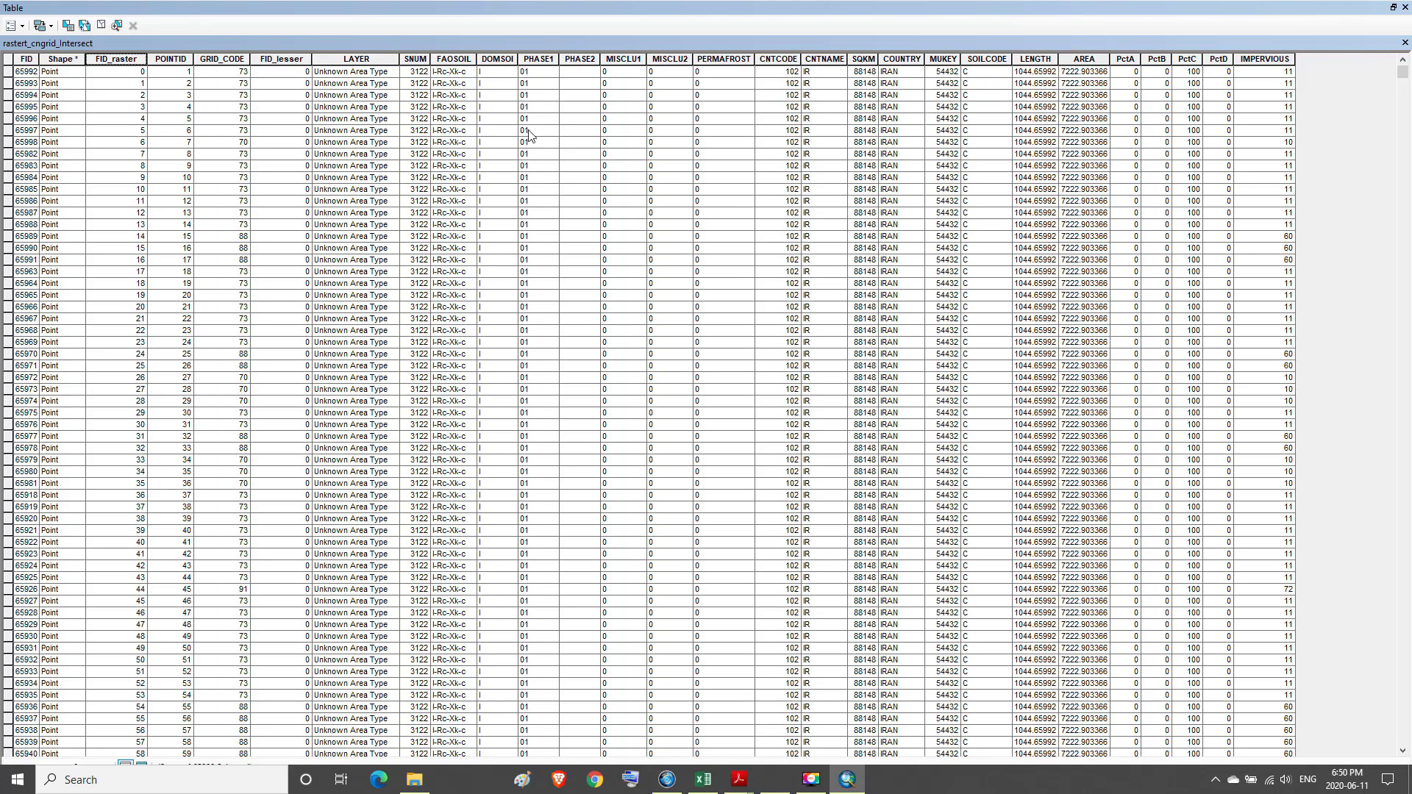
right_click(173, 58)
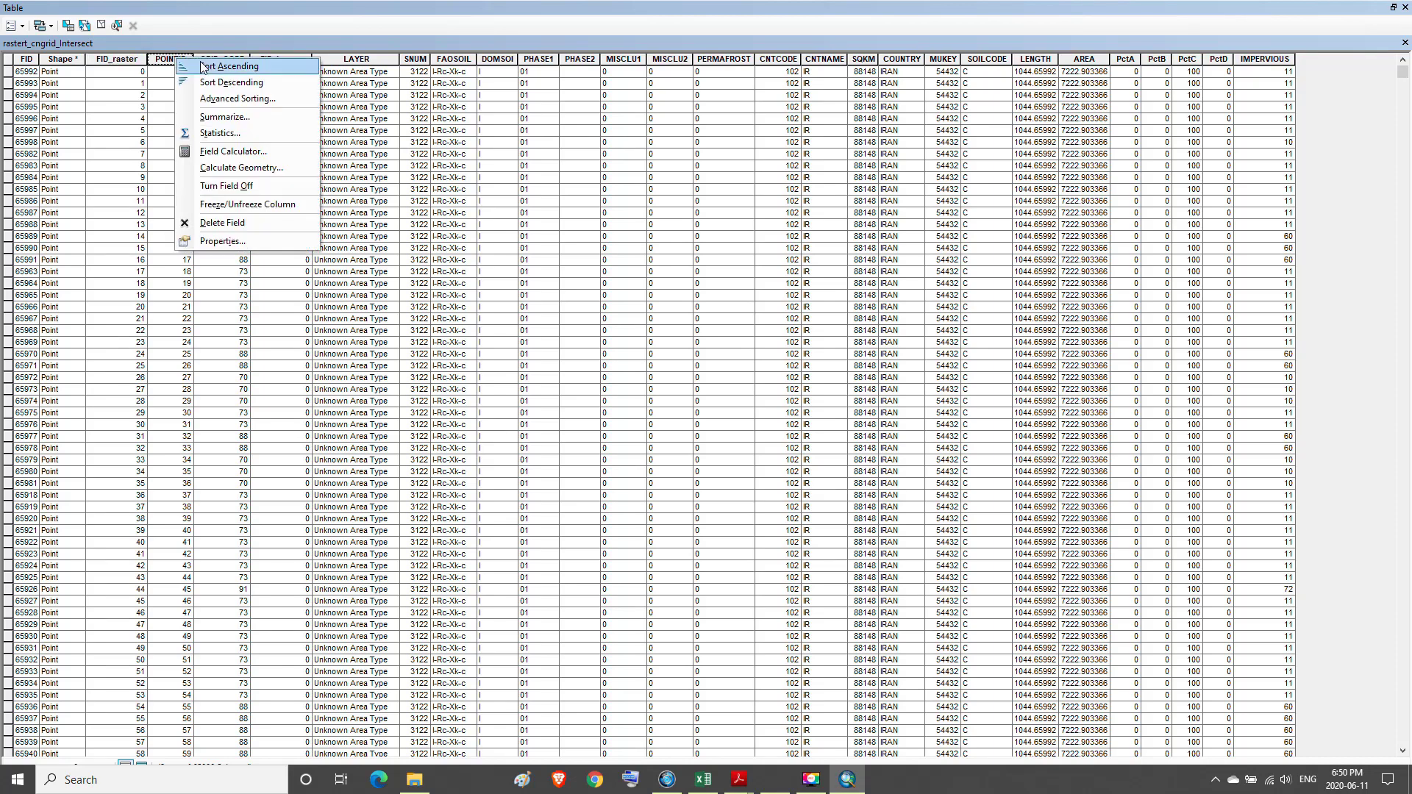
left_click(204, 66)
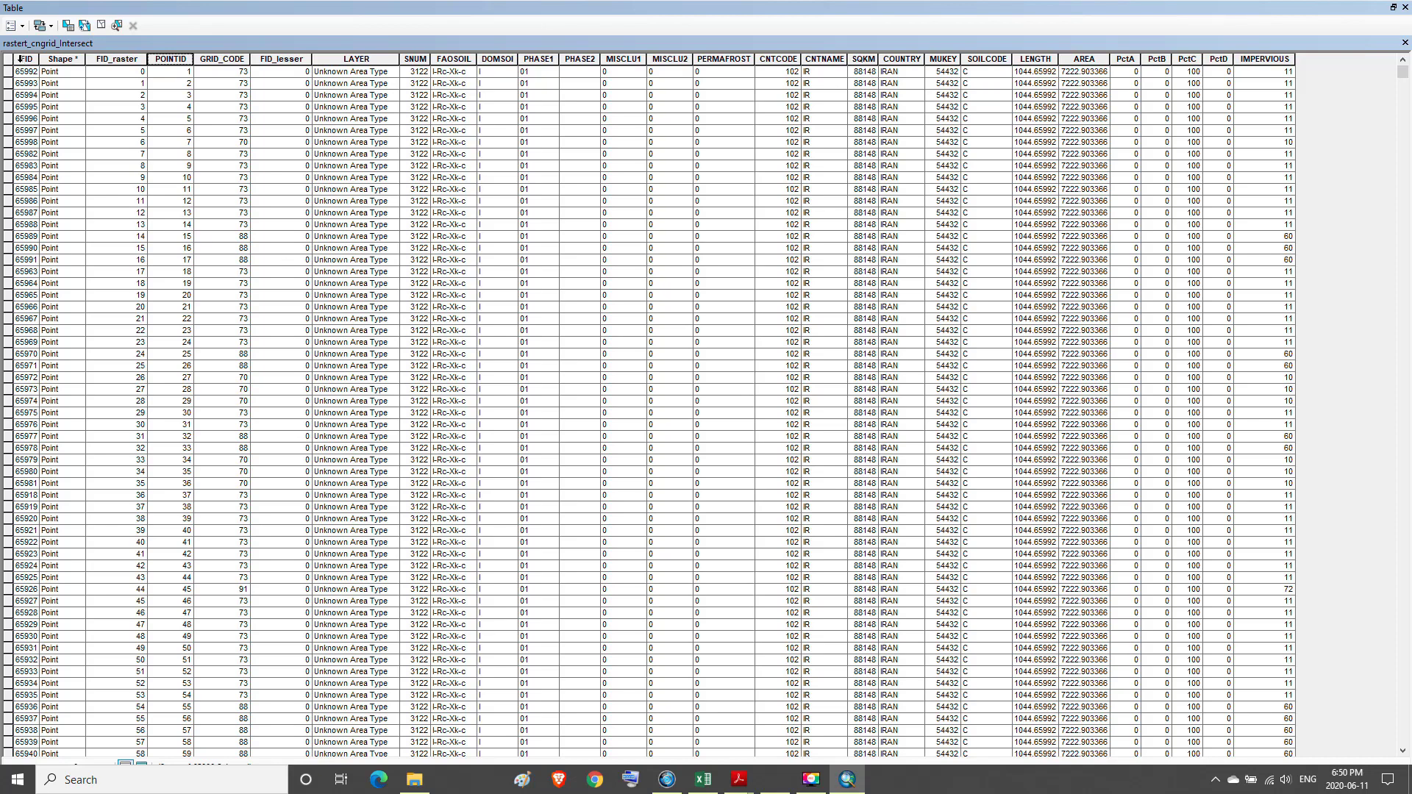
- Sort the attribute table by FID in ascending order and close it
right_click(24, 61)
left_click(38, 67)
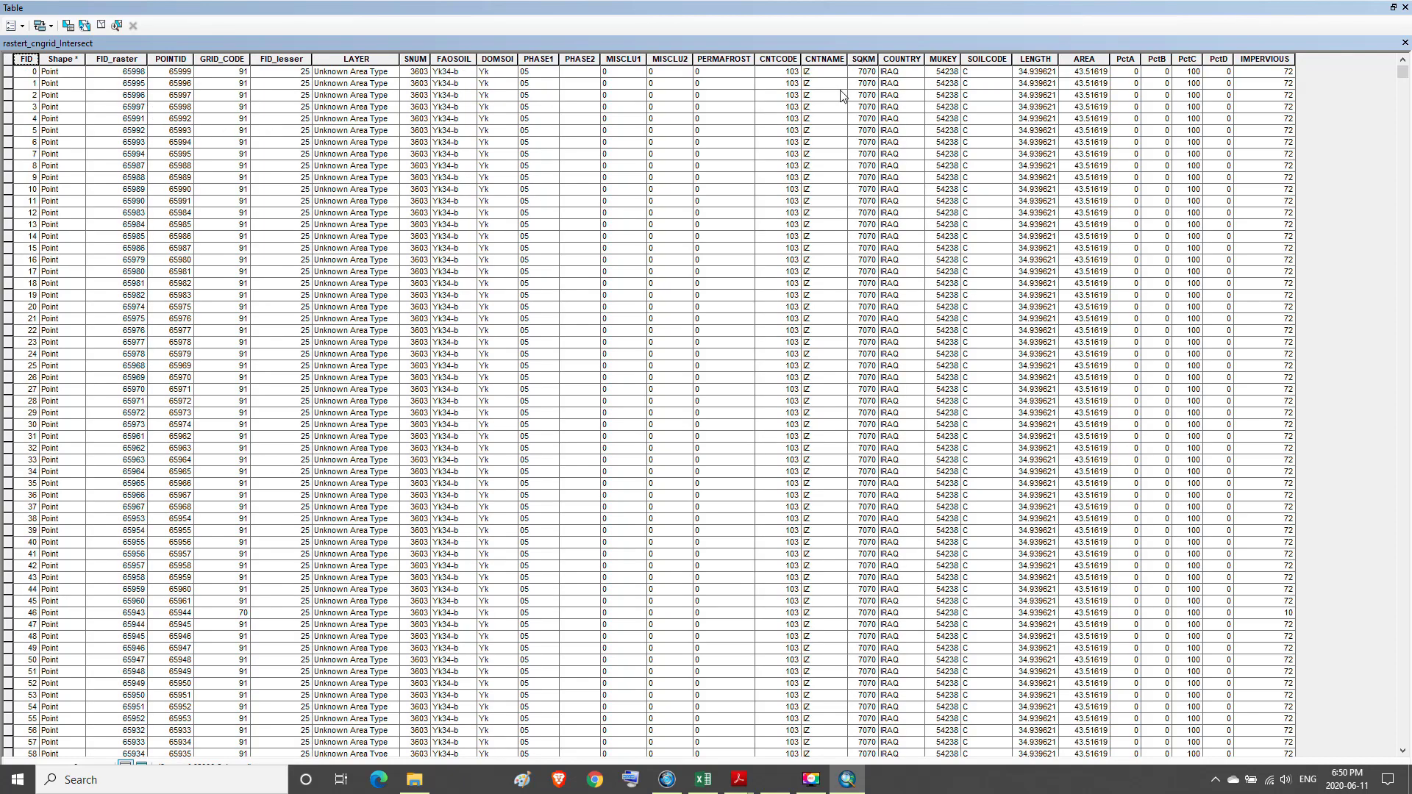
left_click(1391, 7)
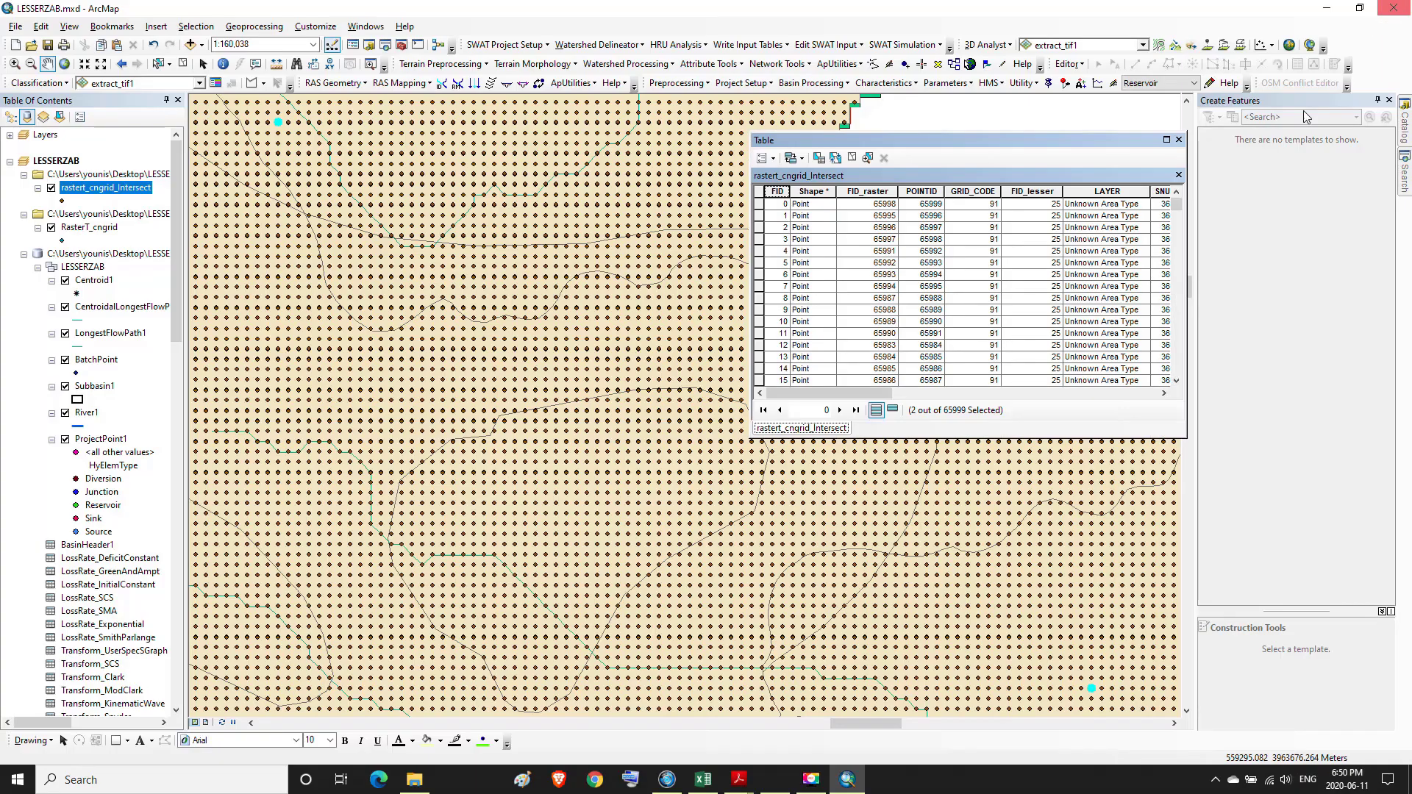
left_click(1179, 139)
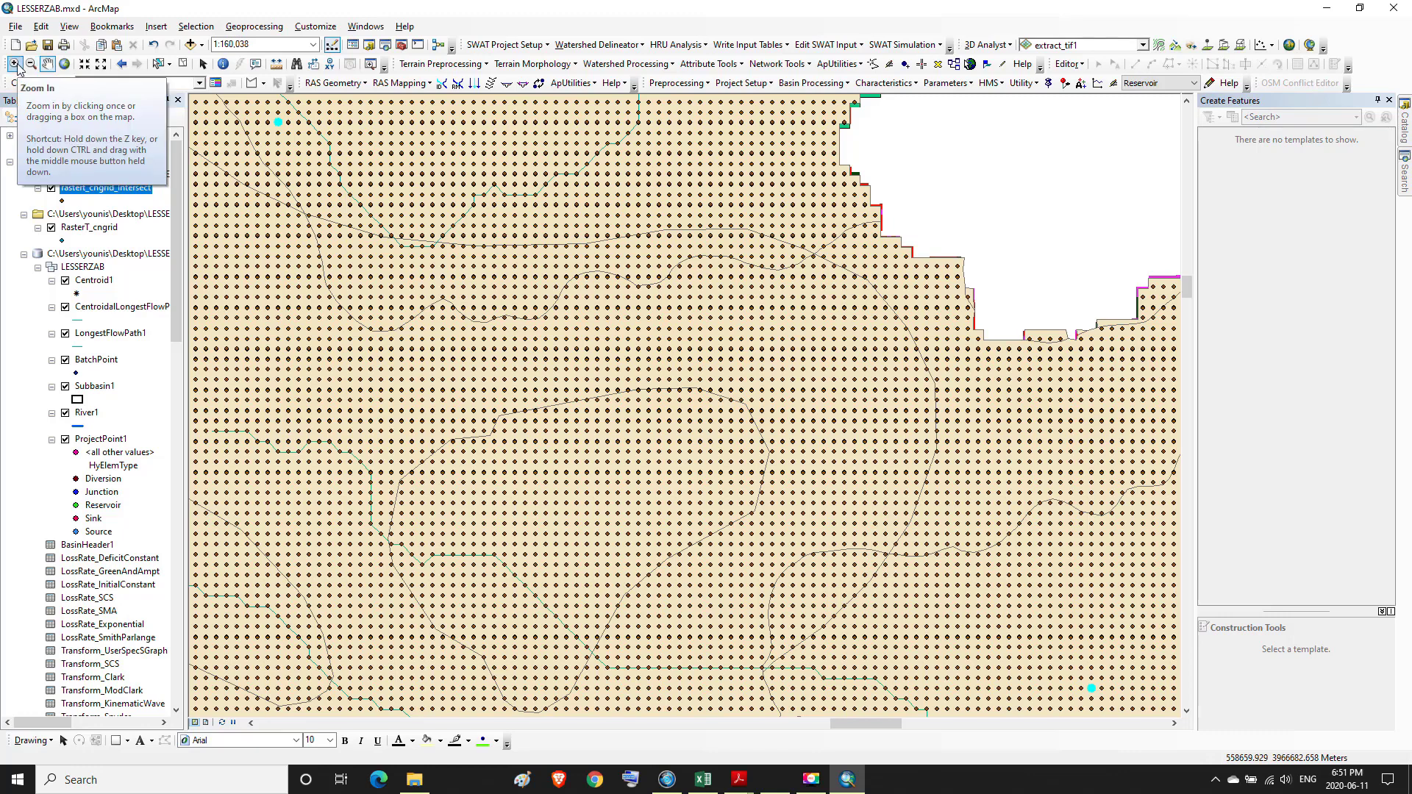
- Zoom the map to the full extent of the rastert_cngrid_Intersect layer
right_click(104, 192)
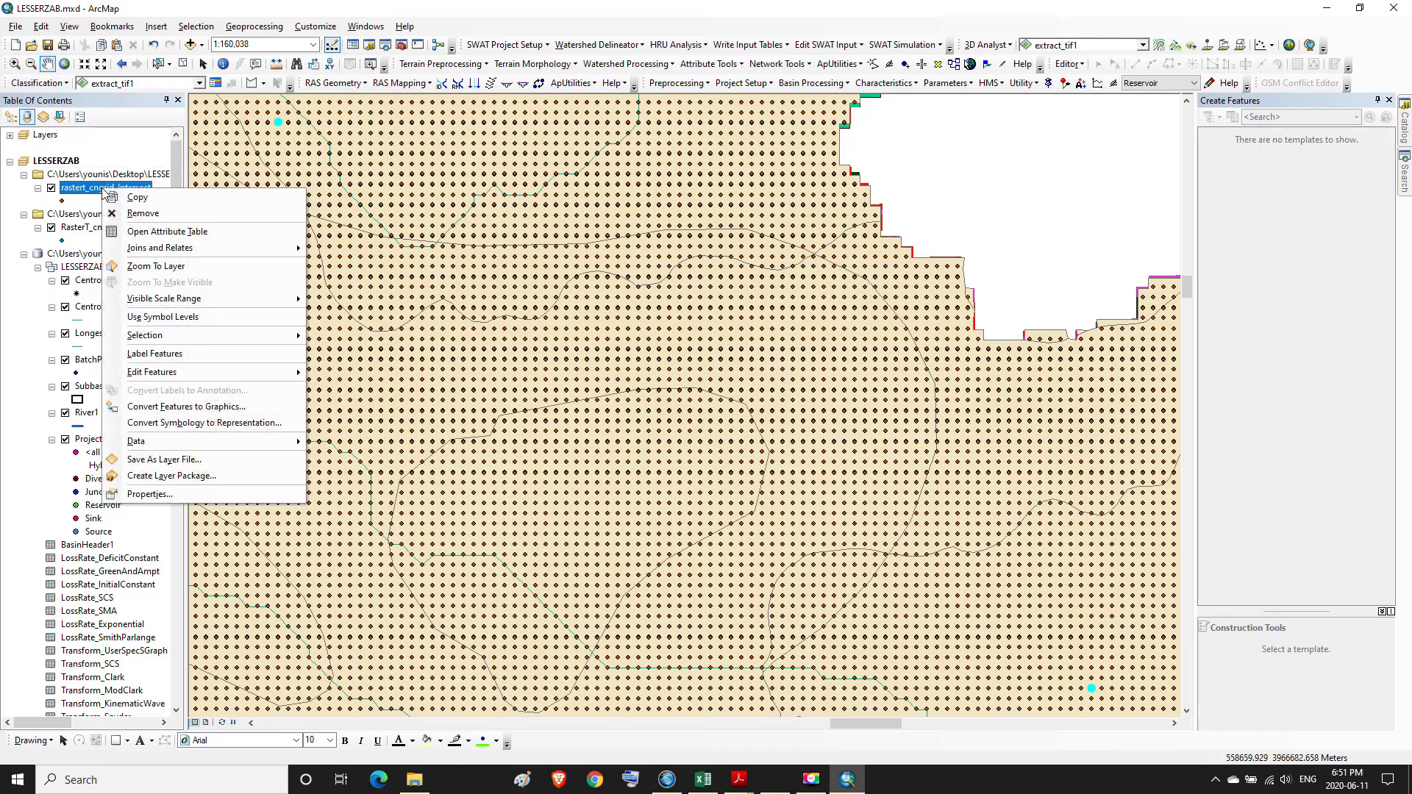
left_click(135, 271)
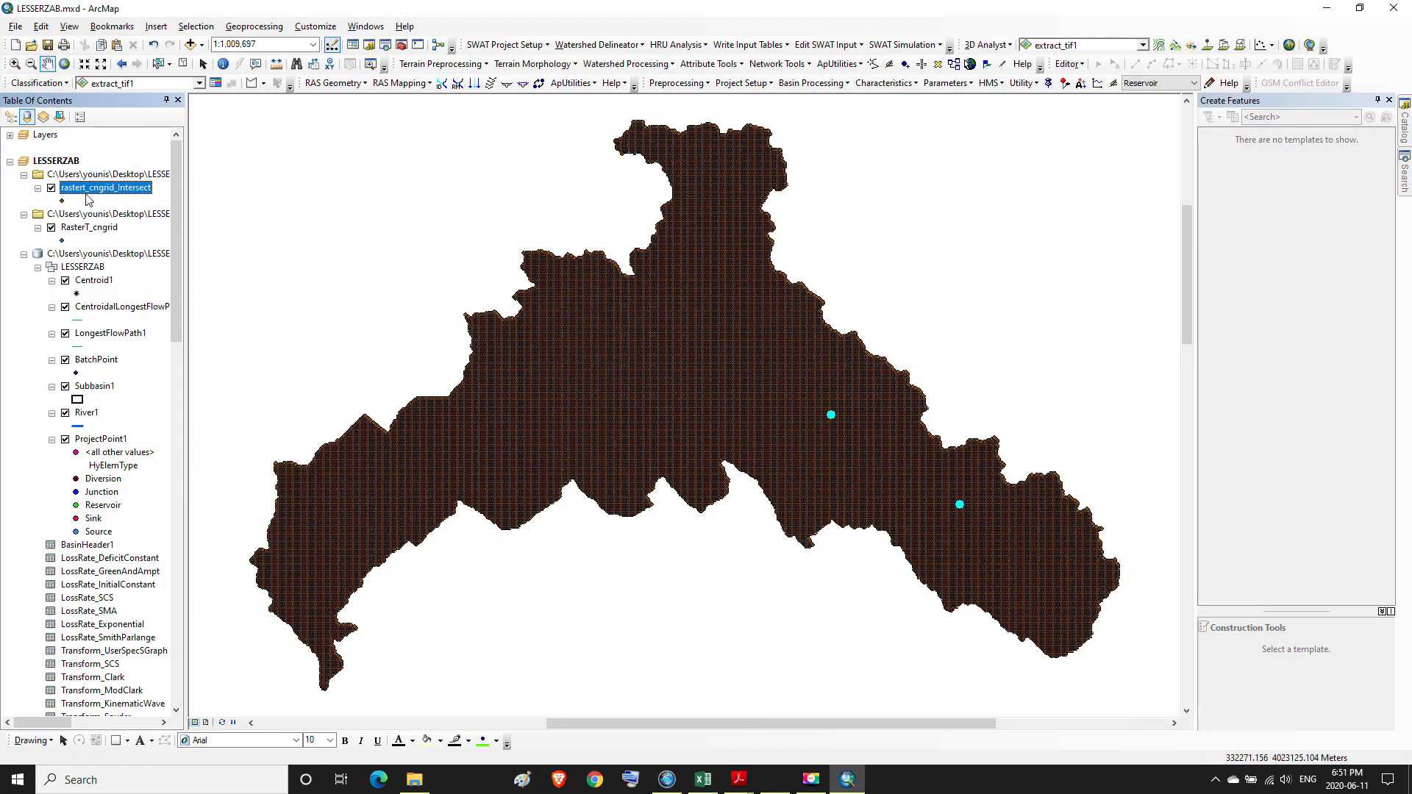
- Open the Point to Raster conversion tool and set rastert_cngrid_Intersect as its input features
left_click(401, 45)
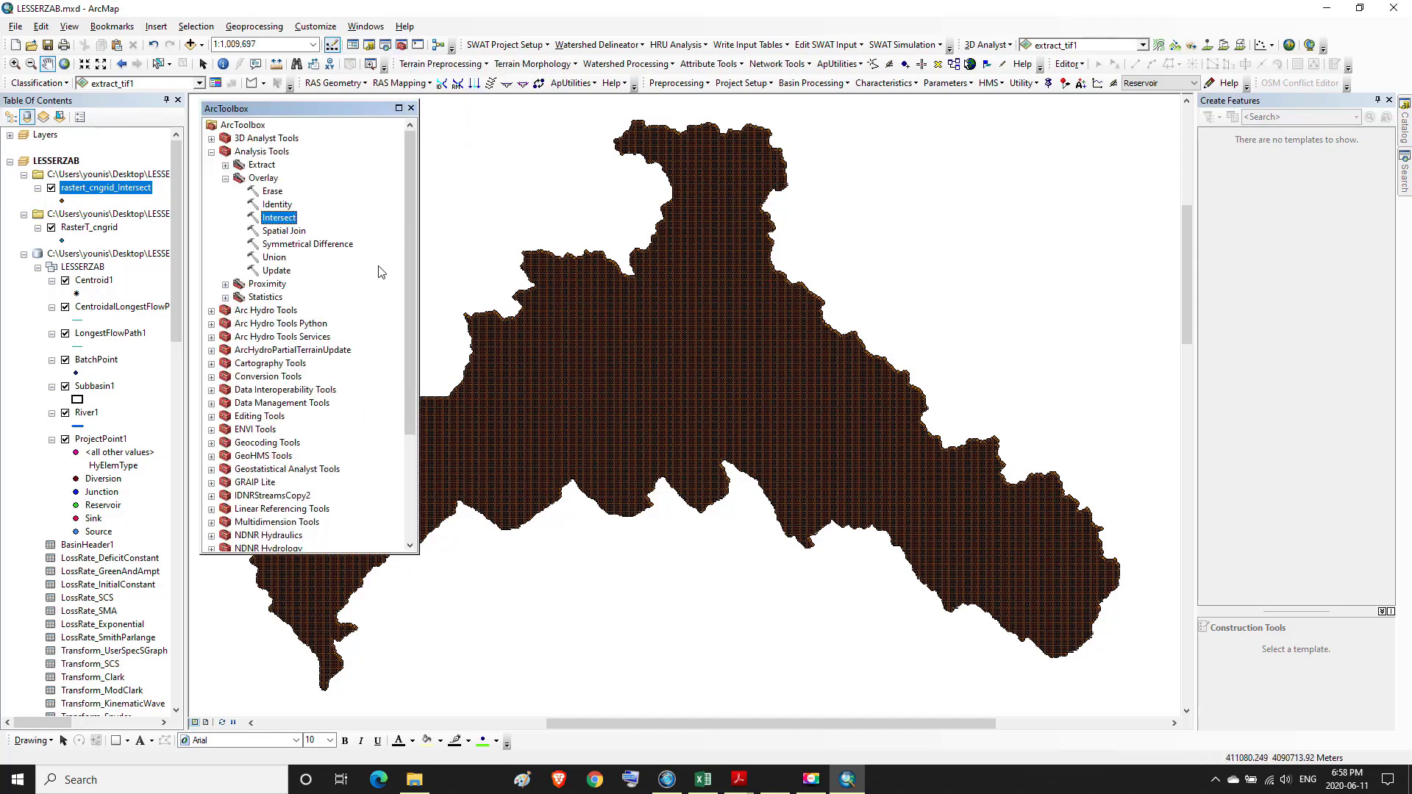
left_click(226, 178)
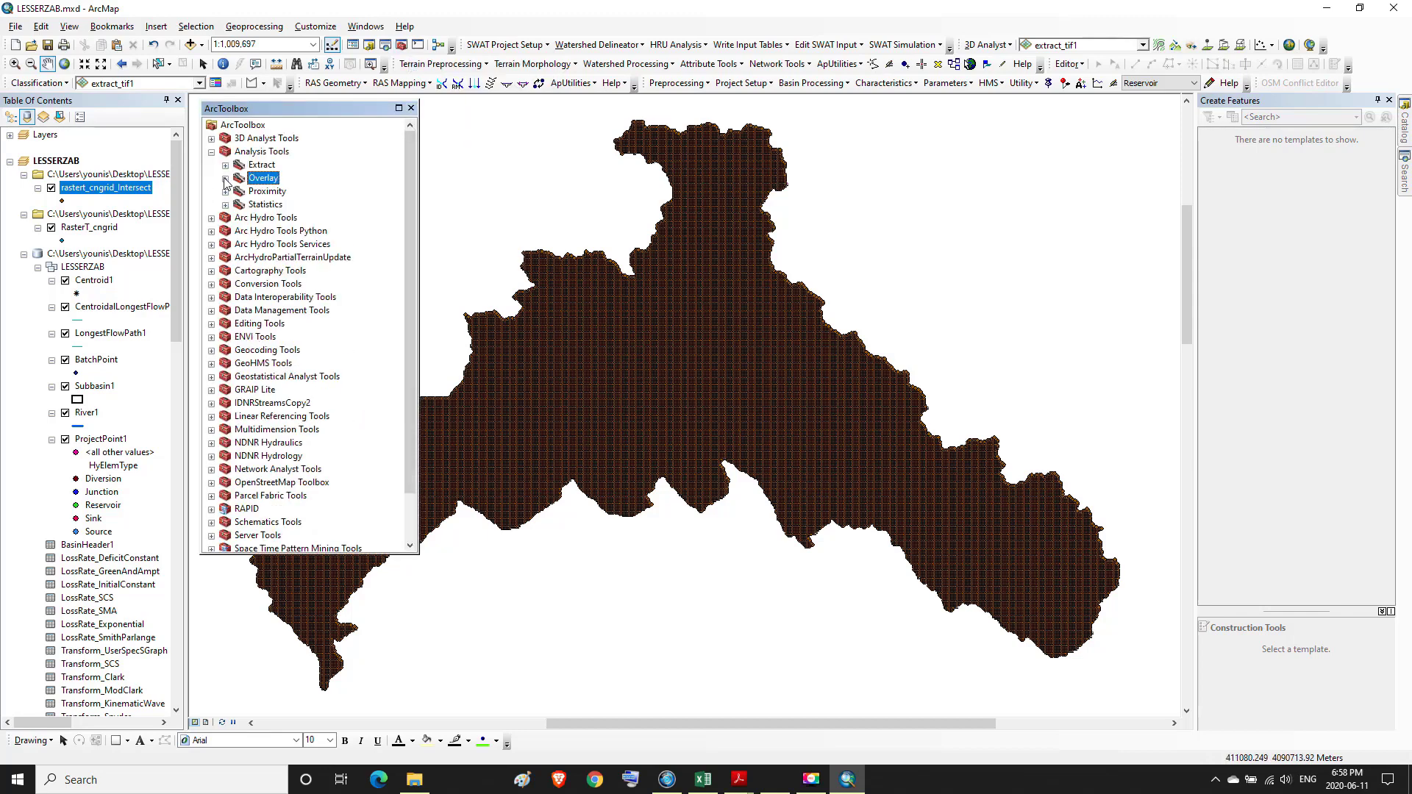
left_click(212, 153)
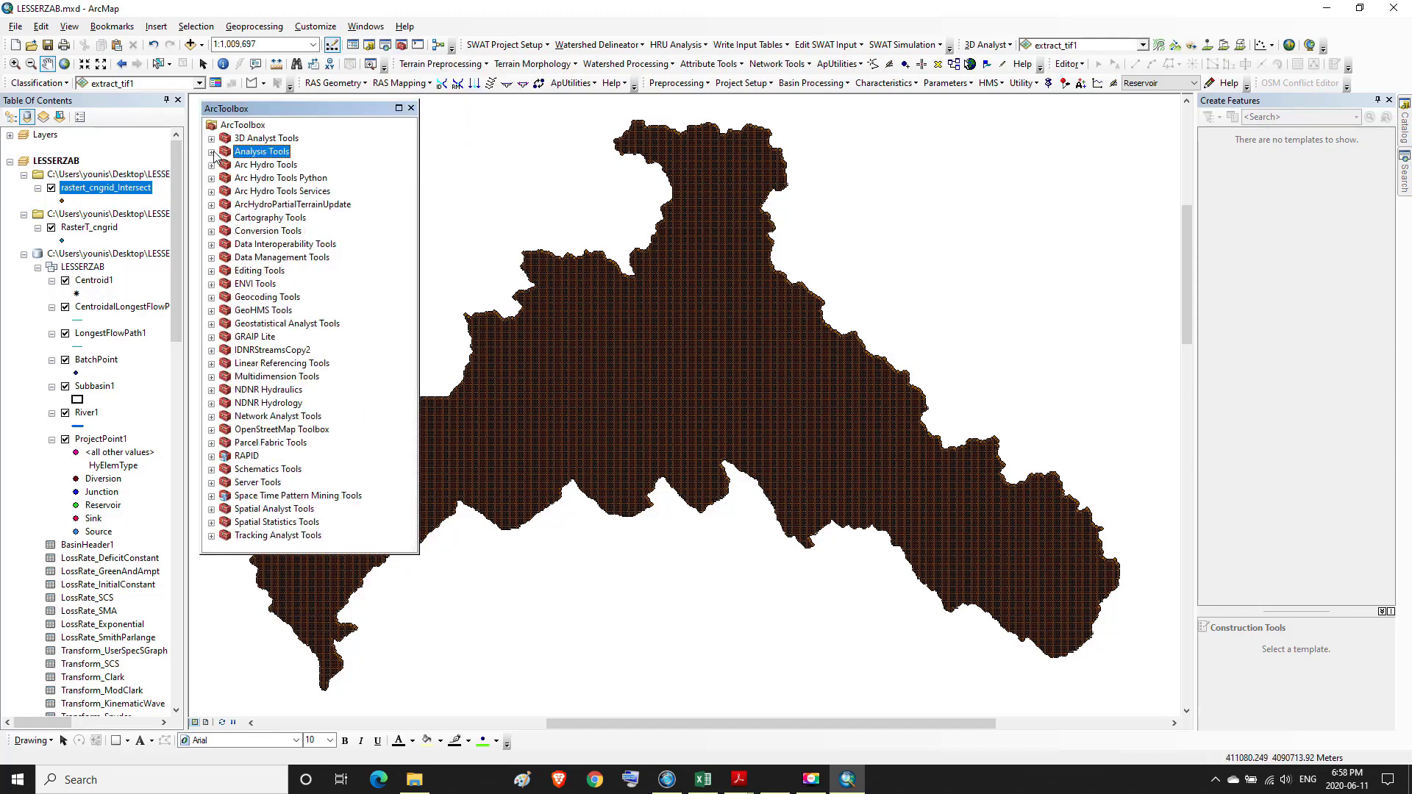
left_click(212, 233)
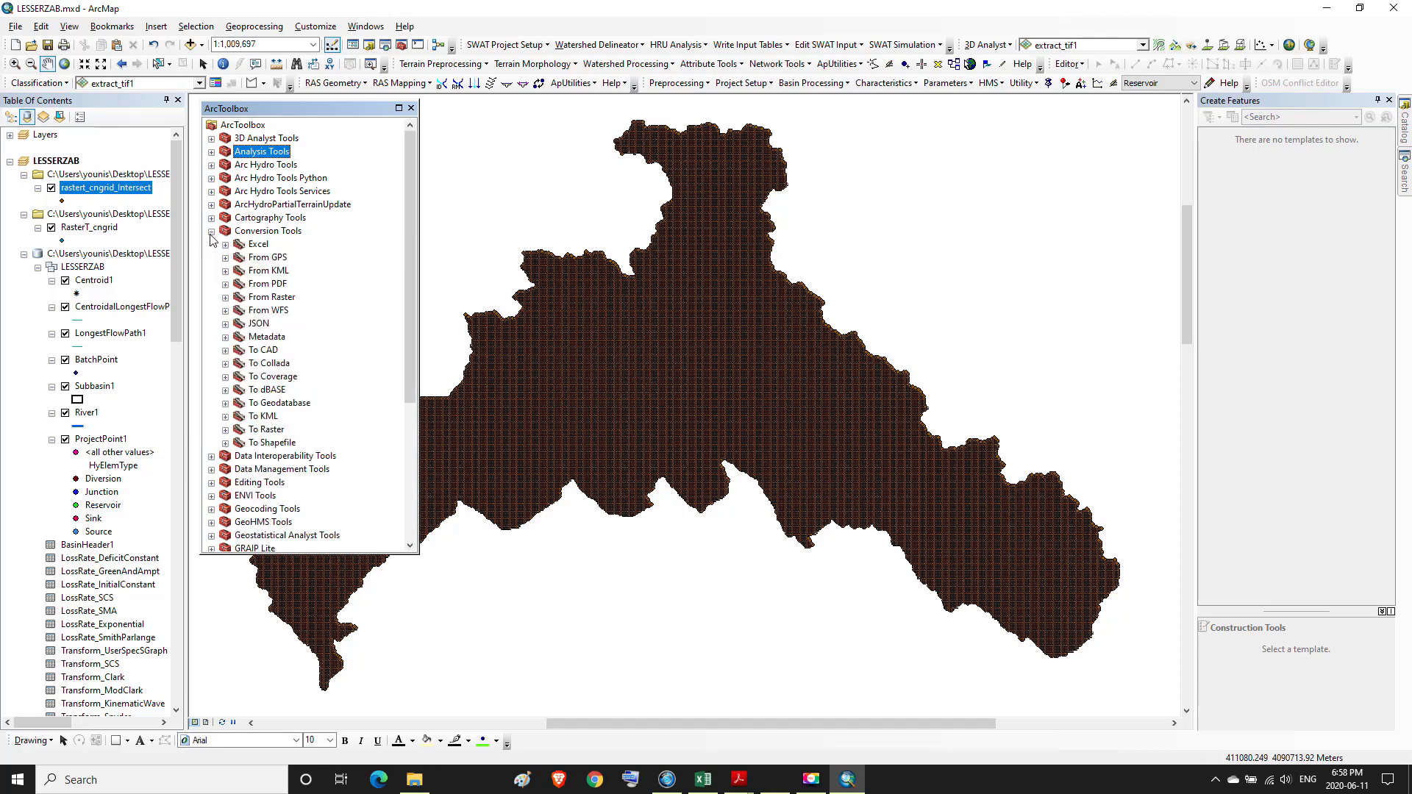
left_click(238, 433)
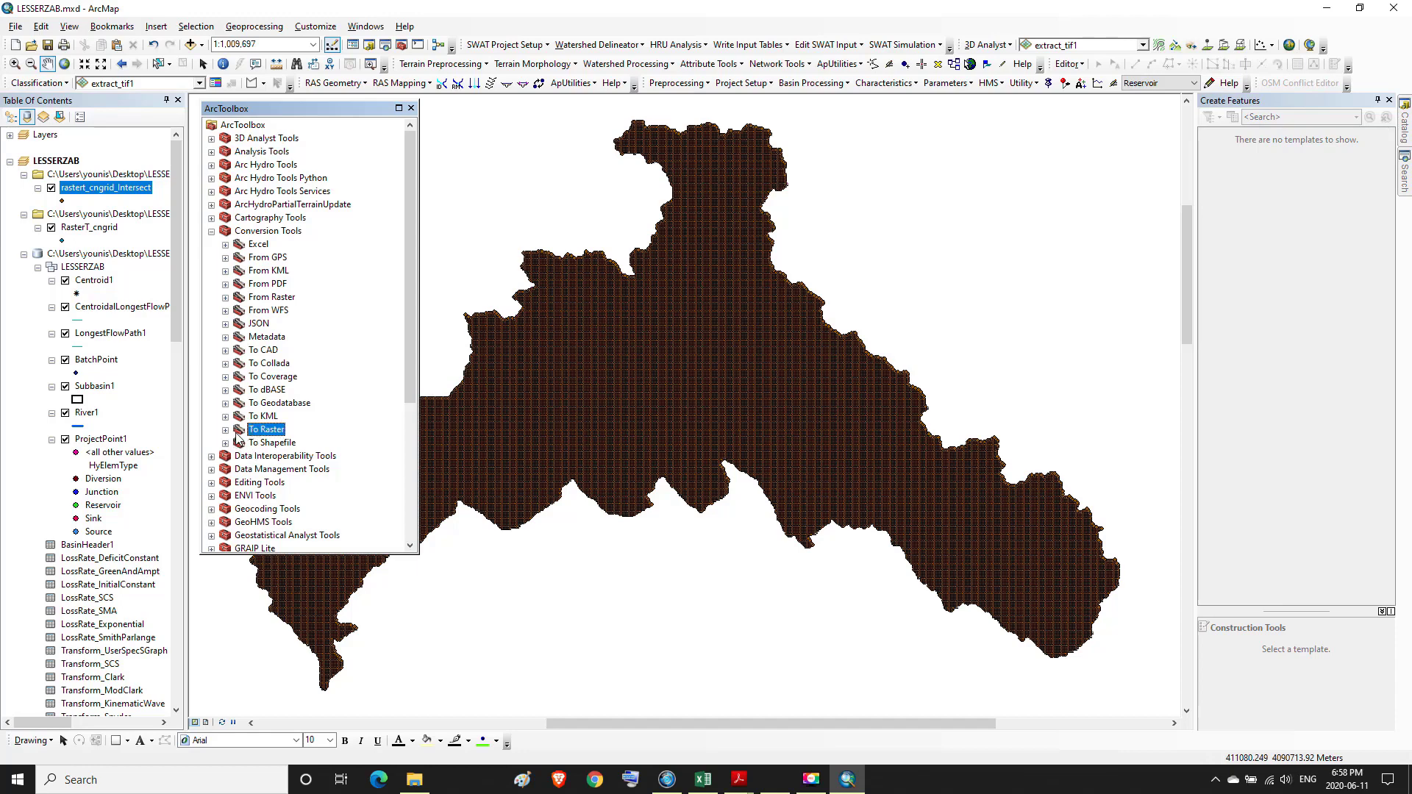
double_click(237, 434)
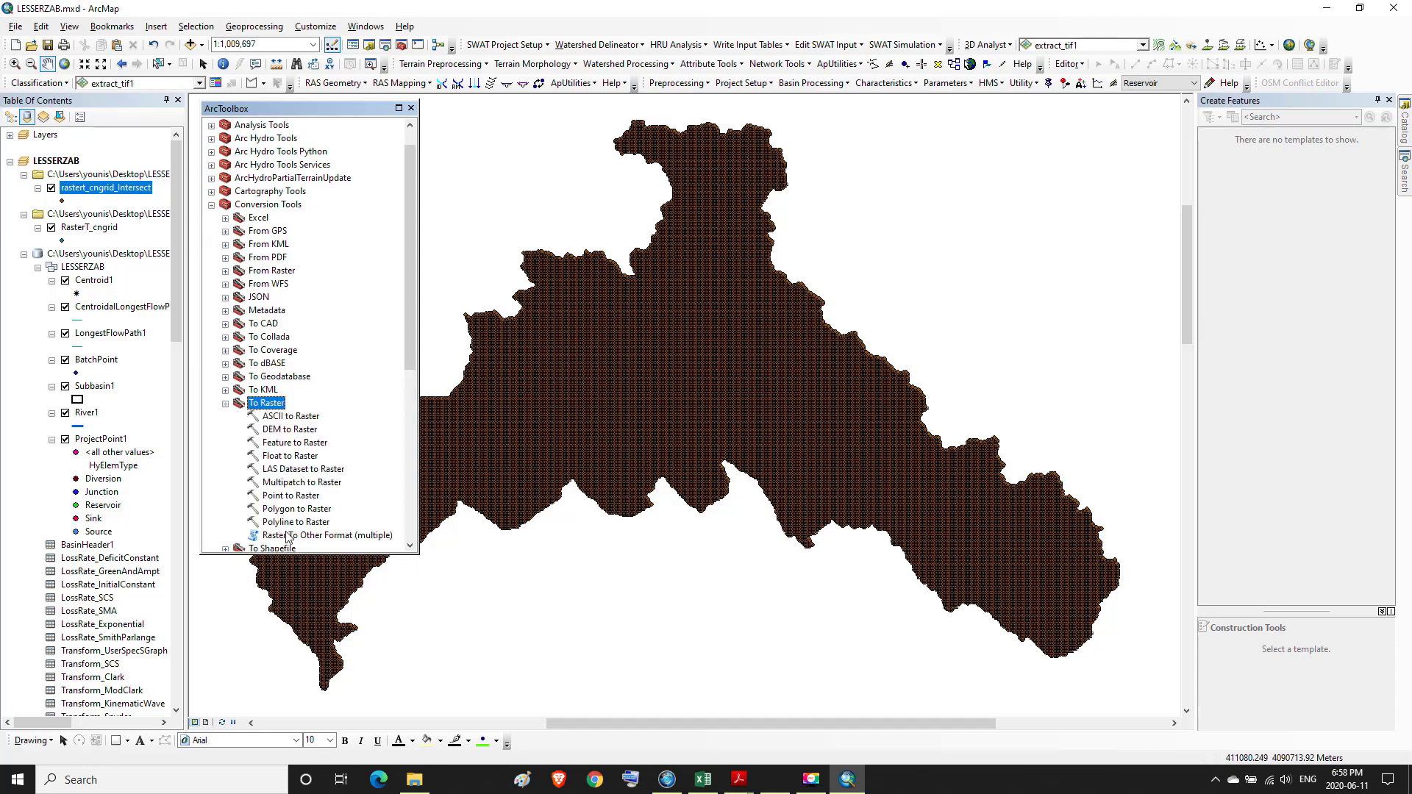
left_click(294, 497)
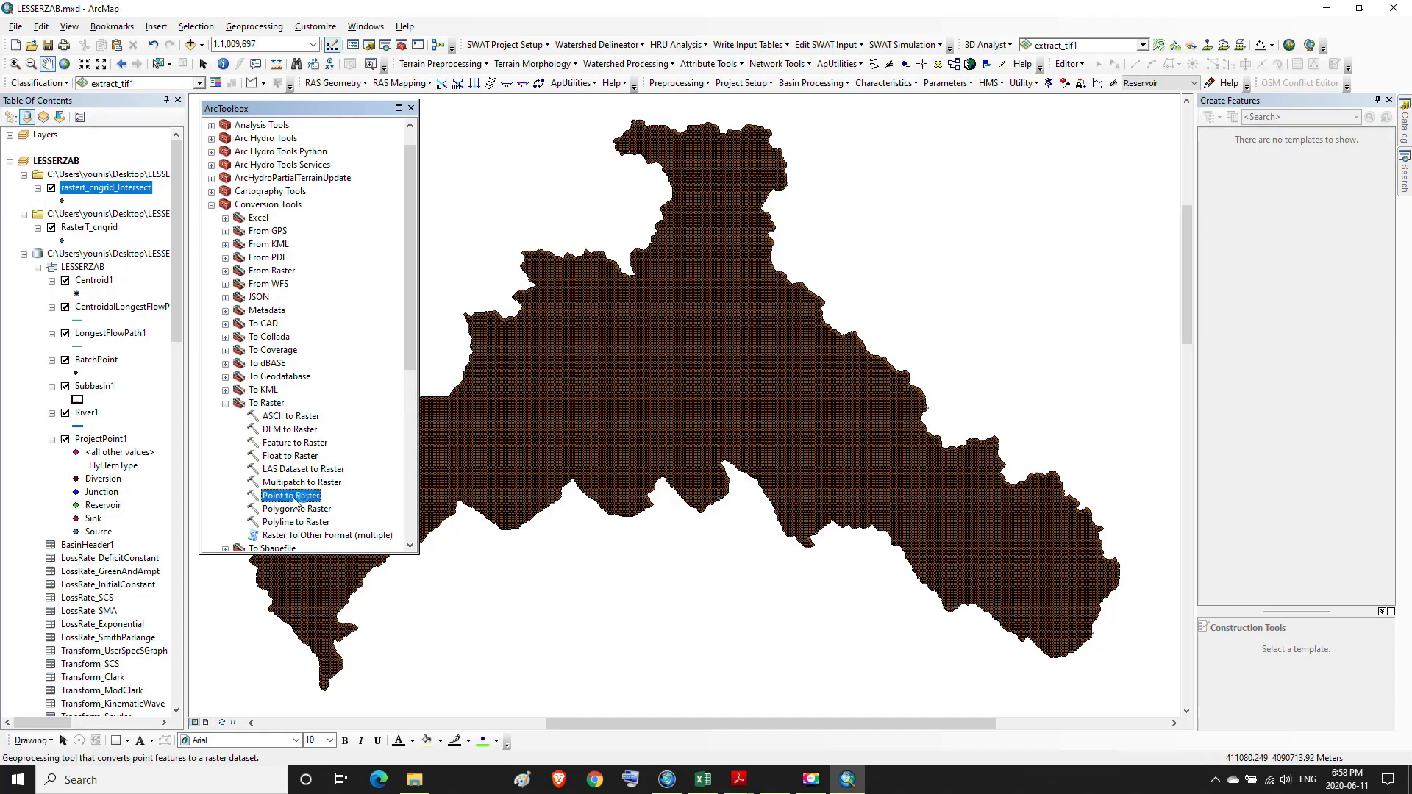
double_click(294, 498)
left_click(792, 283)
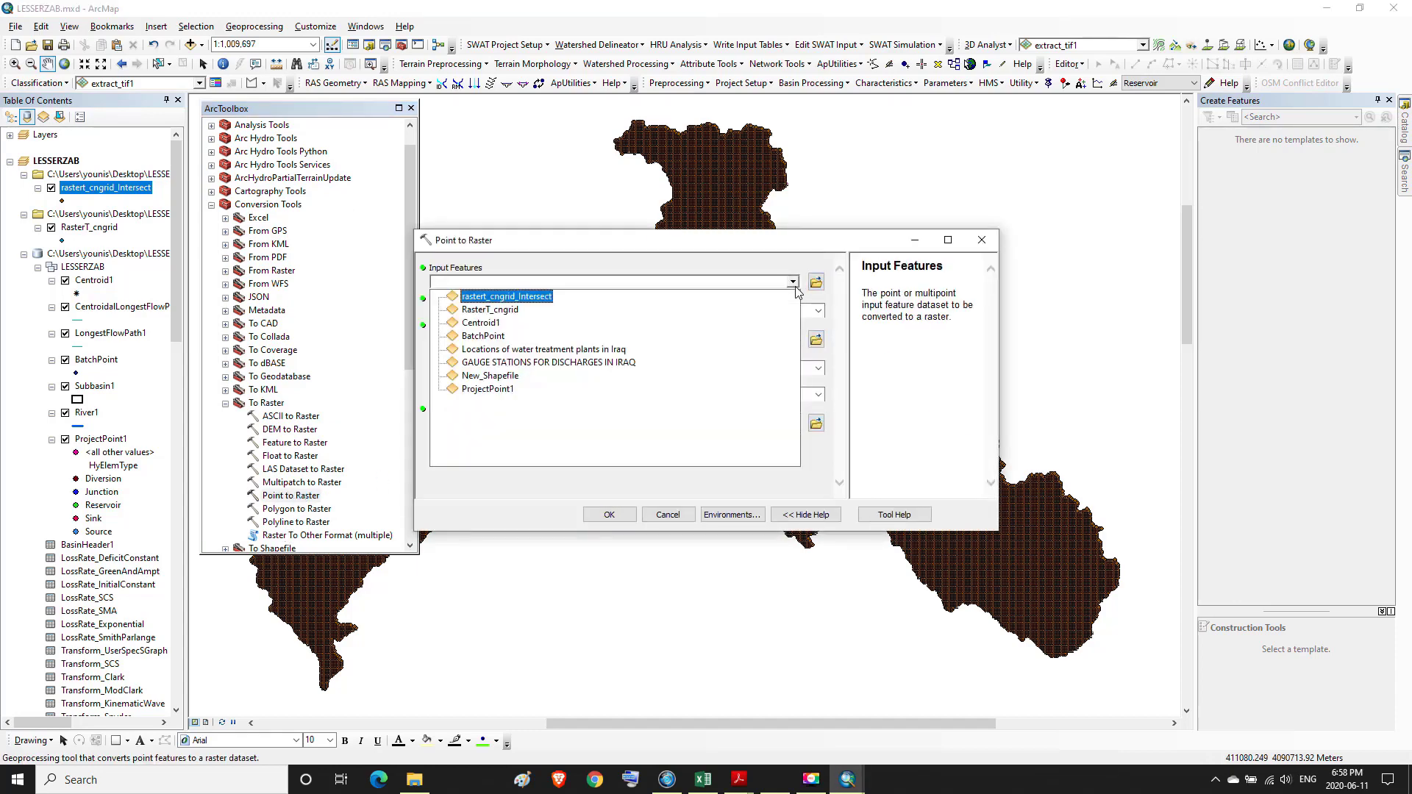
left_click(534, 297)
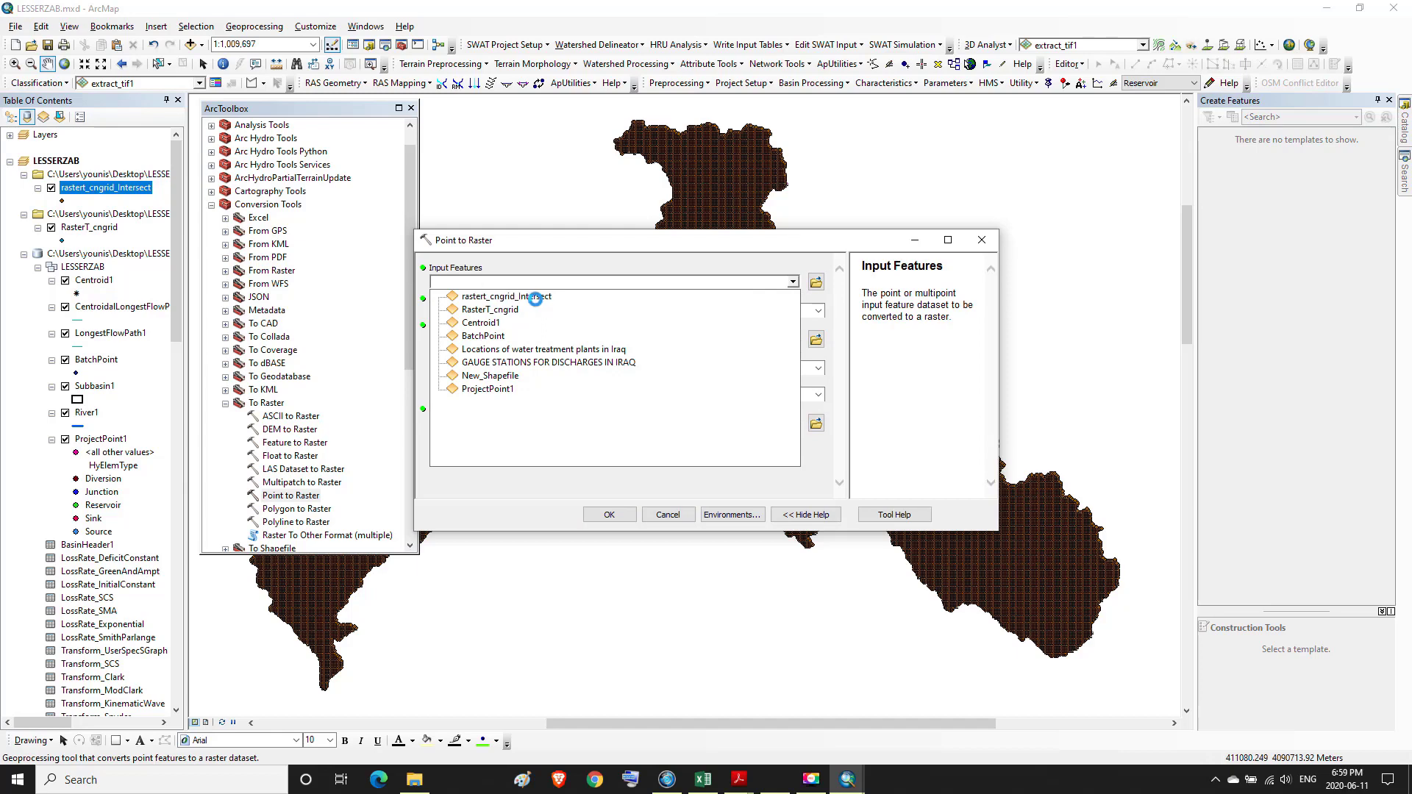
- Set the raster conversion's value field to IMPERVIOUS and the cell size to 30
left_click(818, 310)
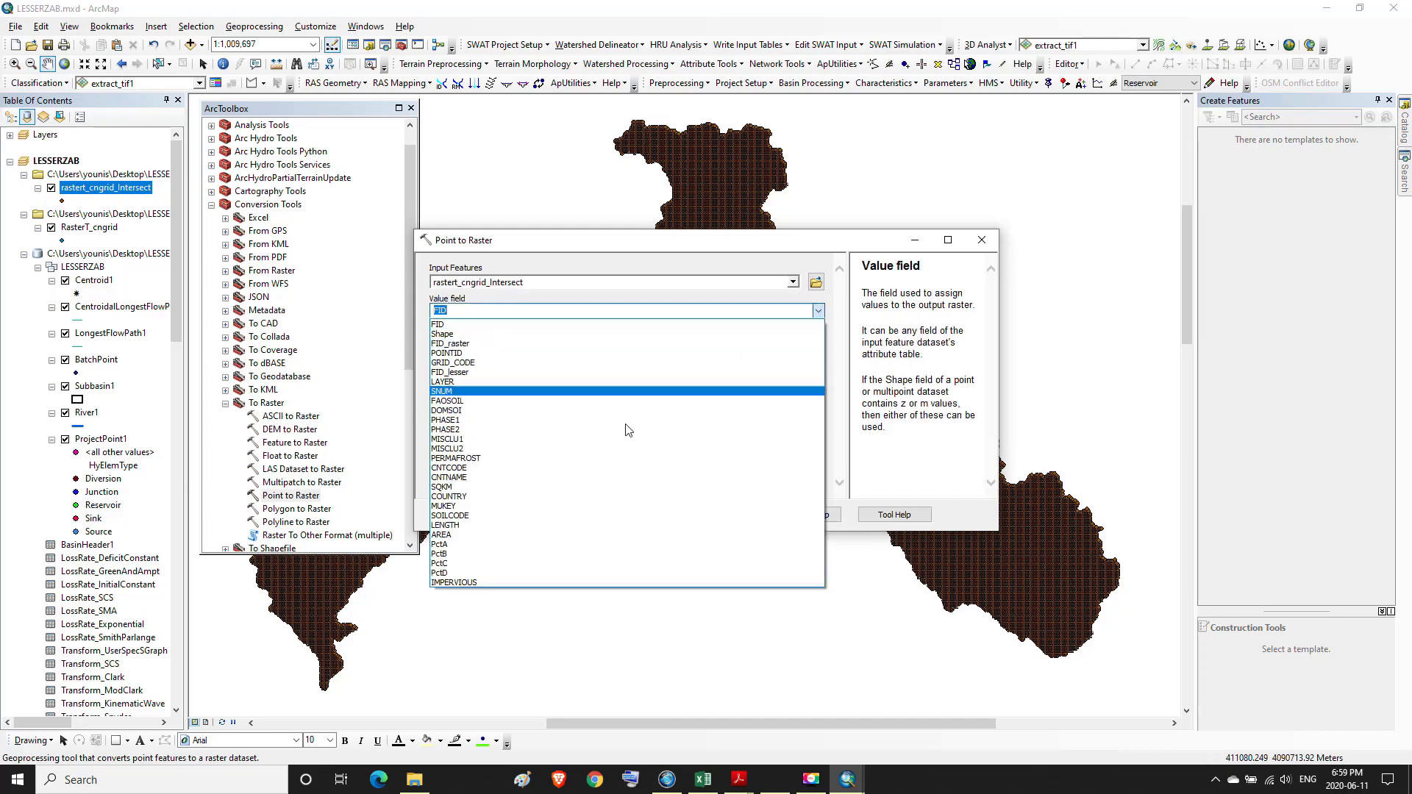
left_click(451, 583)
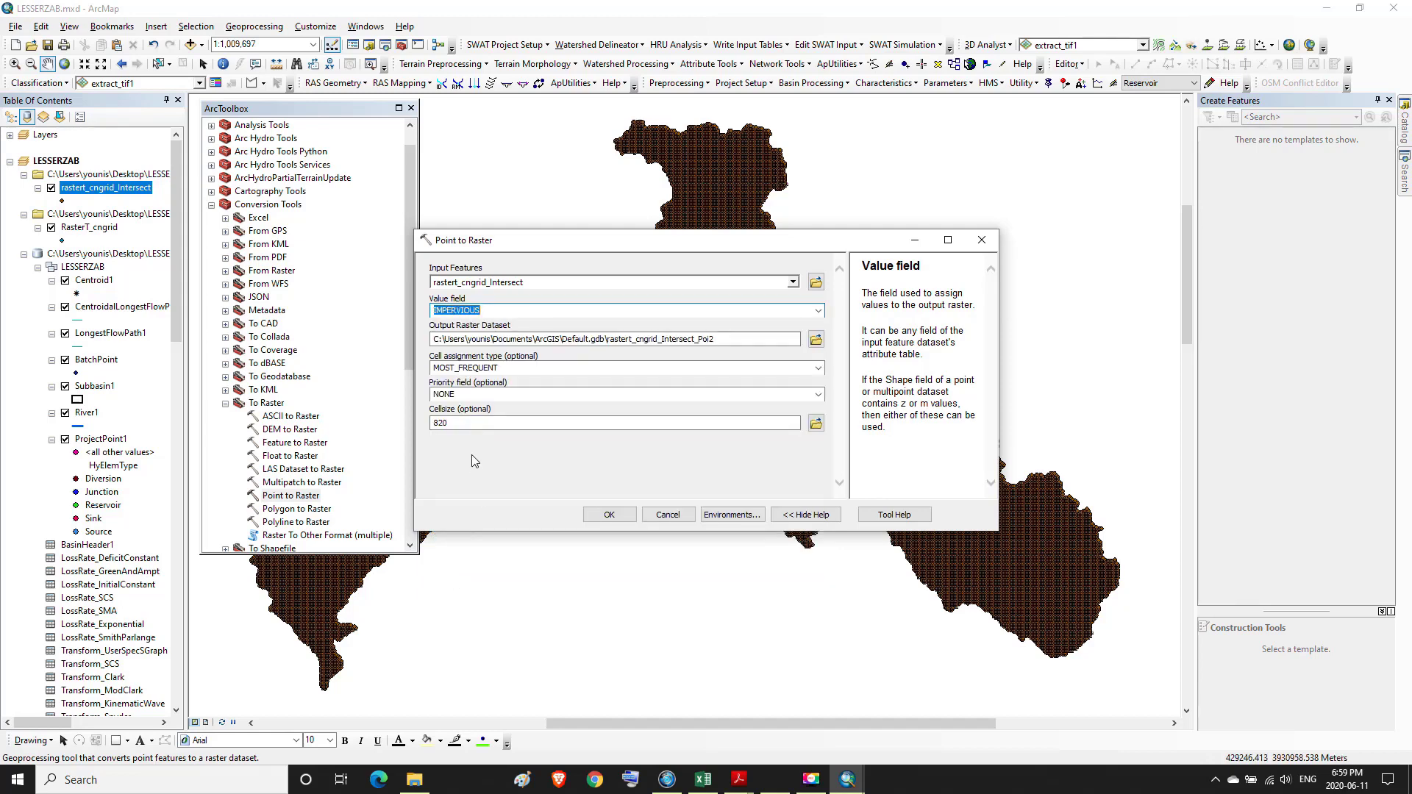
left_click_drag(464, 424, 431, 442)
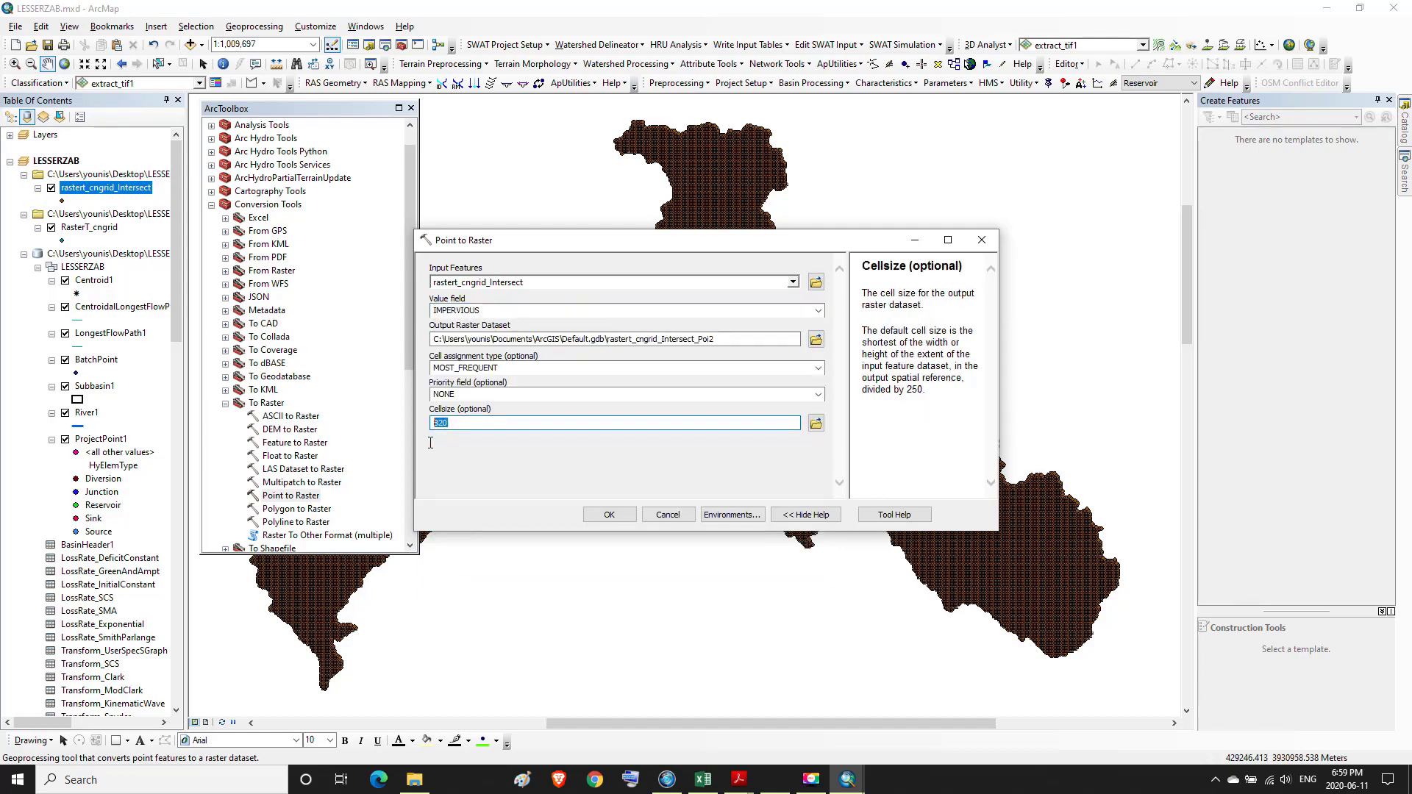
type("30")
- Browse for the output raster location and create a folder named IMPERVIOUS inside the Desktop LESSERZAB folder
left_click(816, 339)
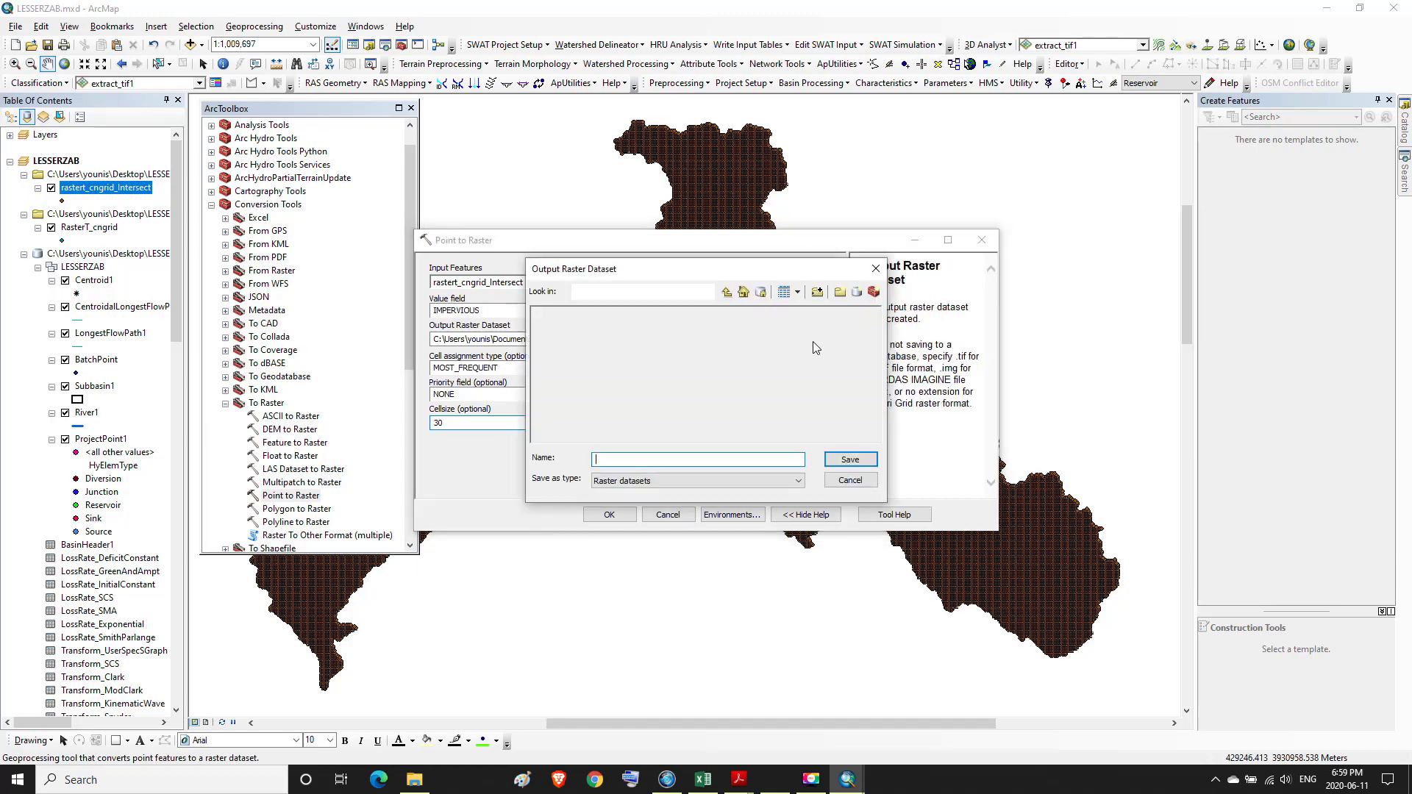
left_click(728, 294)
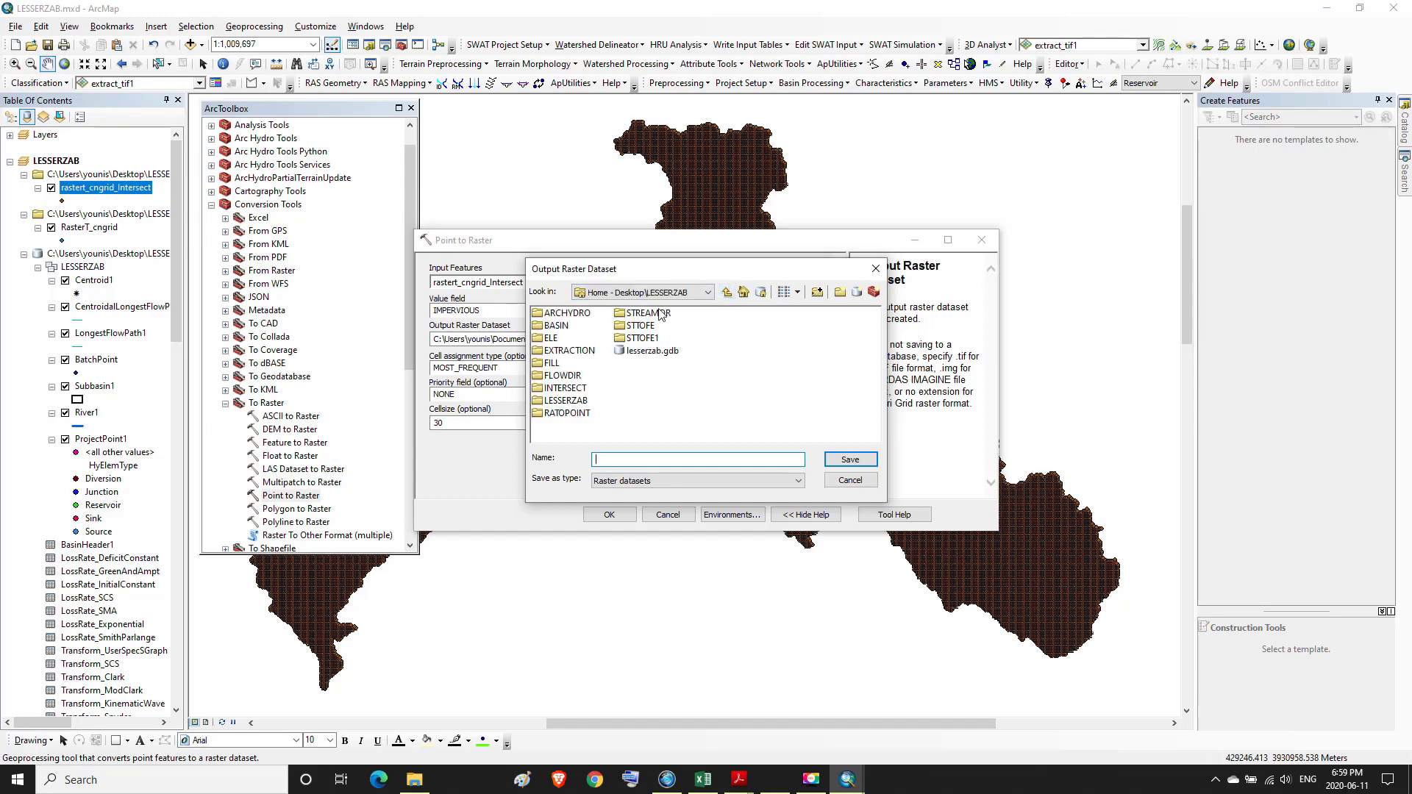
double_click(577, 389)
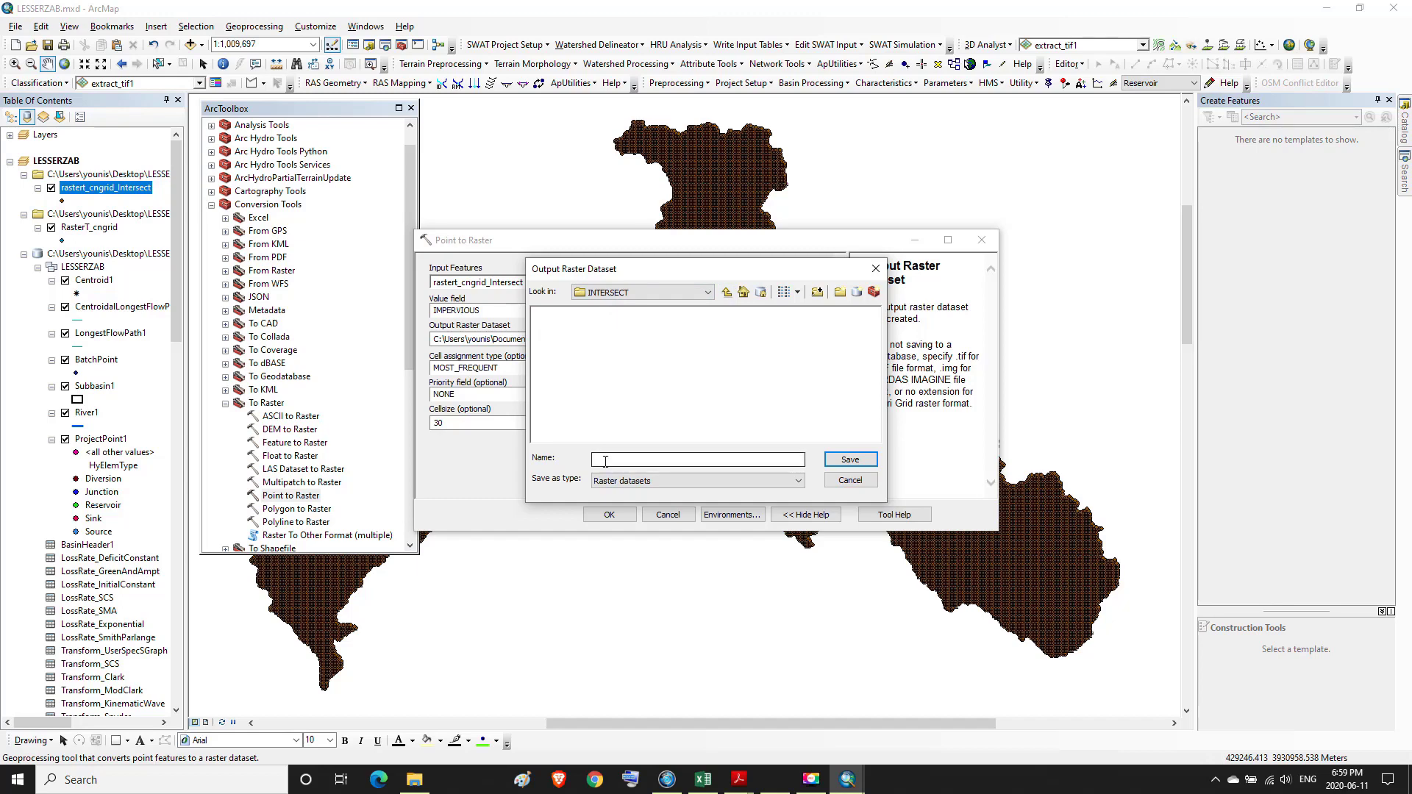
left_click(726, 294)
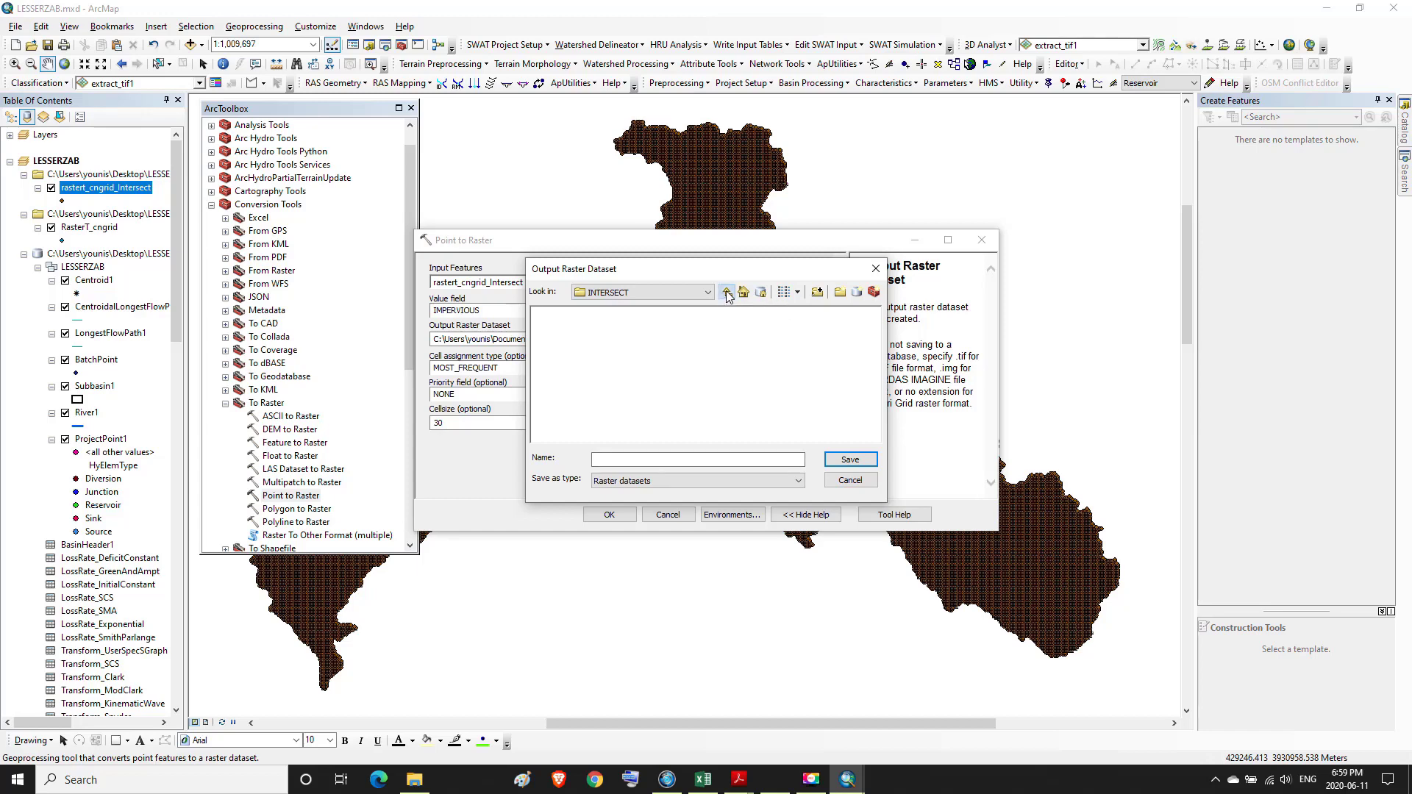
left_click(843, 293)
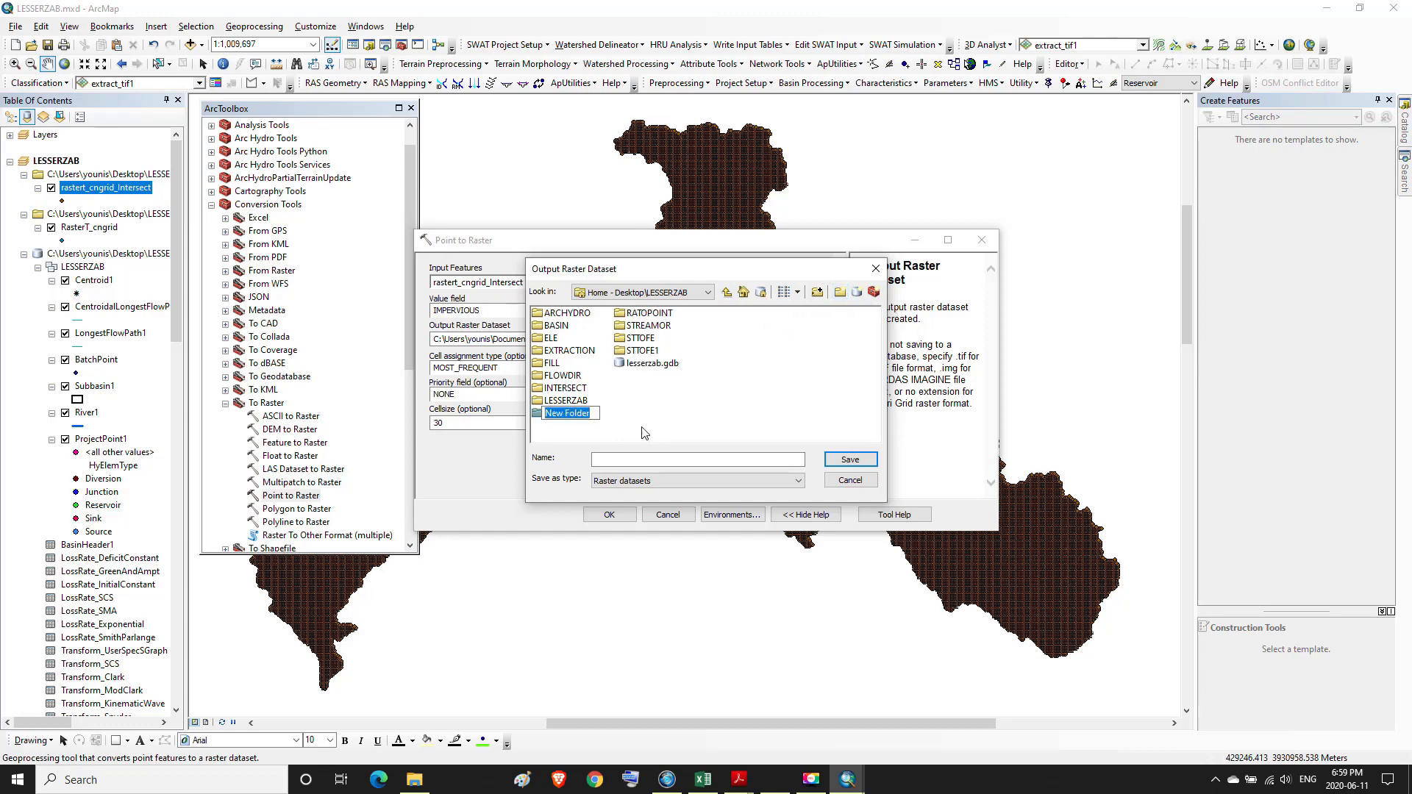
type("IMPER")
type("VIOUS")
left_click(636, 427)
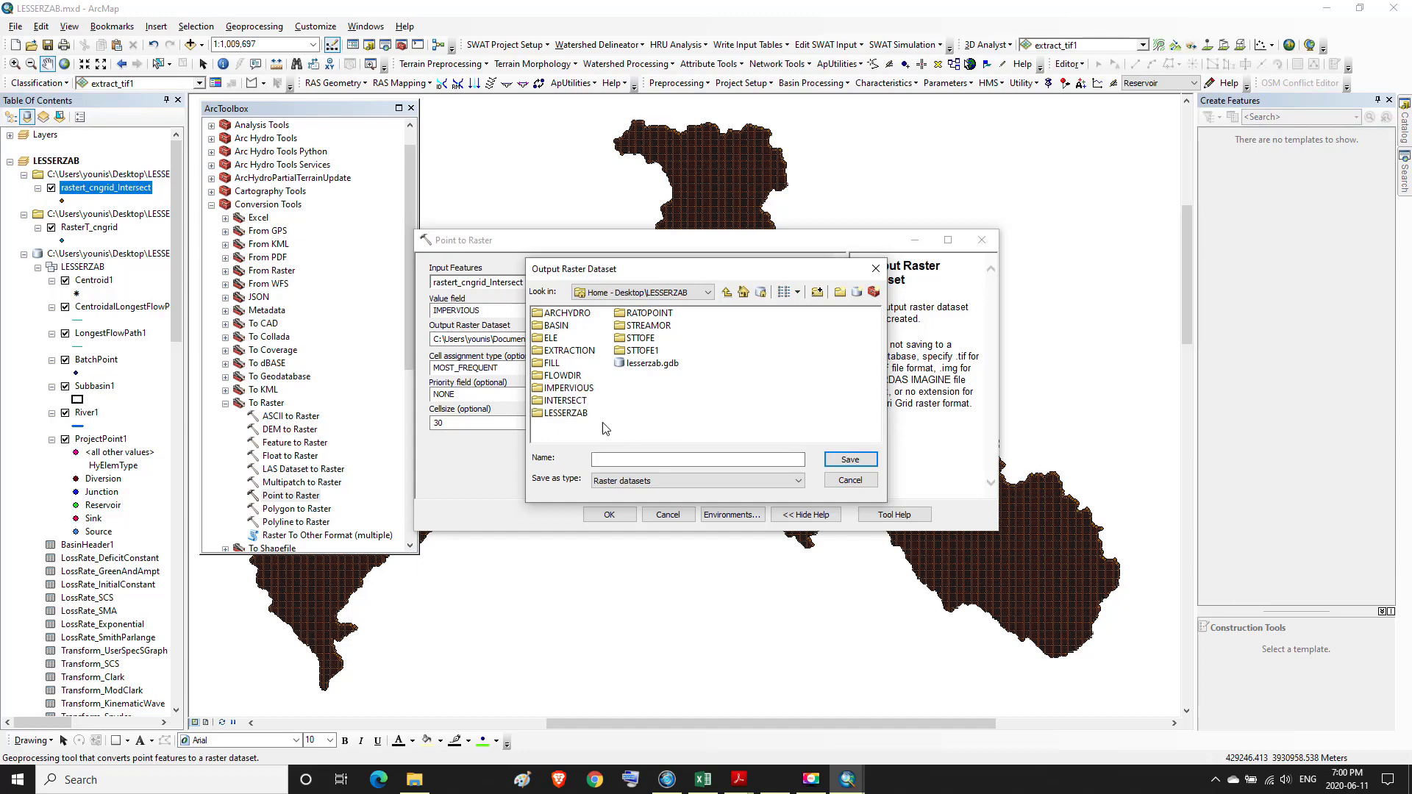
- Name the output raster PCTIMP in the IMPERVIOUS folder, run the Point to Raster conversion and dismiss its completion report
double_click(581, 388)
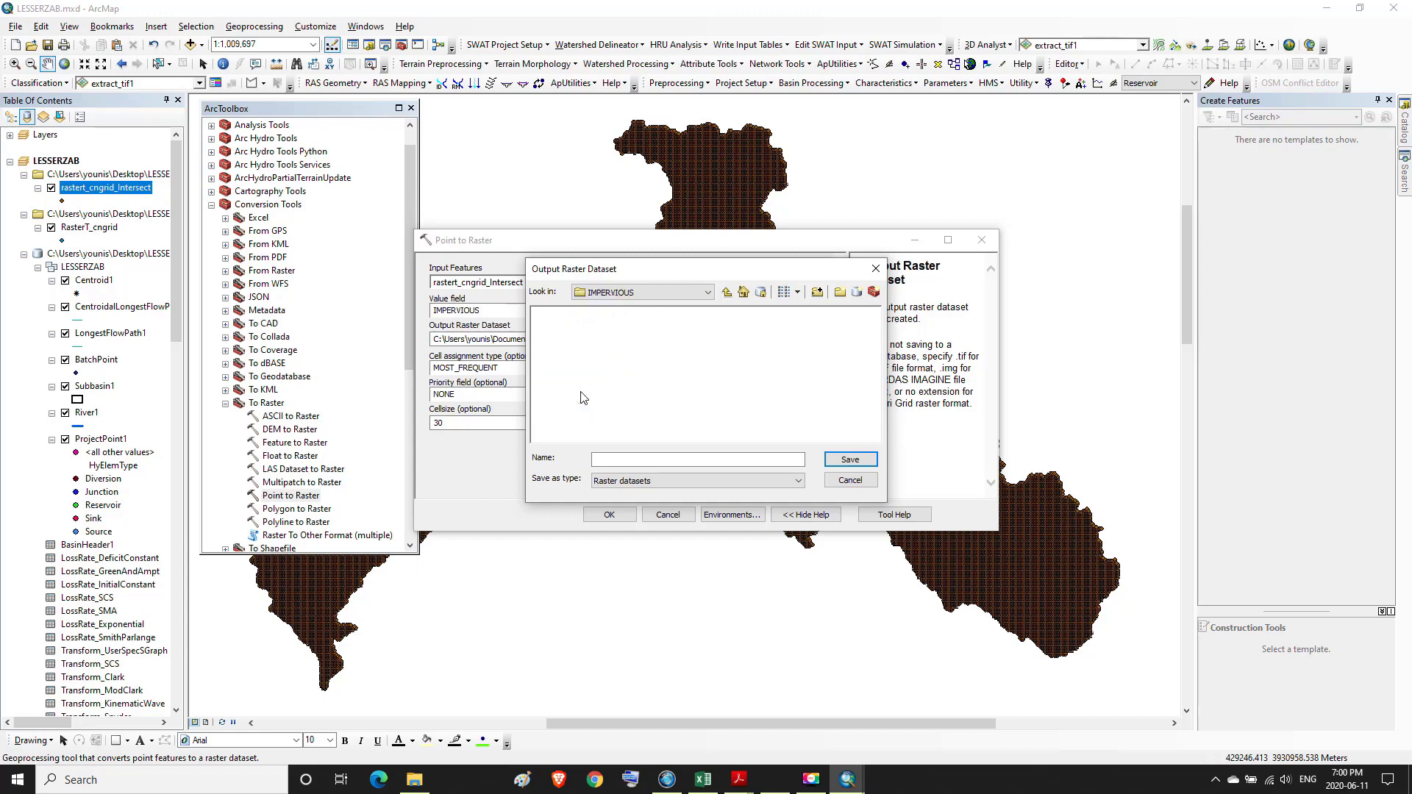
left_click(601, 459)
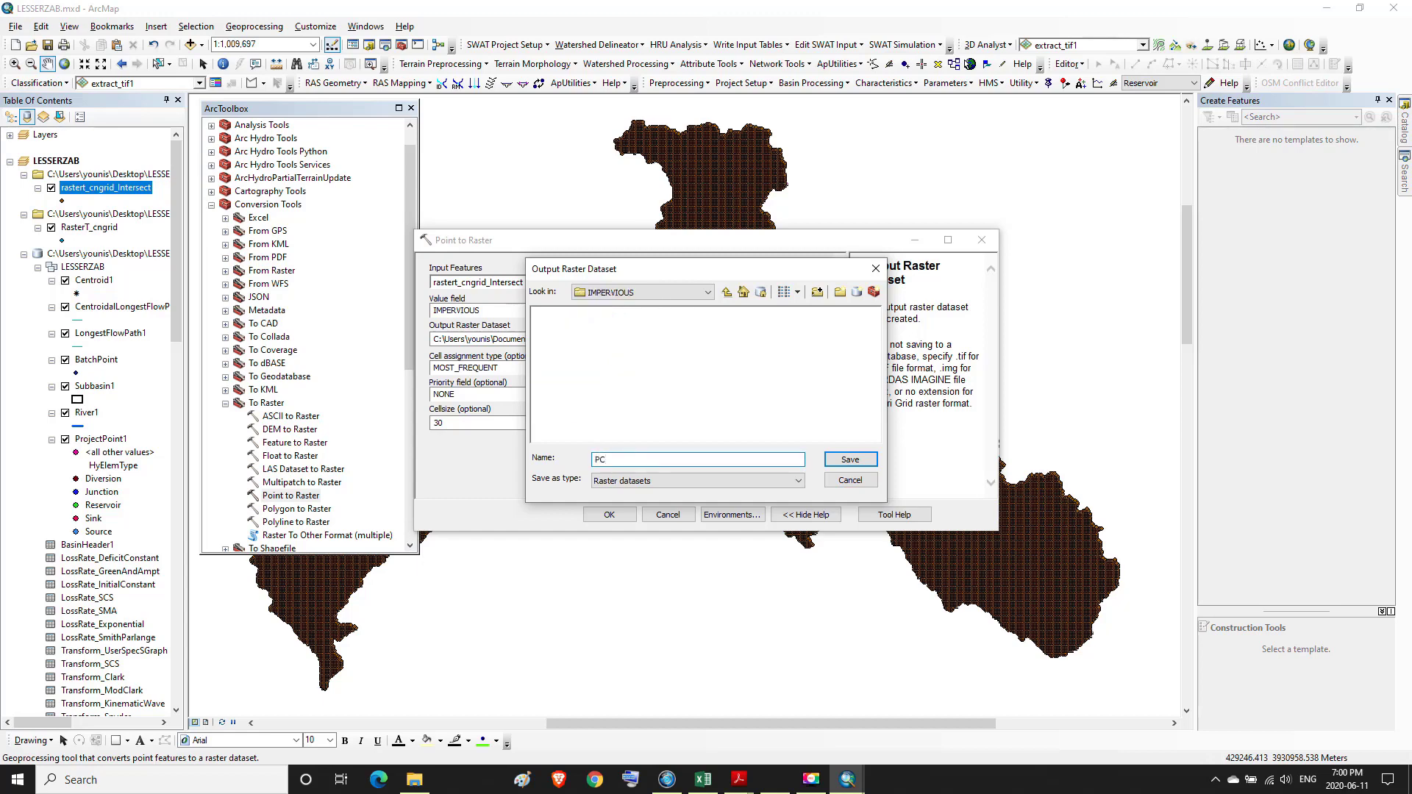
type("PCTIMP")
left_click(851, 459)
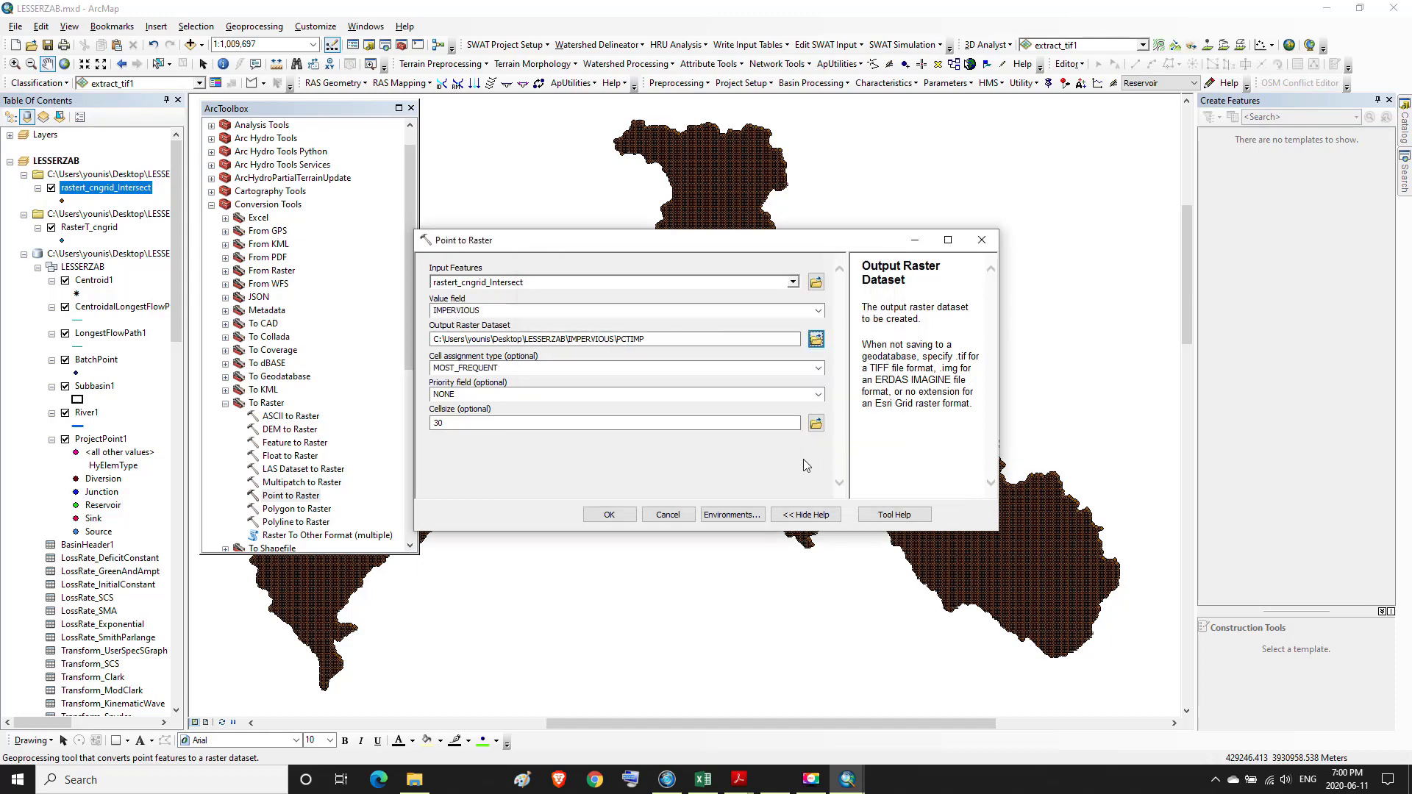
left_click(610, 515)
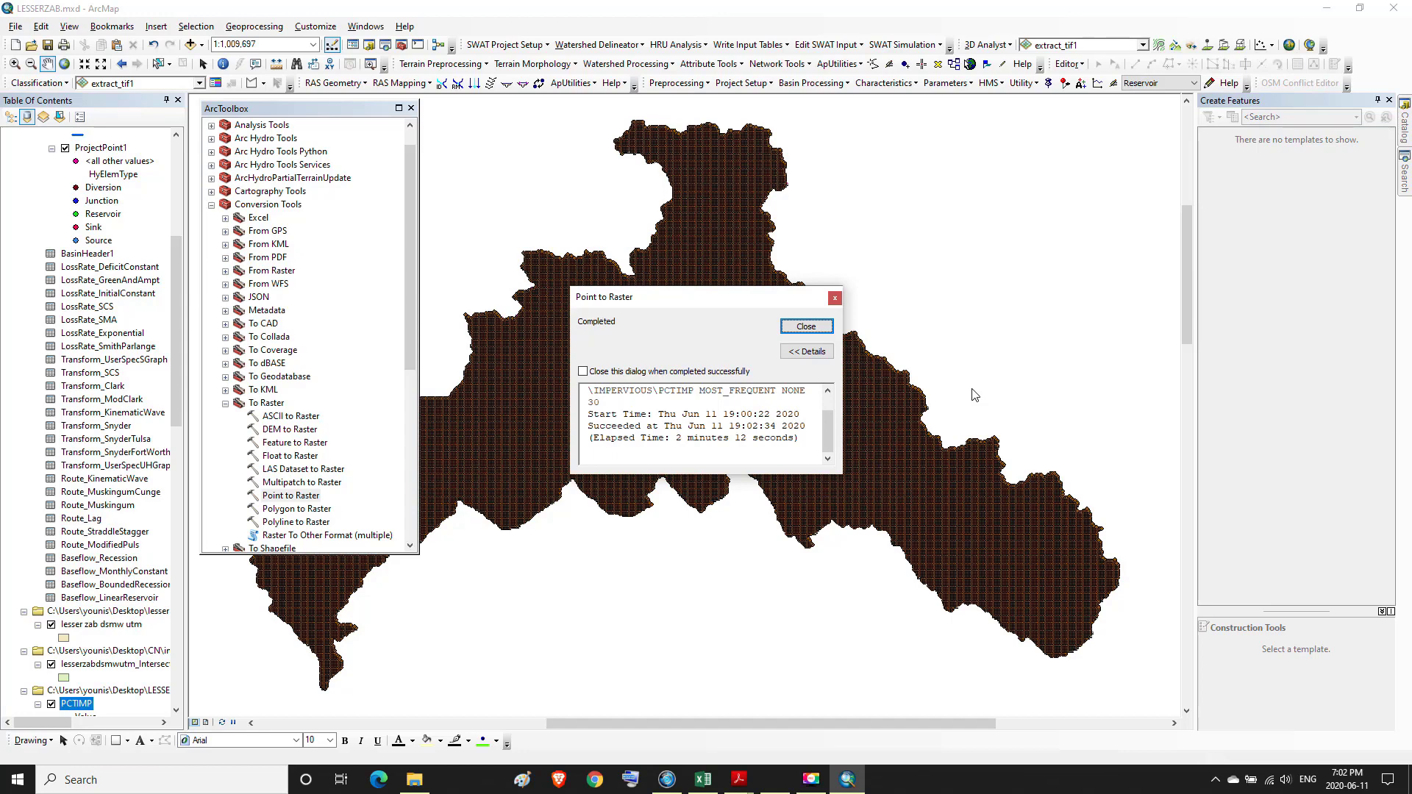
left_click(806, 328)
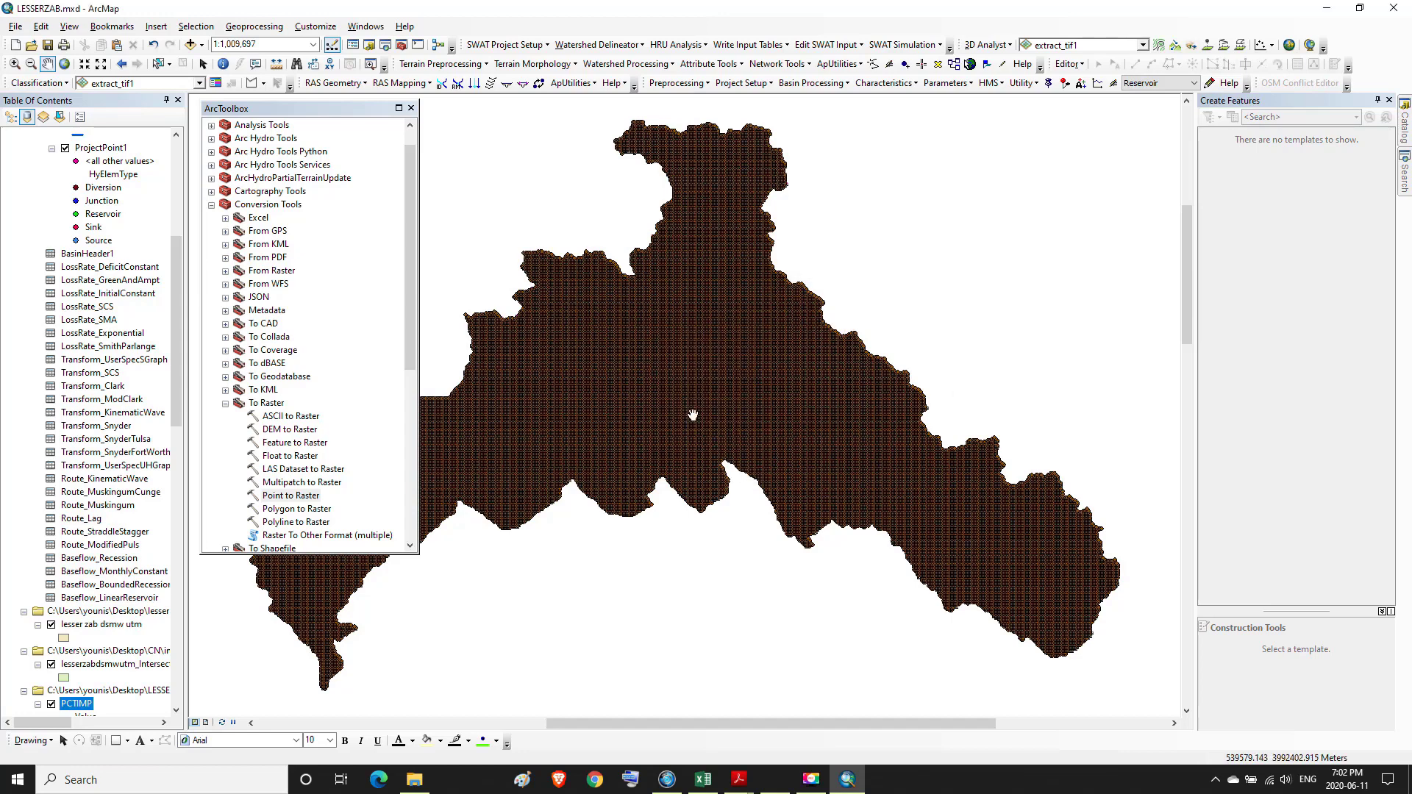
- Locate the new PCTIMP raster in the layer list and check its legend and layer name
left_click_drag(175, 387, 175, 461)
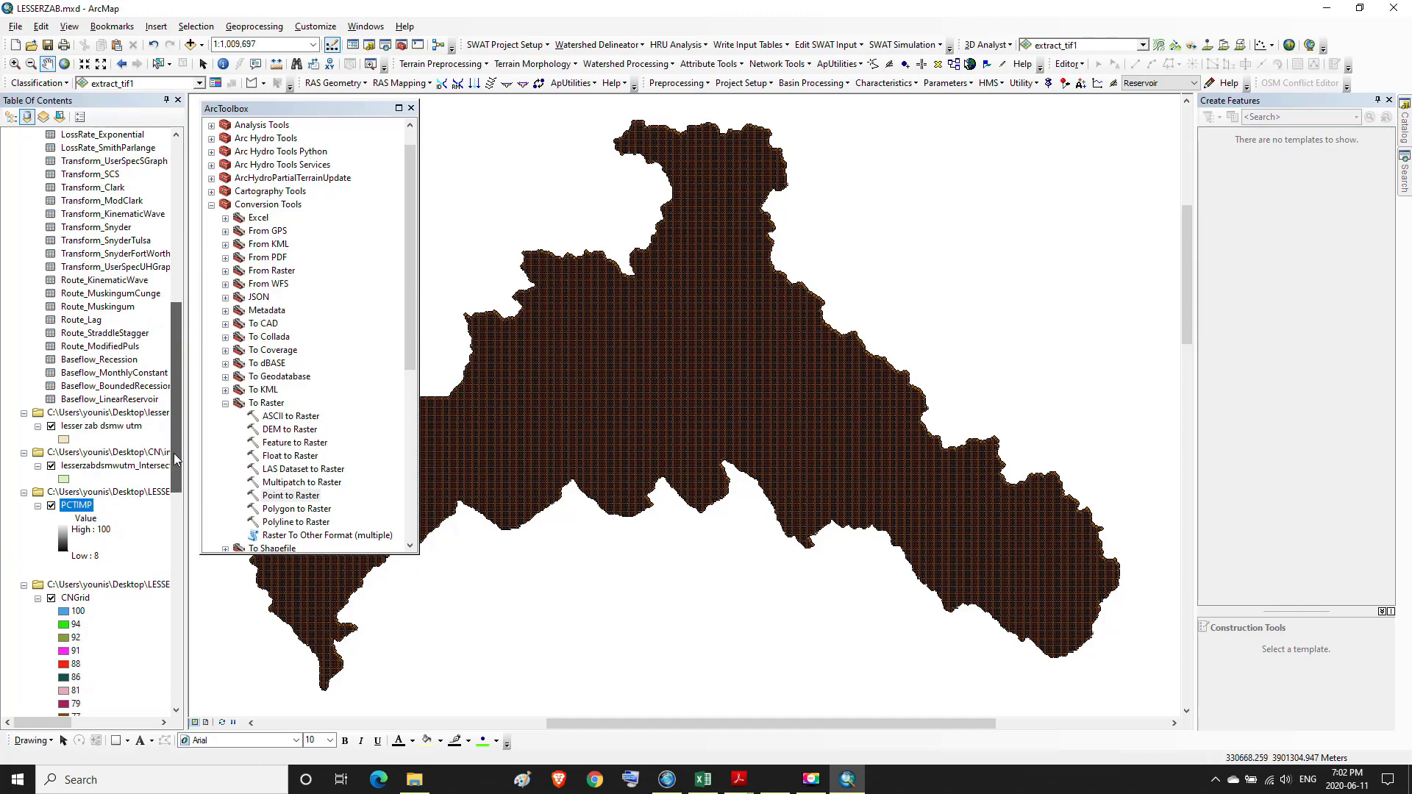
right_click(84, 506)
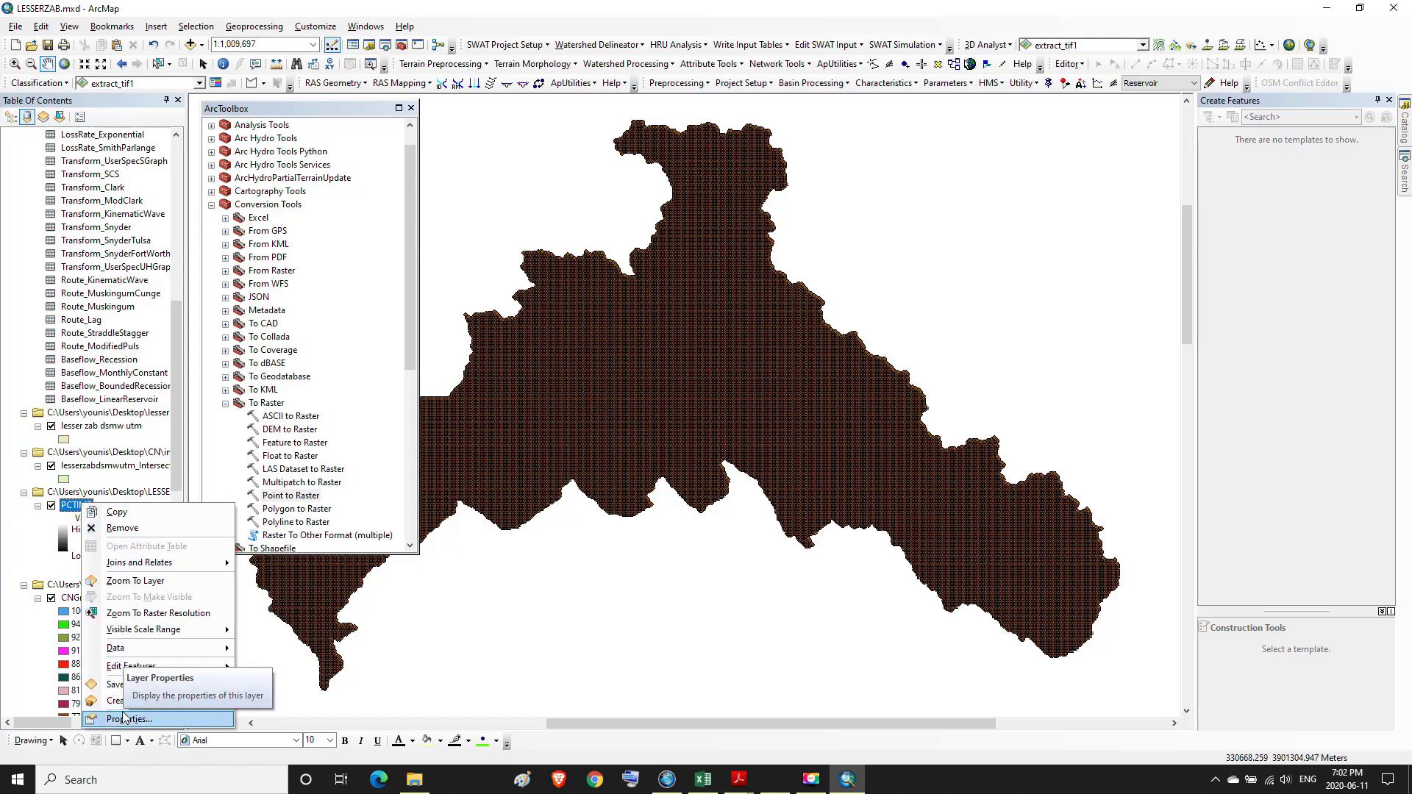
left_click(65, 506)
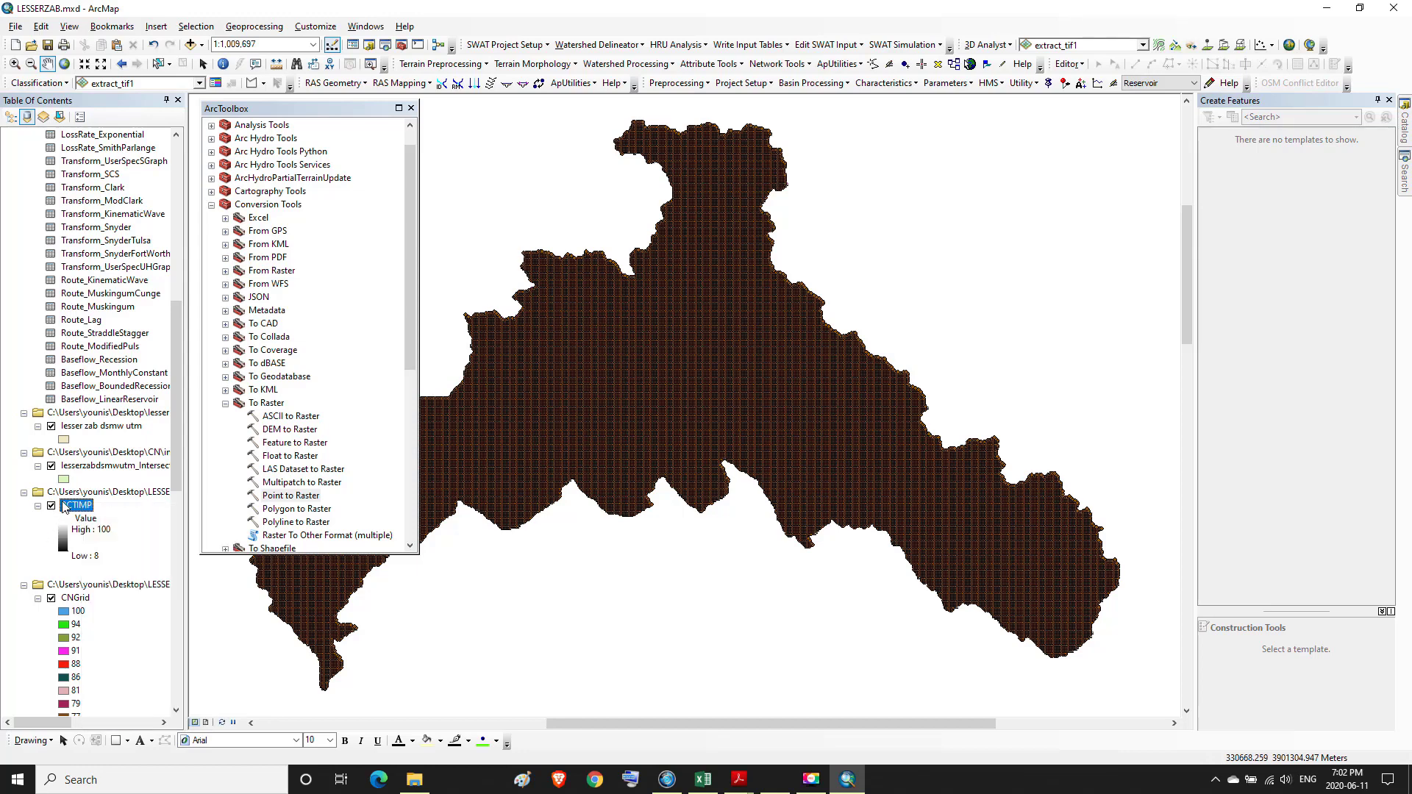
left_click(64, 506)
left_click(68, 508)
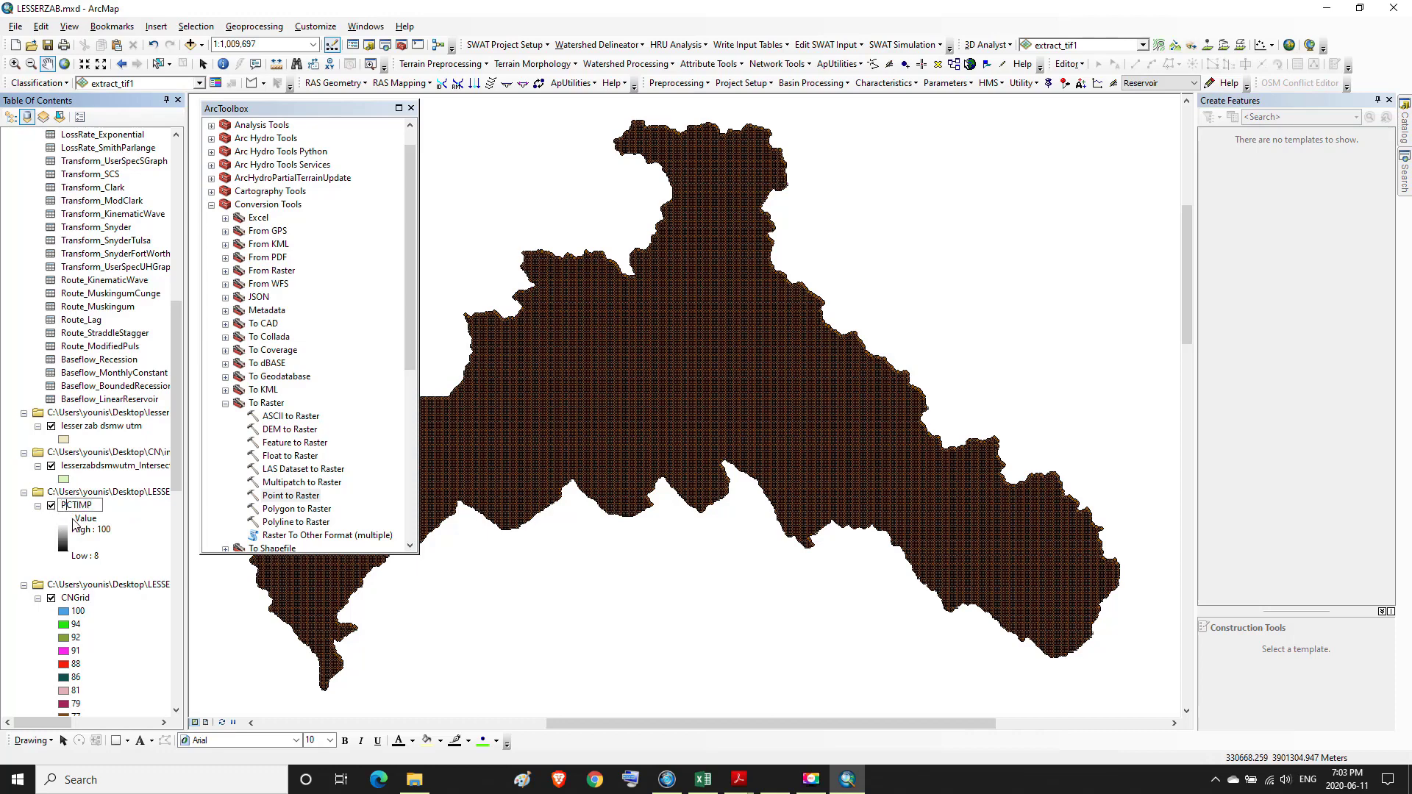
key("Return")
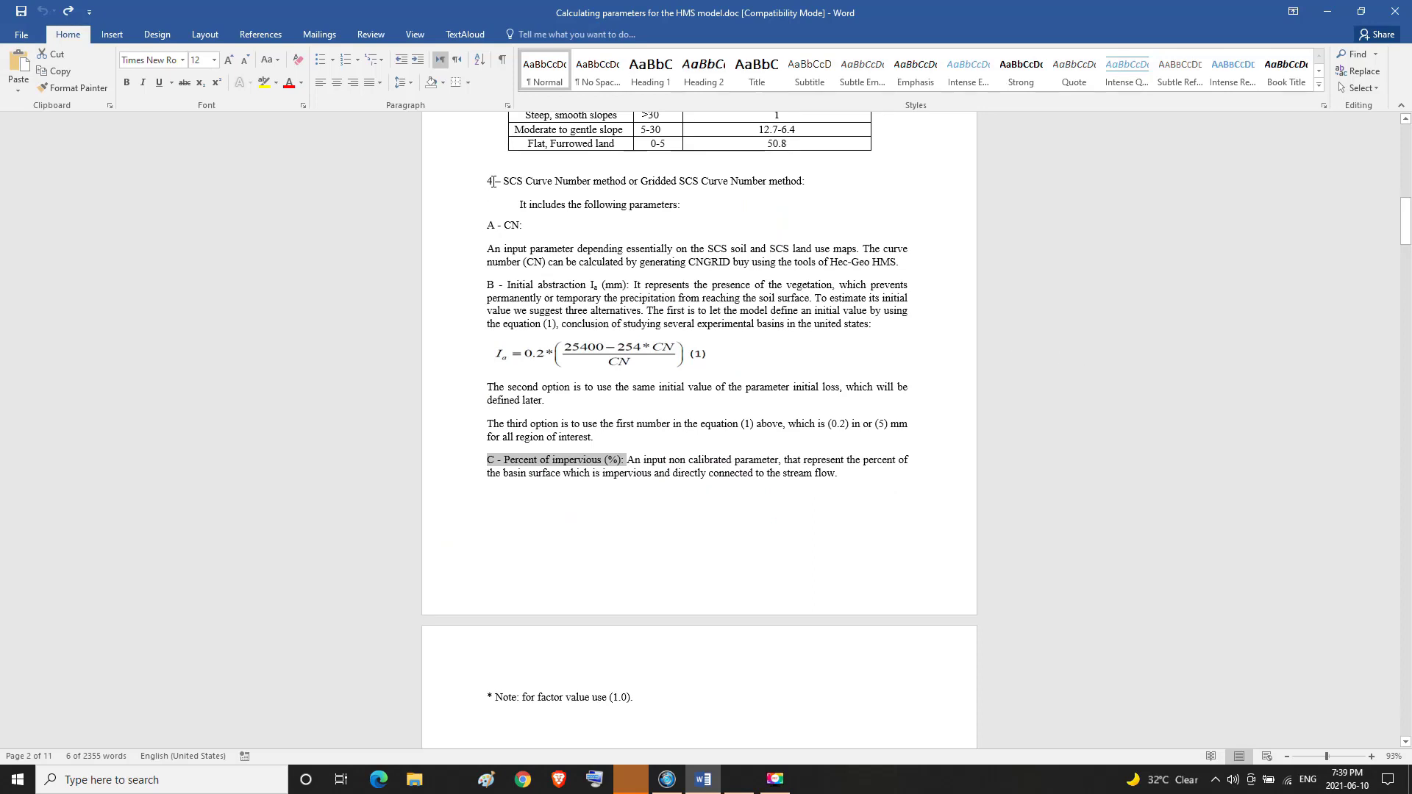
- Switch to the HMS parameters document in Word and examine the SCS Curve Number method heading and the factor value note
left_click_drag(488, 181, 544, 184)
left_click_drag(574, 180, 802, 181)
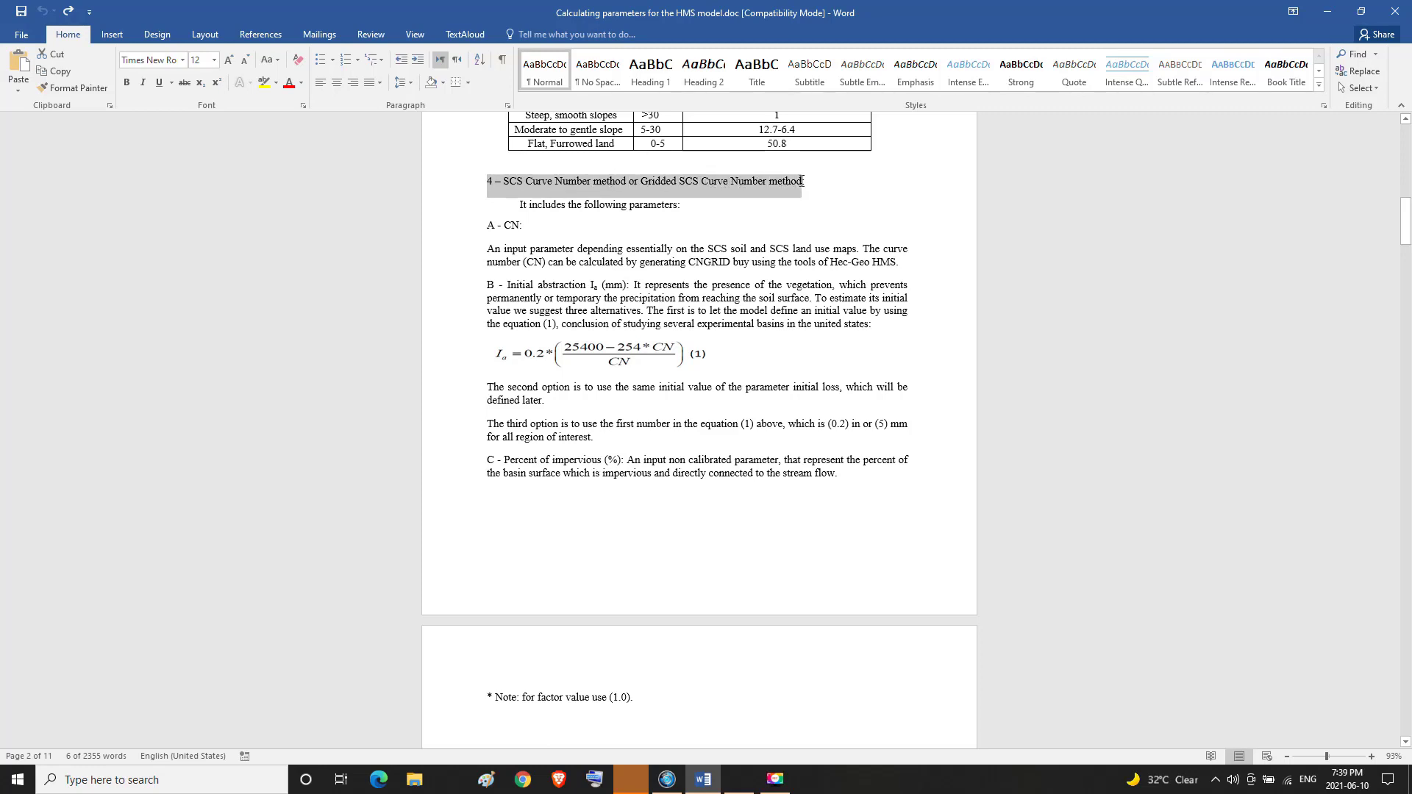
left_click(802, 181)
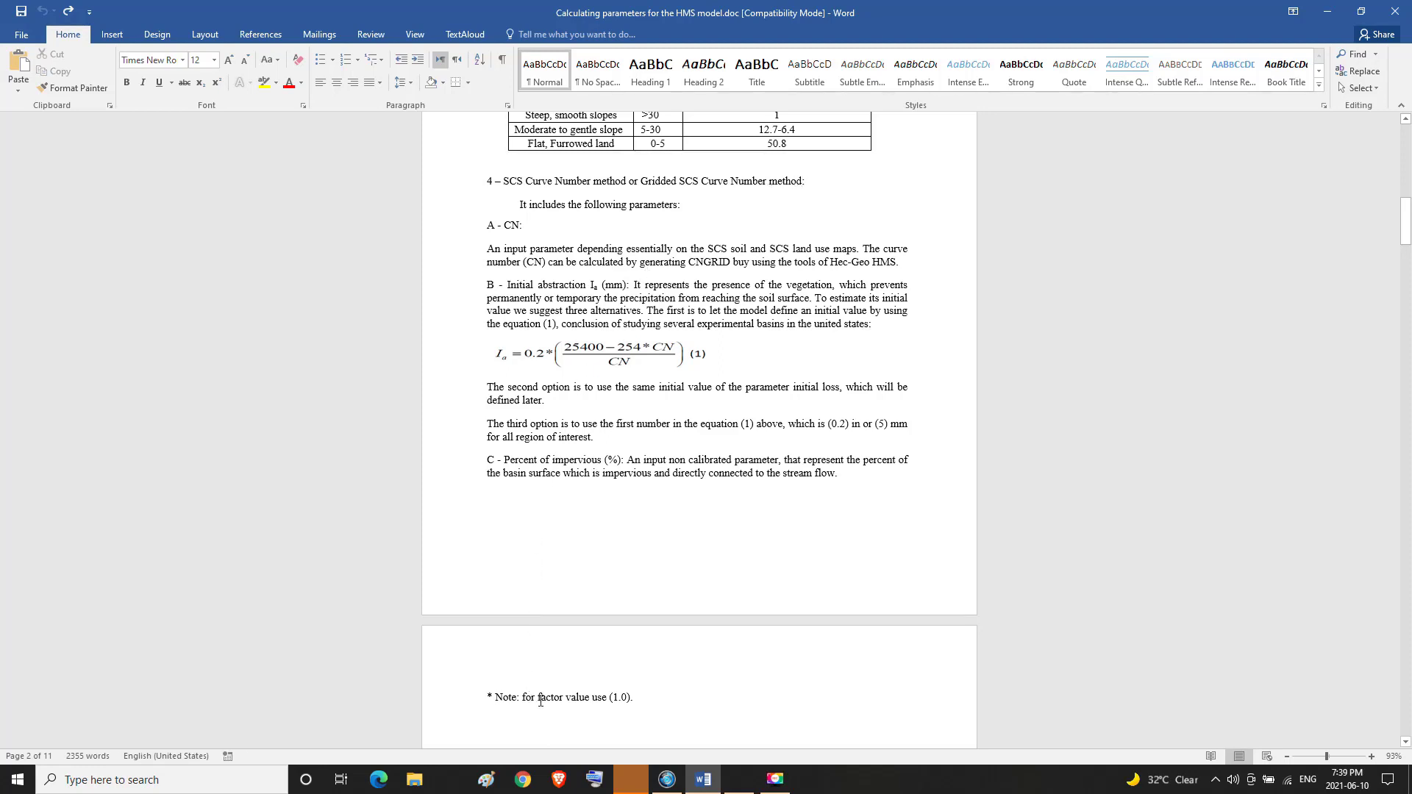
left_click_drag(537, 699, 563, 699)
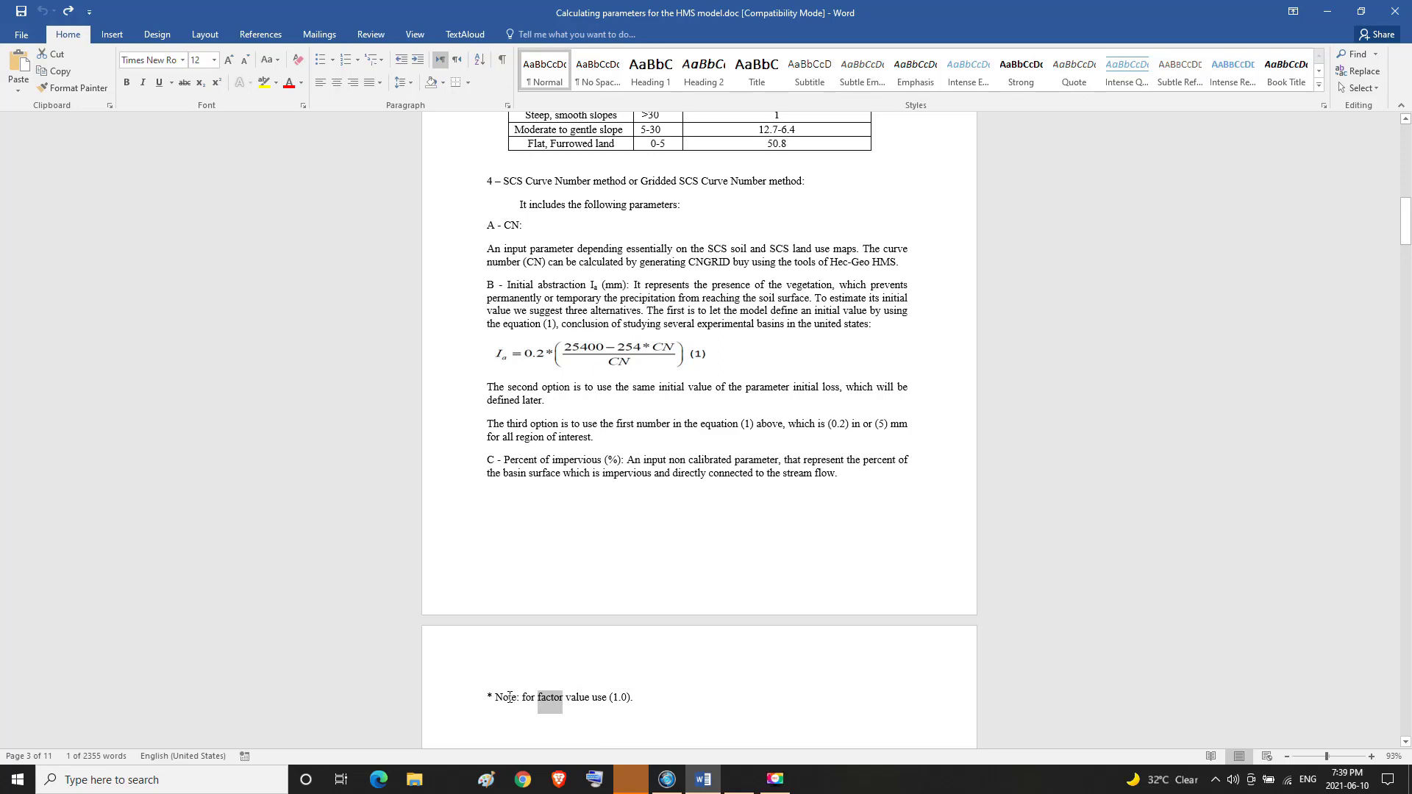
left_click_drag(485, 699, 515, 700)
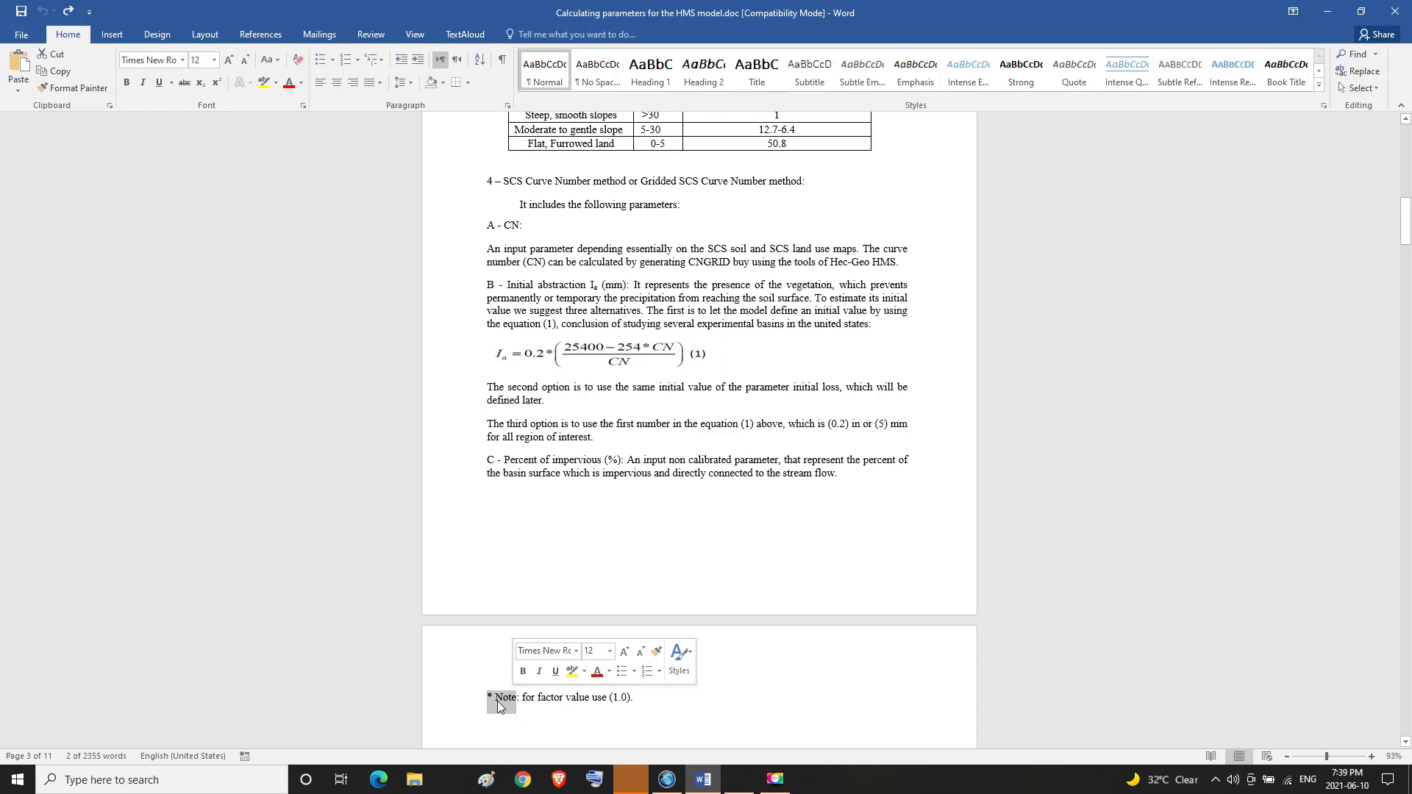
left_click(487, 699)
left_click_drag(486, 698, 632, 706)
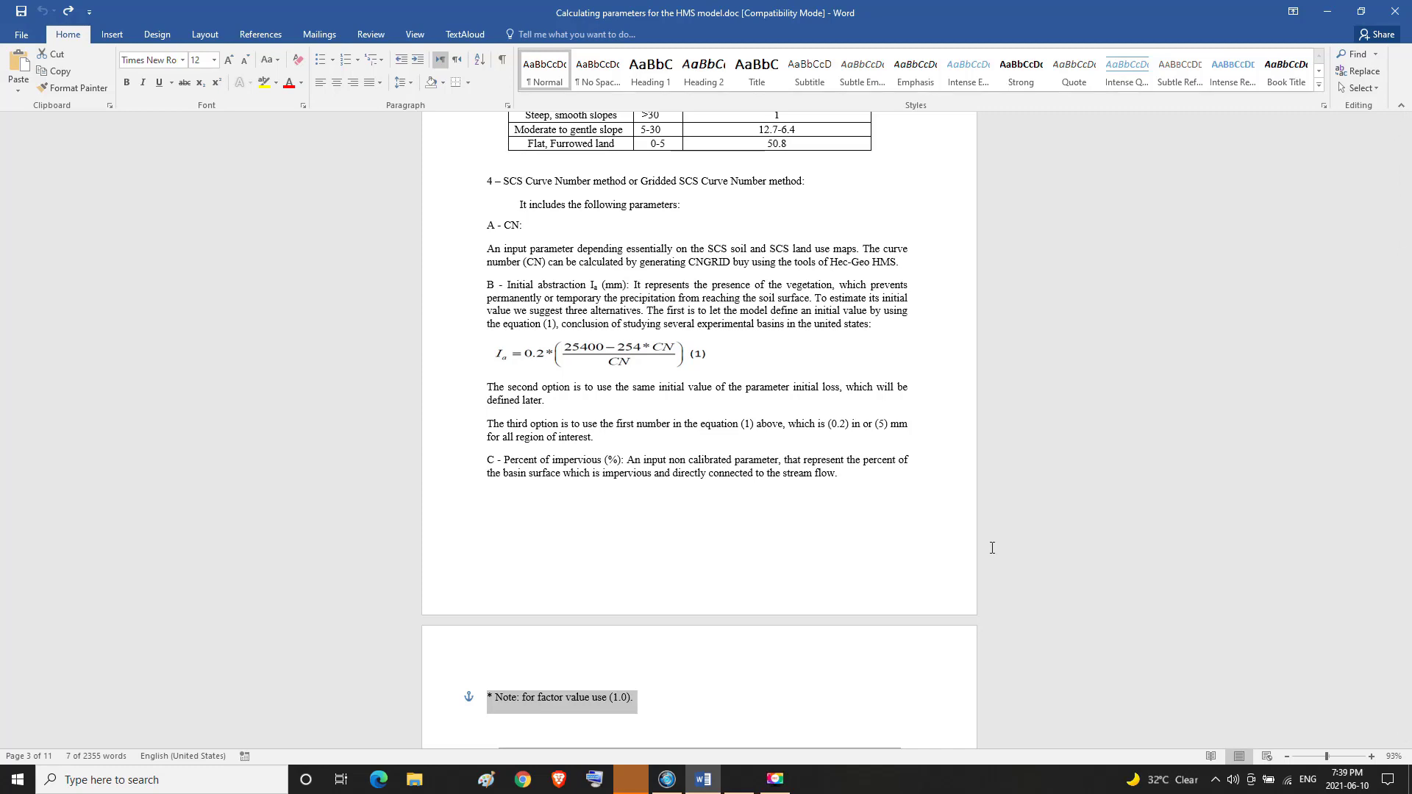
- Review the SCS Curve Number method's CN, initial abstraction and percent of impervious parameters in the document
left_click_drag(486, 180, 798, 187)
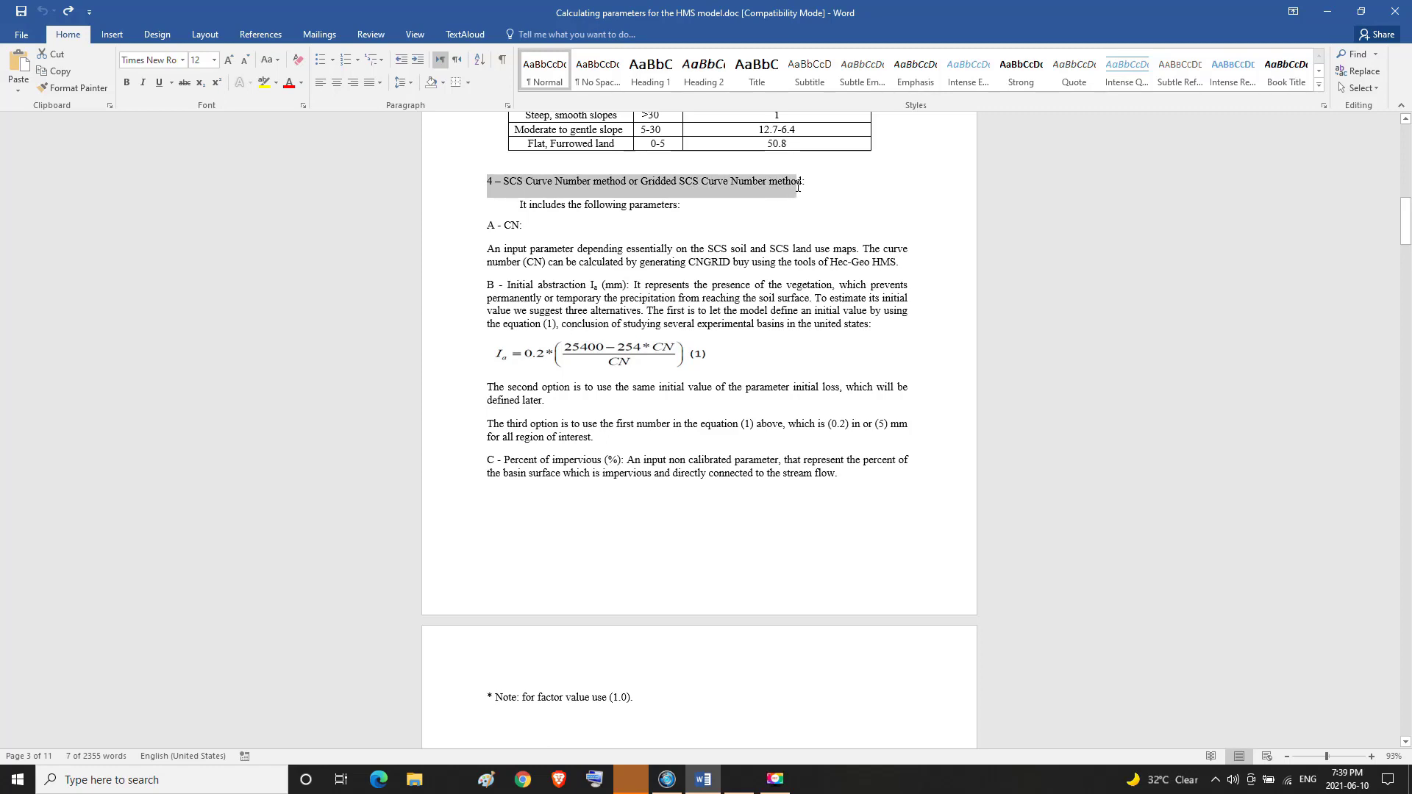
left_click_drag(798, 187, 802, 187)
mouse_move(495, 223)
left_mouse_down()
mouse_move(539, 223)
mouse_move(488, 222)
mouse_move(524, 223)
left_mouse_up()
left_click(539, 224)
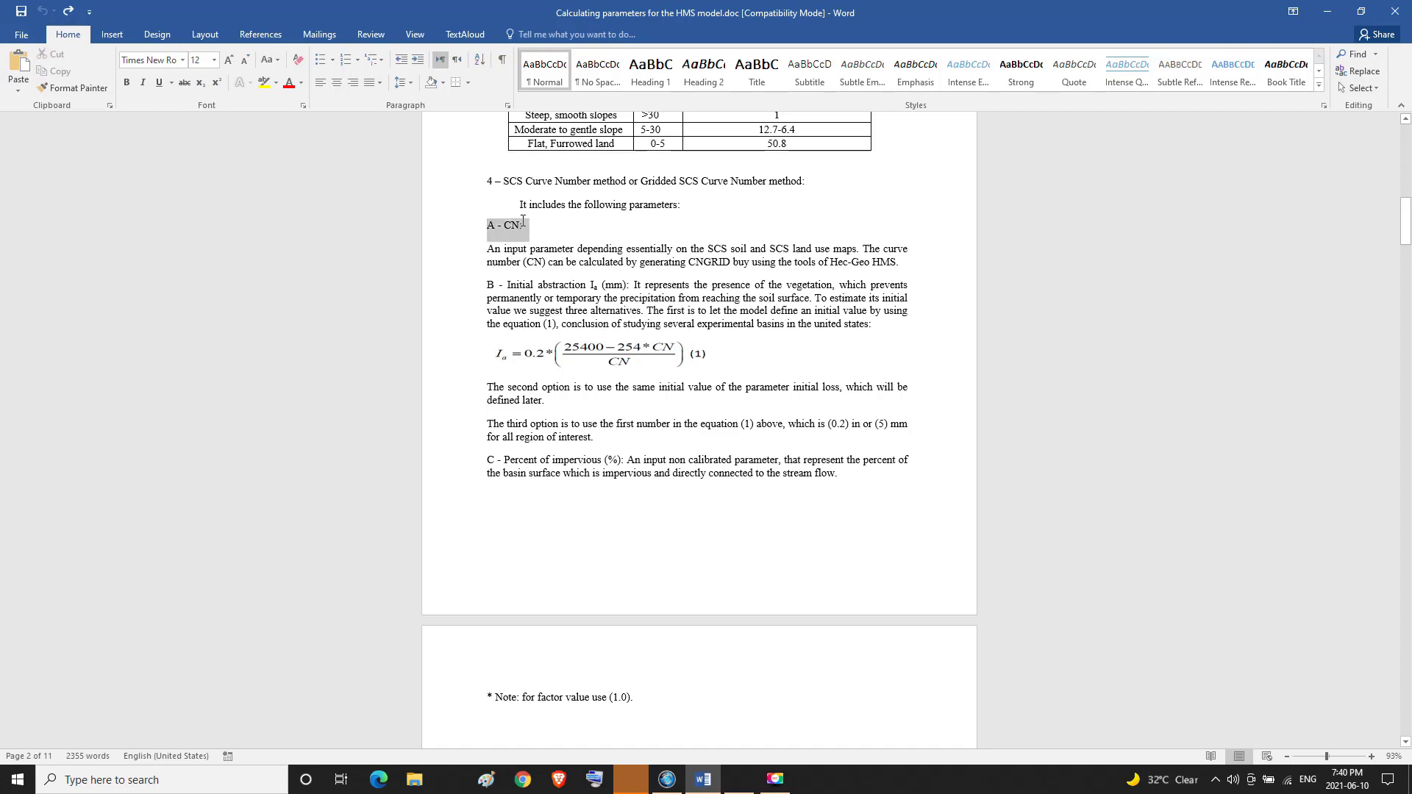
left_click(523, 222)
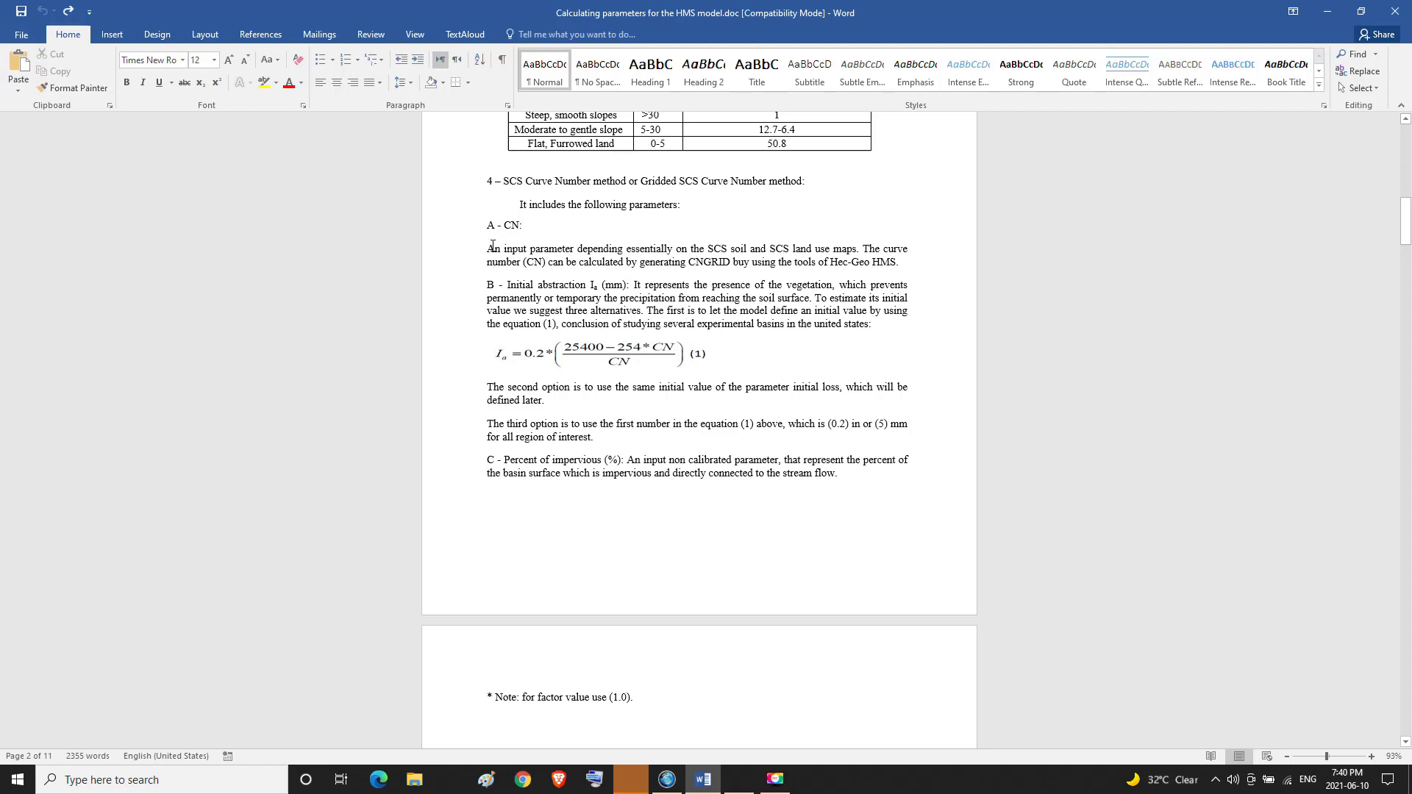
left_click_drag(486, 285, 626, 290)
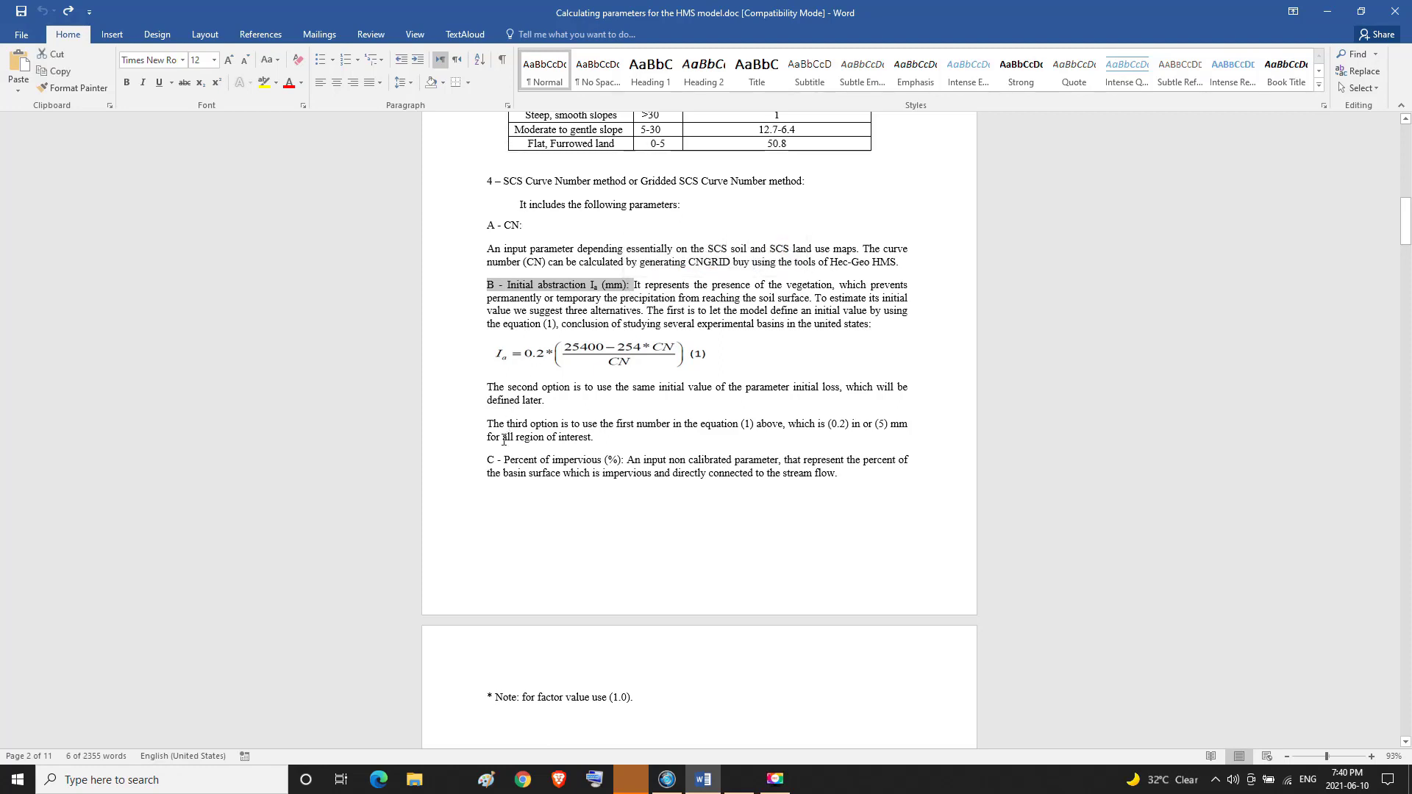
left_click_drag(487, 461, 620, 459)
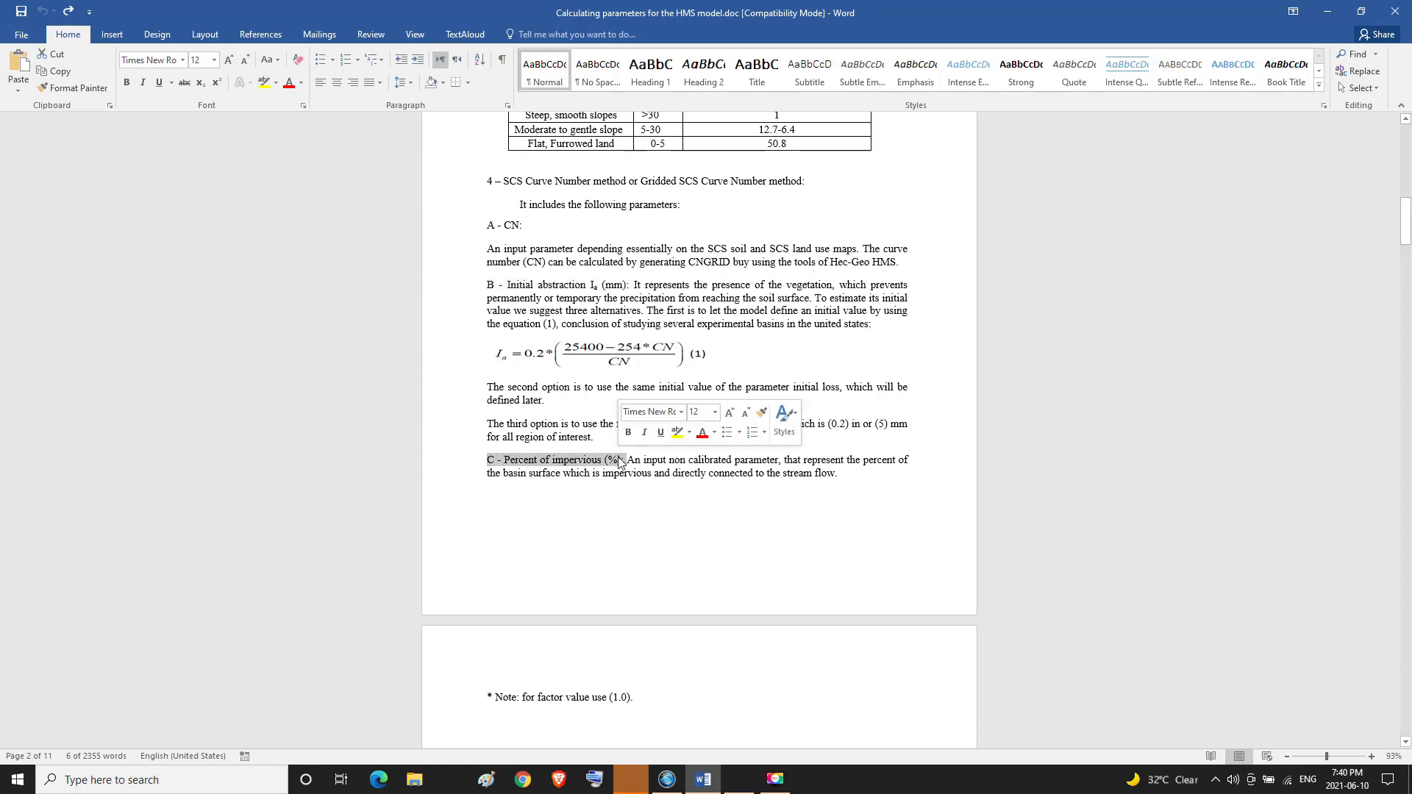